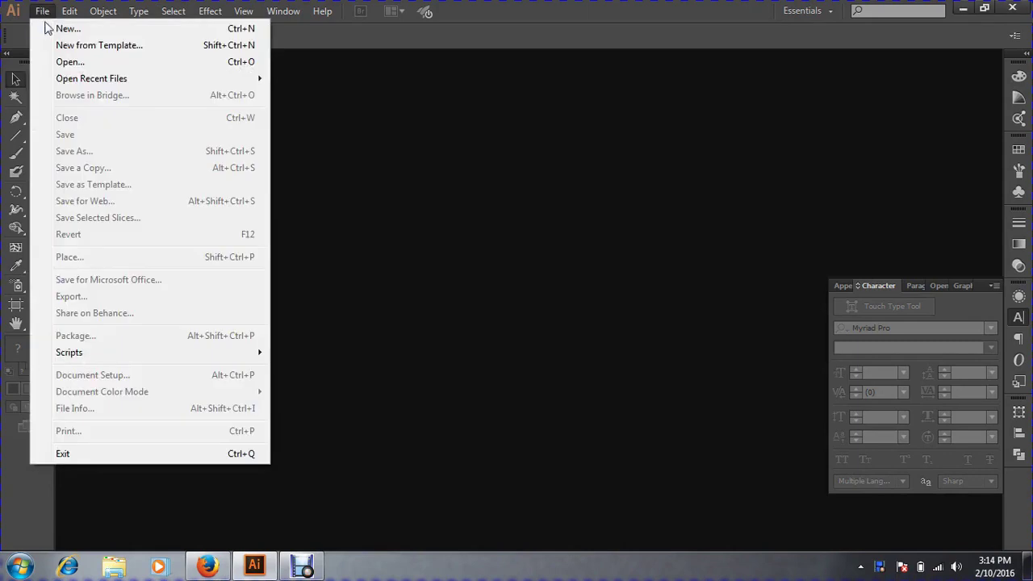
# Create a new Print-profile document at Letter size, 612 × 792 pt, past the trial notice.
pyautogui.click(67, 30)
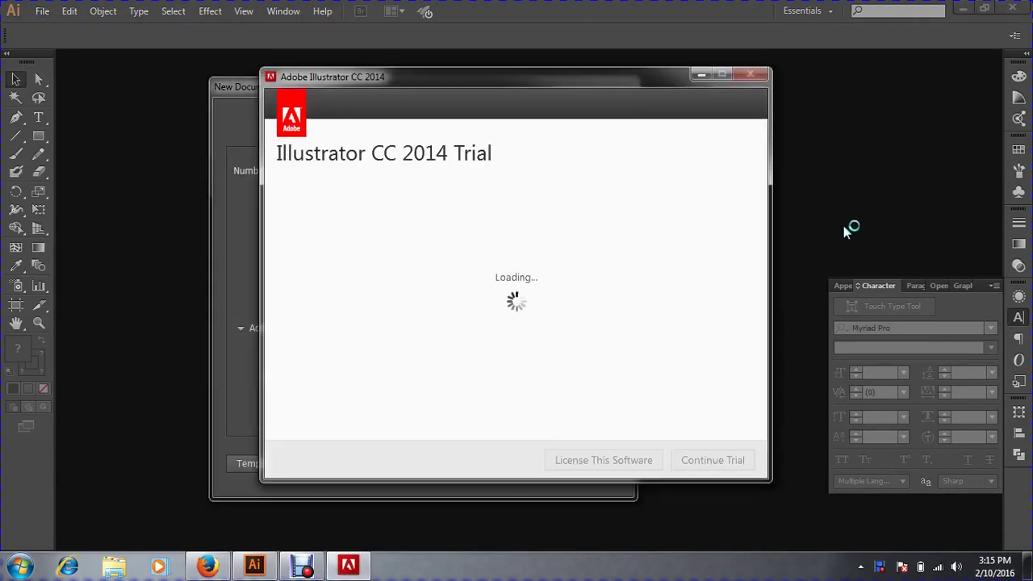
pyautogui.click(707, 459)
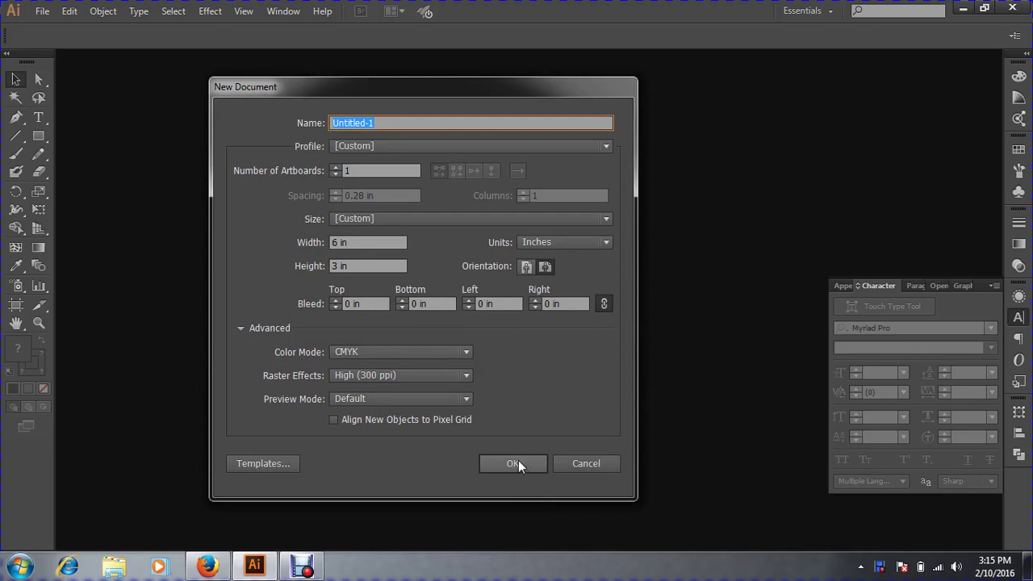
pyautogui.click(350, 145)
pyautogui.click(356, 183)
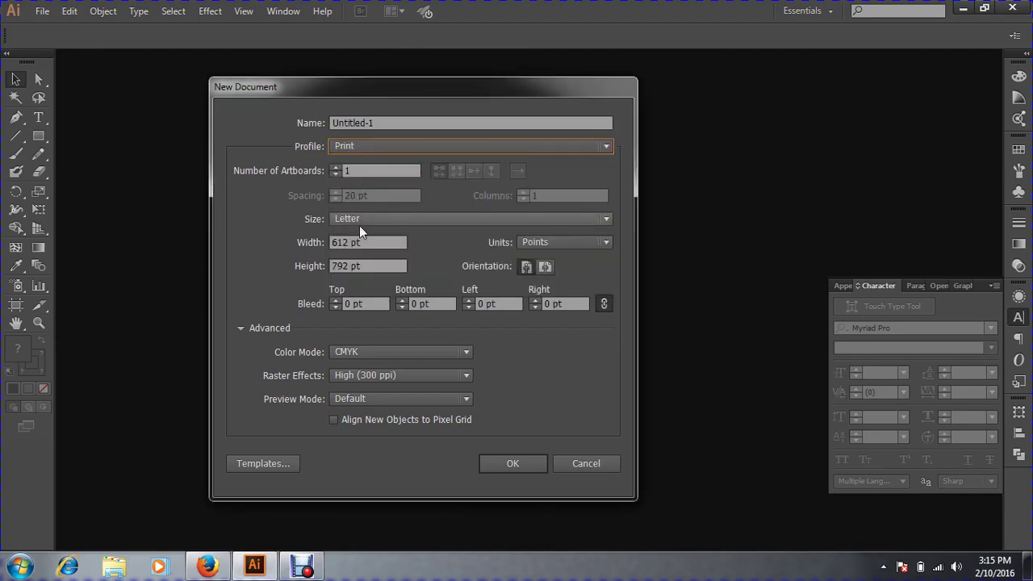
pyautogui.click(359, 230)
pyautogui.click(360, 253)
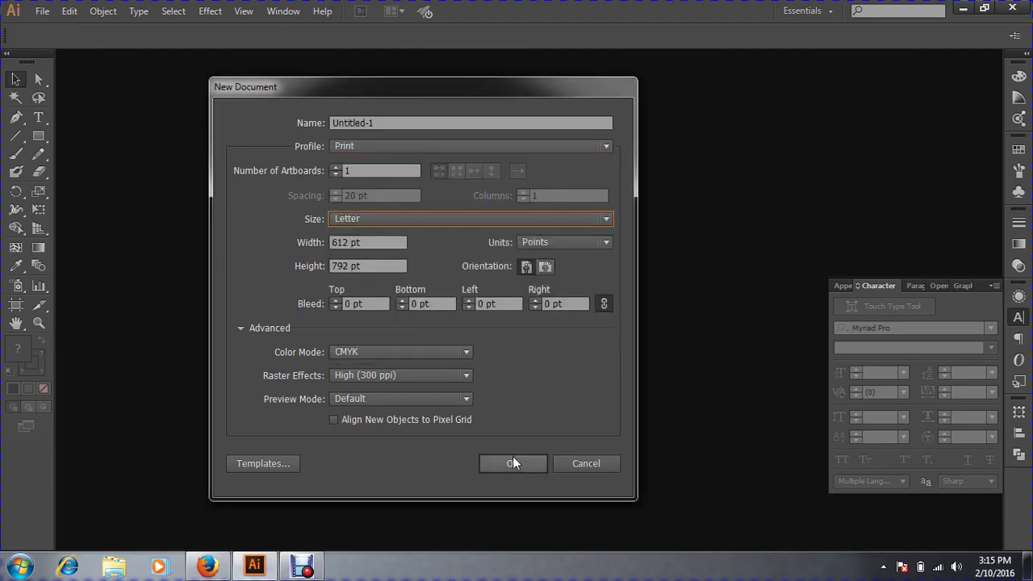
pyautogui.click(513, 463)
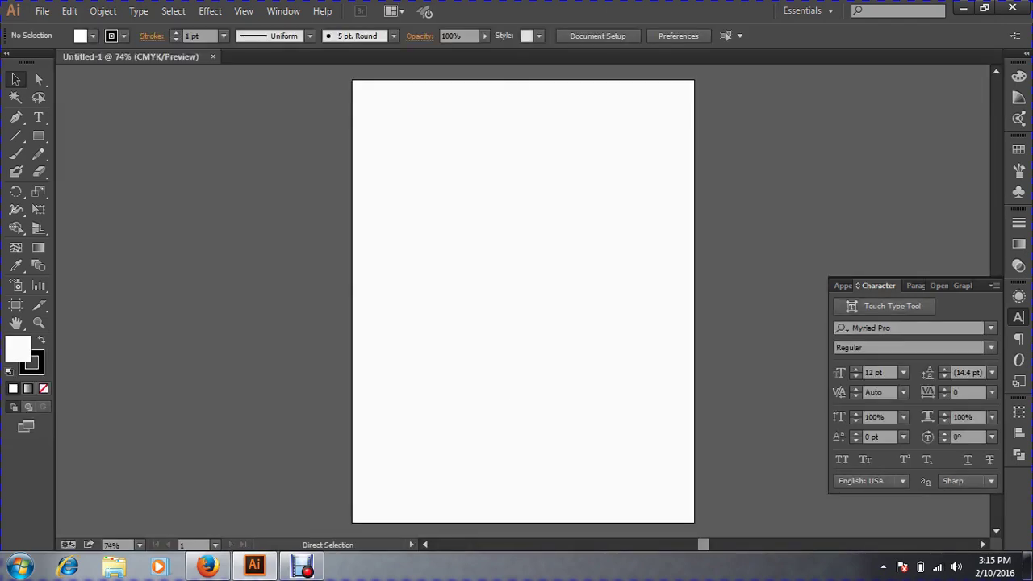
# Zoom the blank artboard to 150% and pan to show its upper area.
pyautogui.keyDown('ctrl'); pyautogui.click(453, 301); pyautogui.keyUp('ctrl')
pyautogui.keyDown('ctrl'); pyautogui.click(491, 301); pyautogui.keyUp('ctrl')
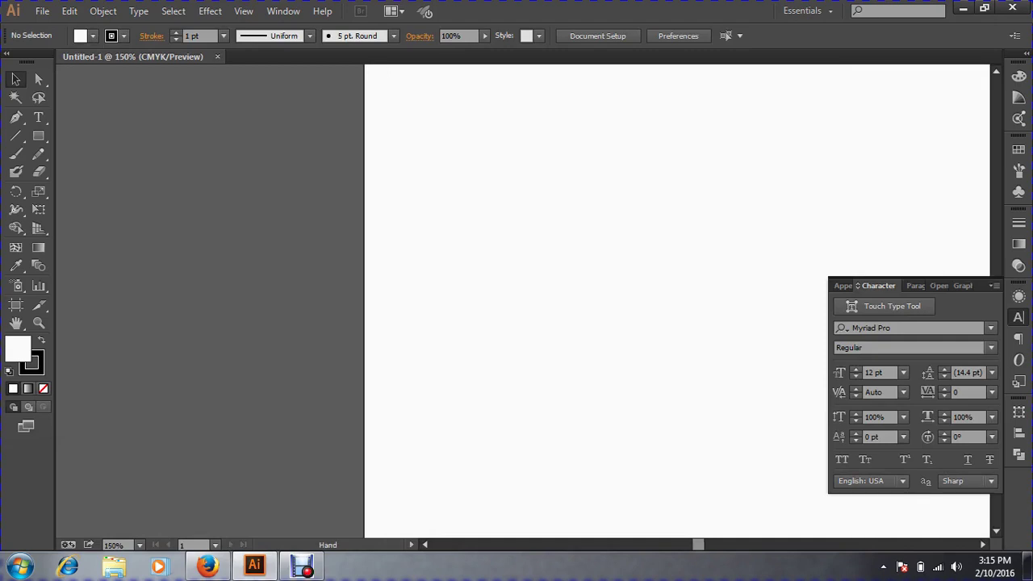
pyautogui.moveTo(632, 301); pyautogui.dragTo(413, 301)
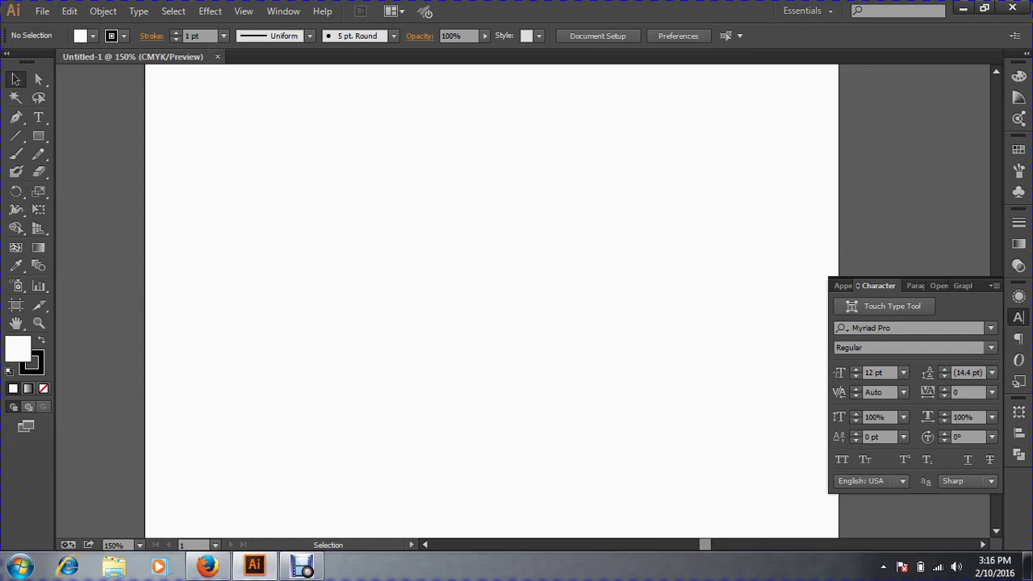
pyautogui.click(38, 11)
# Start placing an image and browse to Local Disk (D:) > Course > Rose > 4th Class.
pyautogui.click(67, 257)
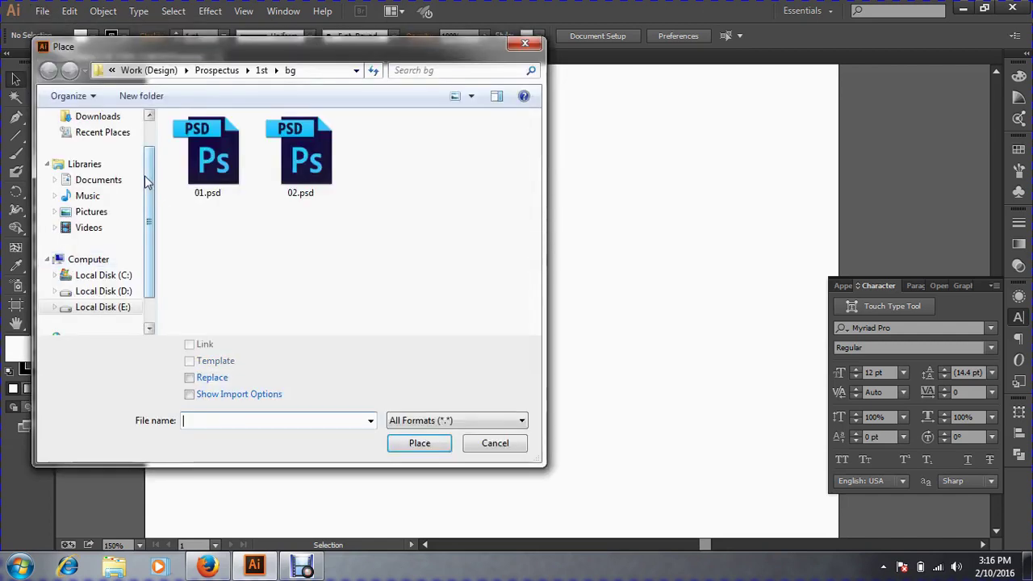
pyautogui.moveTo(148, 237); pyautogui.dragTo(154, 302)
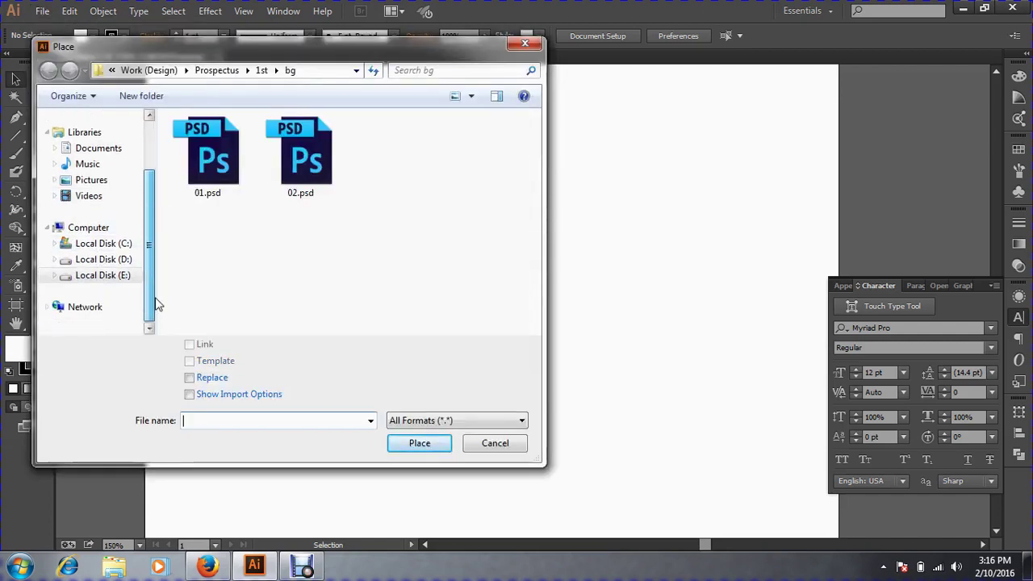
pyautogui.click(109, 260)
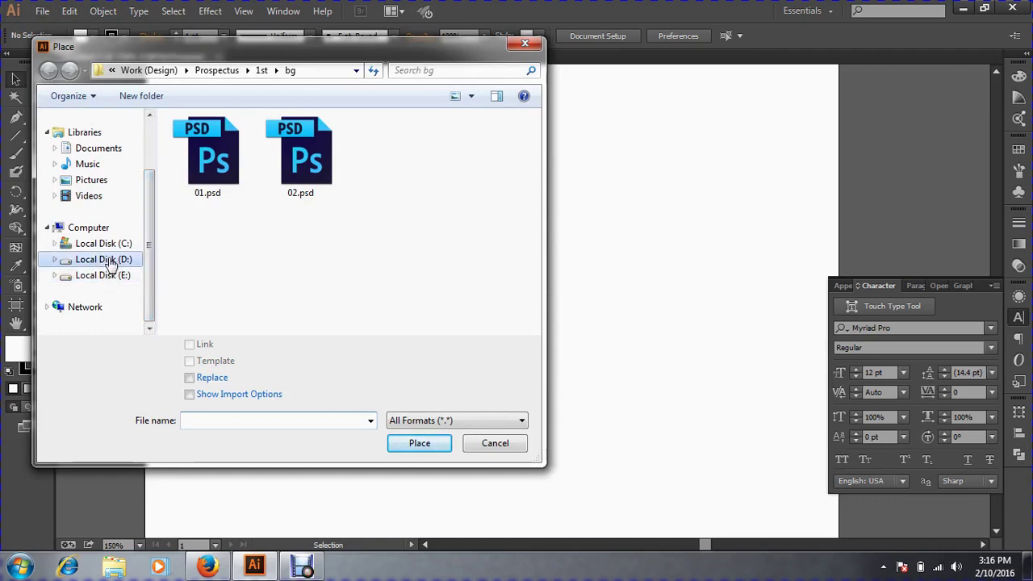
pyautogui.doubleClick(208, 142)
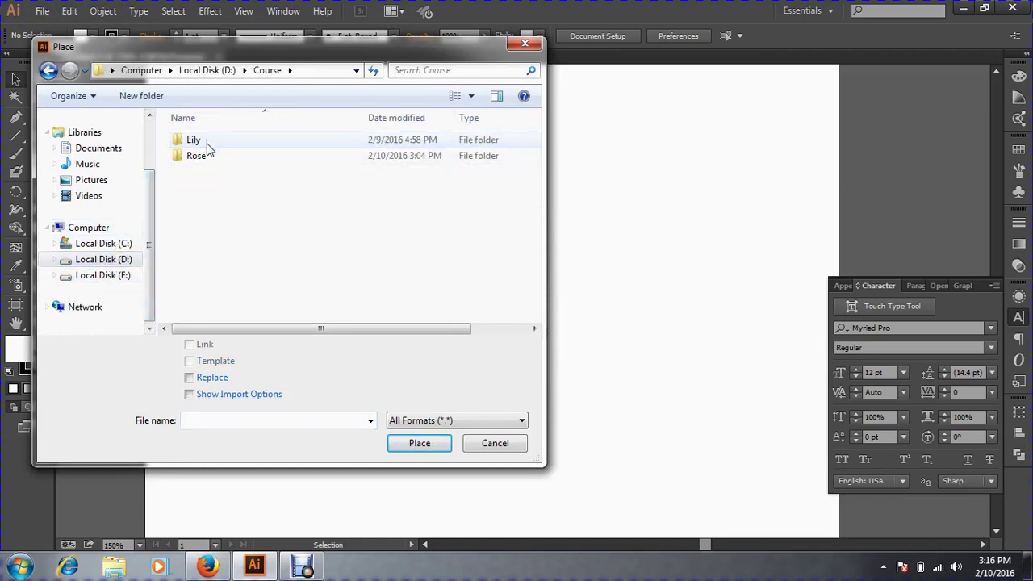
pyautogui.doubleClick(203, 158)
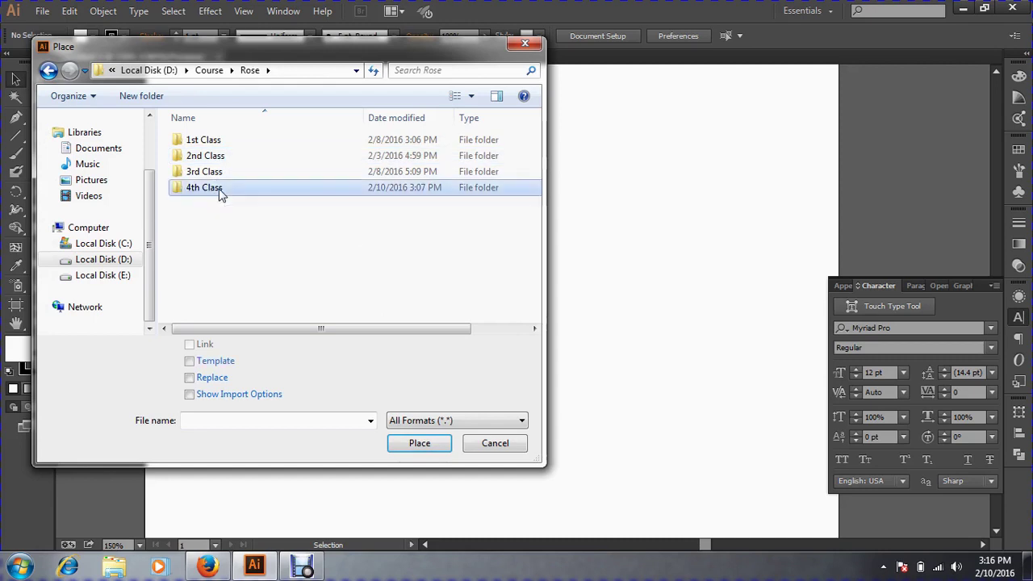
pyautogui.doubleClick(212, 191)
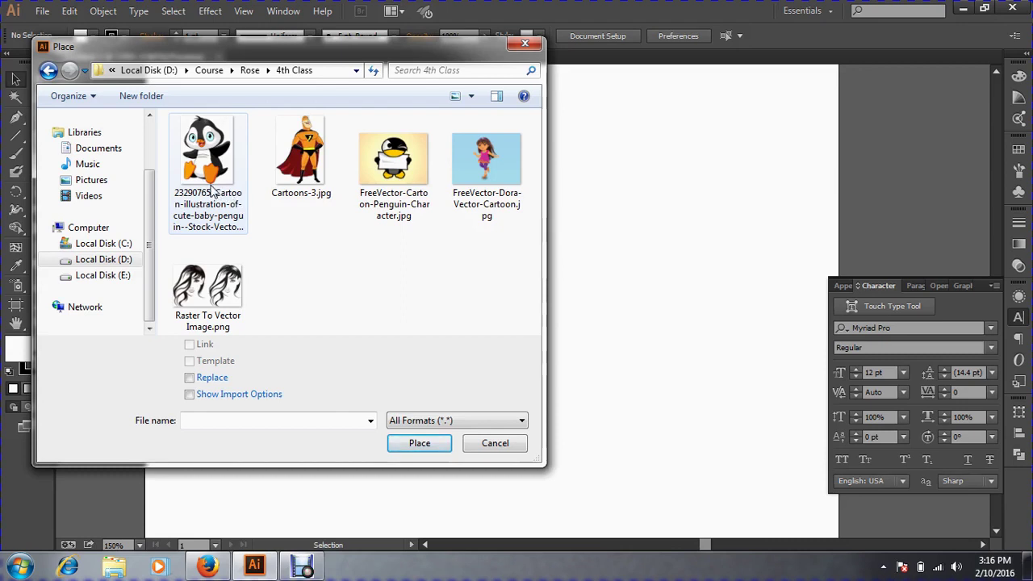
# Preview the cute baby penguin JPG full-size in Windows Photo Viewer.
pyautogui.click(206, 158)
pyautogui.rightClick(205, 153)
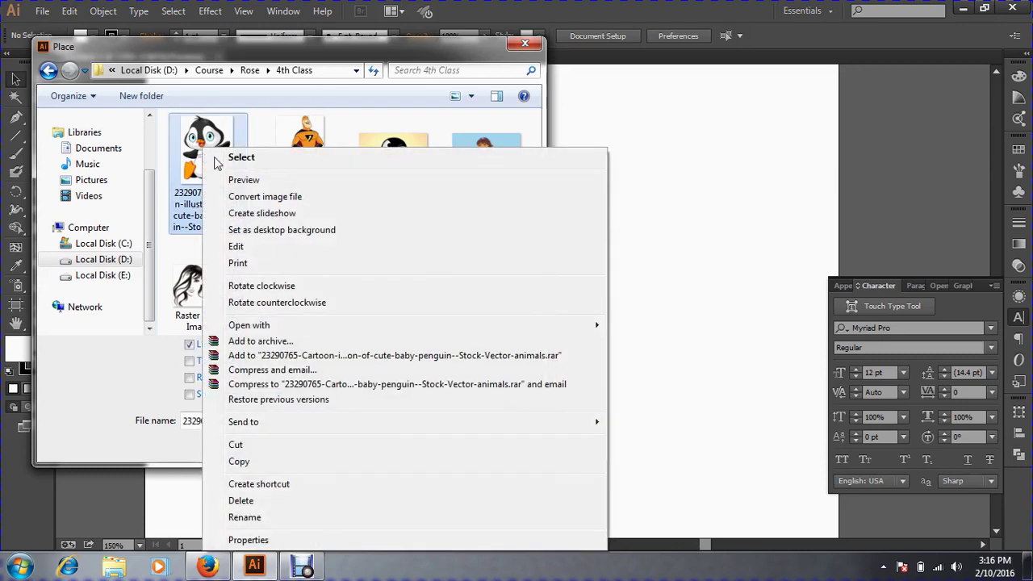
pyautogui.click(242, 179)
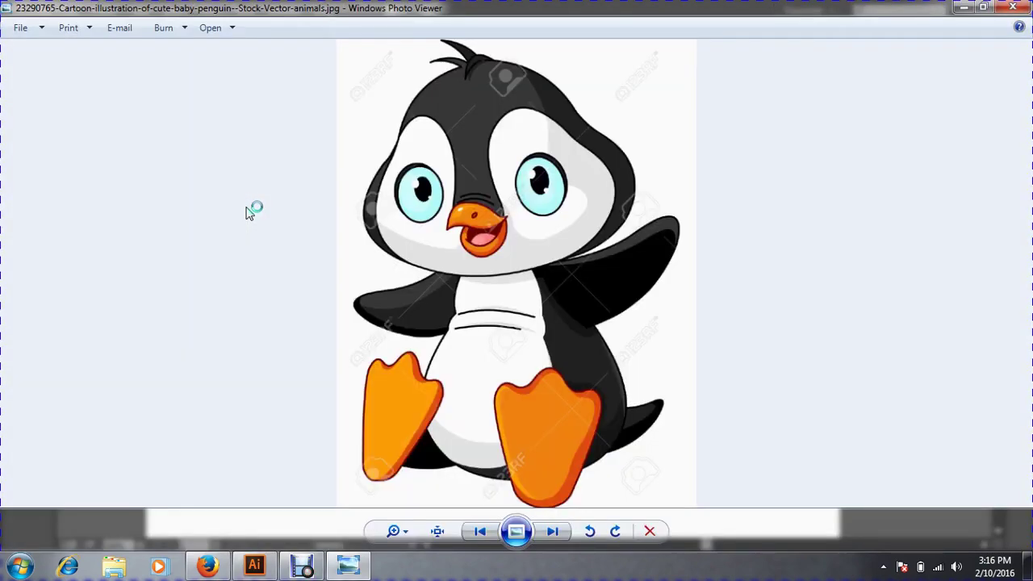
# Flip through the penguin, Cartoons-3, Dora and Raster To Vector images, then close the viewer.
pyautogui.press('Right')
pyautogui.press('Left')
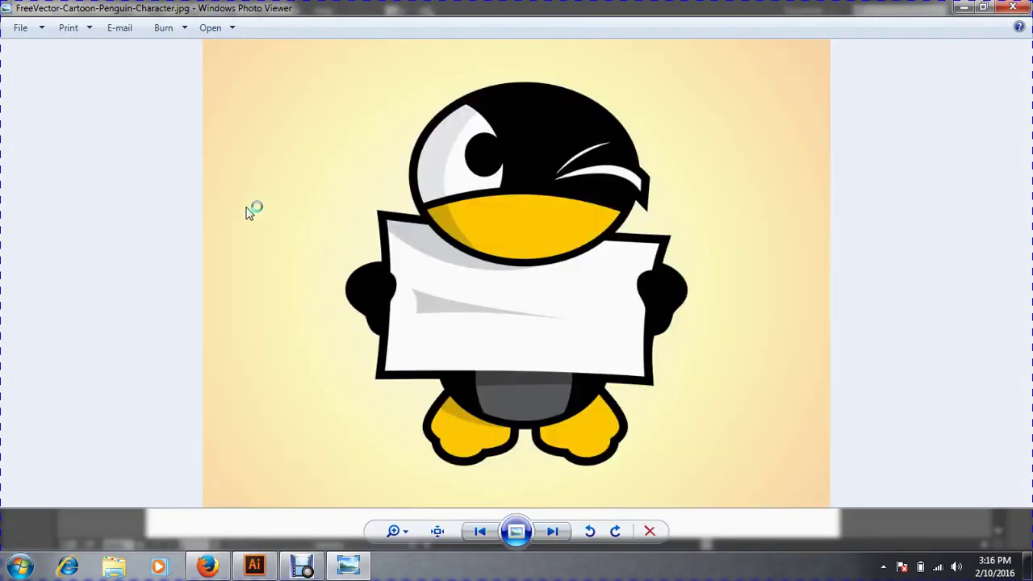
pyautogui.press('Right')
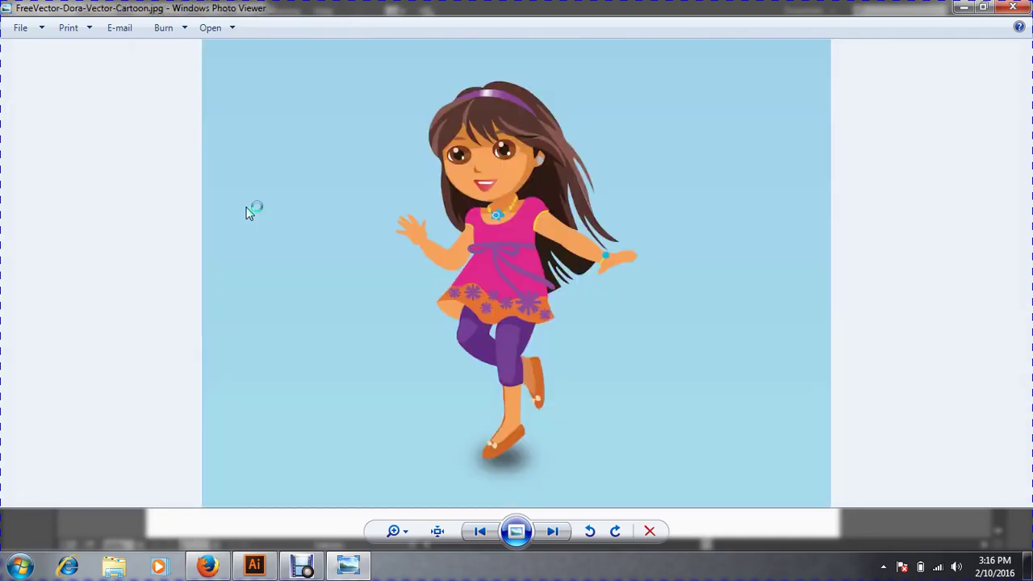
pyautogui.press('Right')
pyautogui.press('Right')
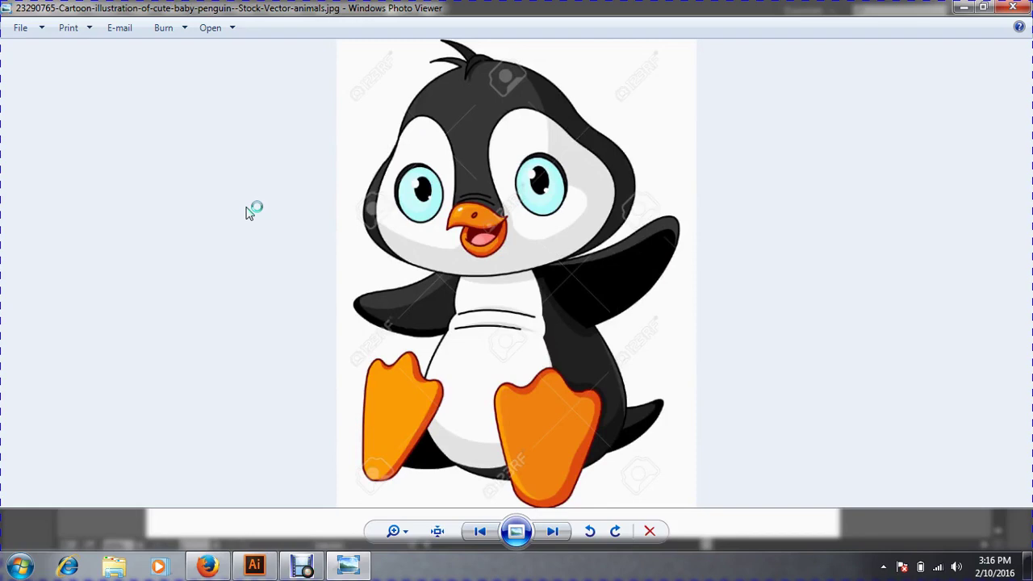
pyautogui.click(1010, 10)
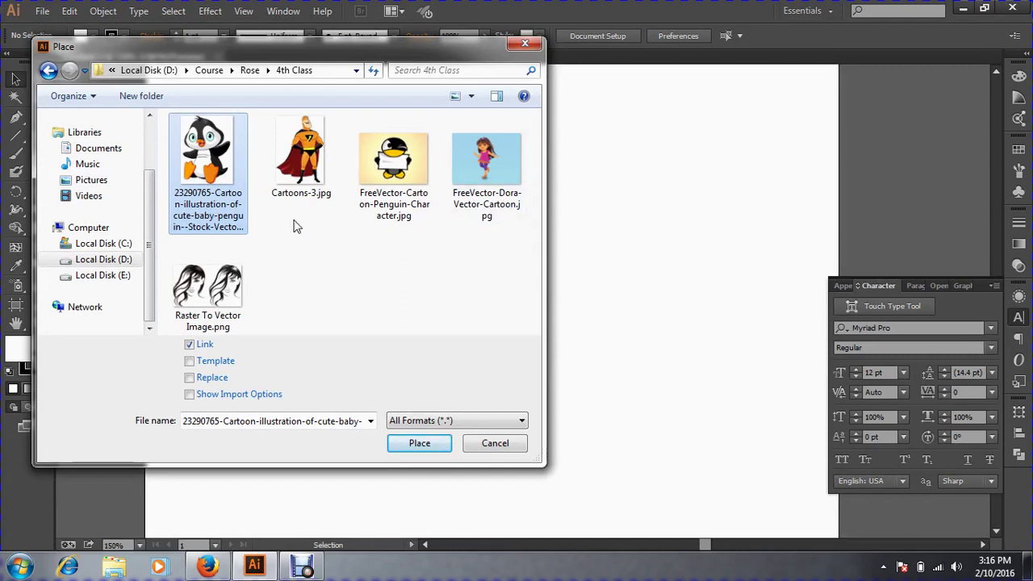
# After checking Cartoons-3 and the Dora image, reselect the baby penguin JPG and place it.
pyautogui.click(274, 165)
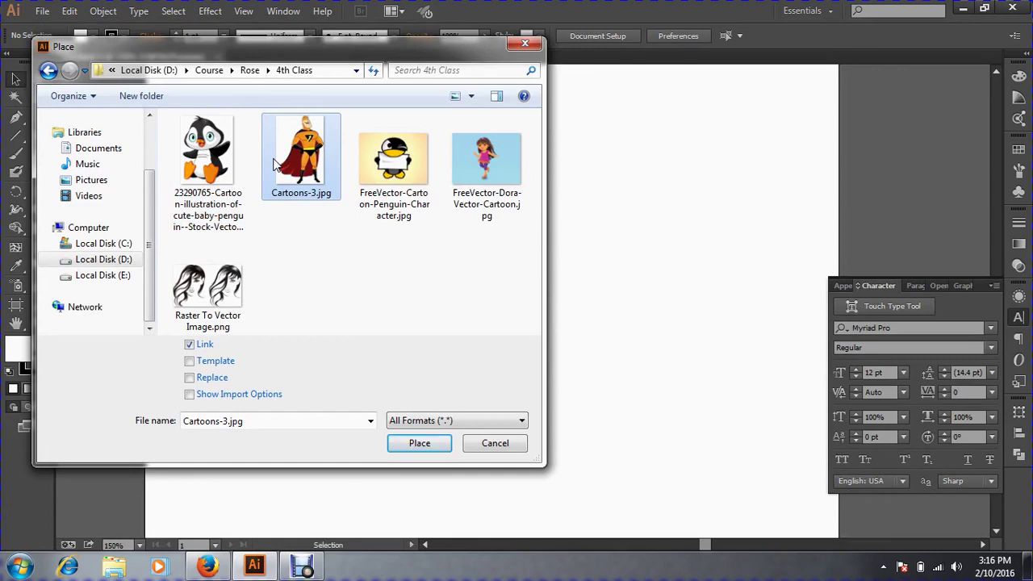
pyautogui.click(472, 179)
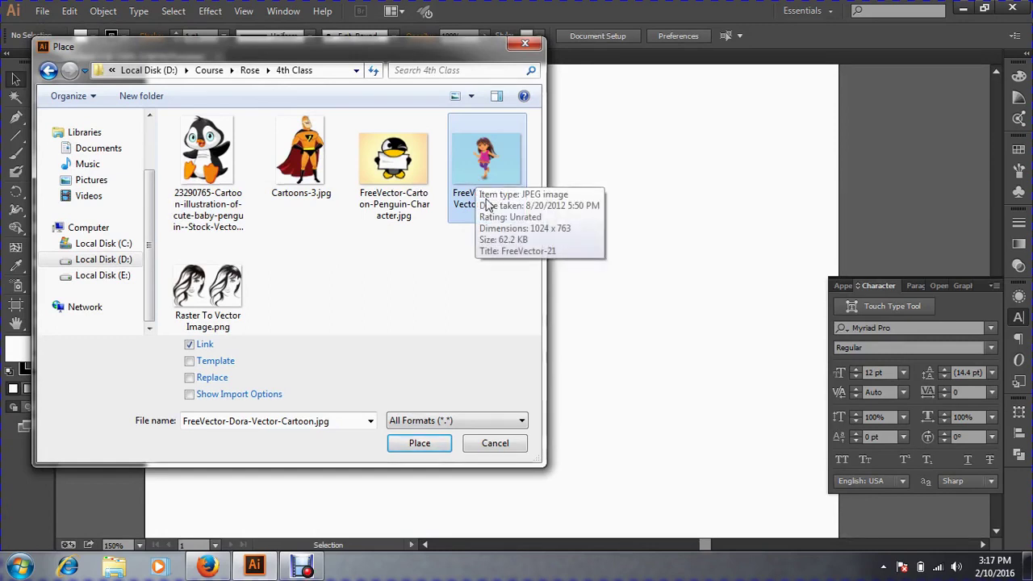
pyautogui.click(202, 160)
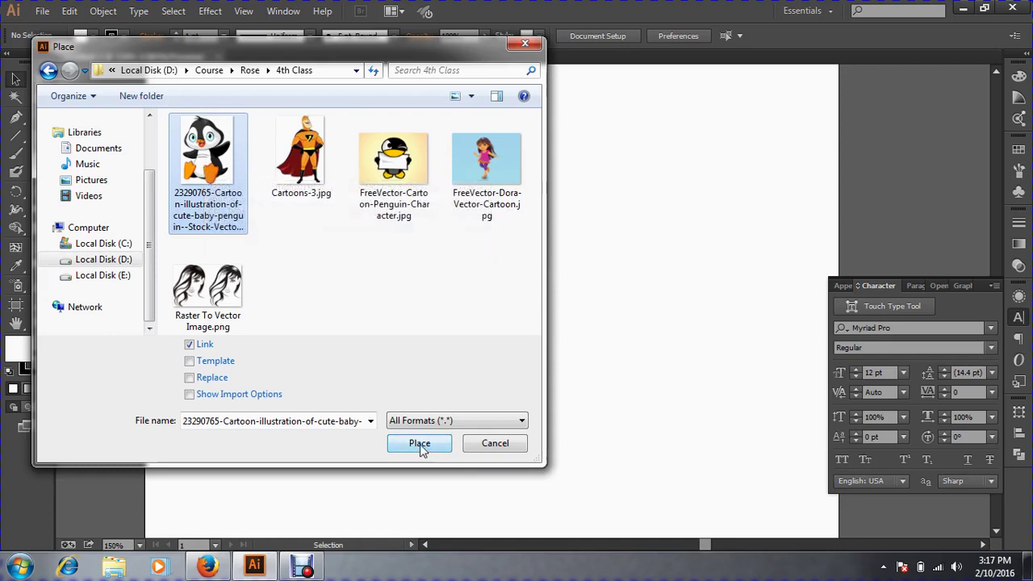
pyautogui.click(420, 444)
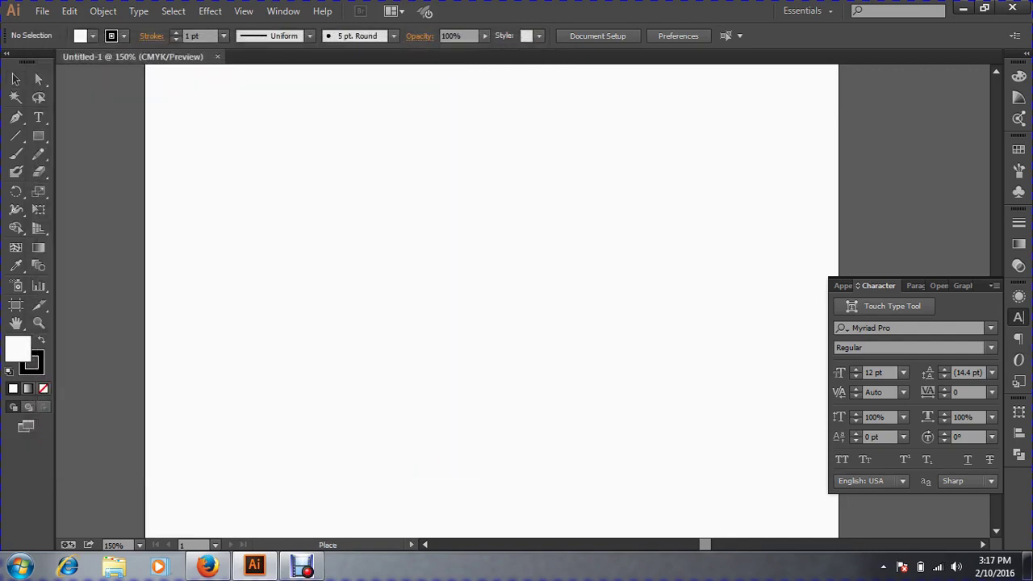
# Drop the penguin image onto the artboard and move it toward the centre.
pyautogui.click(347, 216)
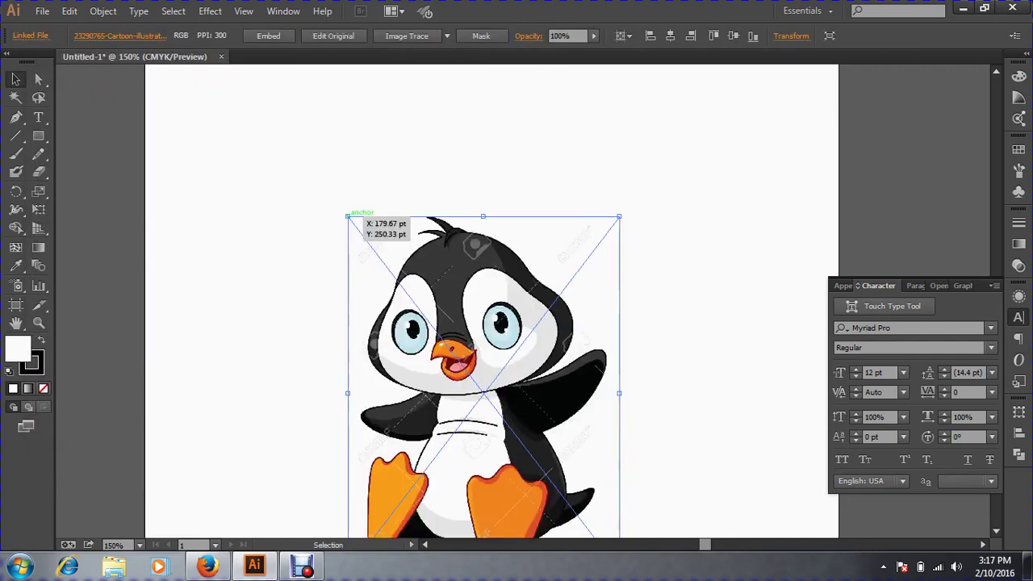
pyautogui.moveTo(469, 321); pyautogui.dragTo(419, 219)
pyautogui.moveTo(452, 260); pyautogui.dragTo(496, 282)
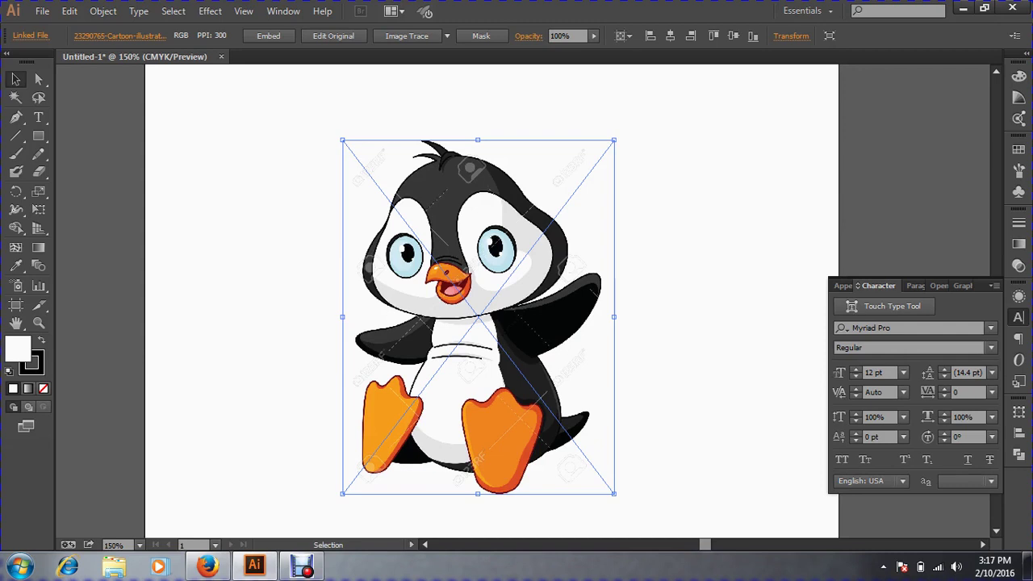
# Zoom in close on the penguin's eye and pan to bring the pupil into view.
pyautogui.moveTo(410, 189); pyautogui.dragTo(583, 322)
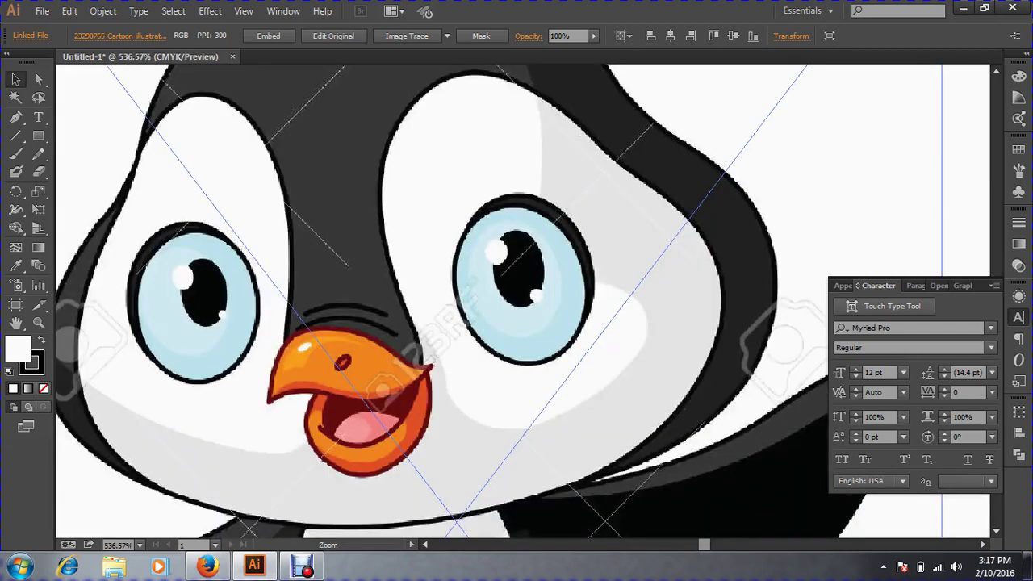
pyautogui.moveTo(366, 147); pyautogui.dragTo(568, 308)
pyautogui.moveTo(243, 191); pyautogui.dragTo(493, 340)
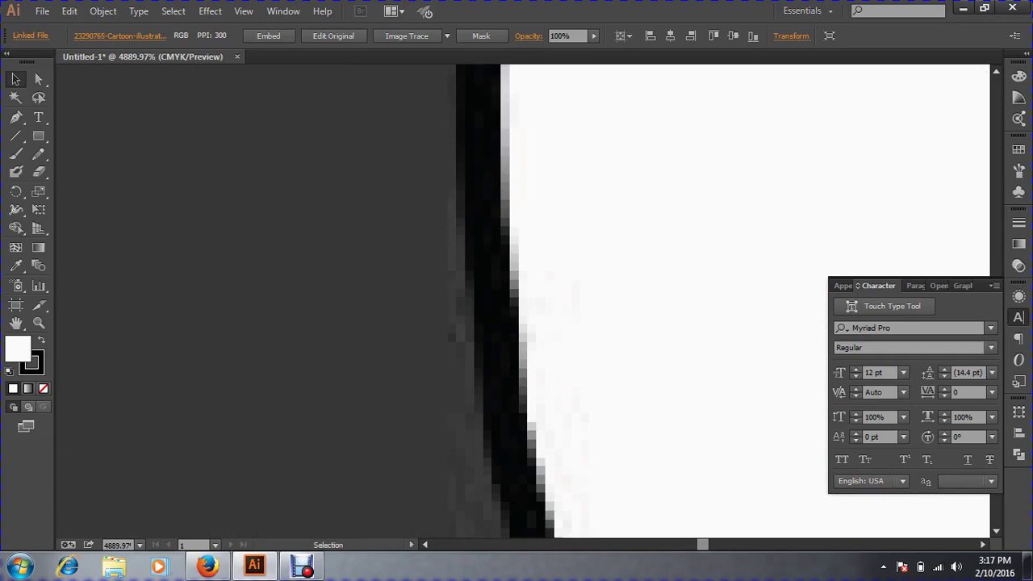
pyautogui.press('space')
pyautogui.moveTo(944, 267); pyautogui.dragTo(77, 97)
pyautogui.moveTo(694, 355); pyautogui.dragTo(368, 174)
pyautogui.scroll(-7, 523, 301)
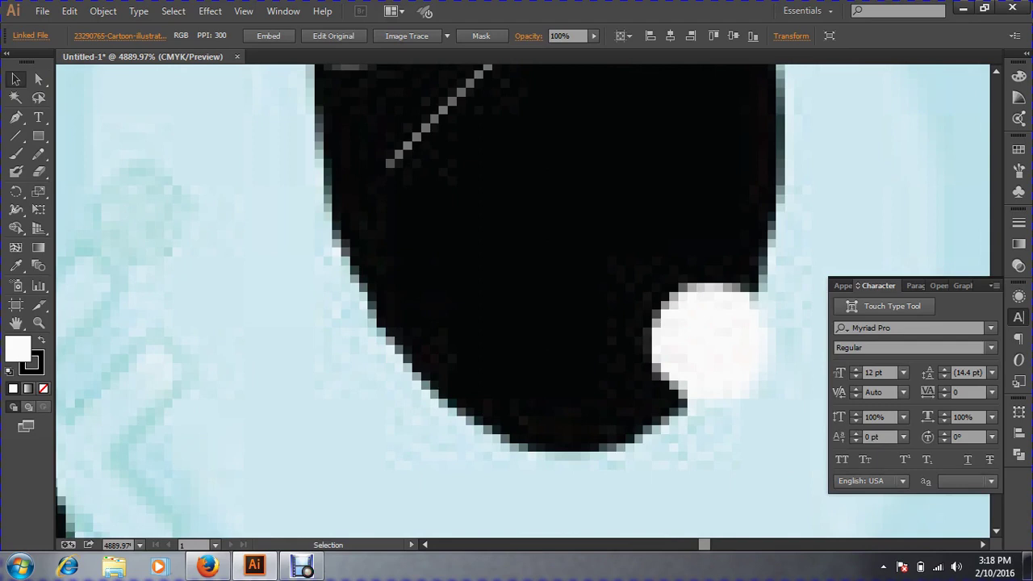
# Fit the artboard in the window, then zoom the penguin to 150% and centre it.
pyautogui.hotkey('ctrl', '0')
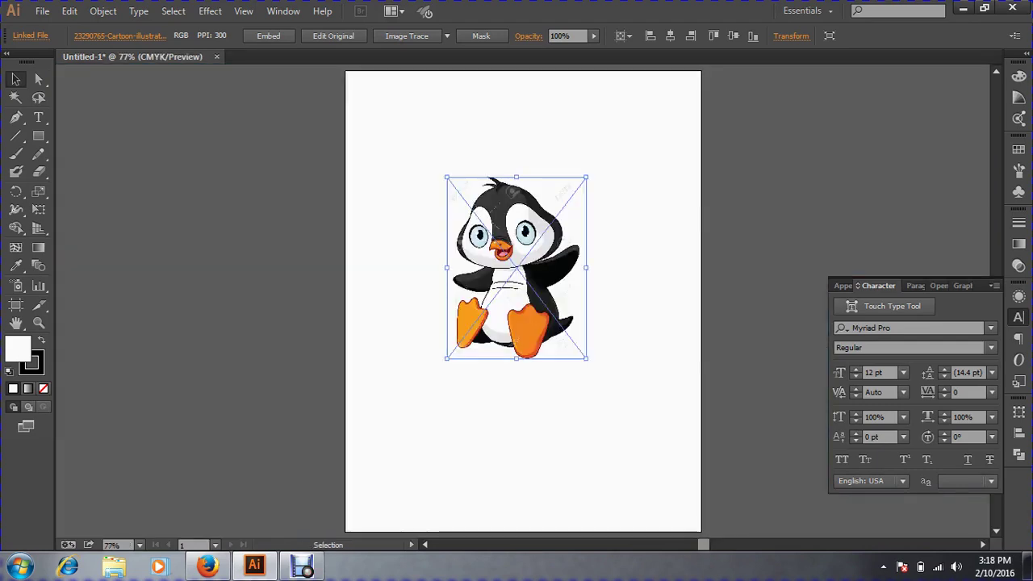
pyautogui.click(631, 257)
pyautogui.click(525, 258)
pyautogui.hotkey('ctrl', 'space')
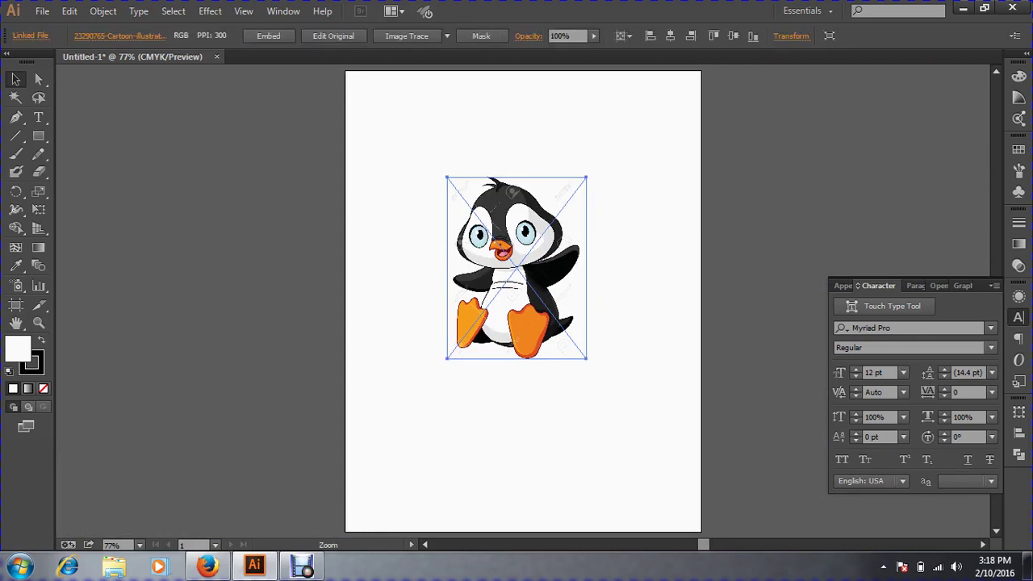
pyautogui.click(504, 230)
pyautogui.click(504, 230)
pyautogui.moveTo(528, 303); pyautogui.dragTo(470, 288)
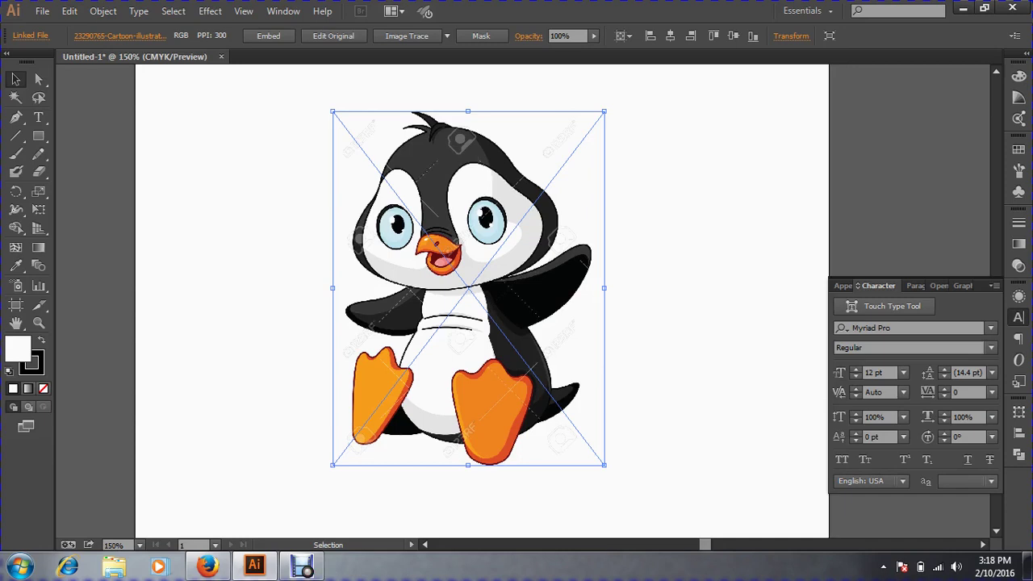
# Make Layer 1 a template layer through its Layer Options.
pyautogui.press('F7')
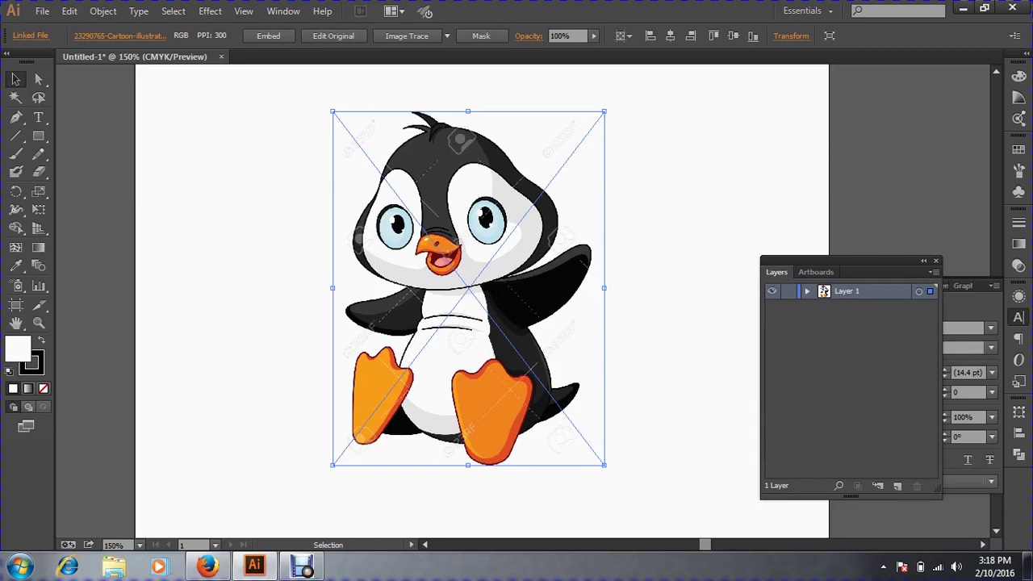
pyautogui.doubleClick(824, 292)
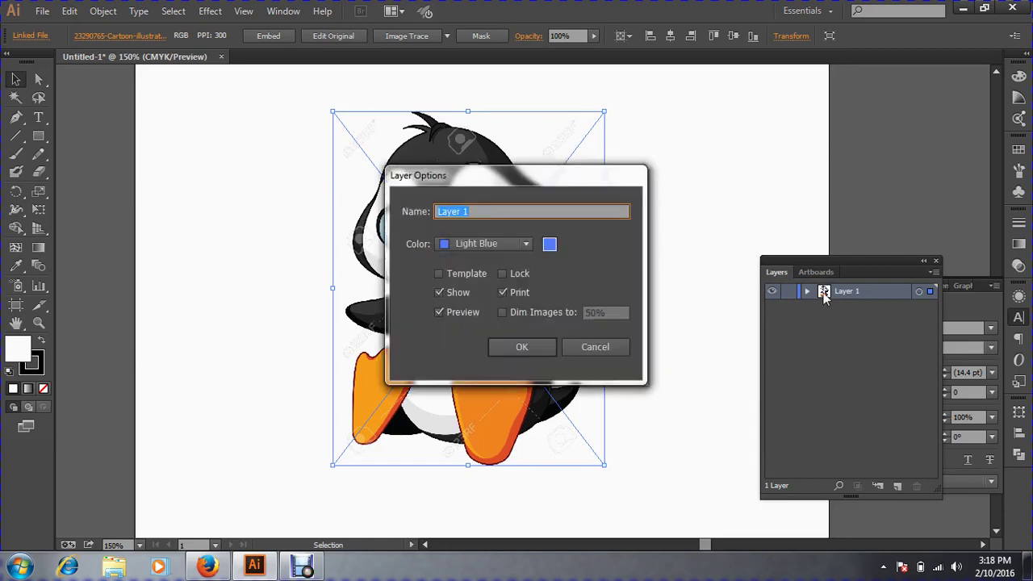
pyautogui.click(460, 275)
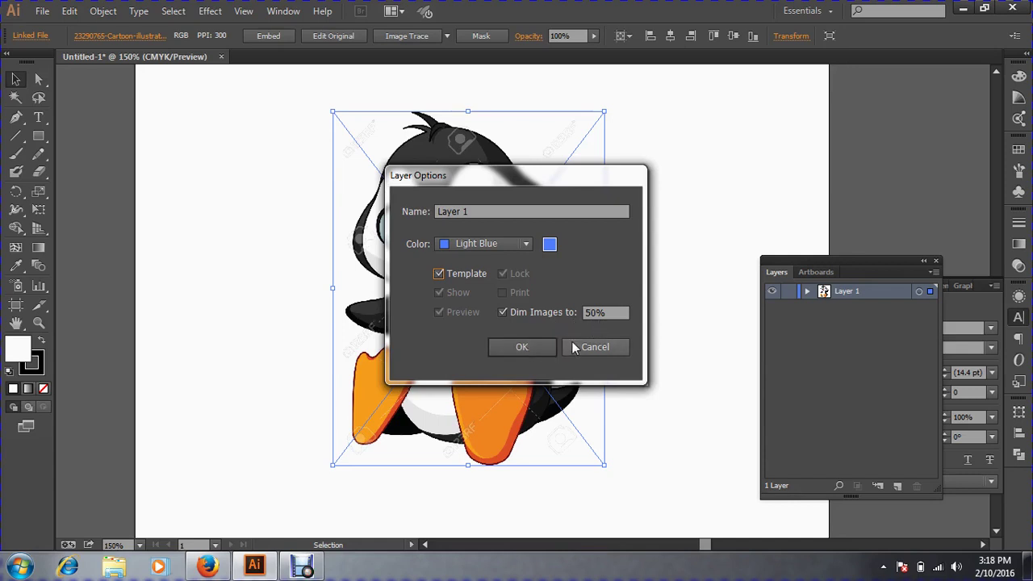
pyautogui.moveTo(525, 173); pyautogui.dragTo(808, 133)
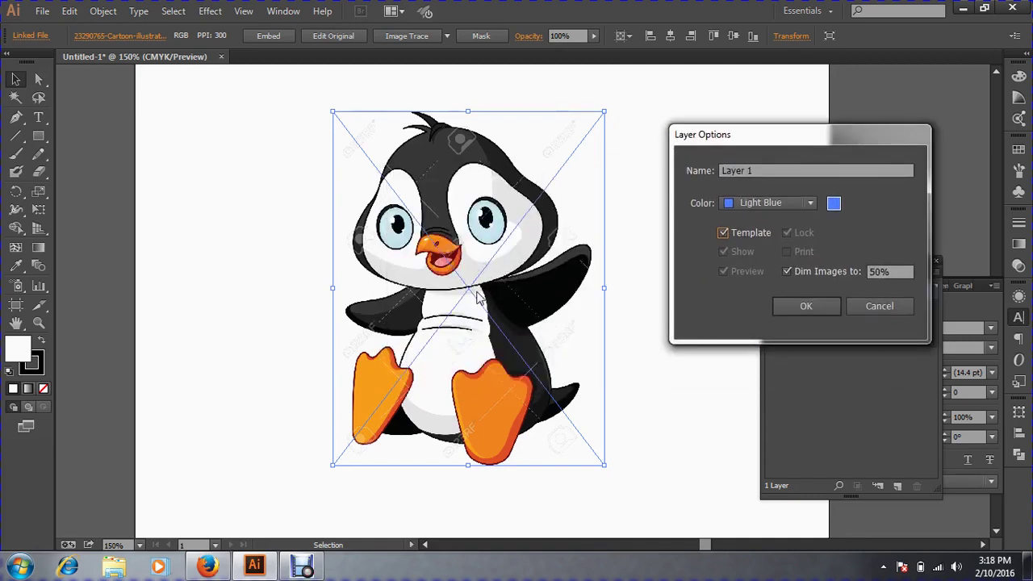
pyautogui.click(805, 307)
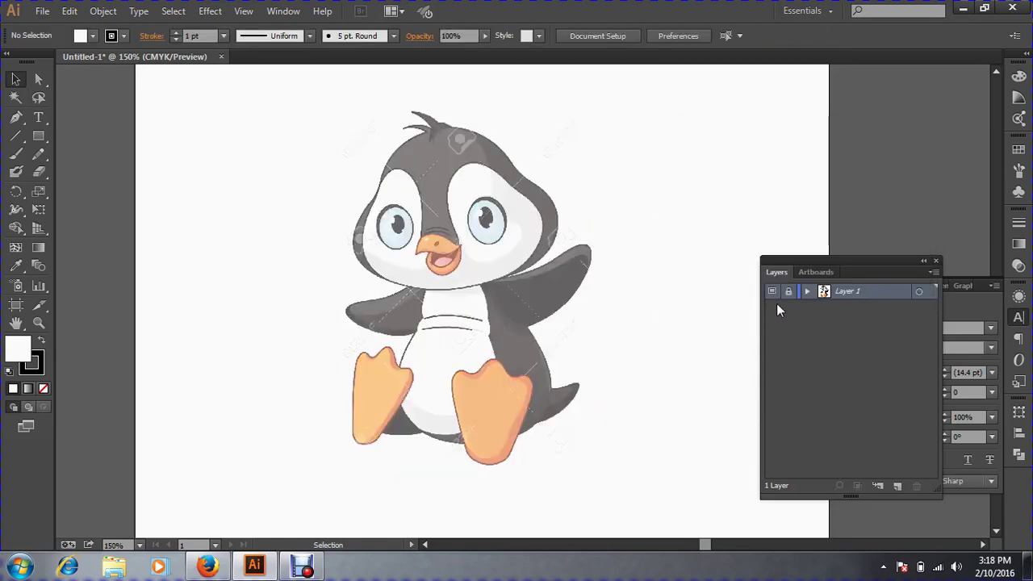
# Set the template's Dim Images to 100% and add a new layer above it.
pyautogui.doubleClick(823, 292)
pyautogui.press('Tab')
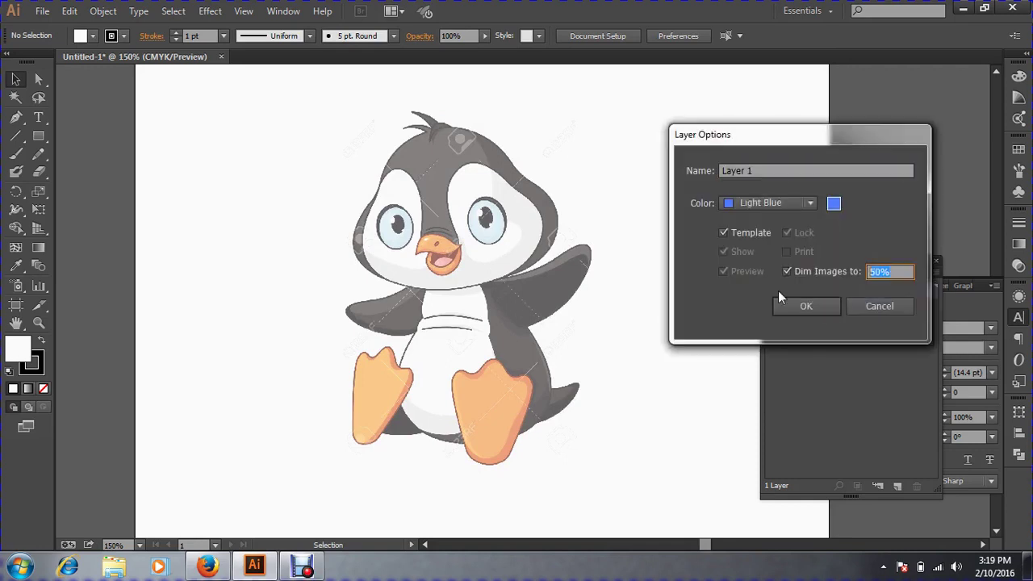
pyautogui.write('100')
pyautogui.press('Return')
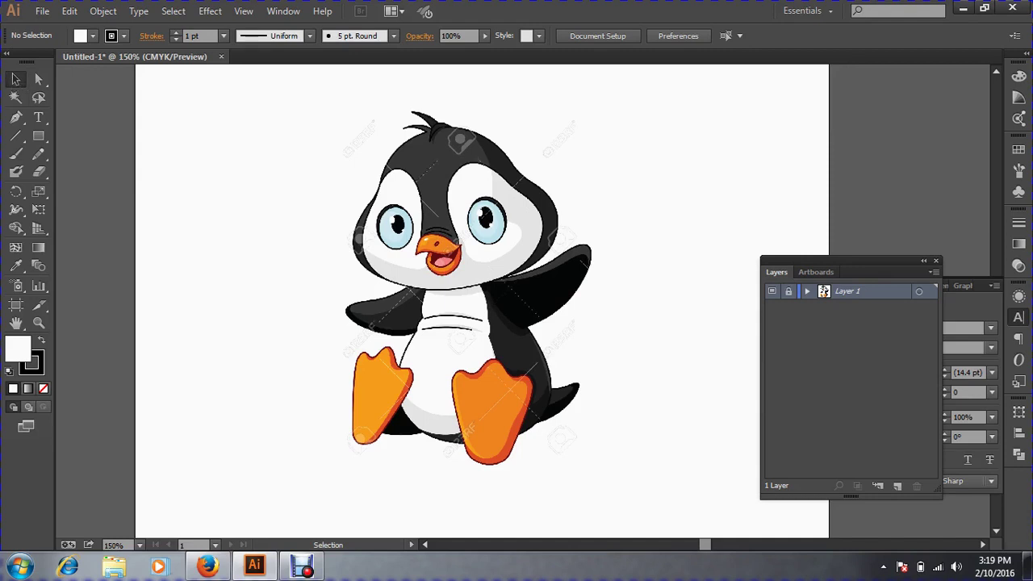
pyautogui.click(897, 486)
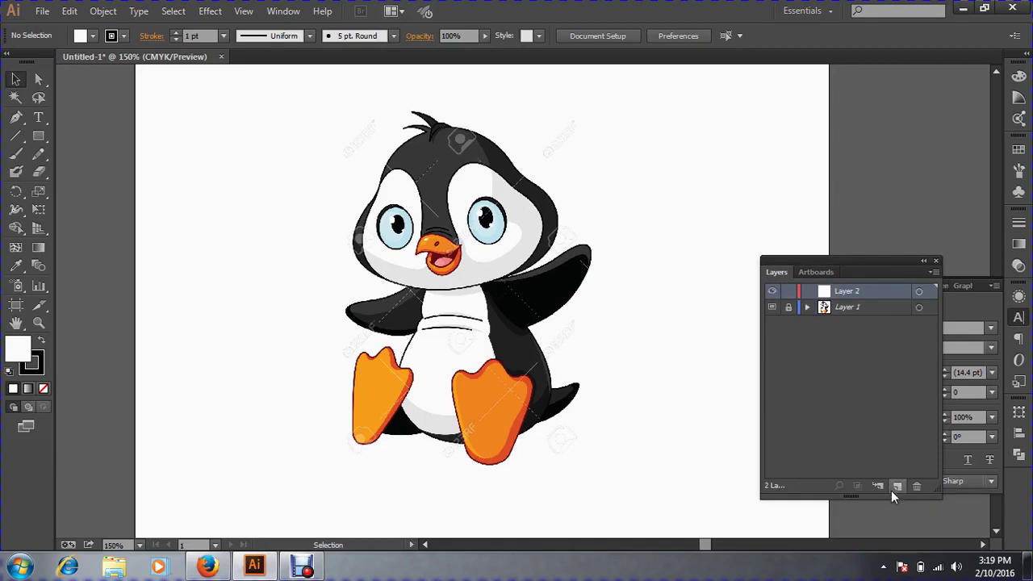
# Draw a test rectangle over the penguin's head, delete it, and choose File > Open.
pyautogui.click(13, 80)
pyautogui.click(38, 136)
pyautogui.moveTo(355, 153); pyautogui.dragTo(555, 297)
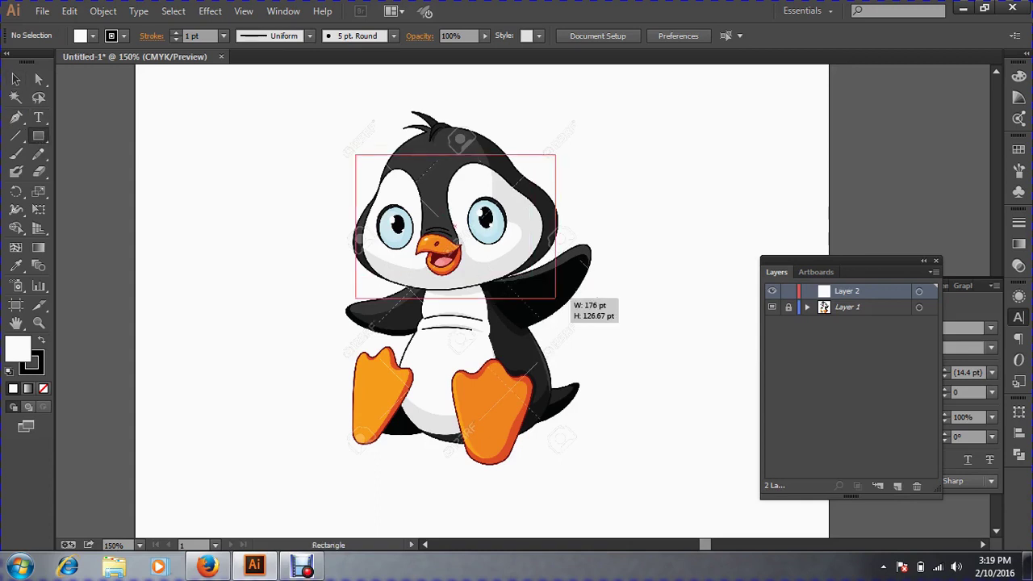
pyautogui.click(14, 83)
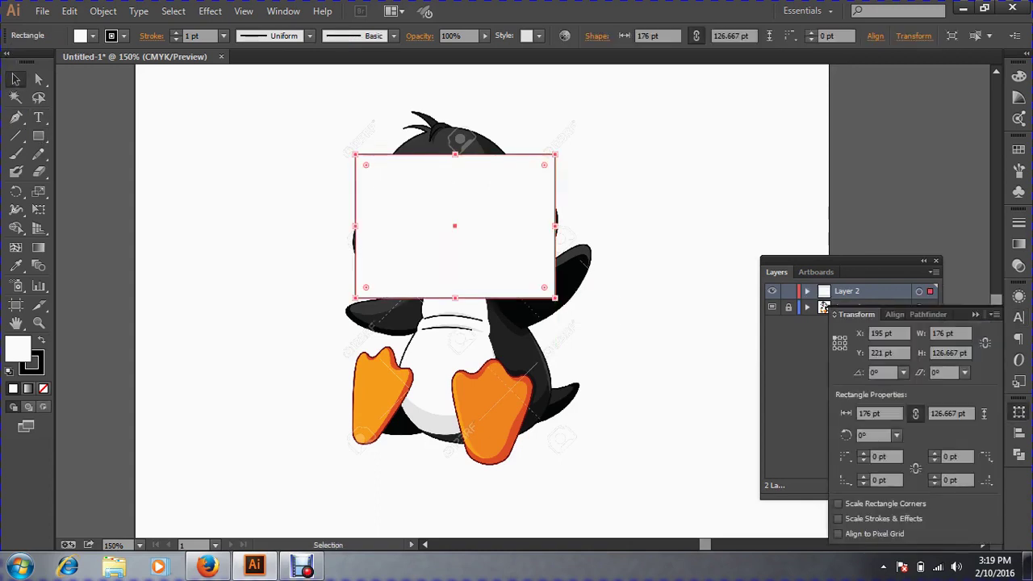
pyautogui.press('Delete')
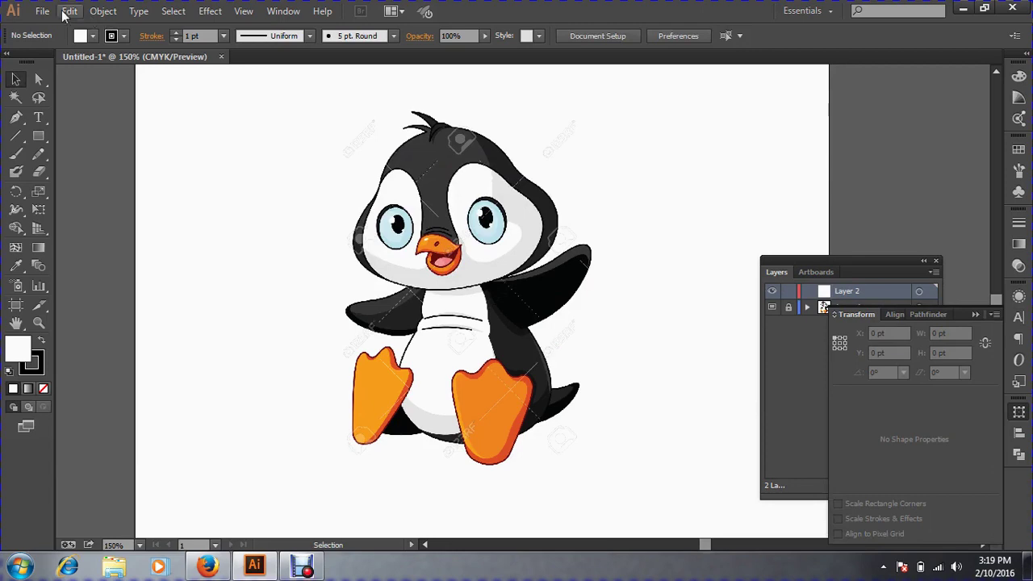
pyautogui.click(42, 11)
pyautogui.click(72, 63)
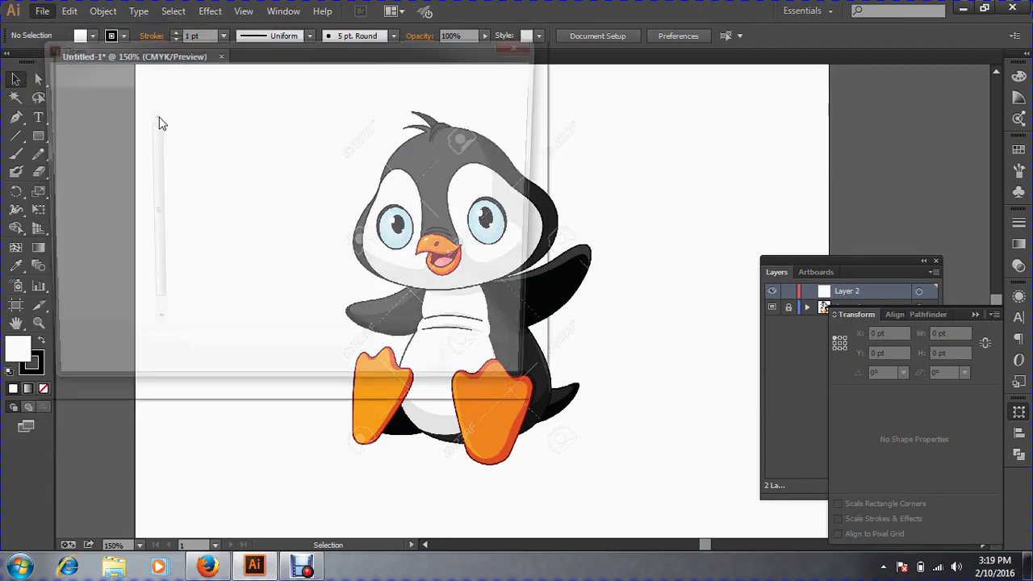
# Go to Local Disk (E:) > Work (Design) > Prospectus > 1st and open Prospectus.ai.
pyautogui.click(147, 71)
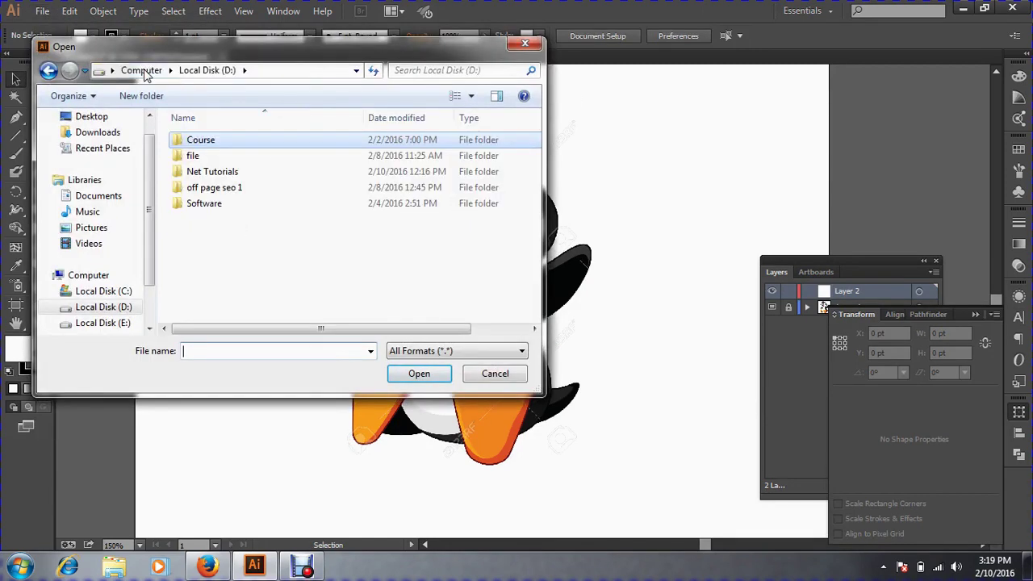
pyautogui.click(141, 71)
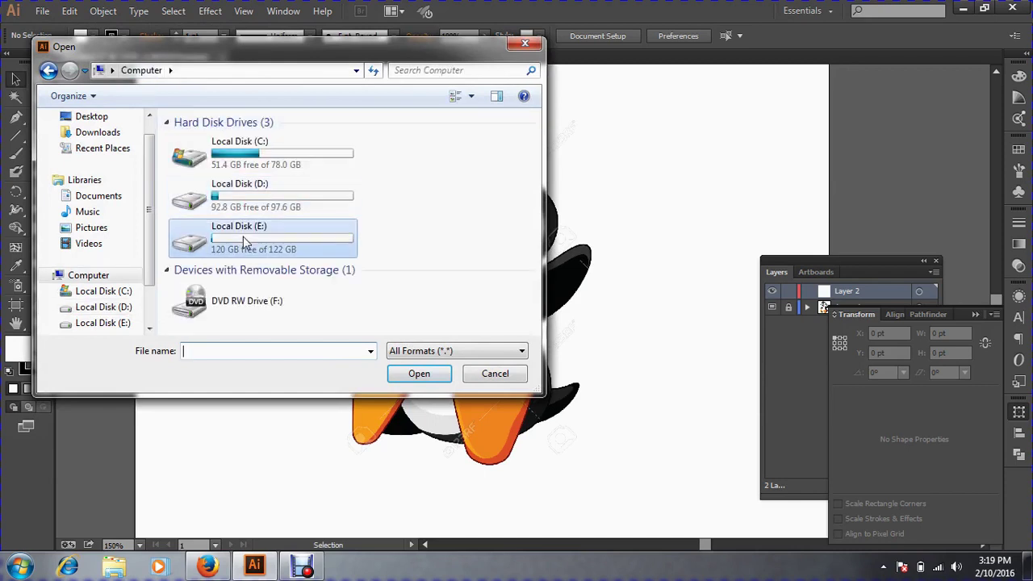
pyautogui.doubleClick(234, 230)
pyautogui.doubleClick(218, 171)
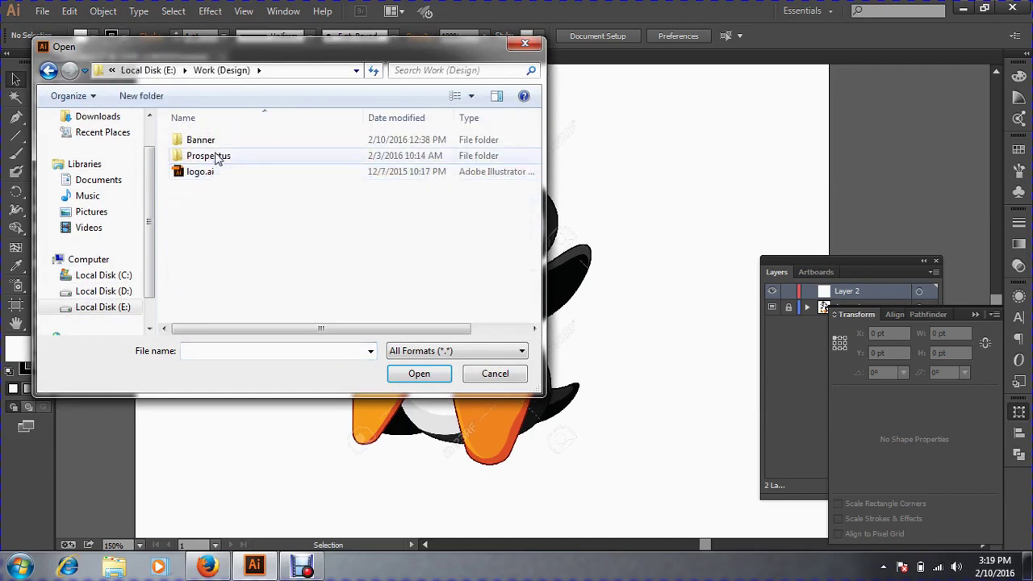
pyautogui.doubleClick(218, 156)
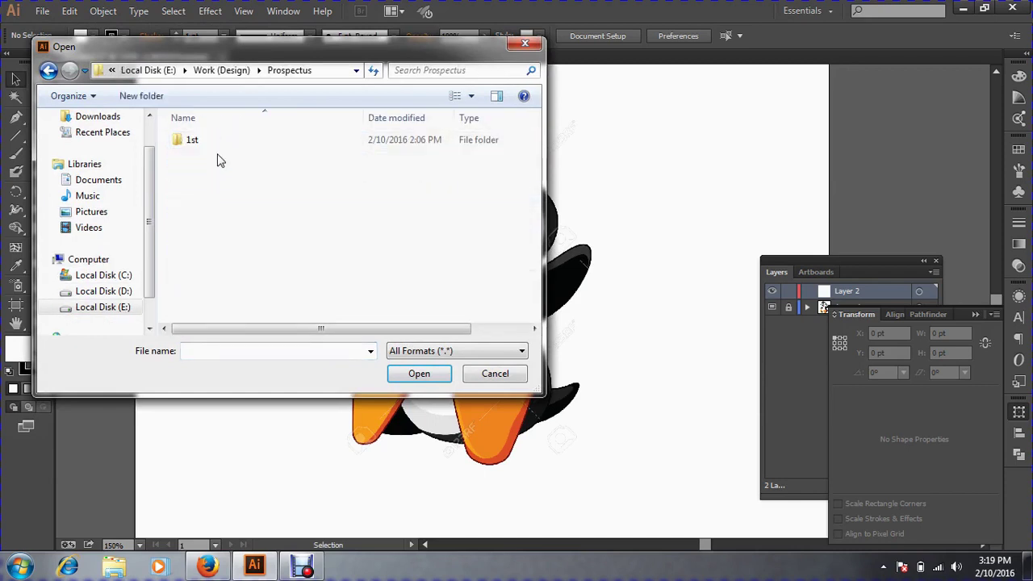
pyautogui.doubleClick(203, 142)
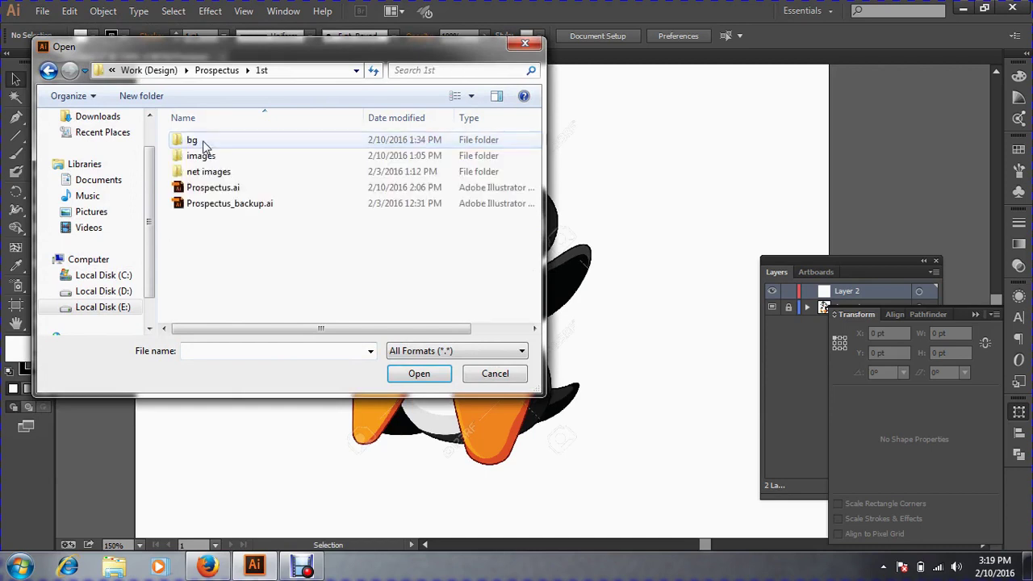
pyautogui.click(214, 188)
pyautogui.click(417, 374)
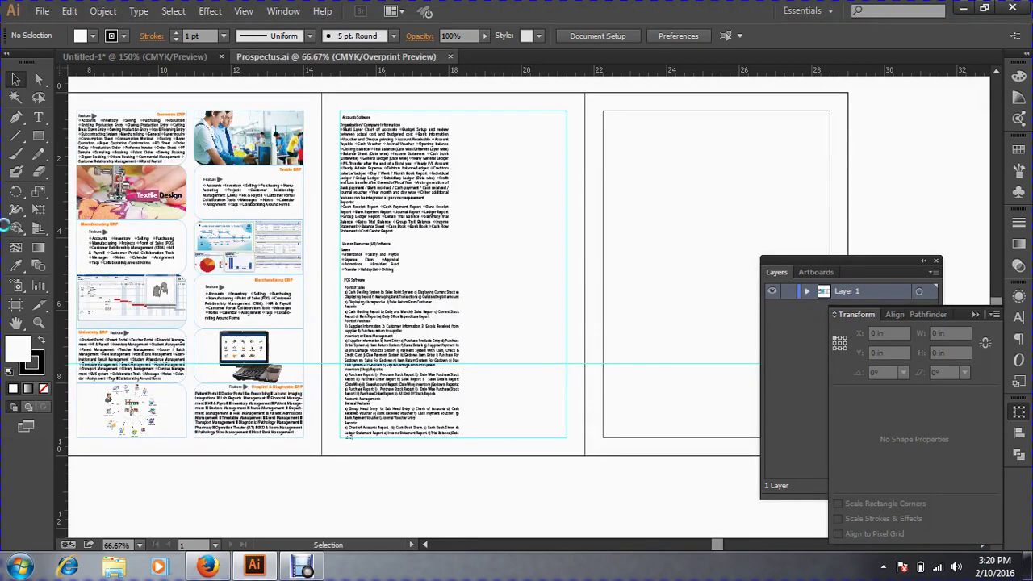
# Pan to the brochure and zoom to 100% on the Beacon IT page.
pyautogui.press('space')
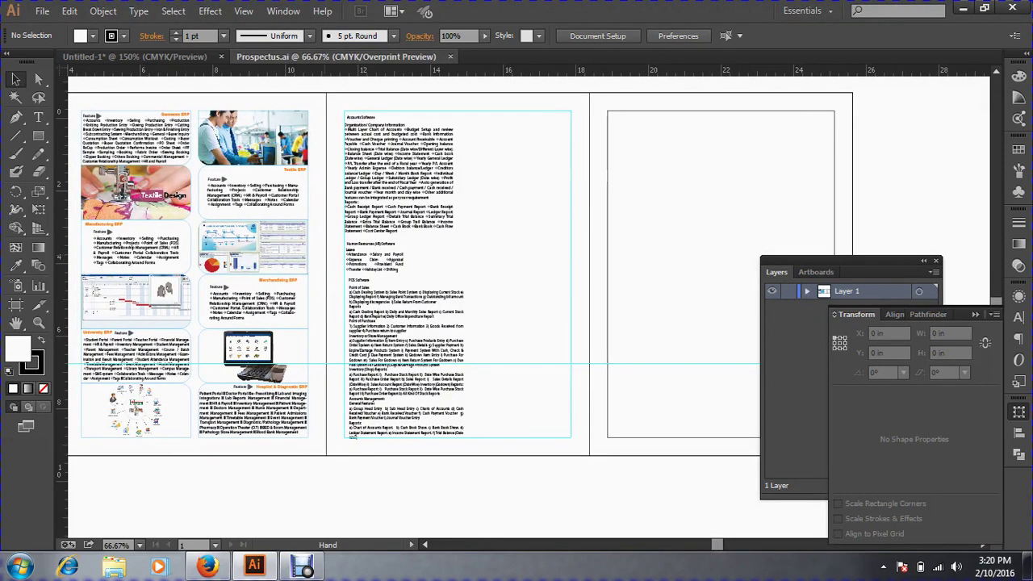
pyautogui.moveTo(347, 242); pyautogui.dragTo(645, 289)
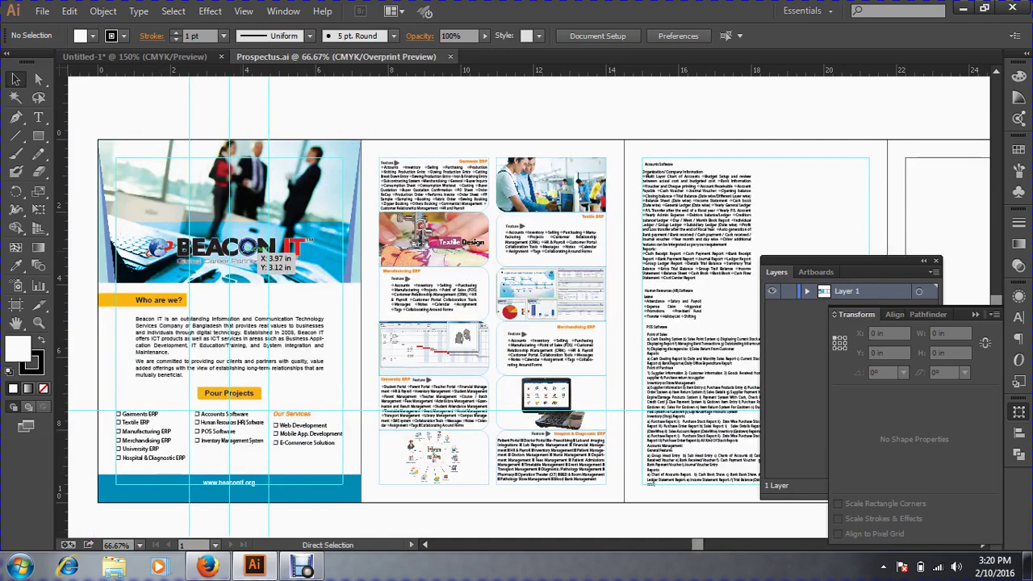
pyautogui.hotkey('ctrl', 'space')
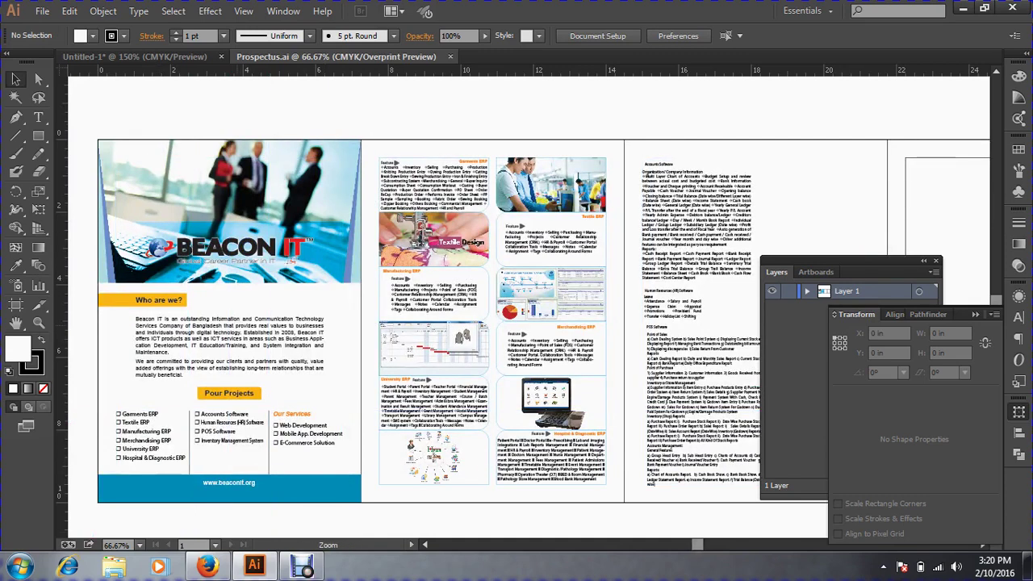
pyautogui.keyDown('ctrl'); pyautogui.click(237, 327); pyautogui.keyUp('ctrl')
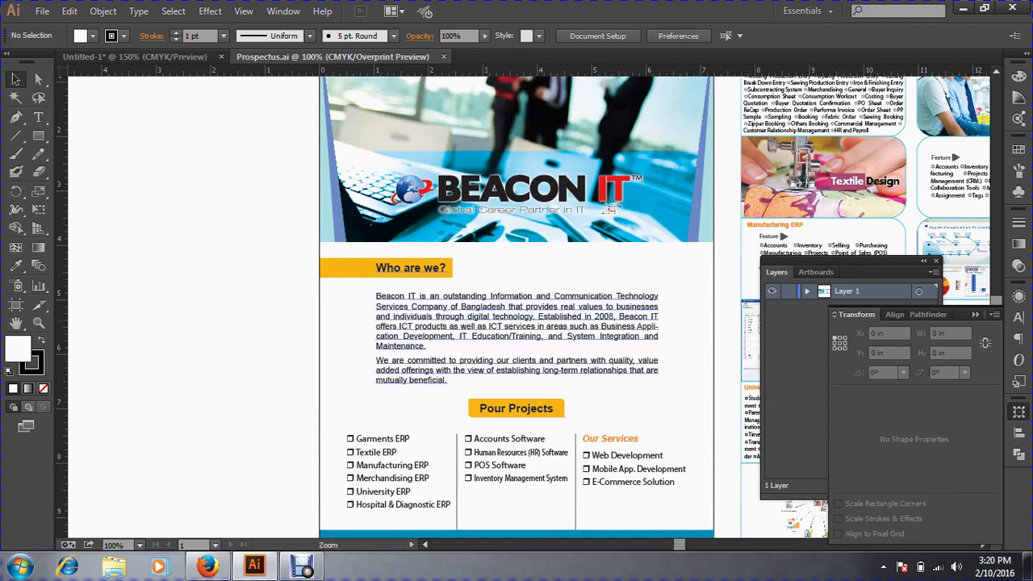
pyautogui.moveTo(465, 326); pyautogui.dragTo(260, 315)
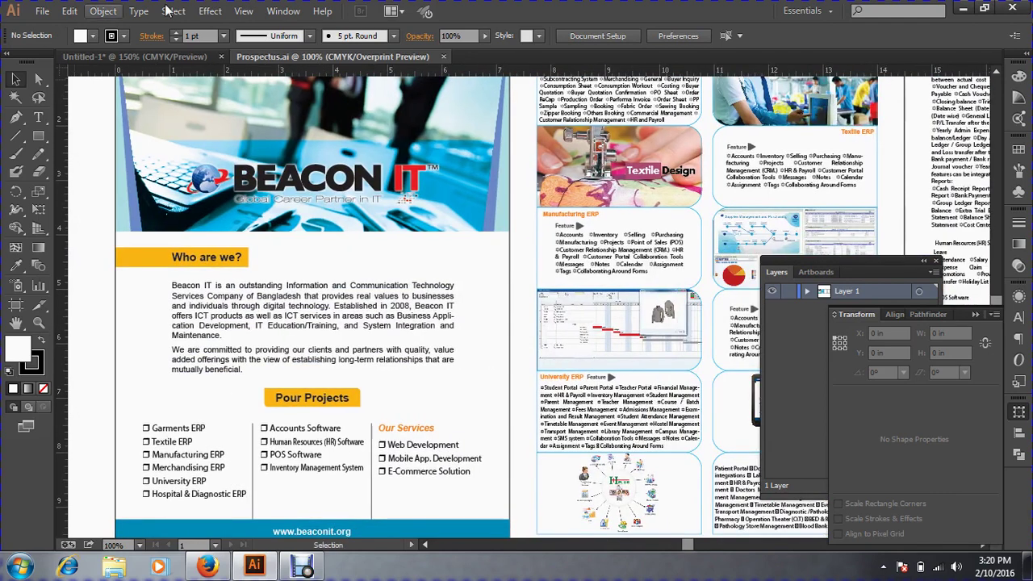
# Switch to Outline view, toggle back to Preview and again to Outline, then pan up.
pyautogui.click(244, 12)
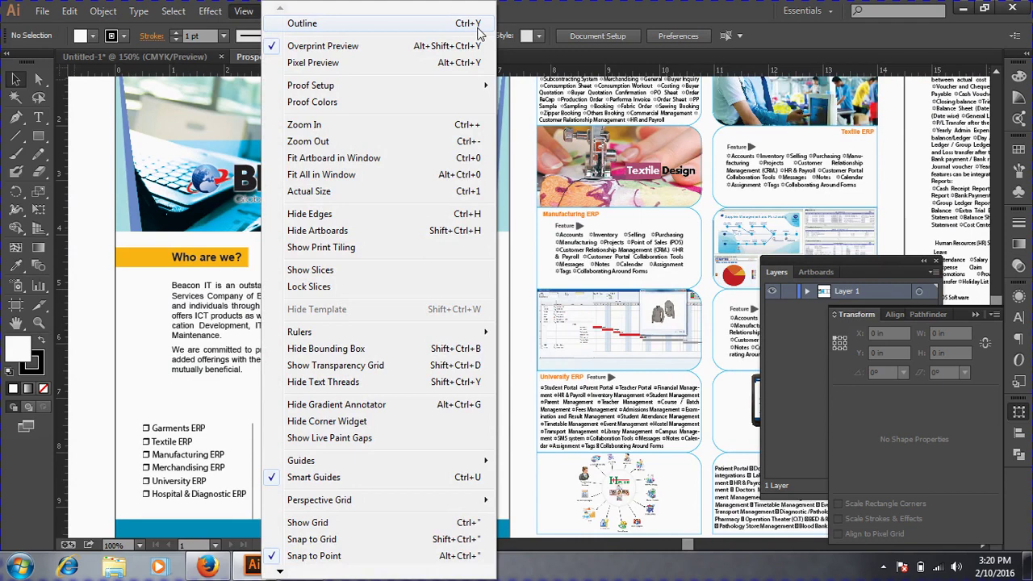
pyautogui.click(478, 29)
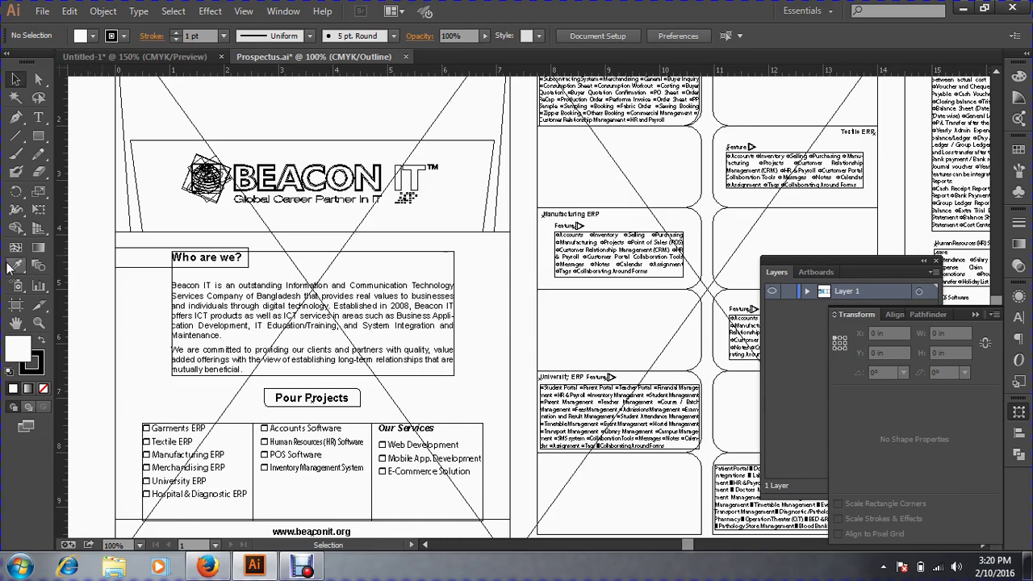
pyautogui.hotkey('ctrl', 'y')
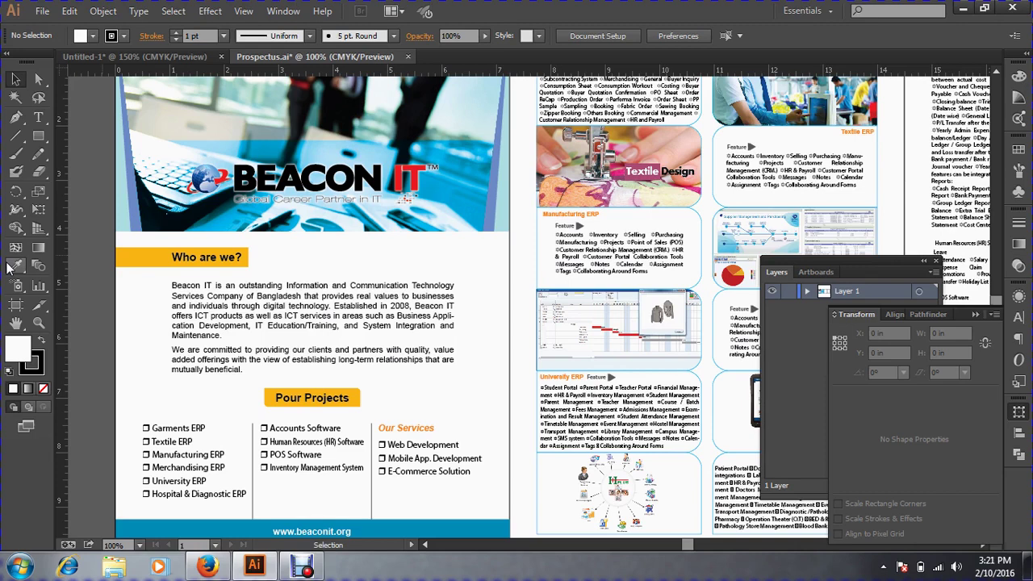
pyautogui.hotkey('ctrl', 'y')
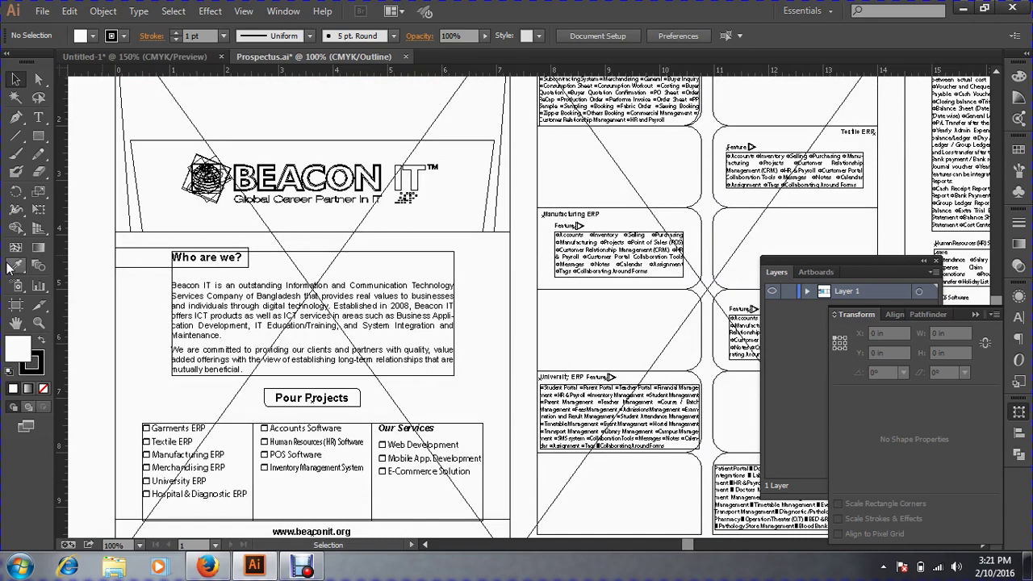
pyautogui.press('space')
pyautogui.moveTo(339, 242); pyautogui.dragTo(343, 372)
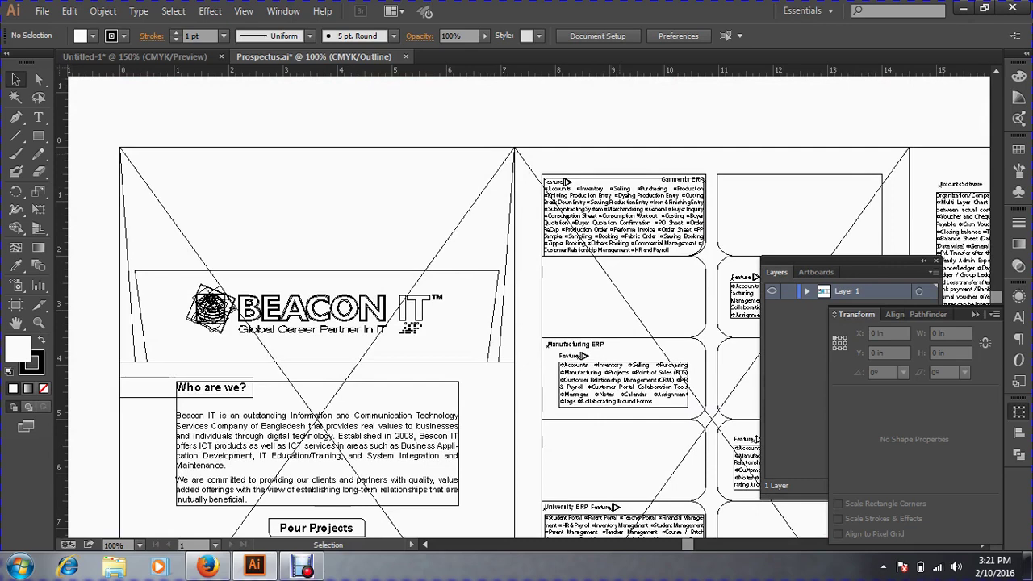
# Draw a white rectangle in the blank space left of the header photo.
pyautogui.press('space')
pyautogui.moveTo(125, 150); pyautogui.dragTo(475, 147)
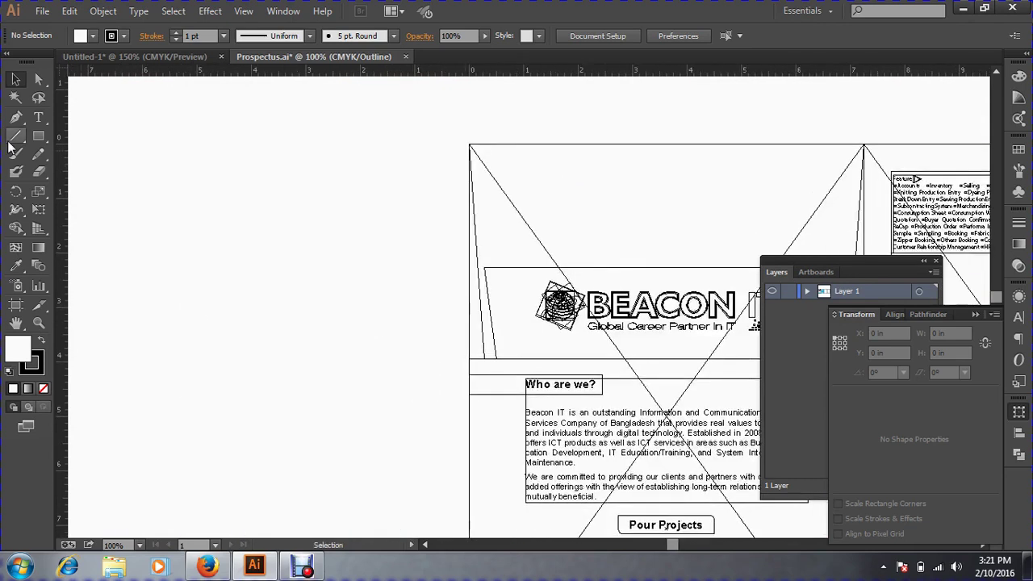
pyautogui.click(38, 137)
pyautogui.moveTo(301, 155); pyautogui.dragTo(420, 275)
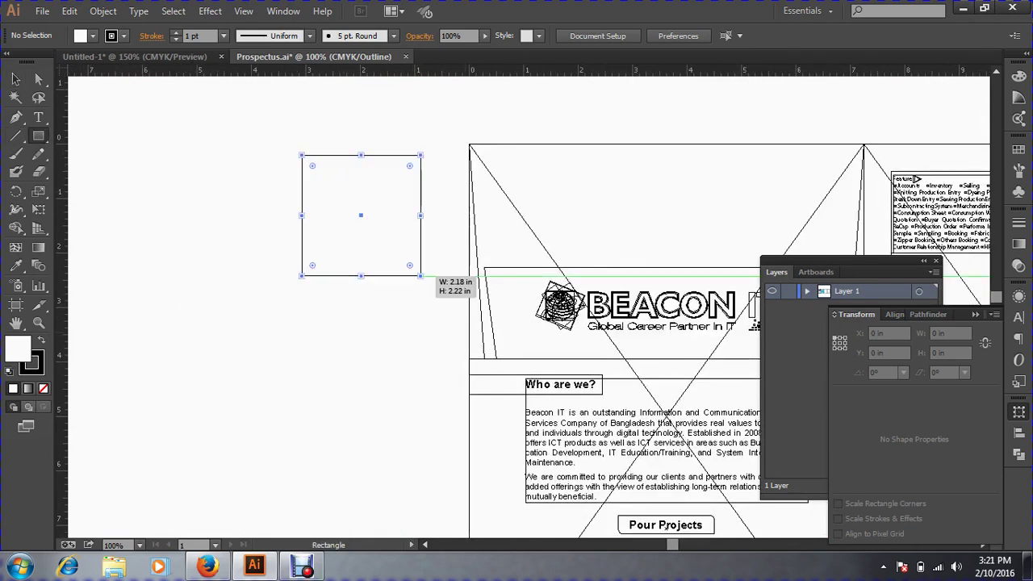
pyautogui.click(15, 79)
pyautogui.click(193, 218)
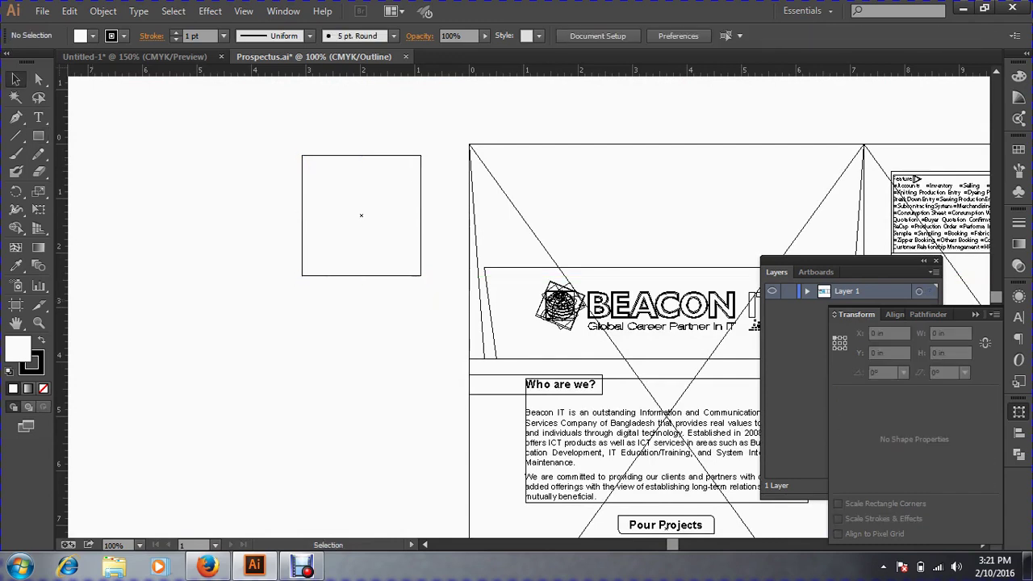
# Move the rectangle up so its top lines up with the photo's top edge.
pyautogui.press('a')
pyautogui.hotkey('ctrl', 'y')
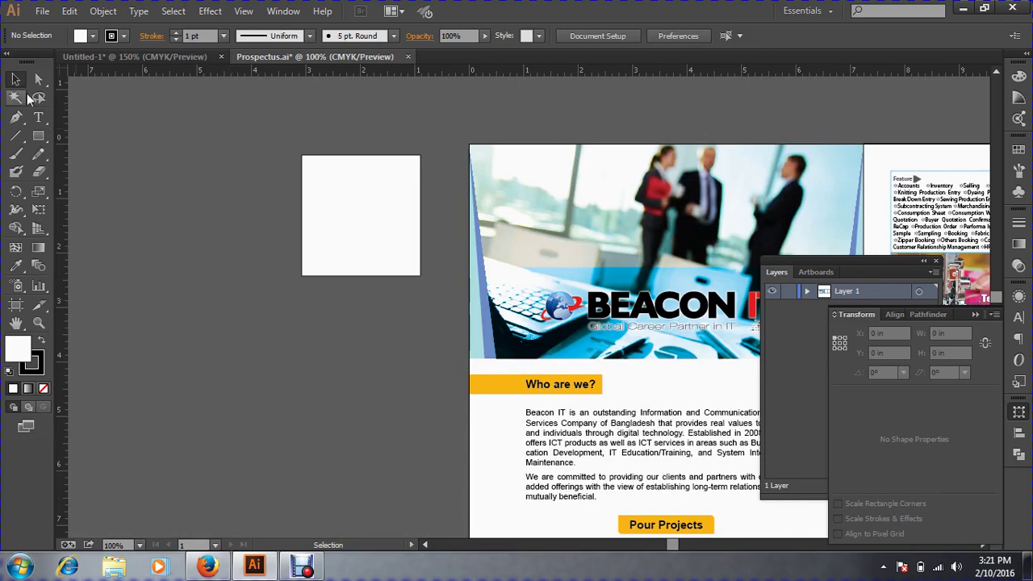
pyautogui.click(20, 84)
pyautogui.moveTo(421, 205); pyautogui.dragTo(460, 194)
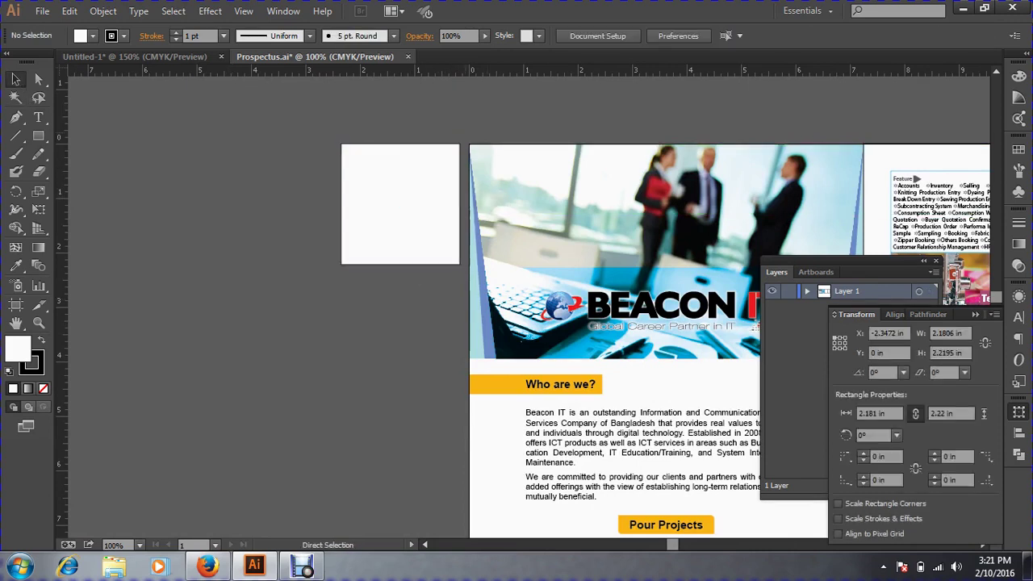
pyautogui.hotkey('ctrl', 'space')
pyautogui.moveTo(415, 146); pyautogui.dragTo(498, 182)
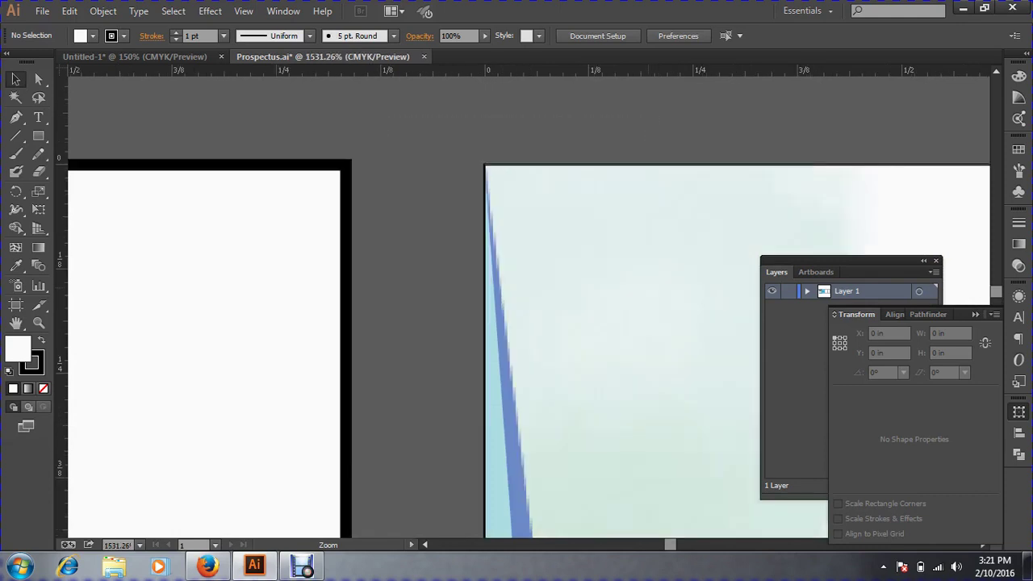
# Nudge the rectangle flush against the photo, checking the seam in Outline view, then close the file.
pyautogui.moveTo(353, 212); pyautogui.dragTo(479, 209)
pyautogui.hotkey('ctrl', 'shift', 'a')
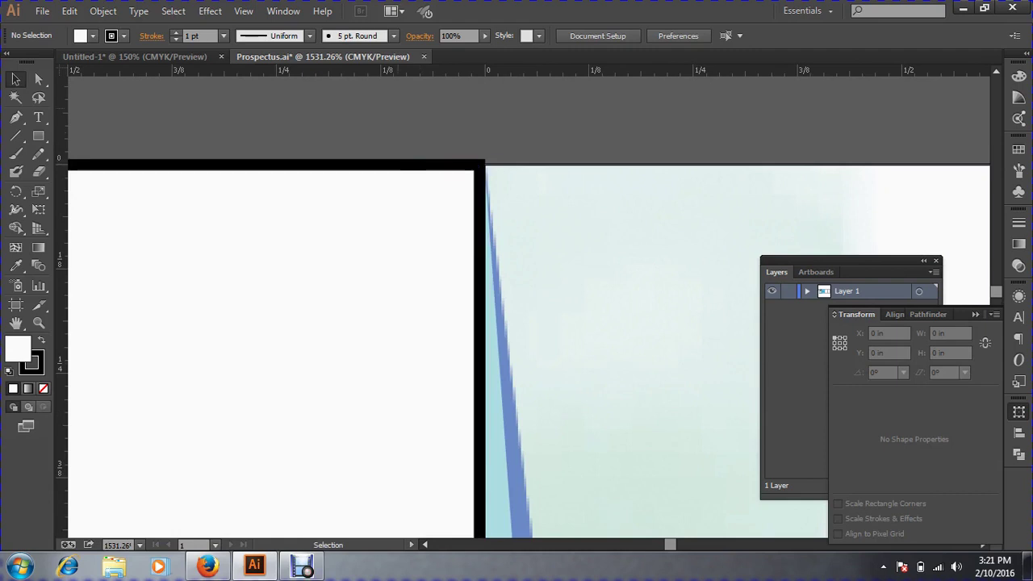
pyautogui.press('a')
pyautogui.hotkey('ctrl', 'y')
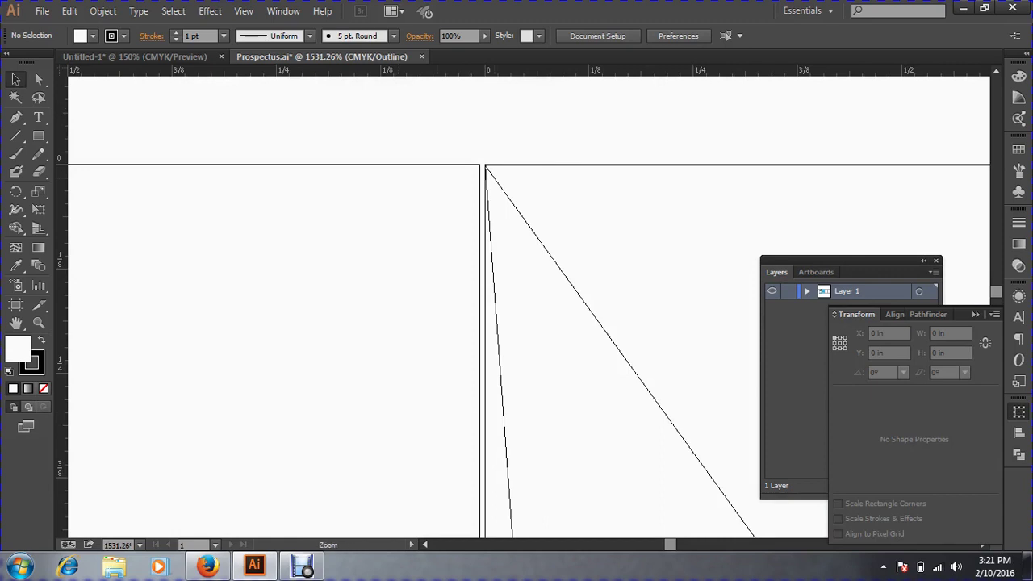
pyautogui.moveTo(434, 143); pyautogui.dragTo(583, 241)
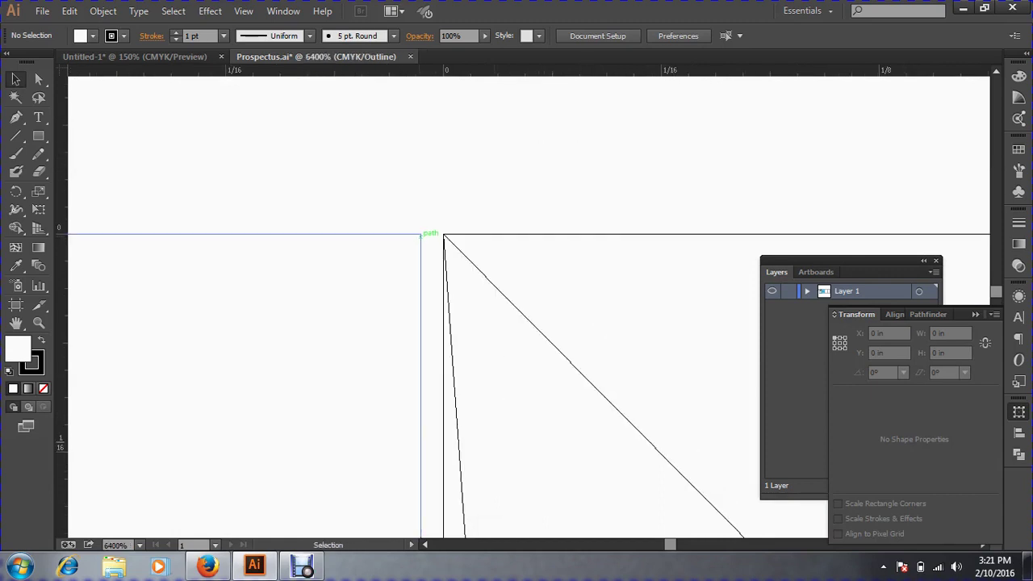
pyautogui.moveTo(420, 235); pyautogui.dragTo(444, 234)
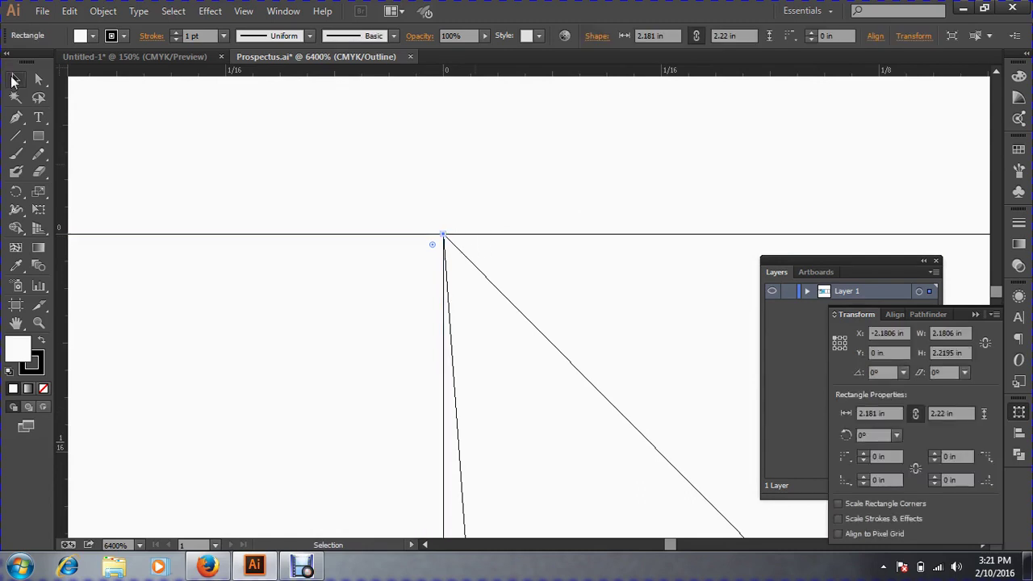
pyautogui.click(268, 171)
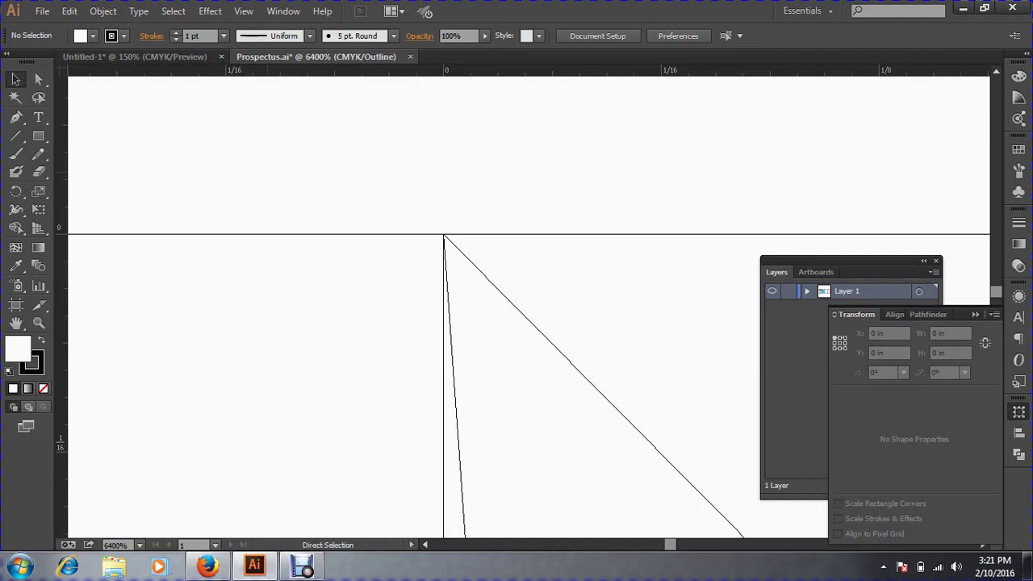
pyautogui.hotkey('ctrl', 'w')
# Discard the changes to Prospectus.ai by declining to save.
pyautogui.click(596, 301)
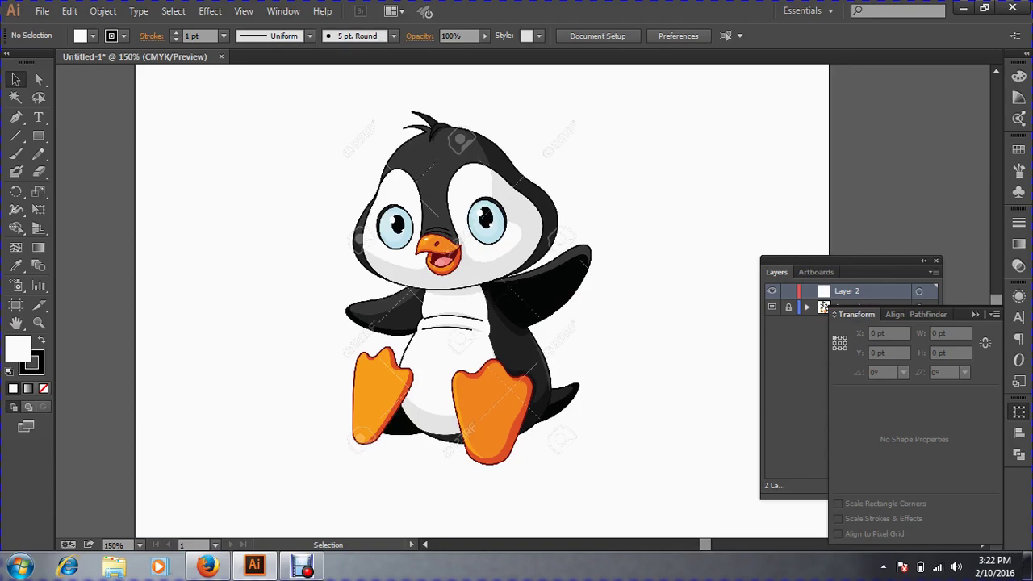
# With the Pen tool active, zoom to 200% and centre the penguin's left foot.
pyautogui.click(16, 119)
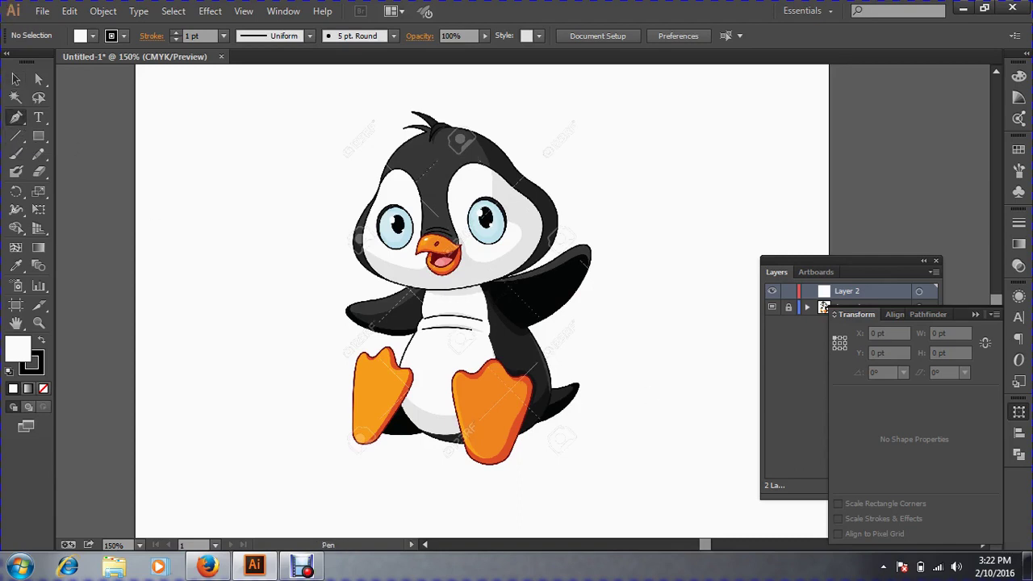
pyautogui.moveTo(305, 137); pyautogui.dragTo(688, 408)
pyautogui.moveTo(457, 252); pyautogui.dragTo(470, 338)
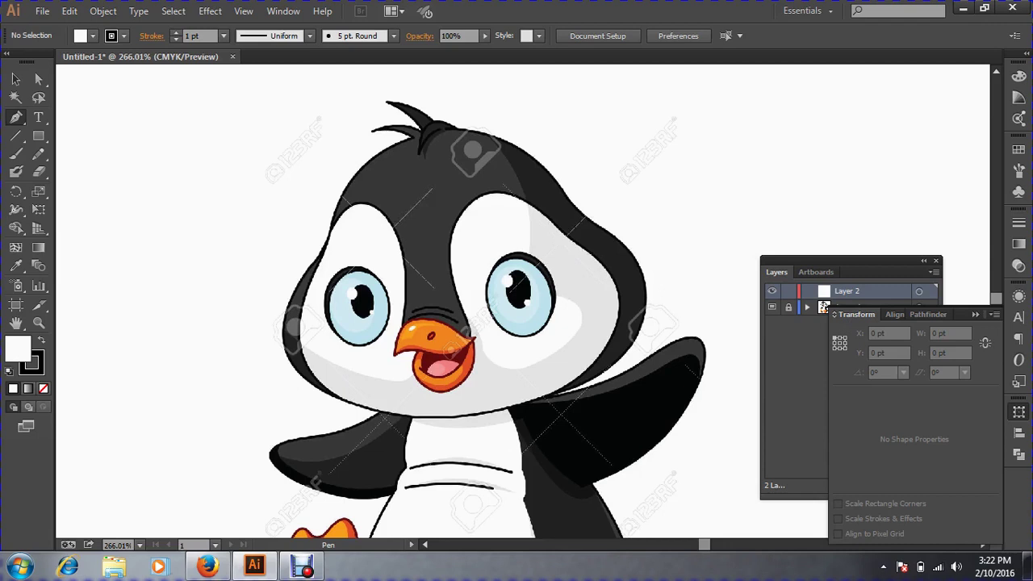
pyautogui.hotkey('ctrl', '-')
pyautogui.hotkey('ctrl', '-')
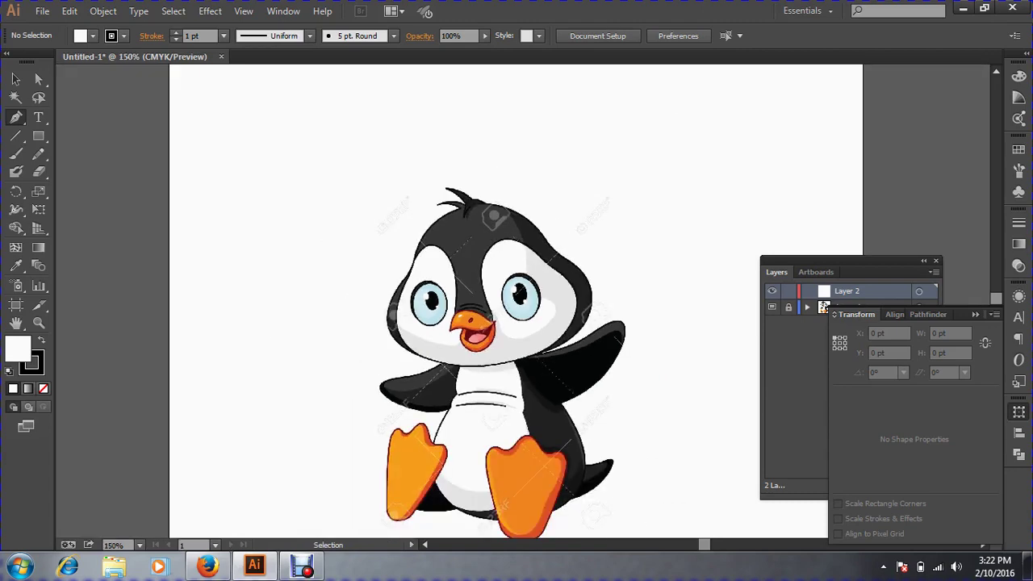
pyautogui.press('space')
pyautogui.moveTo(502, 330); pyautogui.dragTo(429, 180)
pyautogui.keyDown('ctrl'); pyautogui.click(482, 242); pyautogui.keyUp('ctrl')
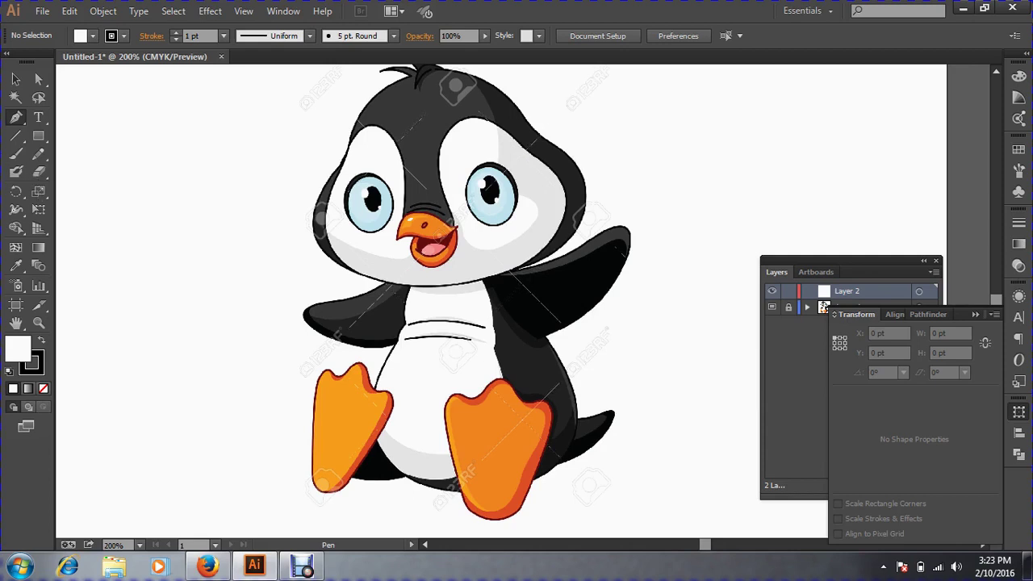
pyautogui.hotkey('ctrl', 'space')
pyautogui.moveTo(295, 349); pyautogui.dragTo(466, 512)
pyautogui.moveTo(468, 388); pyautogui.dragTo(459, 425)
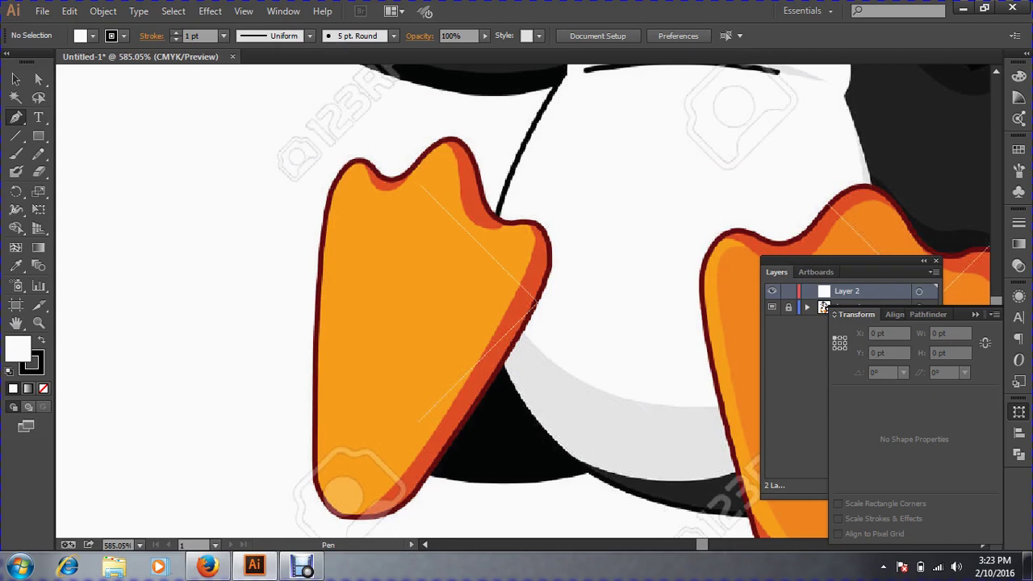
# Start the pen path on the foot's left edge with no fill, viewed in Outline mode.
pyautogui.click(318, 328)
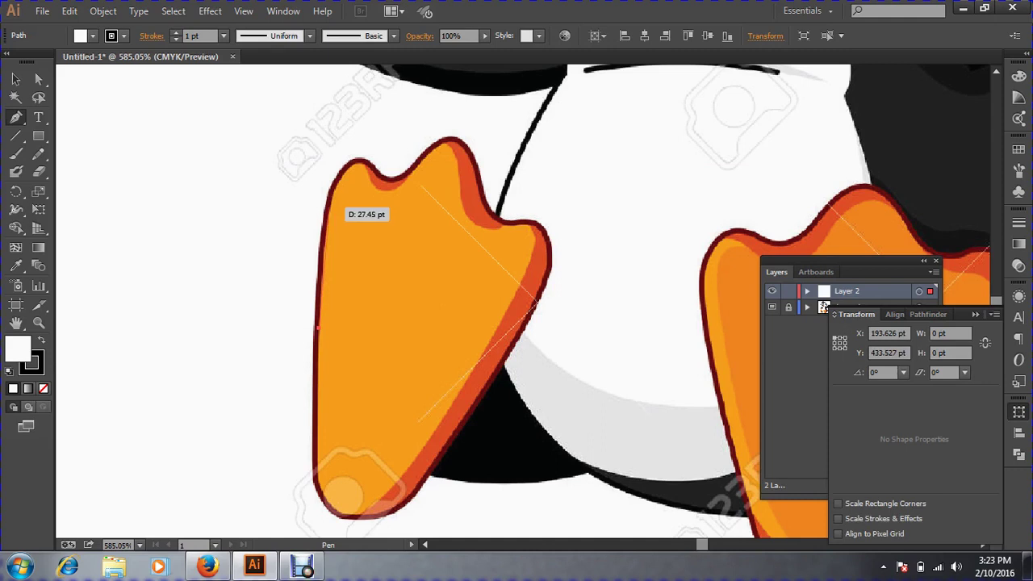
pyautogui.moveTo(330, 207); pyautogui.dragTo(337, 181)
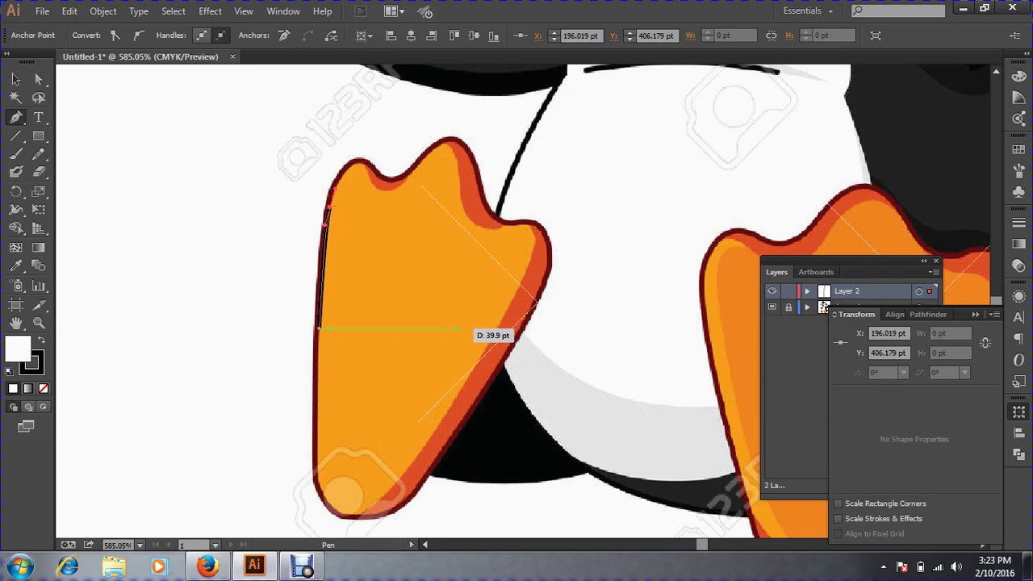
pyautogui.click(456, 328)
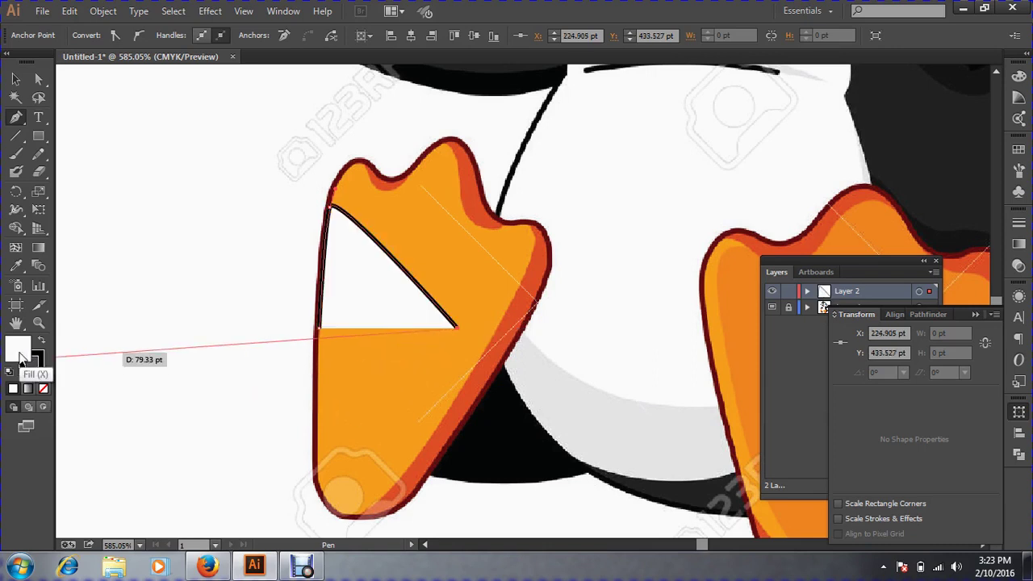
pyautogui.click(44, 390)
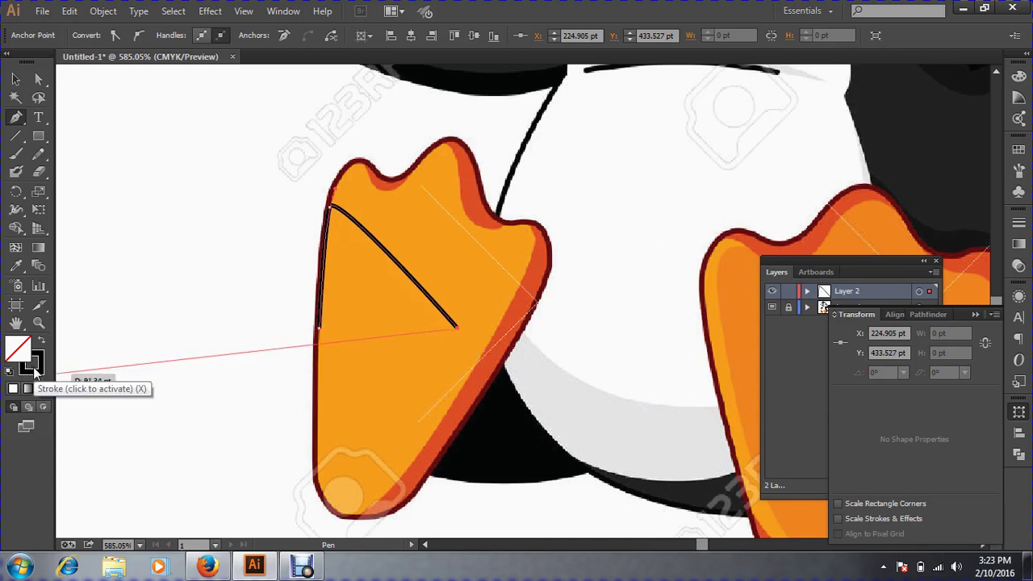
pyautogui.click(35, 369)
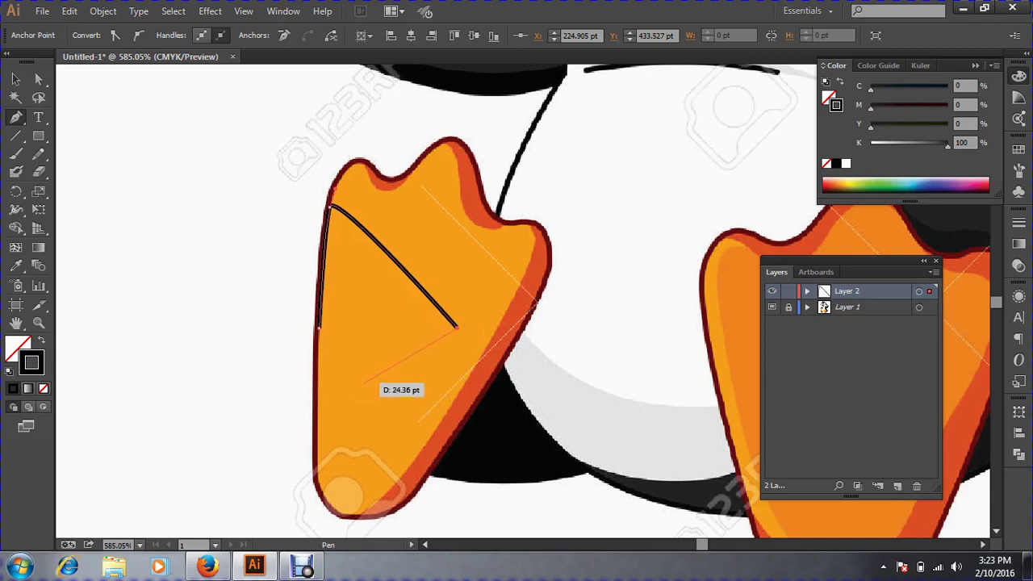
pyautogui.hotkey('ctrl', 'y')
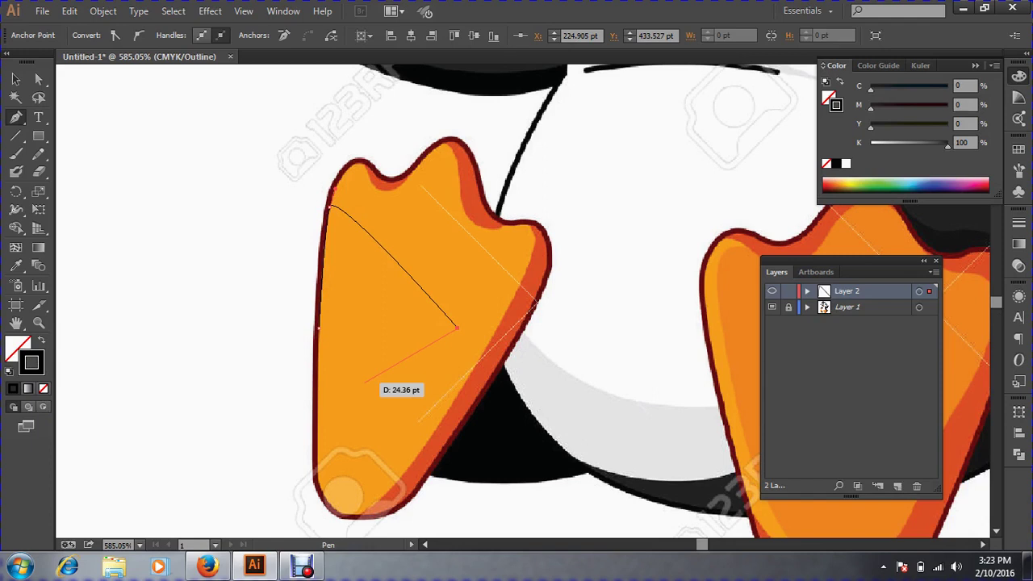
pyautogui.press('d')
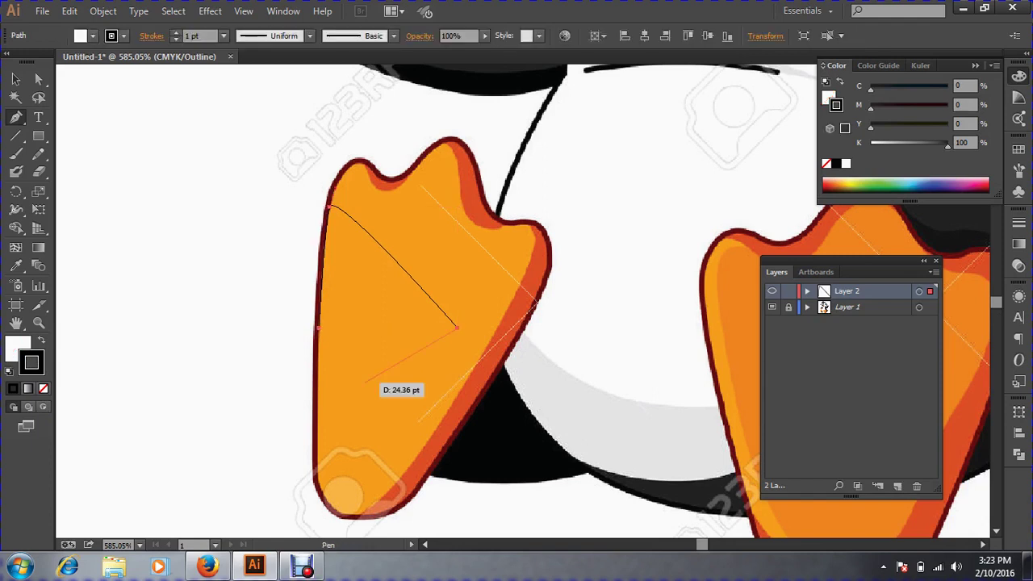
pyautogui.hotkey('ctrl', 'z')
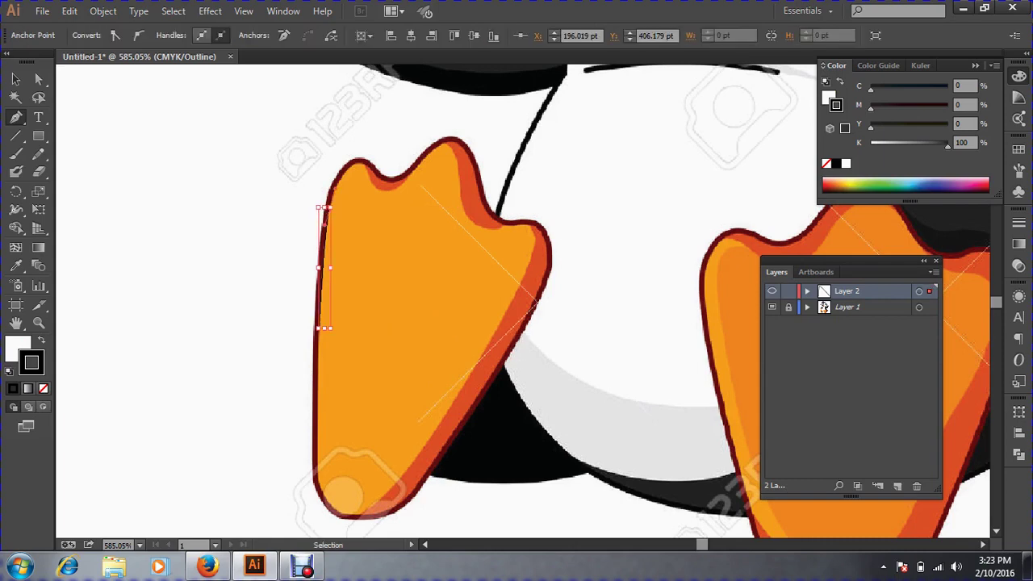
# Trace curved anchors over the first toe's notch and top edge, undoing the overshoot.
pyautogui.keyDown('ctrl'); pyautogui.click(353, 159); pyautogui.keyUp('ctrl')
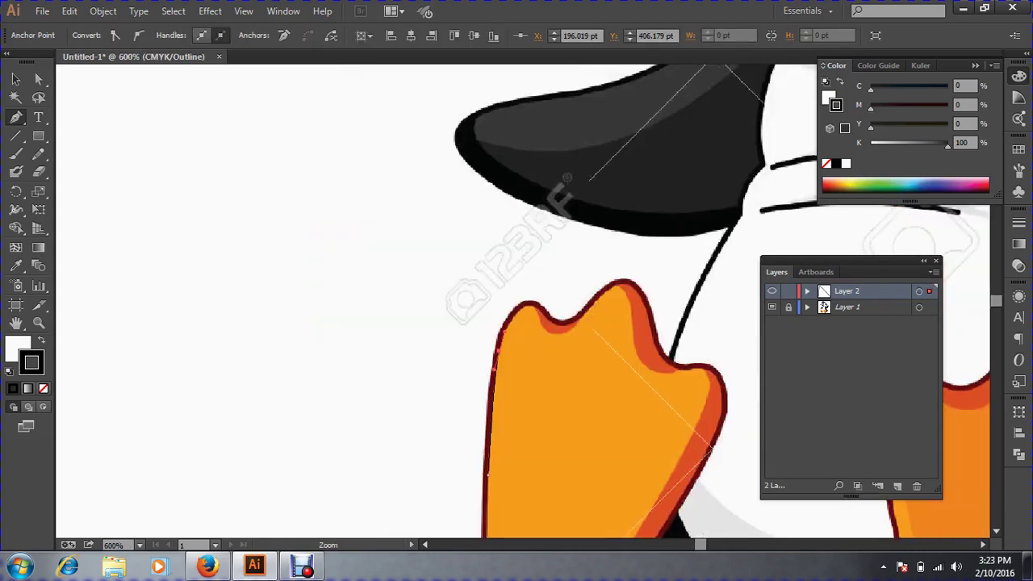
pyautogui.moveTo(565, 505); pyautogui.dragTo(400, 304)
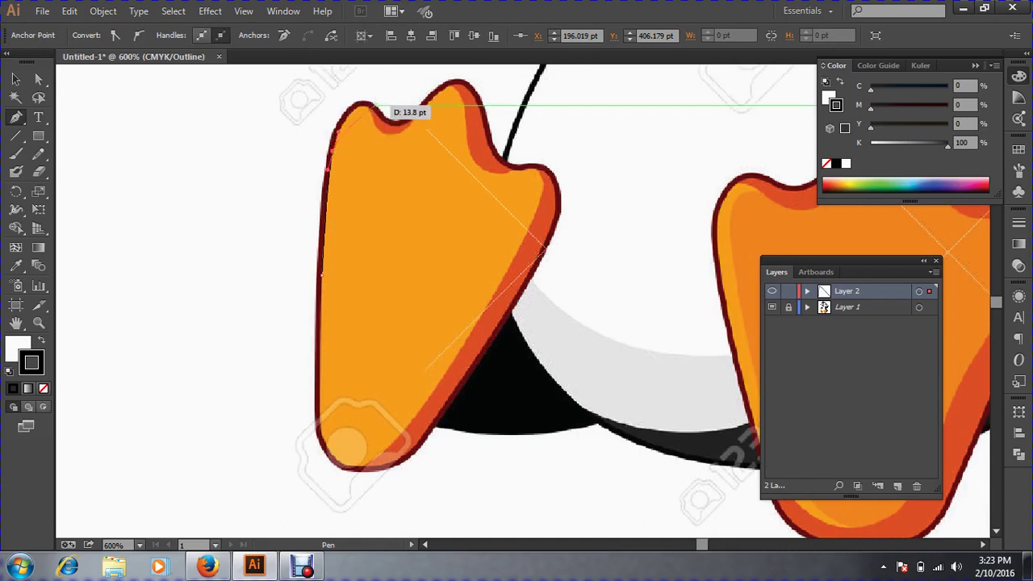
pyautogui.moveTo(371, 105); pyautogui.dragTo(398, 108)
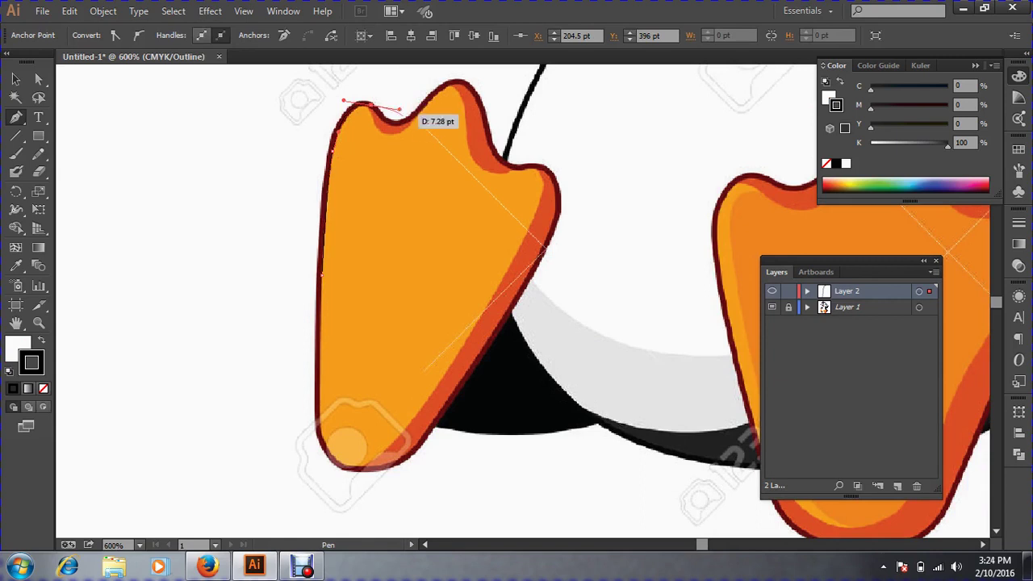
pyautogui.moveTo(410, 119); pyautogui.dragTo(445, 105)
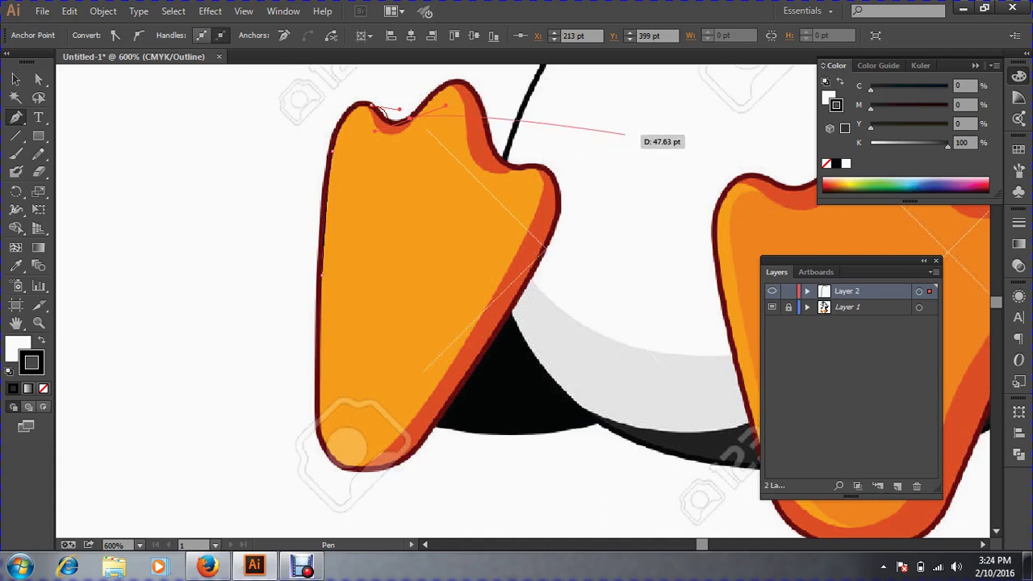
pyautogui.moveTo(626, 133); pyautogui.dragTo(687, 68)
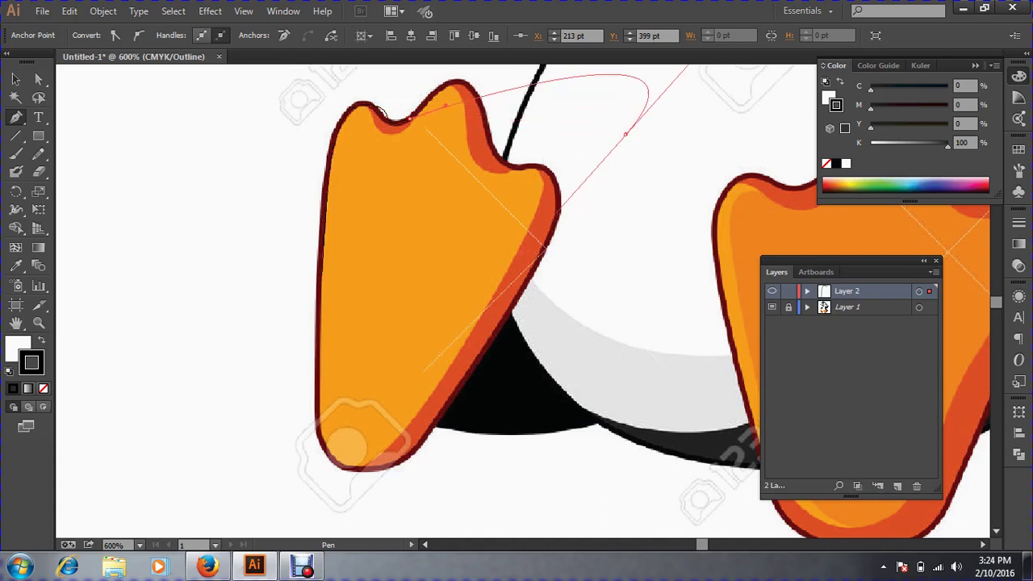
pyautogui.moveTo(520, 252); pyautogui.dragTo(520, 252)
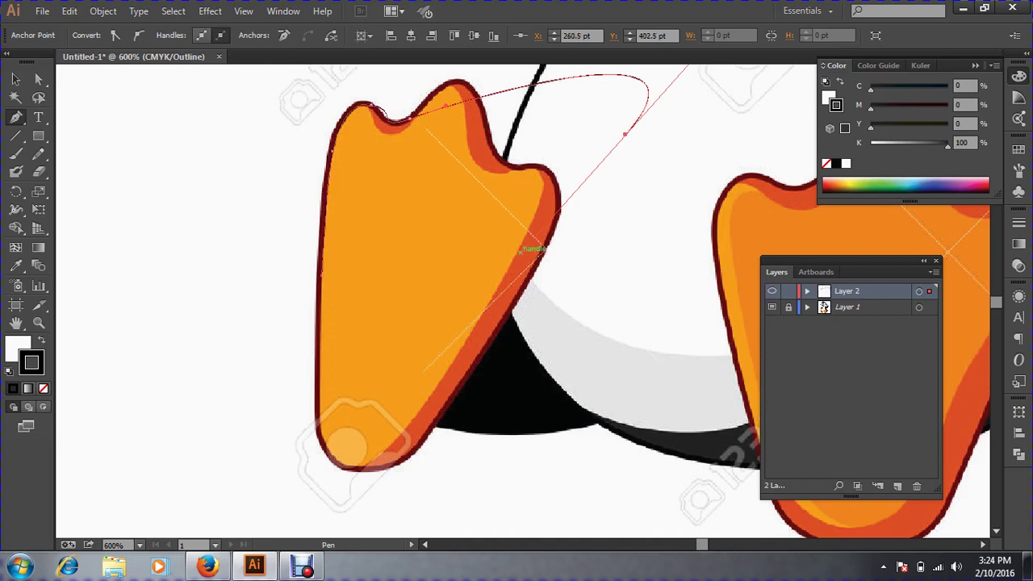
pyautogui.hotkey('ctrl', 'z')
pyautogui.hotkey('ctrl', 'z')
pyautogui.hotkey('ctrl', 'z')
pyautogui.hotkey('ctrl', 'z')
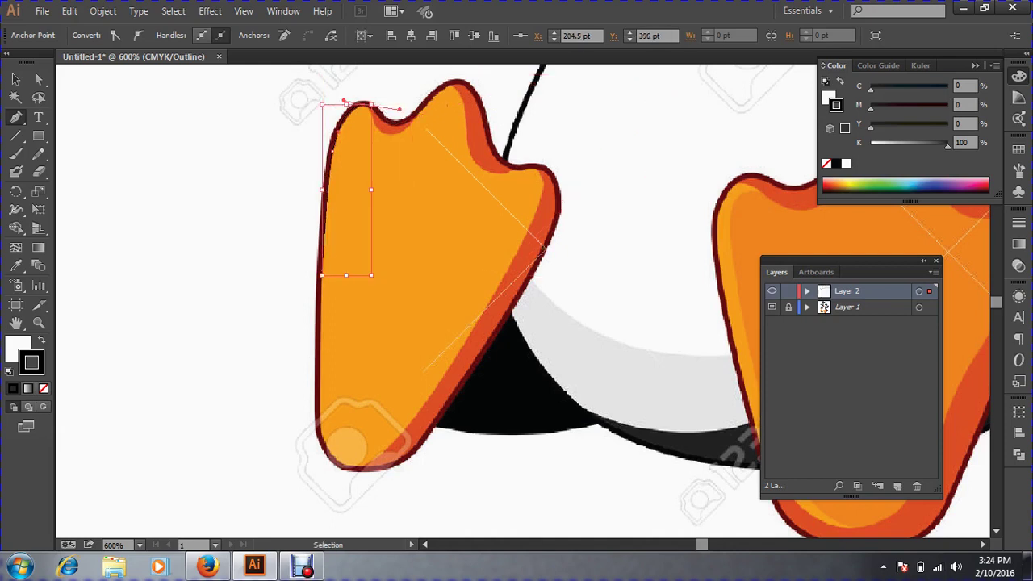
# Add a smooth anchor in the dip after the first toe and convert it to a corner.
pyautogui.keyDown('ctrl'); pyautogui.click(393, 125); pyautogui.keyUp('ctrl')
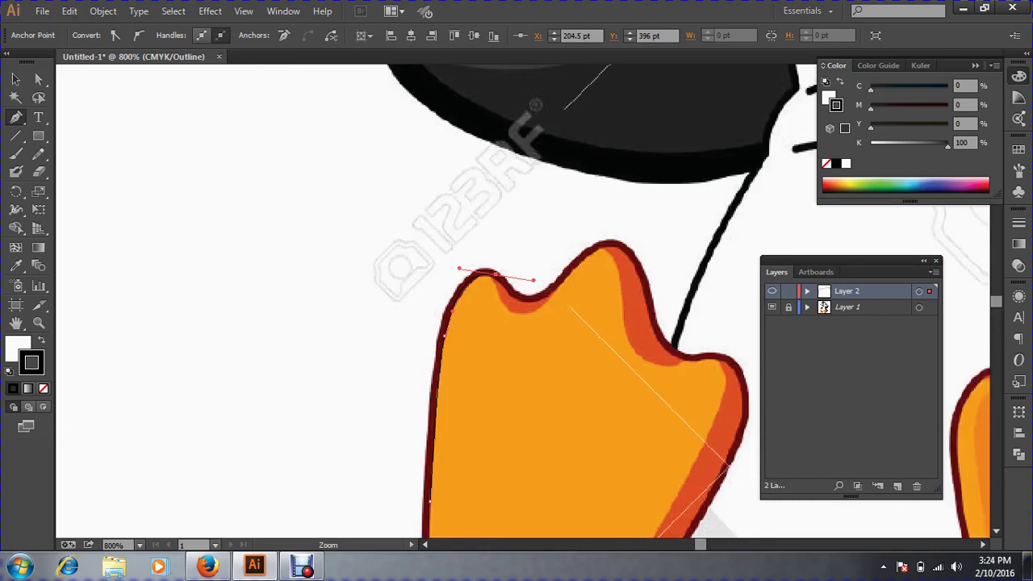
pyautogui.moveTo(677, 354); pyautogui.dragTo(536, 254)
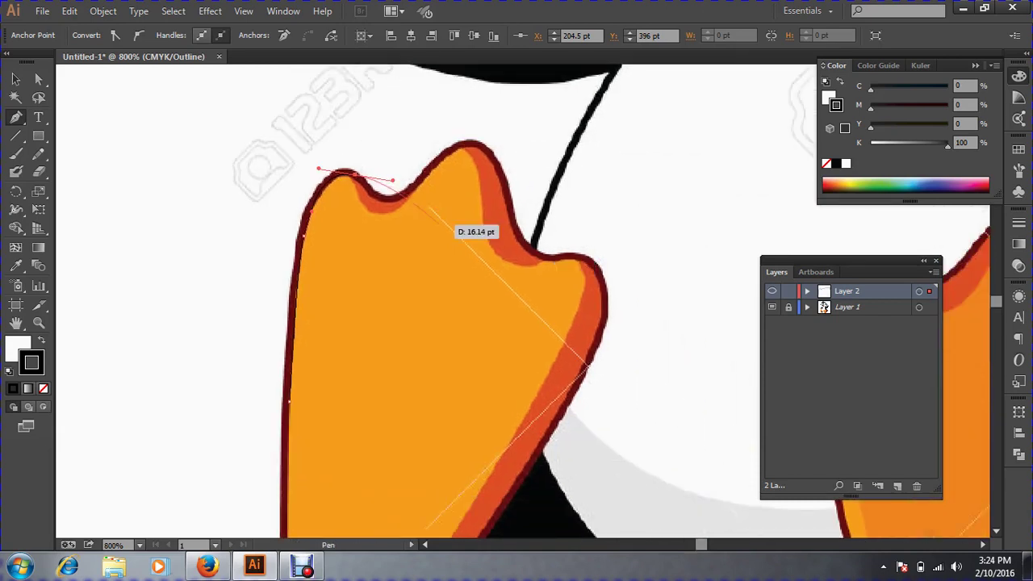
pyautogui.moveTo(408, 190); pyautogui.dragTo(463, 183)
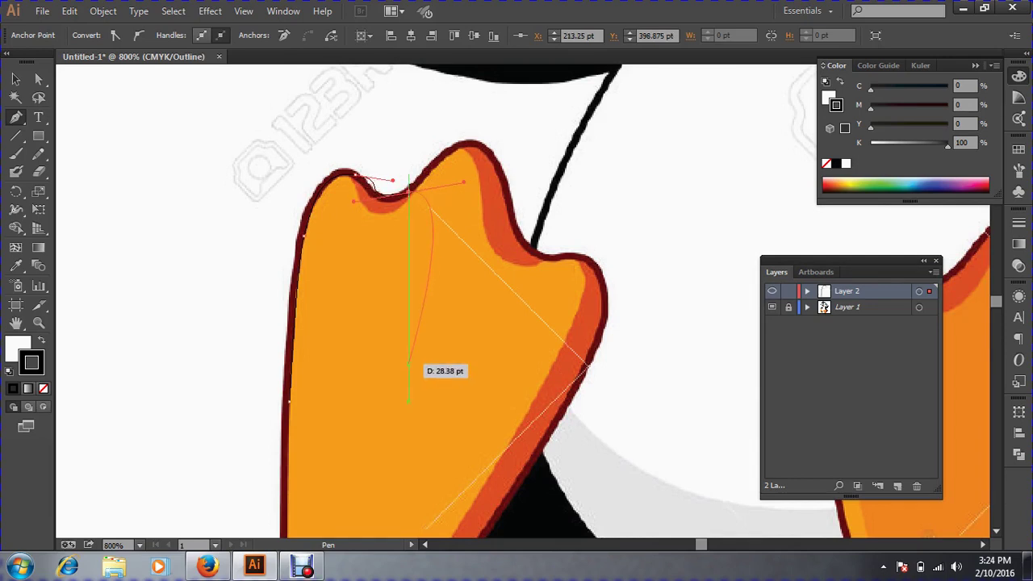
pyautogui.press('ctrl')
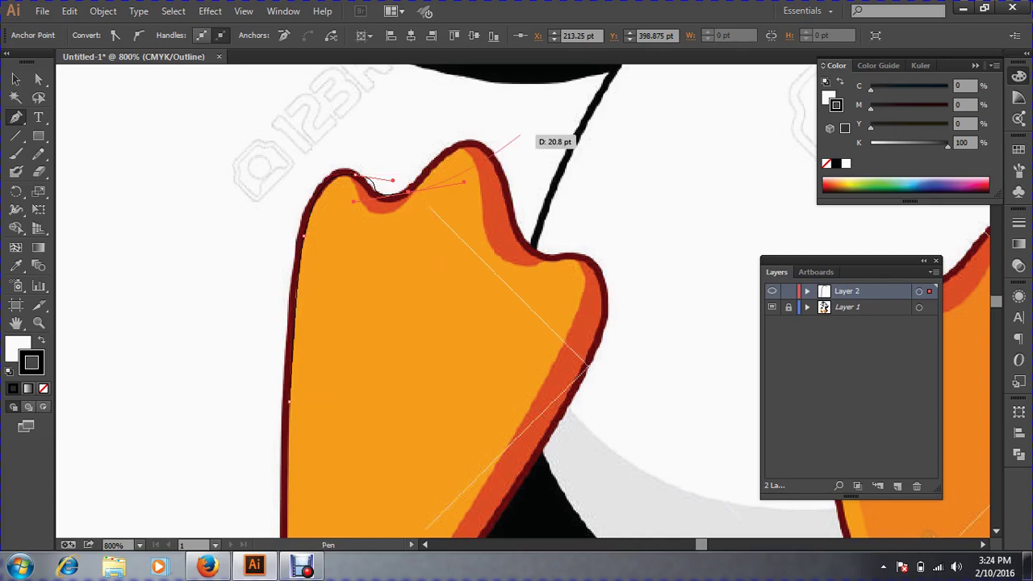
pyautogui.press('ctrl')
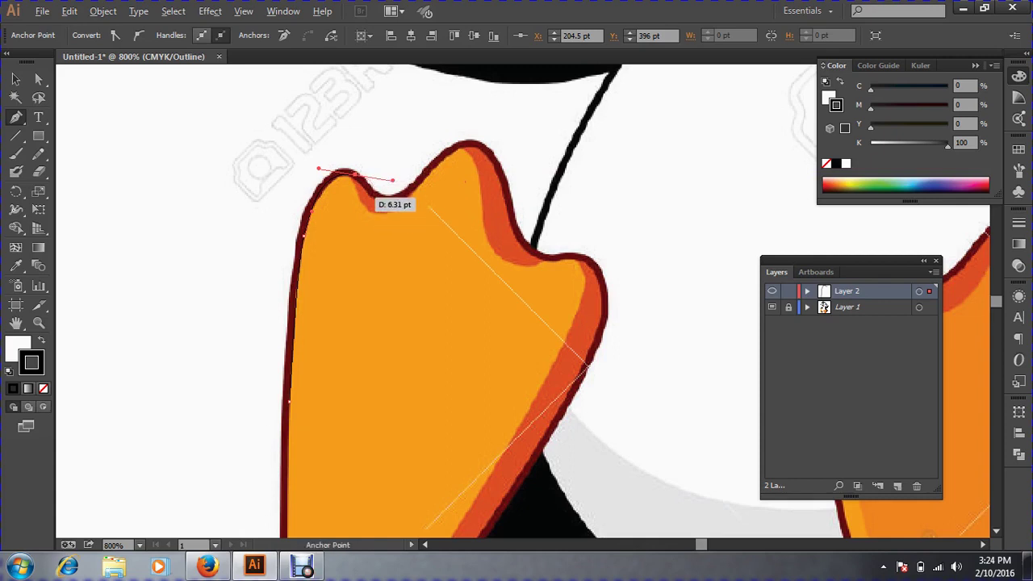
pyautogui.click(356, 174)
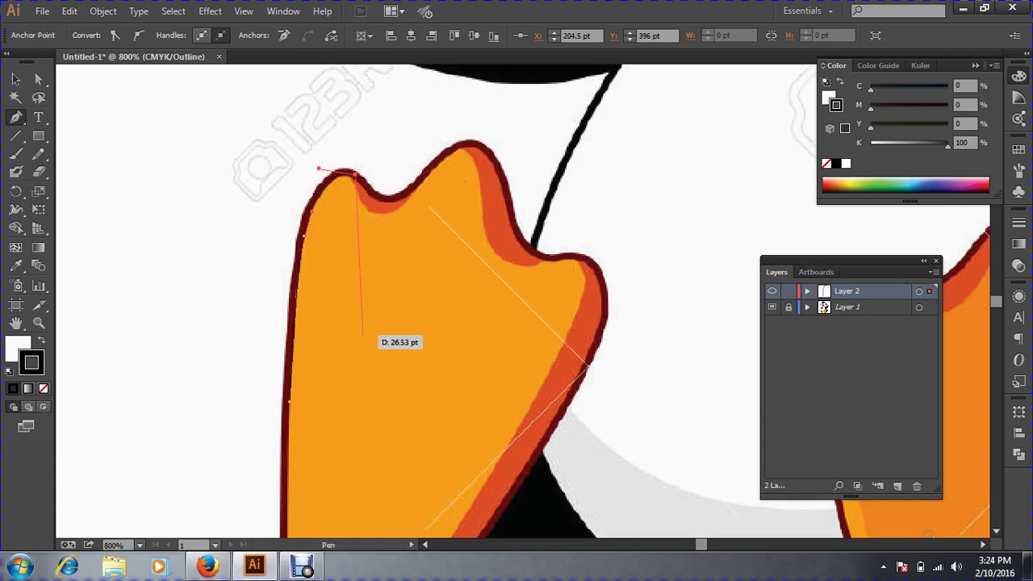
pyautogui.moveTo(363, 333); pyautogui.dragTo(429, 180)
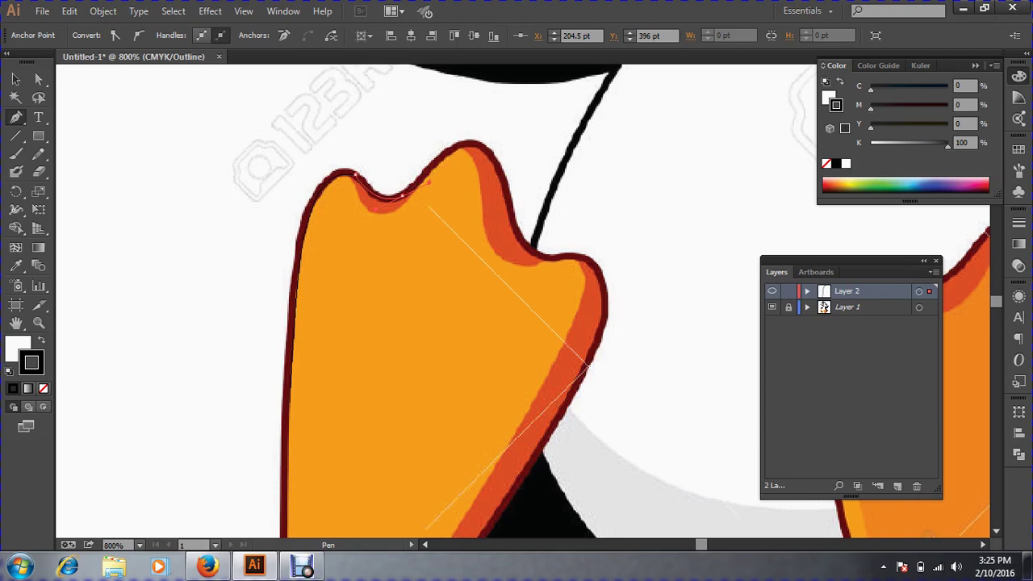
# Curve the path through the toe dip to the second toe's tip, shortening the handle.
pyautogui.moveTo(423, 176); pyautogui.dragTo(420, 176)
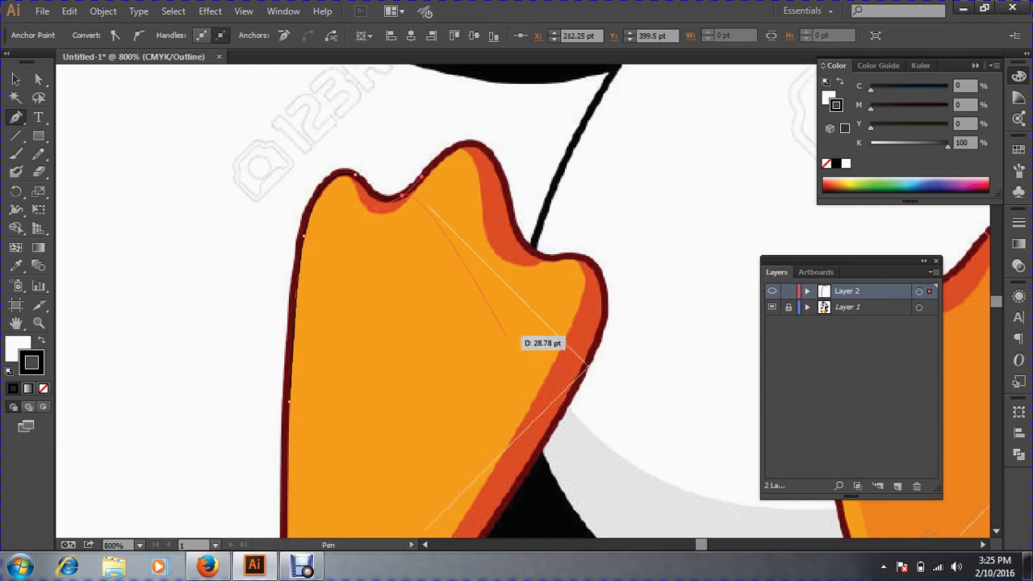
pyautogui.moveTo(507, 333); pyautogui.dragTo(477, 170)
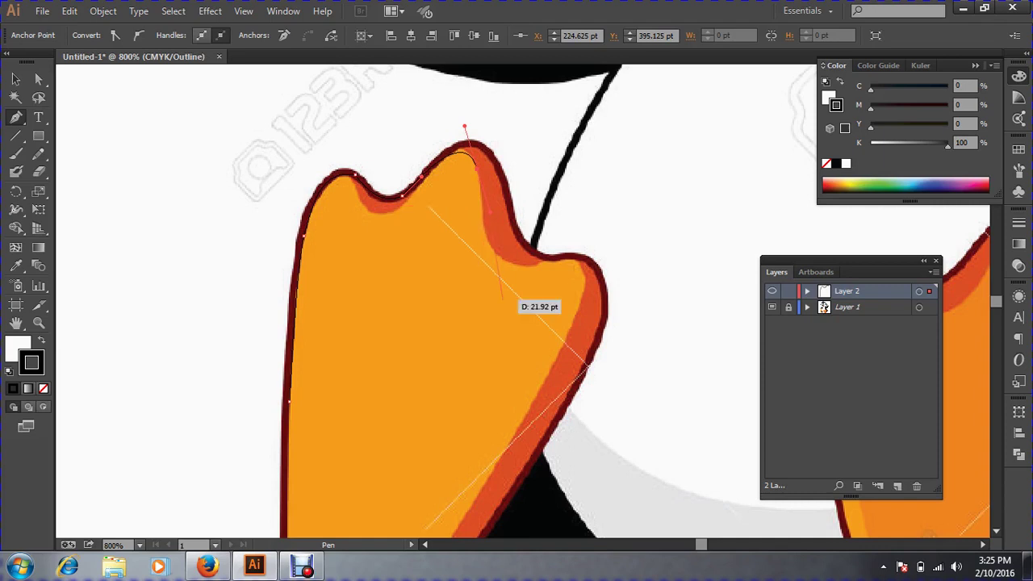
# Undo the last outline change and set the traced path's fill to None in Preview.
pyautogui.click(40, 159)
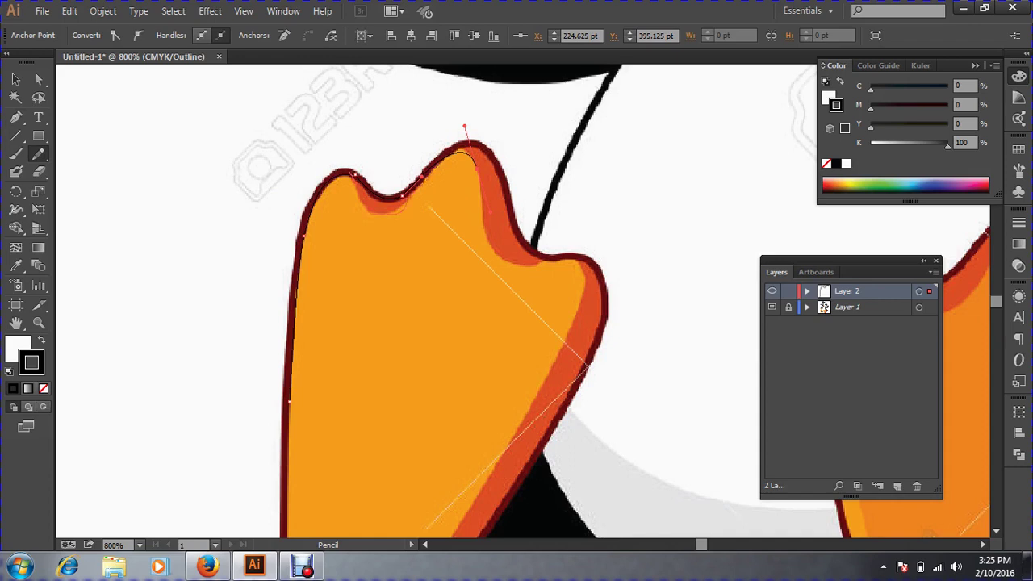
pyautogui.hotkey('ctrl', 'z')
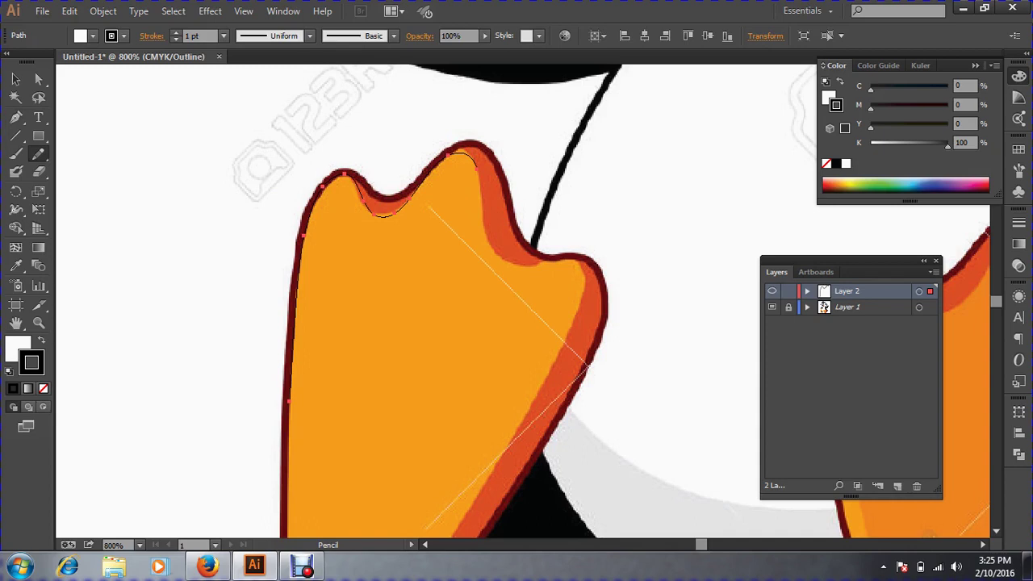
pyautogui.hotkey('ctrl', 'y')
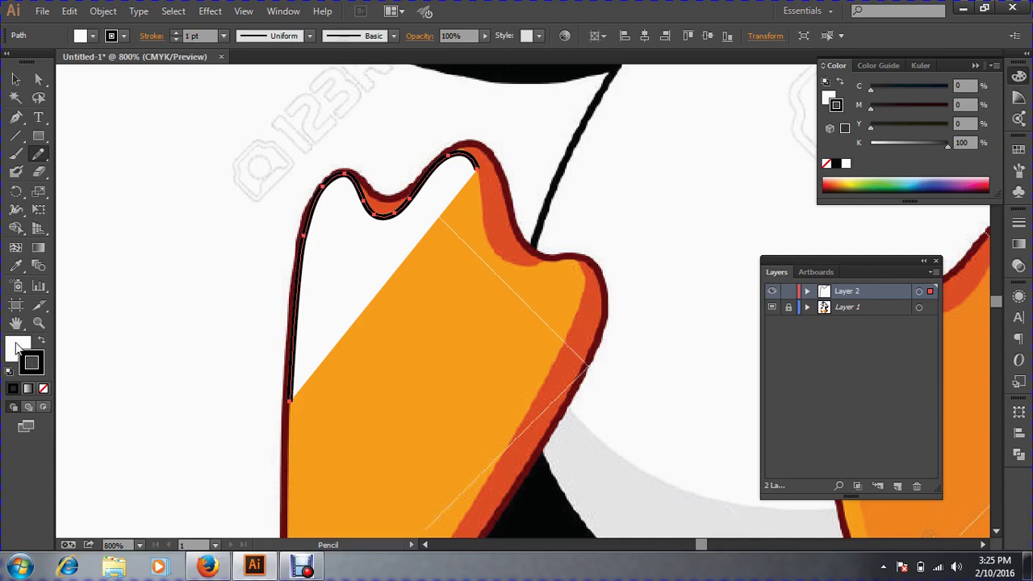
pyautogui.click(43, 389)
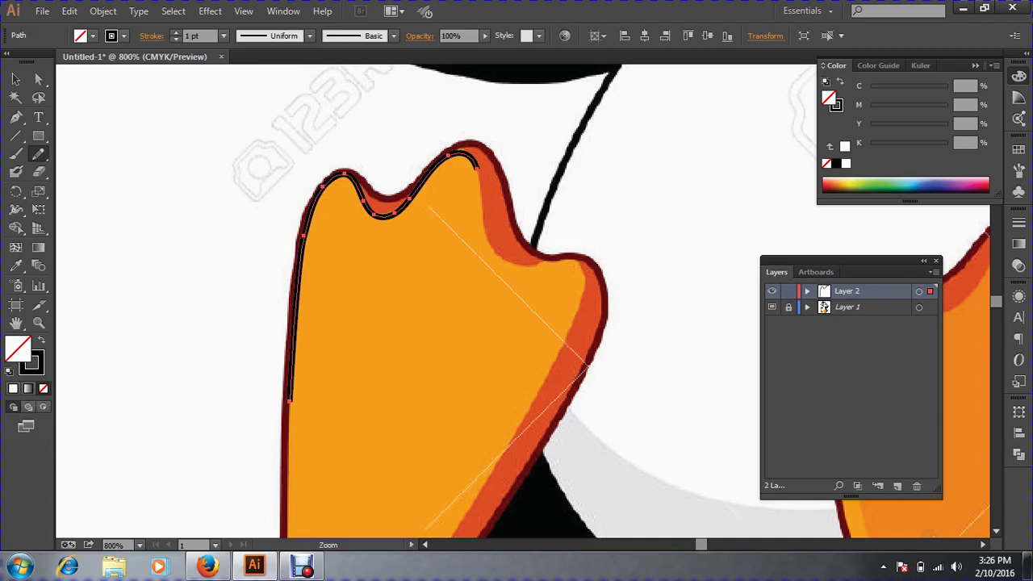
# Zoom in on the toes and delete a stray anchor created inside the foot.
pyautogui.hotkey('ctrl', '=')
pyautogui.press('space')
pyautogui.moveTo(597, 274); pyautogui.dragTo(525, 184)
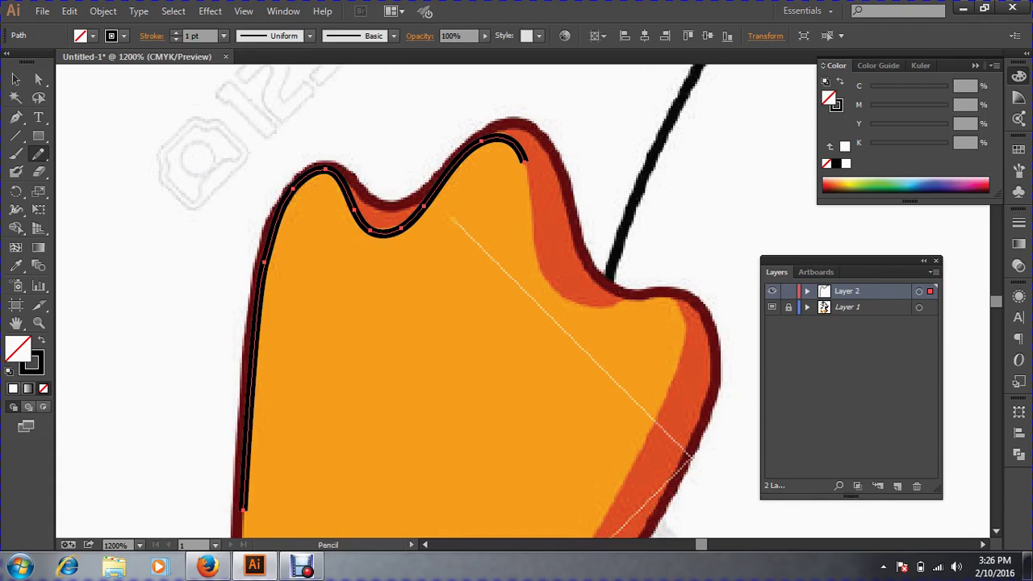
pyautogui.click(12, 120)
pyautogui.moveTo(535, 279); pyautogui.dragTo(624, 333)
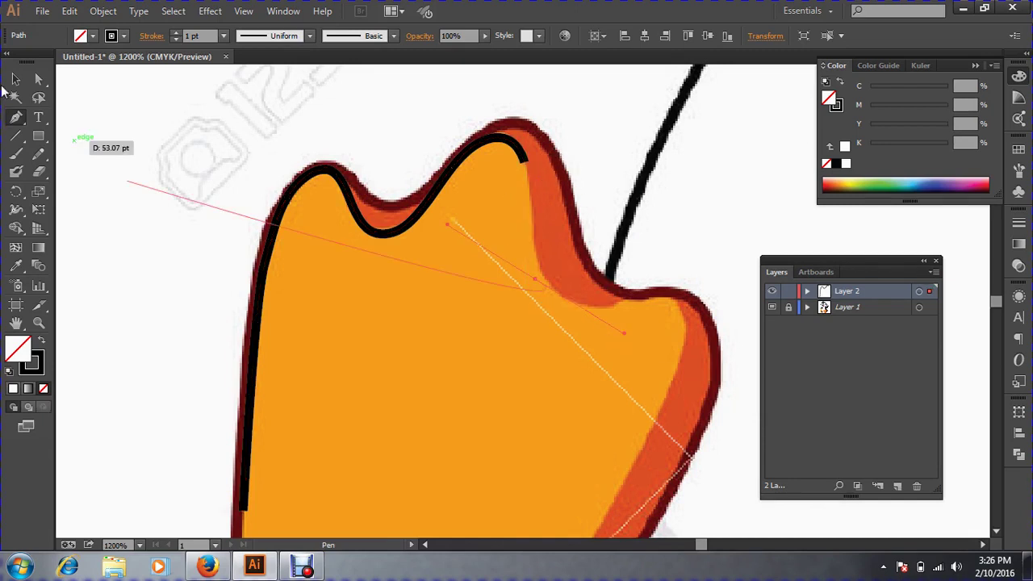
pyautogui.press('v')
pyautogui.press('Delete')
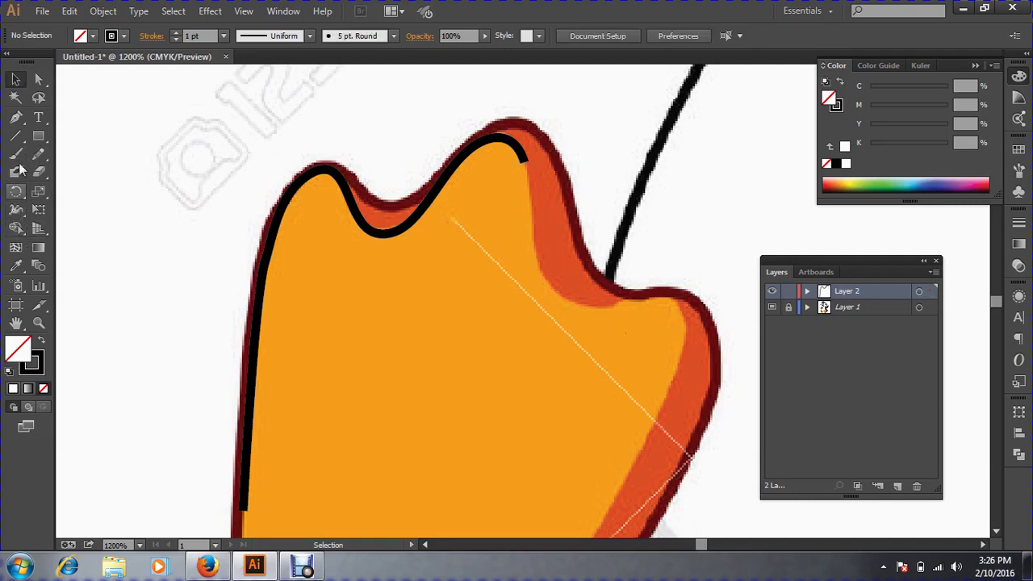
# Resume the path from its open end with a curved anchor down the second toe's right side.
pyautogui.click(16, 117)
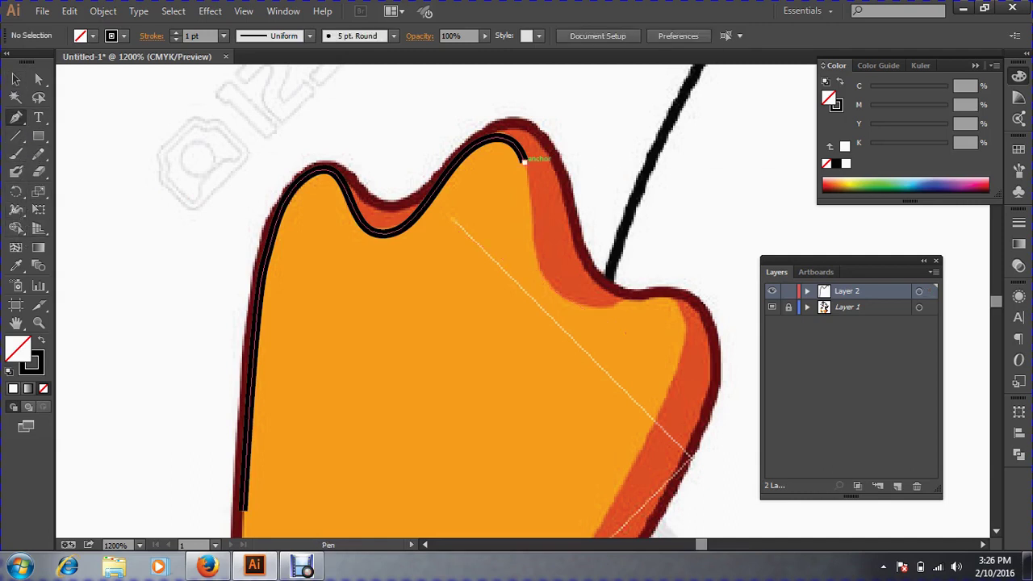
pyautogui.moveTo(524, 159); pyautogui.dragTo(474, 275)
pyautogui.hotkey('ctrl', '-')
pyautogui.moveTo(451, 233); pyautogui.dragTo(479, 261)
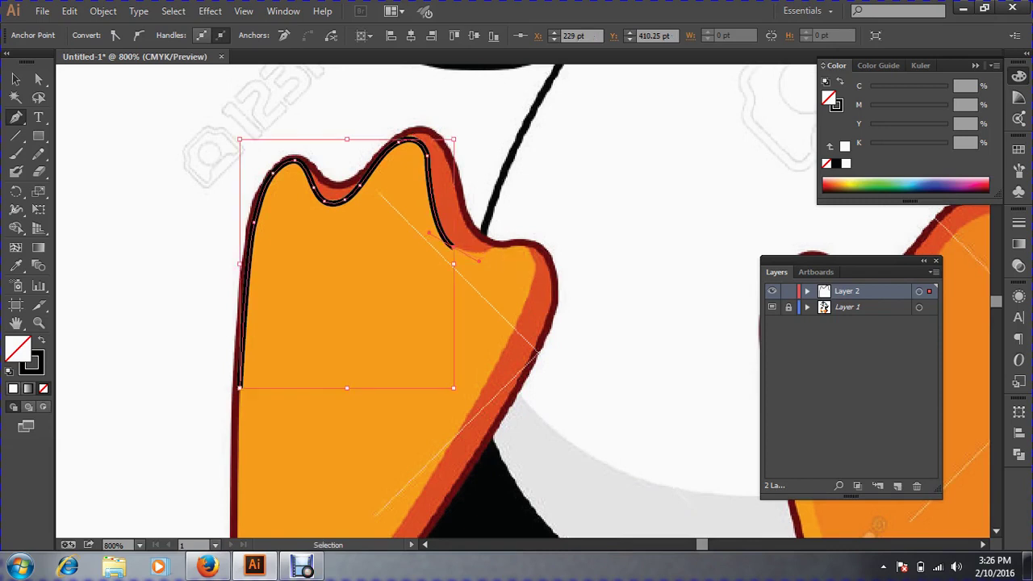
# Undo the right-side segment and zoom to 2400% on the toes in Outline view.
pyautogui.hotkey('ctrl', 'z')
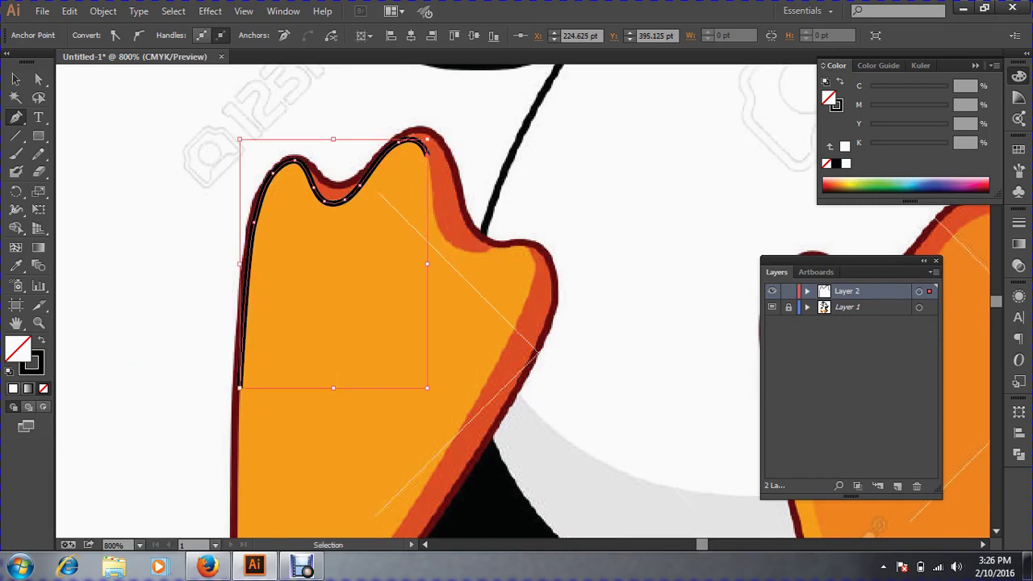
pyautogui.hotkey('ctrl', 'y')
pyautogui.hotkey('ctrl', 'space')
pyautogui.keyDown('ctrl'); pyautogui.click(535, 187); pyautogui.keyUp('ctrl')
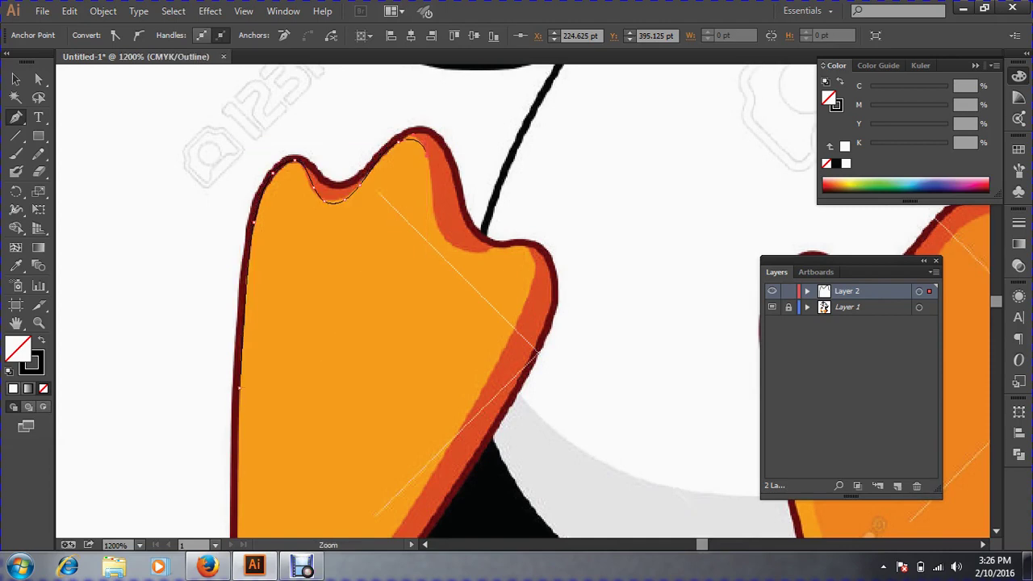
pyautogui.keyDown('ctrl'); pyautogui.click(534, 187); pyautogui.keyUp('ctrl')
pyautogui.keyDown('ctrl'); pyautogui.click(284, 323); pyautogui.keyUp('ctrl')
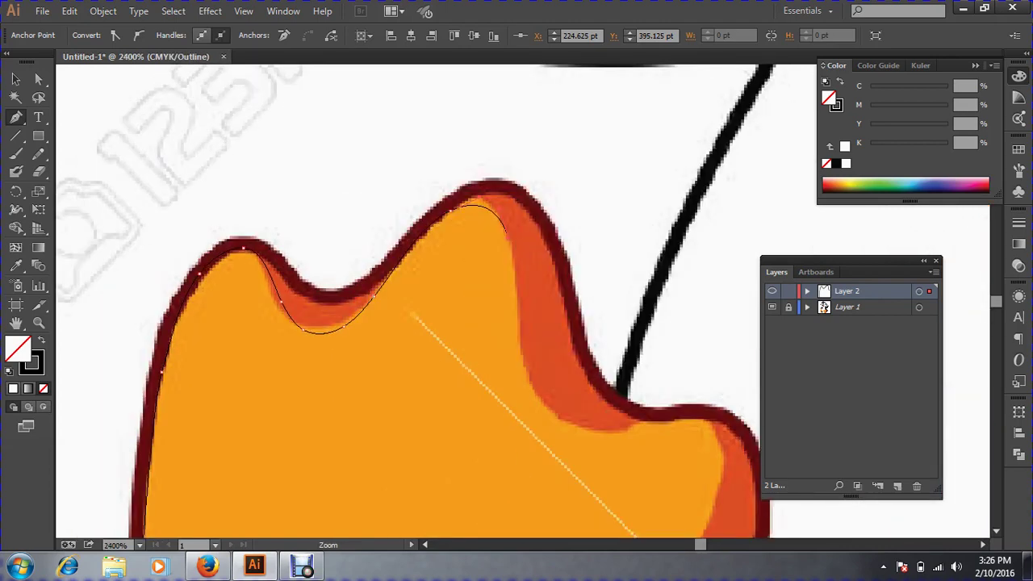
pyautogui.moveTo(587, 452); pyautogui.dragTo(538, 452)
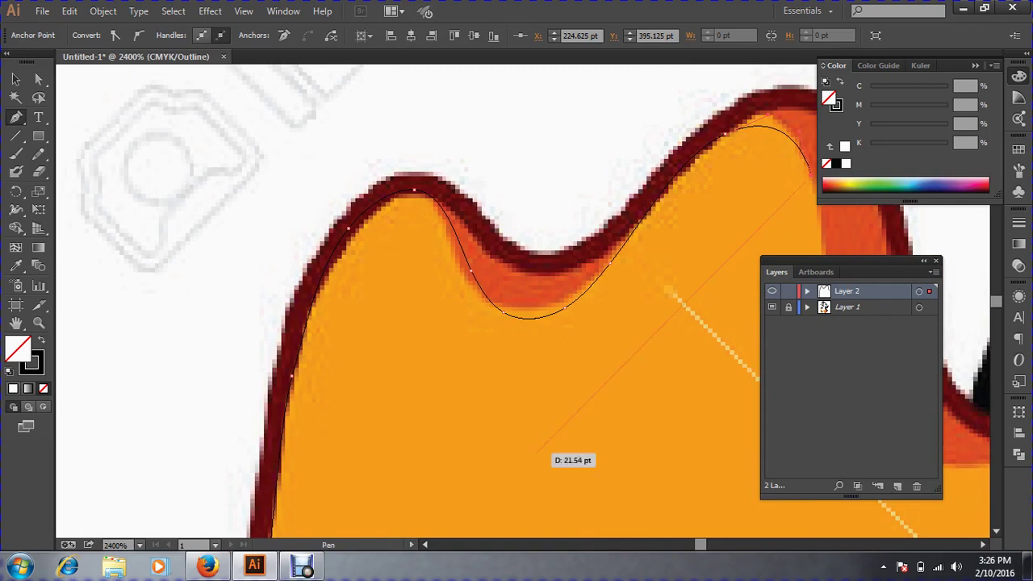
pyautogui.hotkey('ctrl', 'y')
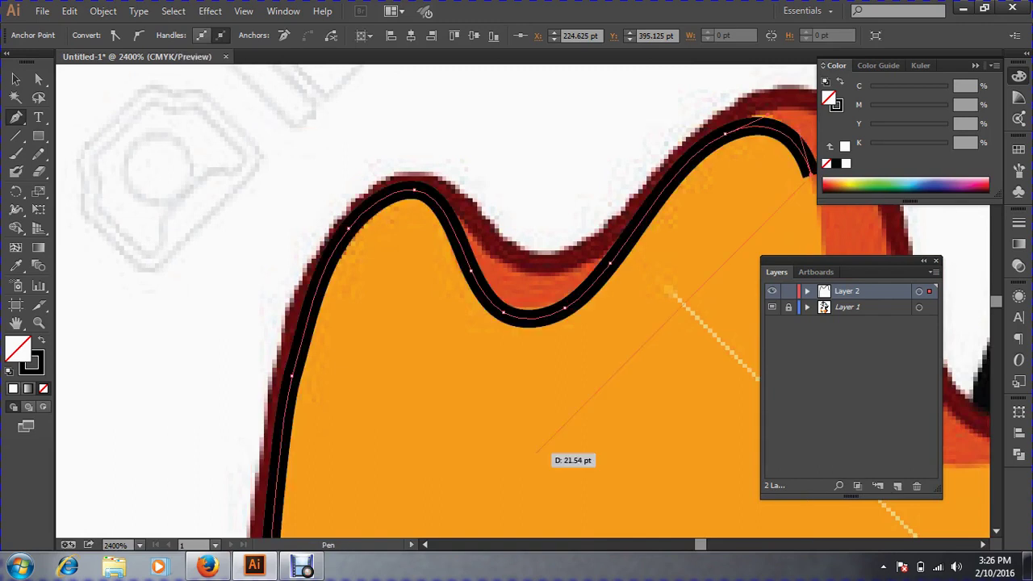
pyautogui.hotkey('ctrl', 'y')
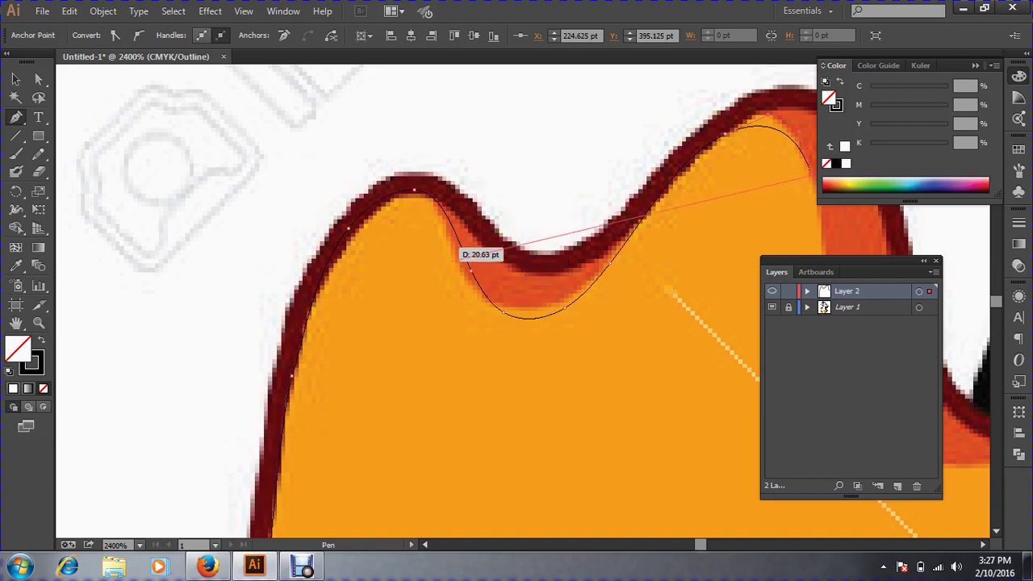
# Redraw the first toe's shoulder with the Pencil so it hugs the dark edge, undoing misfires.
pyautogui.click(37, 156)
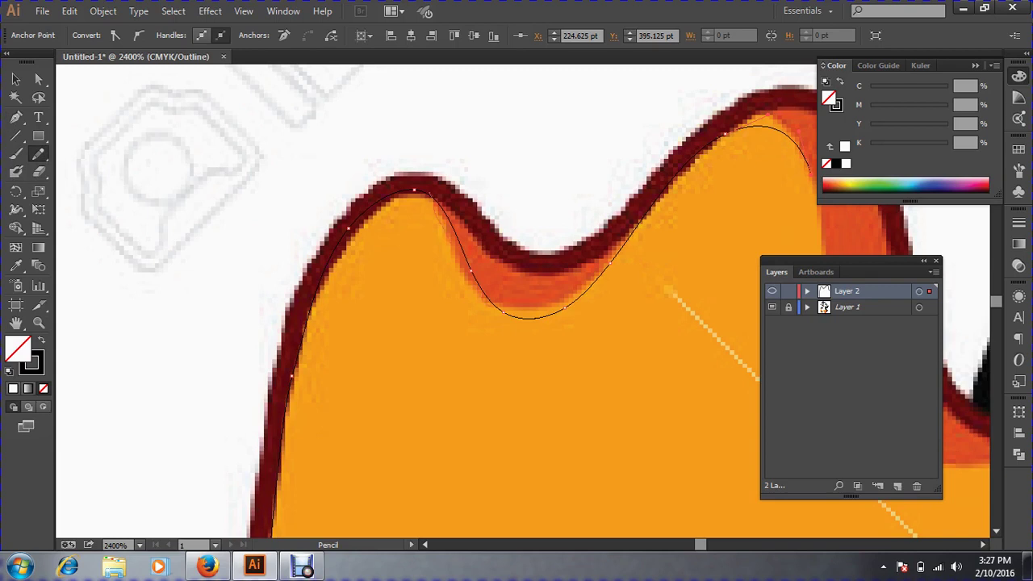
pyautogui.moveTo(431, 195); pyautogui.dragTo(485, 301)
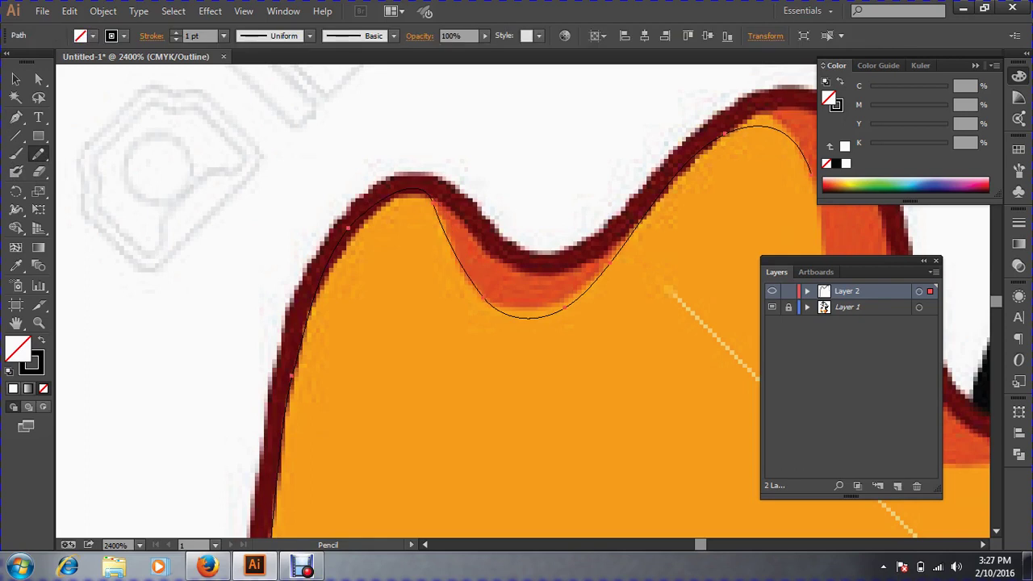
pyautogui.moveTo(471, 281); pyautogui.dragTo(521, 318)
pyautogui.hotkey('ctrl', 'z')
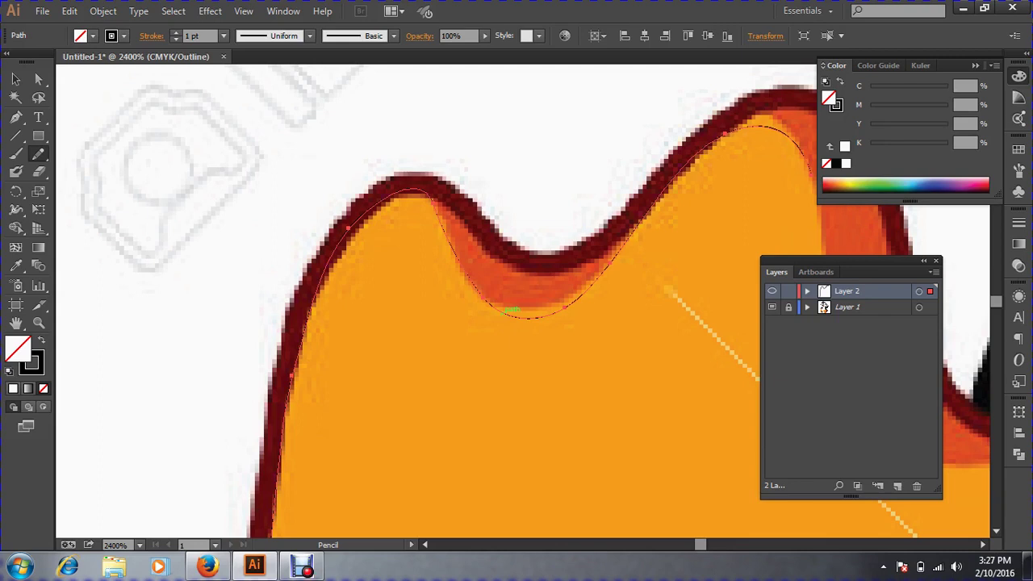
pyautogui.hotkey('ctrl', 'z')
pyautogui.moveTo(349, 247); pyautogui.dragTo(307, 315)
pyautogui.press('space')
pyautogui.moveTo(504, 314)
pyautogui.mouseDown()
pyautogui.moveTo(282, 311)
pyautogui.moveTo(189, 289)
pyautogui.mouseUp()
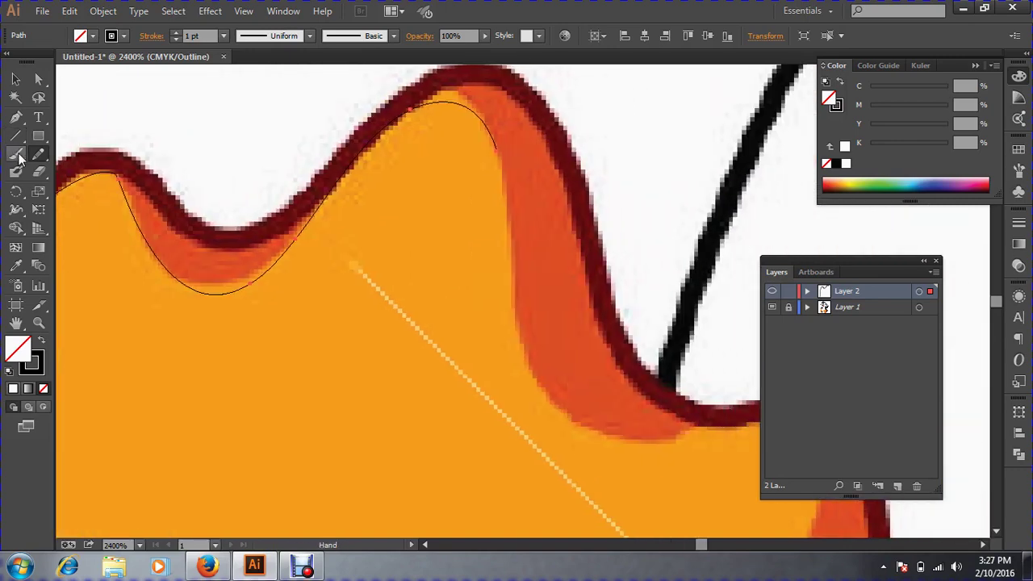
# Continue the pen path down the second toe's edge to a sharp corner in the notch below.
pyautogui.click(15, 117)
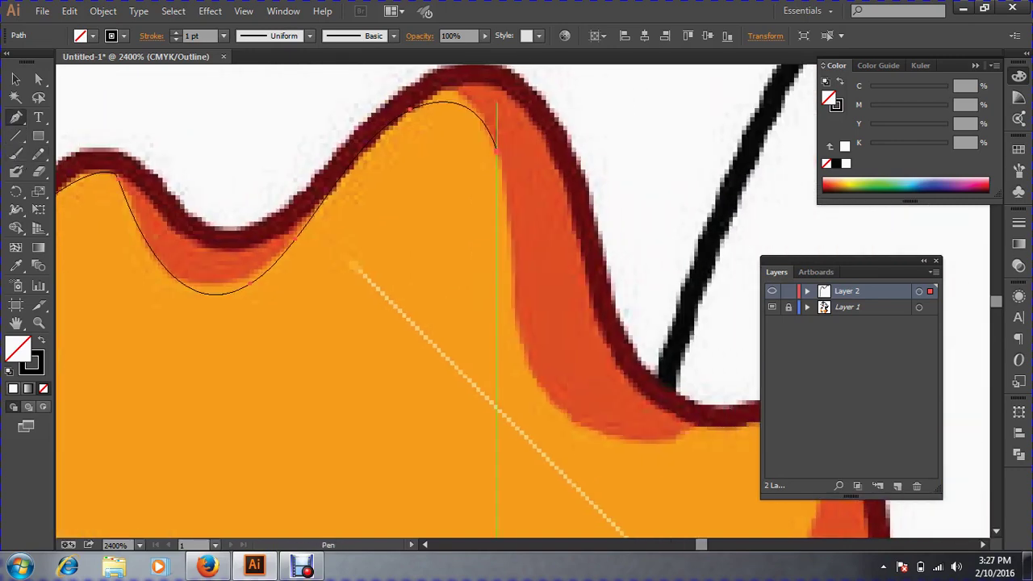
pyautogui.moveTo(496, 149); pyautogui.dragTo(563, 410)
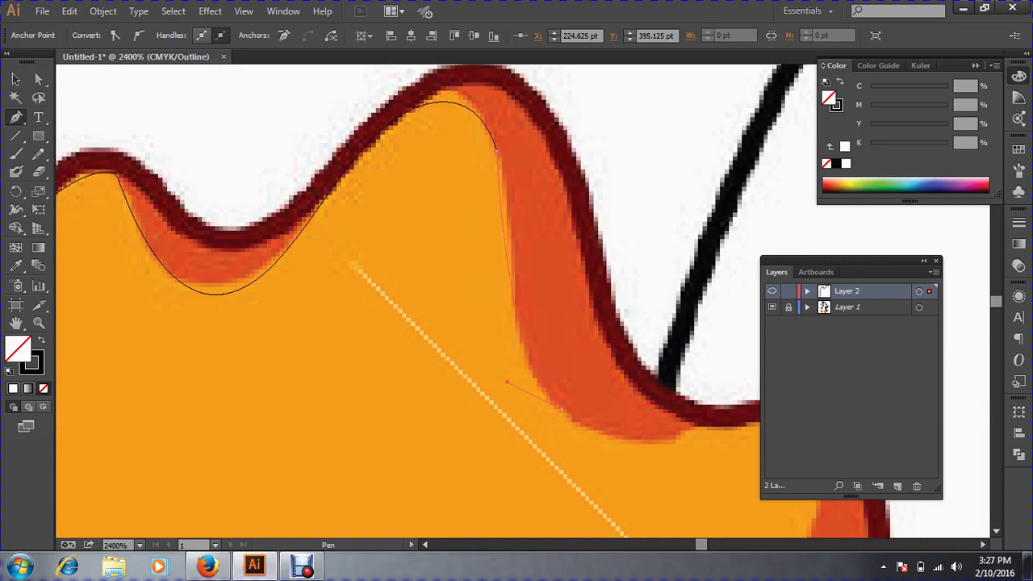
pyautogui.moveTo(562, 410); pyautogui.dragTo(619, 437)
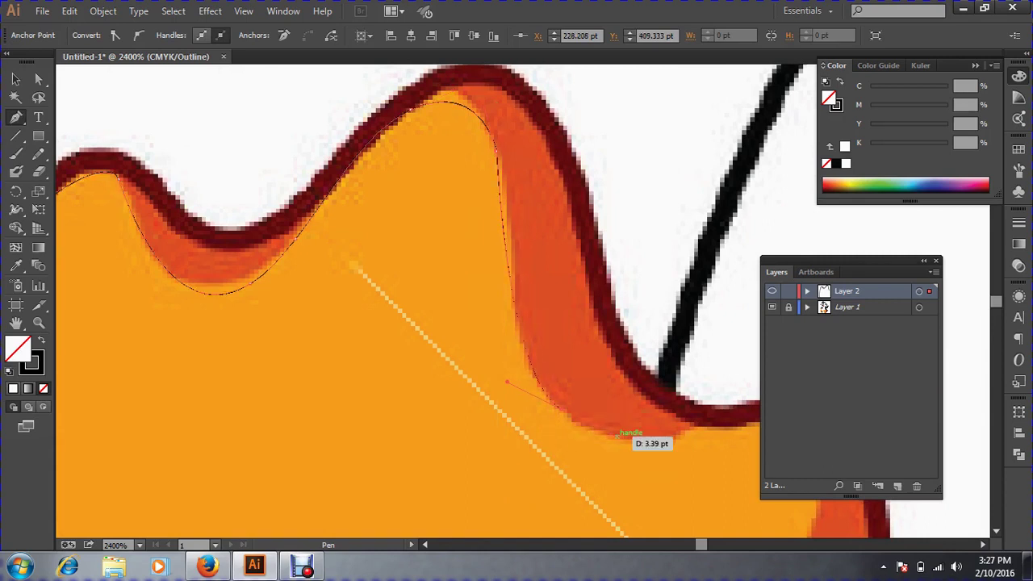
pyautogui.hotkey('ctrl', 'z')
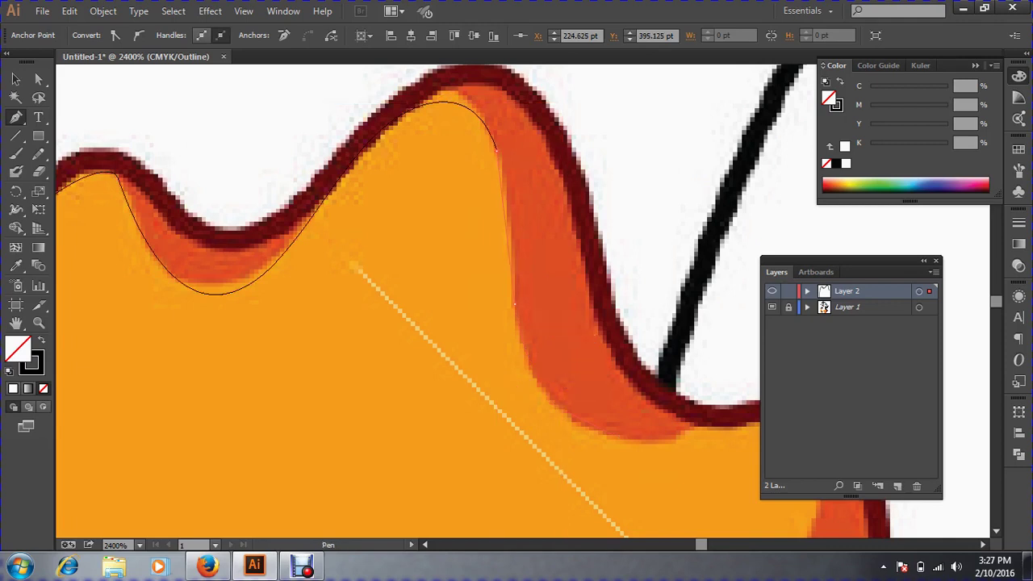
pyautogui.moveTo(514, 306)
pyautogui.mouseDown()
pyautogui.moveTo(515, 396)
pyautogui.moveTo(514, 306)
pyautogui.mouseUp()
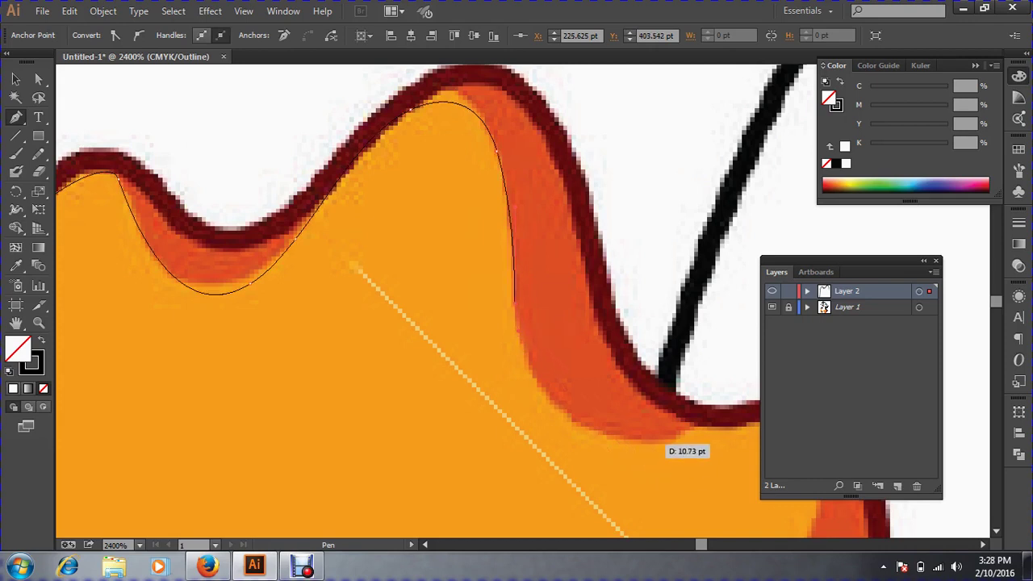
pyautogui.moveTo(650, 443); pyautogui.dragTo(768, 457)
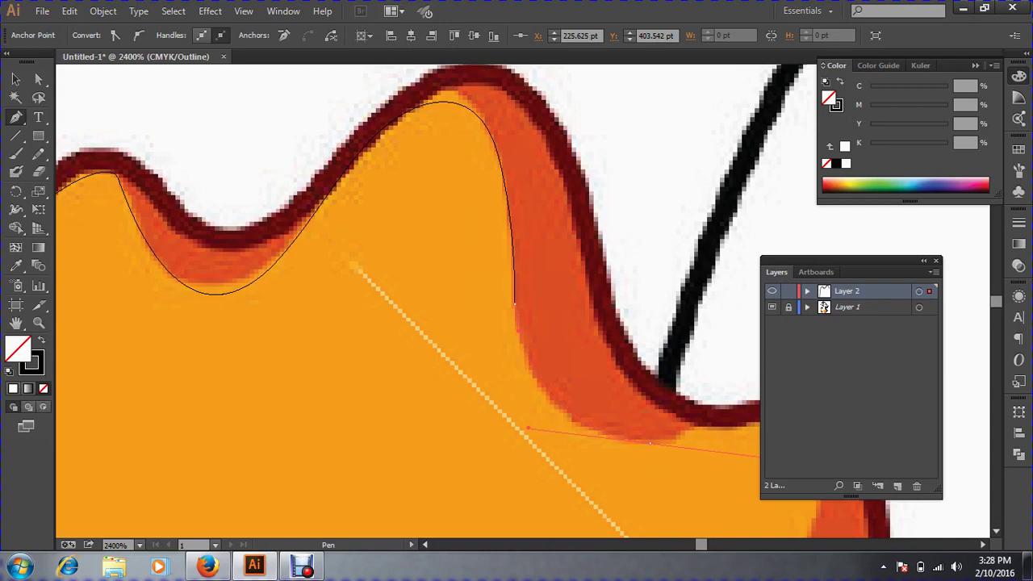
pyautogui.click(650, 443)
# Add a curved anchor along the next toe's edge and bring the foot's lower side into view.
pyautogui.moveTo(728, 452); pyautogui.dragTo(460, 270)
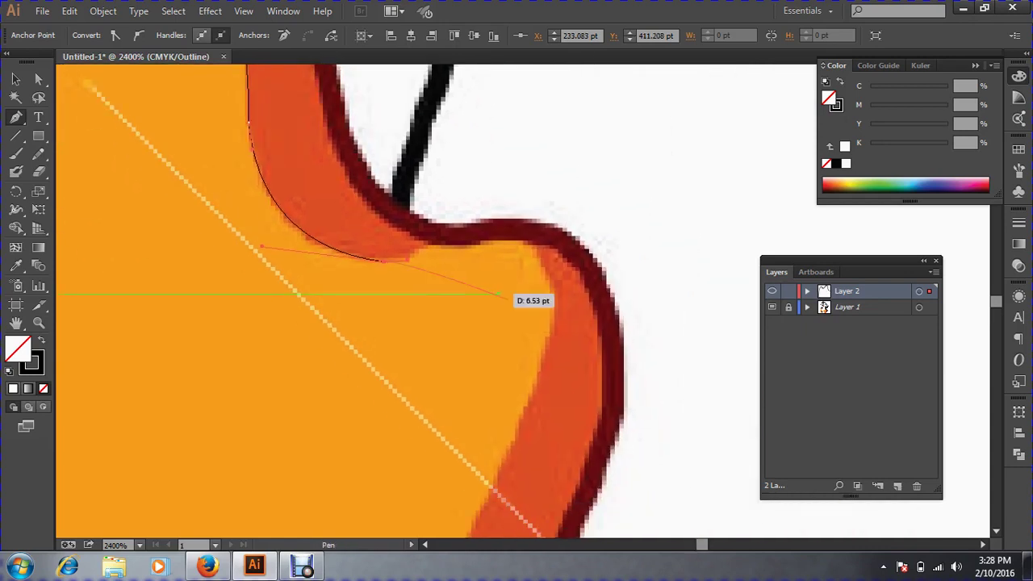
pyautogui.moveTo(550, 285); pyautogui.dragTo(544, 371)
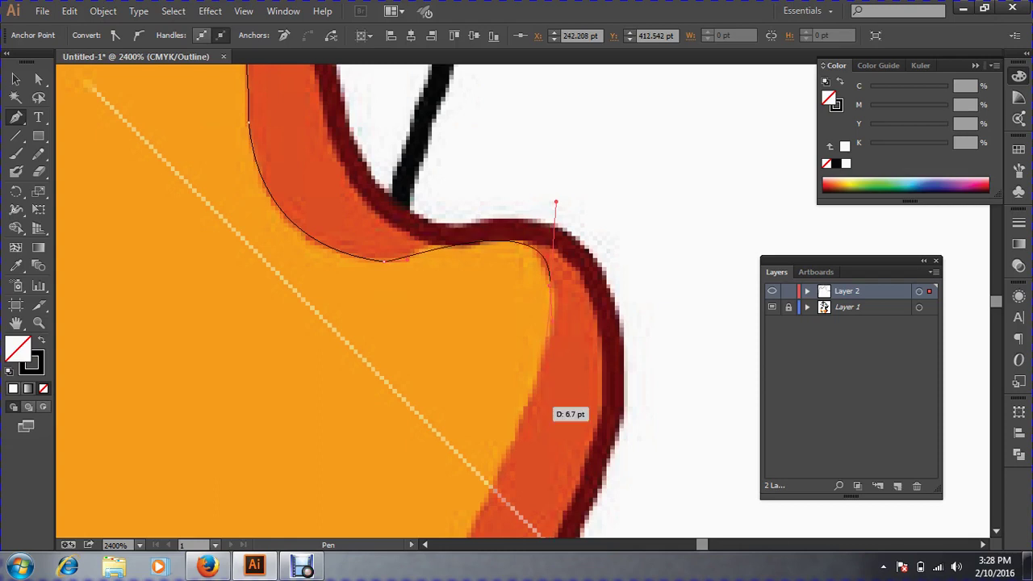
pyautogui.press('space')
pyautogui.moveTo(557, 413); pyautogui.dragTo(719, 242)
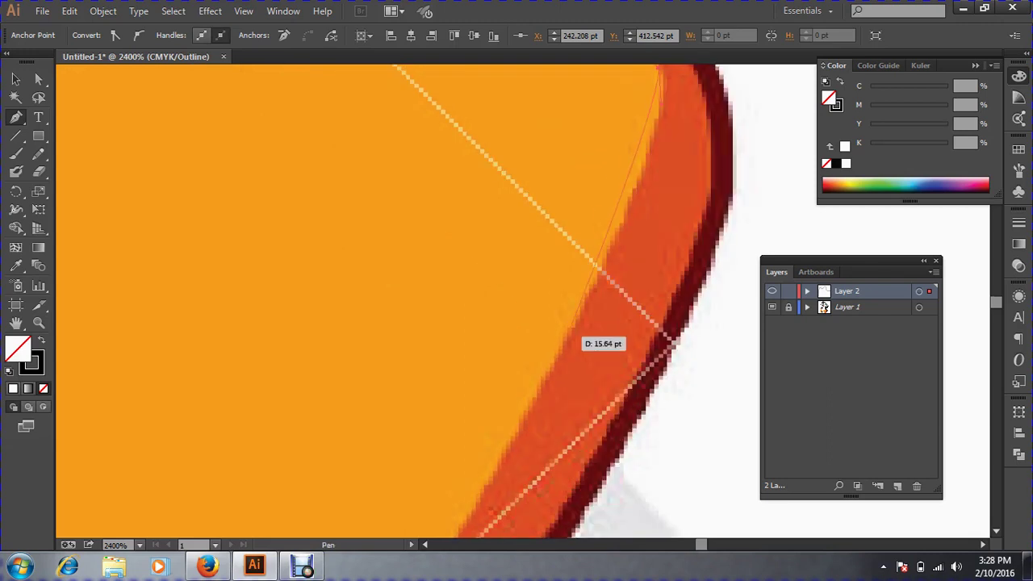
pyautogui.press('ctrl')
pyautogui.hotkey('ctrl', '-')
pyautogui.hotkey('ctrl', '-')
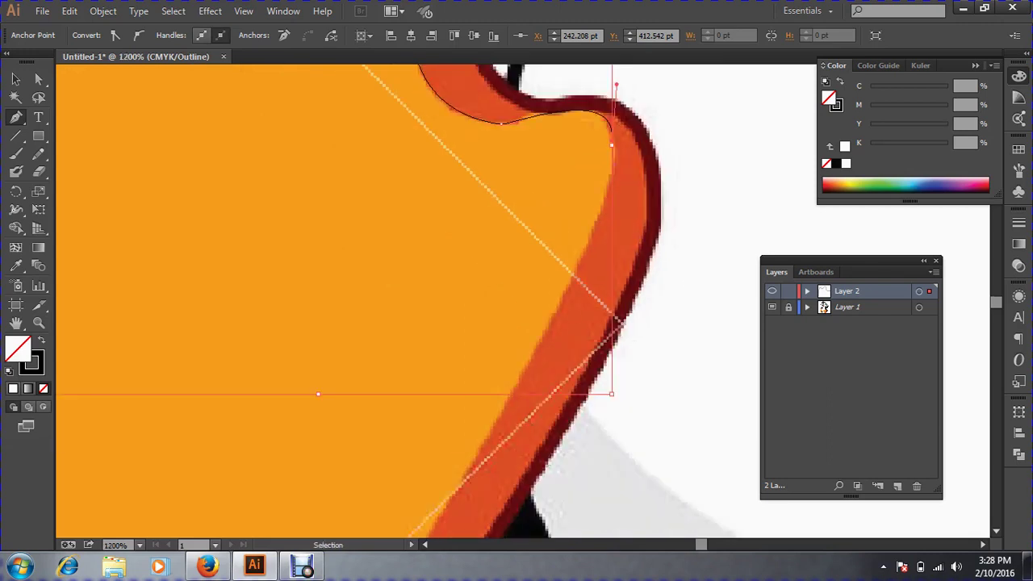
pyautogui.press('space')
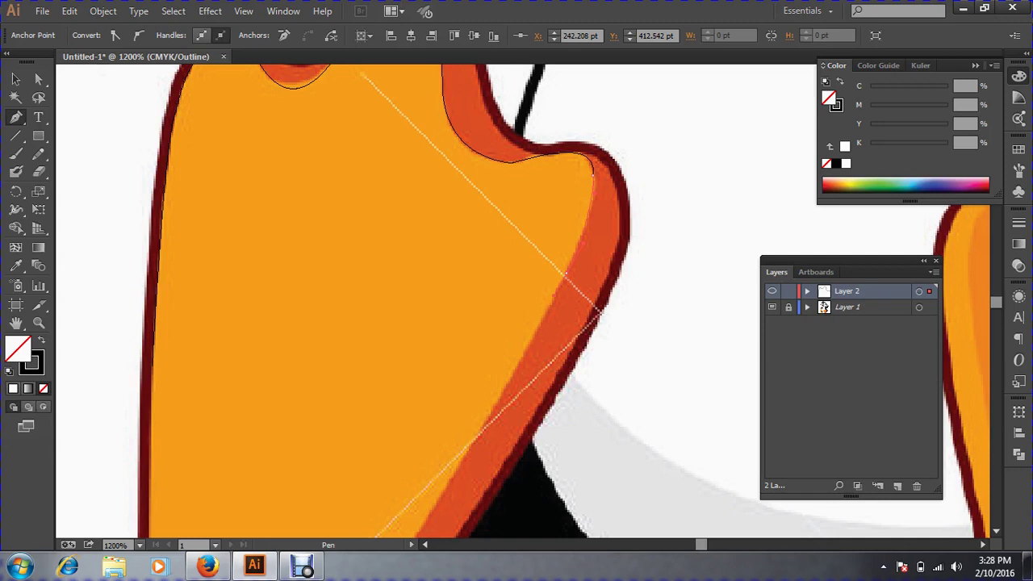
pyautogui.press('space')
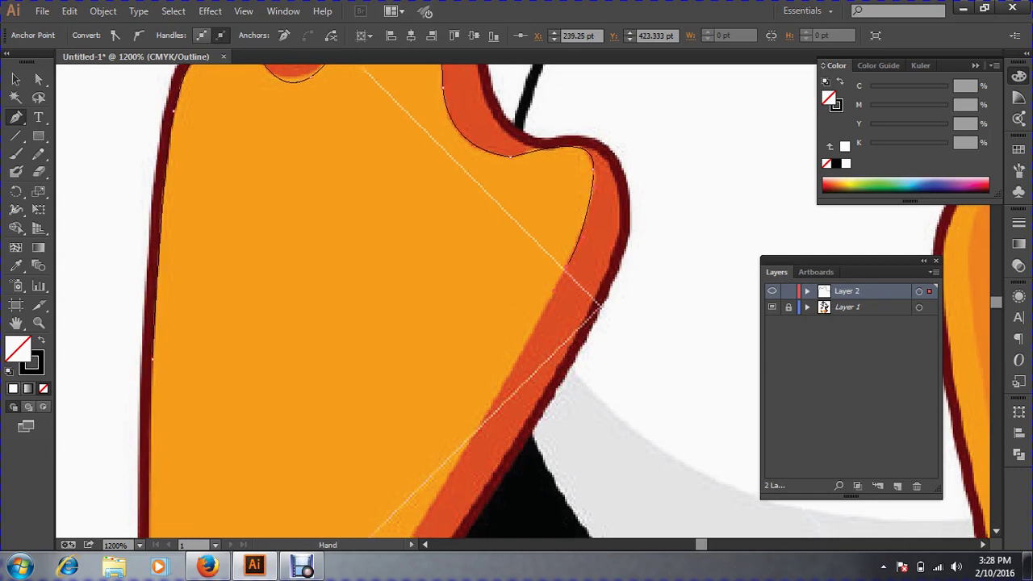
pyautogui.moveTo(489, 339); pyautogui.dragTo(528, 160)
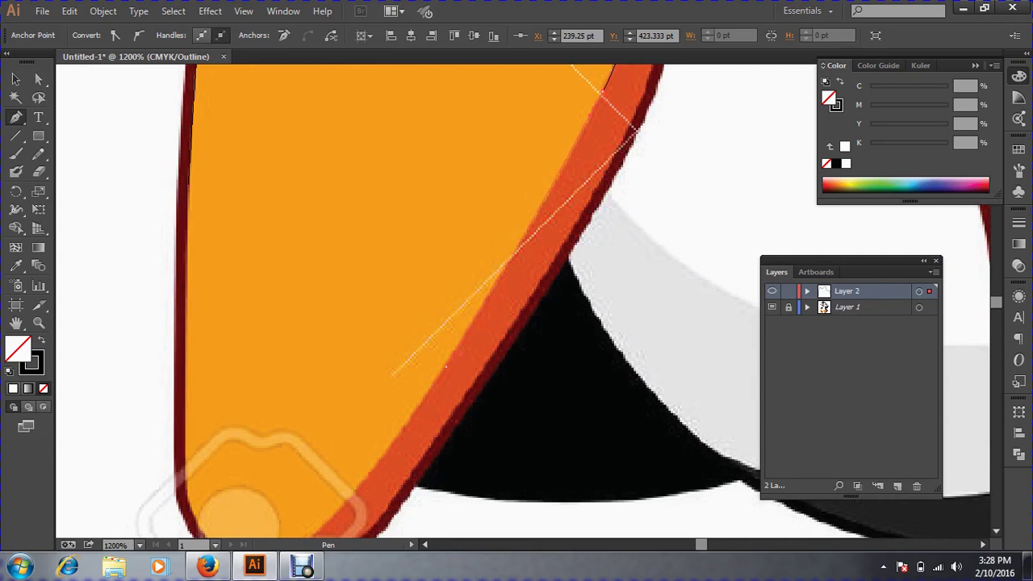
# Place anchors down the foot's right edge and around its rounded bottom.
pyautogui.click(446, 367)
pyautogui.press('space')
pyautogui.moveTo(425, 413); pyautogui.dragTo(443, 299)
pyautogui.moveTo(292, 452); pyautogui.dragTo(292, 332)
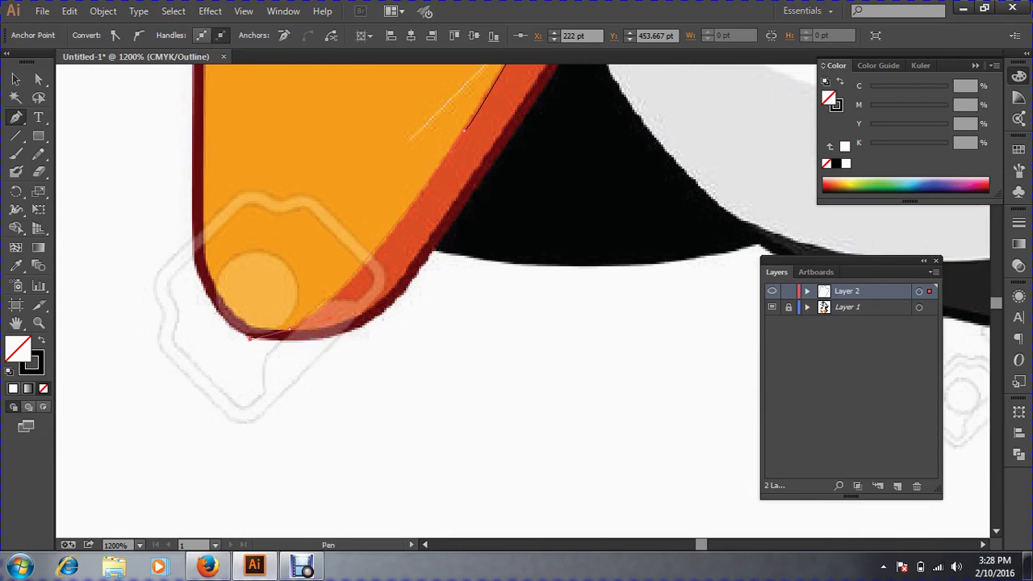
pyautogui.click(242, 346)
pyautogui.hotkey('ctrl', 'z')
pyautogui.moveTo(288, 330); pyautogui.dragTo(331, 359)
pyautogui.keyDown('ctrl'); pyautogui.click(268, 315); pyautogui.keyUp('ctrl')
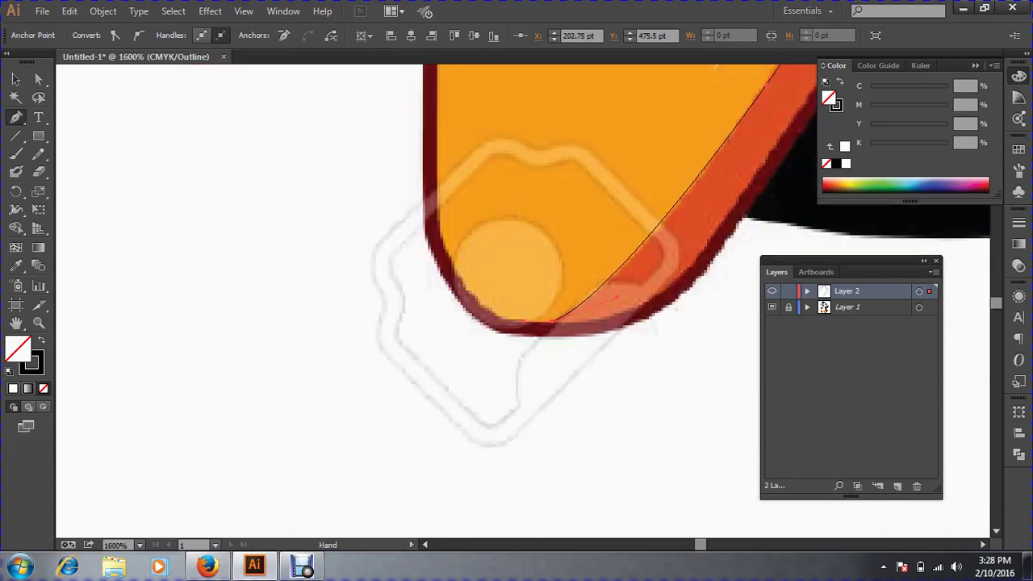
pyautogui.moveTo(468, 202); pyautogui.dragTo(308, 470)
# Add the final anchor up the foot's left edge and finish drawing with the Selection tool.
pyautogui.press('space')
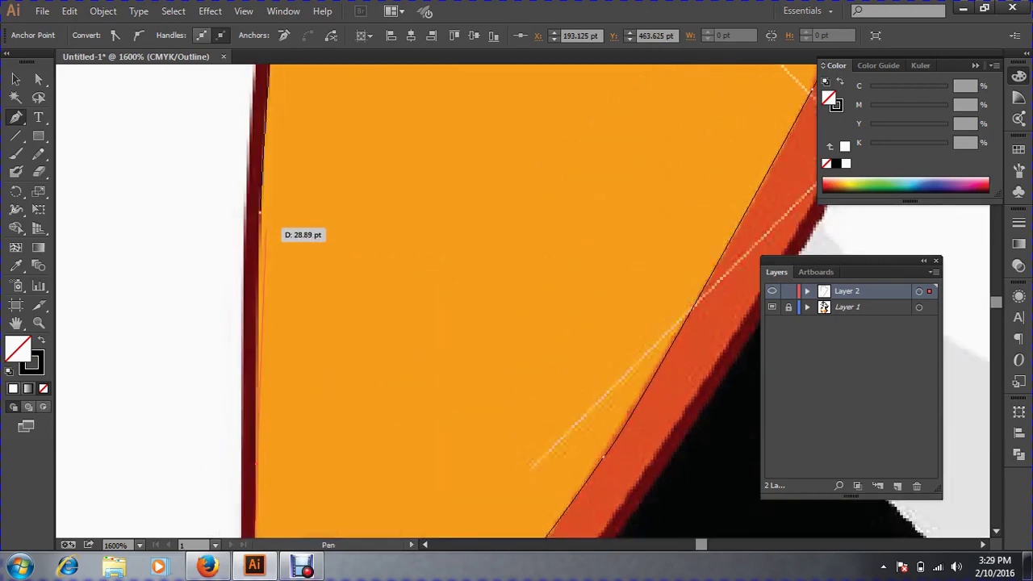
pyautogui.click(260, 212)
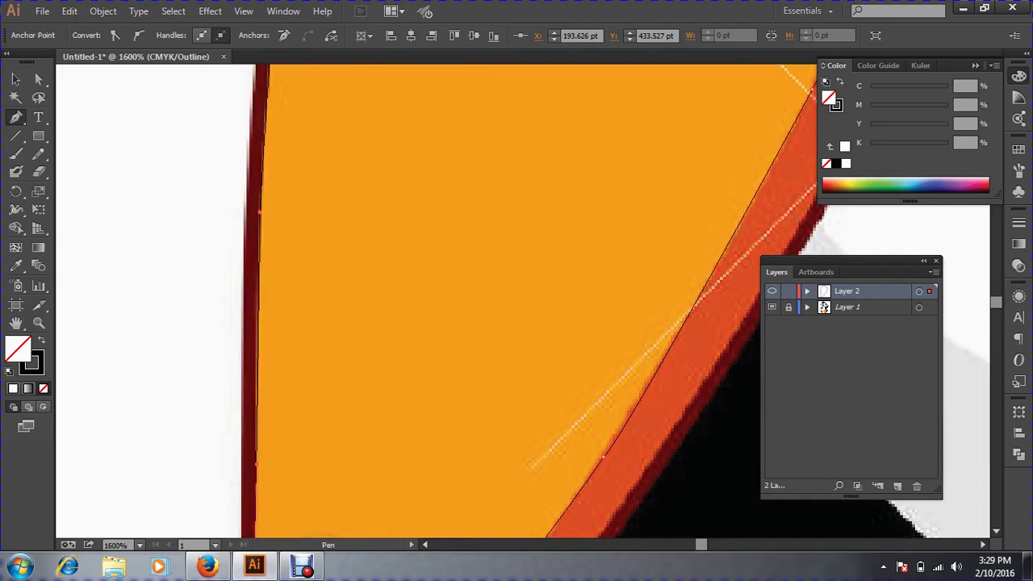
pyautogui.hotkey('ctrl', 'z')
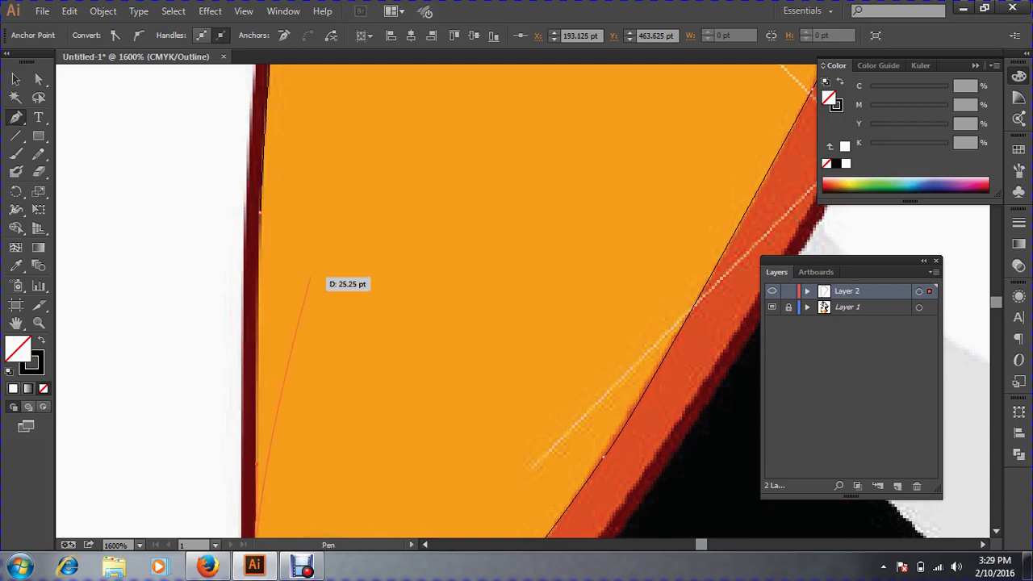
pyautogui.press('space')
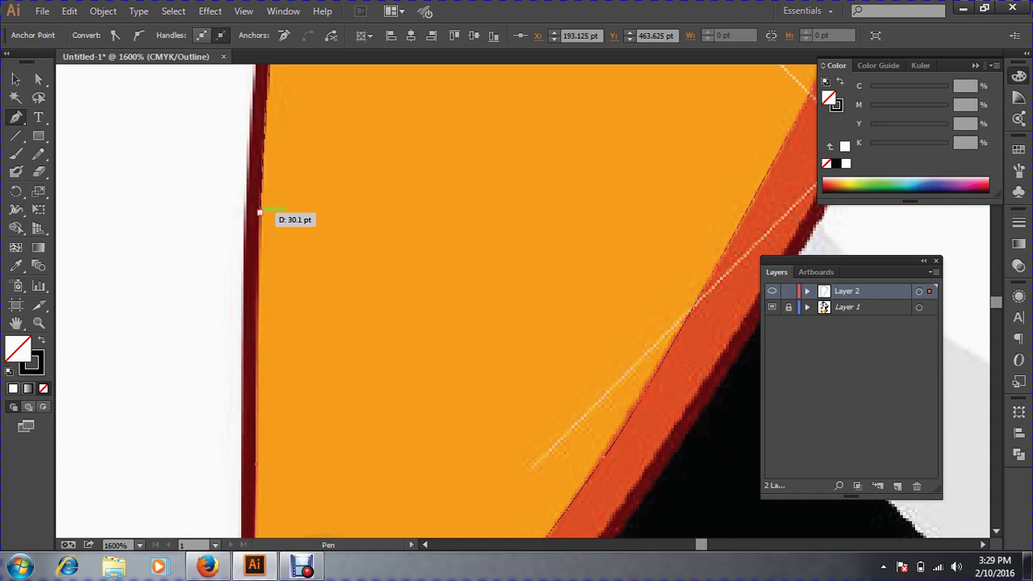
pyautogui.click(260, 212)
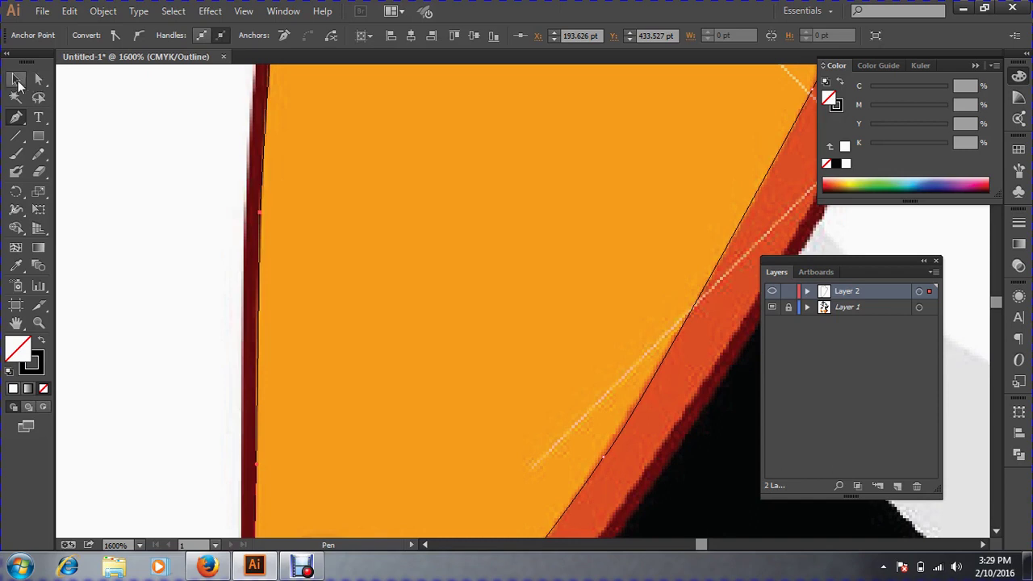
pyautogui.click(16, 80)
pyautogui.hotkey('ctrl', '-')
pyautogui.hotkey('ctrl', '-')
pyautogui.hotkey('ctrl', '-')
pyautogui.hotkey('ctrl', '-')
pyautogui.hotkey('ctrl', '-')
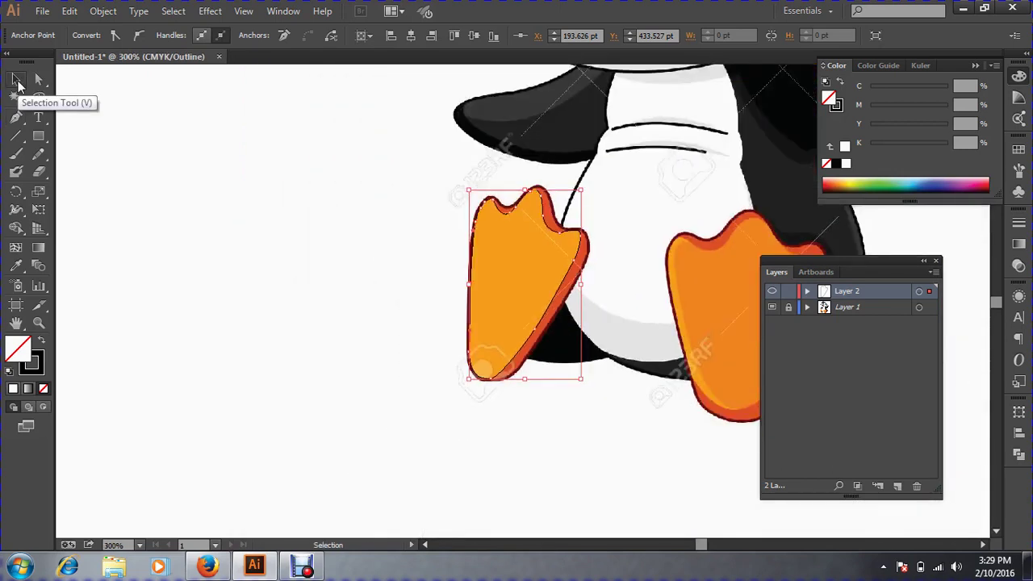
pyautogui.press('space')
pyautogui.moveTo(680, 368); pyautogui.dragTo(553, 364)
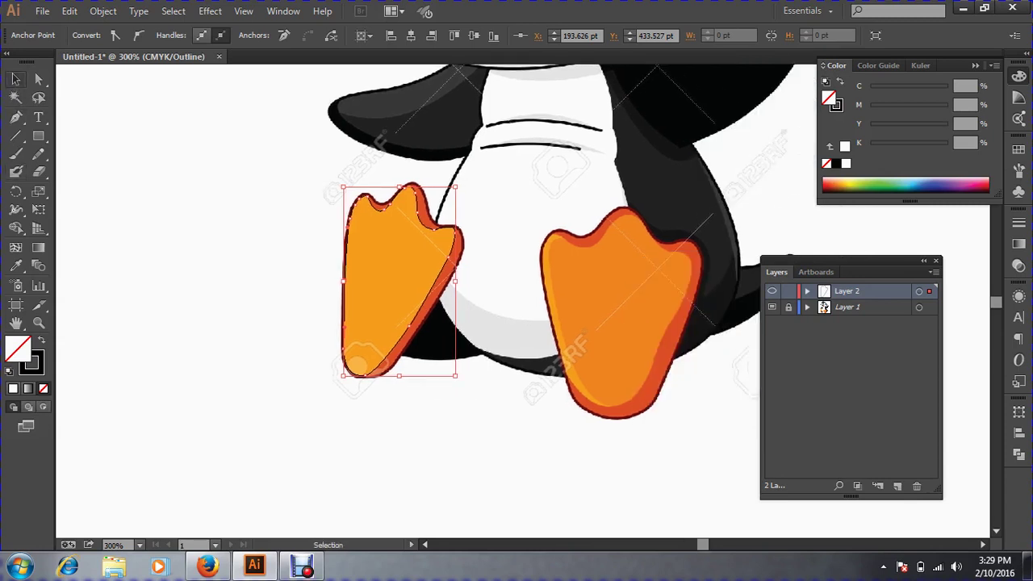
pyautogui.hotkey('ctrl', 'shift', 'a')
pyautogui.moveTo(284, 238); pyautogui.dragTo(413, 350)
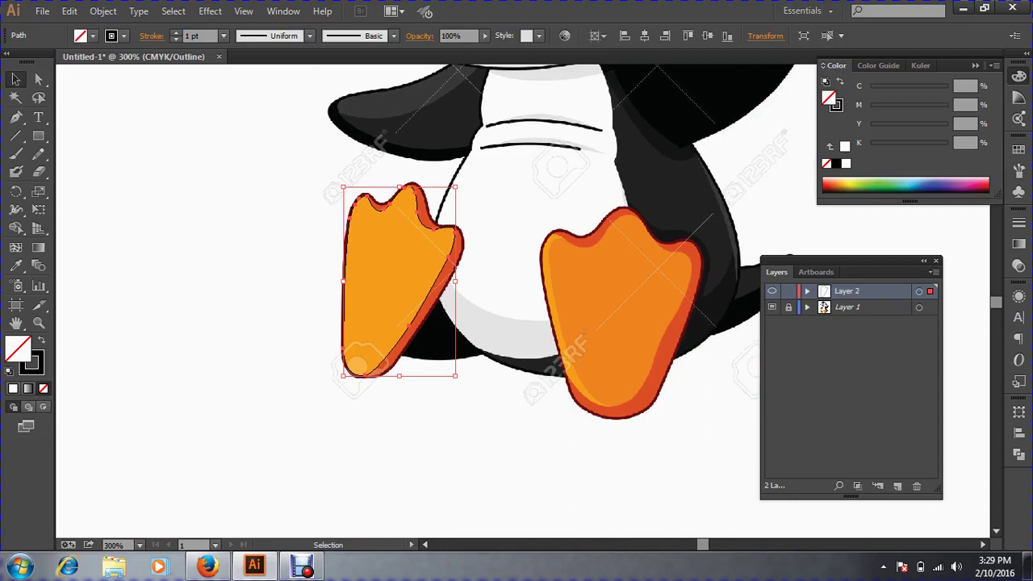
pyautogui.click(16, 266)
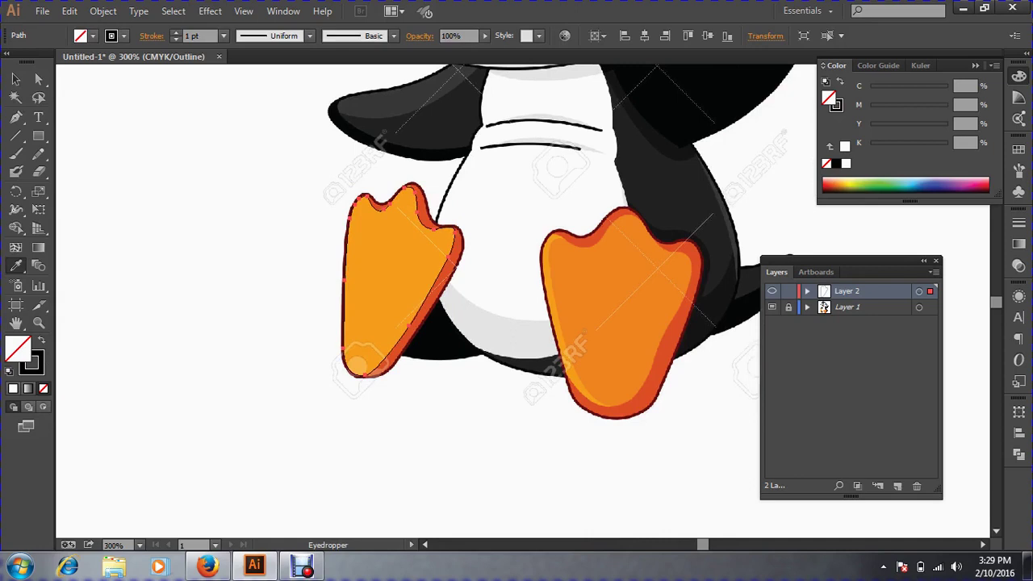
pyautogui.click(379, 291)
pyautogui.click(17, 79)
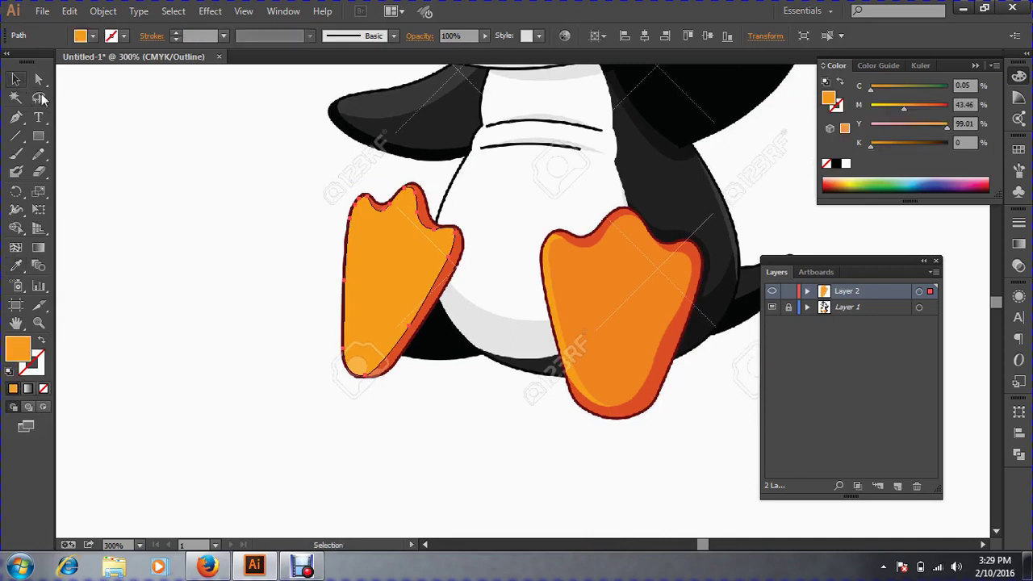
pyautogui.click(194, 194)
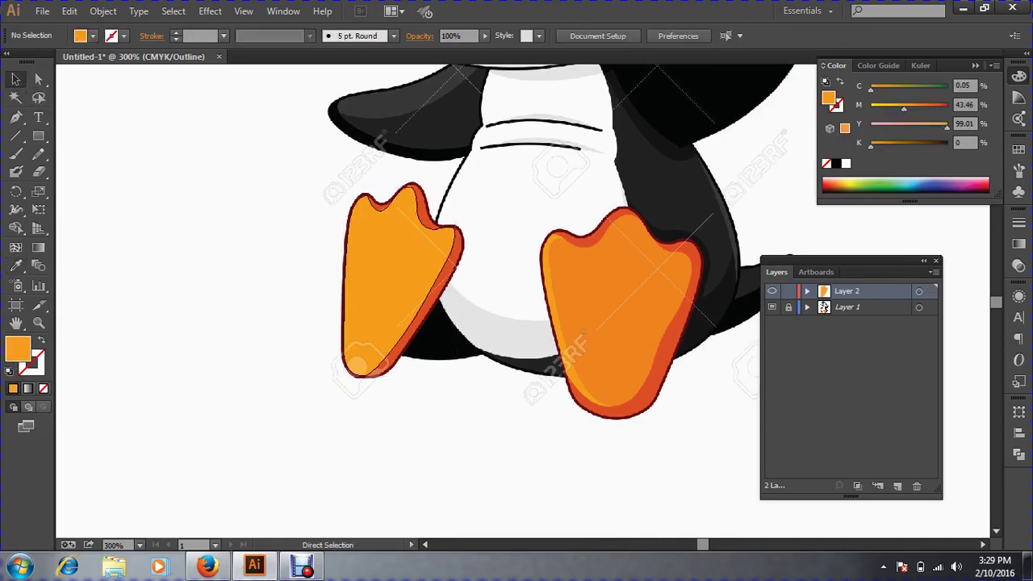
pyautogui.hotkey('ctrl', 'y')
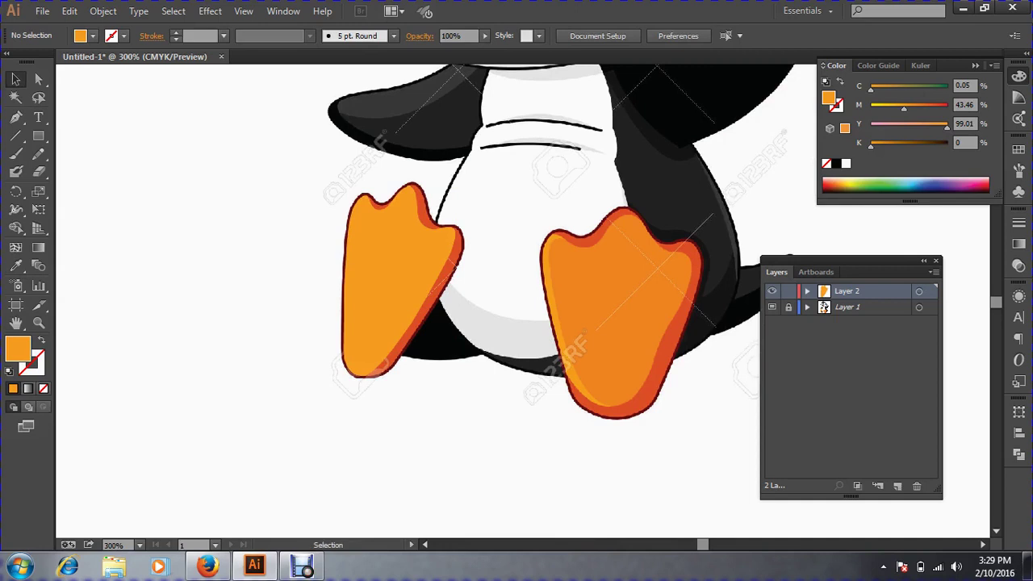
pyautogui.moveTo(392, 272); pyautogui.dragTo(173, 311)
pyautogui.click(267, 323)
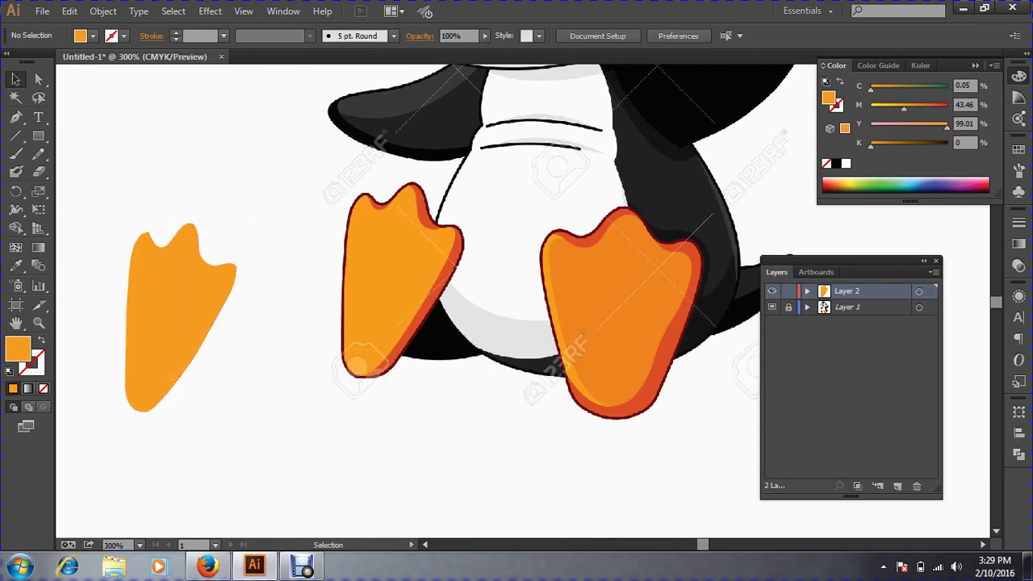
pyautogui.press('a')
pyautogui.hotkey('ctrl', 'z')
pyautogui.hotkey('ctrl', 'z')
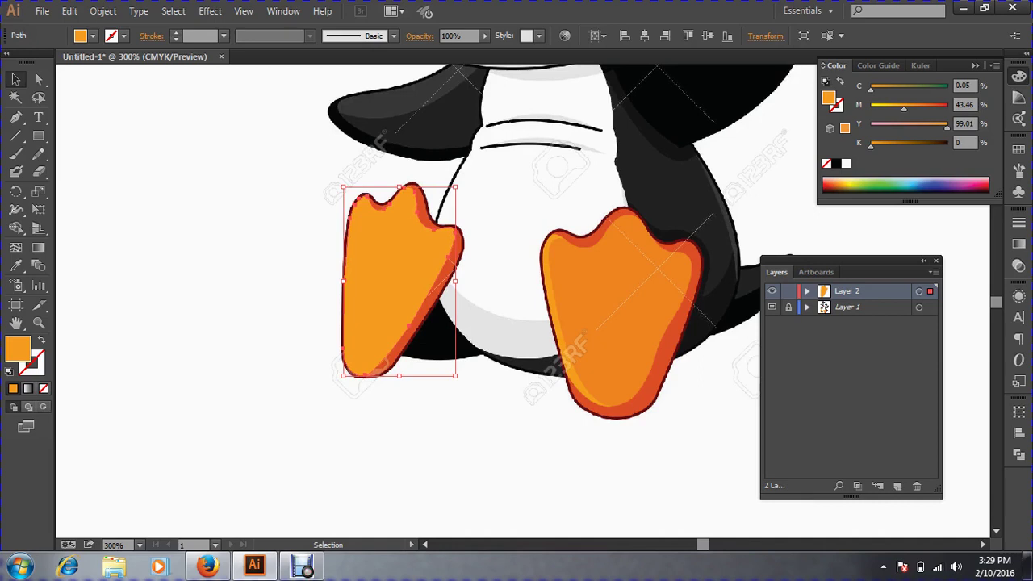
pyautogui.click(297, 309)
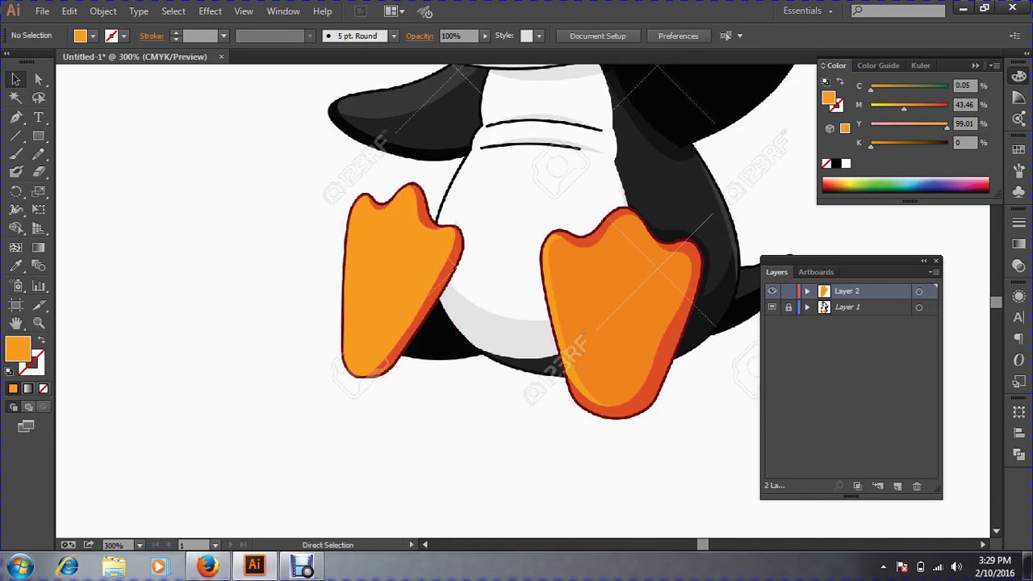
pyautogui.hotkey('ctrl', 'space')
pyautogui.moveTo(283, 167); pyautogui.dragTo(601, 414)
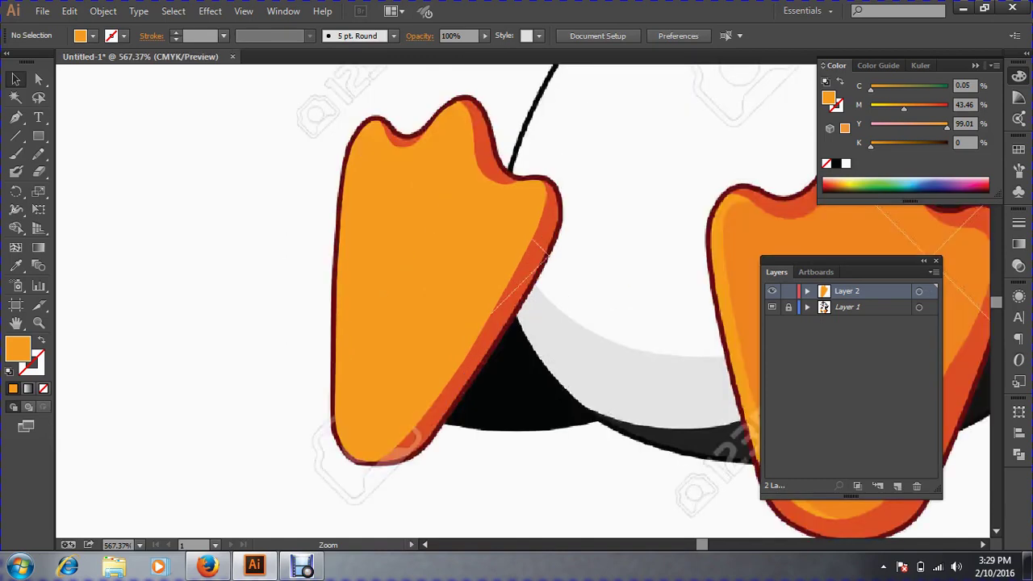
pyautogui.moveTo(514, 273); pyautogui.dragTo(428, 355)
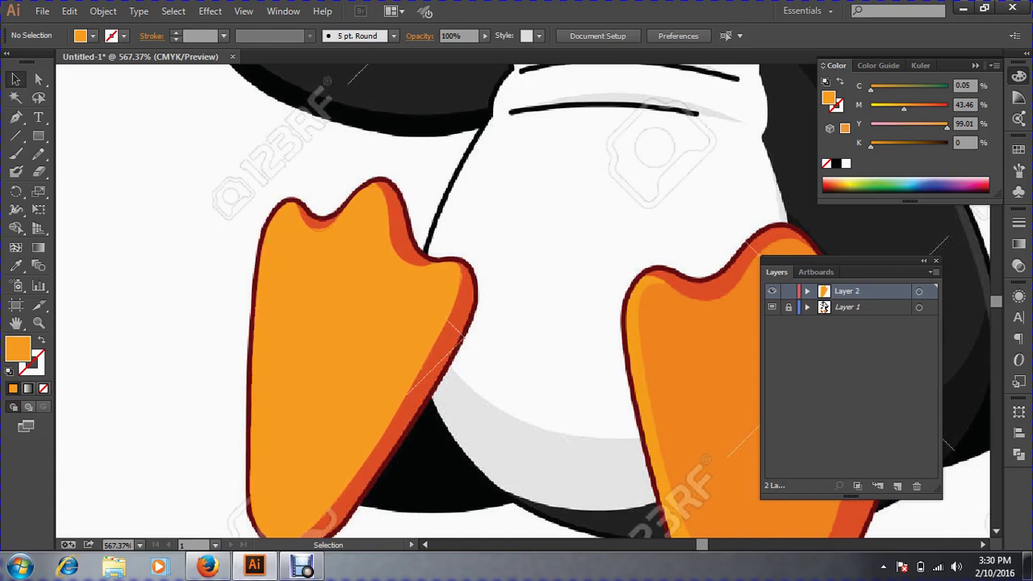
pyautogui.click(347, 315)
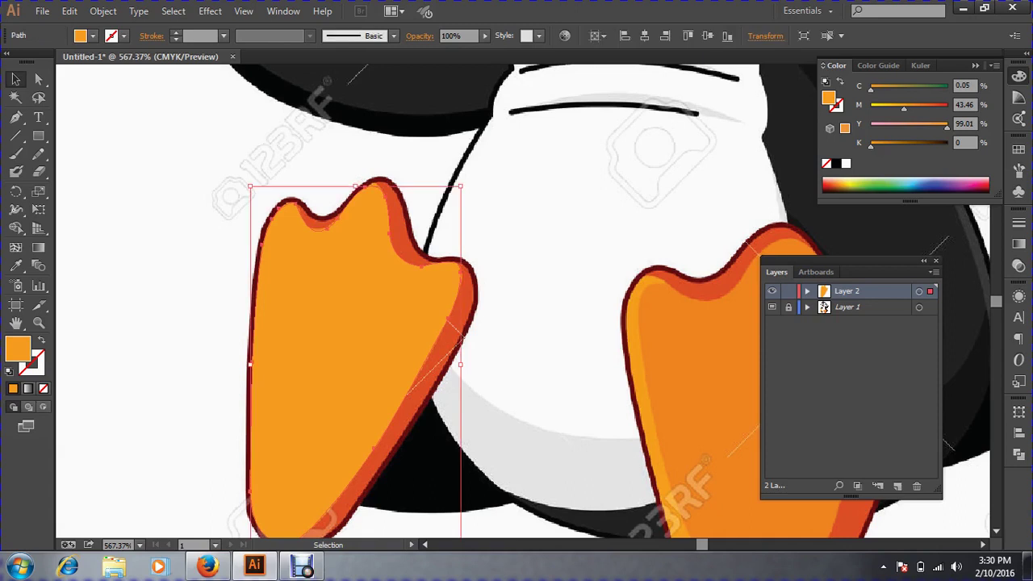
pyautogui.press('a')
pyautogui.hotkey('ctrl', 'shift', 'a')
pyautogui.press('v')
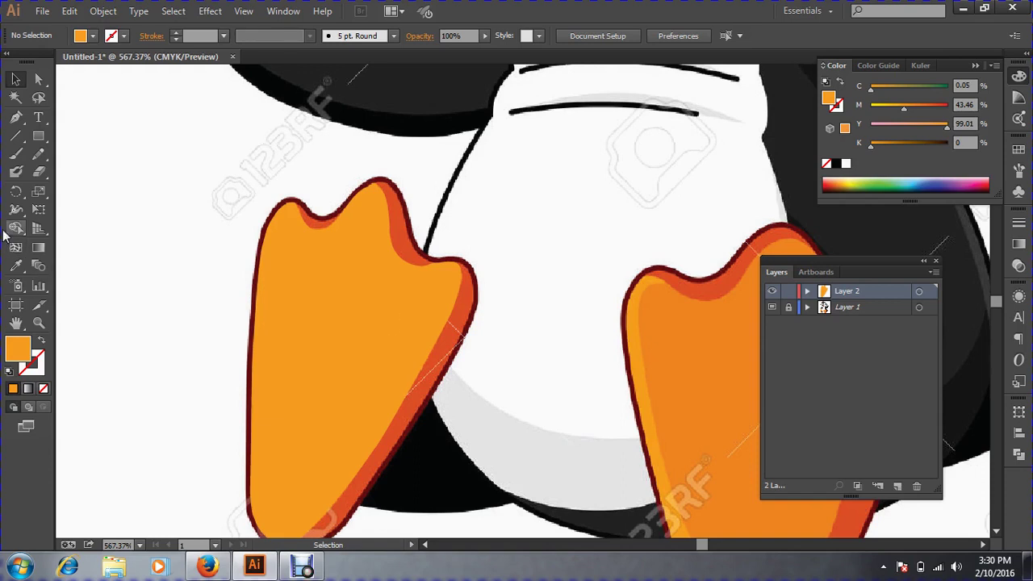
pyautogui.click(17, 123)
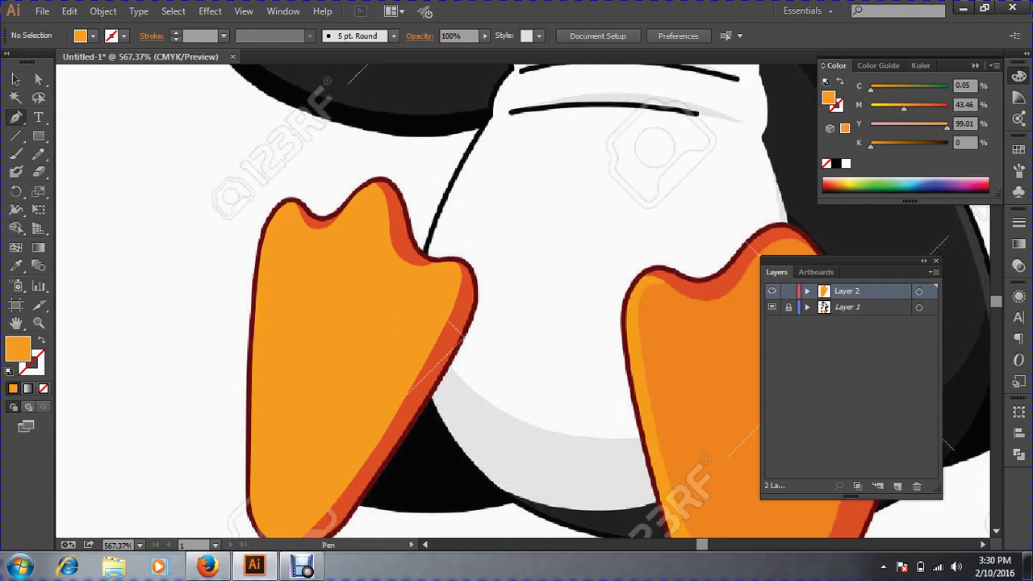
# Set the fill to None with an orange stroke, switch to Outline view, and zoom onto the left foot.
pyautogui.click(41, 341)
pyautogui.click(35, 364)
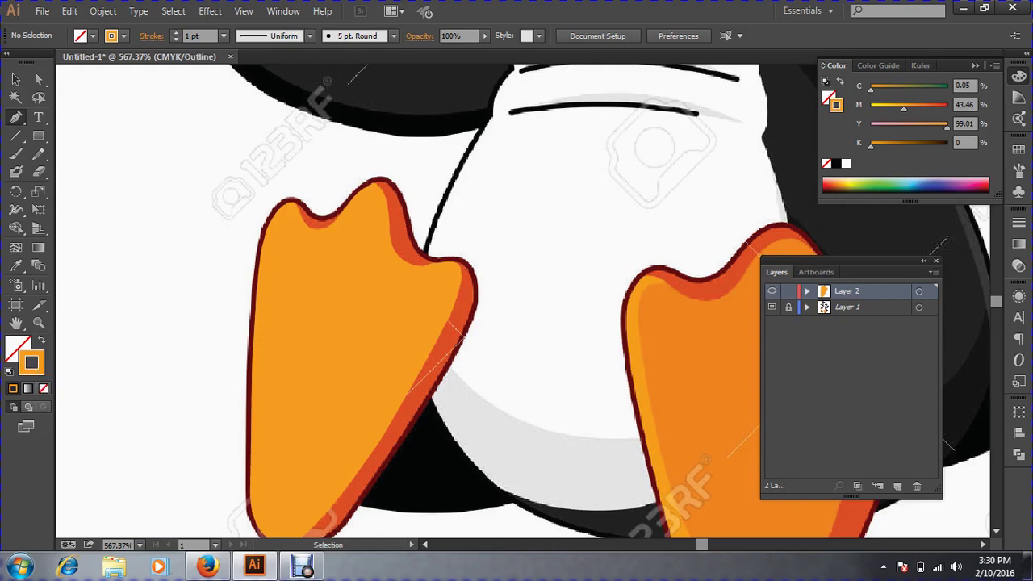
pyautogui.hotkey('ctrl', 'y')
pyautogui.hotkey('ctrl', 'space')
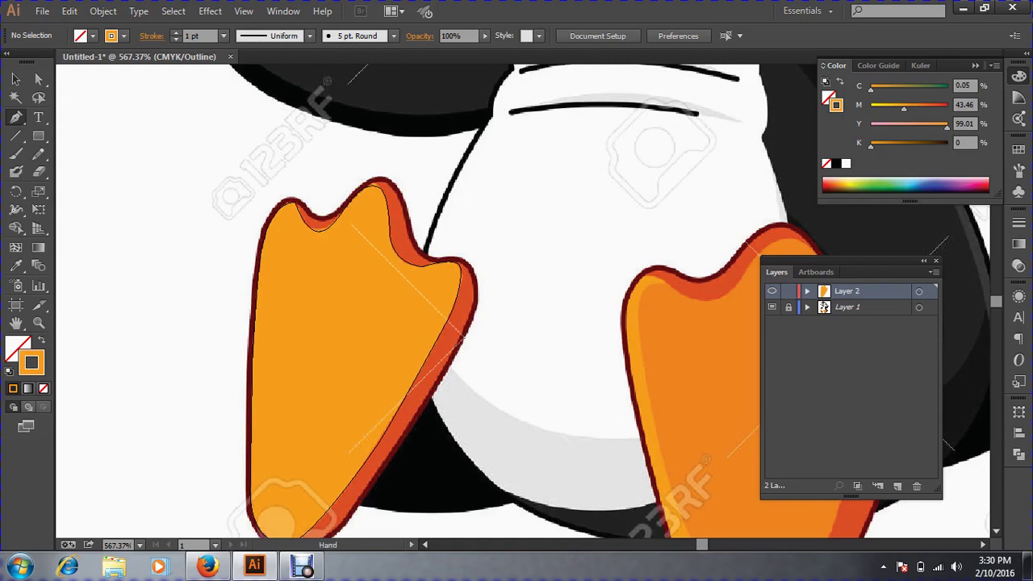
pyautogui.moveTo(436, 371); pyautogui.dragTo(445, 347)
pyautogui.moveTo(224, 132); pyautogui.dragTo(460, 270)
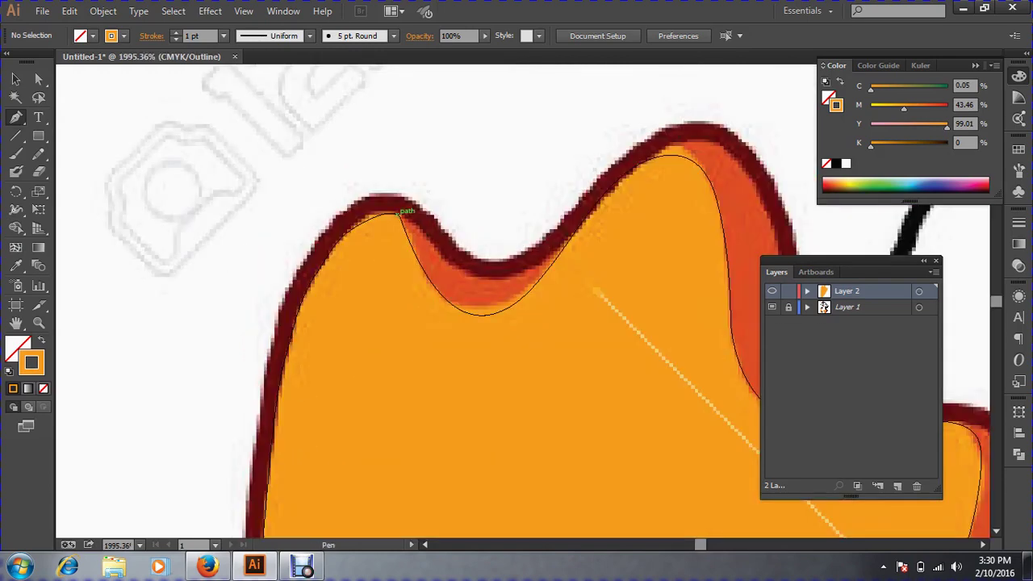
# Start a curved Pen path at the first toe tip, across the dip and over the second toe.
pyautogui.click(400, 213)
pyautogui.click(486, 306)
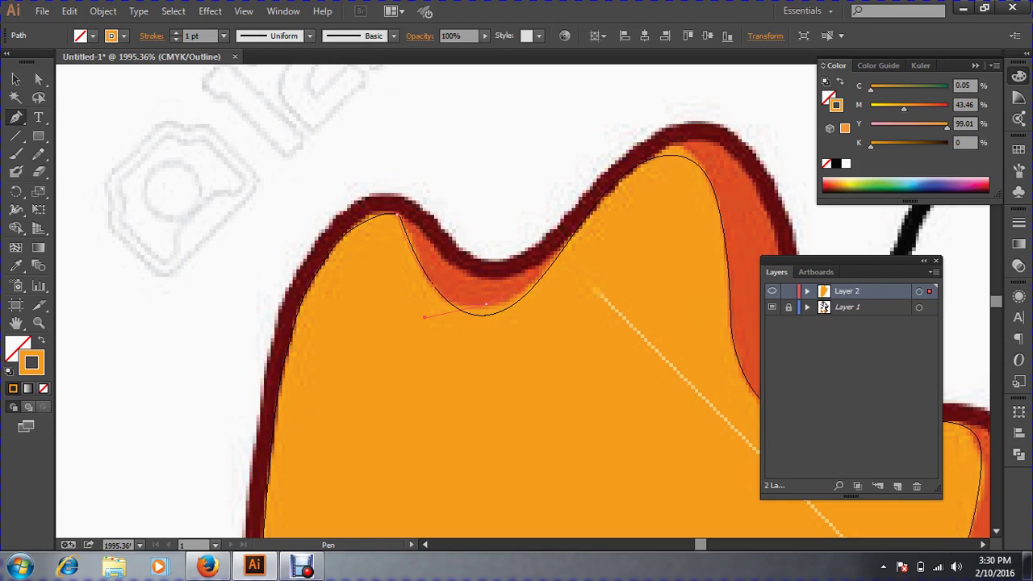
pyautogui.moveTo(555, 289); pyautogui.dragTo(601, 196)
pyautogui.moveTo(685, 142); pyautogui.dragTo(700, 162)
pyautogui.moveTo(719, 204); pyautogui.dragTo(719, 208)
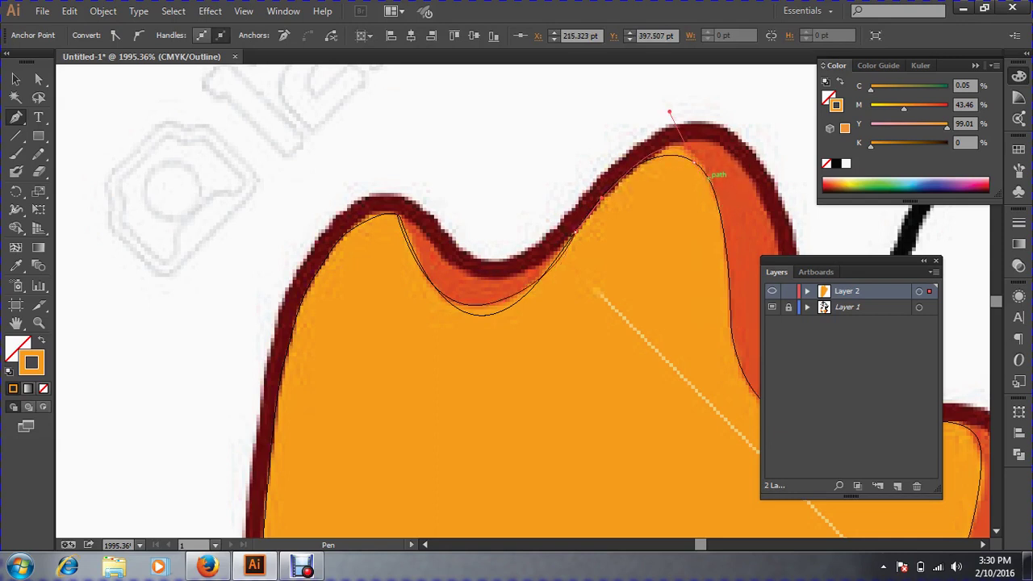
pyautogui.moveTo(709, 179); pyautogui.dragTo(372, 120)
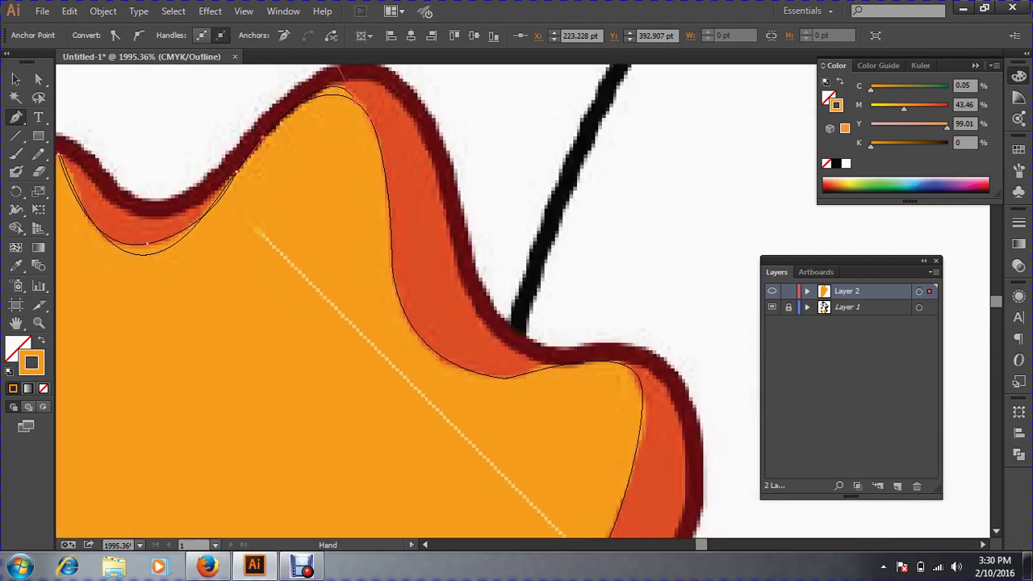
# Continue the path down the toe's right side, through the notch, to the foot's right corner.
pyautogui.click(434, 362)
pyautogui.moveTo(440, 355); pyautogui.dragTo(478, 368)
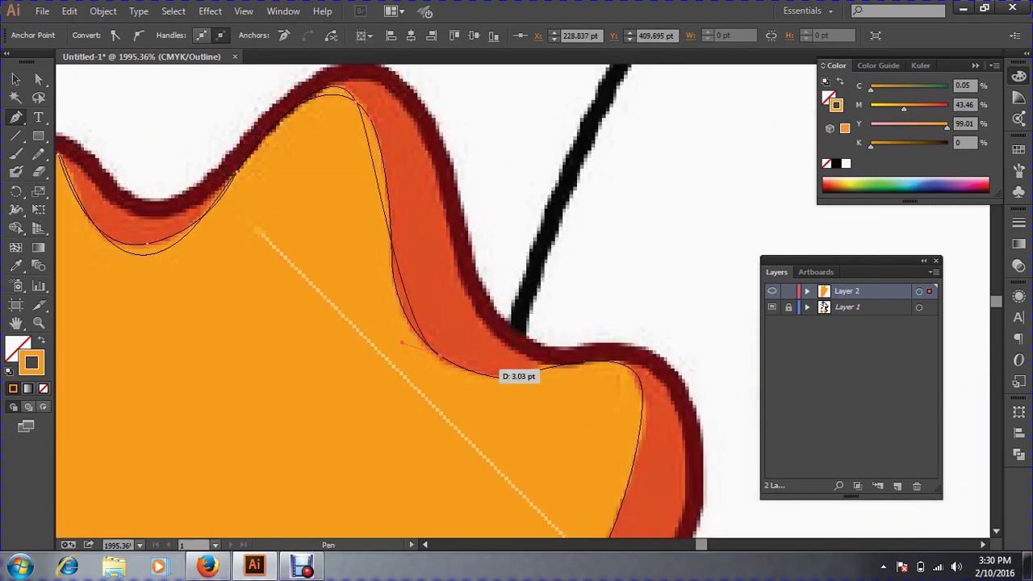
pyautogui.hotkey('ctrl', 'z')
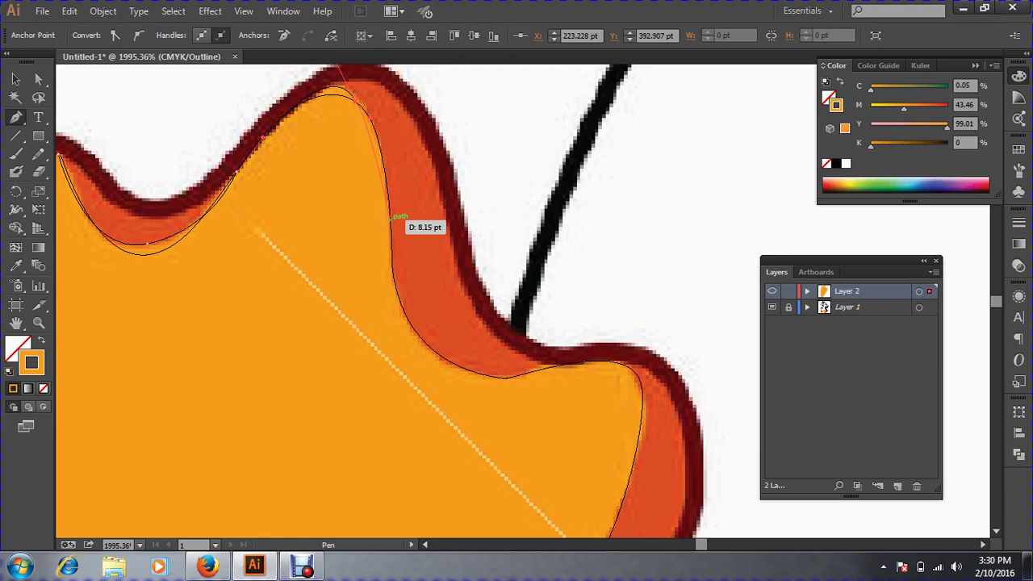
pyautogui.moveTo(391, 220); pyautogui.dragTo(392, 311)
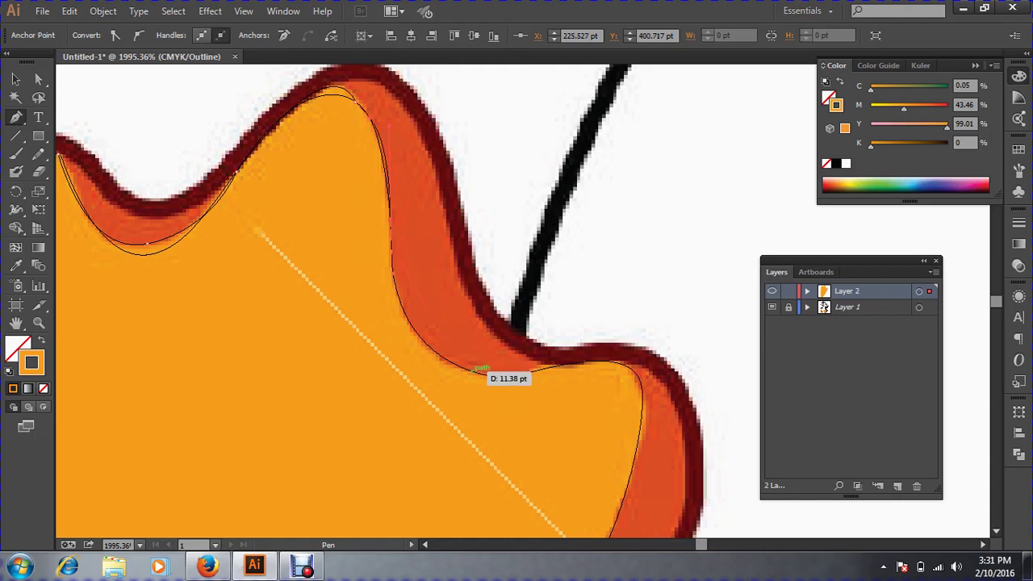
pyautogui.moveTo(469, 370); pyautogui.dragTo(548, 396)
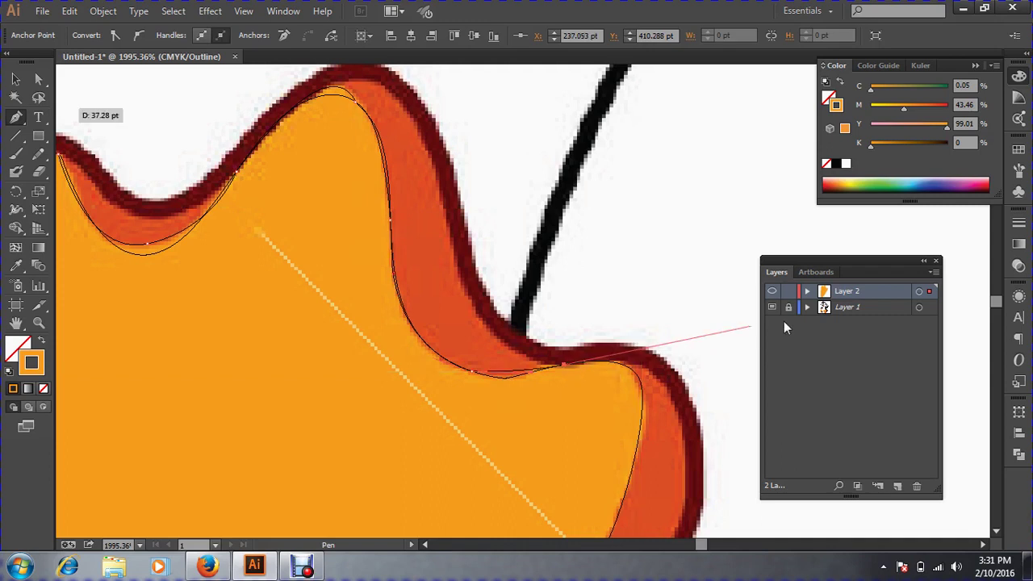
pyautogui.moveTo(565, 368); pyautogui.dragTo(430, 136)
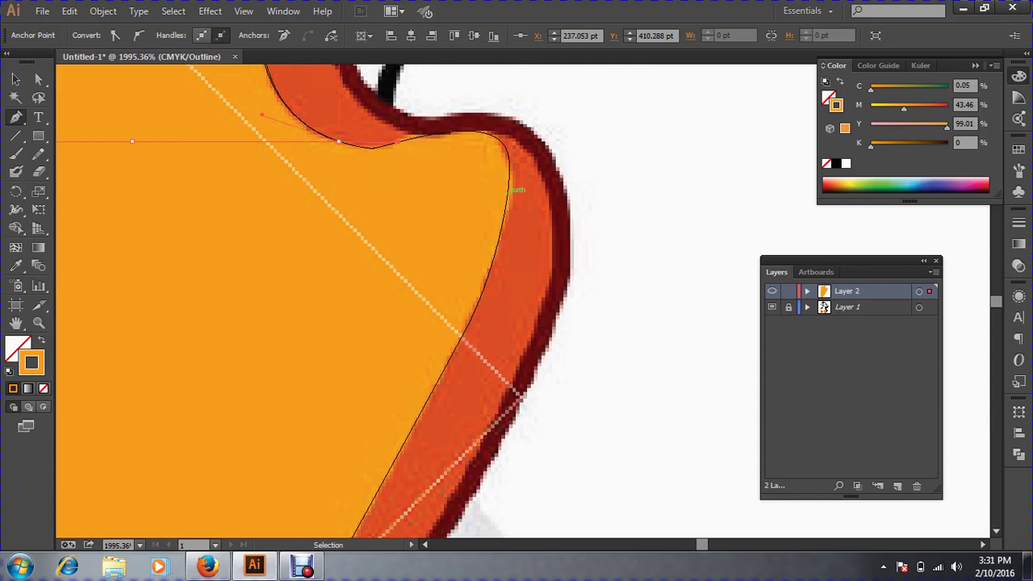
pyautogui.moveTo(401, 141); pyautogui.dragTo(430, 134)
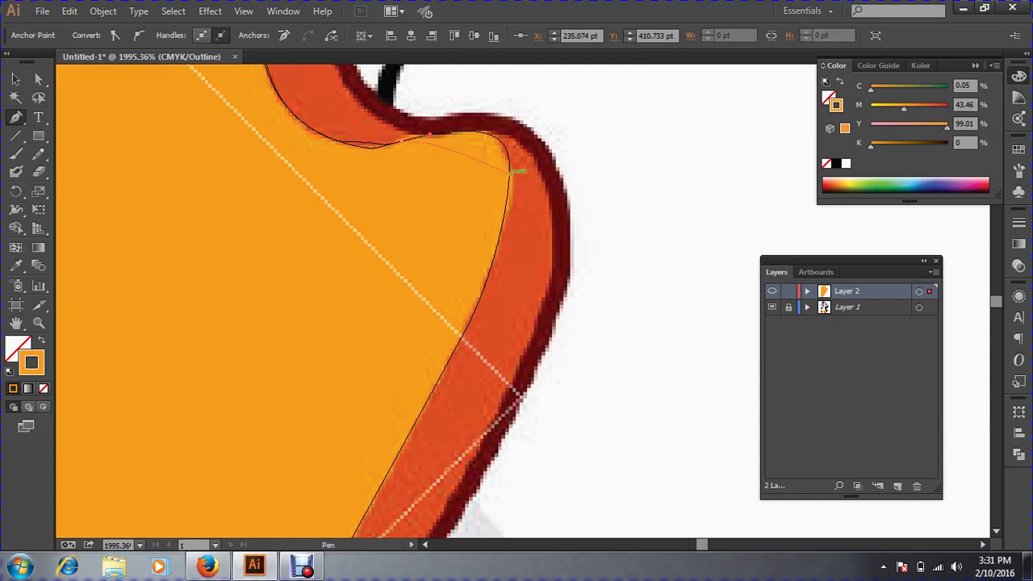
pyautogui.moveTo(509, 176); pyautogui.dragTo(500, 242)
pyautogui.scroll(-4, 500, 241)
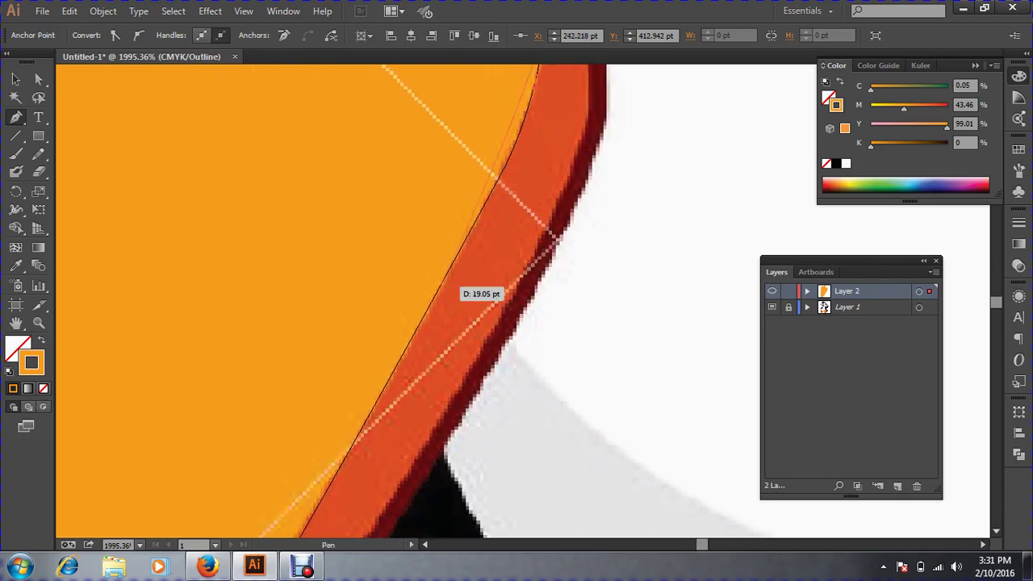
# Extend the shading path down the foot's right edge toward its bottom with curved points.
pyautogui.scroll(-2, 440, 292)
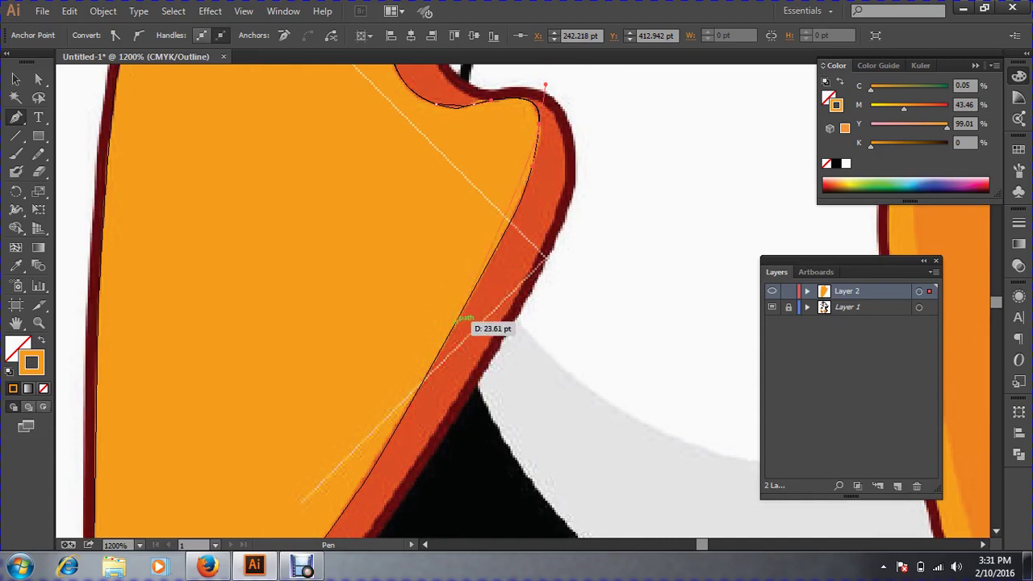
pyautogui.click(456, 320)
pyautogui.click(372, 434)
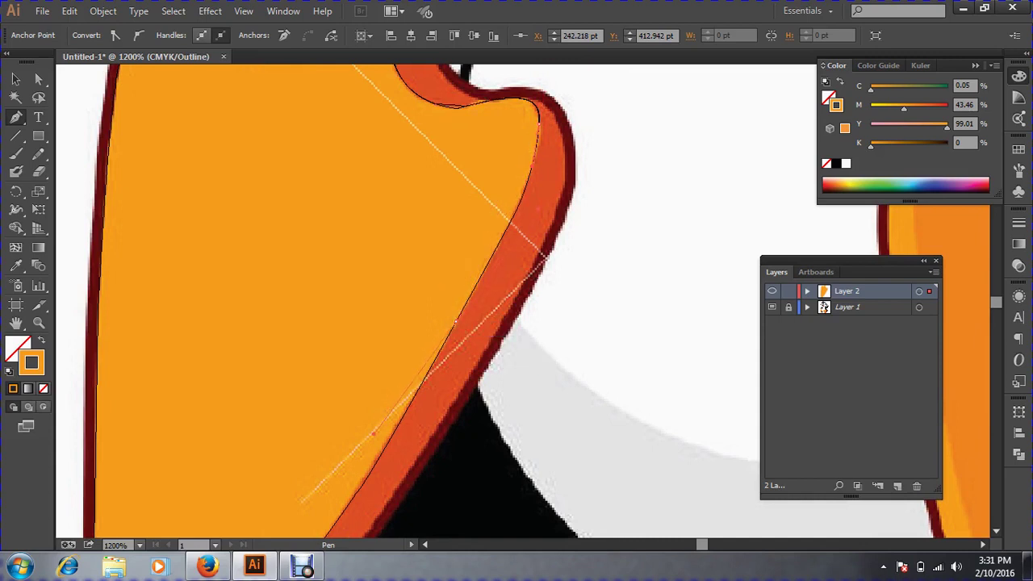
pyautogui.moveTo(373, 434); pyautogui.dragTo(483, 198)
pyautogui.moveTo(314, 413); pyautogui.dragTo(253, 474)
pyautogui.click(313, 413)
pyautogui.click(311, 413)
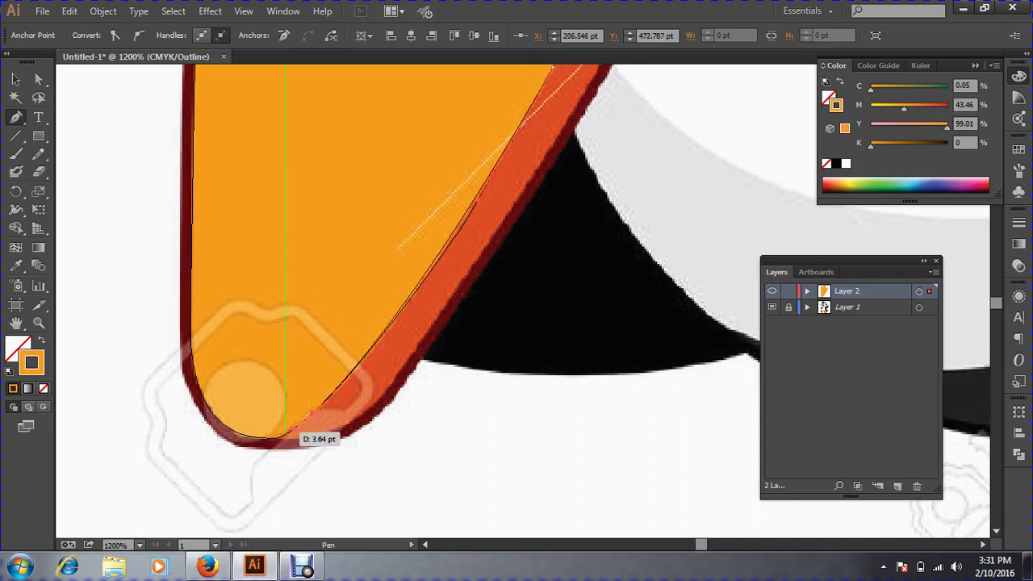
pyautogui.click(272, 439)
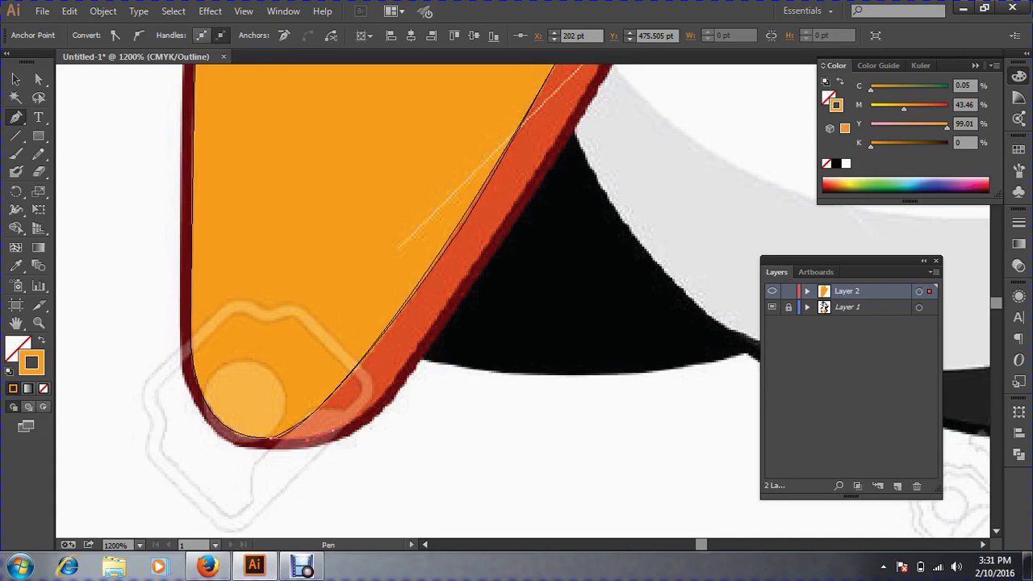
# Pan back up along the foot and add another anchor on its right edge.
pyautogui.moveTo(333, 430); pyautogui.dragTo(358, 421)
pyautogui.press('space')
pyautogui.moveTo(438, 319); pyautogui.dragTo(375, 339)
pyautogui.press('space')
pyautogui.moveTo(452, 238); pyautogui.dragTo(386, 342)
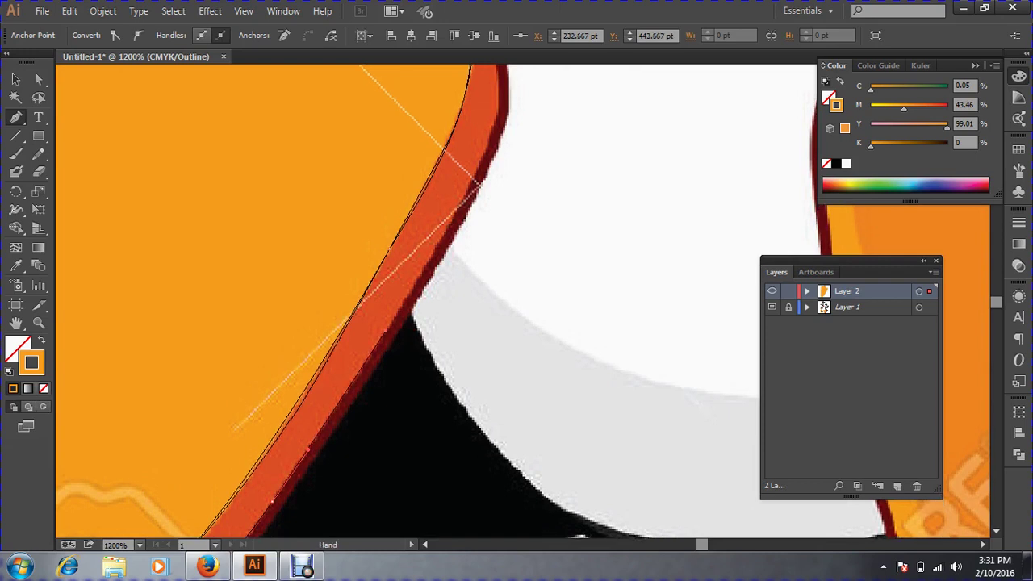
pyautogui.press('space')
pyautogui.moveTo(492, 173); pyautogui.dragTo(411, 310)
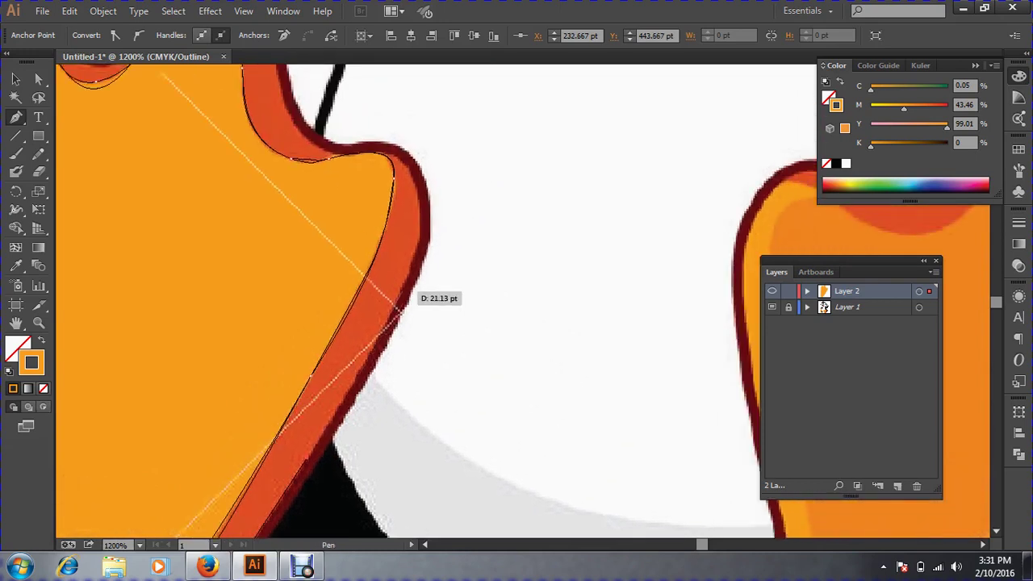
pyautogui.click(401, 296)
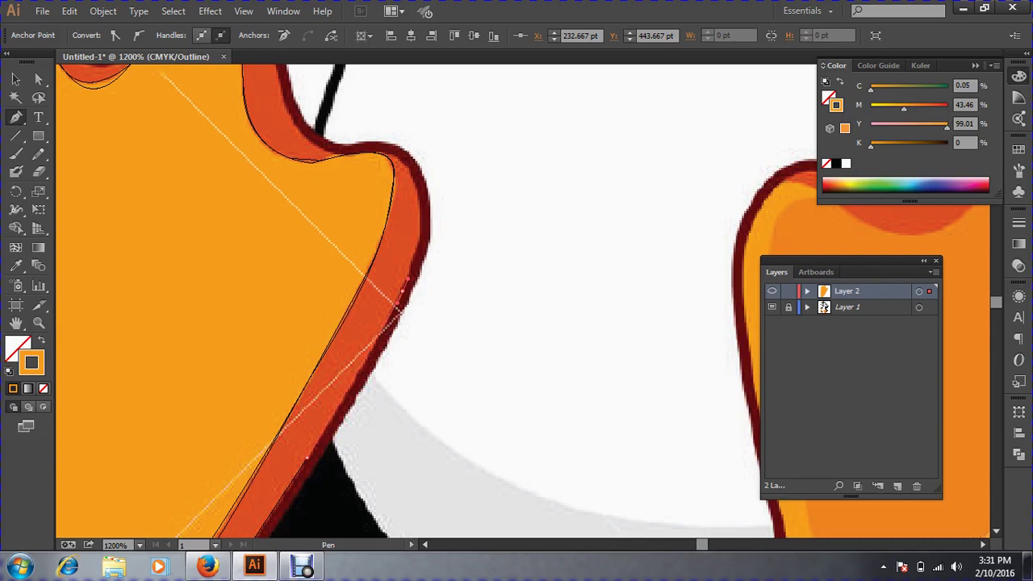
# Shape the path around the foot's top right corner, adjusting and breaking its curve handles.
pyautogui.press('space')
pyautogui.moveTo(406, 282); pyautogui.dragTo(552, 278)
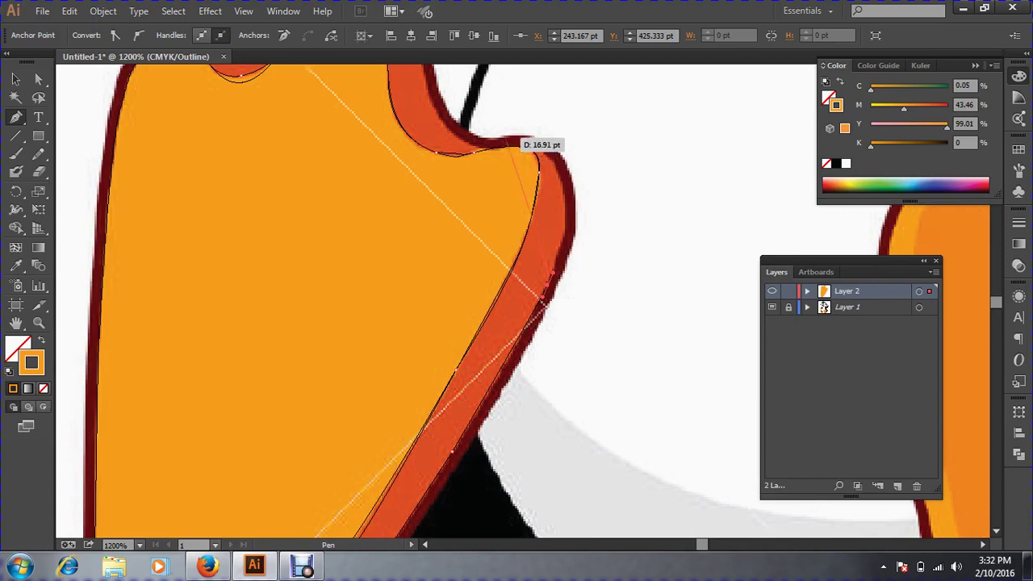
pyautogui.click(540, 151)
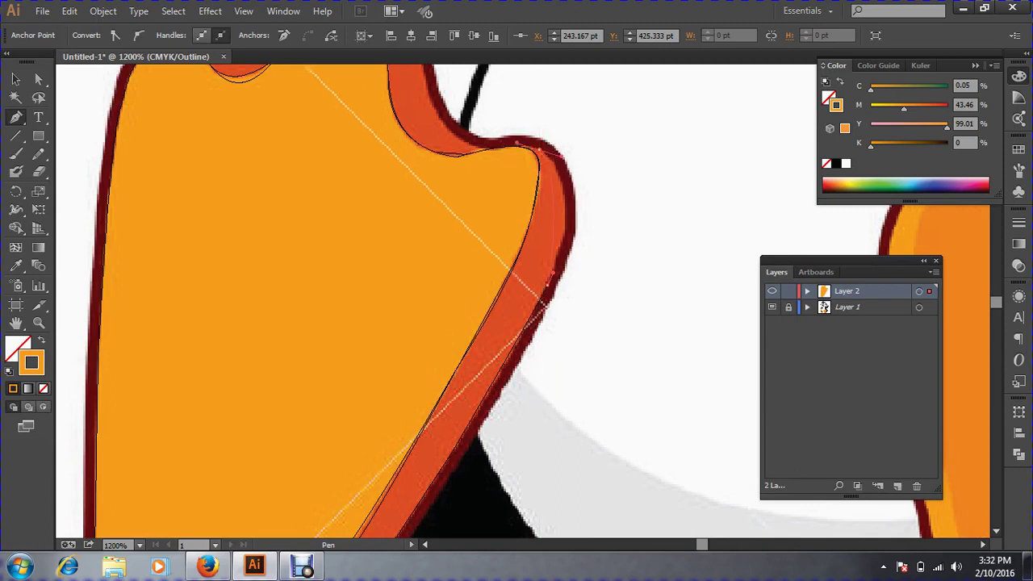
pyautogui.moveTo(562, 156); pyautogui.dragTo(587, 179)
pyautogui.moveTo(491, 119)
pyautogui.mouseDown()
pyautogui.moveTo(534, 147)
pyautogui.moveTo(514, 141)
pyautogui.moveTo(489, 104)
pyautogui.mouseUp()
pyautogui.moveTo(524, 144); pyautogui.dragTo(522, 145)
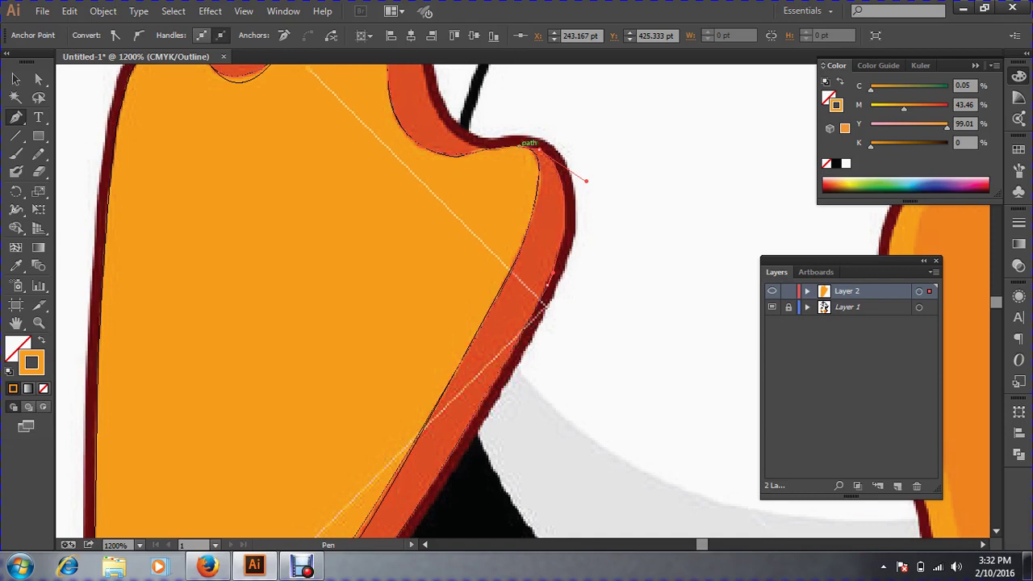
pyautogui.moveTo(519, 146); pyautogui.dragTo(519, 146)
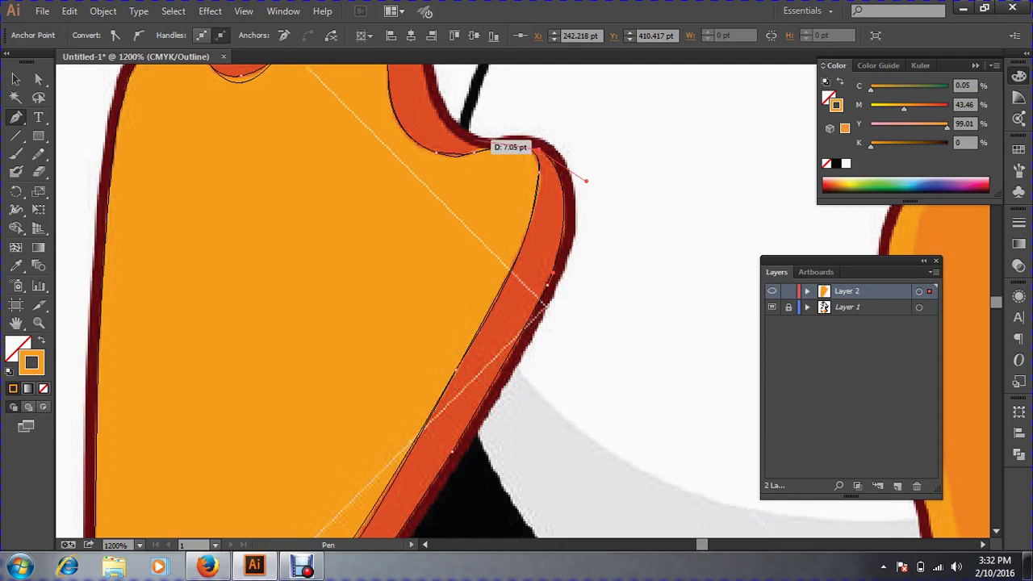
pyautogui.click(478, 146)
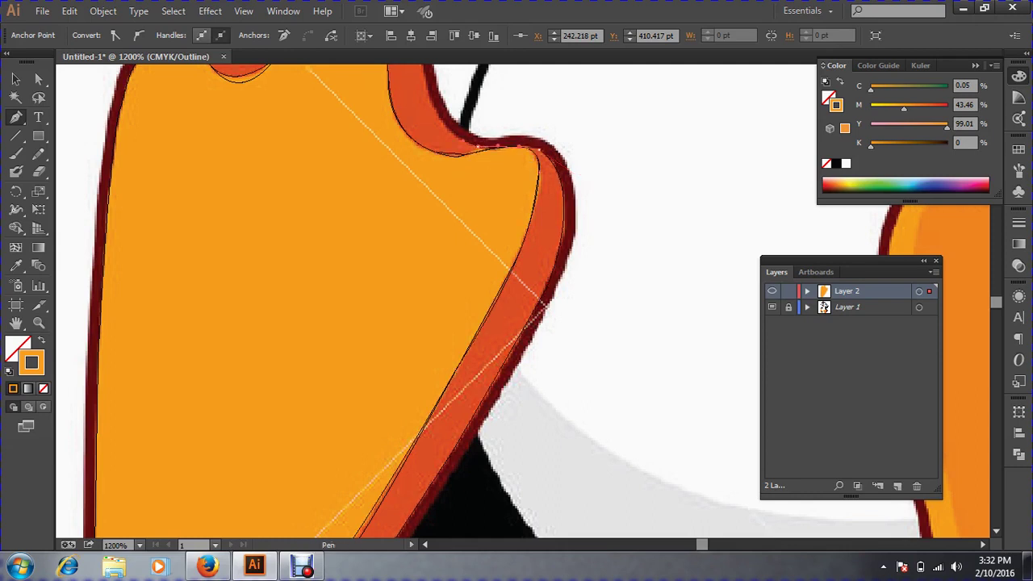
# Add curved anchors back across the toes and close the path at its starting anchor.
pyautogui.press('space')
pyautogui.moveTo(464, 139); pyautogui.dragTo(553, 309)
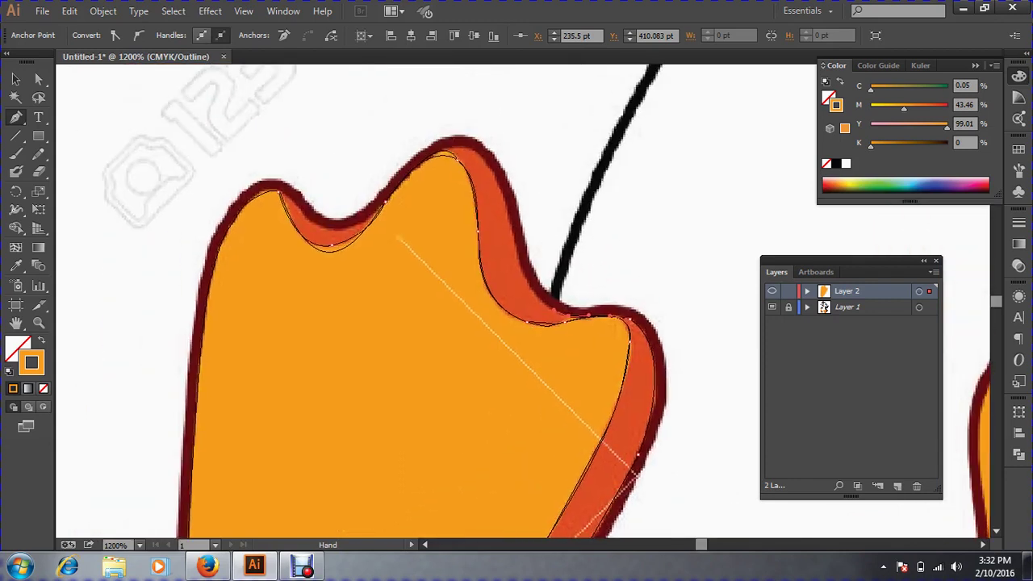
pyautogui.moveTo(507, 220); pyautogui.dragTo(498, 151)
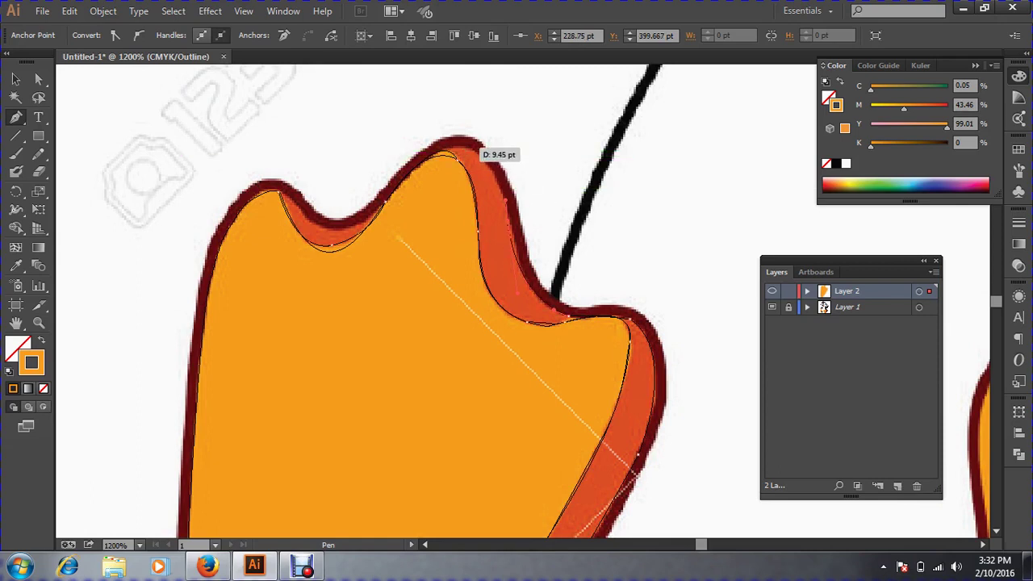
pyautogui.moveTo(465, 147); pyautogui.dragTo(436, 139)
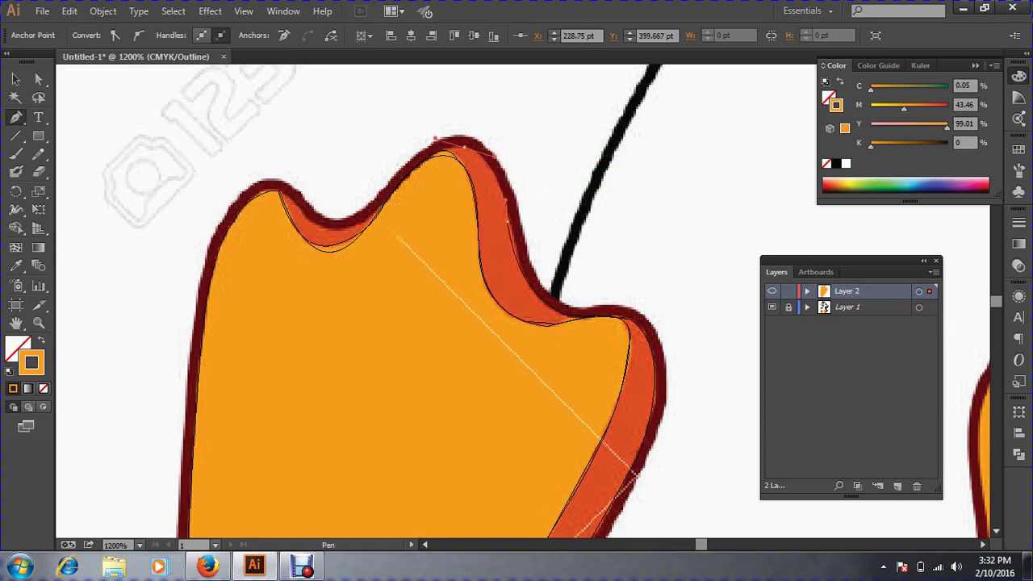
pyautogui.press('space')
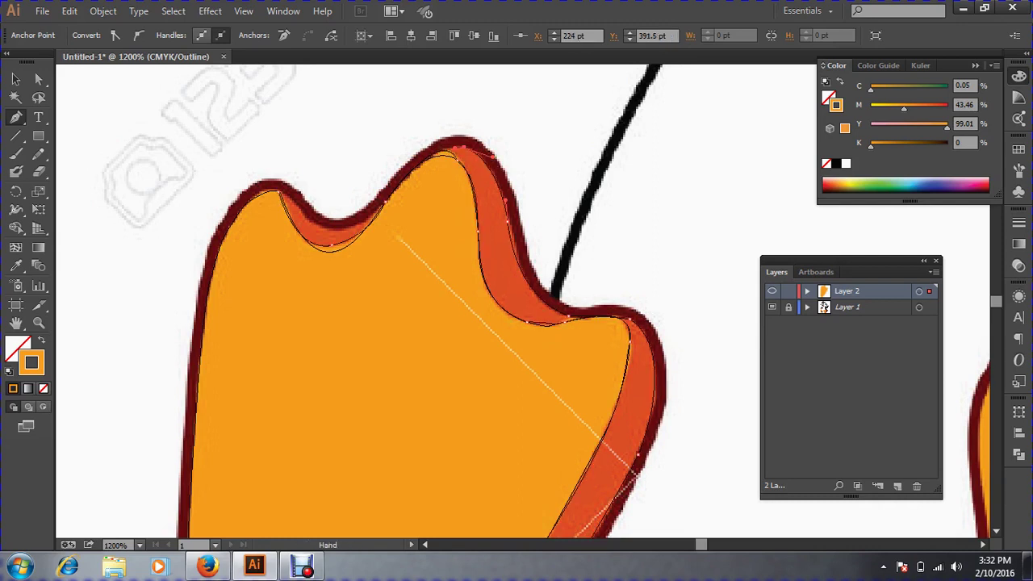
pyautogui.moveTo(454, 234); pyautogui.dragTo(533, 180)
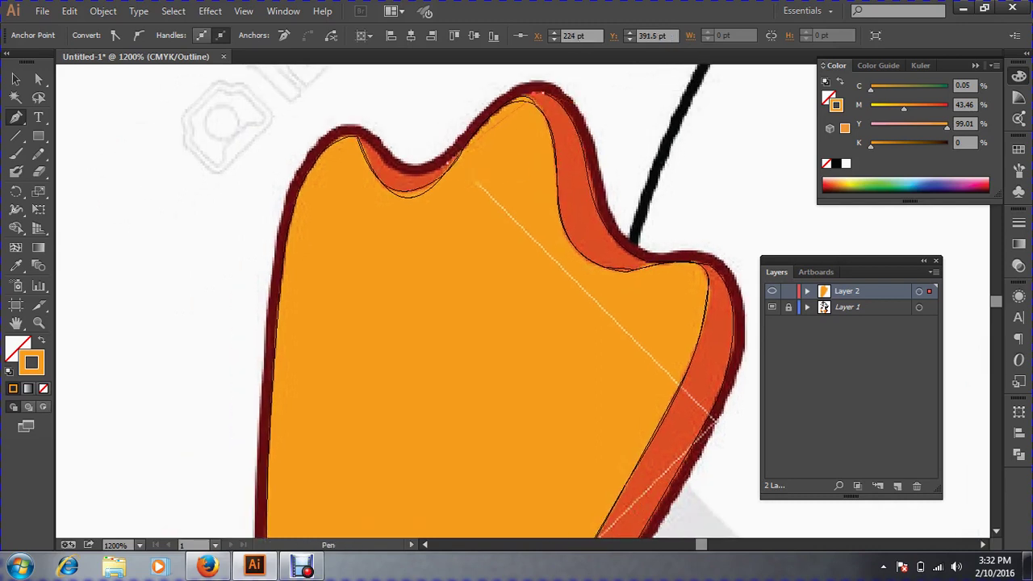
pyautogui.moveTo(447, 161); pyautogui.dragTo(507, 86)
pyautogui.moveTo(389, 239); pyautogui.dragTo(397, 220)
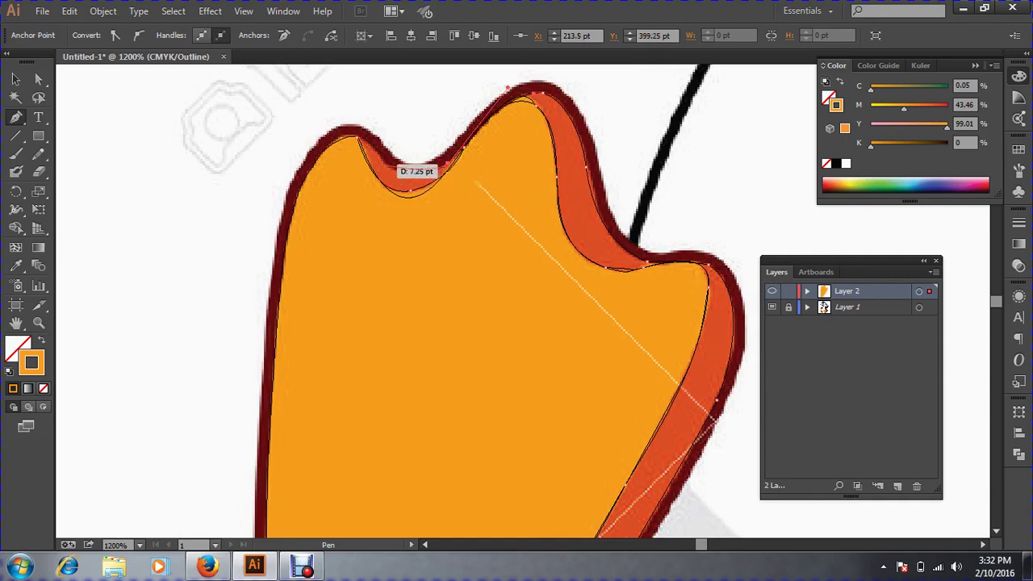
pyautogui.moveTo(382, 164); pyautogui.dragTo(354, 145)
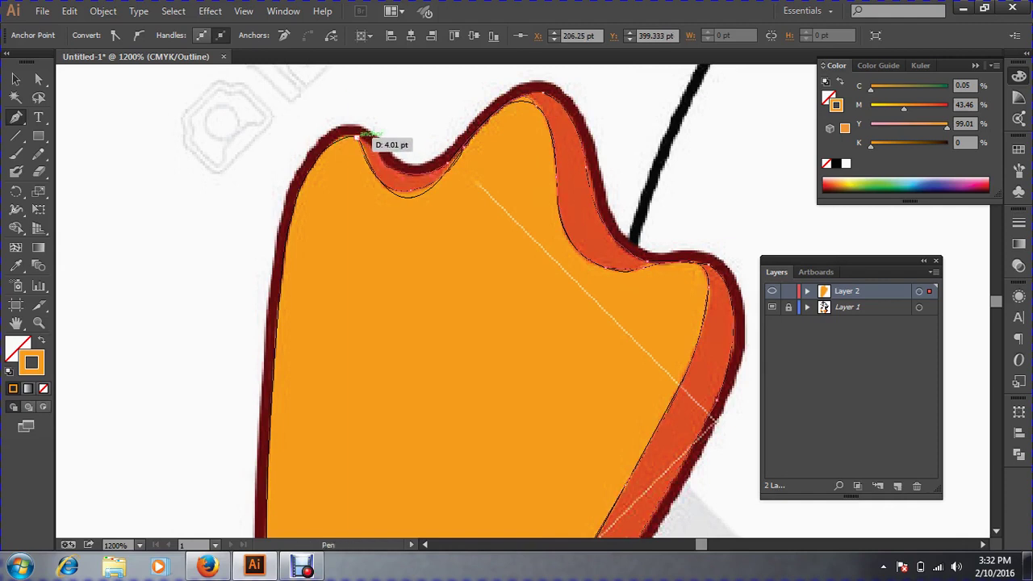
pyautogui.click(357, 138)
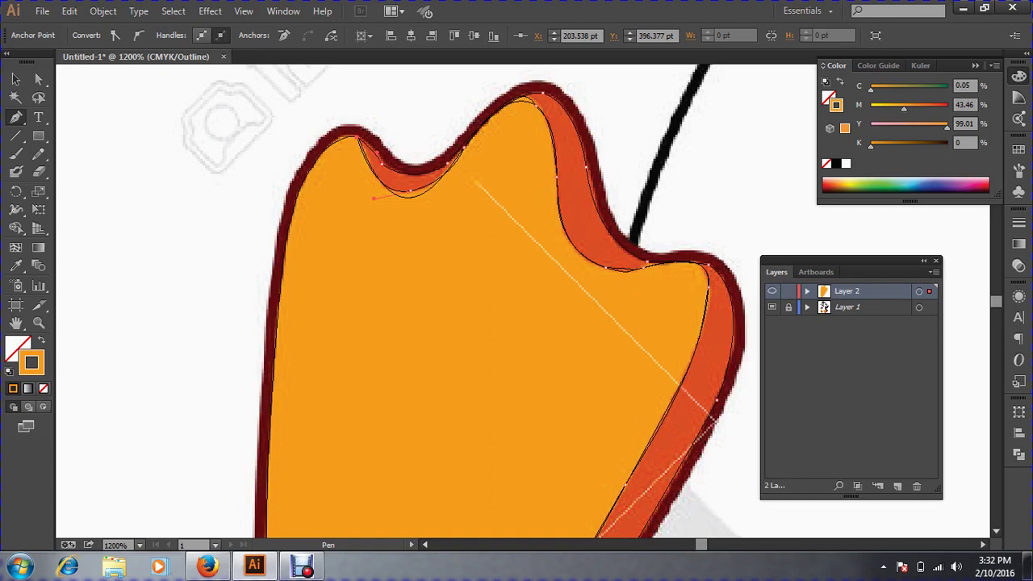
# Eyedrop the template's darker orange-red onto the shading shape and return to full-colour Preview.
pyautogui.click(16, 78)
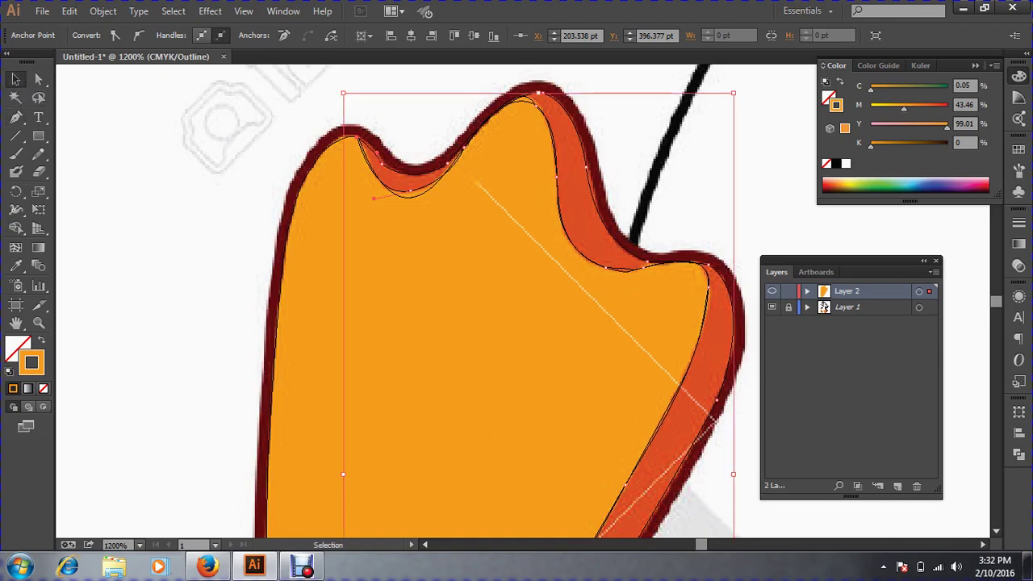
pyautogui.click(15, 265)
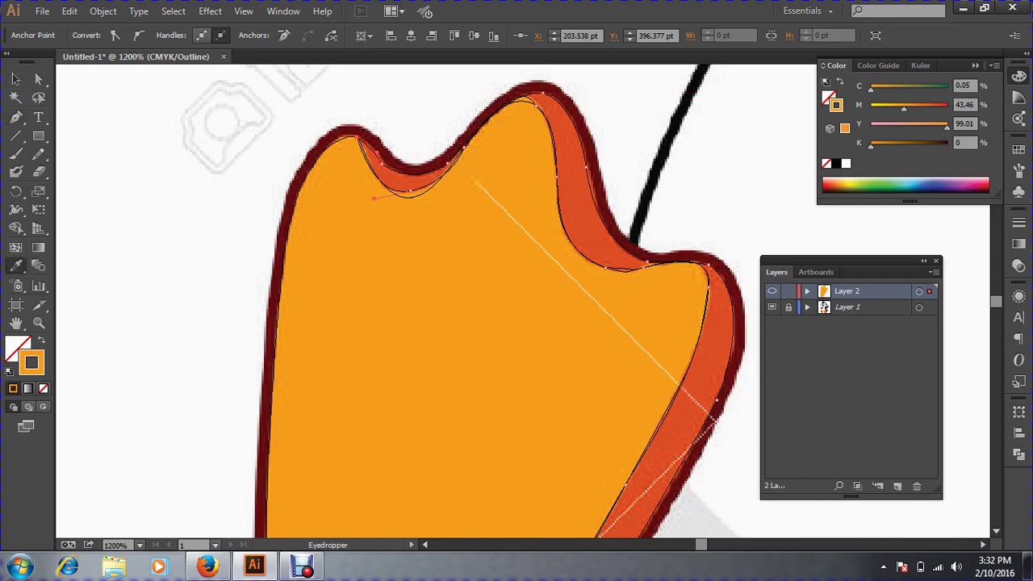
pyautogui.click(718, 322)
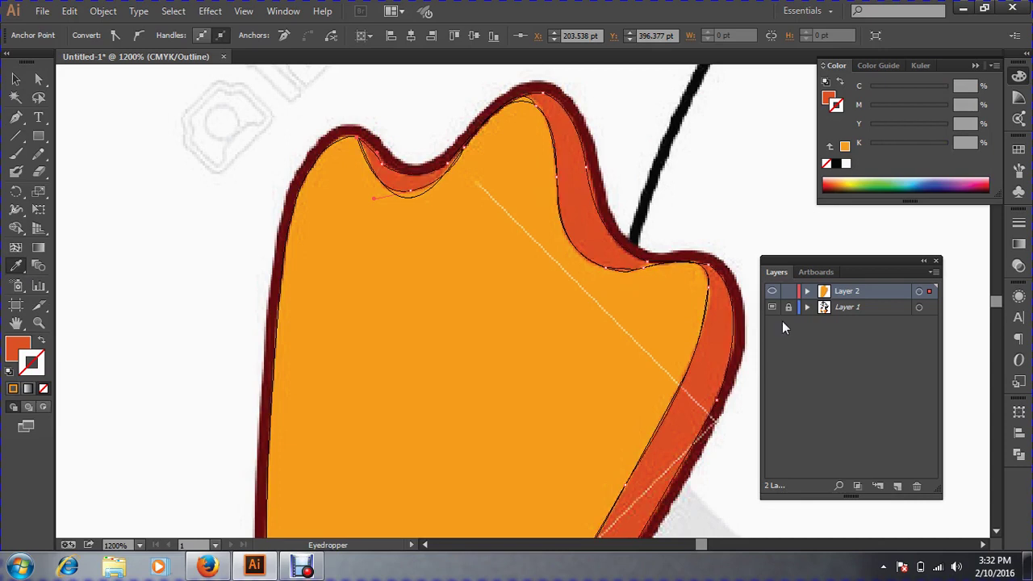
pyautogui.hotkey('ctrl', 'y')
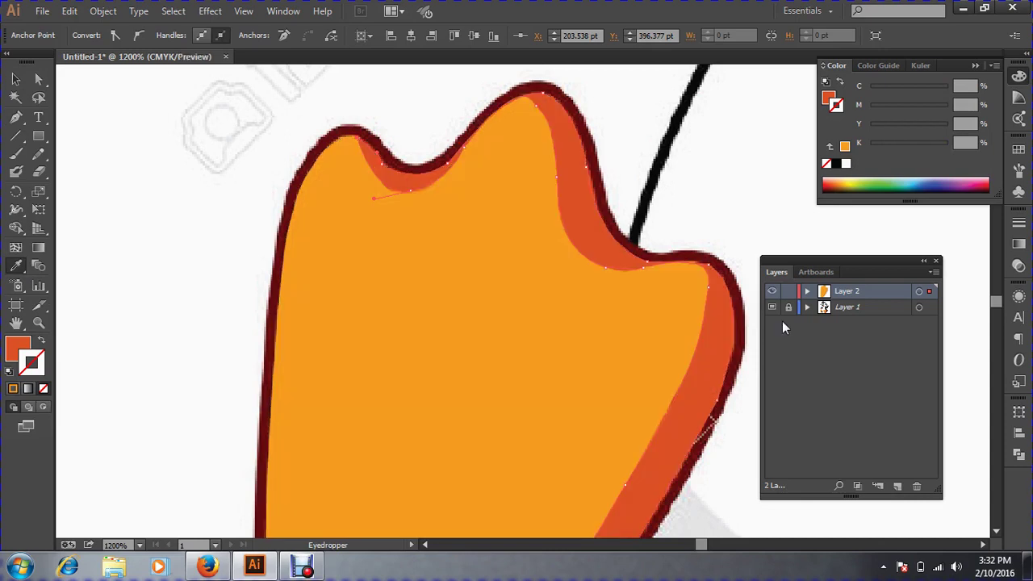
pyautogui.hotkey('ctrl', '-')
pyautogui.hotkey('ctrl', '-')
pyautogui.hotkey('ctrl', '-')
pyautogui.hotkey('ctrl', '-')
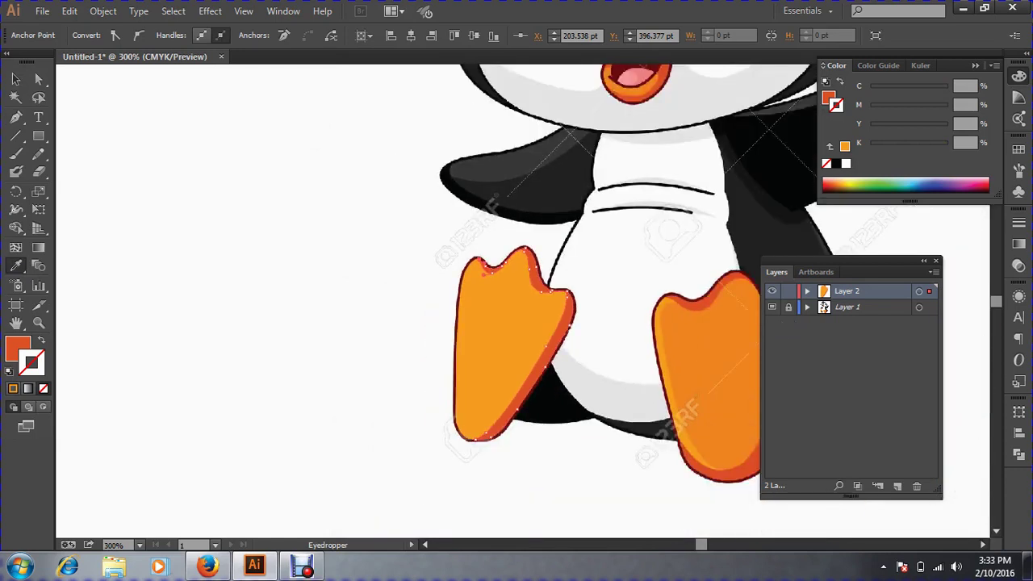
# Undo an accidental move of the shading shape, deselect everything, and zoom back into the left foot.
pyautogui.click(15, 79)
pyautogui.click(355, 299)
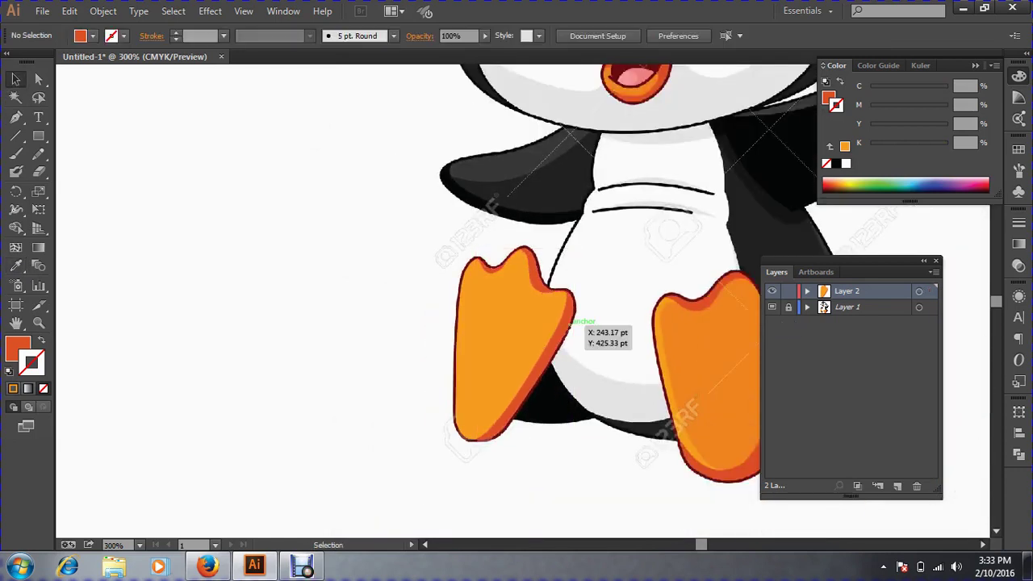
pyautogui.moveTo(569, 323); pyautogui.dragTo(349, 324)
pyautogui.hotkey('ctrl', 'shift', 'a')
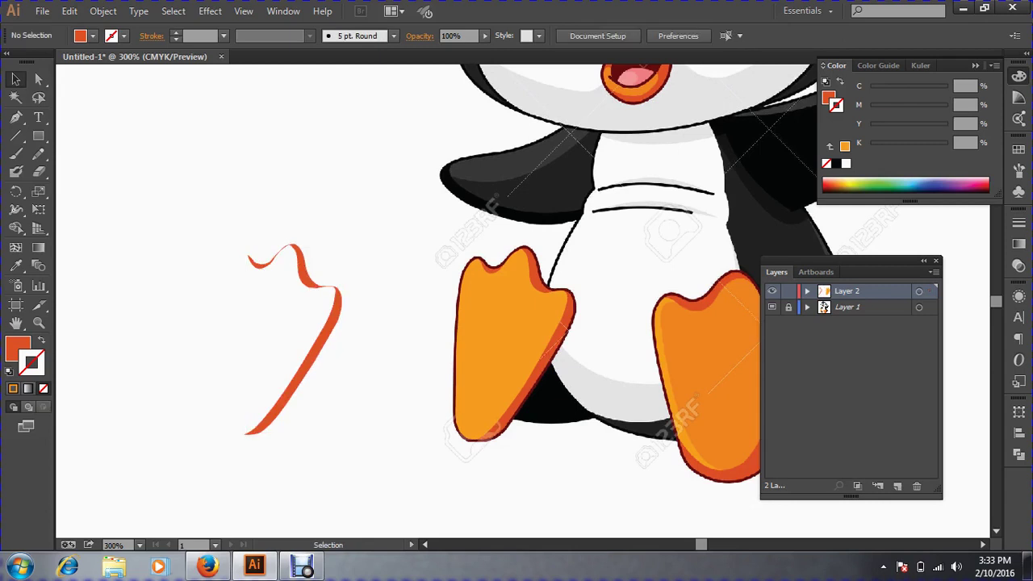
pyautogui.press('a')
pyautogui.hotkey('ctrl', 'z')
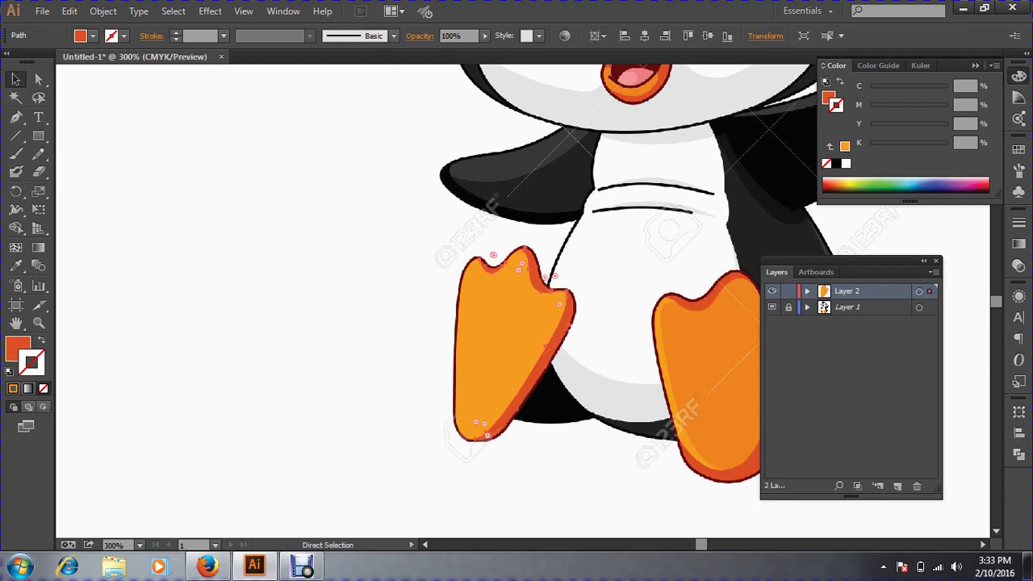
pyautogui.hotkey('ctrl', 'shift', 'a')
pyautogui.hotkey('ctrl', 'space')
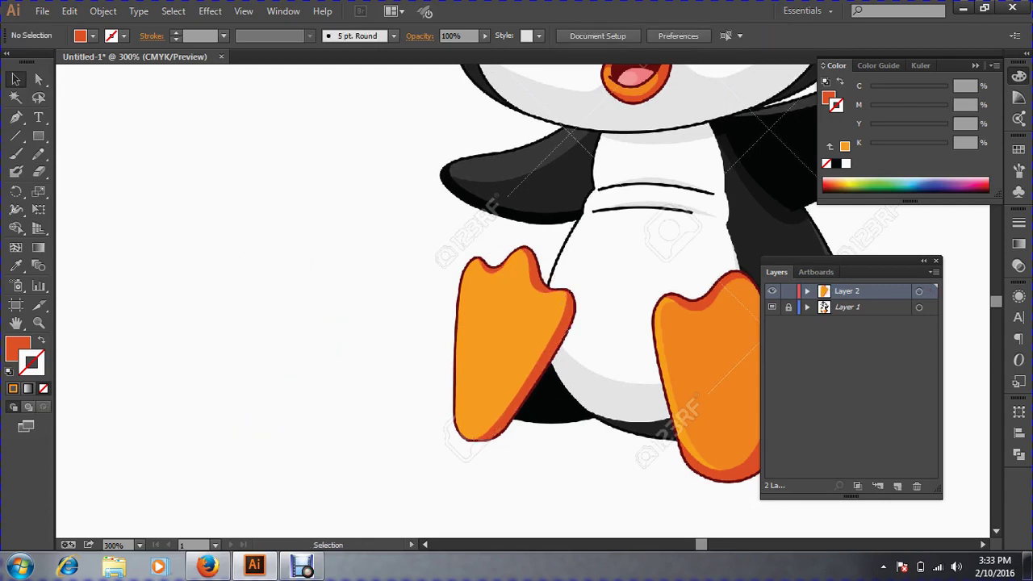
pyautogui.click(557, 432)
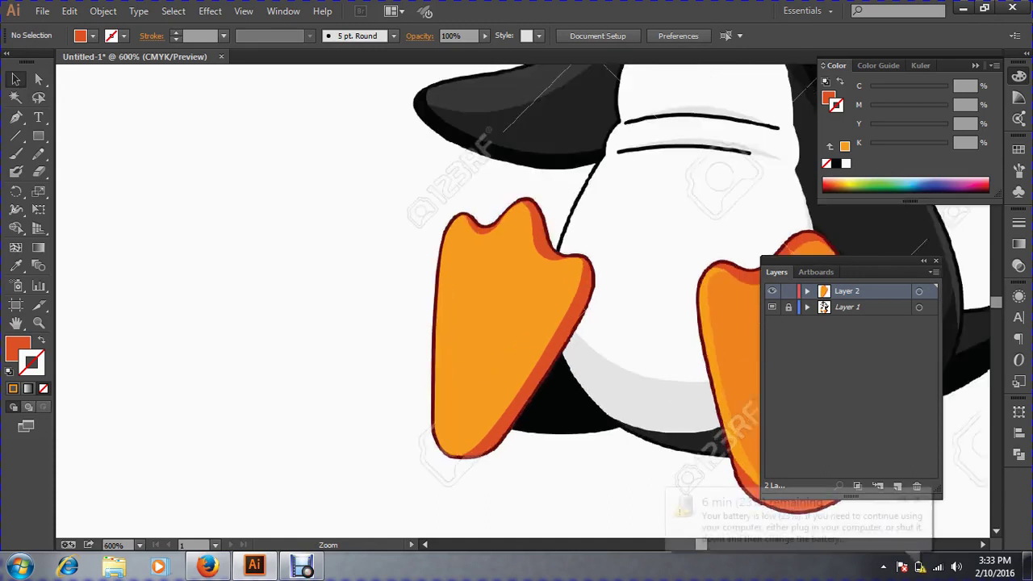
pyautogui.click(557, 432)
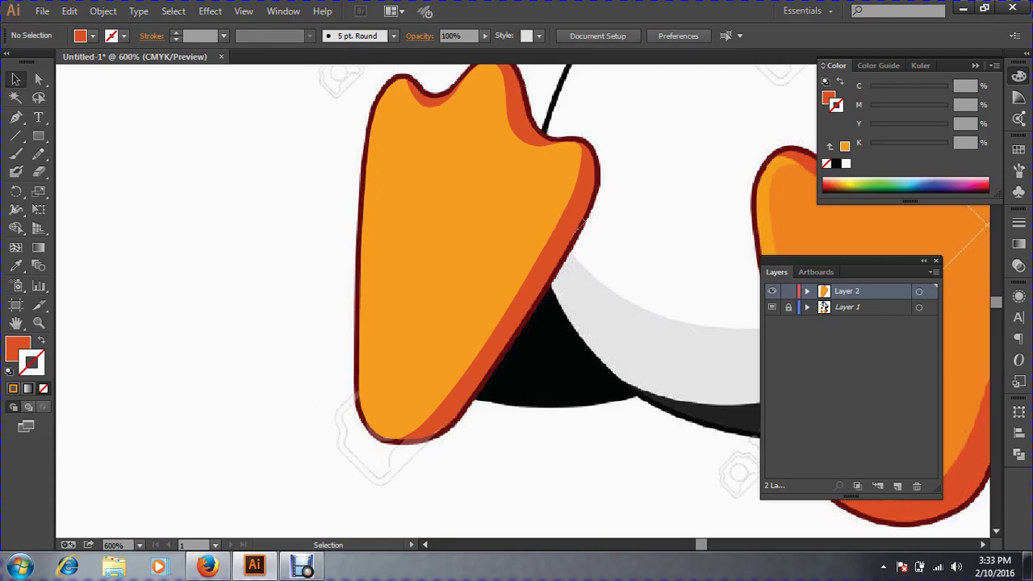
pyautogui.hotkey('ctrl', '-')
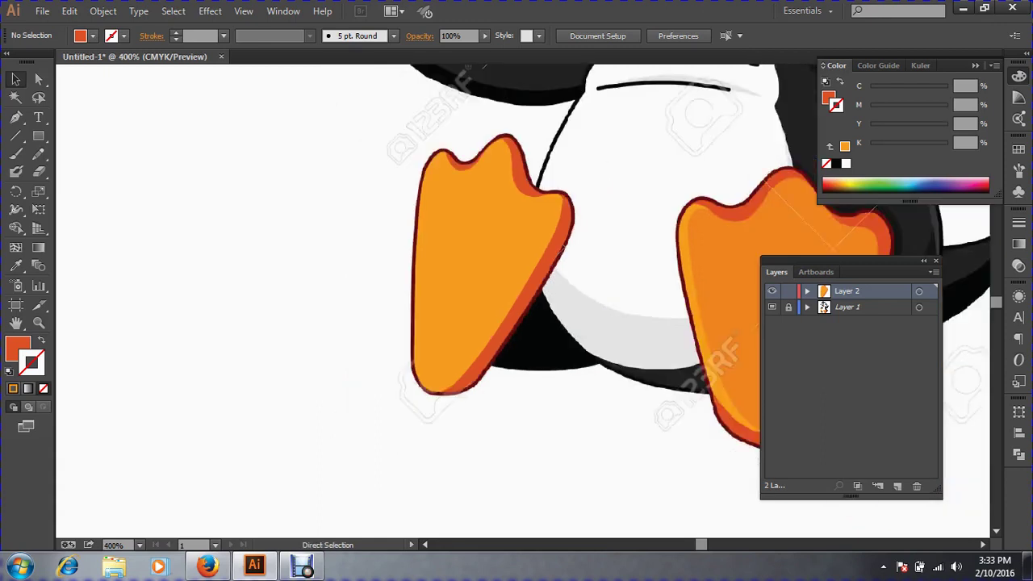
pyautogui.scroll(2, 409, 233)
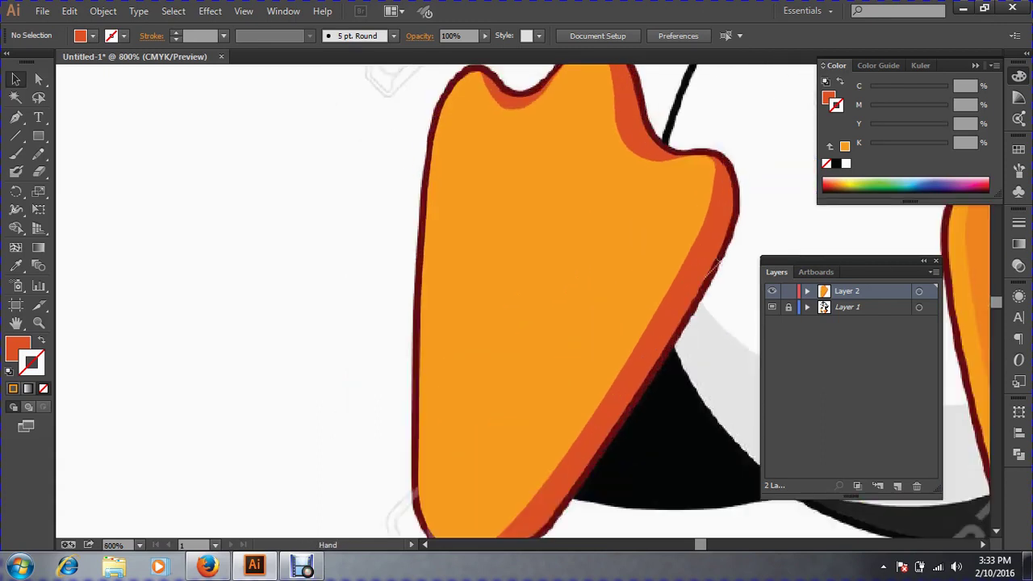
pyautogui.moveTo(716, 260); pyautogui.dragTo(626, 276)
pyautogui.hotkey('ctrl', '-')
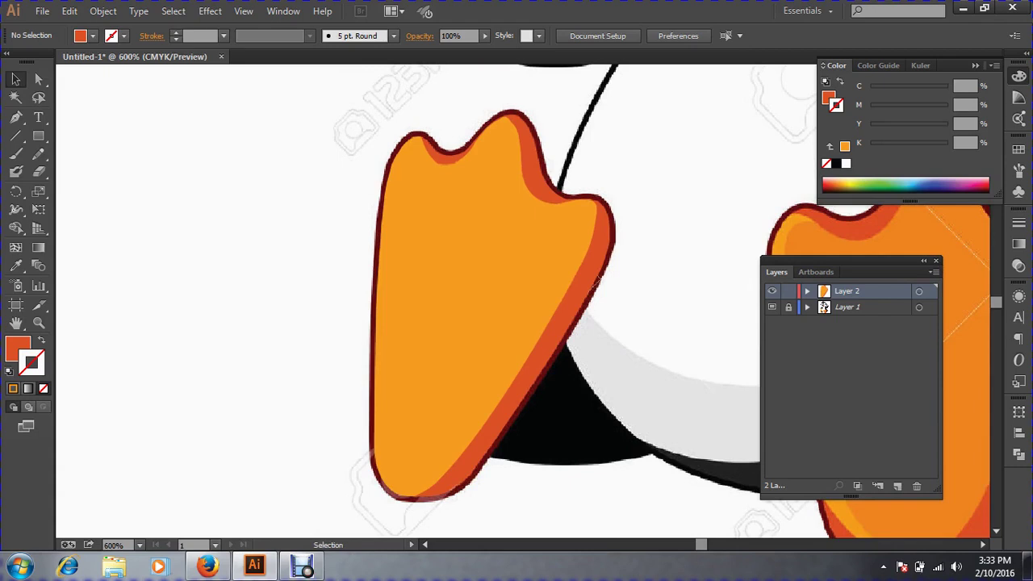
pyautogui.click(16, 117)
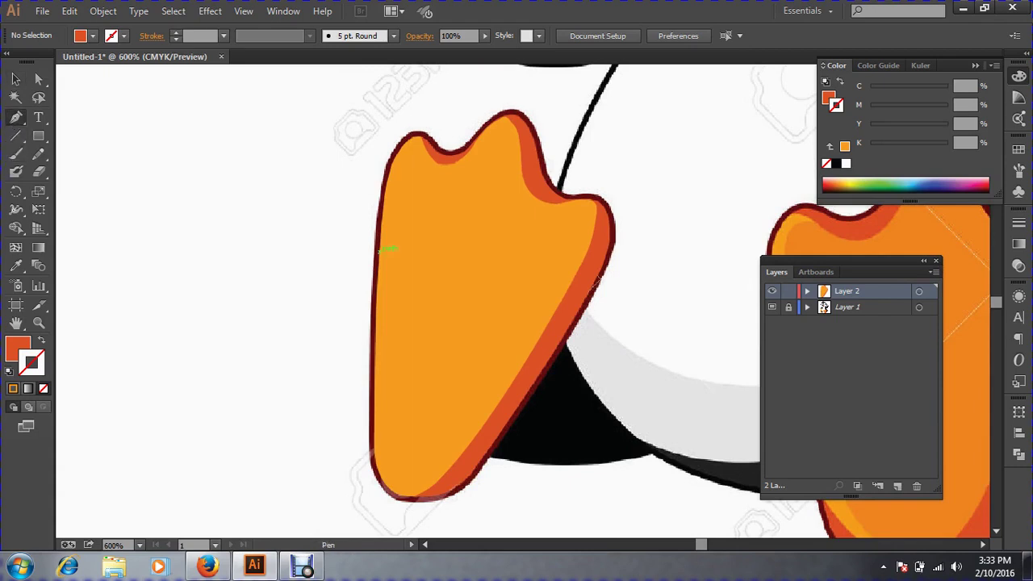
# Trace a new path up the foot's left edge and through the first toe dips, then switch to Outline view.
pyautogui.click(379, 252)
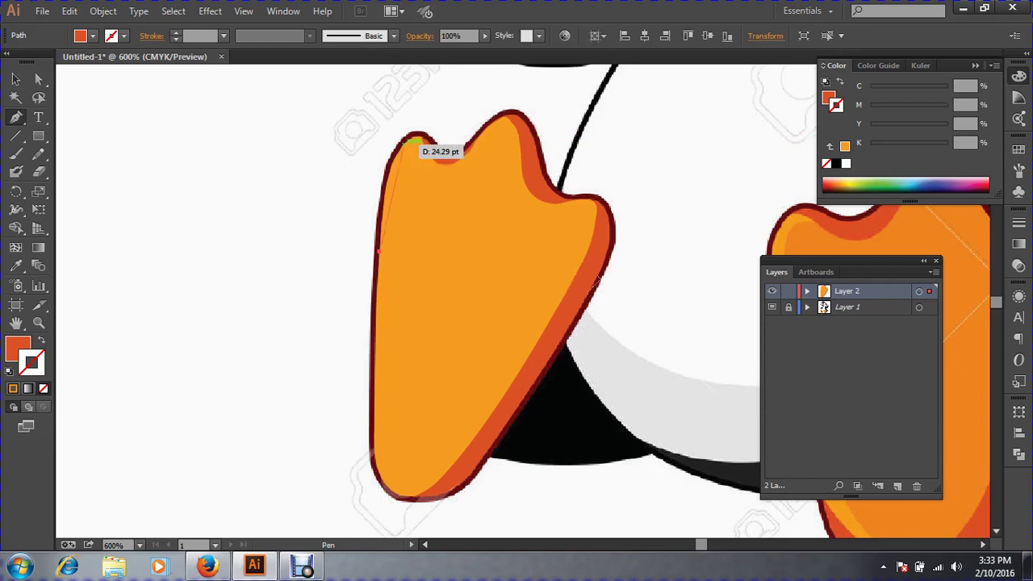
pyautogui.hotkey('ctrl', 'space')
pyautogui.moveTo(295, 110)
pyautogui.mouseDown()
pyautogui.moveTo(419, 203)
pyautogui.moveTo(748, 384)
pyautogui.mouseUp()
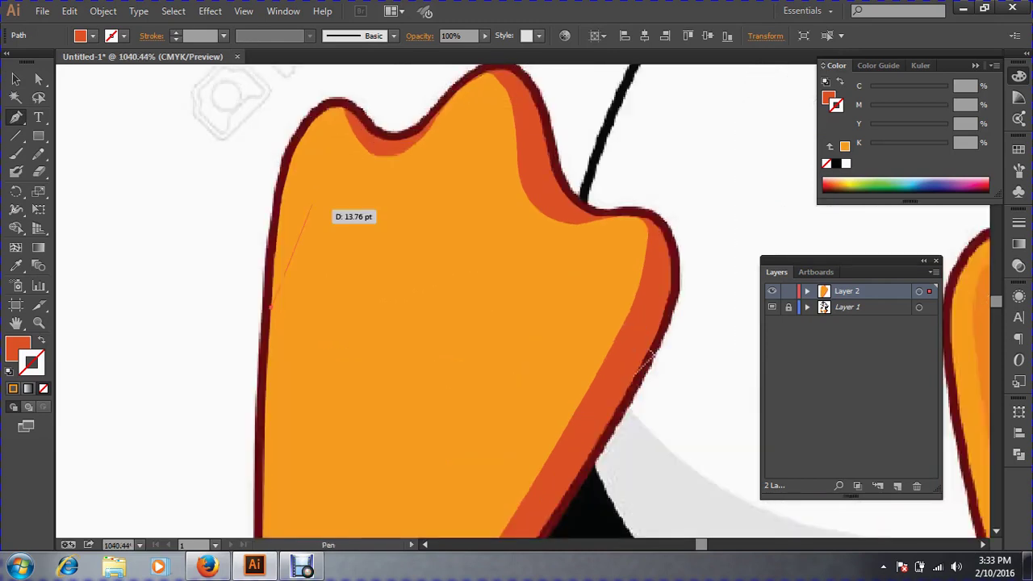
pyautogui.moveTo(271, 181); pyautogui.dragTo(314, 112)
pyautogui.moveTo(373, 127); pyautogui.dragTo(411, 178)
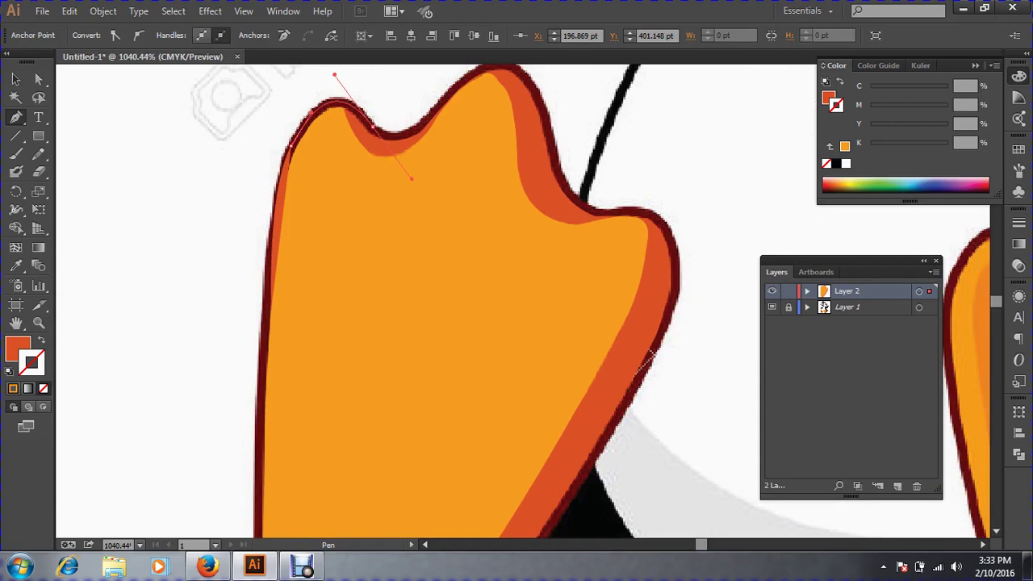
pyautogui.click(396, 135)
pyautogui.moveTo(437, 113); pyautogui.dragTo(452, 90)
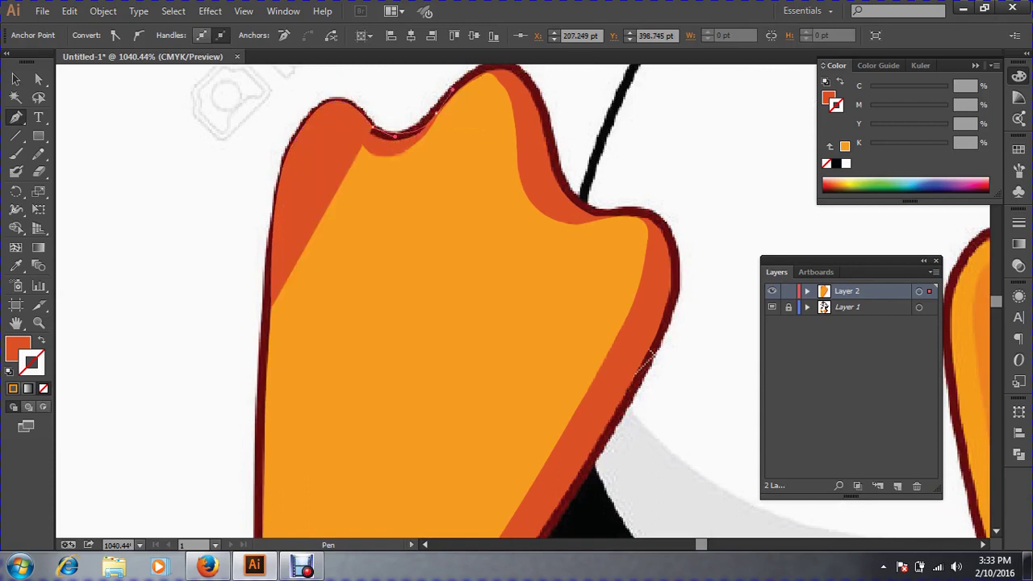
pyautogui.click(436, 113)
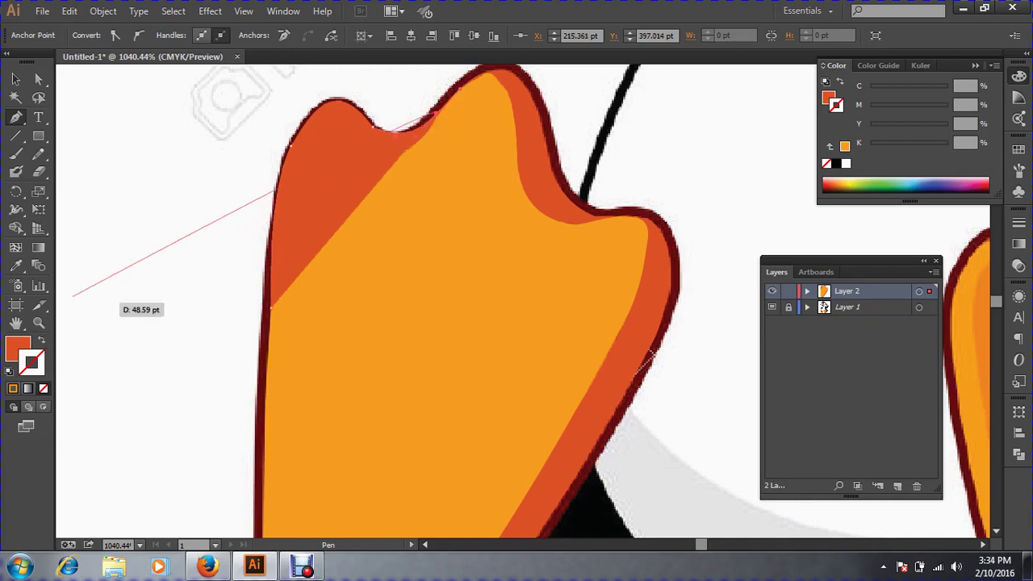
pyautogui.click(41, 340)
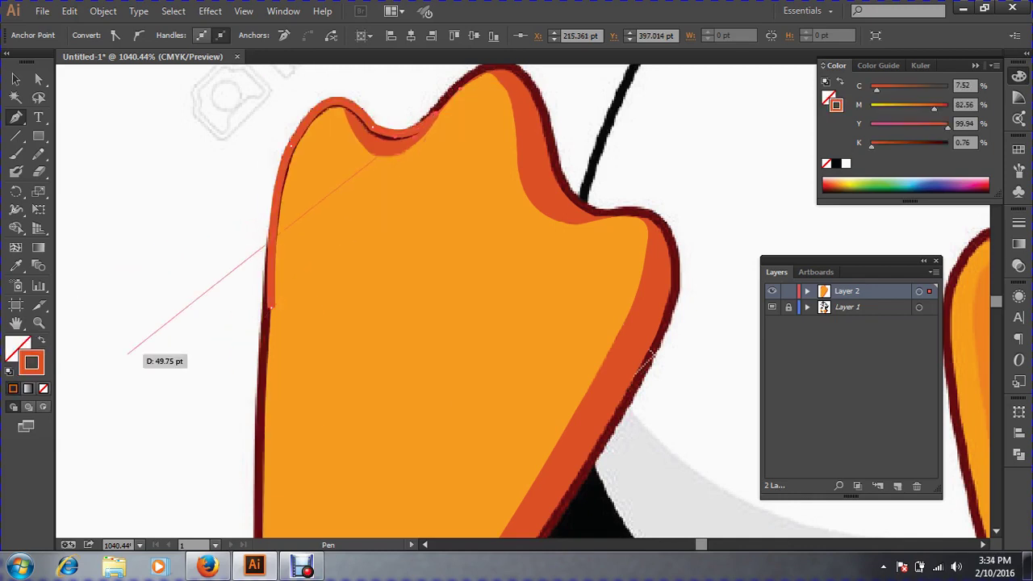
pyautogui.hotkey('ctrl', 'y')
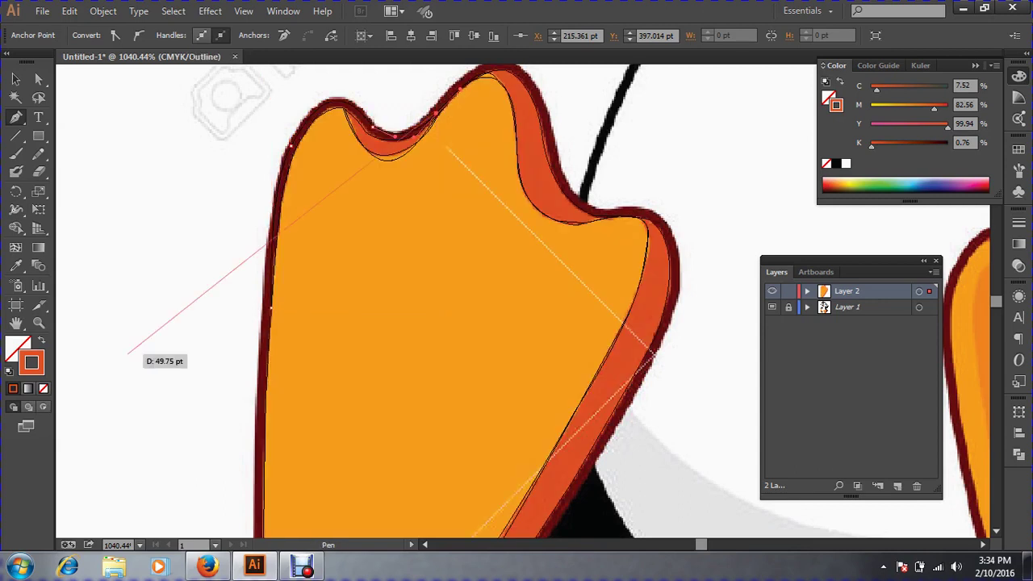
# Zoom in on the toe tops and place smooth anchors along the foot's upper border.
pyautogui.hotkey('ctrl', 'space')
pyautogui.keyDown('ctrl'); pyautogui.click(470, 144); pyautogui.keyUp('ctrl')
pyautogui.keyDown('ctrl'); pyautogui.click(538, 290); pyautogui.keyUp('ctrl')
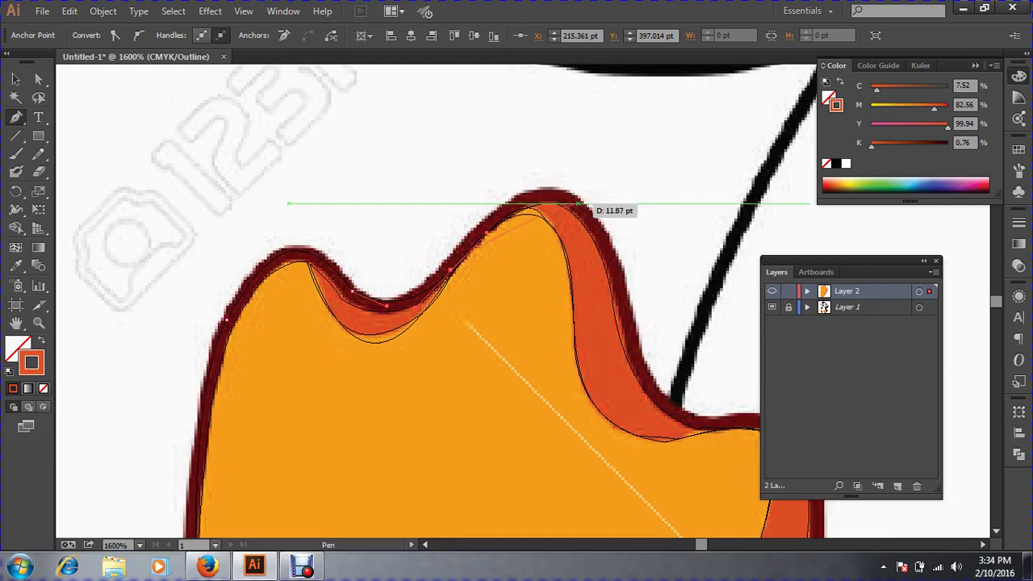
pyautogui.moveTo(574, 203); pyautogui.dragTo(368, 69)
pyautogui.press('space')
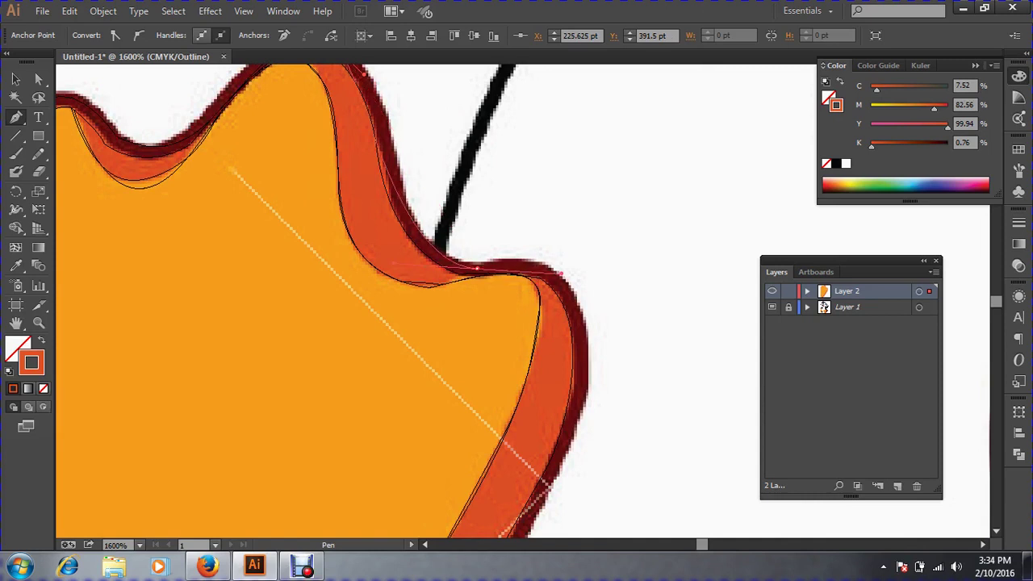
pyautogui.press('space')
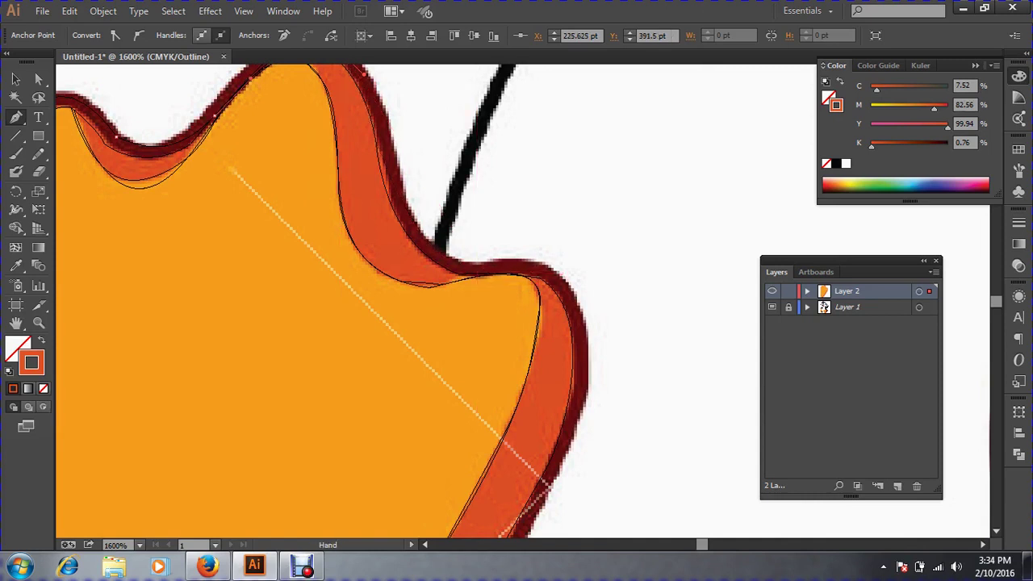
pyautogui.moveTo(402, 115); pyautogui.dragTo(420, 242)
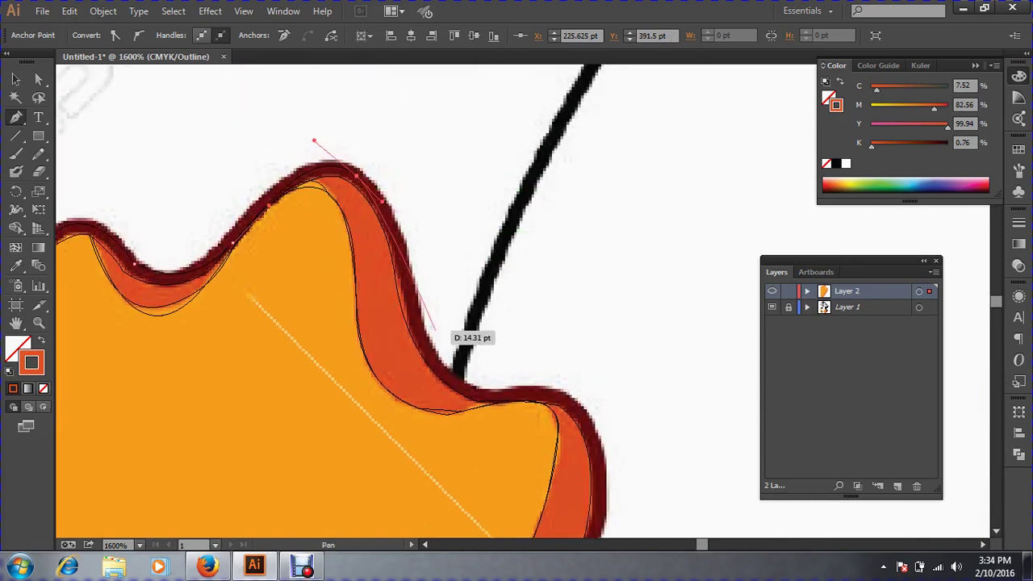
pyautogui.moveTo(412, 299); pyautogui.dragTo(420, 340)
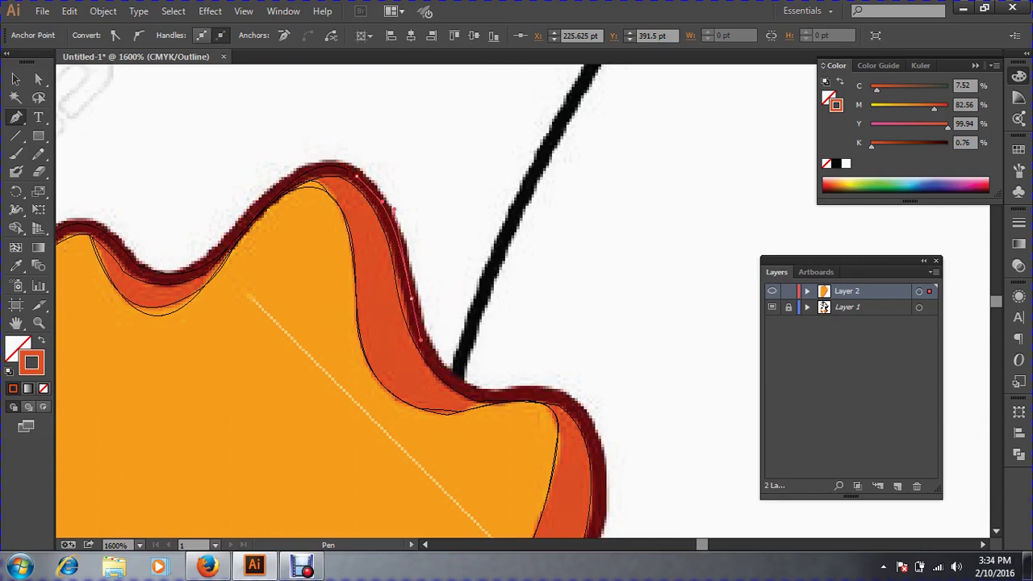
pyautogui.moveTo(436, 377); pyautogui.dragTo(326, 231)
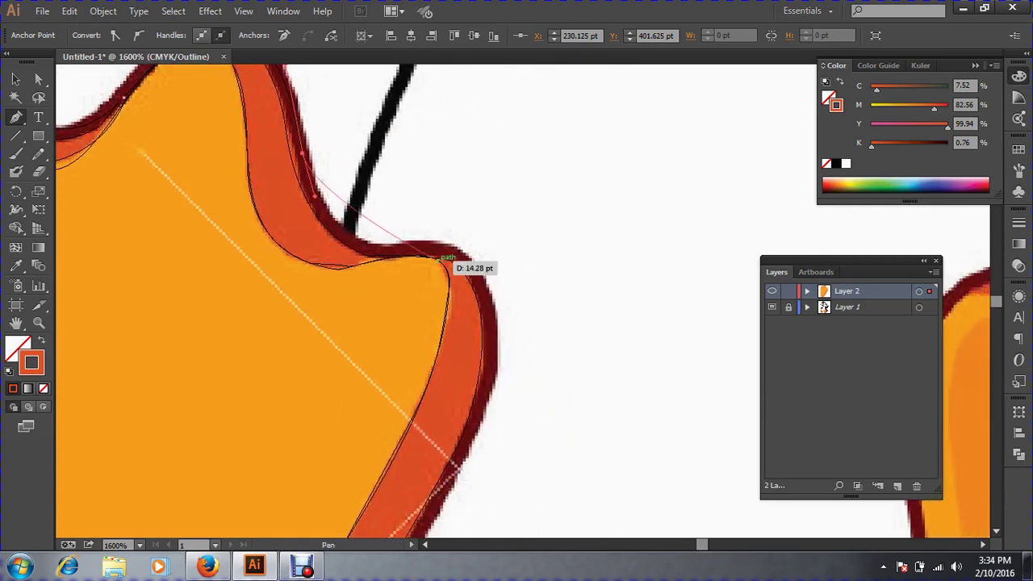
pyautogui.moveTo(444, 255); pyautogui.dragTo(514, 91)
# Continue the border path down the foot's right edge and around its bottom curve, refining handles.
pyautogui.press('space')
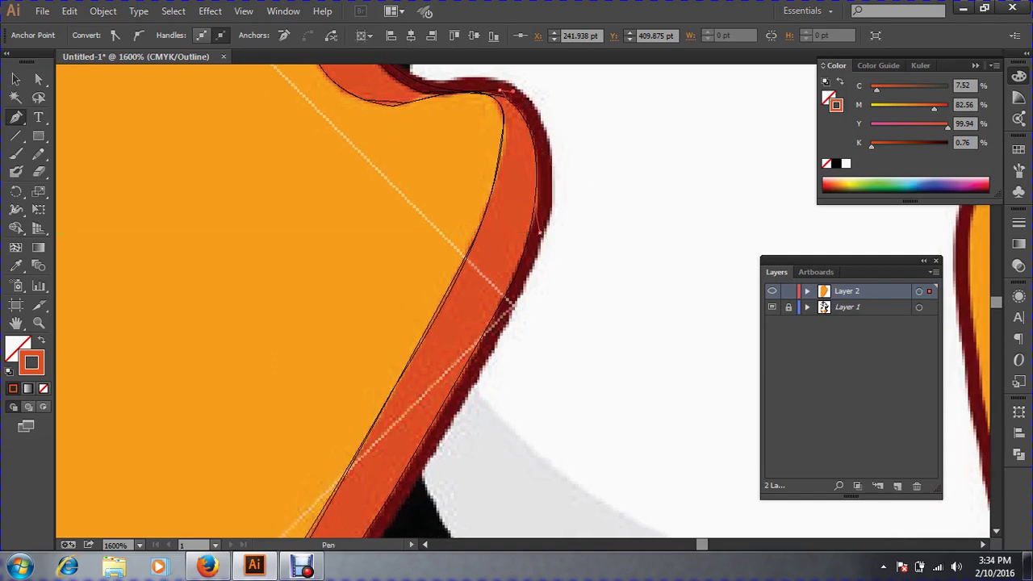
pyautogui.moveTo(540, 234); pyautogui.dragTo(524, 271)
pyautogui.press('space')
pyautogui.moveTo(501, 363); pyautogui.dragTo(528, 189)
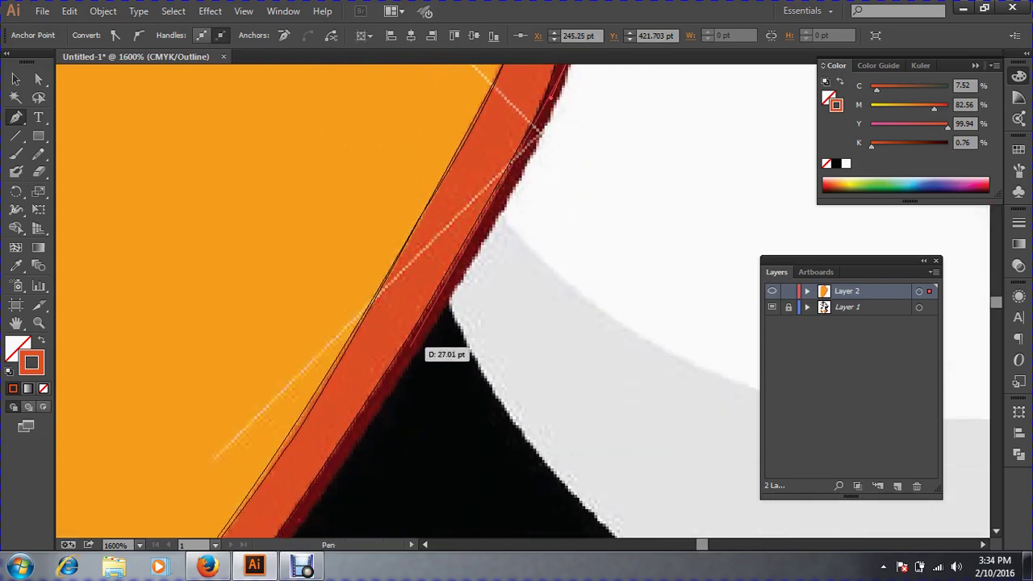
pyautogui.moveTo(410, 350); pyautogui.dragTo(498, 117)
pyautogui.press('space')
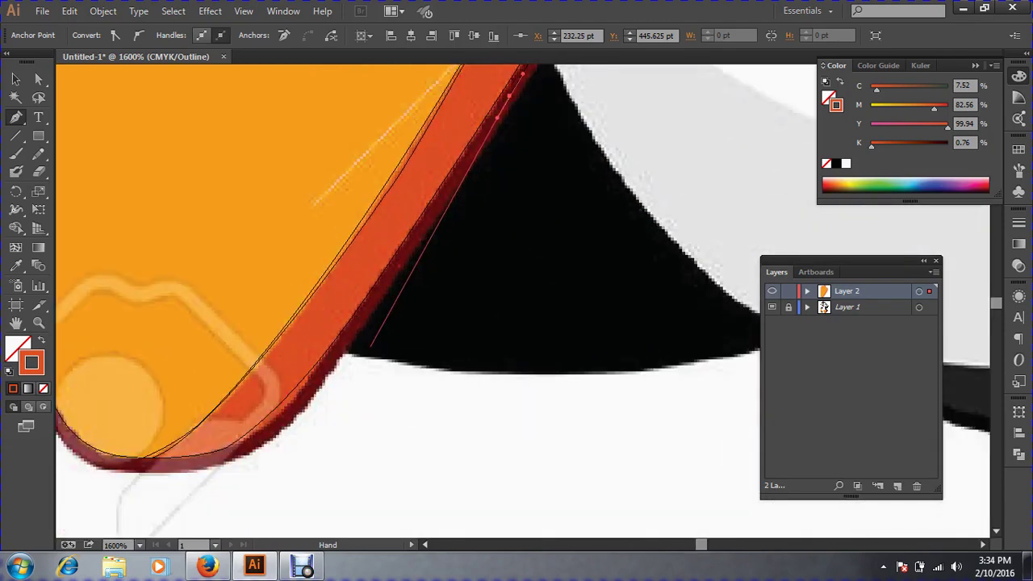
pyautogui.moveTo(343, 348); pyautogui.dragTo(619, 198)
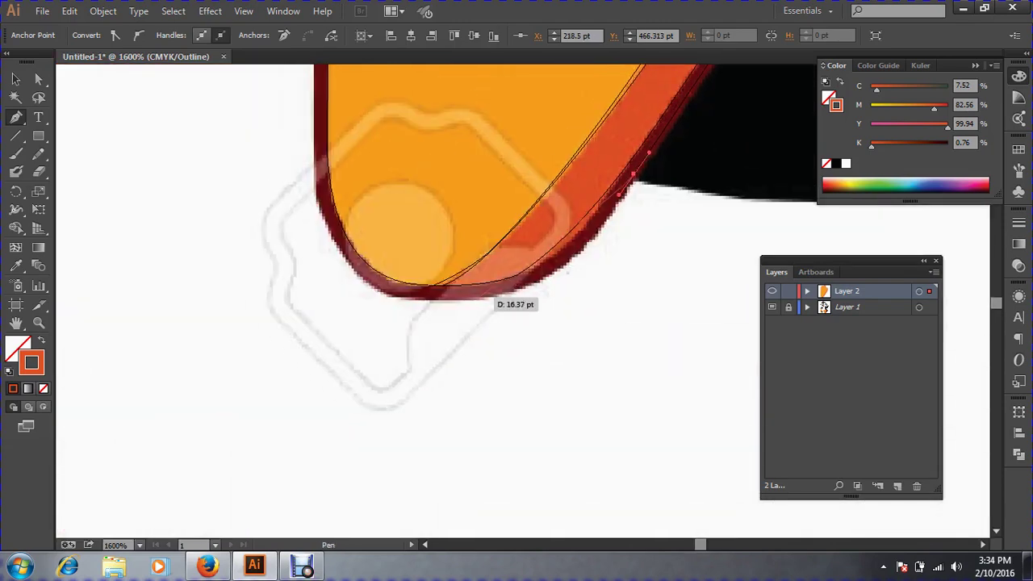
pyautogui.moveTo(477, 295); pyautogui.dragTo(561, 288)
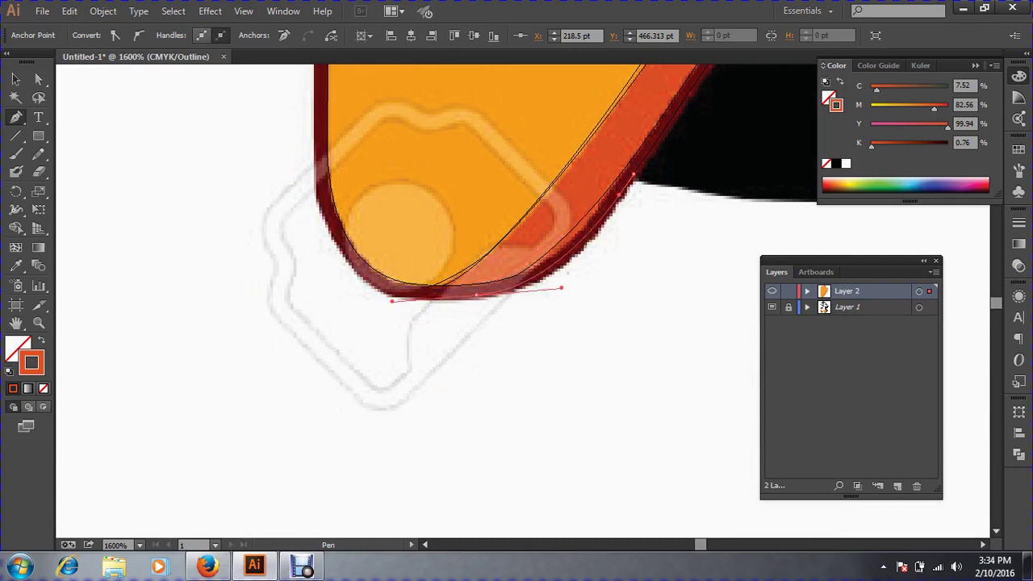
pyautogui.moveTo(392, 301); pyautogui.dragTo(326, 215)
pyautogui.moveTo(328, 214); pyautogui.dragTo(380, 319)
pyautogui.moveTo(273, 106); pyautogui.dragTo(321, 419)
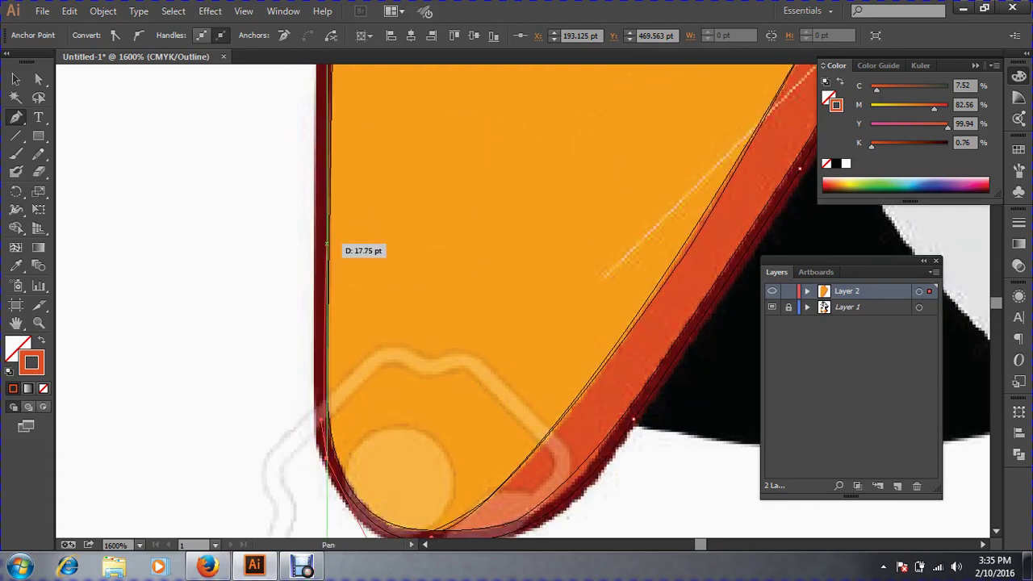
# Carry the path up the foot's left edge with further anchors, then stop drawing.
pyautogui.hotkey('ctrl', '-')
pyautogui.hotkey('ctrl', '-')
pyautogui.hotkey('ctrl', '-')
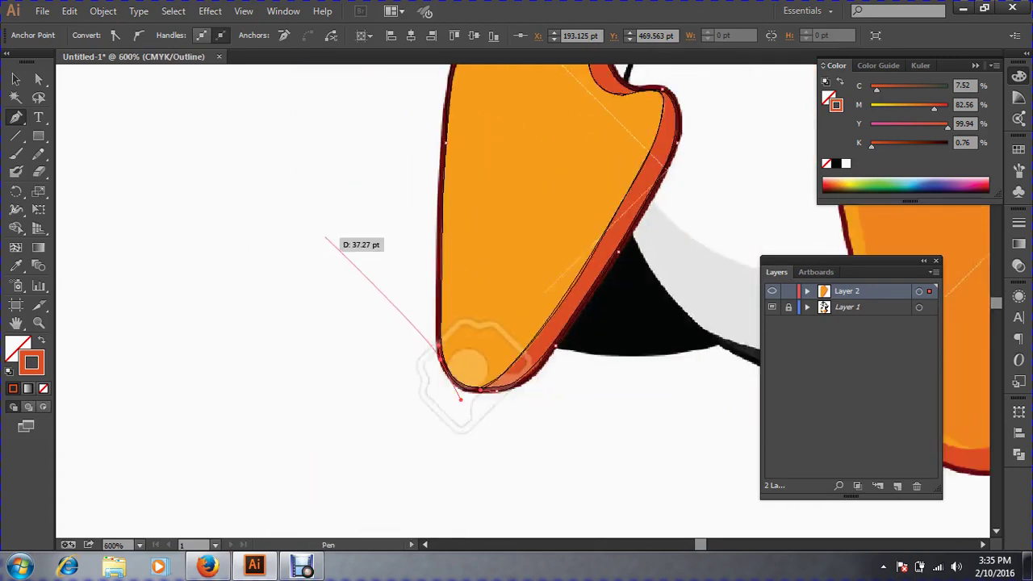
pyautogui.moveTo(325, 239); pyautogui.dragTo(440, 254)
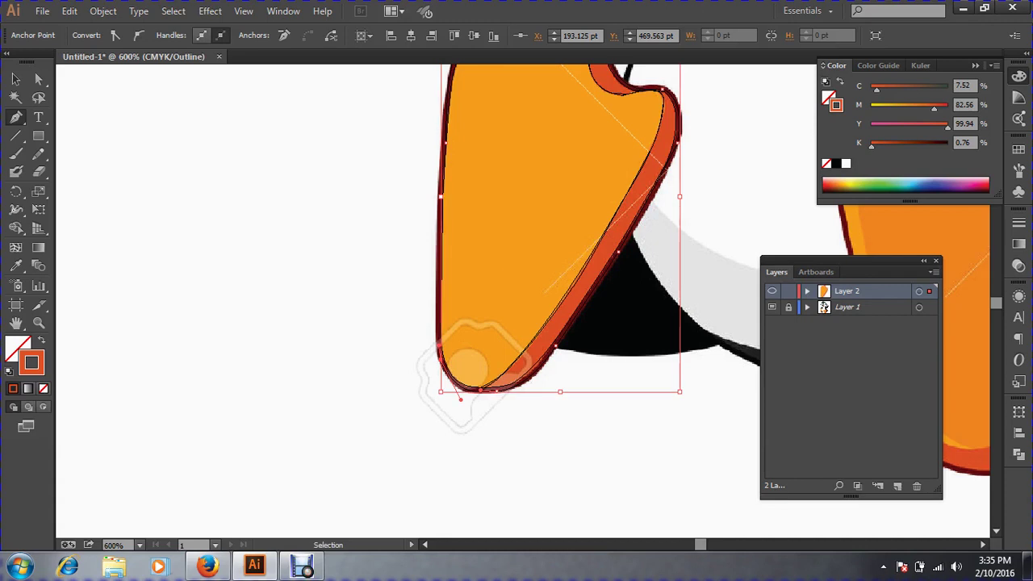
pyautogui.keyDown('ctrl'); pyautogui.click(431, 297); pyautogui.keyUp('ctrl')
pyautogui.keyDown('ctrl'); pyautogui.click(528, 330); pyautogui.keyUp('ctrl')
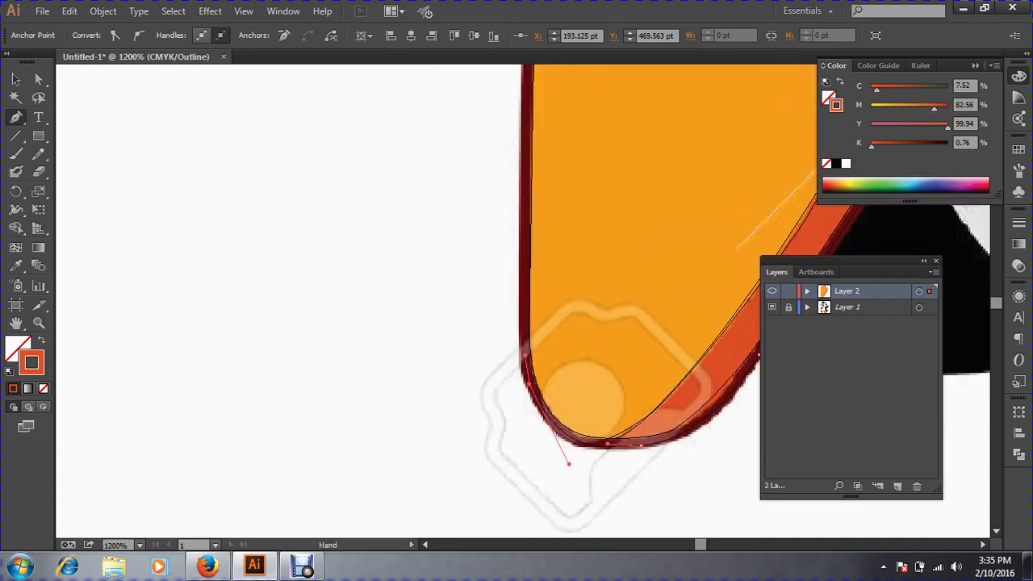
pyautogui.moveTo(529, 330); pyautogui.dragTo(455, 397)
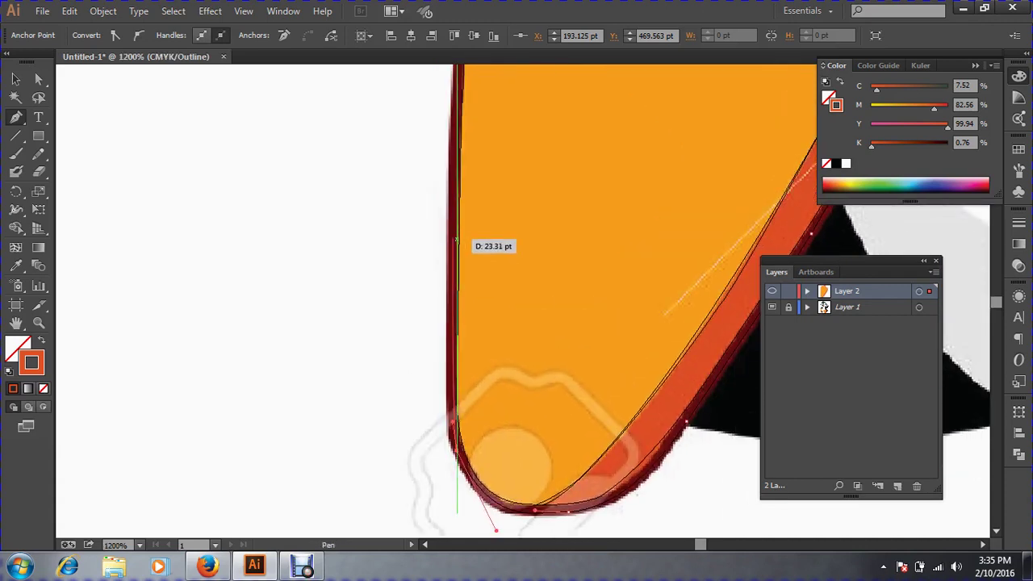
pyautogui.moveTo(452, 234); pyautogui.dragTo(454, 194)
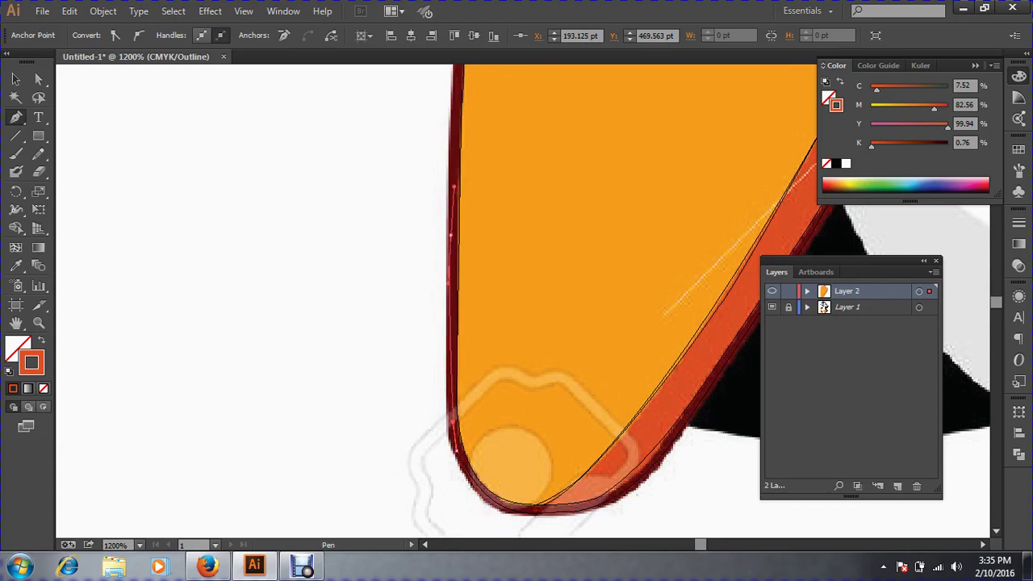
pyautogui.press('space')
pyautogui.moveTo(455, 187); pyautogui.dragTo(387, 405)
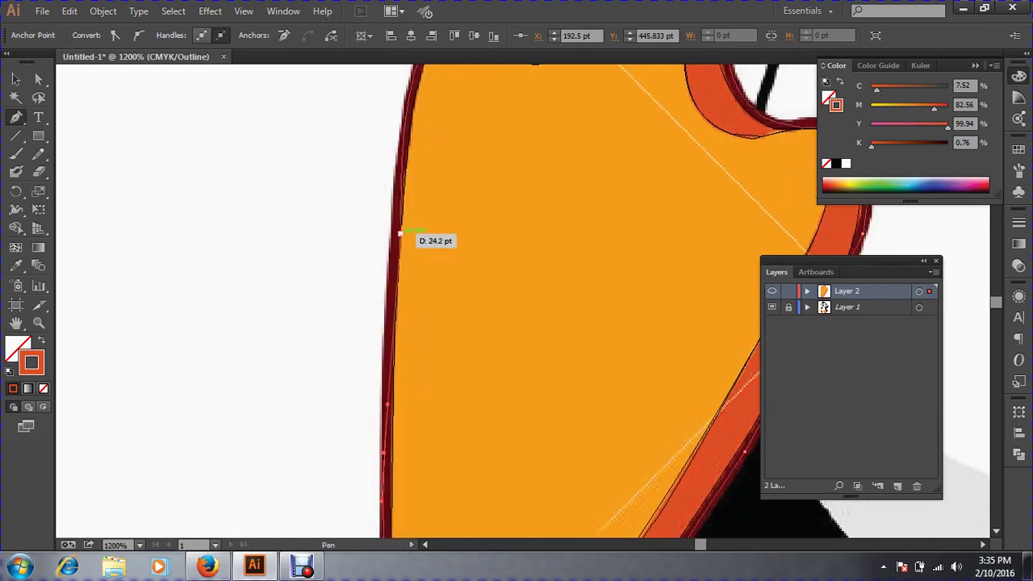
pyautogui.click(399, 235)
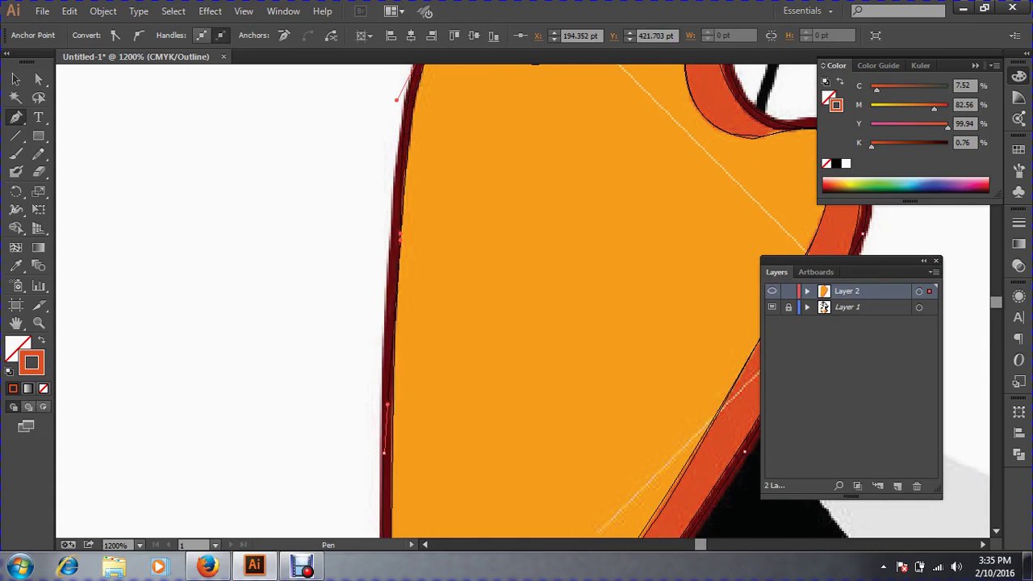
pyautogui.press('v')
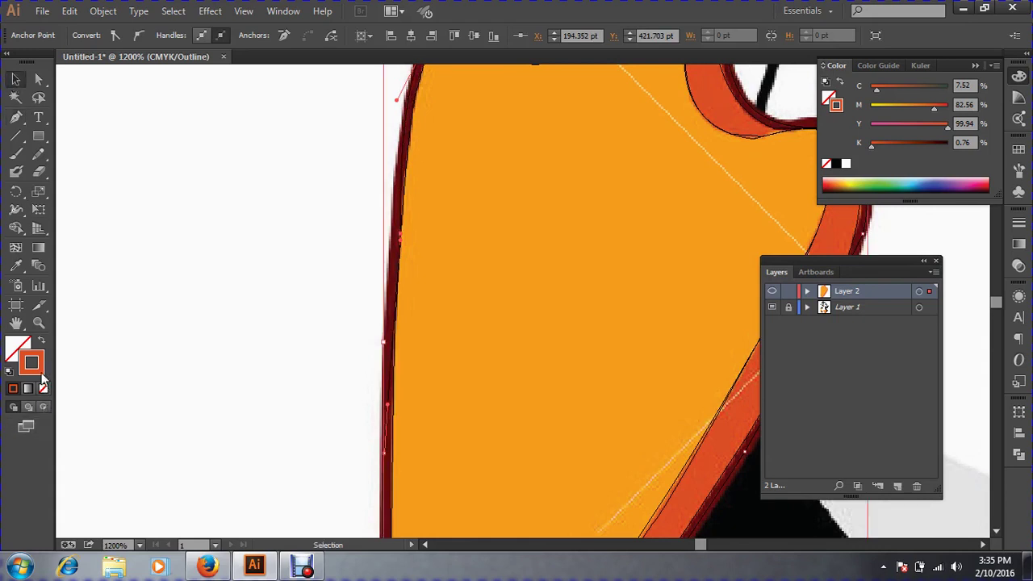
# Eyedrop the dark red onto the path, swap it to an unfilled dark red stroke, and deselect.
pyautogui.click(17, 270)
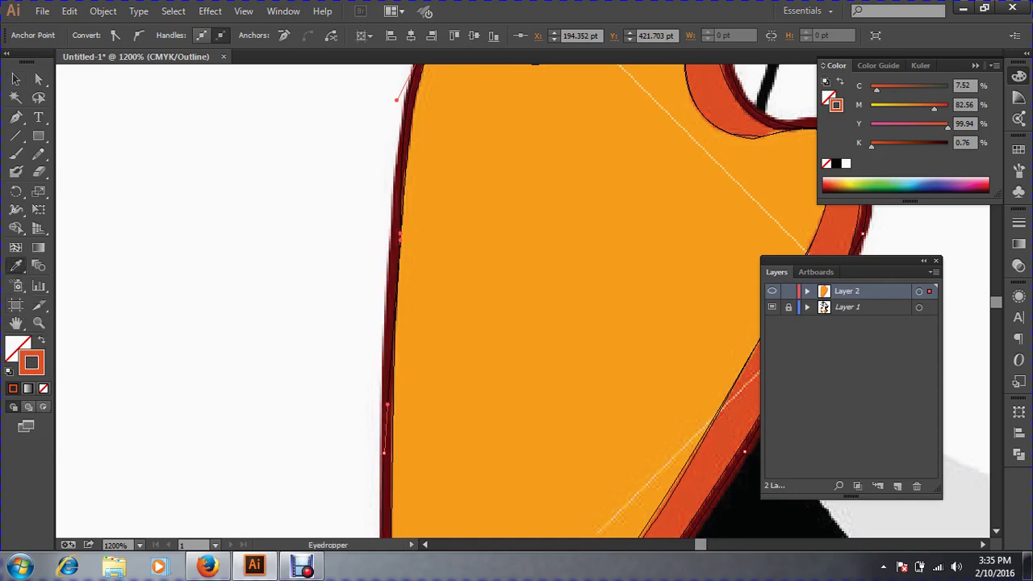
pyautogui.click(392, 298)
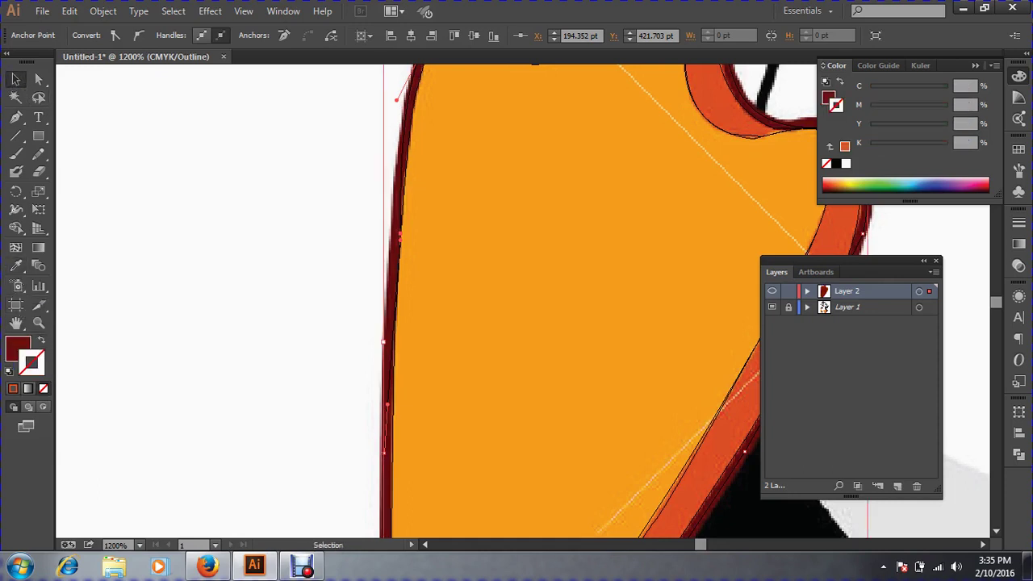
pyautogui.click(15, 79)
pyautogui.hotkey('ctrl', 'y')
pyautogui.press('a')
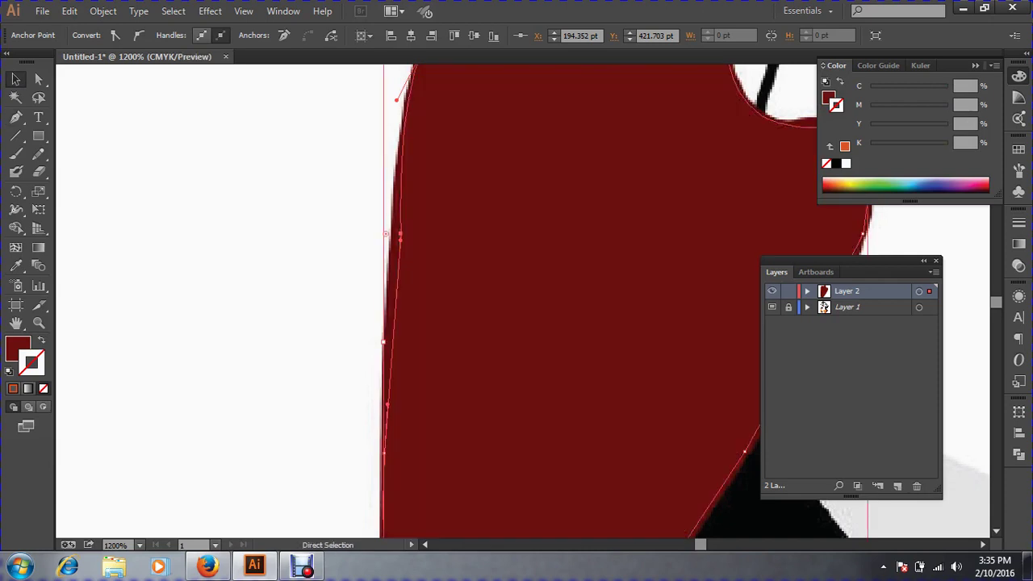
pyautogui.hotkey('ctrl', '-')
pyautogui.hotkey('ctrl', '-')
pyautogui.hotkey('ctrl', '-')
pyautogui.press('v')
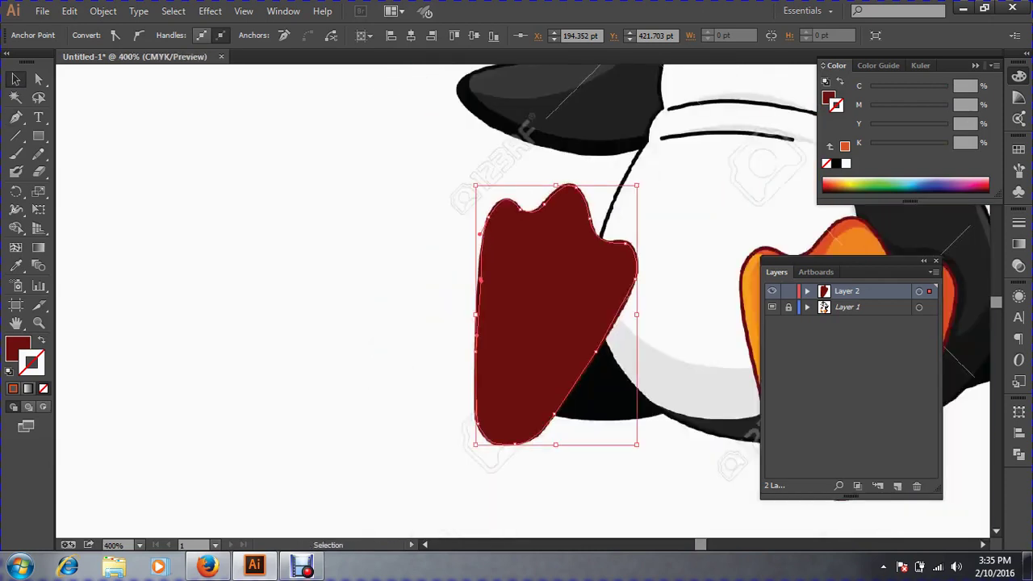
pyautogui.click(42, 340)
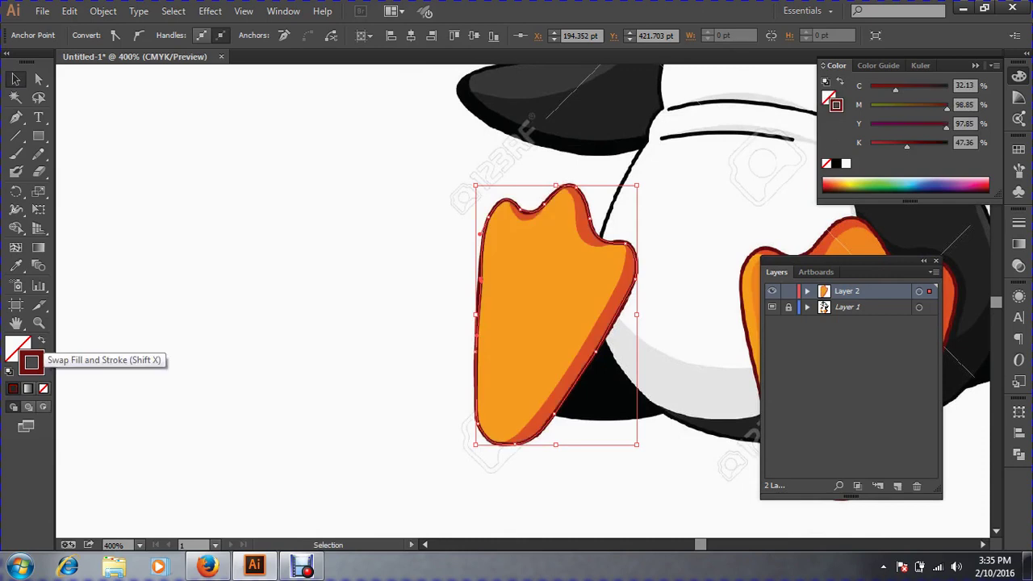
pyautogui.hotkey('ctrl', 'shift', 'a')
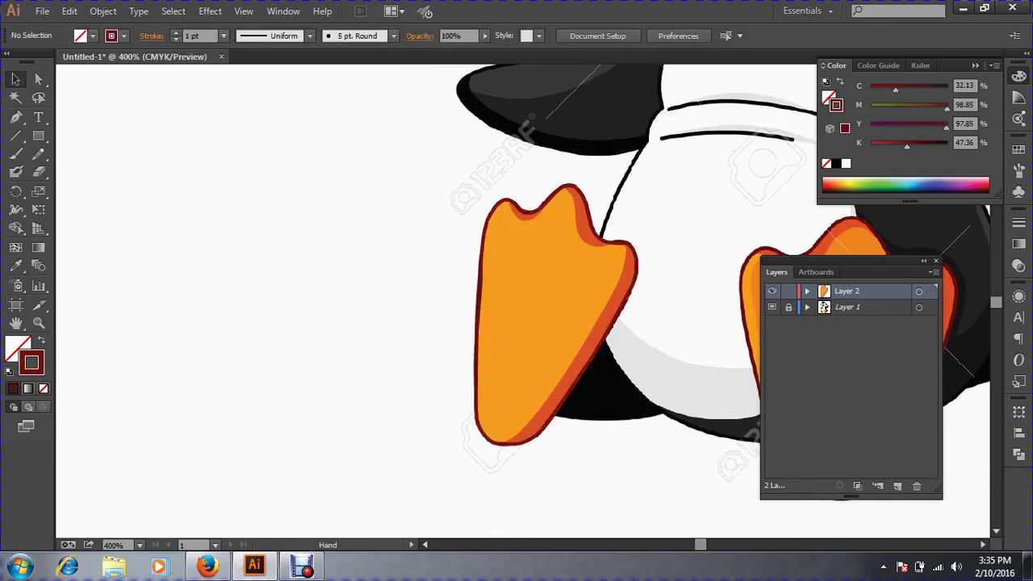
pyautogui.press('space')
pyautogui.moveTo(751, 259); pyautogui.dragTo(626, 251)
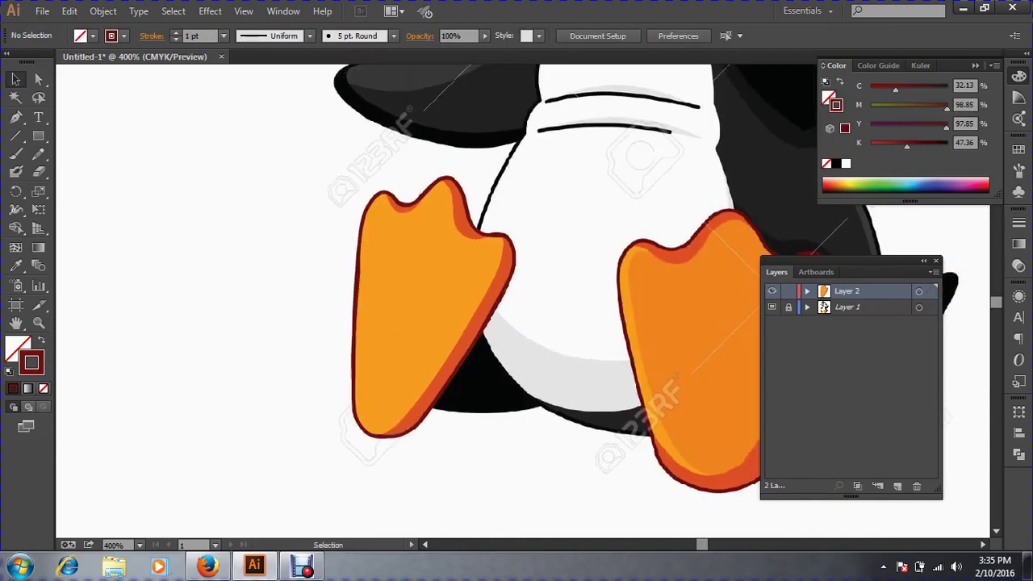
pyautogui.press('a')
pyautogui.press('v')
pyautogui.hotkey('ctrl', 'space')
pyautogui.moveTo(328, 171); pyautogui.dragTo(499, 130)
pyautogui.press('space')
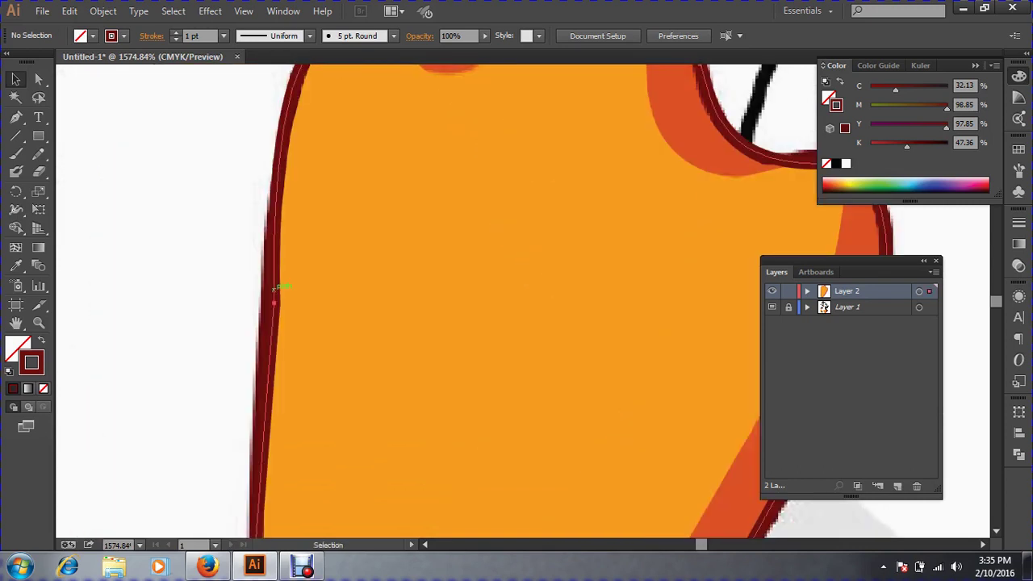
pyautogui.click(275, 288)
pyautogui.hotkey('ctrl', 'shift', 'a')
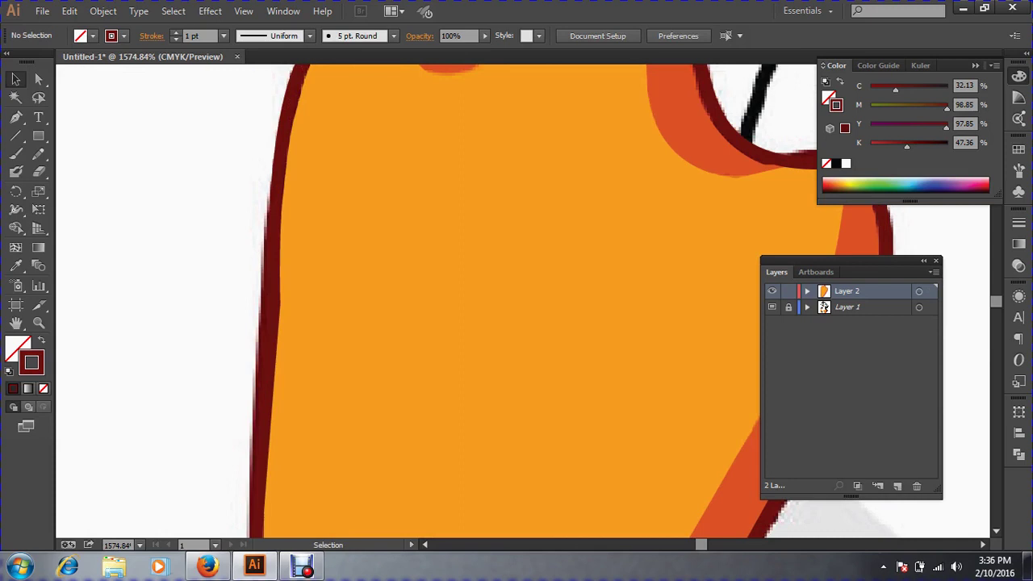
pyautogui.click(259, 304)
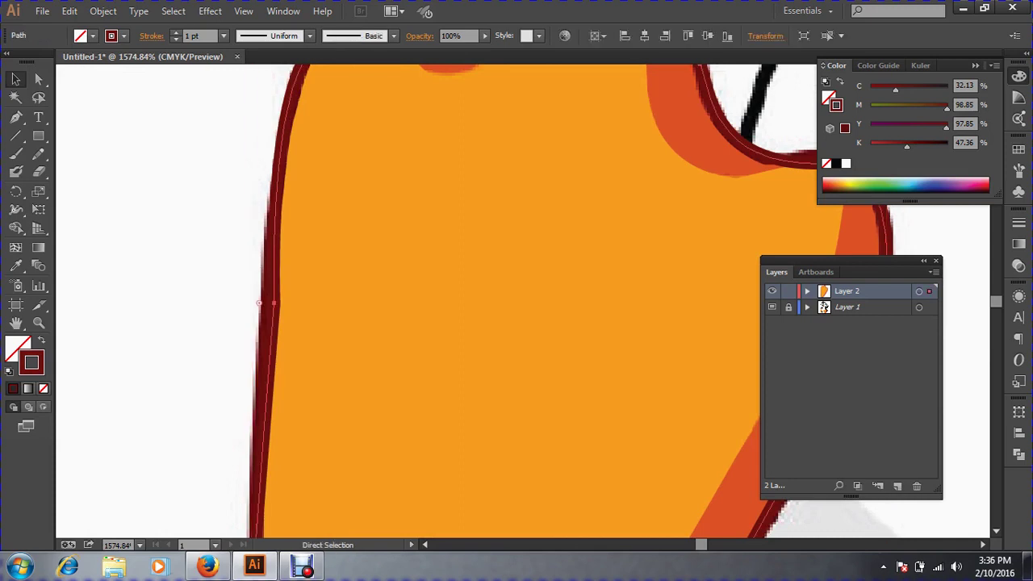
pyautogui.hotkey('ctrl', 'y')
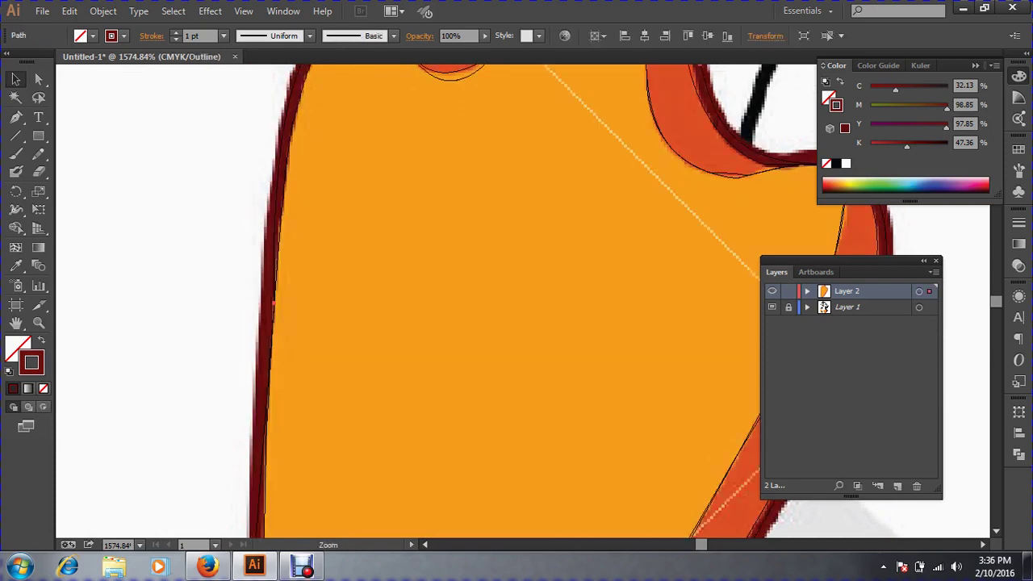
pyautogui.moveTo(177, 221); pyautogui.dragTo(360, 457)
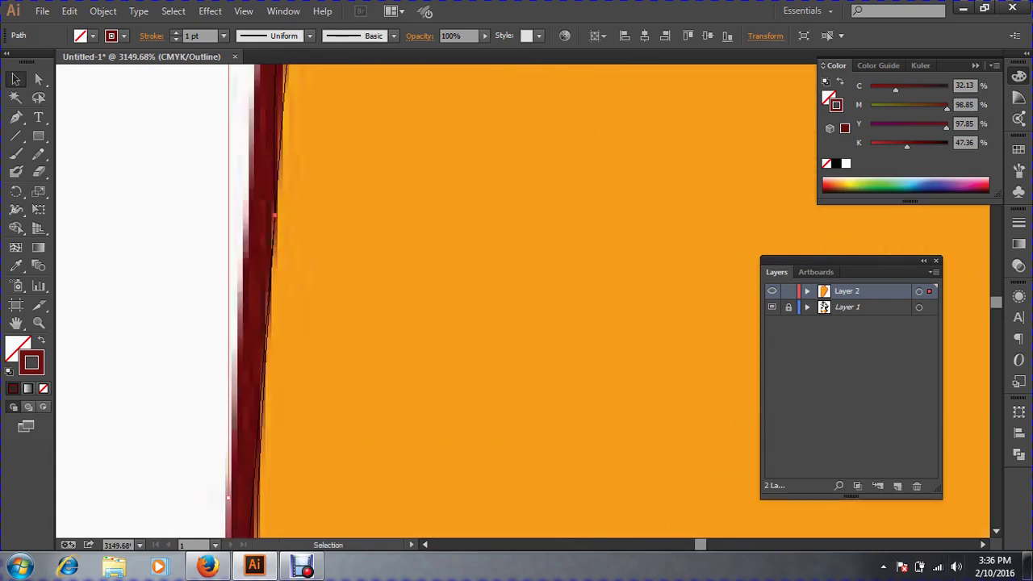
pyautogui.click(38, 154)
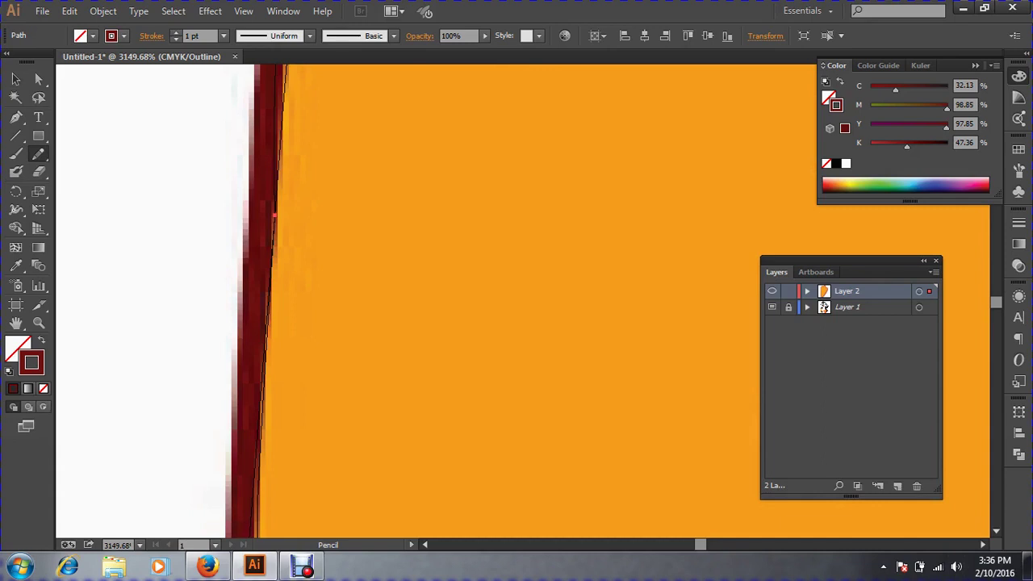
pyautogui.click(15, 78)
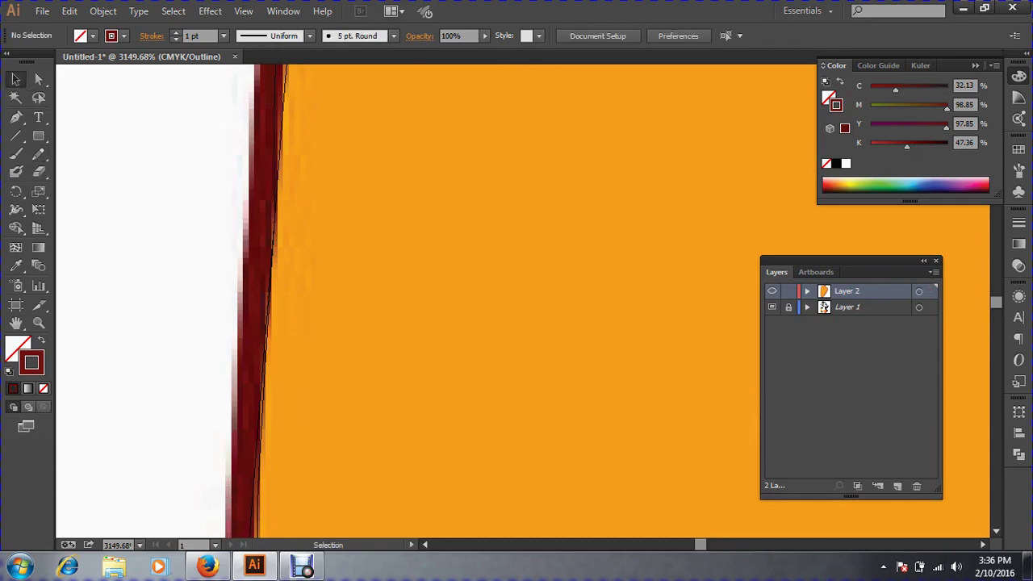
pyautogui.click(272, 254)
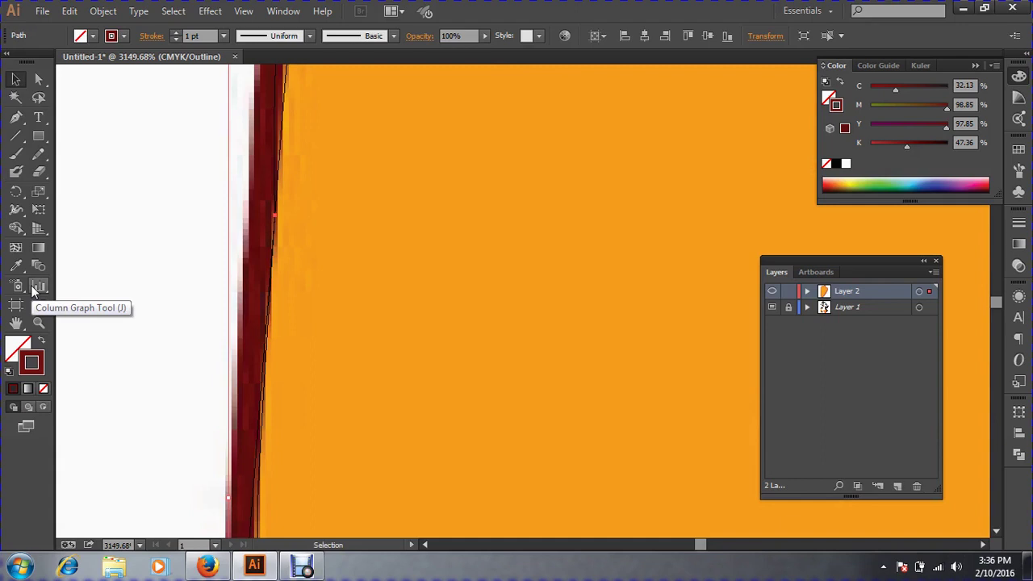
pyautogui.press('Delete')
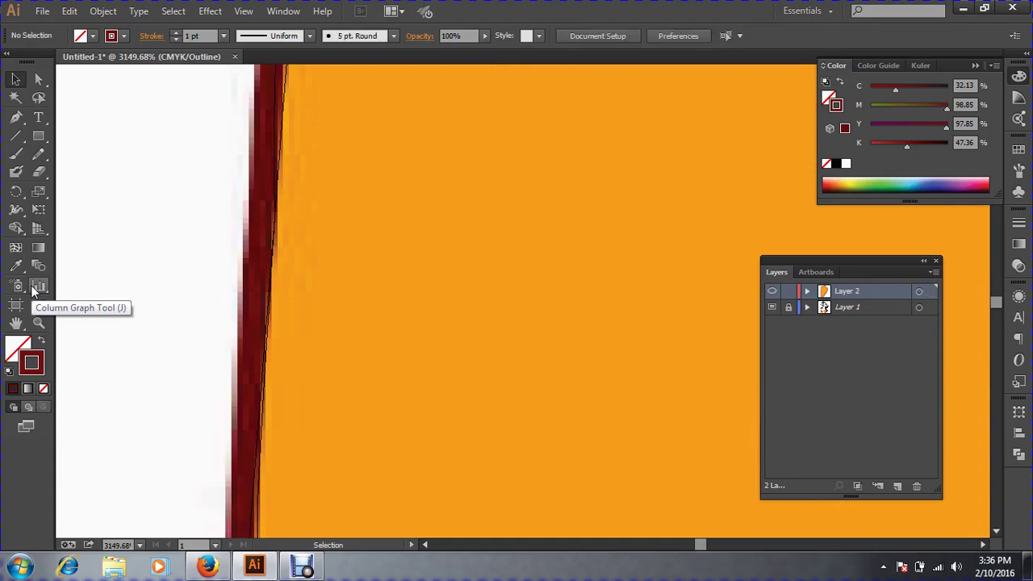
pyautogui.moveTo(142, 185); pyautogui.dragTo(552, 394)
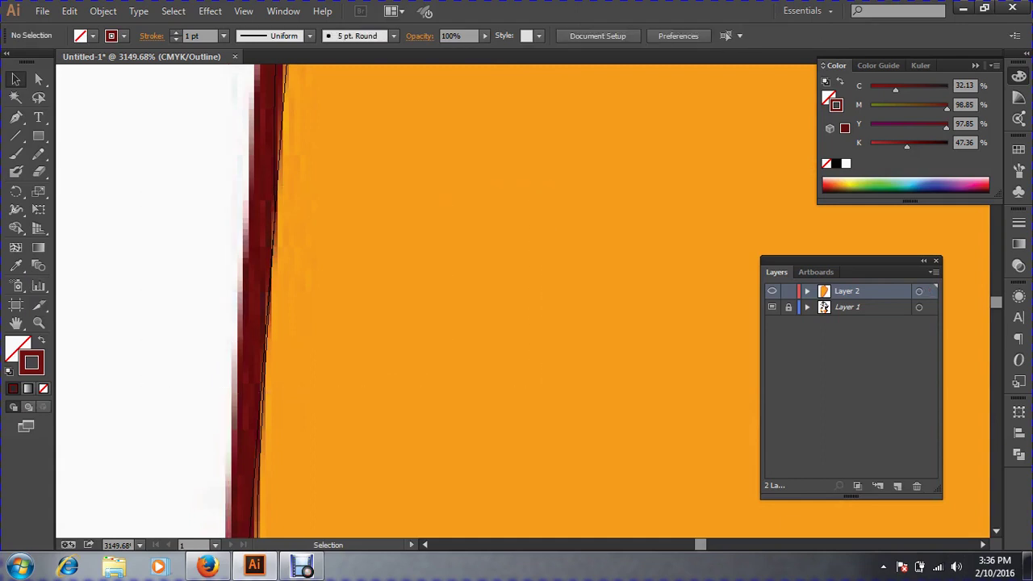
pyautogui.moveTo(158, 236); pyautogui.dragTo(561, 433)
pyautogui.hotkey('ctrl', '-')
pyautogui.hotkey('ctrl', '-')
pyautogui.hotkey('ctrl', '-')
pyautogui.hotkey('ctrl', '-')
pyautogui.hotkey('ctrl', '-')
pyautogui.hotkey('ctrl', '-')
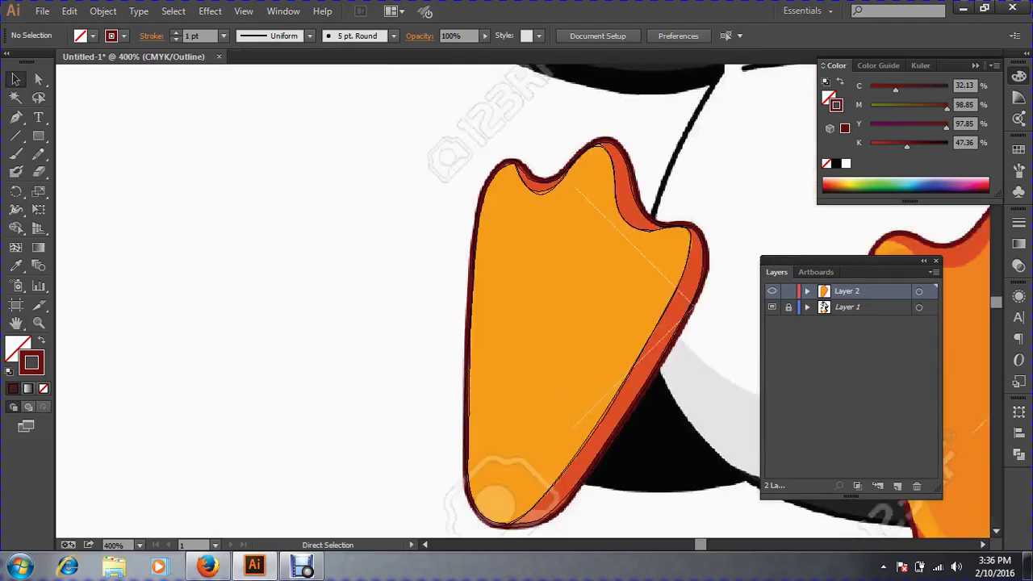
# Select the foot outline, zoom in, and redraw its left edge smoothly with the Pencil tool.
pyautogui.hotkey('ctrl', 'f')
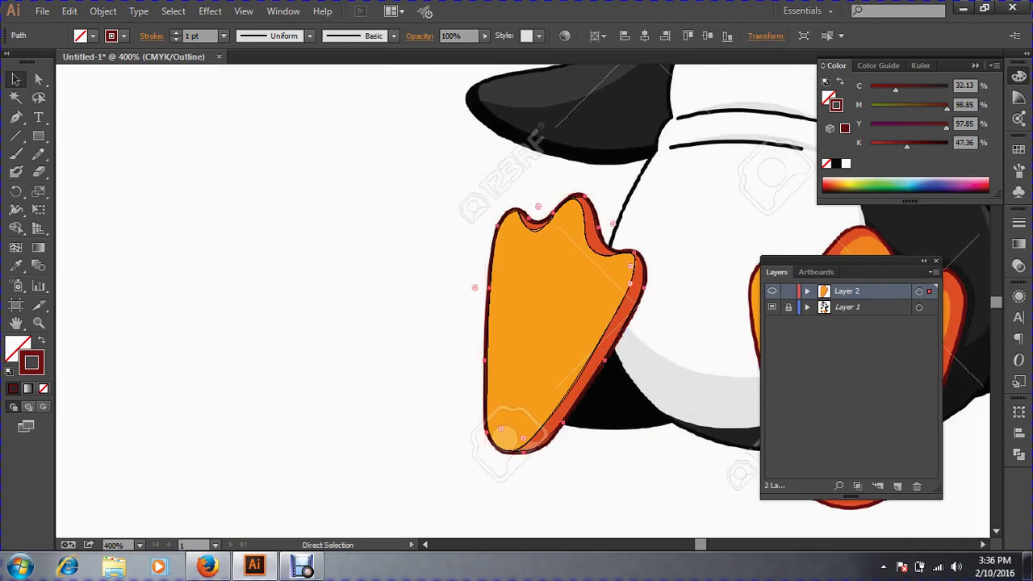
pyautogui.click(440, 273)
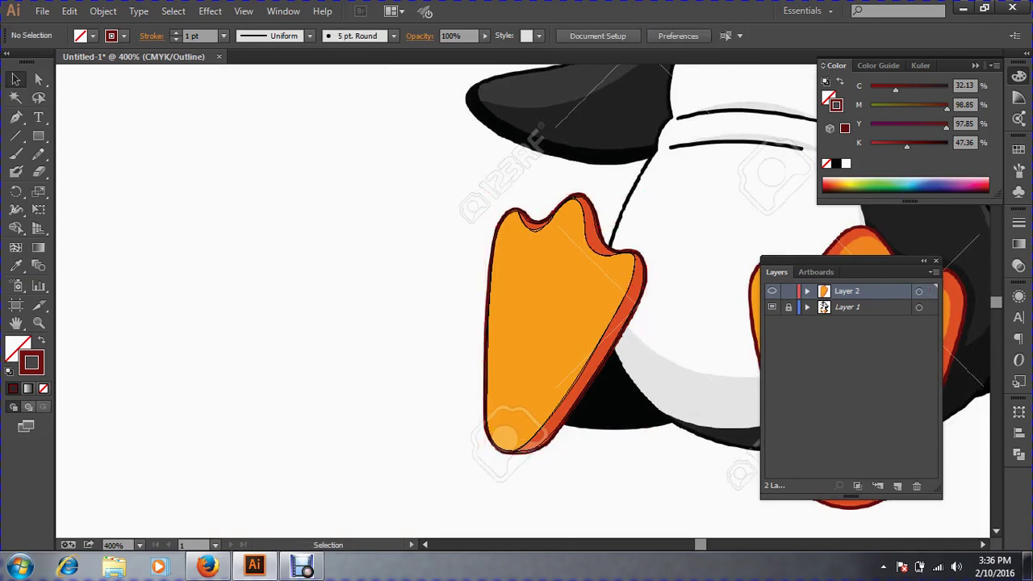
pyautogui.moveTo(441, 273); pyautogui.dragTo(597, 367)
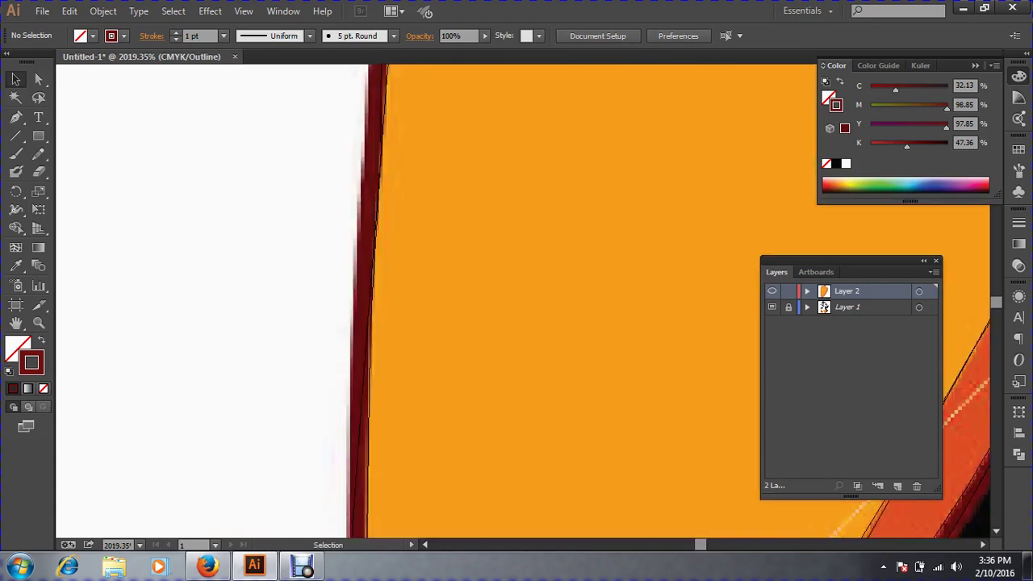
pyautogui.moveTo(301, 214); pyautogui.dragTo(436, 427)
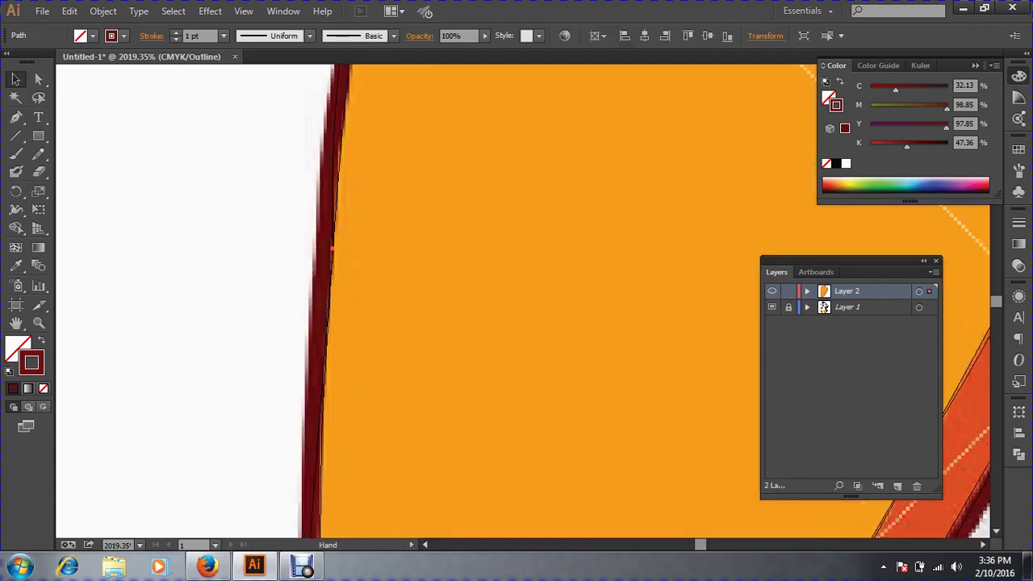
pyautogui.moveTo(219, 178)
pyautogui.mouseDown()
pyautogui.moveTo(530, 327)
pyautogui.moveTo(678, 375)
pyautogui.mouseUp()
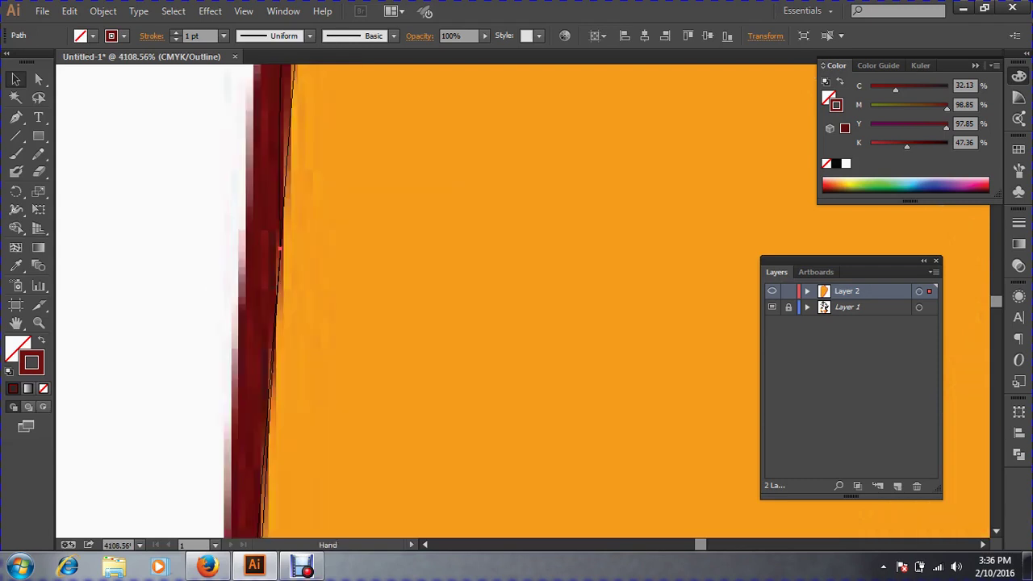
pyautogui.click(39, 153)
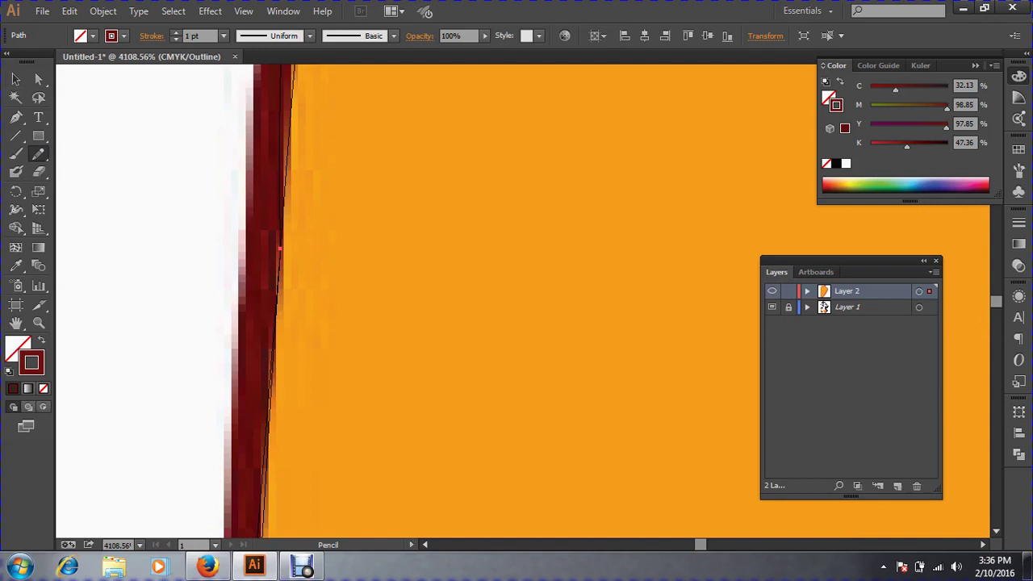
pyautogui.moveTo(267, 383); pyautogui.dragTo(279, 117)
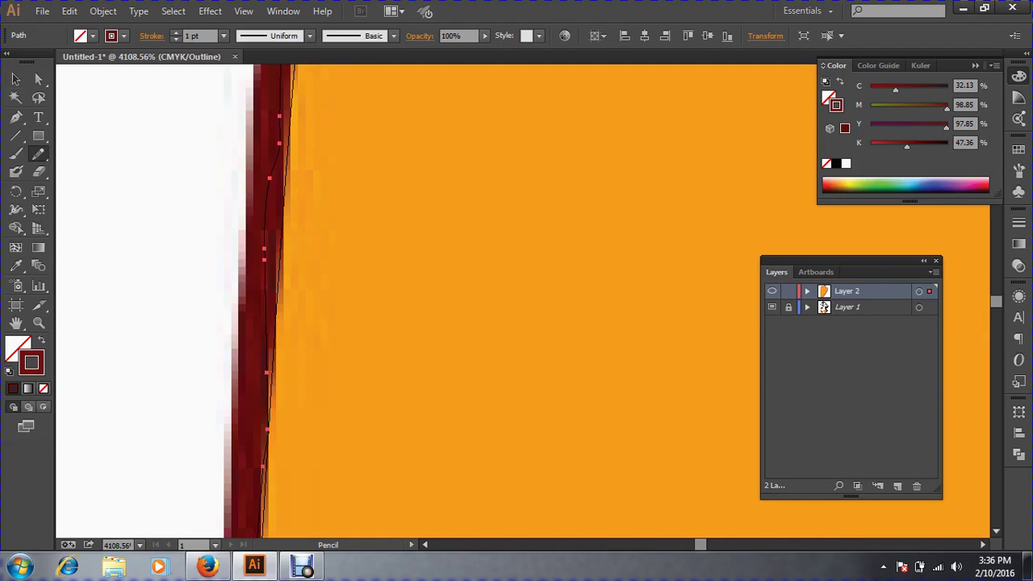
pyautogui.scroll(3, 516, 299)
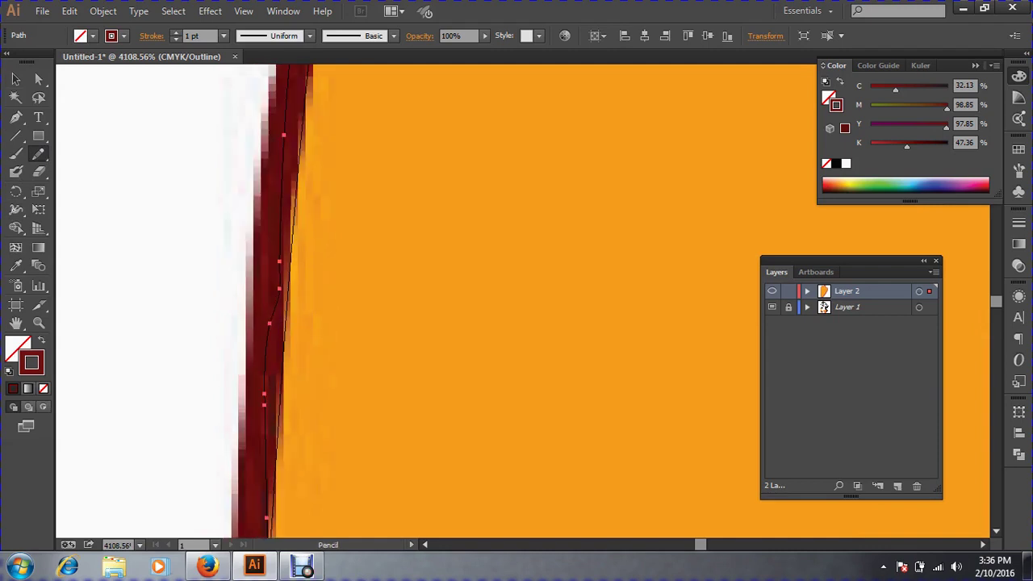
pyautogui.moveTo(267, 331); pyautogui.dragTo(281, 197)
pyautogui.moveTo(254, 567)
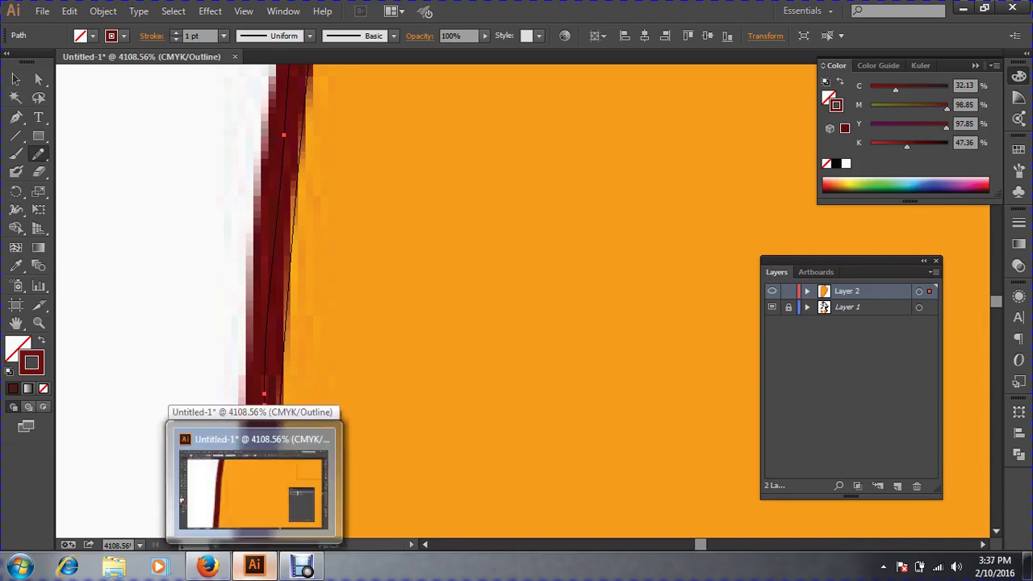
pyautogui.hotkey('ctrl', '-')
pyautogui.hotkey('ctrl', '-')
pyautogui.hotkey('ctrl', '-')
pyautogui.hotkey('ctrl', '-')
pyautogui.hotkey('ctrl', '-')
pyautogui.hotkey('ctrl', '-')
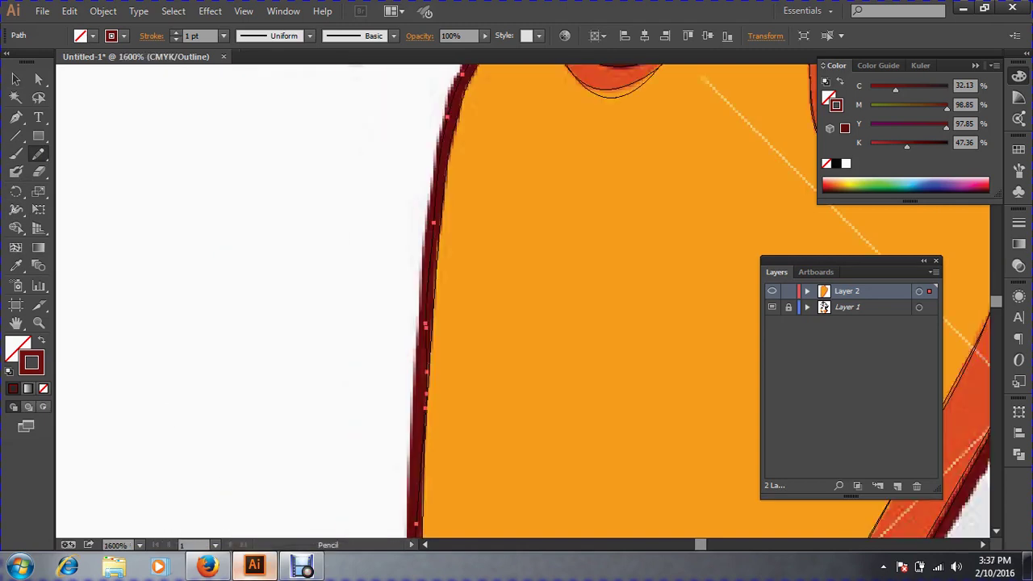
pyautogui.hotkey('ctrl', '-')
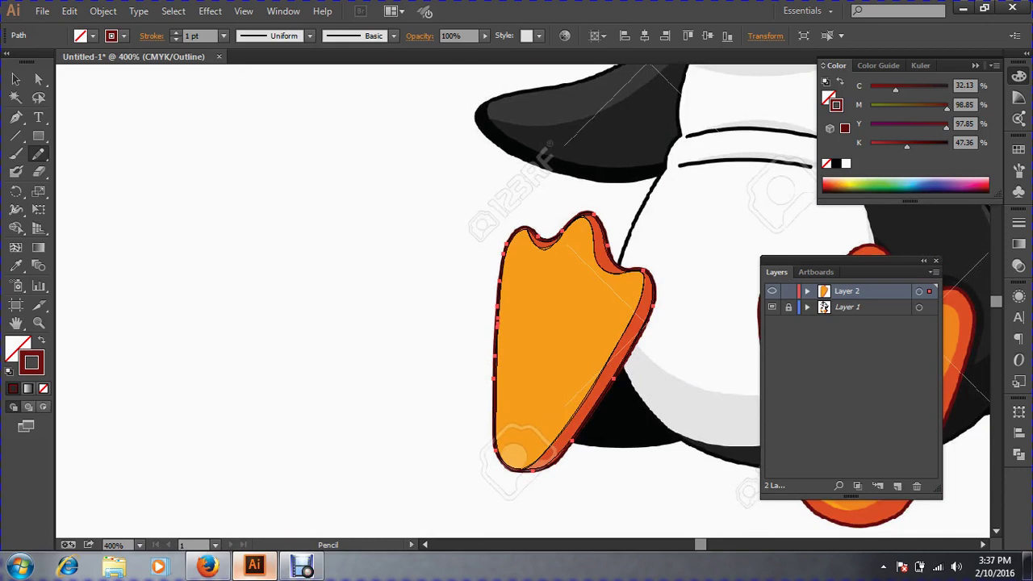
# Deselect everything, pan across to the template's right foot, and zoom in close on it.
pyautogui.press('v')
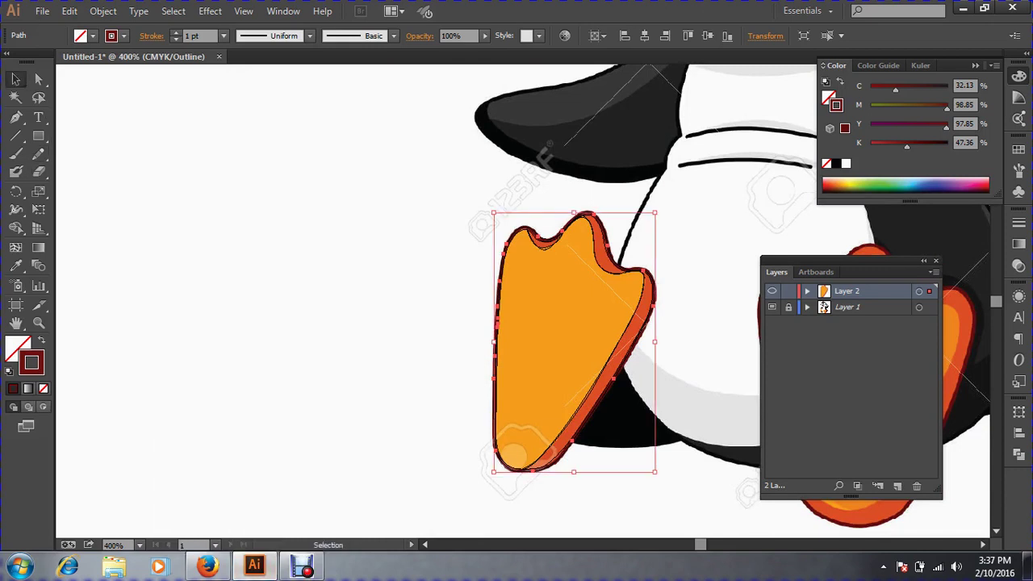
pyautogui.hotkey('ctrl', 'shift', 'a')
pyautogui.moveTo(718, 315); pyautogui.dragTo(328, 217)
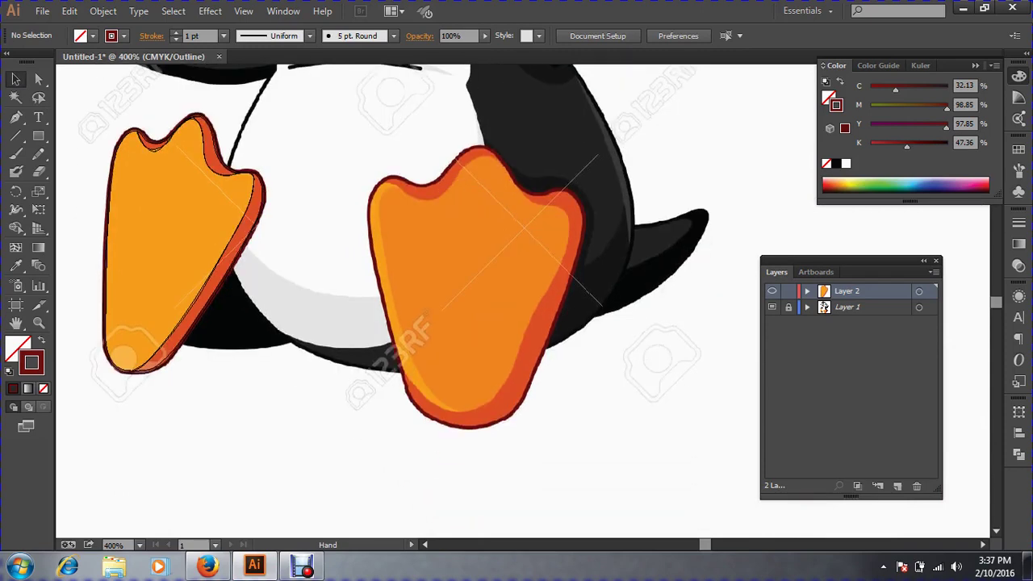
pyautogui.moveTo(306, 113); pyautogui.dragTo(766, 487)
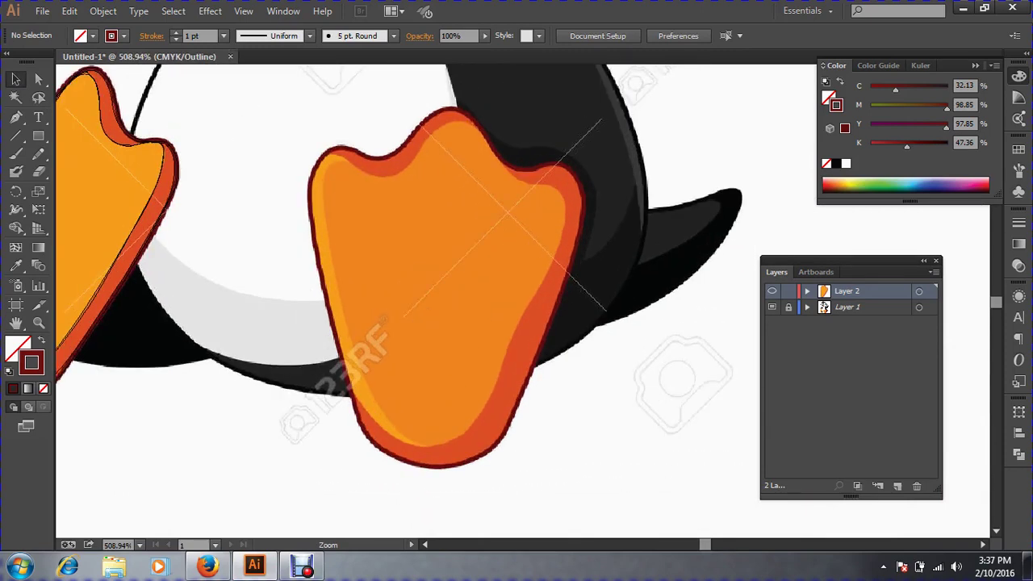
pyautogui.moveTo(252, 101); pyautogui.dragTo(760, 441)
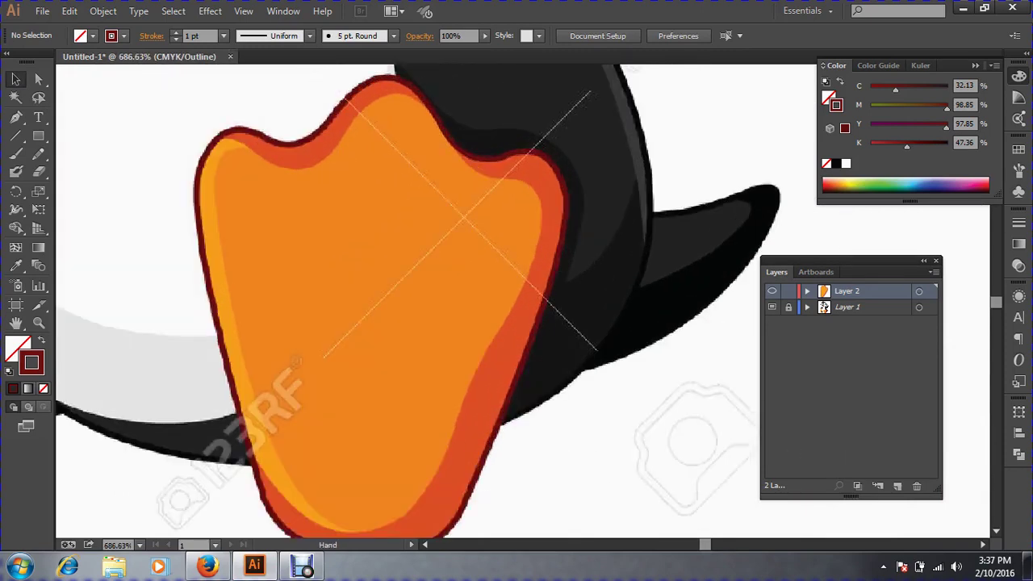
pyautogui.click(16, 118)
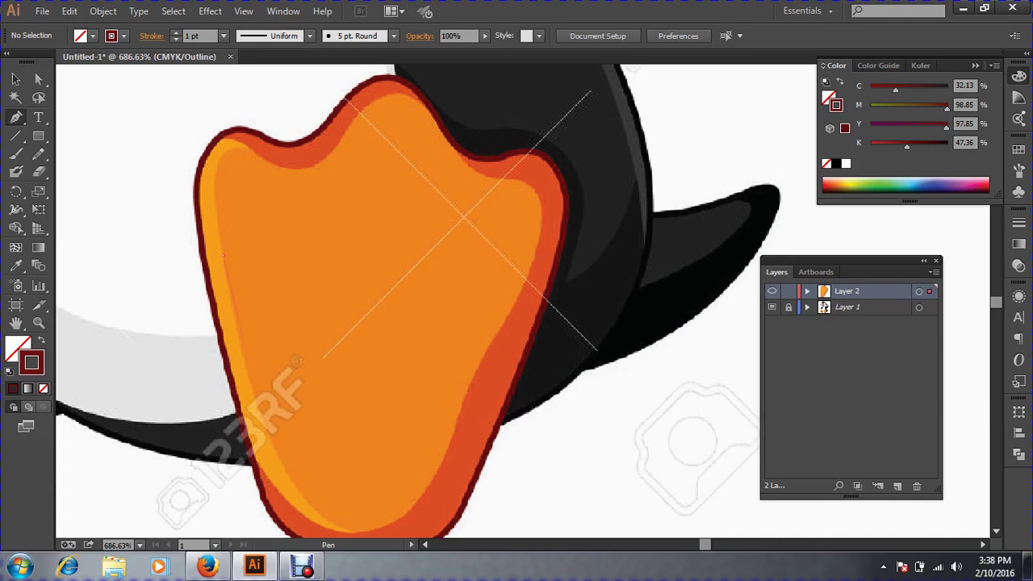
# Start a Pen path around the foot's inner orange area, tracing its top edge over the toe bump.
pyautogui.moveTo(223, 255); pyautogui.dragTo(247, 171)
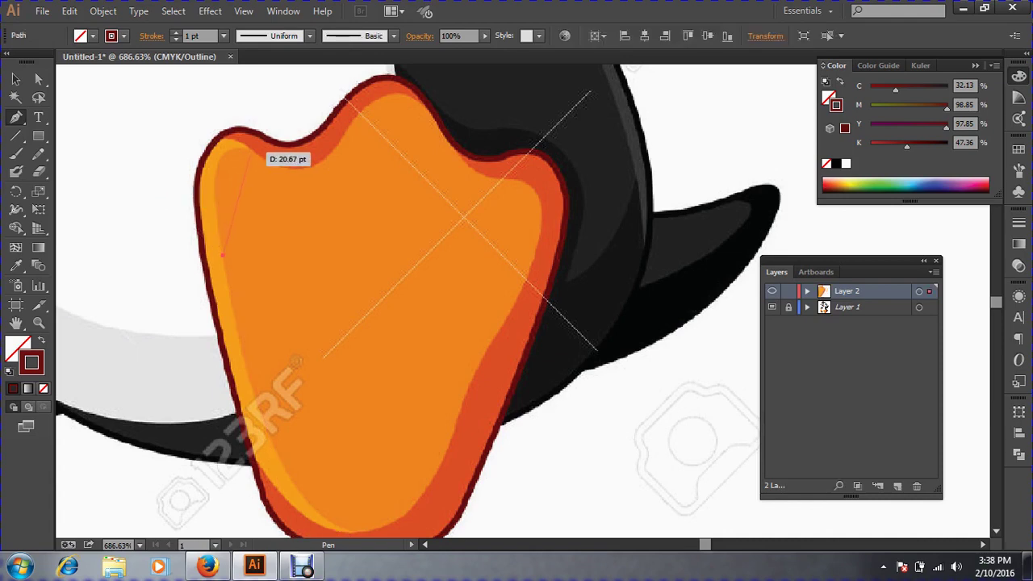
pyautogui.moveTo(250, 151); pyautogui.dragTo(193, 129)
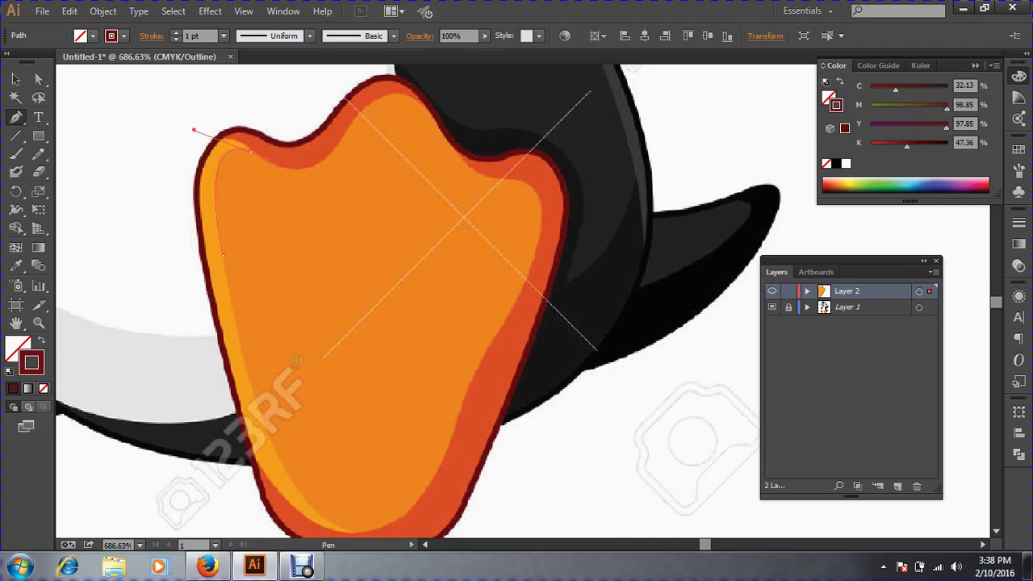
pyautogui.moveTo(242, 150); pyautogui.dragTo(333, 153)
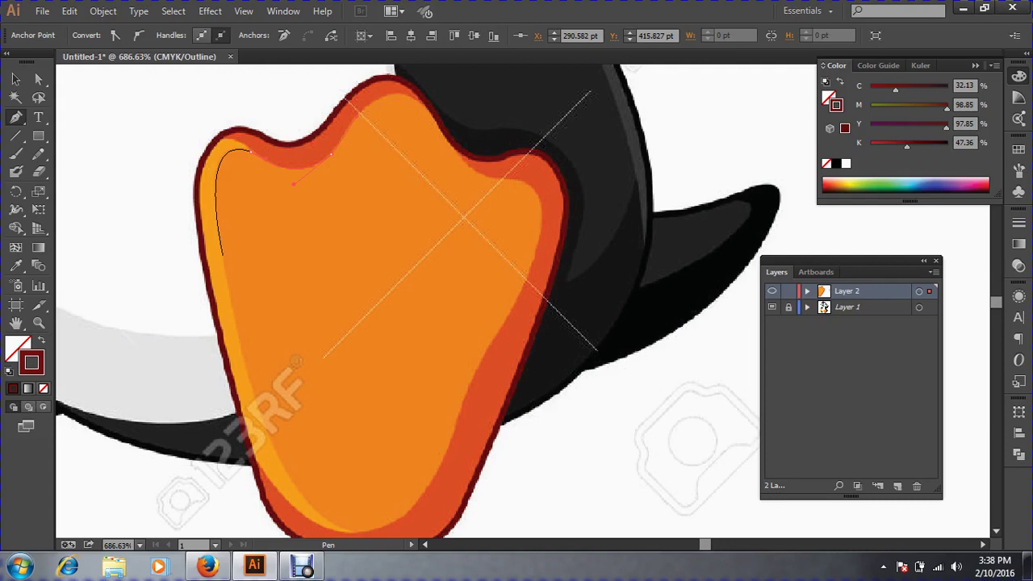
pyautogui.moveTo(331, 152); pyautogui.dragTo(479, 169)
pyautogui.moveTo(432, 118); pyautogui.dragTo(483, 174)
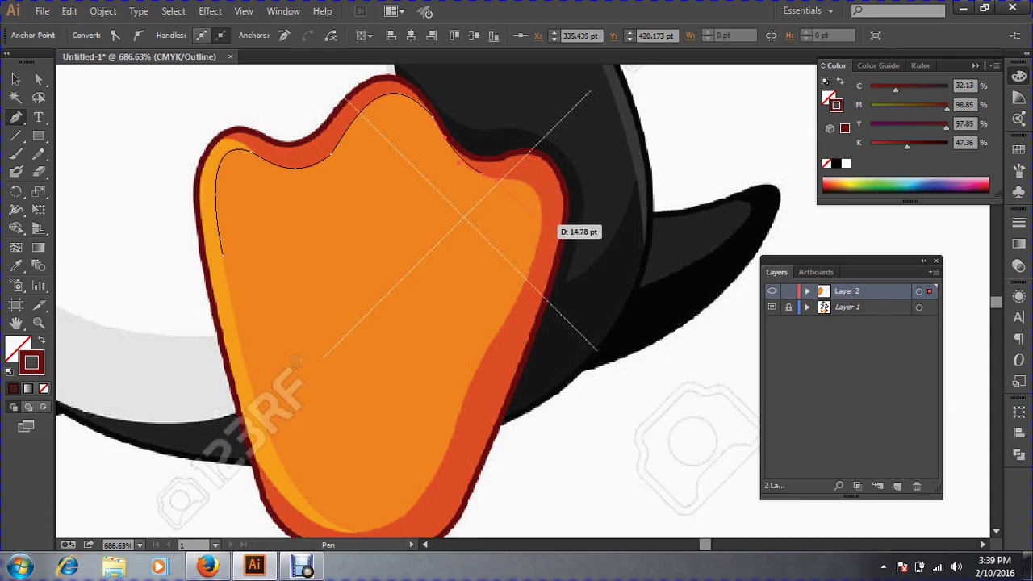
pyautogui.click(541, 224)
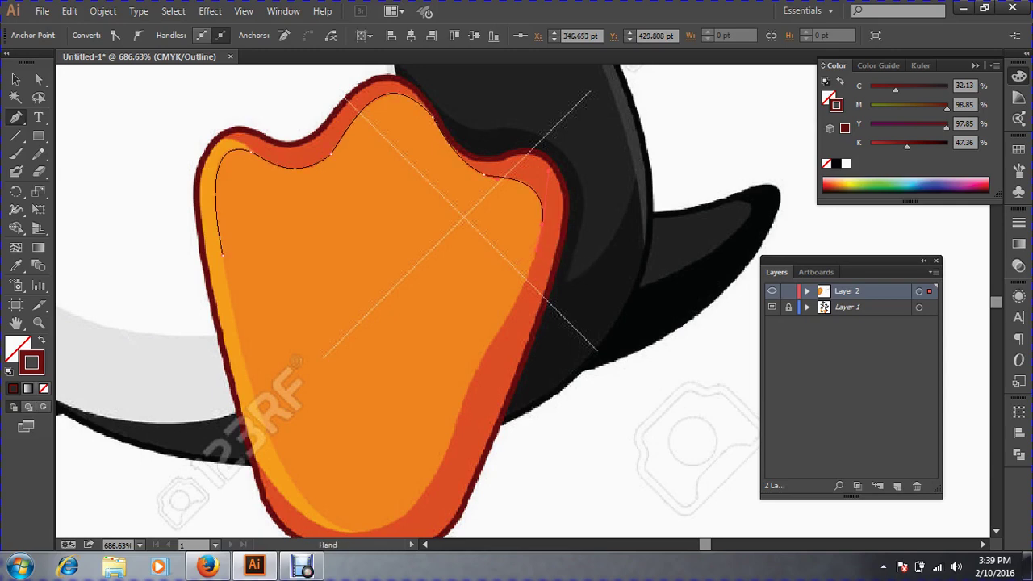
# Continue the path down the foot's right edge and around the bottom, closing it at the start anchor.
pyautogui.moveTo(549, 239); pyautogui.dragTo(559, 208)
pyautogui.moveTo(530, 308); pyautogui.dragTo(543, 222)
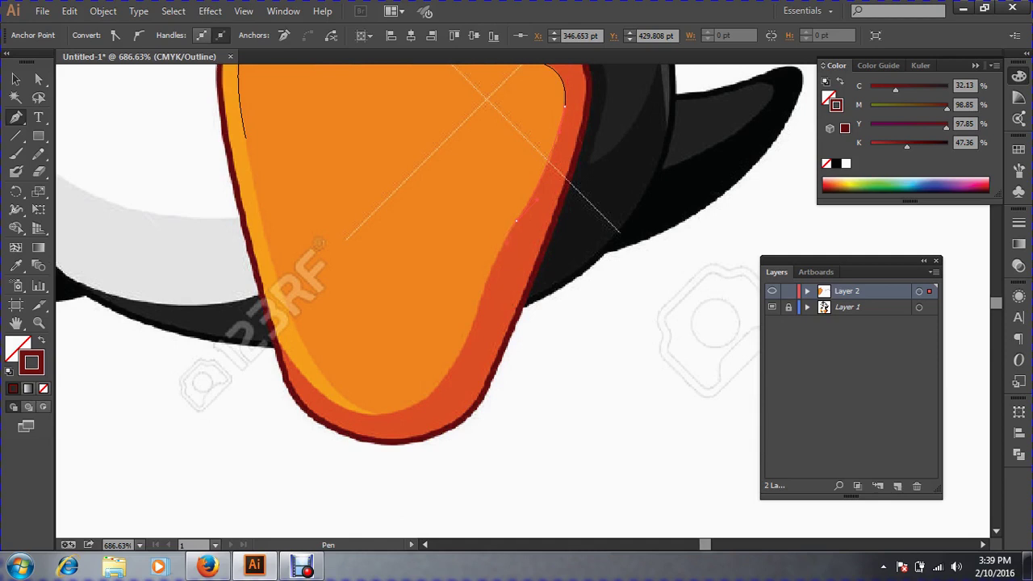
pyautogui.moveTo(473, 326); pyautogui.dragTo(392, 413)
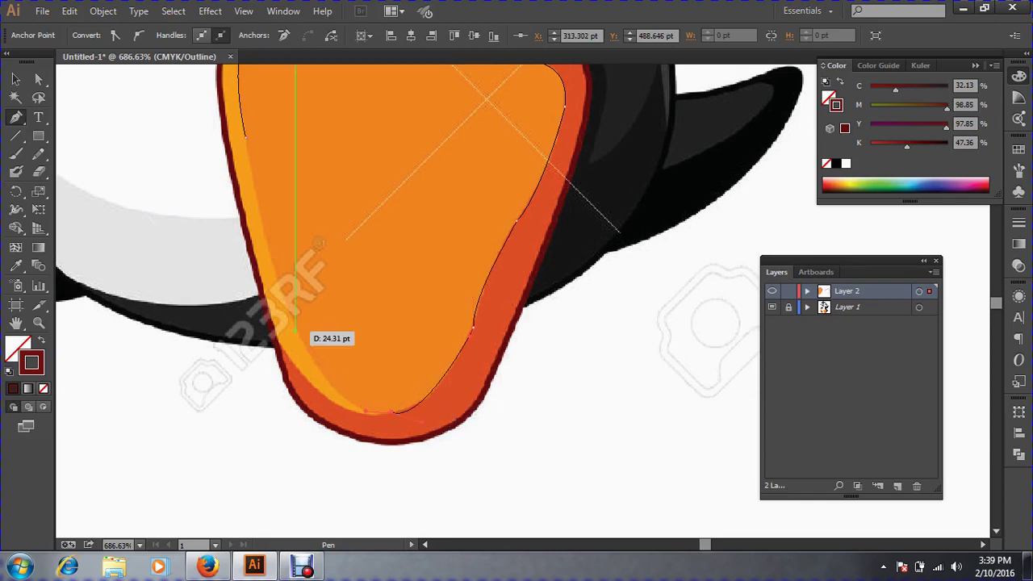
pyautogui.moveTo(295, 331); pyautogui.dragTo(277, 277)
pyautogui.press('space')
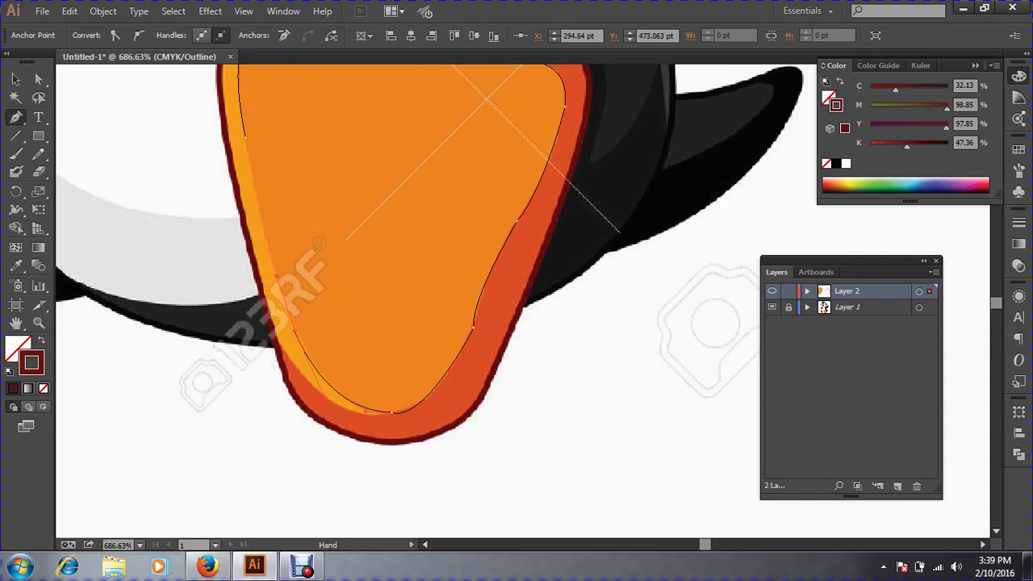
pyautogui.moveTo(268, 152); pyautogui.dragTo(272, 292)
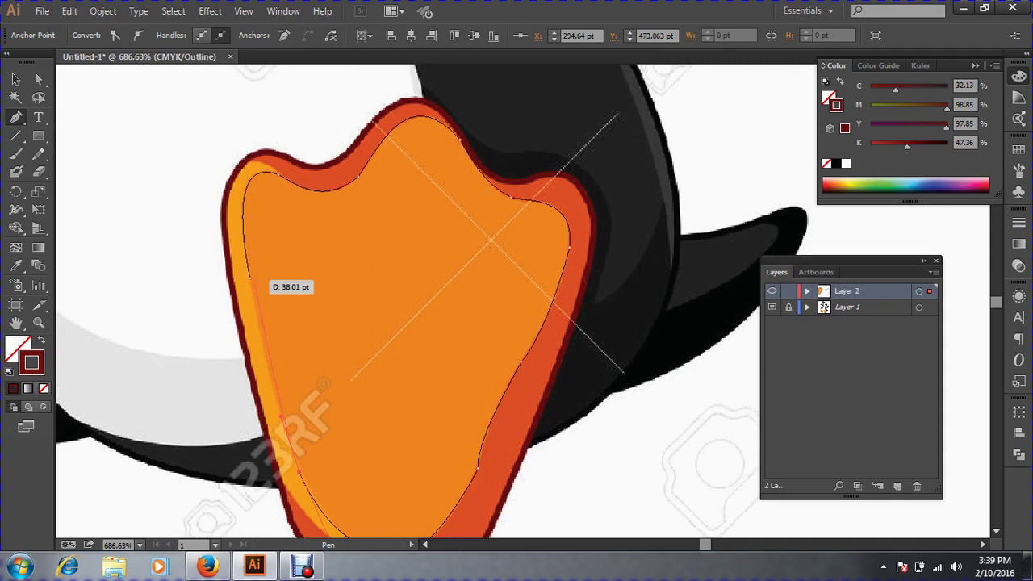
pyautogui.click(251, 279)
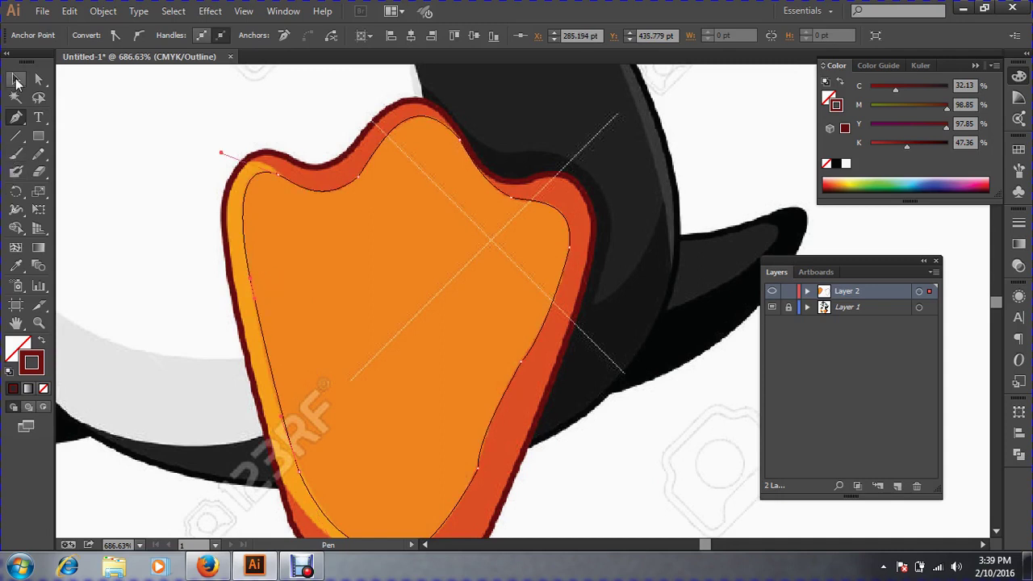
# Fill the traced path with the foot's orange via the Eyedropper and switch to Preview mode.
pyautogui.click(16, 81)
pyautogui.click(14, 268)
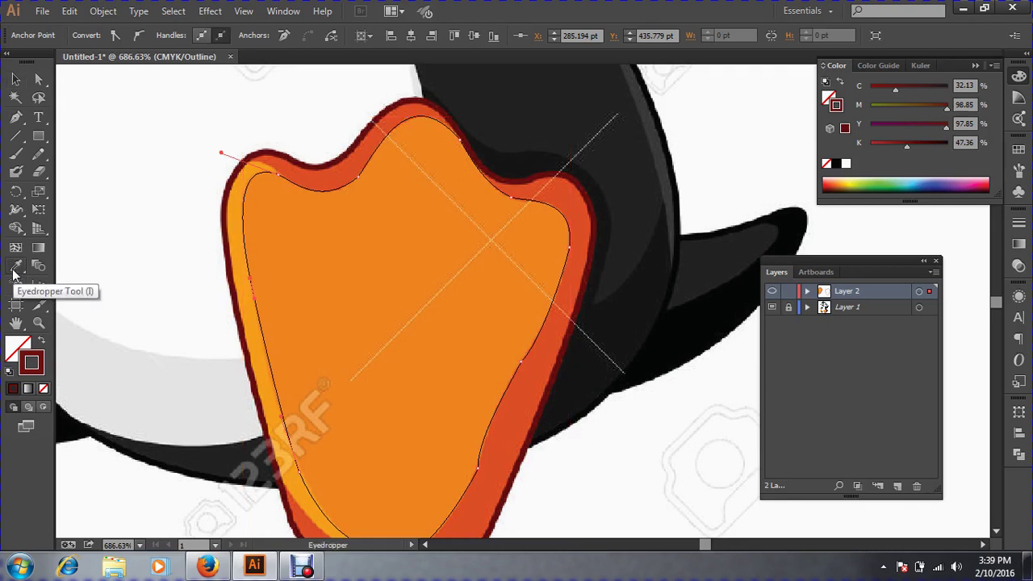
pyautogui.click(310, 242)
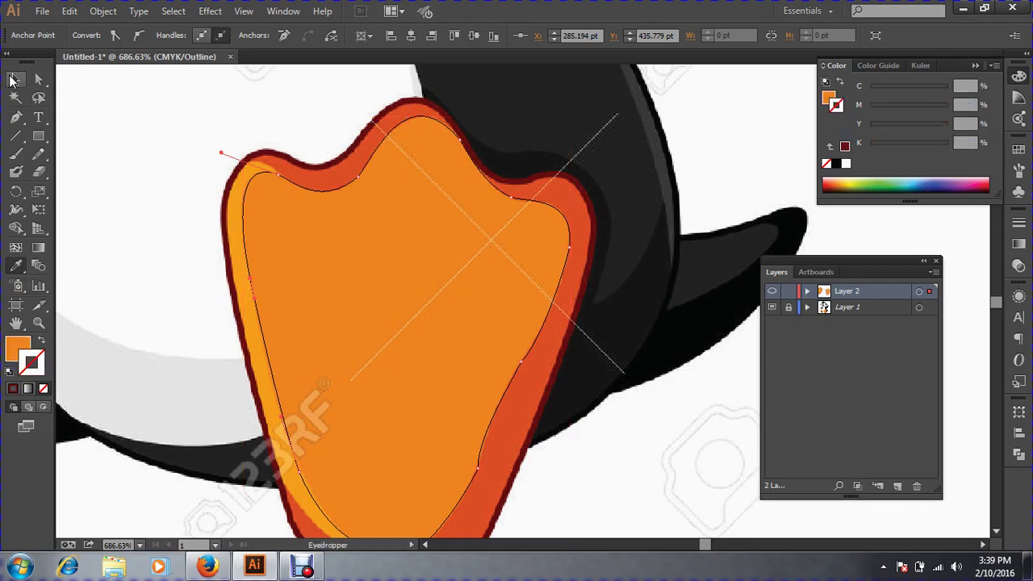
pyautogui.click(15, 79)
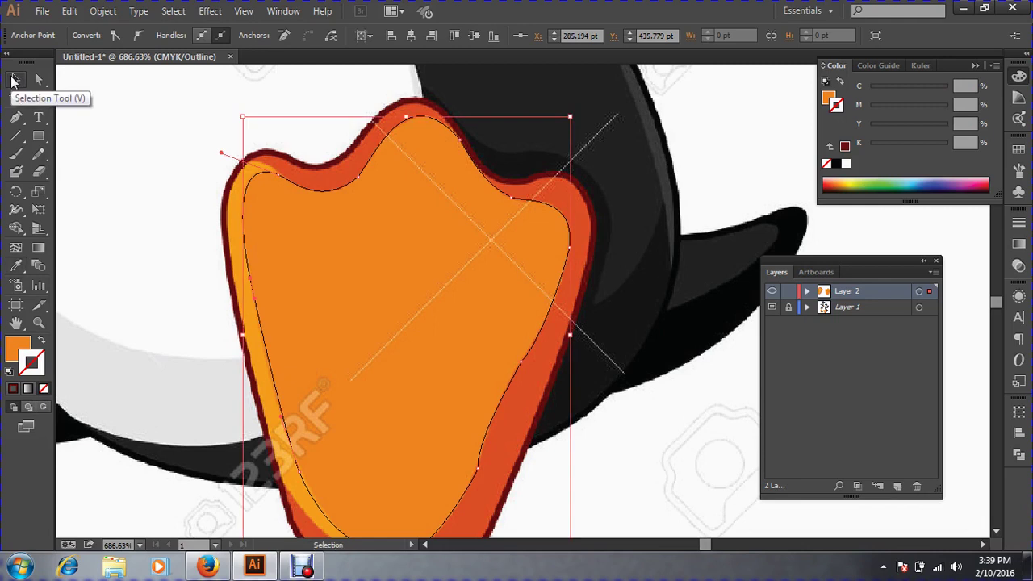
pyautogui.hotkey('ctrl', 'y')
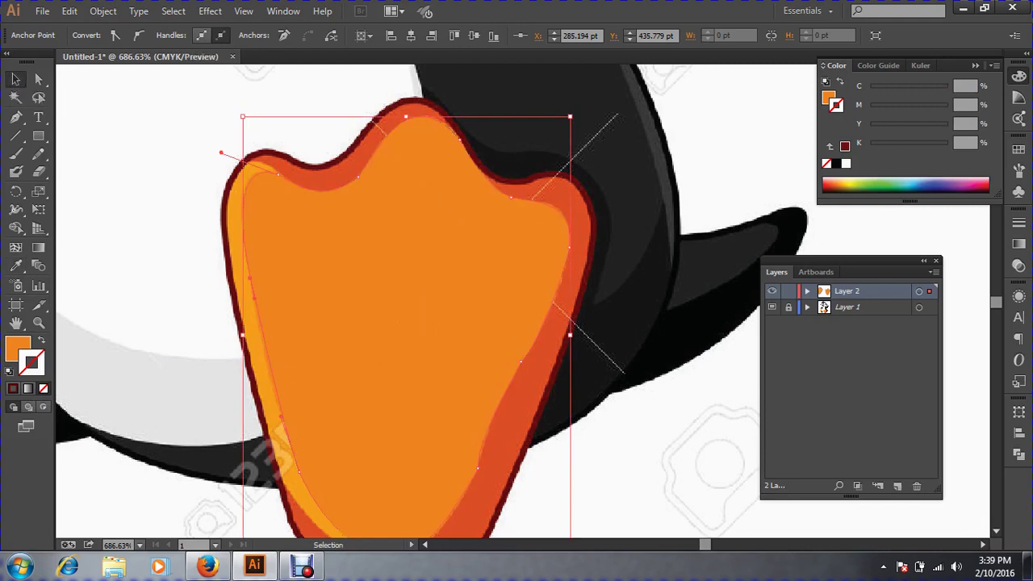
# Test-move the orange shape twice, undoing each move, then zoom in to check its edge.
pyautogui.click(153, 161)
pyautogui.moveTo(359, 258); pyautogui.dragTo(482, 269)
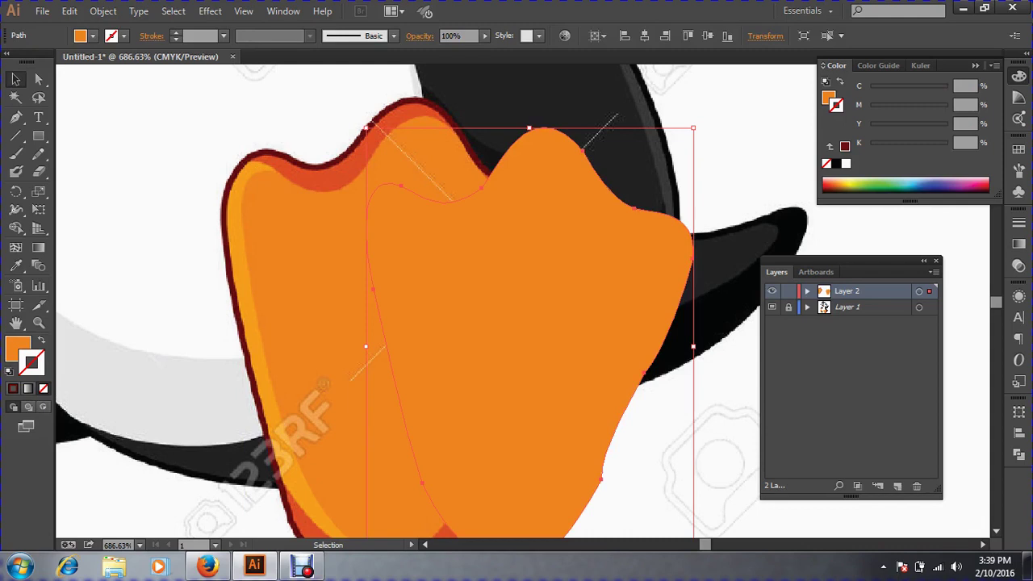
pyautogui.press('a')
pyautogui.hotkey('ctrl', 'z')
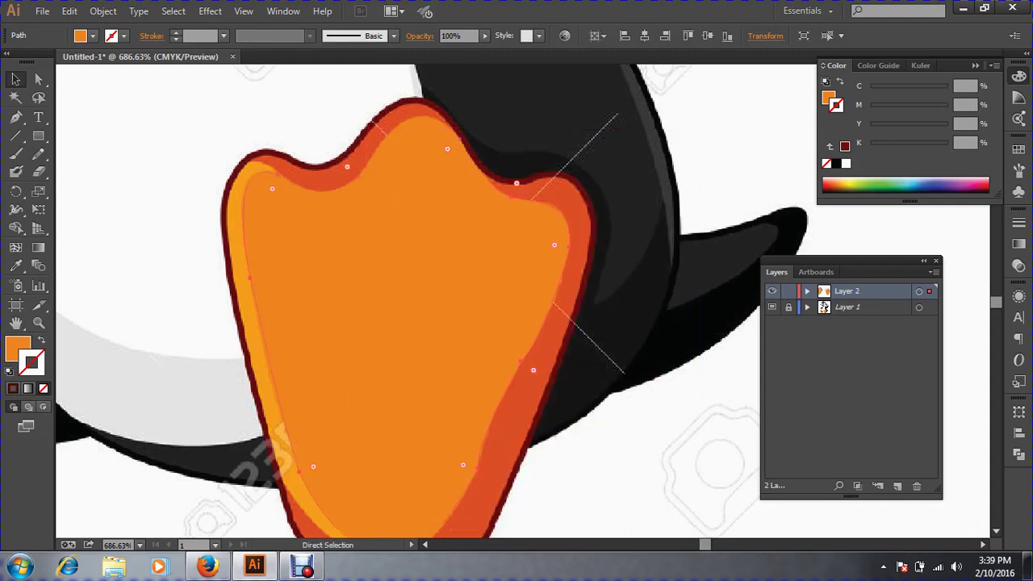
pyautogui.press('v')
pyautogui.moveTo(507, 317); pyautogui.dragTo(436, 292)
pyautogui.press('a')
pyautogui.hotkey('ctrl', 'z')
pyautogui.hotkey('ctrl', '+')
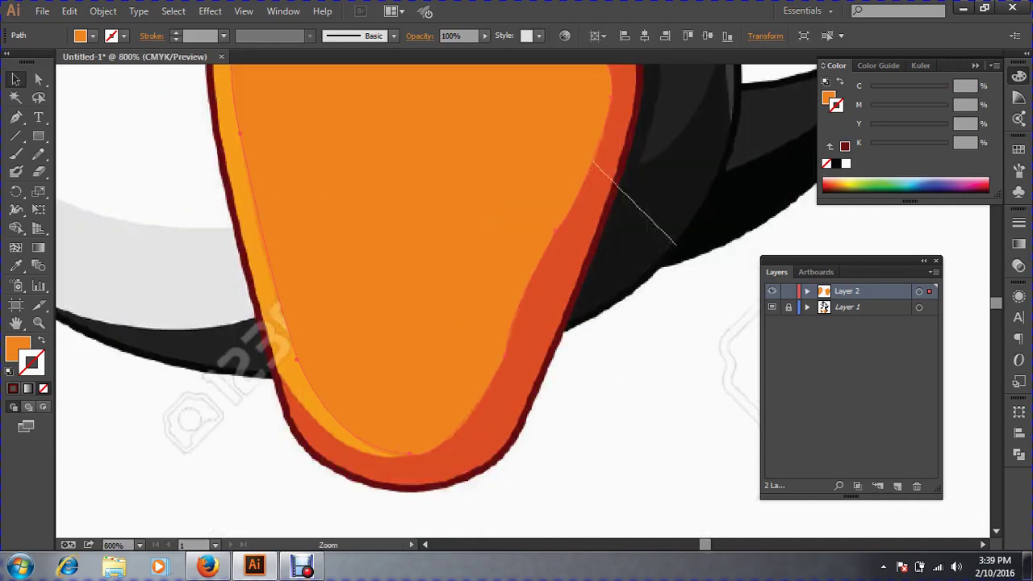
pyautogui.hotkey('ctrl', '+')
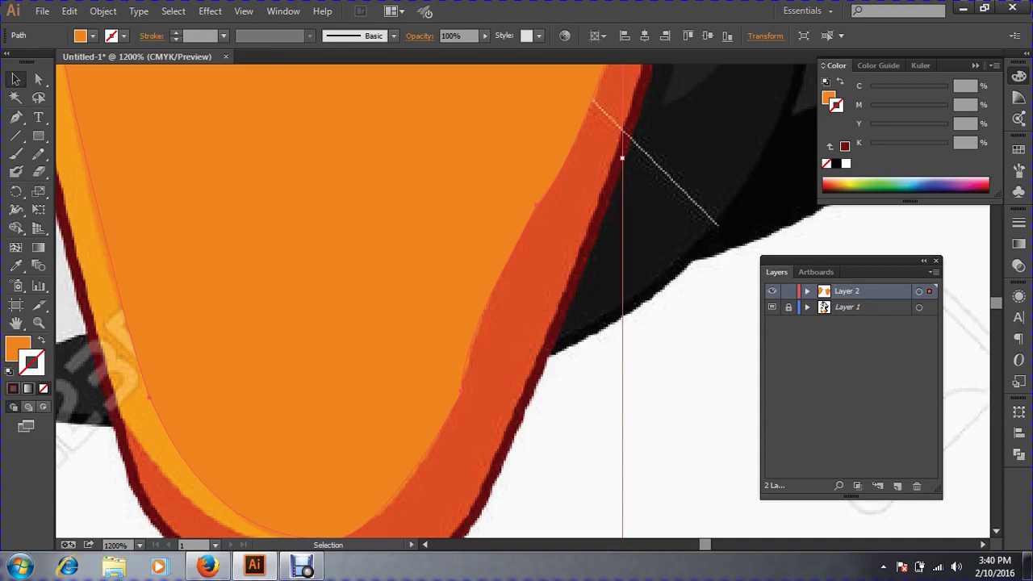
pyautogui.press('a')
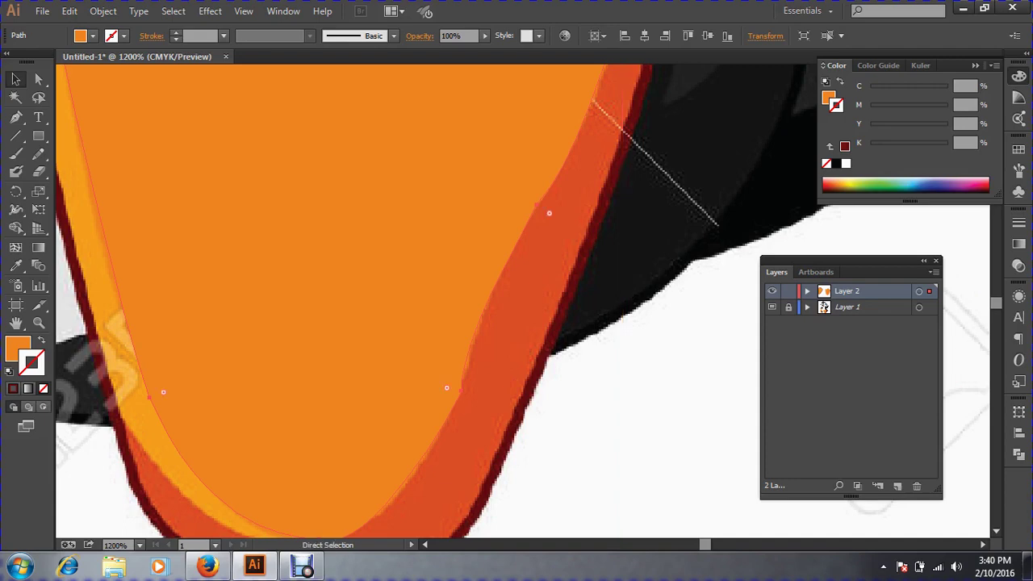
pyautogui.hotkey('ctrl', '-')
pyautogui.hotkey('ctrl', '-')
pyautogui.hotkey('ctrl', '-')
# Drag the traced shape aside to compare with the template, then undo and deselect.
pyautogui.press('v')
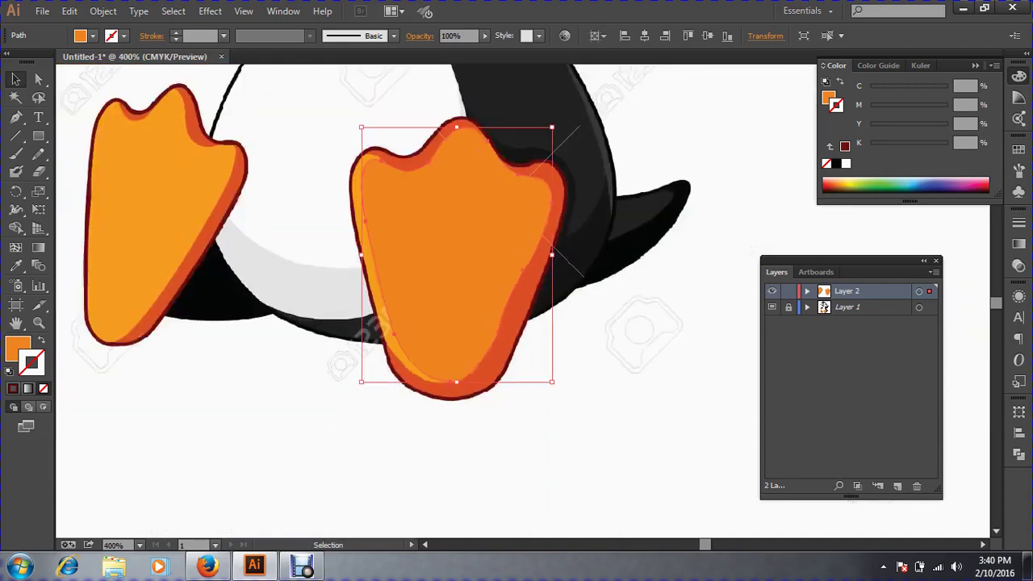
pyautogui.moveTo(467, 241); pyautogui.dragTo(660, 345)
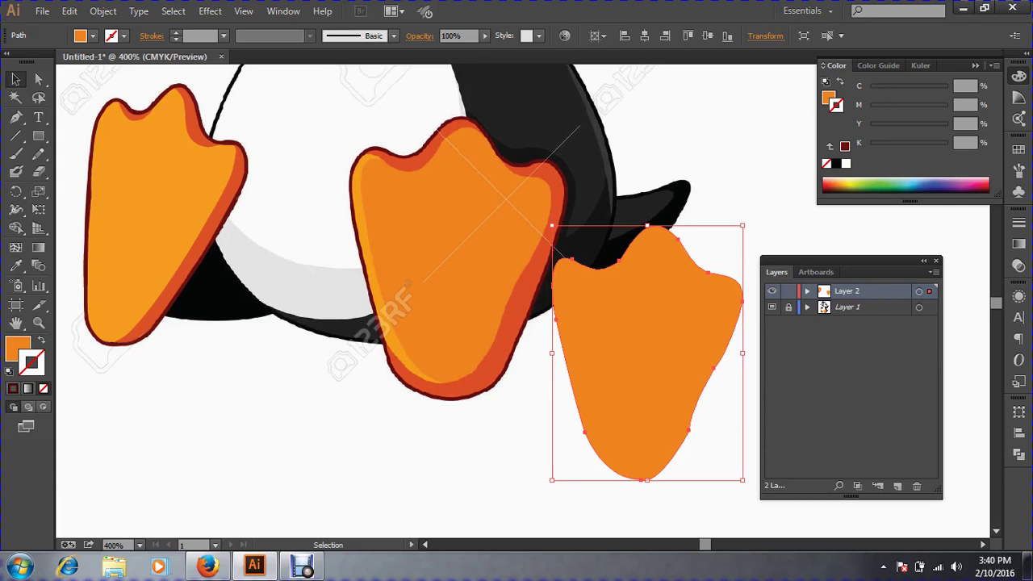
pyautogui.press('a')
pyautogui.hotkey('ctrl', 'z')
pyautogui.press('v')
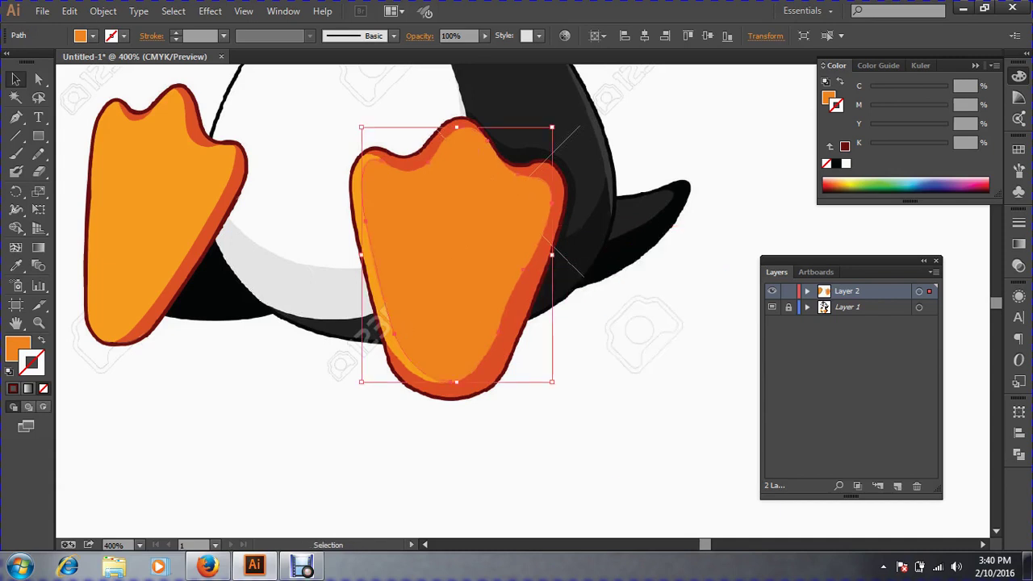
pyautogui.hotkey('ctrl', 'shift', 'a')
# Zoom in on the foot's lower right edge and swap the orange fill to a 1 pt orange outline.
pyautogui.keyDown('ctrl'); pyautogui.click(499, 290); pyautogui.keyUp('ctrl')
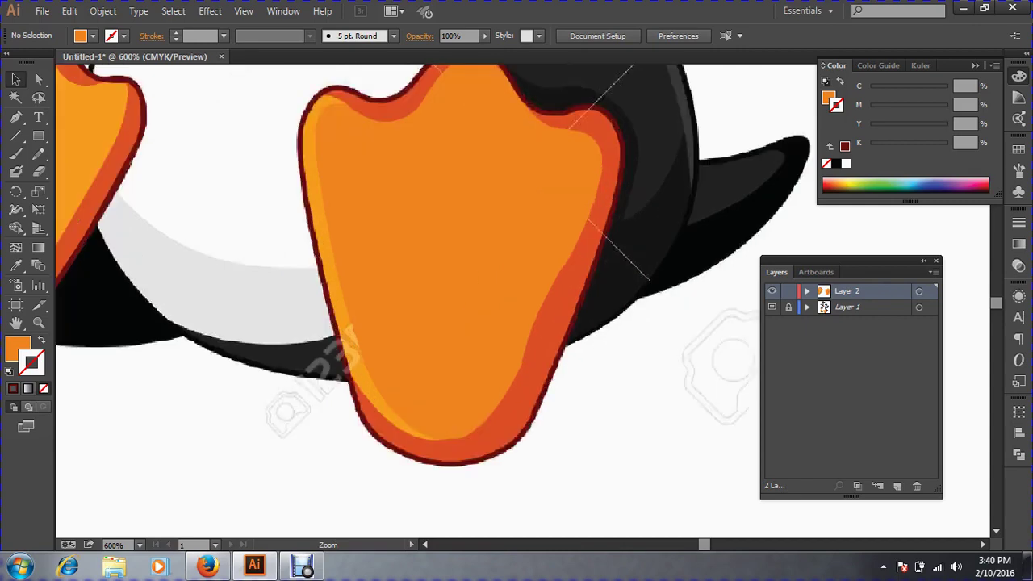
pyautogui.moveTo(492, 266); pyautogui.dragTo(492, 321)
pyautogui.click(484, 307)
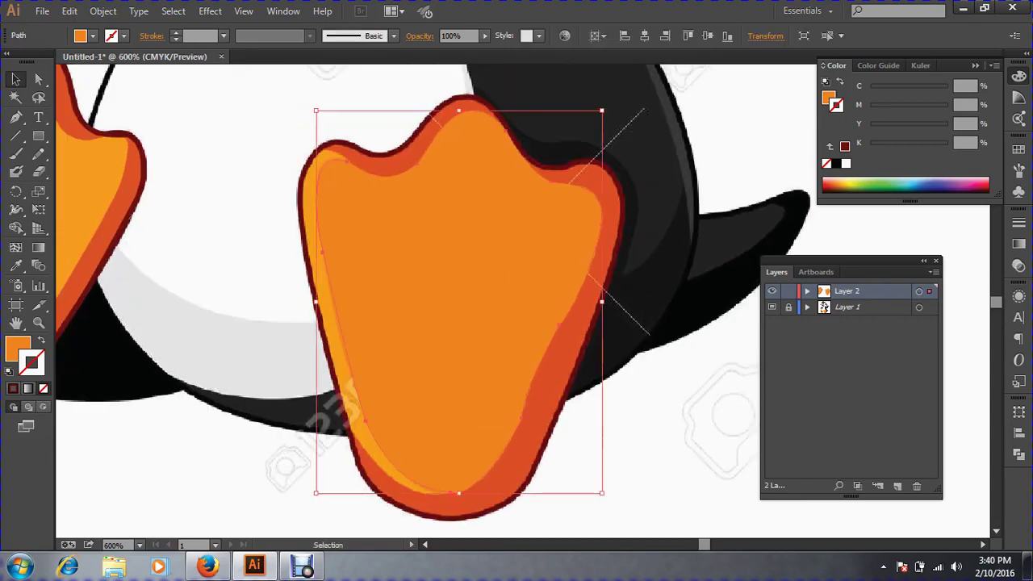
pyautogui.hotkey('ctrl', 'space')
pyautogui.moveTo(630, 323); pyautogui.dragTo(455, 503)
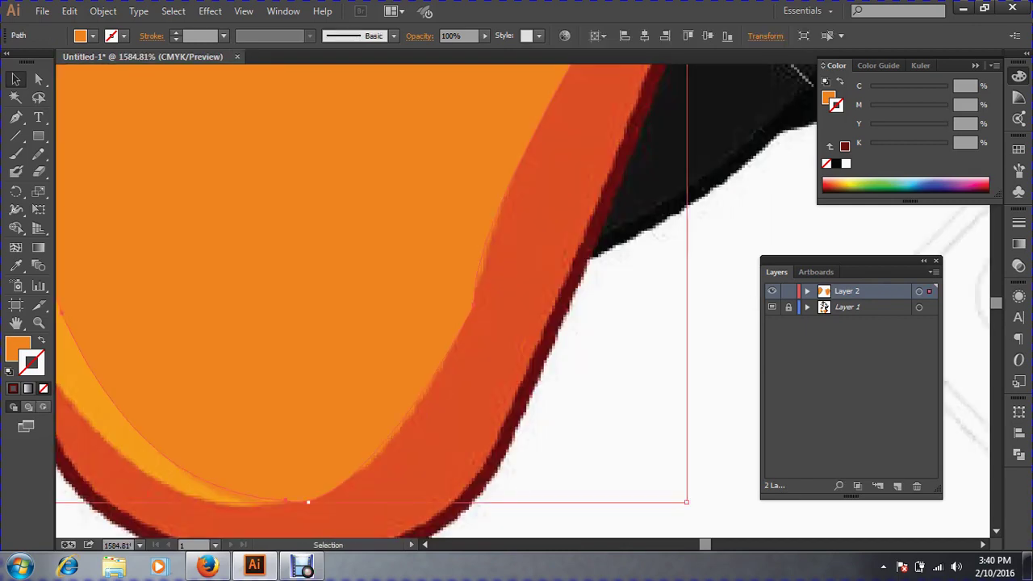
pyautogui.click(40, 341)
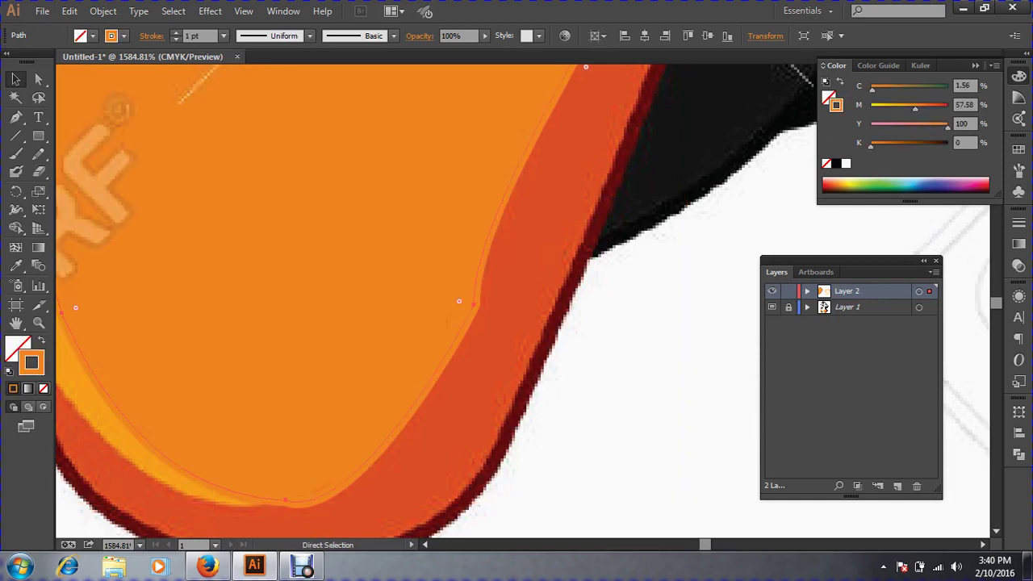
# Switch to Outline view and smooth the kink in the path's lower right curve with the Pencil.
pyautogui.hotkey('ctrl', 'y')
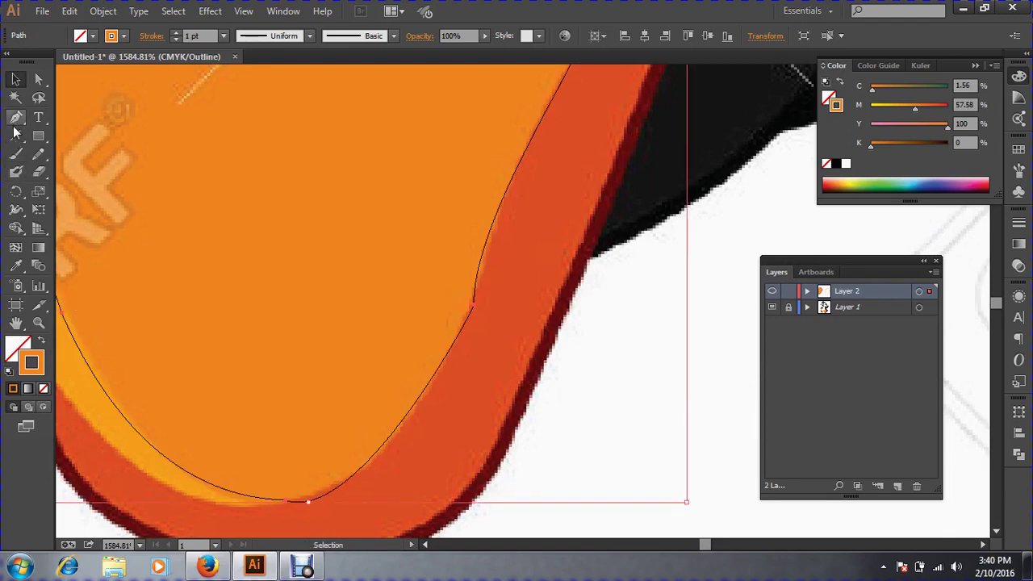
pyautogui.click(38, 155)
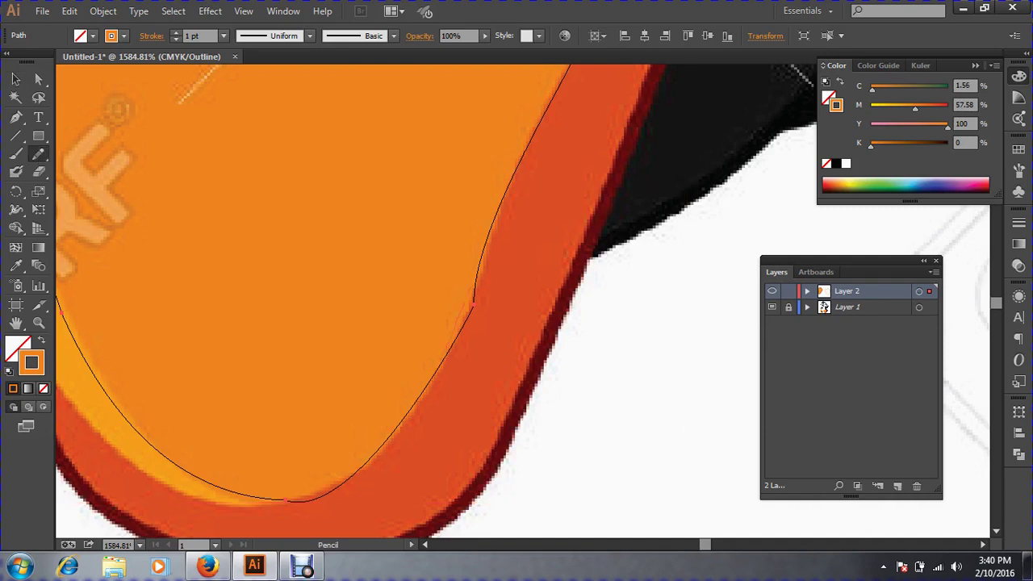
pyautogui.moveTo(506, 191); pyautogui.dragTo(379, 449)
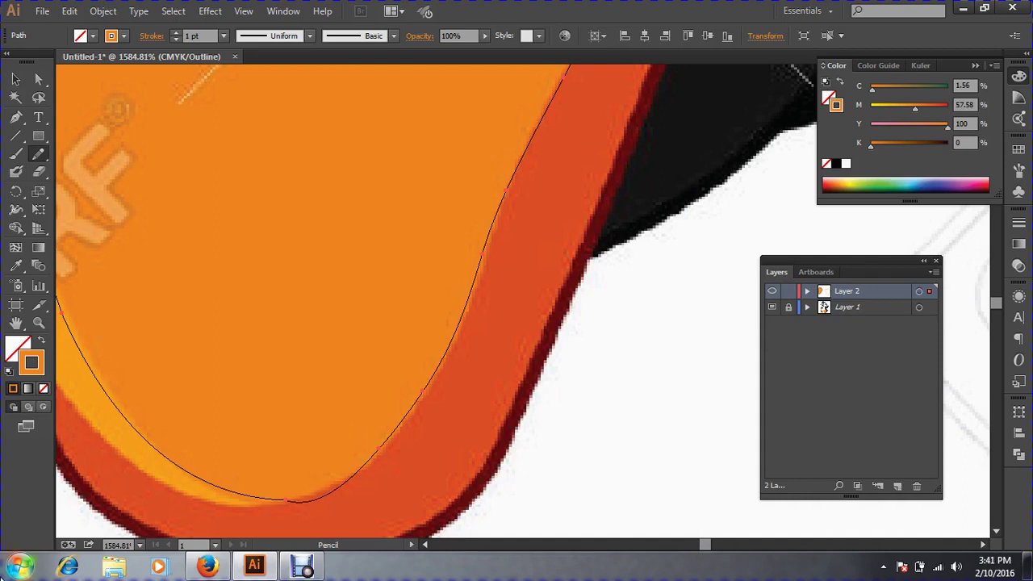
# Set the Pencil tool's fidelity to fully Smooth, keeping edit-selected-paths at 6 pixels, and zoom out.
pyautogui.doubleClick(40, 157)
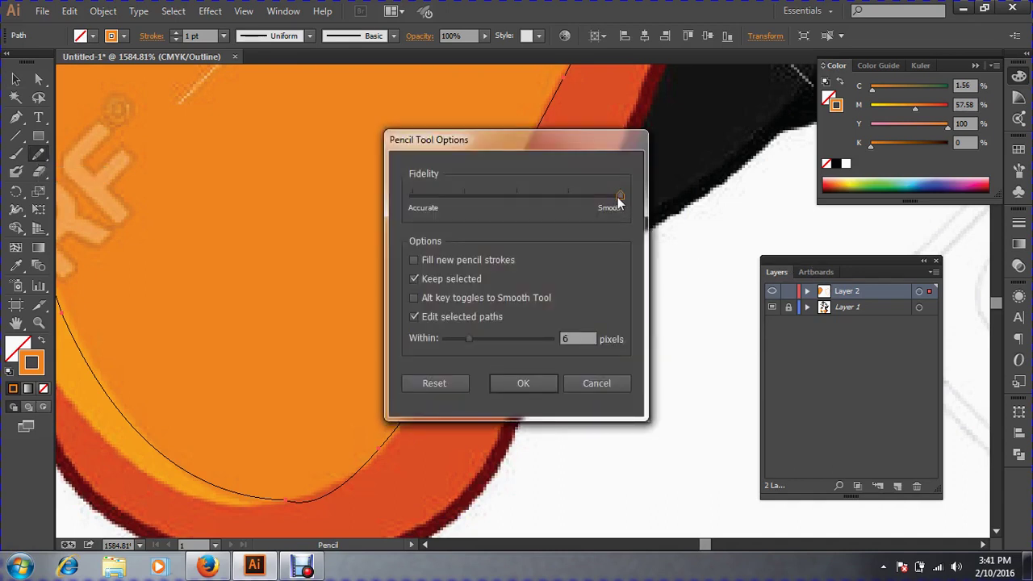
pyautogui.moveTo(619, 196); pyautogui.dragTo(413, 196)
pyautogui.moveTo(414, 196); pyautogui.dragTo(620, 196)
pyautogui.click(501, 385)
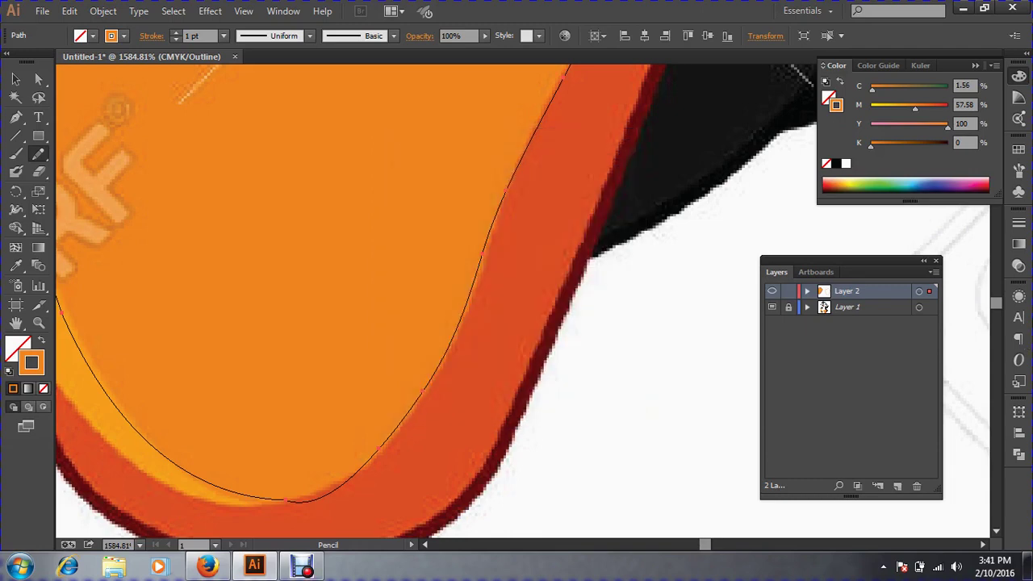
pyautogui.hotkey('ctrl', '-')
pyautogui.hotkey('ctrl', '-')
pyautogui.hotkey('ctrl', '-')
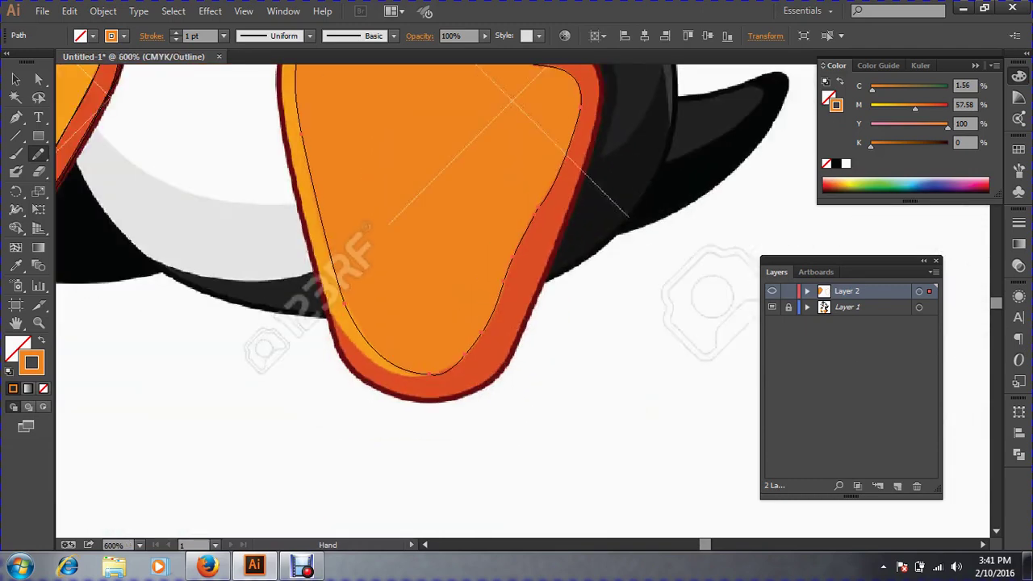
# Deselect the foot outline, pick the Pen tool, and zoom in on the foot's left edge.
pyautogui.moveTo(452, 242); pyautogui.dragTo(437, 375)
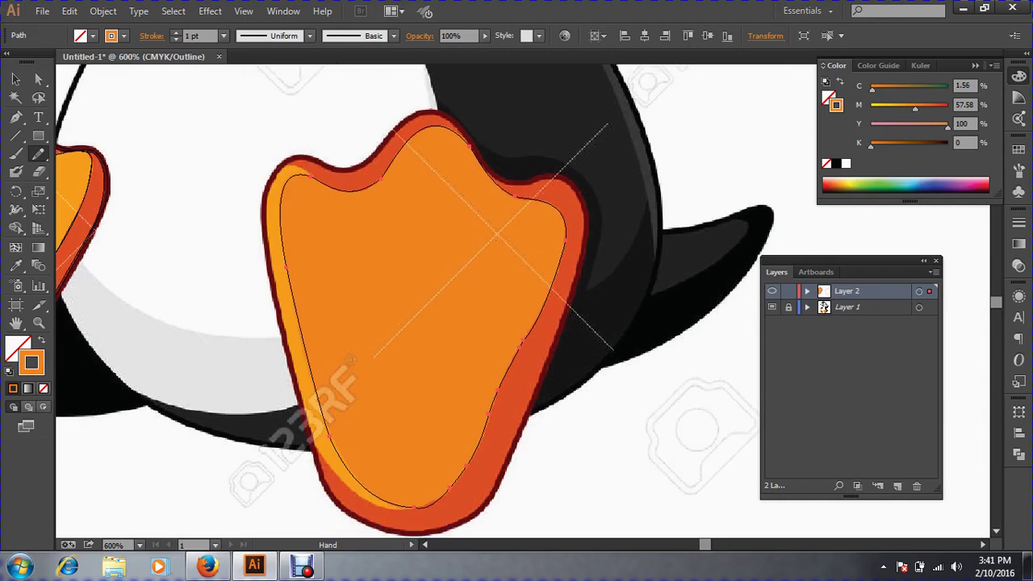
pyautogui.click(15, 78)
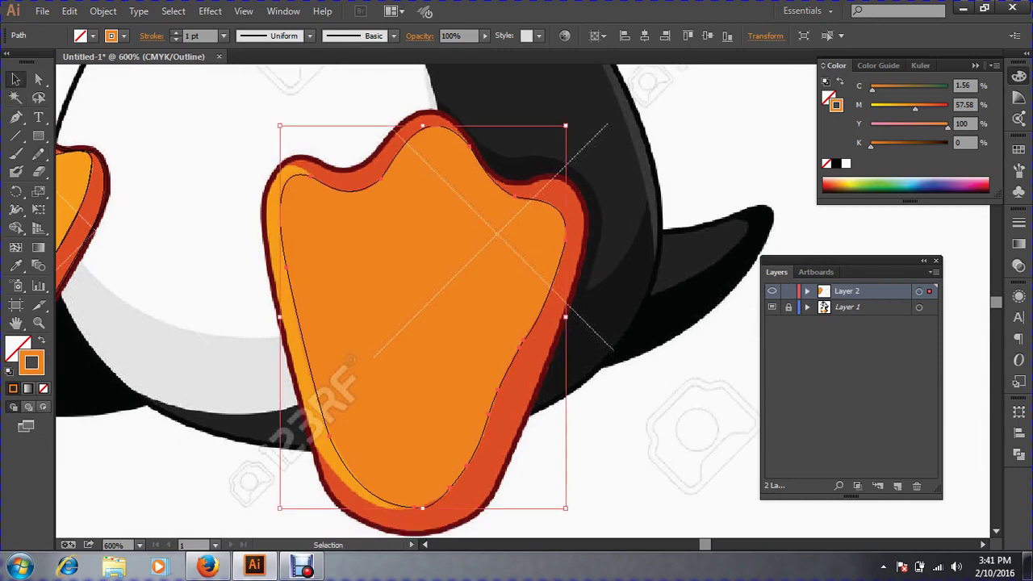
pyautogui.press('a')
pyautogui.hotkey('ctrl', 'shift', 'a')
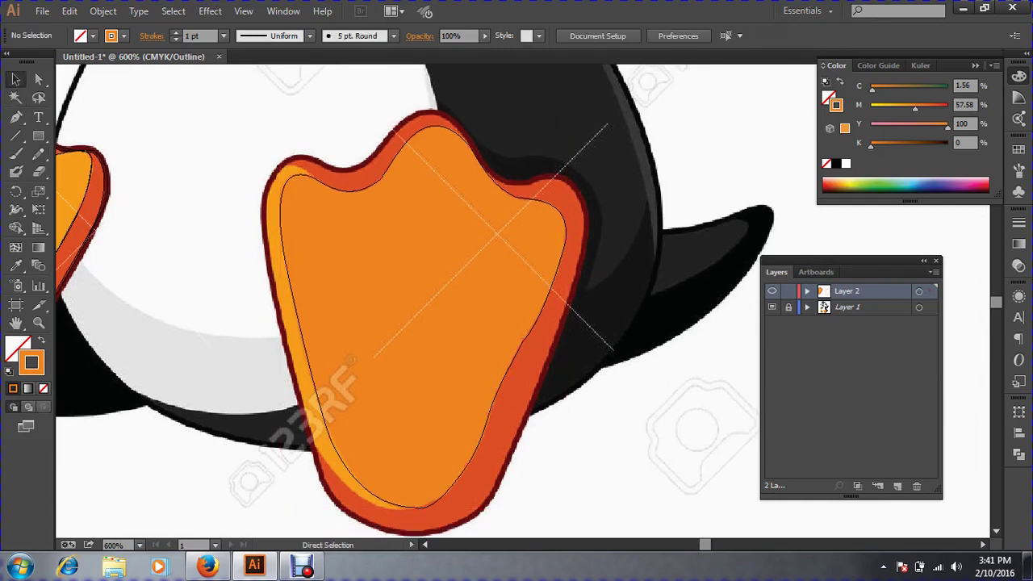
pyautogui.press('v')
pyautogui.click(15, 118)
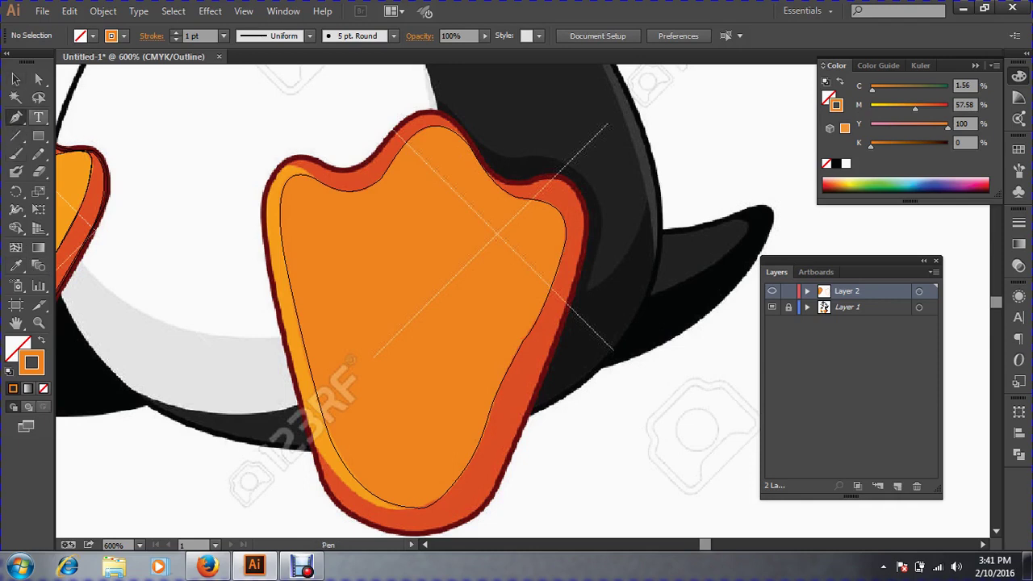
pyautogui.press('z')
pyautogui.moveTo(216, 203); pyautogui.dragTo(473, 387)
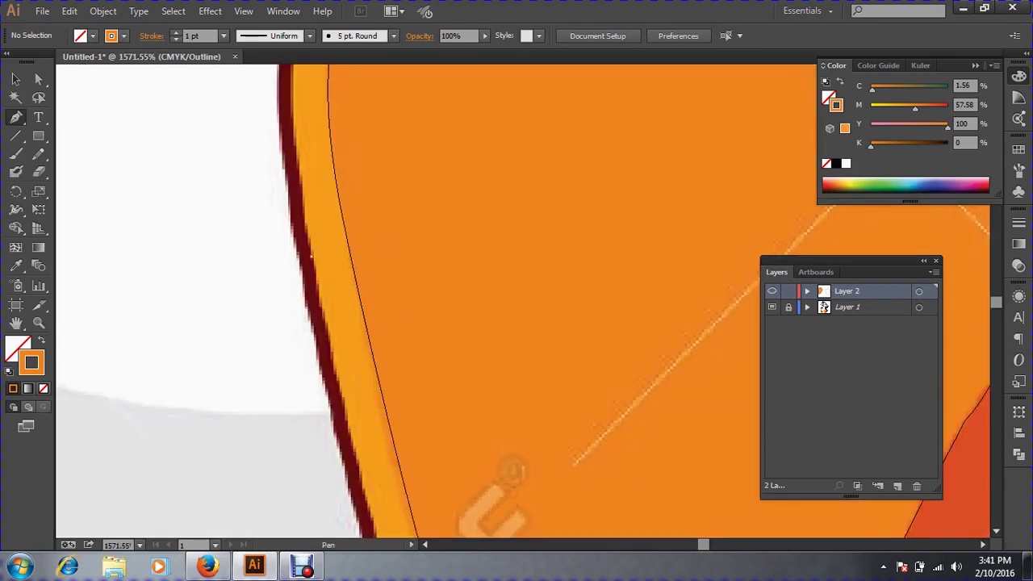
# Start a new path on the left highlight strip, curving down the foot's left edge.
pyautogui.click(311, 257)
pyautogui.hotkey('ctrl', '-')
pyautogui.hotkey('ctrl', '-')
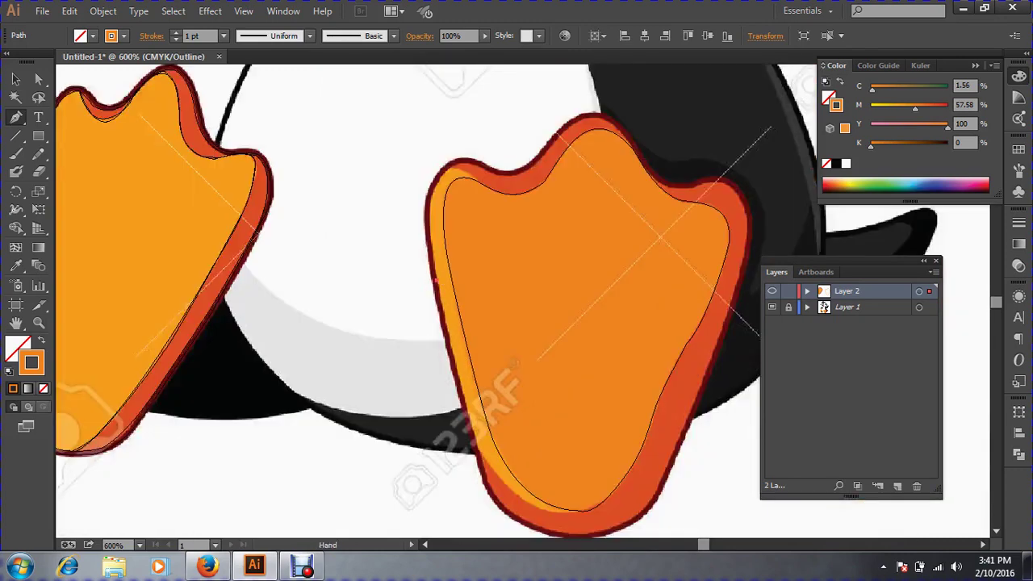
pyautogui.moveTo(482, 232); pyautogui.dragTo(337, 233)
pyautogui.keyDown('ctrl'); pyautogui.click(336, 232); pyautogui.keyUp('ctrl')
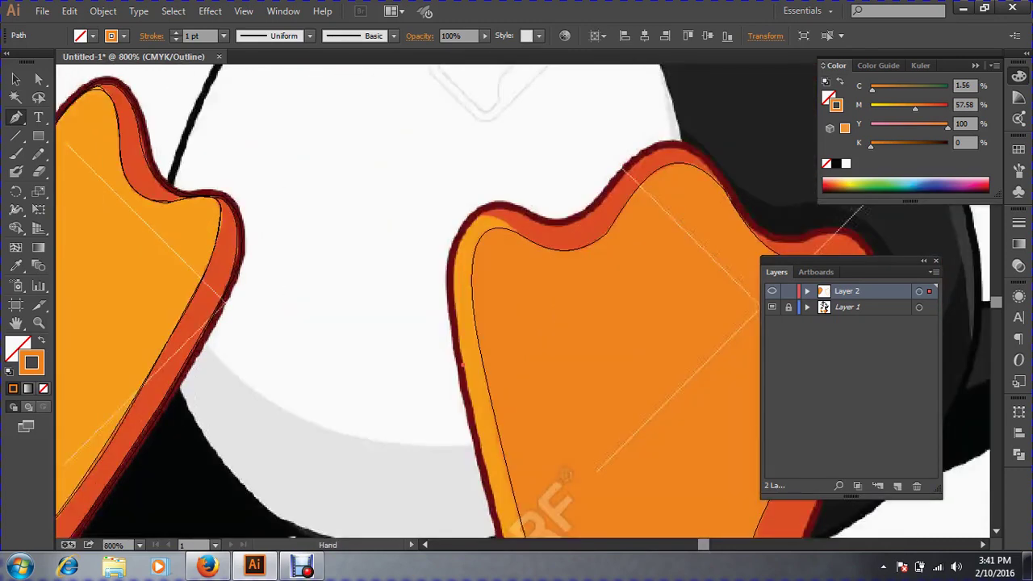
pyautogui.moveTo(508, 233); pyautogui.dragTo(298, 204)
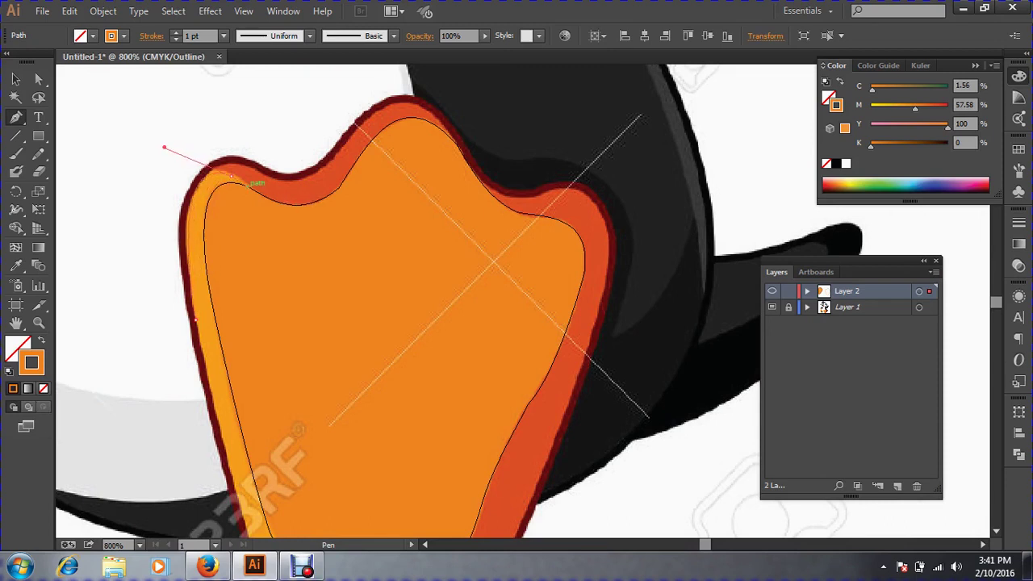
pyautogui.moveTo(247, 185); pyautogui.dragTo(248, 186)
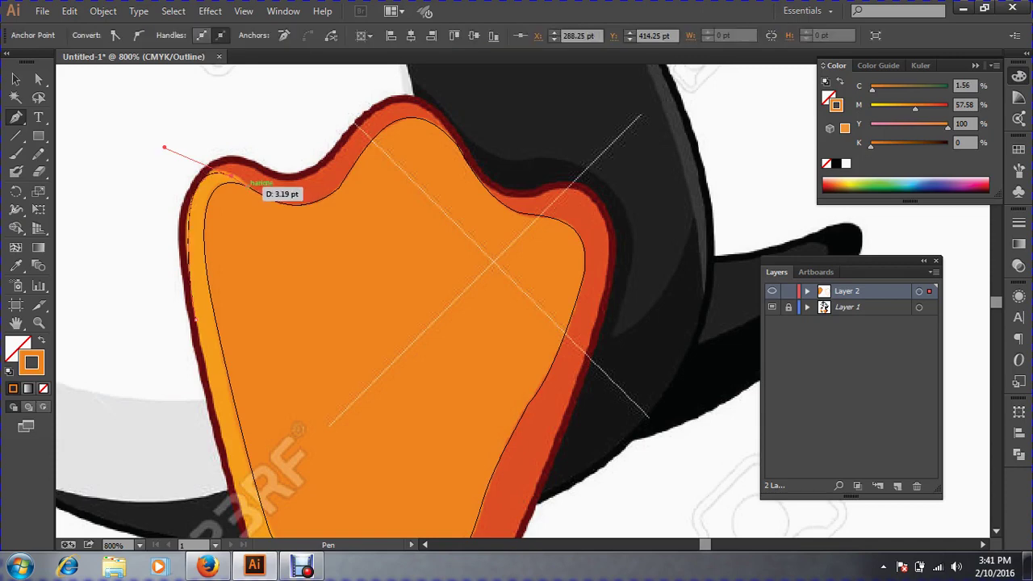
pyautogui.click(248, 185)
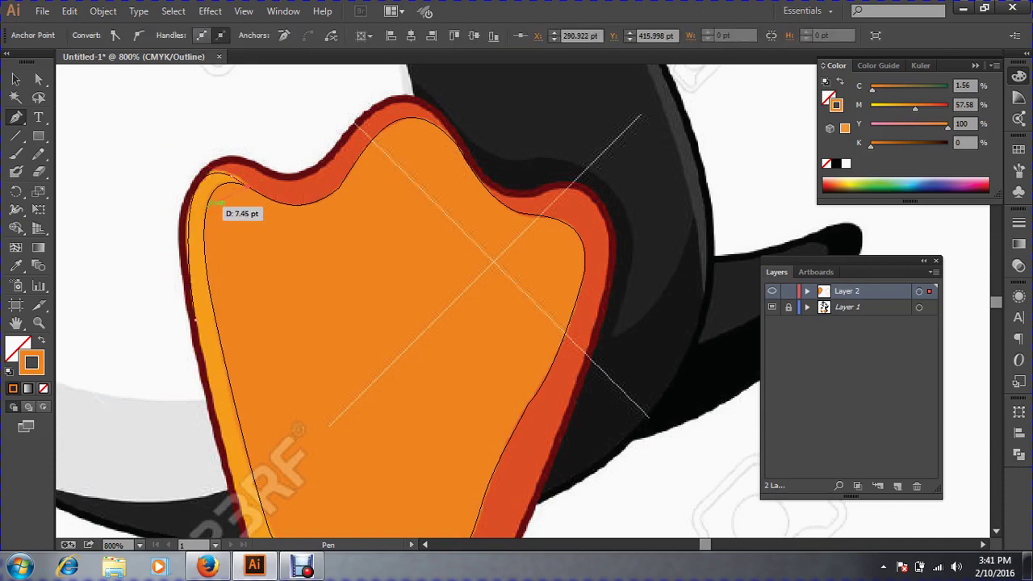
pyautogui.moveTo(208, 206); pyautogui.dragTo(165, 151)
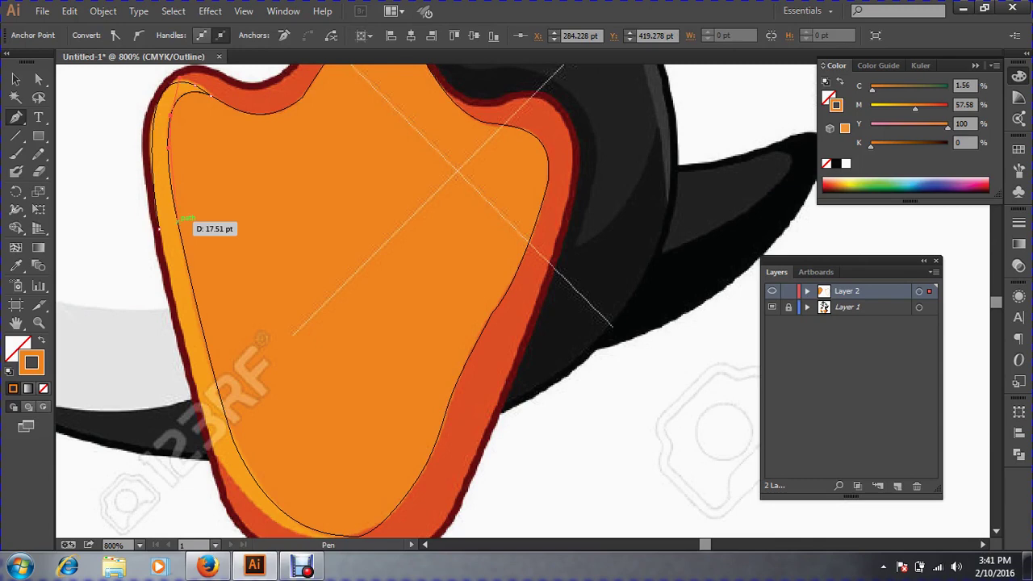
pyautogui.moveTo(178, 222); pyautogui.dragTo(190, 279)
# Continue the strip path around the foot's bottom with curved and corner anchors.
pyautogui.moveTo(242, 463); pyautogui.dragTo(242, 378)
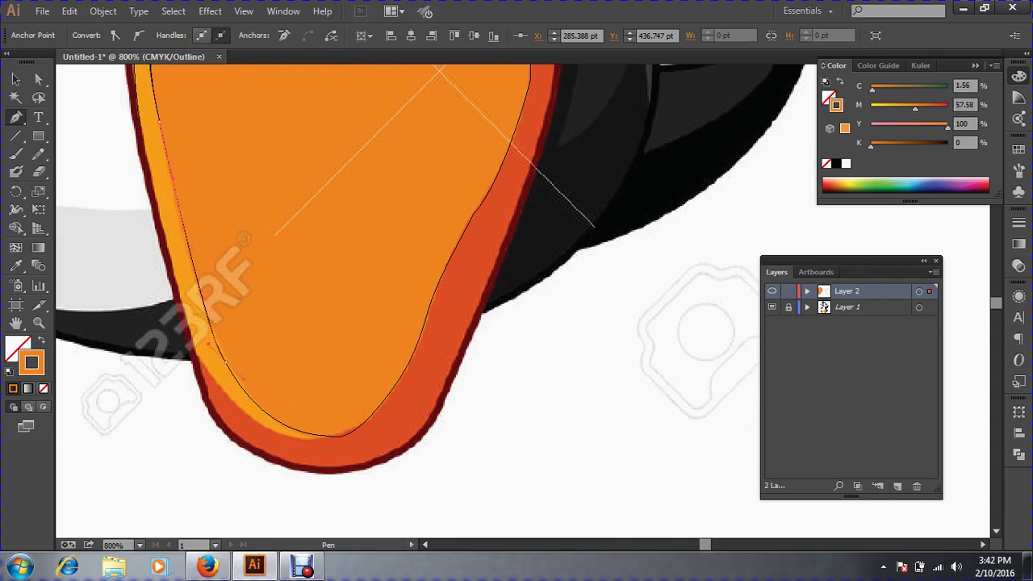
pyautogui.moveTo(329, 436)
pyautogui.mouseDown()
pyautogui.moveTo(389, 441)
pyautogui.moveTo(331, 441)
pyautogui.mouseUp()
pyautogui.click(330, 436)
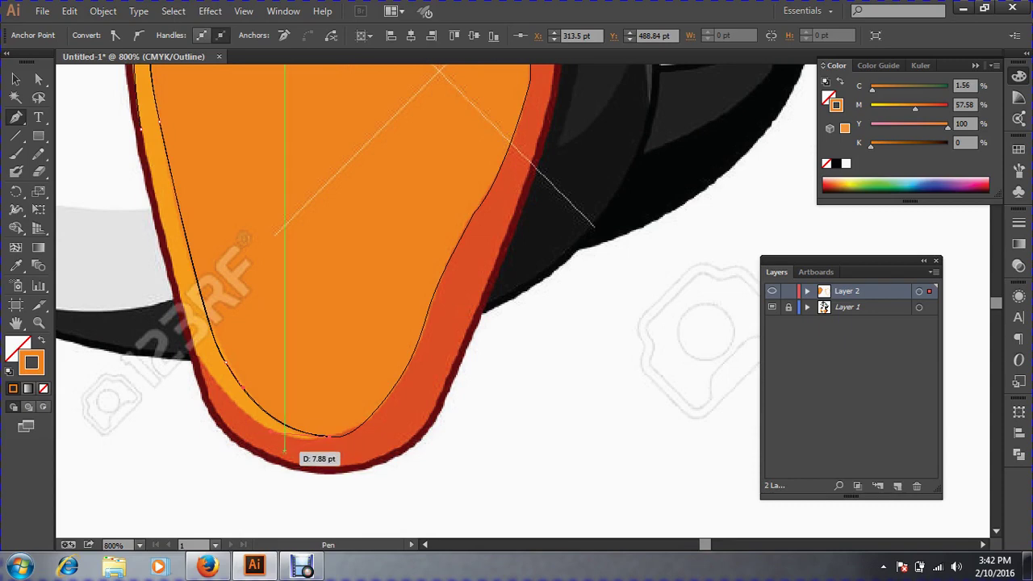
pyautogui.hotkey('ctrl', 'space')
pyautogui.click(329, 436)
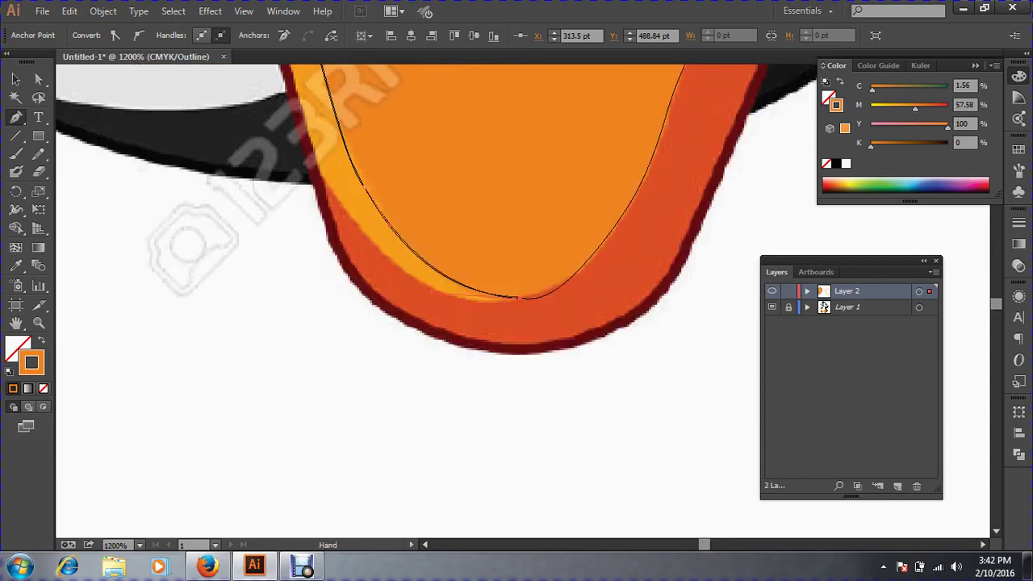
pyautogui.moveTo(517, 243); pyautogui.dragTo(479, 369)
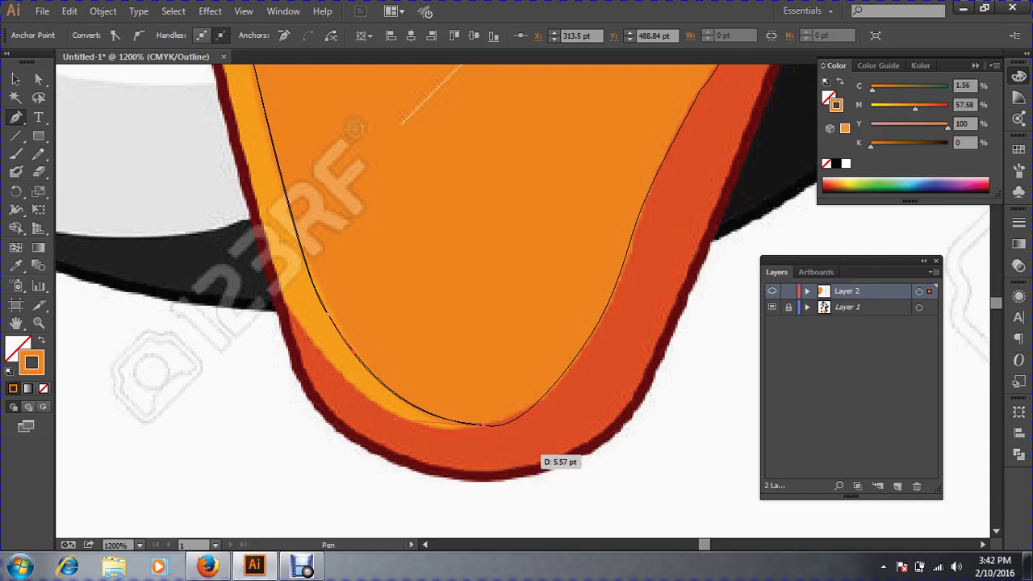
pyautogui.moveTo(483, 424); pyautogui.dragTo(506, 448)
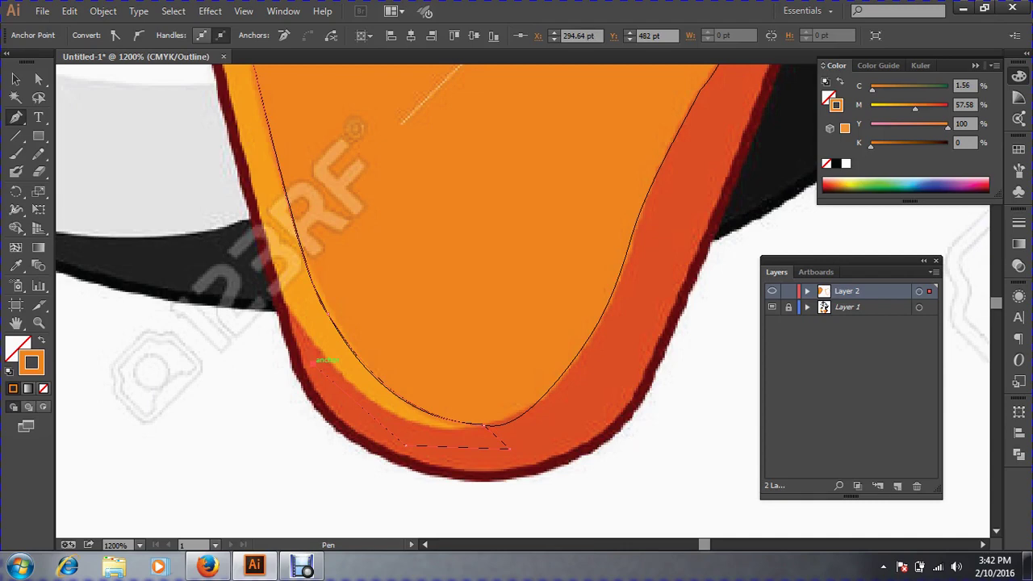
pyautogui.moveTo(315, 363); pyautogui.dragTo(319, 325)
pyautogui.click(300, 330)
pyautogui.moveTo(514, 456); pyautogui.dragTo(586, 396)
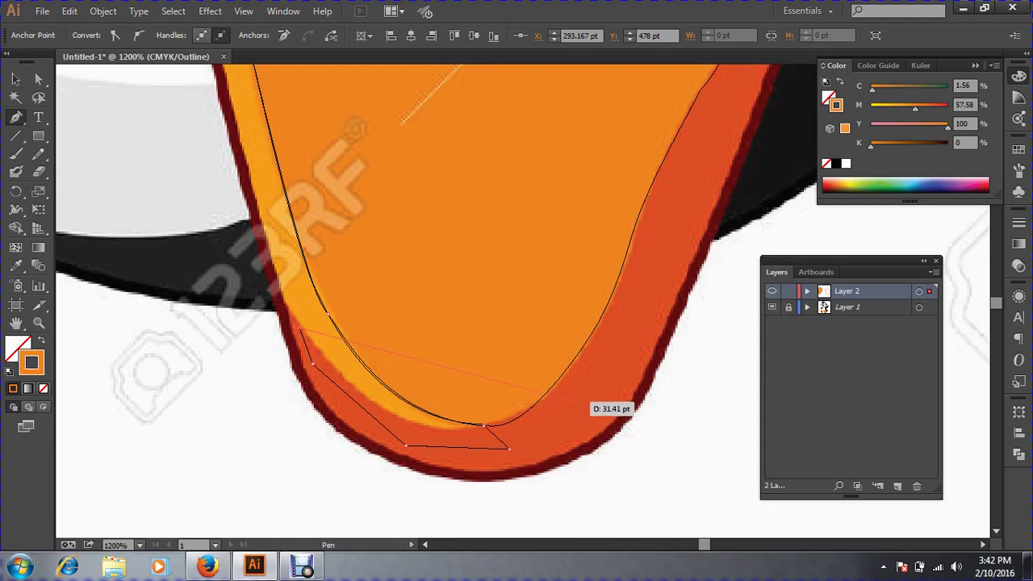
# Undo a stray anchor and trace the strip's inner edge back up to its top.
pyautogui.moveTo(574, 401); pyautogui.dragTo(579, 396)
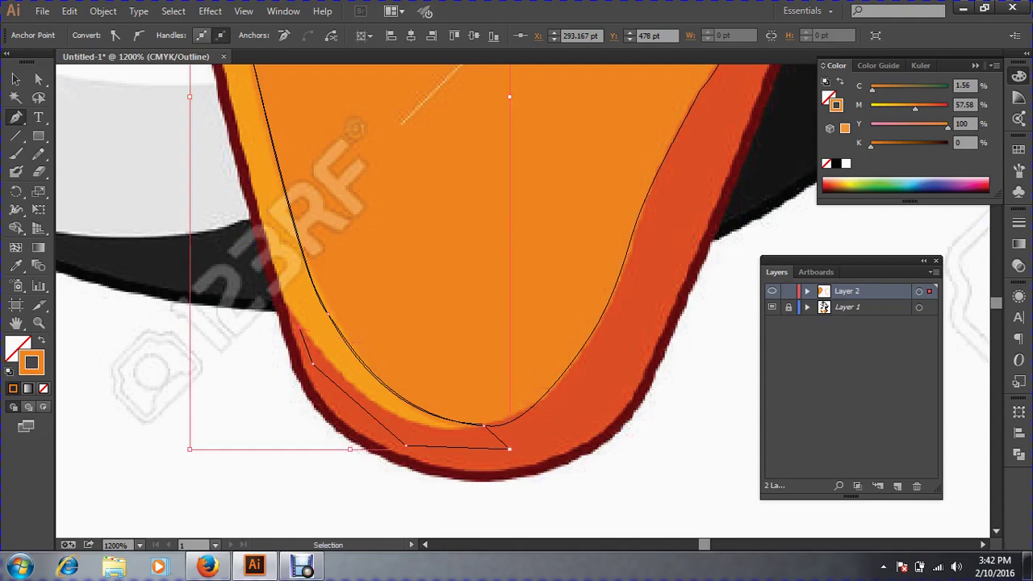
pyautogui.hotkey('ctrl', 'z')
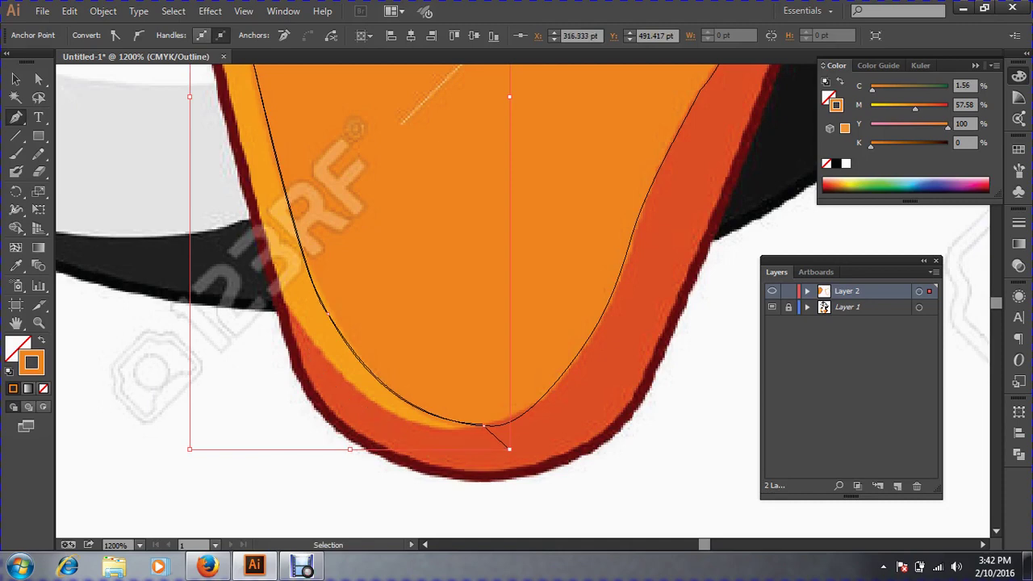
pyautogui.moveTo(483, 423); pyautogui.dragTo(402, 416)
pyautogui.moveTo(303, 330); pyautogui.dragTo(265, 269)
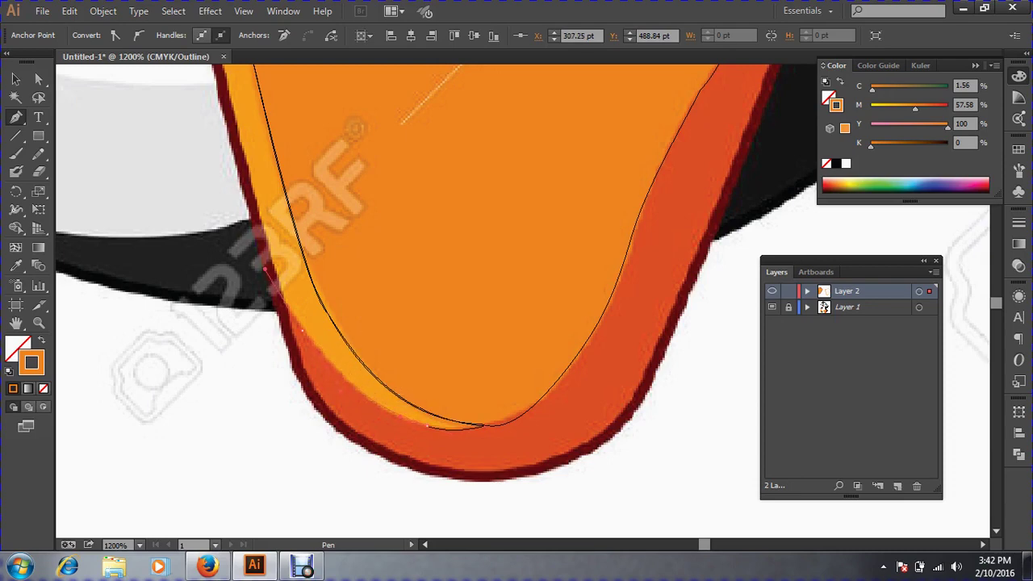
pyautogui.click(303, 330)
pyautogui.moveTo(274, 263); pyautogui.dragTo(267, 234)
pyautogui.scroll(4, 279, 239)
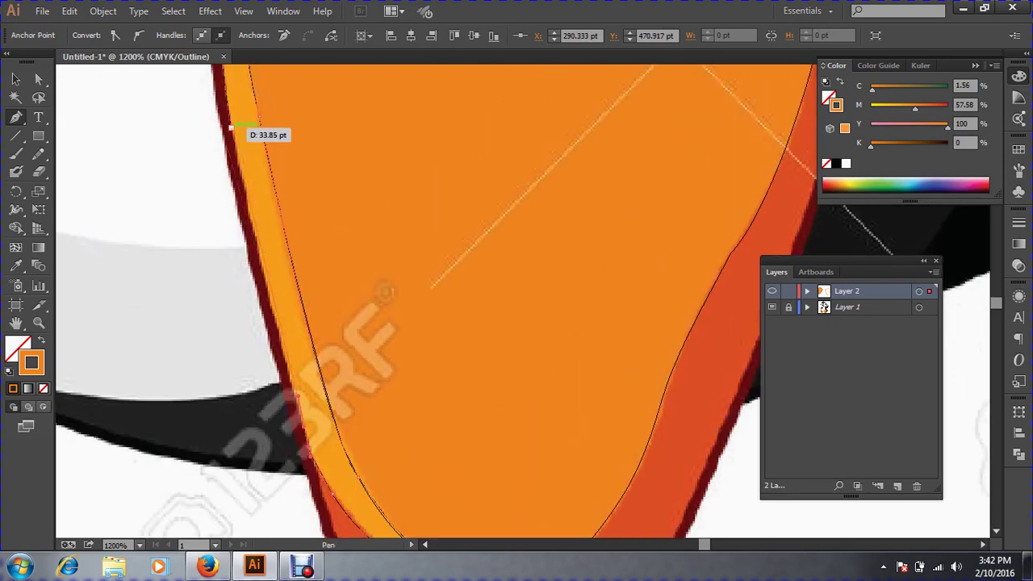
pyautogui.click(231, 127)
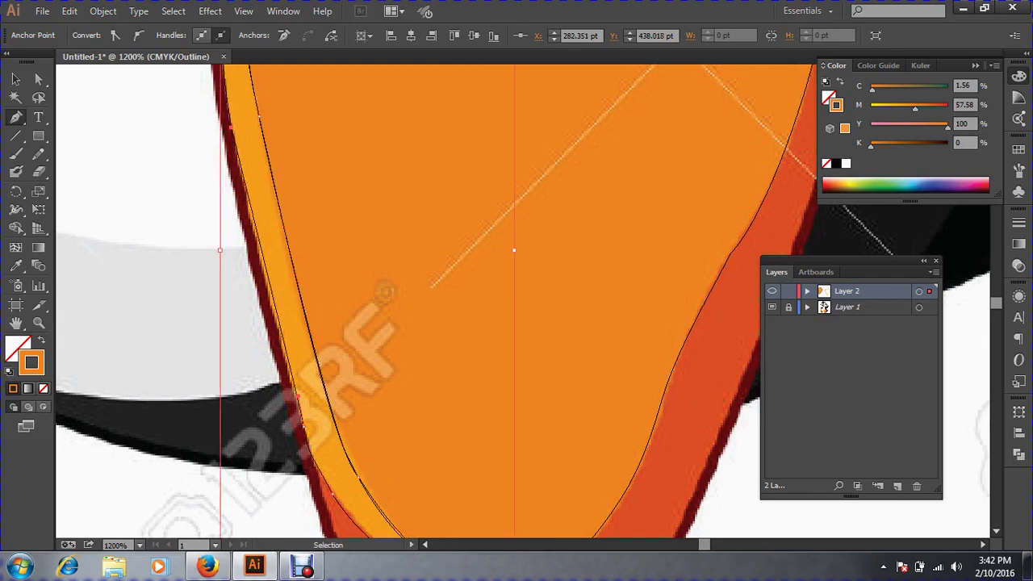
pyautogui.scroll(-4, 508, 234)
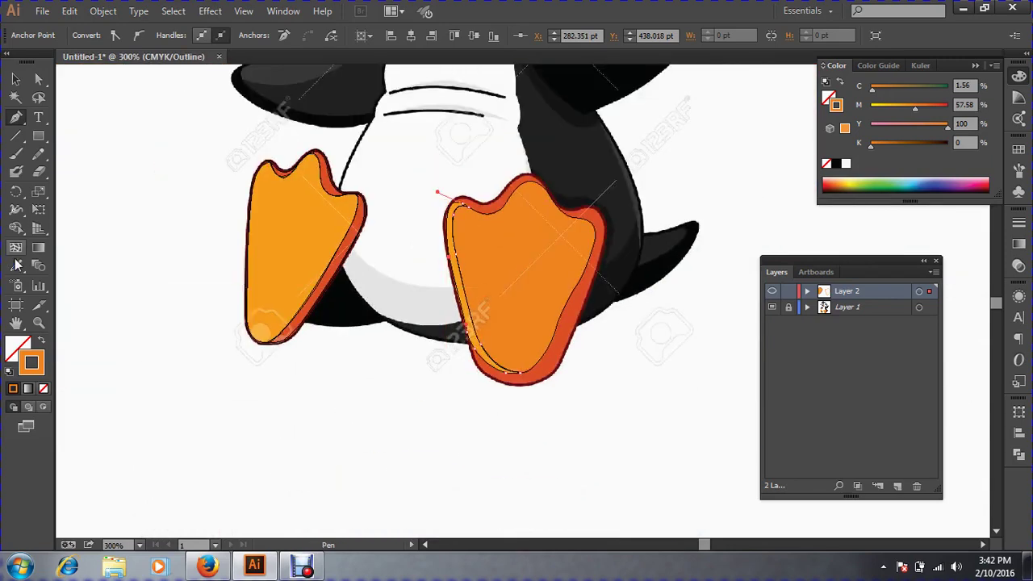
# Swap the strip path to an orange fill with no stroke, then deselect it.
pyautogui.press('z')
pyautogui.moveTo(388, 212); pyautogui.dragTo(565, 336)
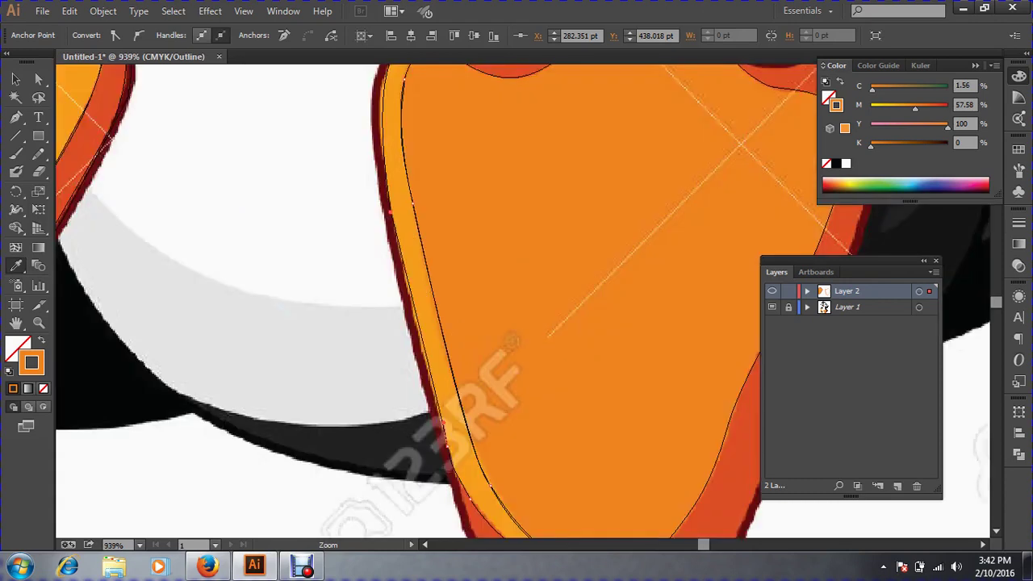
pyautogui.hotkey('shift', 'x')
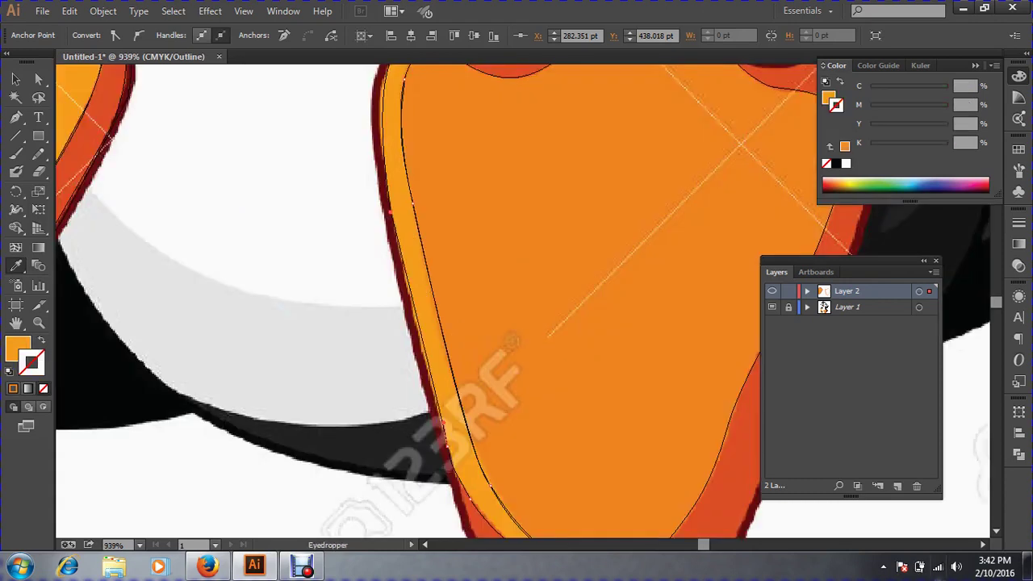
pyautogui.press('v')
pyautogui.hotkey('ctrl', 'a')
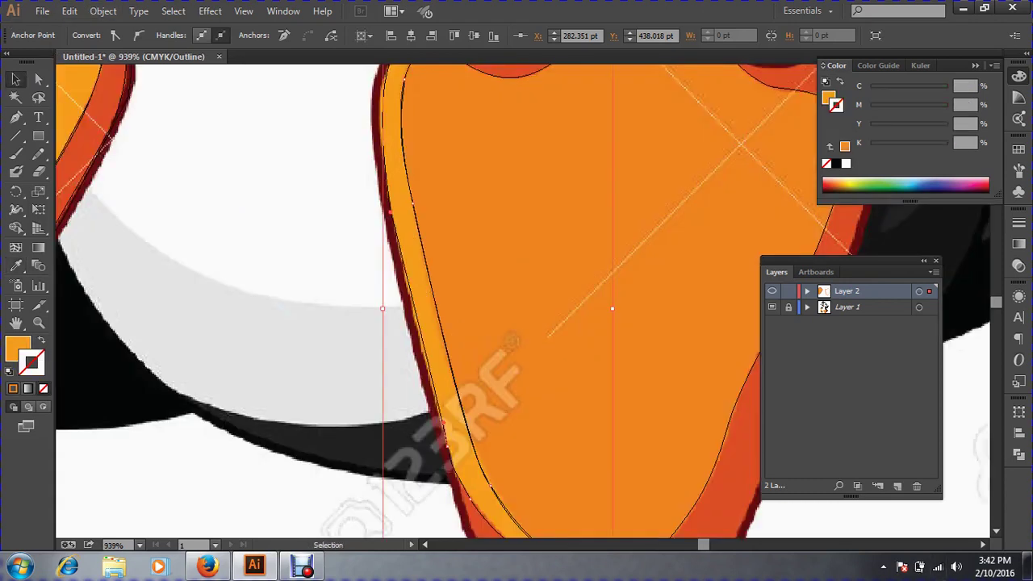
pyautogui.press('a')
pyautogui.hotkey('ctrl', 'shift', 'a')
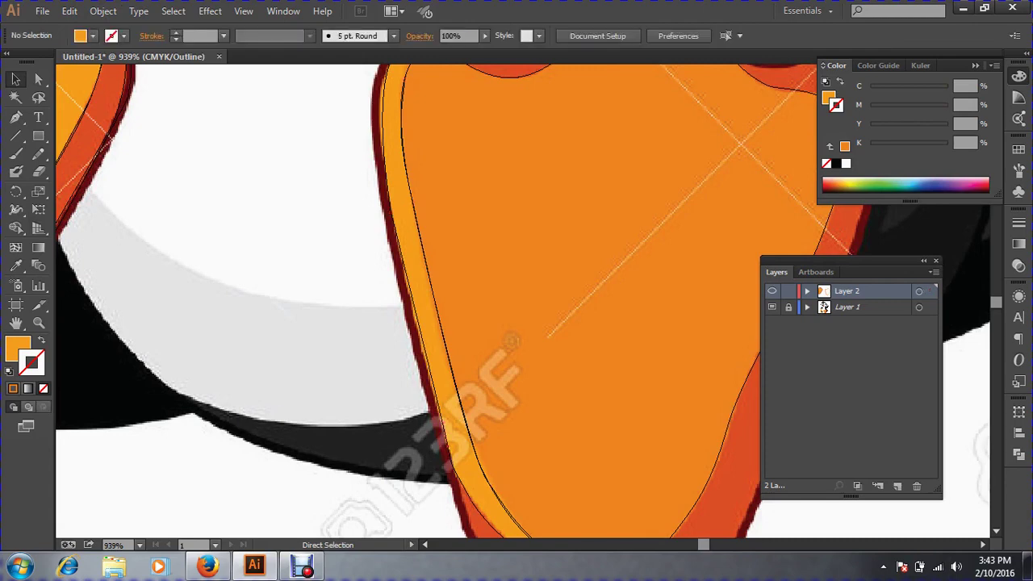
# Zoom out, then zoom back in close on the right foot's upper edge.
pyautogui.hotkey('ctrl', '-')
pyautogui.hotkey('ctrl', '-')
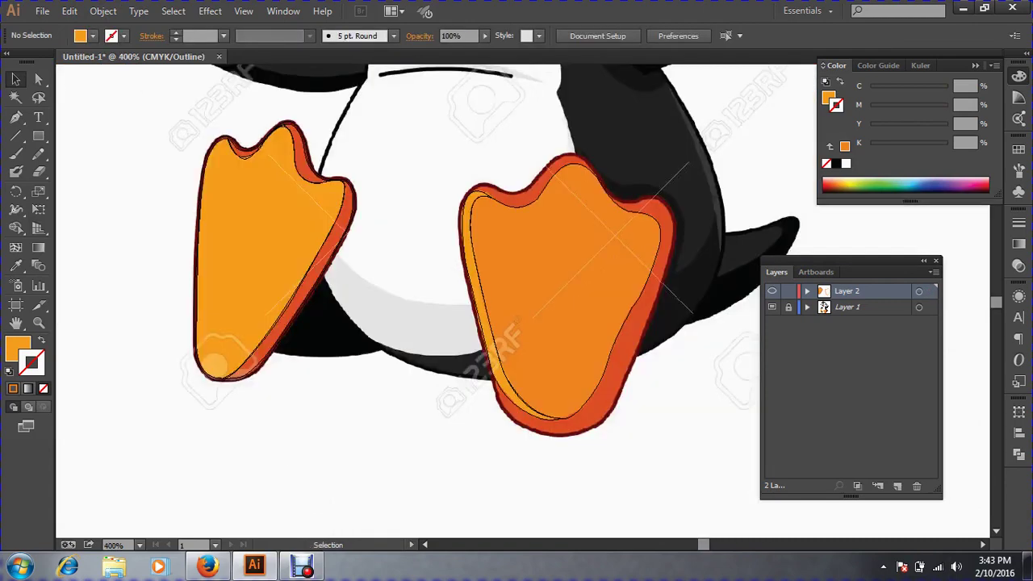
pyautogui.keyDown('ctrl'); pyautogui.click(600, 261); pyautogui.keyUp('ctrl')
pyautogui.keyDown('ctrl'); pyautogui.click(622, 348); pyautogui.keyUp('ctrl')
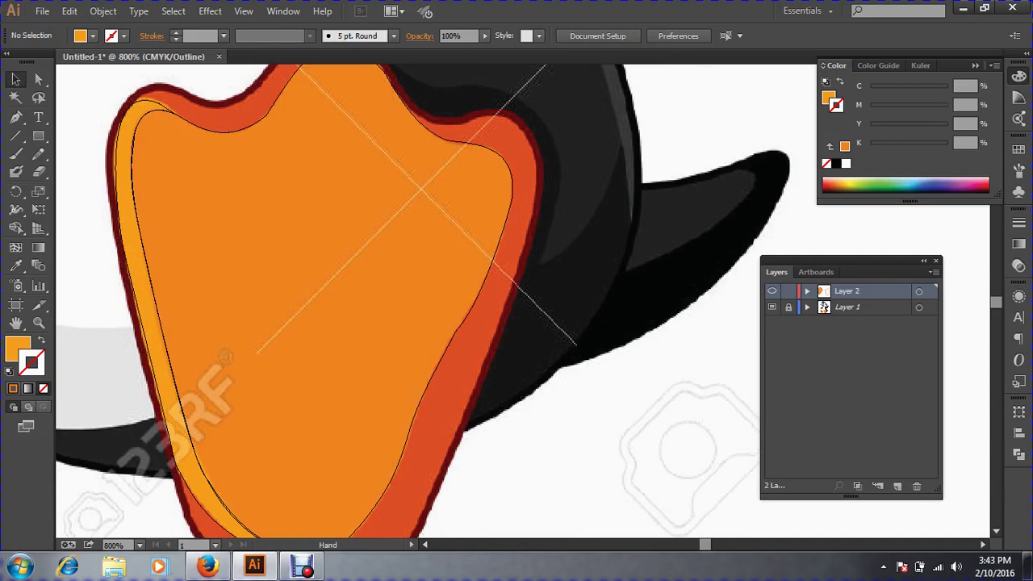
pyautogui.keyDown('ctrl'); pyautogui.click(459, 166); pyautogui.keyUp('ctrl')
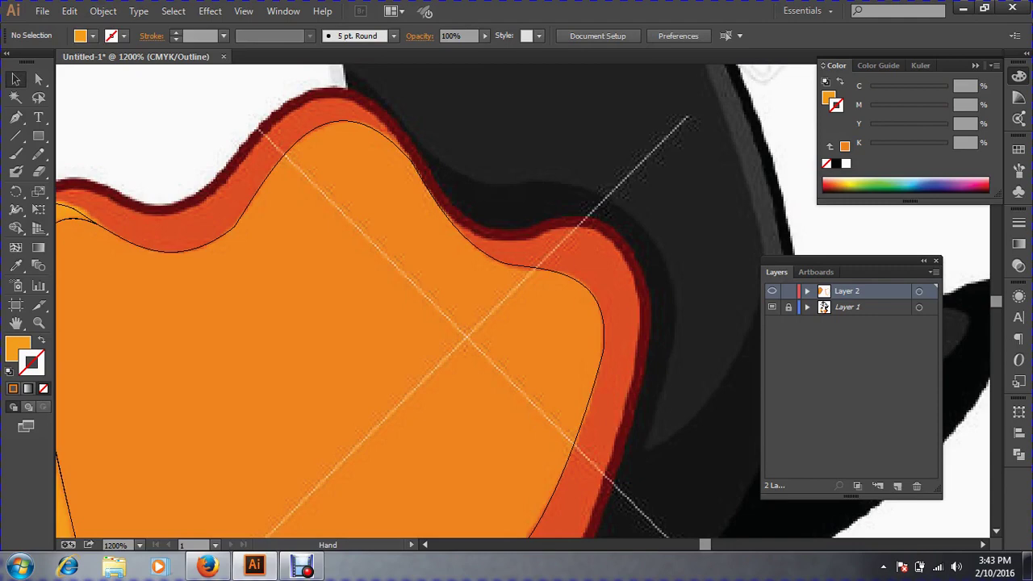
pyautogui.moveTo(404, 323); pyautogui.dragTo(638, 404)
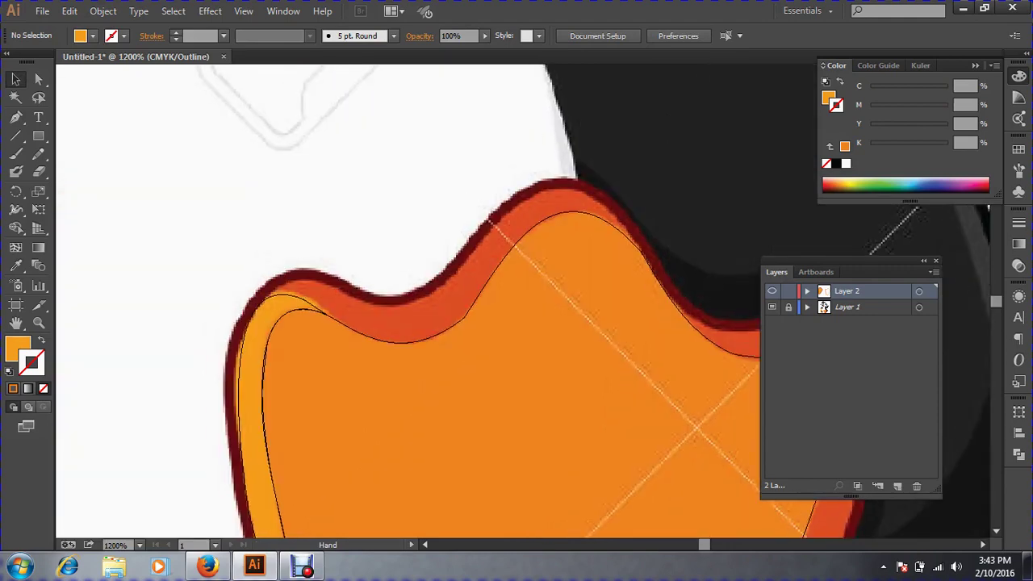
# Pen-trace anchors along the foot's top edge, curving over the toes and down its right side.
pyautogui.click(17, 119)
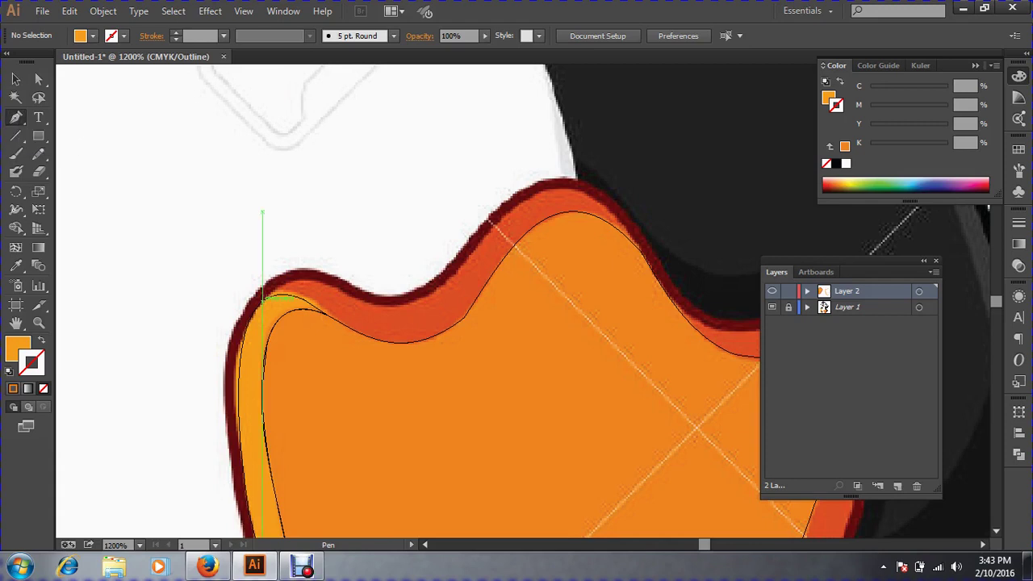
pyautogui.moveTo(265, 298); pyautogui.dragTo(299, 283)
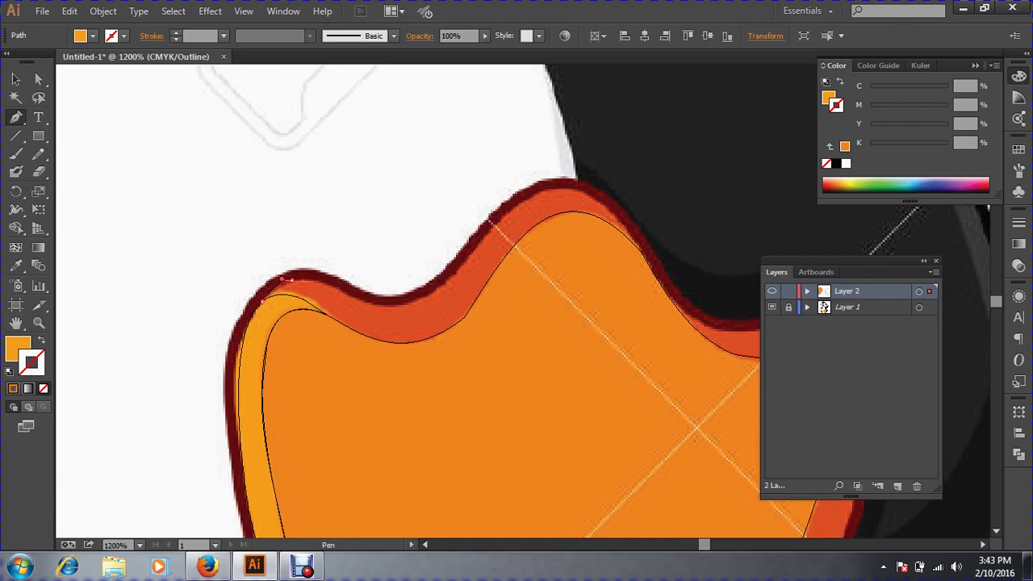
pyautogui.click(355, 299)
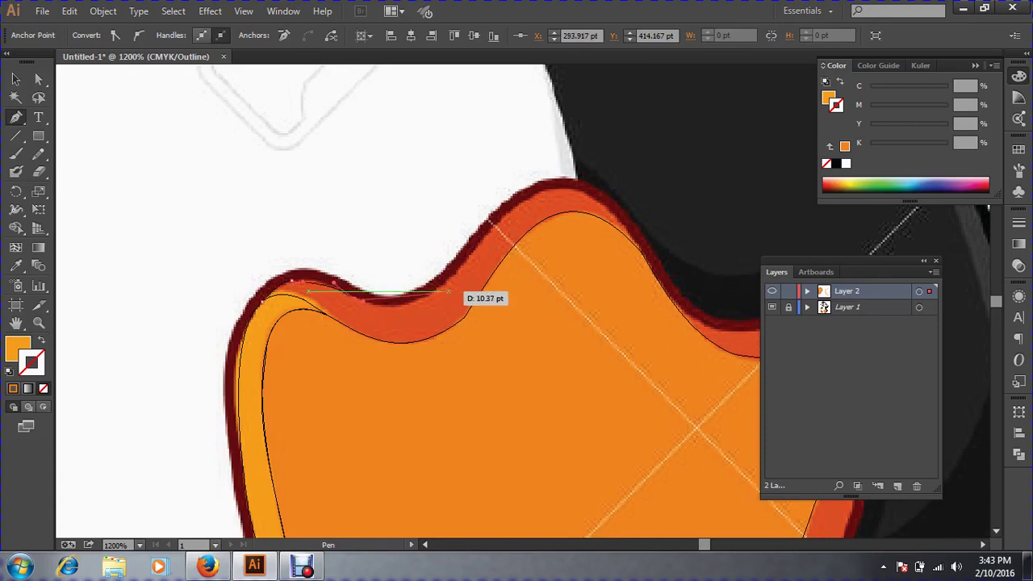
pyautogui.click(443, 284)
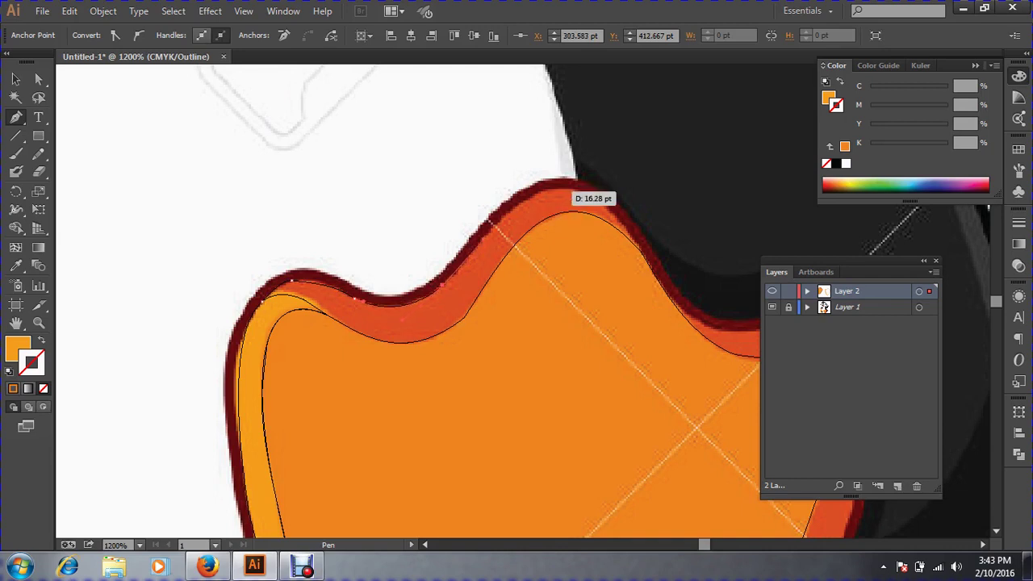
pyautogui.moveTo(557, 188); pyautogui.dragTo(595, 193)
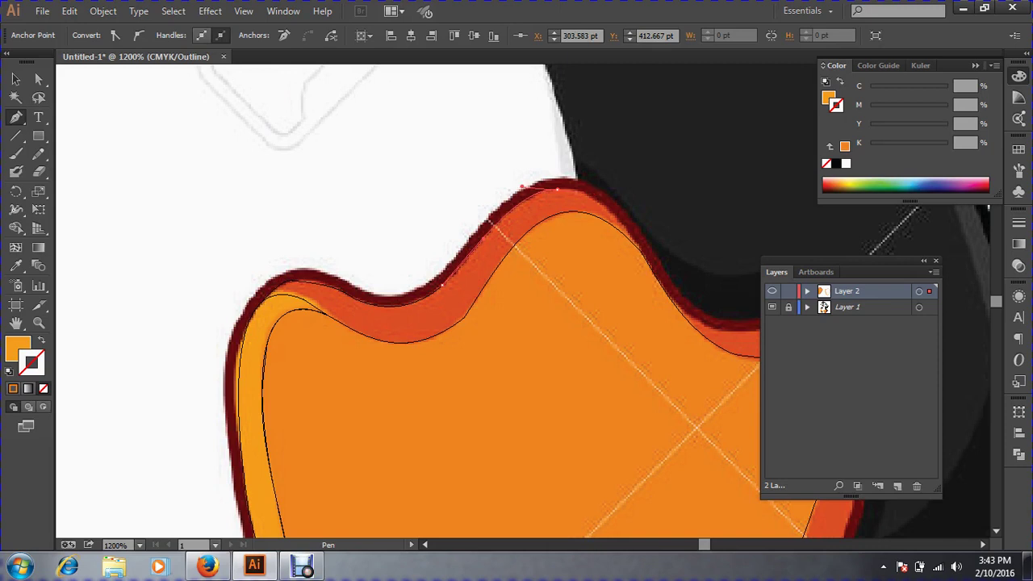
pyautogui.moveTo(605, 222); pyautogui.dragTo(402, 165)
pyautogui.moveTo(488, 221); pyautogui.dragTo(571, 234)
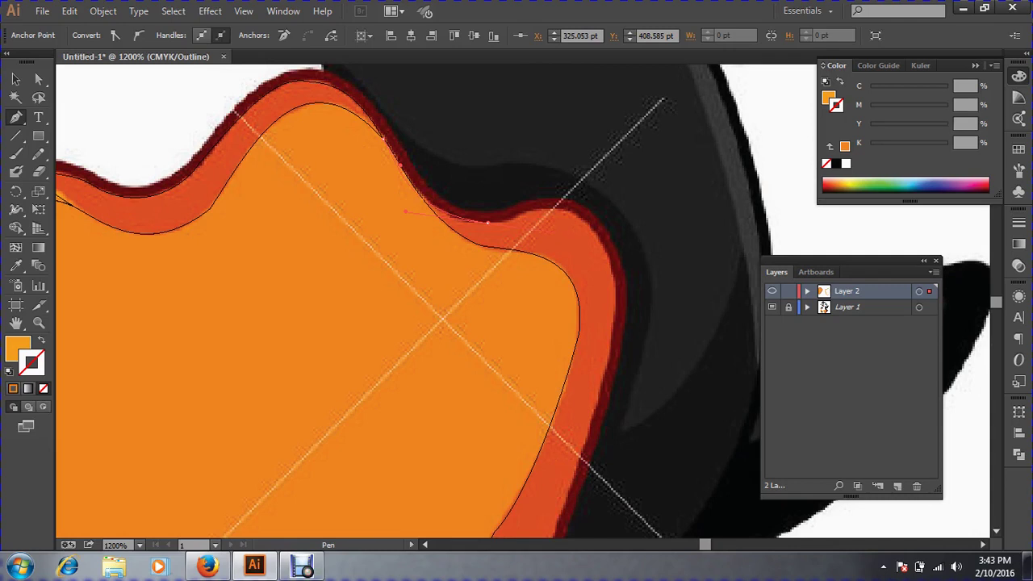
pyautogui.moveTo(534, 212); pyautogui.dragTo(545, 209)
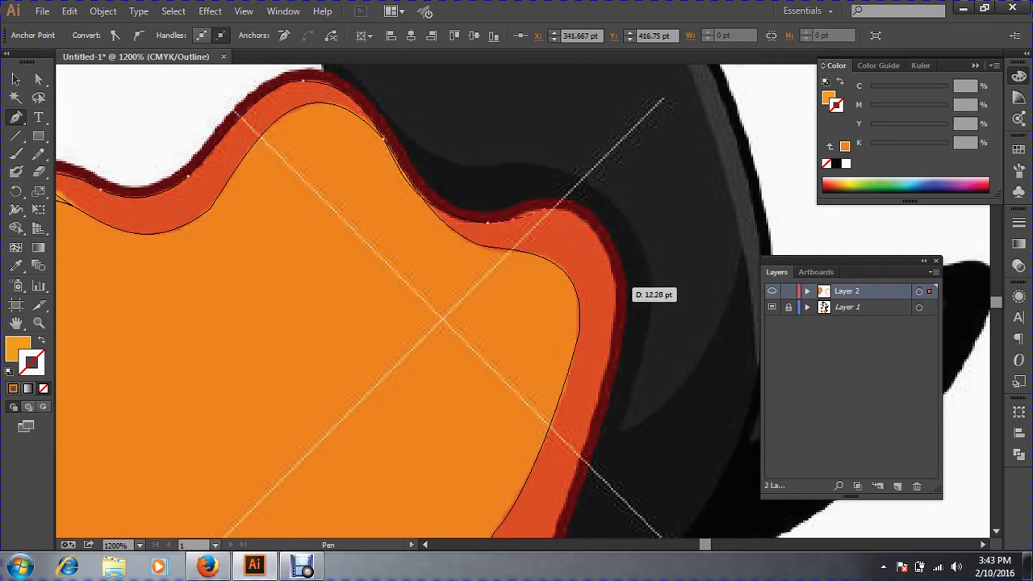
pyautogui.moveTo(617, 286)
pyautogui.mouseDown()
pyautogui.moveTo(611, 325)
pyautogui.moveTo(645, 393)
pyautogui.moveTo(618, 305)
pyautogui.mouseUp()
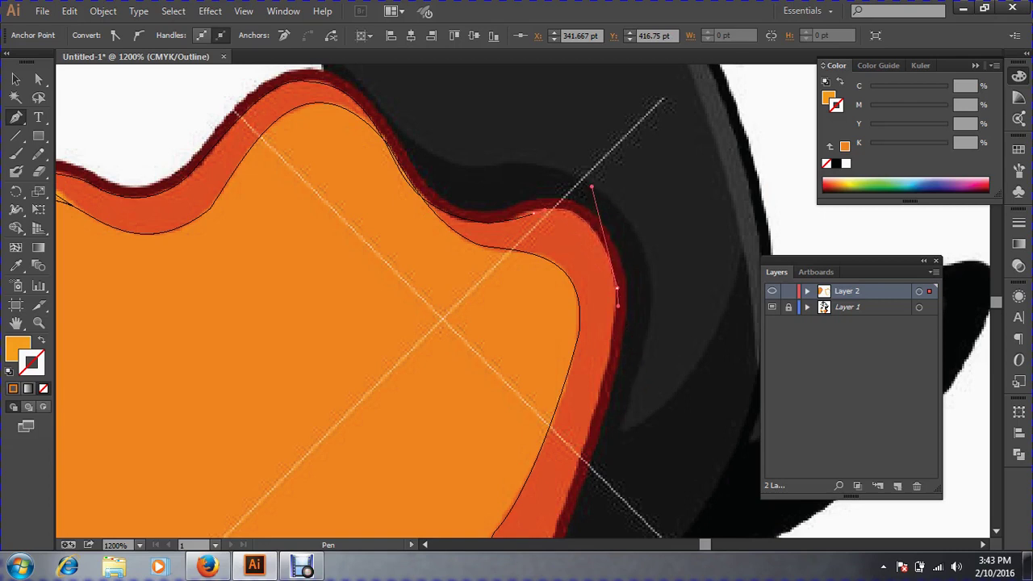
pyautogui.press('space')
# Continue the Pen path down the right foot's right side and around its bottom edge.
pyautogui.moveTo(587, 464); pyautogui.dragTo(588, 336)
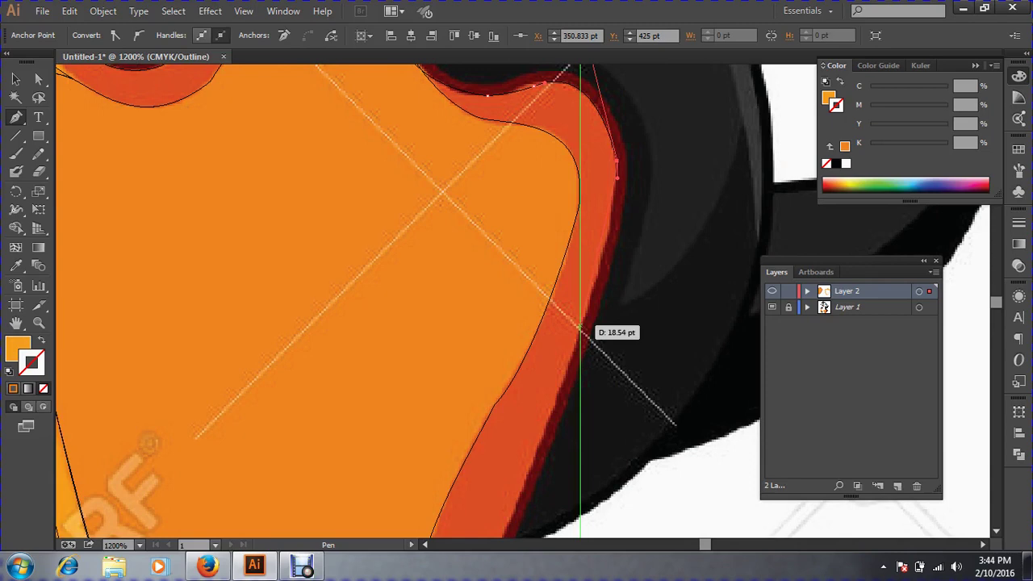
pyautogui.moveTo(579, 327); pyautogui.dragTo(563, 380)
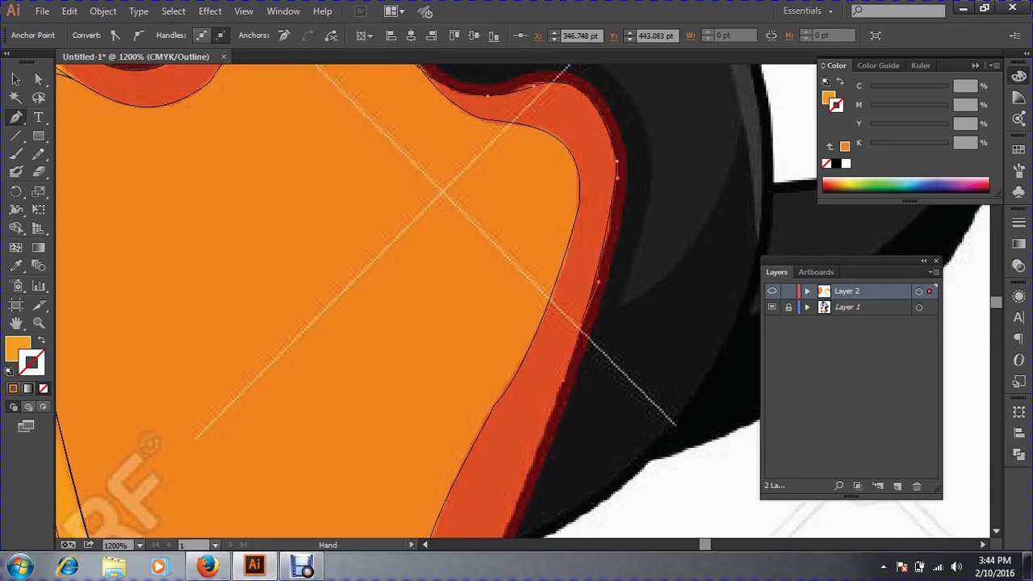
pyautogui.scroll(-5, 557, 388)
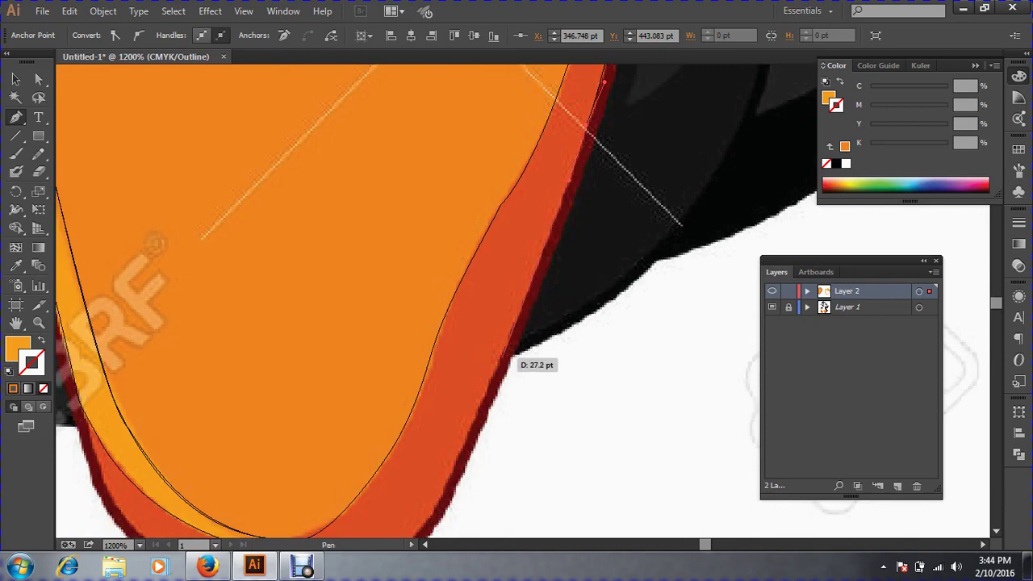
pyautogui.scroll(-5, 517, 357)
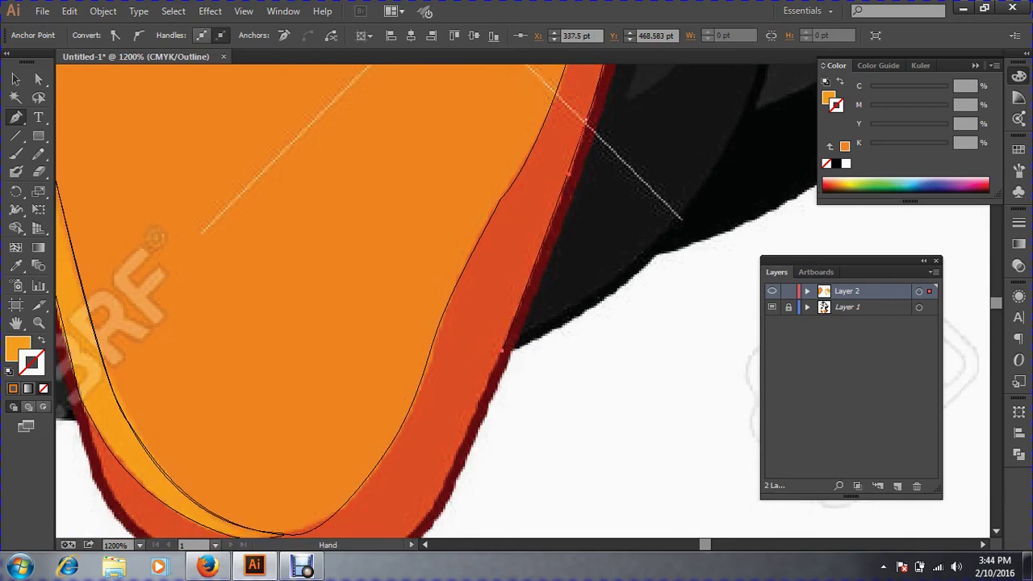
pyautogui.moveTo(432, 349); pyautogui.dragTo(395, 378)
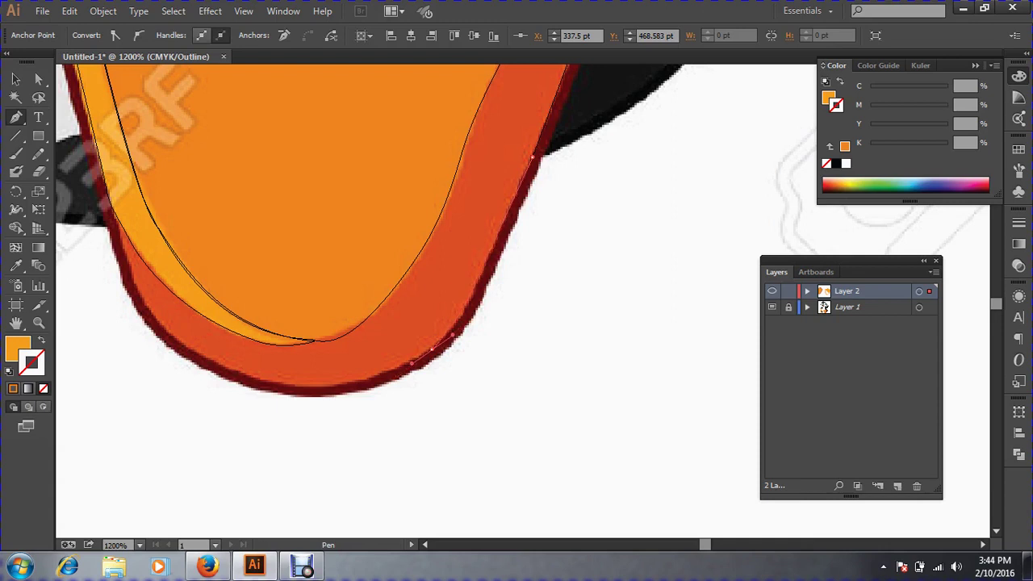
pyautogui.press('super')
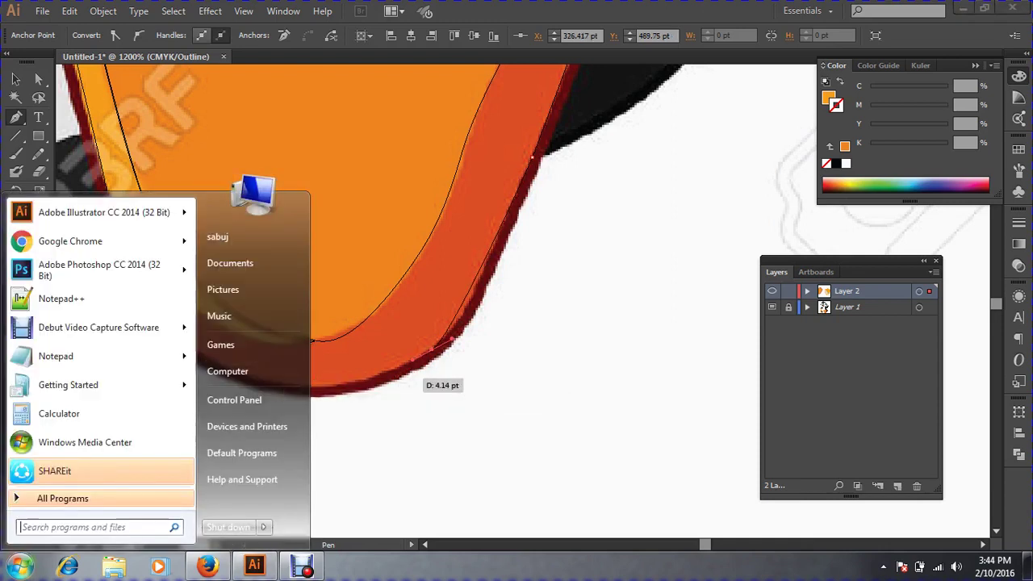
pyautogui.press('super')
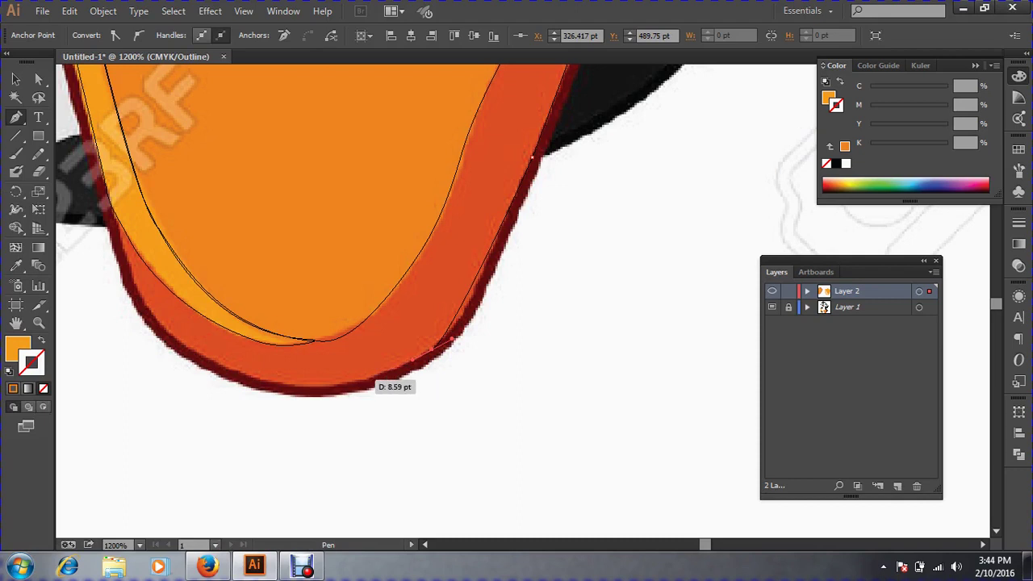
pyautogui.moveTo(360, 379); pyautogui.dragTo(324, 389)
pyautogui.hotkey('ctrl', 'z')
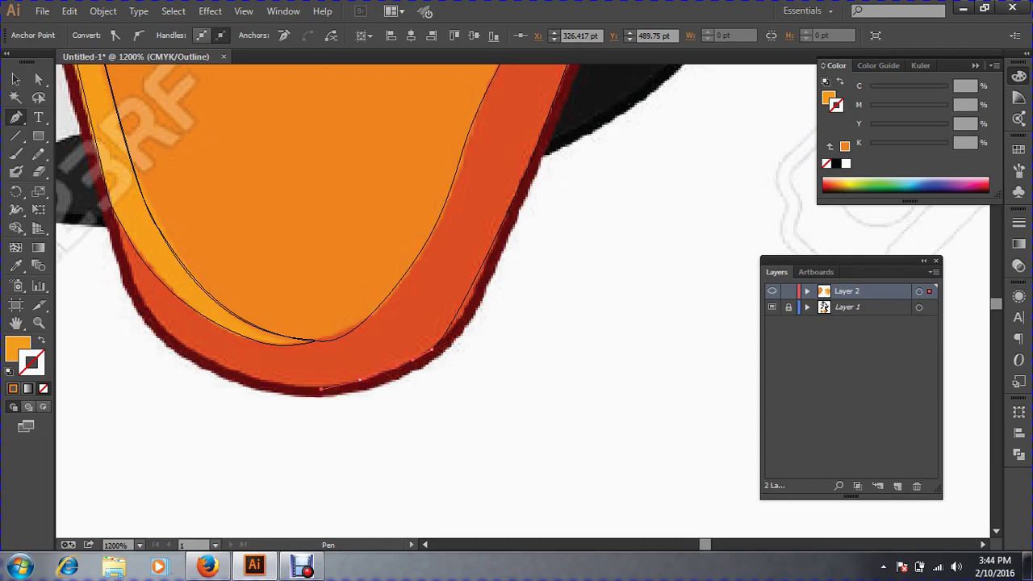
pyautogui.moveTo(179, 344); pyautogui.dragTo(308, 439)
pyautogui.press('space')
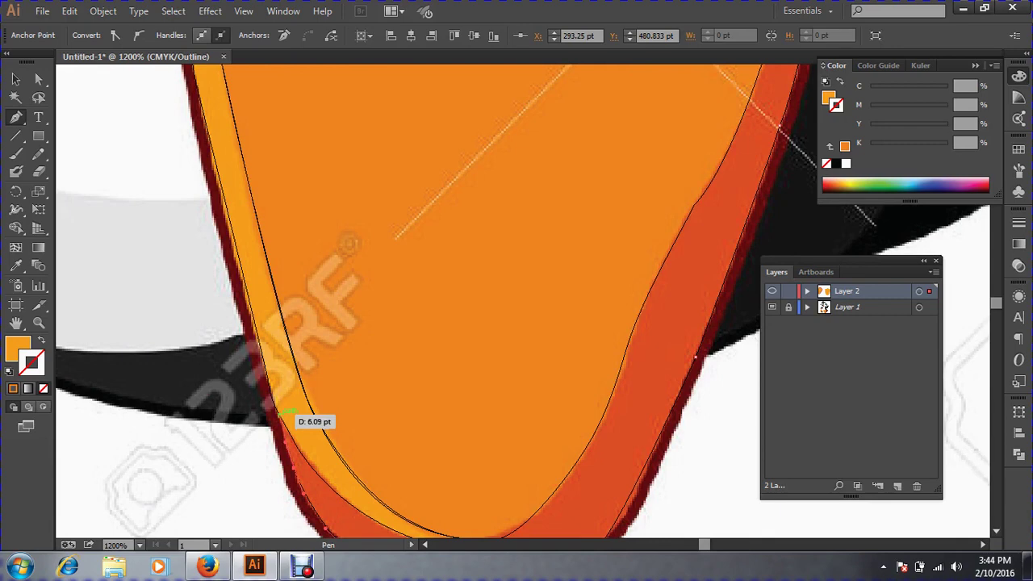
pyautogui.click(290, 413)
# Carry the path up inside the foot and close it at its starting point.
pyautogui.press('space')
pyautogui.moveTo(420, 452); pyautogui.dragTo(328, 323)
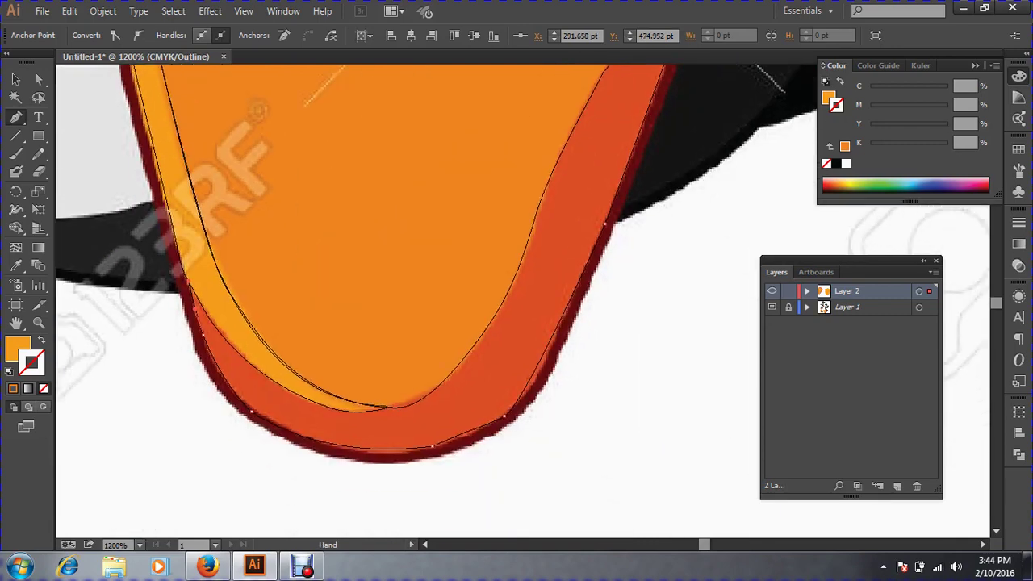
pyautogui.press('space')
pyautogui.moveTo(444, 404); pyautogui.dragTo(444, 532)
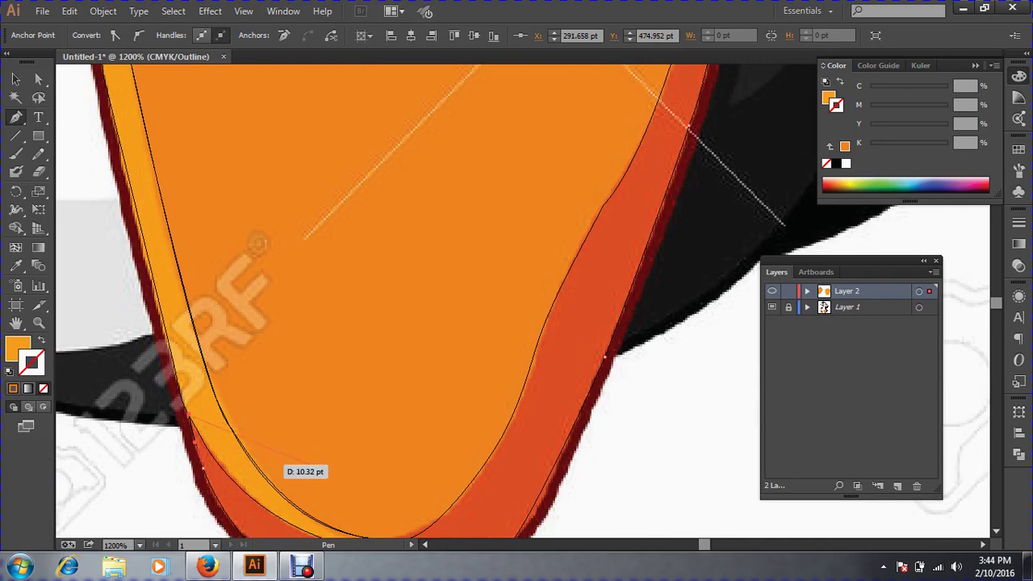
pyautogui.press('space')
pyautogui.moveTo(291, 464); pyautogui.dragTo(299, 351)
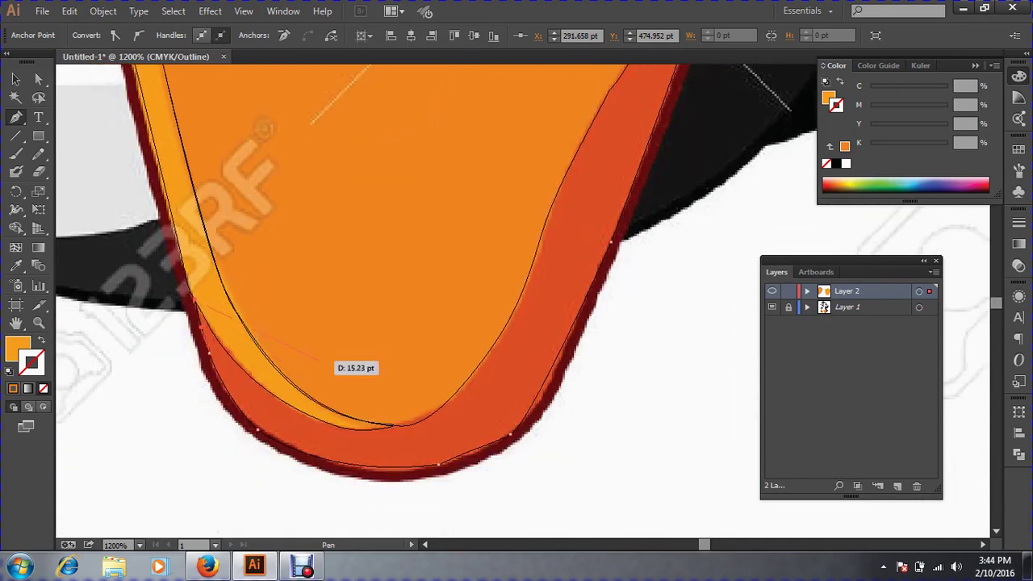
pyautogui.moveTo(370, 375); pyautogui.dragTo(432, 502)
pyautogui.click(504, 249)
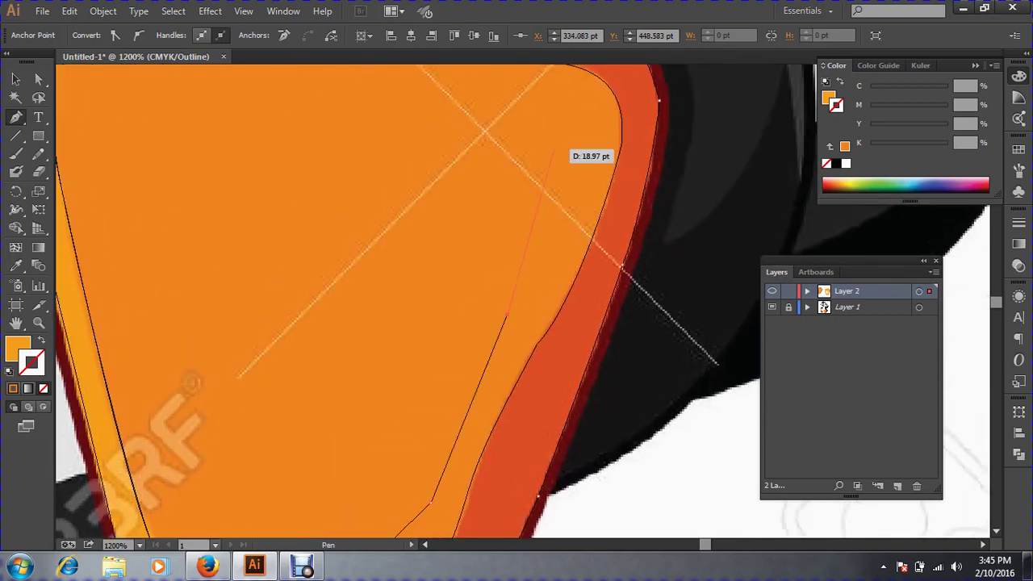
pyautogui.moveTo(553, 149); pyautogui.dragTo(638, 391)
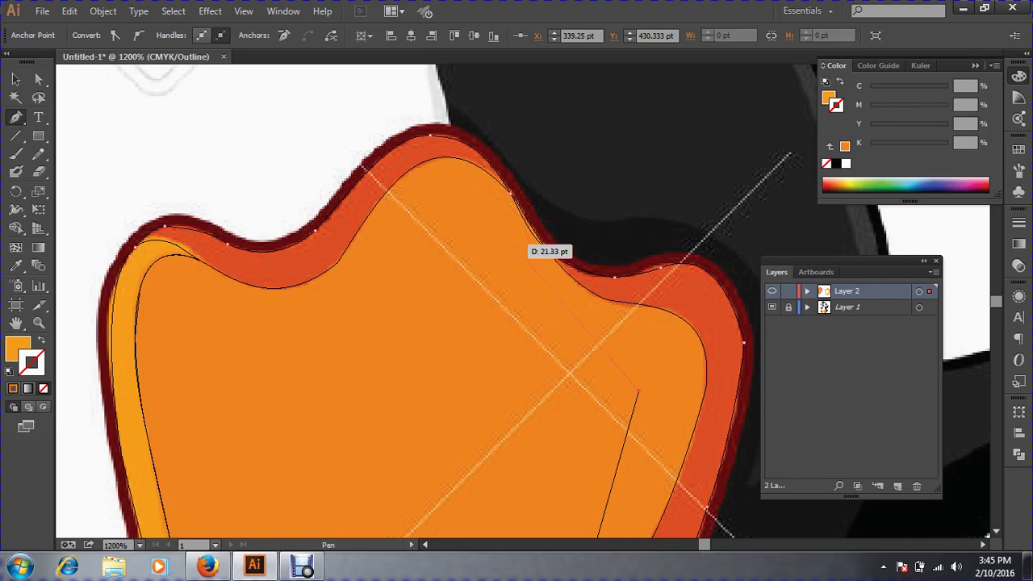
pyautogui.moveTo(512, 244); pyautogui.dragTo(390, 223)
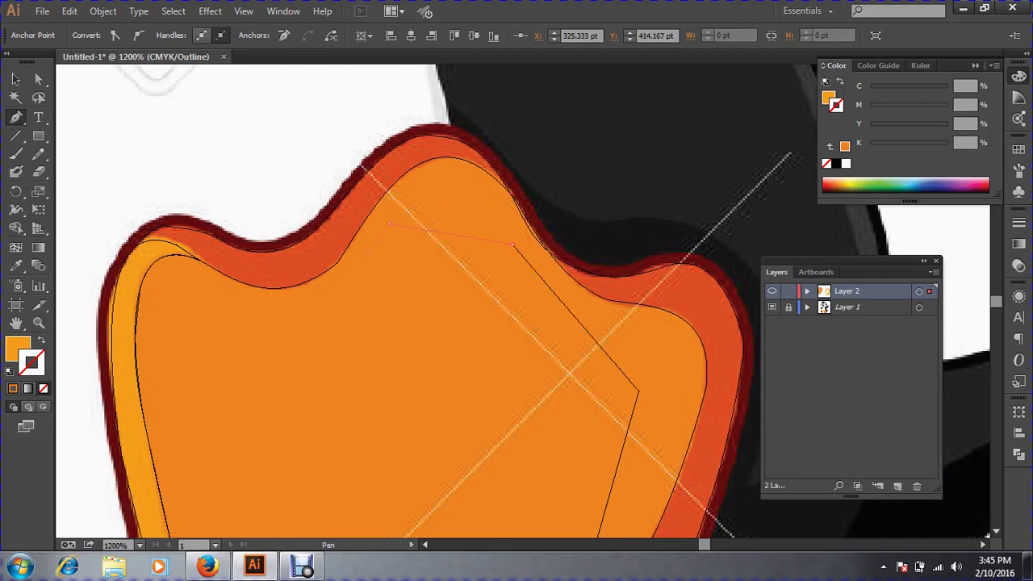
pyautogui.click(291, 317)
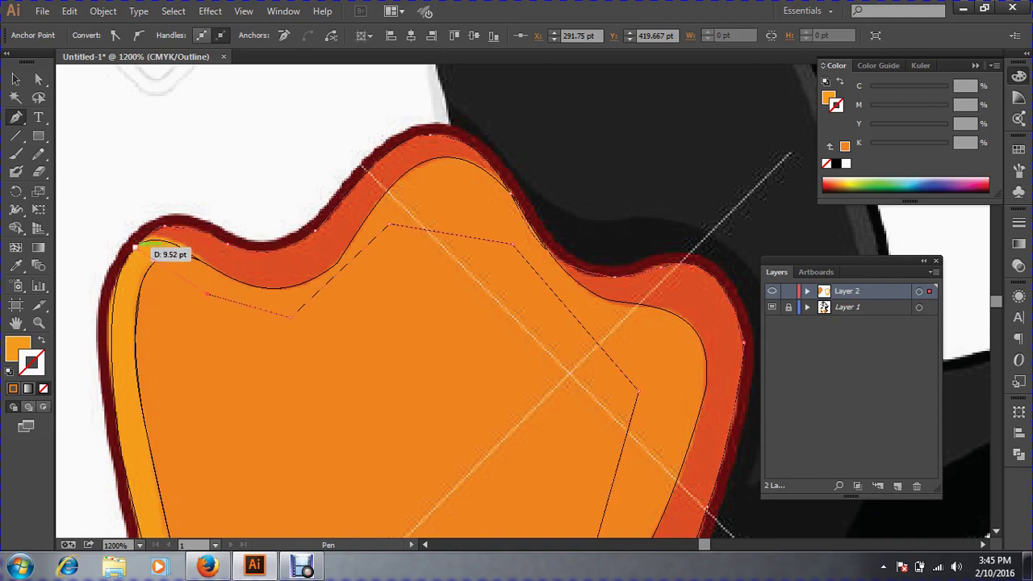
pyautogui.click(135, 247)
# Fill the closed foot shape with the red-orange edge colour sampled by the Eyedropper.
pyautogui.click(15, 79)
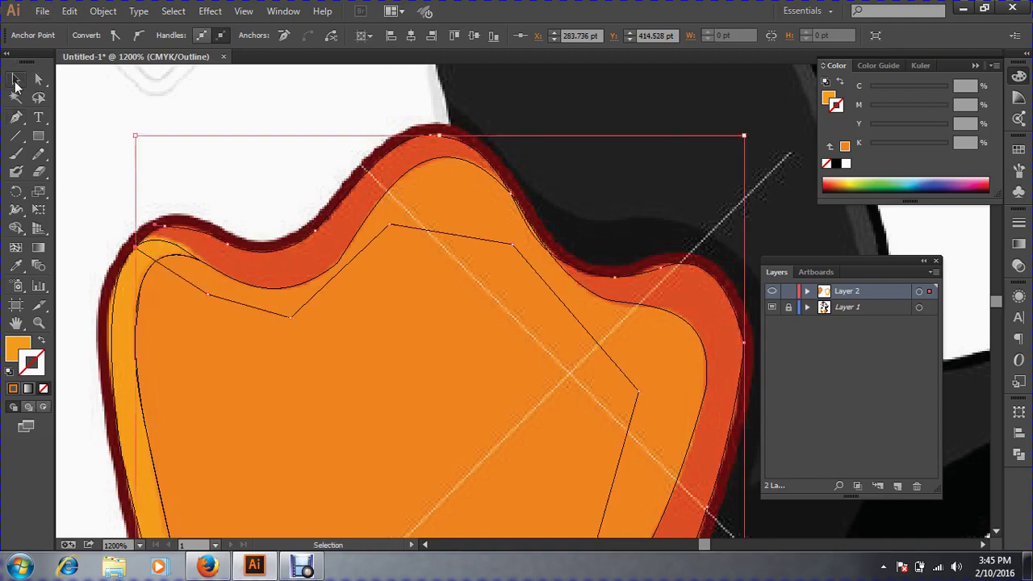
pyautogui.click(16, 266)
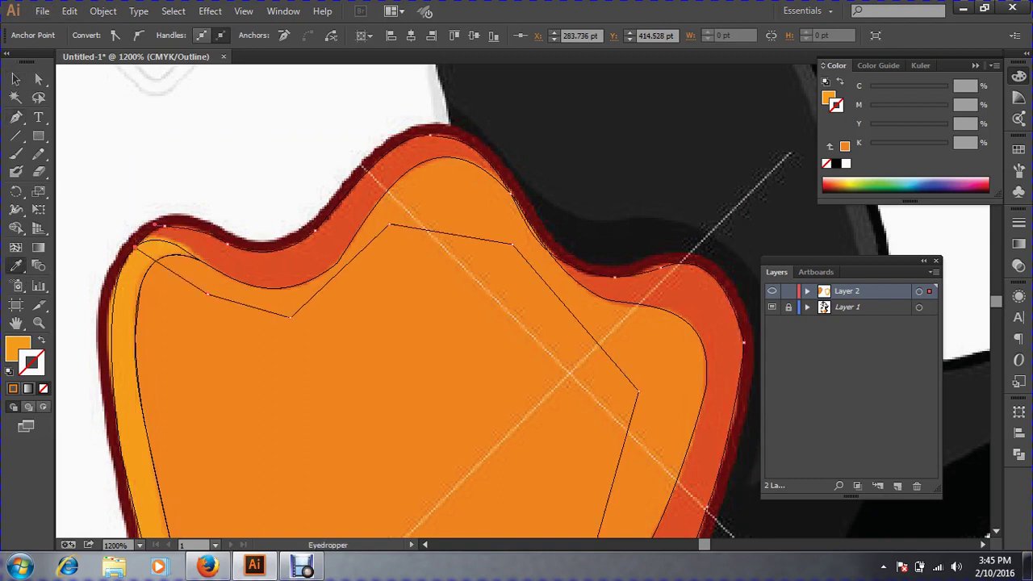
pyautogui.click(222, 262)
pyautogui.click(15, 79)
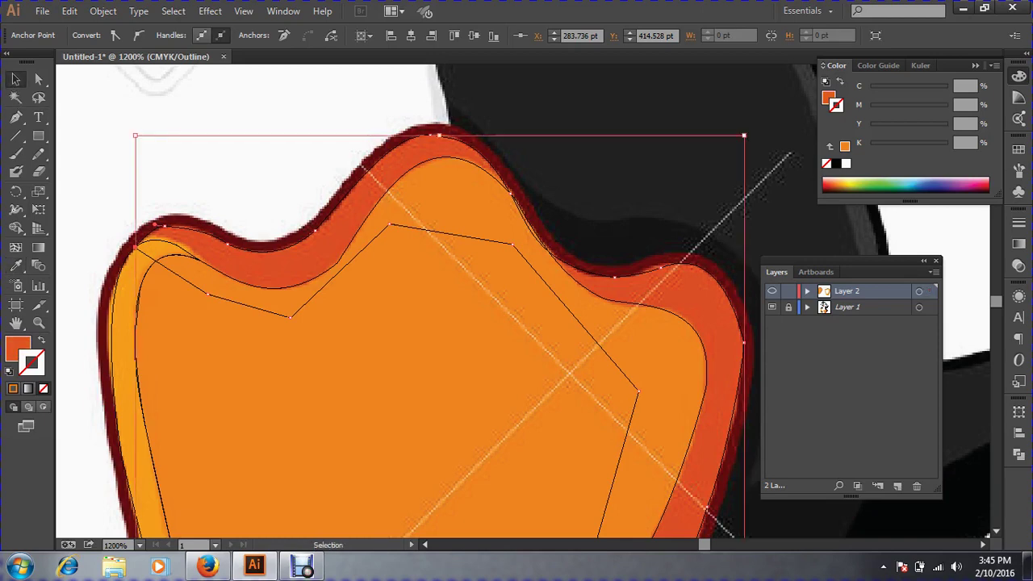
# Zoom out to check the right foot's outline path, then return to Preview zoomed on that foot.
pyautogui.hotkey('ctrl', 'shift', 'a')
pyautogui.hotkey('ctrl', '-')
pyautogui.hotkey('ctrl', '-')
pyautogui.hotkey('ctrl', '-')
pyautogui.hotkey('ctrl', '-')
pyautogui.hotkey('ctrl', '-')
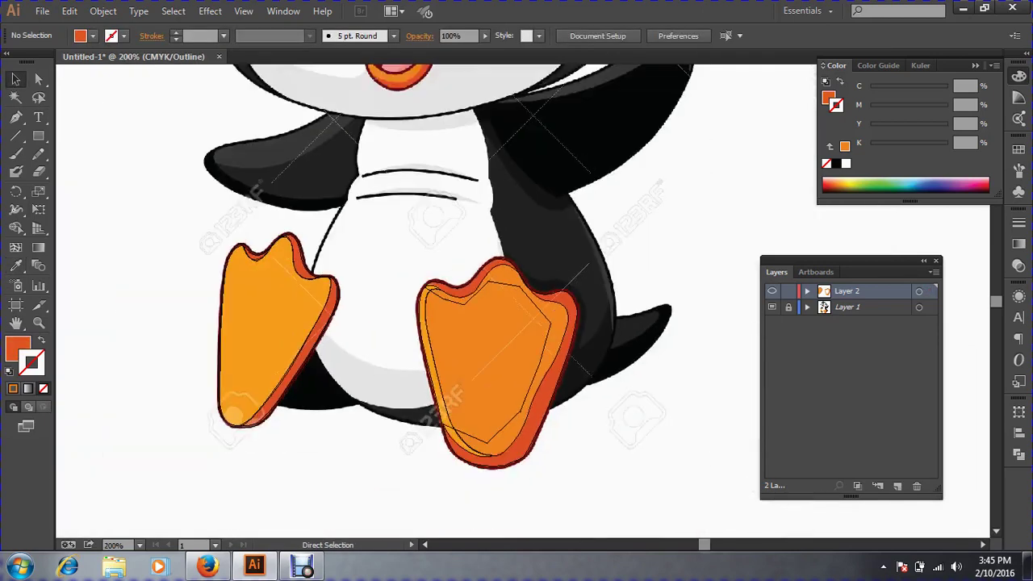
pyautogui.hotkey('ctrl', 'a')
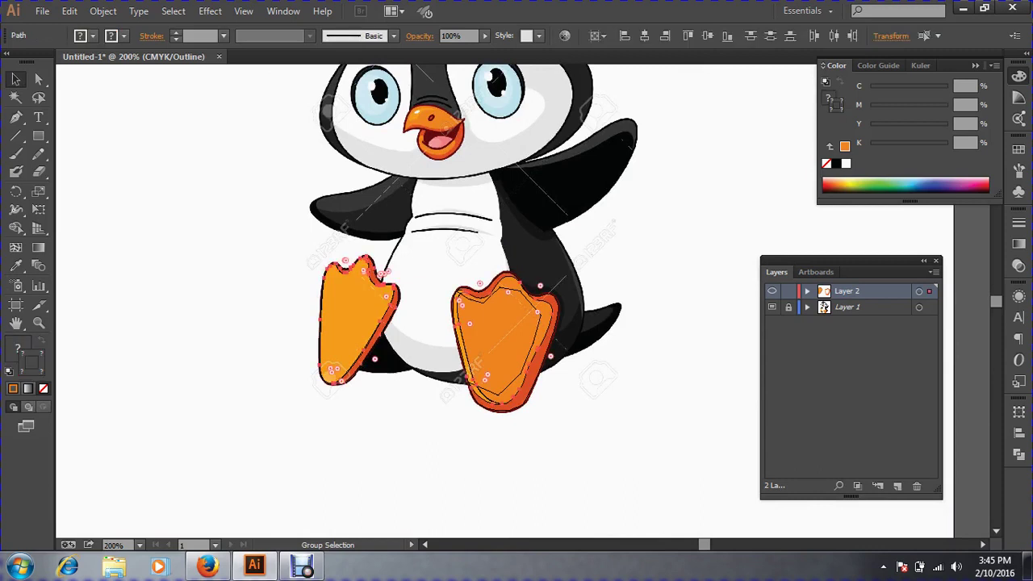
pyautogui.click(617, 415)
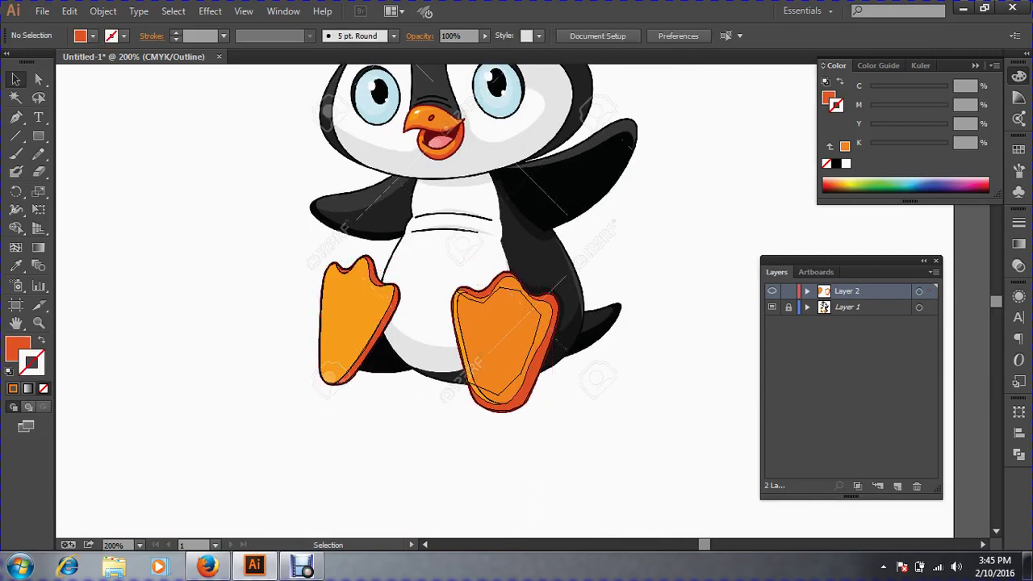
pyautogui.moveTo(579, 466); pyautogui.dragTo(427, 332)
pyautogui.moveTo(537, 355); pyautogui.dragTo(205, 359)
pyautogui.hotkey('ctrl', 'z')
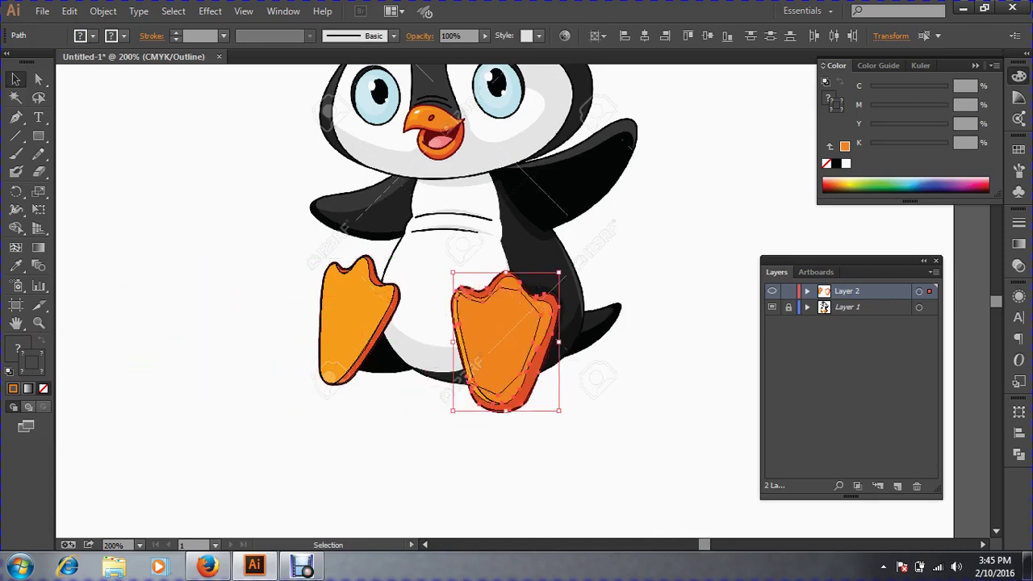
pyautogui.click(204, 360)
pyautogui.hotkey('ctrl', 'y')
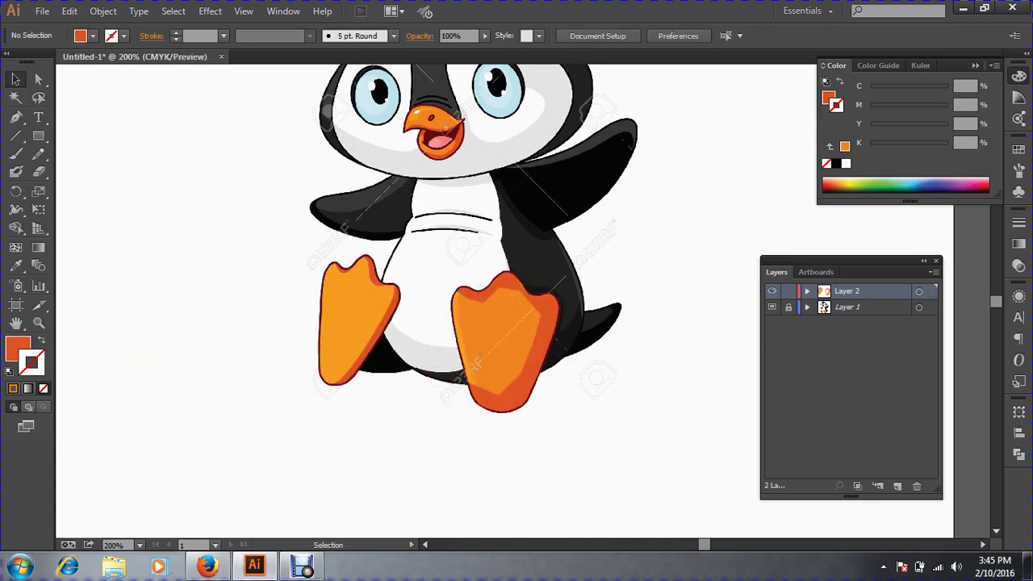
pyautogui.keyDown('ctrl'); pyautogui.click(529, 337); pyautogui.keyUp('ctrl')
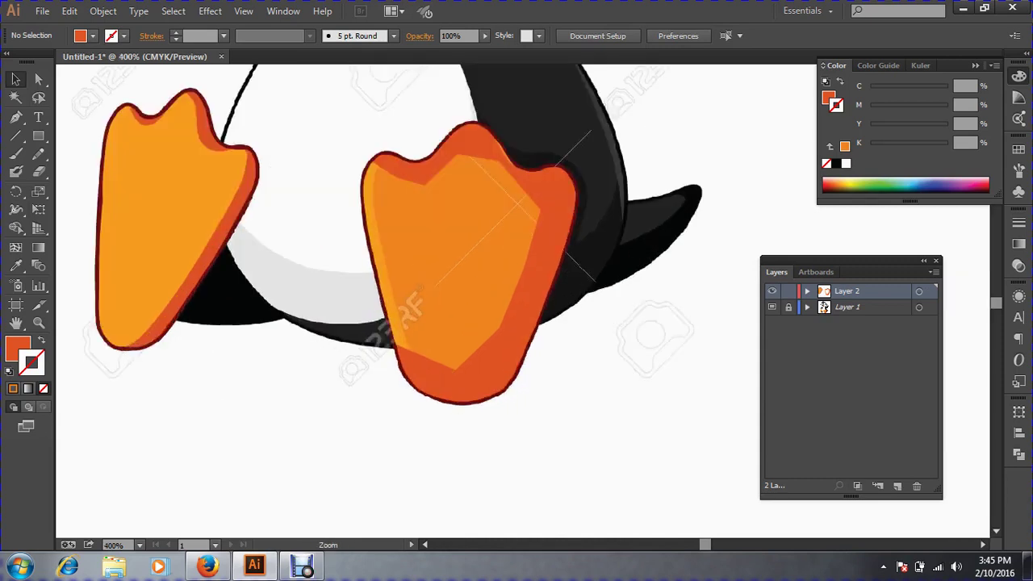
# Send the right foot's dark orange crescent backward behind the lighter shading.
pyautogui.moveTo(529, 338); pyautogui.dragTo(509, 435)
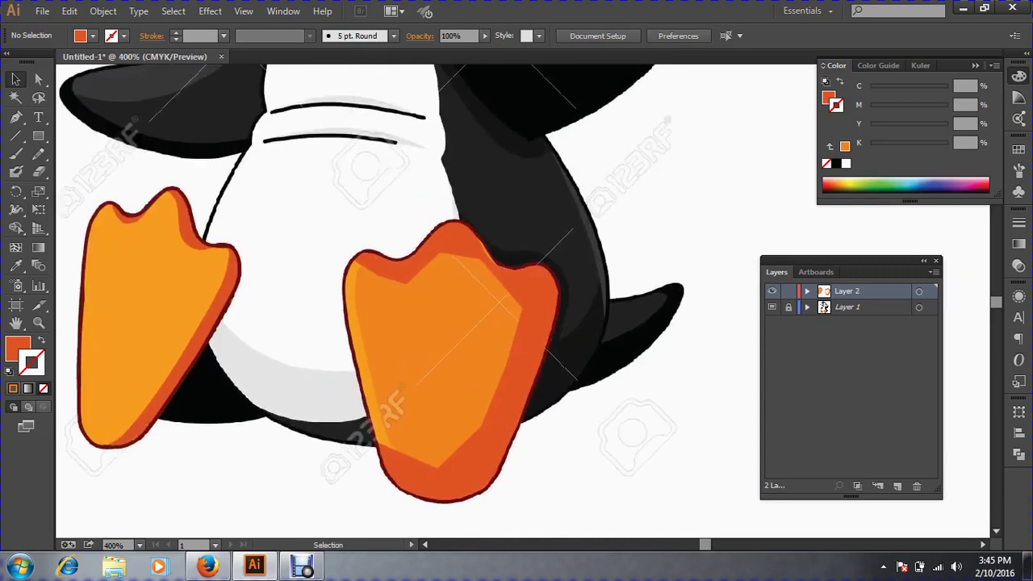
pyautogui.click(517, 388)
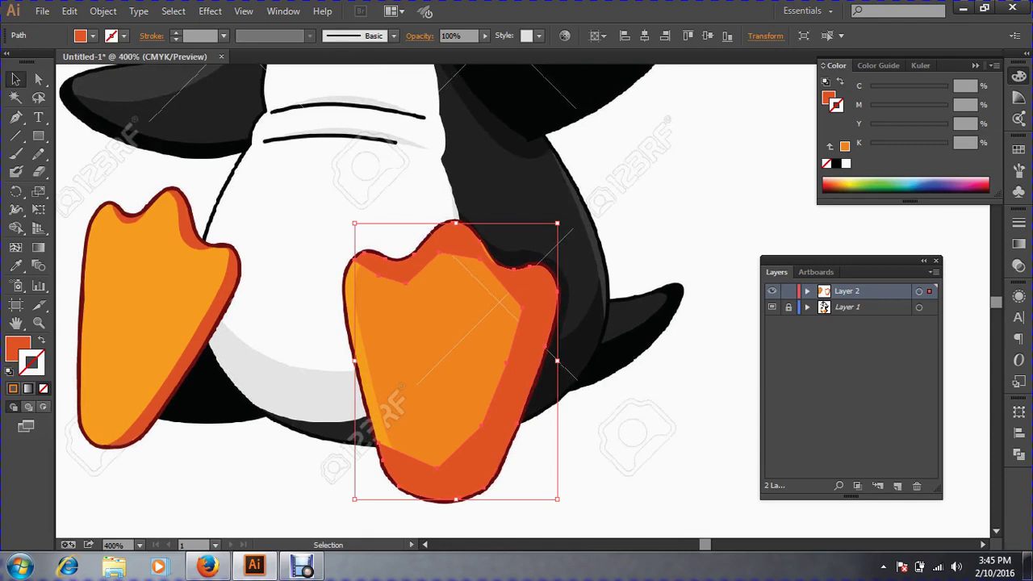
pyautogui.press('a')
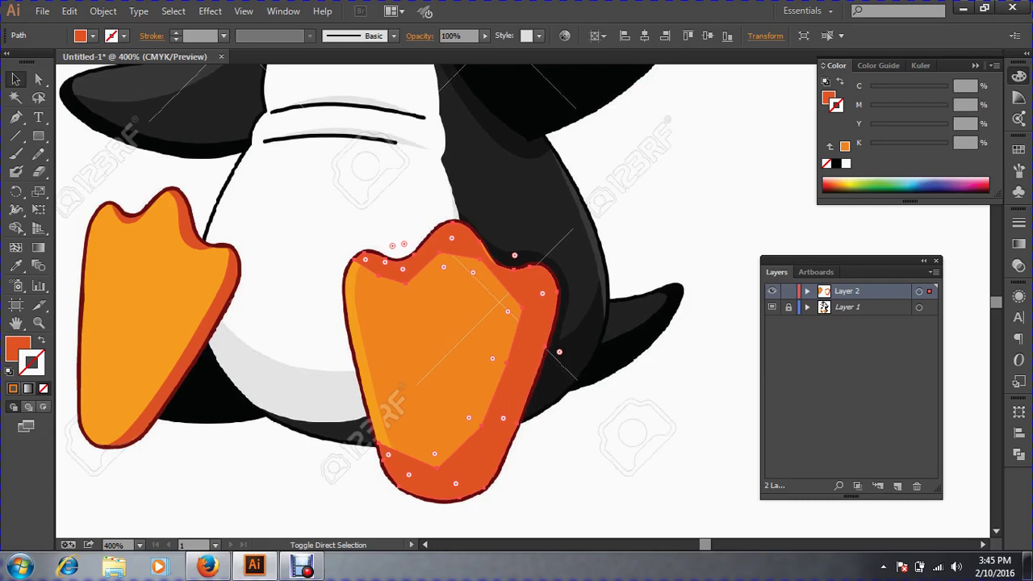
pyautogui.hotkey('ctrl', '[')
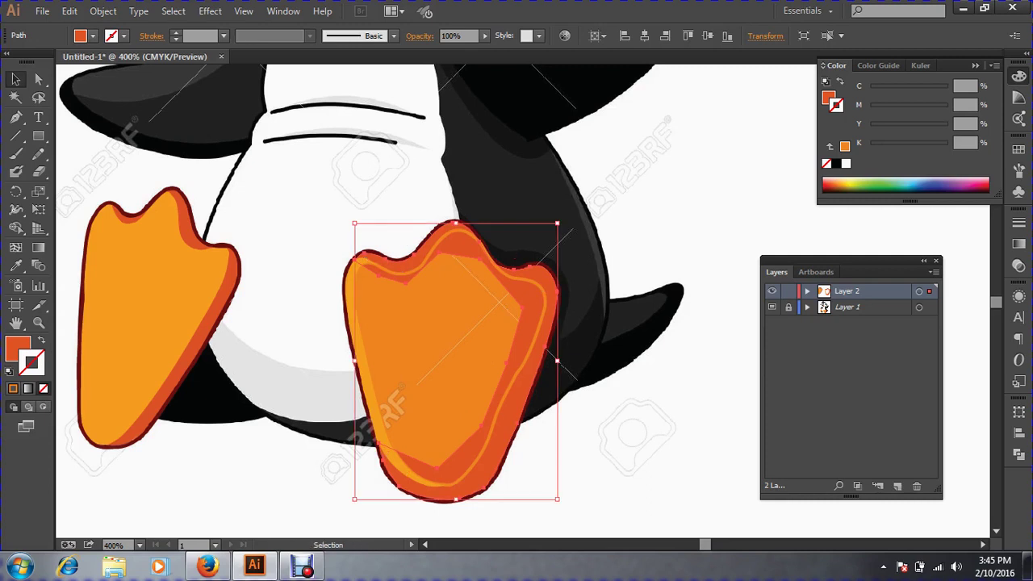
pyautogui.hotkey('ctrl', 'shift', 'a')
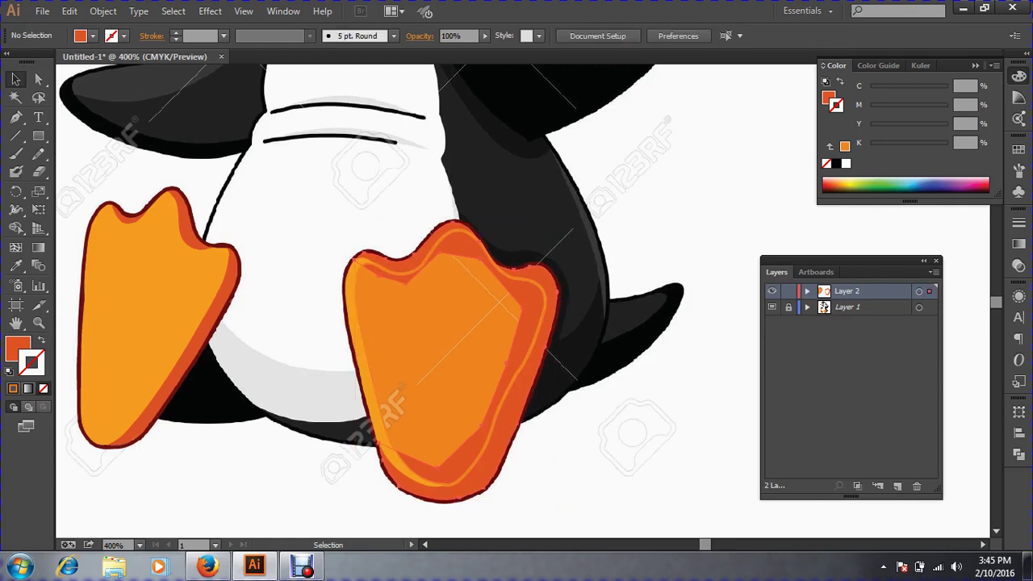
# Swap the inner foot path to a solid orange fill, then zoom out.
pyautogui.click(412, 255)
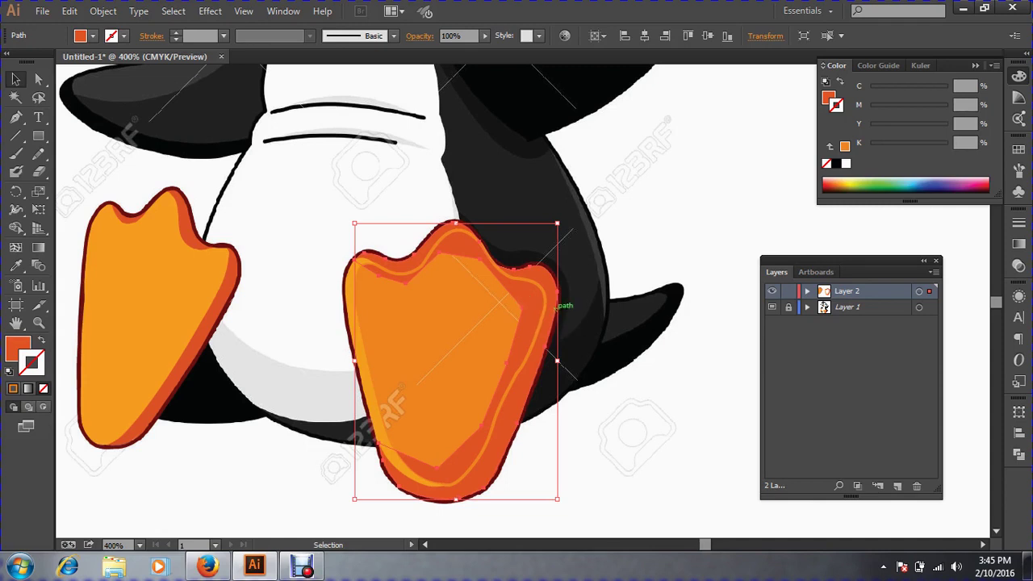
pyautogui.moveTo(554, 299)
pyautogui.mouseDown()
pyautogui.moveTo(725, 287)
pyautogui.moveTo(726, 355)
pyautogui.mouseUp()
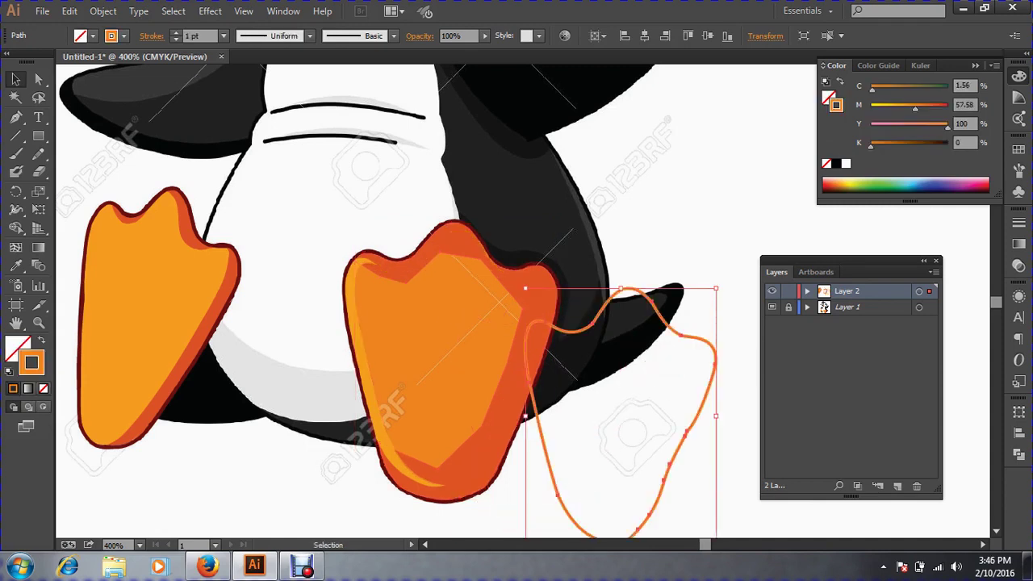
pyautogui.hotkey('ctrl', 'z')
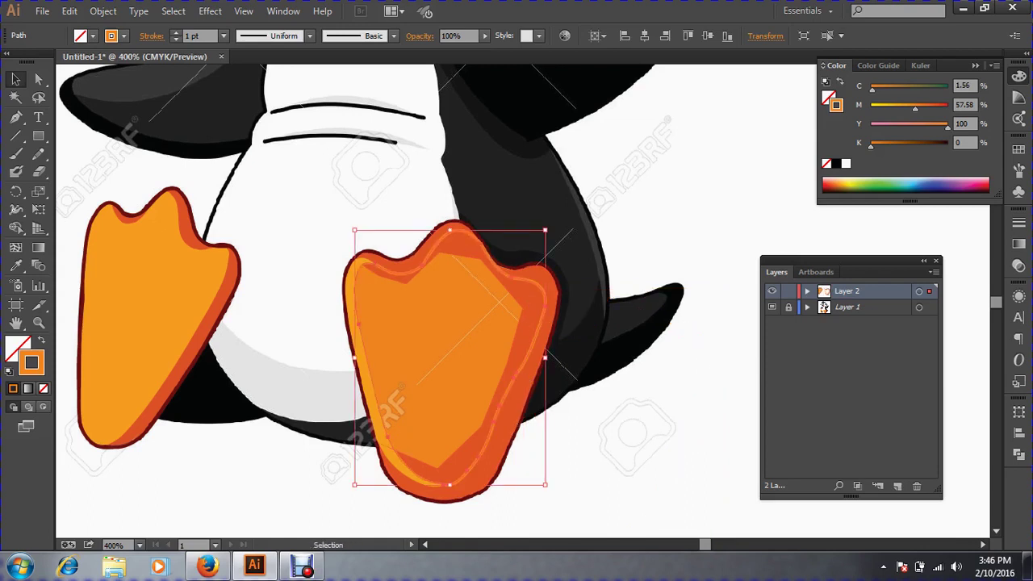
pyautogui.click(40, 342)
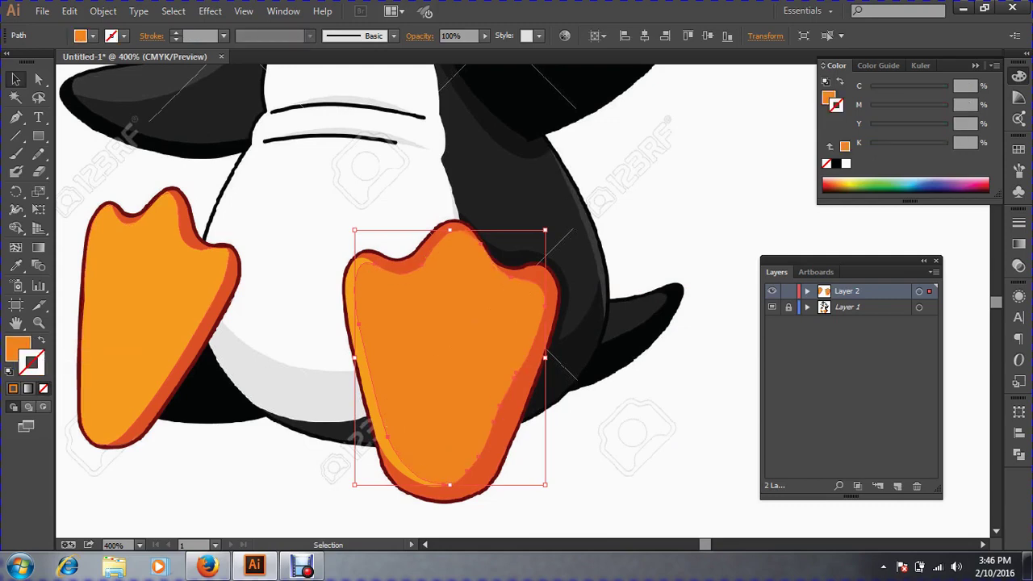
pyautogui.hotkey('ctrl', 'shift', 'a')
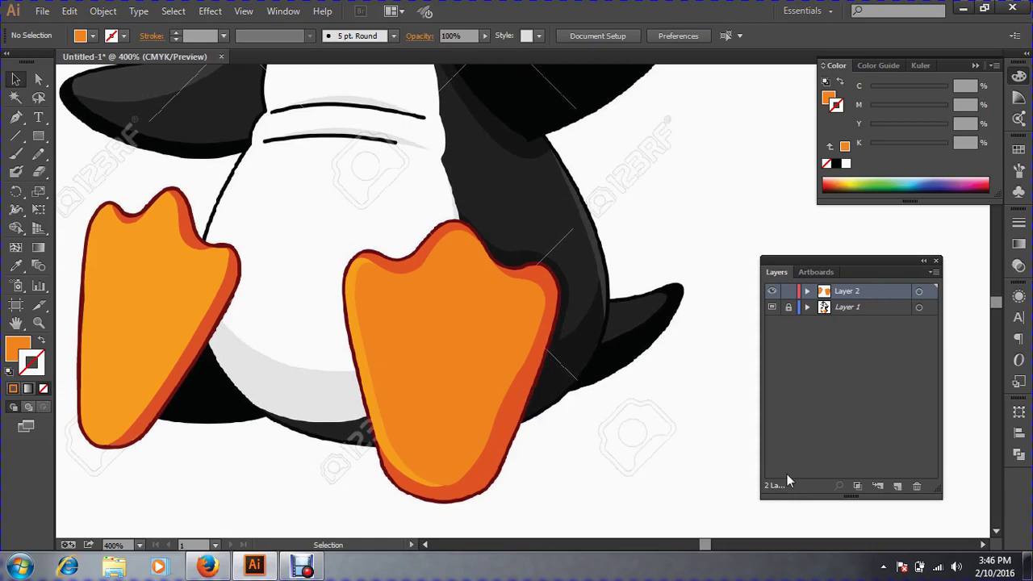
pyautogui.hotkey('ctrl', '-')
pyautogui.hotkey('ctrl', '-')
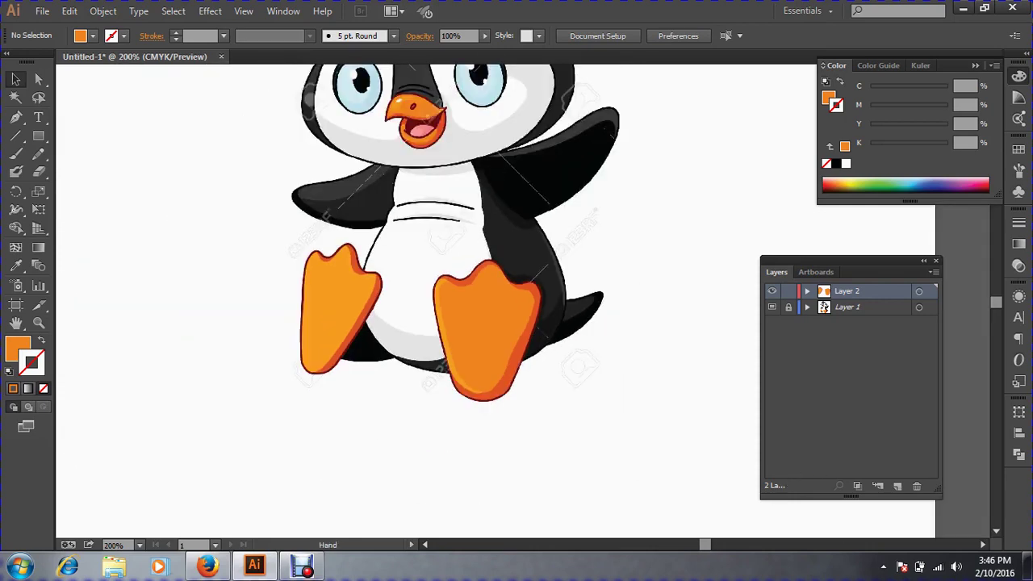
pyautogui.click(15, 117)
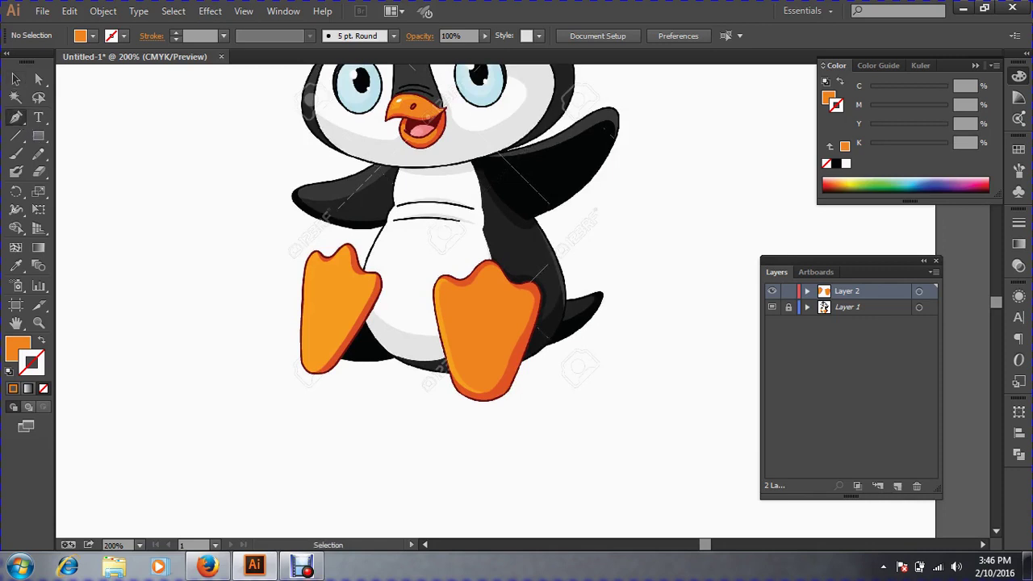
pyautogui.moveTo(494, 525); pyautogui.dragTo(448, 346)
pyautogui.keyDown('ctrl'); pyautogui.click(449, 346); pyautogui.keyUp('ctrl')
pyautogui.keyDown('ctrl'); pyautogui.click(448, 346); pyautogui.keyUp('ctrl')
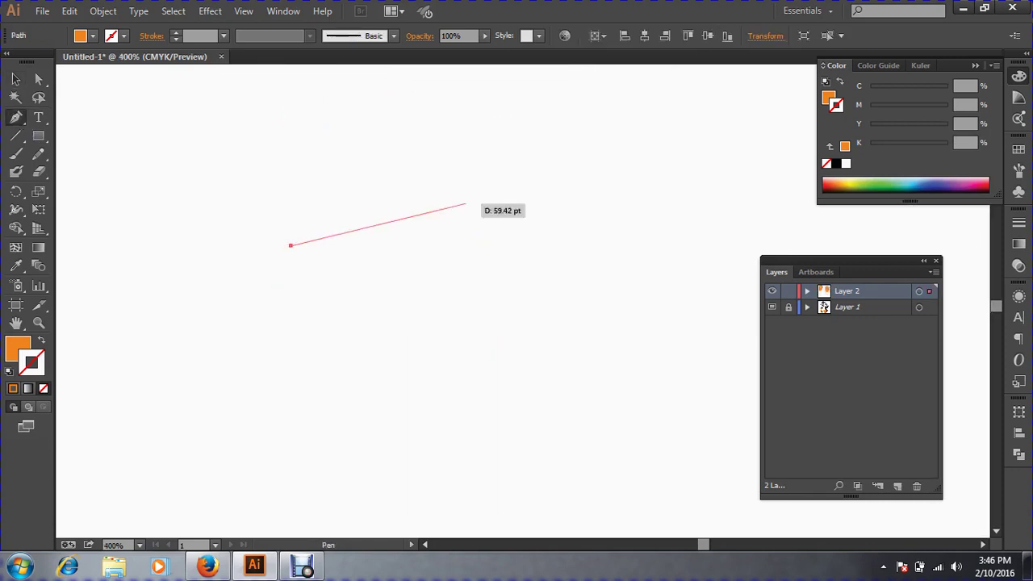
pyautogui.moveTo(466, 203); pyautogui.dragTo(551, 266)
pyautogui.moveTo(567, 331); pyautogui.dragTo(525, 369)
pyautogui.moveTo(419, 397); pyautogui.dragTo(339, 398)
pyautogui.moveTo(291, 374); pyautogui.dragTo(268, 323)
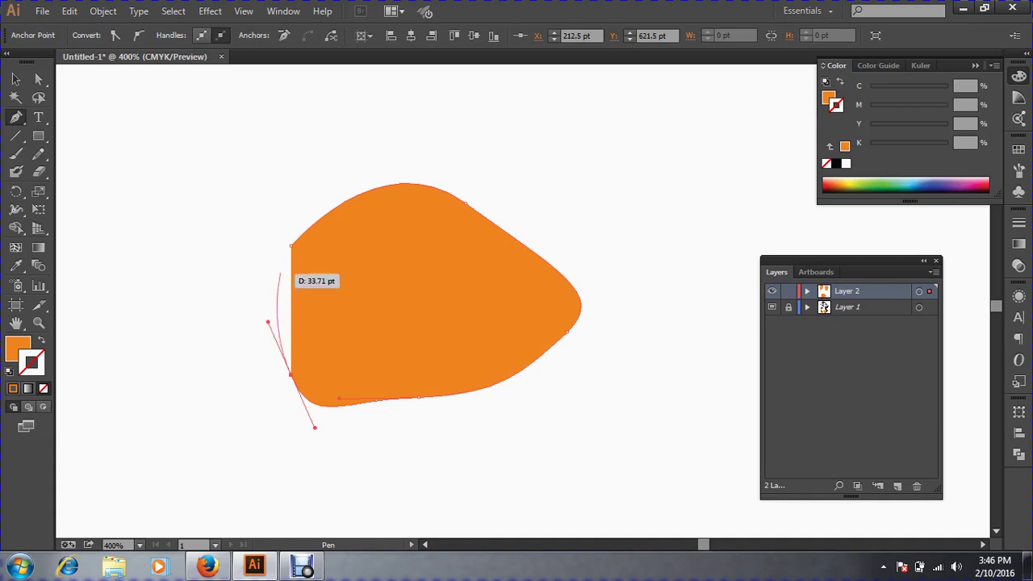
pyautogui.click(292, 245)
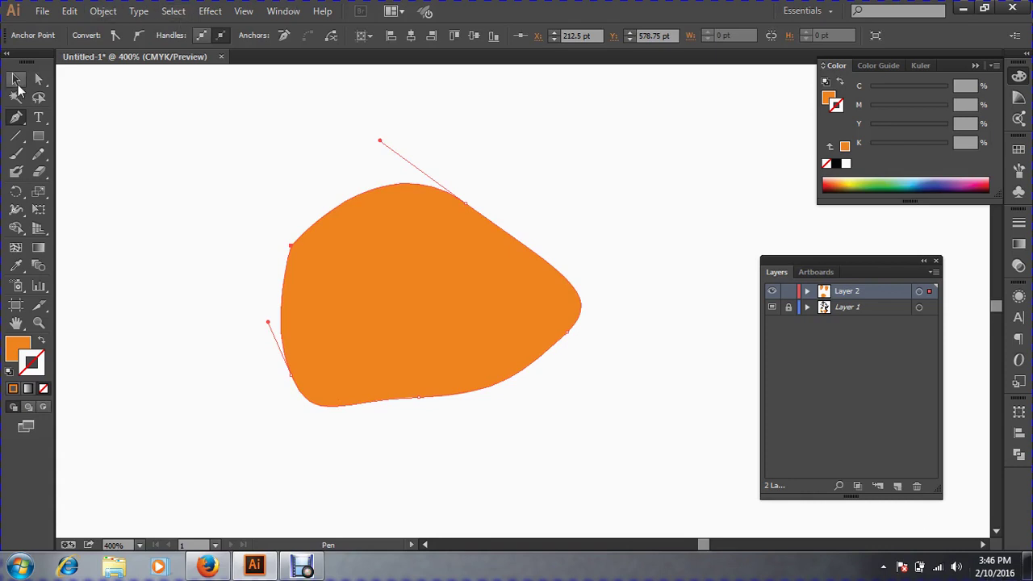
pyautogui.click(17, 80)
pyautogui.hotkey('ctrl', 'z')
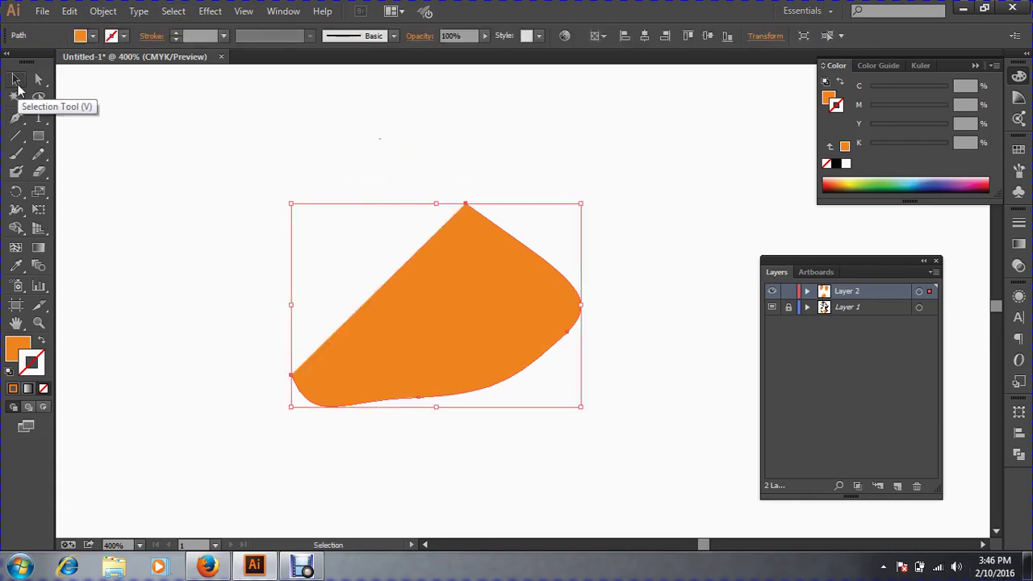
pyautogui.press('Delete')
pyautogui.hotkey('ctrl', '-')
pyautogui.hotkey('ctrl', '-')
pyautogui.hotkey('ctrl', '-')
pyautogui.hotkey('ctrl', '-')
pyautogui.hotkey('ctrl', '-')
pyautogui.hotkey('ctrl', '-')
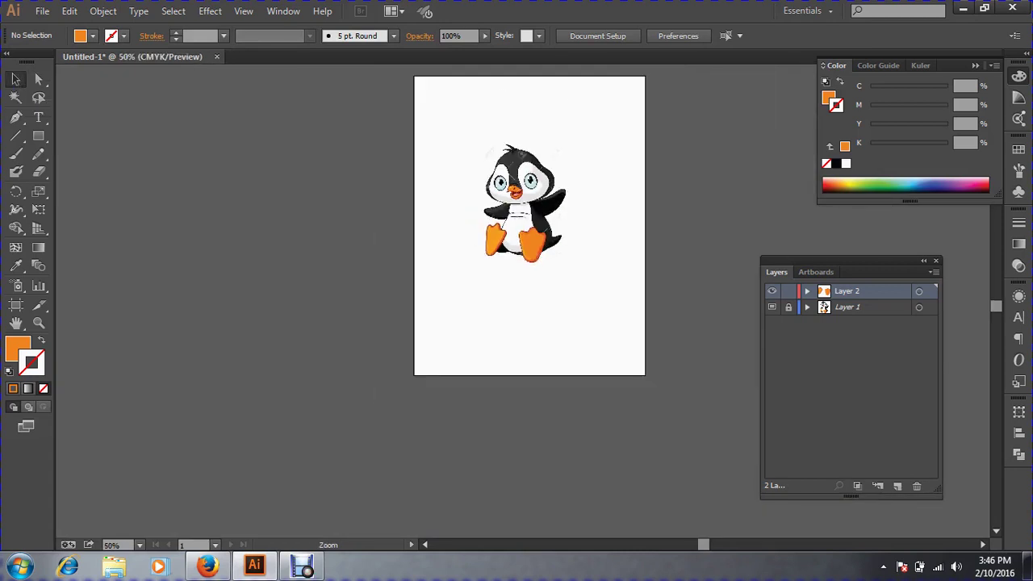
# Zoom in closely on the penguin's right foot.
pyautogui.moveTo(491, 213); pyautogui.dragTo(600, 268)
pyautogui.moveTo(517, 310); pyautogui.dragTo(529, 269)
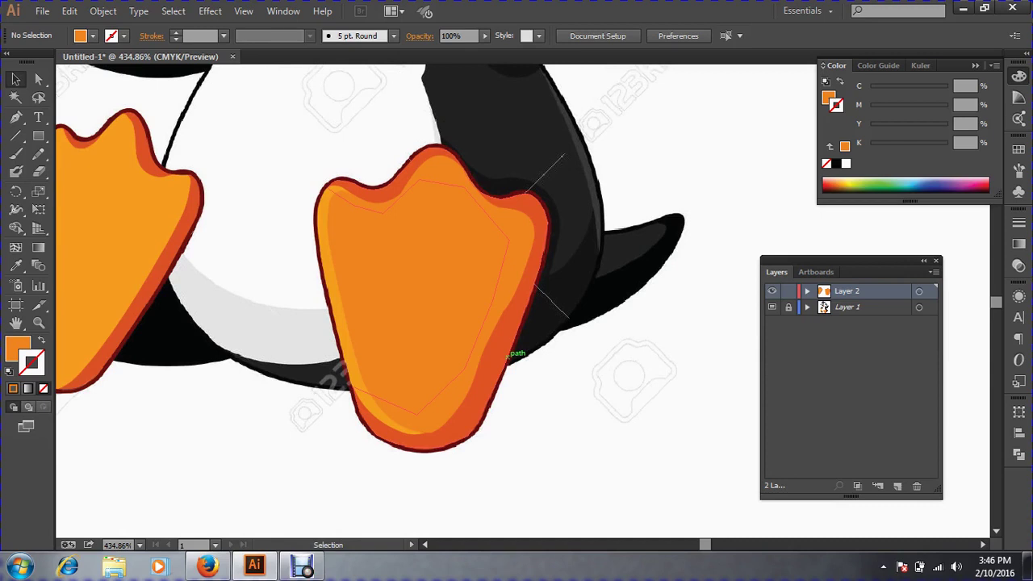
pyautogui.press('ctrl')
pyautogui.hotkey('ctrl', '-')
pyautogui.hotkey('ctrl', '-')
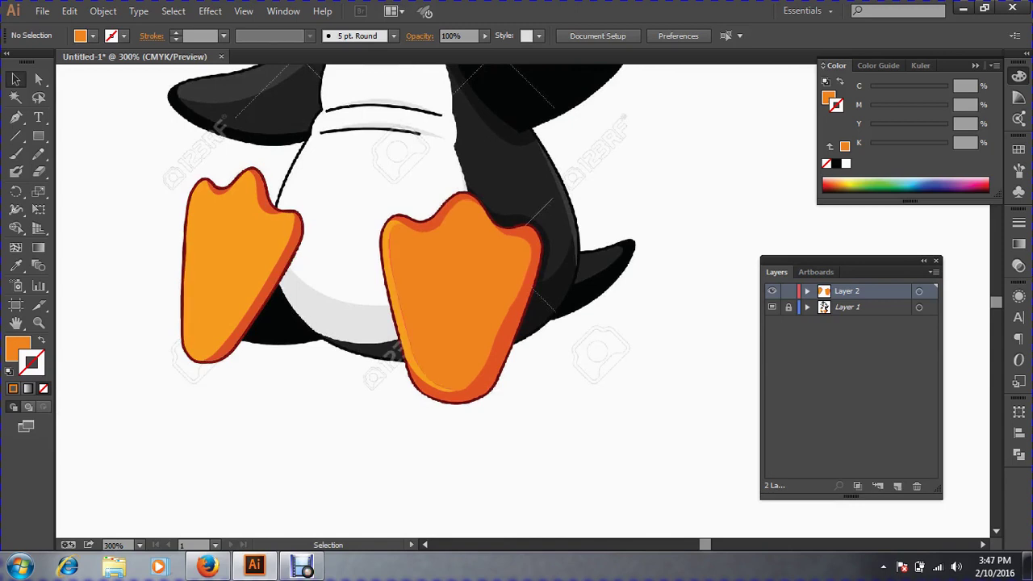
pyautogui.hotkey('ctrl', 'space')
pyautogui.moveTo(359, 169); pyautogui.dragTo(641, 436)
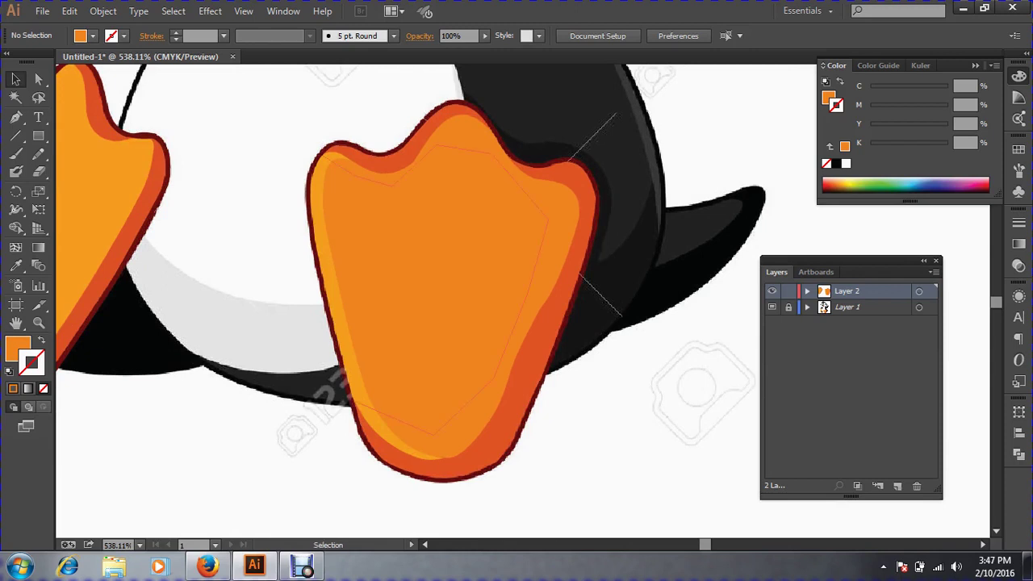
# Check the inner path and crescent alignment, then zoom tightly on the foot's top with the Pen tool.
pyautogui.click(583, 271)
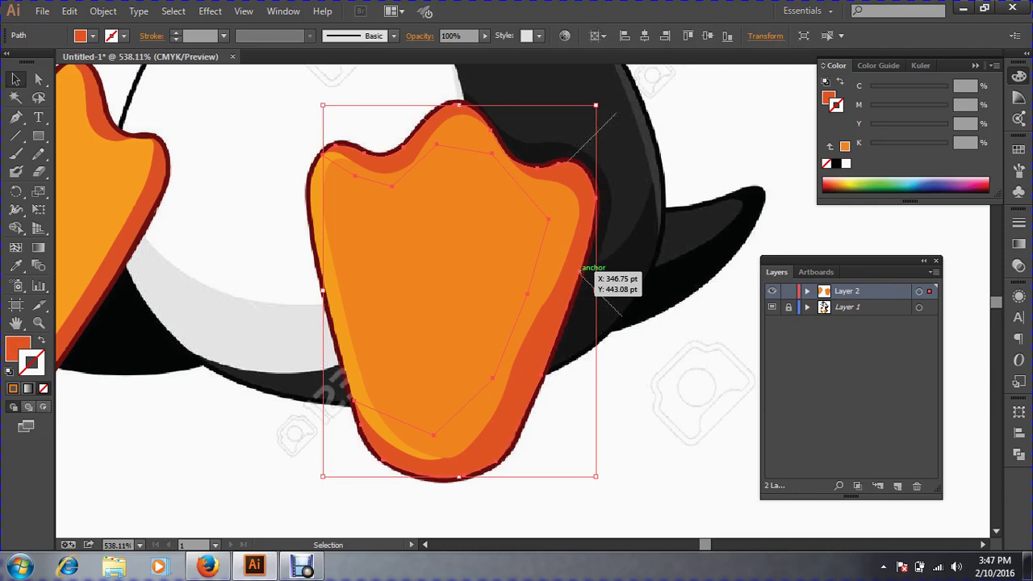
pyautogui.moveTo(583, 271); pyautogui.dragTo(638, 314)
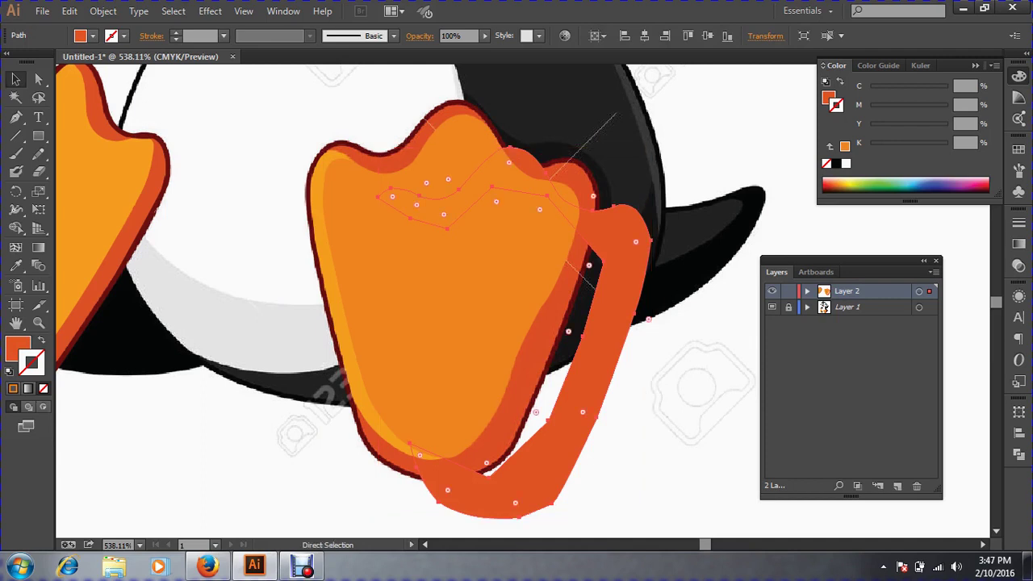
pyautogui.hotkey('ctrl', 'z')
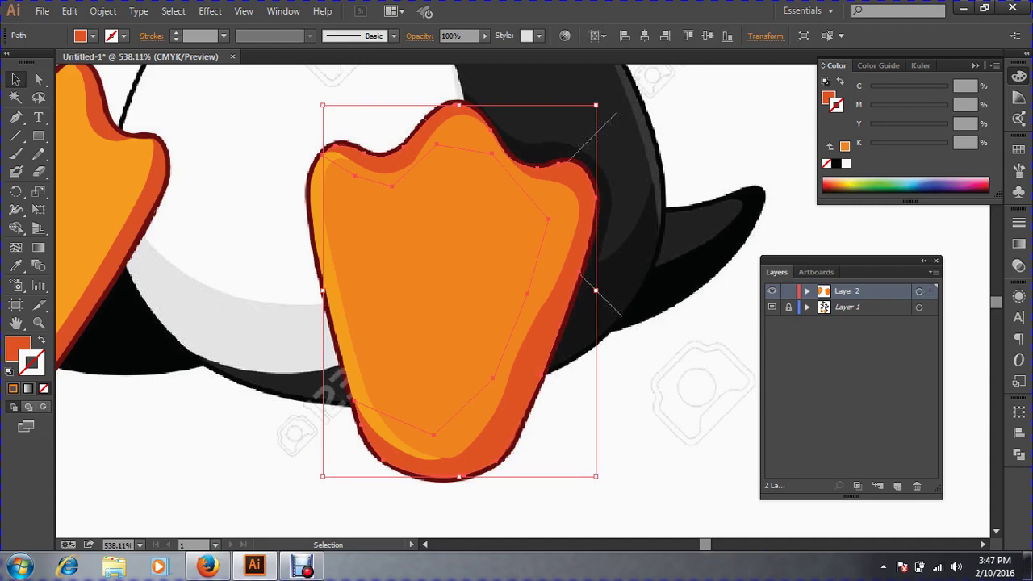
pyautogui.click(617, 415)
pyautogui.moveTo(616, 415); pyautogui.dragTo(516, 194)
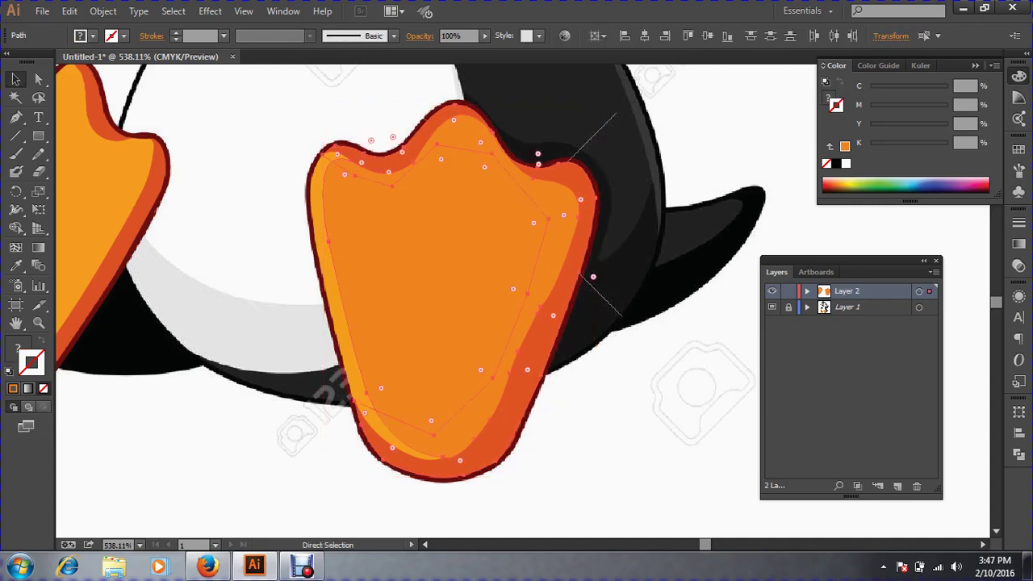
pyautogui.hotkey('ctrl', 'shift', 'a')
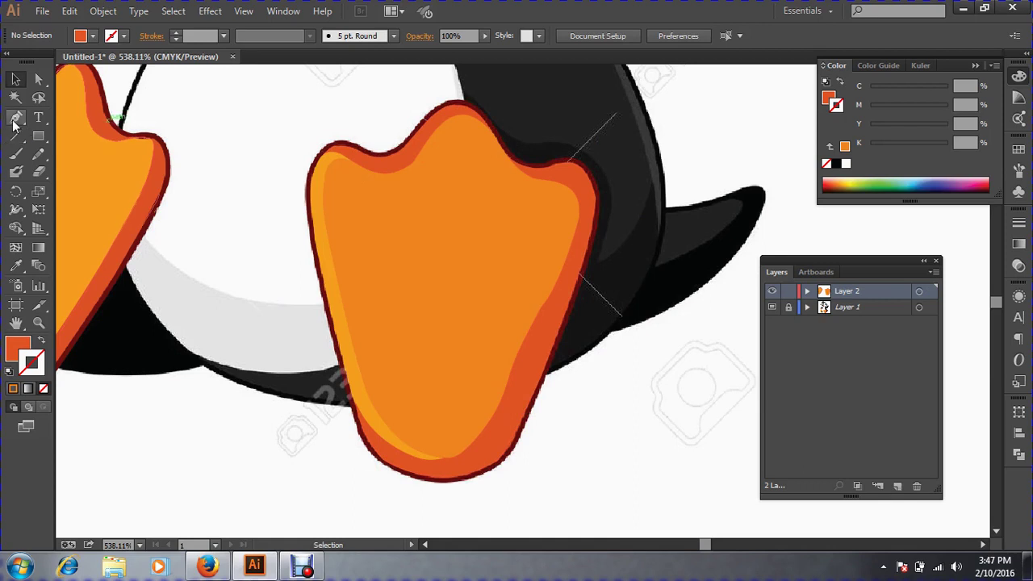
pyautogui.press('p')
pyautogui.moveTo(405, 89); pyautogui.dragTo(532, 168)
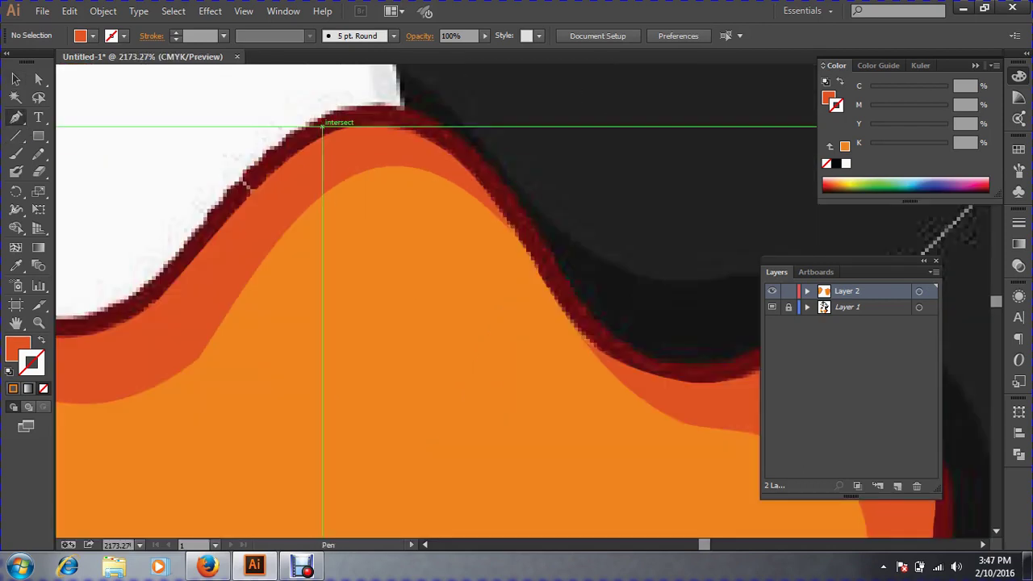
# Start a new foot outline path, make it unfilled with orange stroke, and switch to Outline view.
pyautogui.click(322, 127)
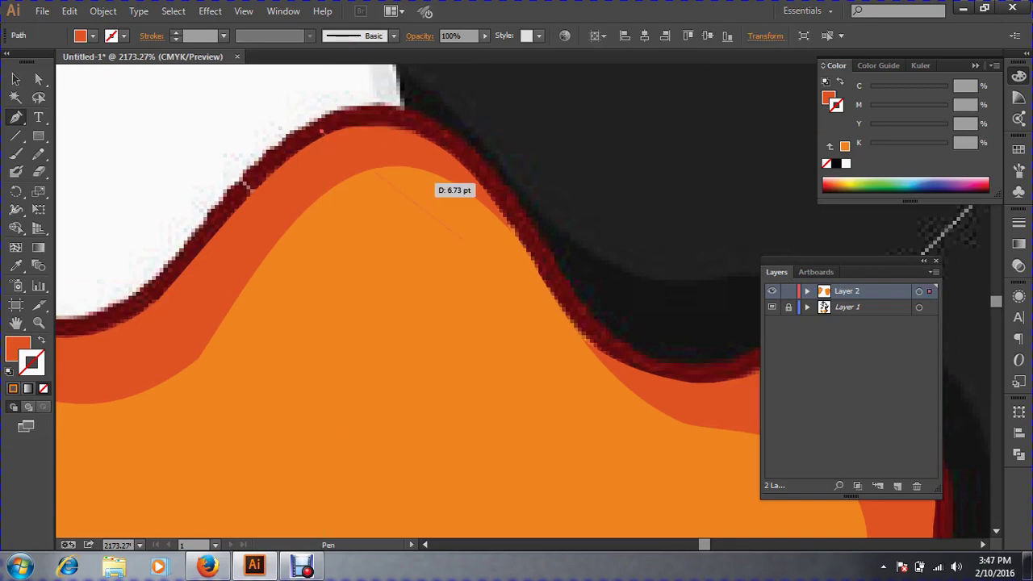
pyautogui.moveTo(541, 250); pyautogui.dragTo(585, 323)
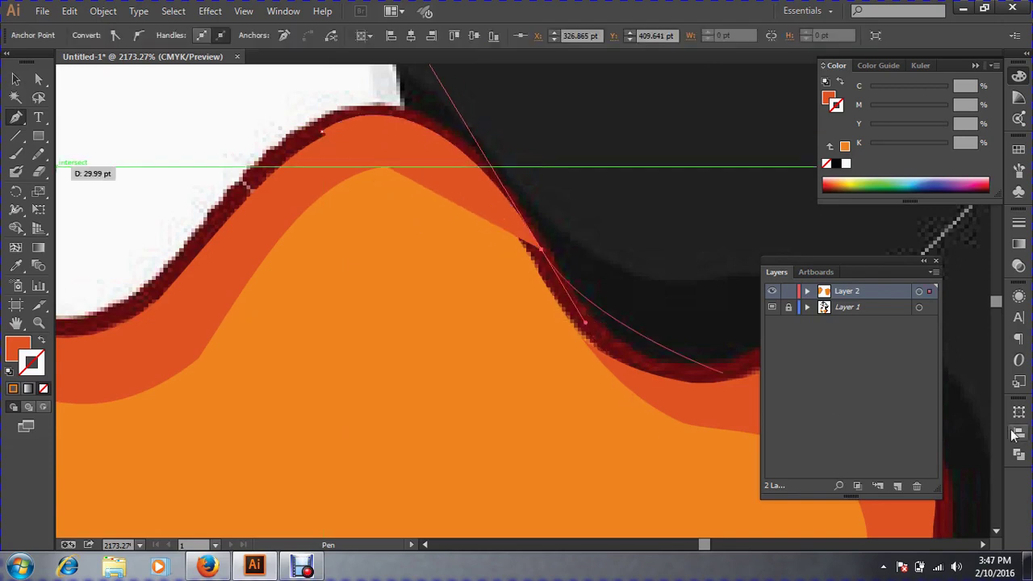
pyautogui.hotkey('ctrl', '-')
pyautogui.press('space')
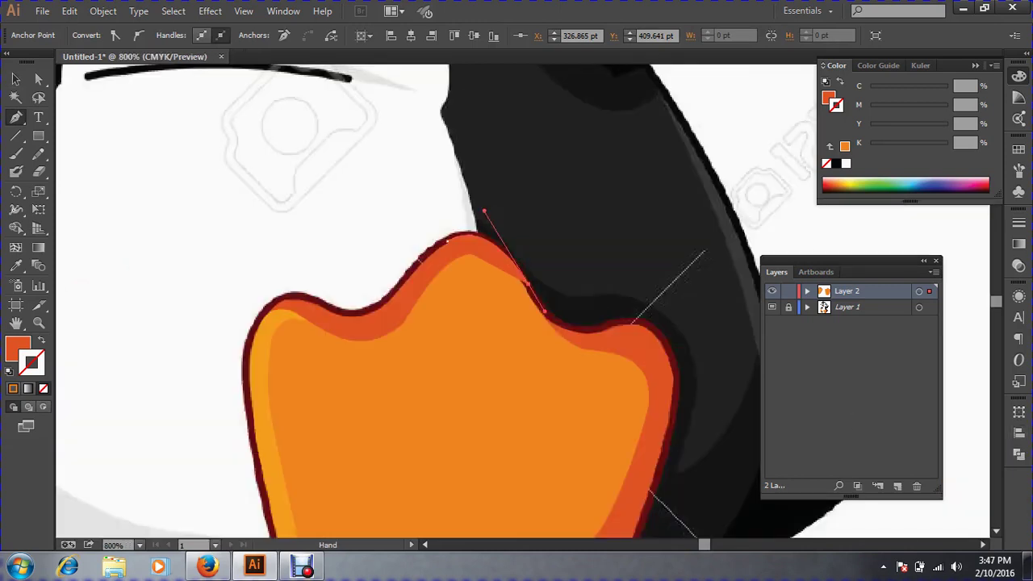
pyautogui.moveTo(645, 323); pyautogui.dragTo(521, 240)
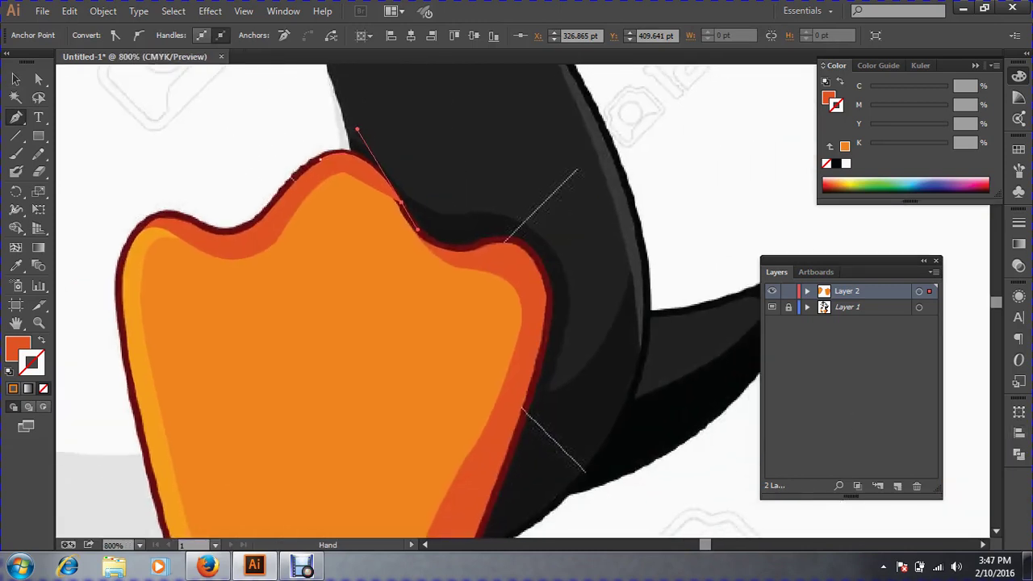
pyautogui.click(40, 341)
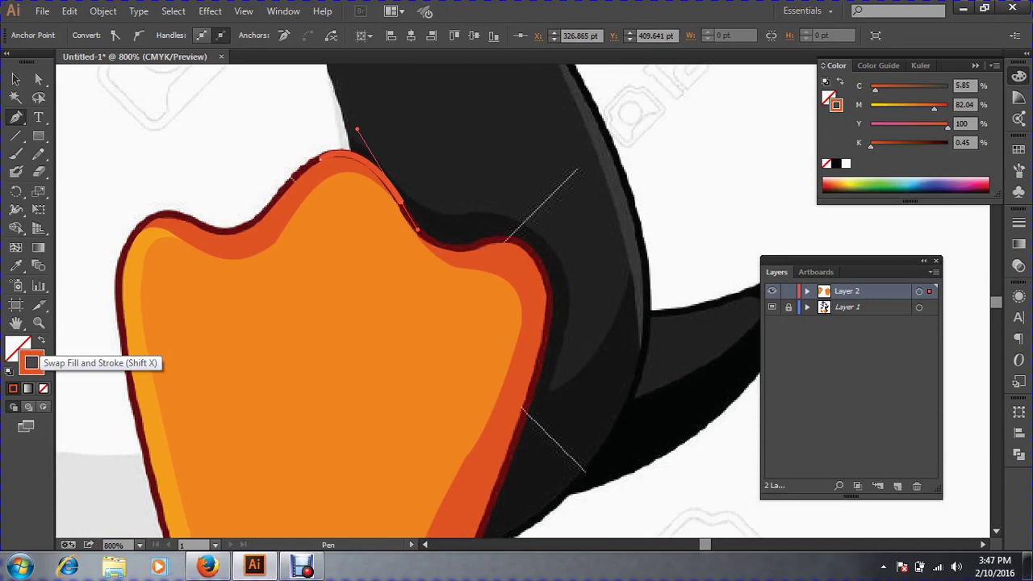
pyautogui.hotkey('ctrl', 'y')
pyautogui.hotkey('ctrl', 'space')
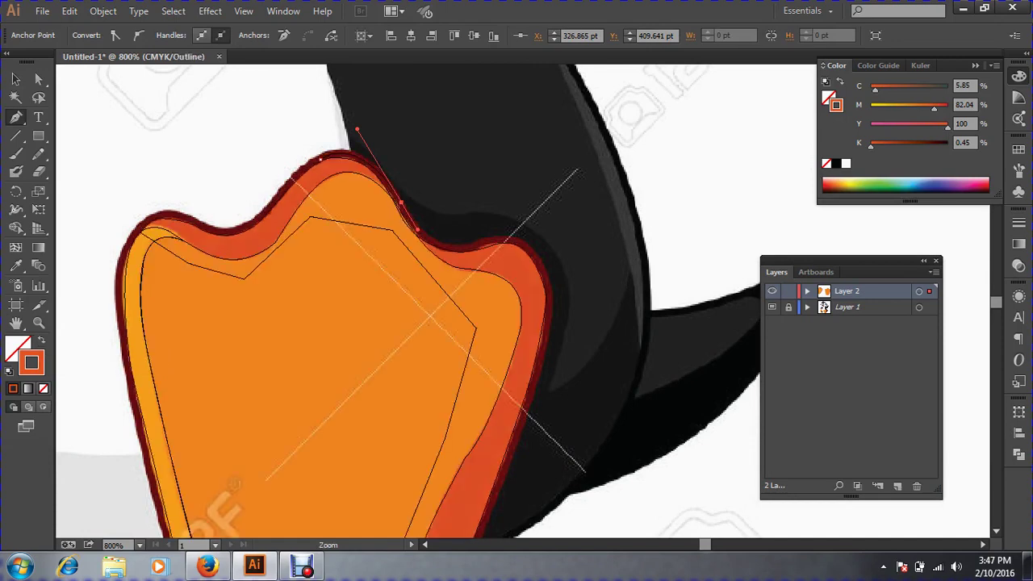
pyautogui.keyDown('ctrl'); pyautogui.click(447, 278); pyautogui.keyUp('ctrl')
pyautogui.press('space')
pyautogui.moveTo(486, 259); pyautogui.dragTo(359, 290)
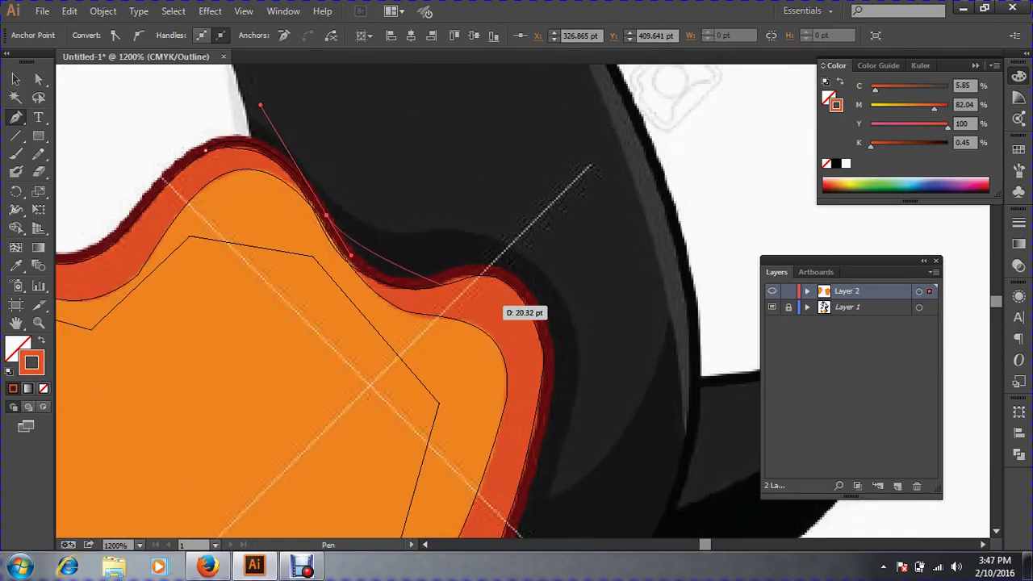
# Trace the outline along the foot's top edge, right shoulder, right side and bottom curve.
pyautogui.moveTo(466, 272); pyautogui.dragTo(470, 130)
pyautogui.press('space')
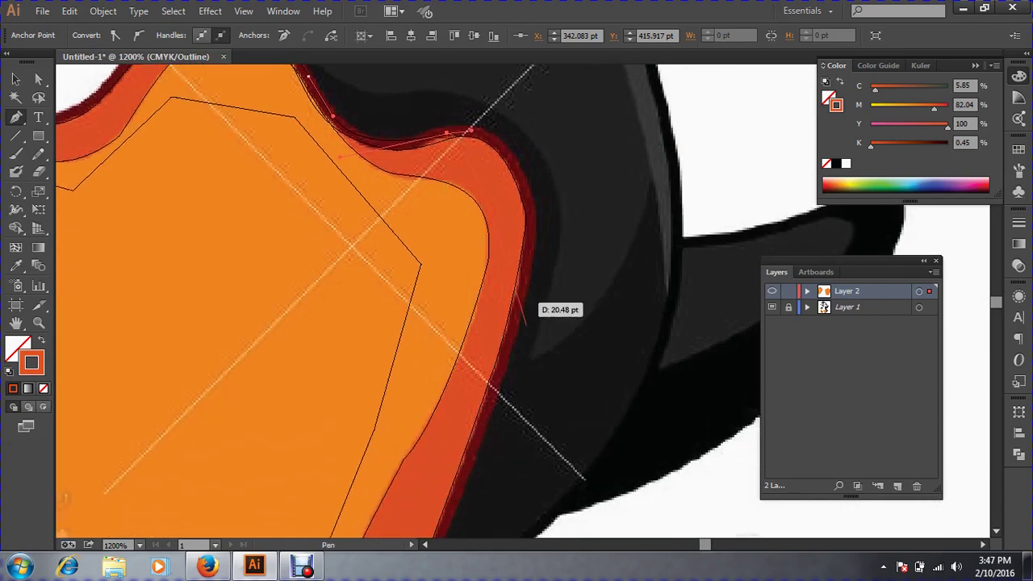
pyautogui.moveTo(522, 305)
pyautogui.mouseDown()
pyautogui.moveTo(473, 431)
pyautogui.moveTo(490, 480)
pyautogui.moveTo(520, 305)
pyautogui.mouseUp()
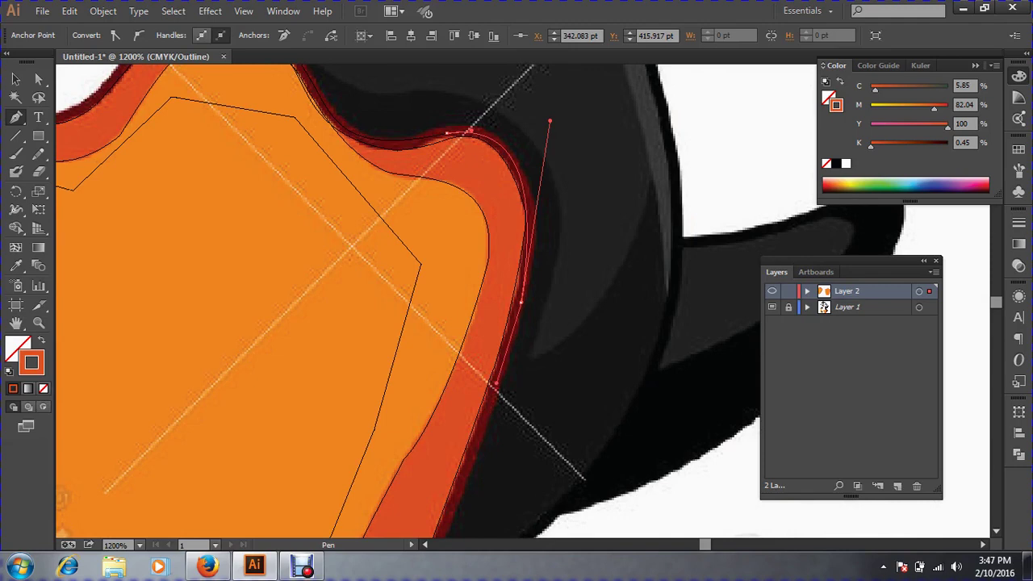
pyautogui.scroll(-5, 494, 387)
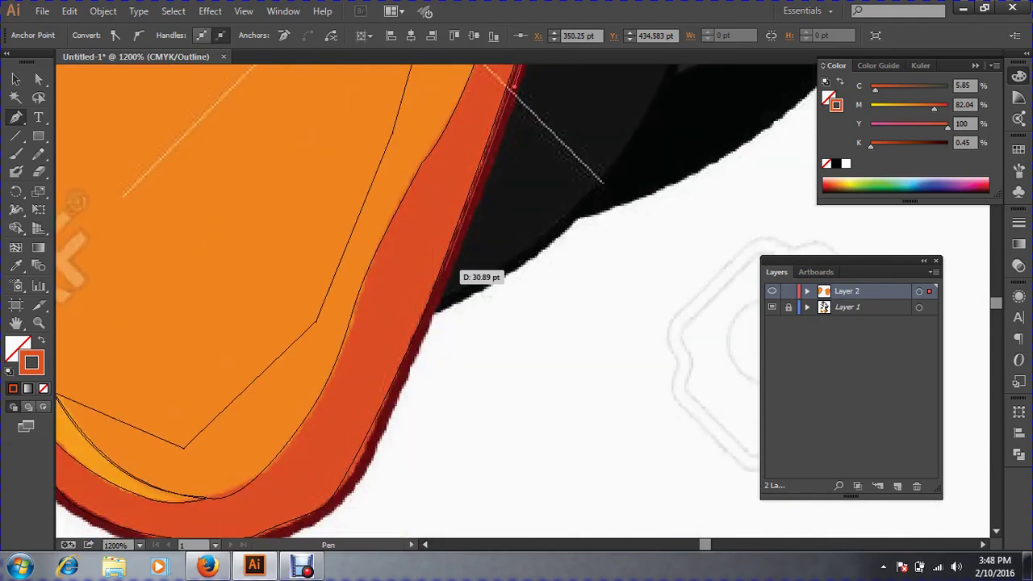
pyautogui.moveTo(442, 282); pyautogui.dragTo(339, 497)
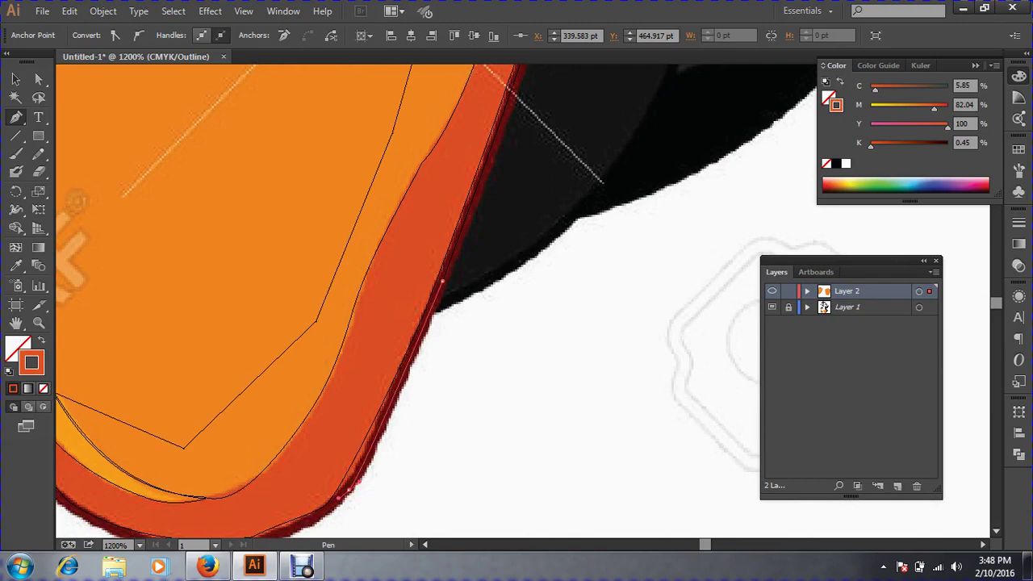
pyautogui.scroll(-5, 327, 484)
pyautogui.hscroll(-3, 327, 485)
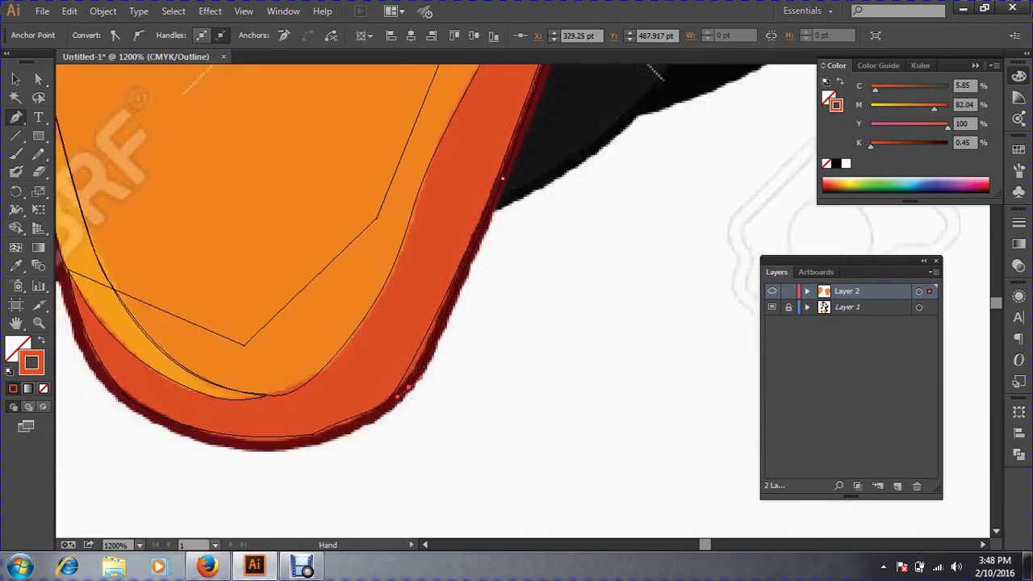
pyautogui.moveTo(286, 313); pyautogui.dragTo(418, 331)
pyautogui.moveTo(154, 296); pyautogui.dragTo(428, 426)
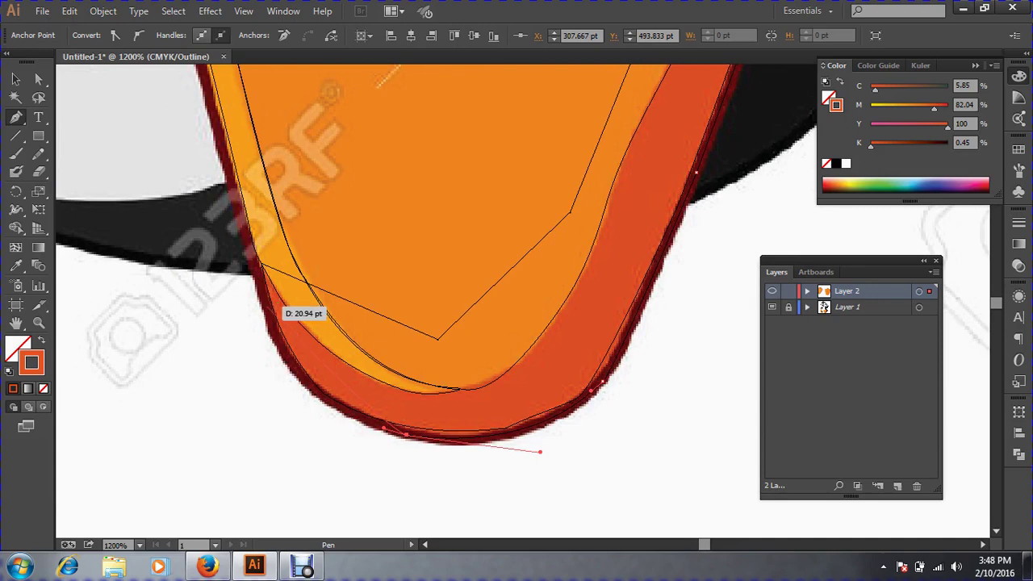
pyautogui.moveTo(268, 306); pyautogui.dragTo(291, 412)
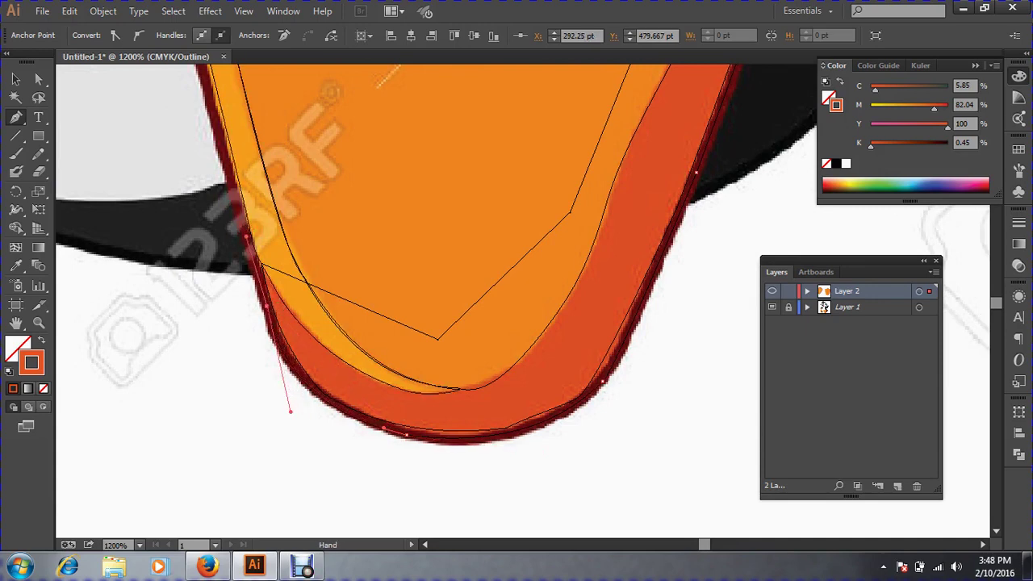
# Trace up the foot's left side over the top bumps and close the path at its first point.
pyautogui.moveTo(250, 186); pyautogui.dragTo(323, 404)
pyautogui.moveTo(251, 199); pyautogui.dragTo(245, 165)
pyautogui.hotkey('ctrl', 'z')
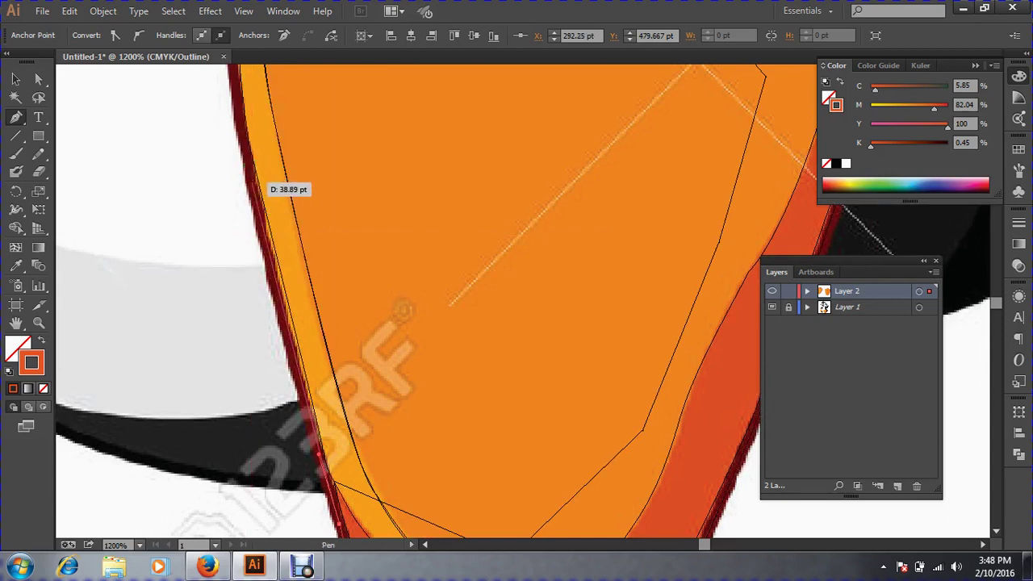
pyautogui.moveTo(252, 183); pyautogui.dragTo(206, 388)
pyautogui.press('space')
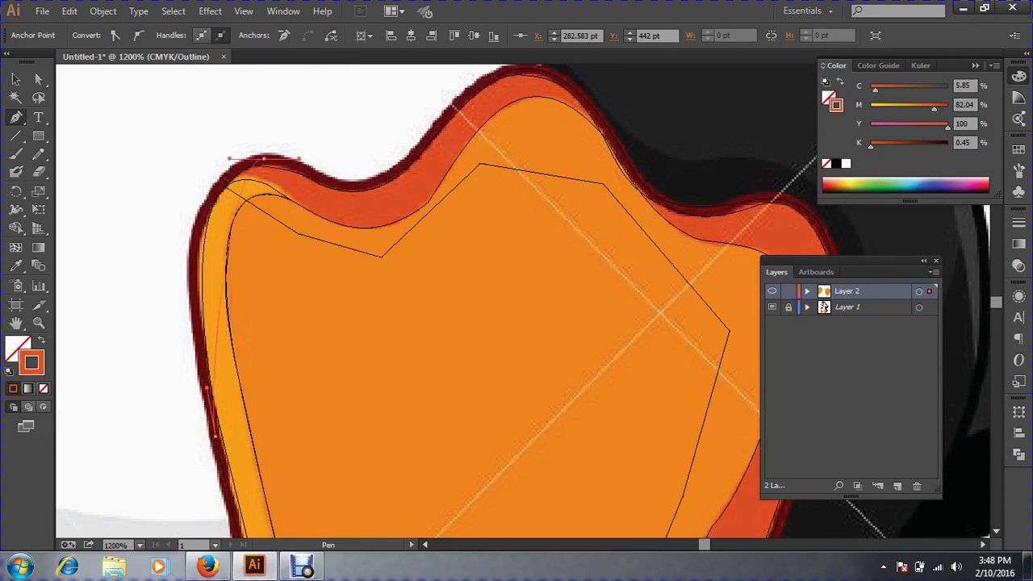
pyautogui.moveTo(264, 159); pyautogui.dragTo(294, 154)
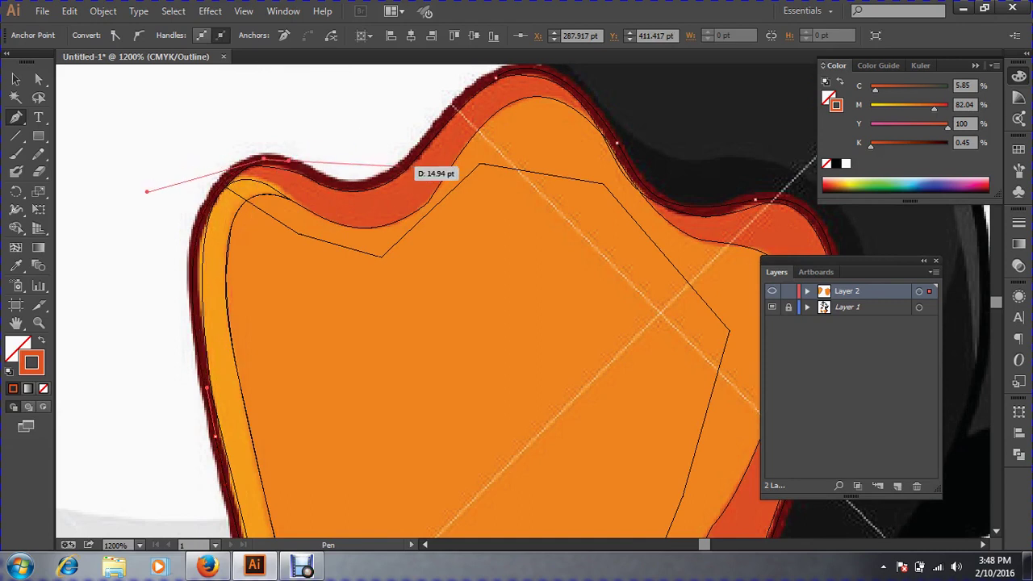
pyautogui.moveTo(399, 165); pyautogui.dragTo(437, 127)
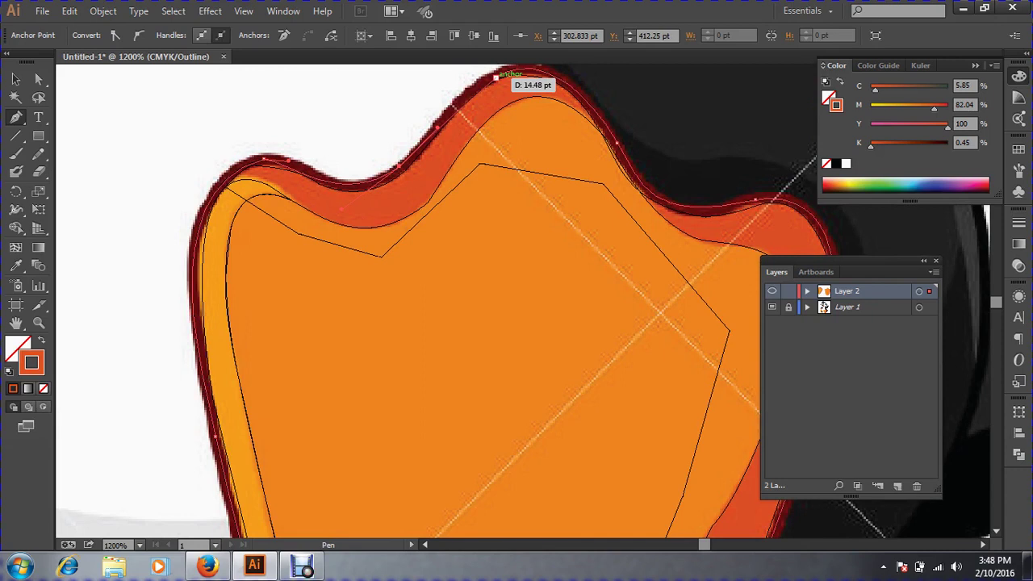
pyautogui.moveTo(496, 78); pyautogui.dragTo(510, 84)
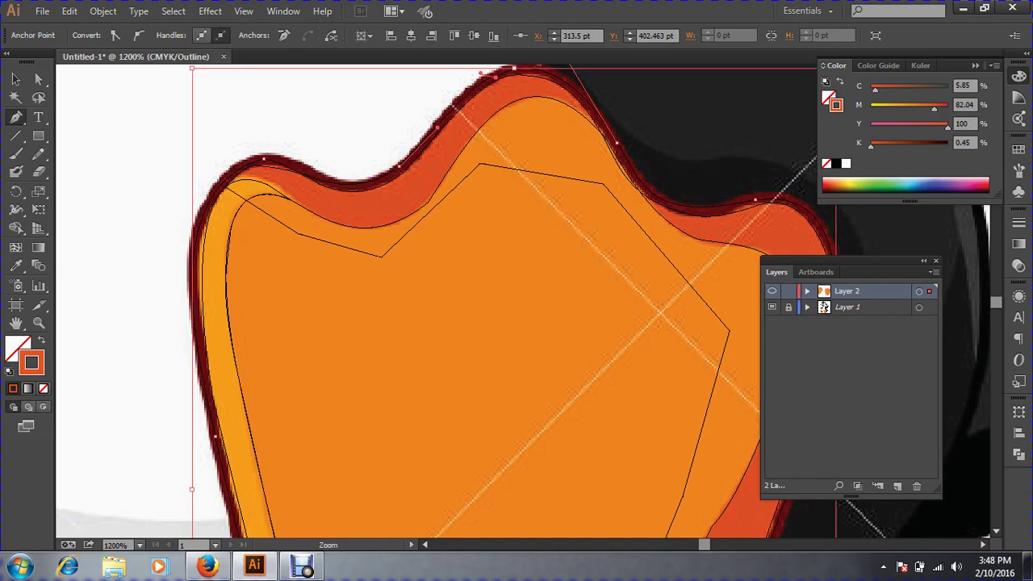
# Smooth the outline's top curve with the Pencil tool at close zoom, then deselect.
pyautogui.hotkey('ctrl', 'space')
pyautogui.keyDown('ctrl'); pyautogui.click(505, 108); pyautogui.keyUp('ctrl')
pyautogui.moveTo(438, 211); pyautogui.dragTo(787, 421)
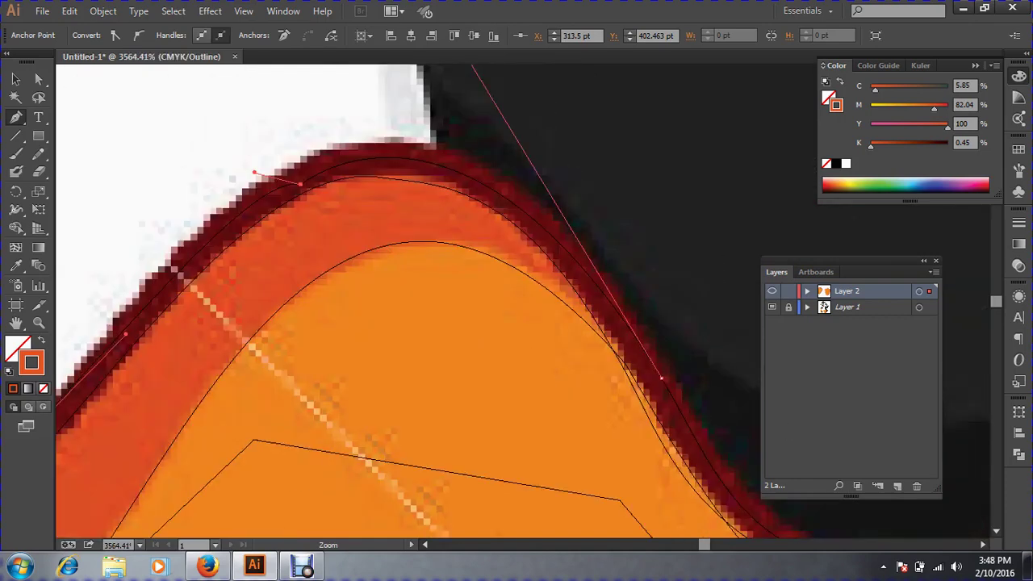
pyautogui.moveTo(420, 323); pyautogui.dragTo(468, 323)
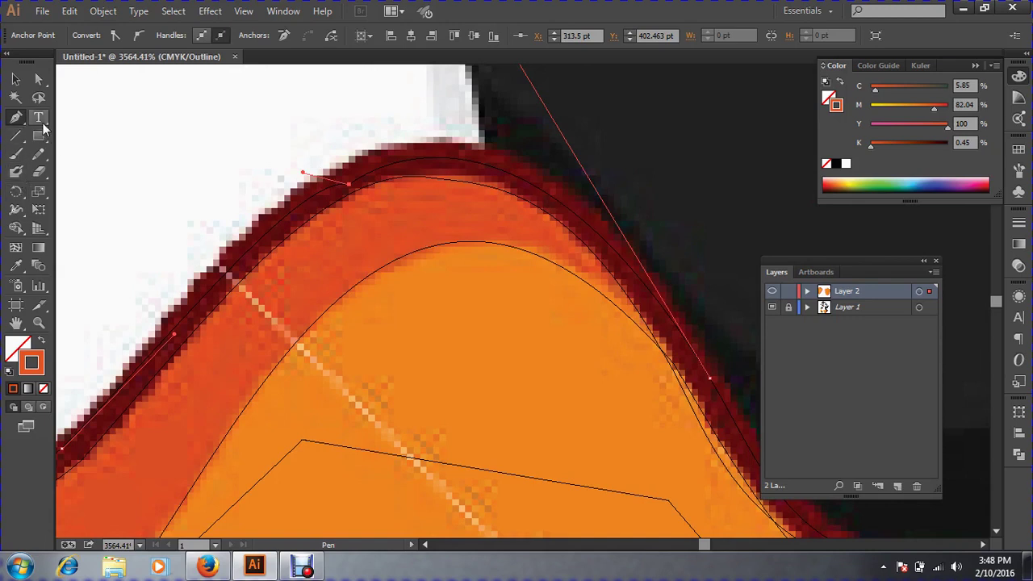
pyautogui.click(38, 154)
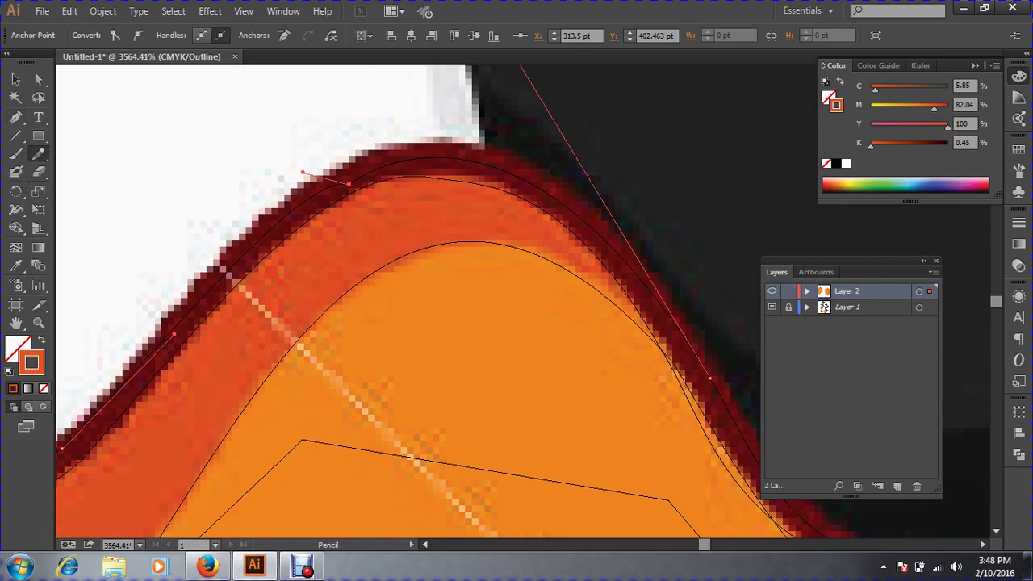
pyautogui.moveTo(355, 180); pyautogui.dragTo(370, 172)
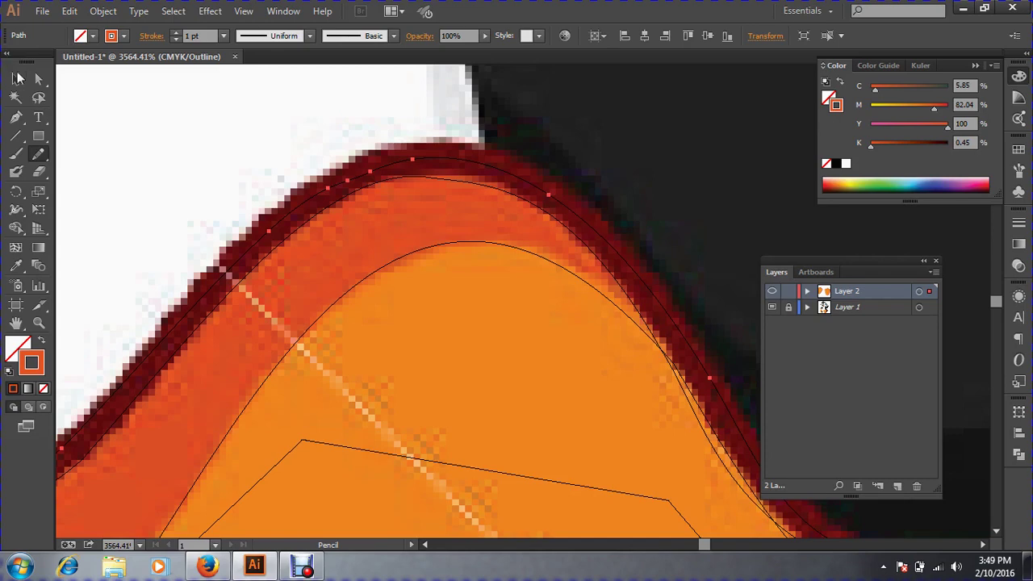
pyautogui.click(15, 79)
pyautogui.click(64, 158)
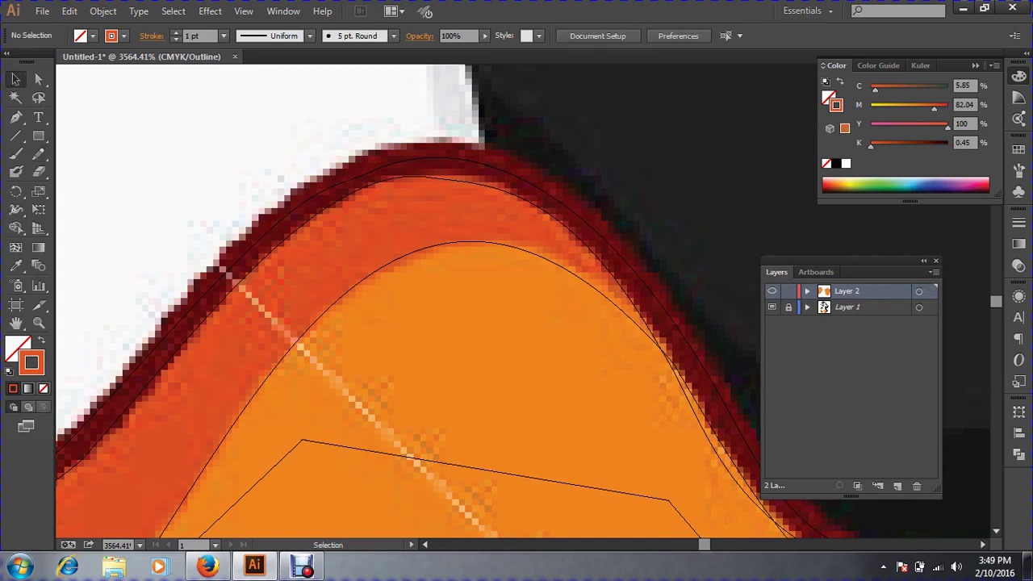
pyautogui.hotkey('ctrl', '-')
pyautogui.hotkey('ctrl', '-')
pyautogui.hotkey('ctrl', '-')
pyautogui.hotkey('ctrl', '-')
pyautogui.hotkey('ctrl', '-')
pyautogui.hotkey('ctrl', '-')
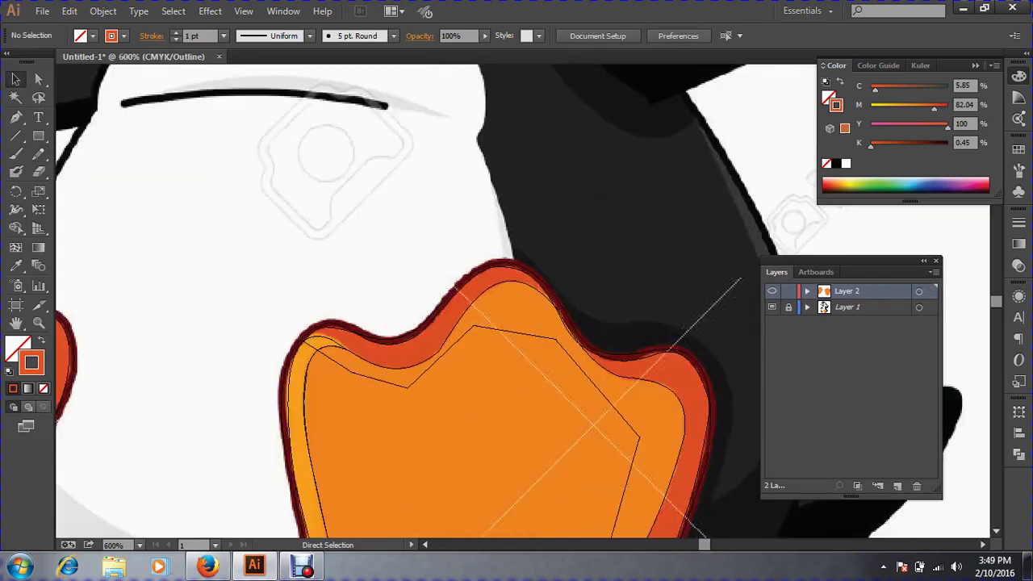
# Give the right foot's new outline a sampled dark red stroke and no fill.
pyautogui.hotkey('ctrl', '-')
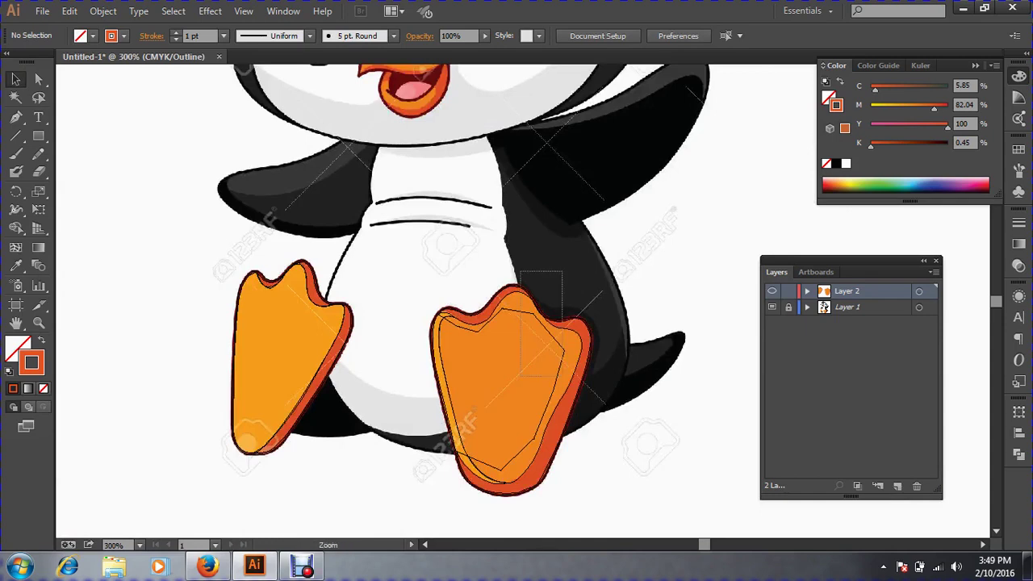
pyautogui.moveTo(521, 272); pyautogui.dragTo(284, 194)
pyautogui.moveTo(702, 436); pyautogui.dragTo(344, 177)
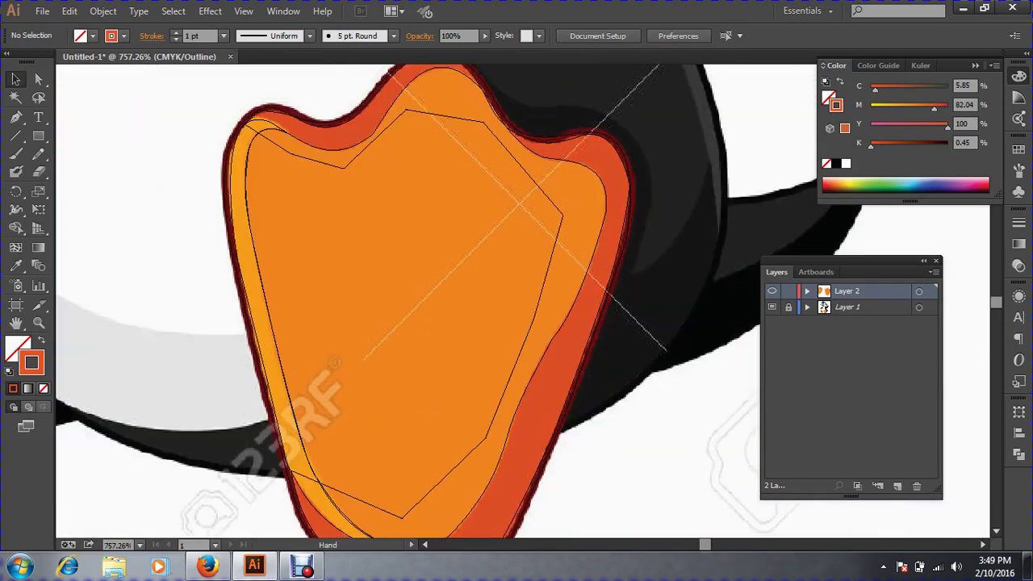
pyautogui.moveTo(615, 357); pyautogui.dragTo(574, 321)
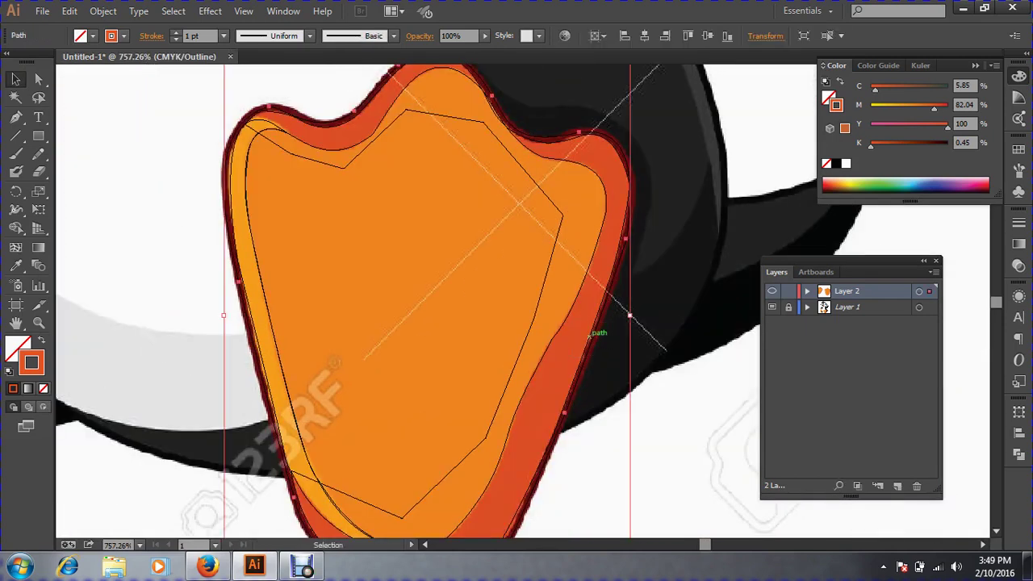
pyautogui.click(16, 266)
pyautogui.click(590, 345)
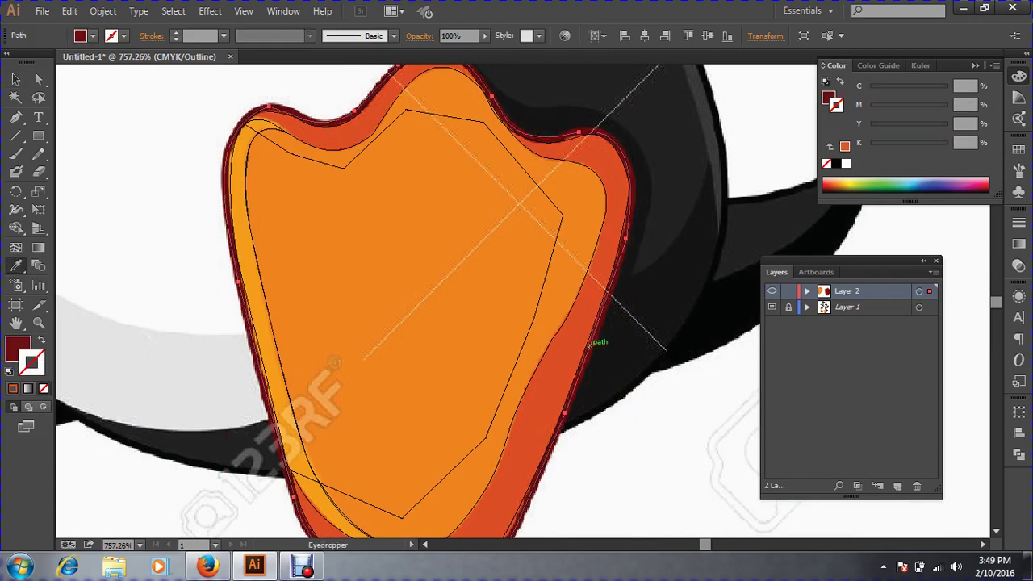
pyautogui.hotkey('shift', 'x')
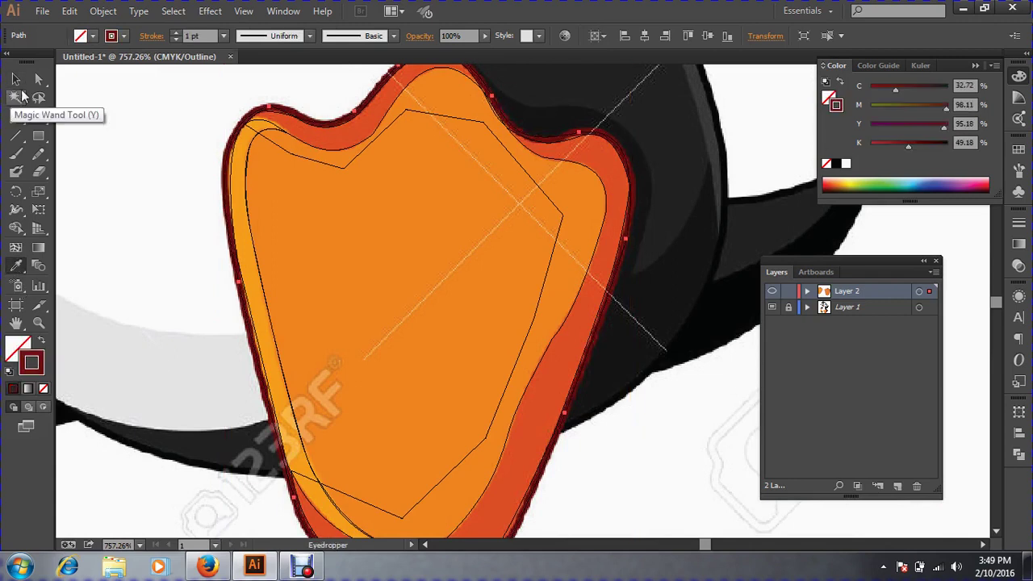
pyautogui.click(15, 79)
pyautogui.hotkey('ctrl', 'shift', 'a')
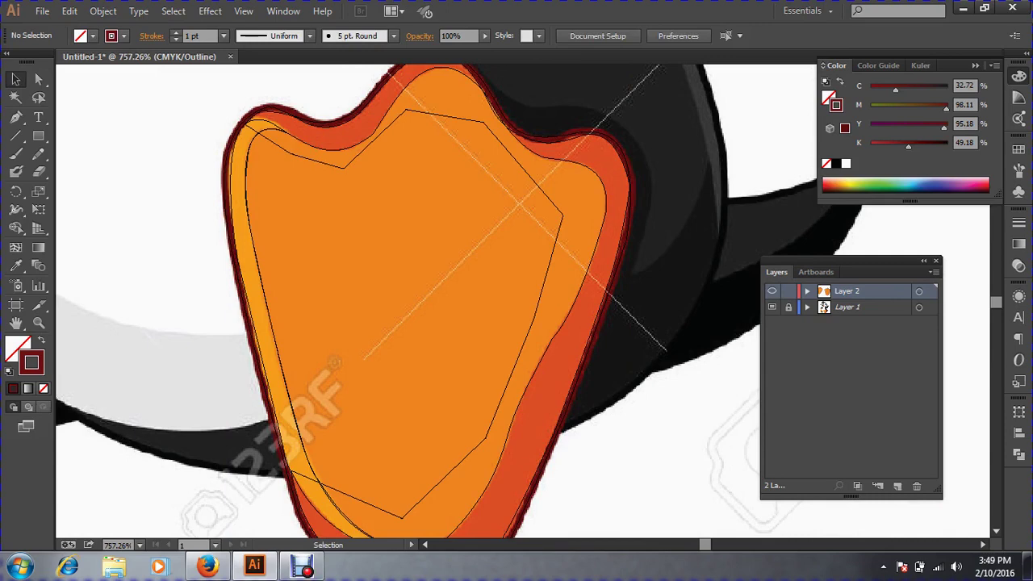
# Return to full colour Preview and zoom out to show the whole penguin.
pyautogui.hotkey('ctrl', 'y')
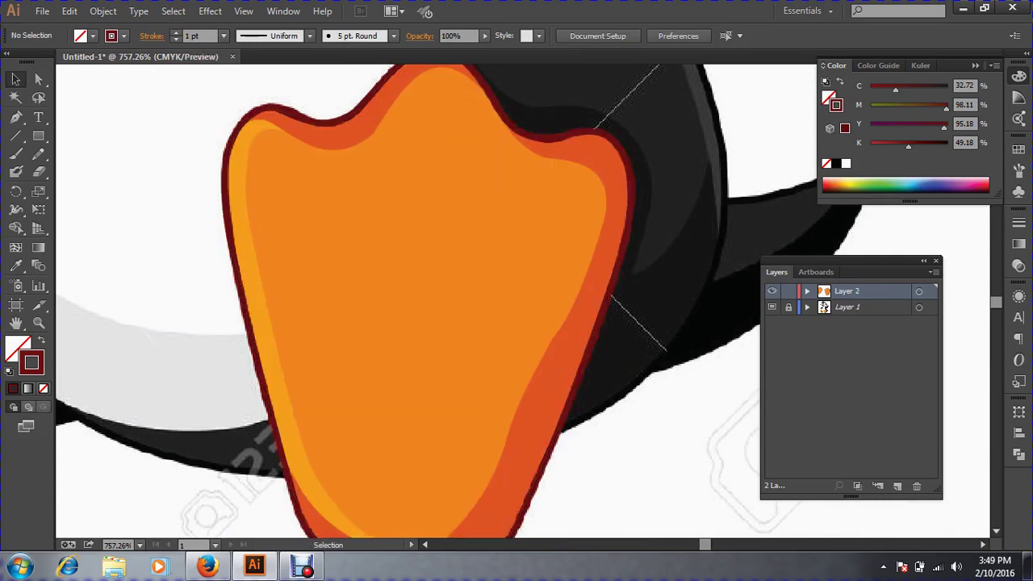
pyautogui.hotkey('ctrl', '-')
pyautogui.hotkey('ctrl', '-')
pyautogui.hotkey('ctrl', '-')
pyautogui.hotkey('ctrl', '-')
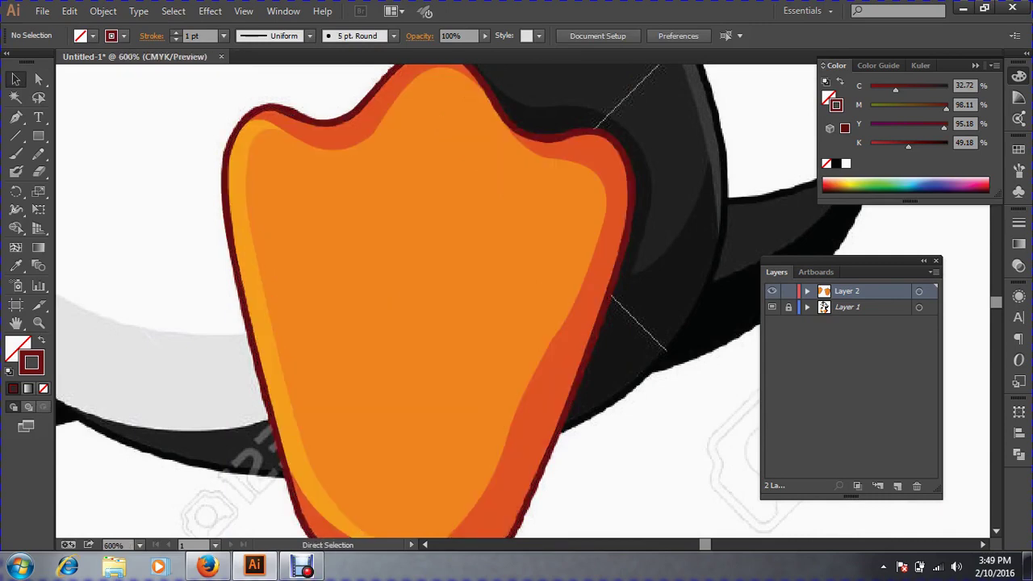
pyautogui.hotkey('ctrl', '-')
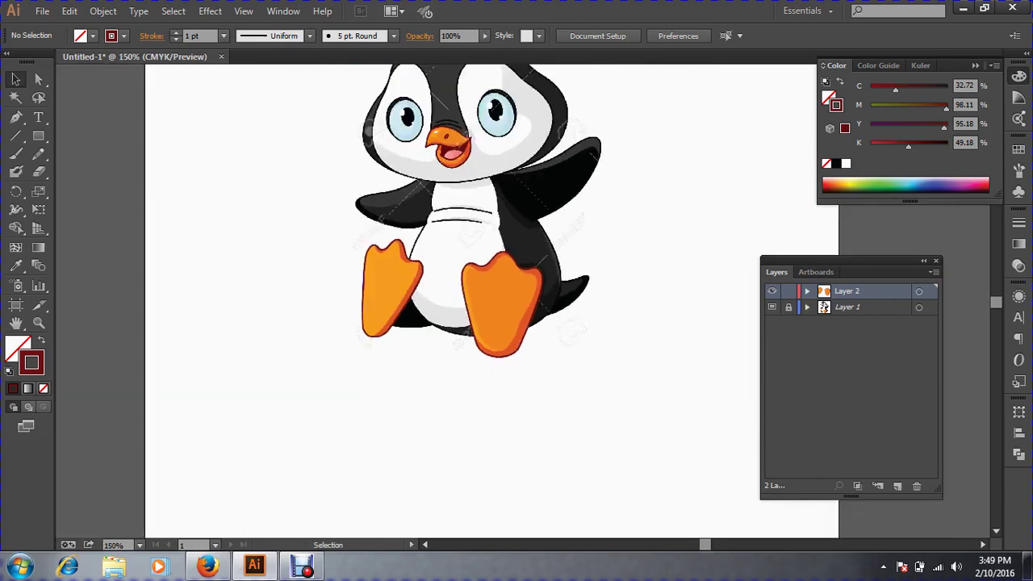
pyautogui.moveTo(484, 242); pyautogui.dragTo(503, 353)
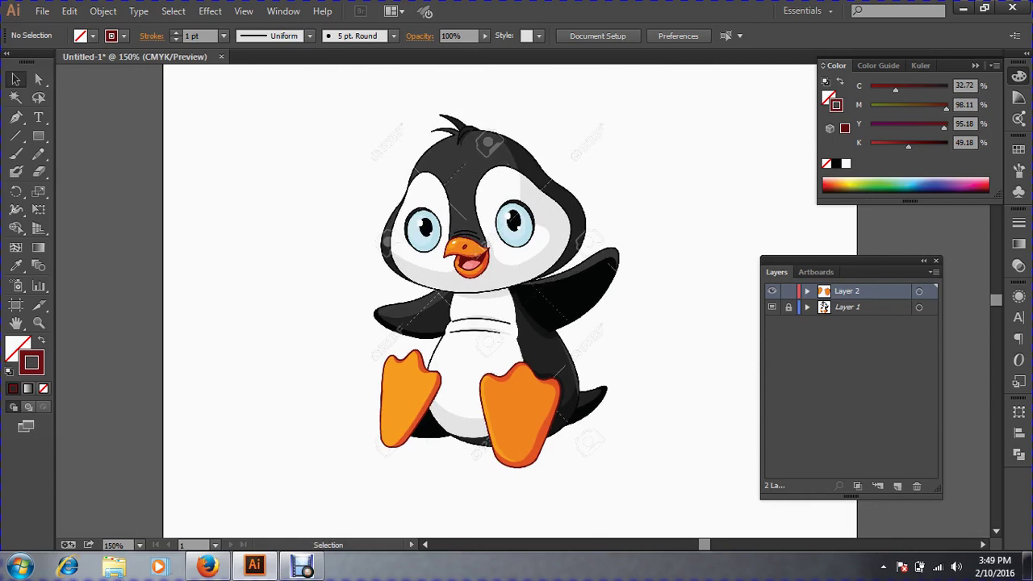
# Start Save As and browse to the 4th Class folder under Course on Local Disk (D:).
pyautogui.click(69, 11)
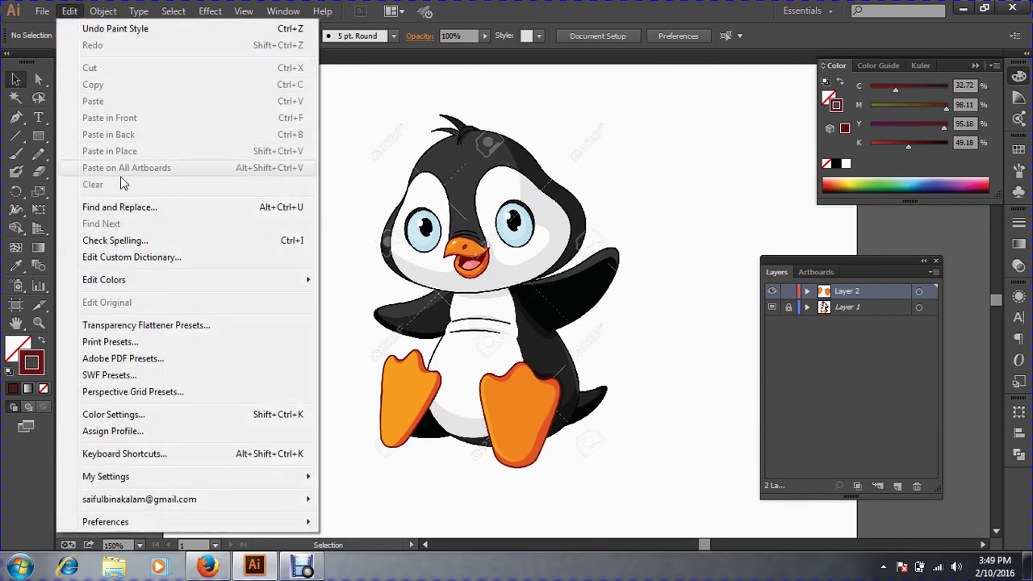
pyautogui.moveTo(43, 15)
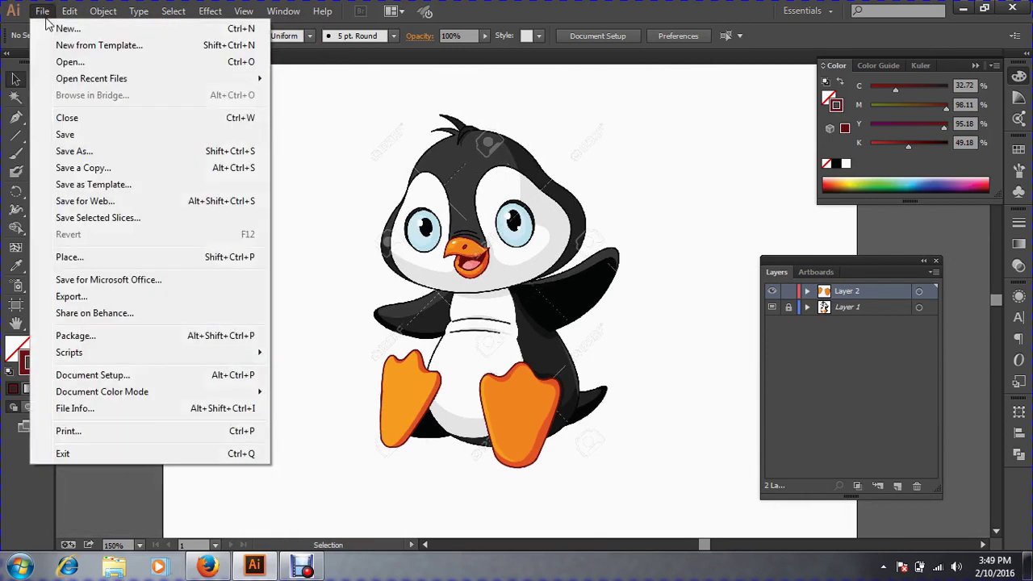
pyautogui.click(101, 134)
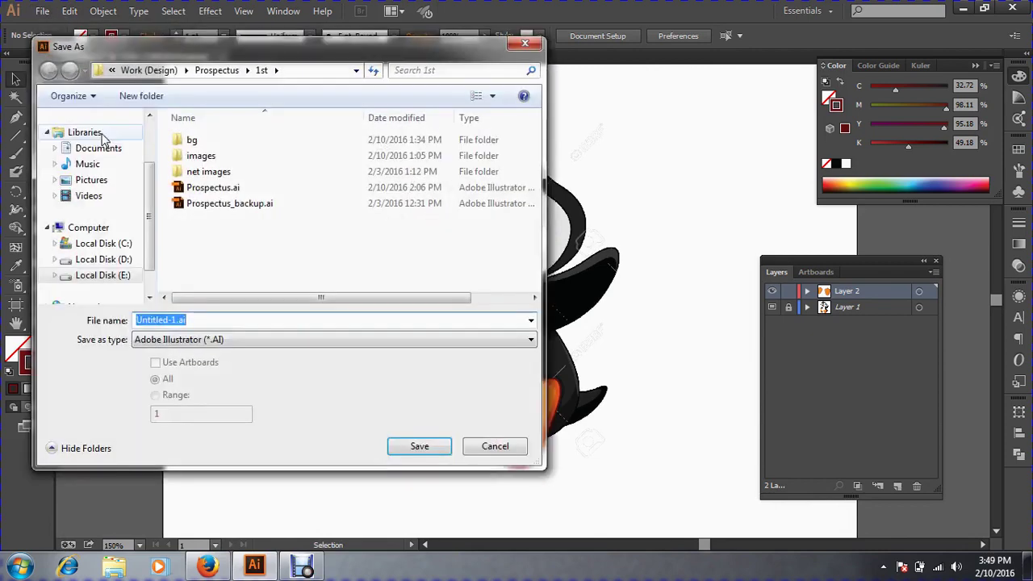
pyautogui.click(146, 71)
pyautogui.click(147, 71)
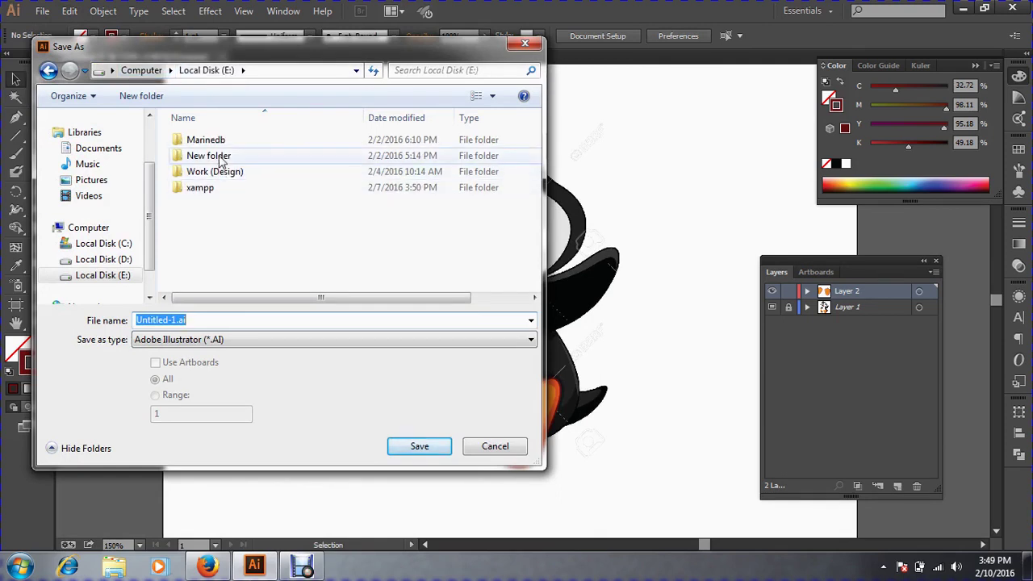
pyautogui.click(141, 70)
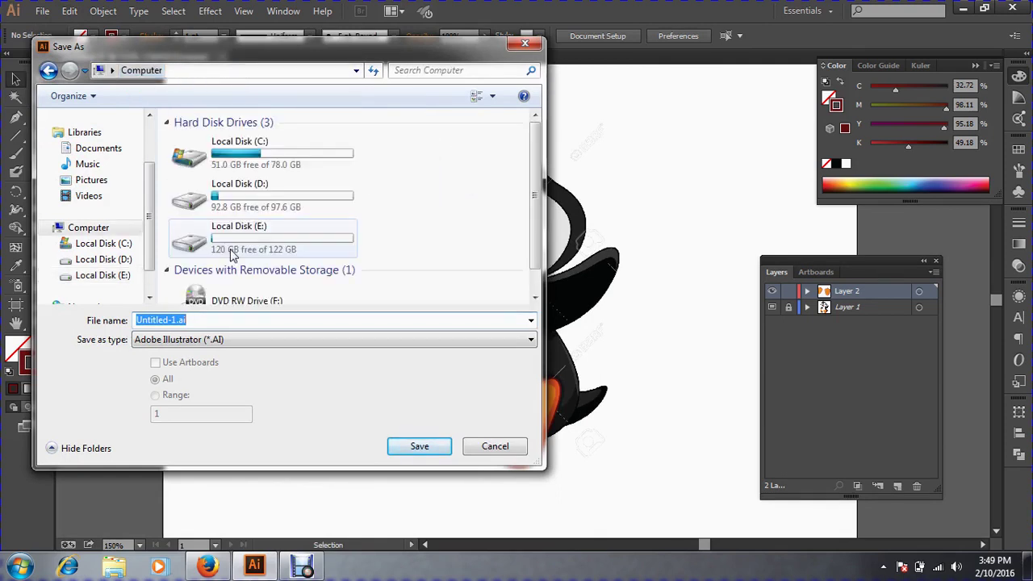
pyautogui.doubleClick(283, 198)
pyautogui.click(226, 145)
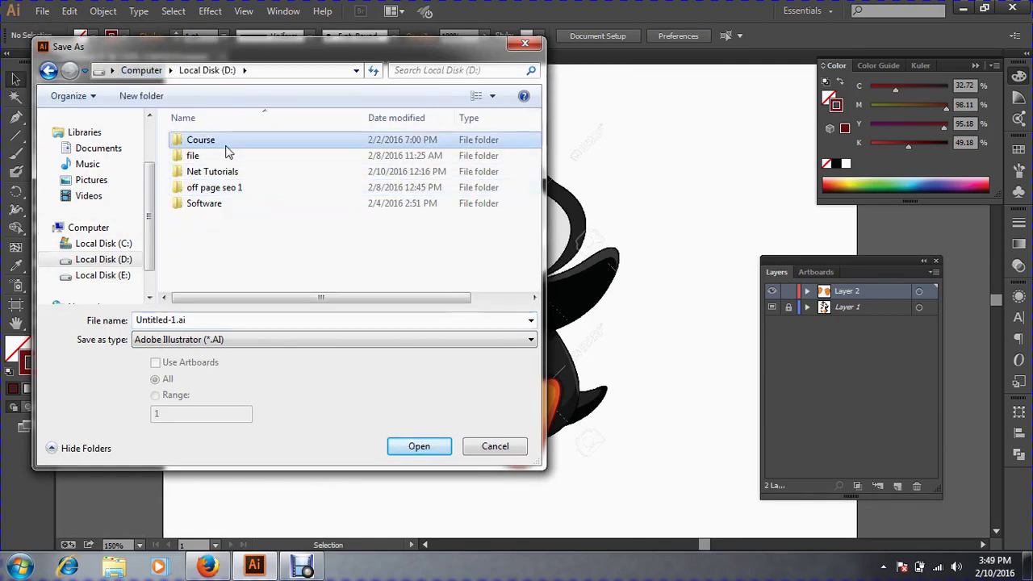
pyautogui.doubleClick(226, 145)
pyautogui.click(209, 159)
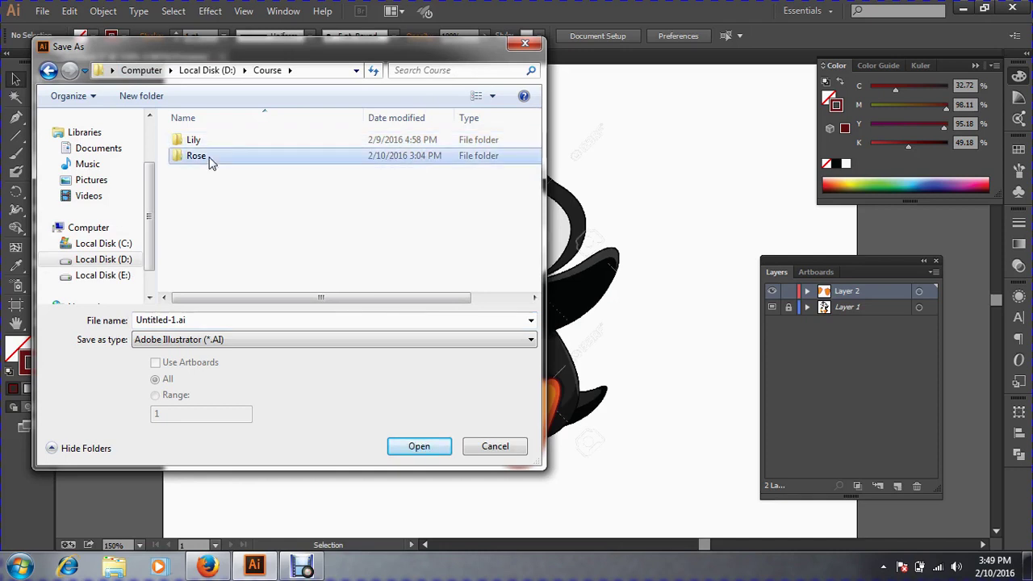
pyautogui.doubleClick(208, 162)
pyautogui.click(204, 197)
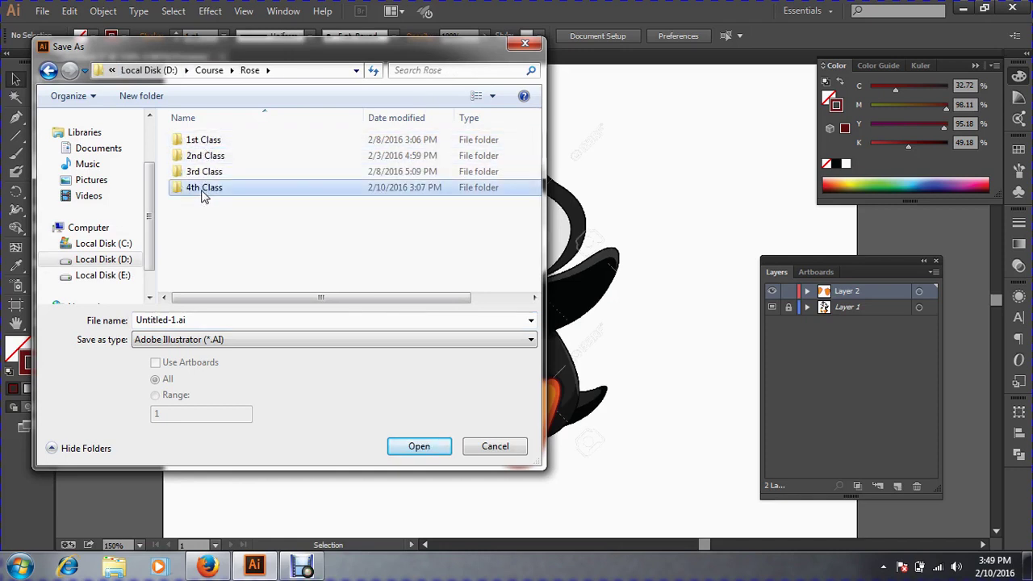
pyautogui.doubleClick(204, 191)
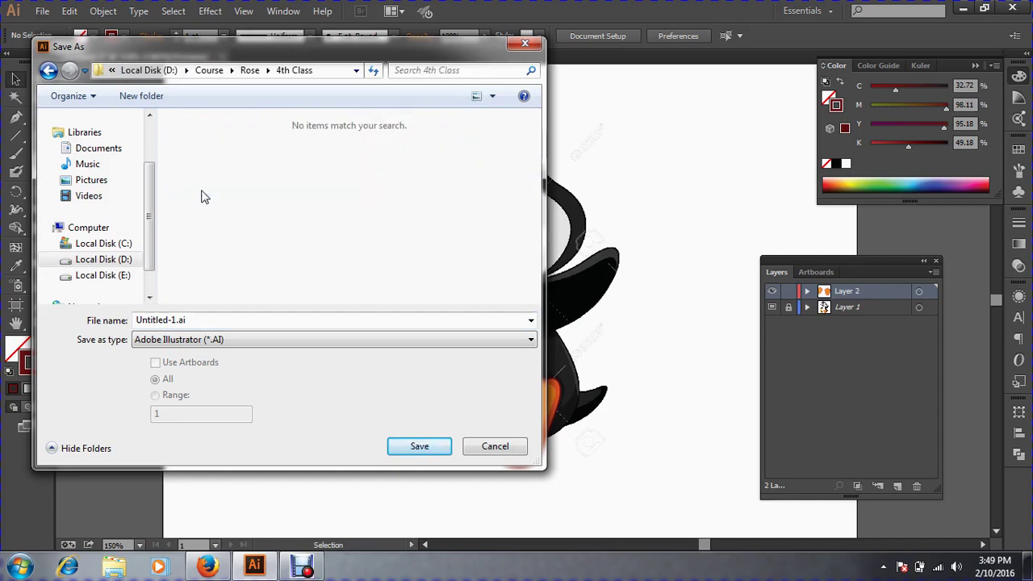
# Name the file 'Vector Tracing' and save it with the default Illustrator options.
pyautogui.doubleClick(206, 323)
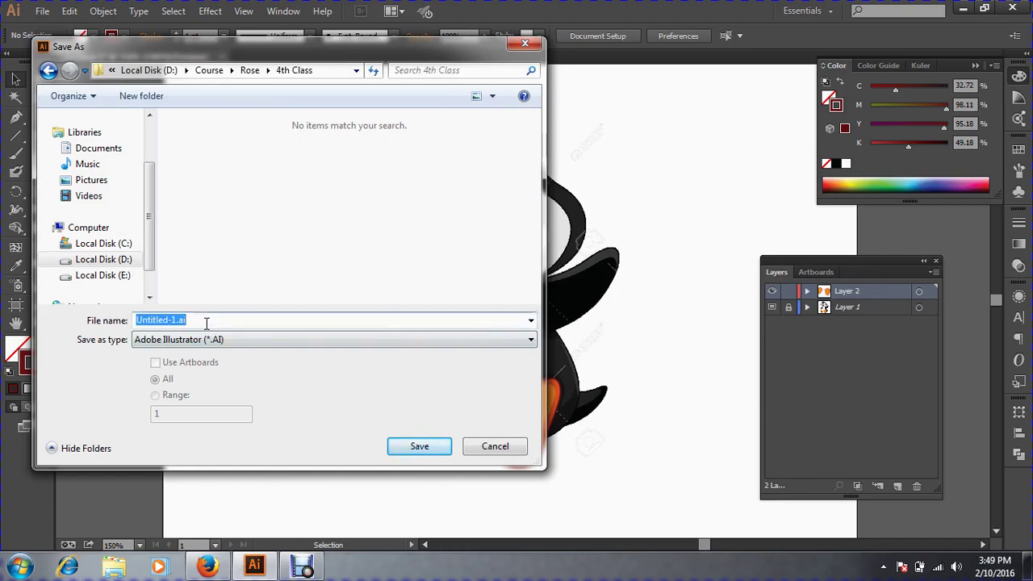
pyautogui.write('Ve')
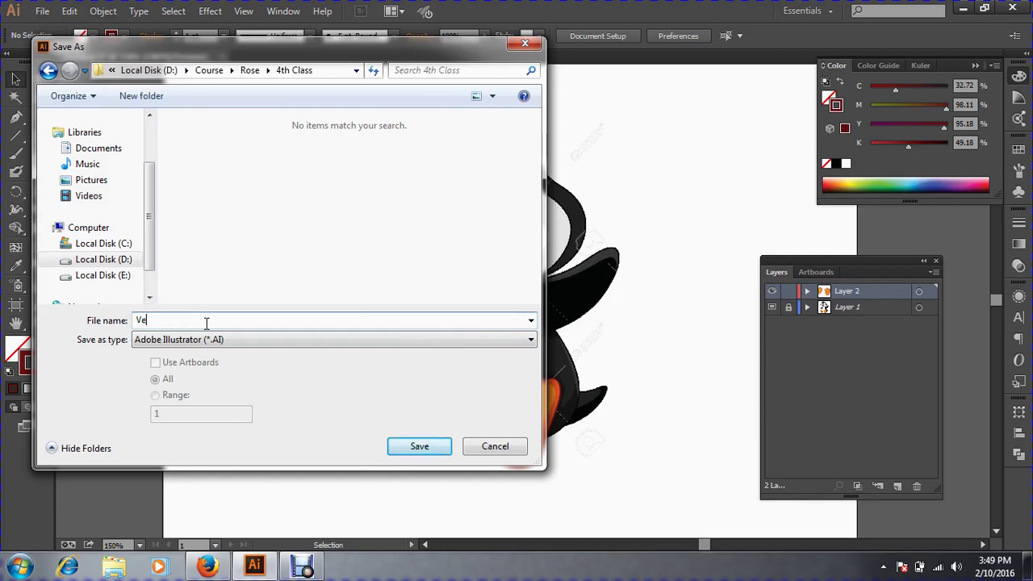
pyautogui.write('ctor Tracing')
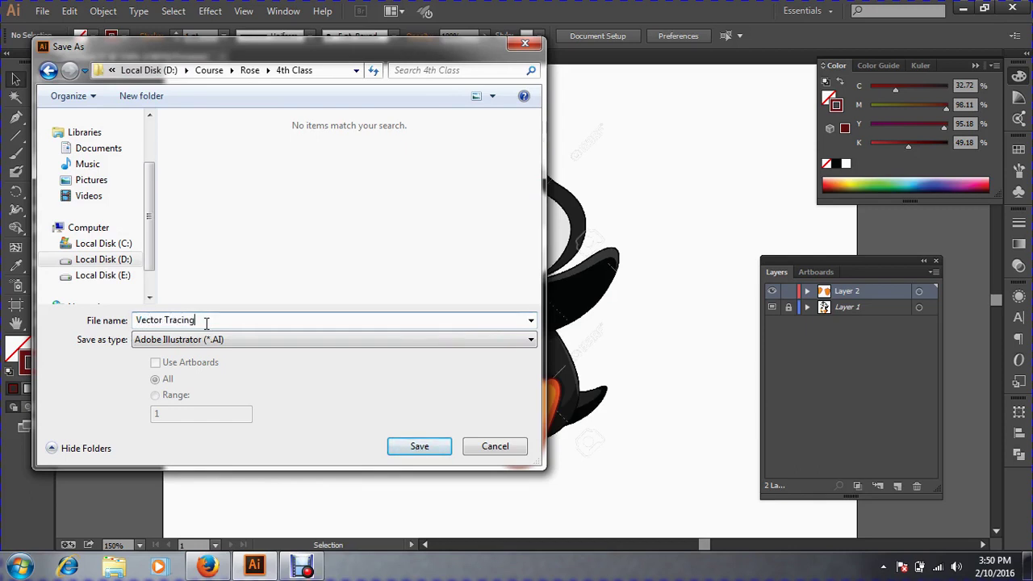
pyautogui.press('Return')
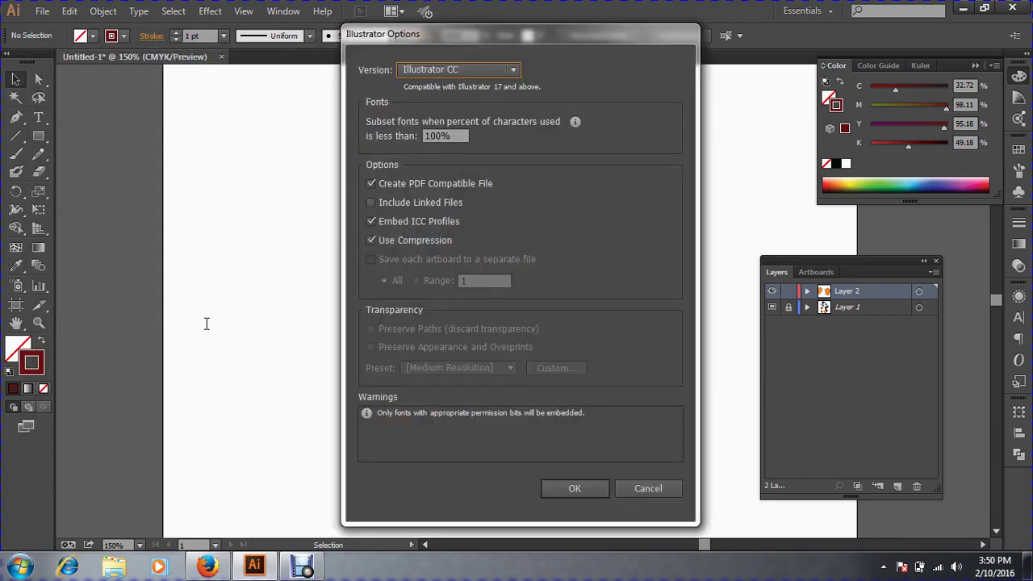
pyautogui.click(562, 488)
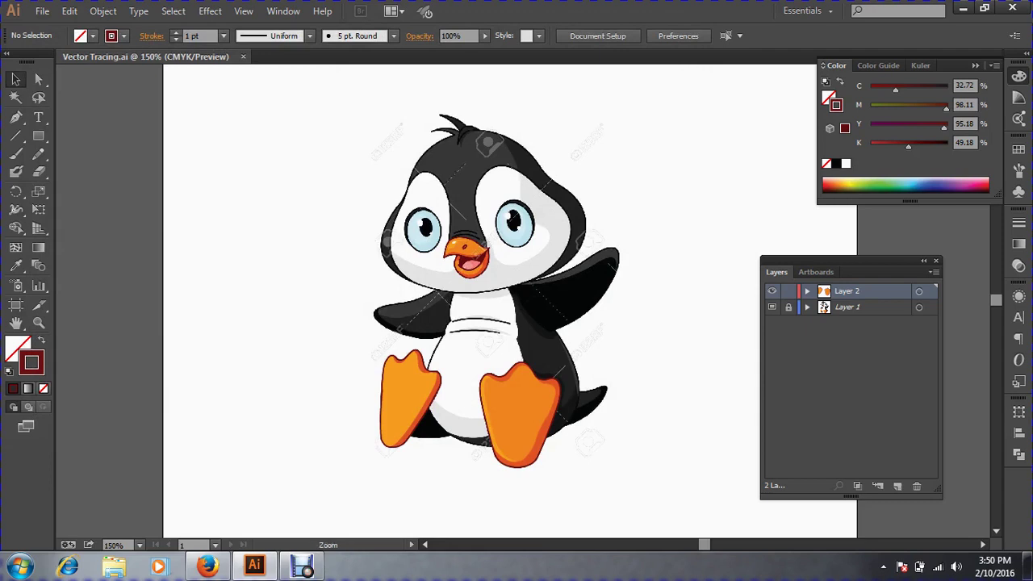
# With the Pen tool selected, zoom in on the left flipper and belly.
pyautogui.hotkey('ctrl', '+')
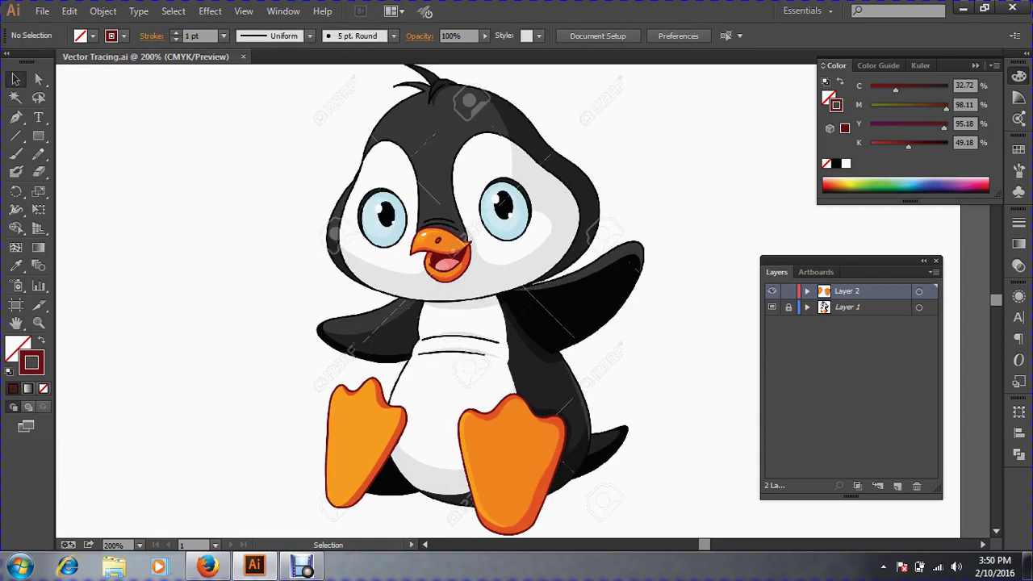
pyautogui.click(15, 117)
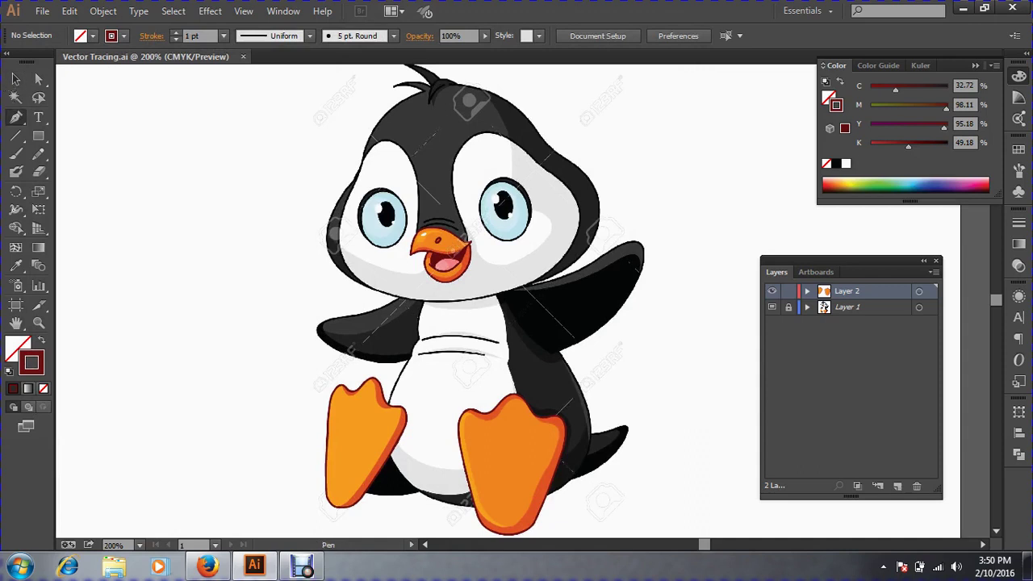
pyautogui.hotkey('ctrl', 'space')
pyautogui.moveTo(247, 263); pyautogui.dragTo(565, 416)
pyautogui.moveTo(517, 323); pyautogui.dragTo(405, 369)
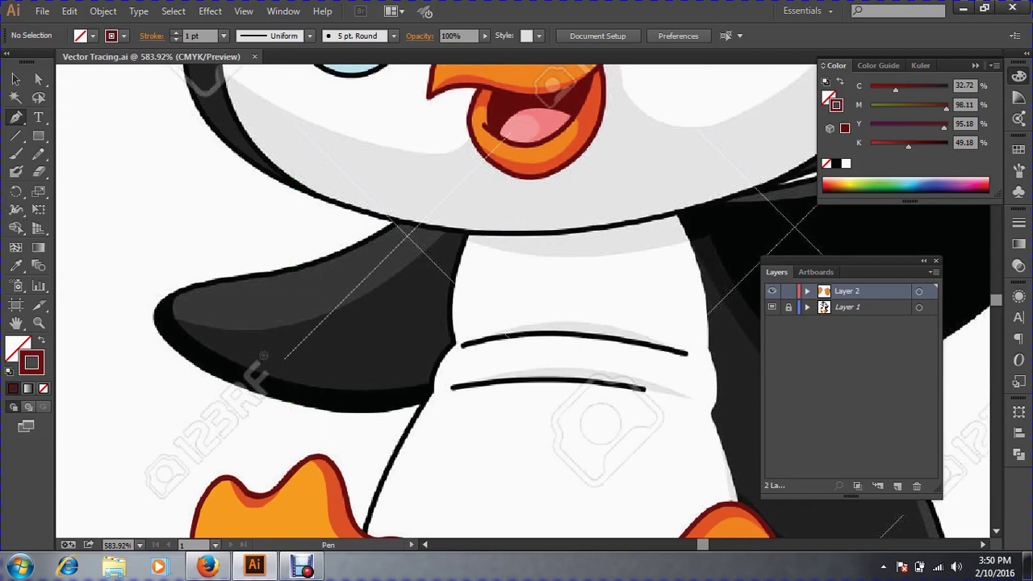
# Trace a closed curved path around the left flipper's lighter grey highlight.
pyautogui.click(175, 322)
pyautogui.hotkey('ctrl', 'space')
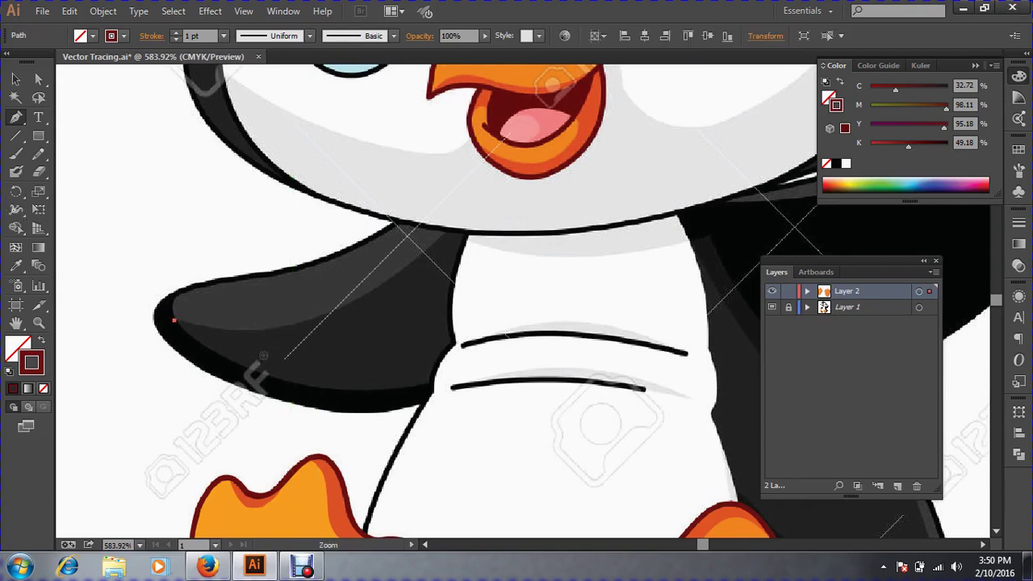
pyautogui.moveTo(111, 219); pyautogui.dragTo(667, 460)
pyautogui.moveTo(213, 244); pyautogui.dragTo(204, 292)
pyautogui.moveTo(349, 263); pyautogui.dragTo(395, 245)
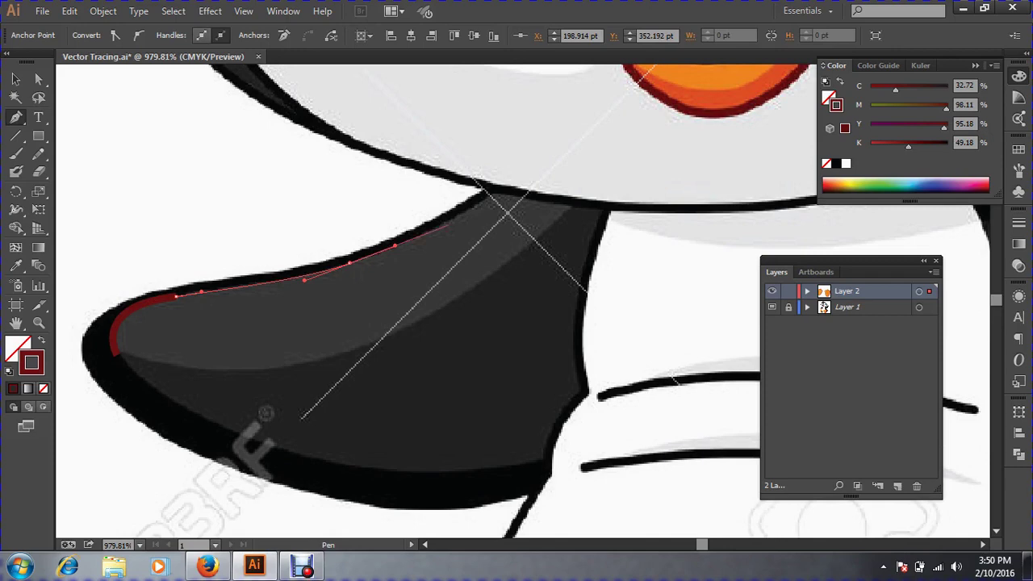
pyautogui.moveTo(490, 199); pyautogui.dragTo(503, 187)
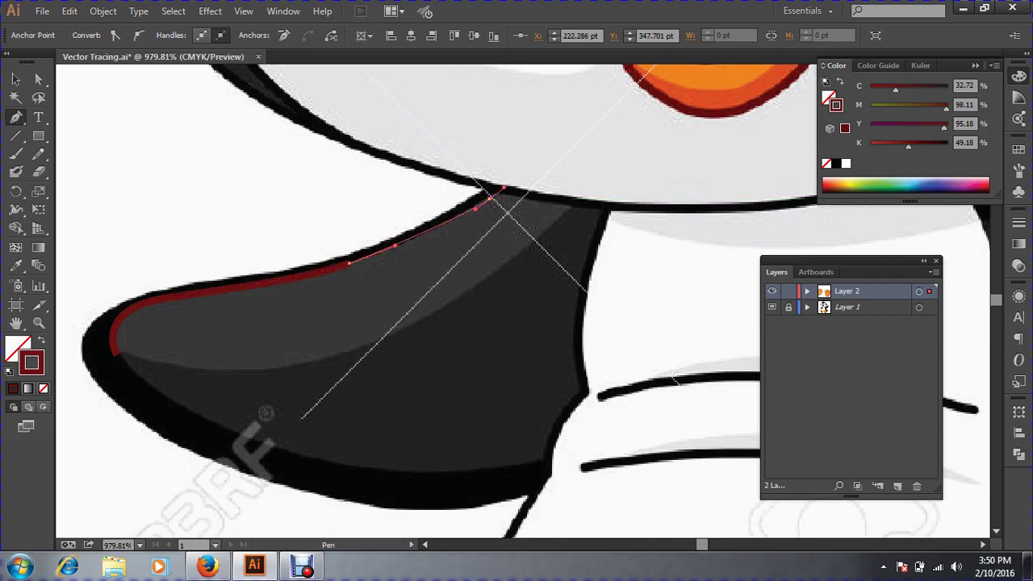
pyautogui.moveTo(504, 187); pyautogui.dragTo(522, 200)
pyautogui.moveTo(491, 197)
pyautogui.mouseDown()
pyautogui.moveTo(587, 212)
pyautogui.moveTo(574, 218)
pyautogui.moveTo(571, 209)
pyautogui.mouseUp()
pyautogui.moveTo(465, 293); pyautogui.dragTo(436, 310)
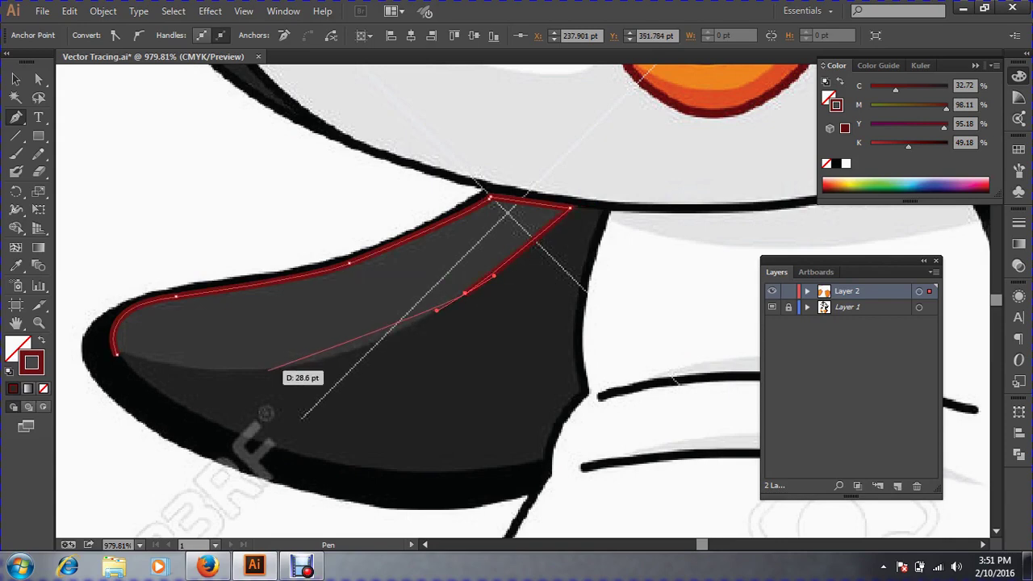
pyautogui.moveTo(267, 368)
pyautogui.mouseDown()
pyautogui.moveTo(187, 373)
pyautogui.moveTo(234, 370)
pyautogui.mouseUp()
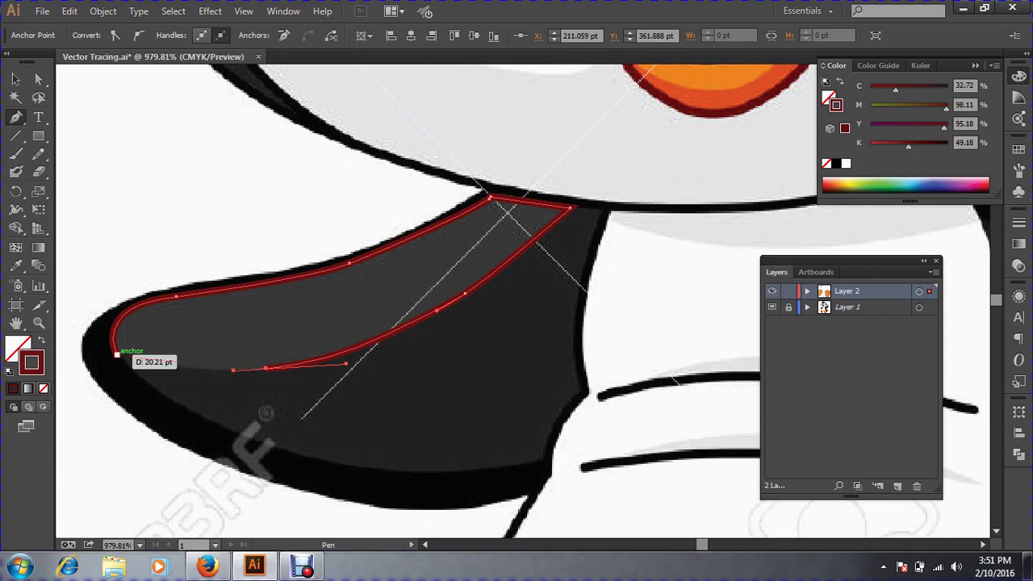
pyautogui.moveTo(117, 355)
pyautogui.mouseDown()
pyautogui.moveTo(90, 306)
pyautogui.moveTo(81, 343)
pyautogui.mouseUp()
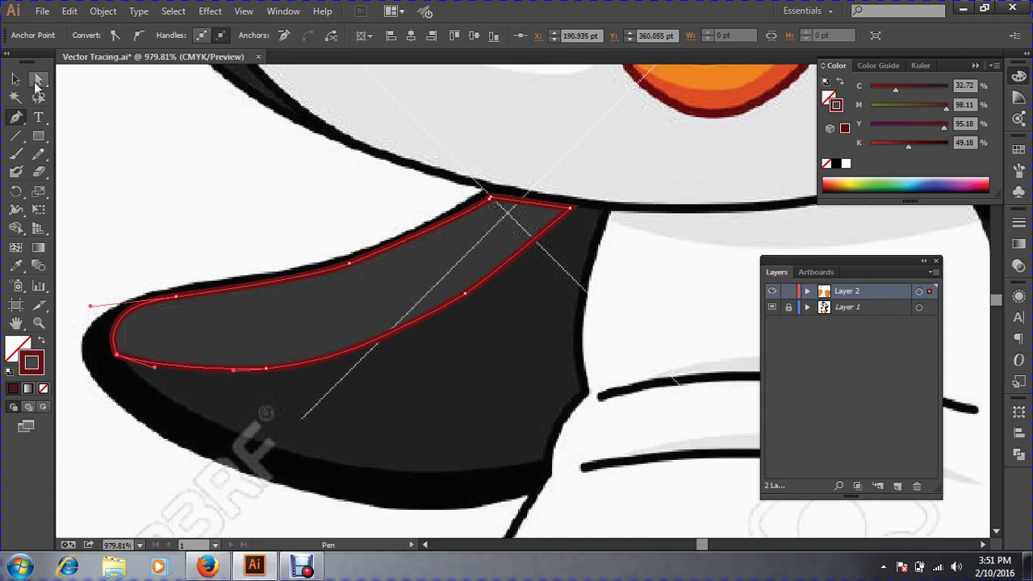
# Fill the highlight shape with the template's grey using the Eyedropper, then deselect it.
pyautogui.click(15, 79)
pyautogui.click(14, 267)
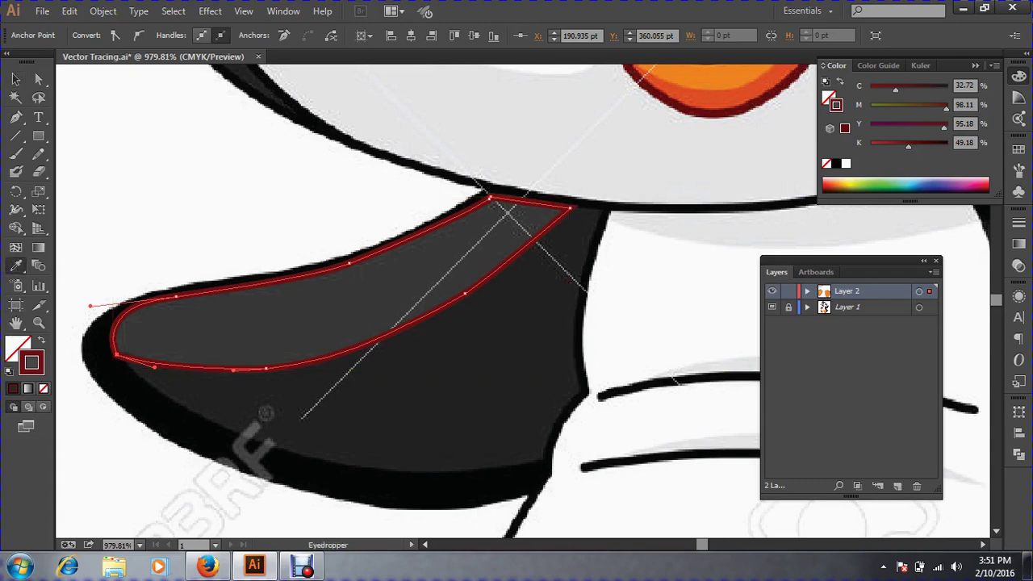
pyautogui.click(259, 319)
pyautogui.click(15, 79)
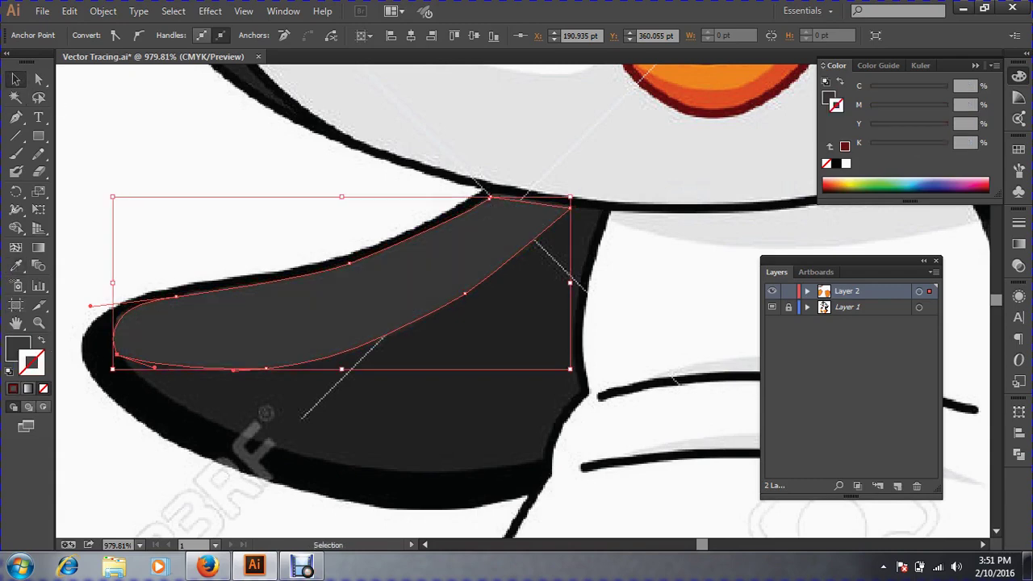
pyautogui.click(178, 190)
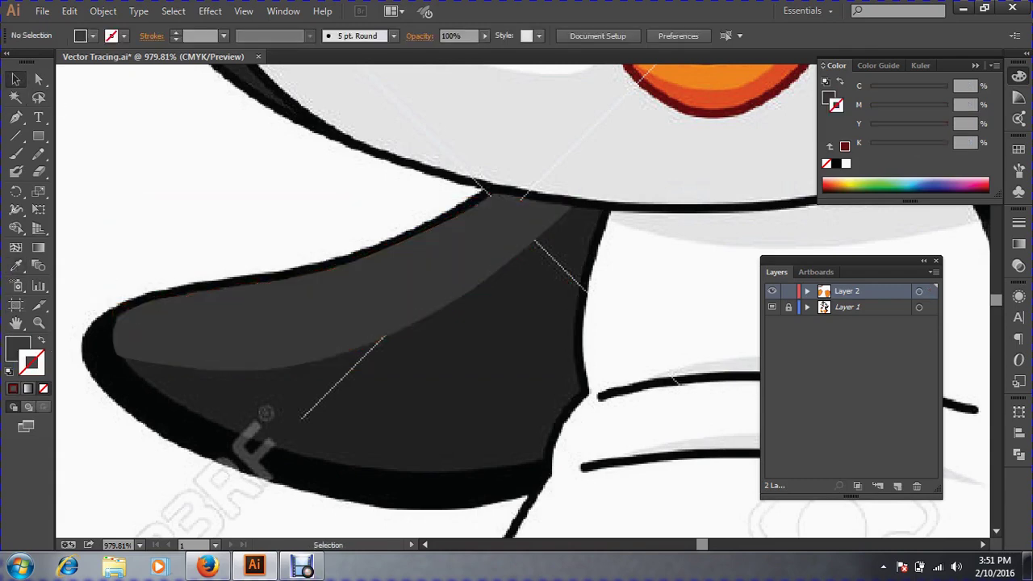
pyautogui.click(315, 311)
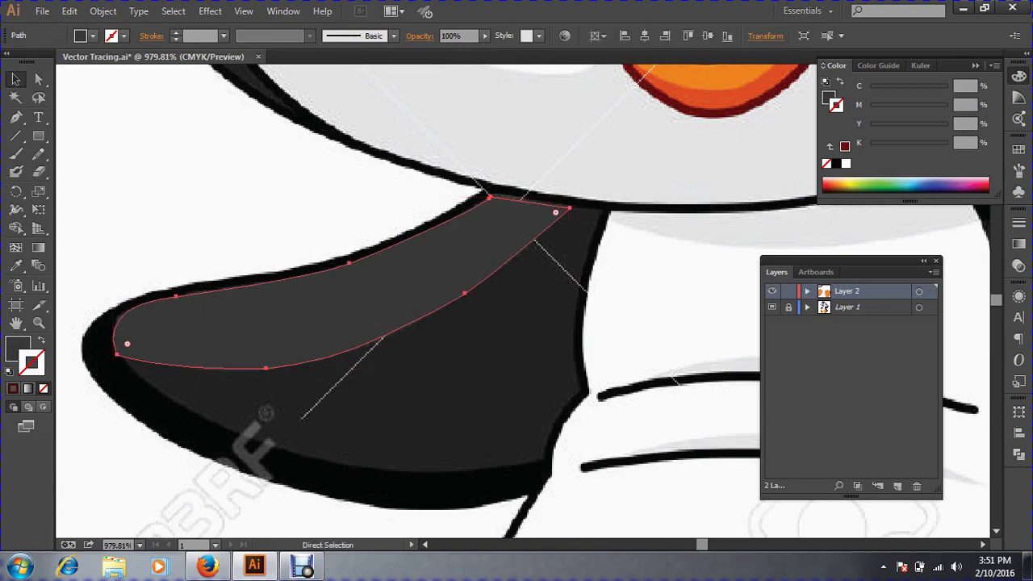
pyautogui.hotkey('ctrl', '2')
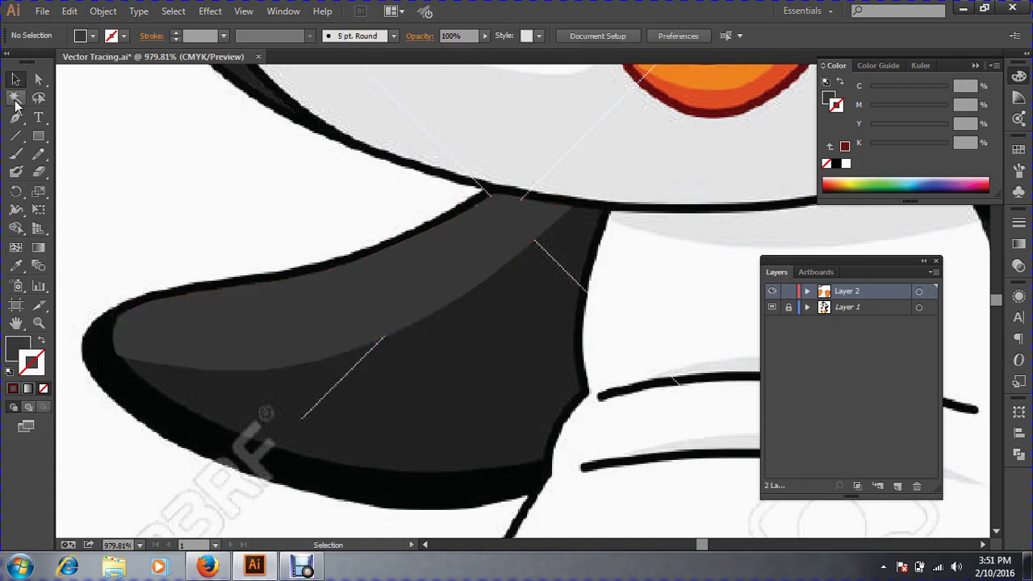
pyautogui.click(15, 117)
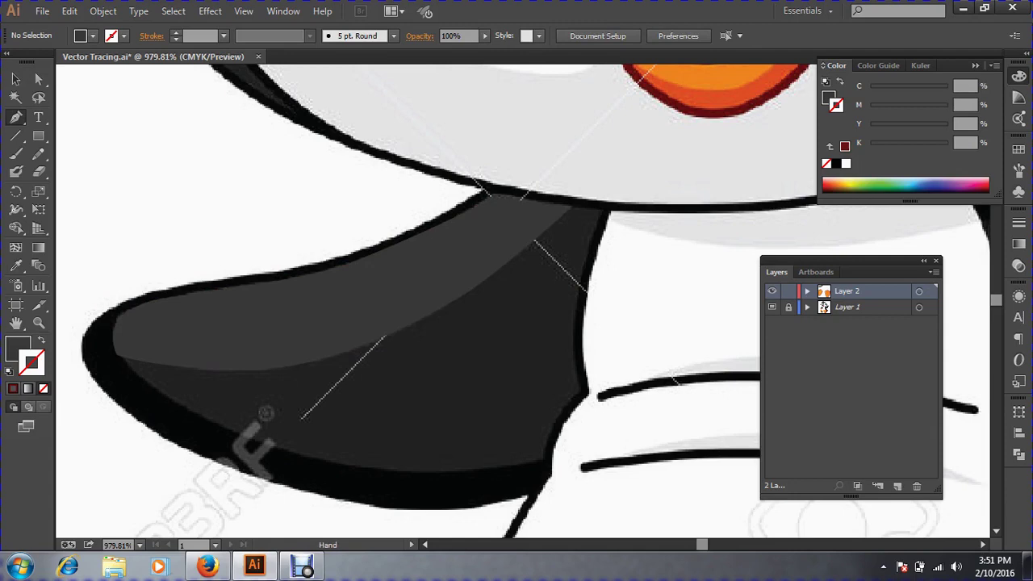
# Trace the dark wing area's lower edge from its left tip up toward the inner joint.
pyautogui.moveTo(127, 377); pyautogui.dragTo(145, 278)
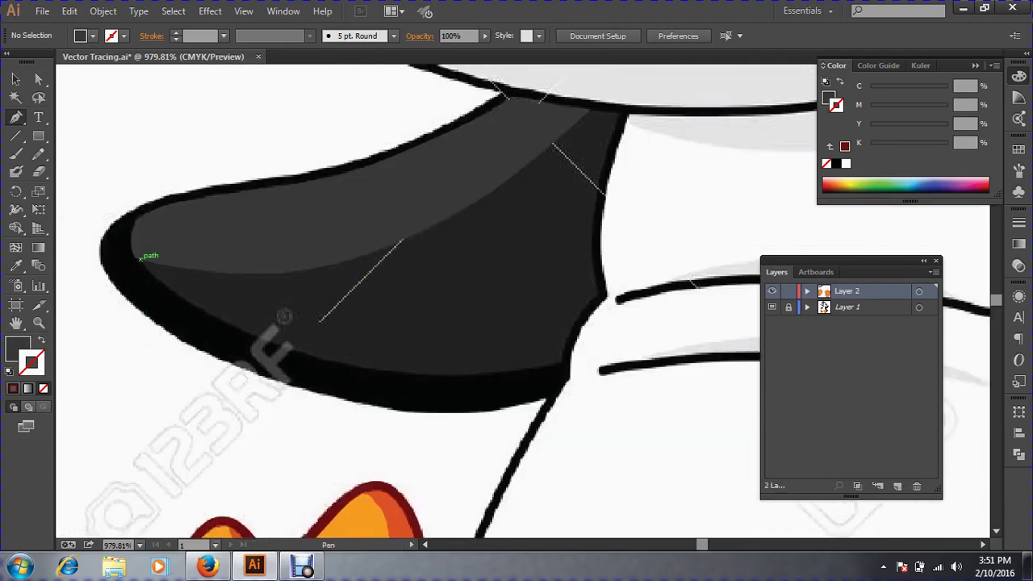
pyautogui.click(138, 258)
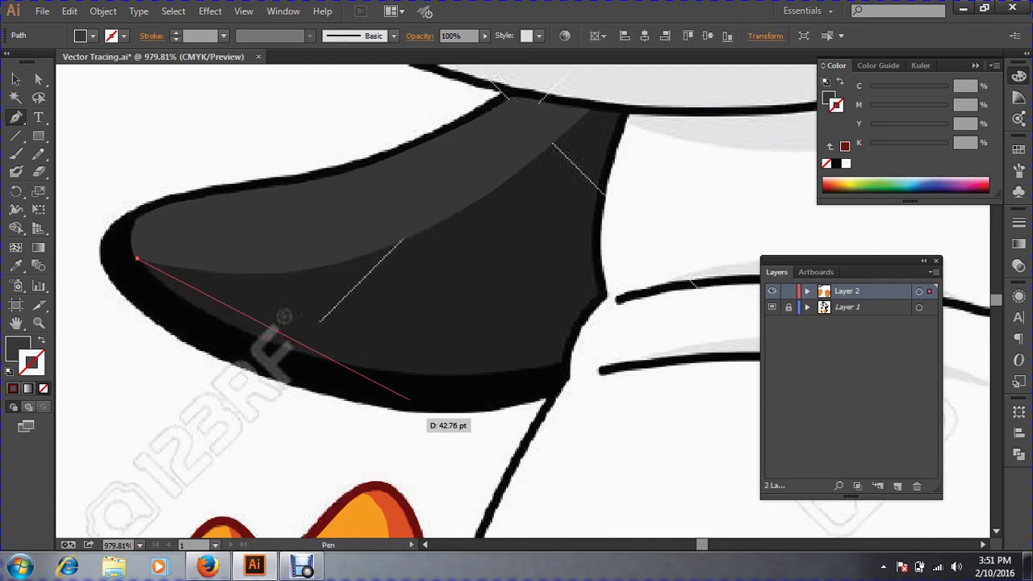
pyautogui.moveTo(402, 374); pyautogui.dragTo(531, 370)
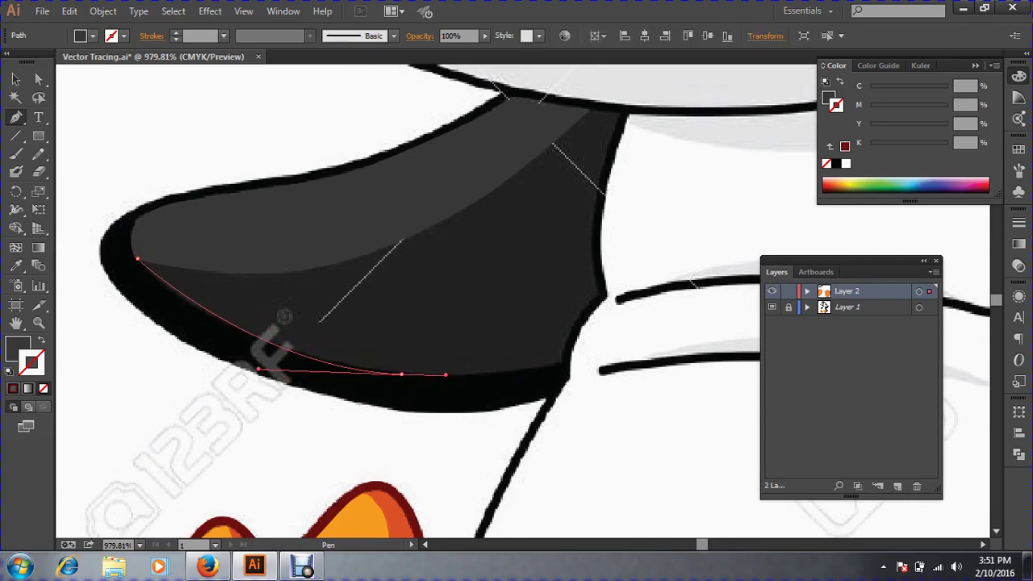
pyautogui.moveTo(402, 374); pyautogui.dragTo(487, 374)
pyautogui.moveTo(560, 363)
pyautogui.mouseDown()
pyautogui.moveTo(574, 353)
pyautogui.moveTo(564, 346)
pyautogui.mouseUp()
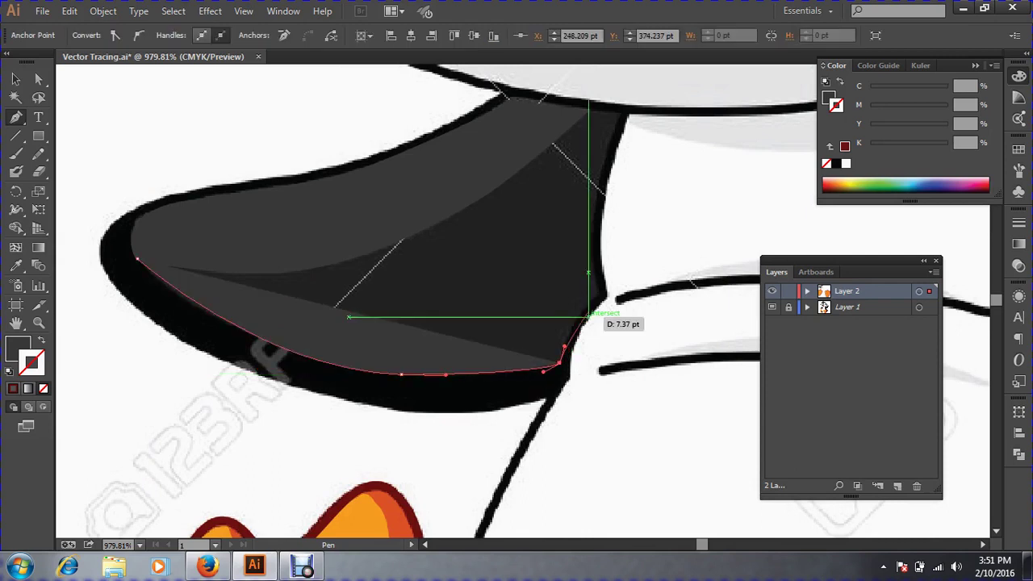
pyautogui.moveTo(597, 295); pyautogui.dragTo(457, 414)
pyautogui.press('space')
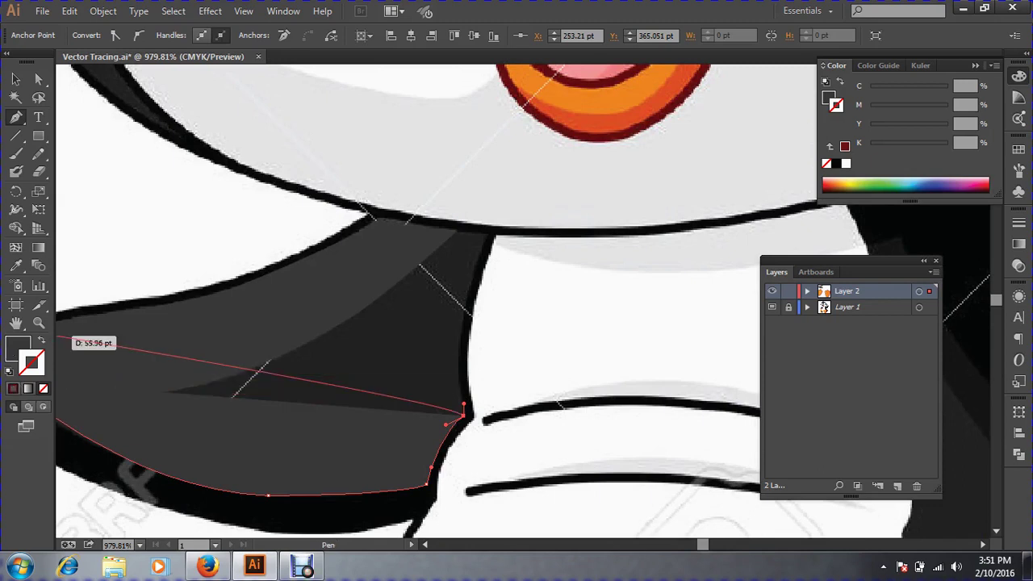
pyautogui.click(41, 340)
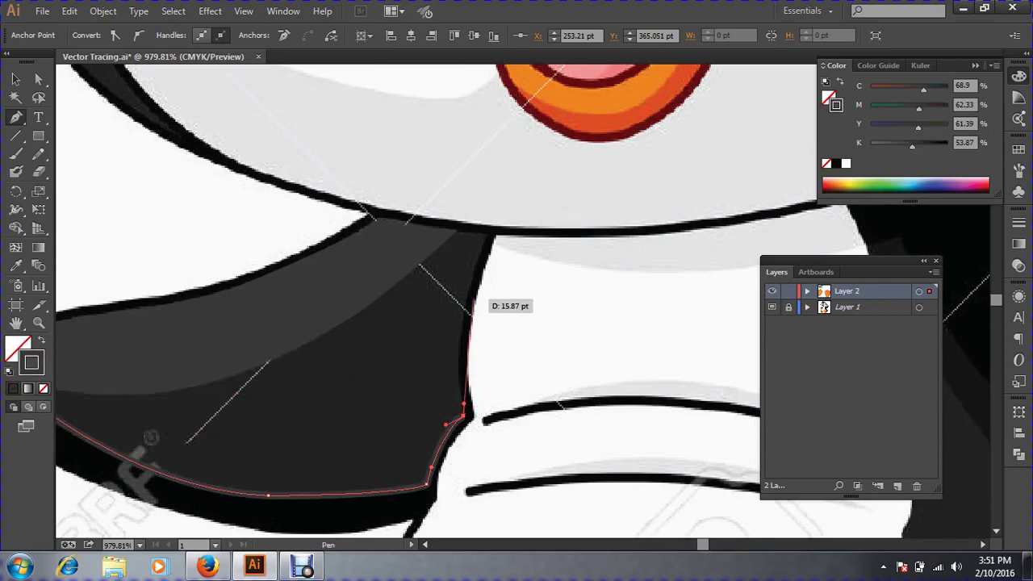
pyautogui.moveTo(456, 299); pyautogui.dragTo(475, 265)
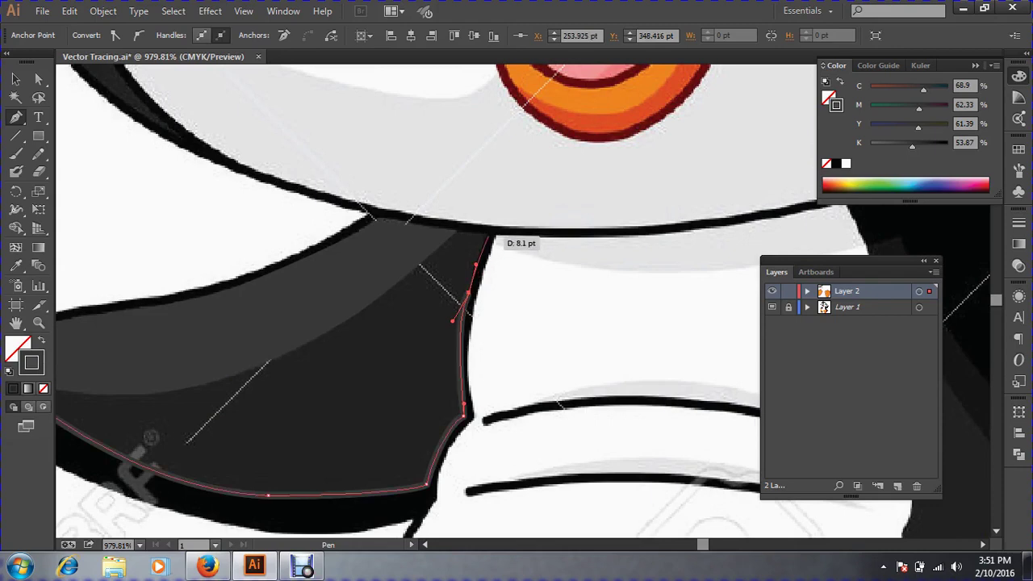
# Continue the outline across the wing's top edge and close it back at the left tip.
pyautogui.click(489, 234)
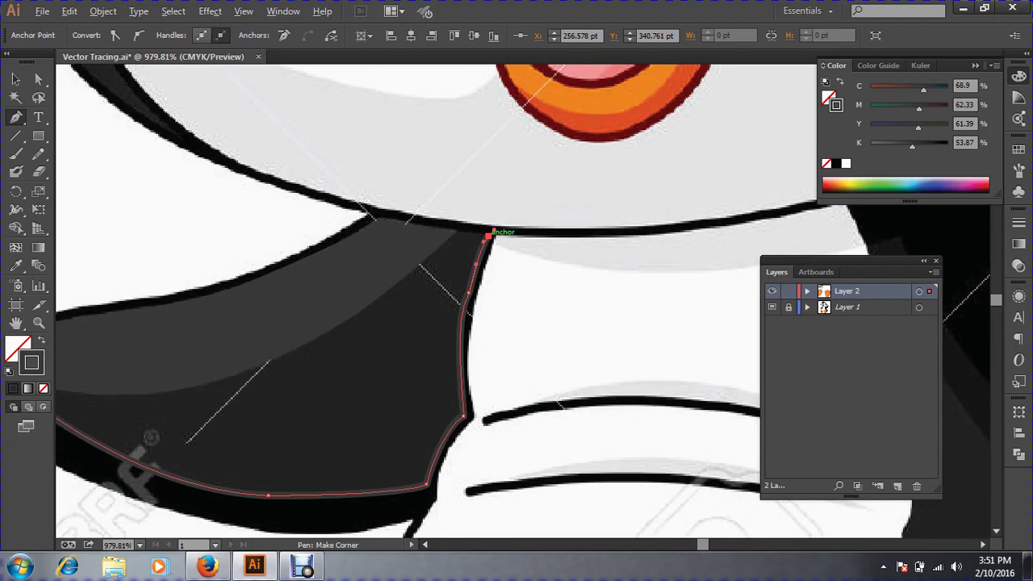
pyautogui.moveTo(488, 234); pyautogui.dragTo(705, 203)
pyautogui.press('space')
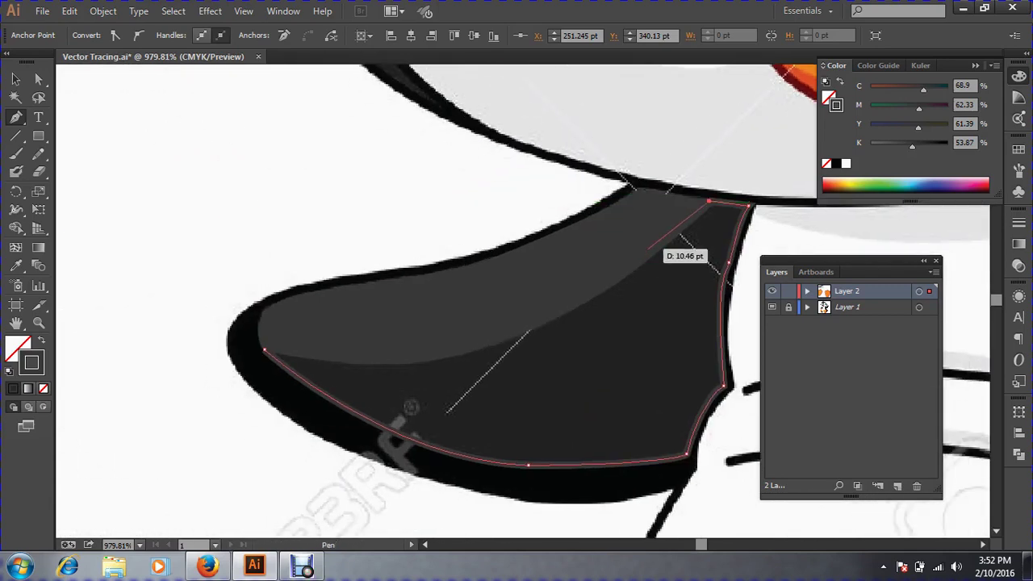
pyautogui.click(588, 252)
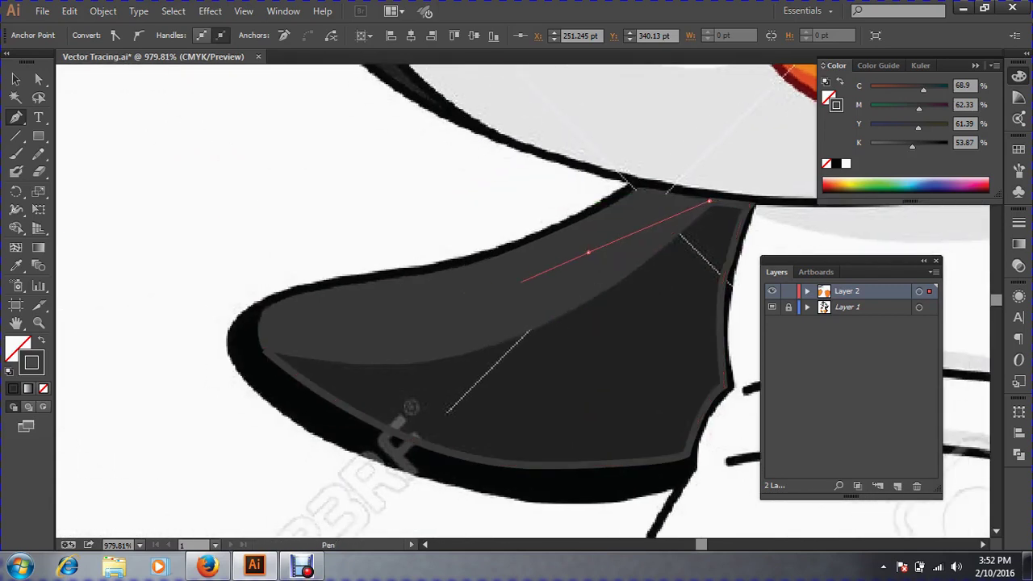
pyautogui.click(405, 313)
pyautogui.click(274, 339)
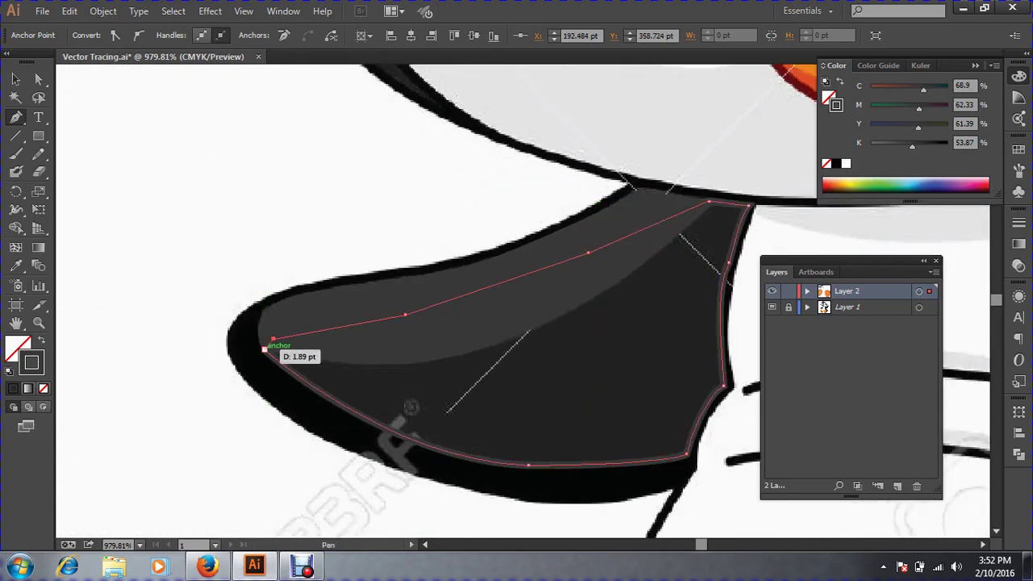
pyautogui.click(264, 349)
# Fill the closed shape with the template's dark grey via the Eyedropper and deselect.
pyautogui.click(15, 78)
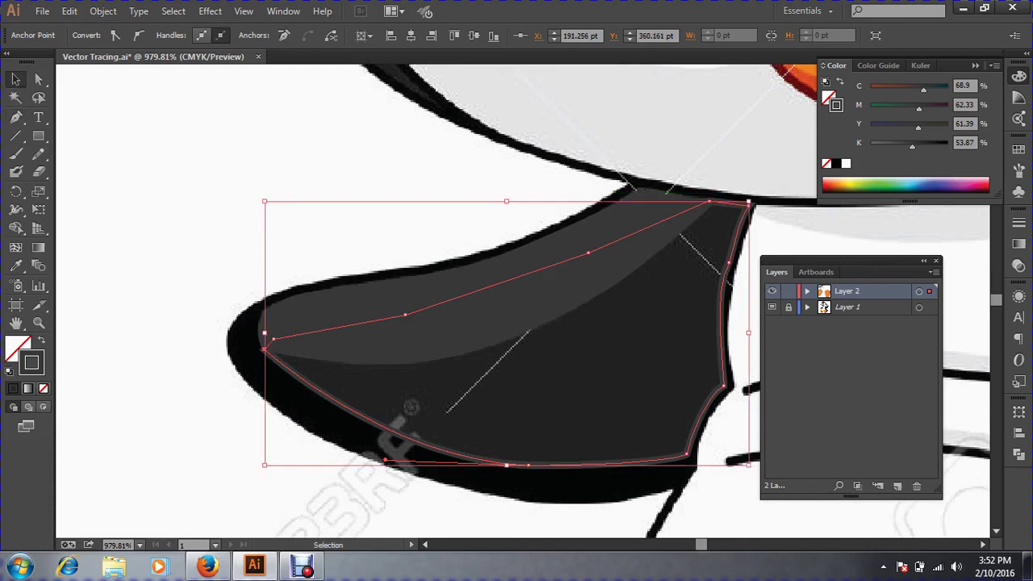
pyautogui.click(15, 265)
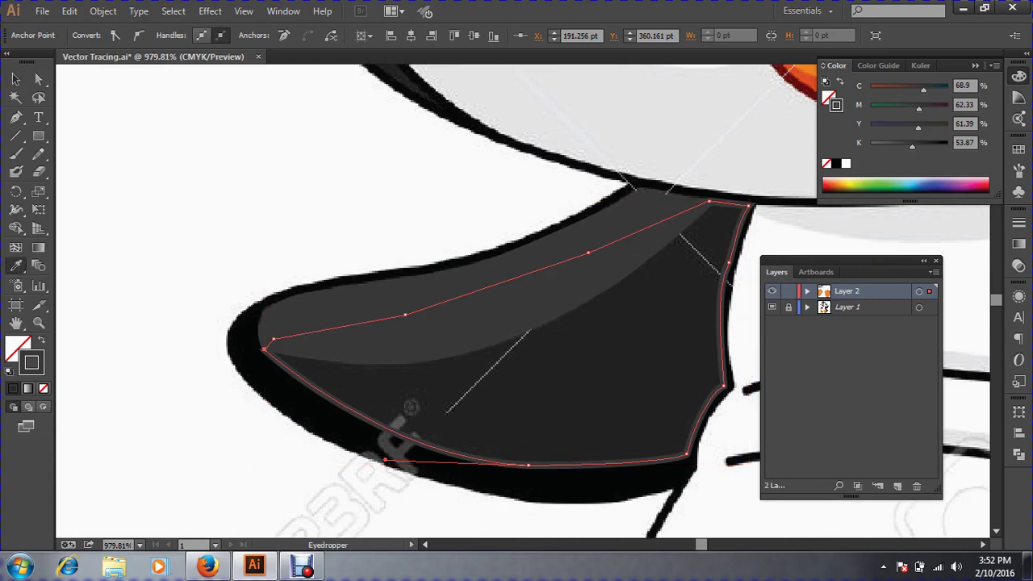
pyautogui.click(509, 387)
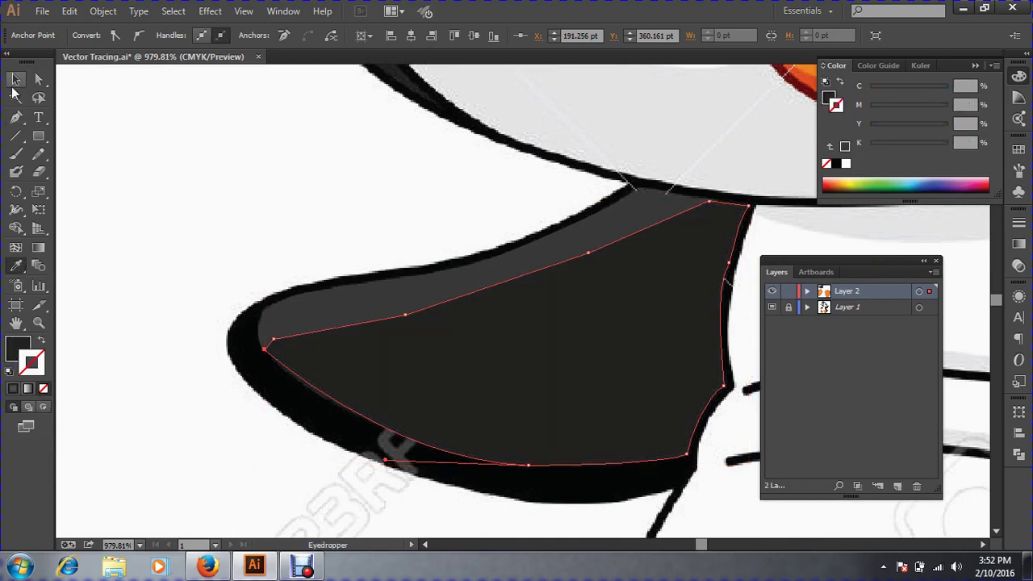
pyautogui.click(15, 78)
pyautogui.hotkey('ctrl', 'shift', 'a')
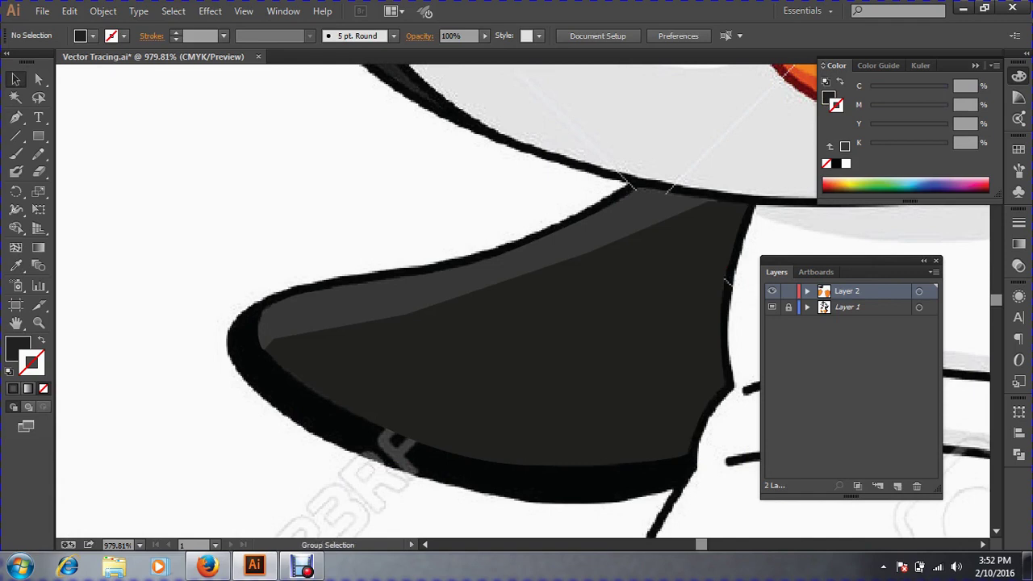
# Bring the lighter grey highlight shape in front of the dark wing shape with Ctrl+Shift+], then deselect.
pyautogui.hotkey('ctrl', 'alt', '2')
pyautogui.hotkey('ctrl', 'shift', 'a')
pyautogui.click(485, 277)
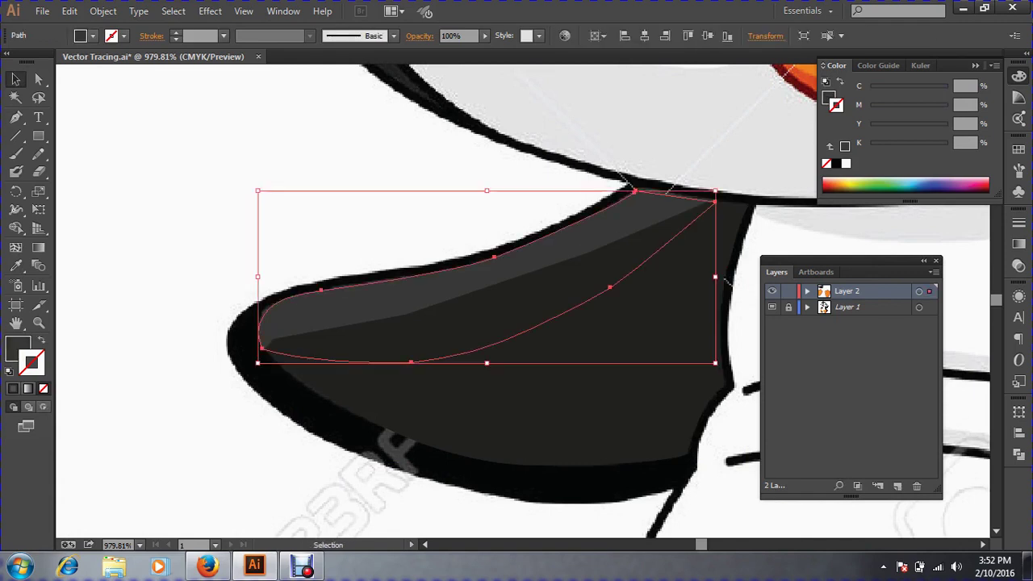
pyautogui.press('ctrl')
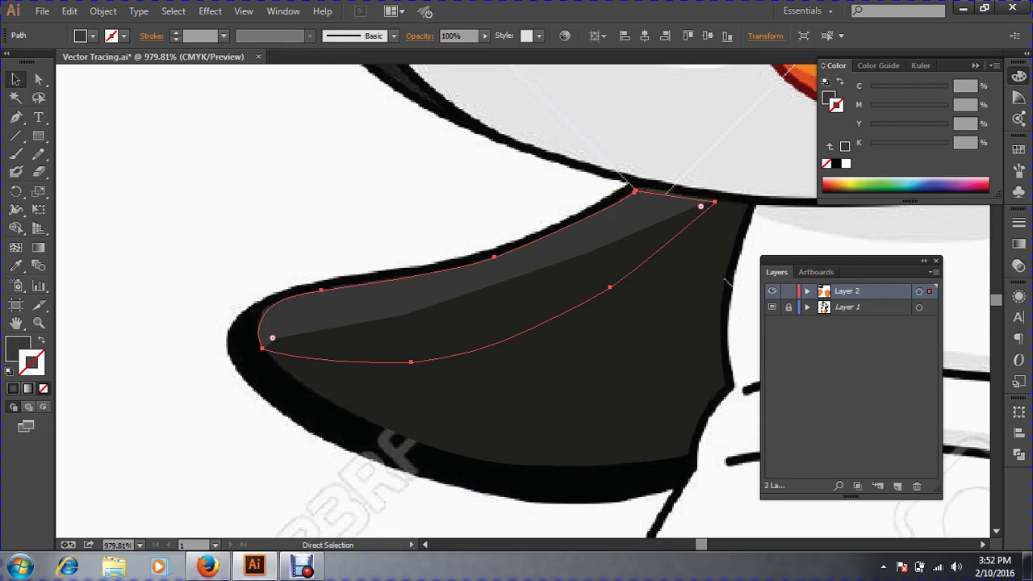
pyautogui.hotkey('ctrl', 'shift')
pyautogui.hotkey('ctrl', 'shift', ']')
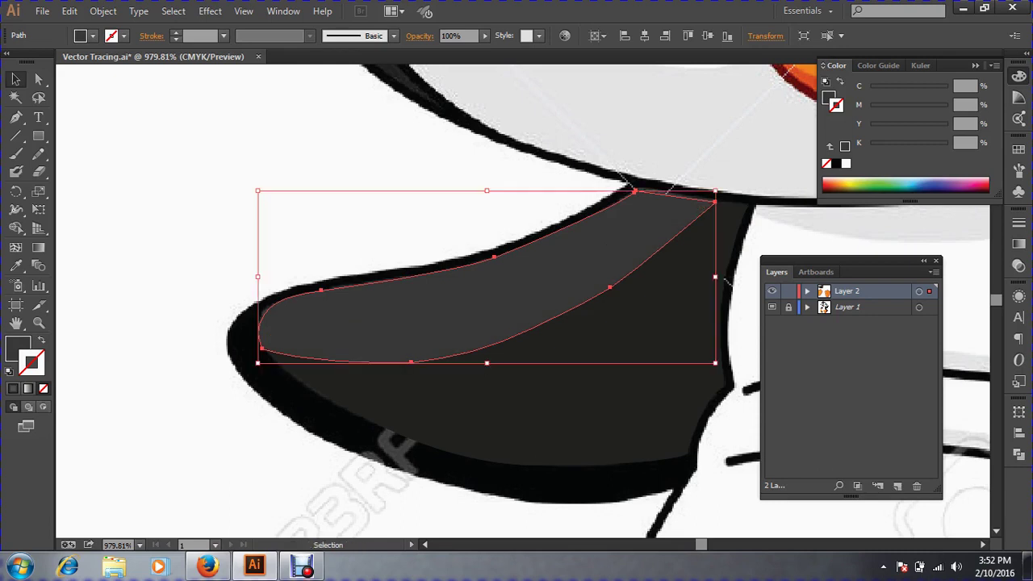
pyautogui.hotkey('ctrl', 'shift', 'a')
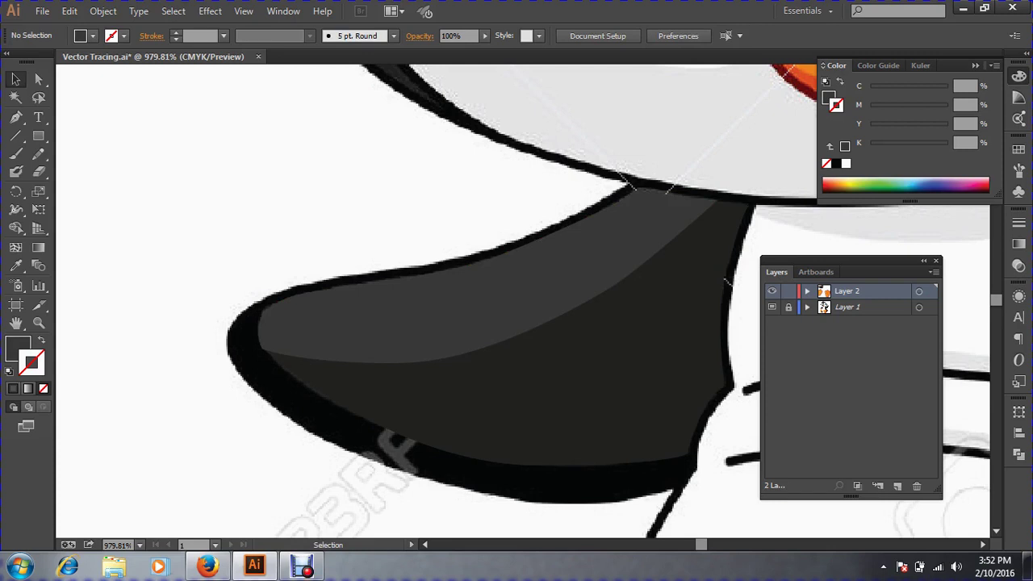
pyautogui.hotkey('ctrl', '-')
pyautogui.hotkey('ctrl', 'space')
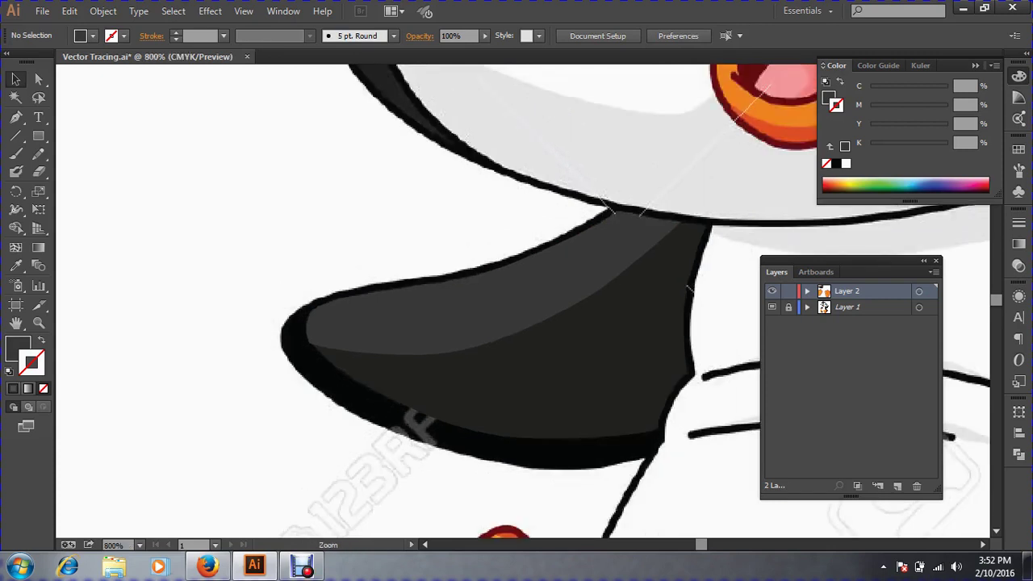
# Start a new Pen path at the wing's top right corner, curving down its right edge.
pyautogui.moveTo(460, 355); pyautogui.dragTo(369, 319)
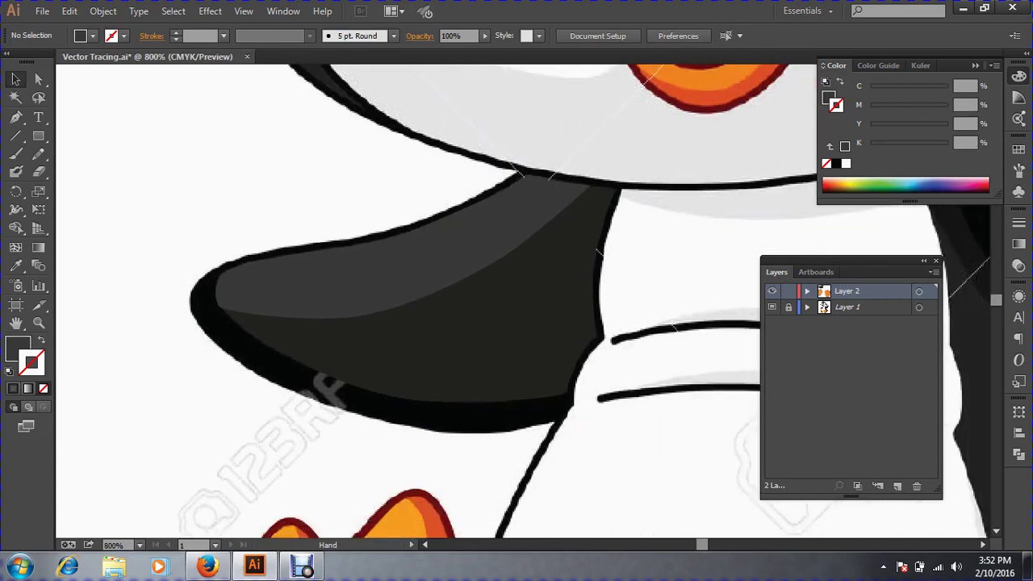
pyautogui.click(22, 117)
pyautogui.press('ctrl')
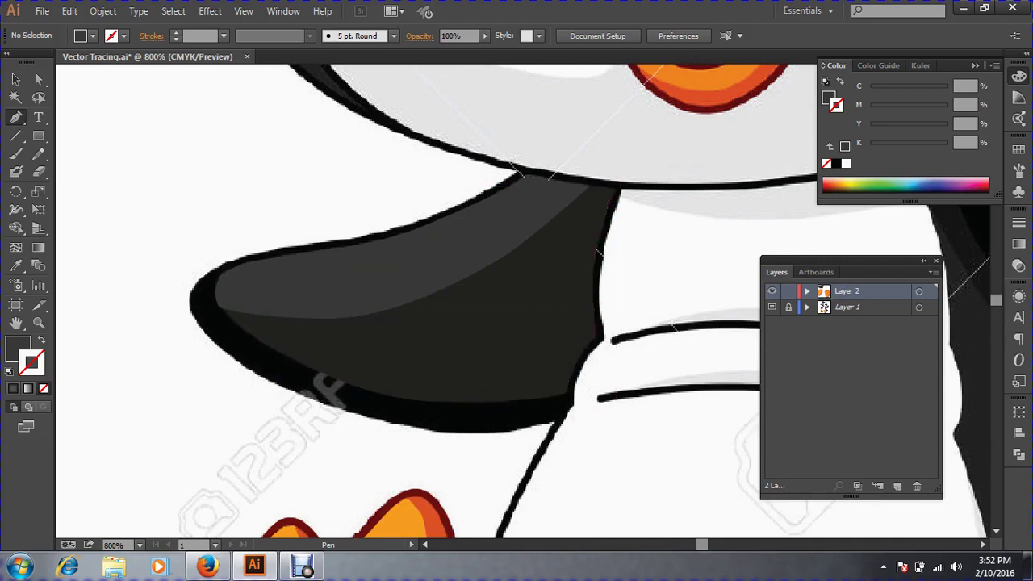
pyautogui.moveTo(545, 151); pyautogui.dragTo(729, 314)
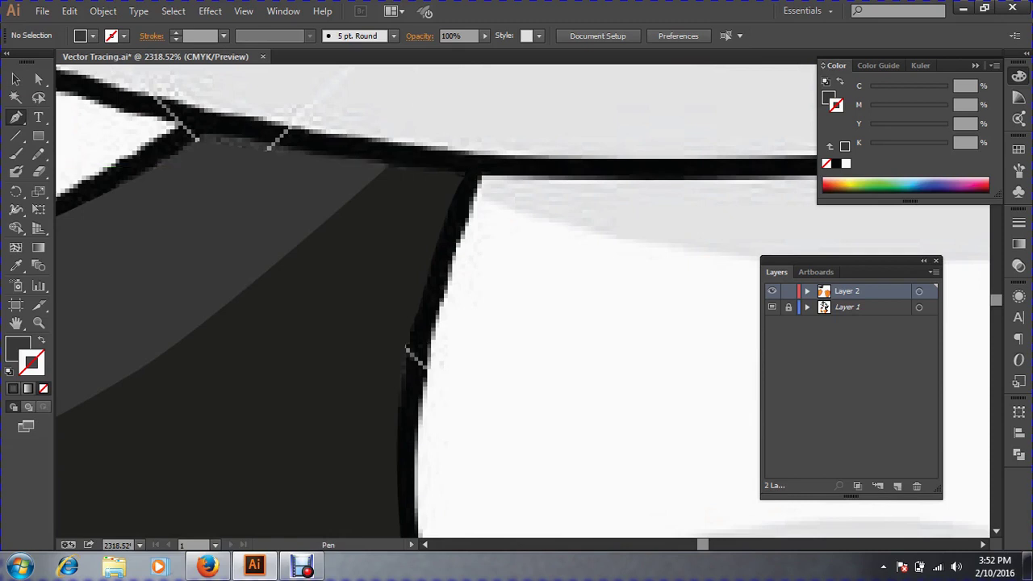
pyautogui.click(482, 171)
pyautogui.moveTo(429, 314); pyautogui.dragTo(422, 447)
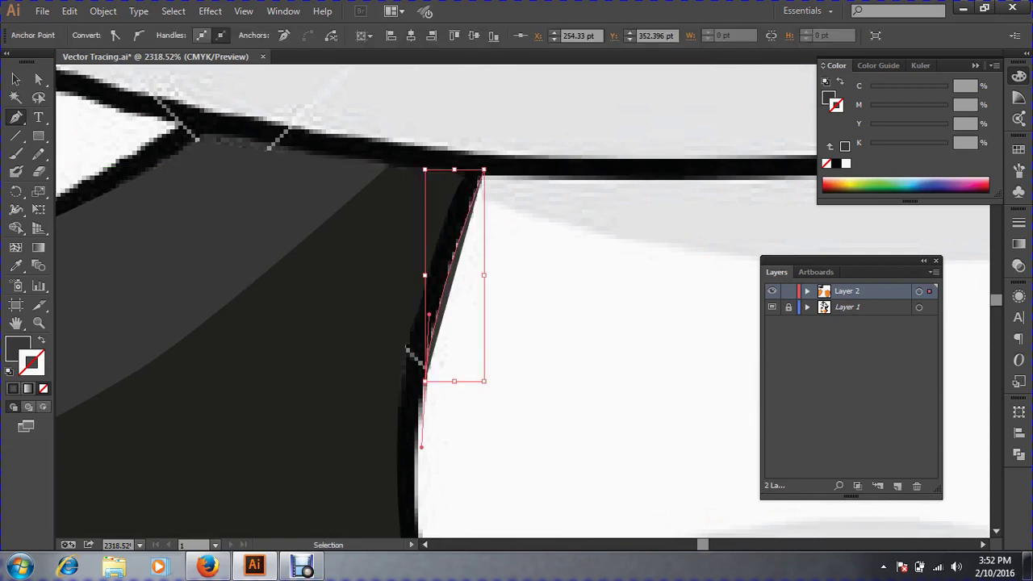
# Swap fill to a dark grey stroke and extend the path to the wing's lower corner with a sharp turn.
pyautogui.hotkey('ctrl', '-')
pyautogui.hotkey('ctrl', '-')
pyautogui.press('space')
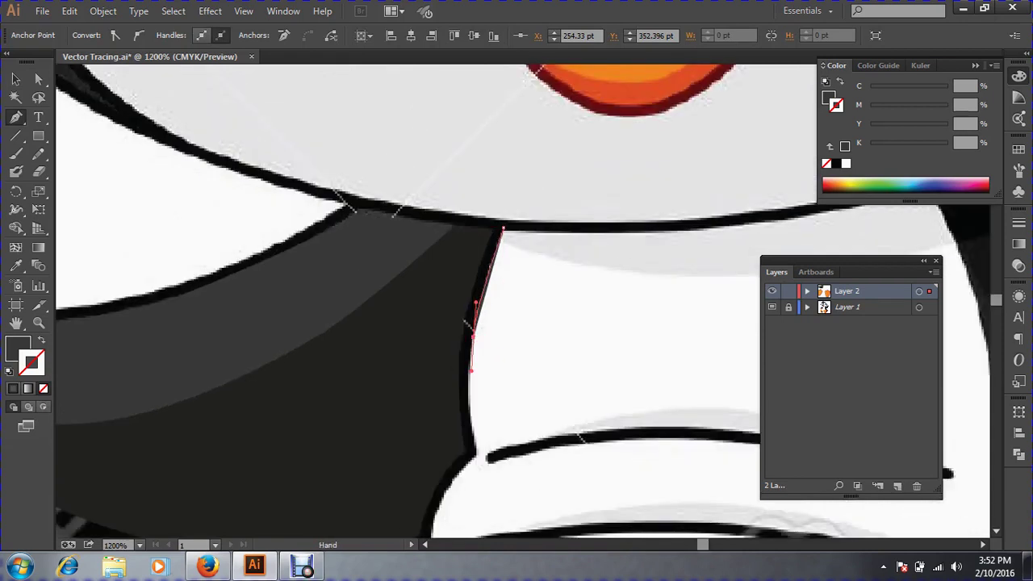
pyautogui.moveTo(473, 456); pyautogui.dragTo(464, 318)
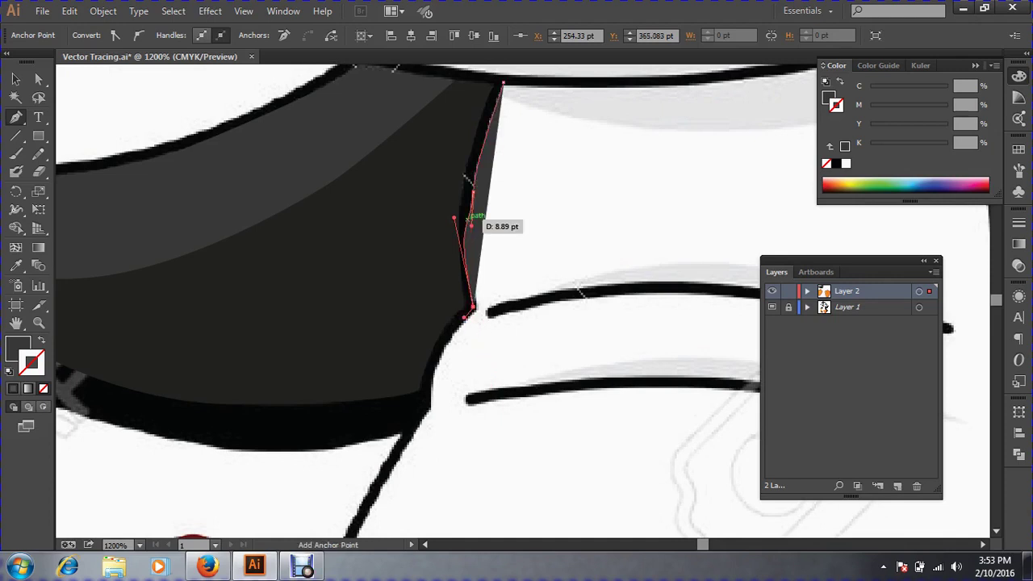
pyautogui.hotkey('shift', 'x')
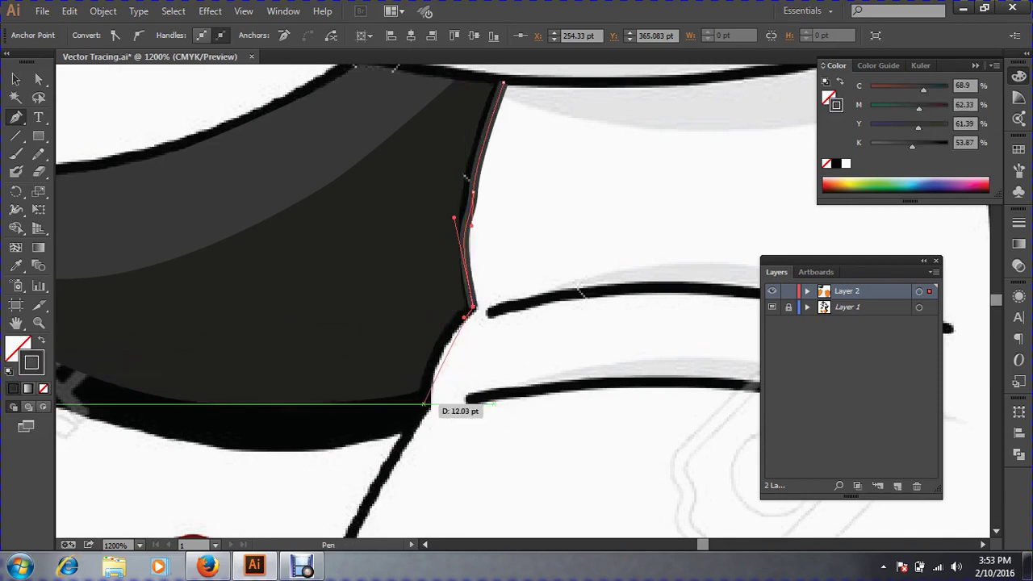
pyautogui.moveTo(426, 407); pyautogui.dragTo(427, 474)
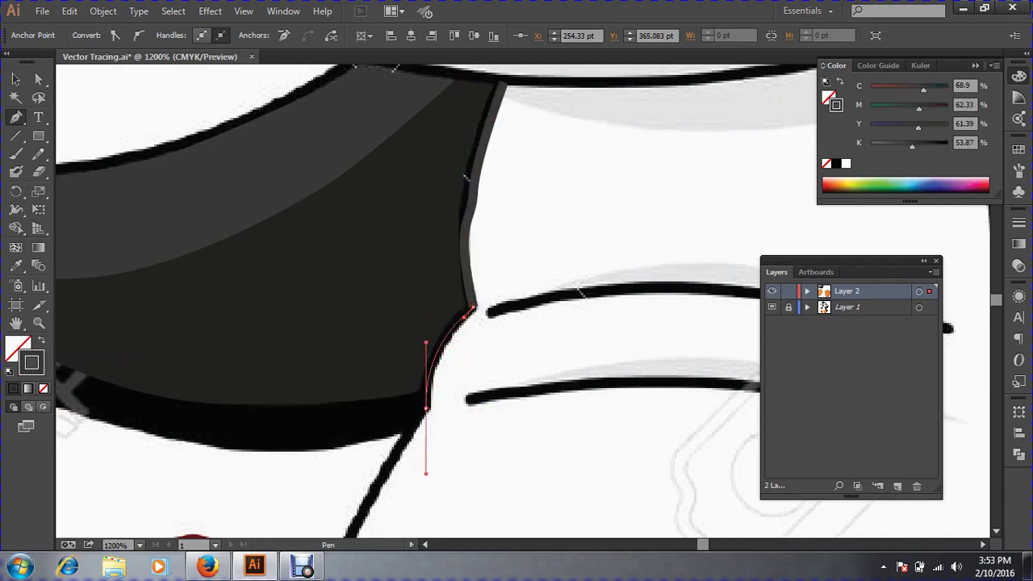
pyautogui.click(427, 408)
pyautogui.click(404, 436)
pyautogui.moveTo(415, 428); pyautogui.dragTo(553, 168)
pyautogui.hotkey('ctrl', '-')
pyautogui.hotkey('ctrl', '-')
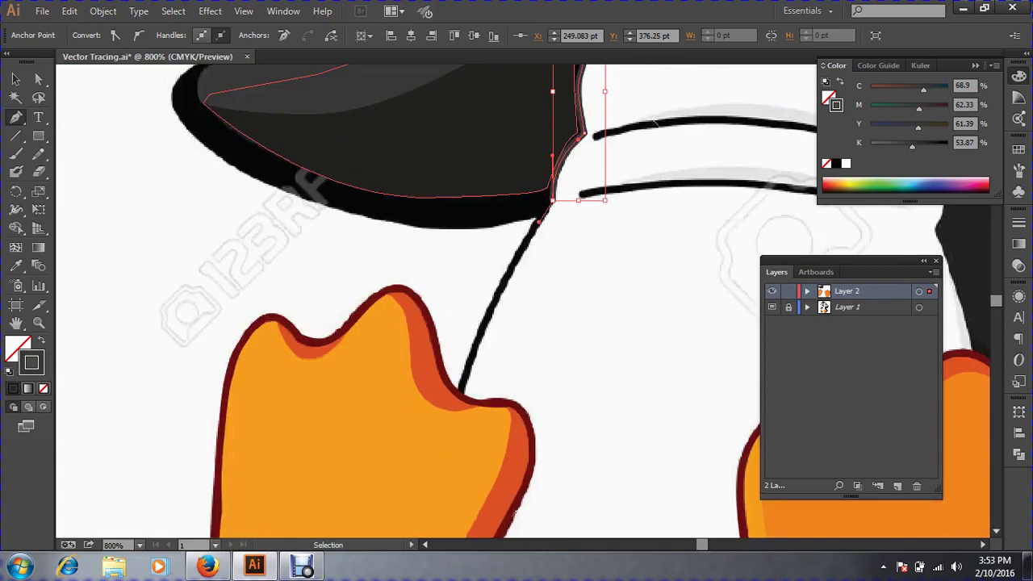
# Continue the outline from its last point with curved anchors along the wing's lower edge.
pyautogui.hotkey('ctrl', 'space')
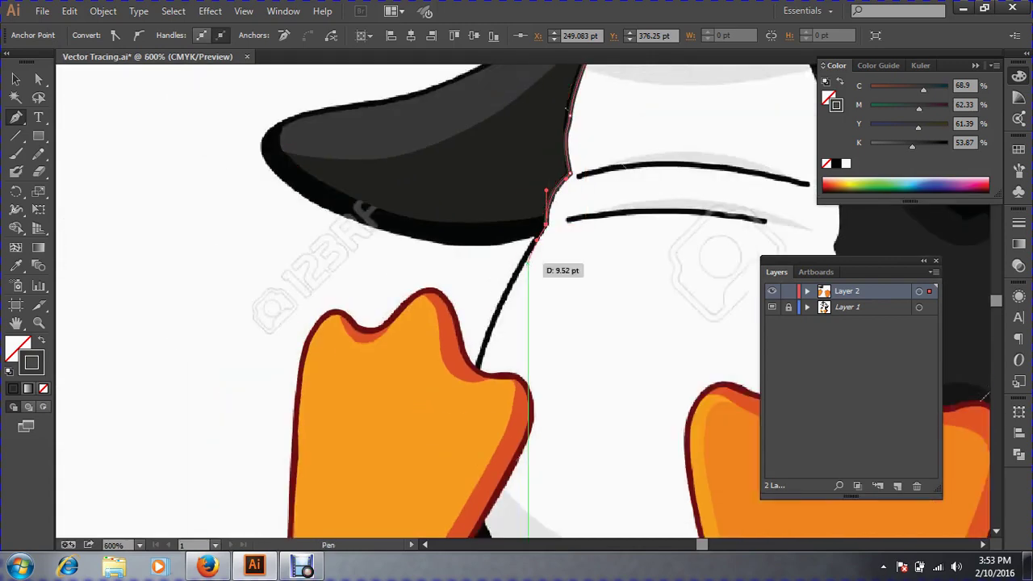
pyautogui.press('ctrl')
pyautogui.moveTo(481, 169); pyautogui.dragTo(916, 448)
pyautogui.moveTo(601, 274); pyautogui.dragTo(621, 365)
pyautogui.press('space')
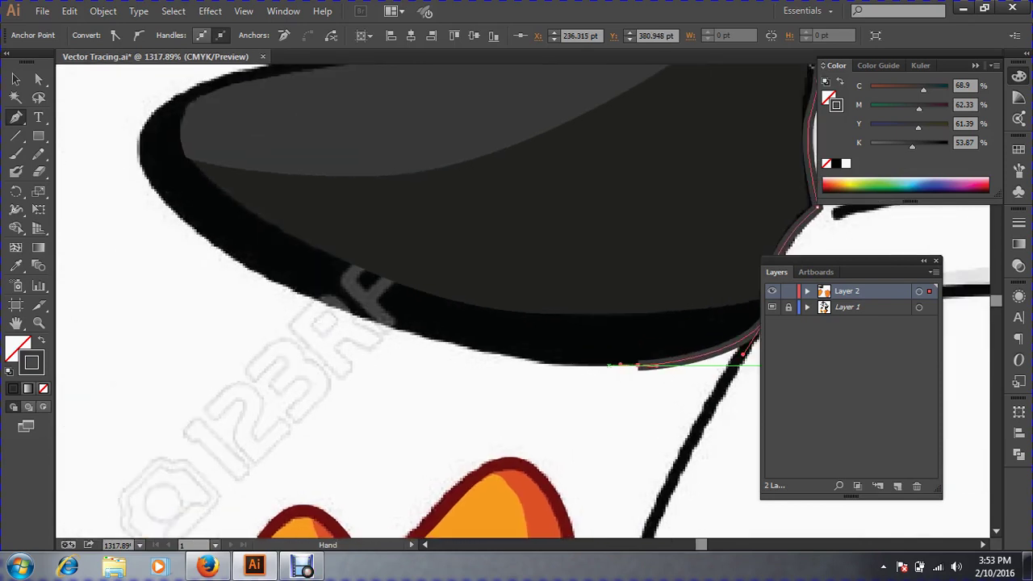
pyautogui.moveTo(371, 320); pyautogui.dragTo(126, 310)
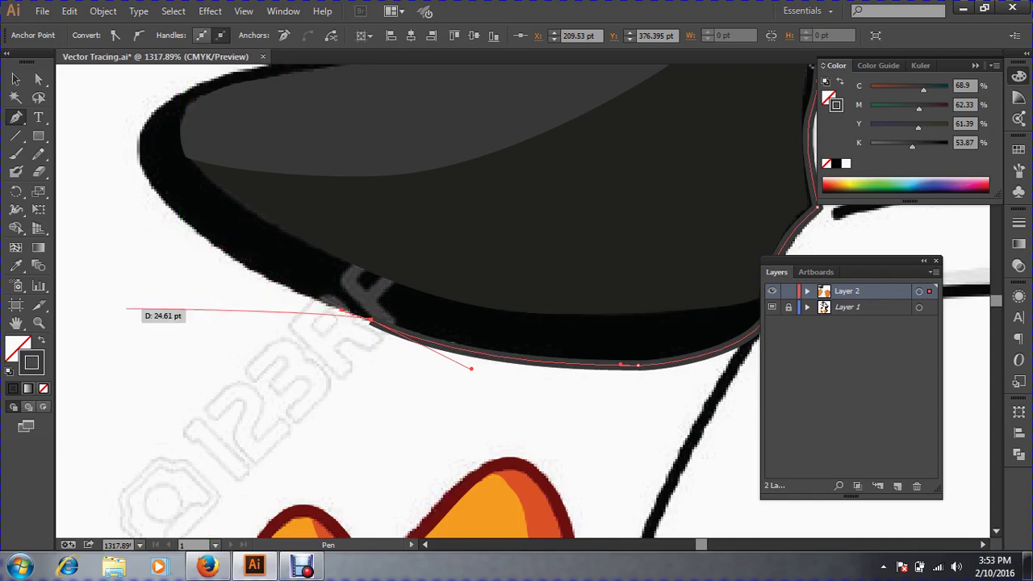
pyautogui.moveTo(127, 309); pyautogui.dragTo(176, 214)
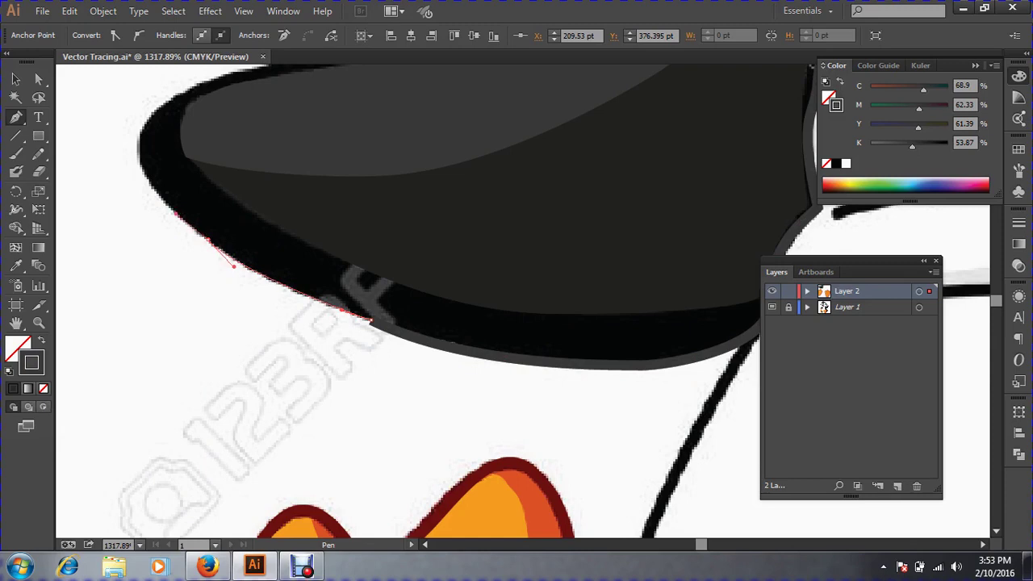
# Curve the path around the wing's left tip and upper edge, closing it at the top corner.
pyautogui.press('space')
pyautogui.moveTo(253, 106); pyautogui.dragTo(171, 296)
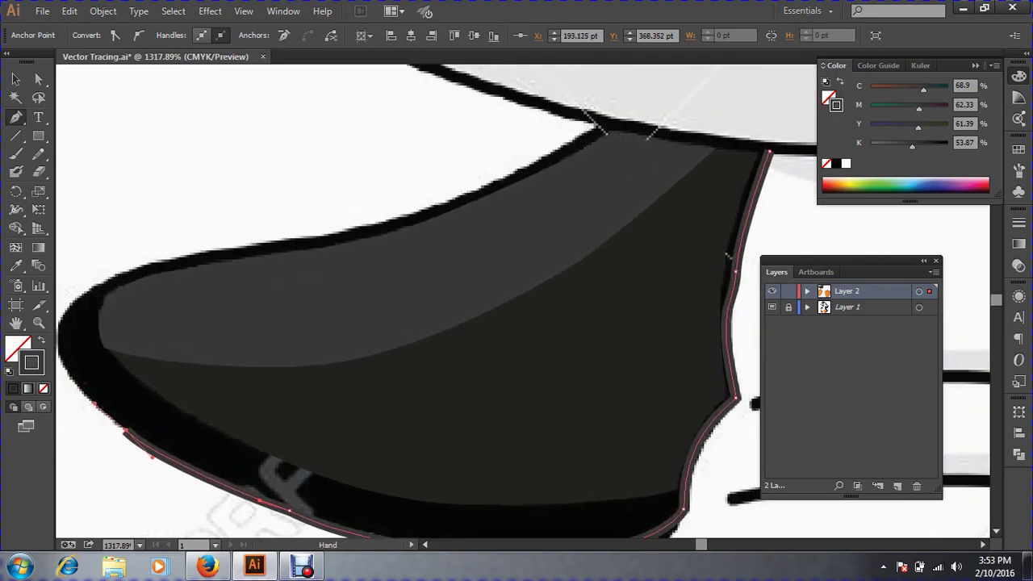
pyautogui.moveTo(137, 267); pyautogui.dragTo(194, 255)
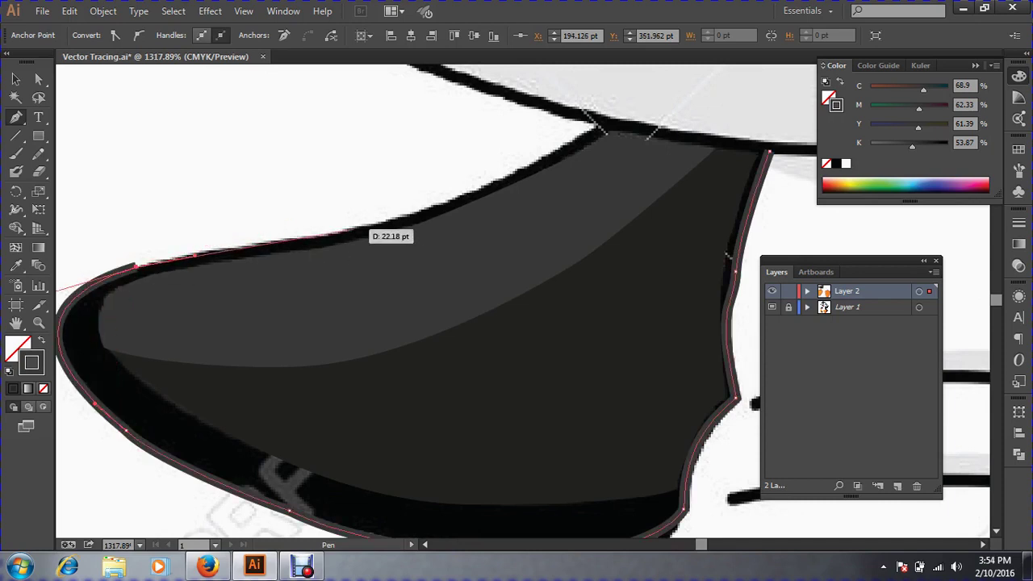
pyautogui.click(376, 226)
pyautogui.moveTo(487, 177); pyautogui.dragTo(460, 221)
pyautogui.press('space')
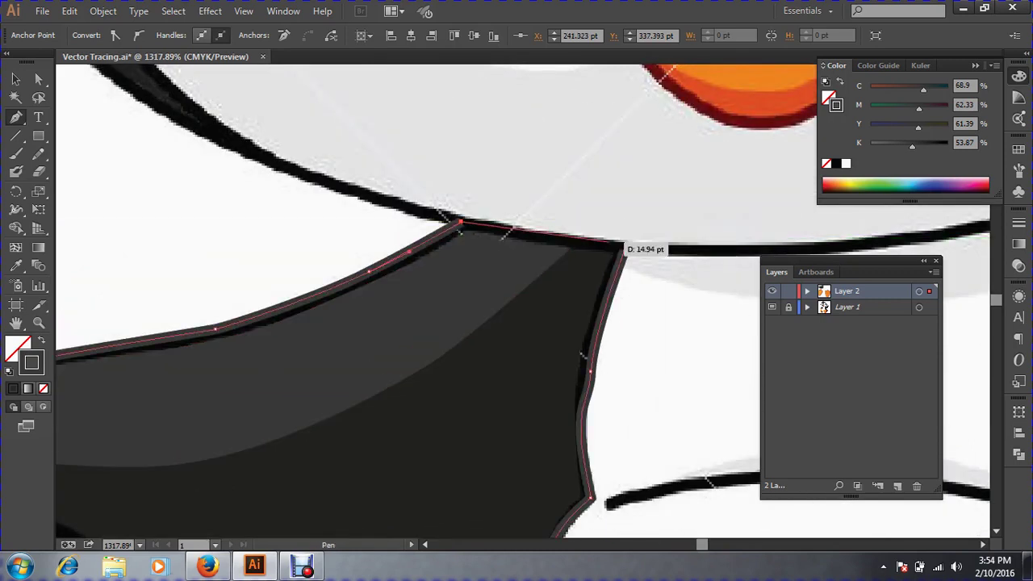
pyautogui.click(624, 251)
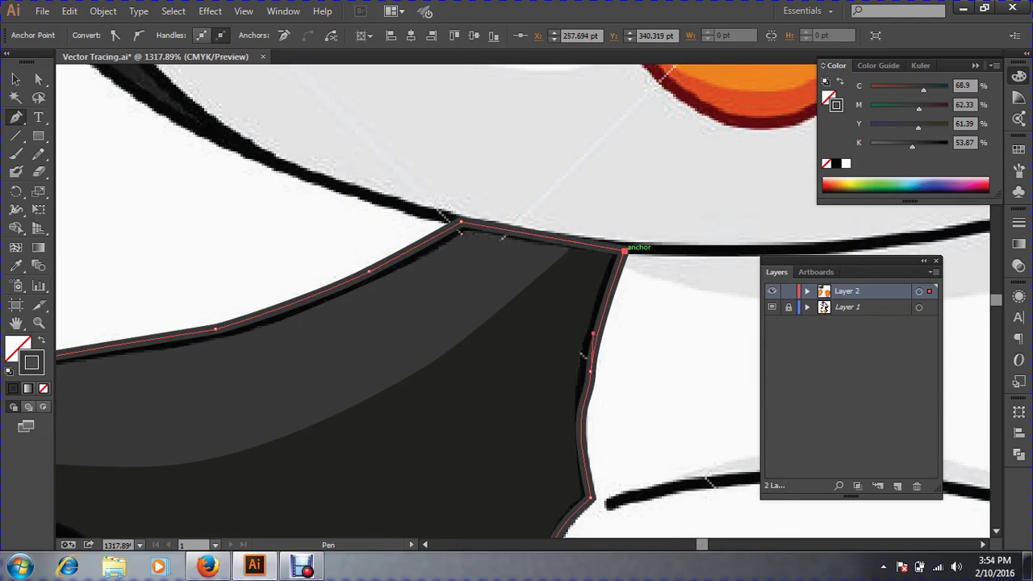
pyautogui.click(17, 80)
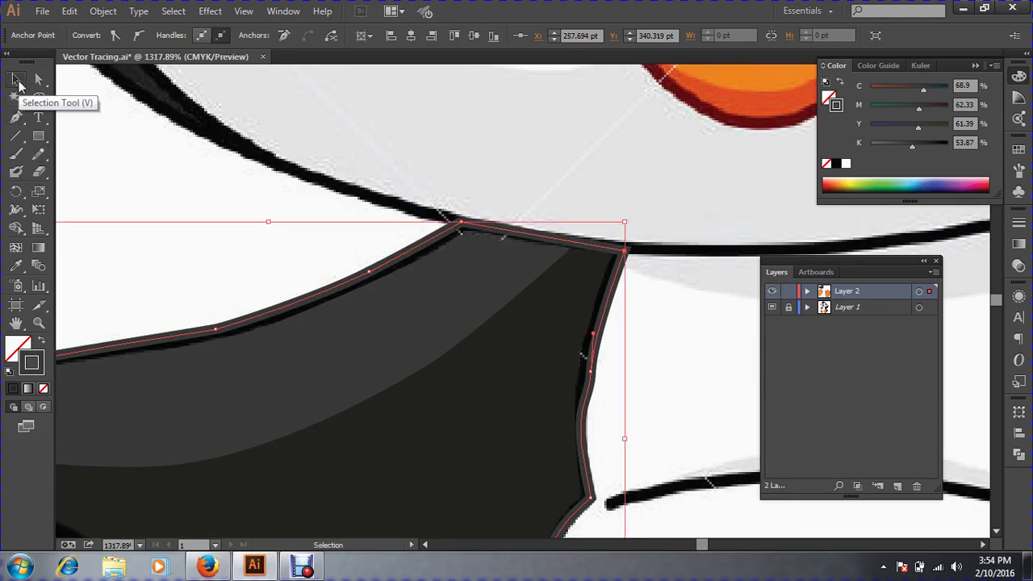
pyautogui.hotkey('ctrl', '-')
pyautogui.hotkey('ctrl', '-')
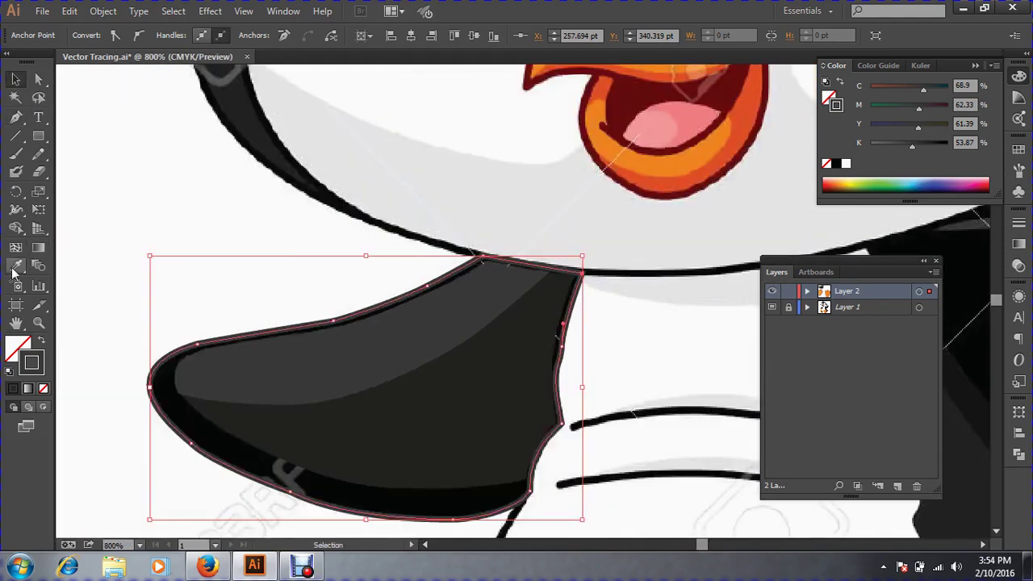
# Fill the wing outline with sampled black and send it behind the grey shading shapes.
pyautogui.click(16, 267)
pyautogui.click(968, 274)
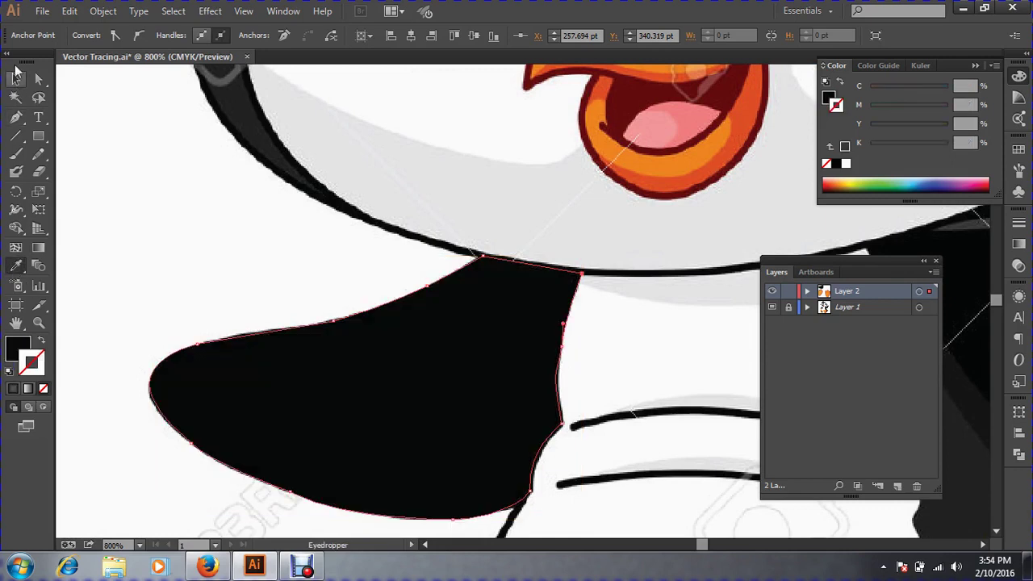
pyautogui.click(16, 79)
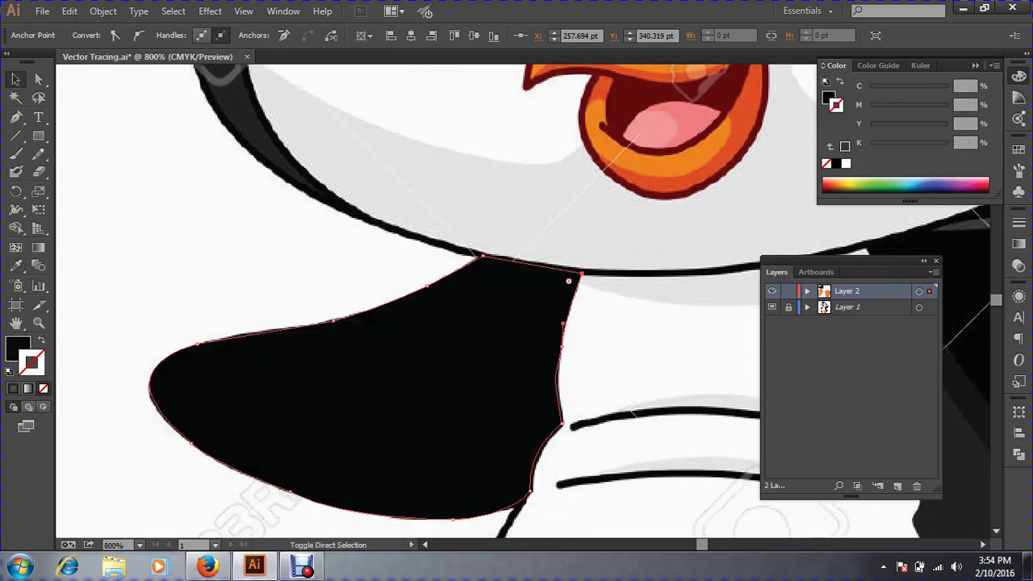
pyautogui.hotkey('ctrl', 'shift', '[')
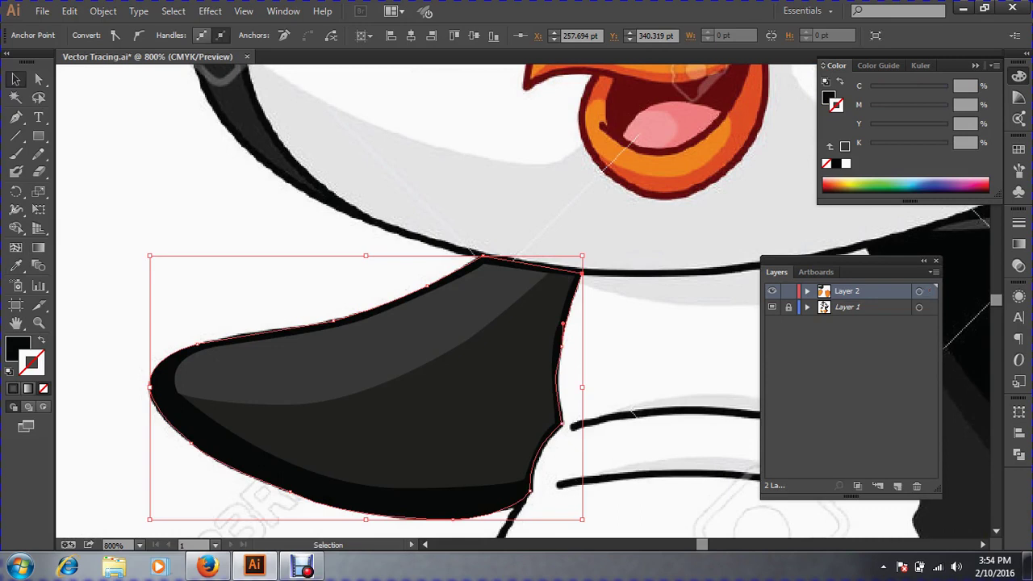
pyautogui.hotkey('ctrl', 'shift', 'a')
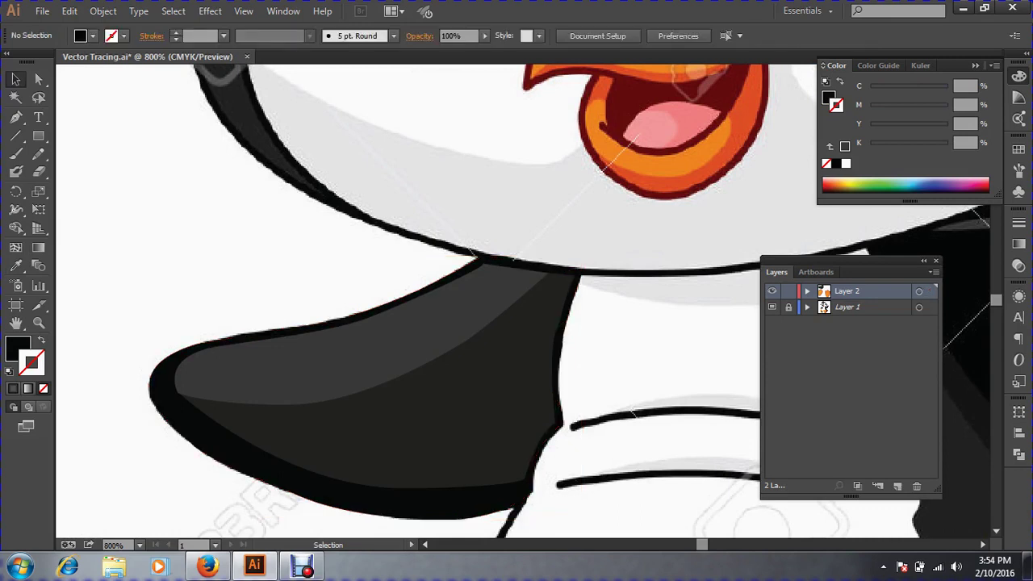
pyautogui.click(339, 494)
pyautogui.hotkey('ctrl', 'shift', 'a')
# Save Vector Tracing.ai, then zoom in close on the penguin's raised right wing.
pyautogui.hotkey('ctrl', '-')
pyautogui.hotkey('ctrl', '-')
pyautogui.hotkey('ctrl', '-')
pyautogui.hotkey('ctrl', '-')
pyautogui.hotkey('ctrl', '-')
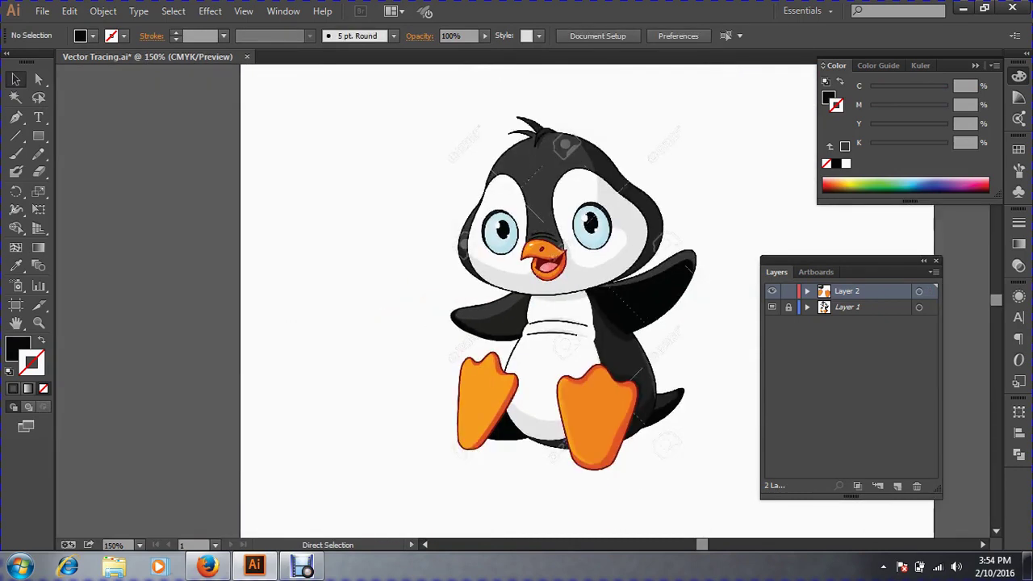
pyautogui.moveTo(407, 216); pyautogui.dragTo(853, 393)
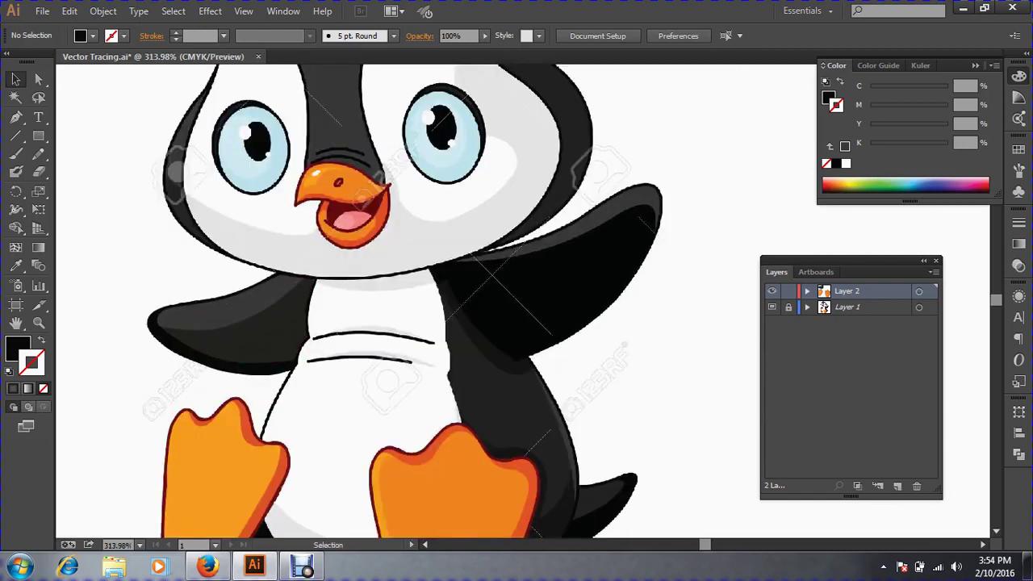
pyautogui.click(42, 10)
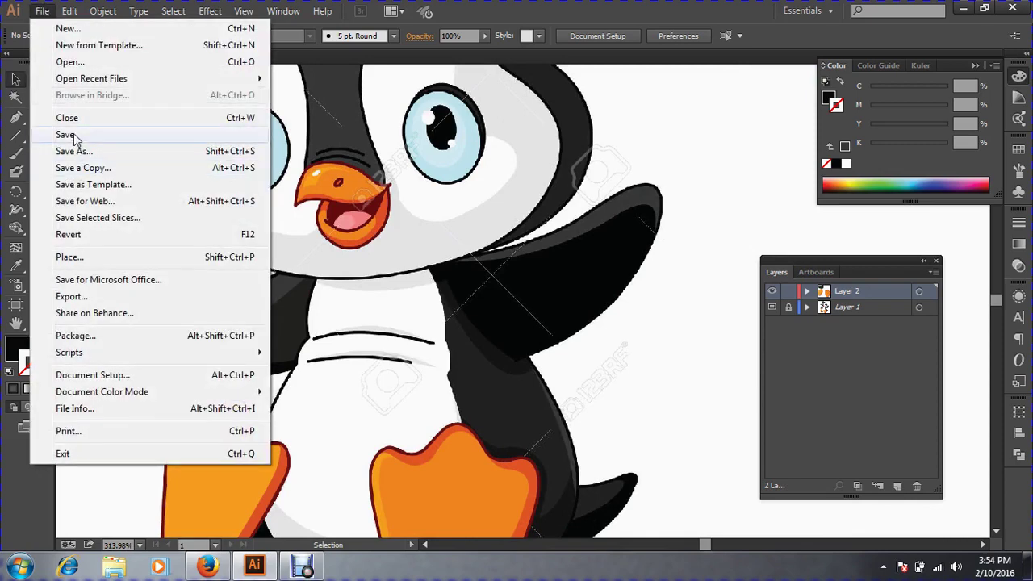
pyautogui.click(74, 134)
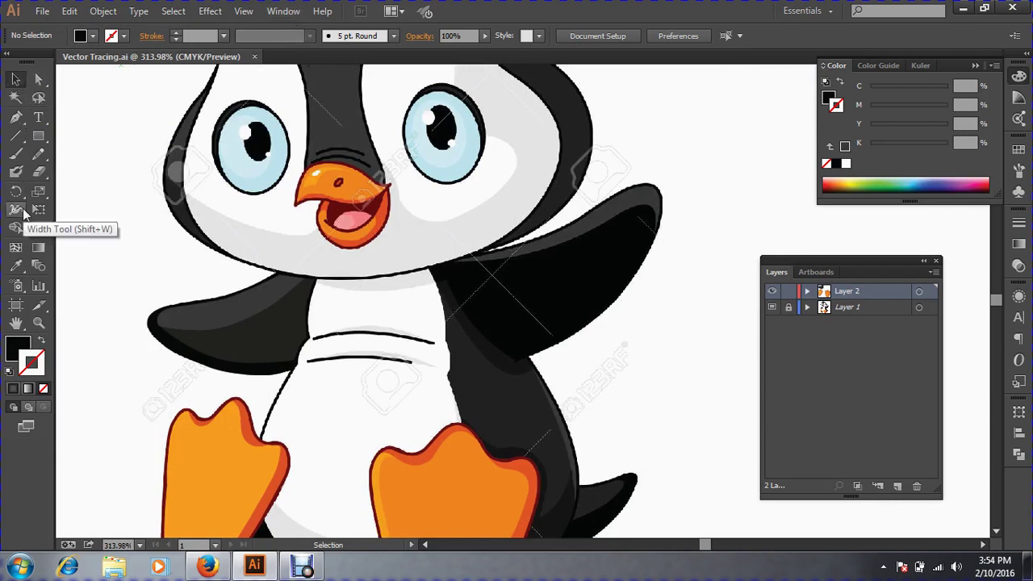
pyautogui.click(15, 117)
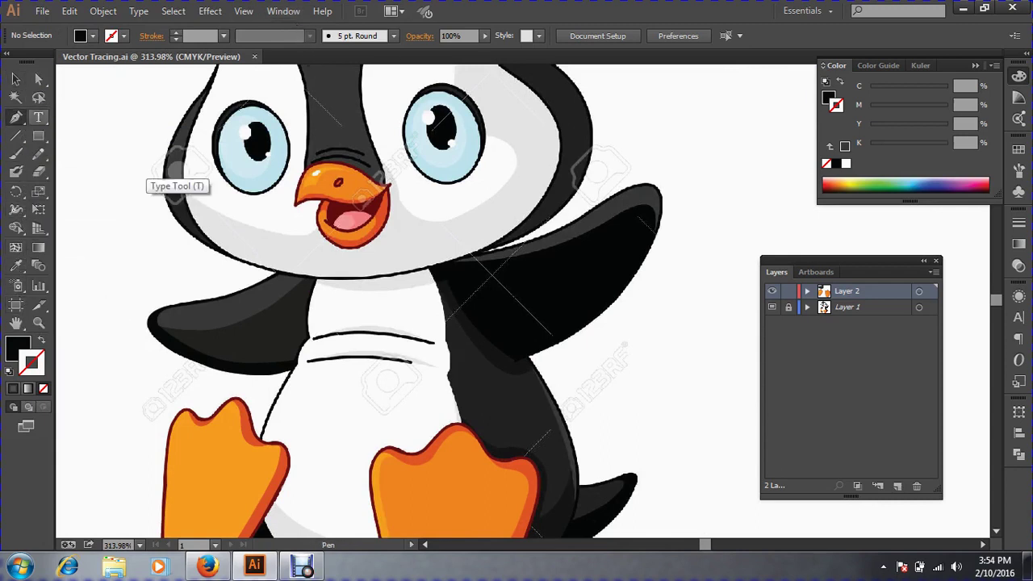
pyautogui.moveTo(365, 184); pyautogui.dragTo(904, 443)
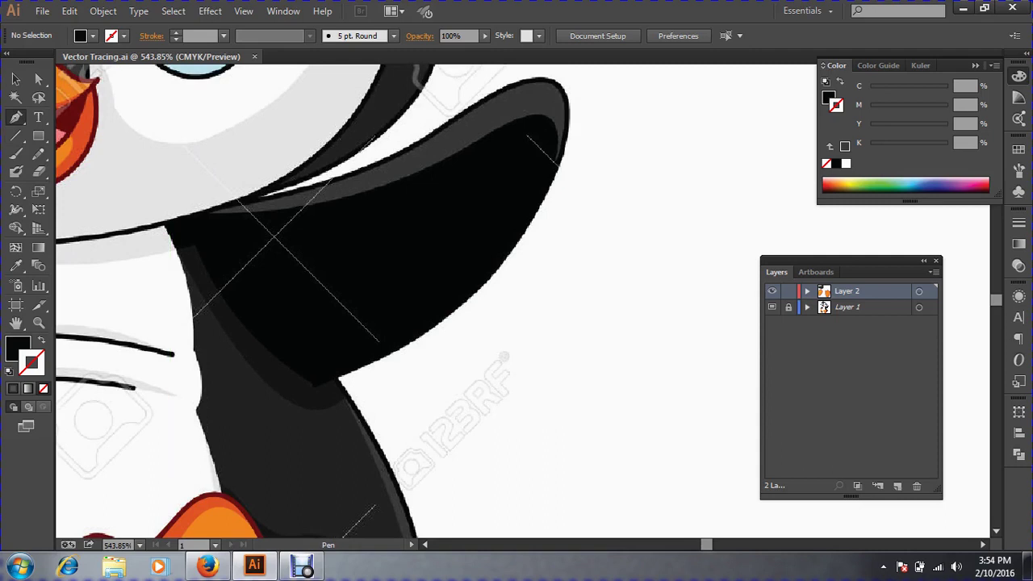
# Trace the raised right wing's inner edge and underside out to its rounded tip.
pyautogui.click(163, 226)
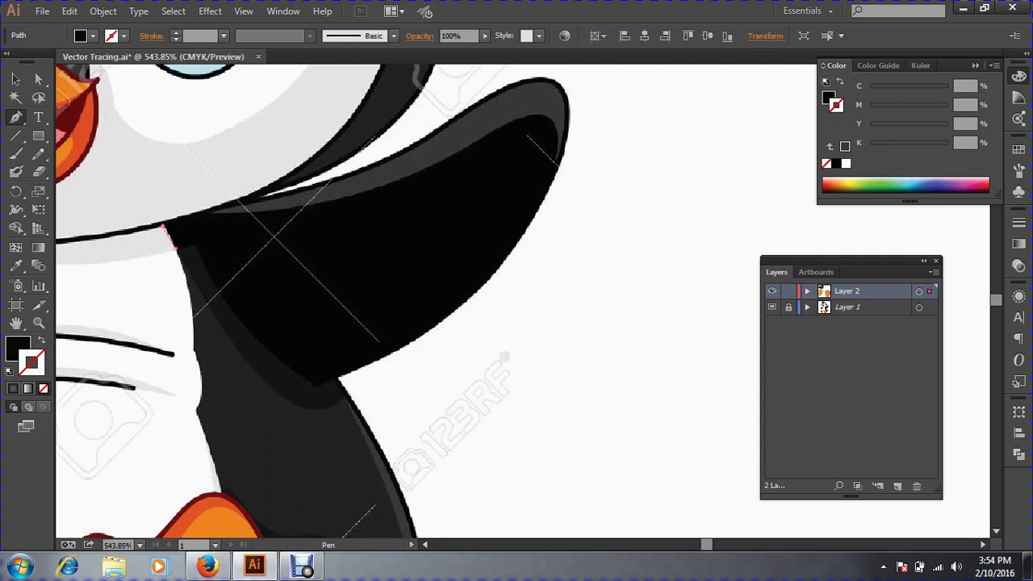
pyautogui.moveTo(175, 248); pyautogui.dragTo(205, 260)
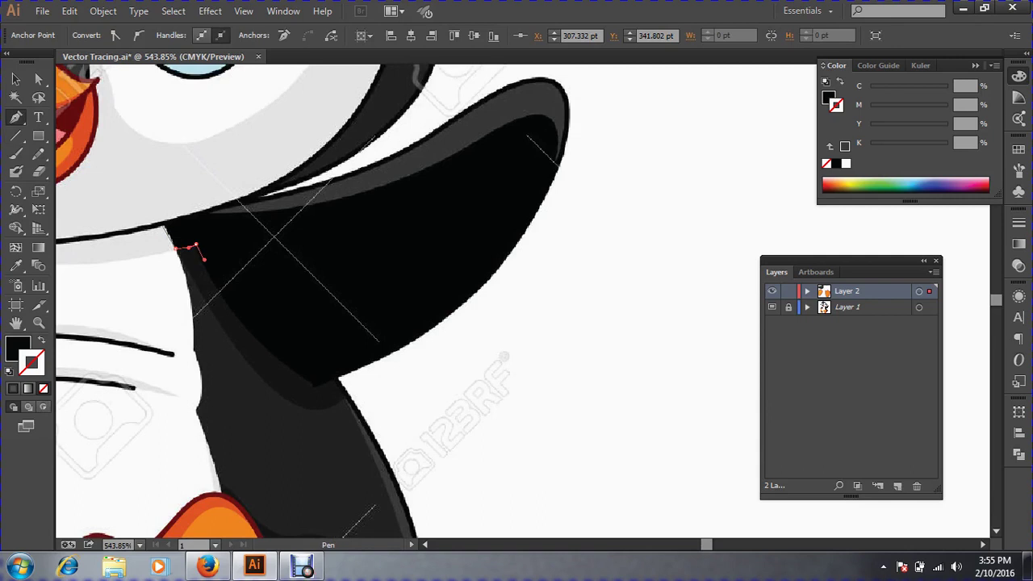
pyautogui.moveTo(311, 384); pyautogui.dragTo(383, 416)
pyautogui.hotkey('ctrl', 'z')
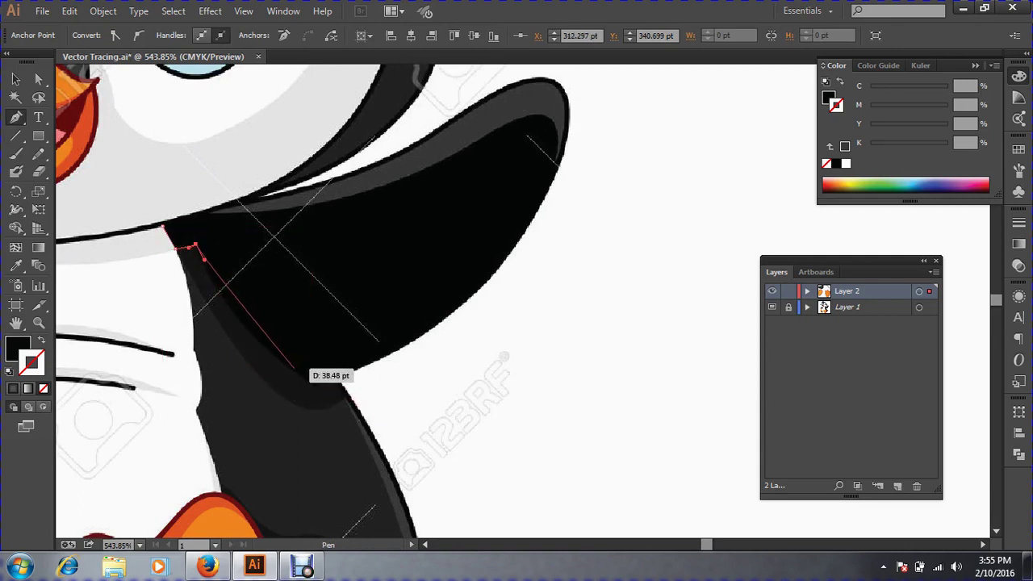
pyautogui.moveTo(289, 369)
pyautogui.mouseDown()
pyautogui.moveTo(333, 391)
pyautogui.moveTo(299, 372)
pyautogui.mouseUp()
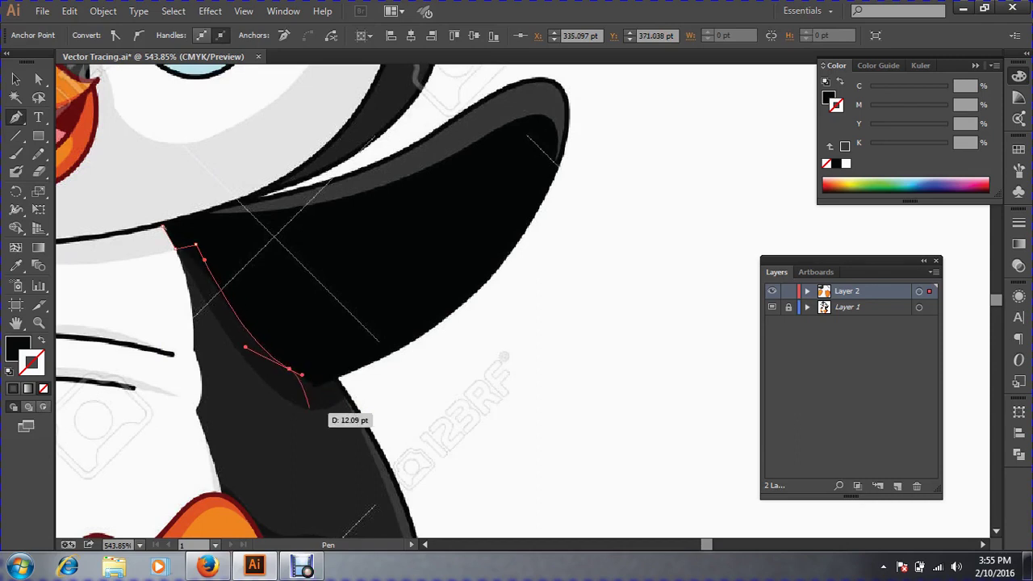
pyautogui.click(312, 385)
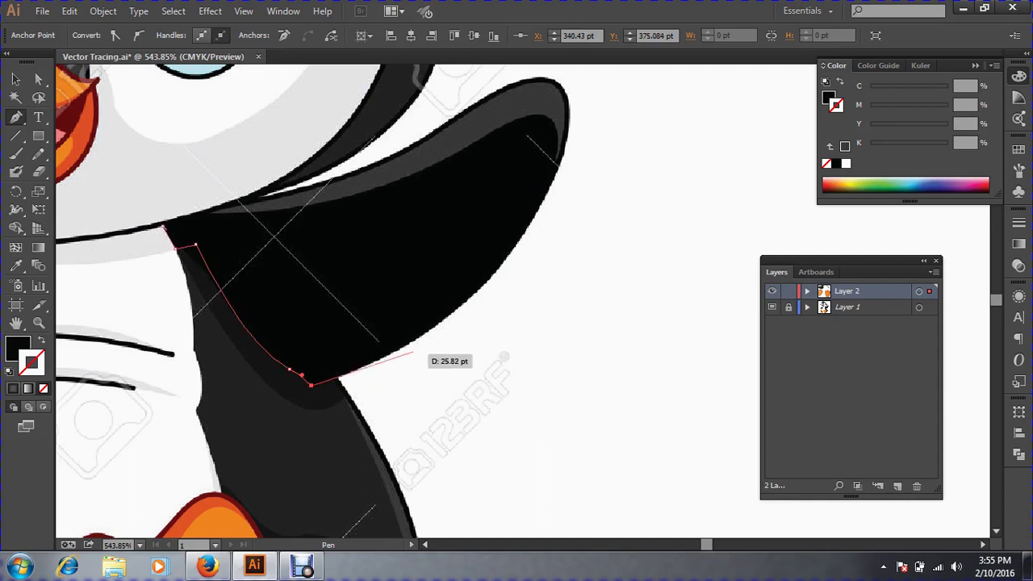
pyautogui.moveTo(411, 342); pyautogui.dragTo(433, 327)
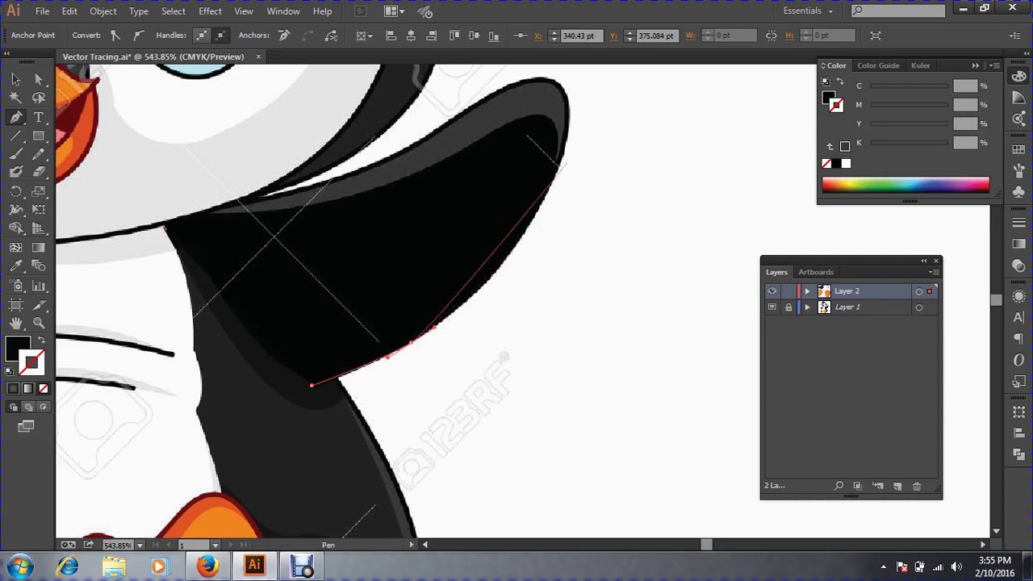
pyautogui.moveTo(557, 161); pyautogui.dragTo(488, 130)
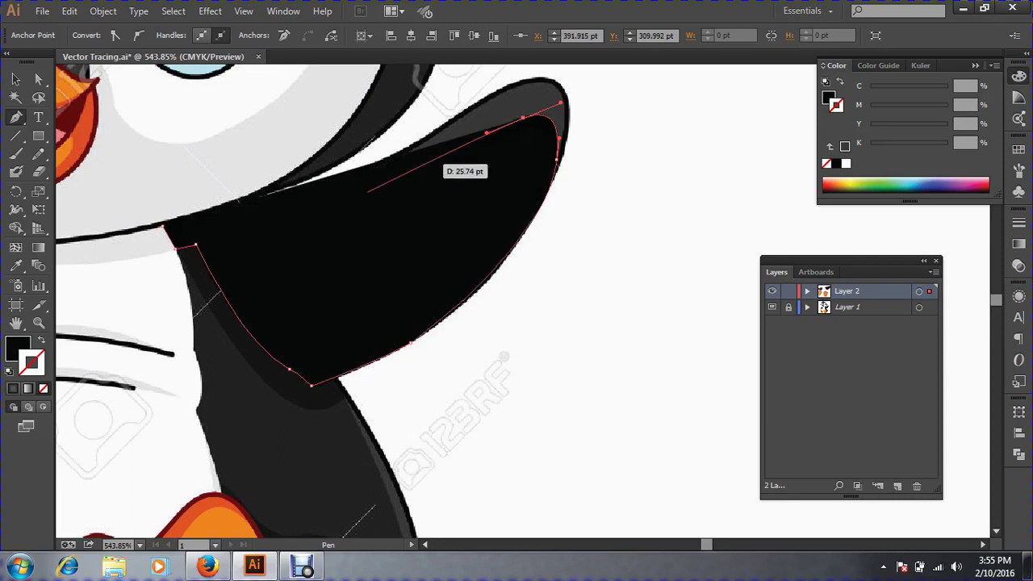
pyautogui.moveTo(452, 161); pyautogui.dragTo(119, 293)
# Continue the path along the wing's upper edge, replacing a misplaced anchor, and close it at the start.
pyautogui.hotkey('shift', 'x')
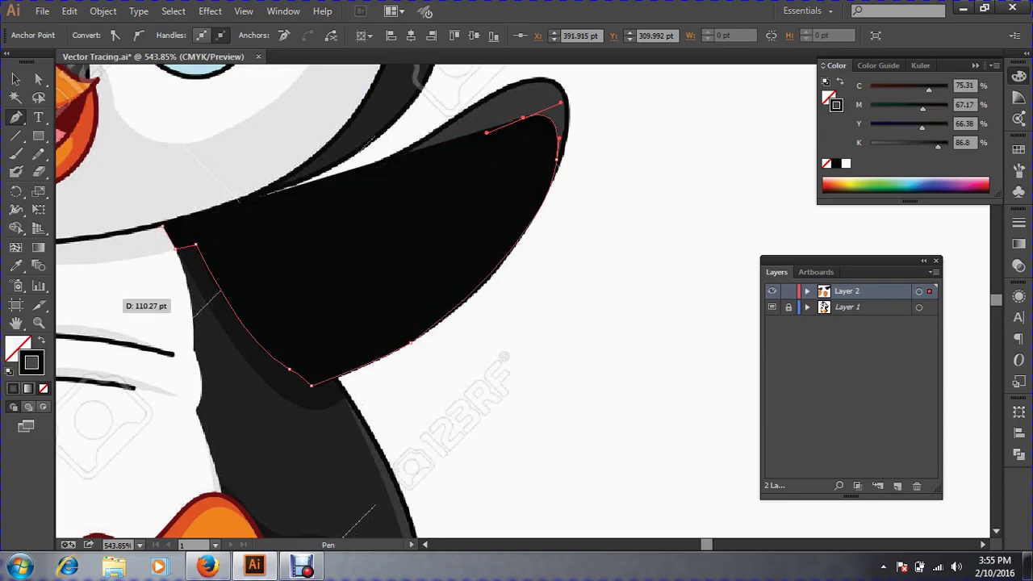
pyautogui.moveTo(418, 171); pyautogui.dragTo(394, 181)
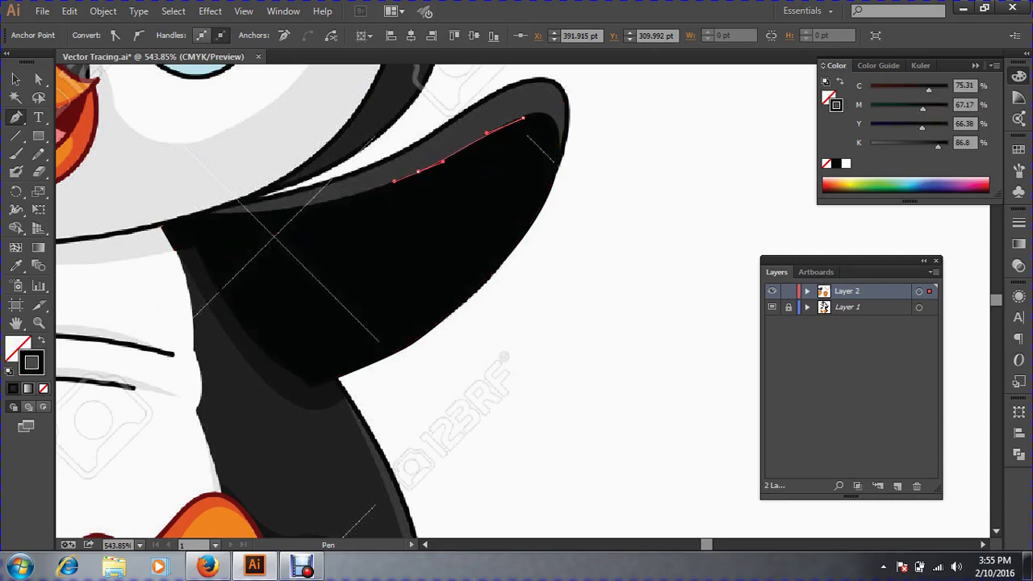
pyautogui.moveTo(225, 215); pyautogui.dragTo(153, 210)
pyautogui.press('ctrl')
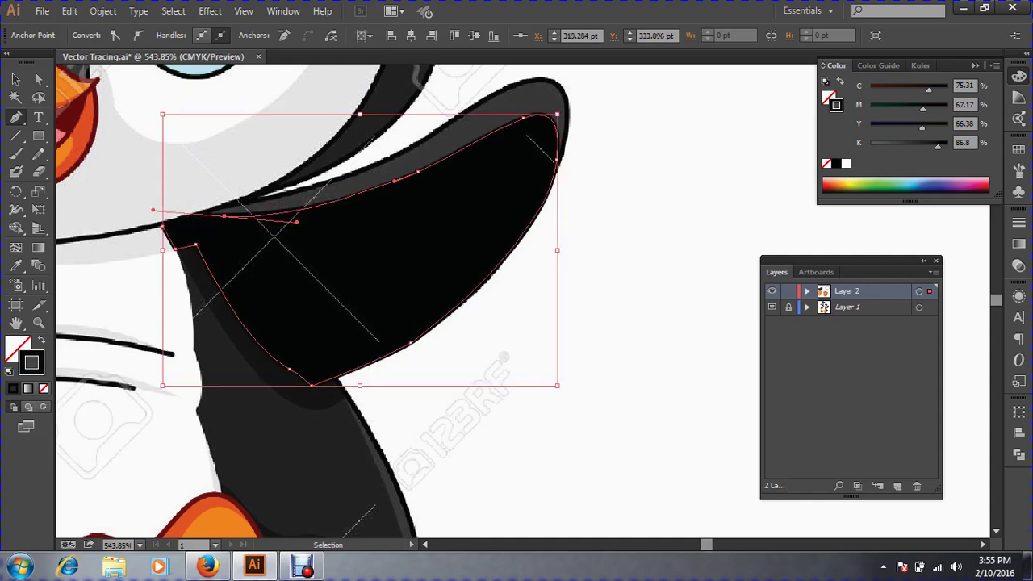
pyautogui.hotkey('ctrl', 'z')
pyautogui.click(233, 214)
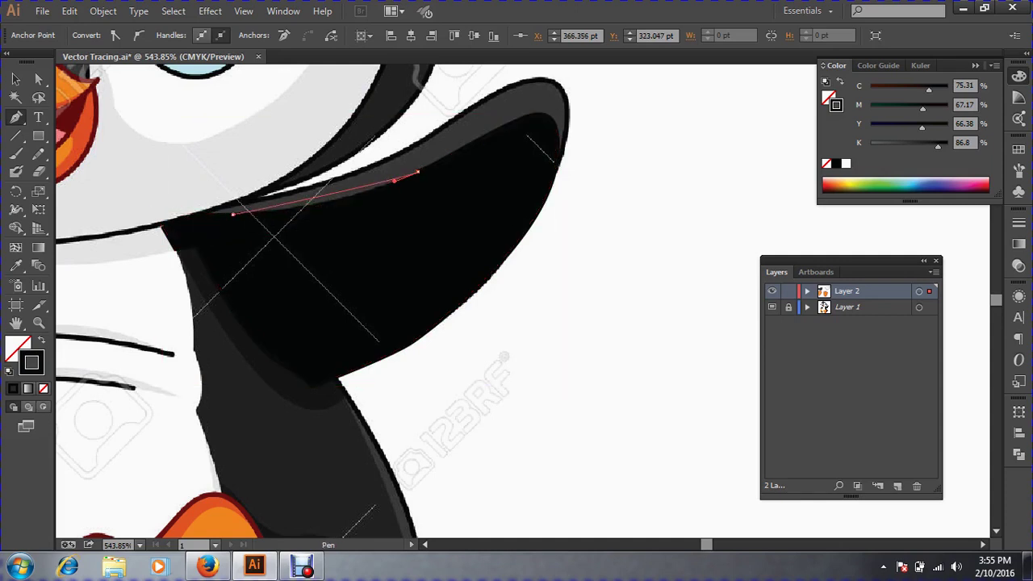
pyautogui.moveTo(233, 214); pyautogui.dragTo(272, 222)
pyautogui.moveTo(193, 207); pyautogui.dragTo(208, 217)
pyautogui.click(163, 226)
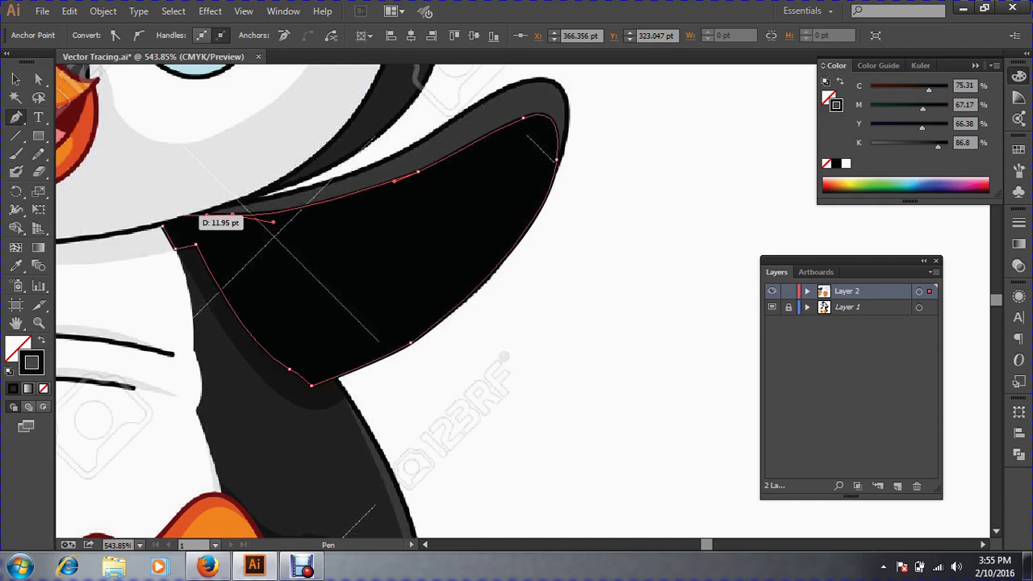
pyautogui.moveTo(163, 226); pyautogui.dragTo(157, 230)
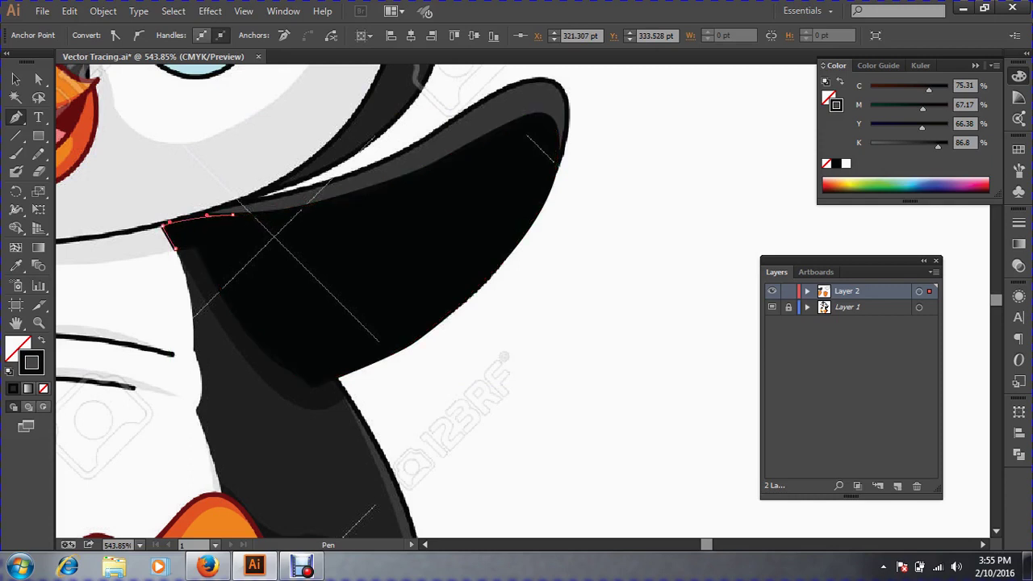
# Fill the closed wing shape with sampled black and no outline, then deselect it.
pyautogui.click(16, 80)
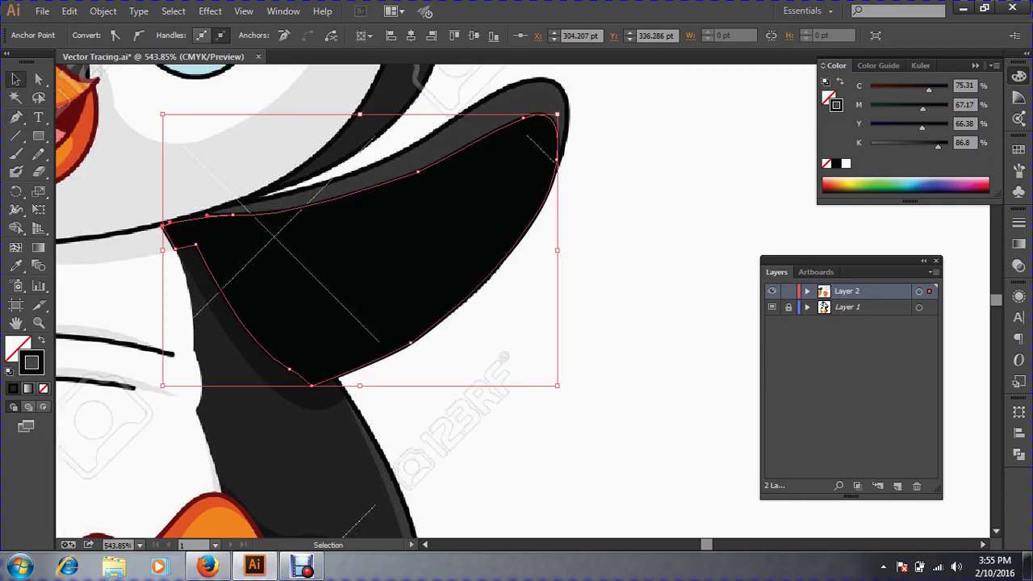
pyautogui.click(16, 265)
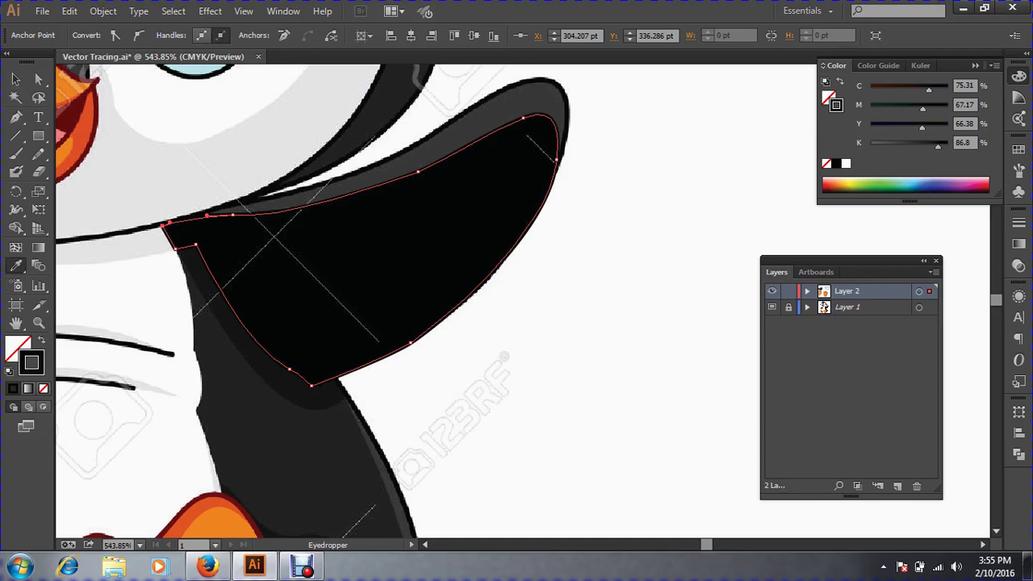
pyautogui.click(273, 238)
pyautogui.click(16, 80)
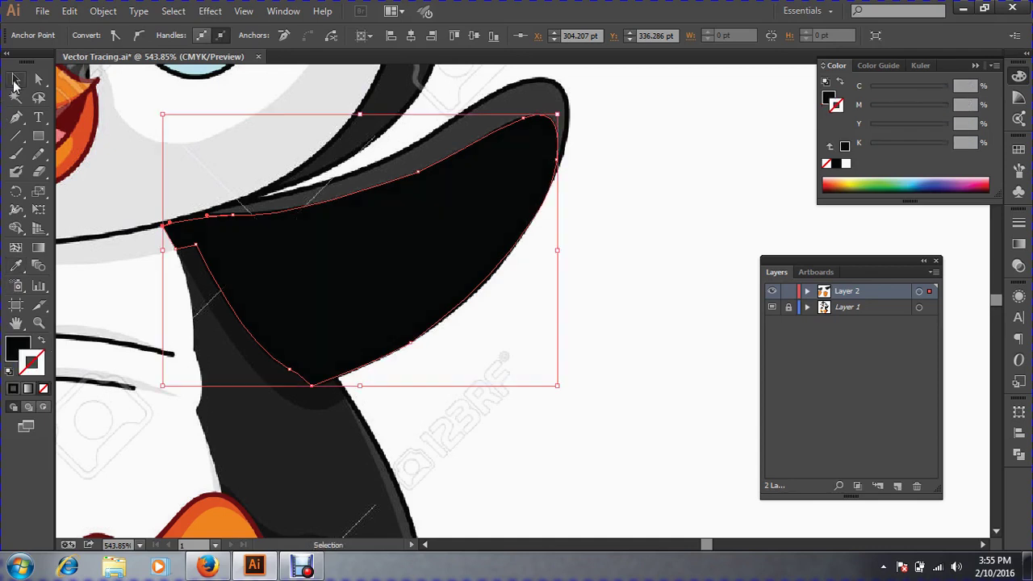
pyautogui.hotkey('ctrl', 'shift', 'a')
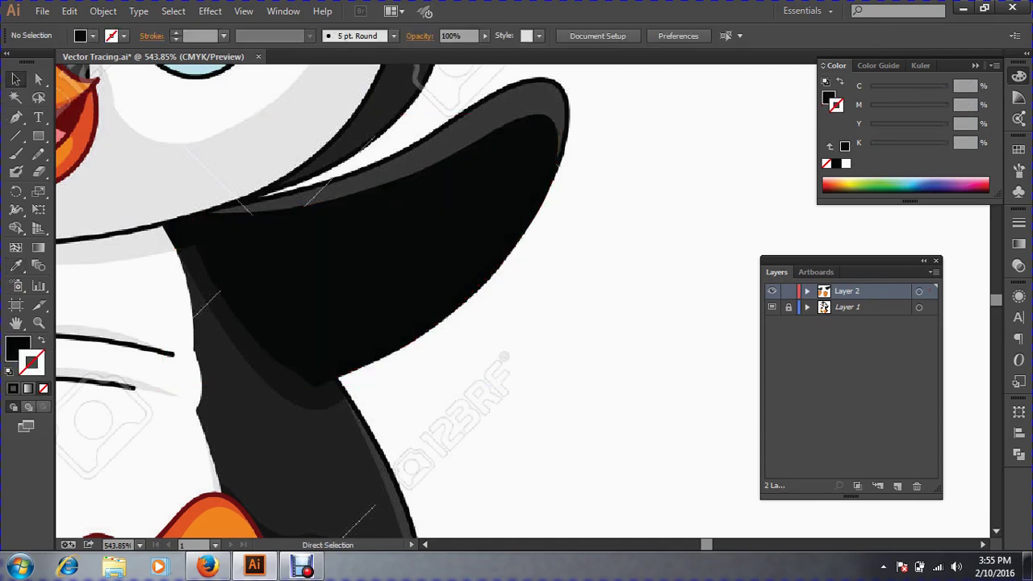
pyautogui.press('space')
# Trace a curved Pen path from the wing's right edge around the tip and along its top edge.
pyautogui.moveTo(436, 234); pyautogui.dragTo(457, 306)
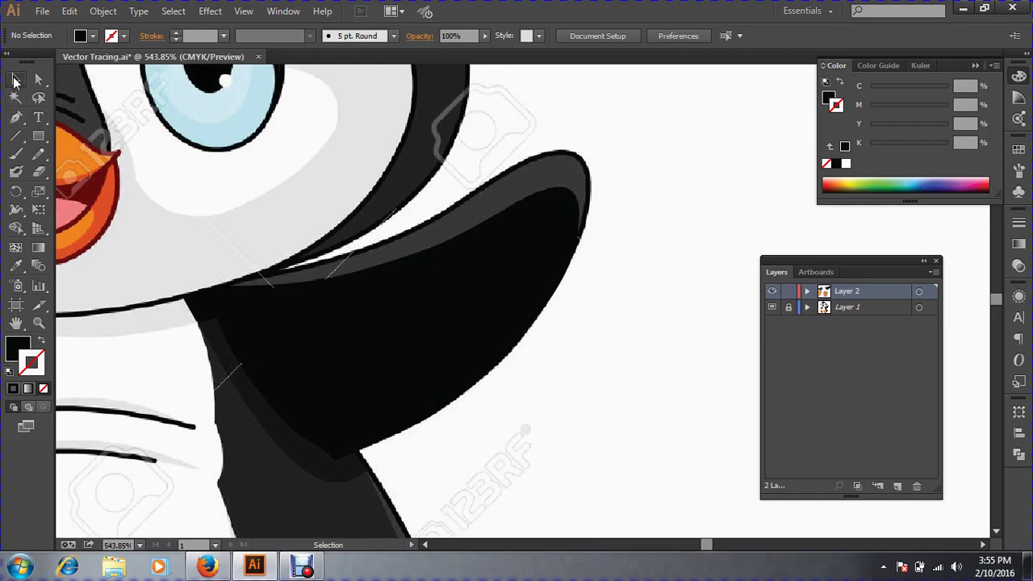
pyautogui.click(15, 117)
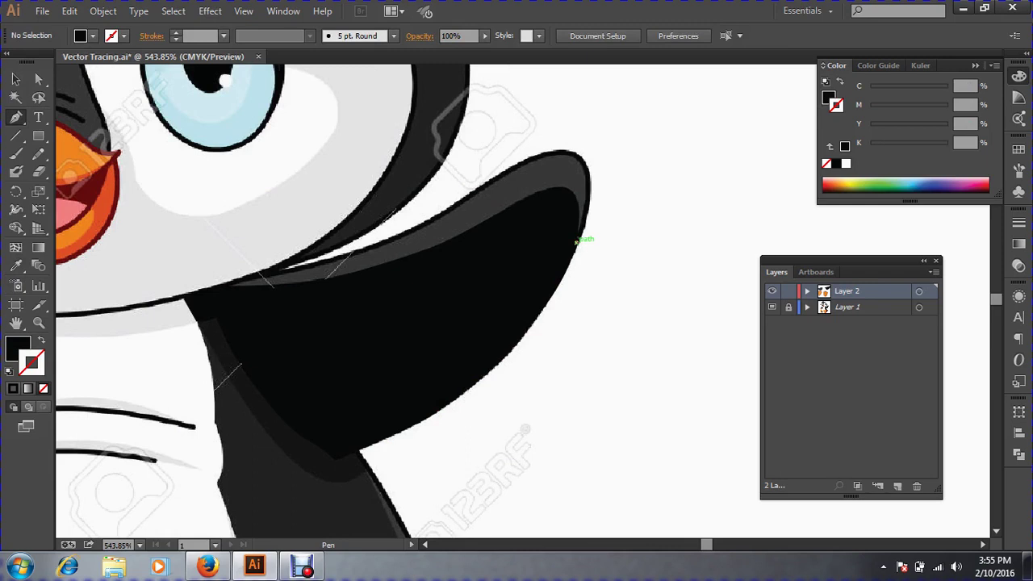
pyautogui.click(577, 240)
pyautogui.click(572, 154)
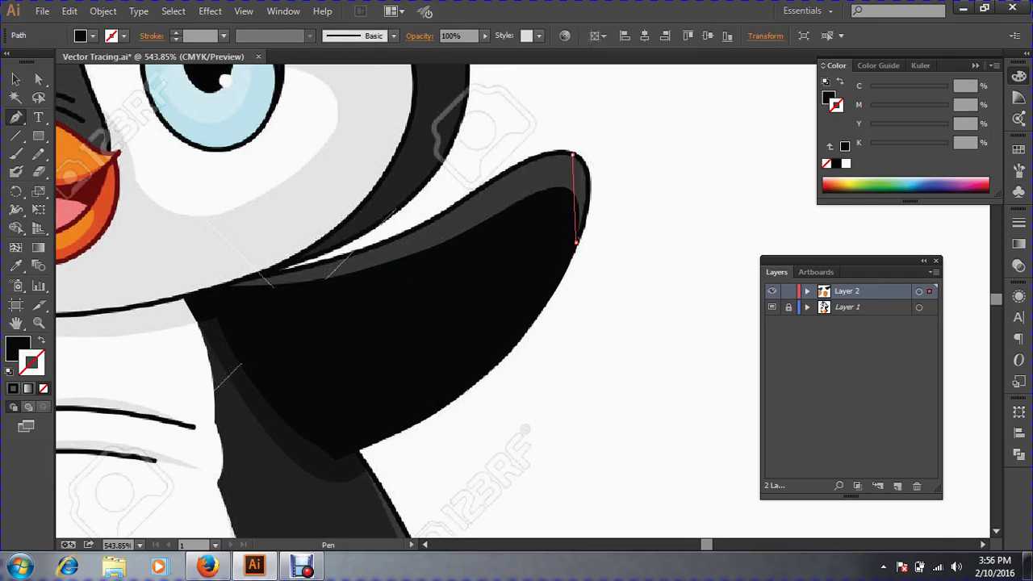
pyautogui.moveTo(573, 154); pyautogui.dragTo(606, 174)
pyautogui.moveTo(539, 134); pyautogui.dragTo(558, 152)
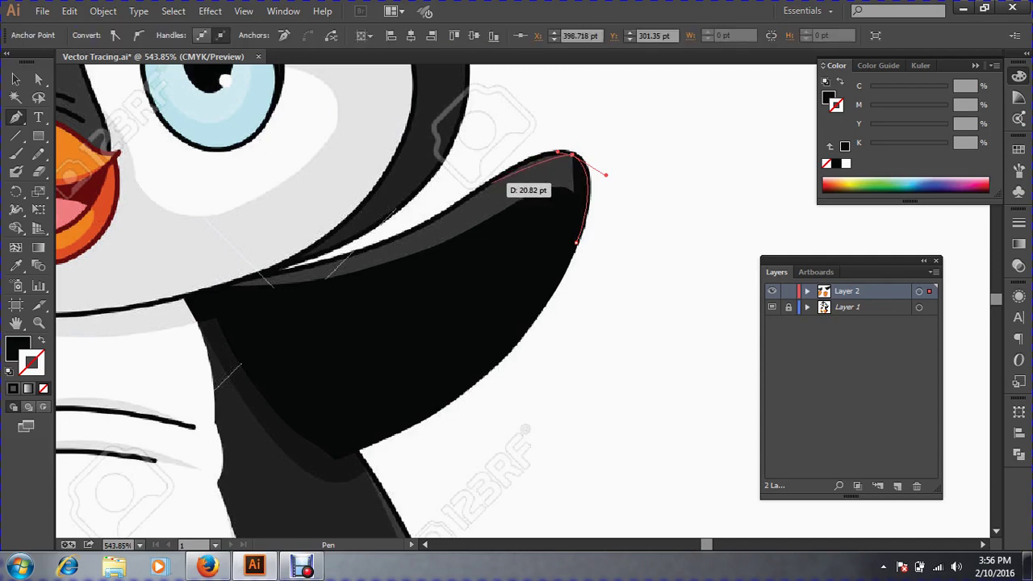
pyautogui.moveTo(492, 182); pyautogui.dragTo(467, 196)
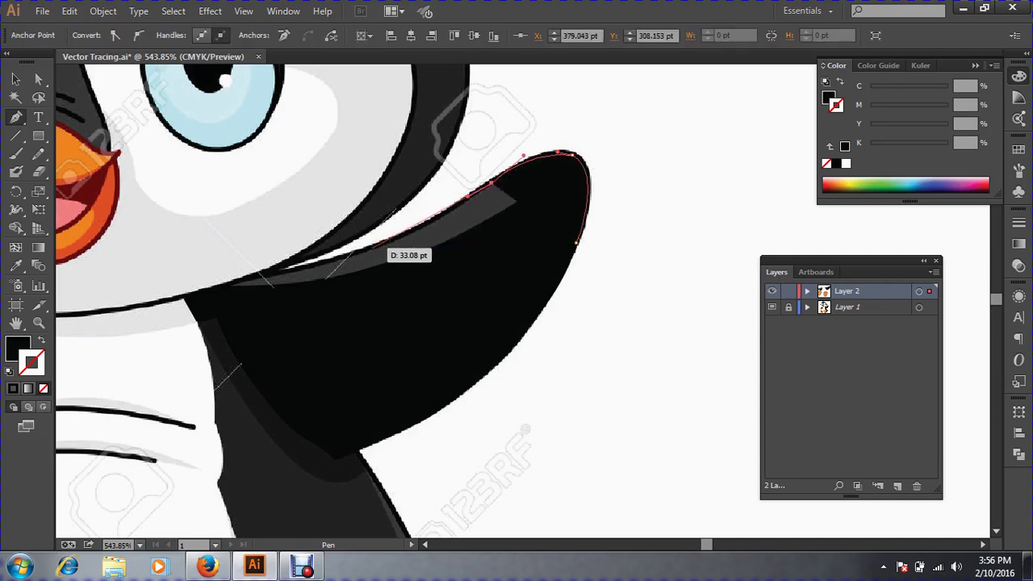
pyautogui.moveTo(371, 249); pyautogui.dragTo(334, 260)
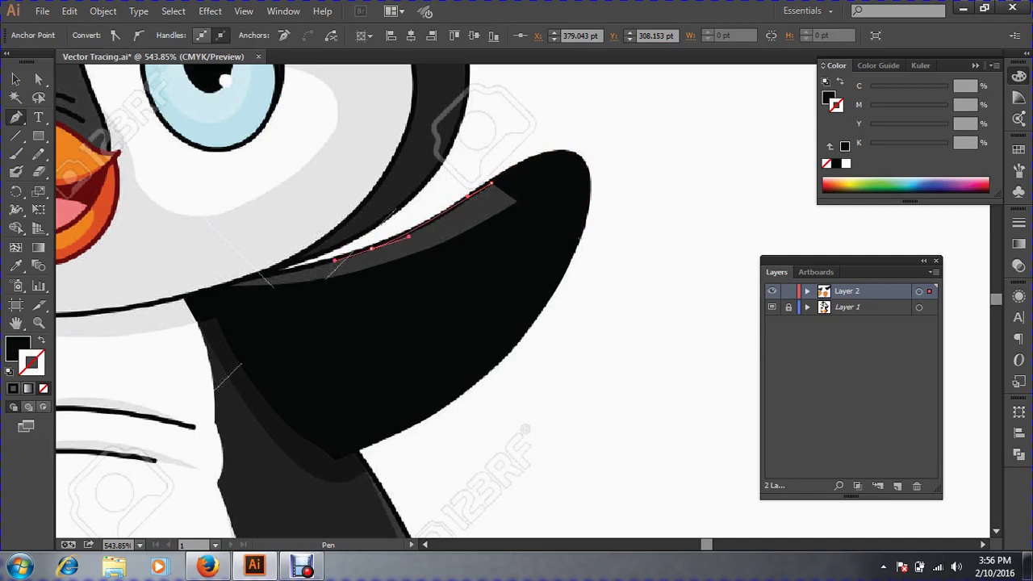
pyautogui.moveTo(242, 274)
pyautogui.mouseDown()
pyautogui.moveTo(388, 266)
pyautogui.moveTo(82, 122)
pyautogui.moveTo(213, 326)
pyautogui.moveTo(226, 282)
pyautogui.moveTo(67, 331)
pyautogui.mouseUp()
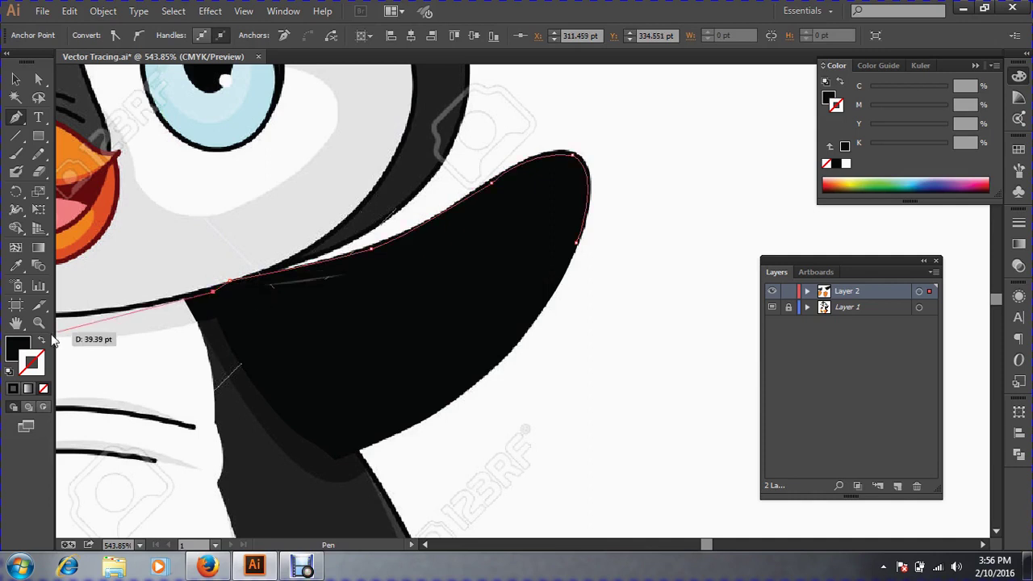
# In outline view, bring the path back under the wing's top edge and close the highlight shape.
pyautogui.click(41, 339)
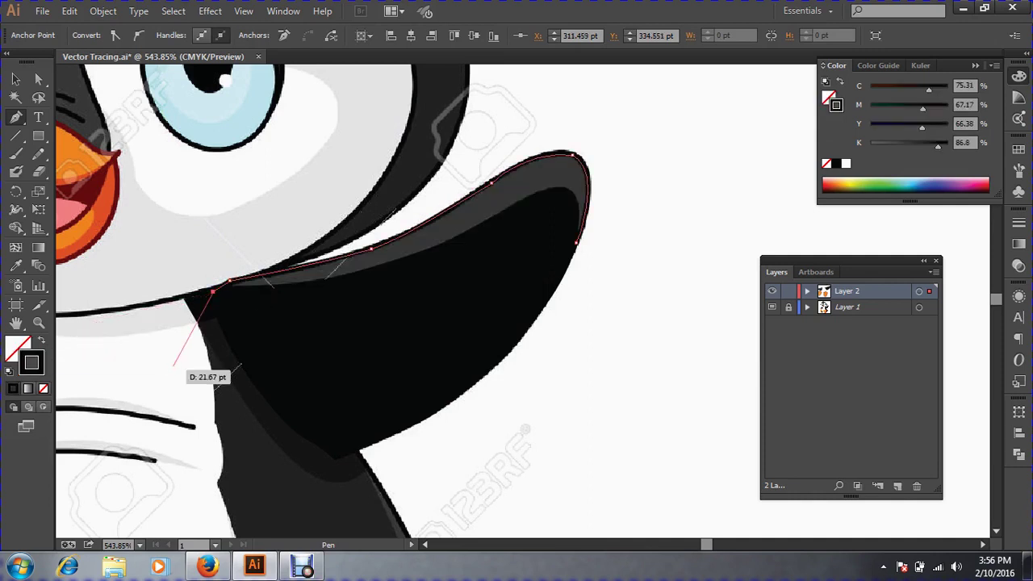
pyautogui.click(259, 322)
pyautogui.click(412, 291)
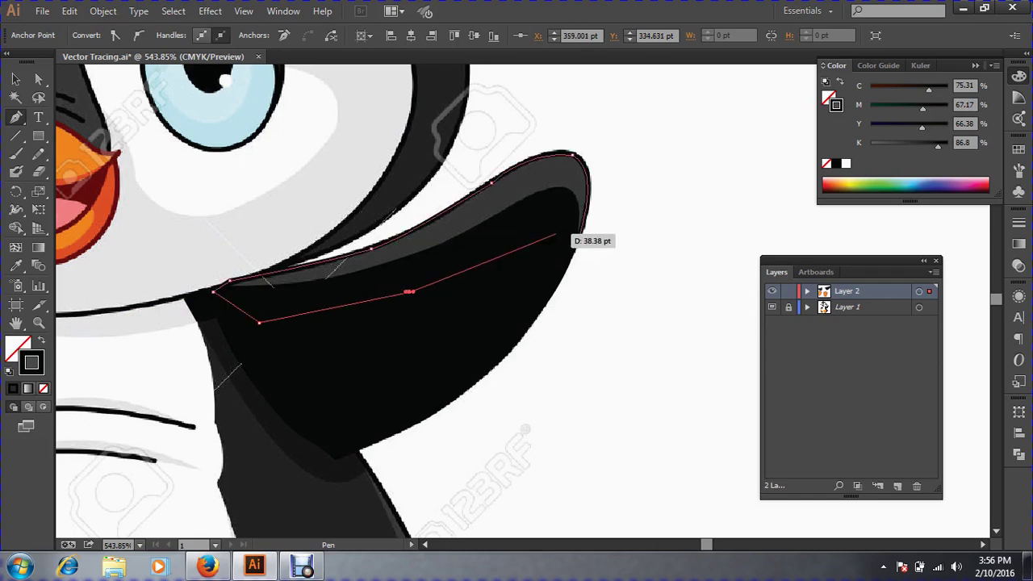
pyautogui.click(555, 234)
pyautogui.click(575, 242)
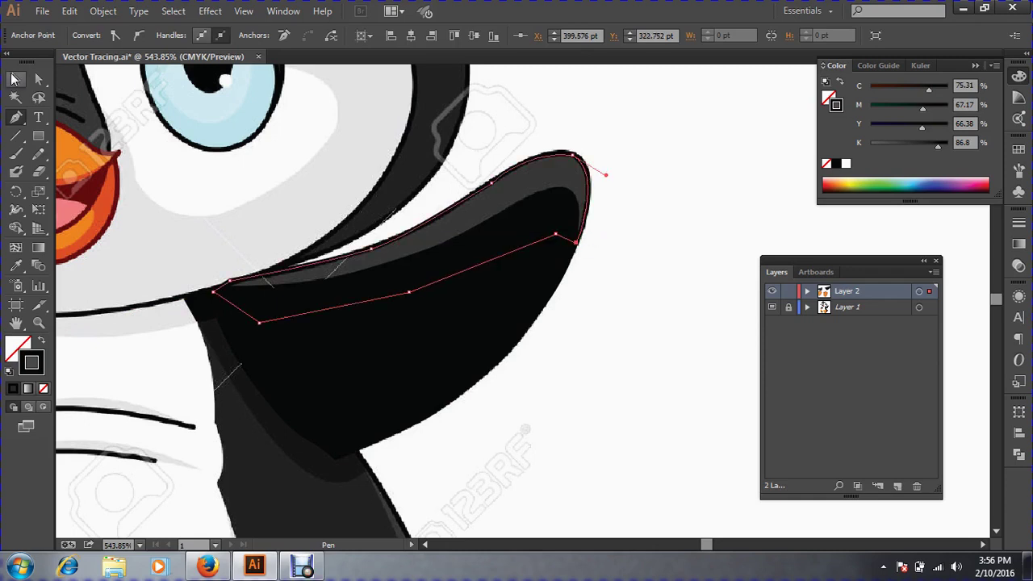
# Fill the highlight shape with the dark grey sampled from the wing edge, with no stroke.
pyautogui.press('v')
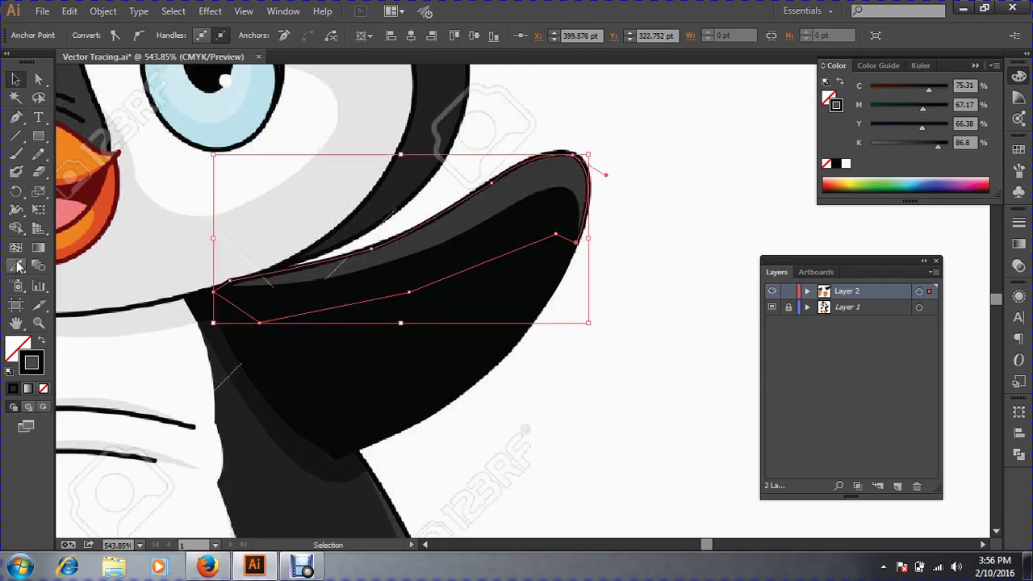
pyautogui.click(15, 265)
pyautogui.hotkey('shift', 'x')
pyautogui.click(500, 202)
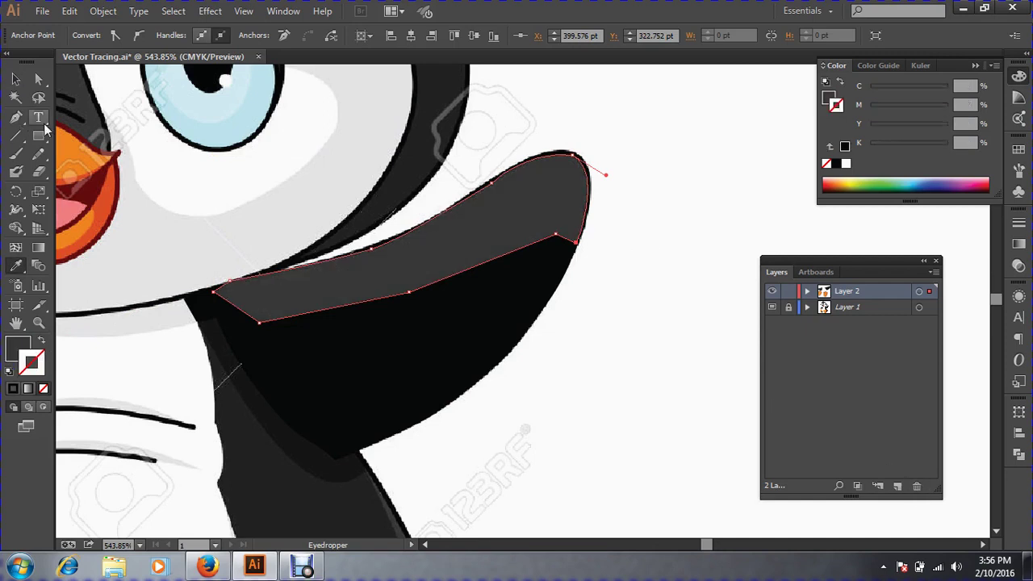
pyautogui.click(15, 79)
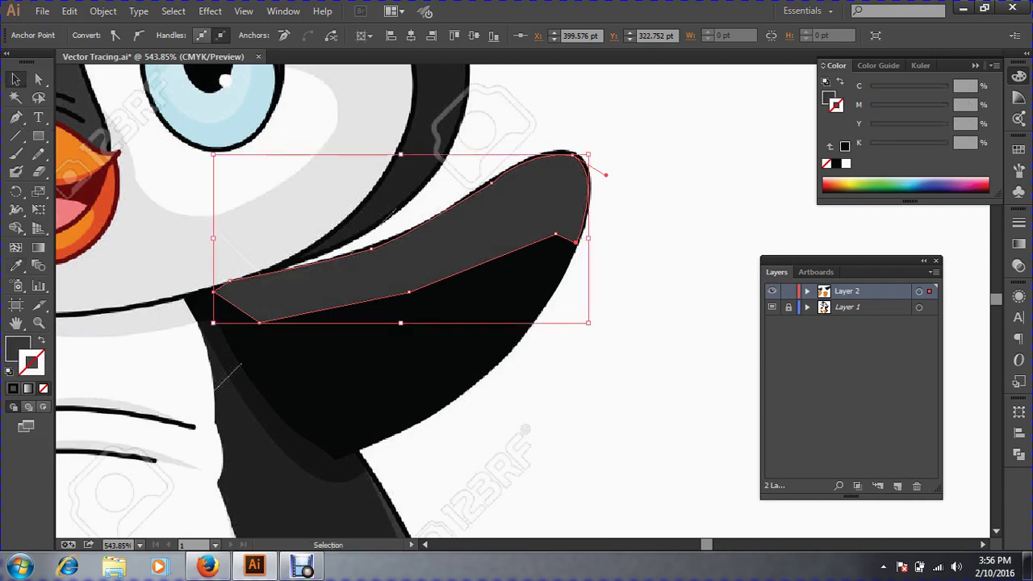
# Send the grey highlight to the back so only a thin band shows behind the black wing.
pyautogui.hotkey('ctrl', 'shift', 'a')
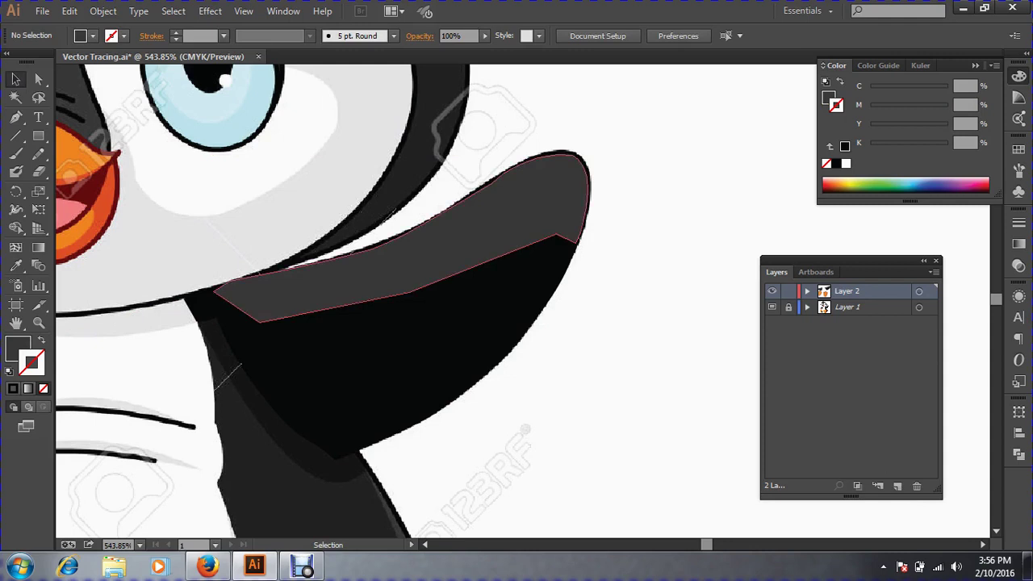
pyautogui.click(452, 247)
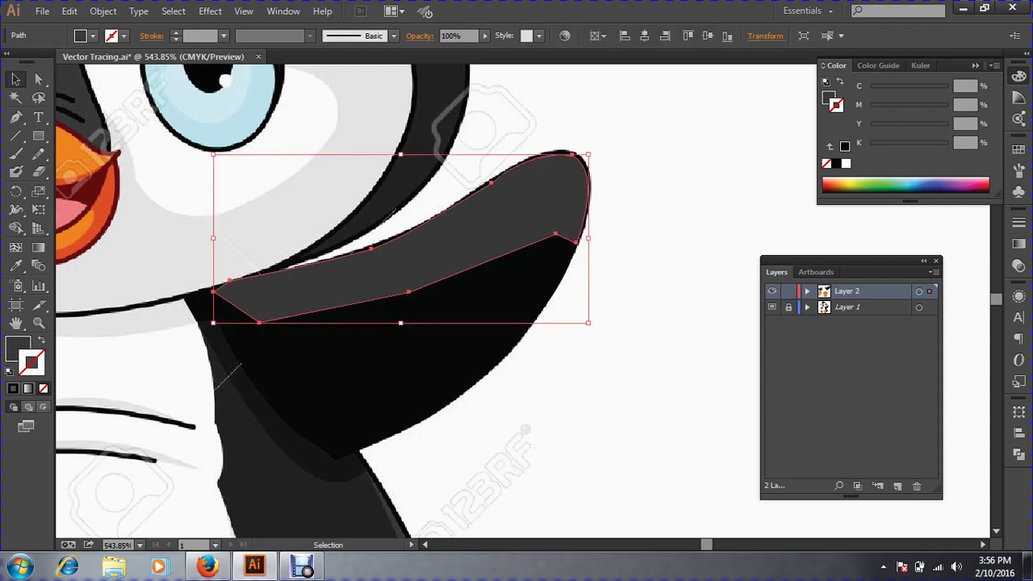
pyautogui.hotkey('ctrl', 'shift', '[')
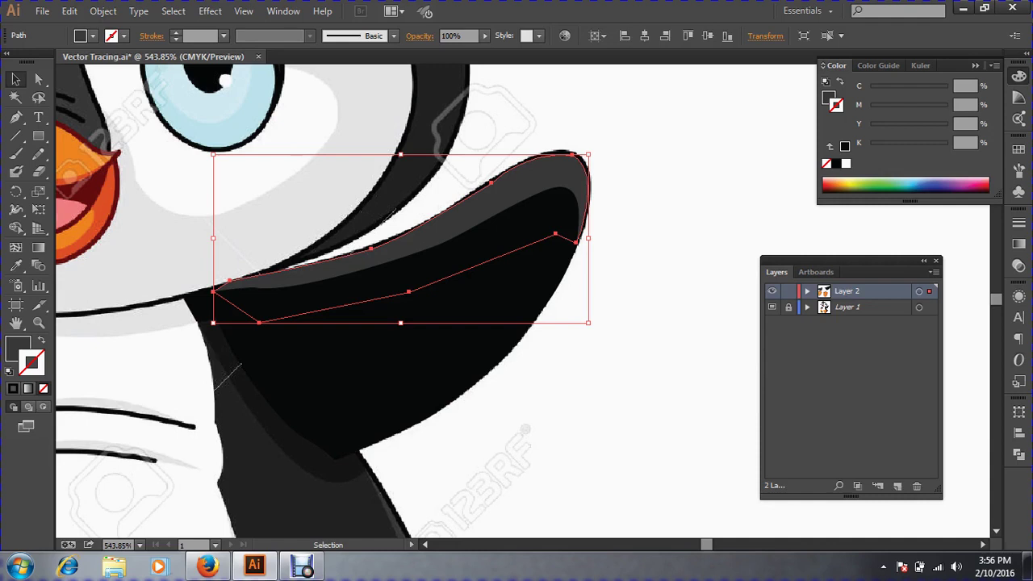
pyautogui.click(637, 185)
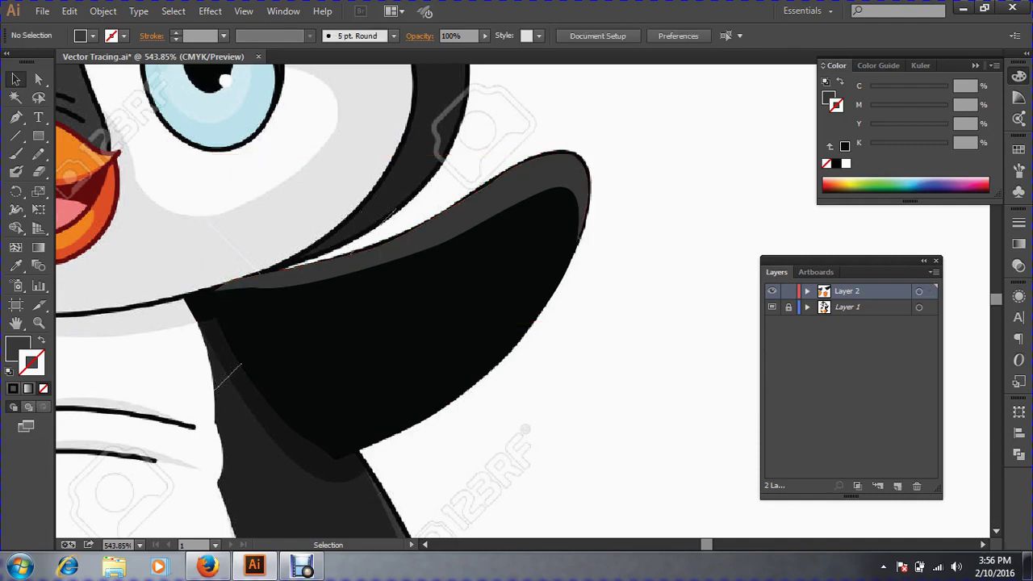
pyautogui.click(561, 153)
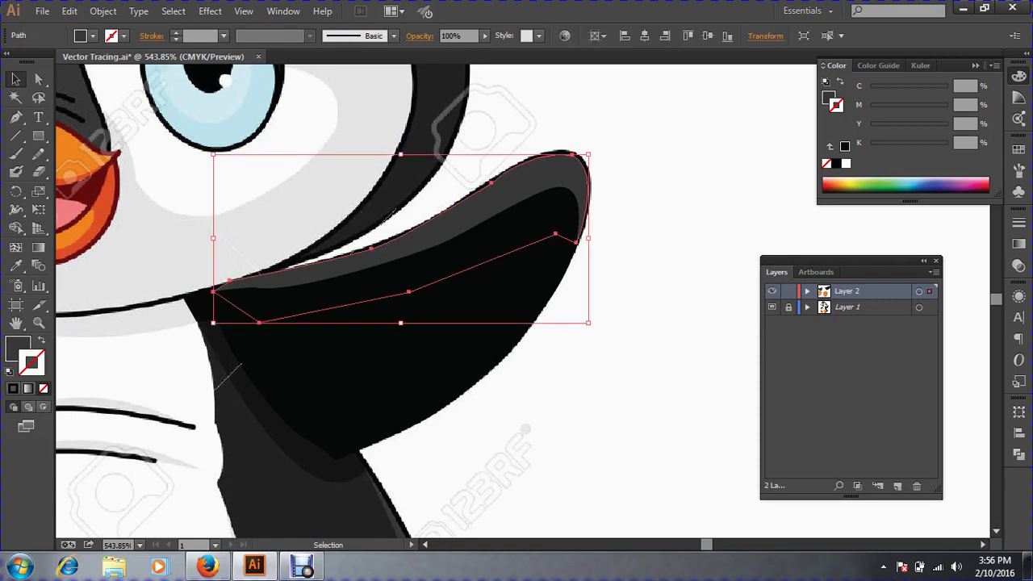
# Reselect the grey band and inspect its anchor points.
pyautogui.click(16, 266)
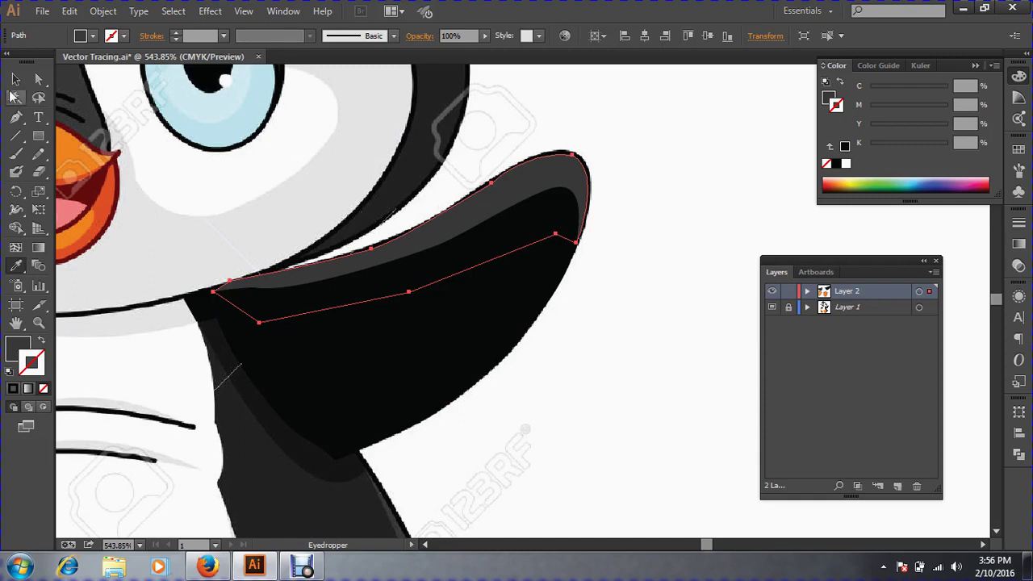
pyautogui.click(15, 79)
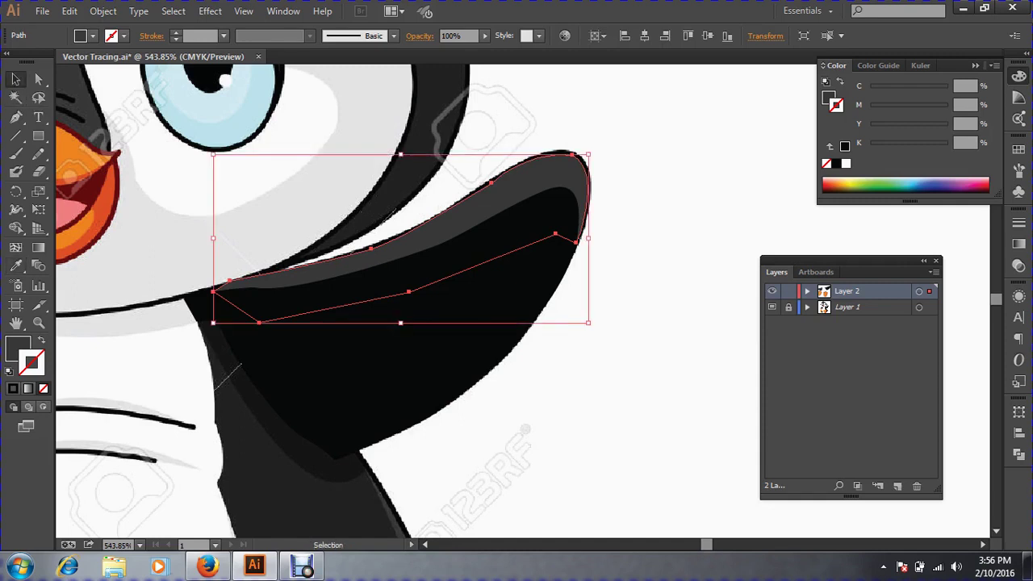
pyautogui.press('a')
pyautogui.press('v')
pyautogui.press('a')
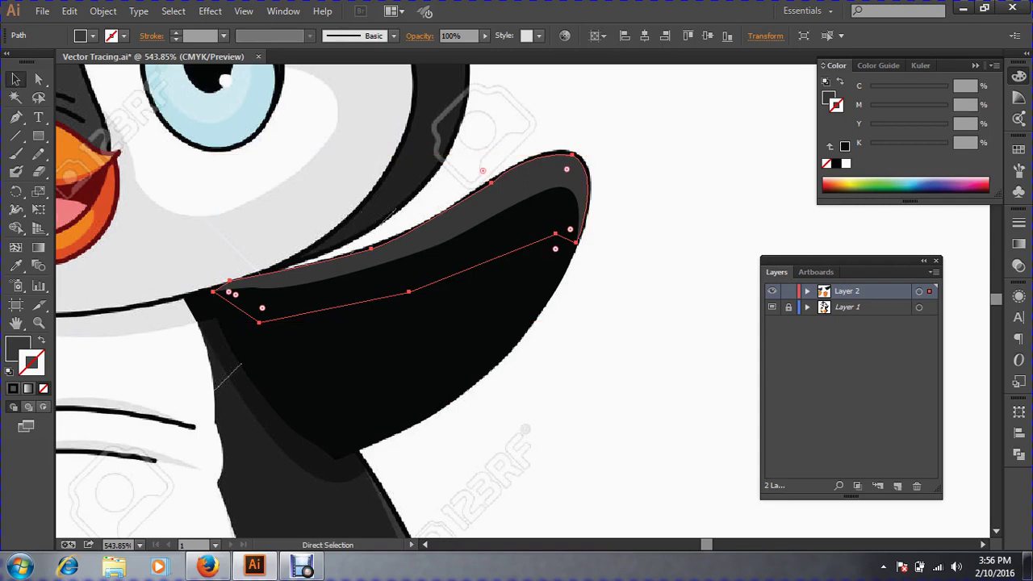
pyautogui.press('v')
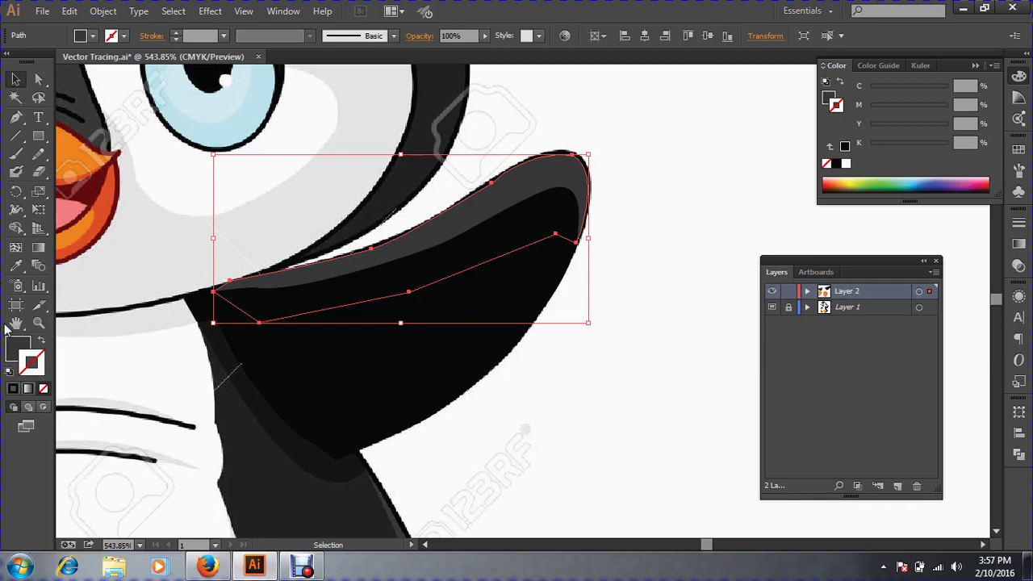
# Give the traced wing-tip shape a solid black fill with no stroke, then deselect it.
pyautogui.click(37, 343)
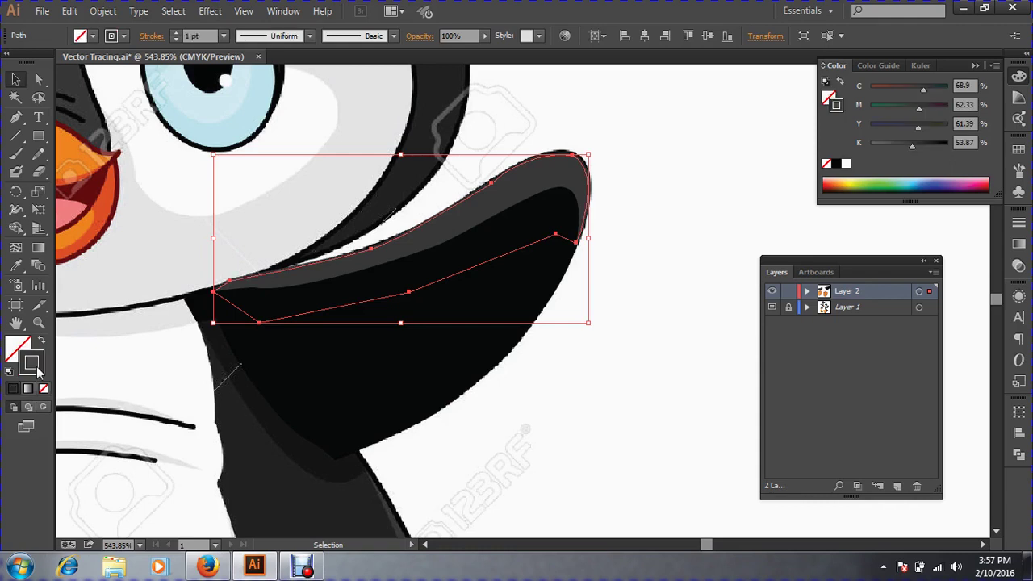
pyautogui.click(16, 266)
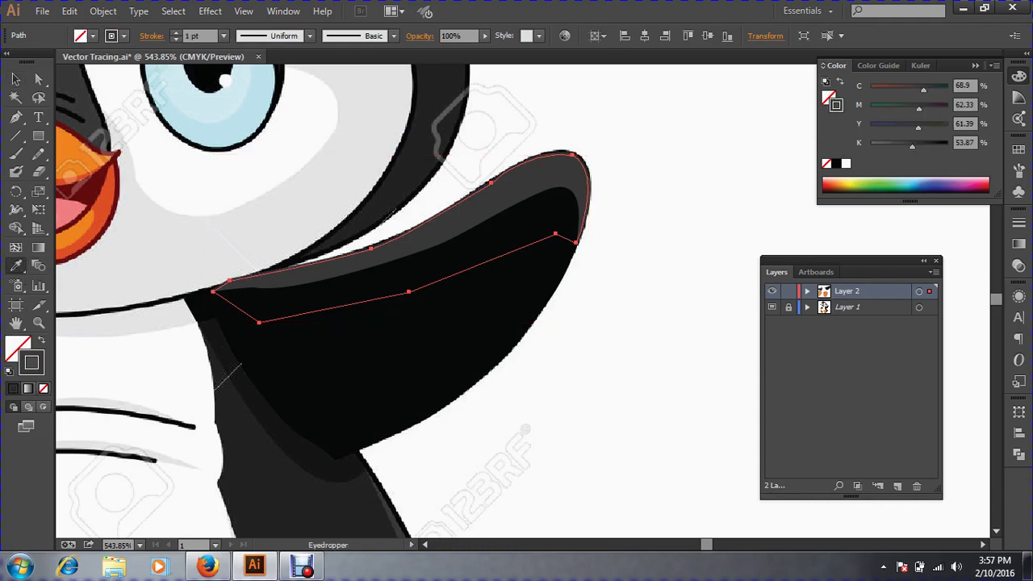
pyautogui.moveTo(521, 133); pyautogui.dragTo(611, 192)
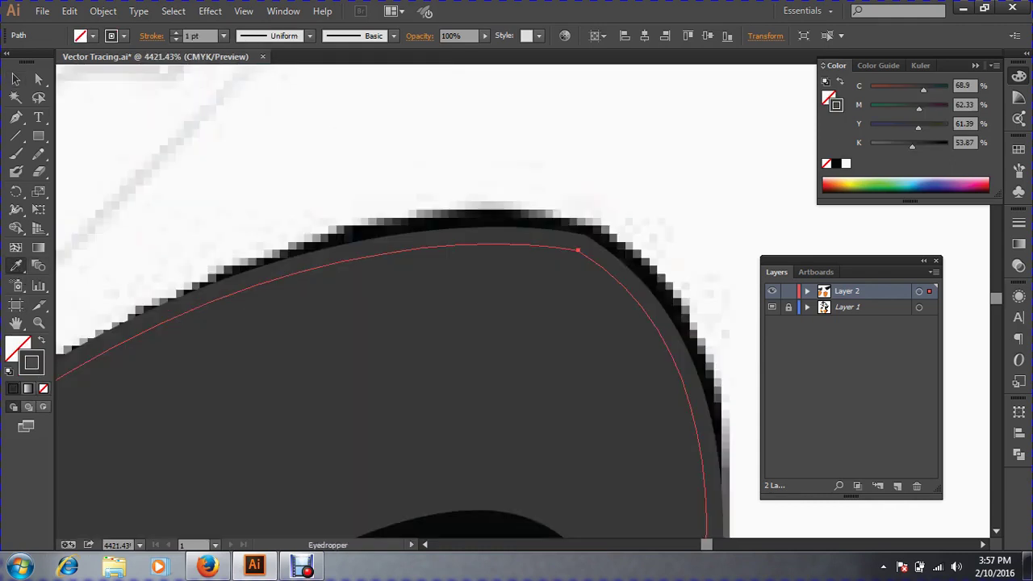
pyautogui.hotkey('shift', 'x')
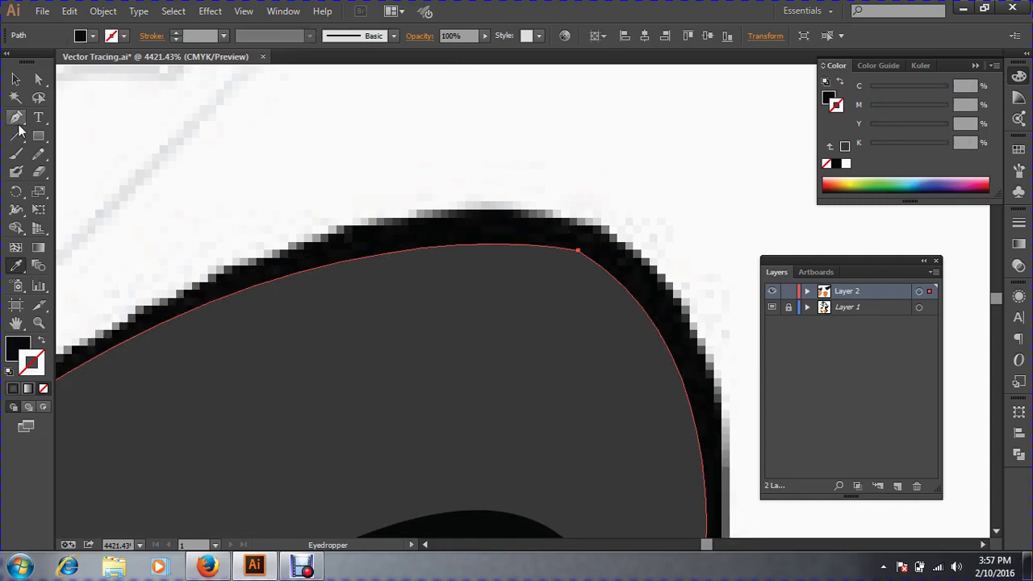
pyautogui.click(17, 79)
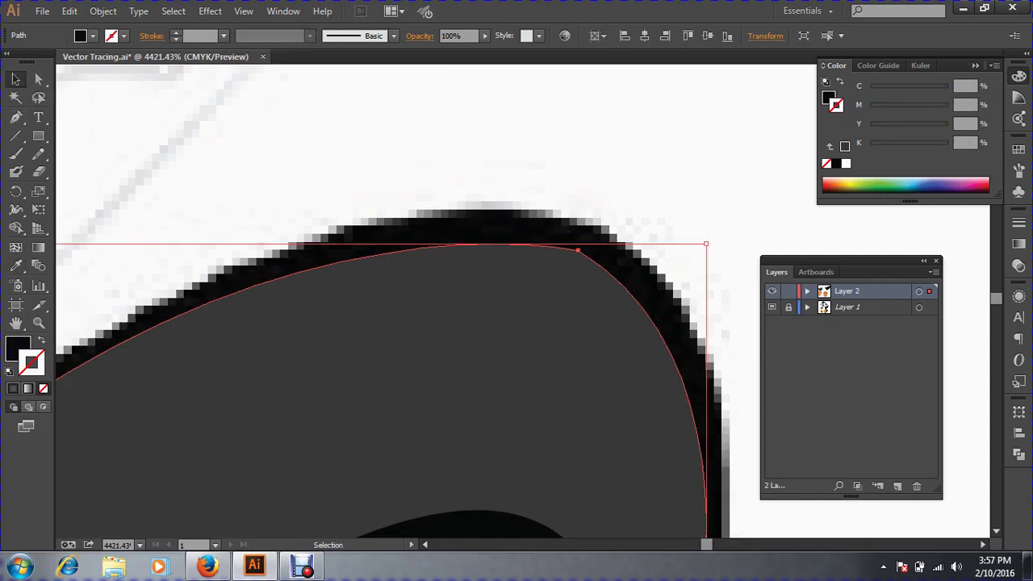
pyautogui.click(41, 340)
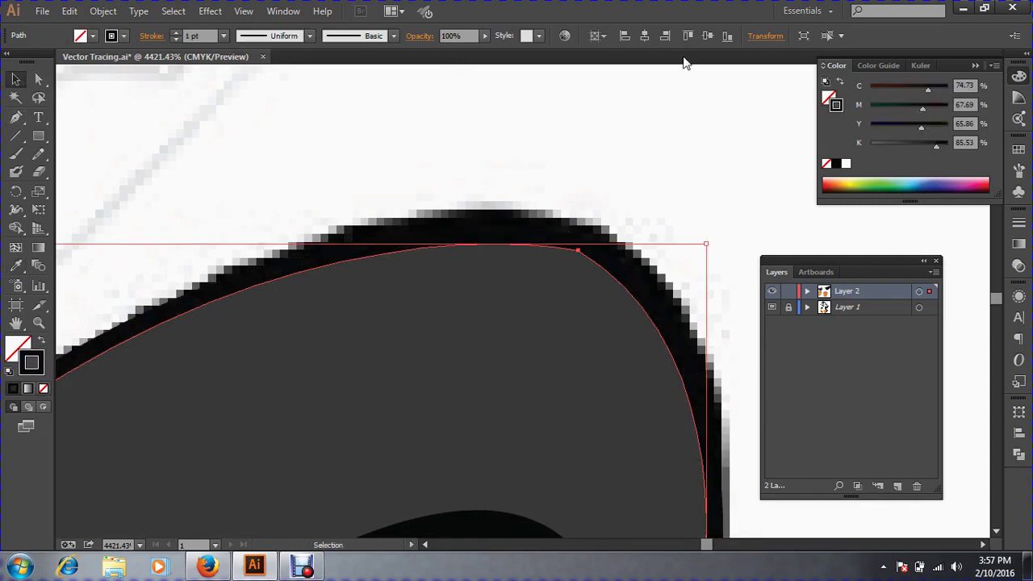
pyautogui.hotkey('ctrl', '-')
pyautogui.hotkey('ctrl', '-')
pyautogui.hotkey('ctrl', '-')
pyautogui.hotkey('ctrl', '-')
pyautogui.hotkey('ctrl', '-')
pyautogui.hotkey('ctrl', '-')
pyautogui.hotkey('ctrl', '-')
pyautogui.hotkey('ctrl', '-')
pyautogui.hotkey('ctrl', '-')
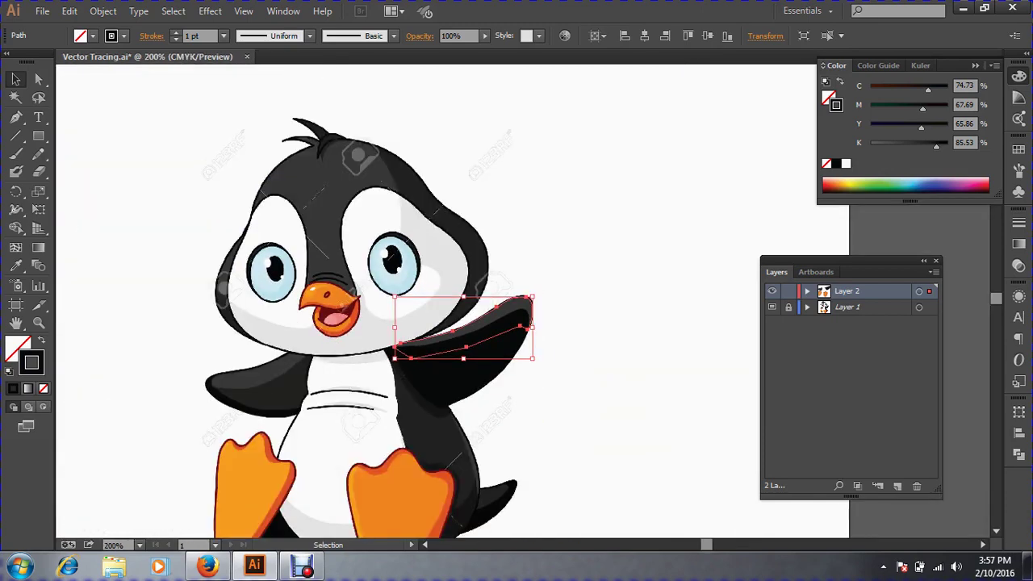
pyautogui.click(645, 174)
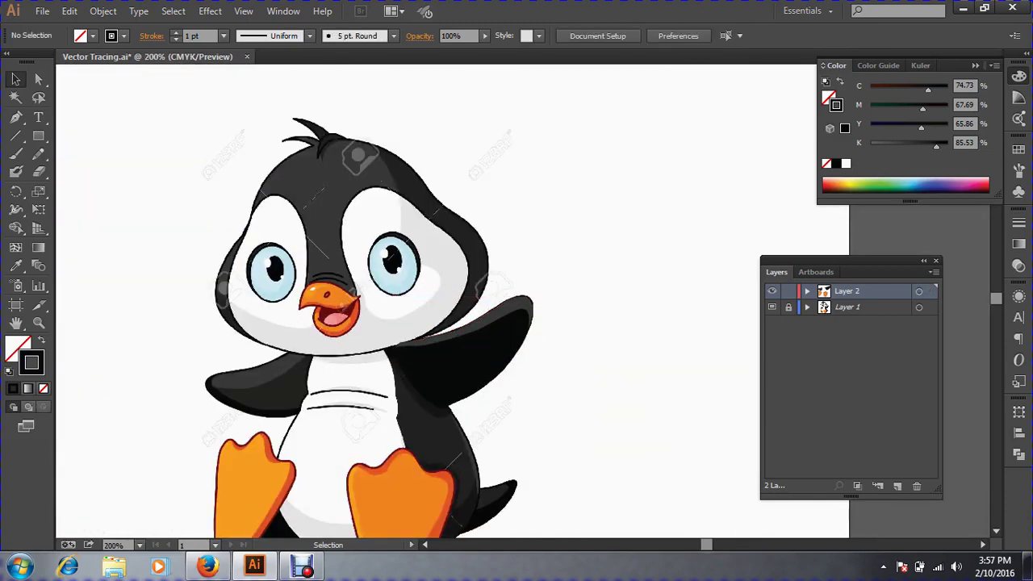
# Save Vector Tracing.ai and zoom in on the penguin's belly and feet.
pyautogui.click(42, 12)
pyautogui.click(85, 138)
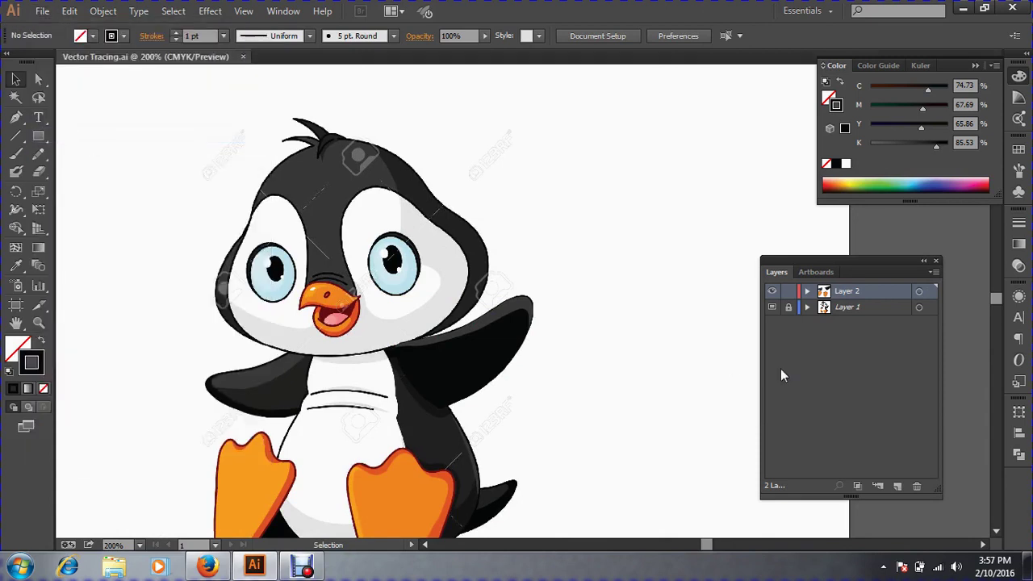
pyautogui.press('space')
pyautogui.moveTo(565, 371); pyautogui.dragTo(601, 243)
pyautogui.hotkey('ctrl', 'space')
pyautogui.moveTo(241, 195); pyautogui.dragTo(542, 453)
pyautogui.press('space')
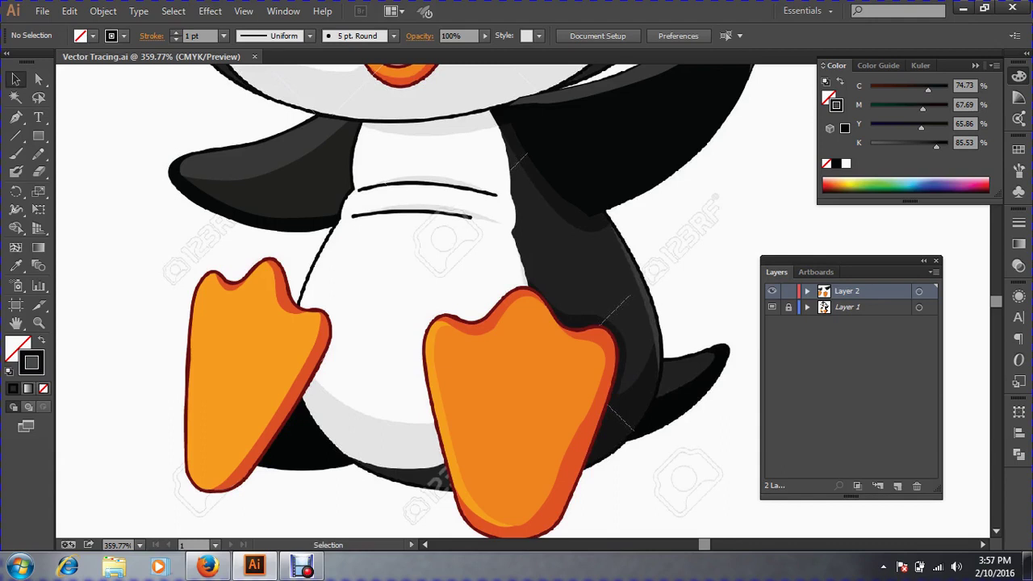
# Start a Pen path at the neck's left edge, curving along the head's bottom to the band's right side.
pyautogui.click(16, 119)
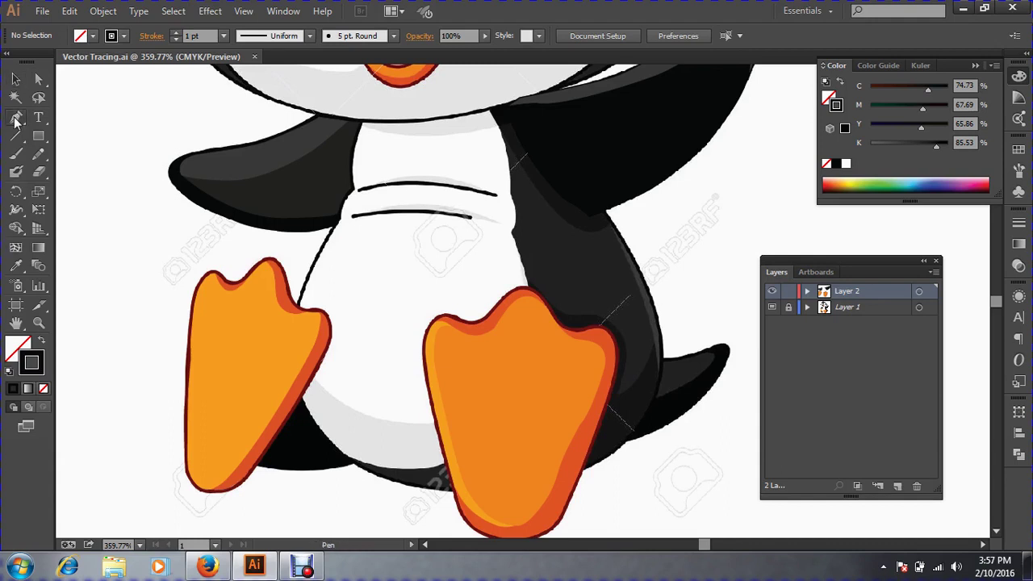
pyautogui.hotkey('ctrl', 'space')
pyautogui.moveTo(326, 92); pyautogui.dragTo(632, 232)
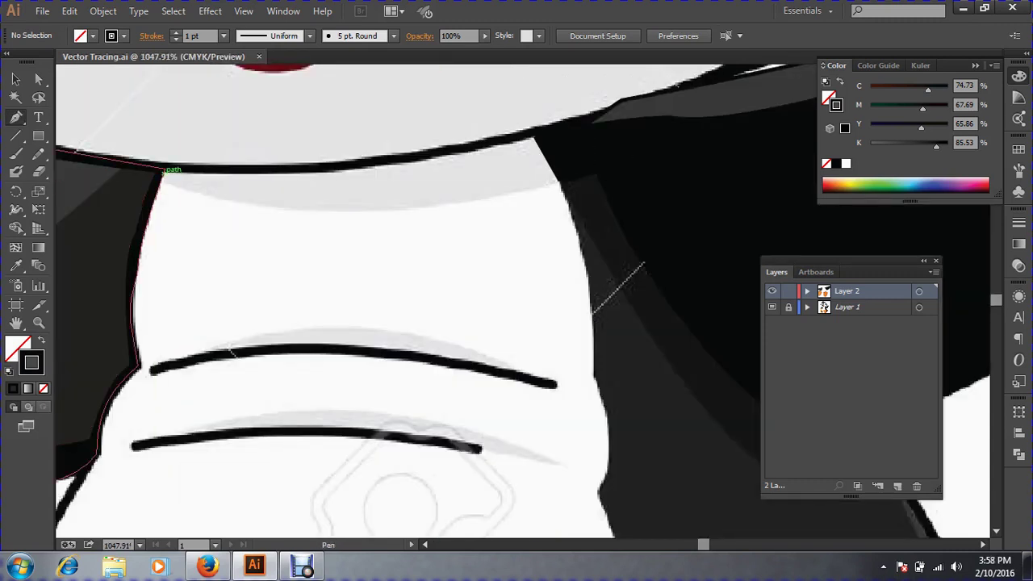
pyautogui.moveTo(163, 171); pyautogui.dragTo(247, 172)
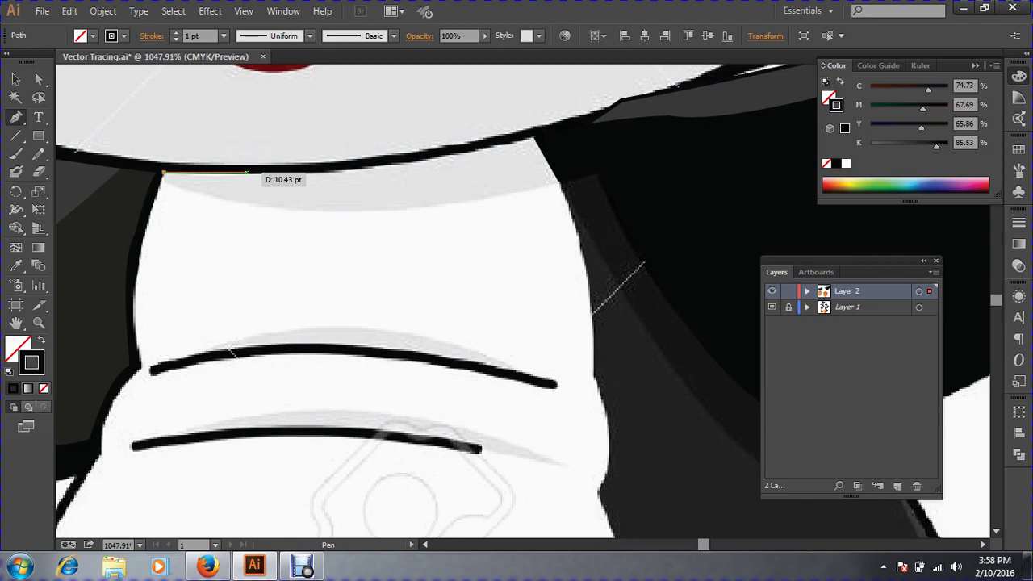
pyautogui.moveTo(335, 167); pyautogui.dragTo(378, 164)
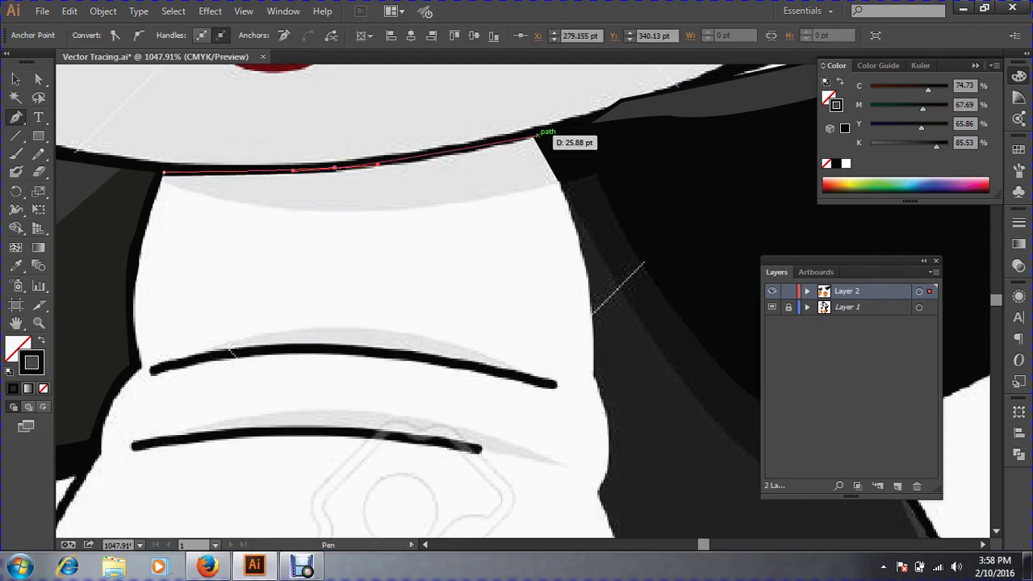
pyautogui.click(534, 131)
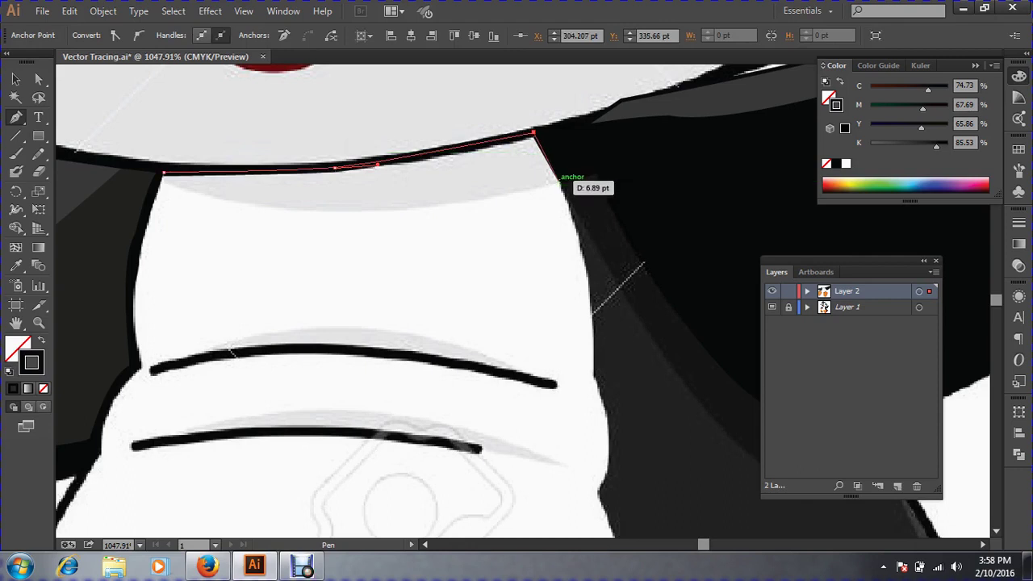
pyautogui.moveTo(562, 184); pyautogui.dragTo(559, 208)
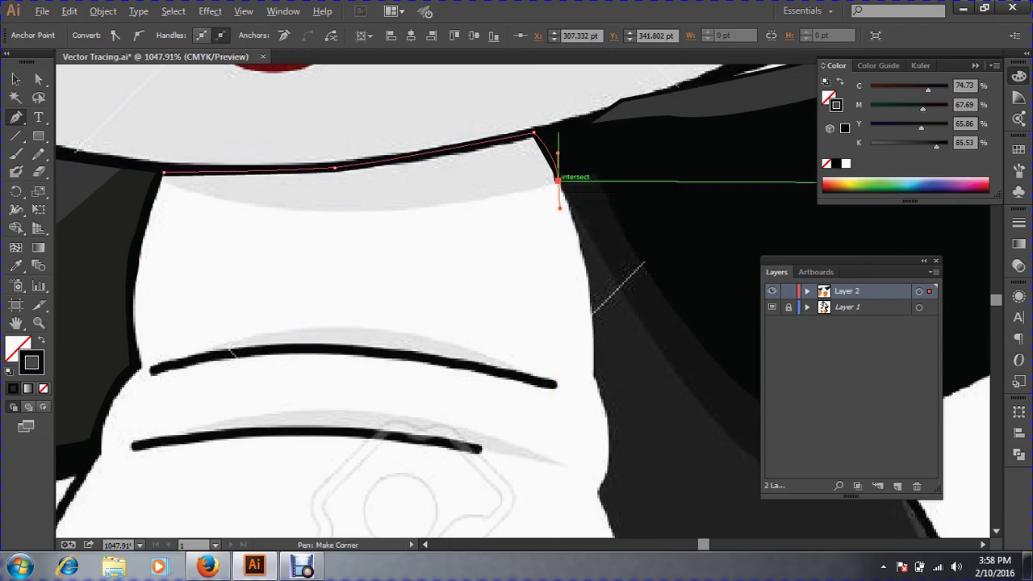
# Trace the band's lower edge back leftward and close the path on its starting point.
pyautogui.keyDown('alt'); pyautogui.click(557, 180); pyautogui.keyUp('alt')
pyautogui.moveTo(506, 196); pyautogui.dragTo(462, 203)
pyautogui.press('super')
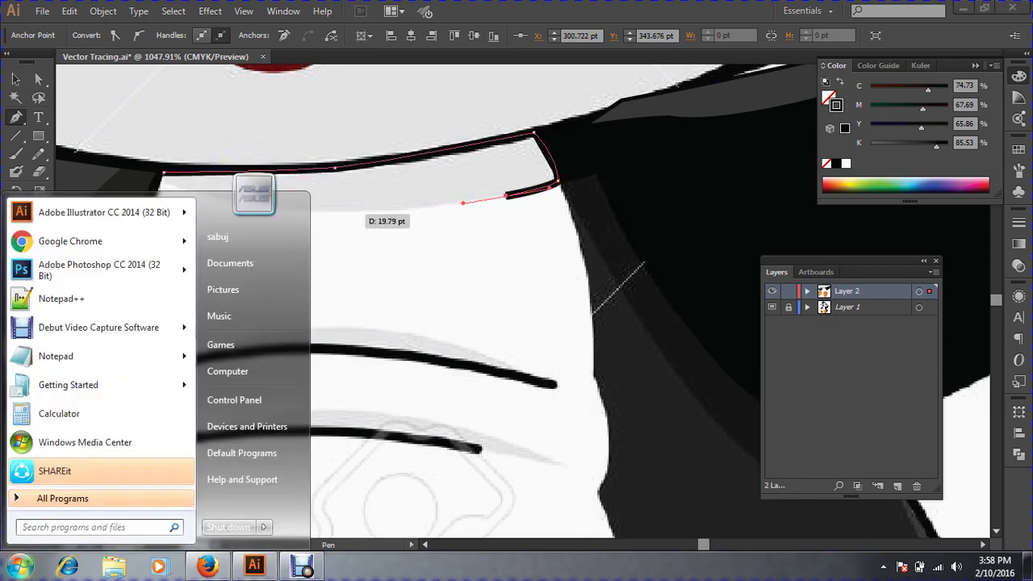
pyautogui.press('super')
pyautogui.moveTo(349, 212); pyautogui.dragTo(310, 211)
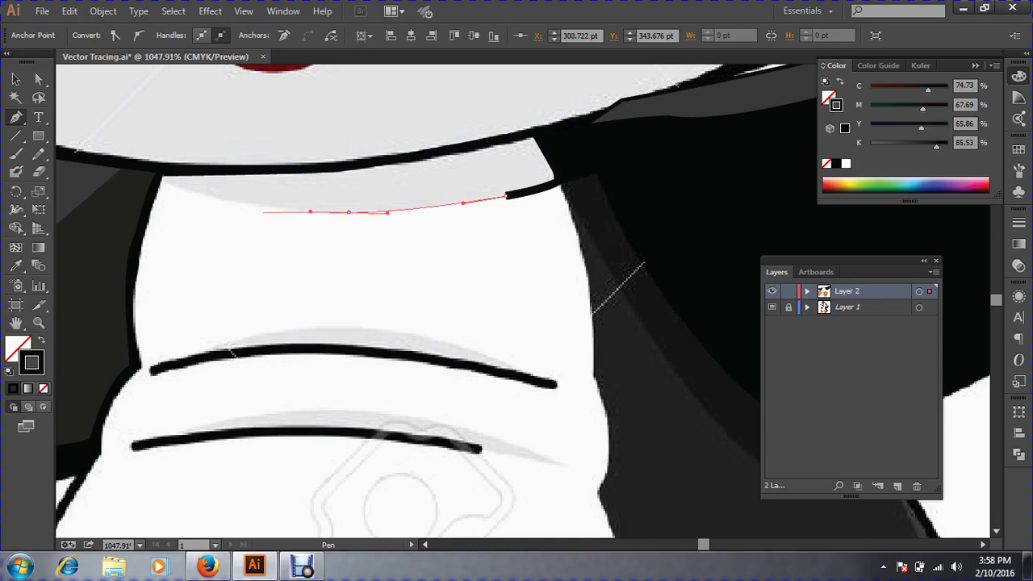
pyautogui.moveTo(164, 184)
pyautogui.mouseDown()
pyautogui.moveTo(129, 161)
pyautogui.moveTo(164, 179)
pyautogui.mouseUp()
pyautogui.press('super')
pyautogui.press('super')
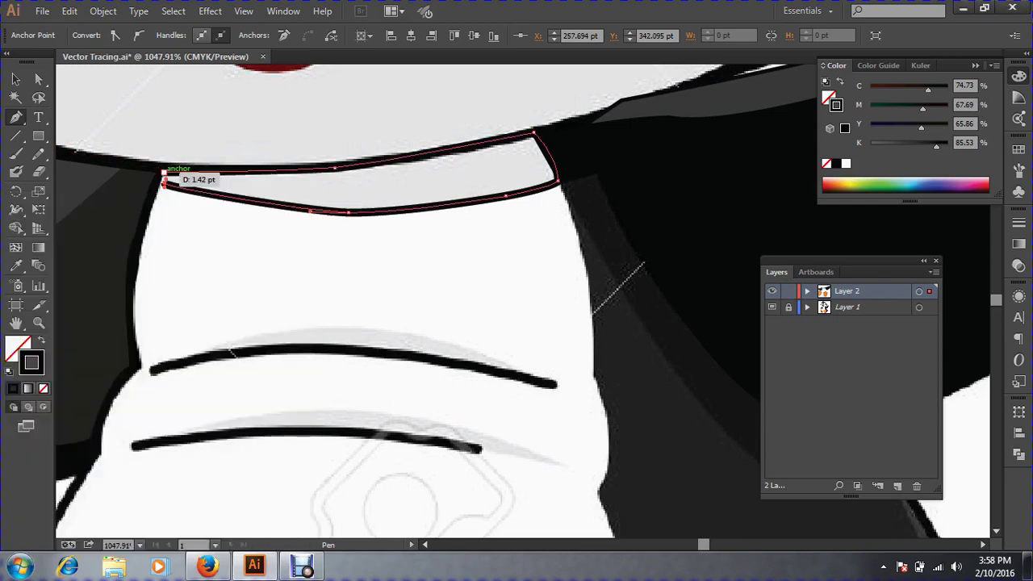
pyautogui.click(165, 173)
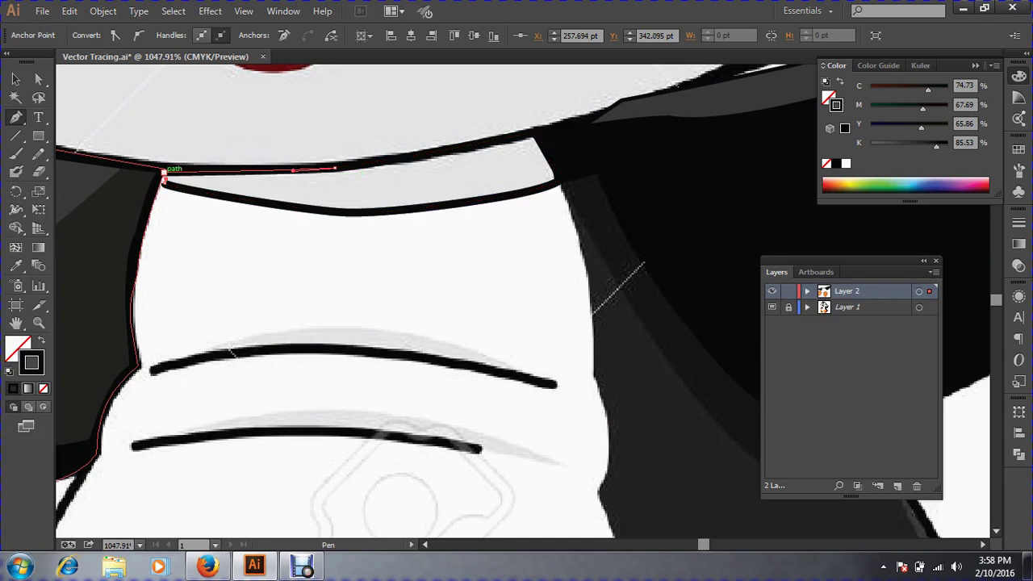
# Fill the shading shape with the template's light grey, sampled with the Eyedropper.
pyautogui.click(16, 78)
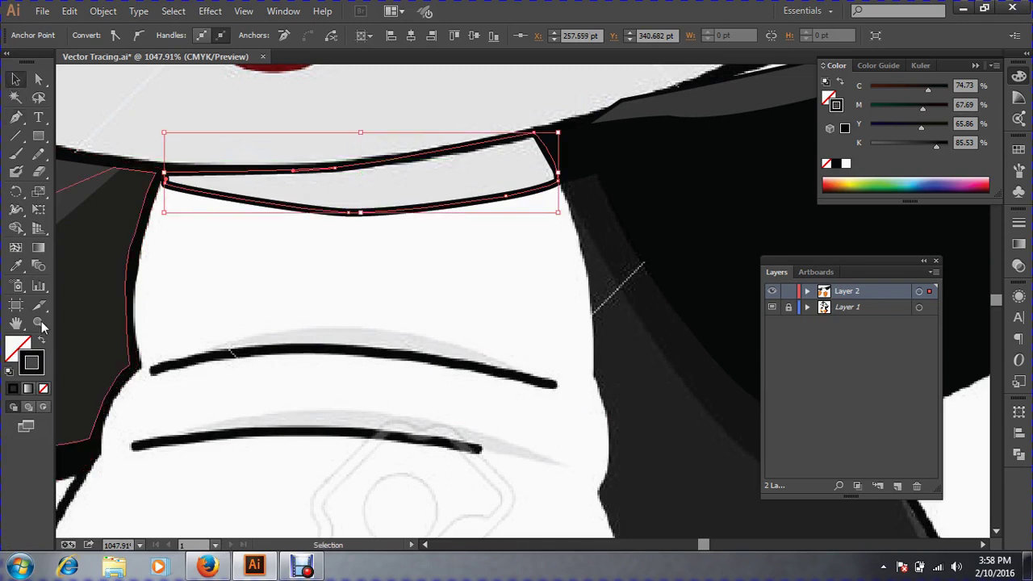
pyautogui.click(16, 266)
pyautogui.click(355, 185)
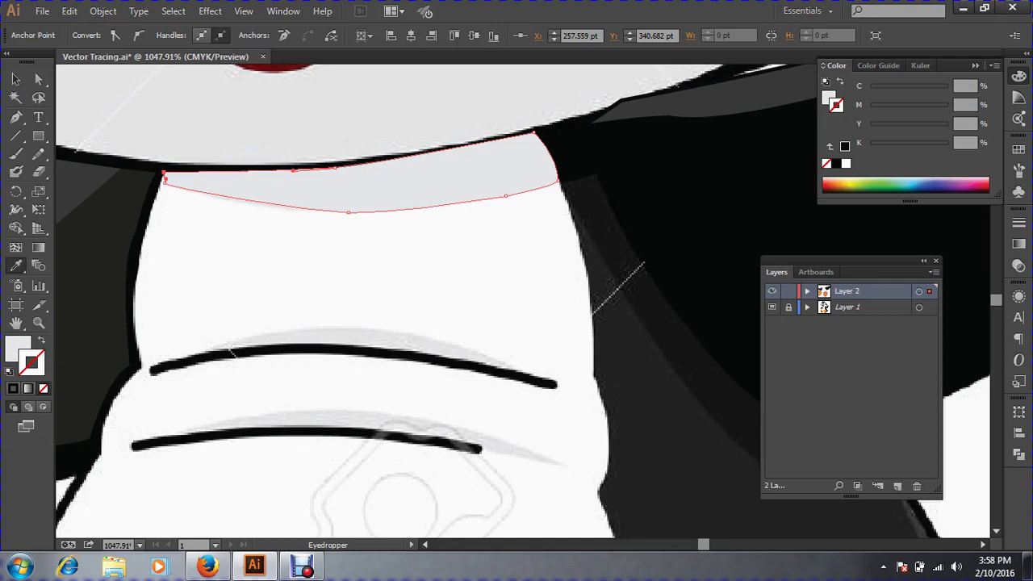
pyautogui.click(15, 78)
pyautogui.click(755, 400)
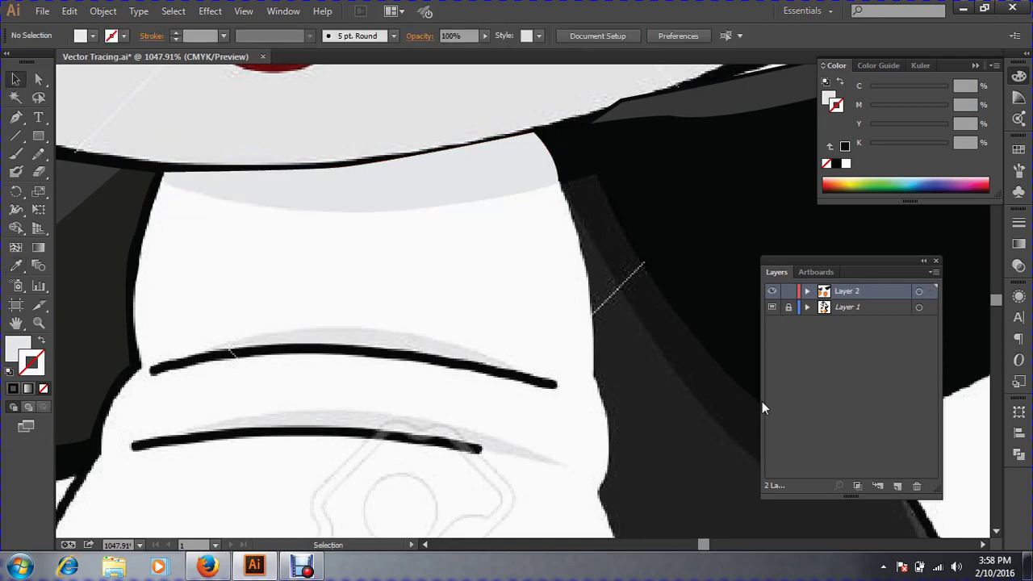
pyautogui.moveTo(355, 185); pyautogui.dragTo(339, 140)
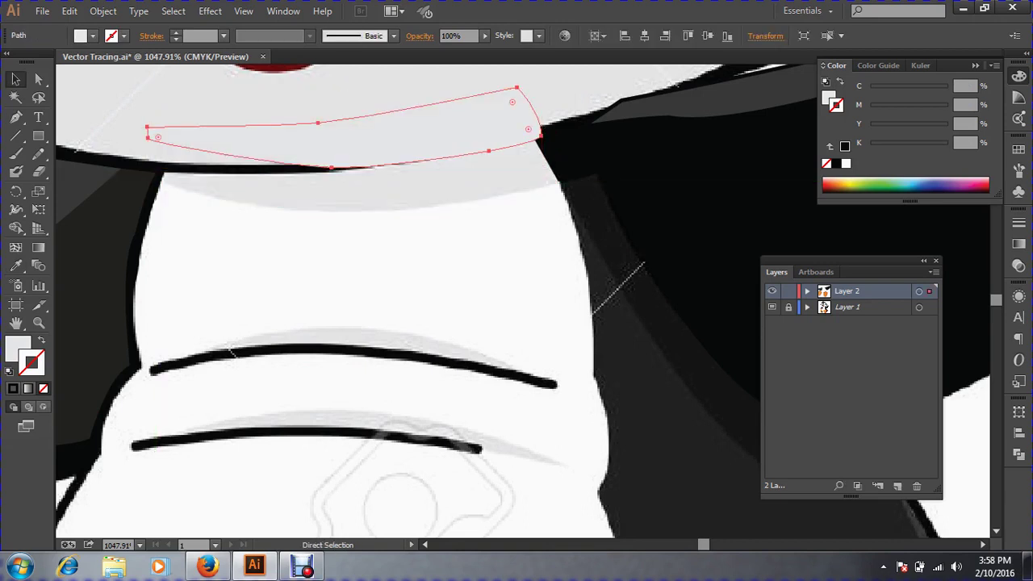
pyautogui.hotkey('ctrl', 'z')
pyautogui.hotkey('ctrl', 'shift', 'a')
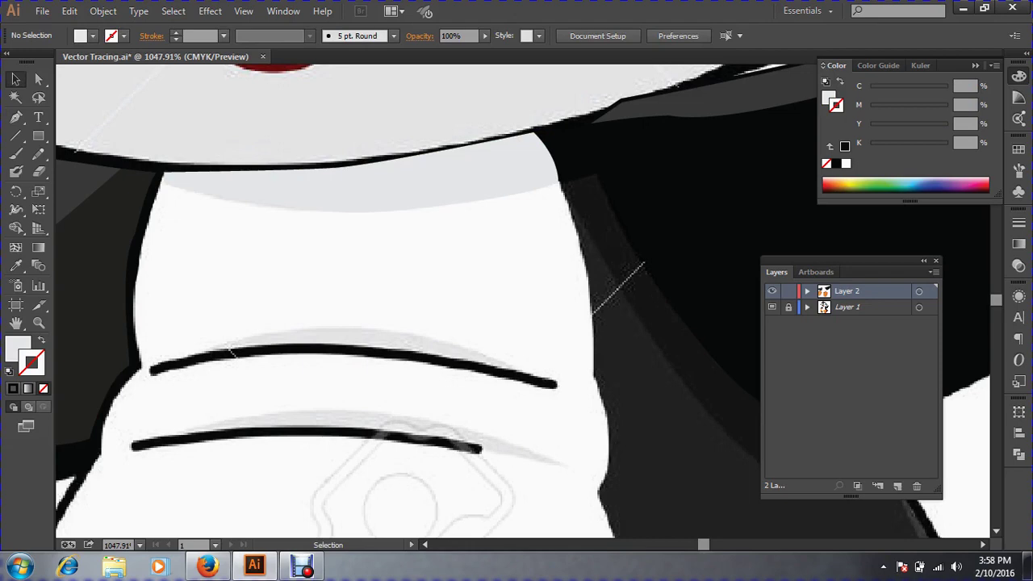
# Zoom out to check the grey shading shape, then zoom in on the neck's left side.
pyautogui.hotkey('ctrl', '-')
pyautogui.hotkey('ctrl', '-')
pyautogui.hotkey('ctrl', '-')
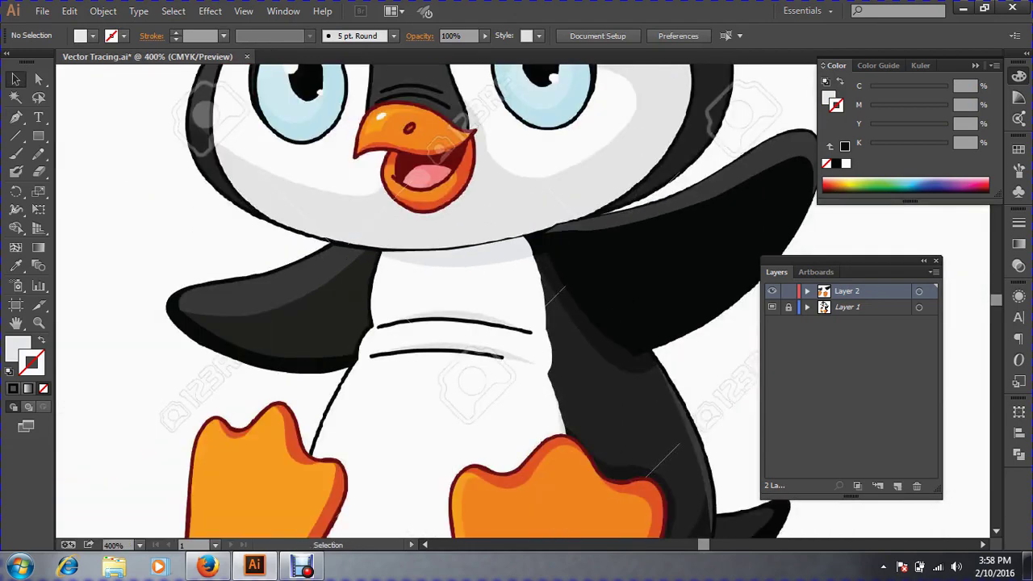
pyautogui.scroll(-3, 516, 298)
pyautogui.moveTo(323, 148); pyautogui.dragTo(775, 373)
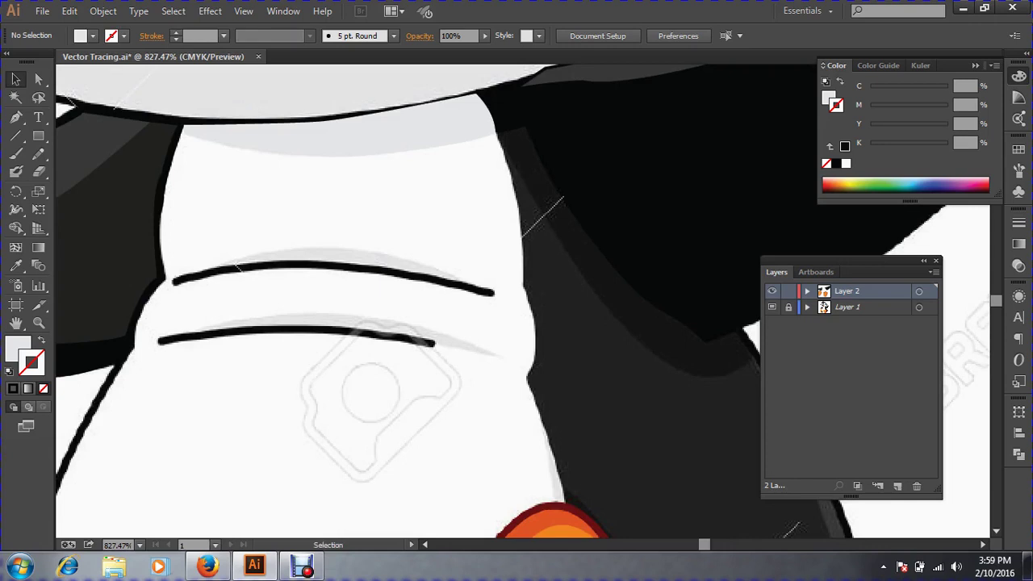
pyautogui.click(16, 116)
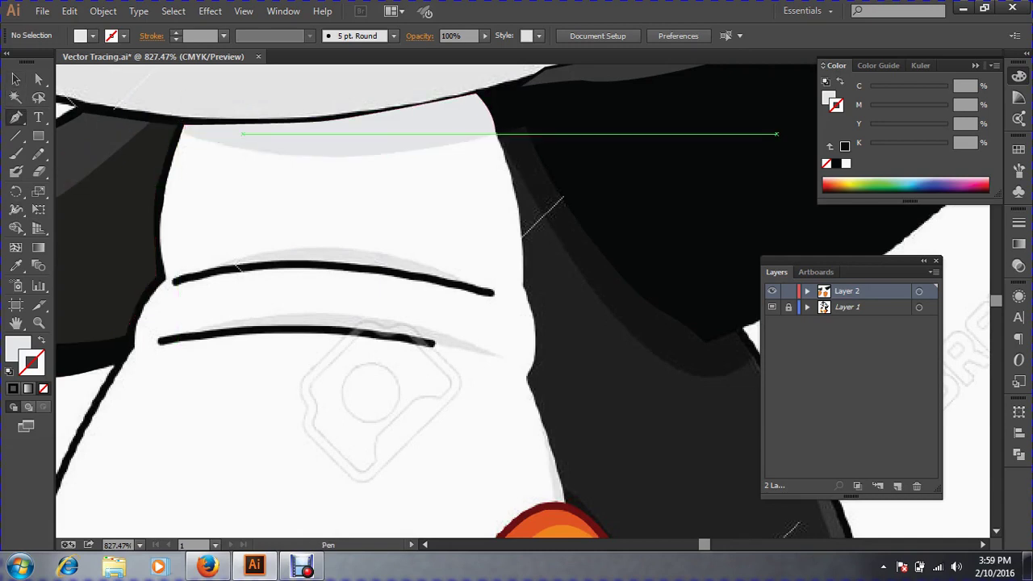
pyautogui.click(184, 130)
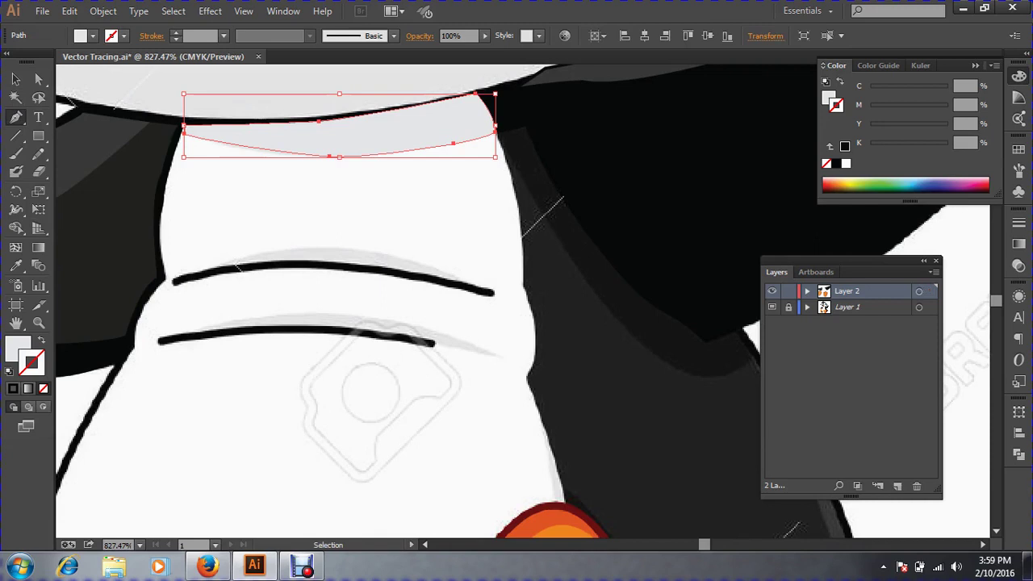
pyautogui.keyDown('ctrl'); pyautogui.click(180, 342); pyautogui.keyUp('ctrl')
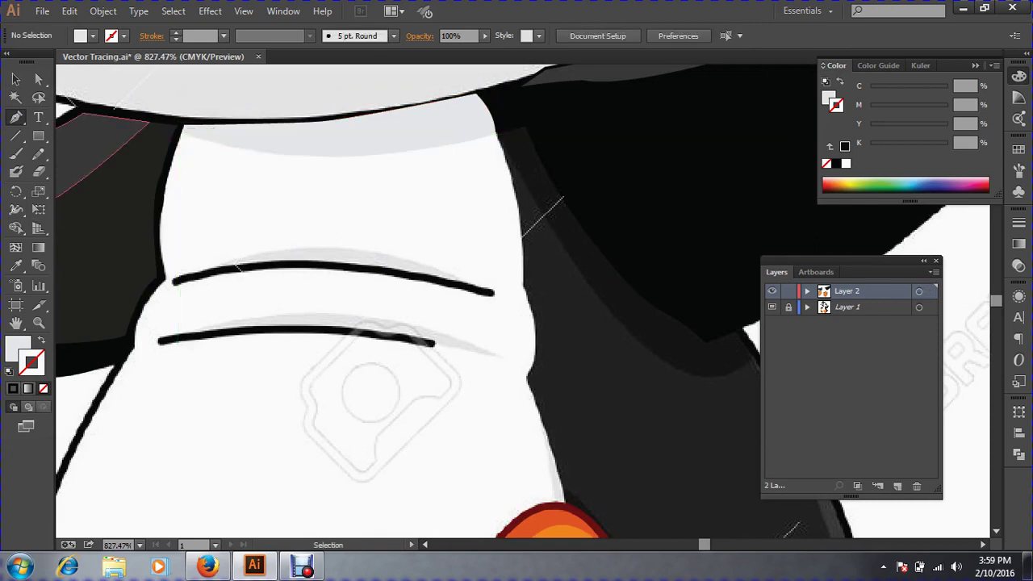
pyautogui.moveTo(134, 100); pyautogui.dragTo(428, 276)
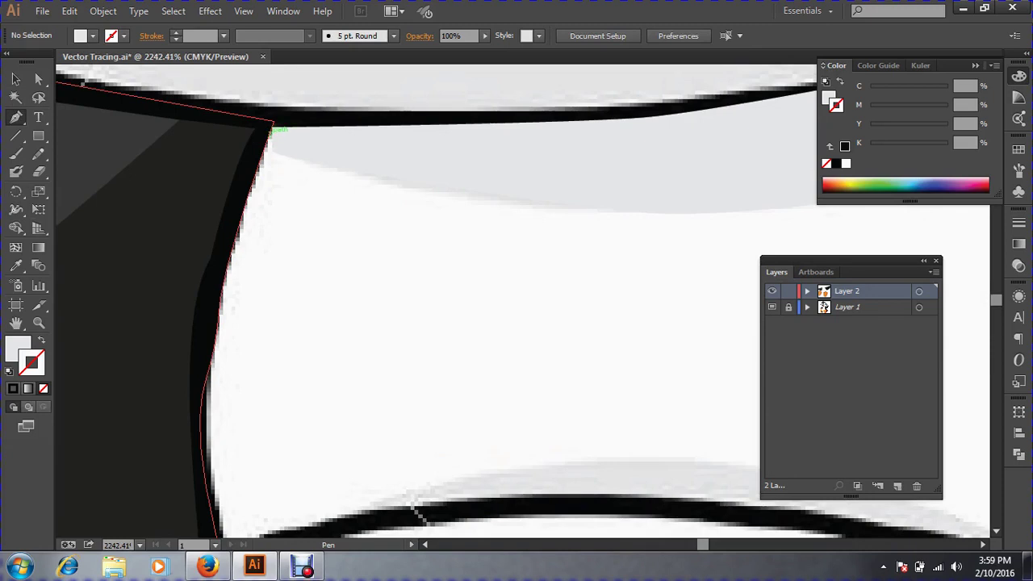
# Start a new path at the neck's left corner and curve it down the belly's left edge.
pyautogui.click(270, 132)
pyautogui.moveTo(217, 326); pyautogui.dragTo(230, 386)
pyautogui.scroll(-5, 226, 371)
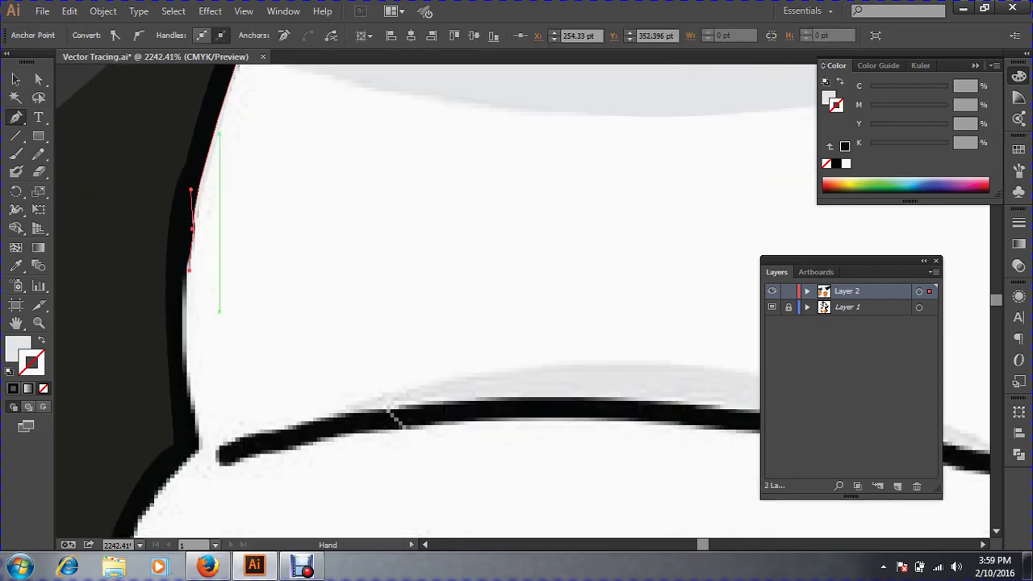
pyautogui.moveTo(200, 343); pyautogui.dragTo(219, 328)
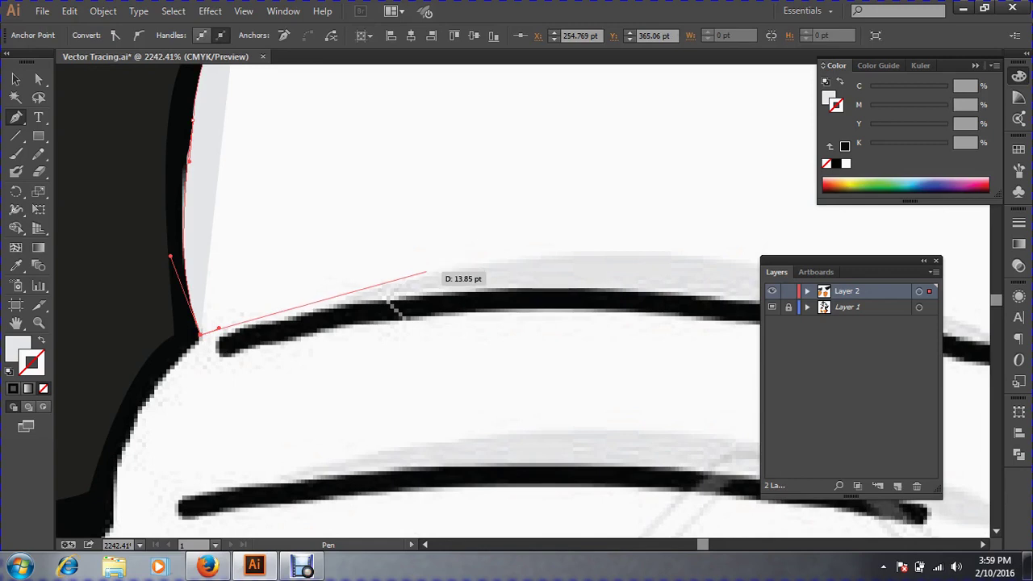
pyautogui.hotkey('ctrl', '-')
pyautogui.hotkey('ctrl', '-')
pyautogui.hotkey('ctrl', '-')
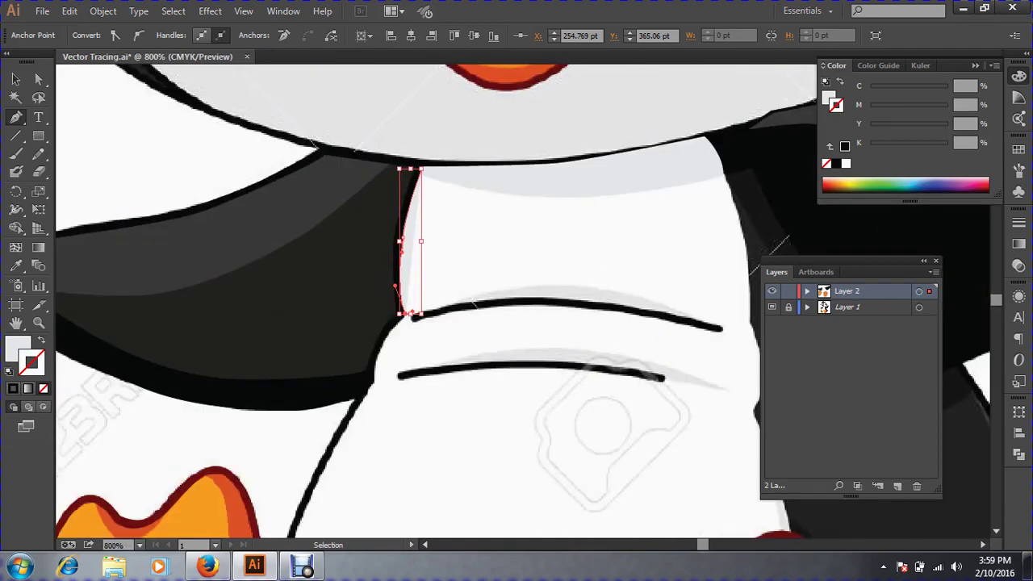
pyautogui.hotkey('ctrl', '-')
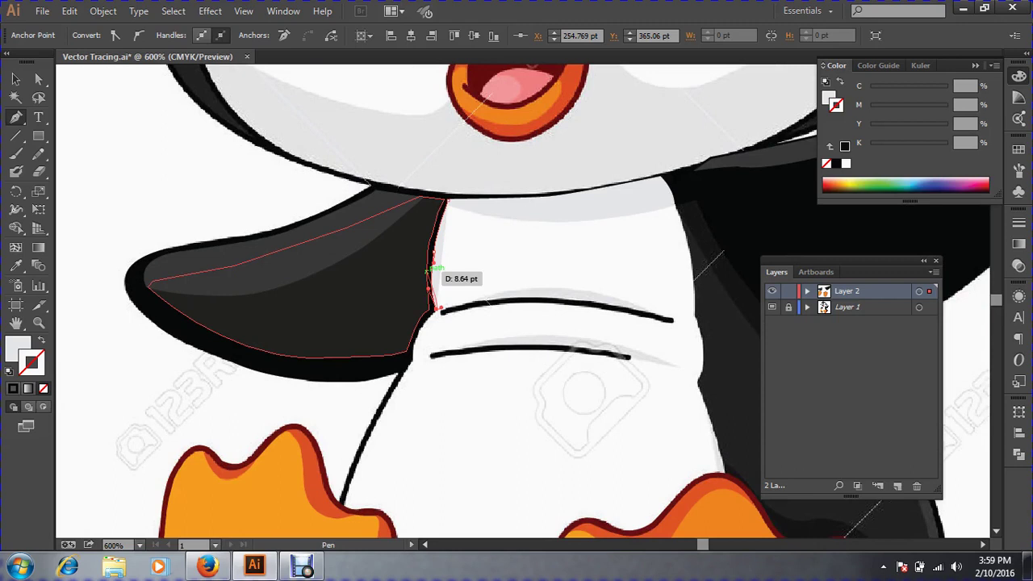
pyautogui.press('ctrl')
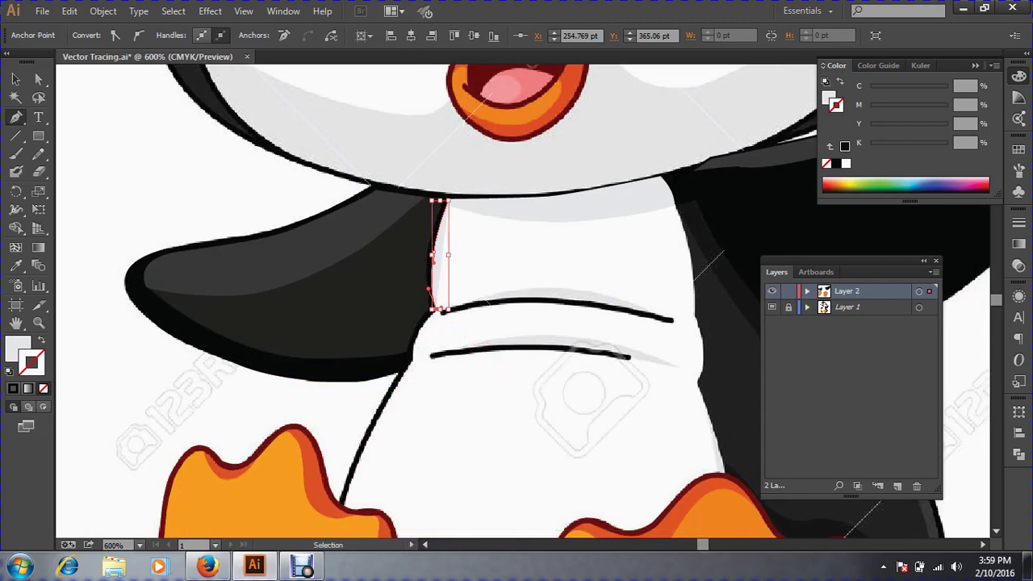
pyautogui.moveTo(484, 323); pyautogui.dragTo(442, 268)
# Continue the outline down the belly's left edge to a corner anchor at the left foot.
pyautogui.moveTo(304, 184); pyautogui.dragTo(623, 392)
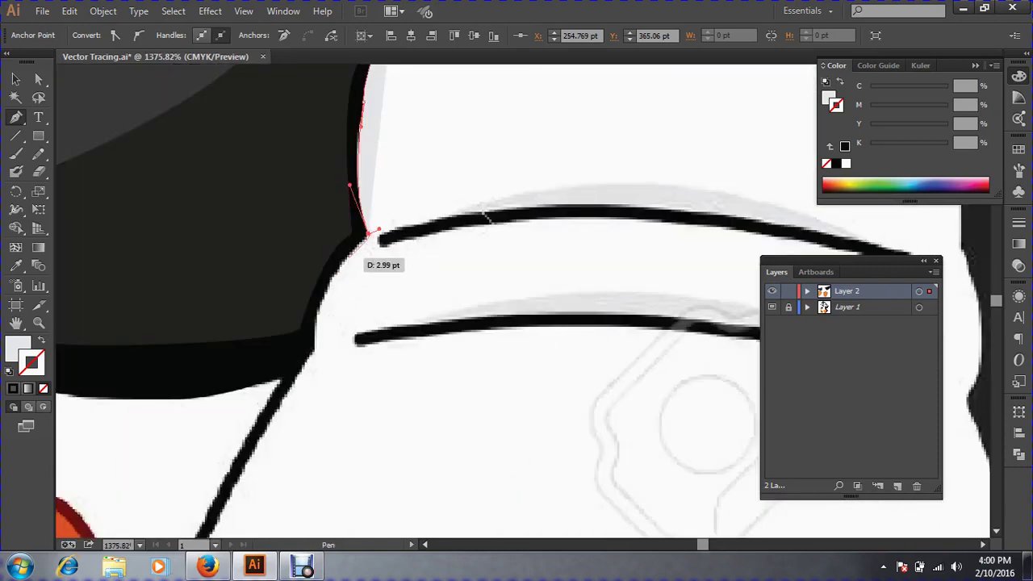
pyautogui.click(368, 234)
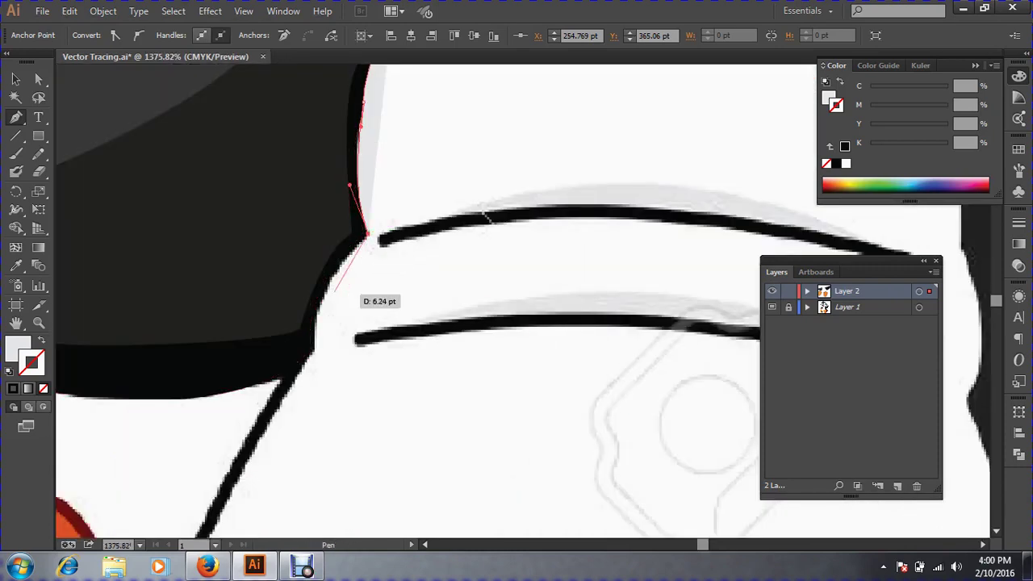
pyautogui.moveTo(313, 352); pyautogui.dragTo(300, 372)
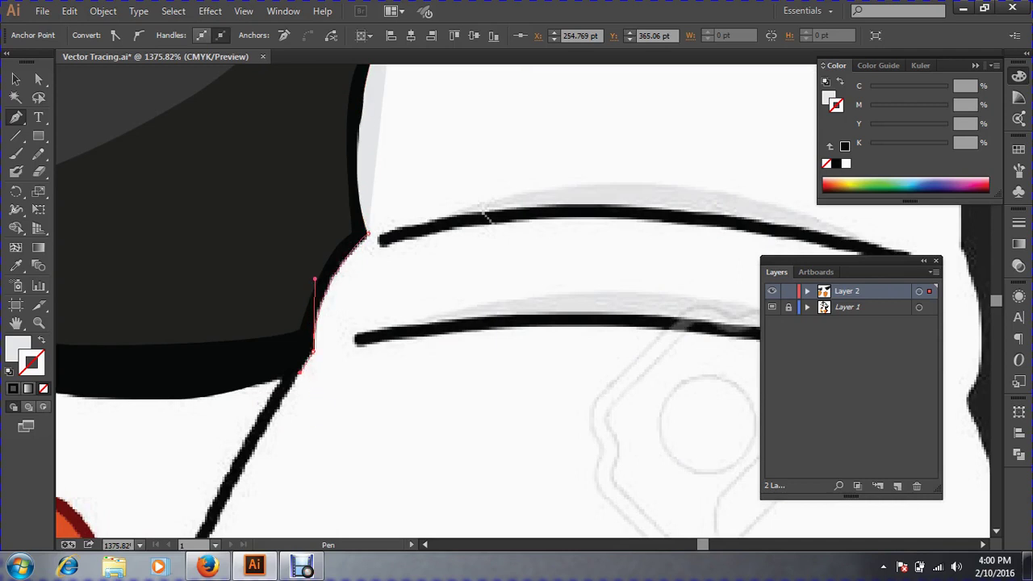
pyautogui.press('space')
pyautogui.moveTo(354, 400); pyautogui.dragTo(427, 153)
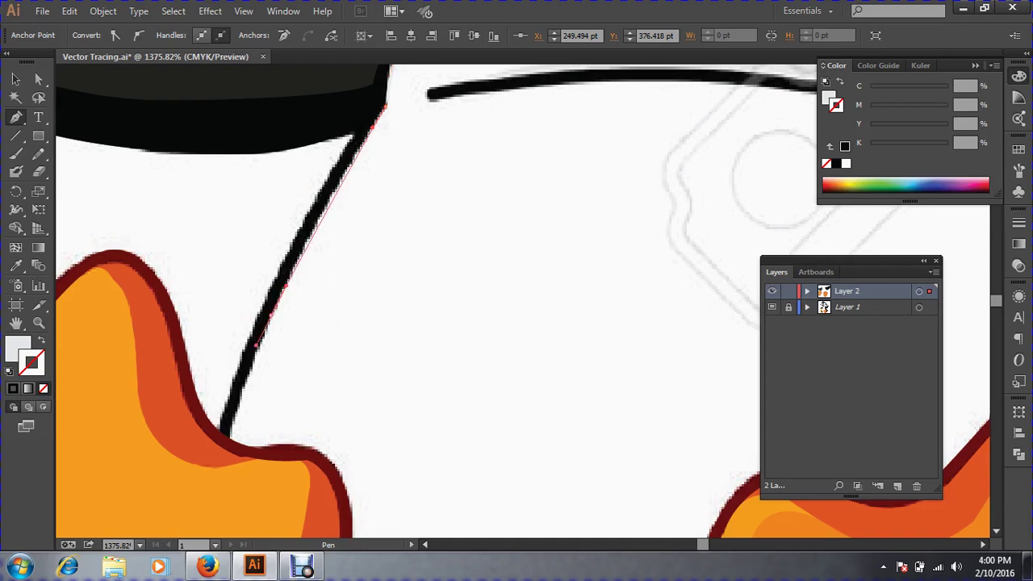
pyautogui.moveTo(258, 346); pyautogui.dragTo(262, 342)
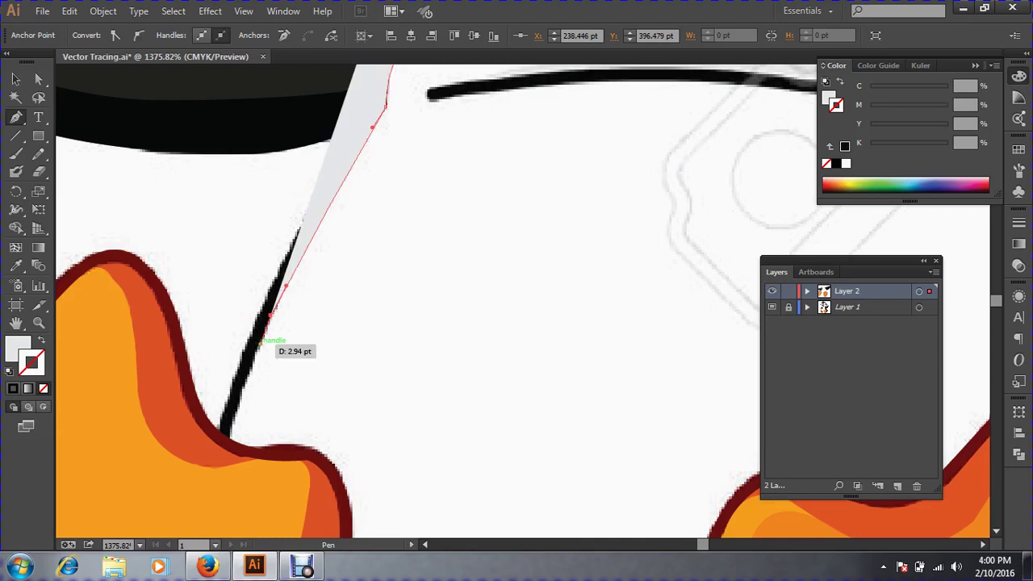
pyautogui.click(41, 339)
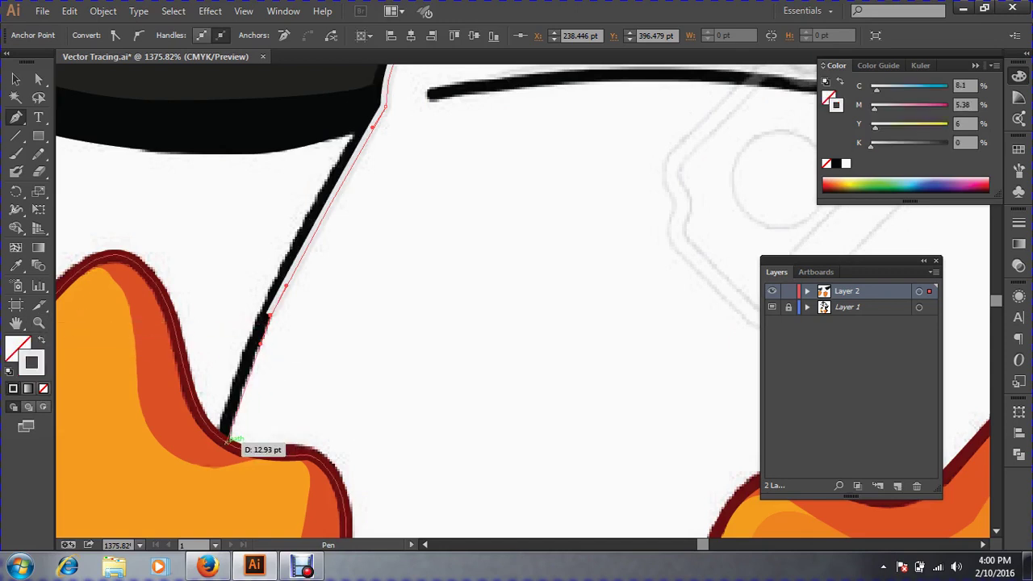
pyautogui.click(227, 438)
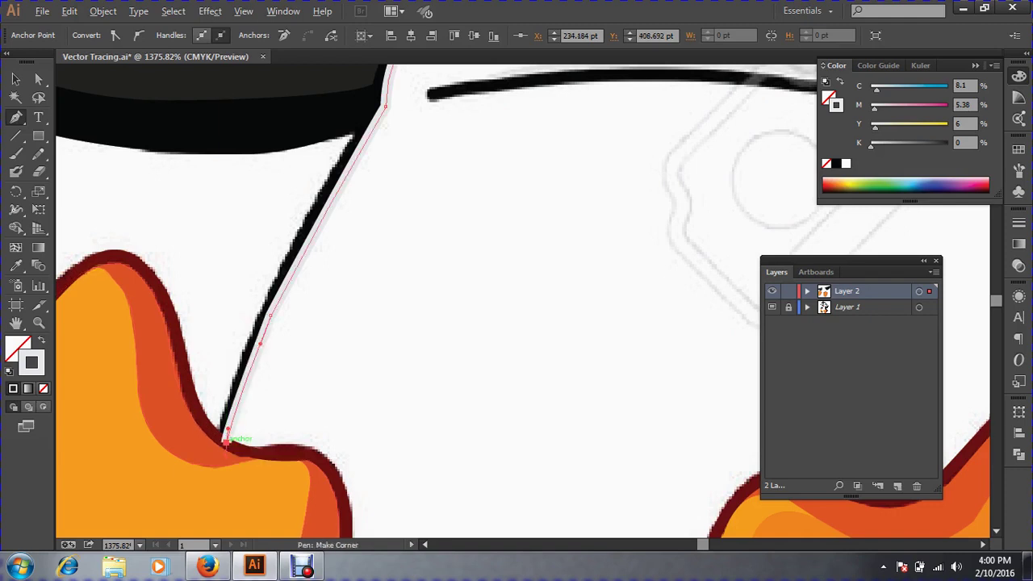
pyautogui.click(227, 443)
# Set the path's outline colour to dark grey, 76% black (K 76).
pyautogui.press('ctrl')
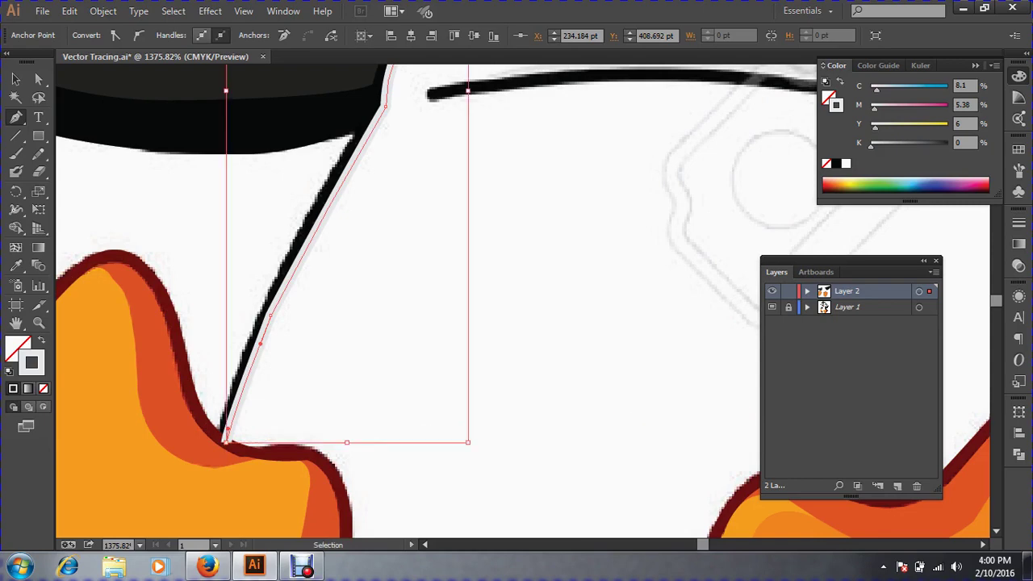
pyautogui.hotkey('ctrl', '-')
pyautogui.hotkey('ctrl', '-')
pyautogui.hotkey('ctrl', '-')
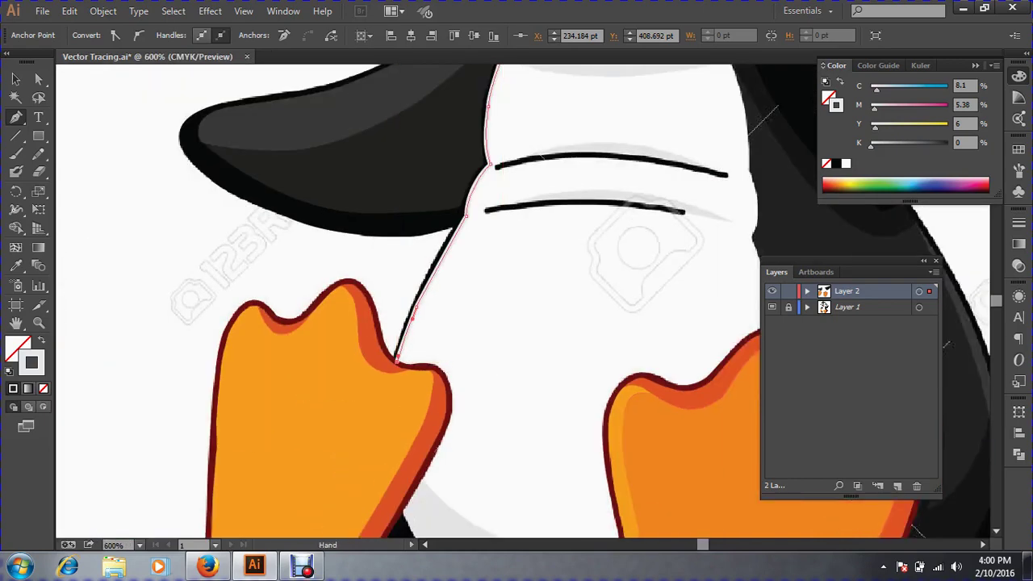
pyautogui.moveTo(630, 194); pyautogui.dragTo(531, 260)
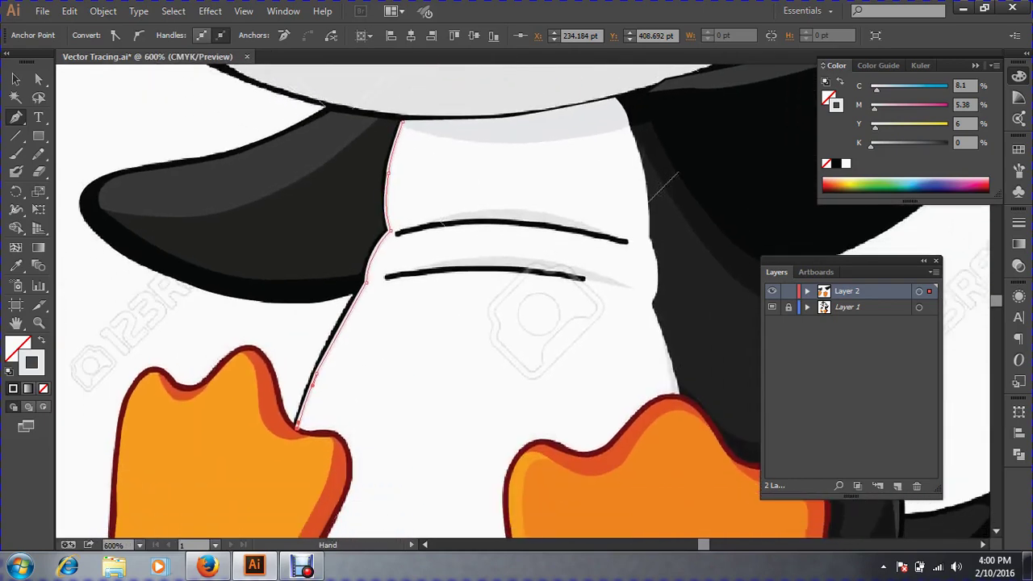
pyautogui.click(931, 146)
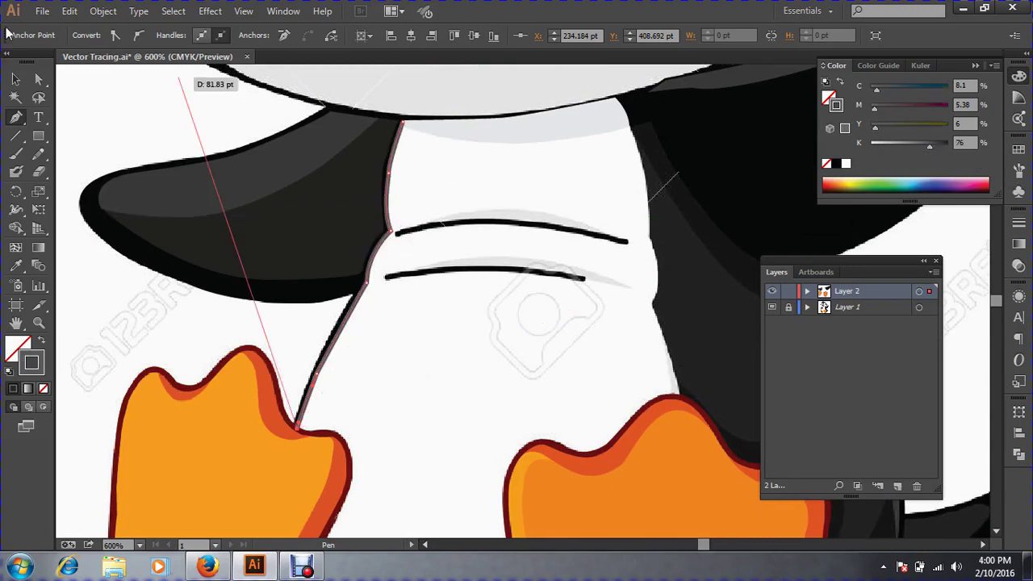
pyautogui.click(17, 80)
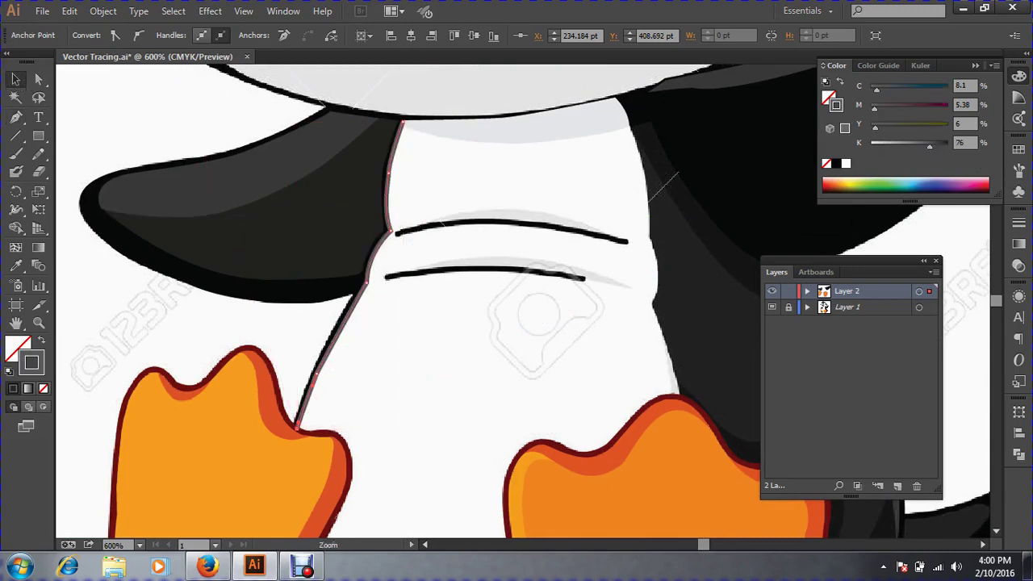
pyautogui.keyDown('ctrl'); pyautogui.click(326, 425); pyautogui.keyUp('ctrl')
pyautogui.moveTo(501, 388); pyautogui.dragTo(319, 284)
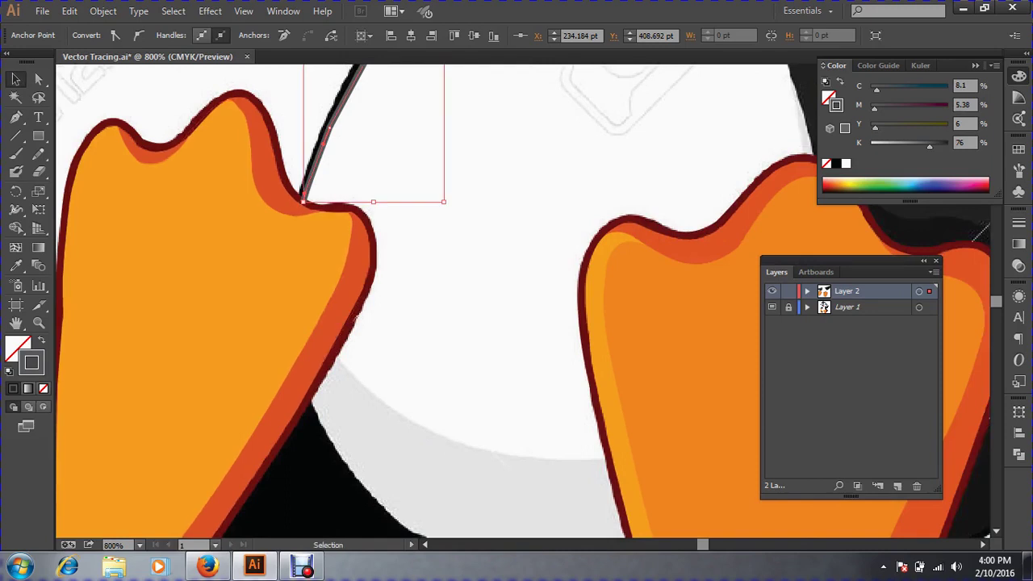
# Curve the outline from the left foot along the belly's bottom up into the right foot.
pyautogui.click(15, 119)
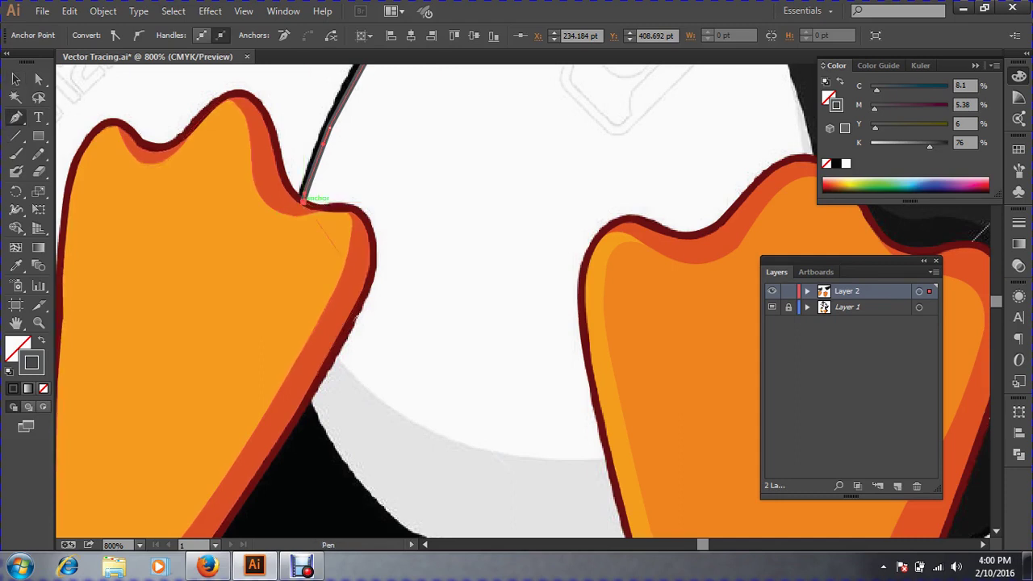
pyautogui.moveTo(303, 200); pyautogui.dragTo(314, 360)
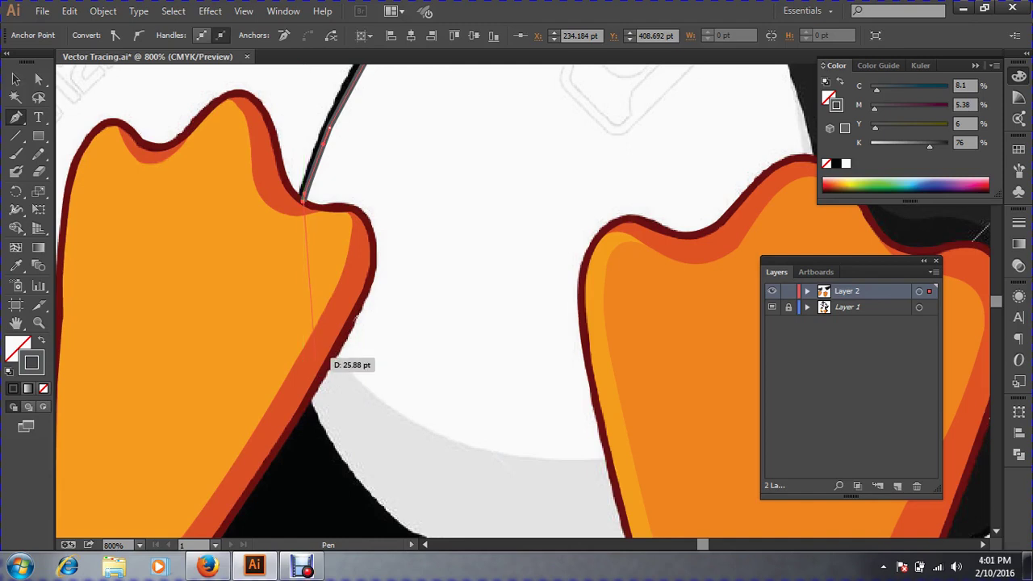
pyautogui.moveTo(314, 360); pyautogui.dragTo(396, 412)
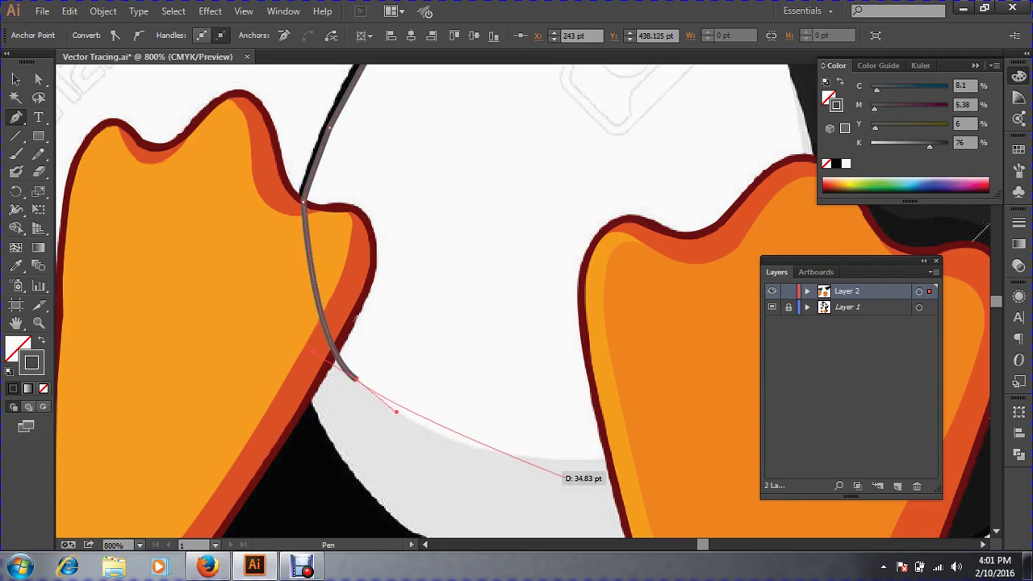
pyautogui.moveTo(603, 463); pyautogui.dragTo(699, 446)
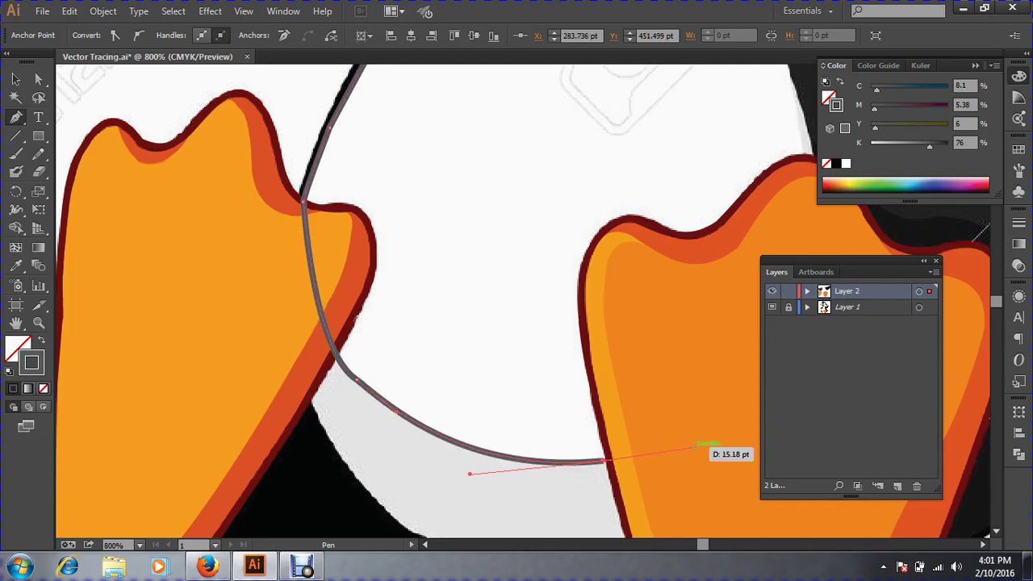
pyautogui.hotkey('ctrl', '-')
pyautogui.hotkey('ctrl', '-')
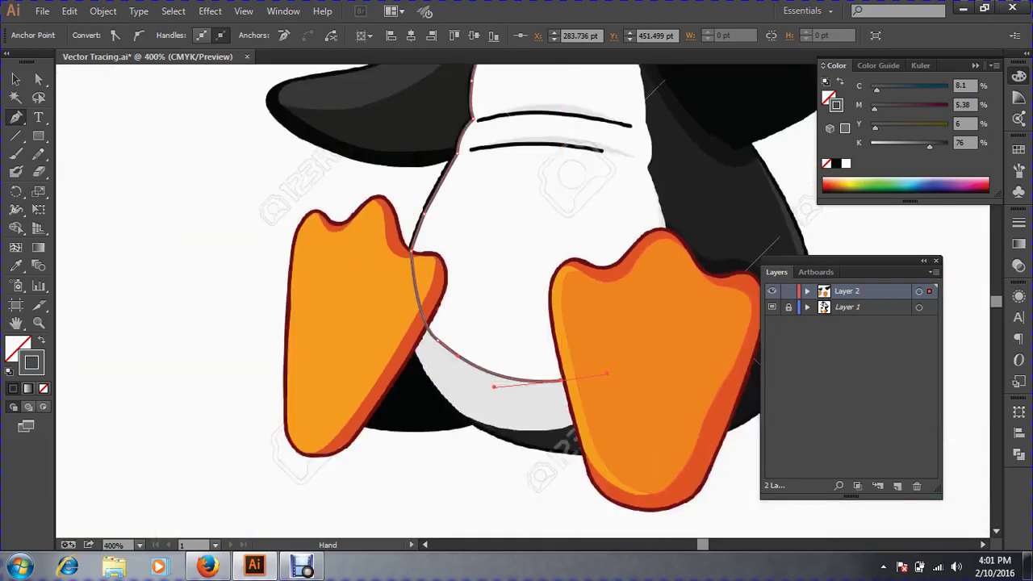
pyautogui.keyDown('ctrl'); pyautogui.click(634, 329); pyautogui.keyUp('ctrl')
pyautogui.moveTo(634, 329); pyautogui.dragTo(617, 402)
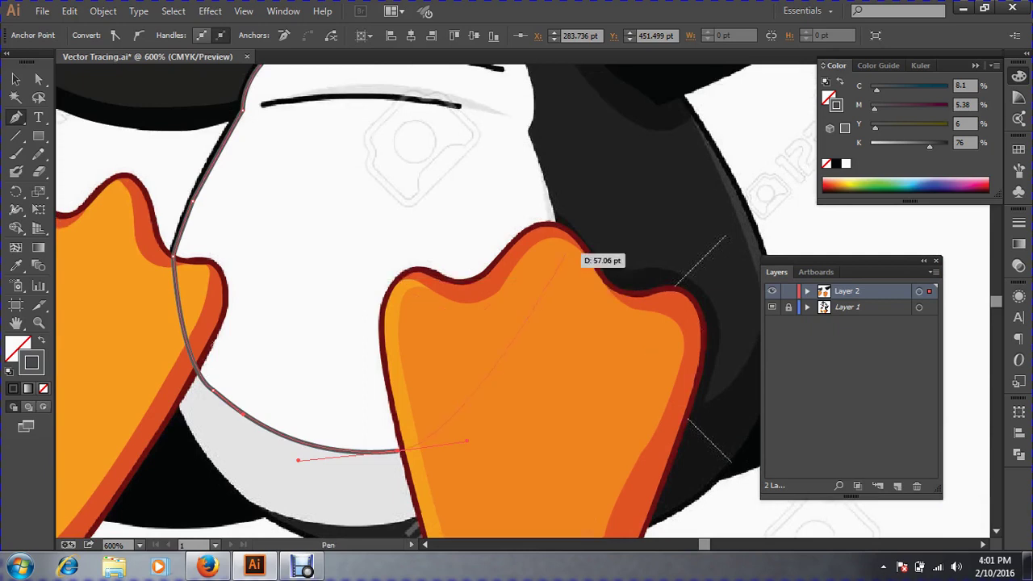
pyautogui.moveTo(563, 250); pyautogui.dragTo(616, 294)
# Extend the belly outline up its right edge with curved anchors.
pyautogui.keyDown('ctrl'); pyautogui.click(580, 226); pyautogui.keyUp('ctrl')
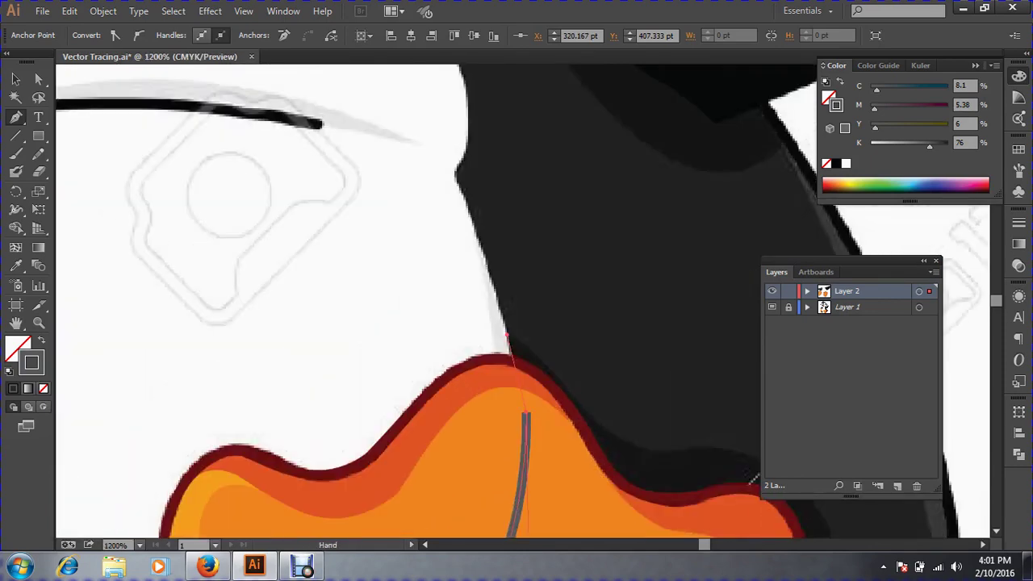
pyautogui.moveTo(507, 335); pyautogui.dragTo(482, 236)
pyautogui.moveTo(476, 234)
pyautogui.mouseDown()
pyautogui.moveTo(449, 173)
pyautogui.moveTo(459, 164)
pyautogui.moveTo(489, 245)
pyautogui.moveTo(508, 370)
pyautogui.mouseUp()
pyautogui.press('space')
pyautogui.moveTo(498, 247)
pyautogui.mouseDown()
pyautogui.moveTo(471, 185)
pyautogui.moveTo(499, 205)
pyautogui.mouseUp()
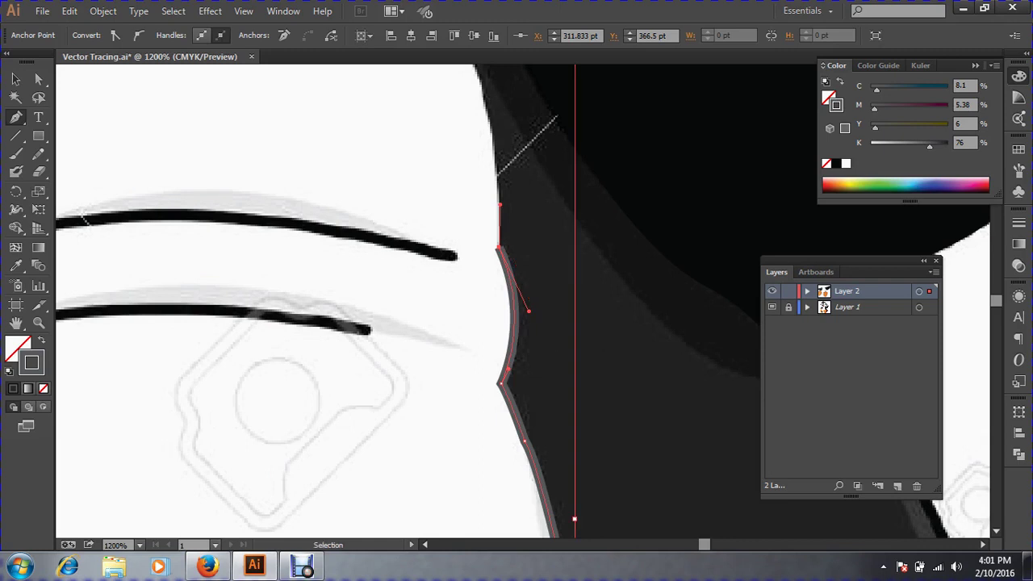
pyautogui.hotkey('ctrl', '-')
pyautogui.hotkey('ctrl', '-')
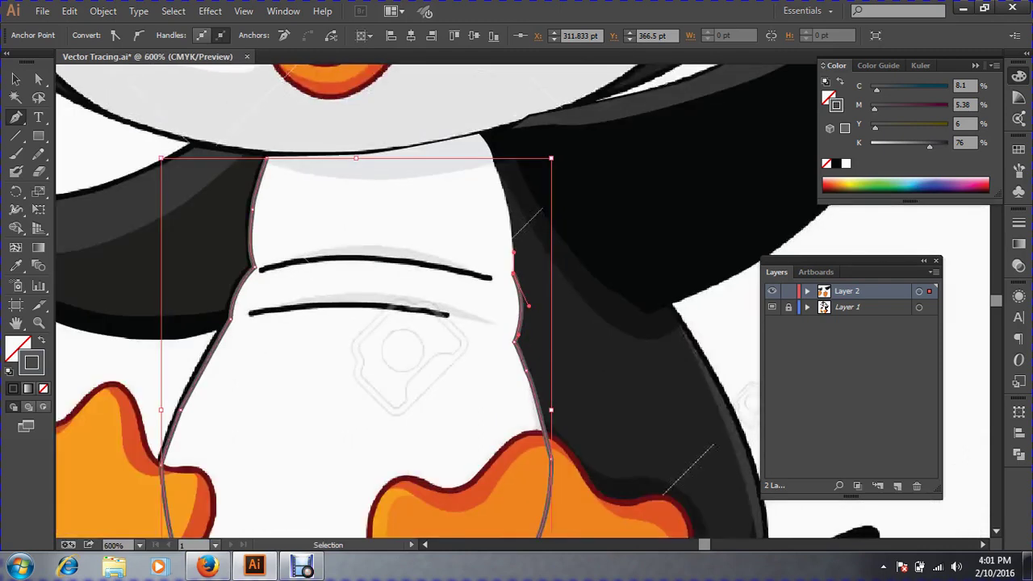
pyautogui.hotkey('ctrl', '+')
pyautogui.moveTo(517, 275); pyautogui.dragTo(503, 325)
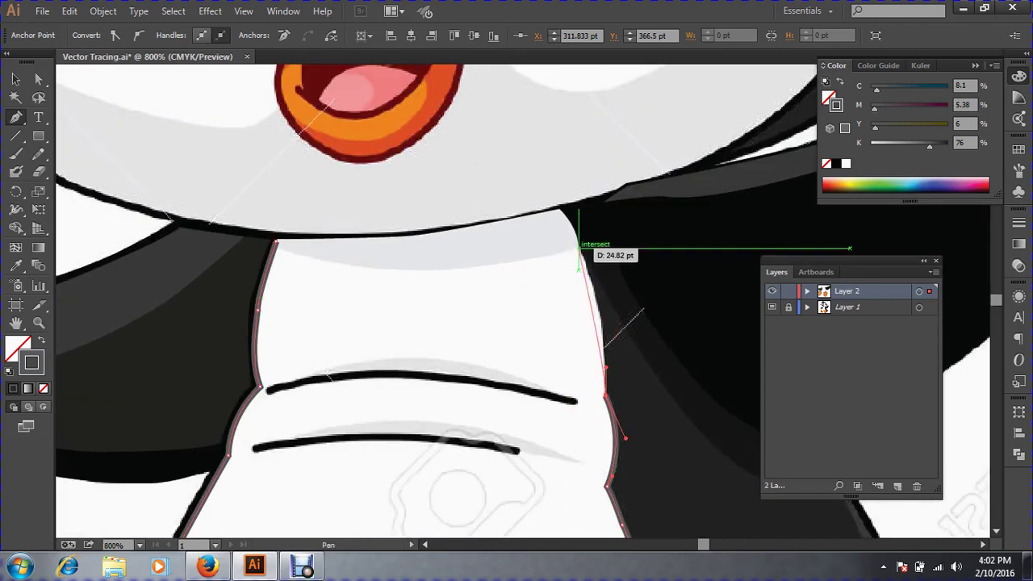
# Add a corner and a midpoint along the belly's top edge, then close the path with a curve.
pyautogui.hotkey('ctrl', 'space')
pyautogui.moveTo(450, 204); pyautogui.dragTo(736, 457)
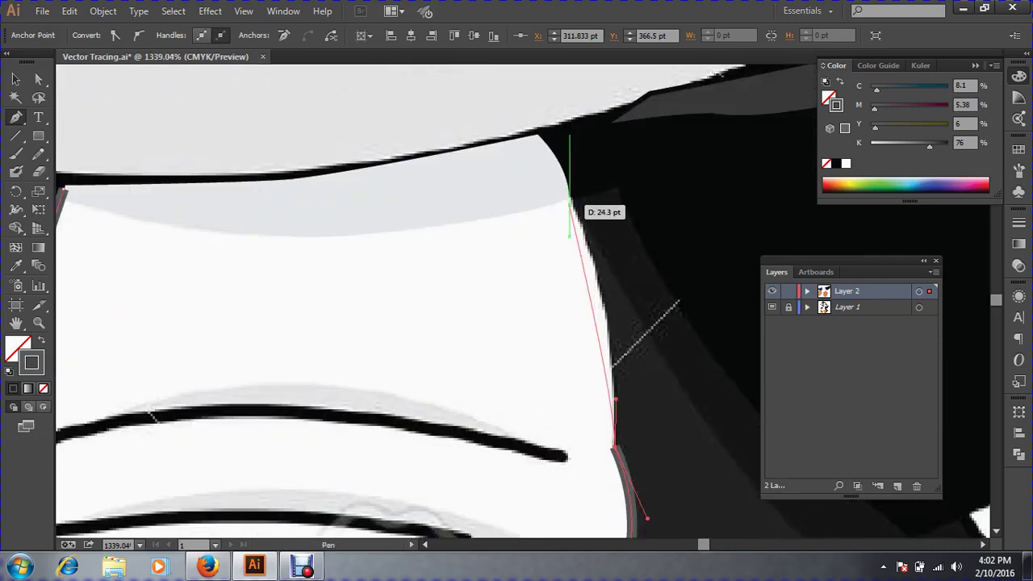
pyautogui.moveTo(569, 198); pyautogui.dragTo(537, 148)
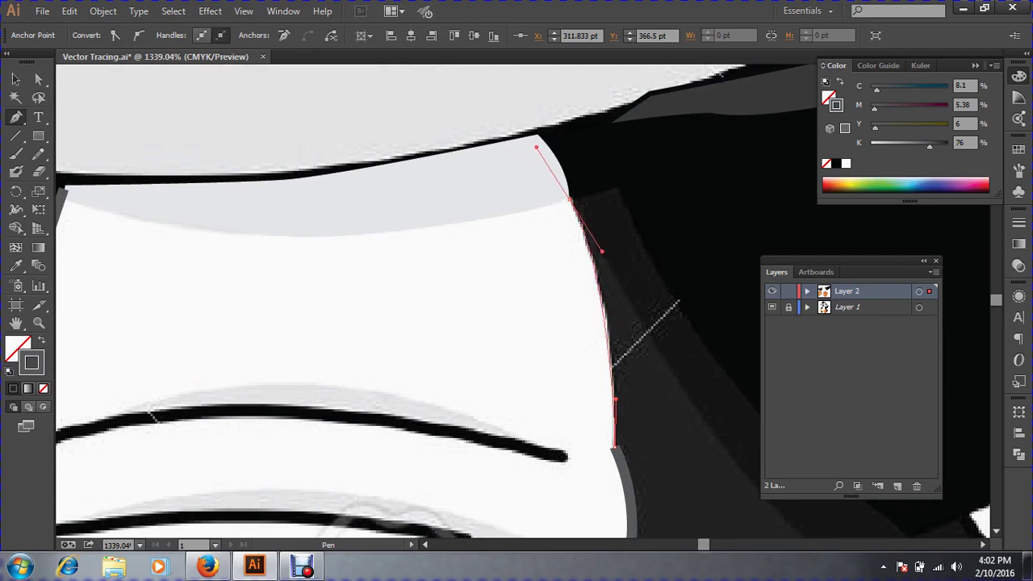
pyautogui.moveTo(537, 147); pyautogui.dragTo(536, 148)
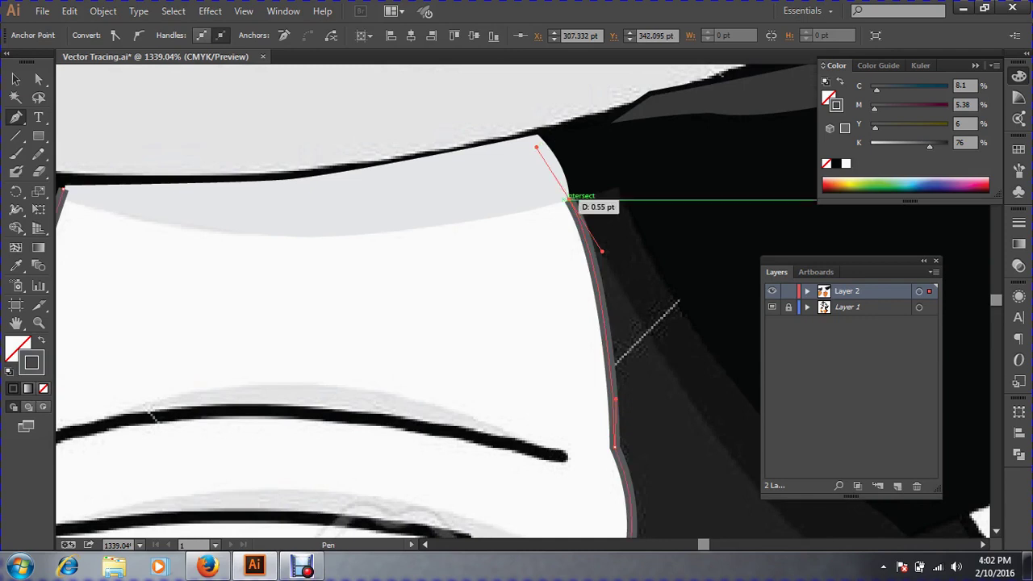
pyautogui.click(569, 197)
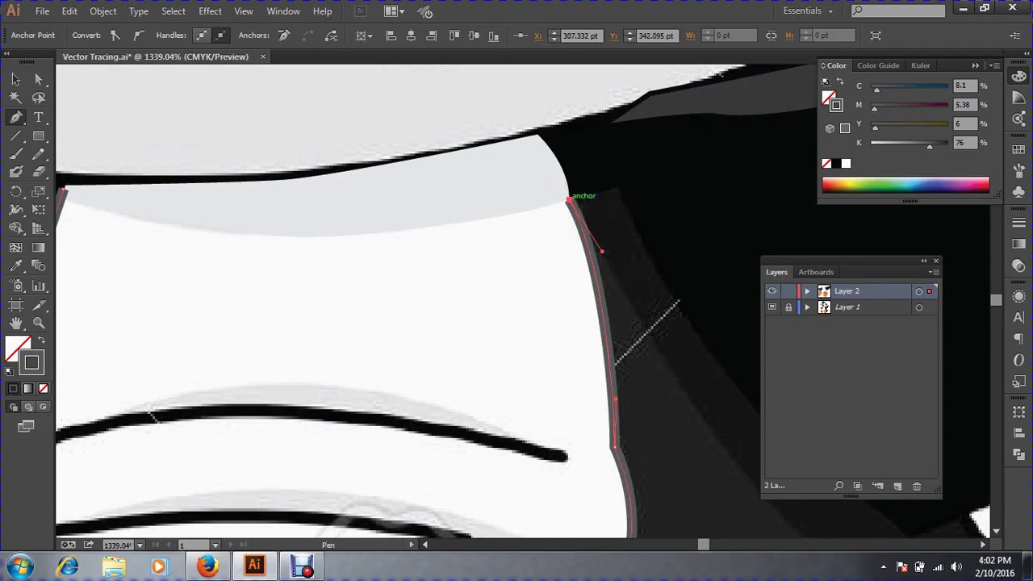
pyautogui.moveTo(351, 278); pyautogui.dragTo(432, 326)
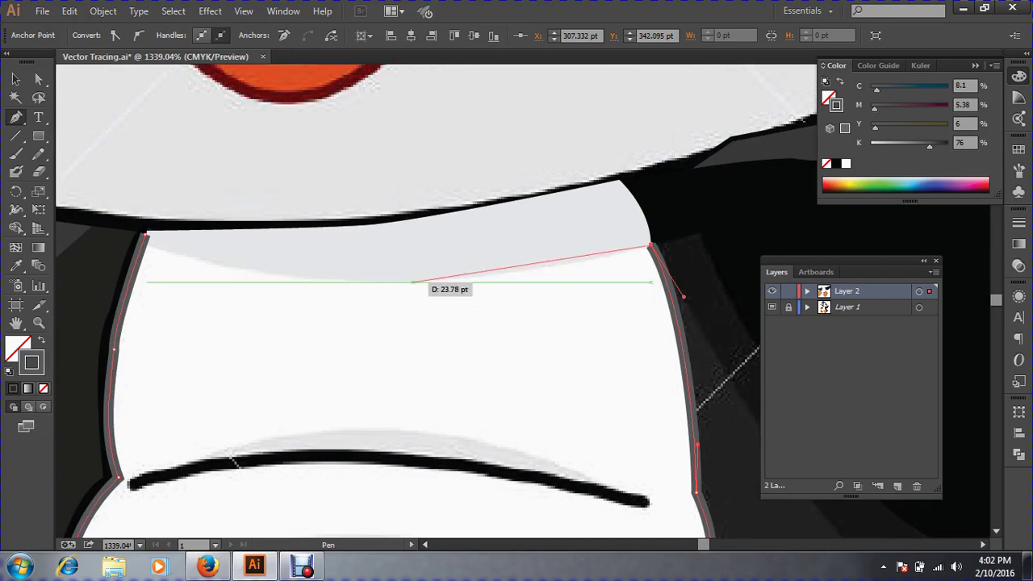
pyautogui.moveTo(413, 281); pyautogui.dragTo(358, 281)
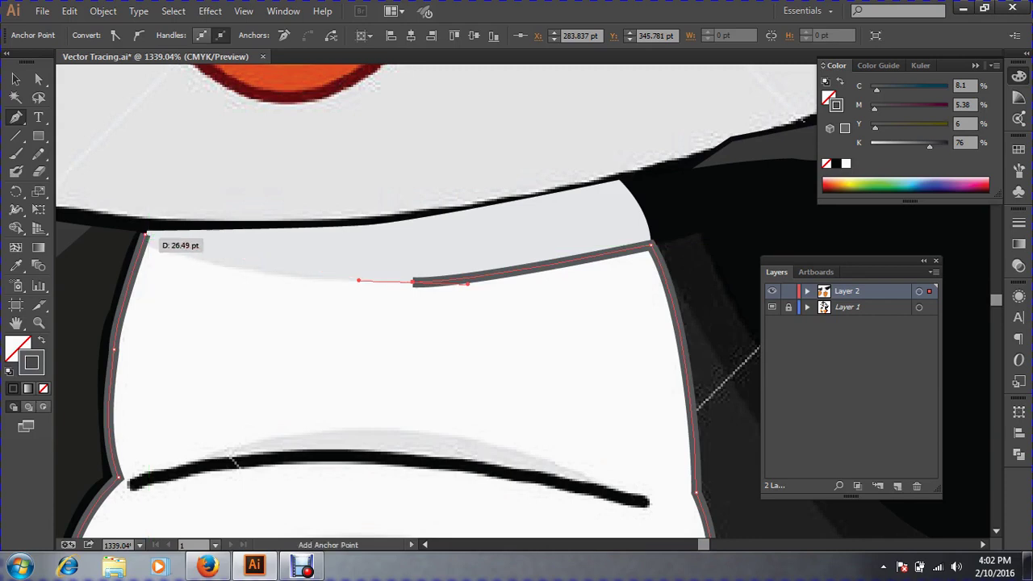
pyautogui.click(146, 235)
pyautogui.moveTo(146, 235); pyautogui.dragTo(187, 271)
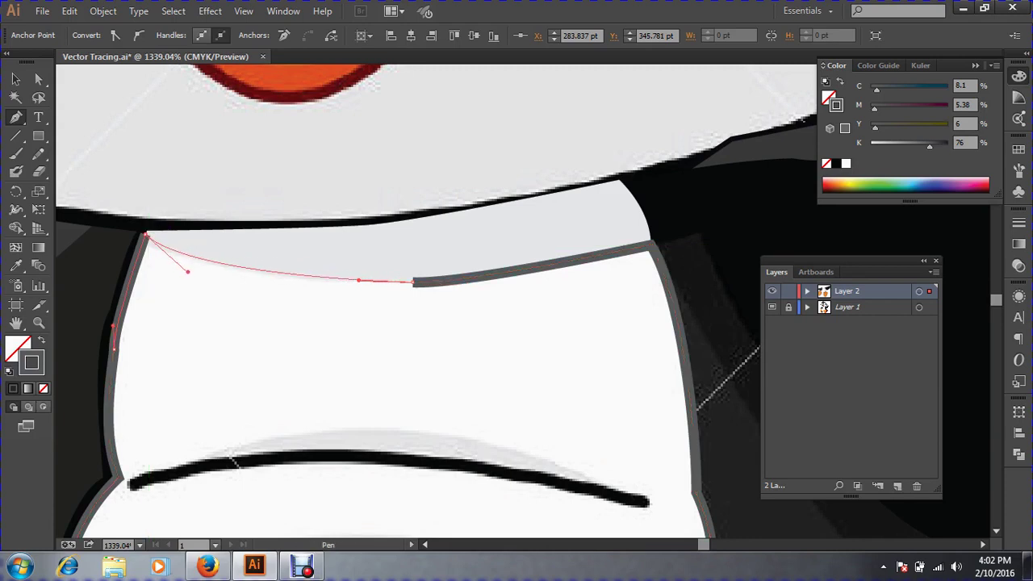
pyautogui.moveTo(187, 271); pyautogui.dragTo(187, 277)
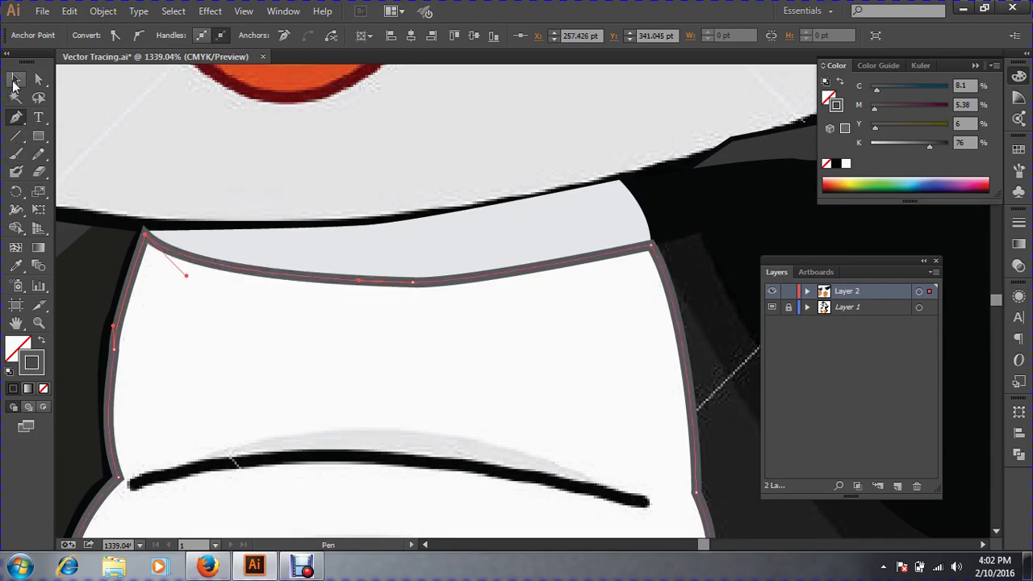
# Sample the template's white into the closed belly shape with the Eyedropper, then deselect.
pyautogui.click(16, 79)
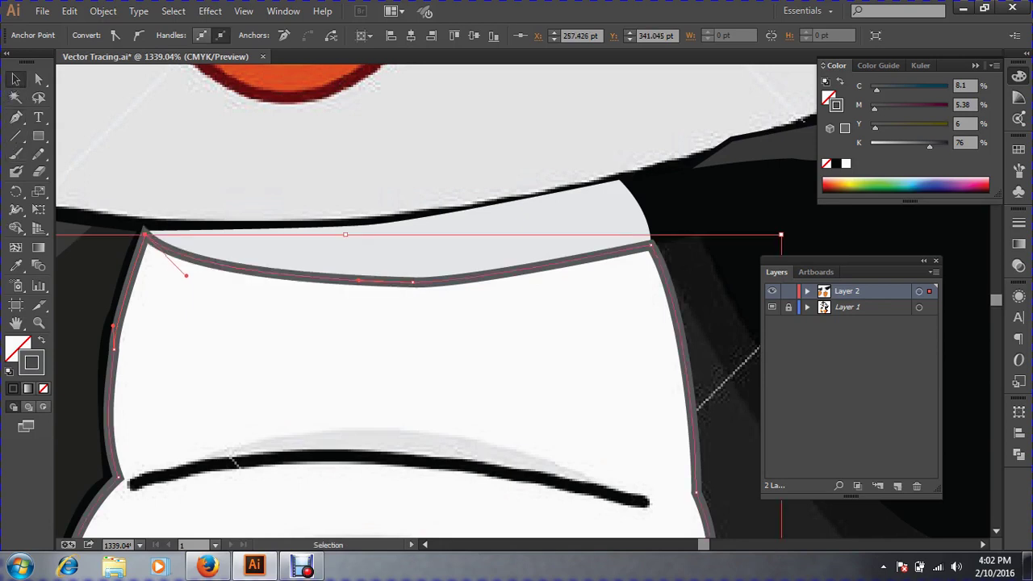
pyautogui.press('a')
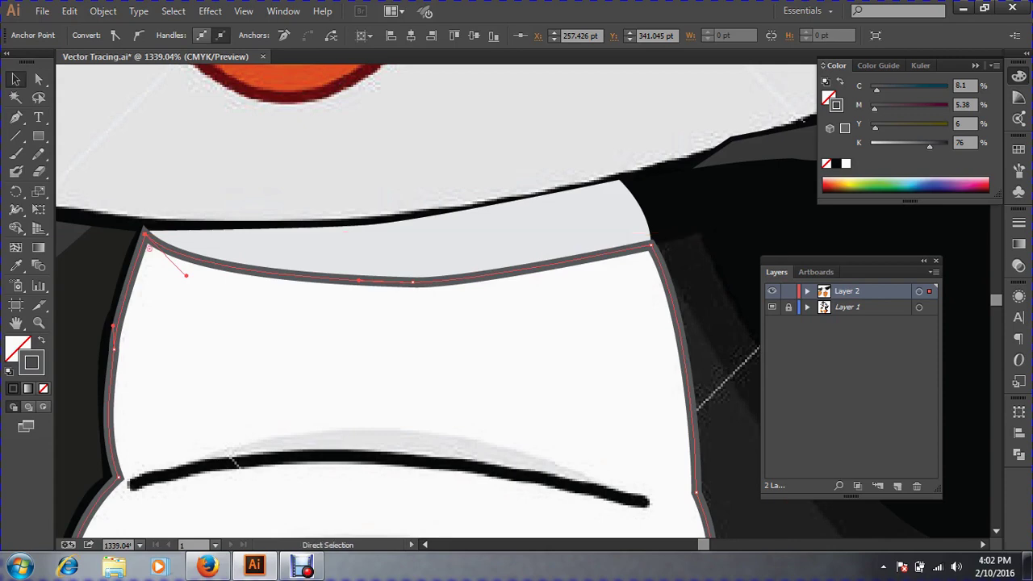
pyautogui.hotkey('ctrl', '-')
pyautogui.hotkey('ctrl', '-')
pyautogui.hotkey('ctrl', '-')
pyautogui.hotkey('ctrl', '-')
pyautogui.hotkey('ctrl', '-')
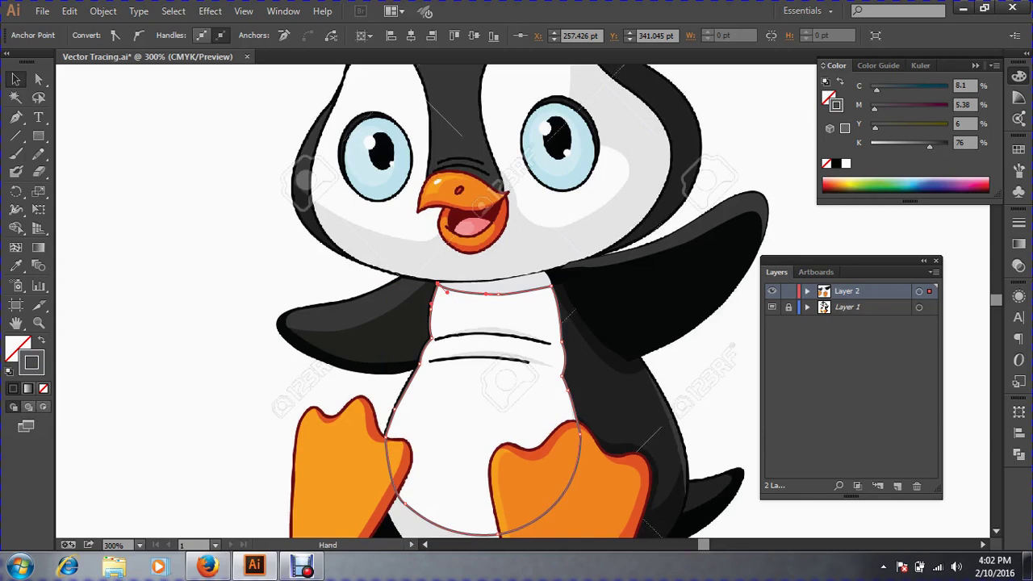
pyautogui.moveTo(401, 395); pyautogui.dragTo(343, 291)
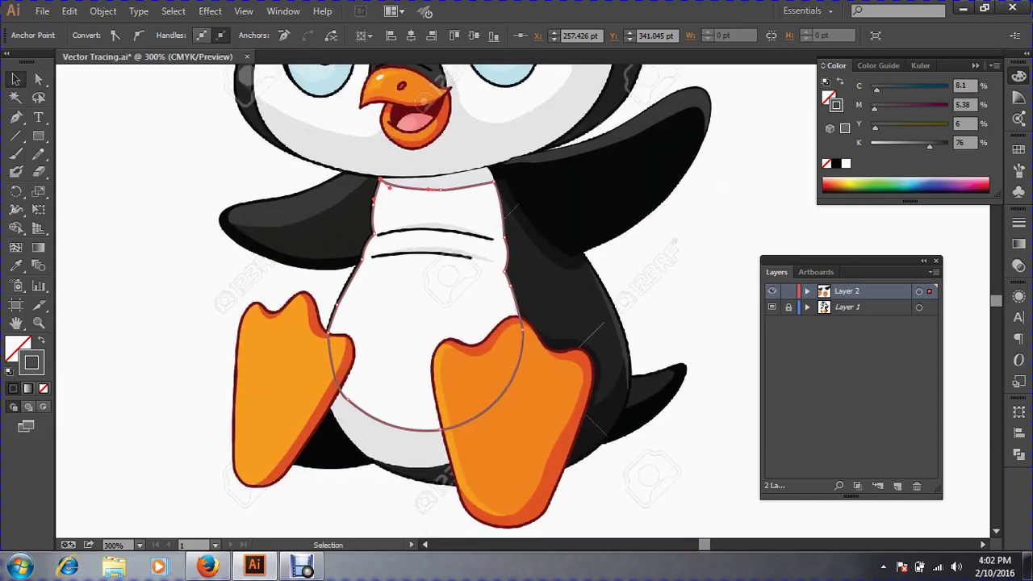
pyautogui.click(16, 268)
pyautogui.click(361, 380)
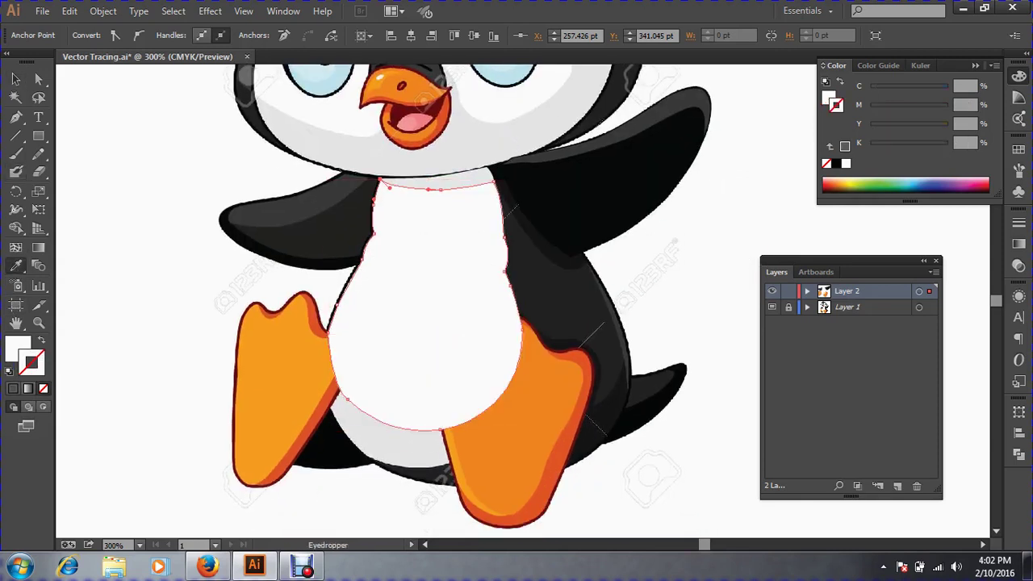
pyautogui.click(15, 79)
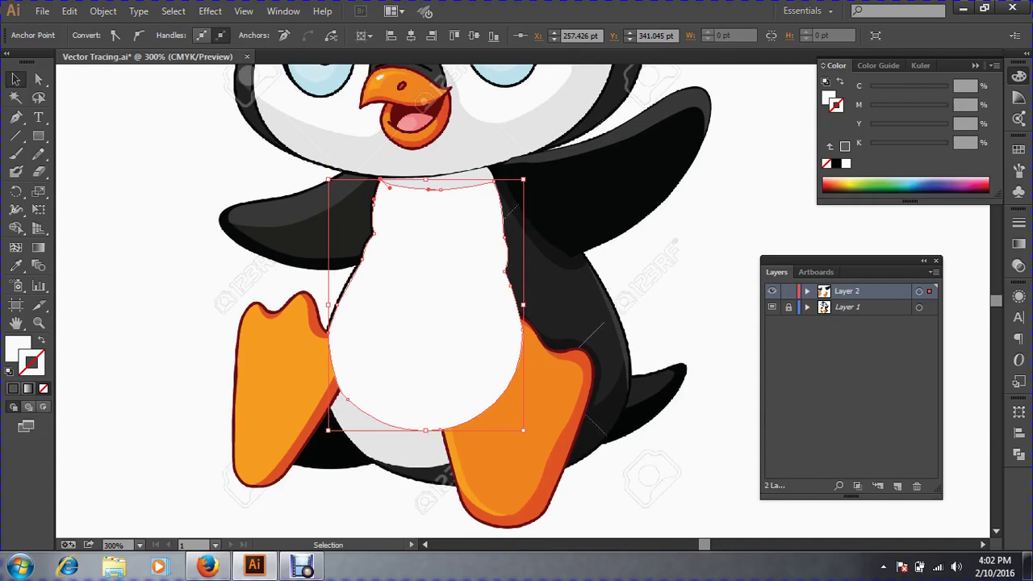
pyautogui.hotkey('ctrl', 'shift', 'a')
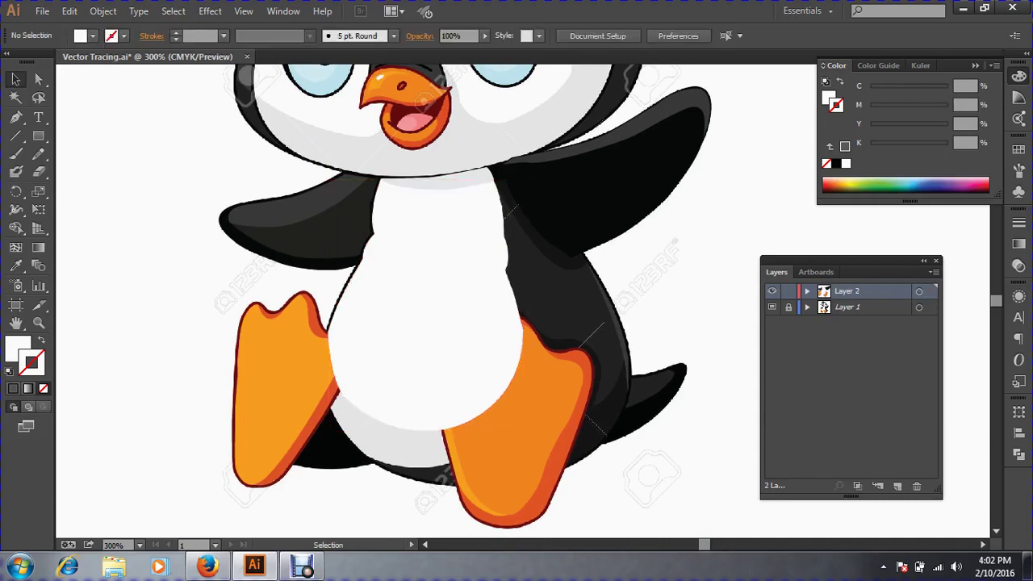
# Group the left foot's traced paths and the right foot's traced paths separately.
pyautogui.moveTo(199, 410); pyautogui.dragTo(288, 484)
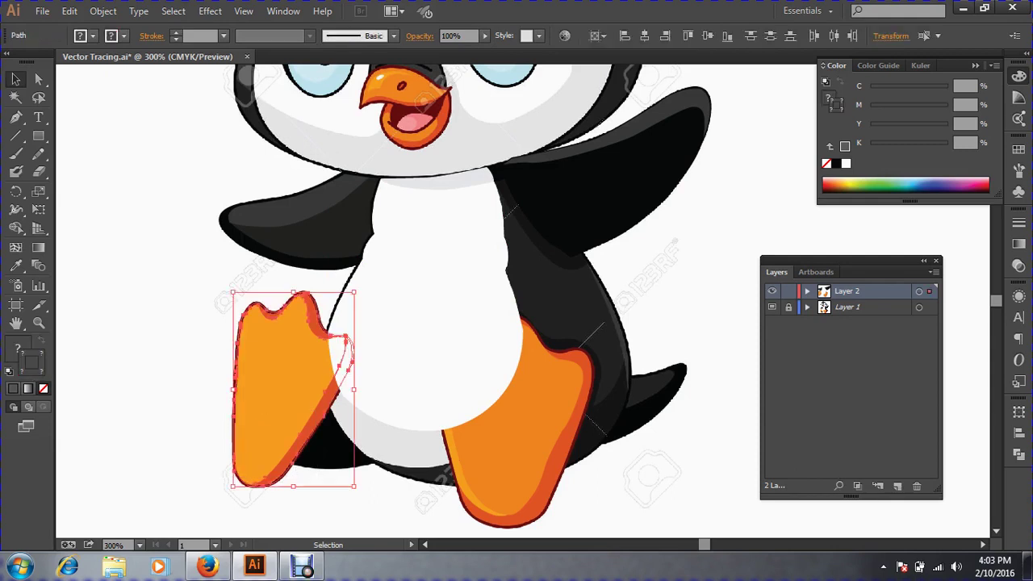
pyautogui.press('v')
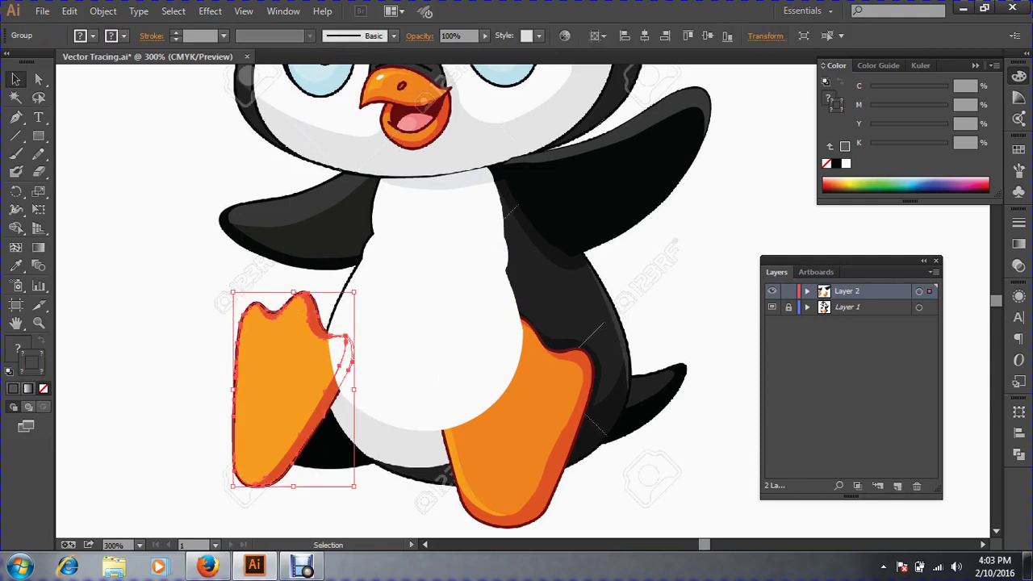
pyautogui.click(572, 465)
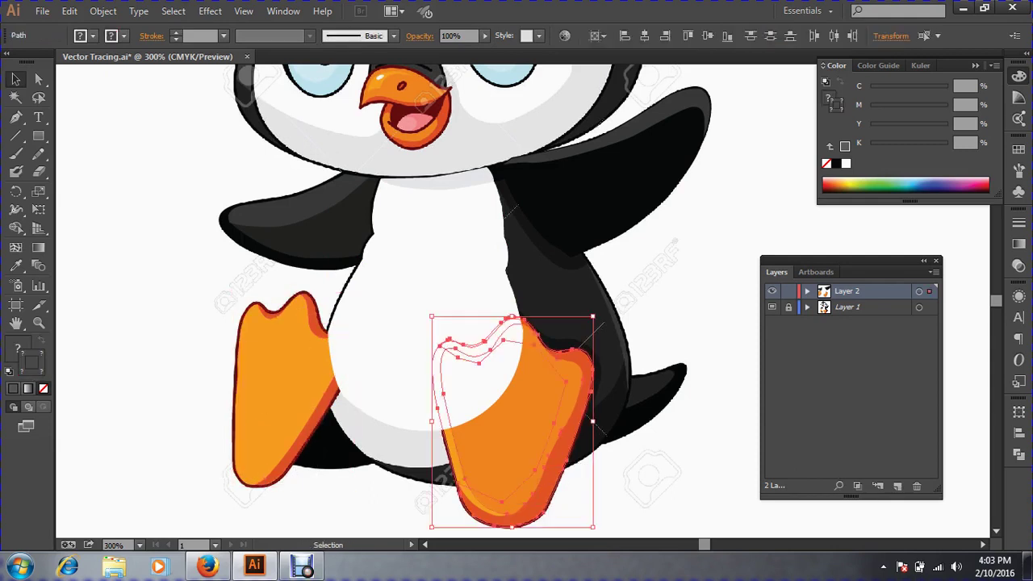
pyautogui.hotkey('ctrl', 'g')
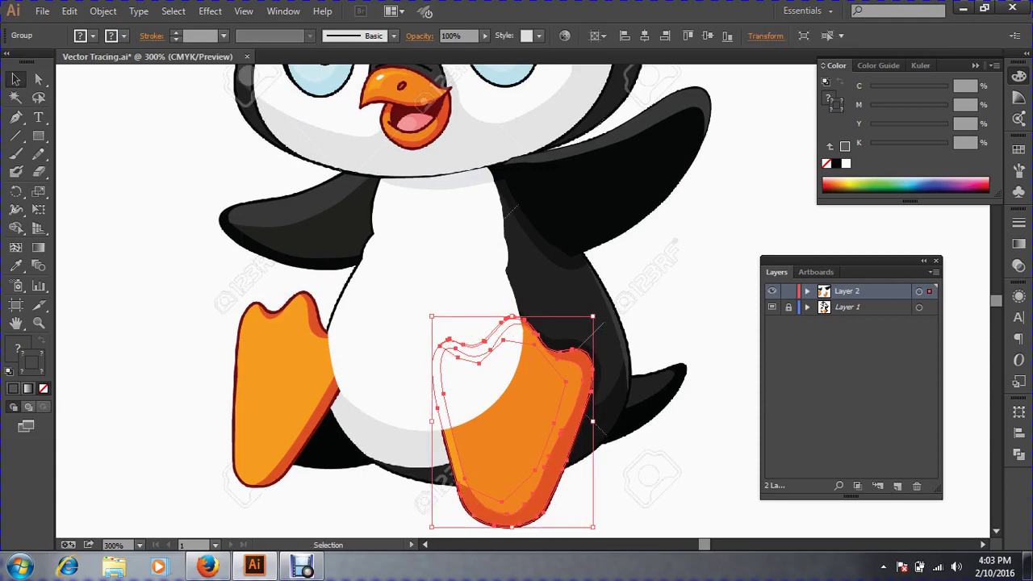
# Reshape an anchor on the left foot's right edge.
pyautogui.click(192, 387)
pyautogui.click(285, 386)
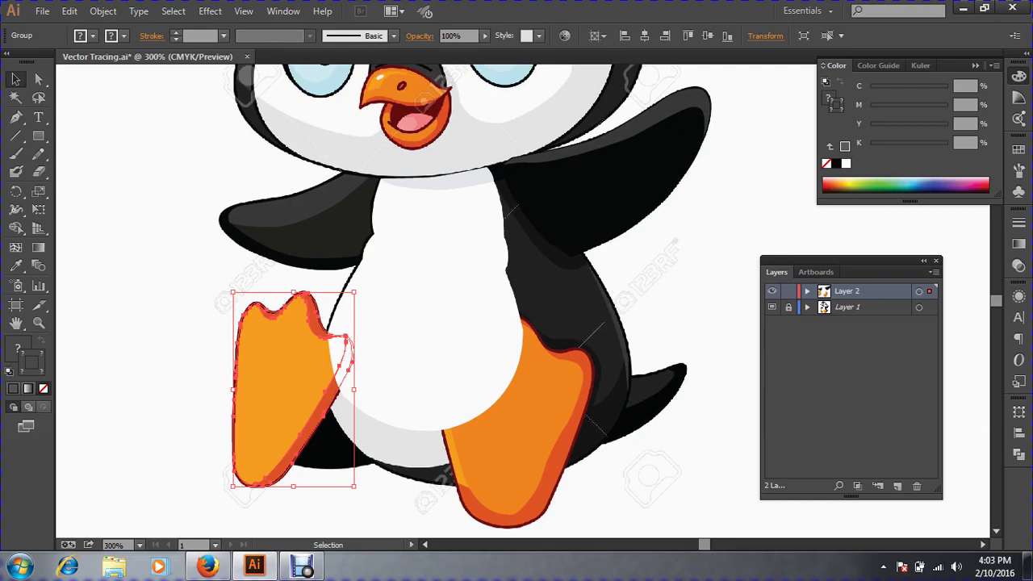
pyautogui.press('a')
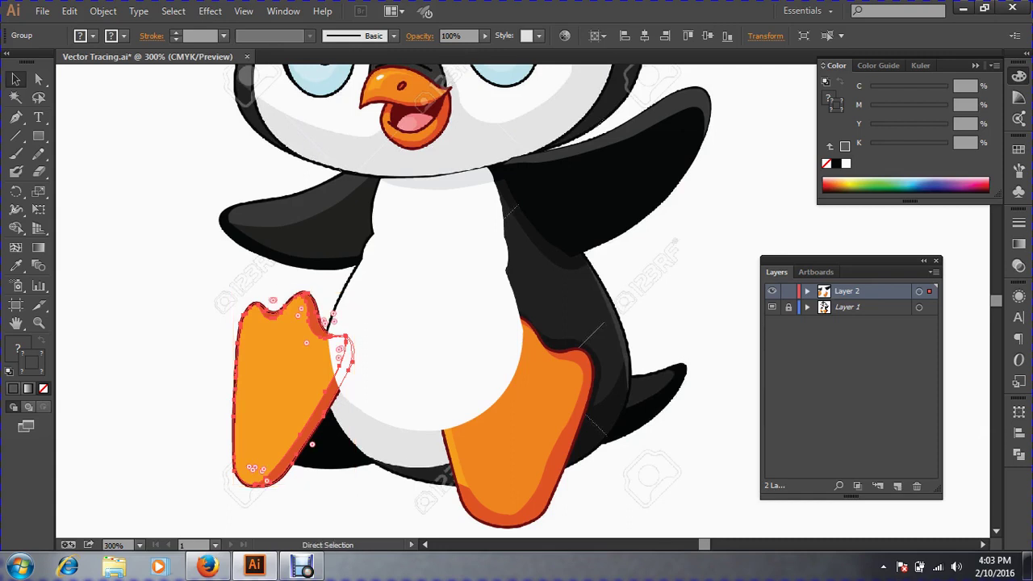
pyautogui.moveTo(340, 353); pyautogui.dragTo(340, 353)
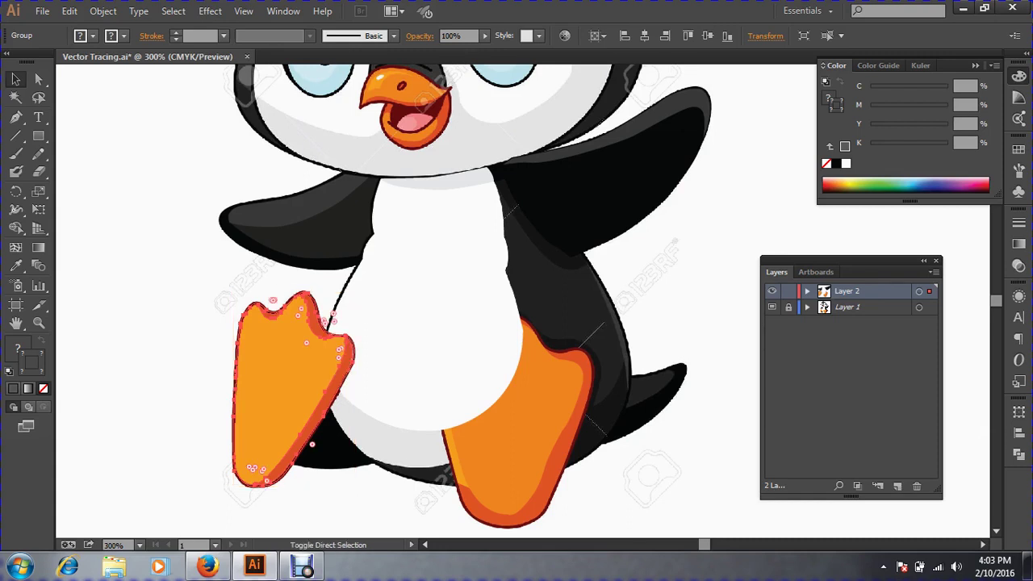
pyautogui.press('v')
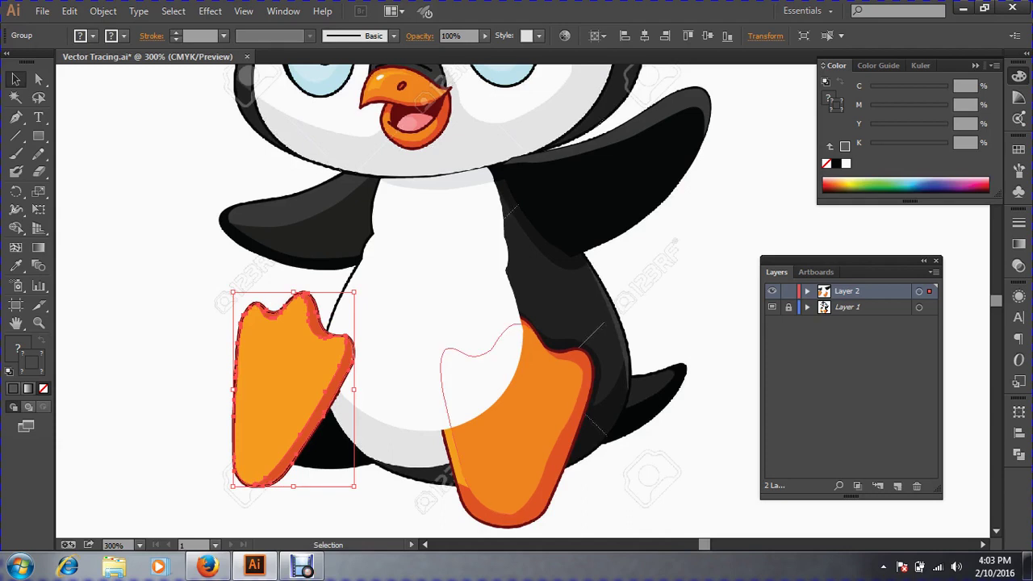
# Bring the right foot group in front of the belly, undoing an accidental move.
pyautogui.click(517, 440)
pyautogui.hotkey('ctrl', 'shift', ']')
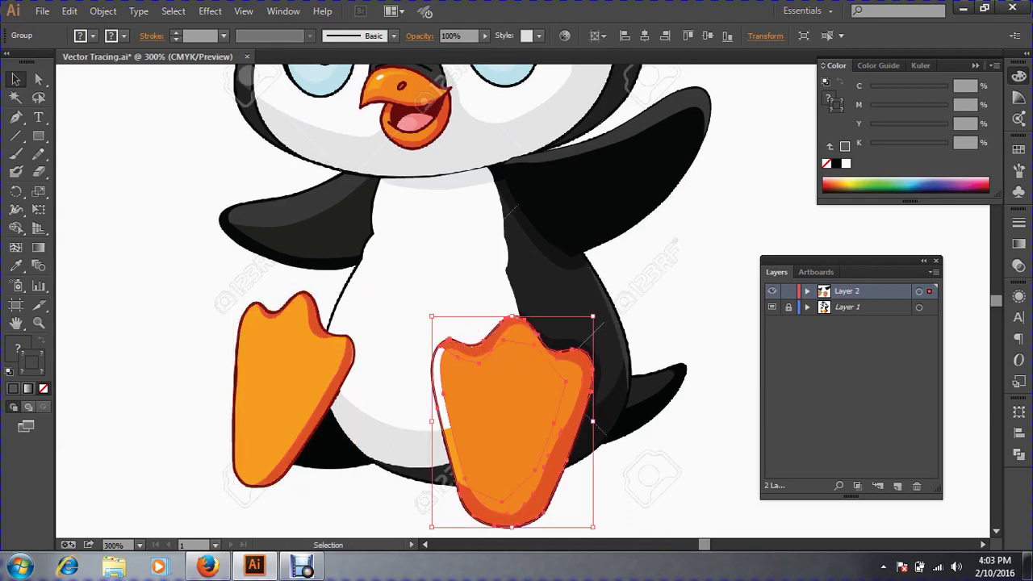
pyautogui.hotkey('ctrl', 'shift', 'a')
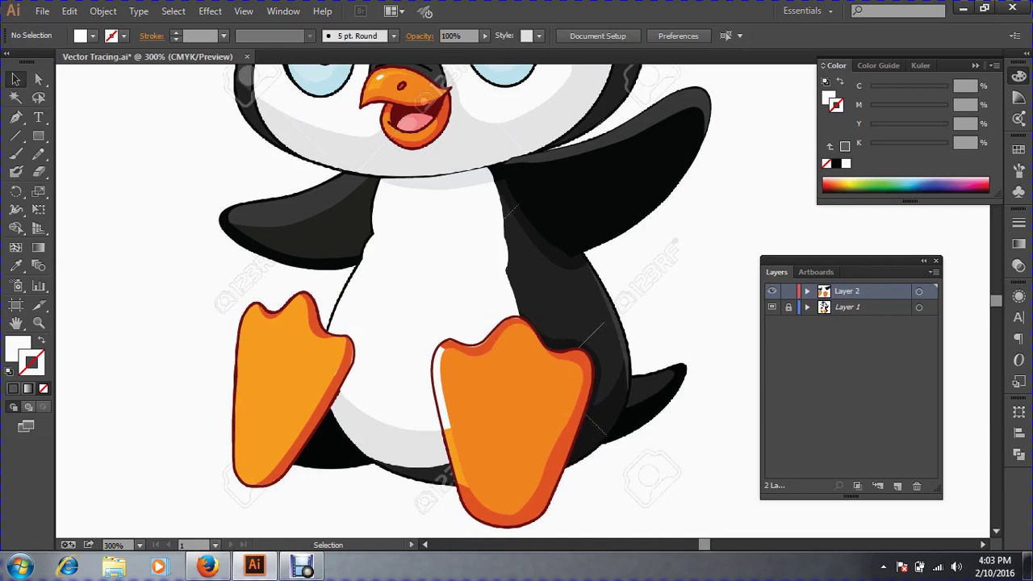
pyautogui.click(517, 367)
pyautogui.moveTo(517, 368); pyautogui.dragTo(593, 377)
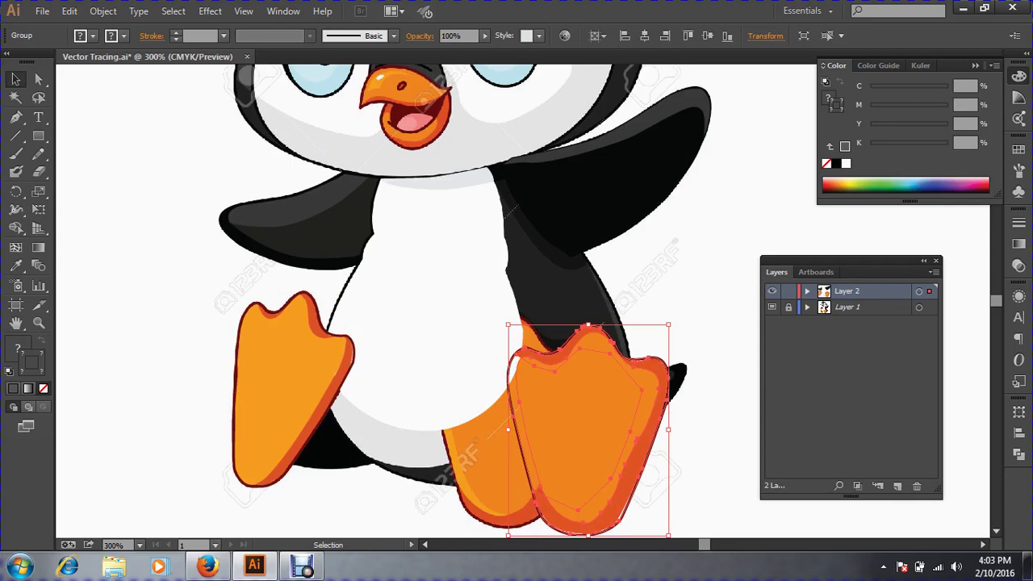
pyautogui.press('a')
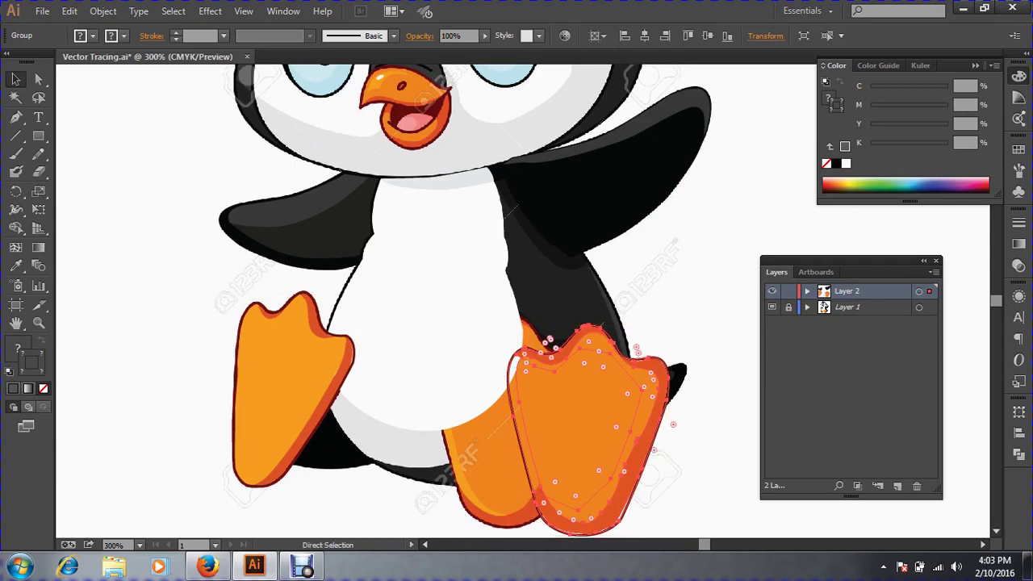
pyautogui.hotkey('ctrl', 'z')
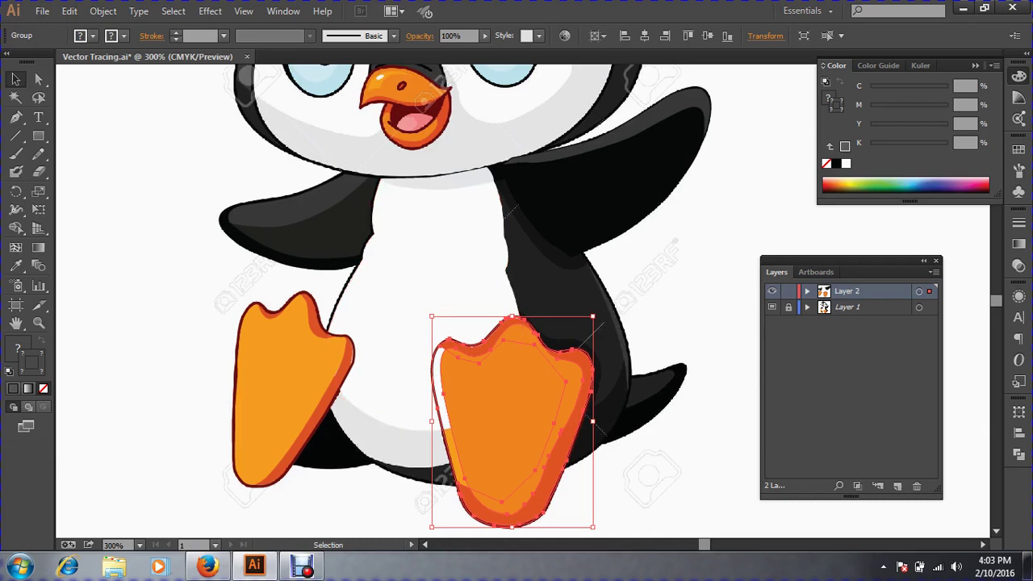
# Undo an accidental duplicate of the left foot and clear the selection.
pyautogui.click(190, 355)
pyautogui.moveTo(288, 385); pyautogui.dragTo(175, 340)
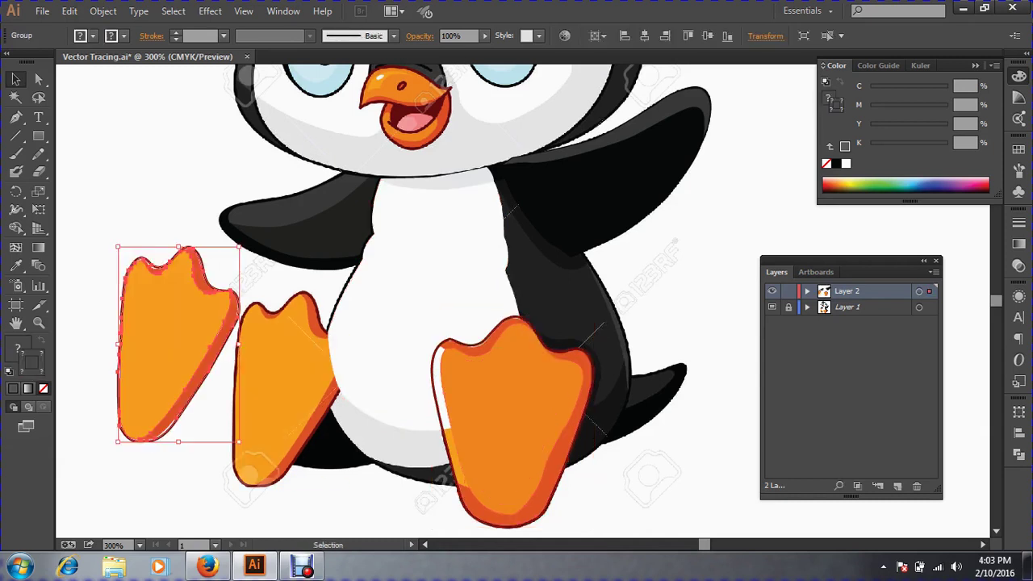
pyautogui.press('a')
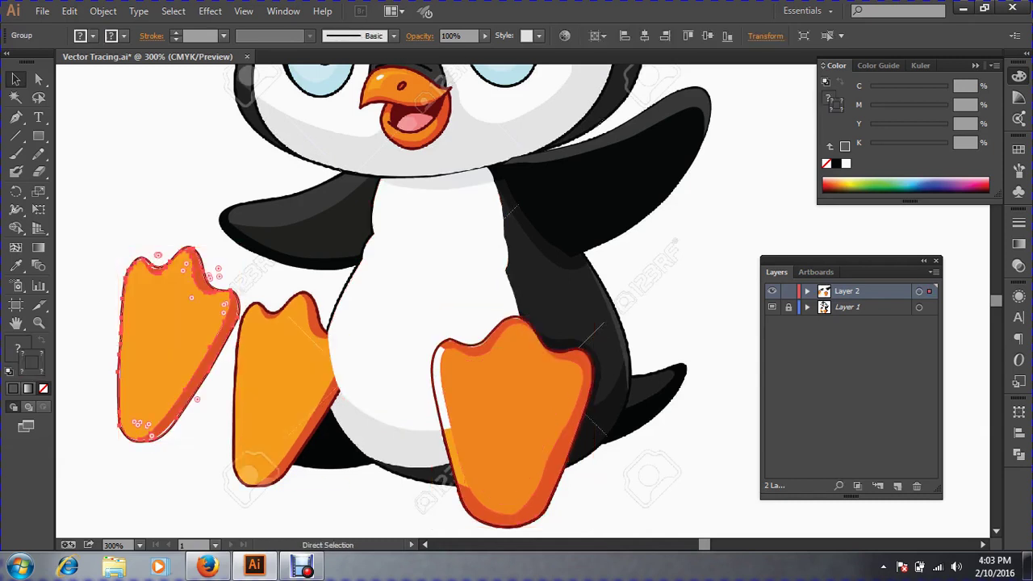
pyautogui.click(218, 380)
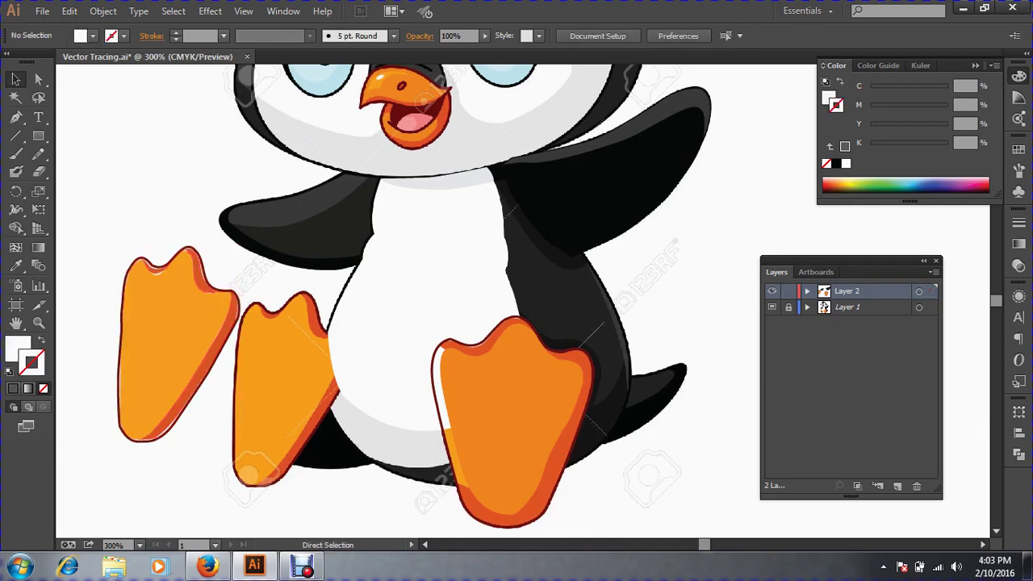
pyautogui.hotkey('ctrl', 'z')
pyautogui.hotkey('ctrl', 'shift', 'a')
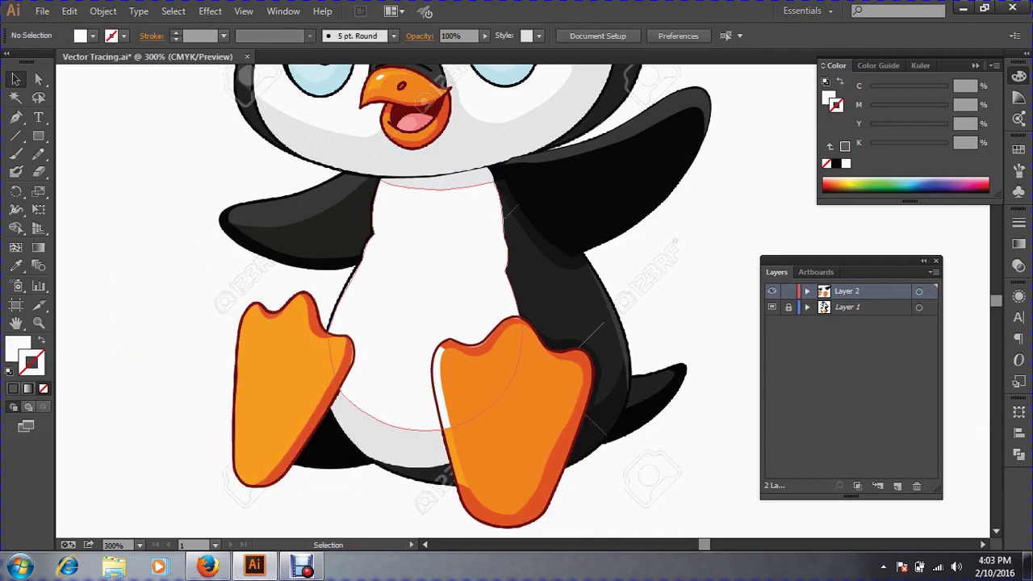
# Restack the belly shape, then bring both foot groups in front of it.
pyautogui.click(436, 307)
pyautogui.hotkey('ctrl', 'shift', ']')
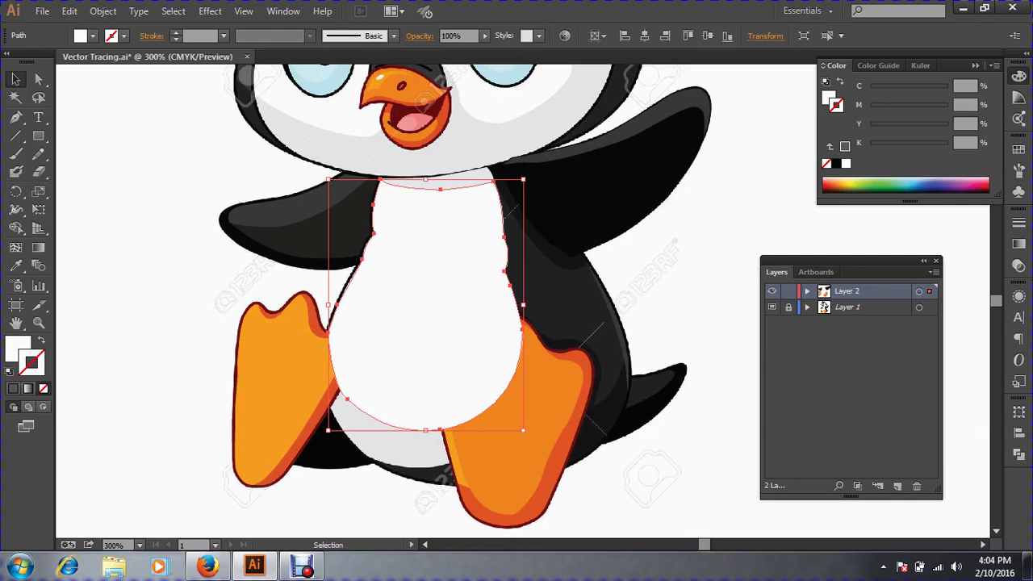
pyautogui.click(279, 384)
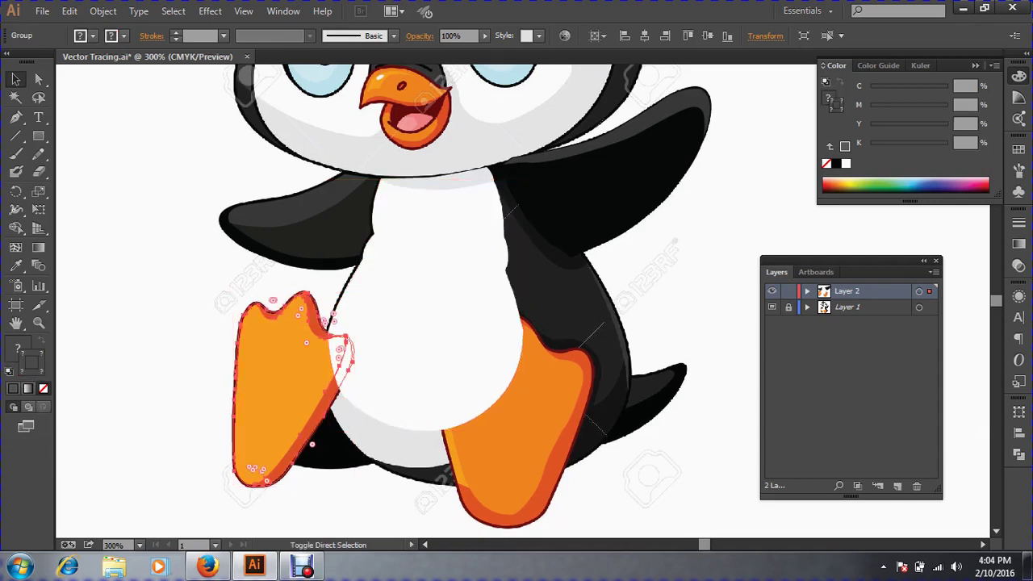
pyautogui.hotkey('ctrl', 'shift', ']')
pyautogui.click(525, 408)
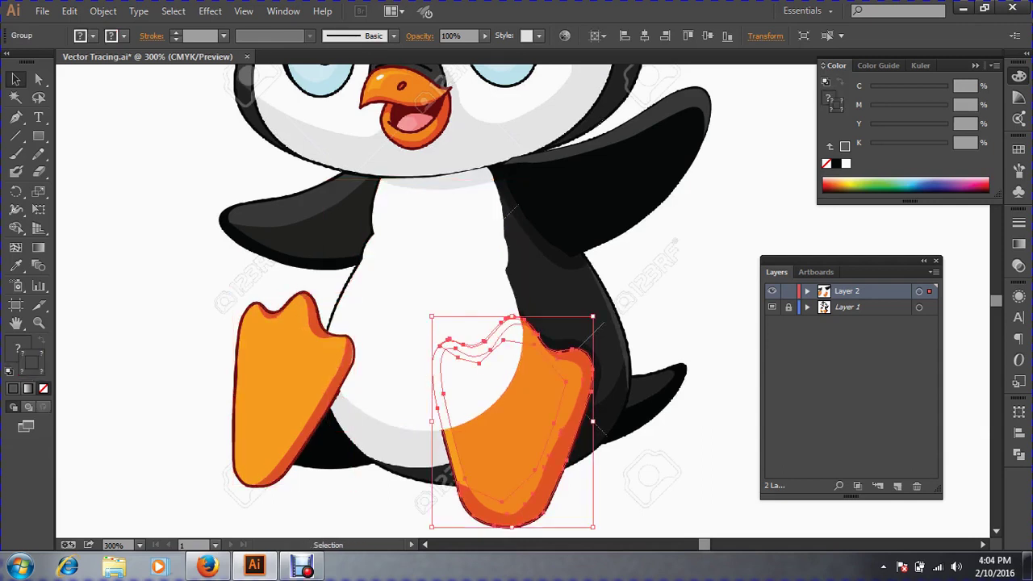
pyautogui.press('ctrl')
pyautogui.hotkey('ctrl', 'shift', ']')
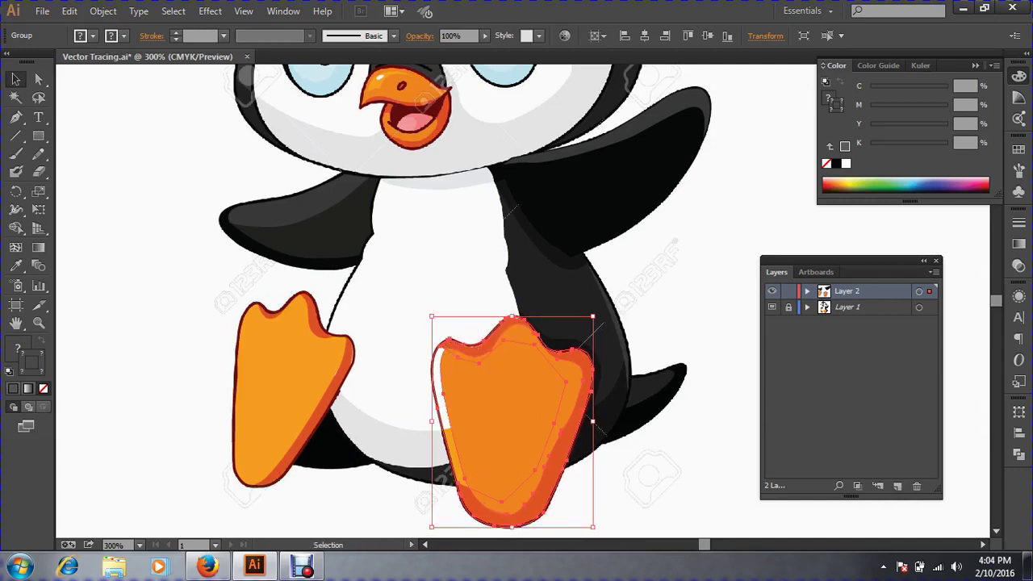
# Undo an accidental move of the right foot and deselect everything.
pyautogui.click(726, 484)
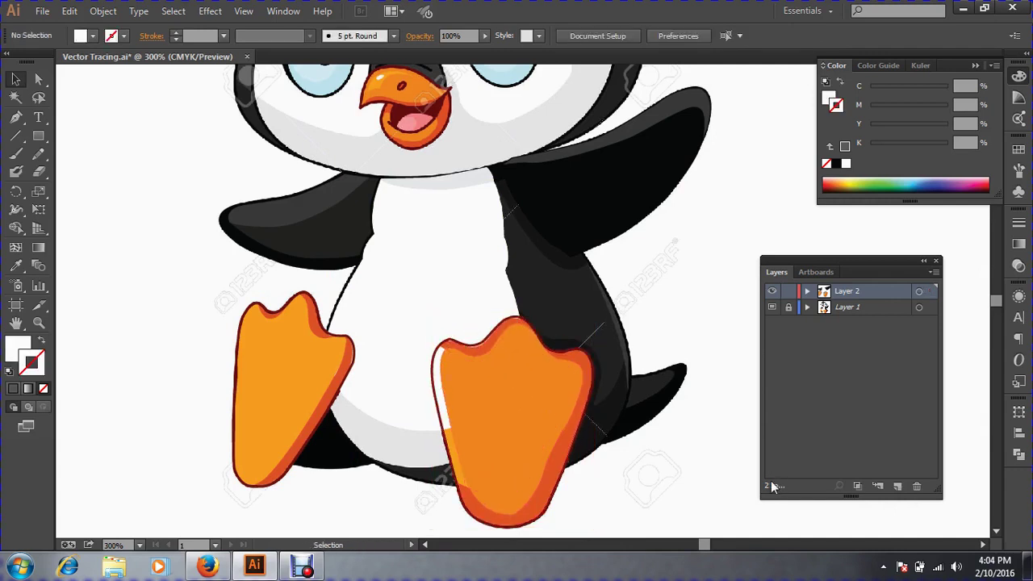
pyautogui.moveTo(486, 438); pyautogui.dragTo(606, 429)
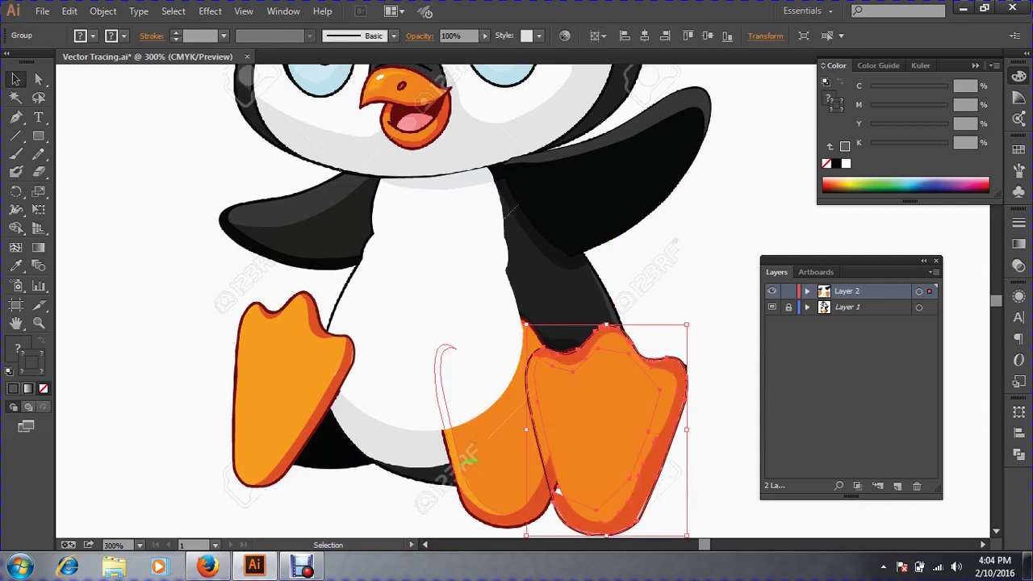
pyautogui.hotkey('ctrl', 'z')
pyautogui.hotkey('ctrl', 'shift', 'a')
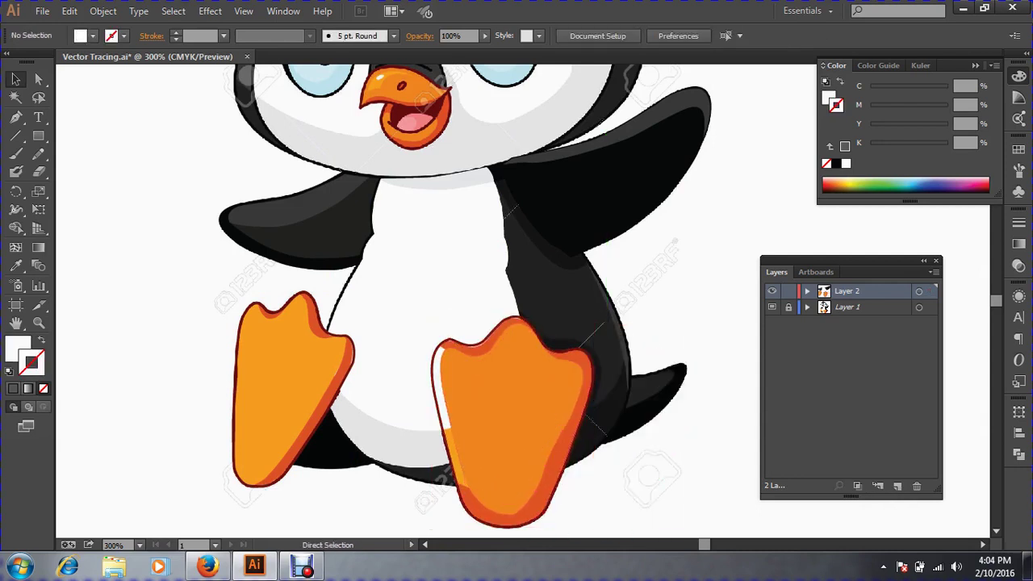
pyautogui.hotkey('ctrl', 'alt', '3')
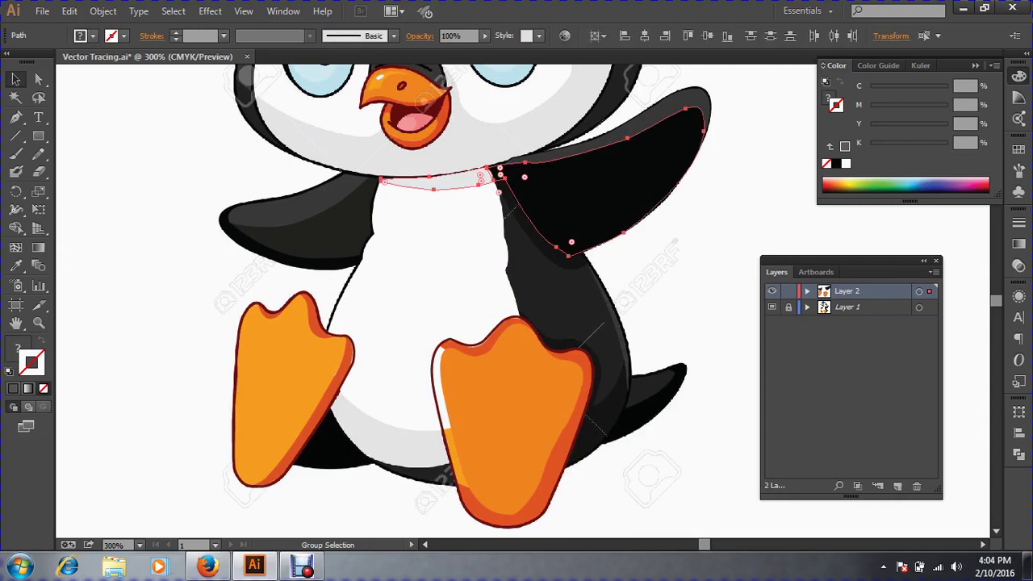
pyautogui.hotkey('ctrl', 'shift', 'a')
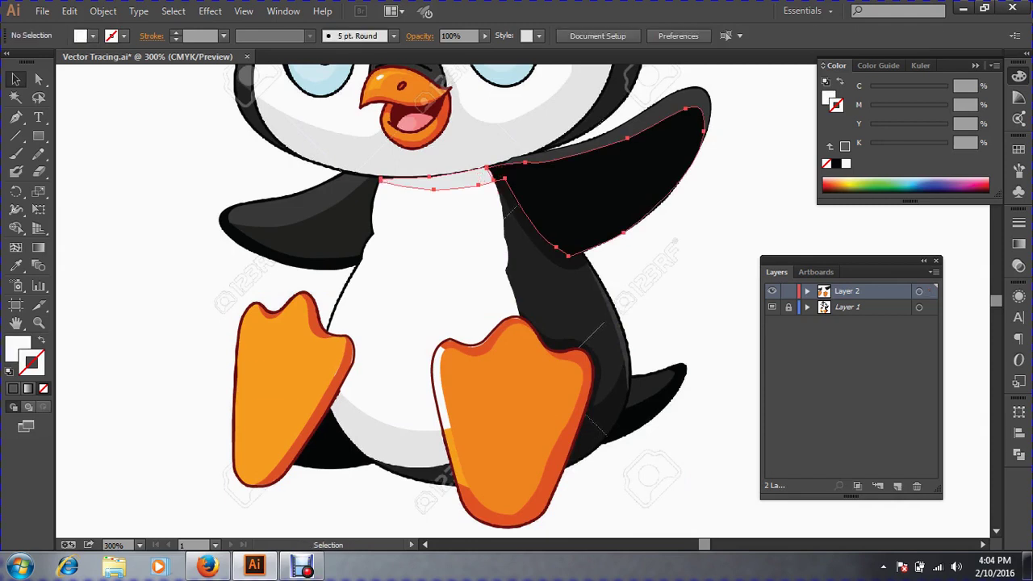
# Ungroup the right foot group into separate paths.
pyautogui.click(512, 421)
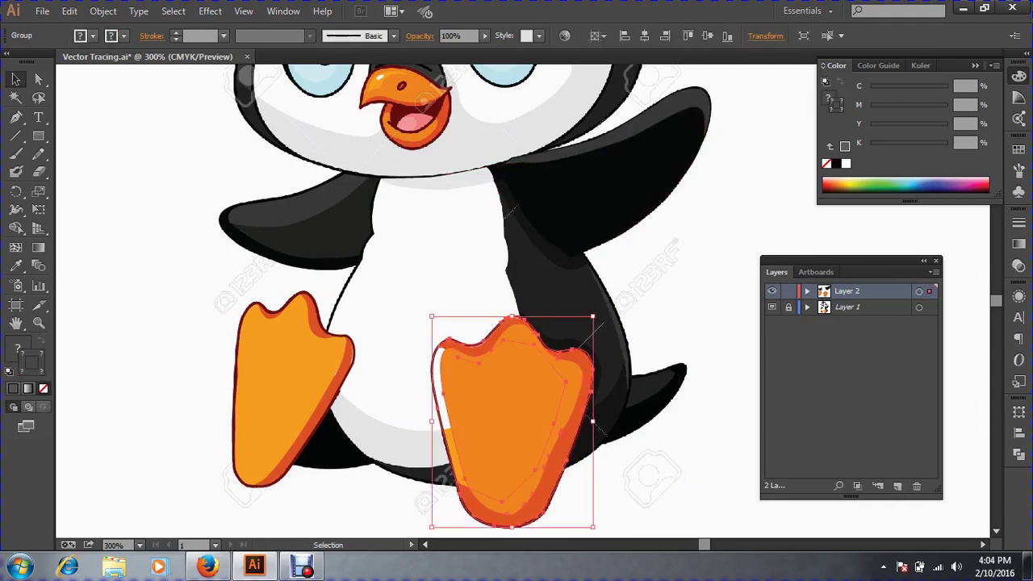
pyautogui.moveTo(658, 476)
pyautogui.mouseDown()
pyautogui.moveTo(594, 456)
pyautogui.moveTo(410, 452)
pyautogui.mouseUp()
pyautogui.moveTo(517, 426)
pyautogui.mouseDown()
pyautogui.moveTo(678, 415)
pyautogui.moveTo(704, 404)
pyautogui.moveTo(515, 425)
pyautogui.mouseUp()
pyautogui.press('a')
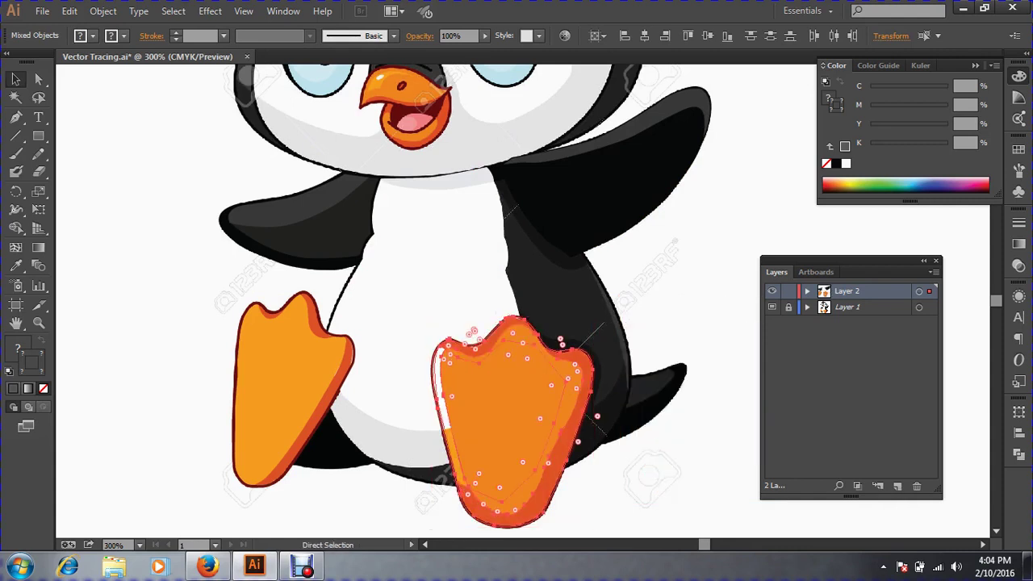
pyautogui.click(485, 262)
pyautogui.click(509, 355)
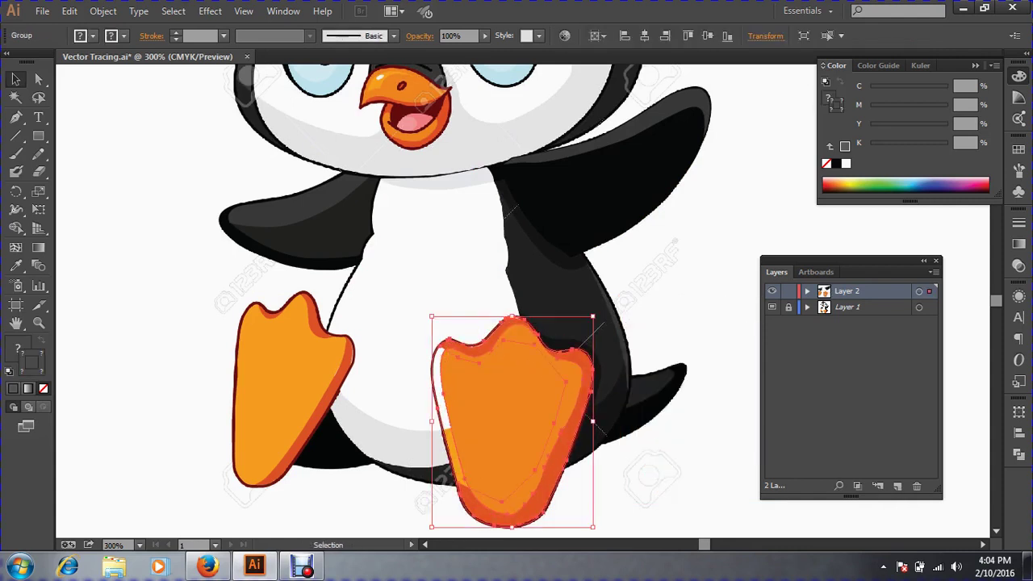
pyautogui.rightClick(494, 257)
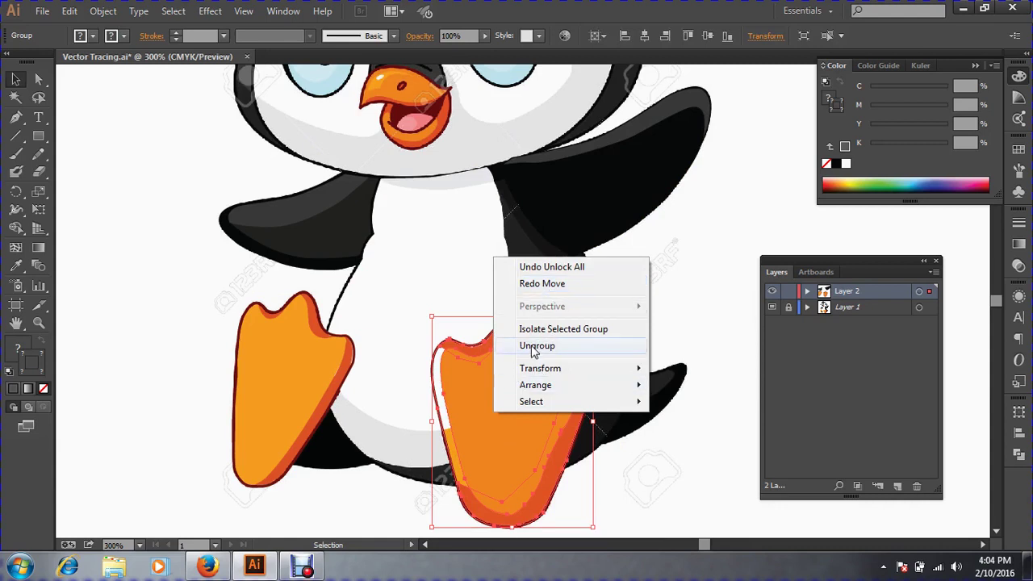
pyautogui.click(536, 347)
# Select the right foot's paths without the belly, then clear the selection.
pyautogui.moveTo(701, 494); pyautogui.dragTo(413, 341)
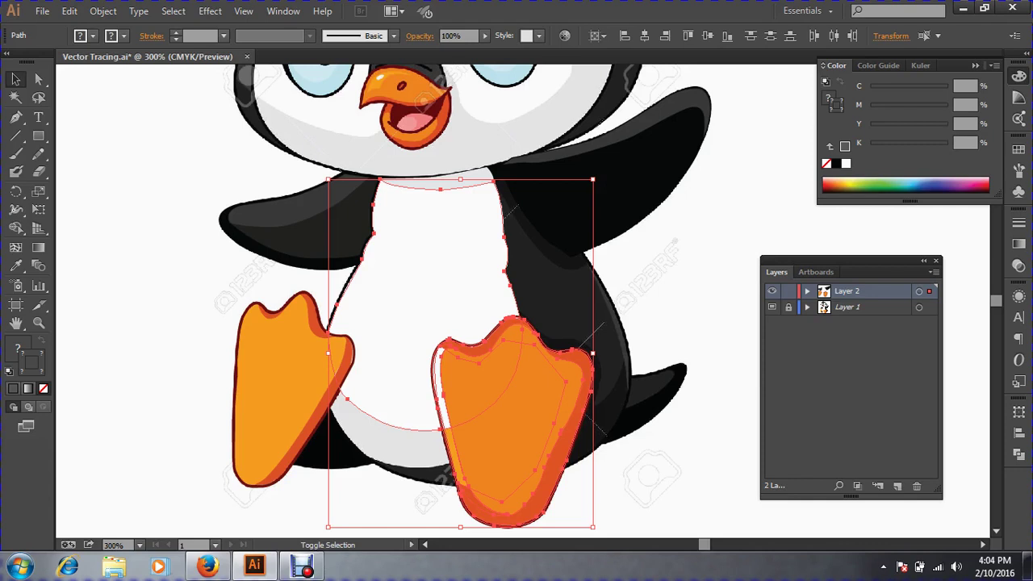
pyautogui.keyDown('shift'); pyautogui.click(412, 335); pyautogui.keyUp('shift')
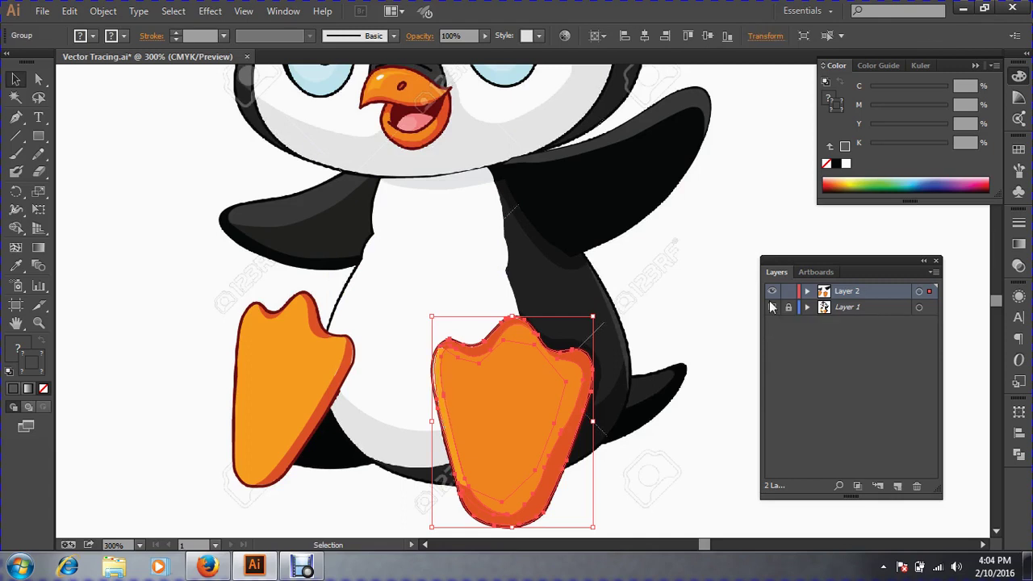
pyautogui.hotkey('ctrl', 'shift', 'a')
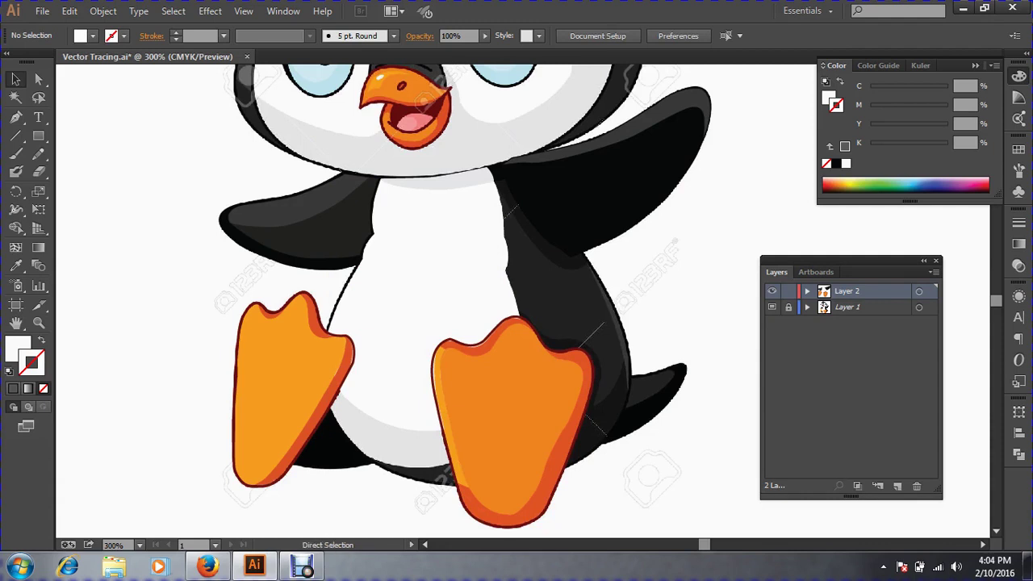
pyautogui.hotkey('ctrl', 'space')
# Zoom into the belly and swap its white fill onto the outline, leaving no fill.
pyautogui.moveTo(484, 266); pyautogui.dragTo(494, 322)
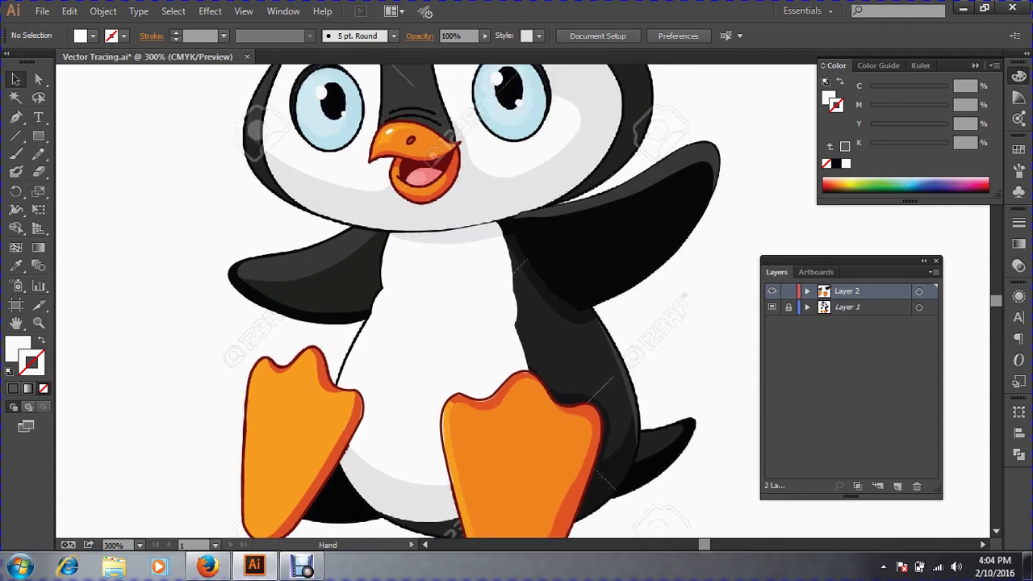
pyautogui.moveTo(347, 249); pyautogui.dragTo(640, 402)
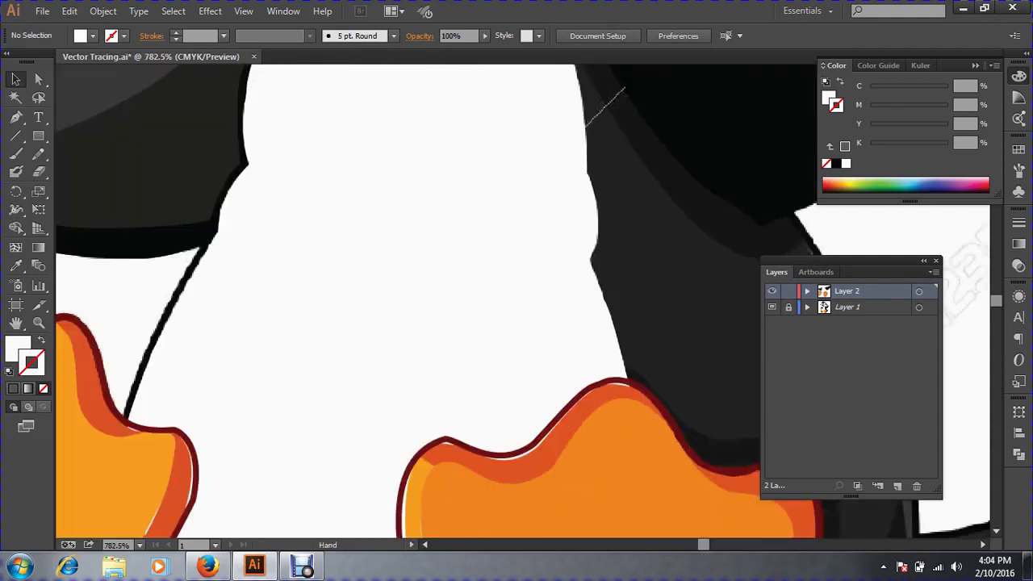
pyautogui.moveTo(484, 267); pyautogui.dragTo(521, 325)
pyautogui.click(521, 326)
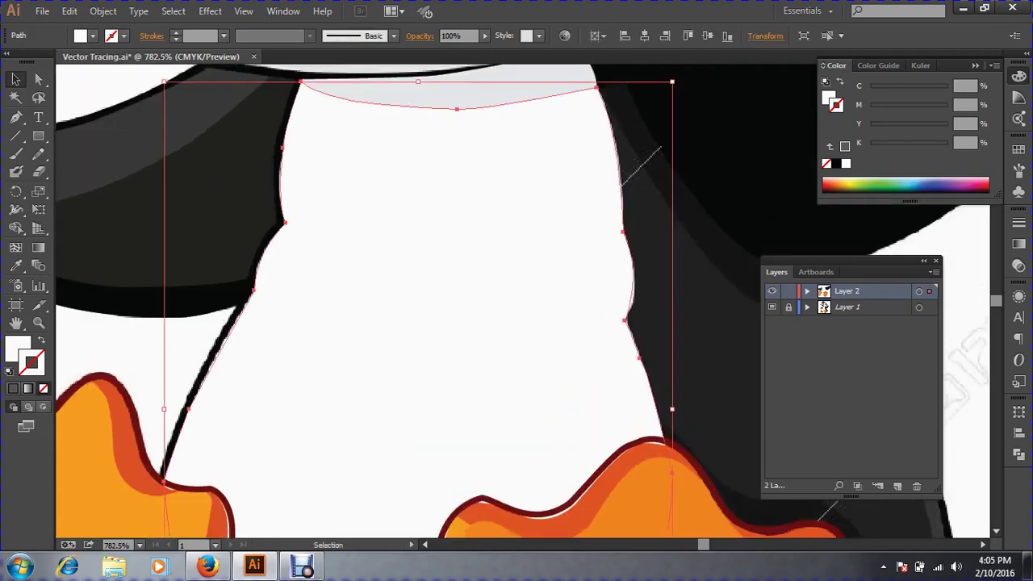
pyautogui.click(42, 341)
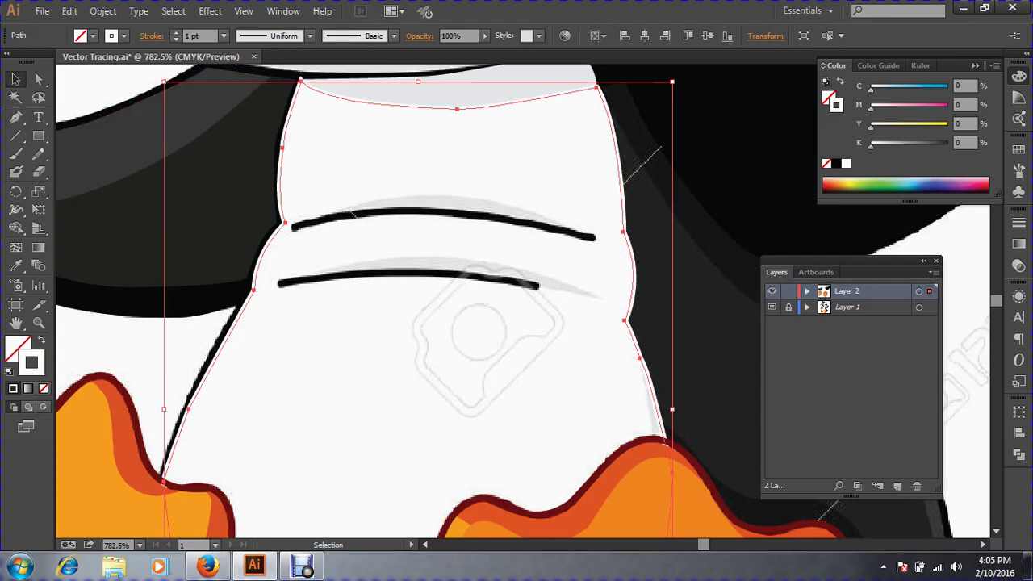
pyautogui.press('p')
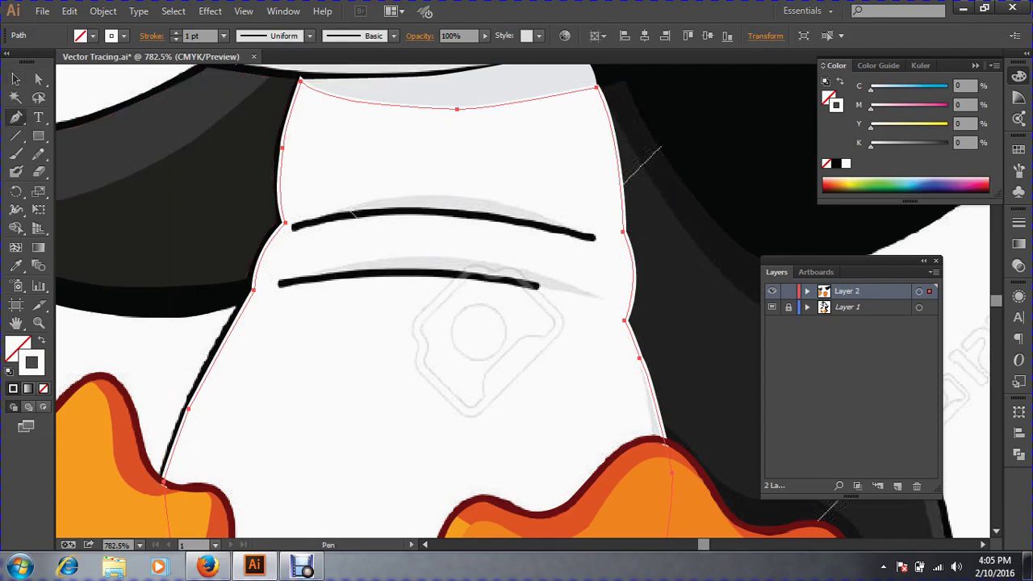
pyautogui.moveTo(237, 156); pyautogui.dragTo(807, 371)
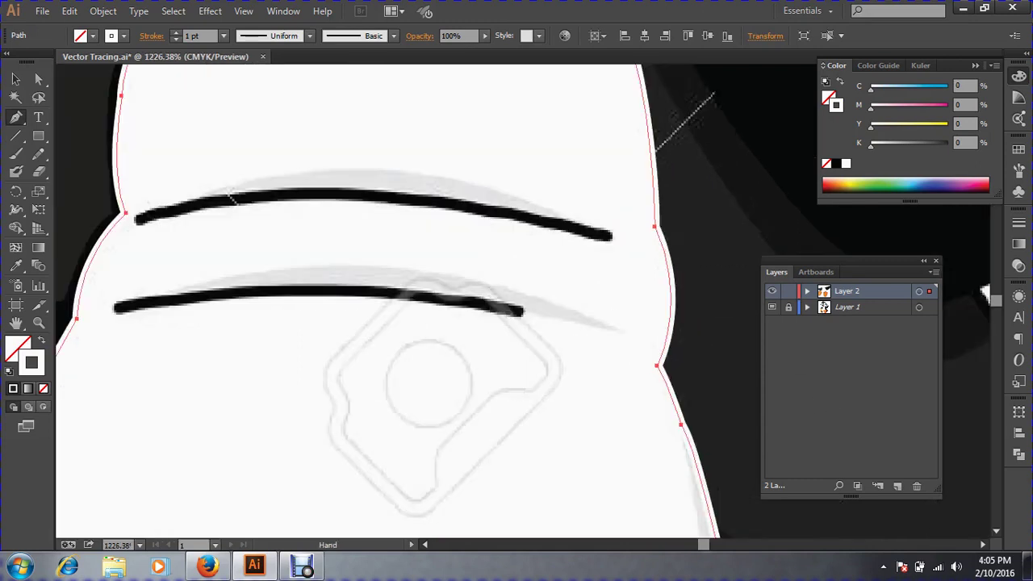
pyautogui.click(153, 244)
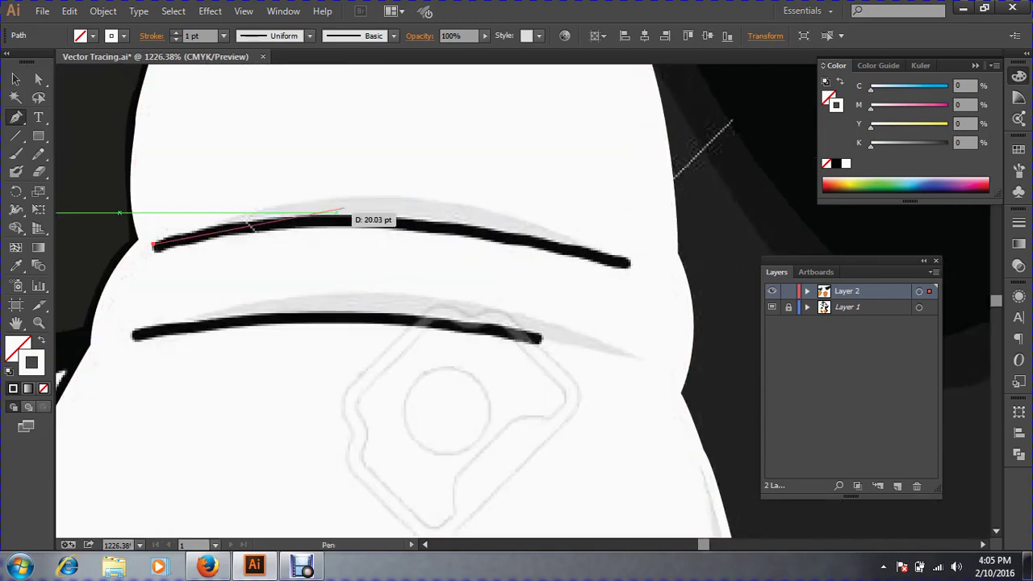
pyautogui.moveTo(348, 195); pyautogui.dragTo(428, 196)
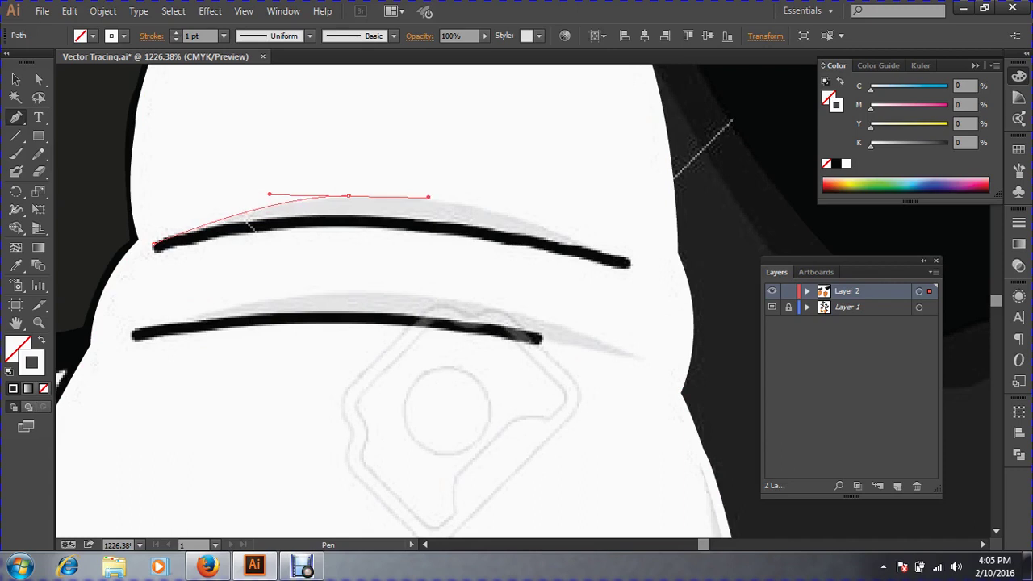
pyautogui.moveTo(627, 261); pyautogui.dragTo(669, 292)
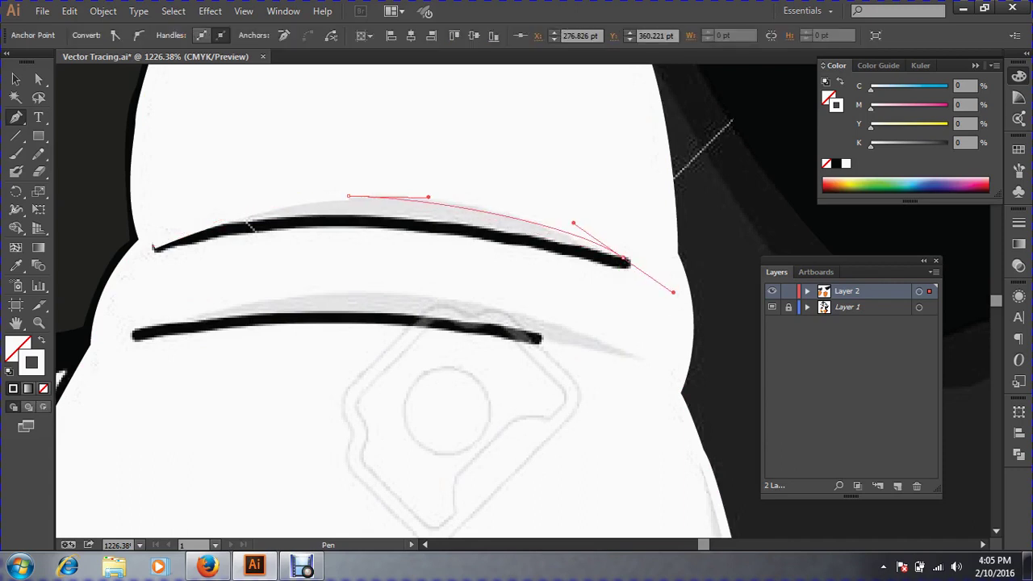
pyautogui.click(627, 258)
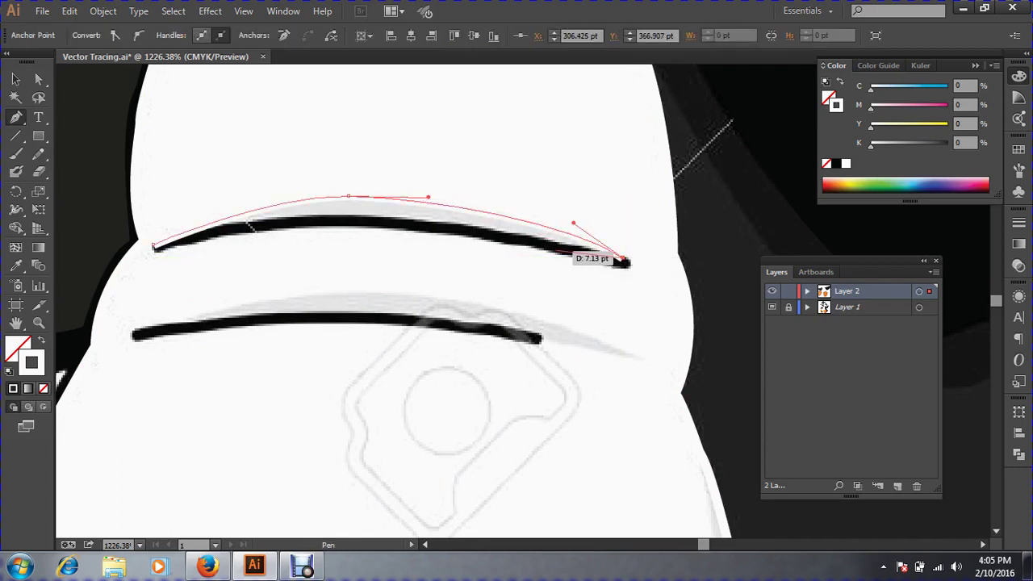
pyautogui.moveTo(553, 249); pyautogui.dragTo(502, 247)
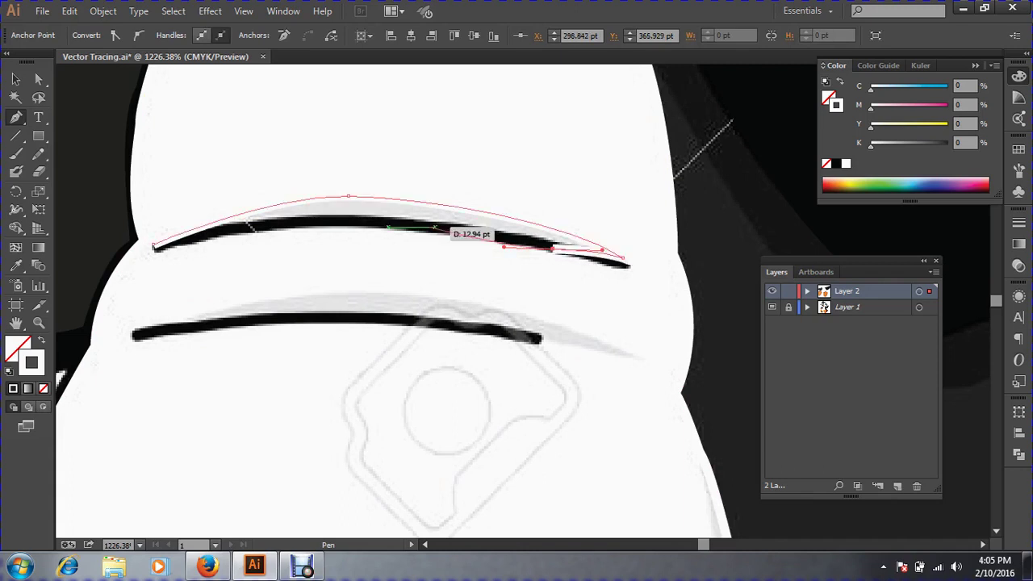
pyautogui.hotkey('ctrl', 'z')
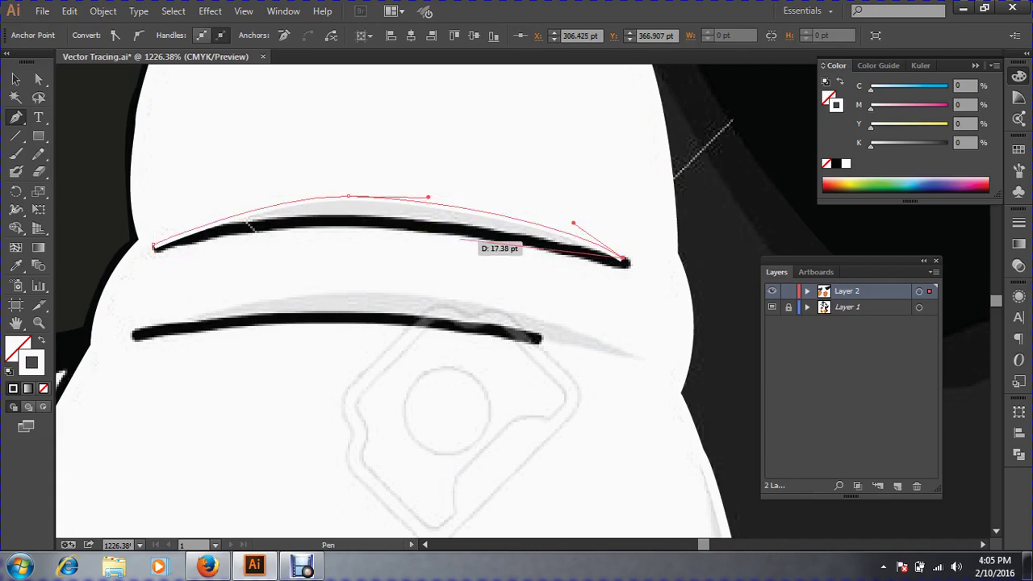
pyautogui.moveTo(440, 227); pyautogui.dragTo(390, 227)
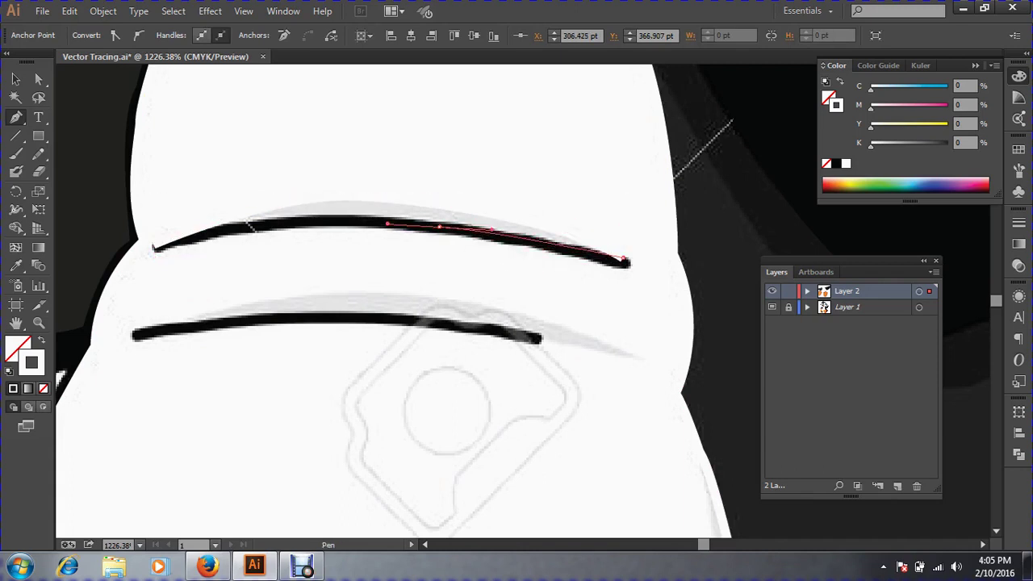
pyautogui.moveTo(154, 243)
pyautogui.mouseDown()
pyautogui.moveTo(52, 335)
pyautogui.moveTo(142, 284)
pyautogui.moveTo(153, 245)
pyautogui.mouseUp()
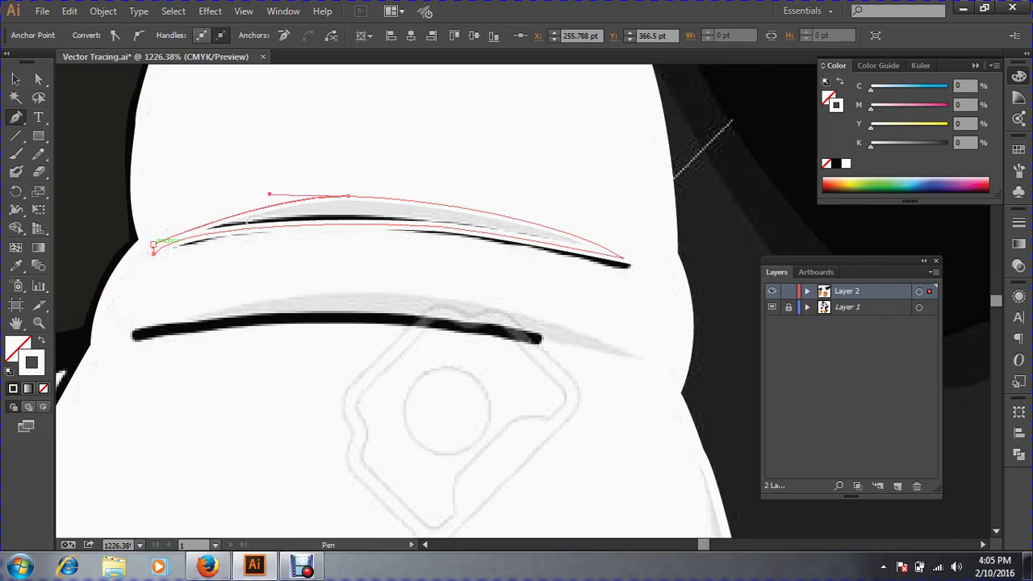
pyautogui.press('v')
pyautogui.click(15, 266)
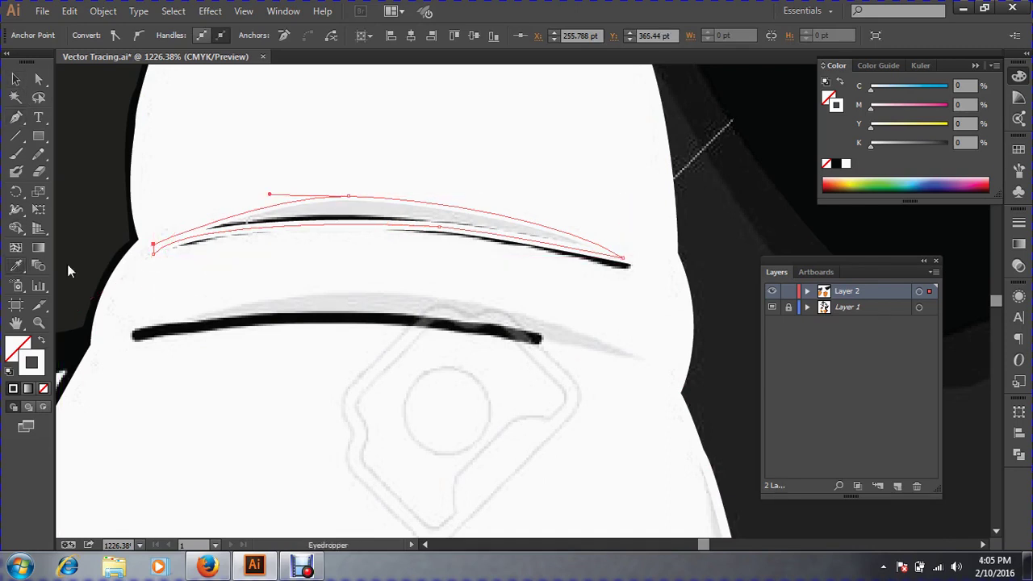
pyautogui.click(71, 271)
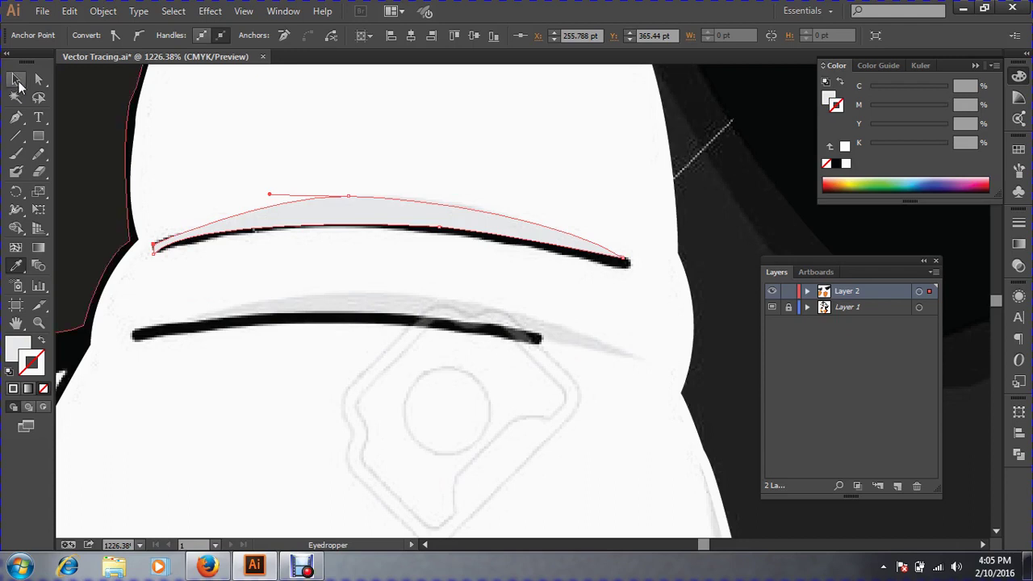
pyautogui.click(15, 78)
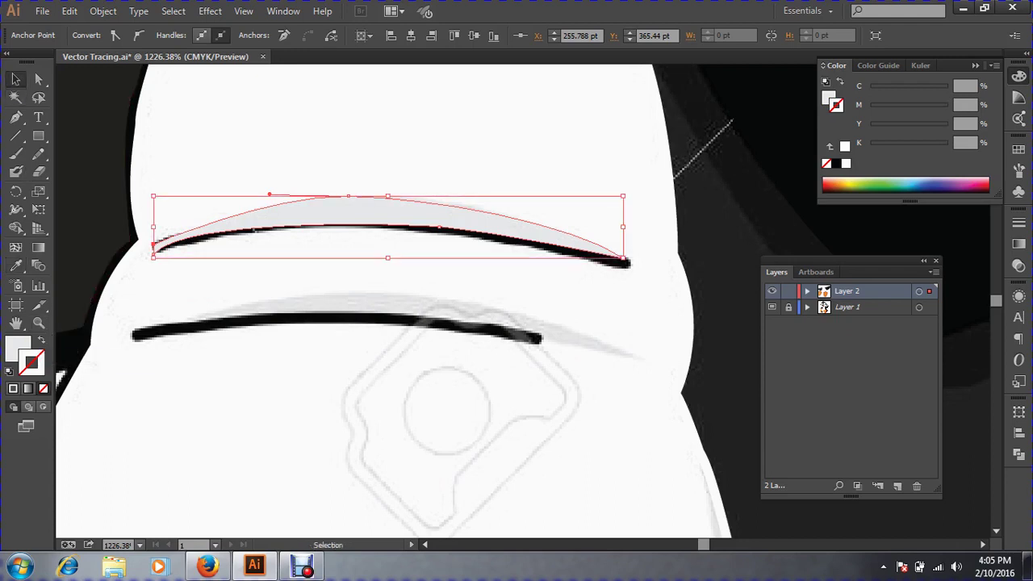
pyautogui.press('a')
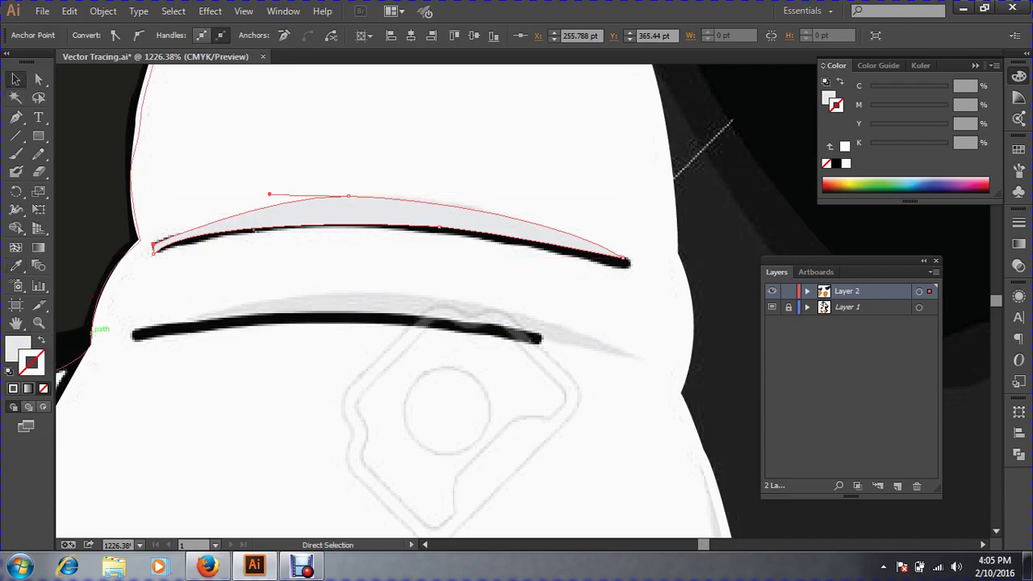
pyautogui.hotkey('ctrl', 'x')
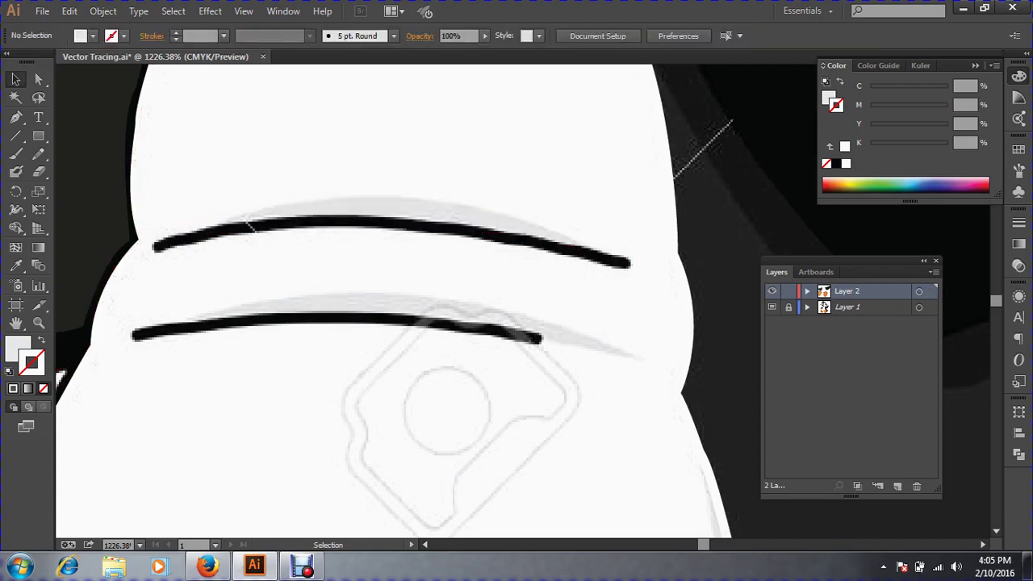
# Trace the upper belly crease as a curved path with a black outline and no fill.
pyautogui.click(15, 118)
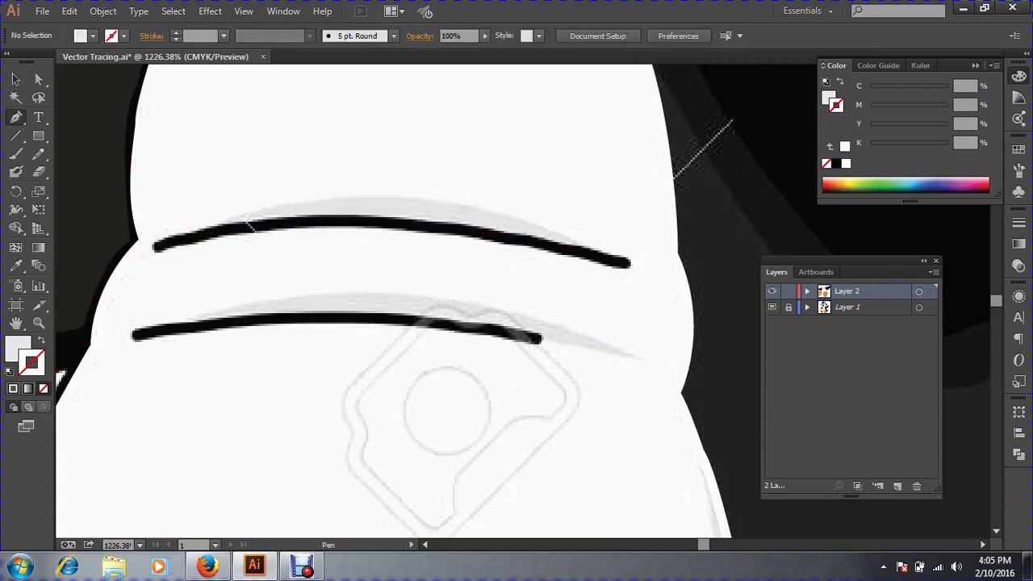
pyautogui.click(153, 244)
pyautogui.moveTo(630, 263)
pyautogui.mouseDown()
pyautogui.moveTo(879, 330)
pyautogui.moveTo(916, 354)
pyautogui.moveTo(912, 343)
pyautogui.mouseUp()
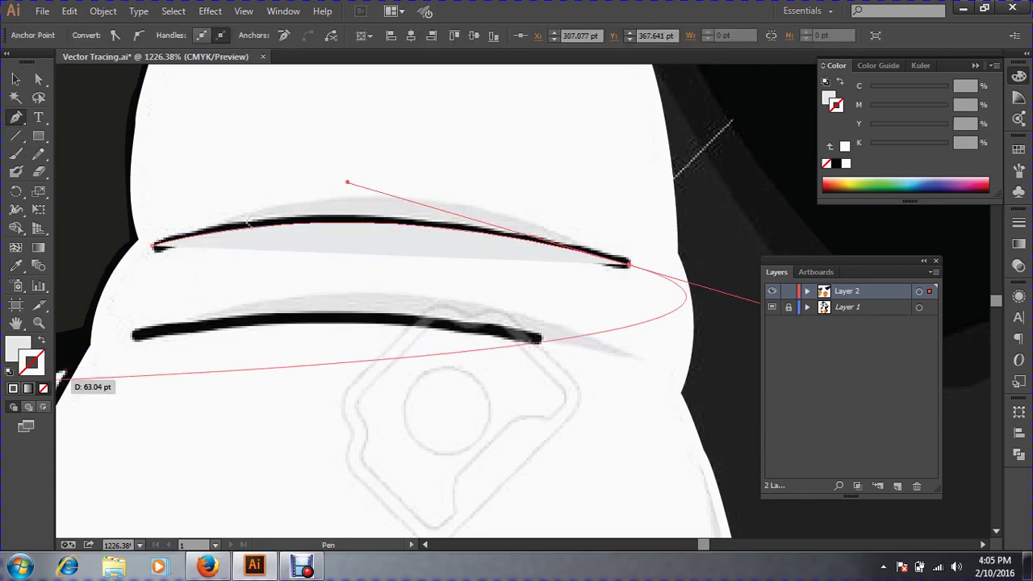
pyautogui.click(41, 339)
pyautogui.click(18, 80)
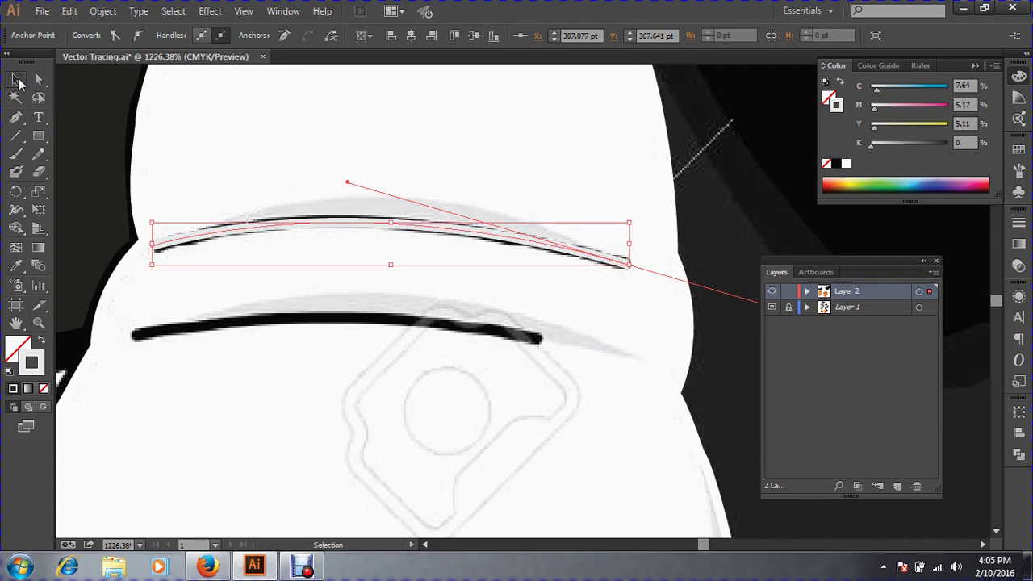
pyautogui.click(836, 163)
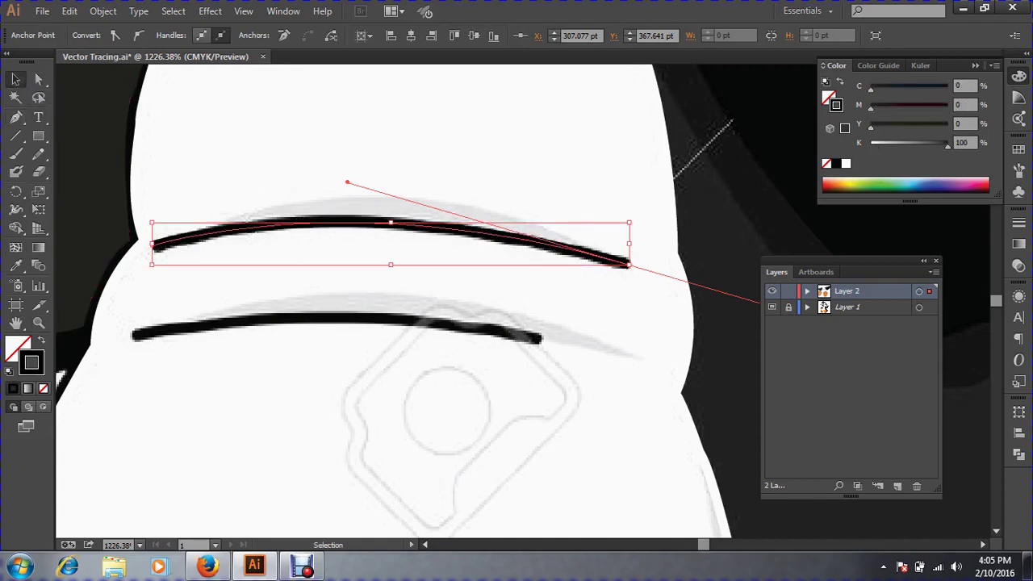
pyautogui.click(812, 354)
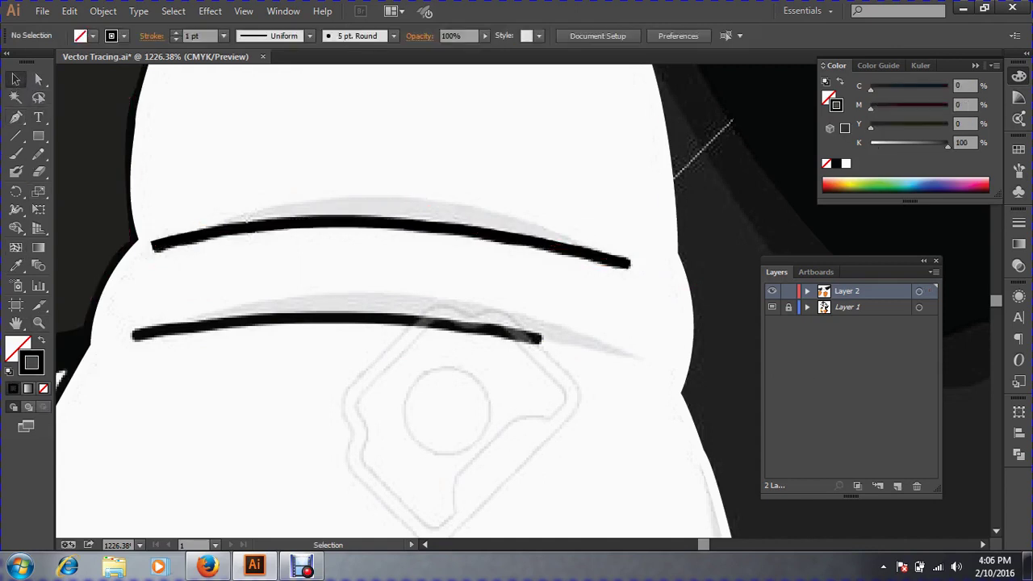
# Trace the lower belly crease as a second curved path and deselect it.
pyautogui.click(14, 119)
pyautogui.click(134, 339)
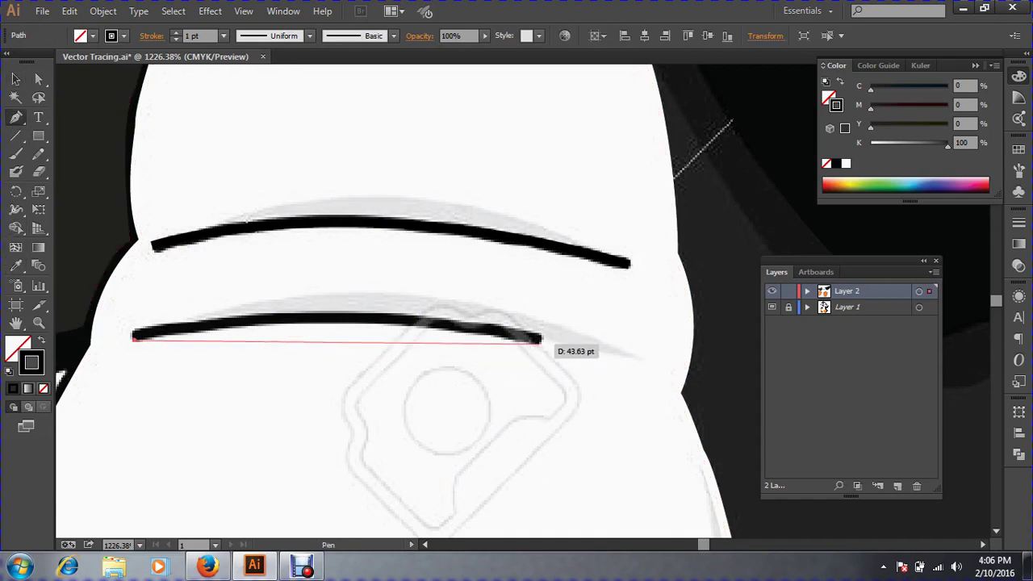
pyautogui.moveTo(539, 340); pyautogui.dragTo(787, 394)
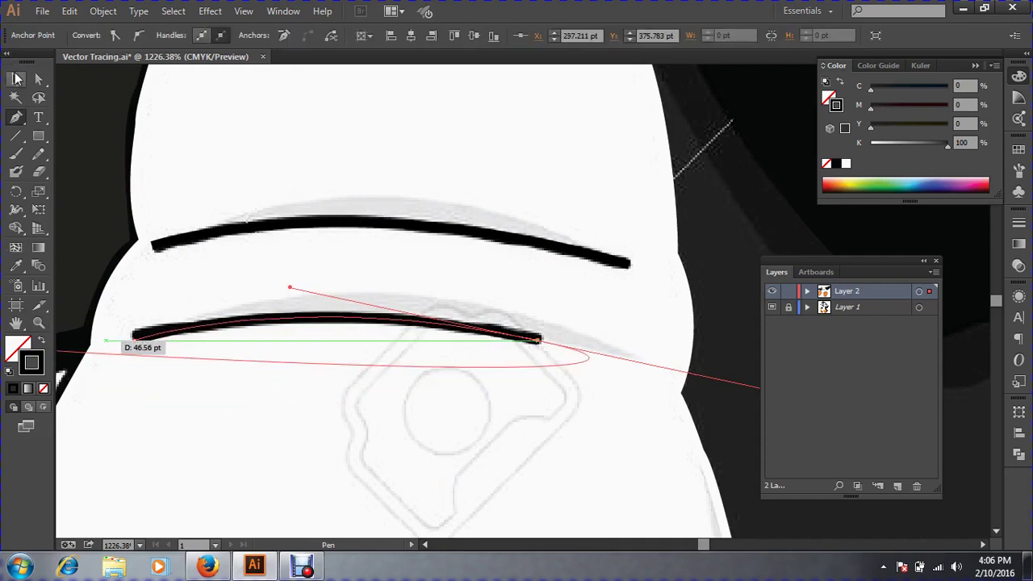
pyautogui.click(17, 78)
pyautogui.press('a')
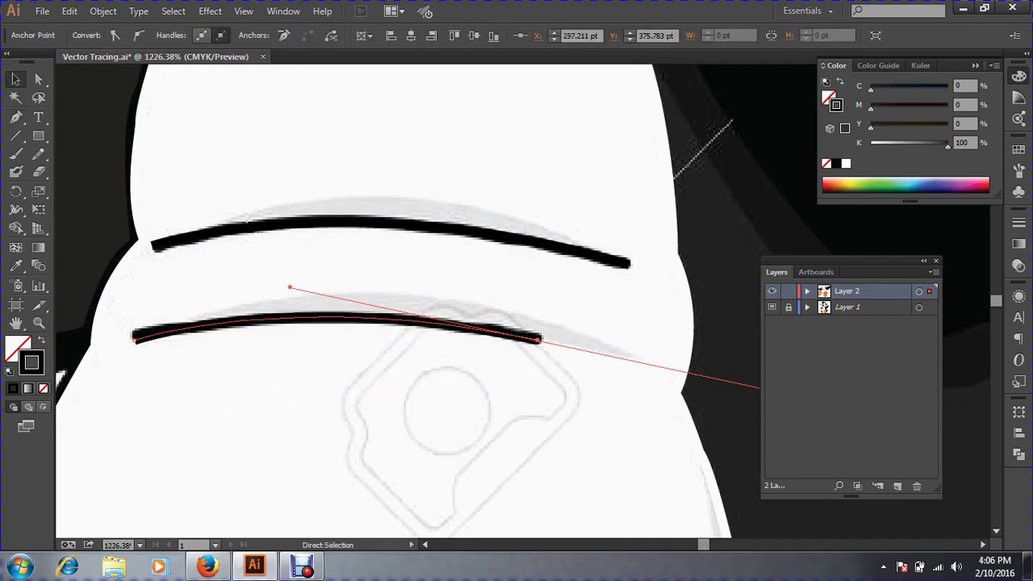
pyautogui.hotkey('ctrl', 'shift', 'a')
pyautogui.press('v')
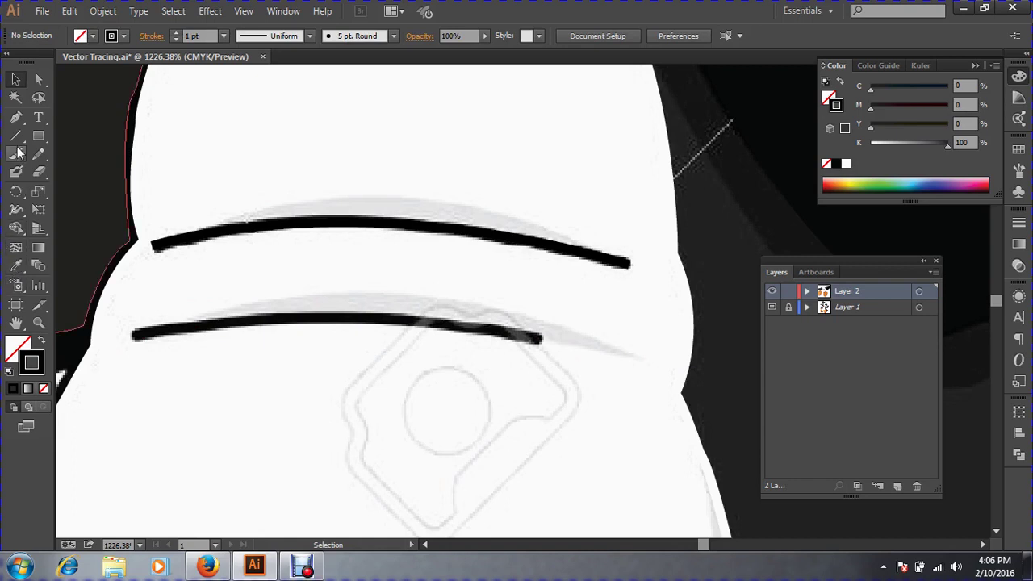
pyautogui.click(16, 117)
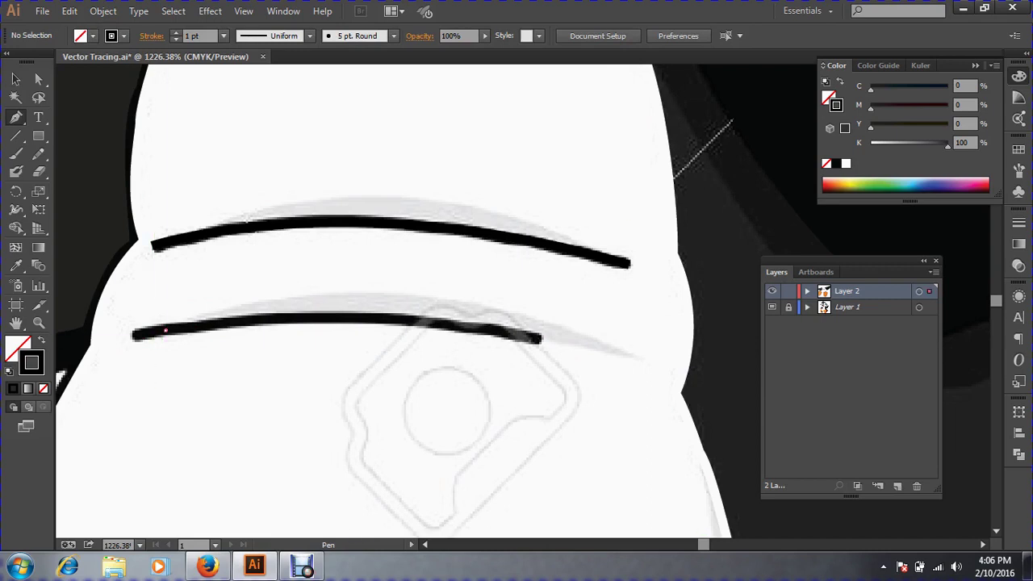
# Draw a closed crescent along the lower crease and fill it with the template's light grey.
pyautogui.click(165, 330)
pyautogui.moveTo(309, 297); pyautogui.dragTo(380, 296)
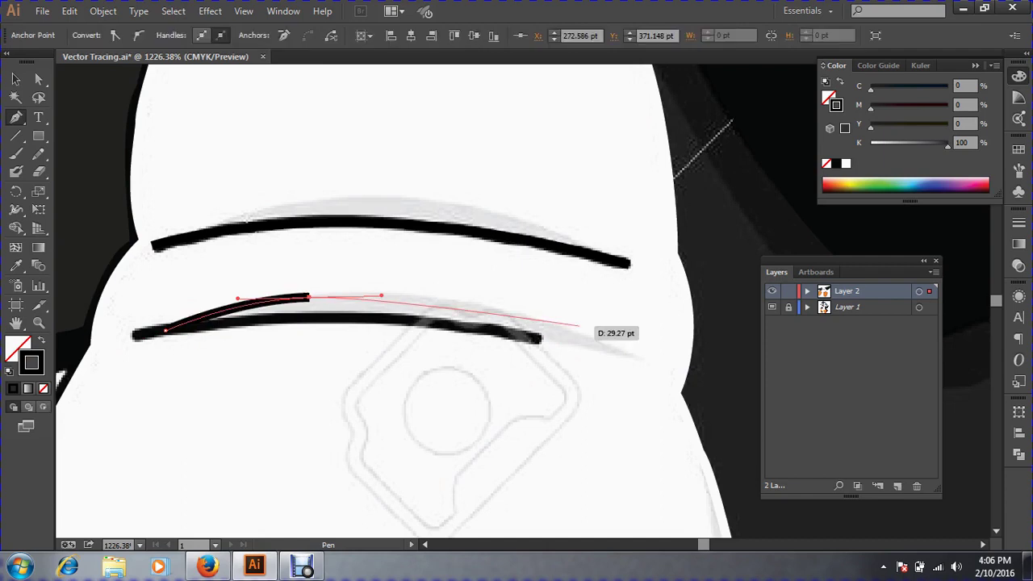
pyautogui.moveTo(579, 330)
pyautogui.mouseDown()
pyautogui.moveTo(662, 364)
pyautogui.moveTo(629, 352)
pyautogui.mouseUp()
pyautogui.moveTo(510, 334); pyautogui.dragTo(441, 325)
pyautogui.moveTo(166, 330); pyautogui.dragTo(216, 309)
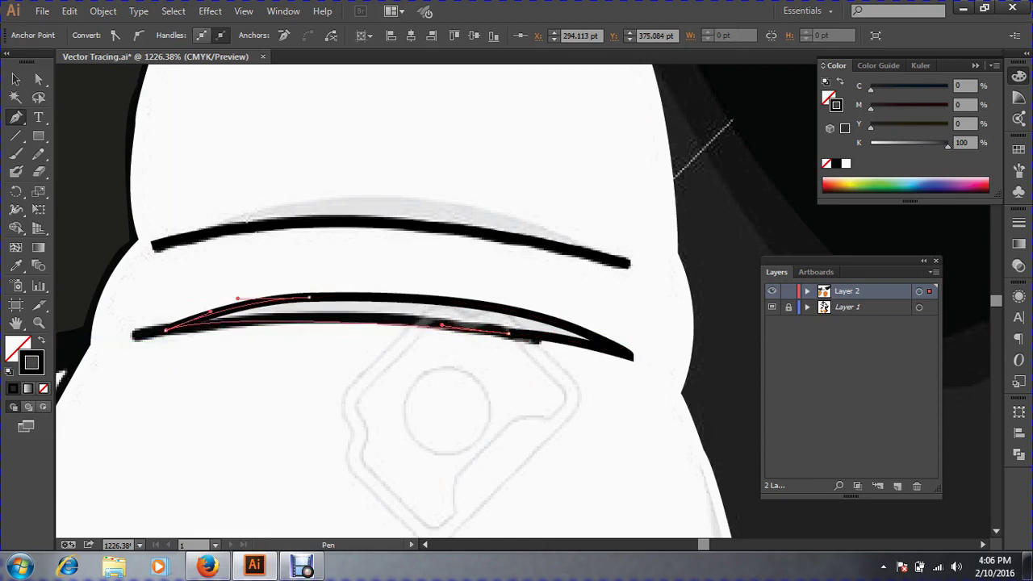
pyautogui.click(12, 266)
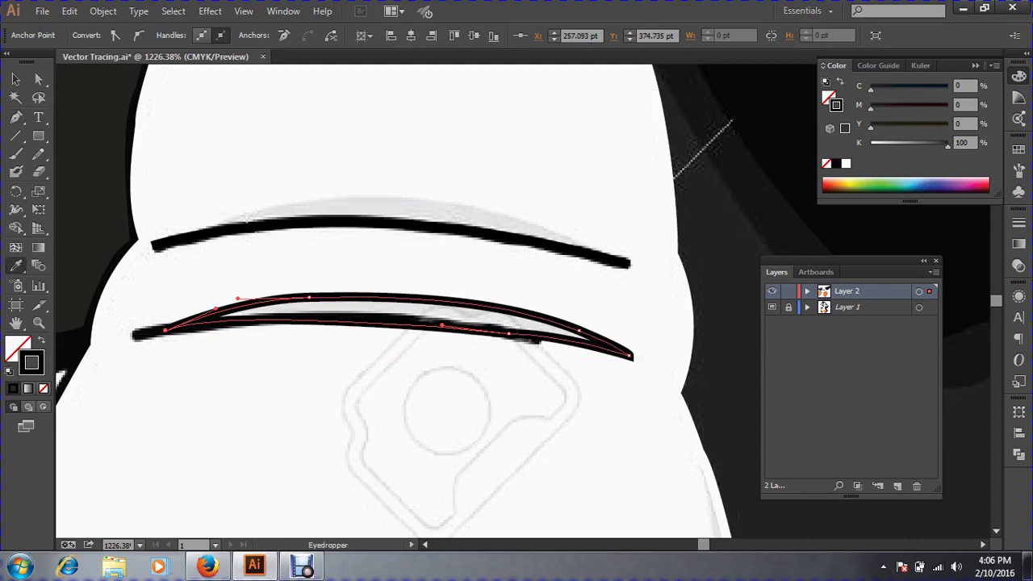
pyautogui.click(363, 308)
pyautogui.click(15, 78)
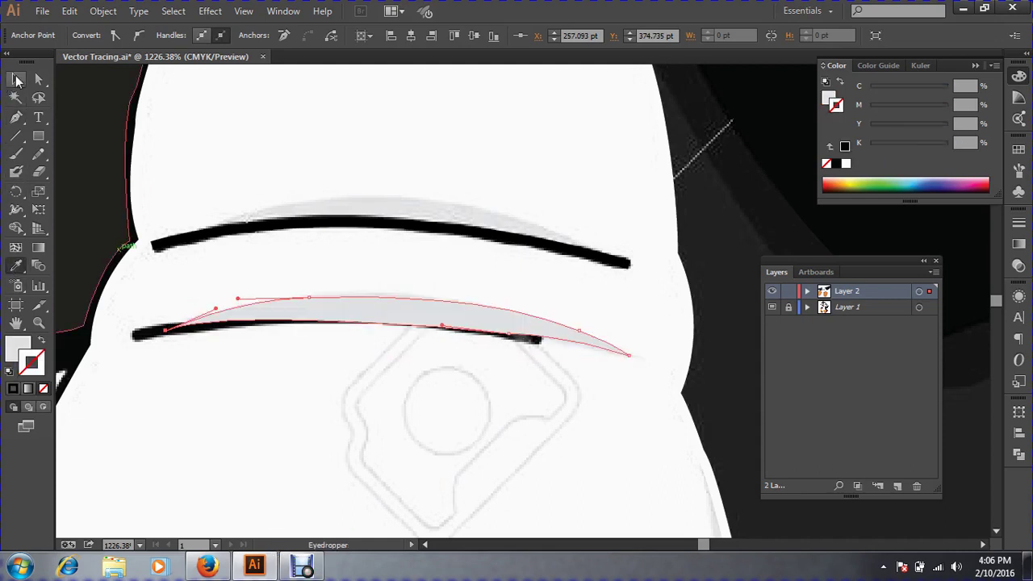
pyautogui.hotkey('ctrl', 'shift', 'a')
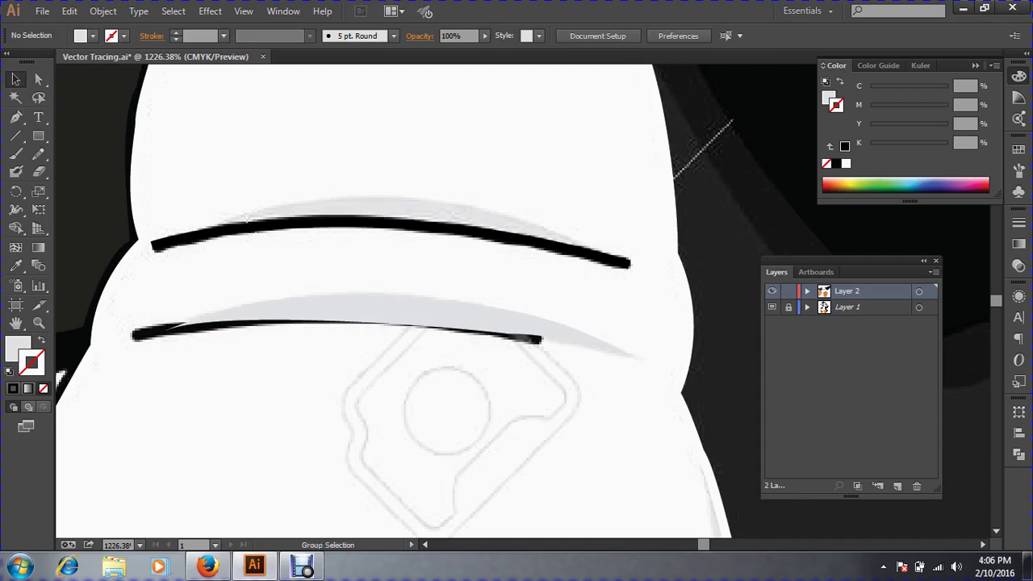
# Bring the lower black crease arc in front of the grey crescent.
pyautogui.hotkey('ctrl', 'a')
pyautogui.click(363, 270)
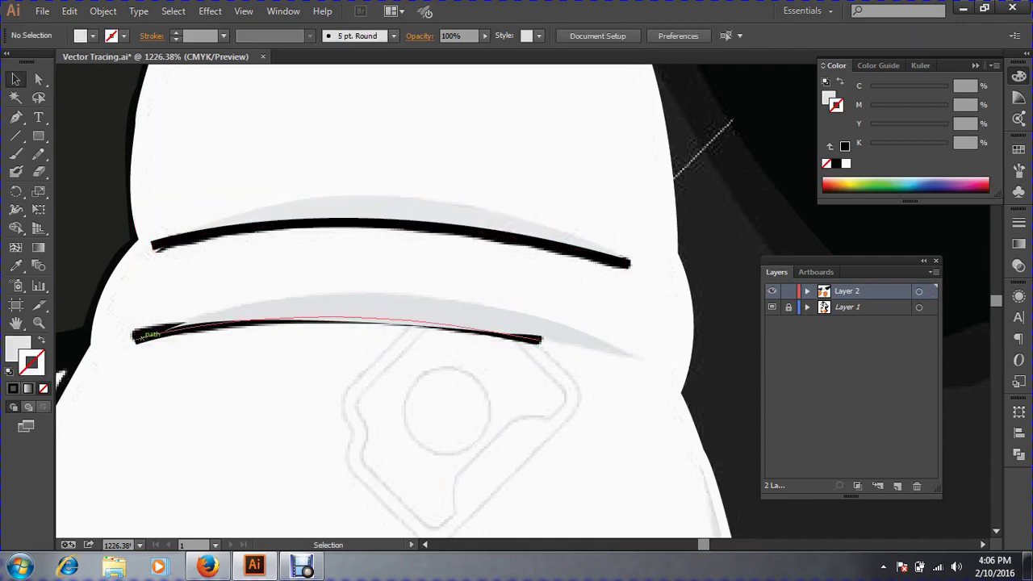
pyautogui.click(339, 318)
pyautogui.hotkey('ctrl', 'shift', 'b')
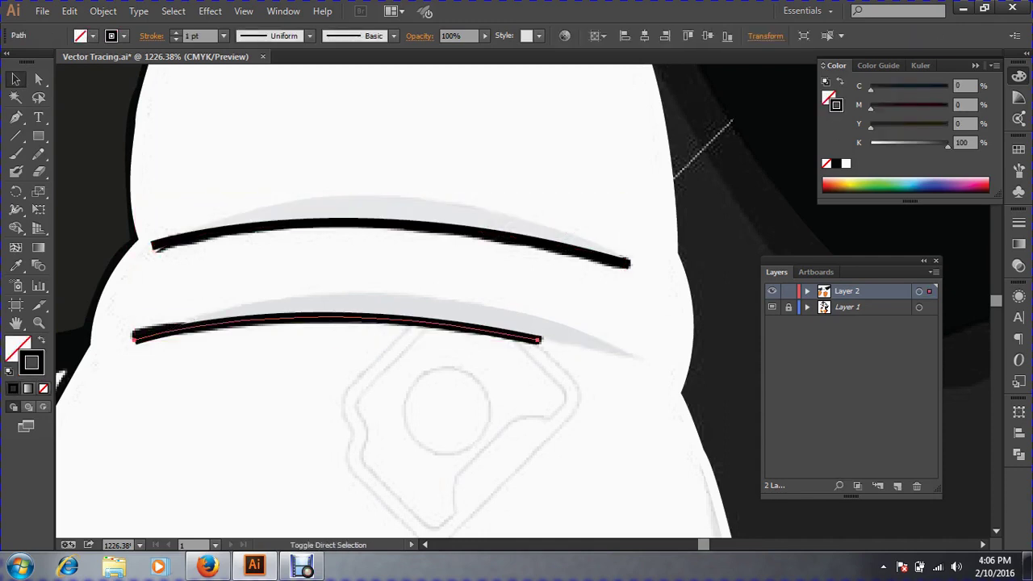
pyautogui.hotkey('ctrl', 'shift', 'a')
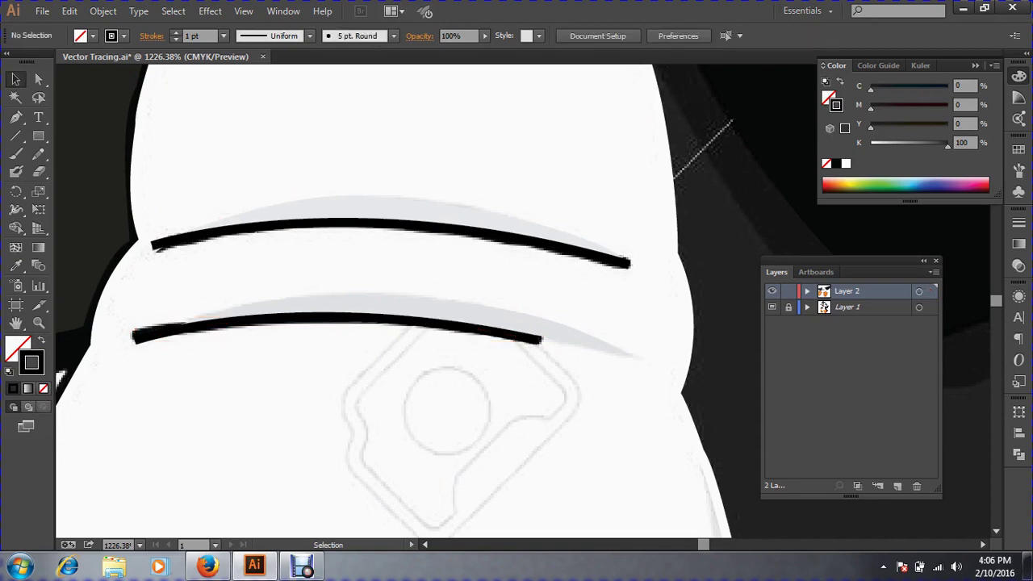
pyautogui.hotkey('ctrl', '-')
pyautogui.hotkey('ctrl', '-')
pyautogui.hotkey('ctrl', '-')
pyautogui.hotkey('ctrl', '-')
pyautogui.hotkey('ctrl', '-')
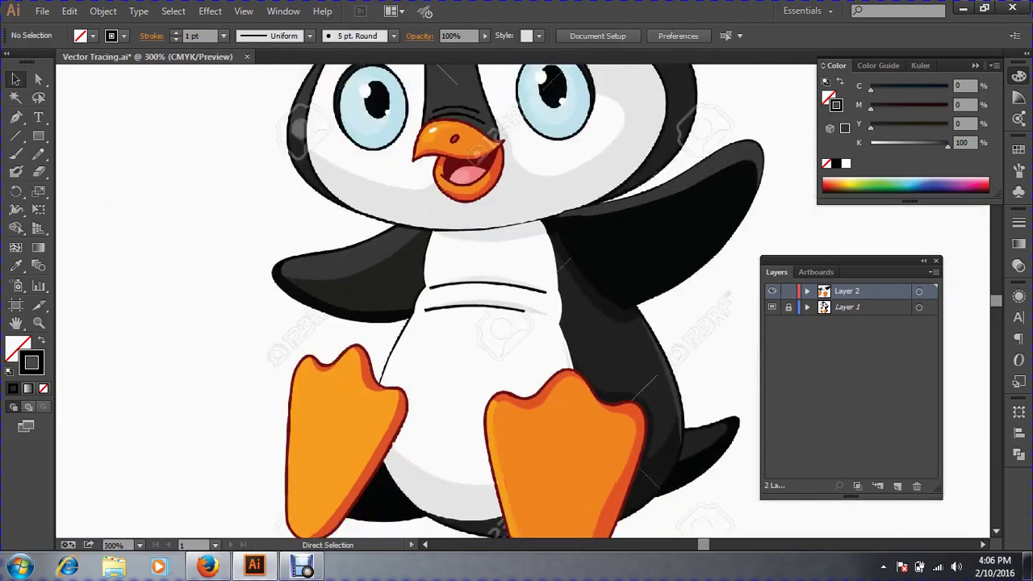
# Pan down and zoom in closely on the penguin's feet.
pyautogui.press('space')
pyautogui.moveTo(484, 339); pyautogui.dragTo(431, 254)
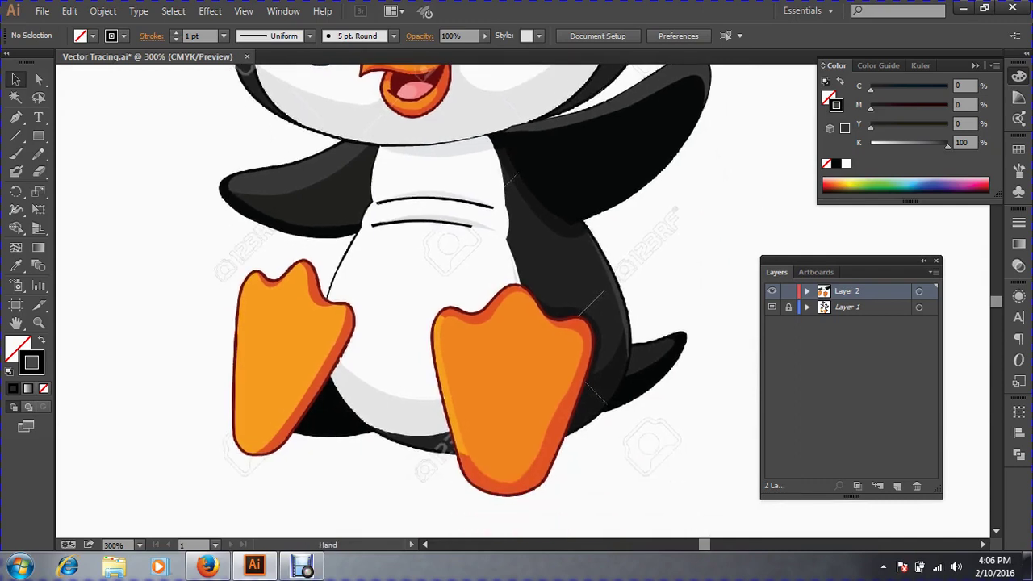
pyautogui.hotkey('ctrl', 'space')
pyautogui.moveTo(211, 273); pyautogui.dragTo(670, 522)
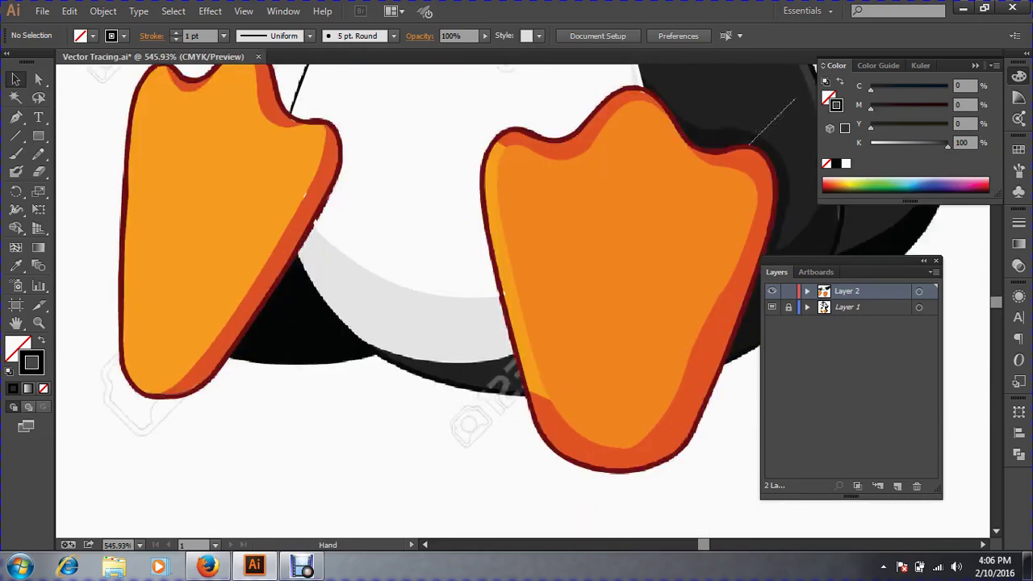
pyautogui.hotkey('ctrl', 'space')
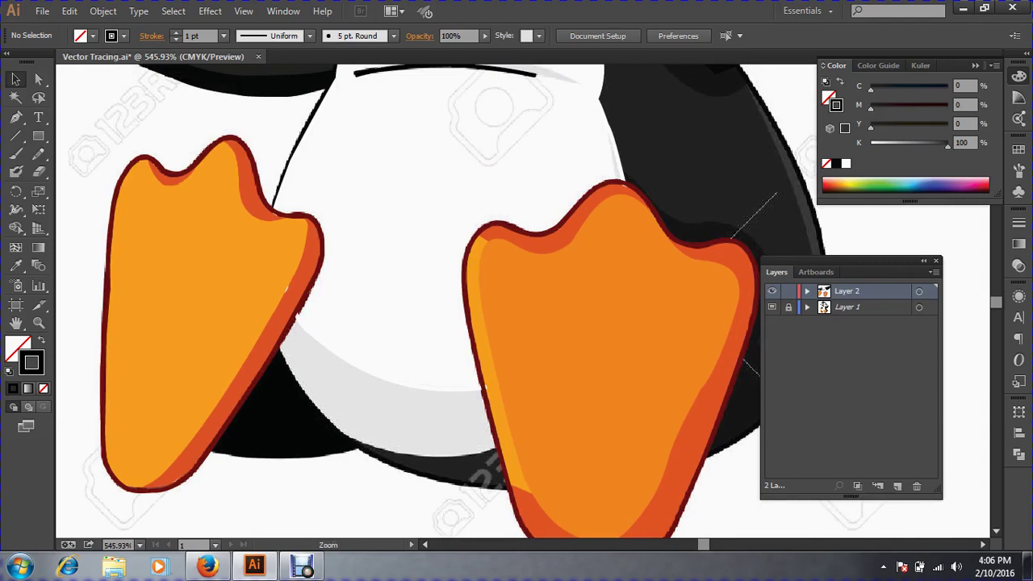
pyautogui.moveTo(202, 257); pyautogui.dragTo(735, 488)
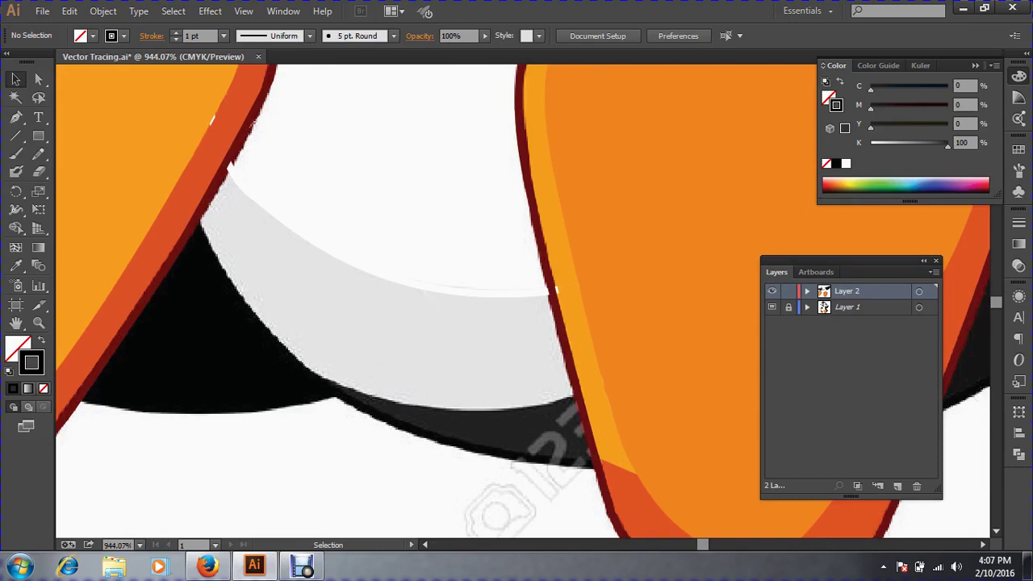
# Hide all panels and set the zoom to 600%.
pyautogui.press('Tab')
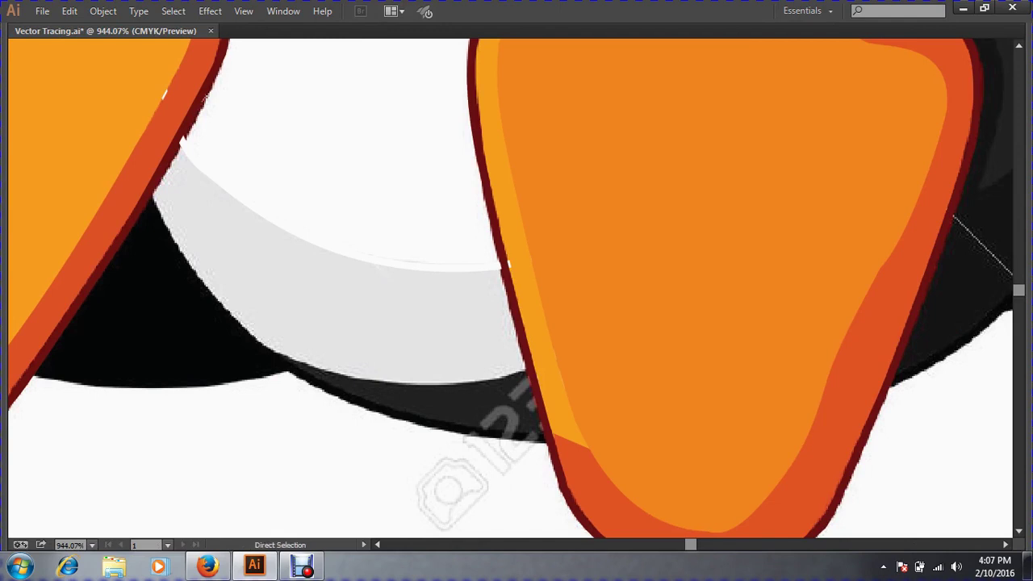
pyautogui.hotkey('ctrl', '-')
pyautogui.hotkey('ctrl', '-')
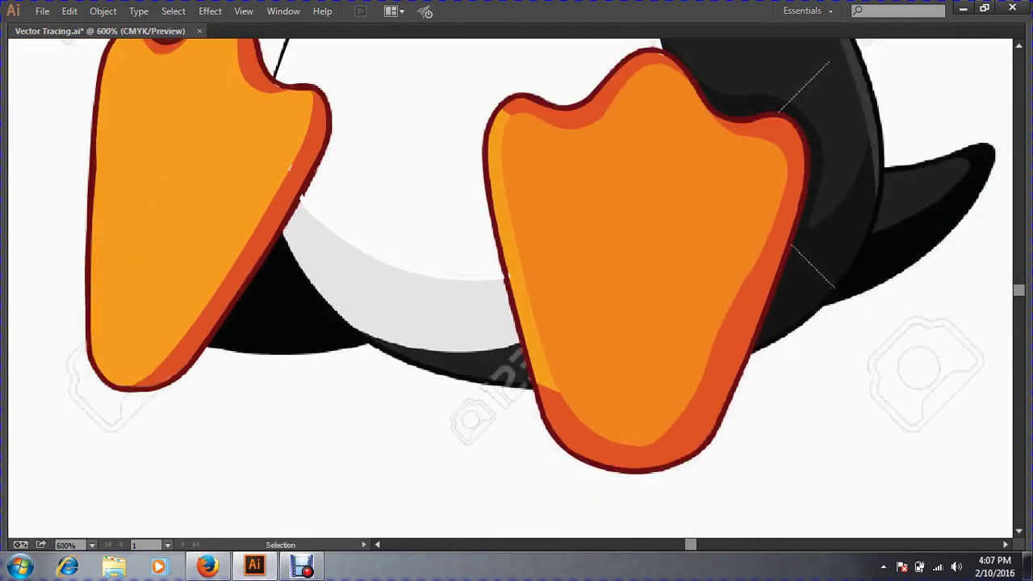
pyautogui.press('p')
pyautogui.press('v')
pyautogui.press('i')
pyautogui.press('p')
# Pen-outline a closed shape from the left foot, under the belly edge, to the right foot and back.
pyautogui.moveTo(287, 236); pyautogui.dragTo(310, 282)
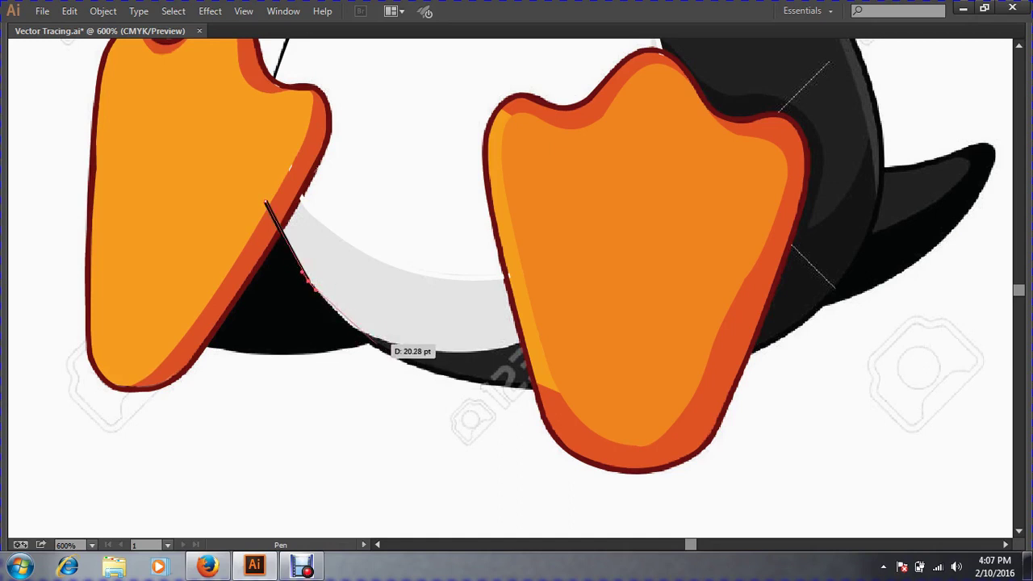
pyautogui.moveTo(347, 332); pyautogui.dragTo(402, 345)
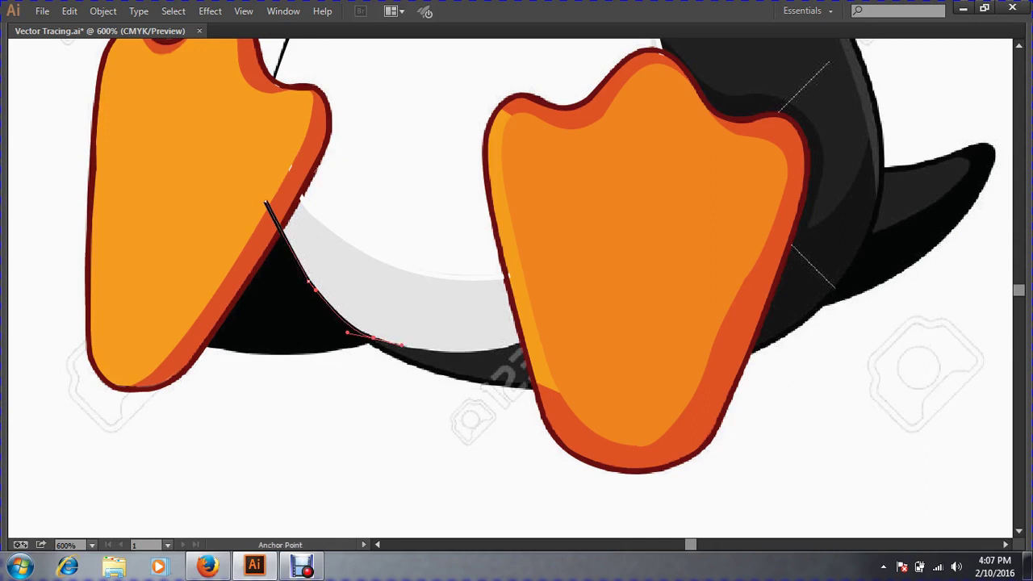
pyautogui.moveTo(537, 338)
pyautogui.mouseDown()
pyautogui.moveTo(586, 310)
pyautogui.moveTo(517, 279)
pyautogui.moveTo(466, 277)
pyautogui.mouseUp()
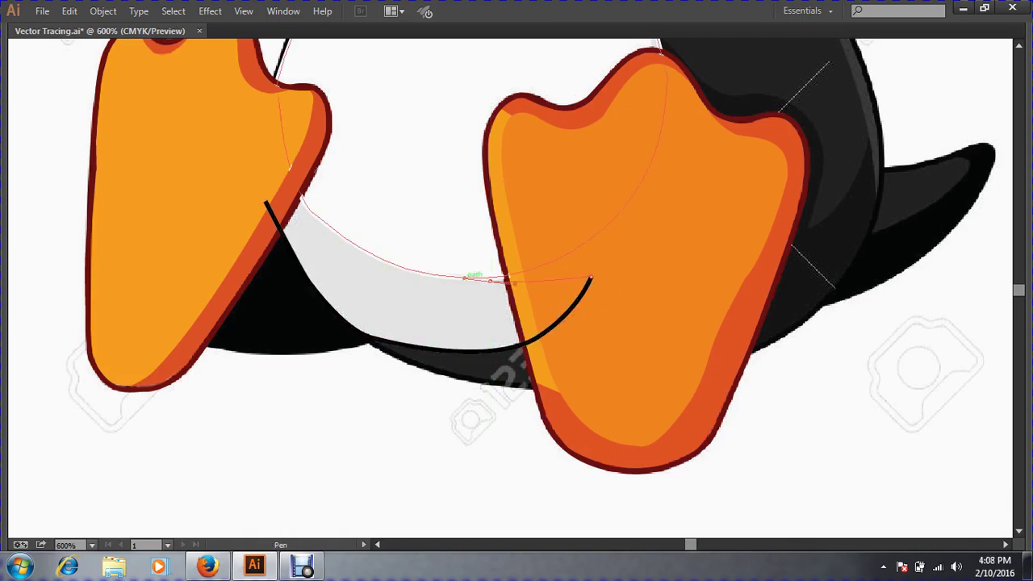
pyautogui.click(466, 277)
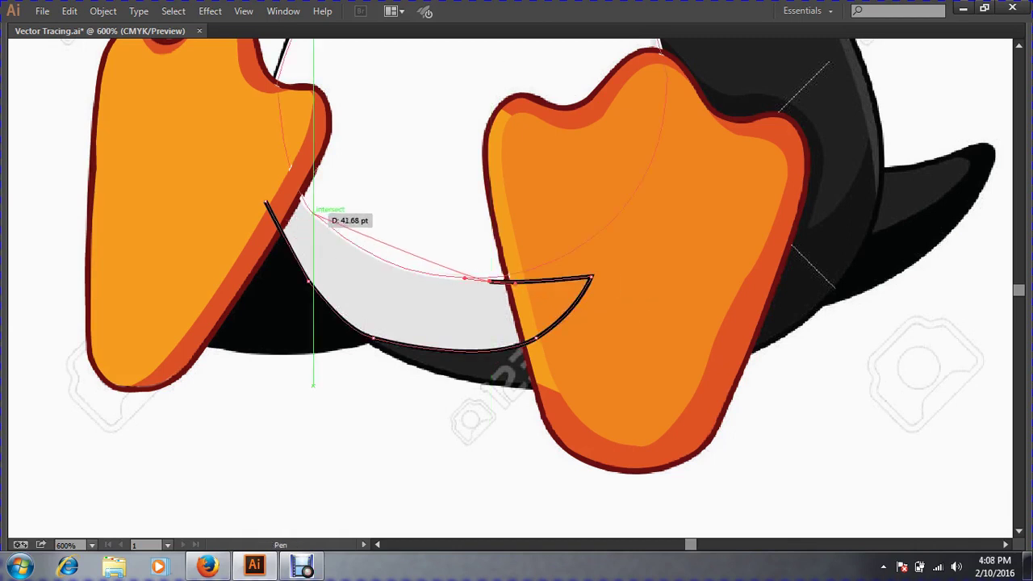
pyautogui.moveTo(312, 212); pyautogui.dragTo(258, 146)
pyautogui.hotkey('ctrl', 'z')
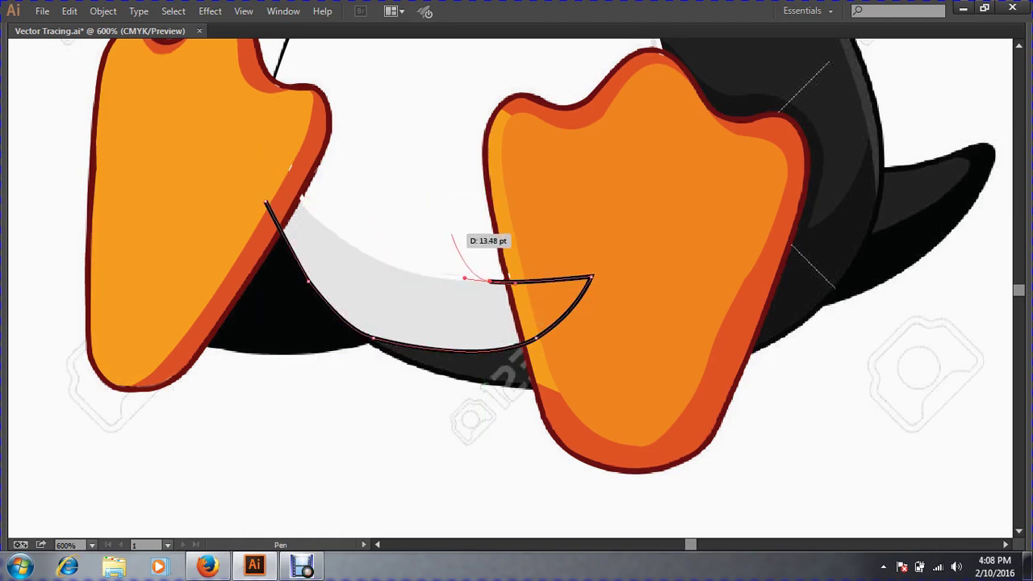
pyautogui.click(450, 234)
pyautogui.click(387, 200)
pyautogui.click(329, 178)
pyautogui.click(291, 172)
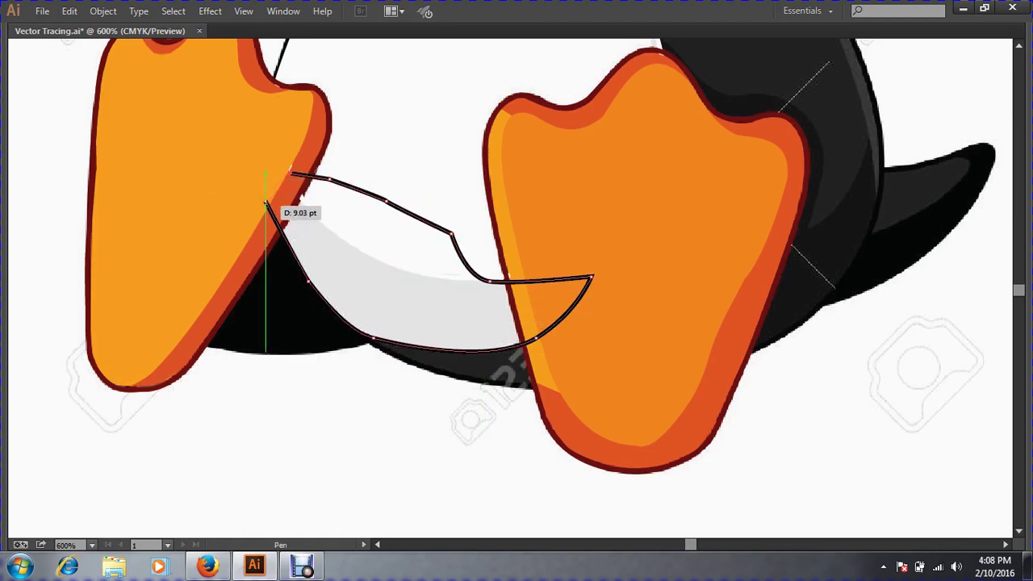
pyautogui.click(266, 203)
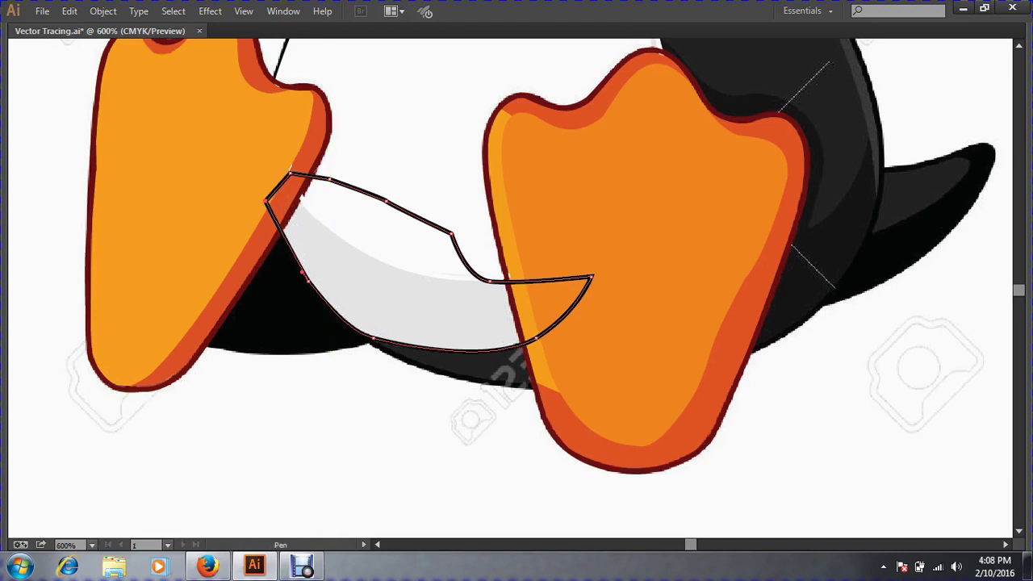
pyautogui.press('v')
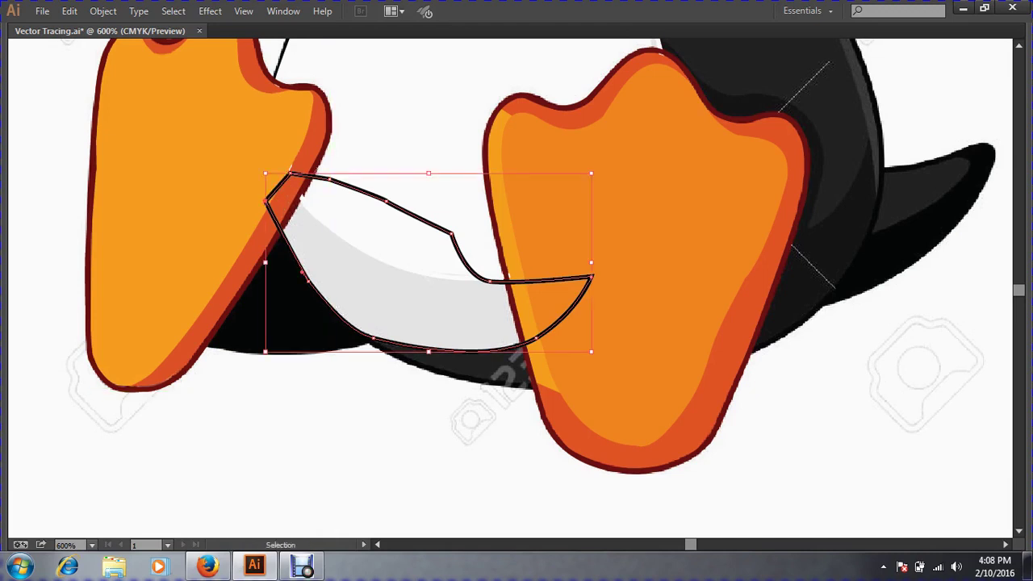
# Fill the new shape with the belly's light grey and send it backward.
pyautogui.press('i')
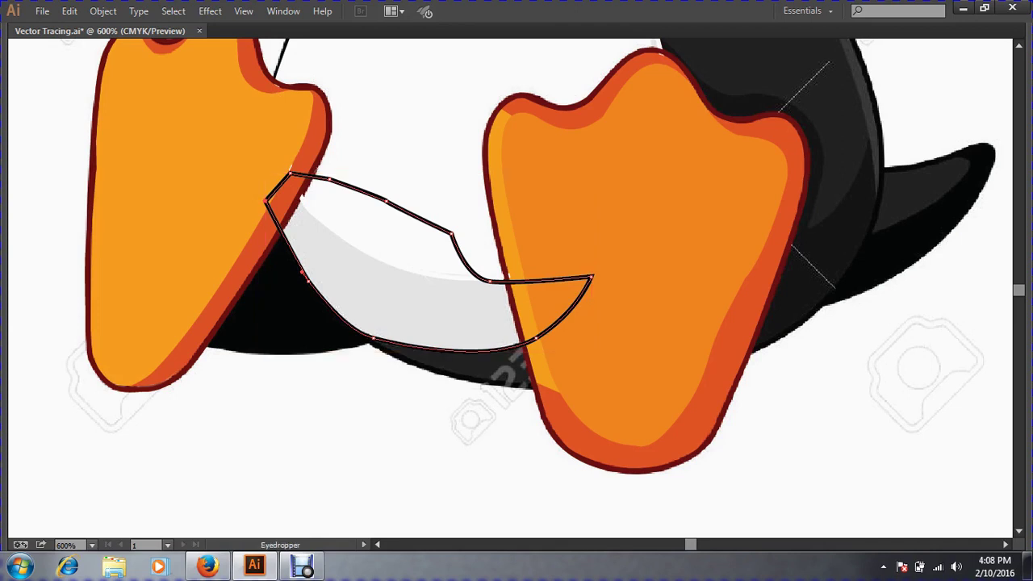
pyautogui.click(405, 303)
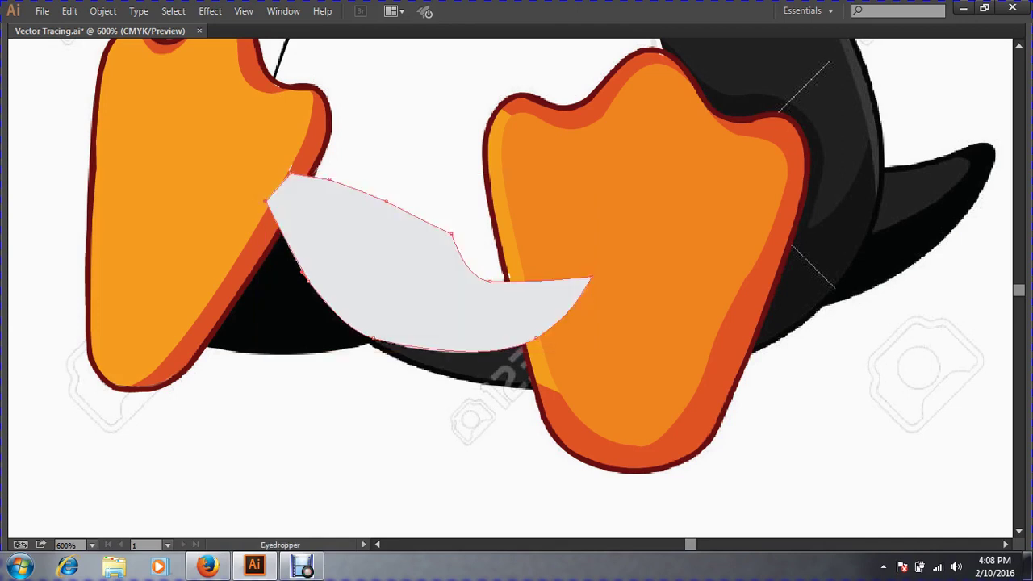
pyautogui.press('v')
pyautogui.hotkey('ctrl', 'shift', '[')
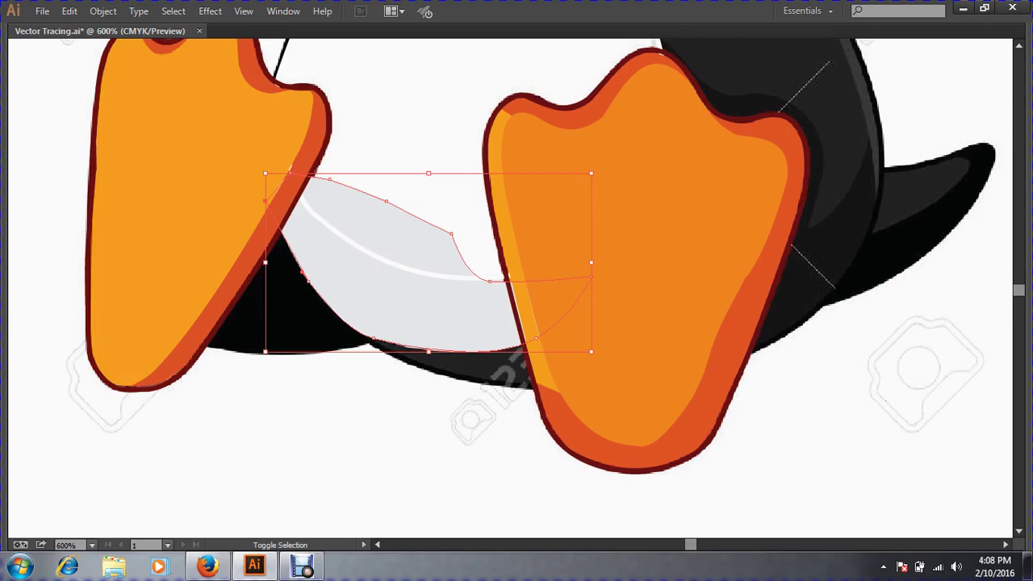
# Restore the panels and send the grey shape to the back, undoing accidental moves.
pyautogui.press('i')
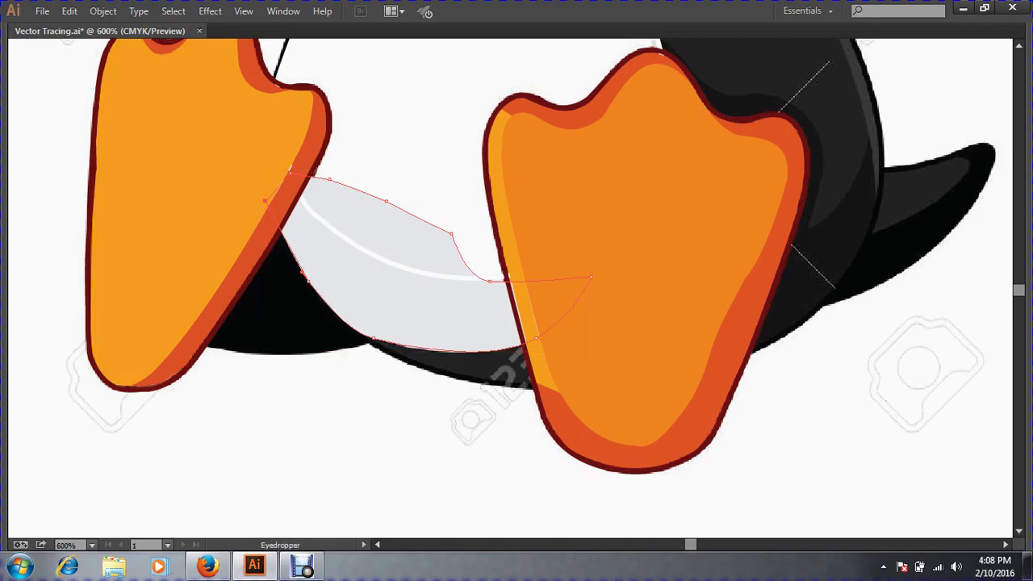
pyautogui.press('Tab')
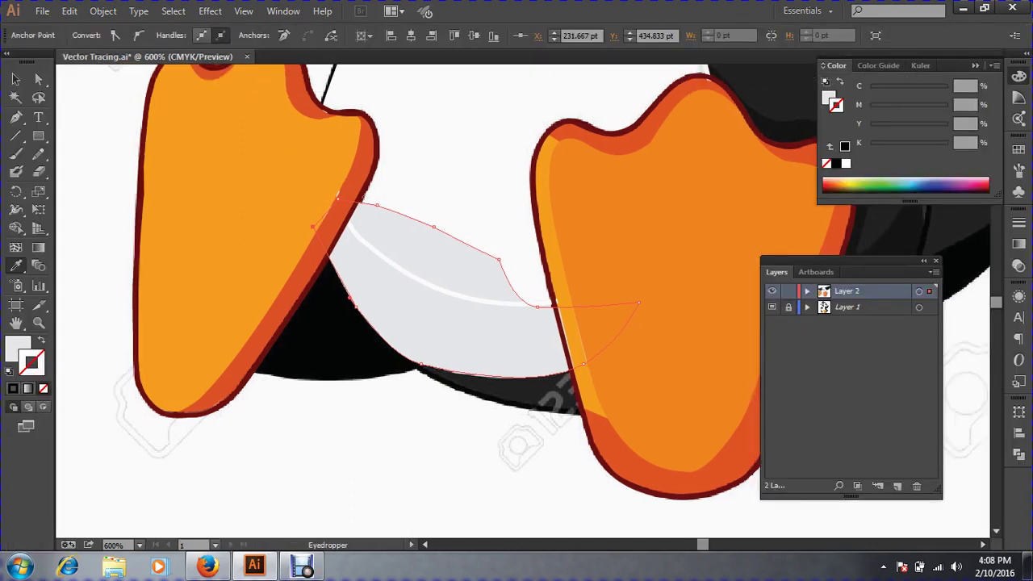
pyautogui.press('v')
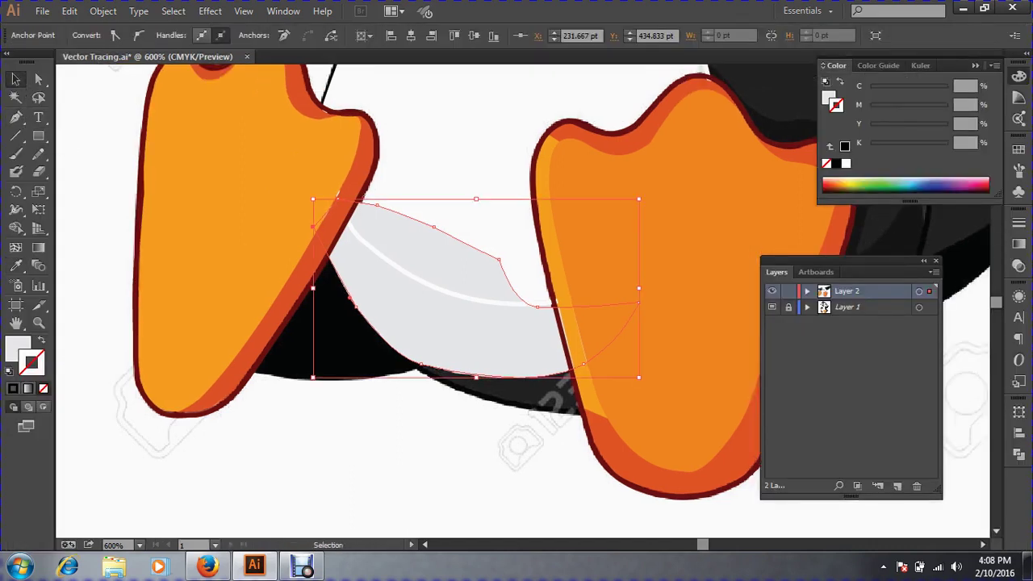
pyautogui.hotkey('ctrl', 'shift', 'a')
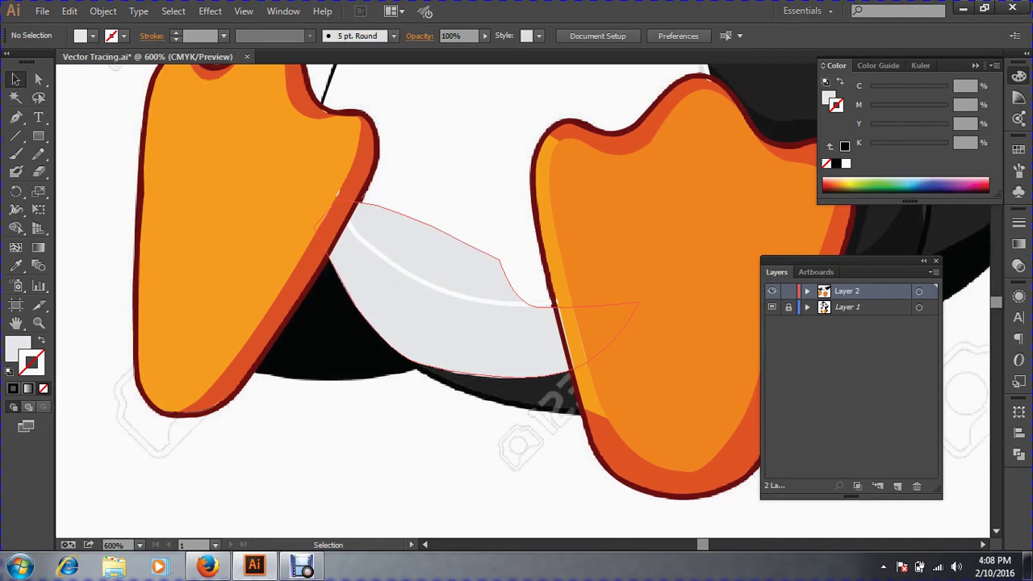
pyautogui.moveTo(426, 328); pyautogui.dragTo(412, 410)
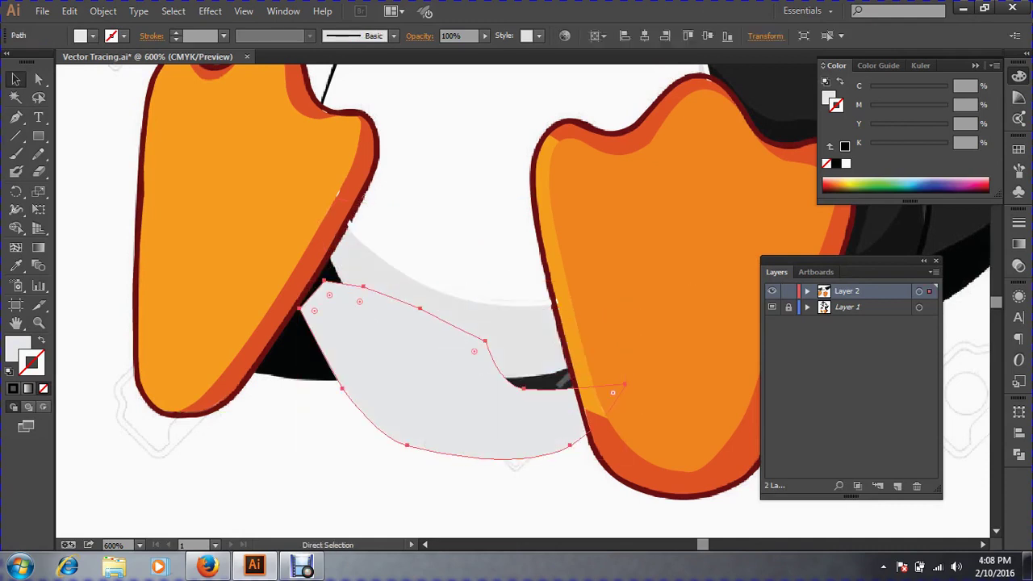
pyautogui.hotkey('ctrl', 'z')
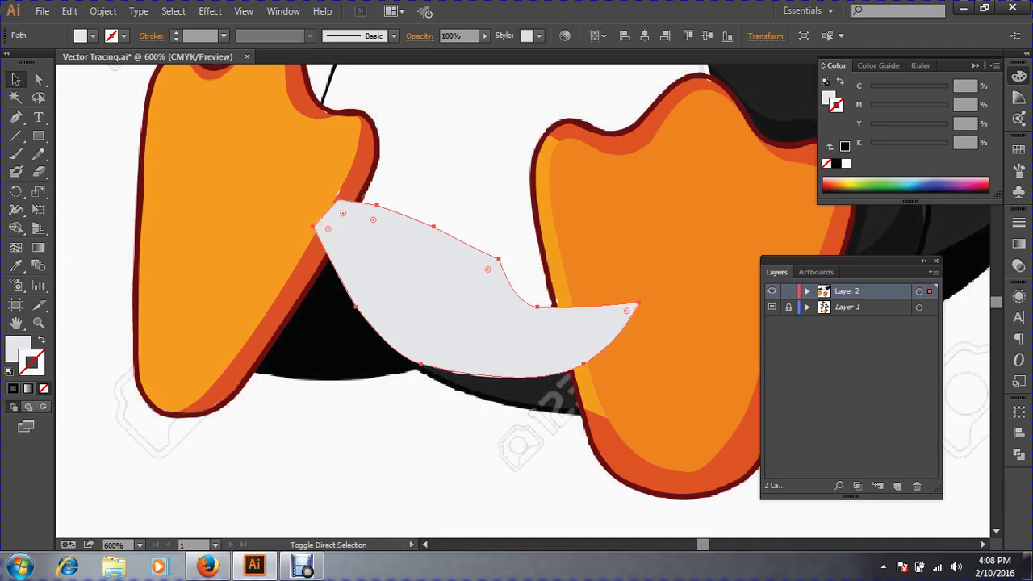
pyautogui.hotkey('ctrl', 'shift', '[')
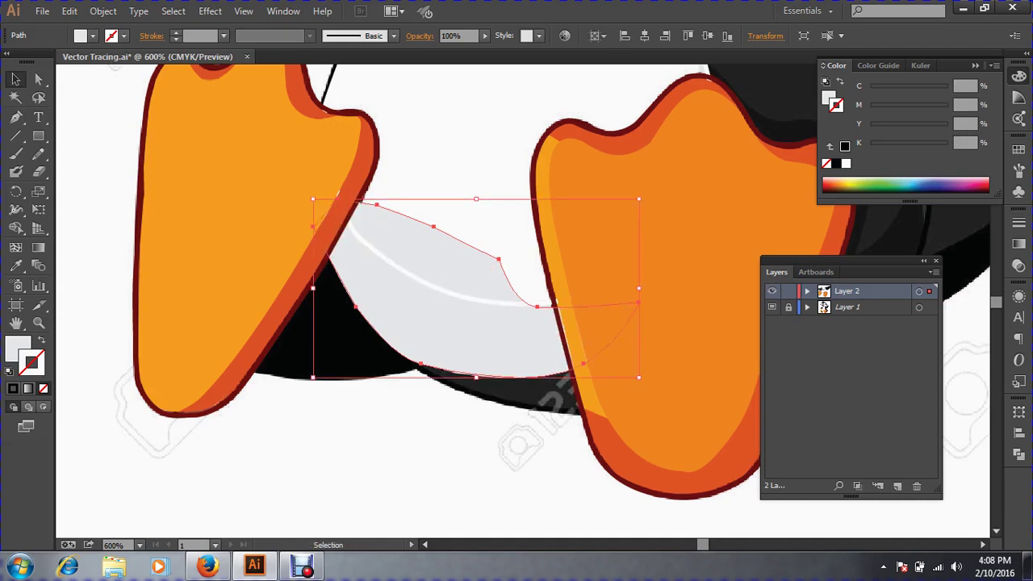
pyautogui.click(19, 347)
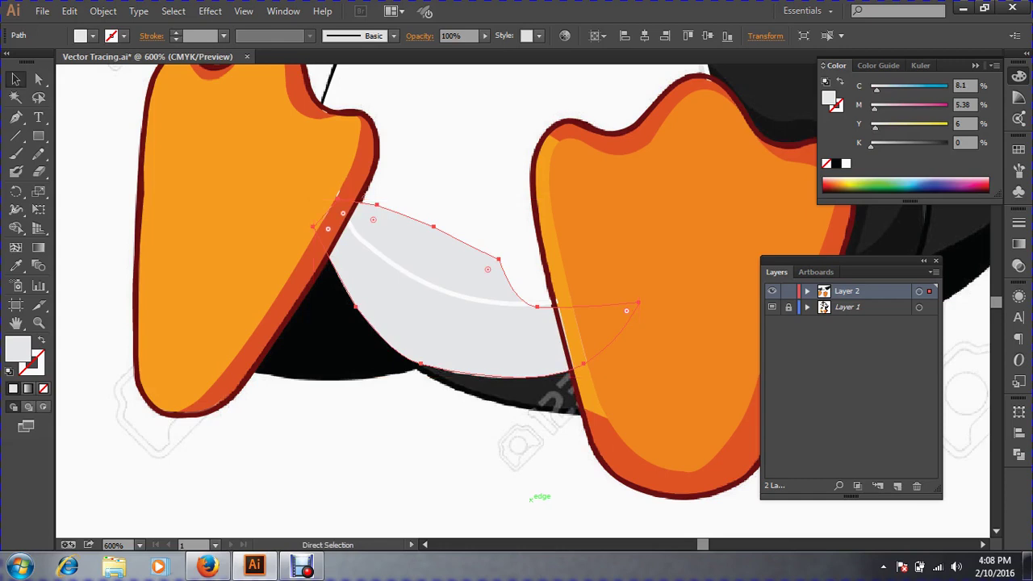
pyautogui.moveTo(475, 289); pyautogui.dragTo(404, 417)
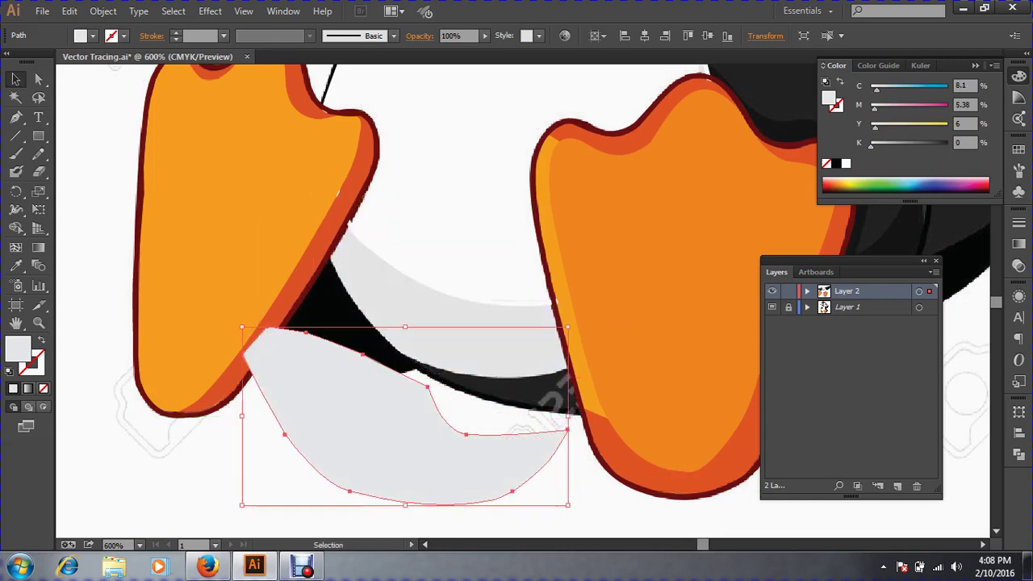
pyautogui.press('a')
pyautogui.hotkey('ctrl', 'z')
pyautogui.press('v')
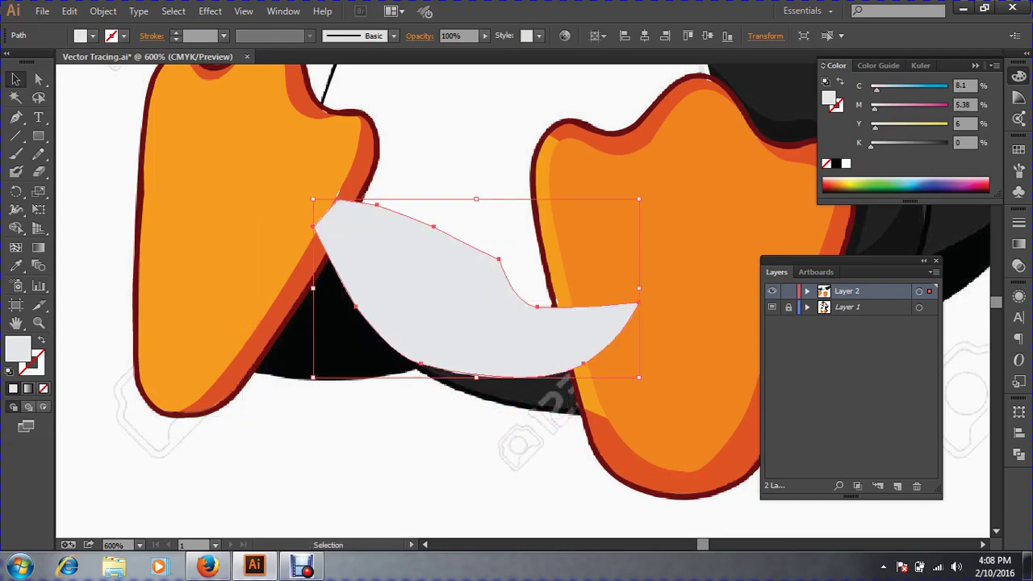
pyautogui.hotkey('ctrl', 'shift', 'a')
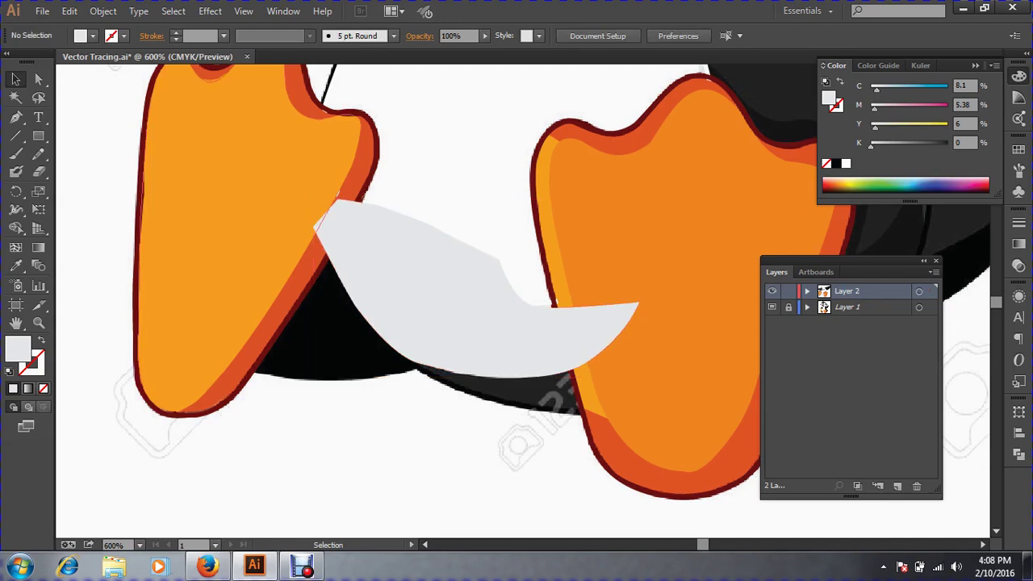
# Bring the left and right orange feet in front of the grey shape.
pyautogui.click(242, 242)
pyautogui.hotkey('ctrl', 'shift', ']')
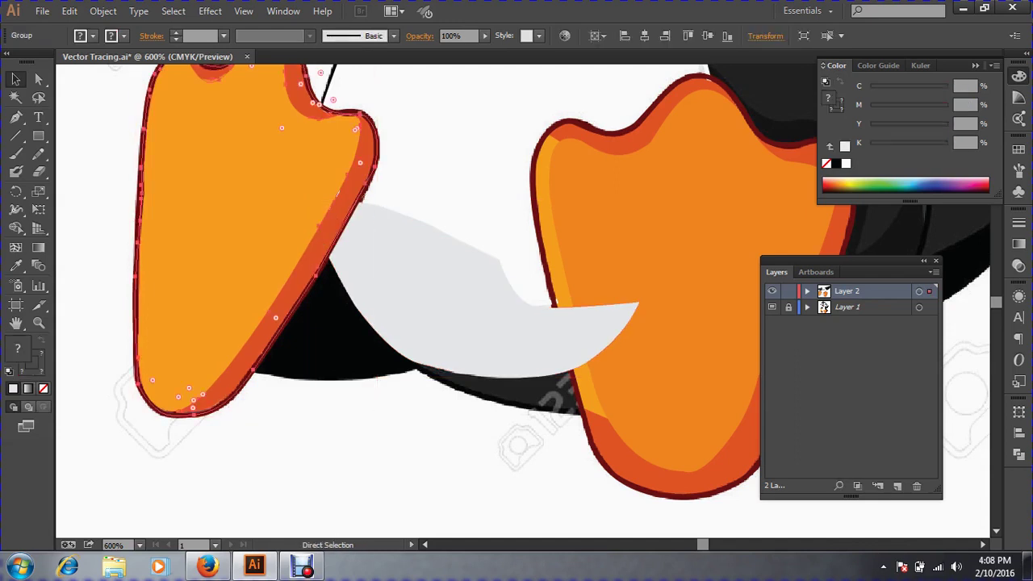
pyautogui.click(710, 295)
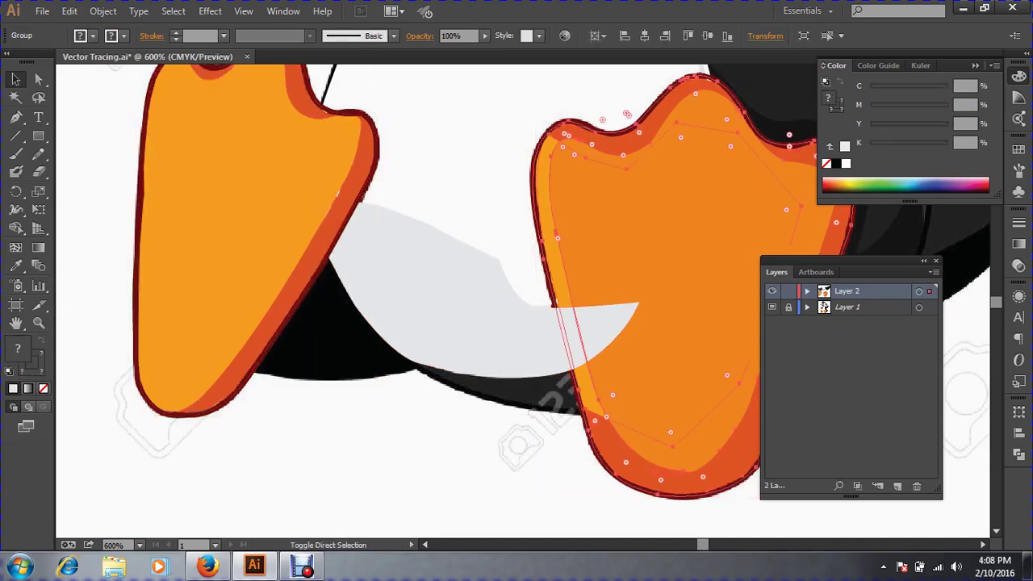
pyautogui.hotkey('ctrl', 'shift', ']')
pyautogui.hotkey('ctrl', 'shift', 'a')
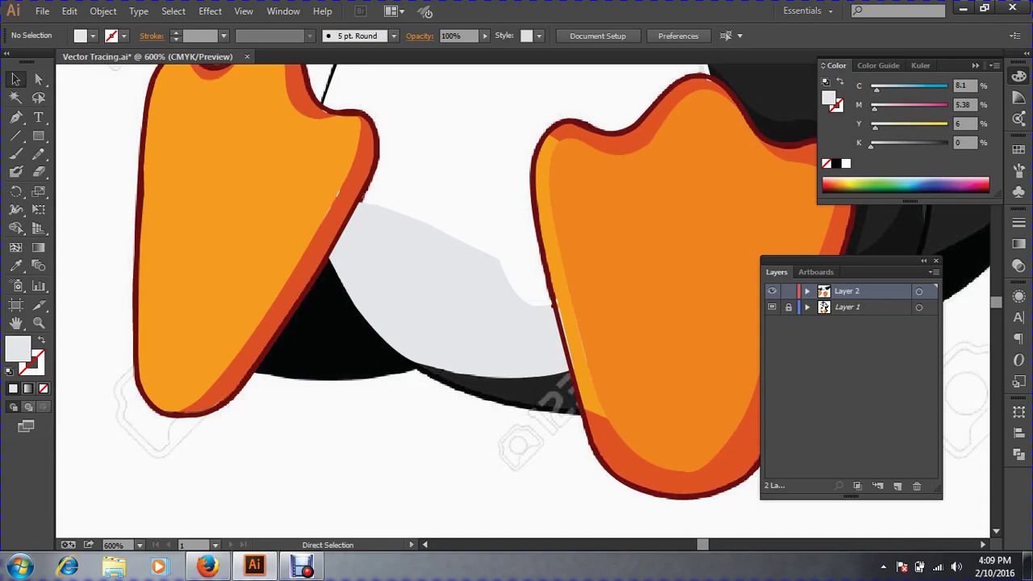
pyautogui.hotkey('ctrl', '-')
pyautogui.hotkey('ctrl', '-')
pyautogui.hotkey('ctrl', '-')
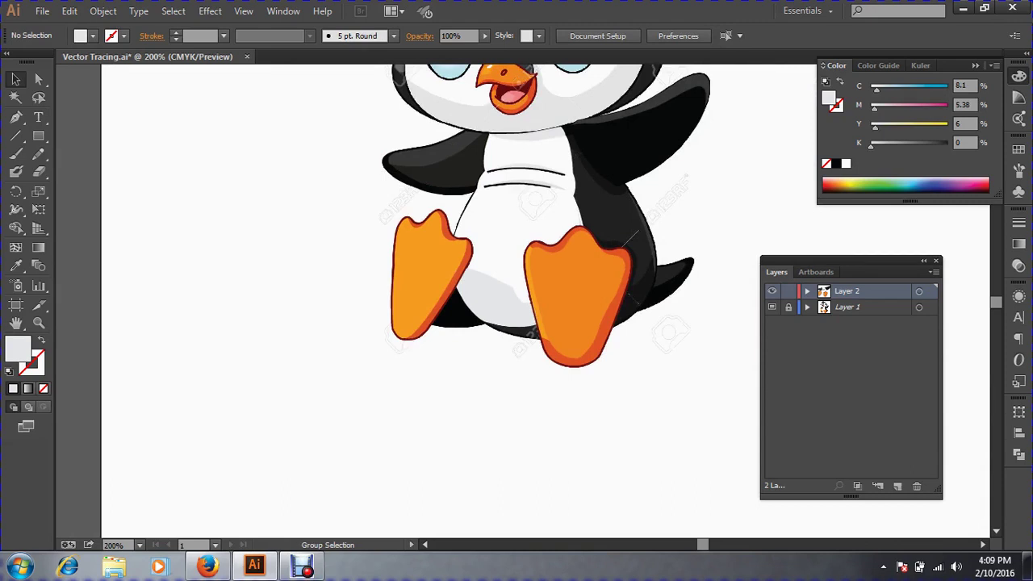
# Swap the belly outline's stroke to a white fill so the grey crescent shows below.
pyautogui.hotkey('ctrl', '+')
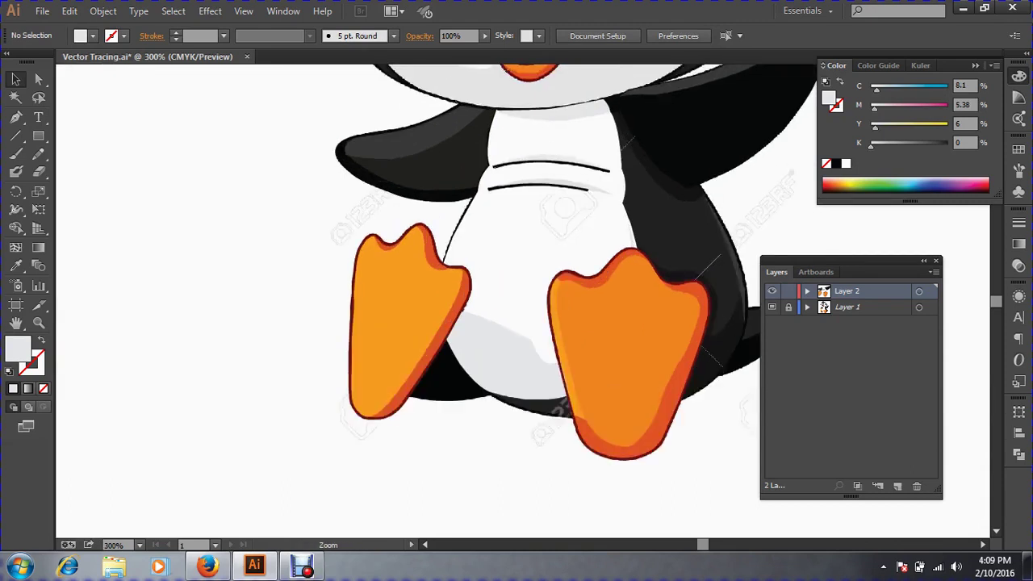
pyautogui.click(457, 227)
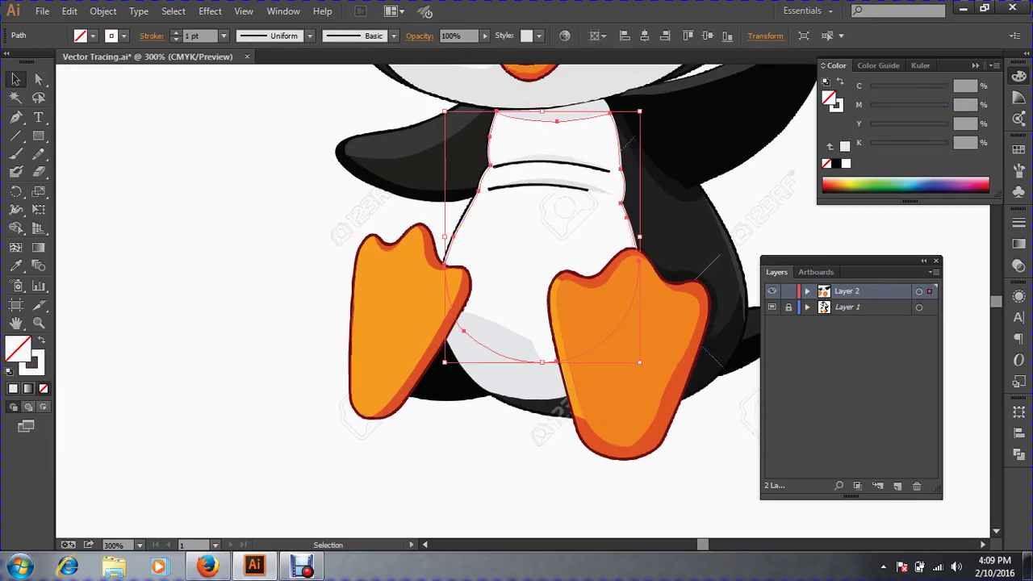
pyautogui.click(40, 342)
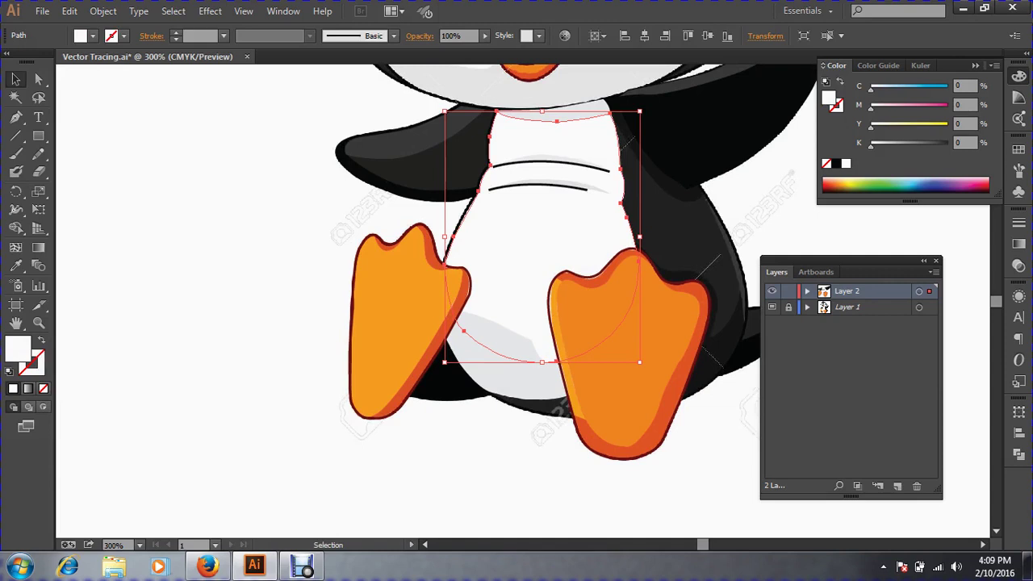
pyautogui.click(502, 361)
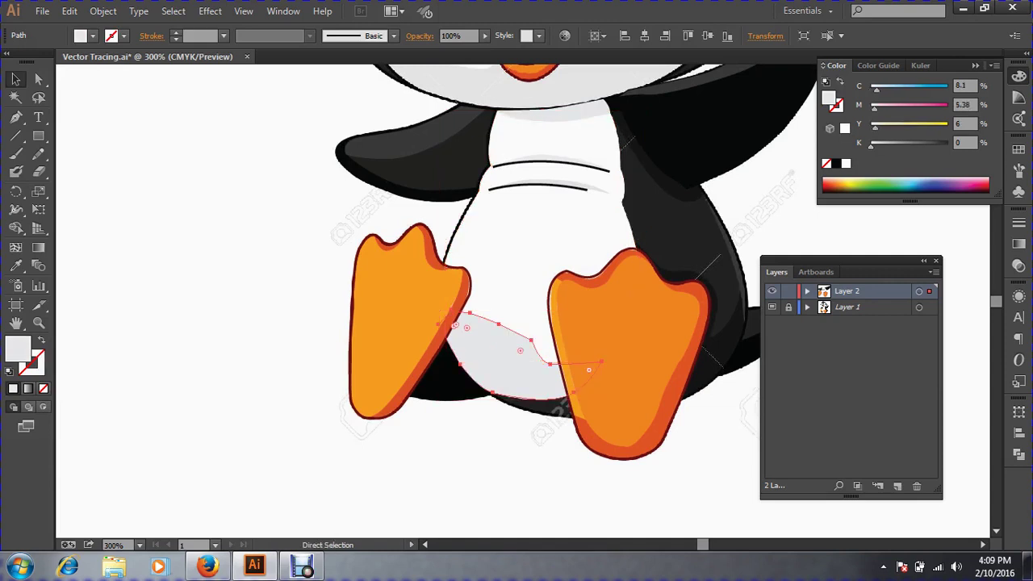
pyautogui.click(342, 241)
# Inspect the white belly path's anchor points close up, then zoom out to the whole penguin.
pyautogui.hotkey('ctrl', 'space')
pyautogui.moveTo(343, 240); pyautogui.dragTo(901, 498)
pyautogui.click(356, 181)
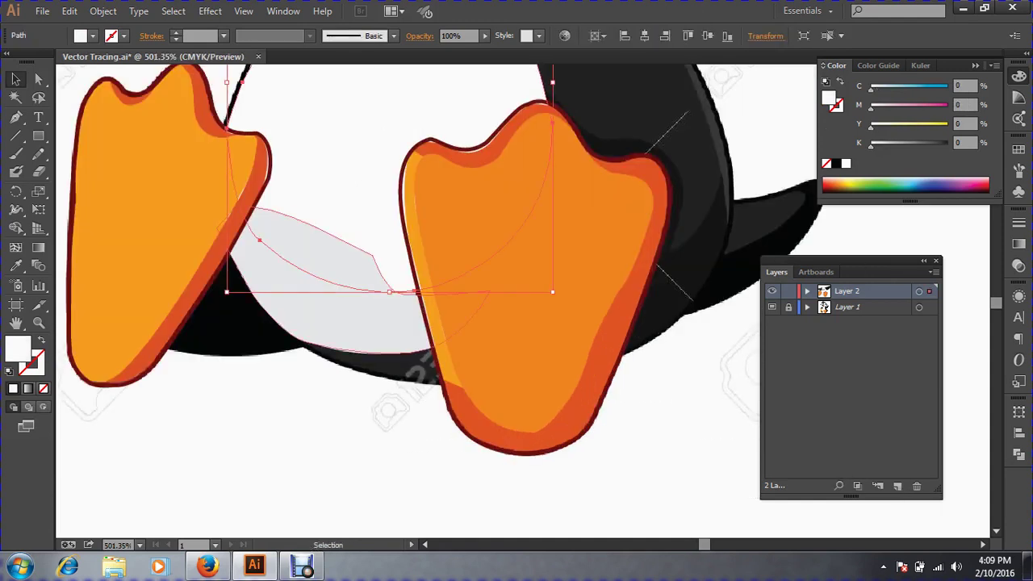
pyautogui.press('a')
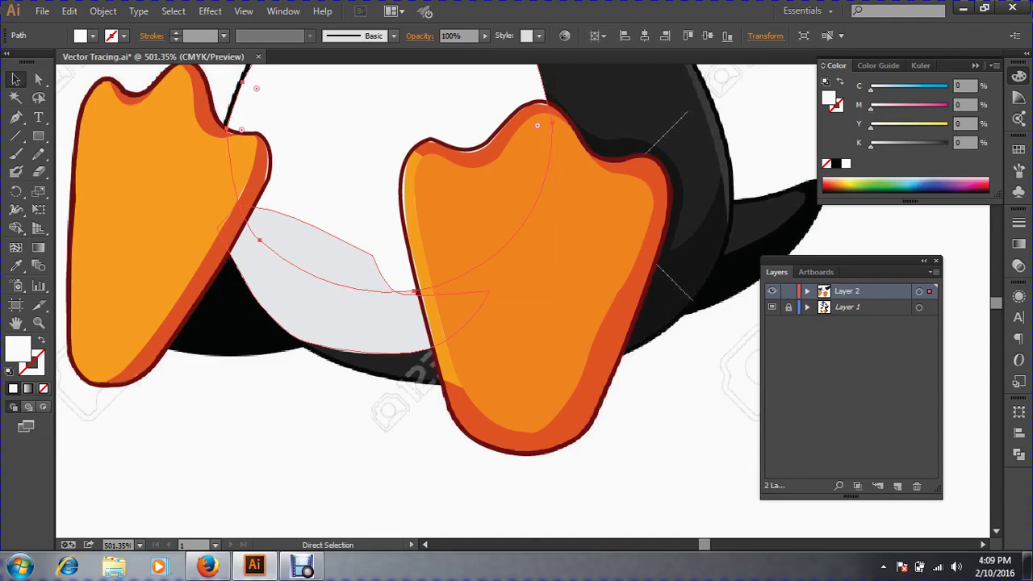
pyautogui.press('v')
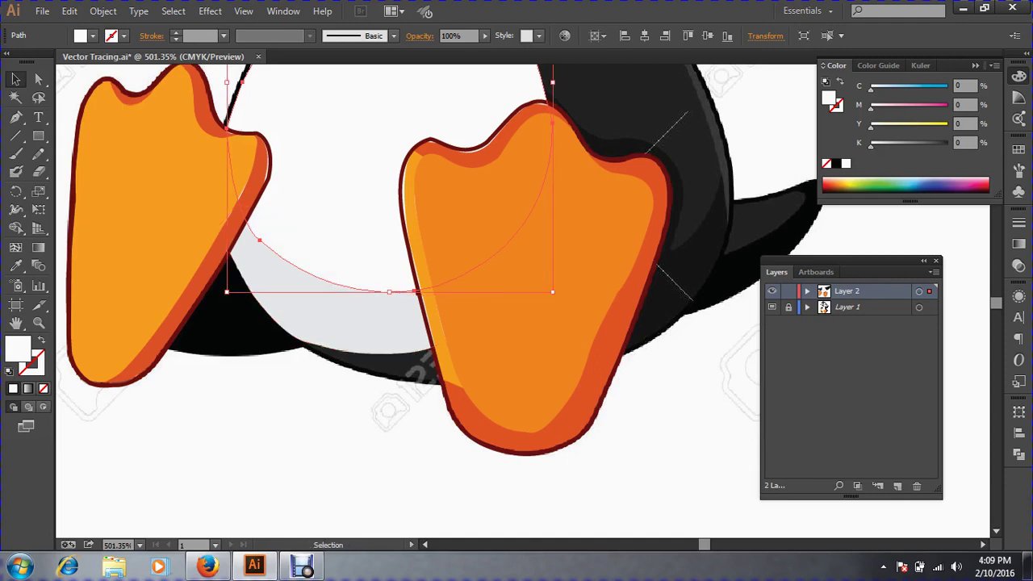
pyautogui.hotkey('ctrl', 'shift', 'a')
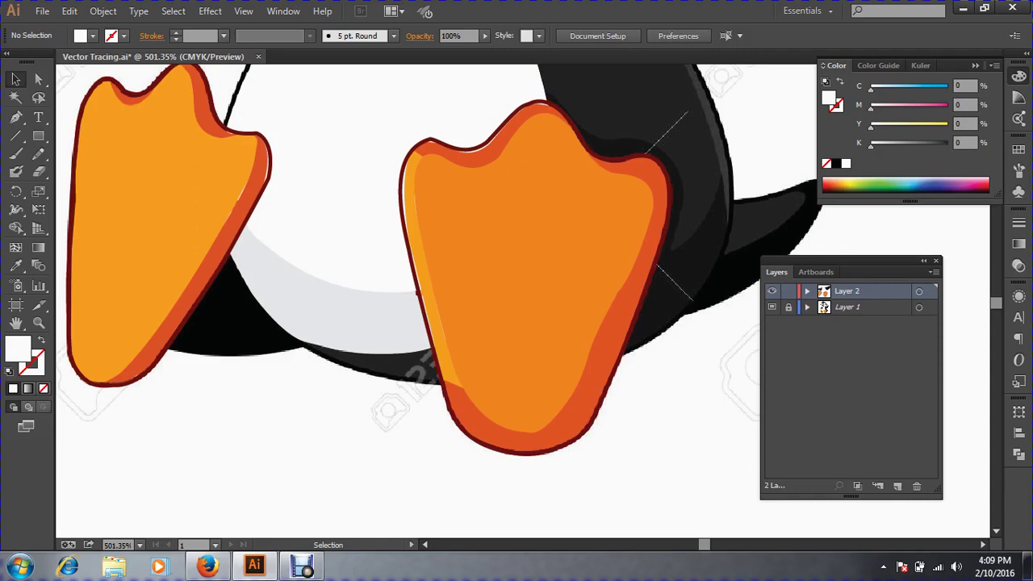
pyautogui.press('a')
pyautogui.hotkey('ctrl', '-')
pyautogui.hotkey('ctrl', '-')
pyautogui.hotkey('ctrl', '-')
pyautogui.hotkey('ctrl', '-')
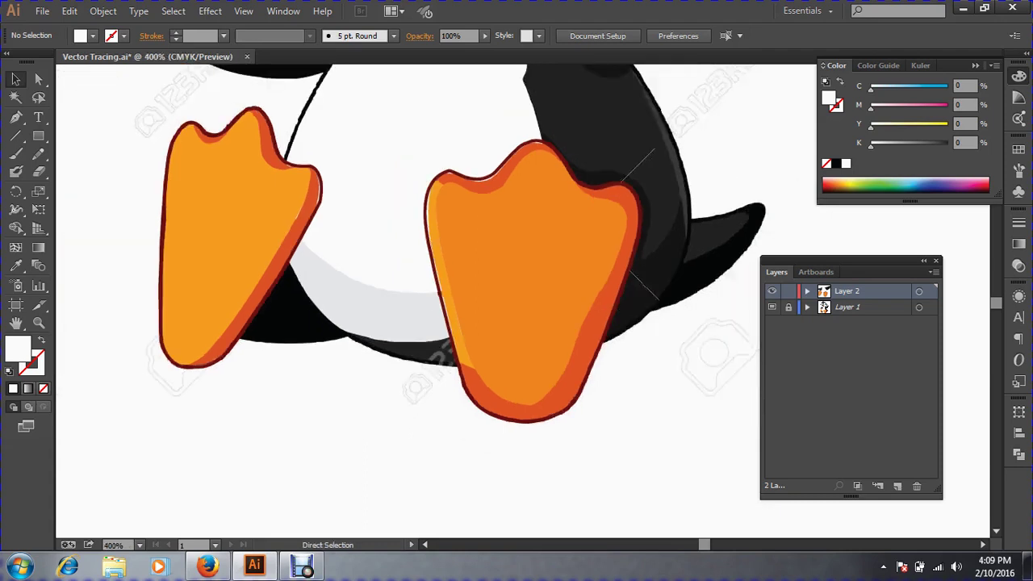
pyautogui.press('space')
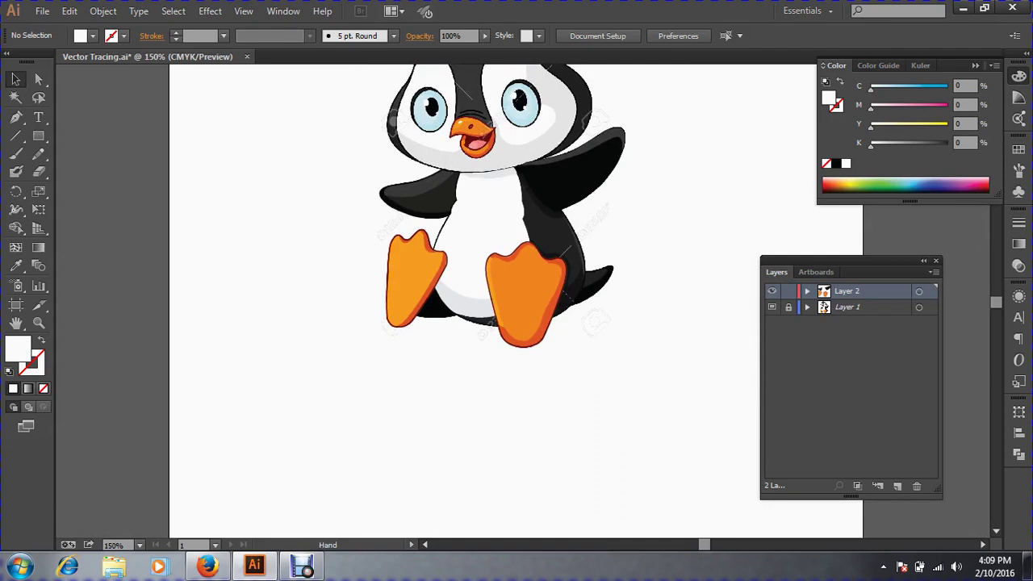
pyautogui.moveTo(480, 229); pyautogui.dragTo(343, 297)
pyautogui.keyDown('ctrl'); pyautogui.click(423, 297); pyautogui.keyUp('ctrl')
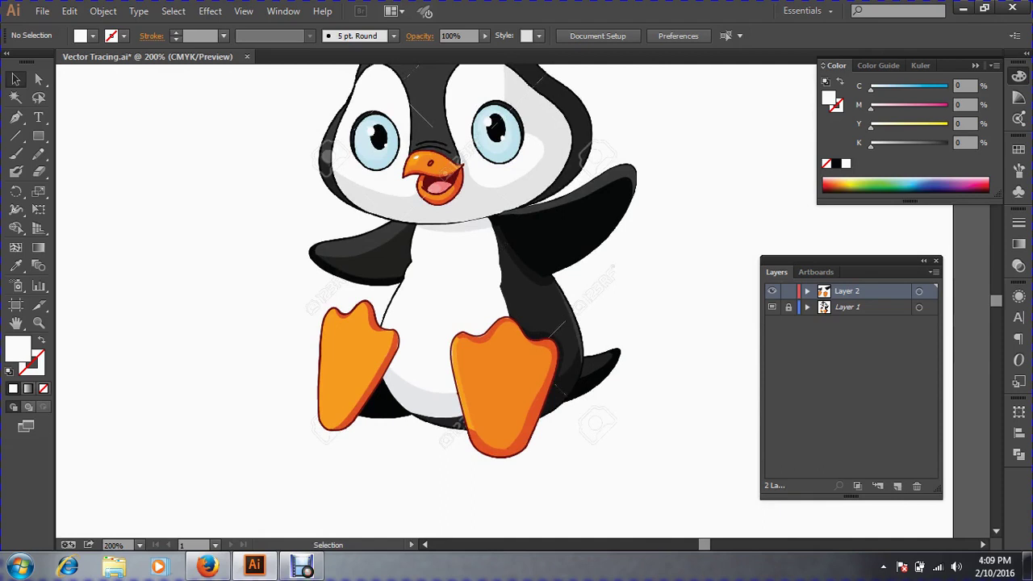
# Save the document.
pyautogui.press('a')
pyautogui.click(42, 10)
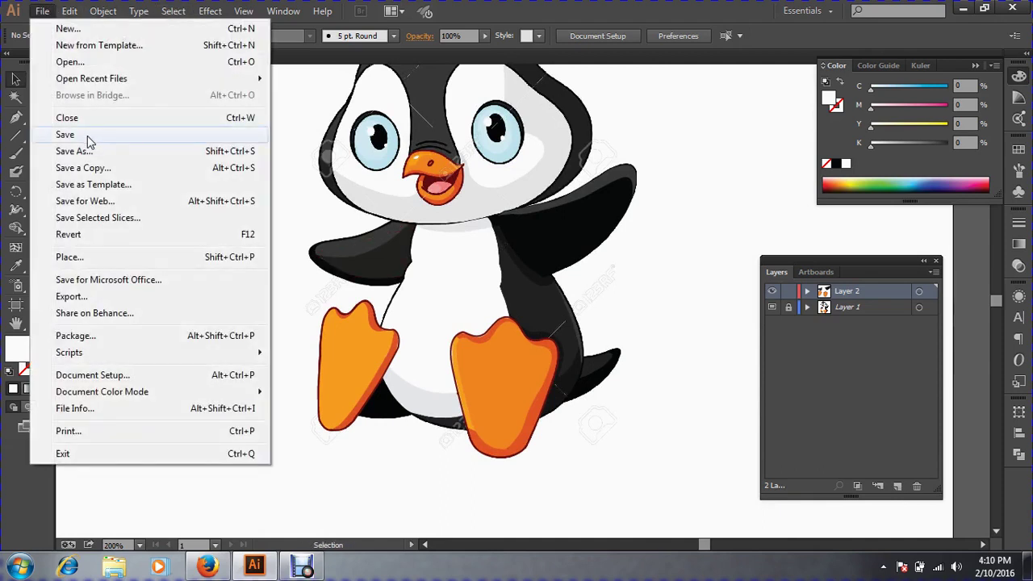
pyautogui.click(89, 137)
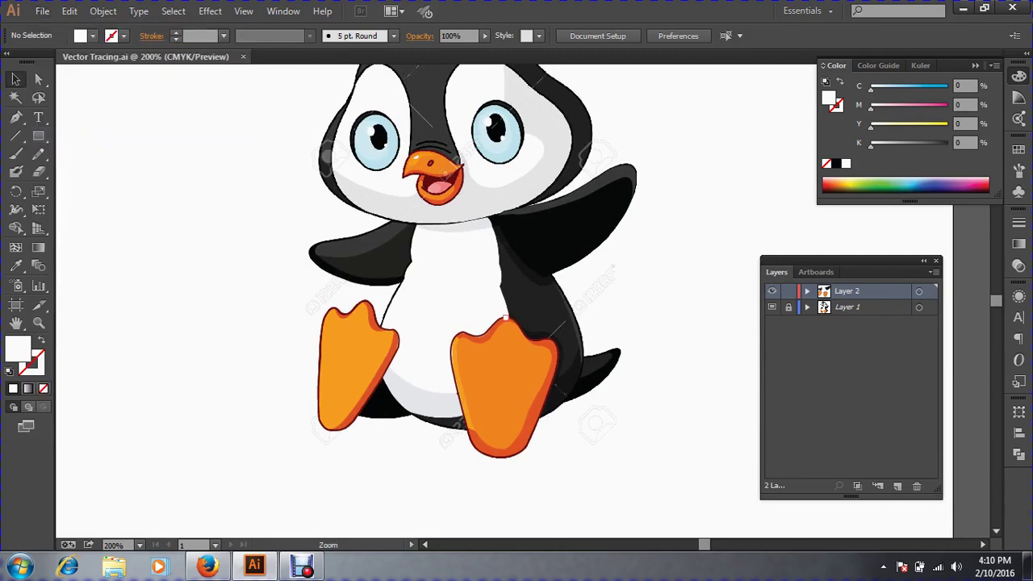
# Zoom to about 800% on the grey belly gap between the two orange feet.
pyautogui.hotkey('ctrl', '=')
pyautogui.moveTo(484, 323); pyautogui.dragTo(436, 299)
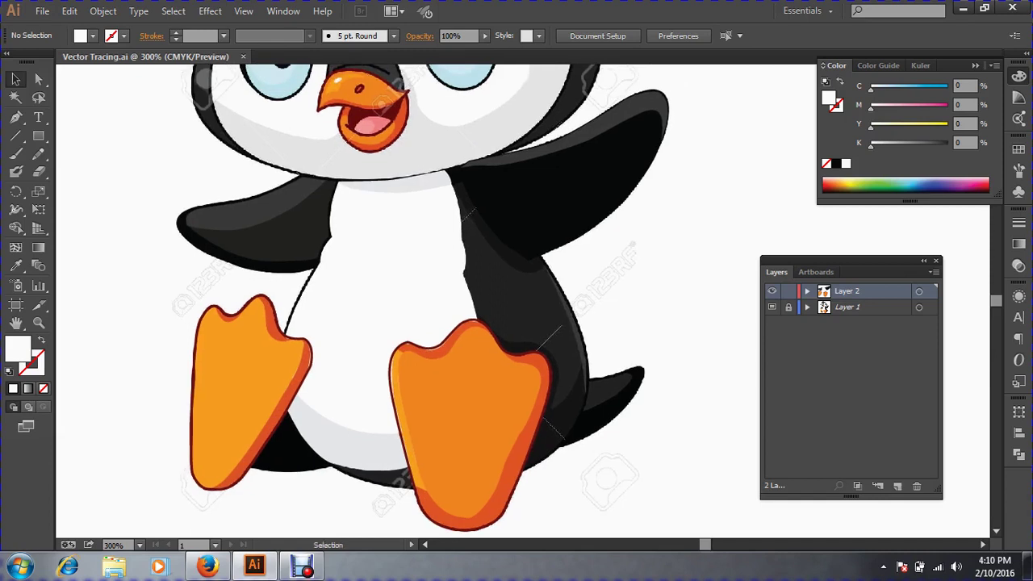
pyautogui.click(16, 119)
pyautogui.press('space')
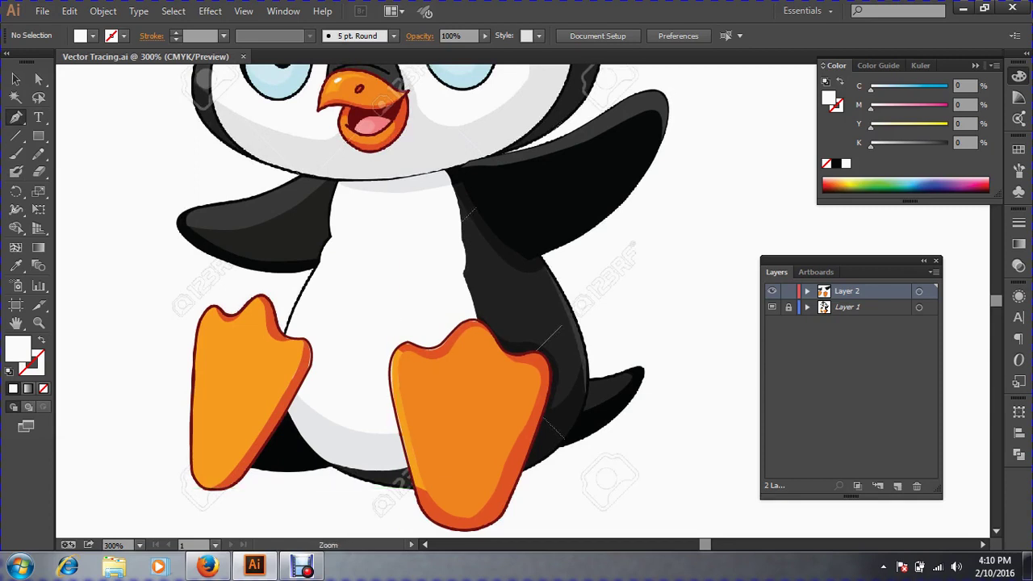
pyautogui.moveTo(284, 456); pyautogui.dragTo(336, 347)
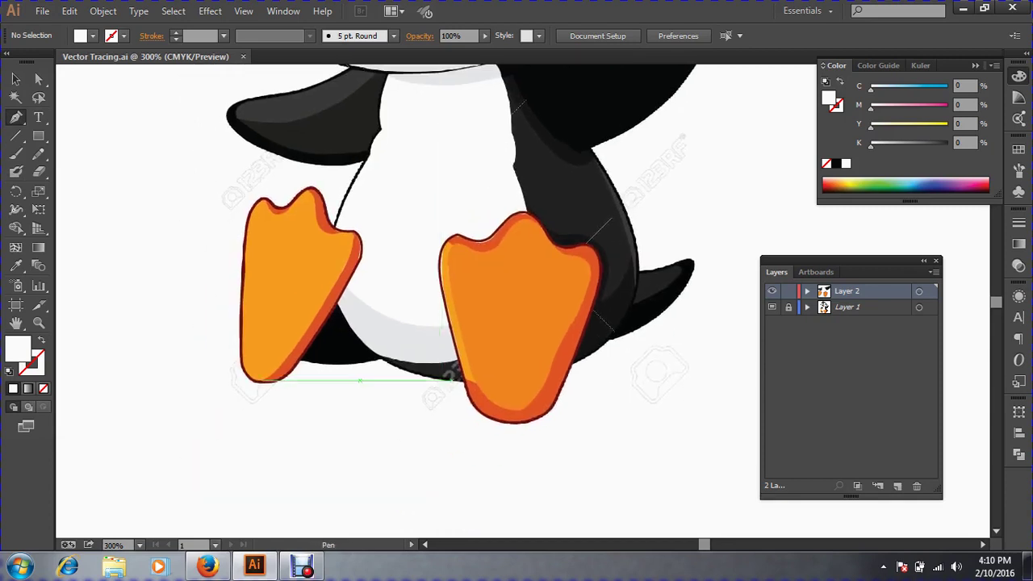
pyautogui.hotkey('ctrl', 'space')
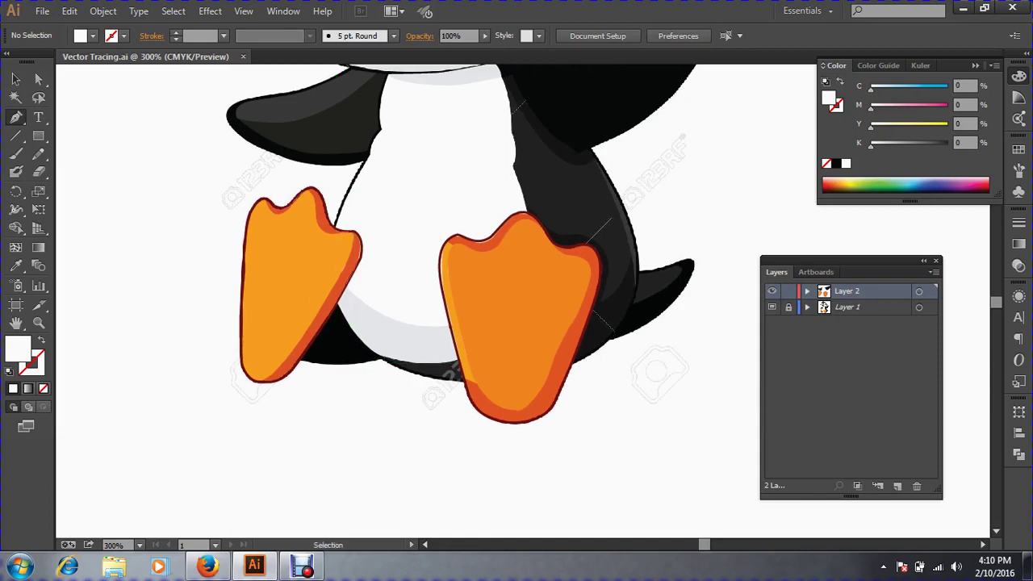
pyautogui.moveTo(266, 274)
pyautogui.mouseDown()
pyautogui.moveTo(347, 347)
pyautogui.moveTo(452, 403)
pyautogui.mouseUp()
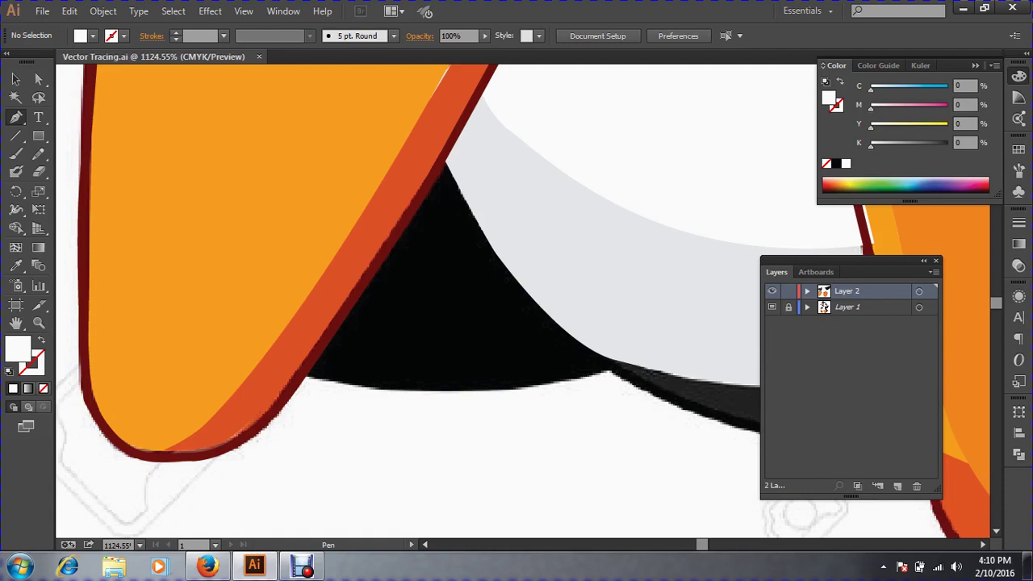
pyautogui.hotkey('ctrl', '-')
pyautogui.hotkey('ctrl', '-')
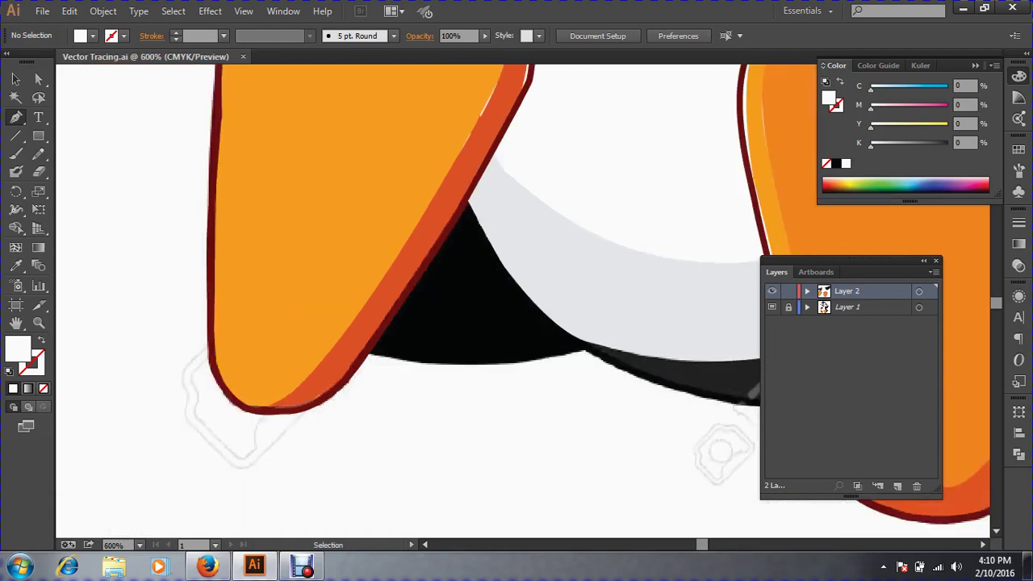
pyautogui.moveTo(757, 423); pyautogui.dragTo(670, 420)
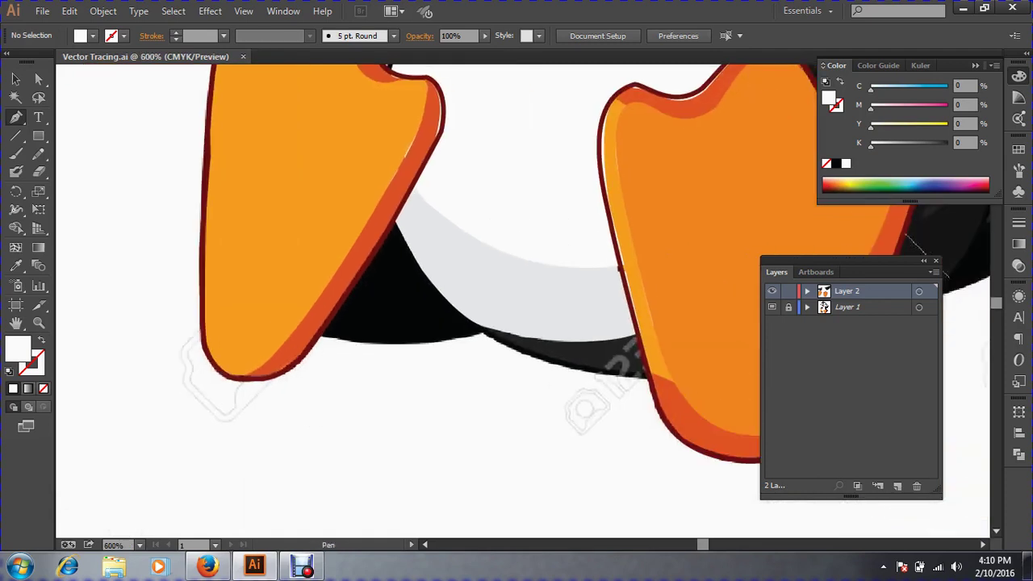
pyautogui.hotkey('ctrl', 'space')
pyautogui.click(574, 334)
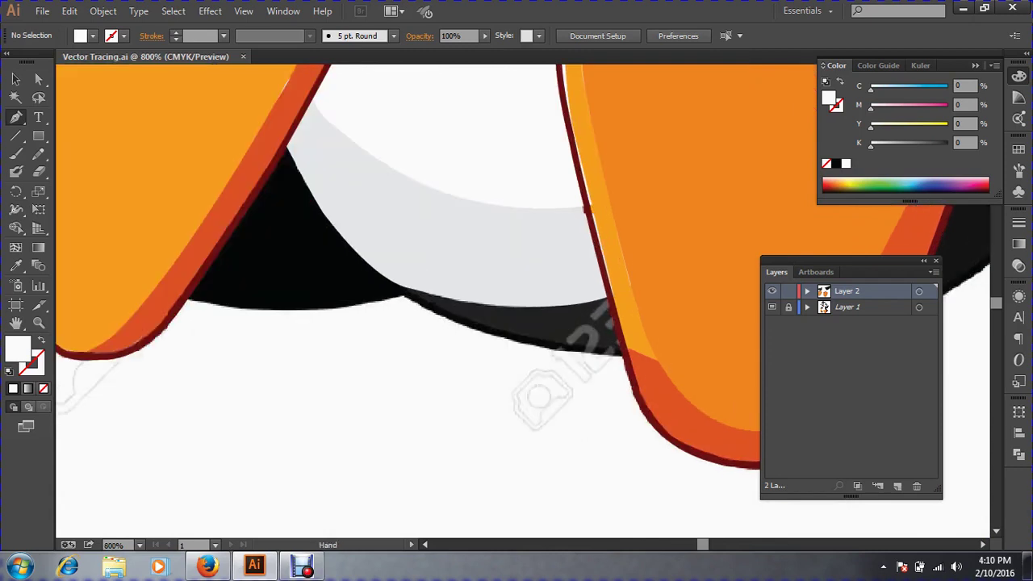
pyautogui.moveTo(517, 299); pyautogui.dragTo(638, 428)
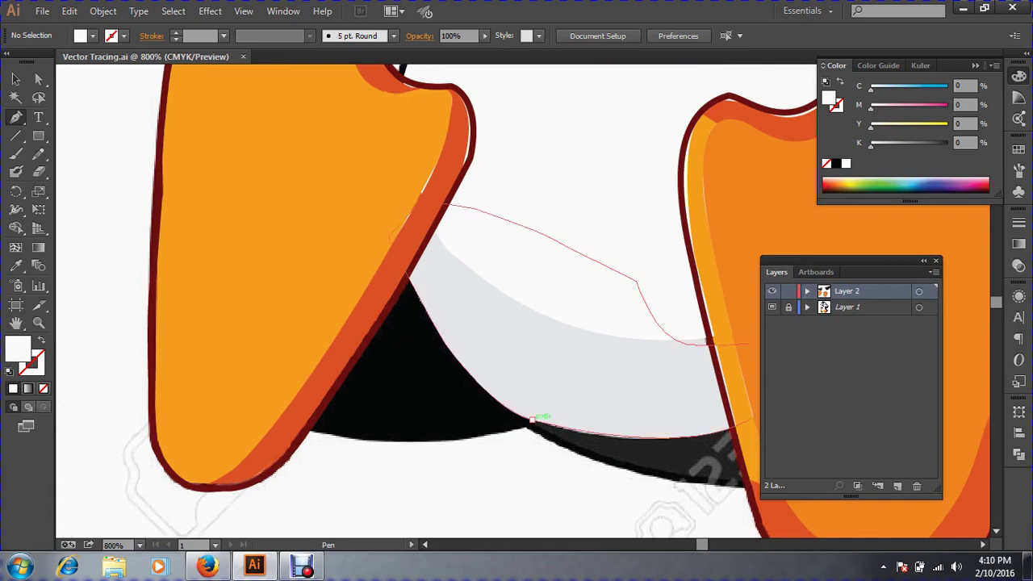
# Undo a trial Pen anchor on the belly edge and check the existing curved path.
pyautogui.click(531, 419)
pyautogui.hotkey('ctrl', 'z')
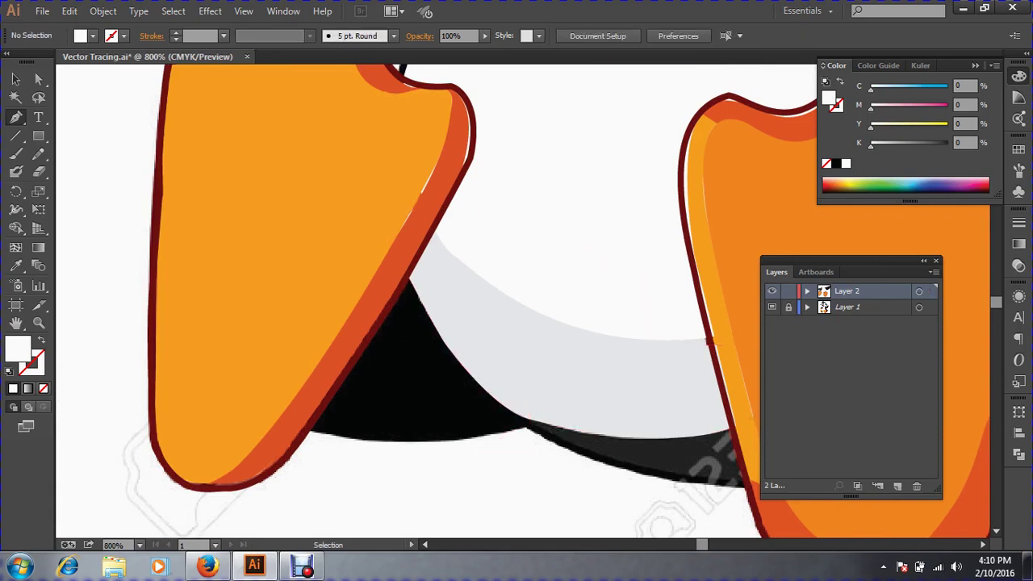
pyautogui.moveTo(586, 504); pyautogui.dragTo(534, 347)
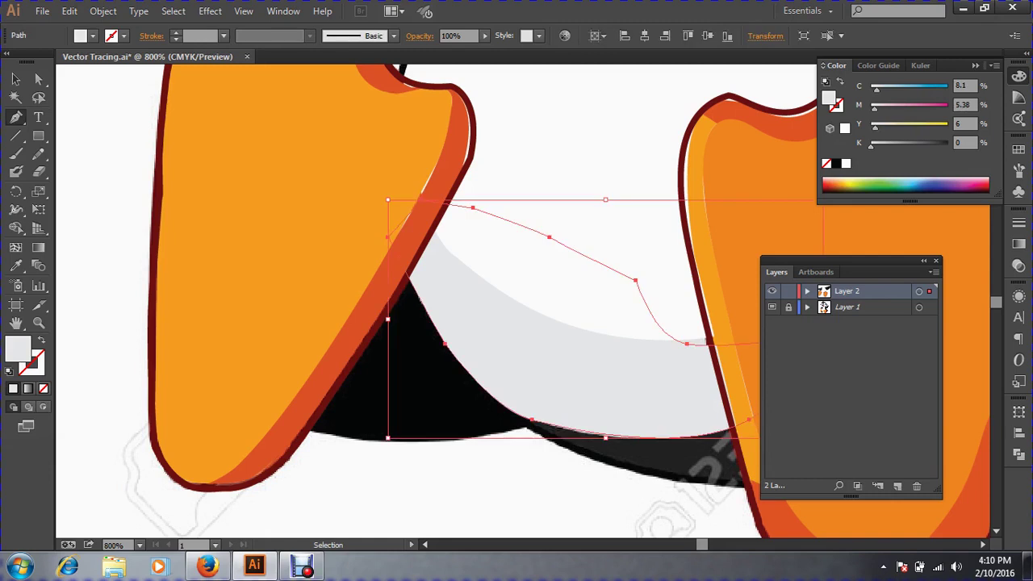
pyautogui.hotkey('ctrl', 'shift', 'a')
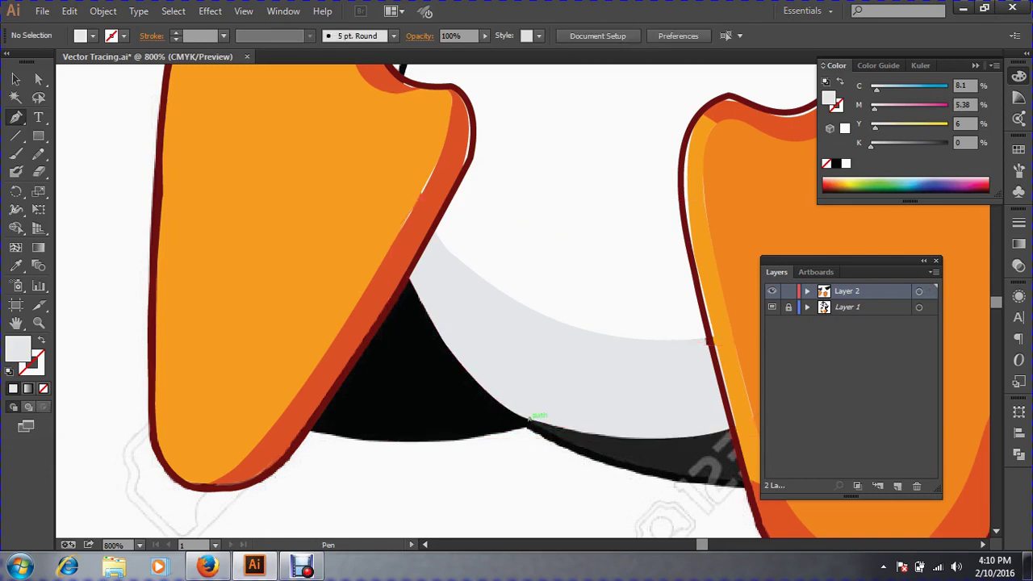
# Pen-draw a closed shadow shape from the black edge, past the left foot, to the belly curve.
pyautogui.click(529, 420)
pyautogui.moveTo(423, 441); pyautogui.dragTo(388, 441)
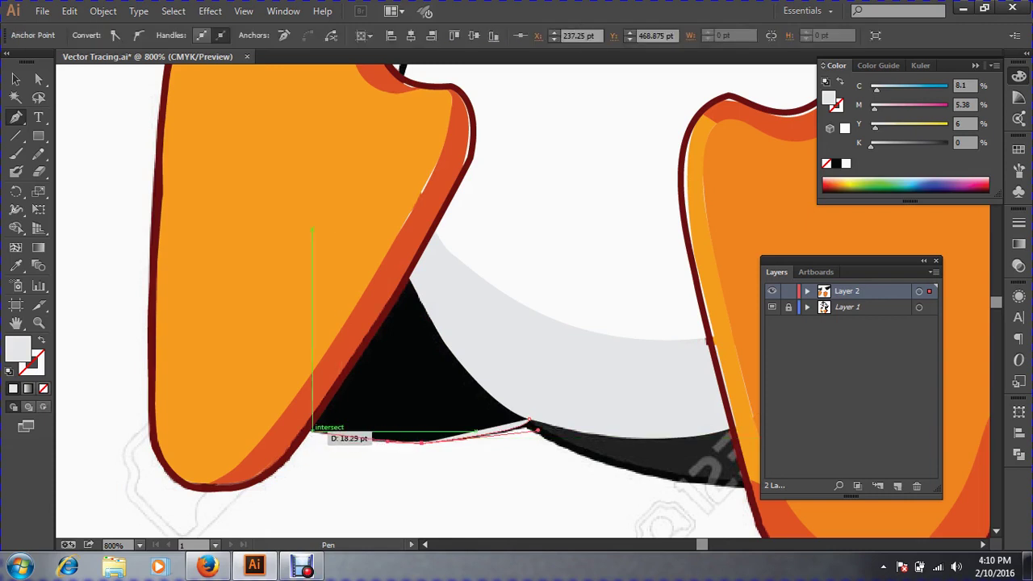
pyautogui.click(307, 430)
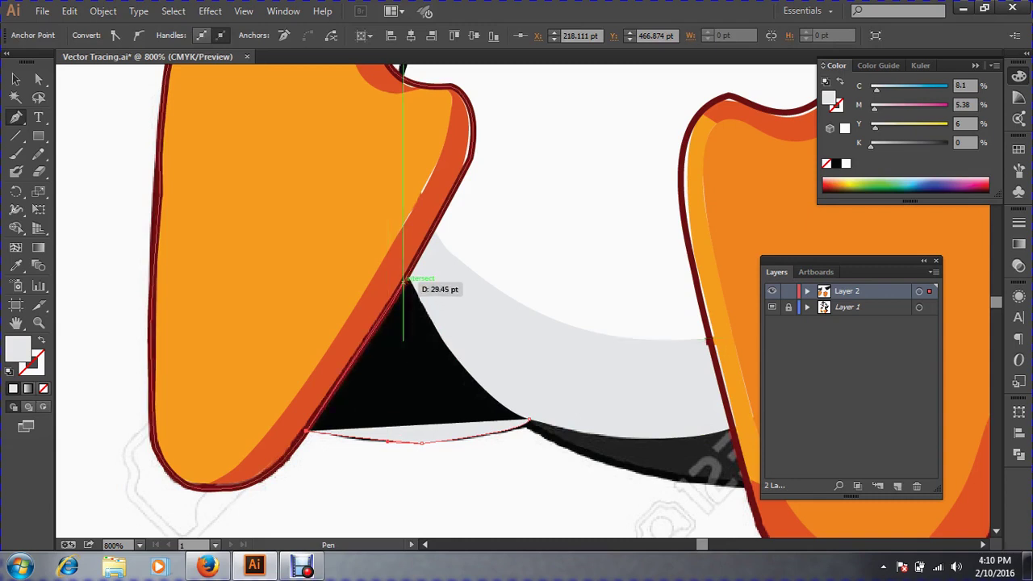
pyautogui.click(41, 340)
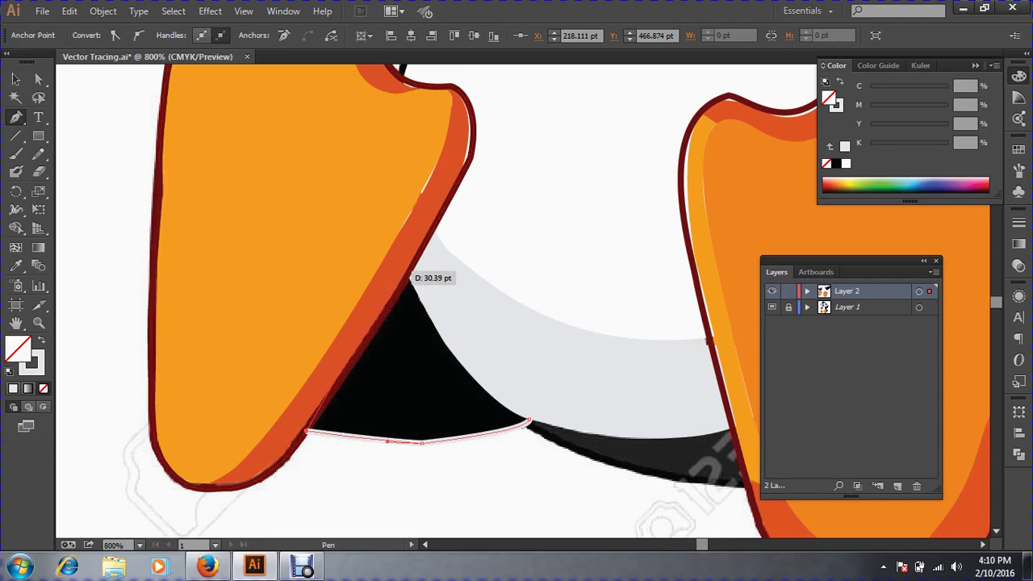
pyautogui.moveTo(395, 272); pyautogui.dragTo(428, 283)
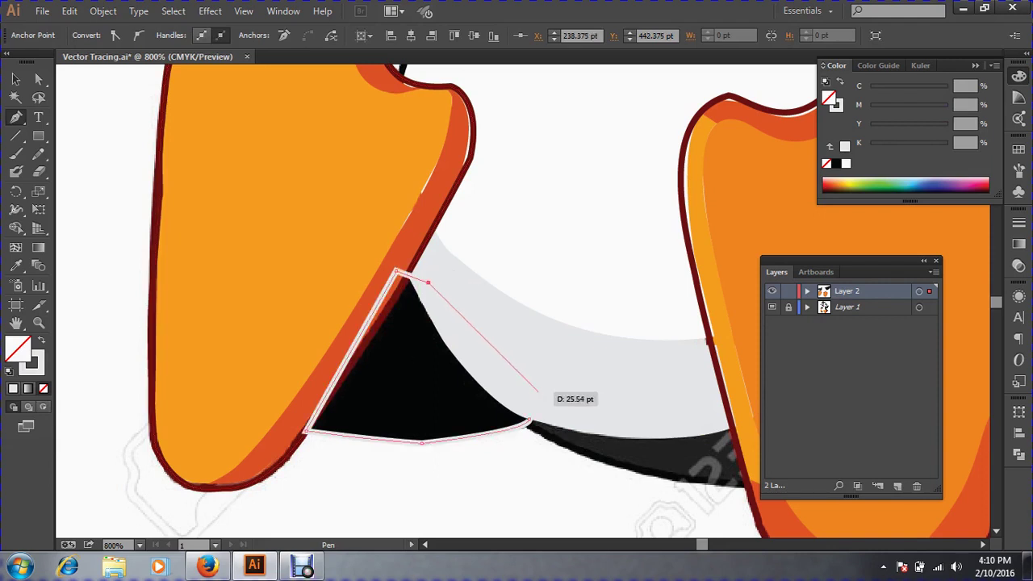
pyautogui.click(538, 392)
pyautogui.moveTo(529, 420); pyautogui.dragTo(538, 430)
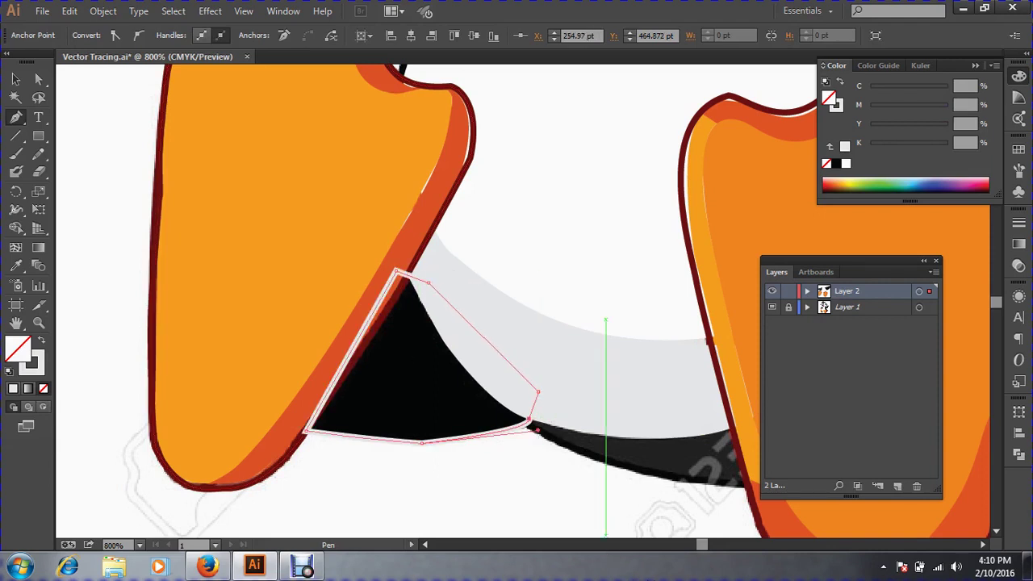
# Fill the shape with the template's black via Eyedropper and send it behind the feet.
pyautogui.click(15, 80)
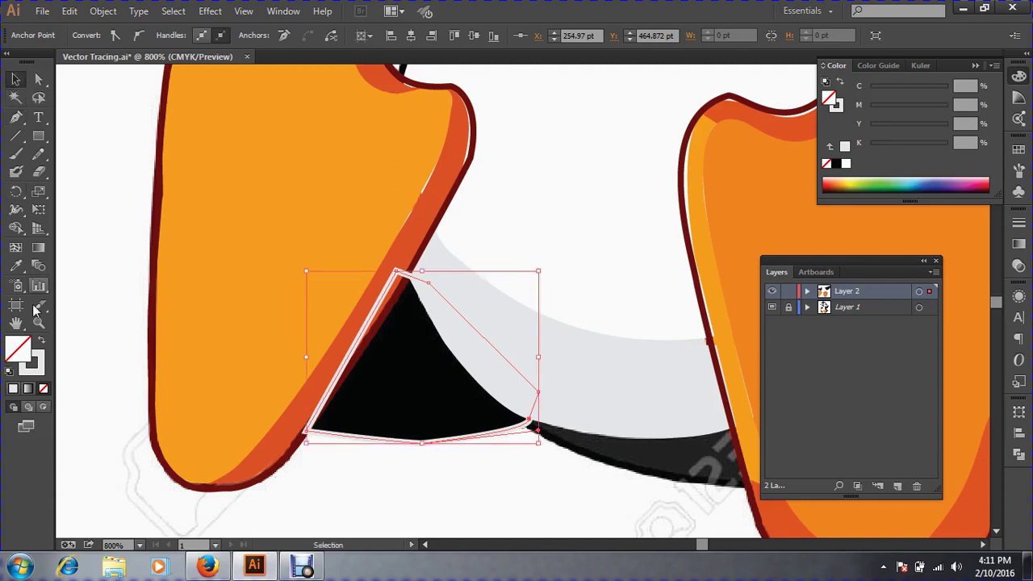
pyautogui.click(15, 266)
pyautogui.click(507, 405)
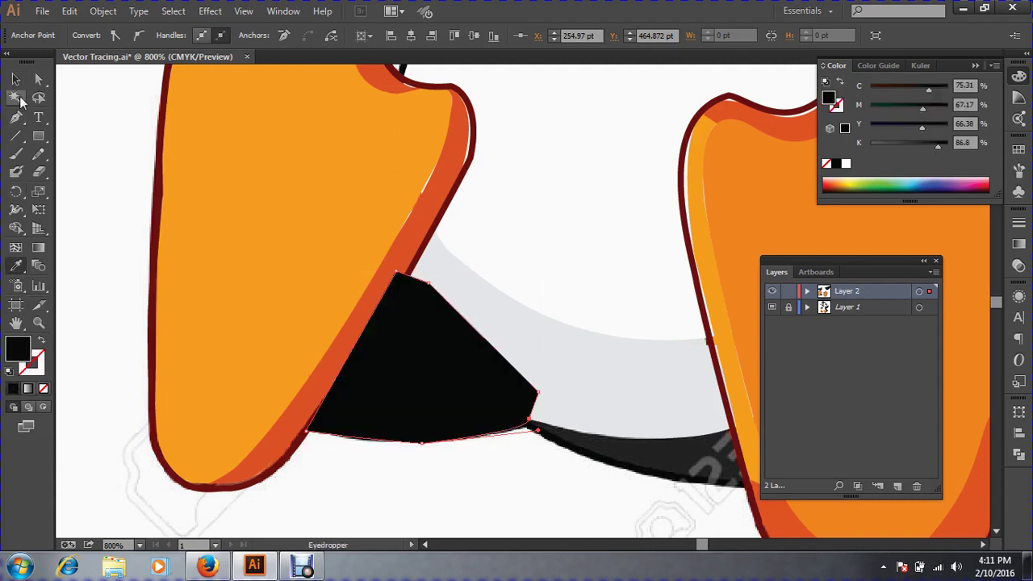
pyautogui.click(16, 79)
pyautogui.press('ctrl')
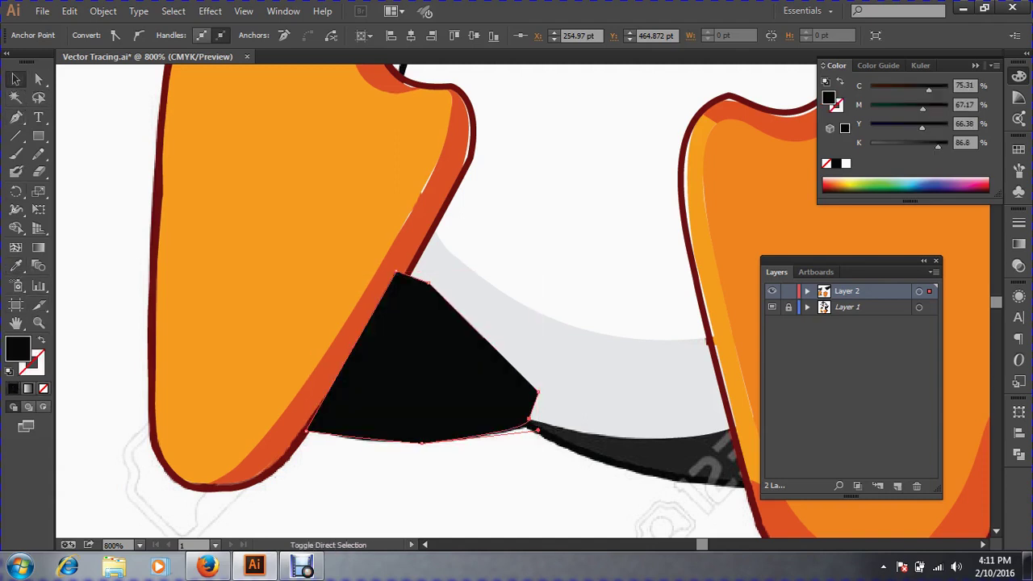
pyautogui.hotkey('ctrl', 'shift', '[')
pyautogui.click(462, 489)
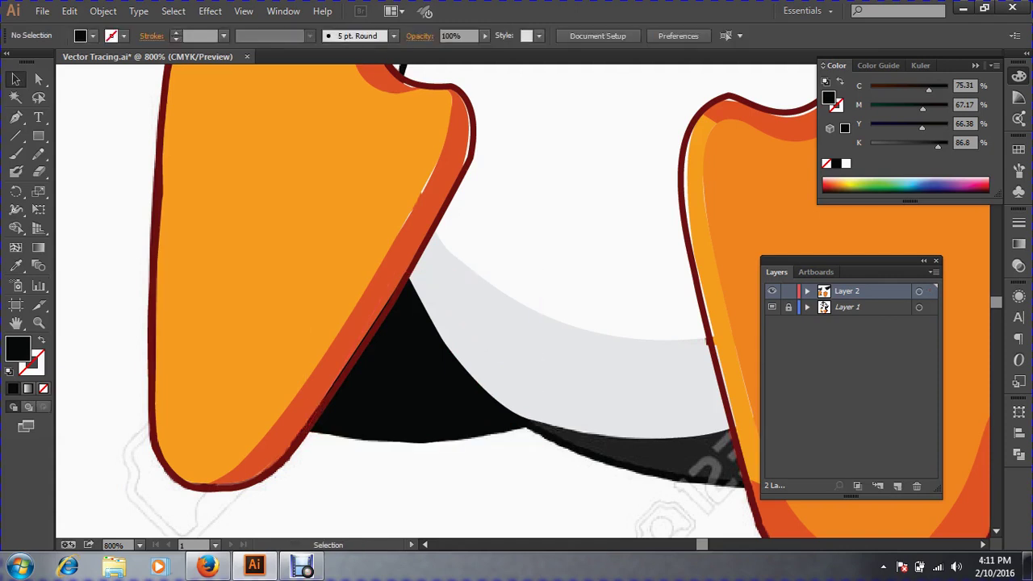
# Redraw the shadow's lower edge as a smooth curve with the Pencil tool.
pyautogui.click(422, 390)
pyautogui.hotkey('ctrl', 'space')
pyautogui.moveTo(263, 376); pyautogui.dragTo(640, 494)
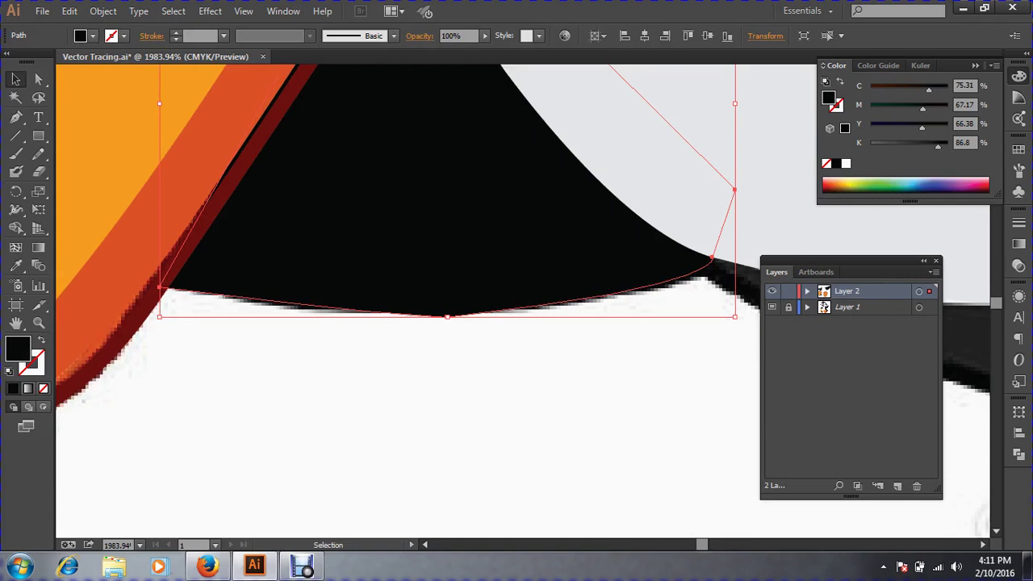
pyautogui.click(38, 154)
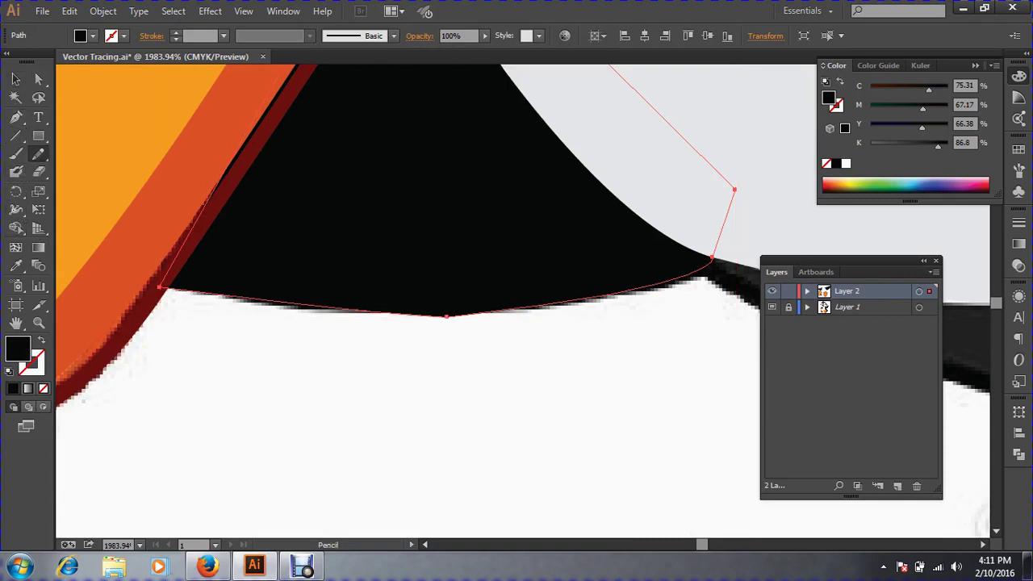
pyautogui.moveTo(364, 311); pyautogui.dragTo(674, 279)
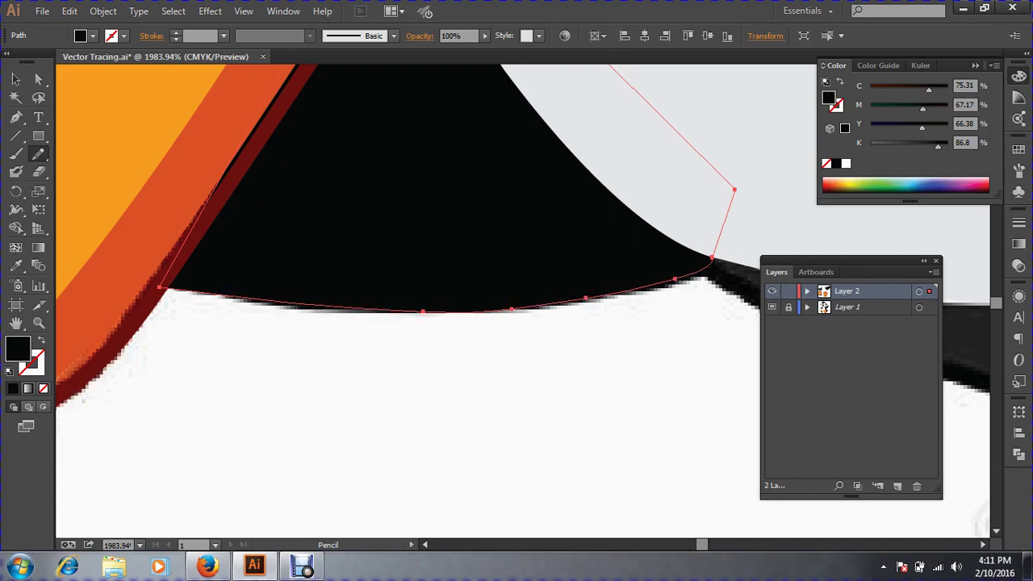
pyautogui.click(15, 78)
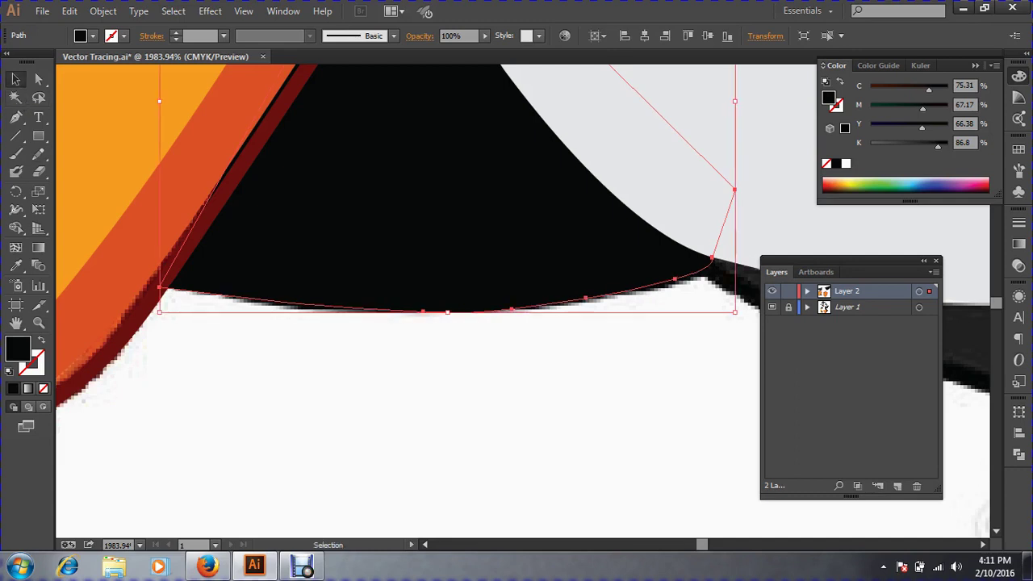
pyautogui.hotkey('ctrl', 'shift', 'a')
pyautogui.hotkey('ctrl', '-')
pyautogui.hotkey('ctrl', '-')
pyautogui.hotkey('ctrl', '-')
pyautogui.hotkey('ctrl', '-')
pyautogui.hotkey('ctrl', '-')
pyautogui.hotkey('ctrl', '-')
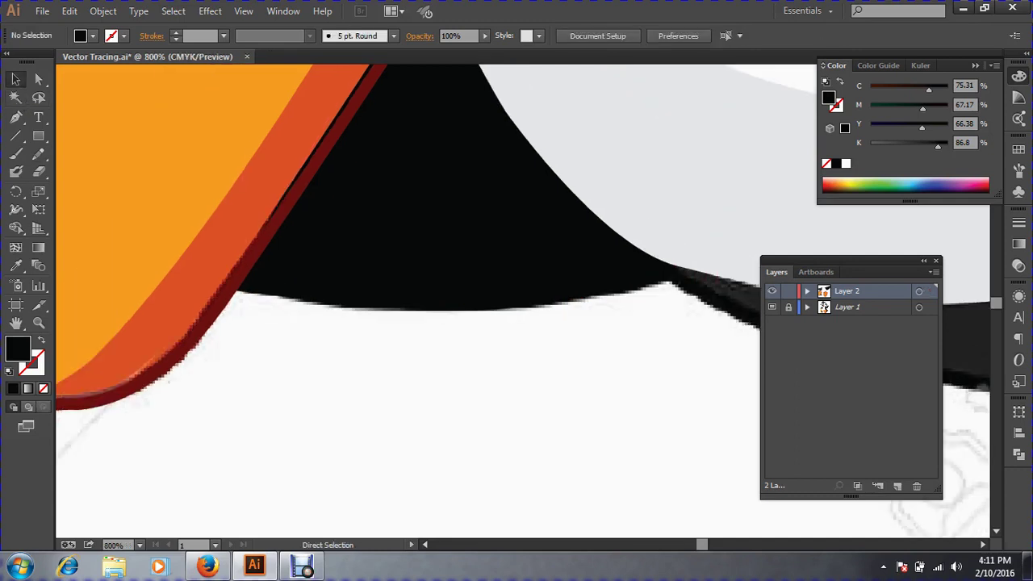
pyautogui.press('space')
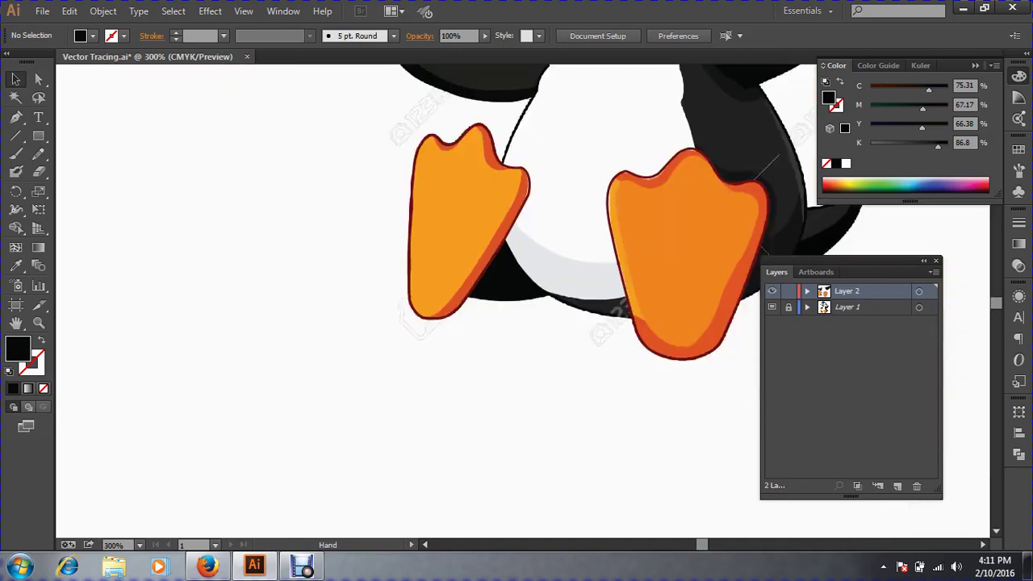
# Zoom to 600% on the right foot and marquee-check the black shape's lower edge.
pyautogui.click(708, 321)
pyautogui.click(709, 321)
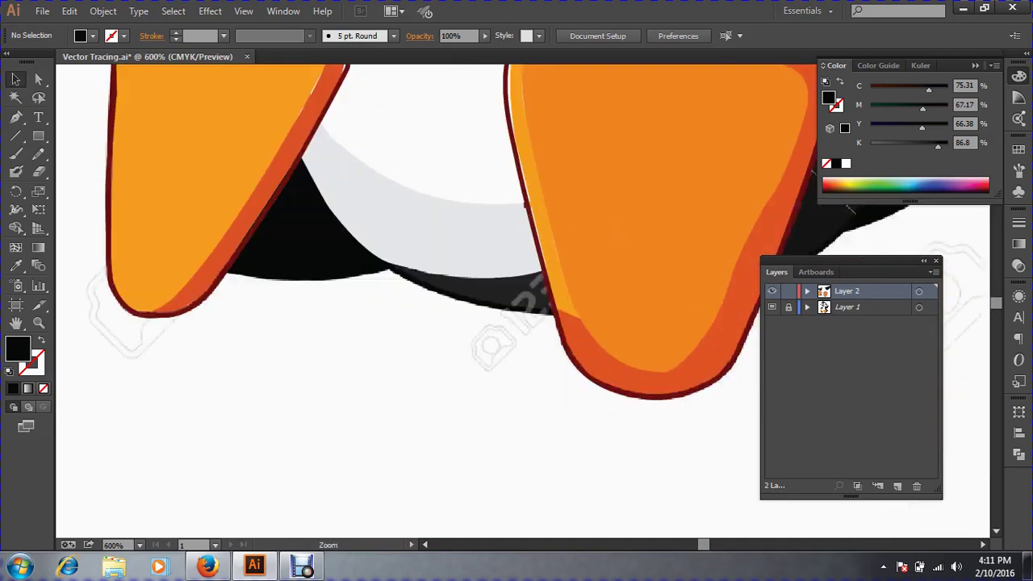
pyautogui.moveTo(709, 322); pyautogui.dragTo(547, 456)
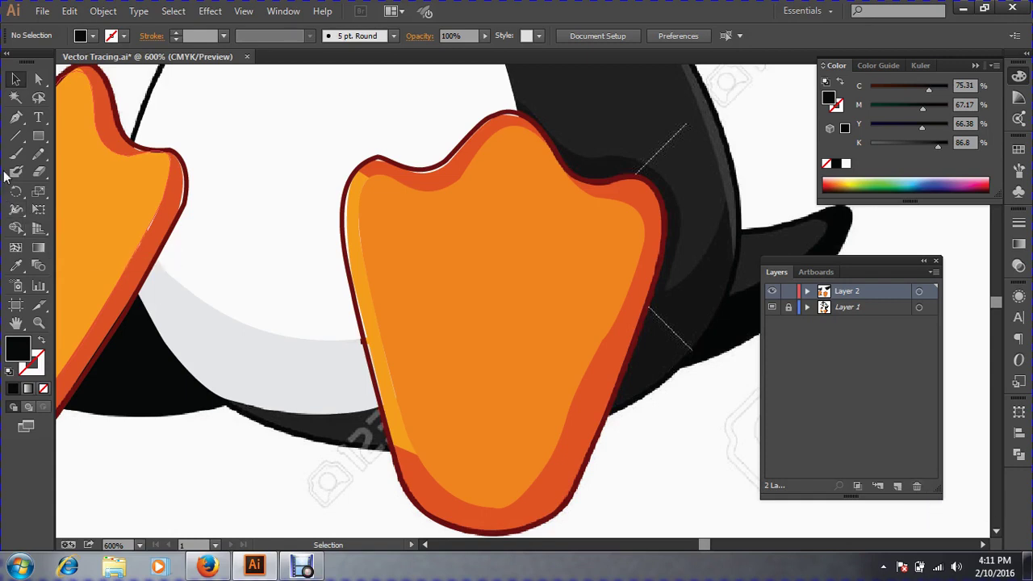
pyautogui.click(14, 121)
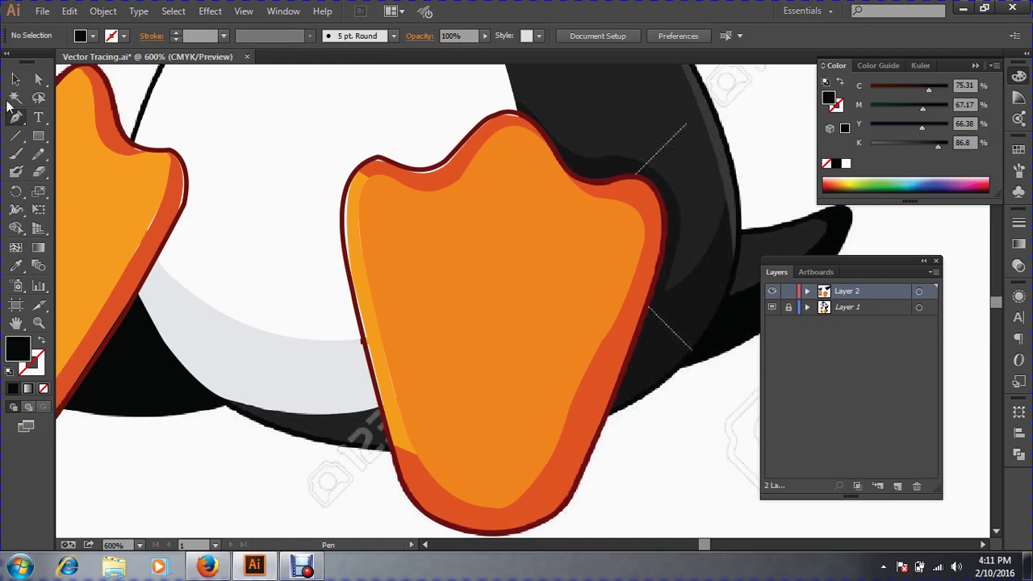
pyautogui.click(16, 79)
pyautogui.moveTo(183, 460); pyautogui.dragTo(141, 367)
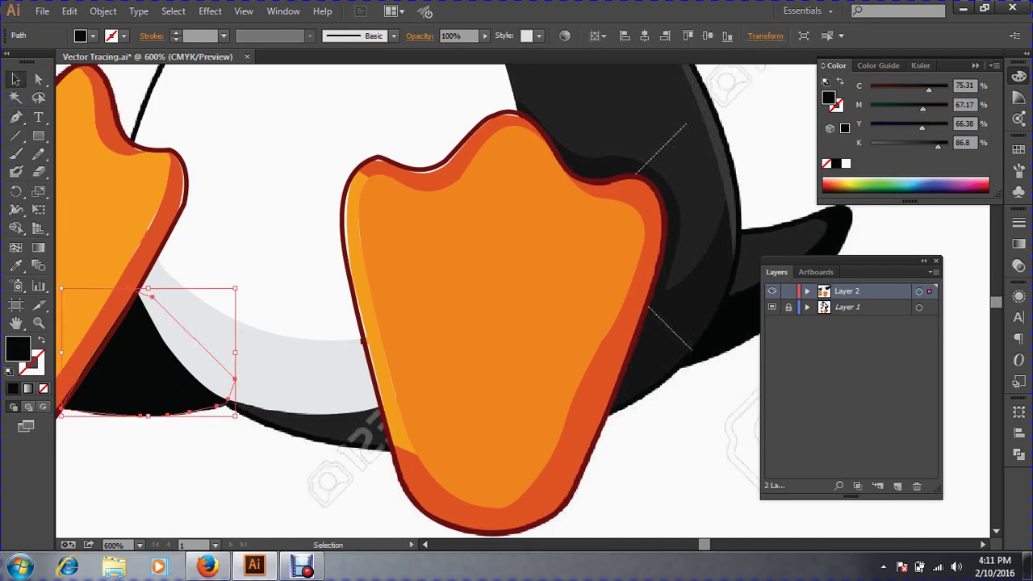
pyautogui.hotkey('ctrl', 'shift', 'a')
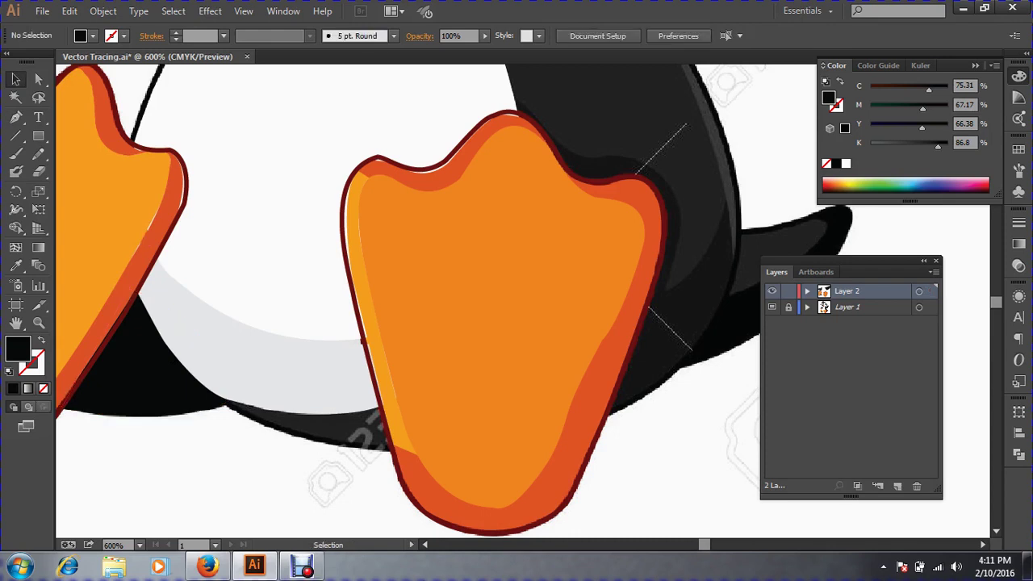
# Start a Pen shadow path under the right foot, curving along its base to the body edge.
pyautogui.click(15, 117)
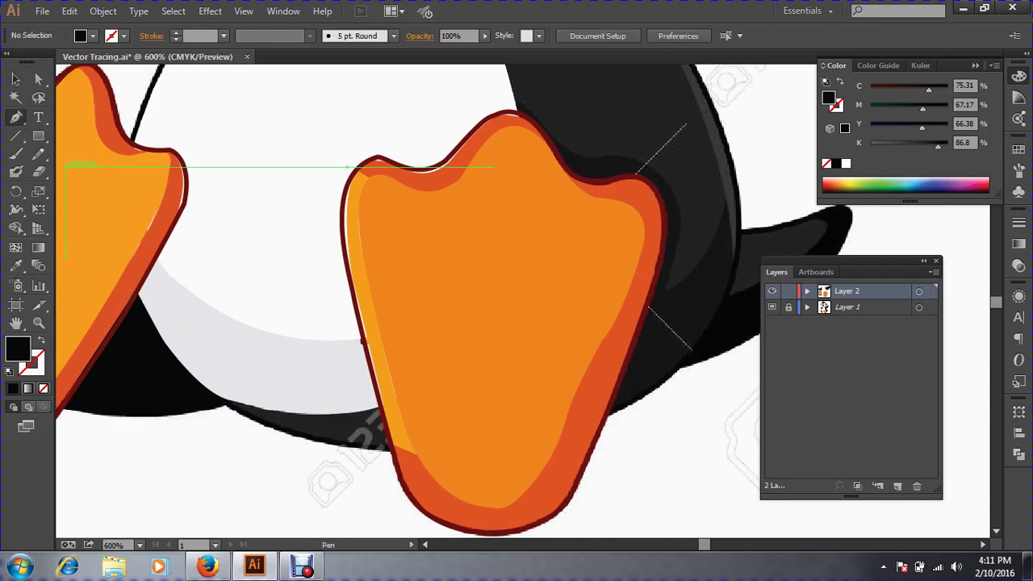
pyautogui.click(229, 398)
pyautogui.moveTo(442, 384); pyautogui.dragTo(538, 324)
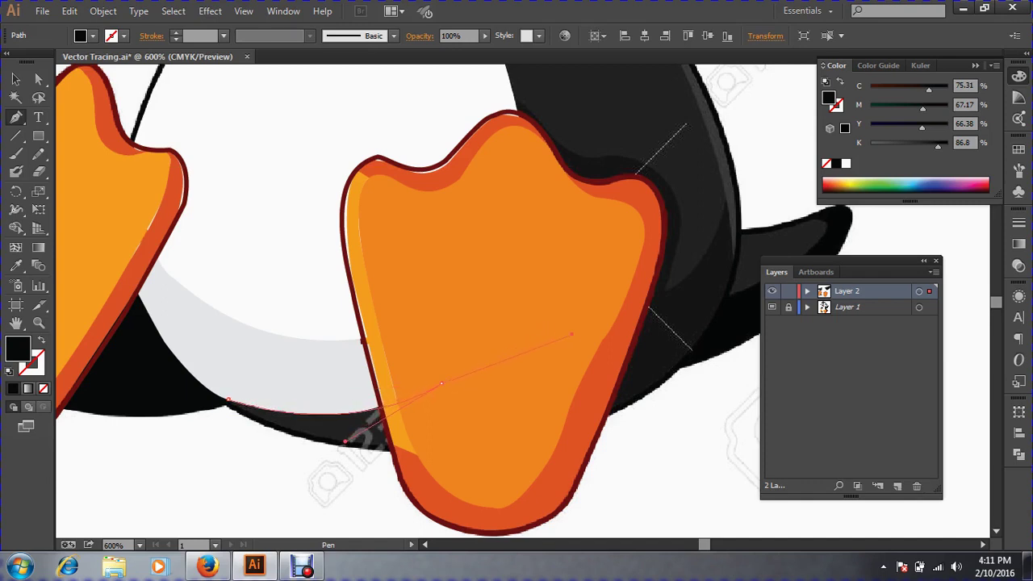
pyautogui.moveTo(604, 323); pyautogui.dragTo(603, 323)
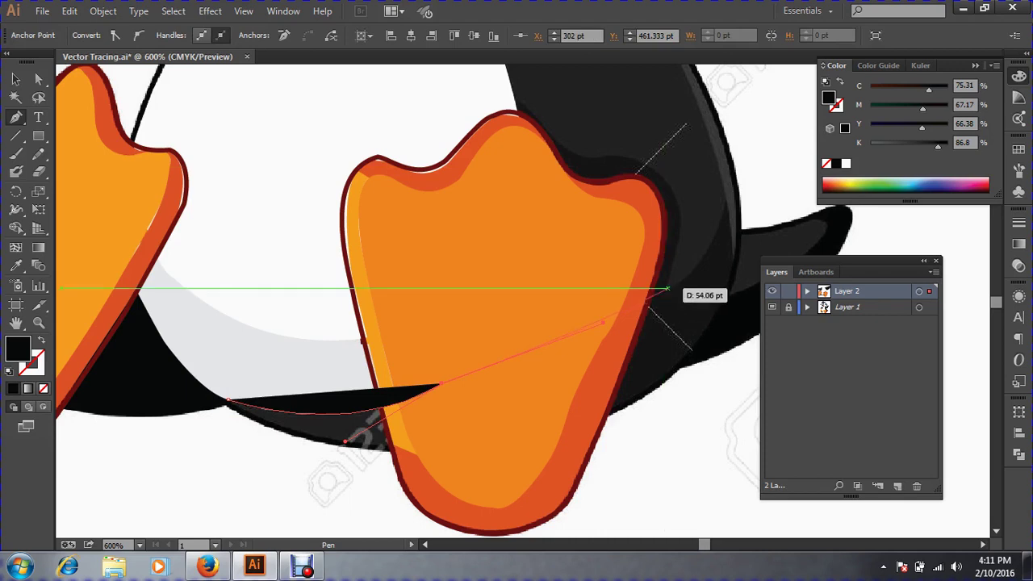
pyautogui.moveTo(672, 289); pyautogui.dragTo(692, 252)
pyautogui.moveTo(724, 212); pyautogui.dragTo(726, 211)
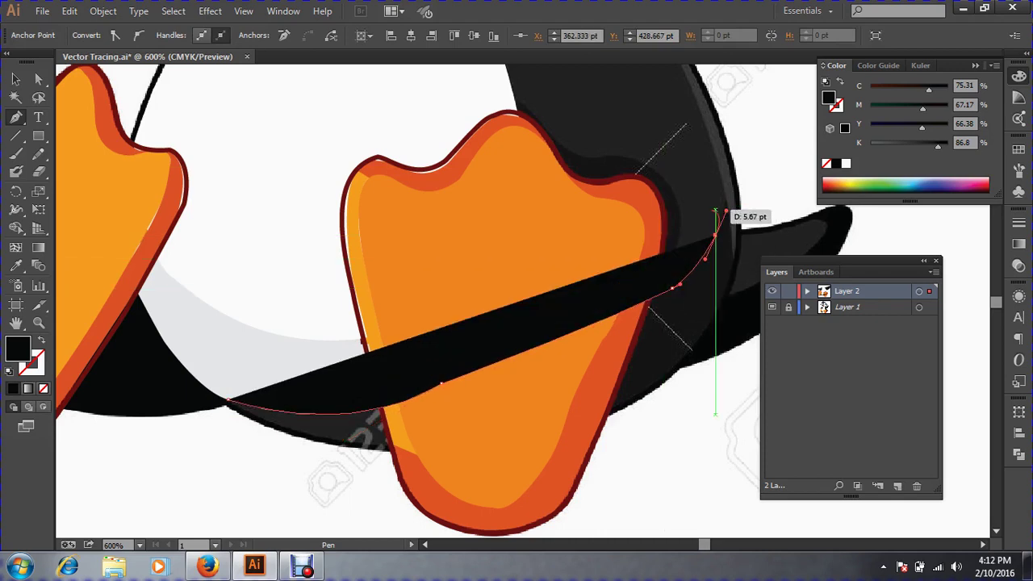
# Continue the shadow path down the body edge and beneath the foot, closing it smoothly.
pyautogui.hotkey('shift', 'x')
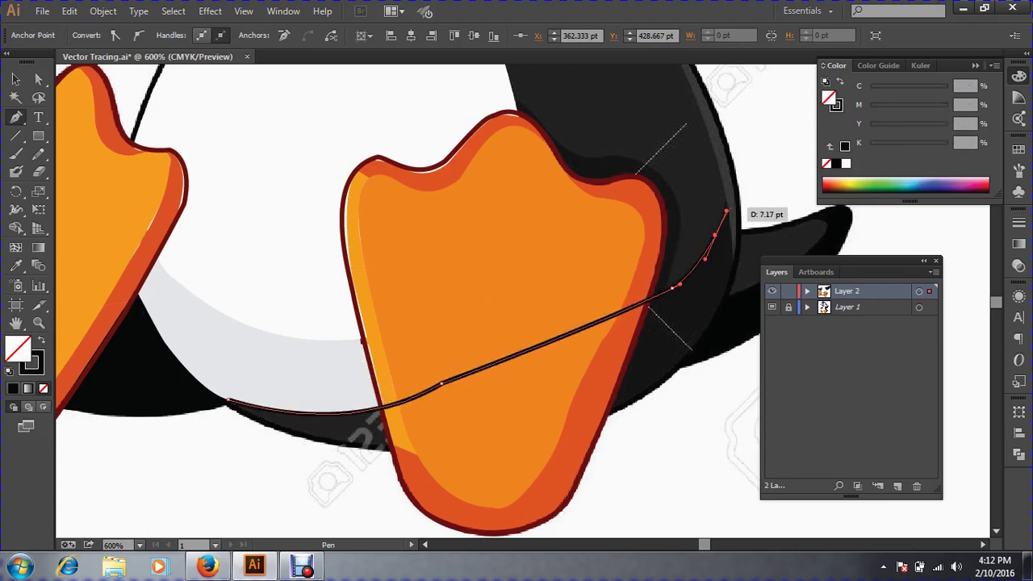
pyautogui.moveTo(725, 203)
pyautogui.mouseDown()
pyautogui.moveTo(647, 356)
pyautogui.moveTo(733, 265)
pyautogui.moveTo(733, 274)
pyautogui.mouseUp()
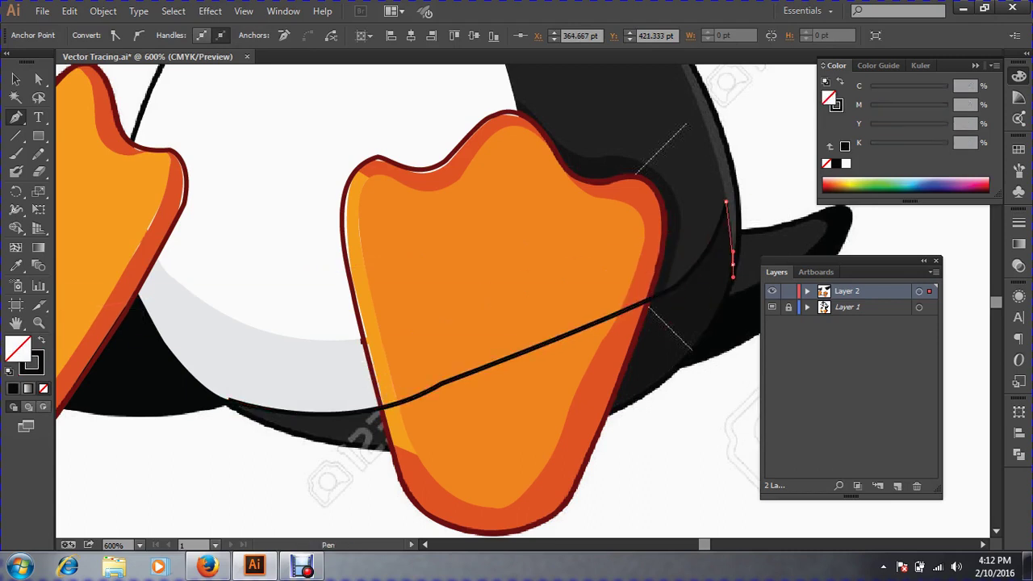
pyautogui.moveTo(682, 365); pyautogui.dragTo(656, 390)
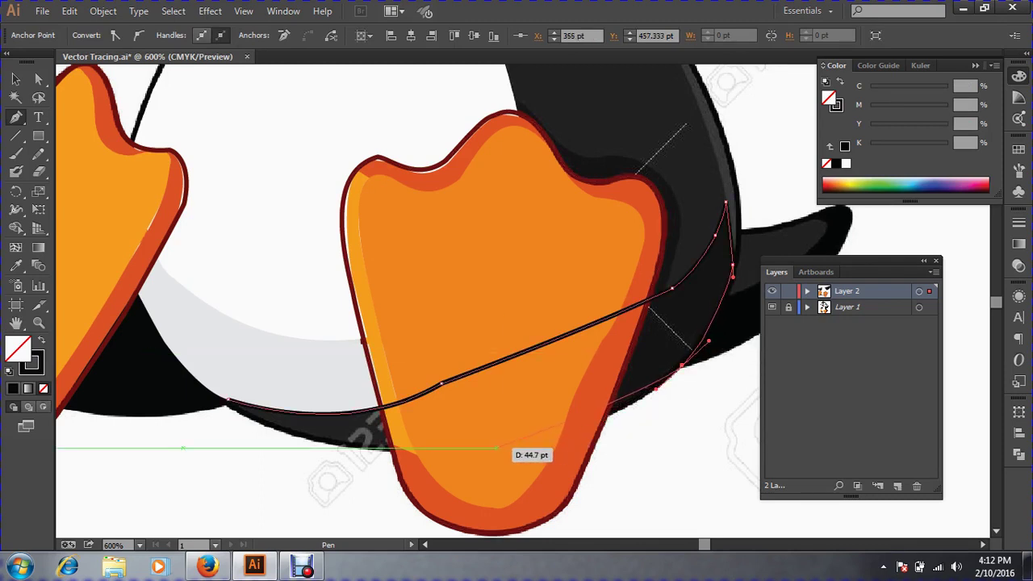
pyautogui.moveTo(497, 447); pyautogui.dragTo(428, 449)
pyautogui.moveTo(310, 439); pyautogui.dragTo(279, 428)
pyautogui.click(228, 400)
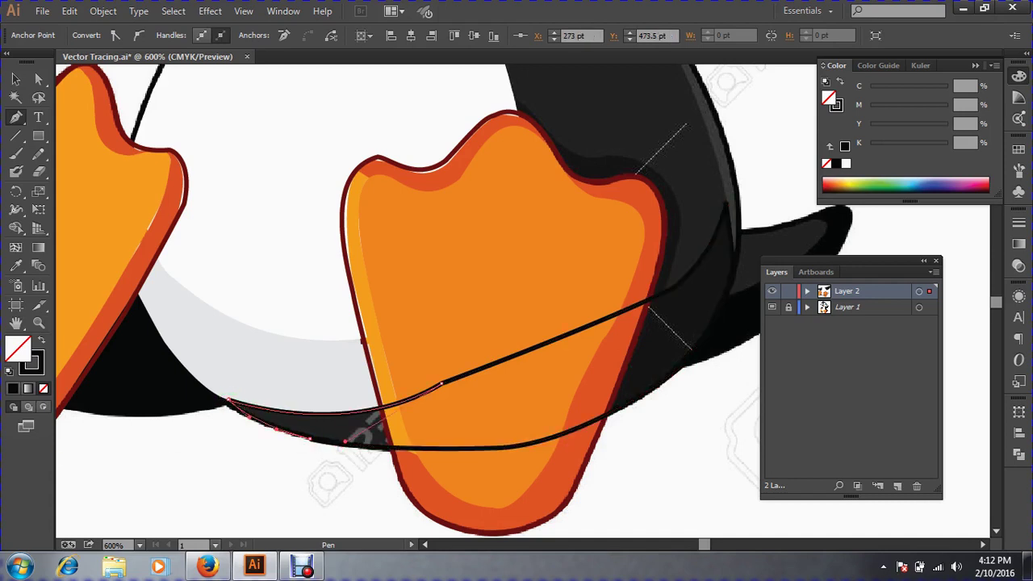
pyautogui.moveTo(229, 400); pyautogui.dragTo(242, 421)
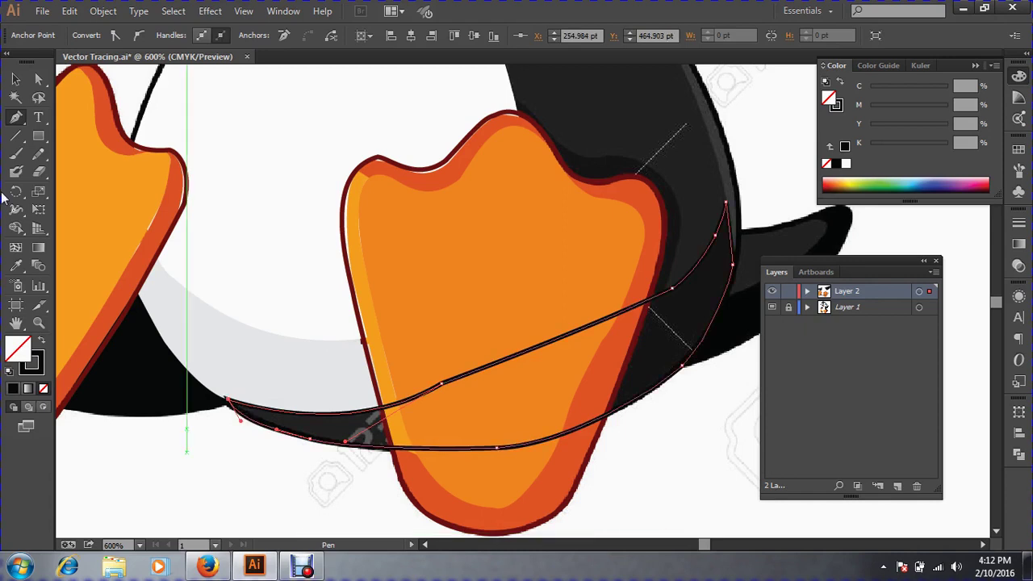
# Fill the shadow with the body's near-black sampled with the Eyedropper.
pyautogui.click(15, 78)
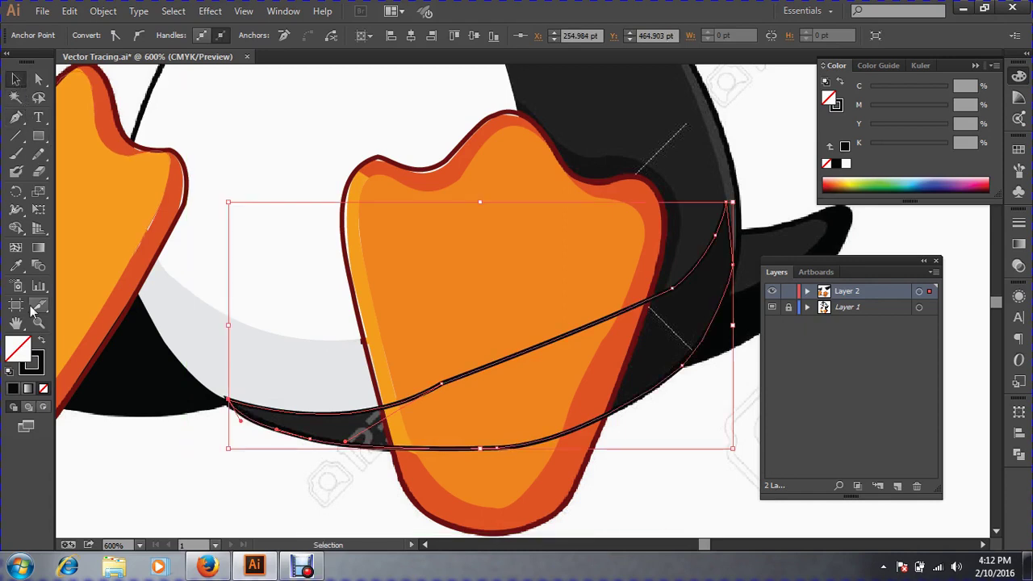
pyautogui.click(15, 265)
pyautogui.click(669, 340)
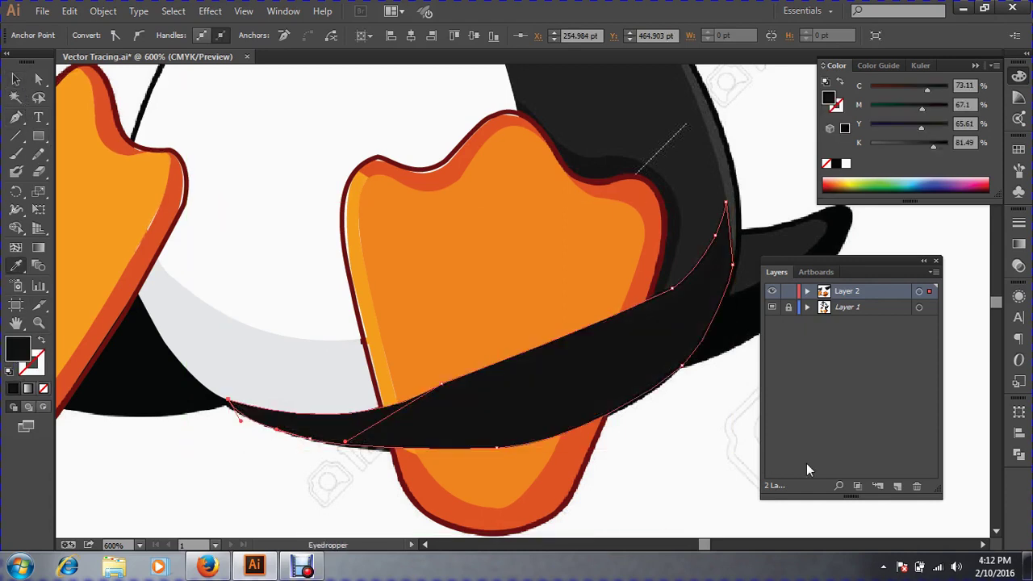
pyautogui.click(15, 79)
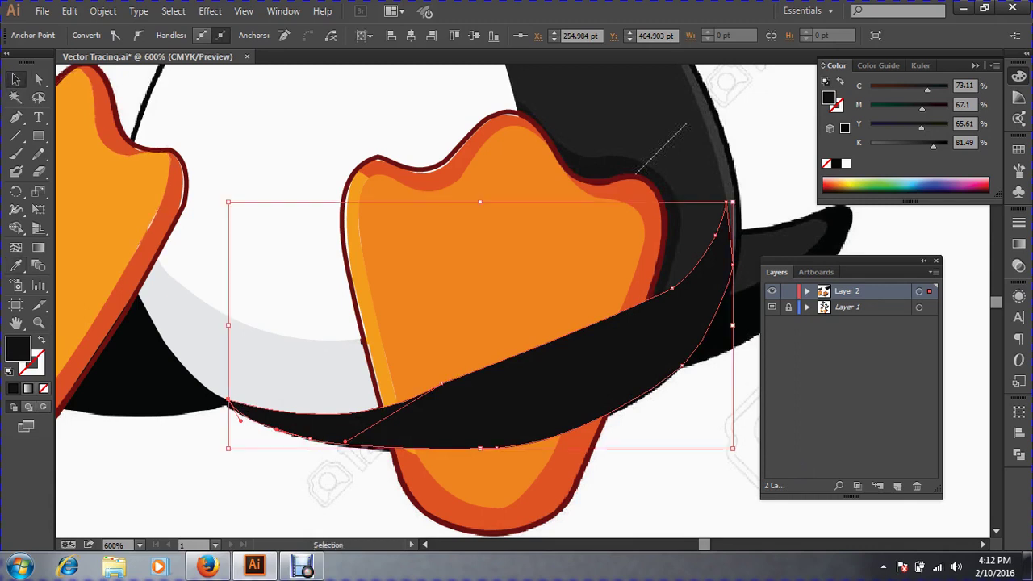
pyautogui.click(687, 460)
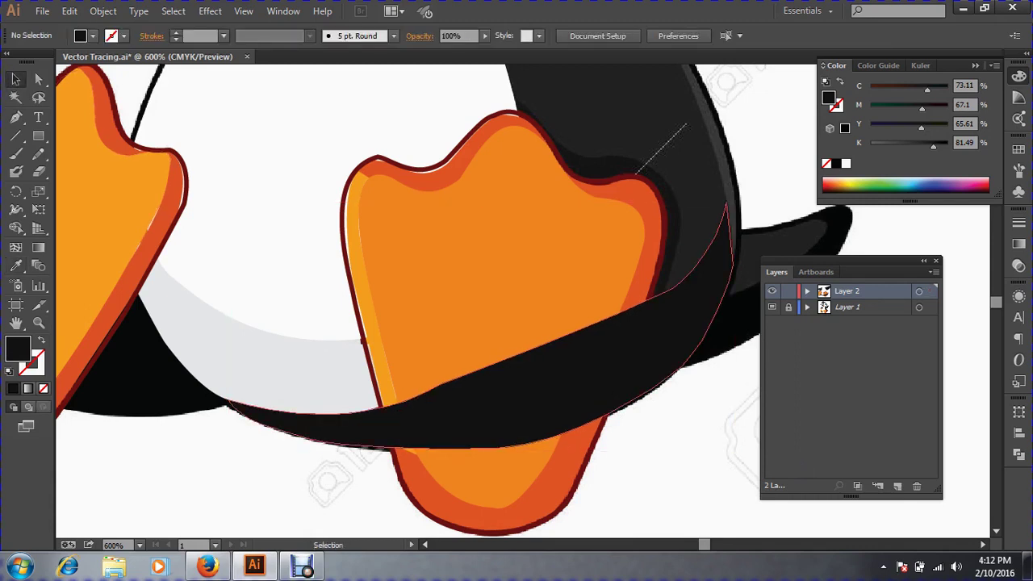
pyautogui.click(601, 378)
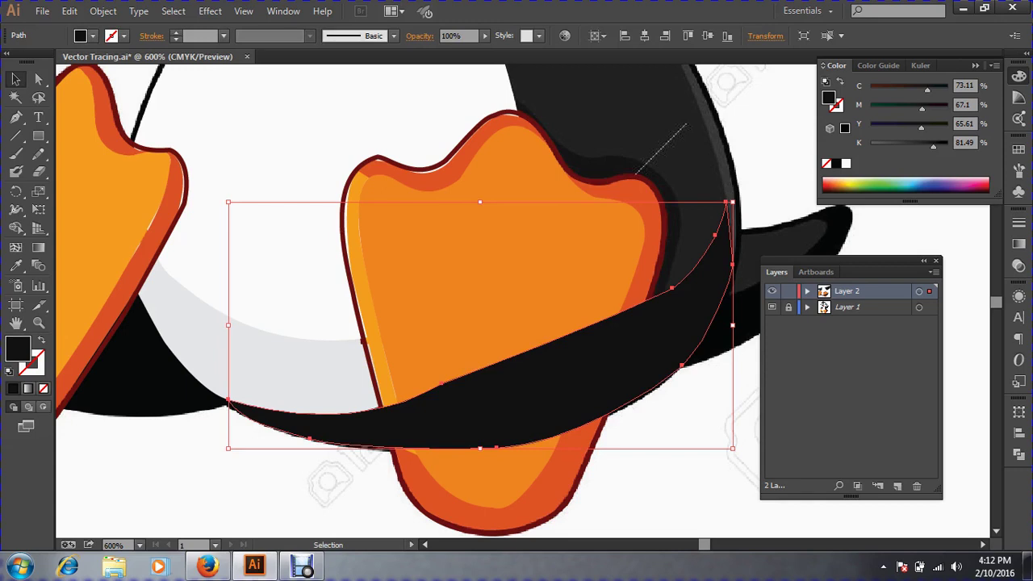
# Bring the orange right foot in front of the shadow, undoing an accidental shadow move.
pyautogui.click(549, 300)
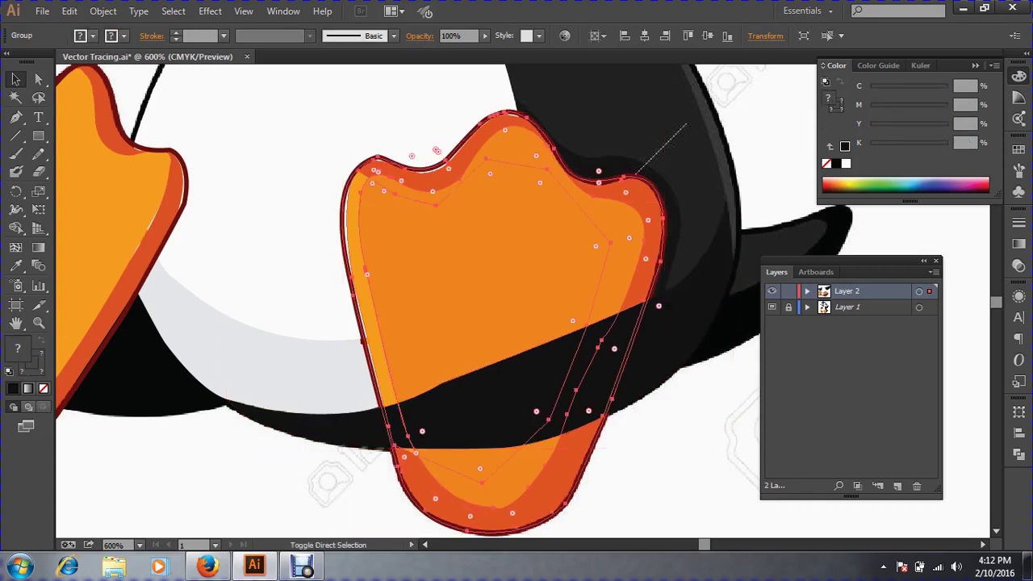
pyautogui.hotkey('ctrl', 'shift', ']')
pyautogui.hotkey('ctrl', 'shift', 'a')
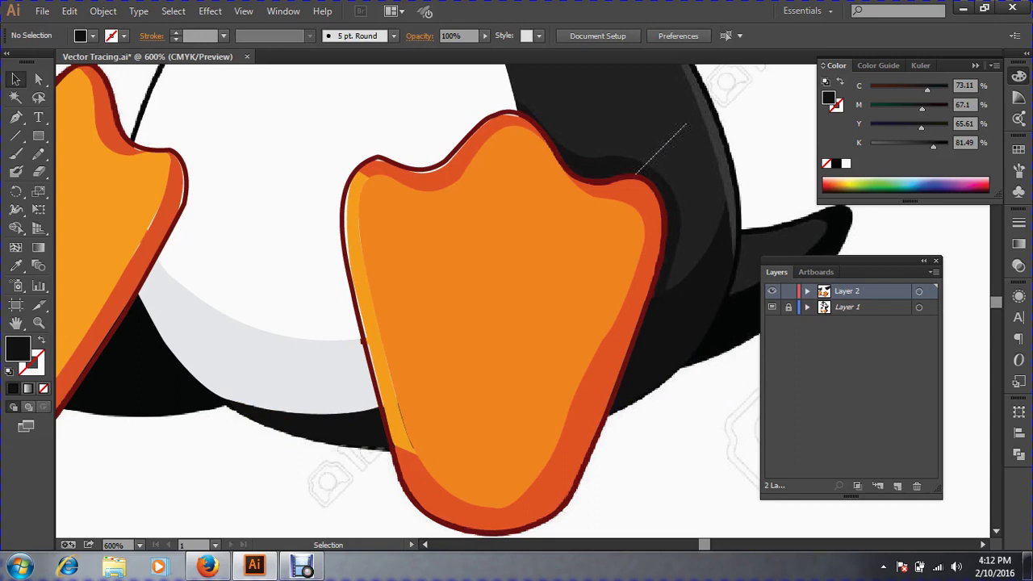
pyautogui.hotkey('ctrl', '-')
pyautogui.hotkey('ctrl', '-')
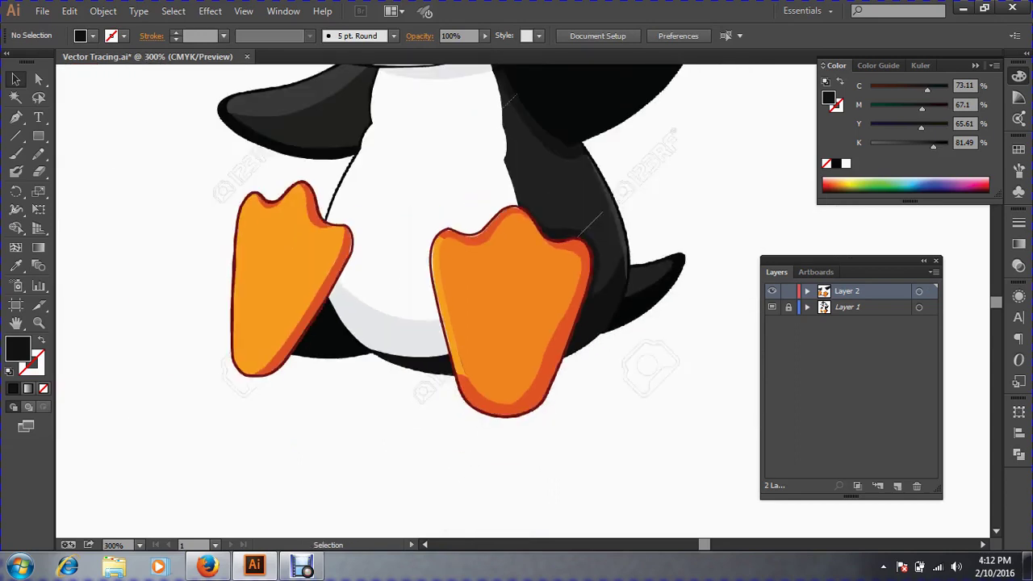
pyautogui.moveTo(607, 296); pyautogui.dragTo(654, 376)
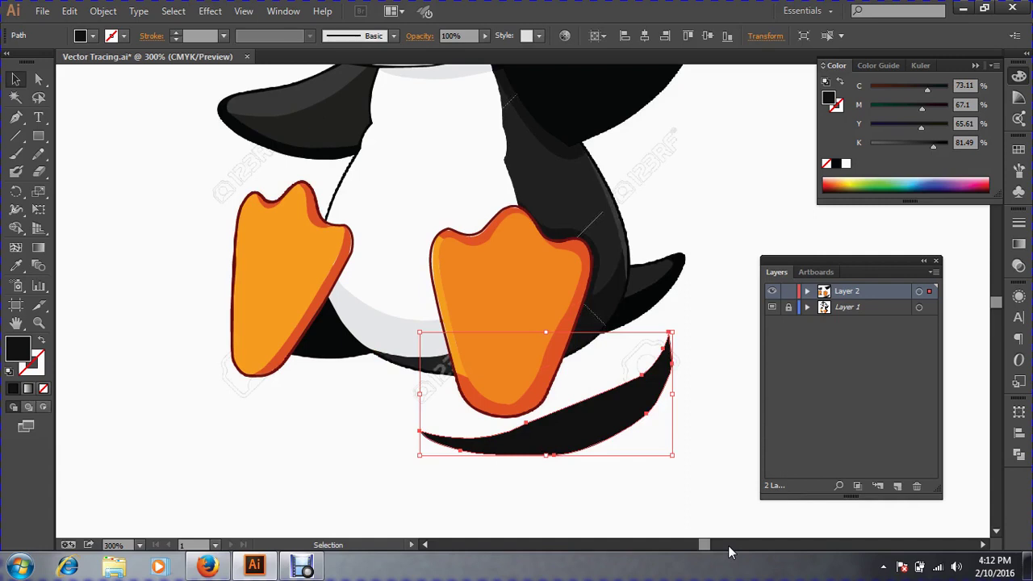
pyautogui.hotkey('ctrl', 'z')
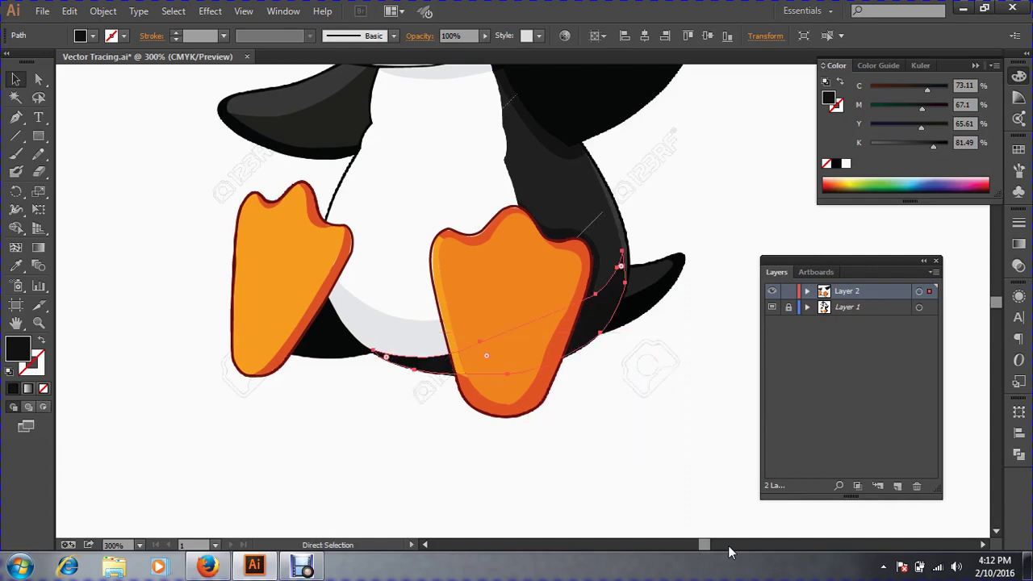
pyautogui.hotkey('ctrl', 'shift', 'a')
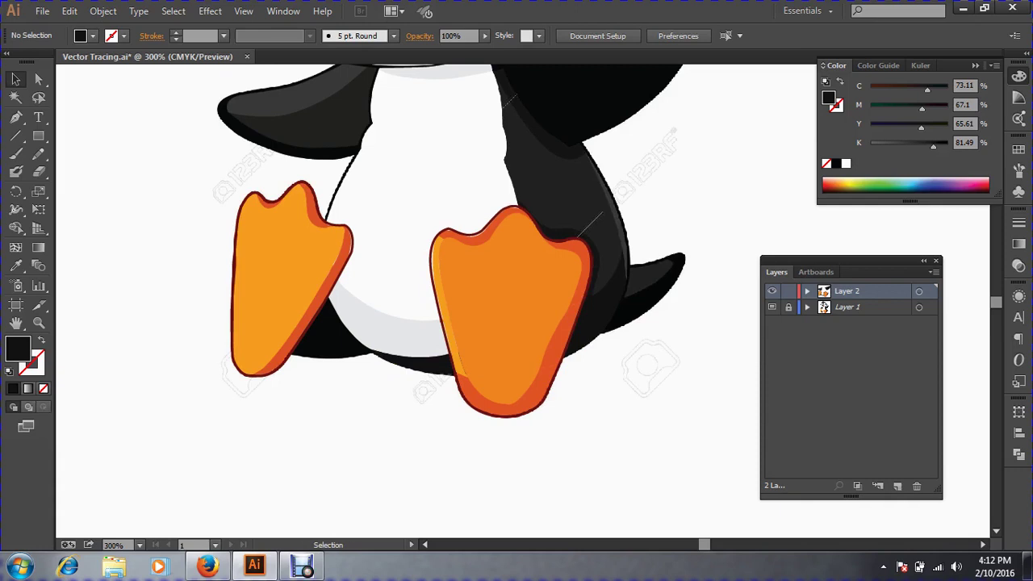
pyautogui.hotkey('ctrl', 'space')
# Start a Pen shadow shape at the right foot's toe edge, adding points down inside the foot.
pyautogui.click(600, 302)
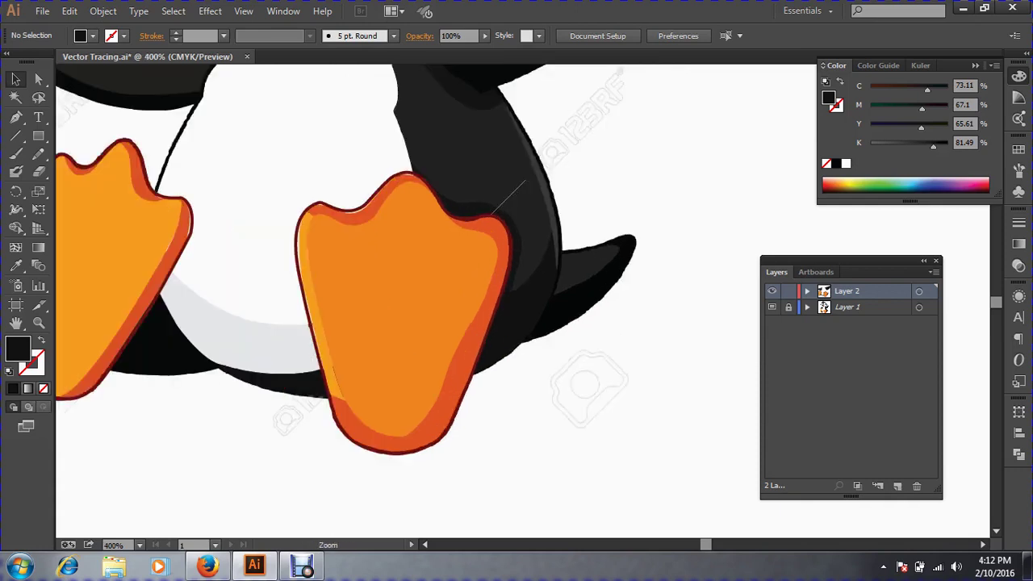
pyautogui.moveTo(370, 261); pyautogui.dragTo(716, 510)
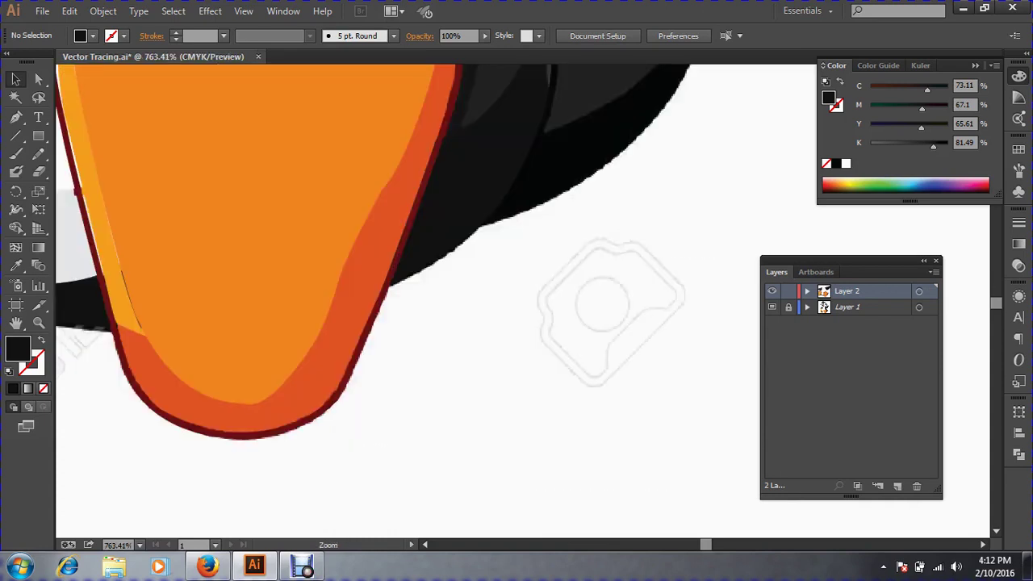
pyautogui.hotkey('ctrl', '-')
pyautogui.hotkey('ctrl', '-')
pyautogui.hotkey('ctrl', '-')
pyautogui.press('space')
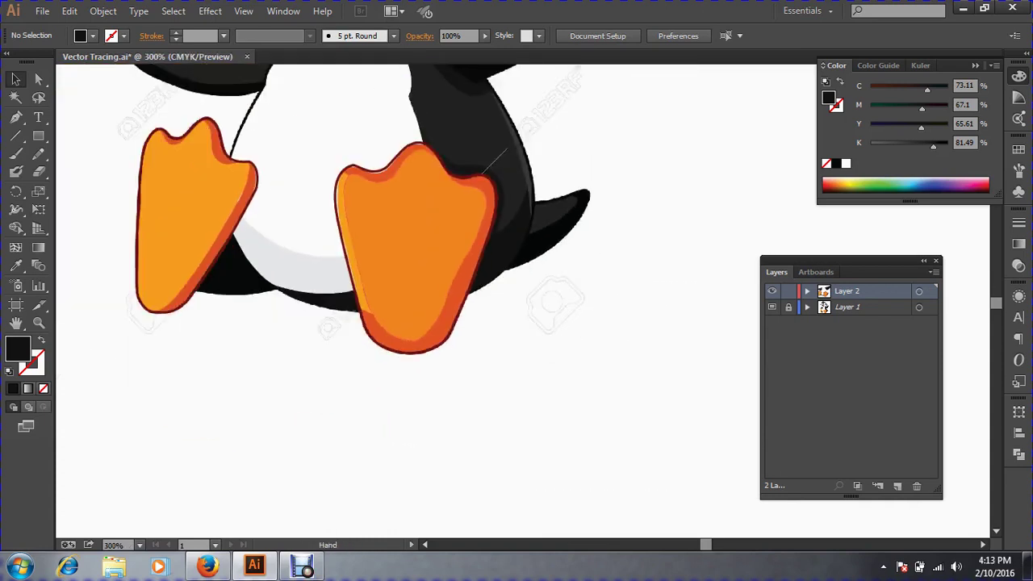
pyautogui.moveTo(405, 149); pyautogui.dragTo(401, 271)
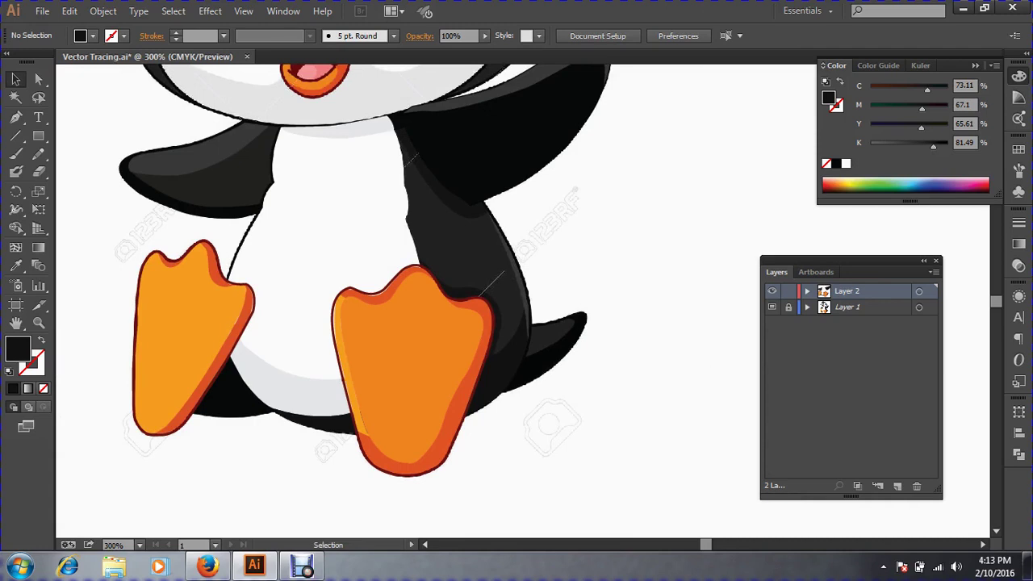
pyautogui.moveTo(347, 222); pyautogui.dragTo(660, 443)
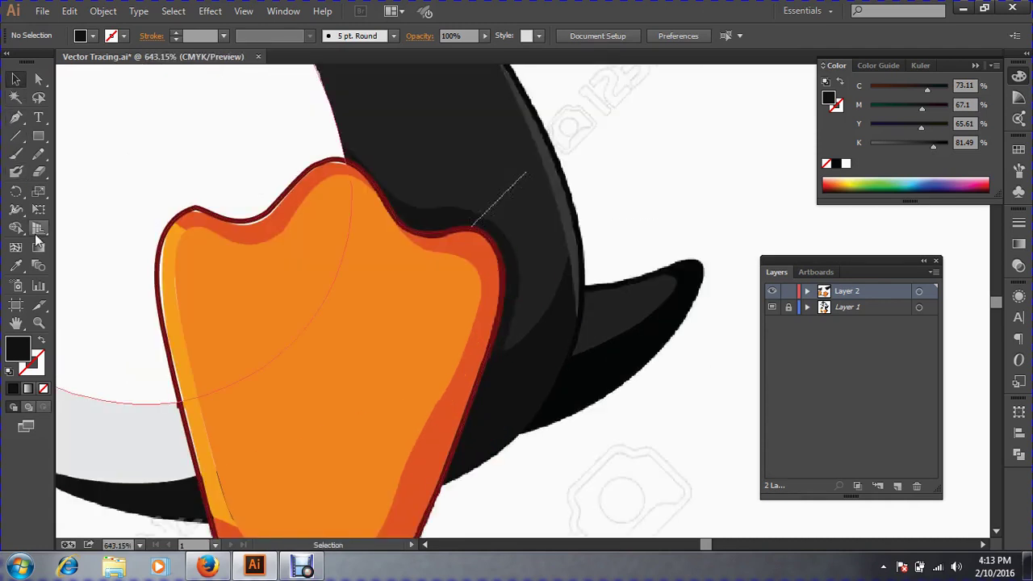
pyautogui.press('p')
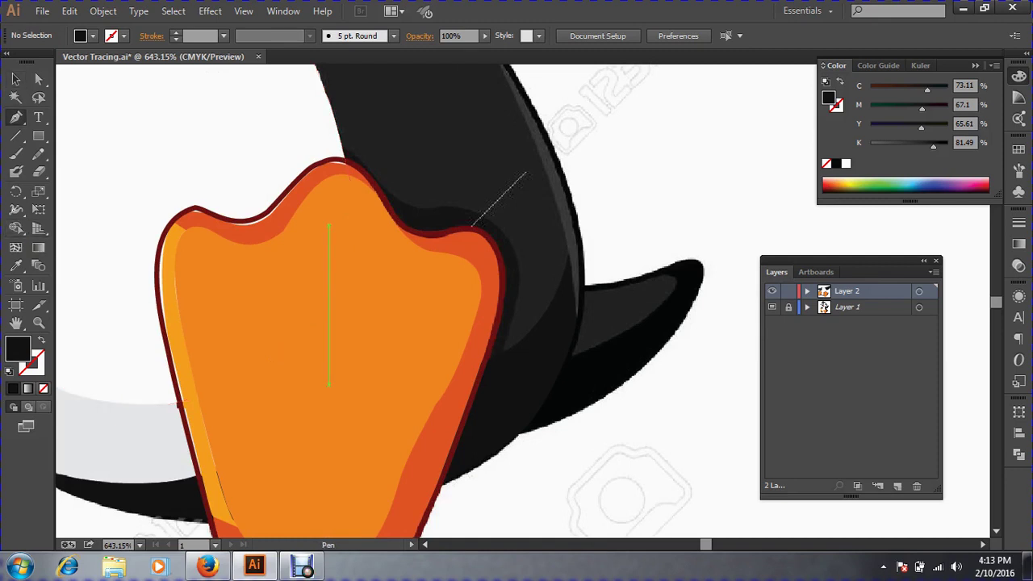
pyautogui.moveTo(271, 98); pyautogui.dragTo(710, 462)
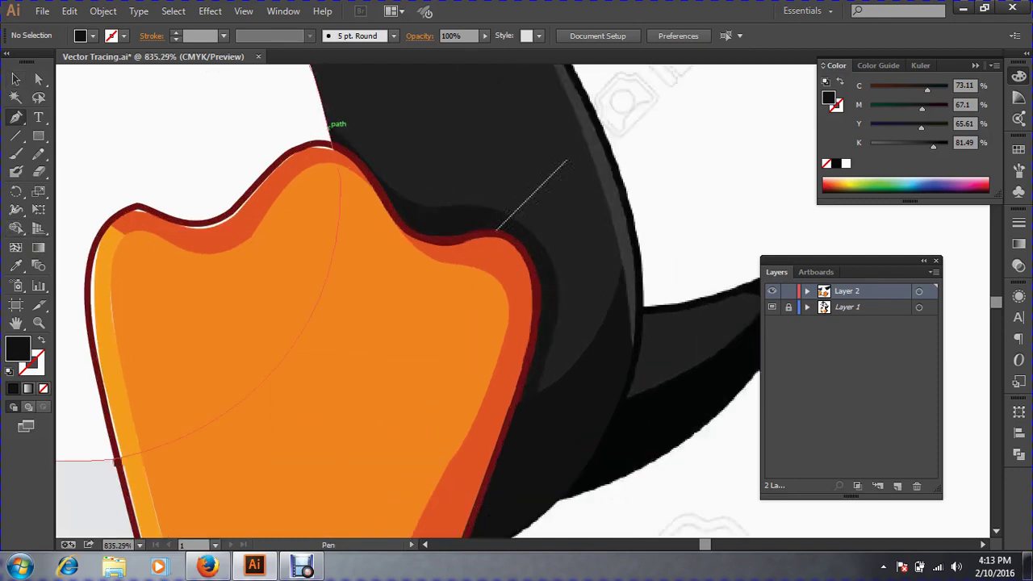
pyautogui.click(328, 126)
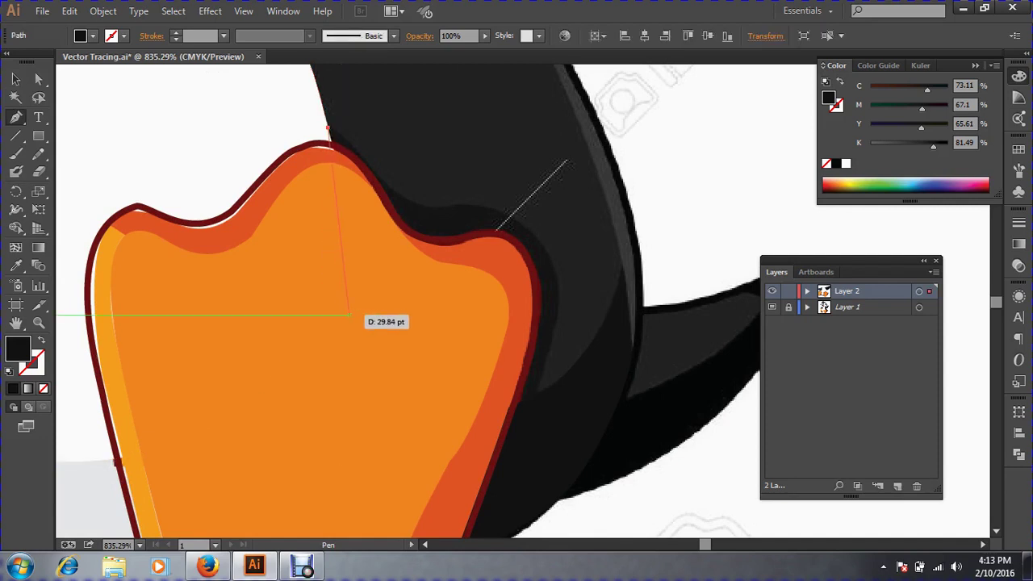
pyautogui.click(348, 315)
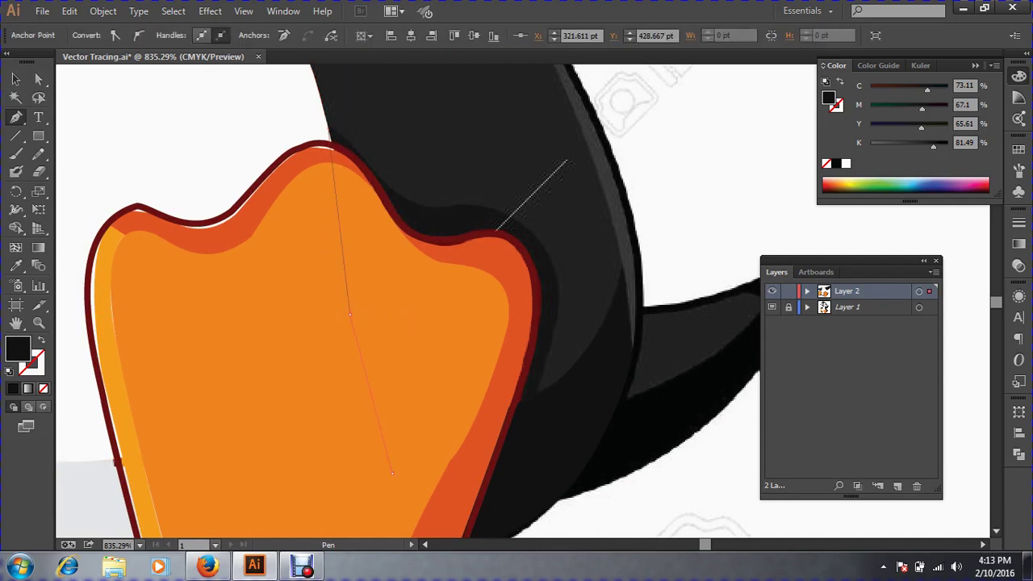
pyautogui.click(391, 472)
pyautogui.moveTo(535, 395); pyautogui.dragTo(547, 361)
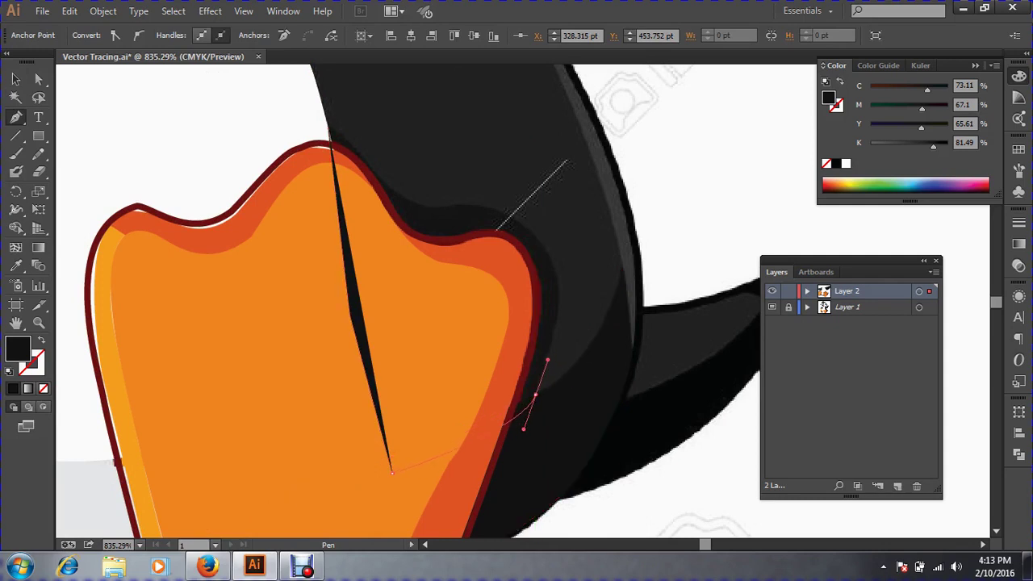
# Curve the shadow path up the foot's right side and along its top back to the start.
pyautogui.moveTo(551, 264); pyautogui.dragTo(532, 226)
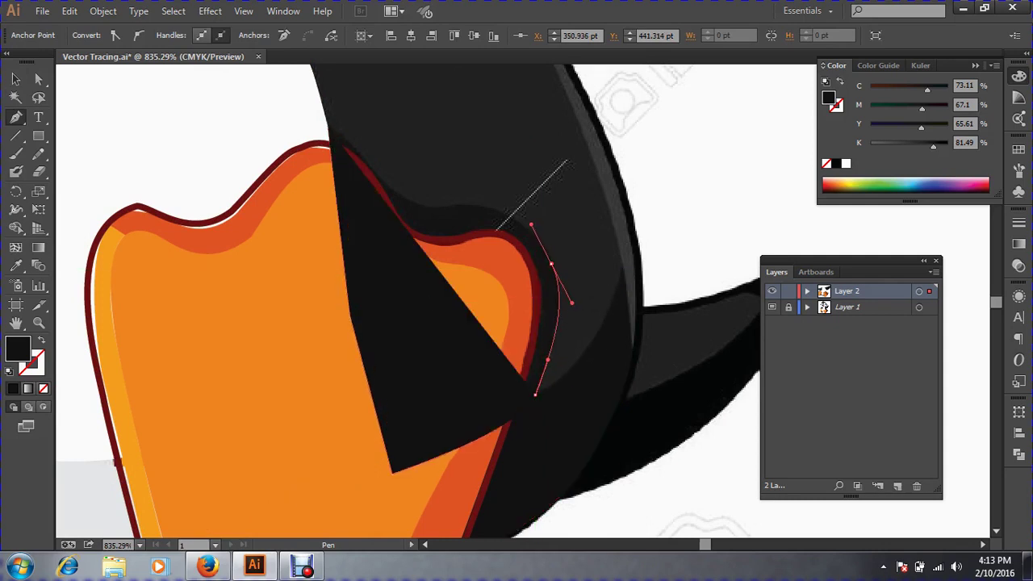
pyautogui.click(41, 342)
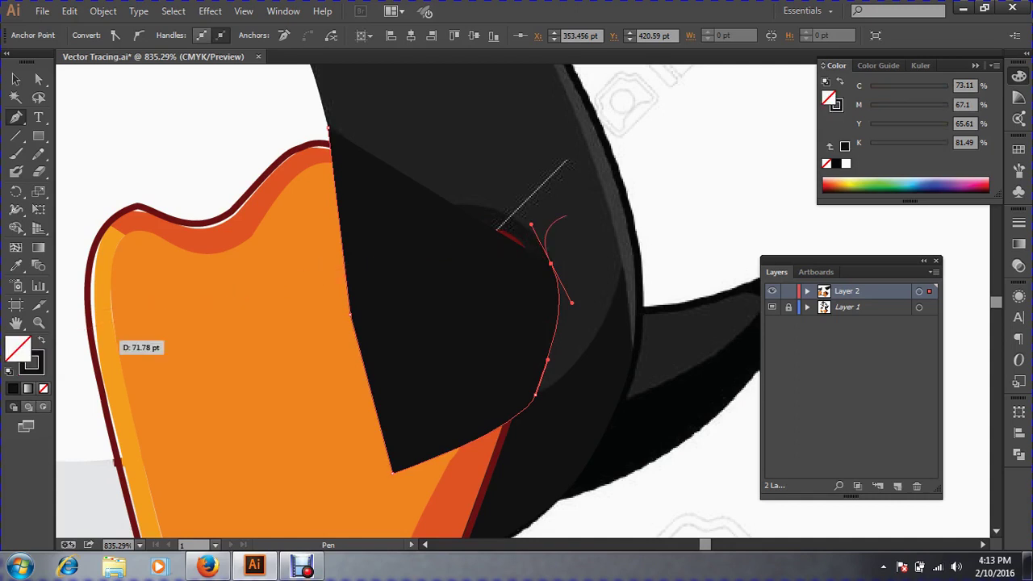
pyautogui.moveTo(450, 206)
pyautogui.mouseDown()
pyautogui.moveTo(417, 217)
pyautogui.moveTo(436, 209)
pyautogui.moveTo(385, 179)
pyautogui.mouseUp()
pyautogui.moveTo(327, 127); pyautogui.dragTo(349, 126)
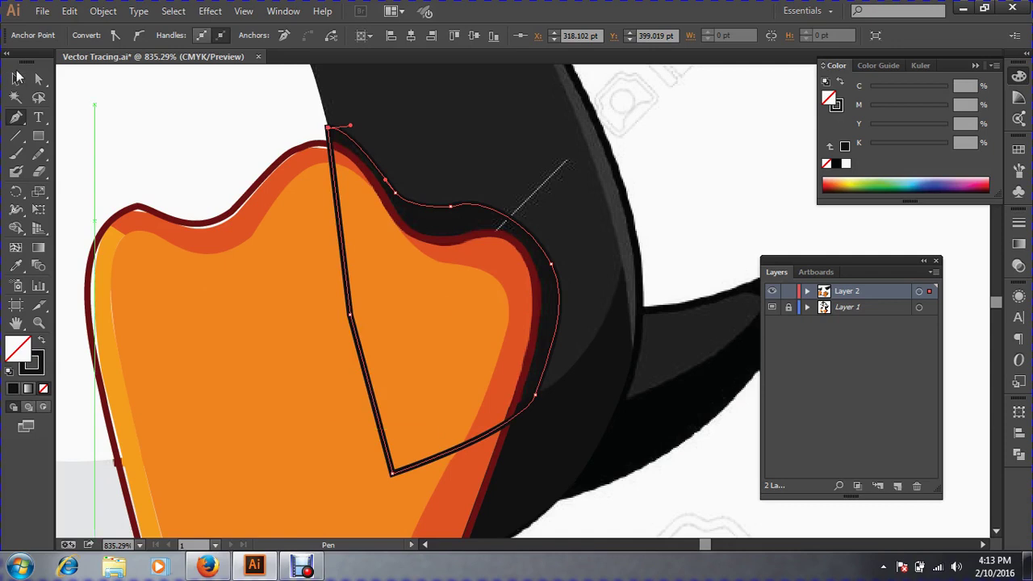
# Copy the dark fill onto the new shadow shape with the Eyedropper.
pyautogui.click(16, 78)
pyautogui.click(15, 266)
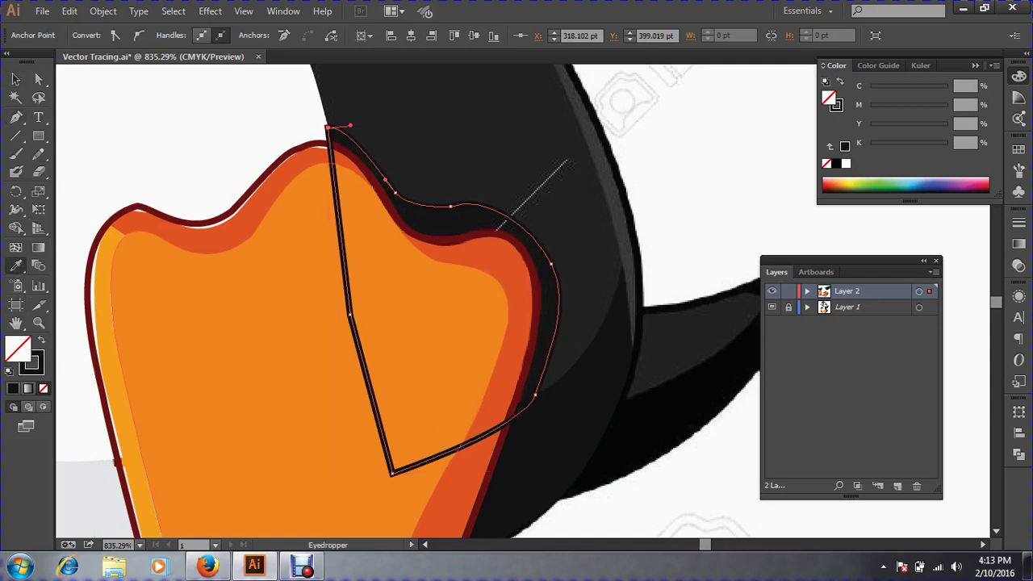
pyautogui.click(484, 242)
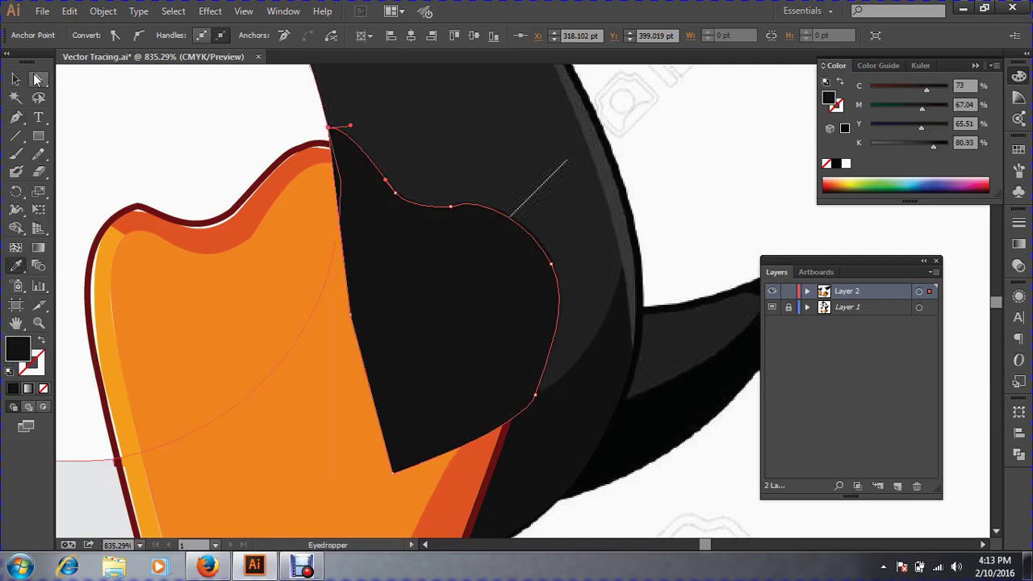
pyautogui.click(16, 79)
# Bring the right orange foot group to the front, over the new shadow.
pyautogui.hotkey('ctrl', '-')
pyautogui.hotkey('ctrl', '-')
pyautogui.hotkey('ctrl', '-')
pyautogui.hotkey('ctrl', '-')
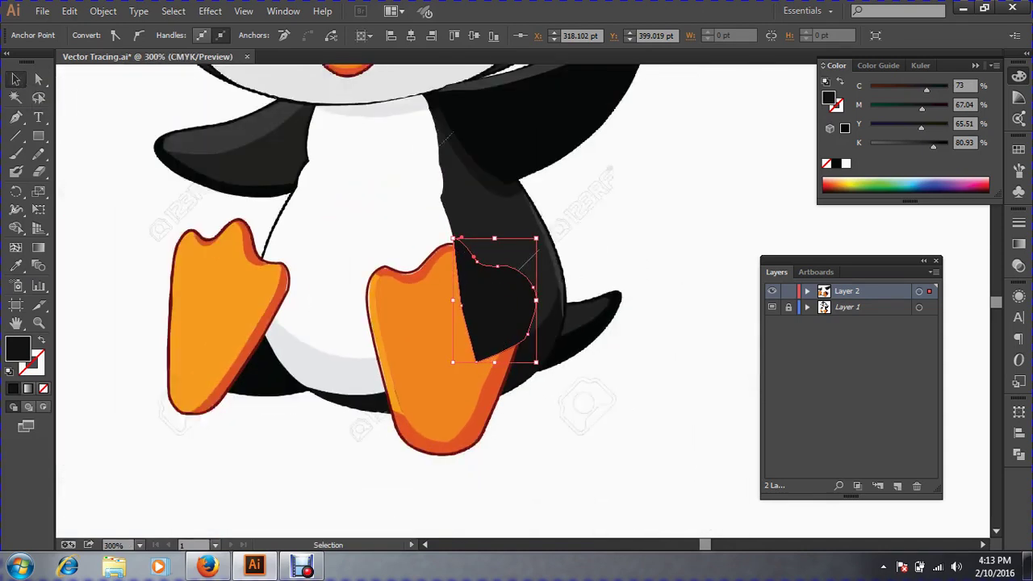
pyautogui.click(598, 452)
pyautogui.click(440, 363)
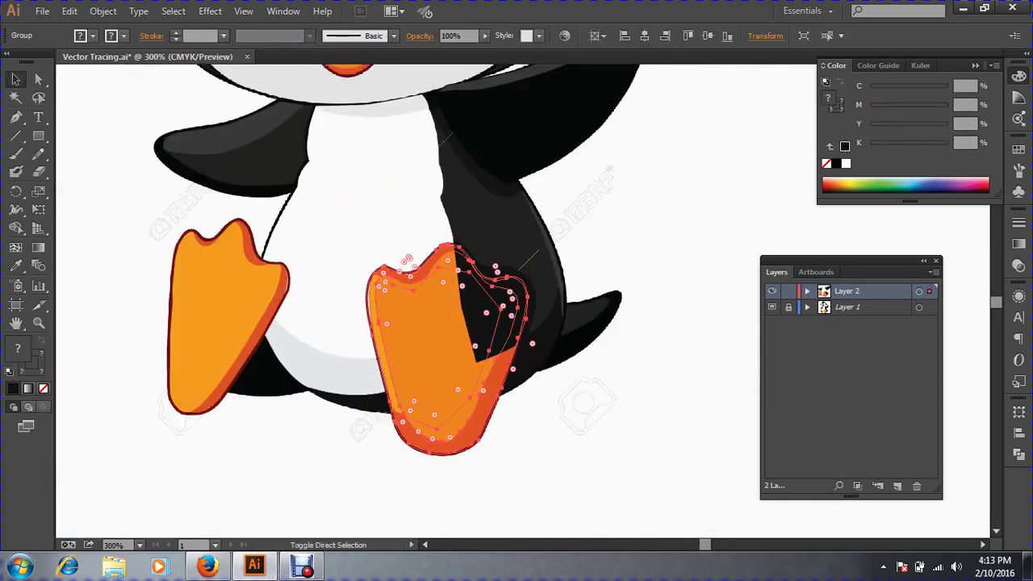
pyautogui.hotkey('ctrl', 'shift', ']')
pyautogui.press('v')
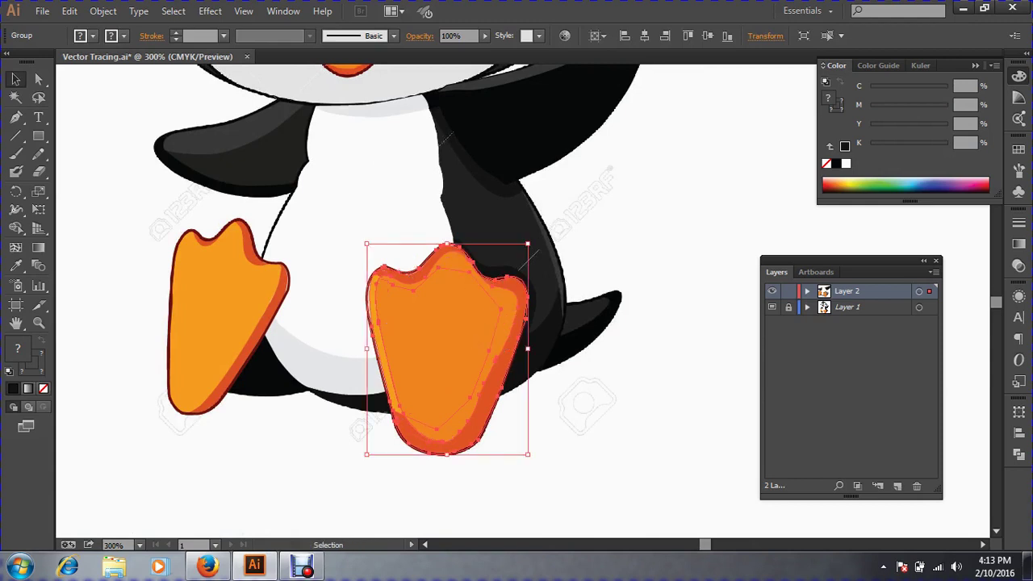
pyautogui.hotkey('ctrl', 'shift', 'a')
pyautogui.hotkey('ctrl', '-')
pyautogui.hotkey('ctrl', '-')
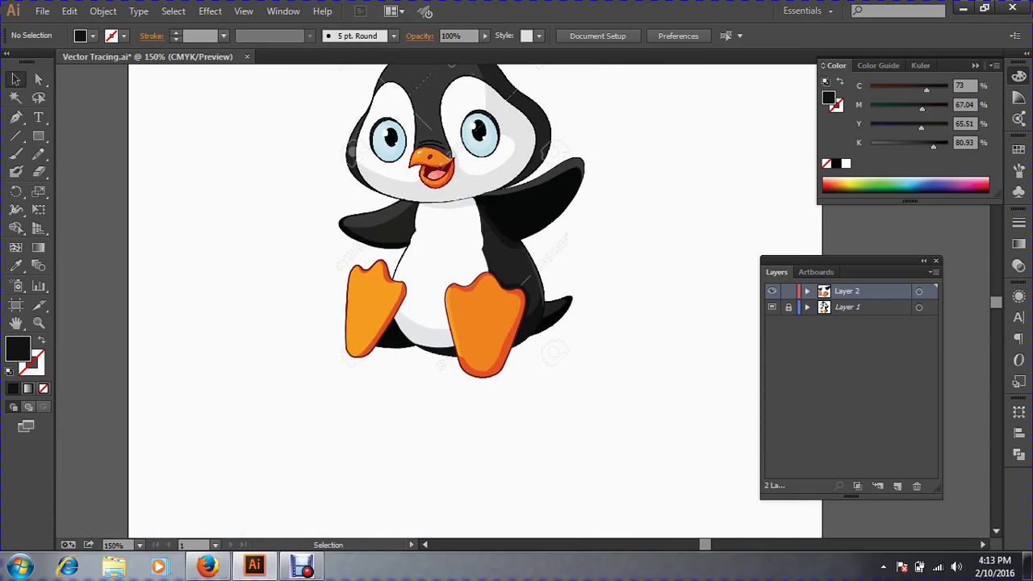
# Save Vector Tracing.ai, then zoom back in toward the right leg.
pyautogui.hotkey('ctrl', 'space')
pyautogui.keyDown('ctrl'); pyautogui.click(486, 267); pyautogui.keyUp('ctrl')
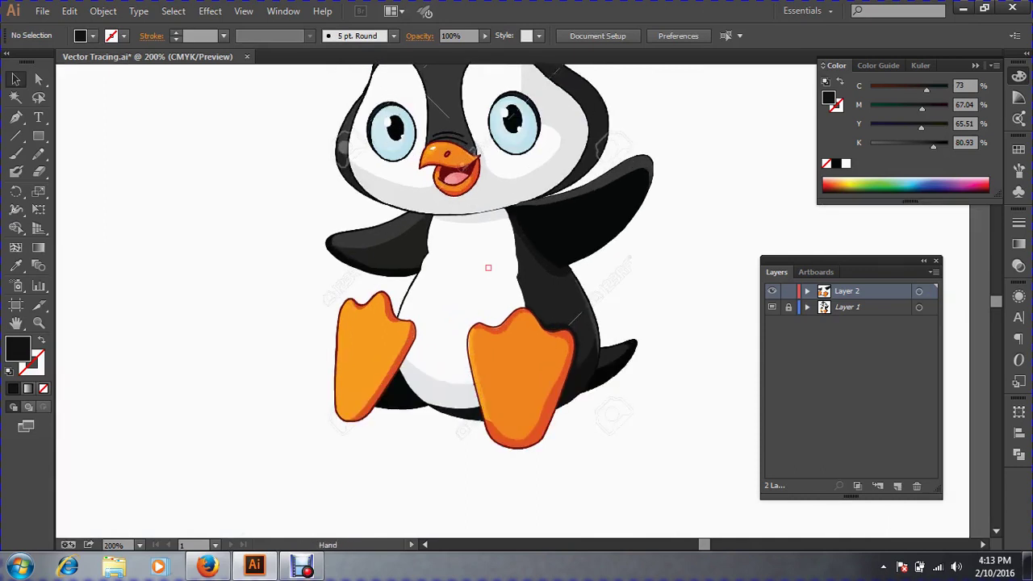
pyautogui.moveTo(487, 266); pyautogui.dragTo(400, 351)
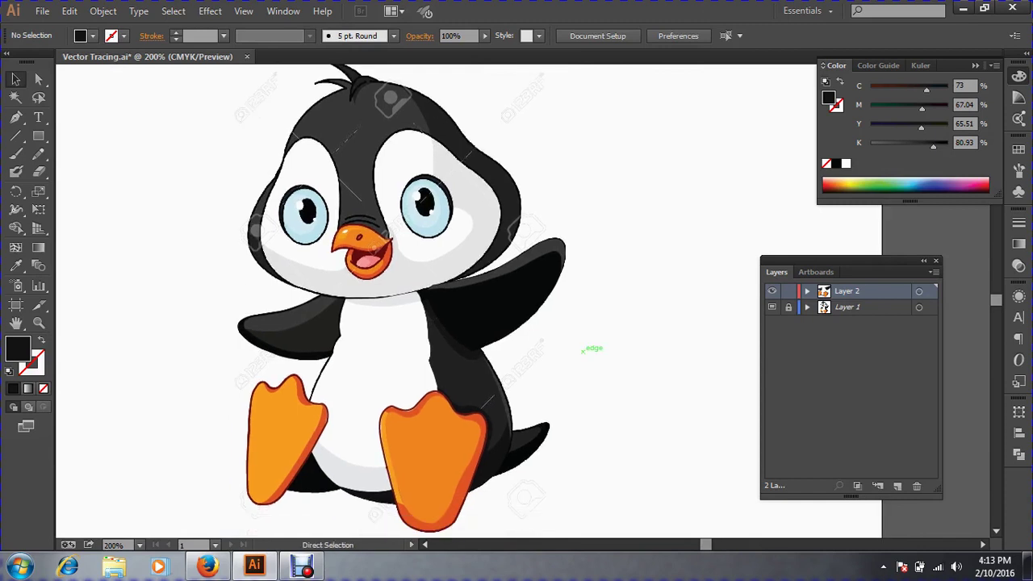
pyautogui.click(42, 10)
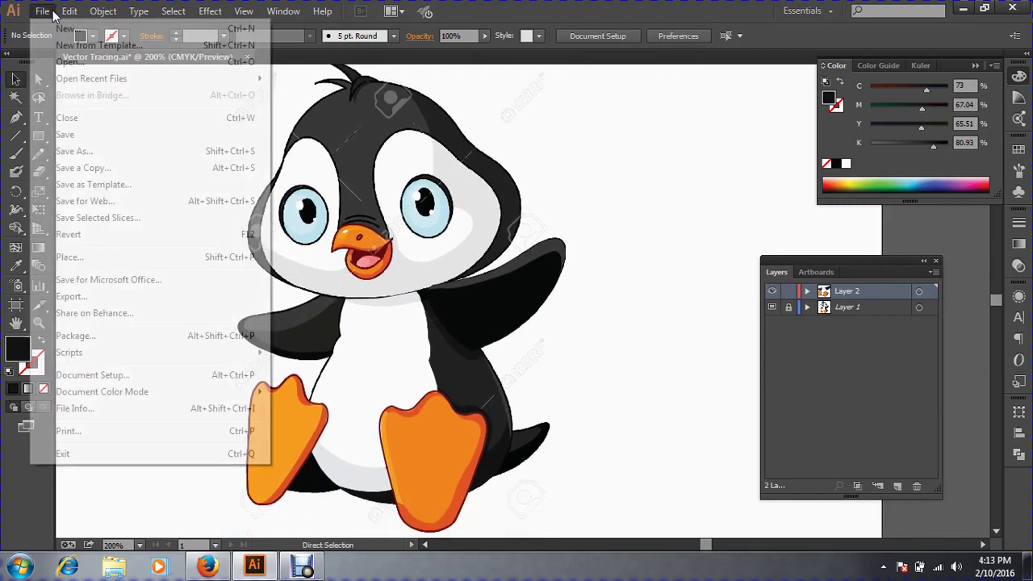
pyautogui.click(81, 136)
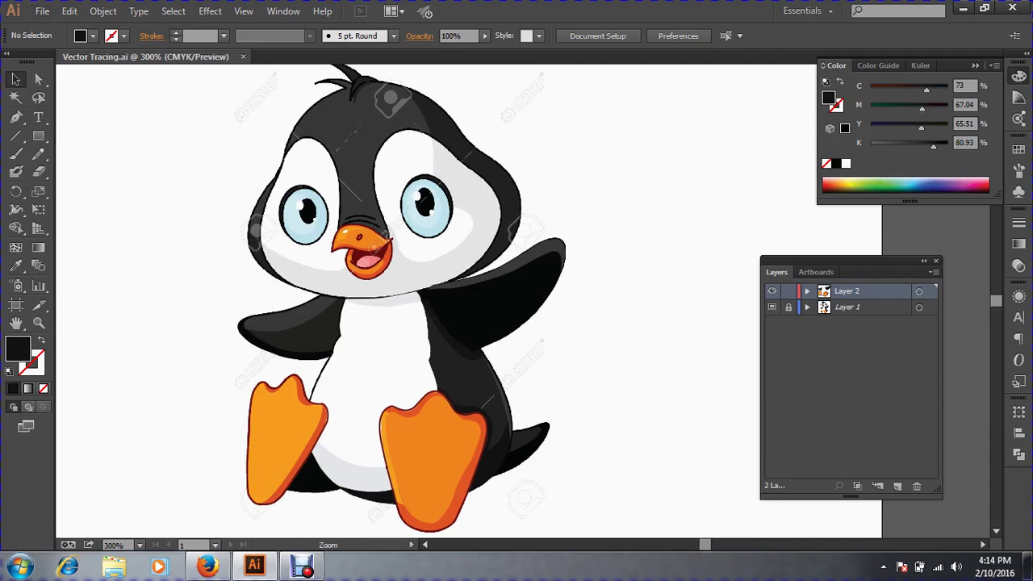
pyautogui.keyDown('ctrl'); pyautogui.click(558, 294); pyautogui.keyUp('ctrl')
pyautogui.moveTo(559, 294); pyautogui.dragTo(507, 308)
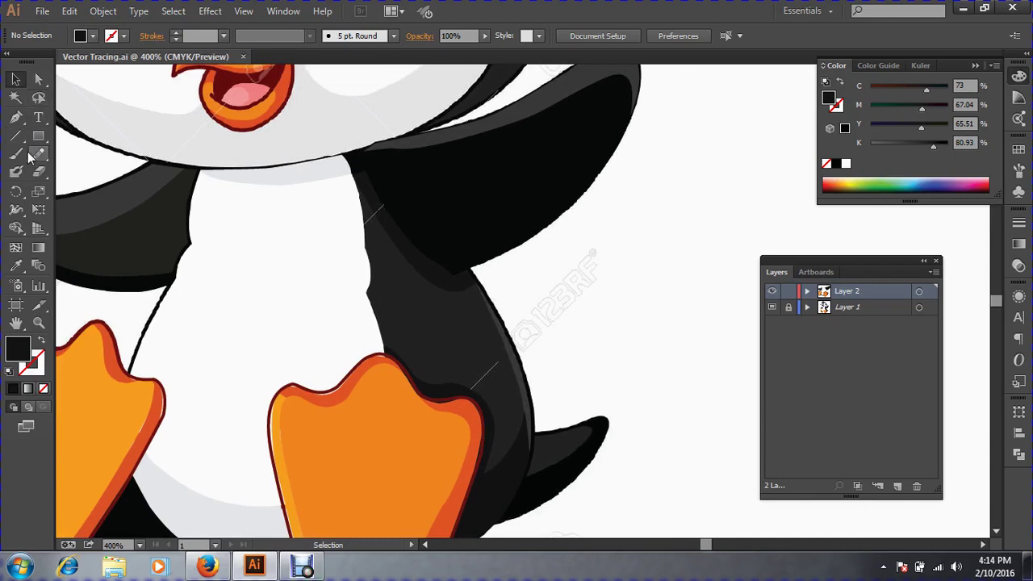
# Pen-trace a shadow path from the belly edge down the leg, over the foot, and up the outer edge.
pyautogui.click(15, 117)
pyautogui.keyDown('ctrl'); pyautogui.click(406, 329); pyautogui.keyUp('ctrl')
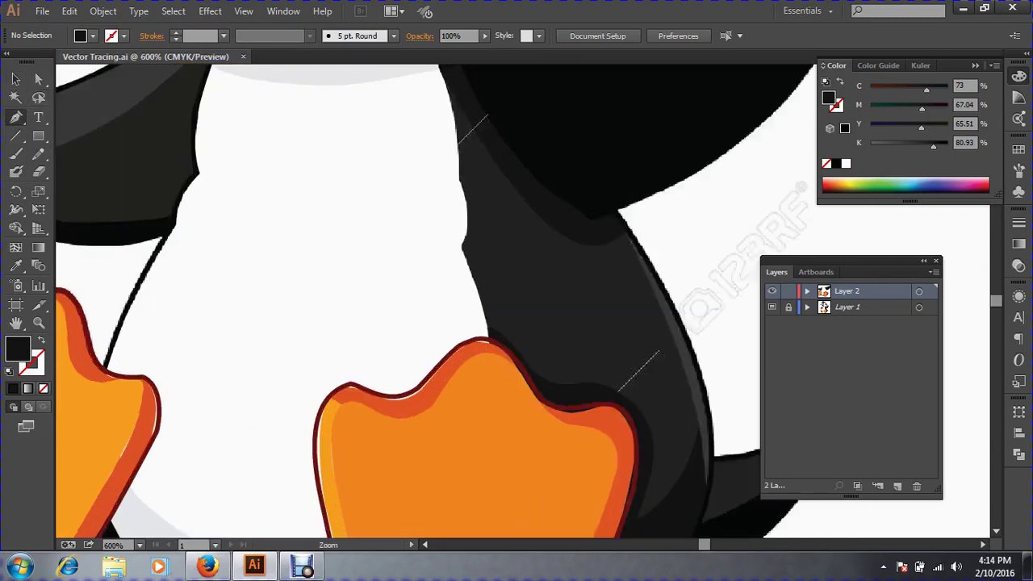
pyautogui.moveTo(407, 329); pyautogui.dragTo(347, 396)
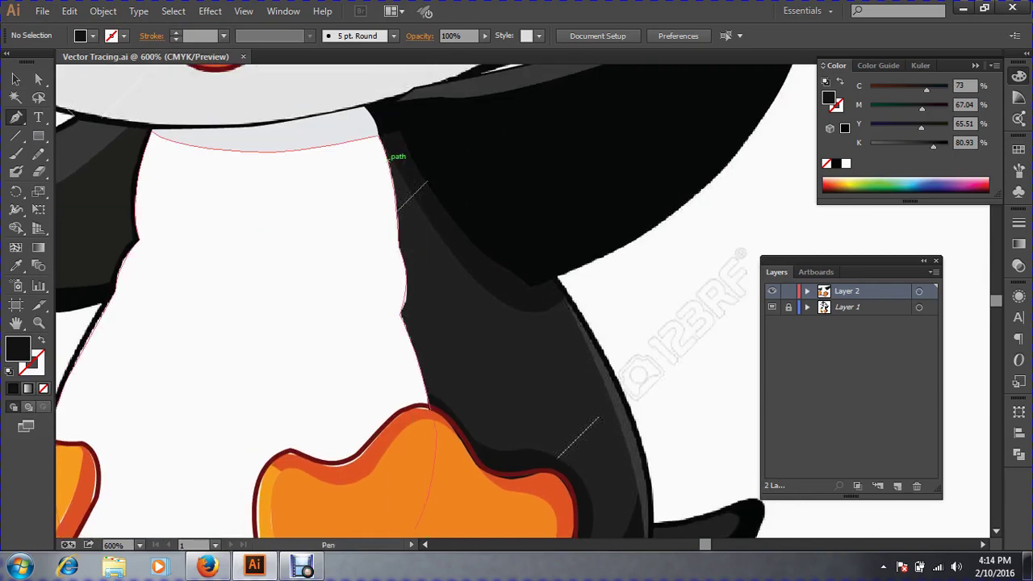
pyautogui.click(384, 151)
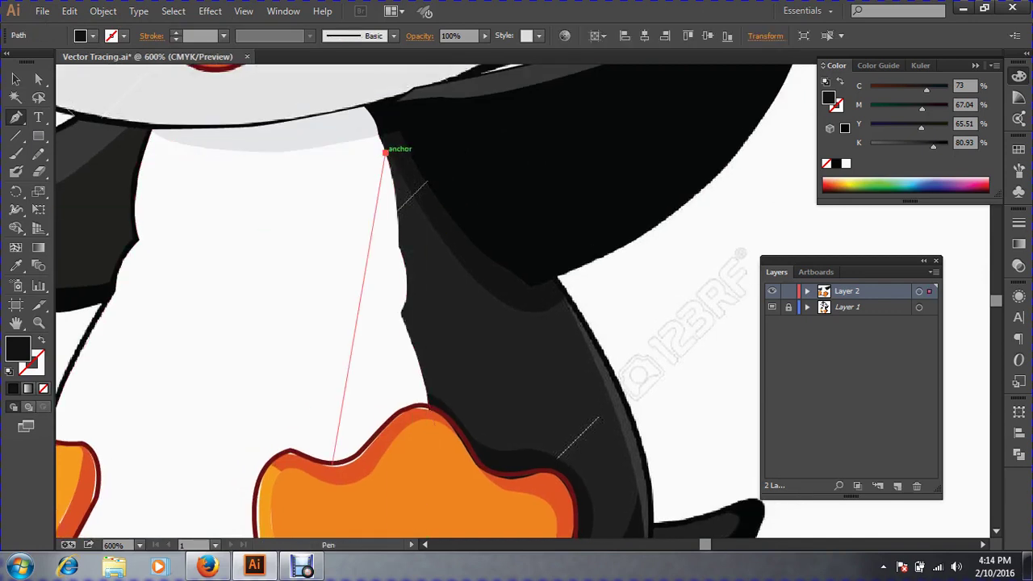
pyautogui.click(369, 317)
pyautogui.click(385, 396)
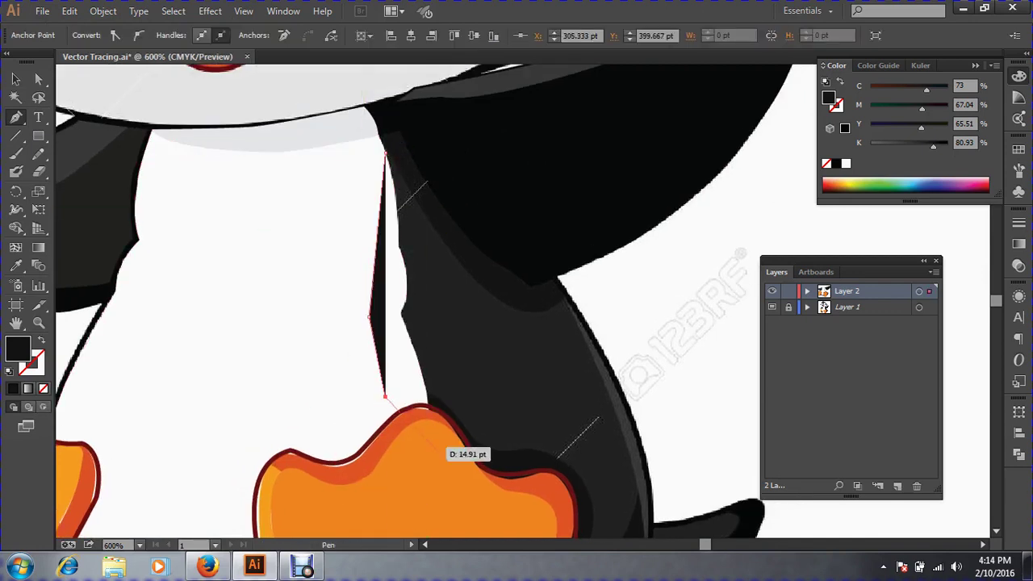
pyautogui.press('space')
pyautogui.moveTo(462, 454); pyautogui.dragTo(415, 318)
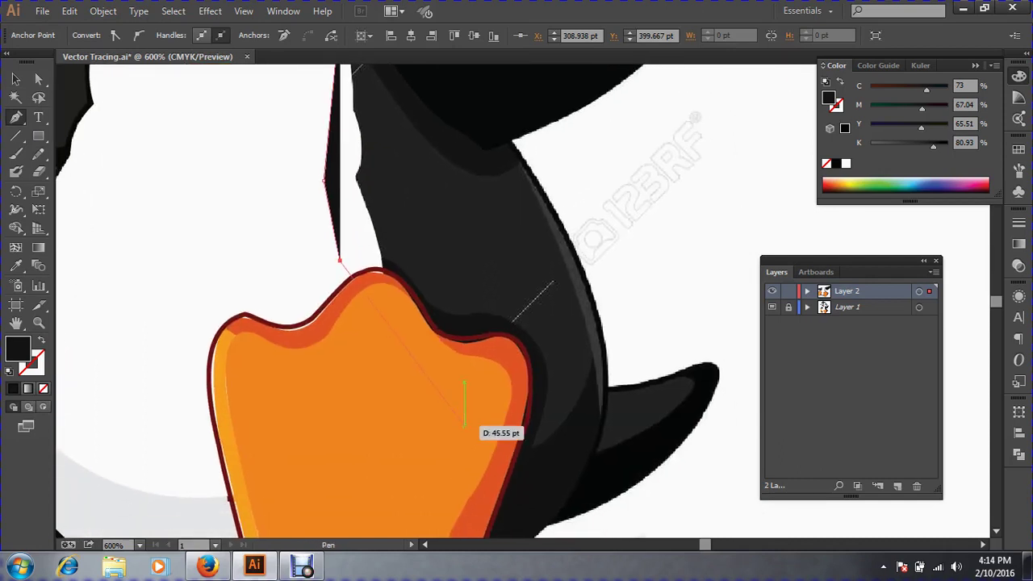
pyautogui.click(462, 423)
pyautogui.click(531, 450)
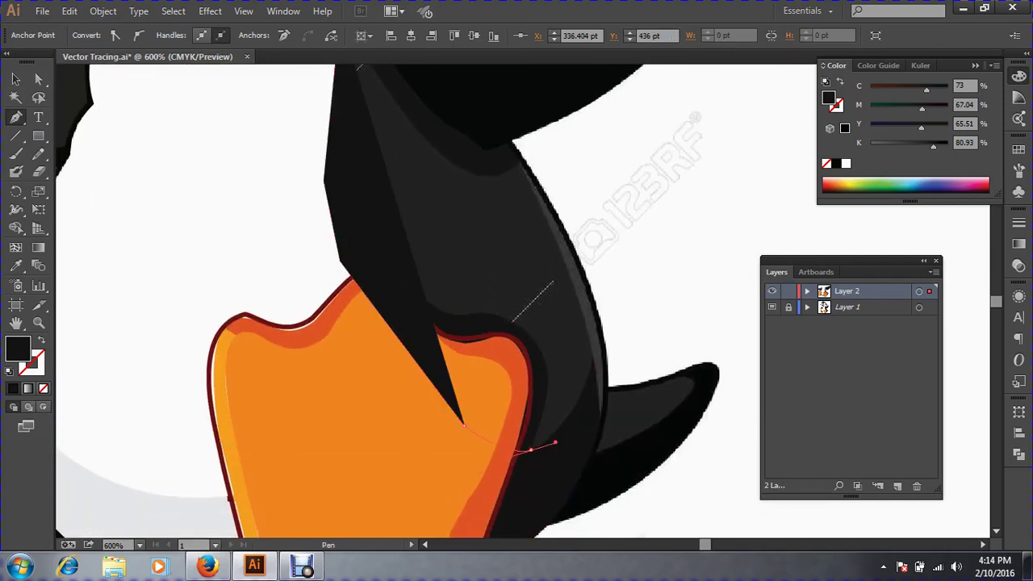
pyautogui.moveTo(590, 348); pyautogui.dragTo(507, 155)
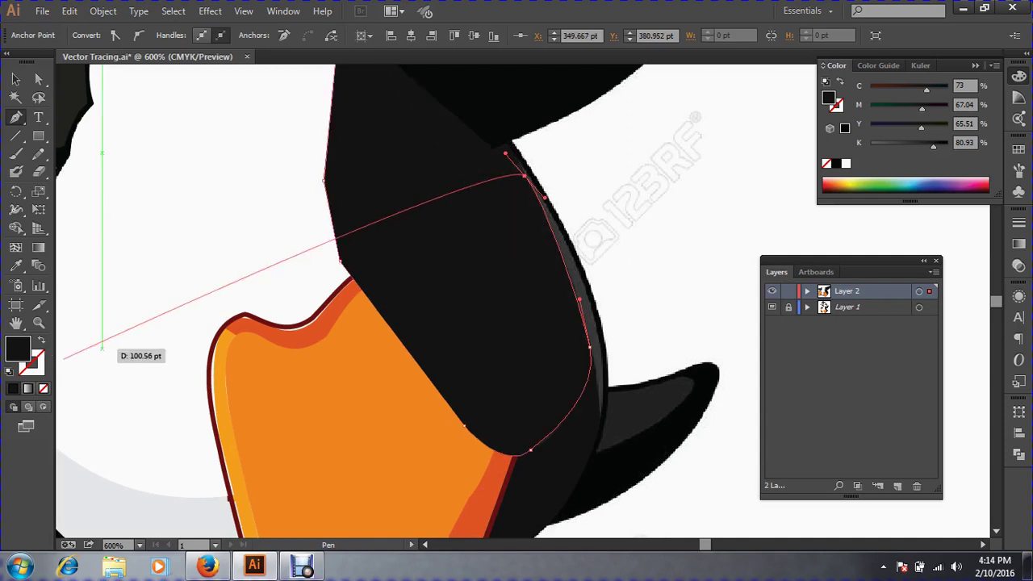
# Swap fill and stroke to show the path as an outline, then add curved anchors further up the leg's outer edge.
pyautogui.hotkey('shift', 'x')
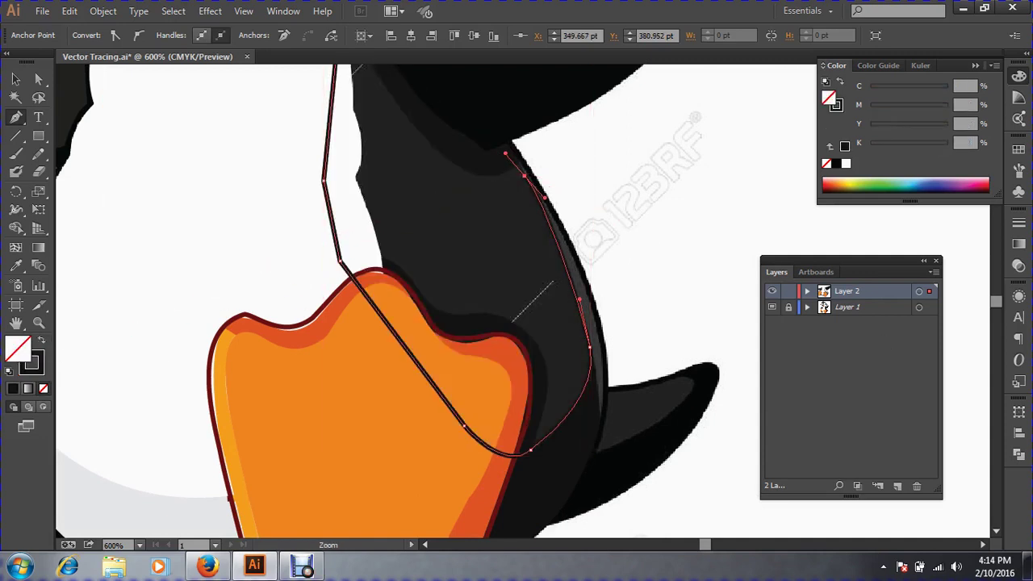
pyautogui.hotkey('ctrl', '=')
pyautogui.moveTo(543, 243); pyautogui.dragTo(557, 357)
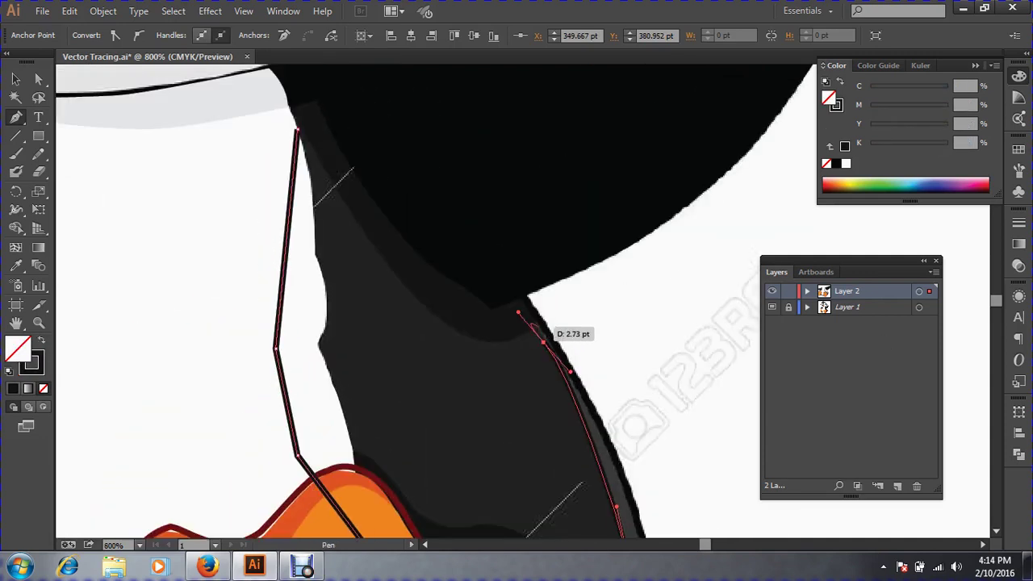
pyautogui.click(543, 342)
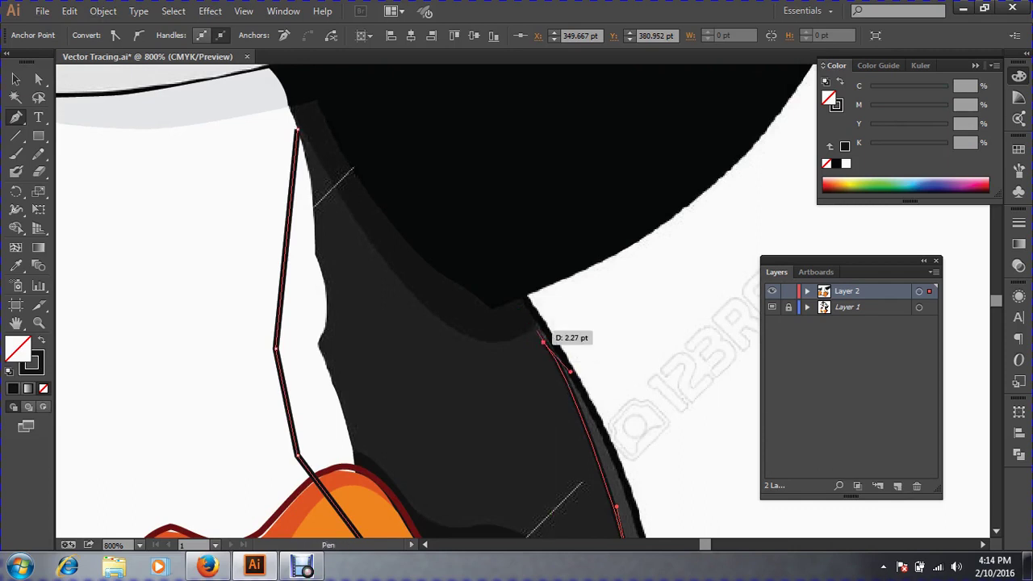
pyautogui.click(535, 328)
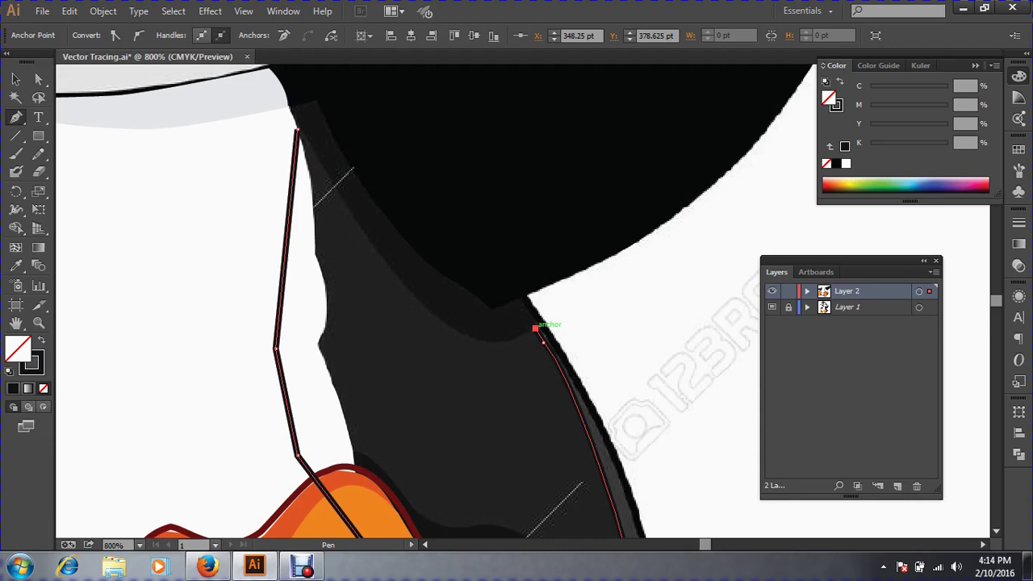
pyautogui.moveTo(535, 327)
pyautogui.mouseDown()
pyautogui.moveTo(552, 404)
pyautogui.moveTo(543, 342)
pyautogui.mouseUp()
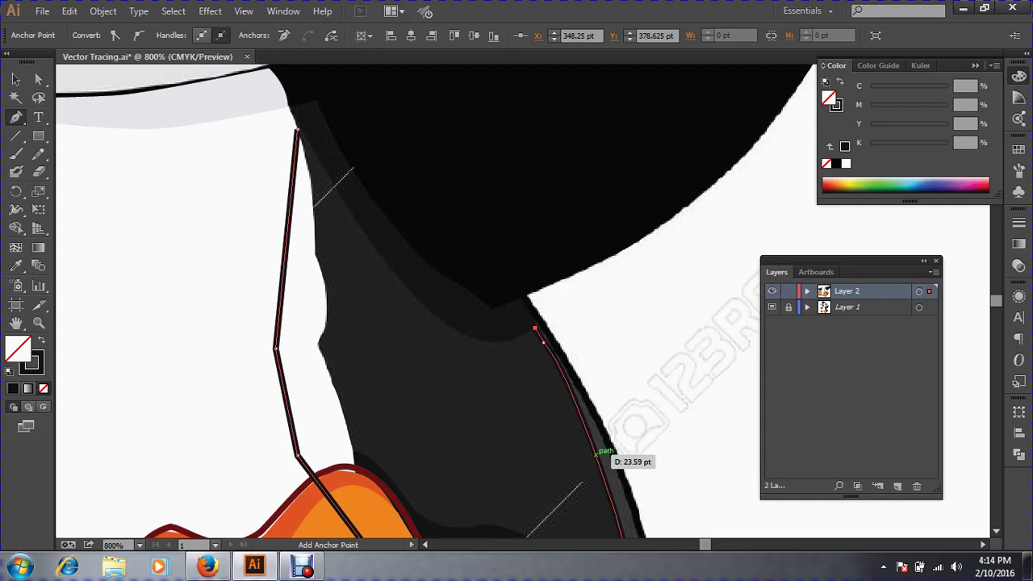
pyautogui.click(598, 452)
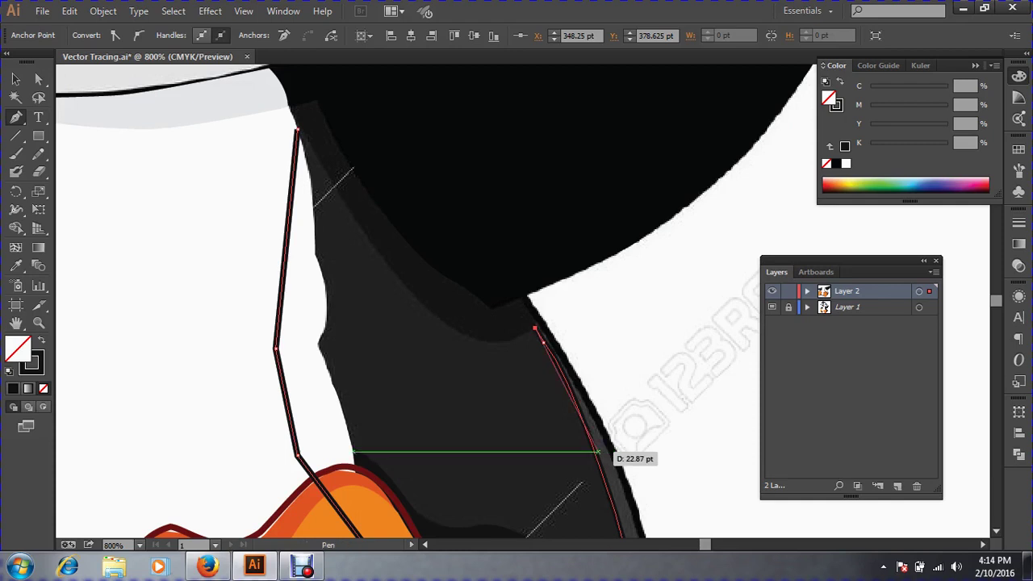
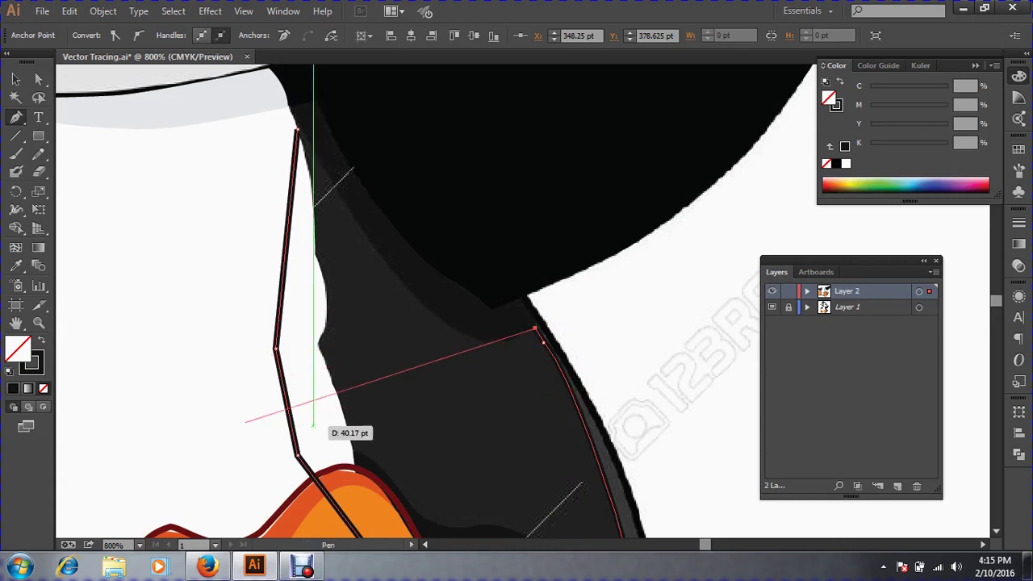
# Trace the shading beside the right foot with curved Pen anchors and close it on its start.
pyautogui.click(39, 355)
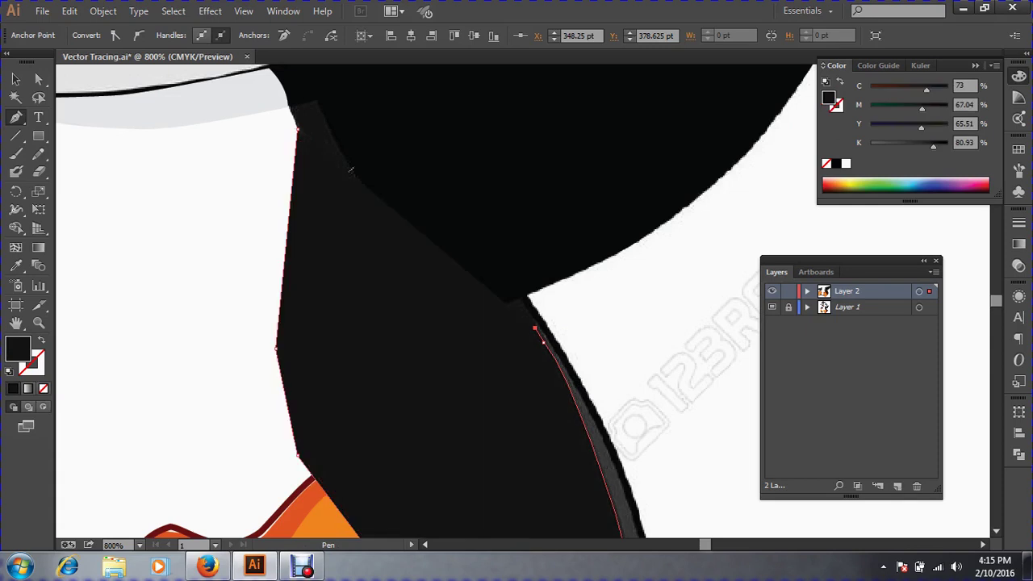
pyautogui.click(41, 339)
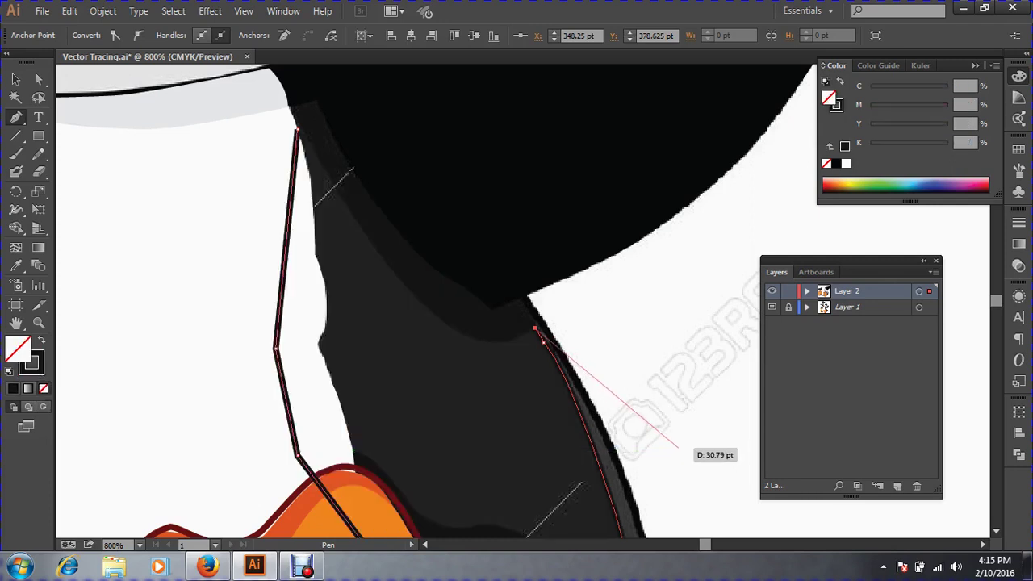
pyautogui.moveTo(478, 341); pyautogui.dragTo(456, 330)
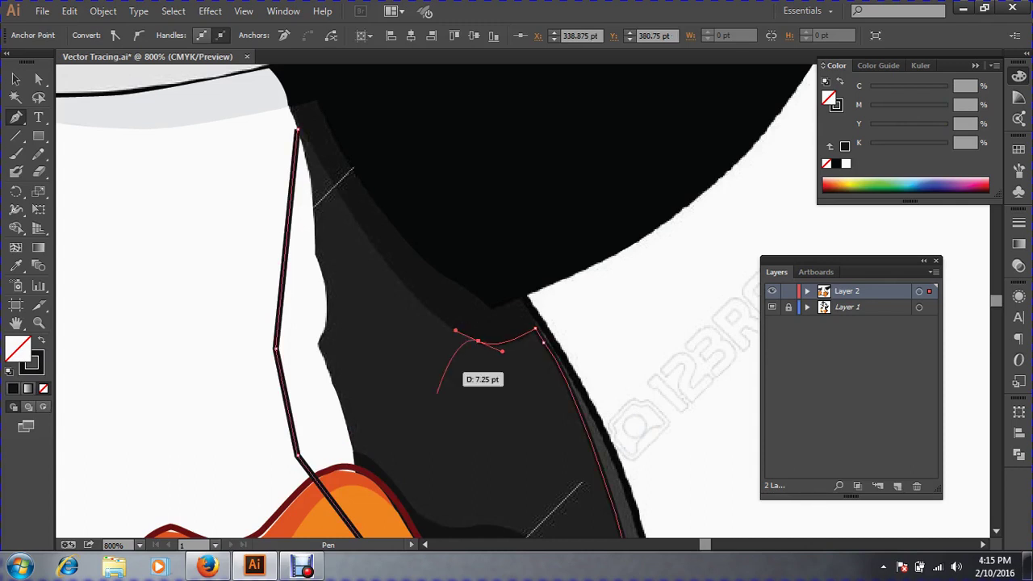
pyautogui.press('space')
pyautogui.moveTo(438, 393); pyautogui.dragTo(511, 480)
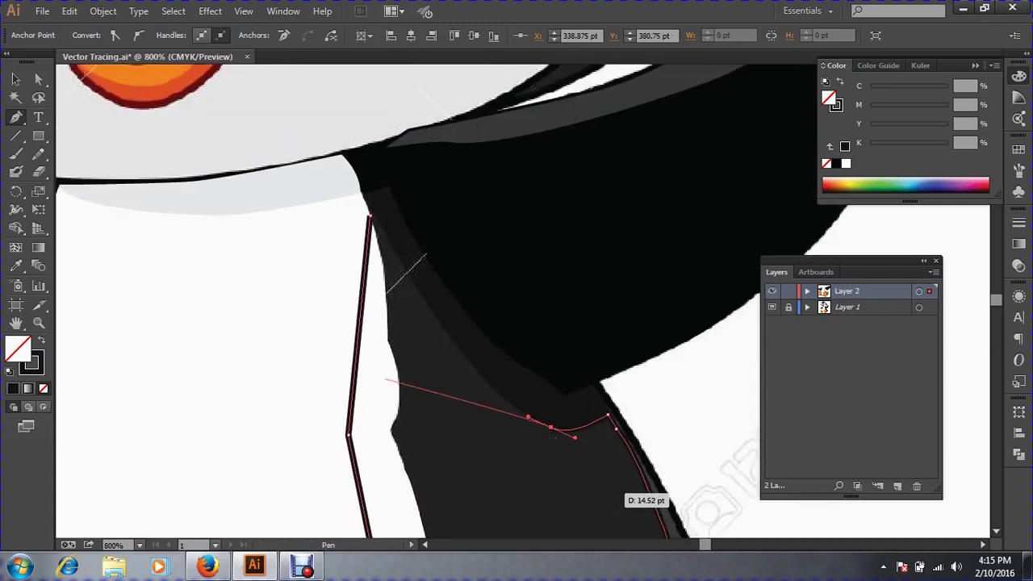
pyautogui.moveTo(370, 219); pyautogui.dragTo(423, 341)
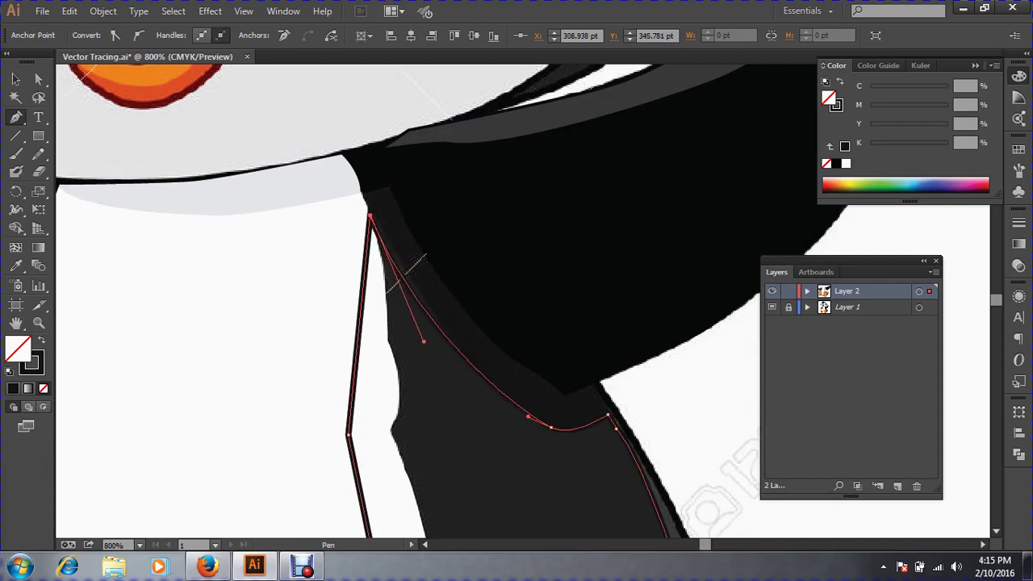
pyautogui.hotkey('ctrl', 'z')
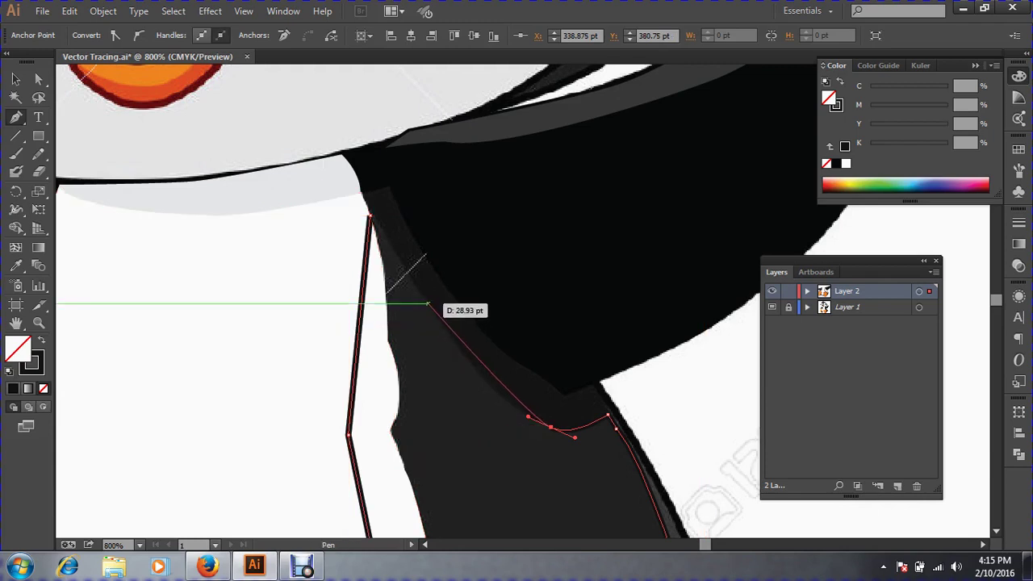
pyautogui.moveTo(426, 303); pyautogui.dragTo(397, 251)
pyautogui.click(370, 215)
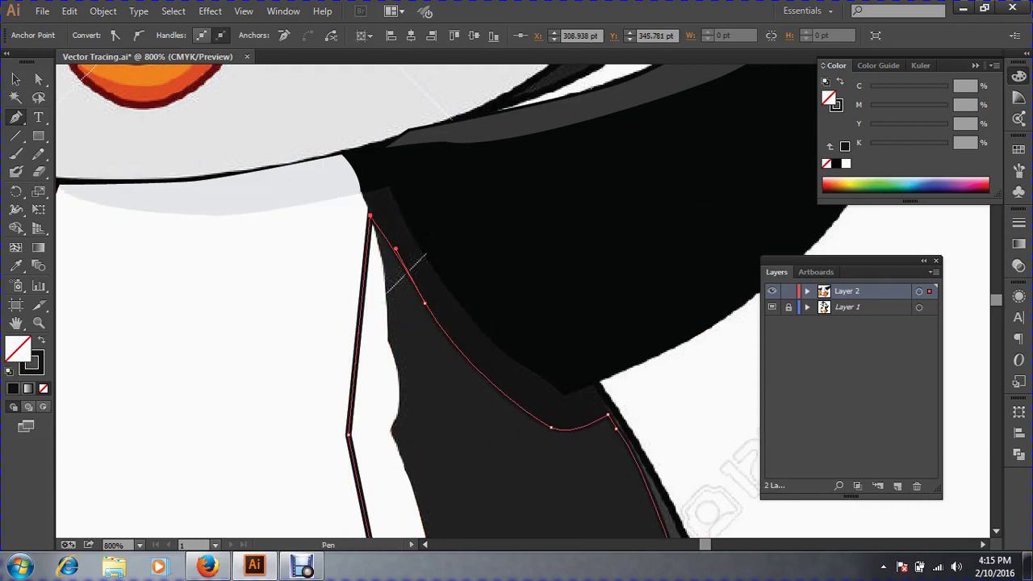
# Fill the closed shape with the dark wing colour using the Eyedropper, then deselect.
pyautogui.click(15, 80)
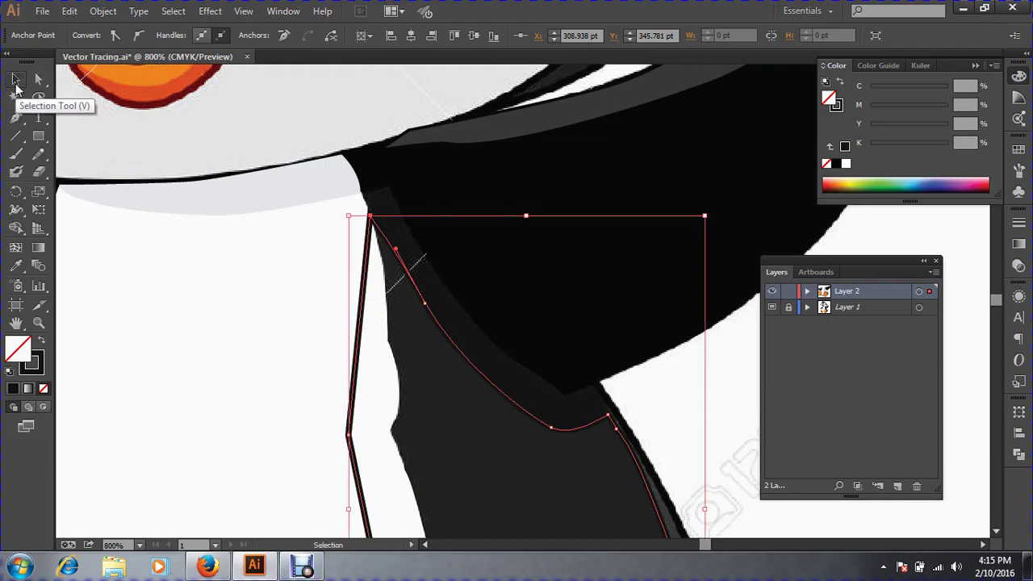
pyautogui.hotkey('ctrl', '-')
pyautogui.hotkey('ctrl', '-')
pyautogui.hotkey('ctrl', '-')
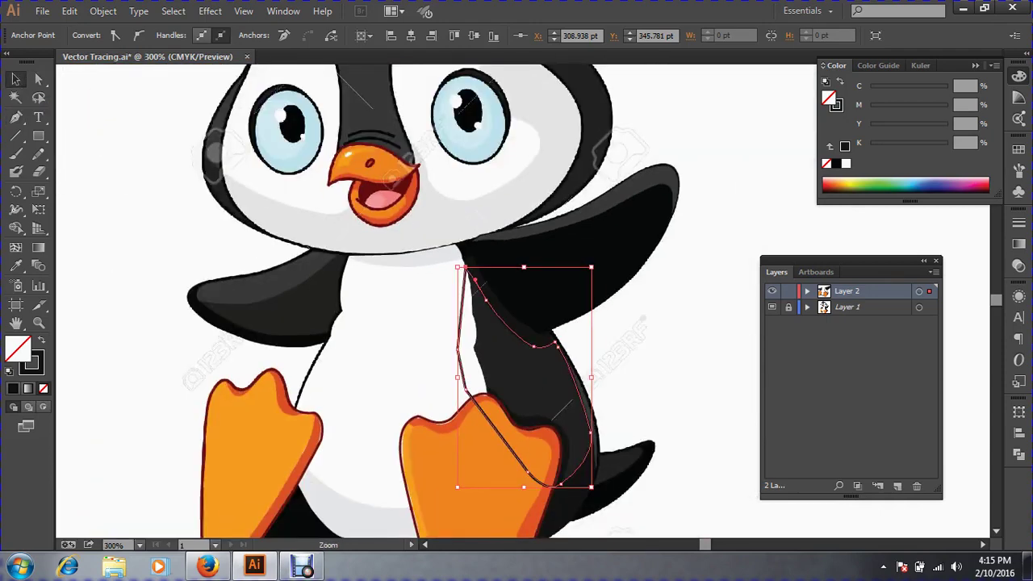
pyautogui.hotkey('ctrl', '=')
pyautogui.click(15, 266)
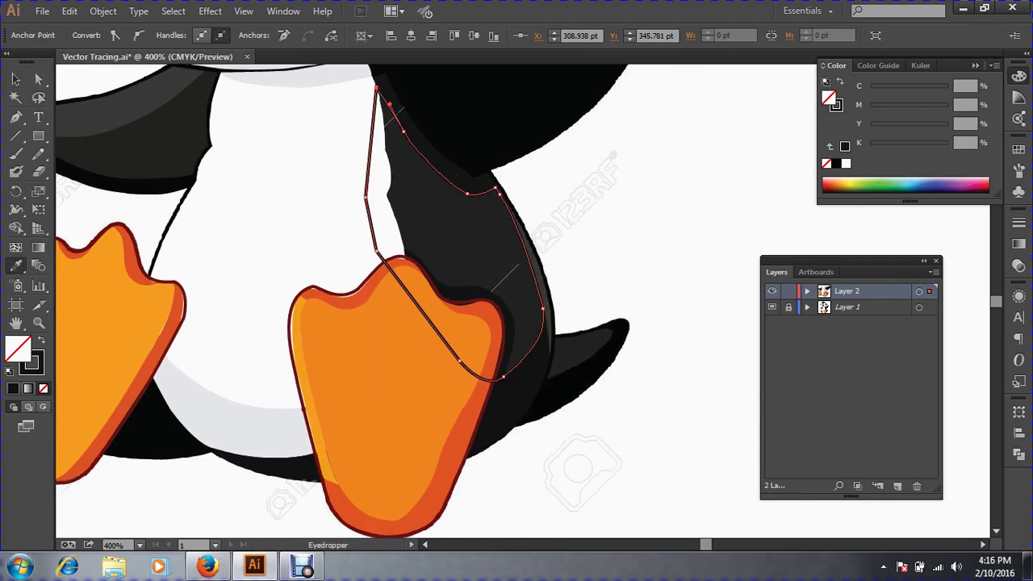
pyautogui.click(490, 291)
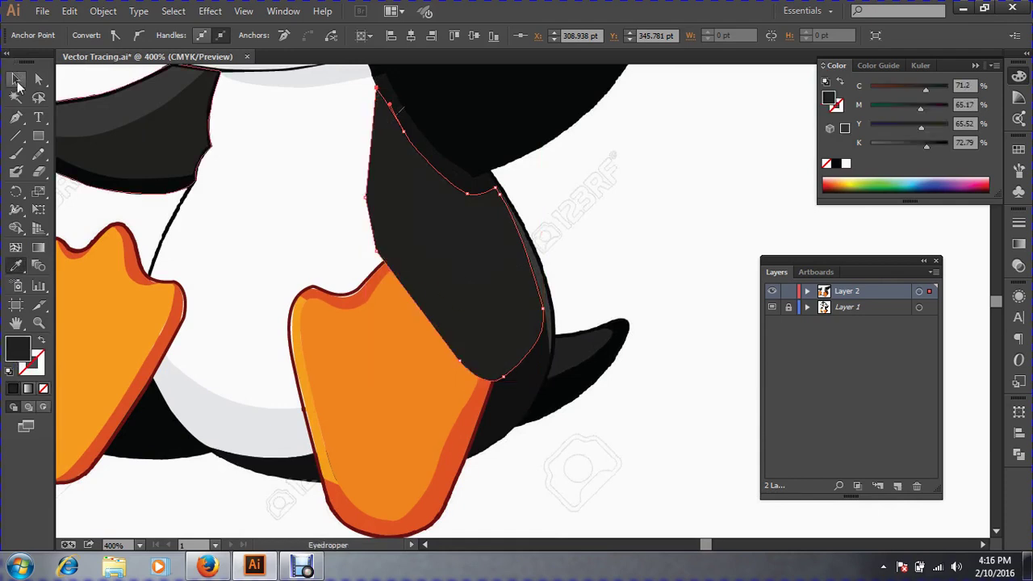
pyautogui.click(16, 79)
pyautogui.hotkey('ctrl', 'shift', 'a')
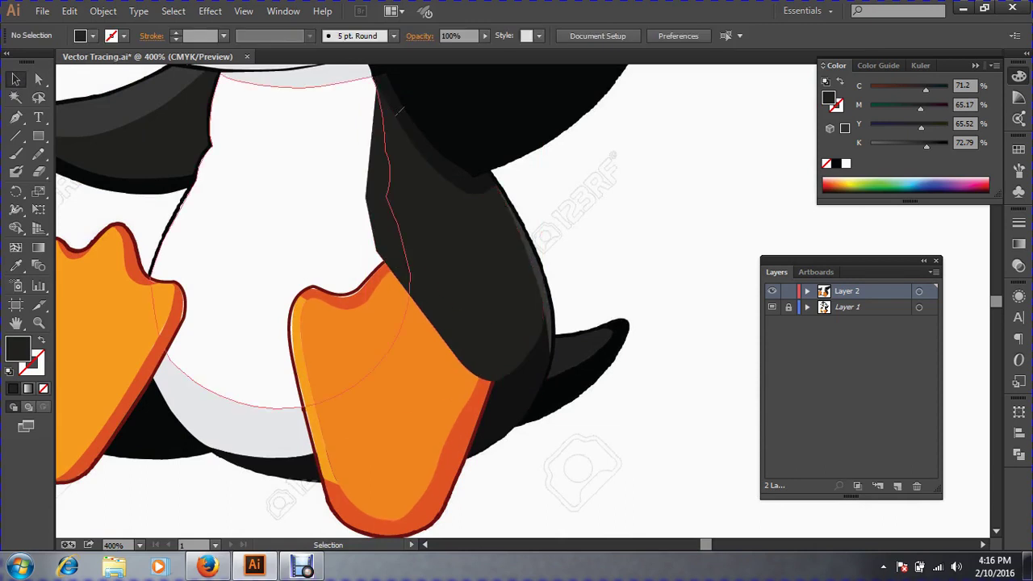
# Bring the white belly and orange right foot to front with Ctrl+Shift+], then zoom onto the neck.
pyautogui.click(398, 110)
pyautogui.keyDown('shift'); pyautogui.click(436, 347); pyautogui.keyUp('shift')
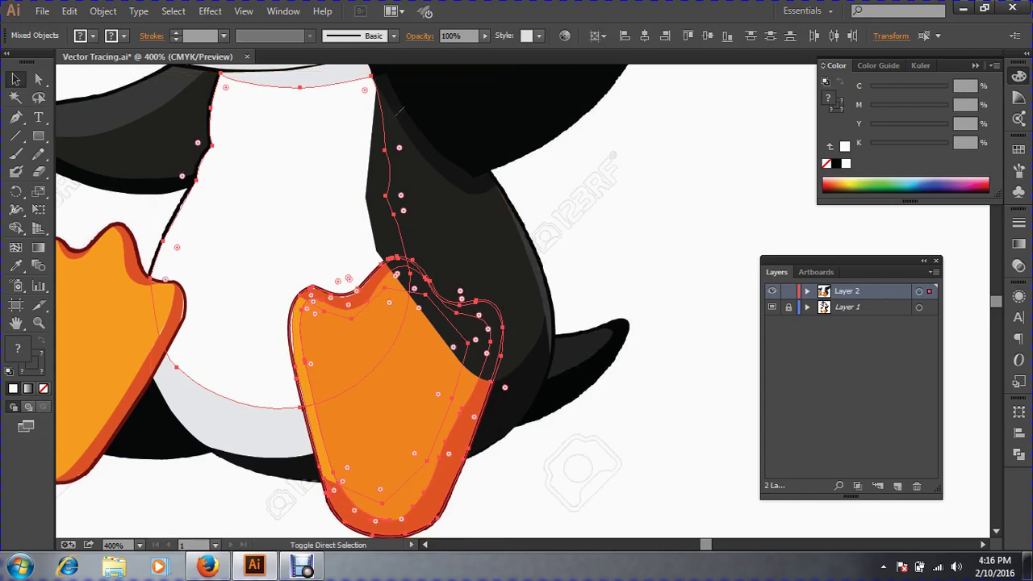
pyautogui.hotkey('ctrl', 'shift', ']')
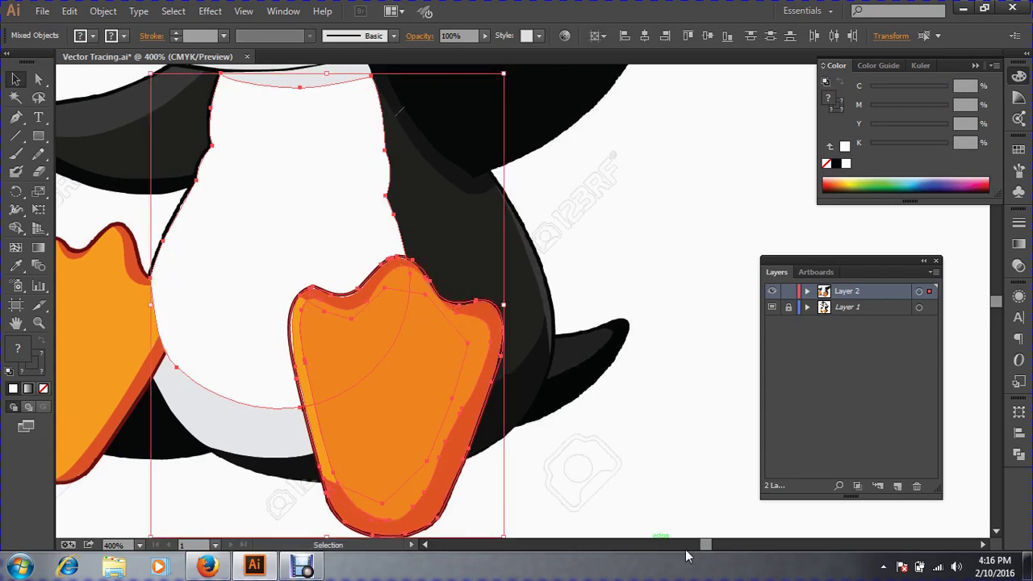
pyautogui.hotkey('ctrl', 'shift', 'a')
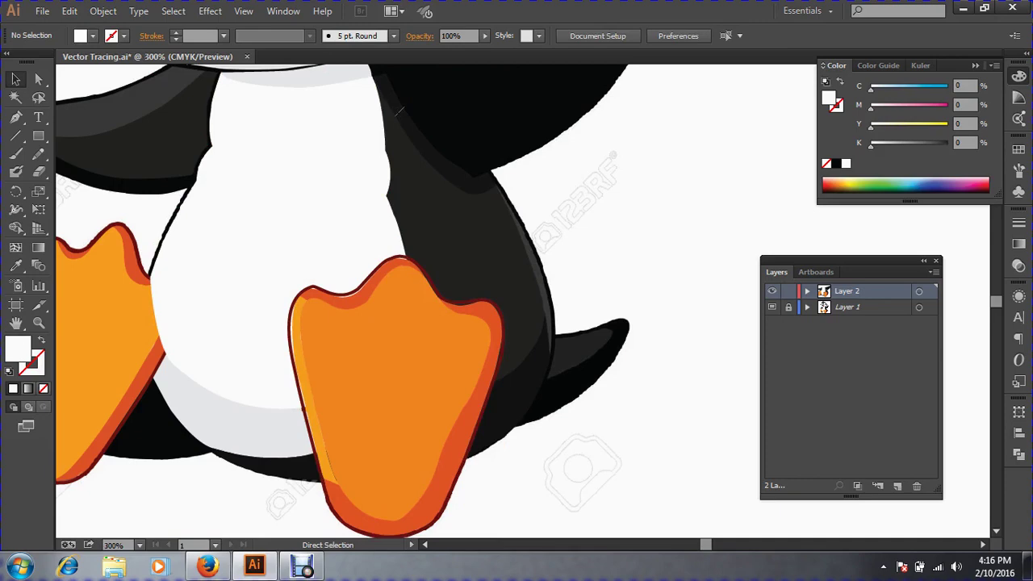
pyautogui.hotkey('ctrl', '-')
pyautogui.hotkey('ctrl', '-')
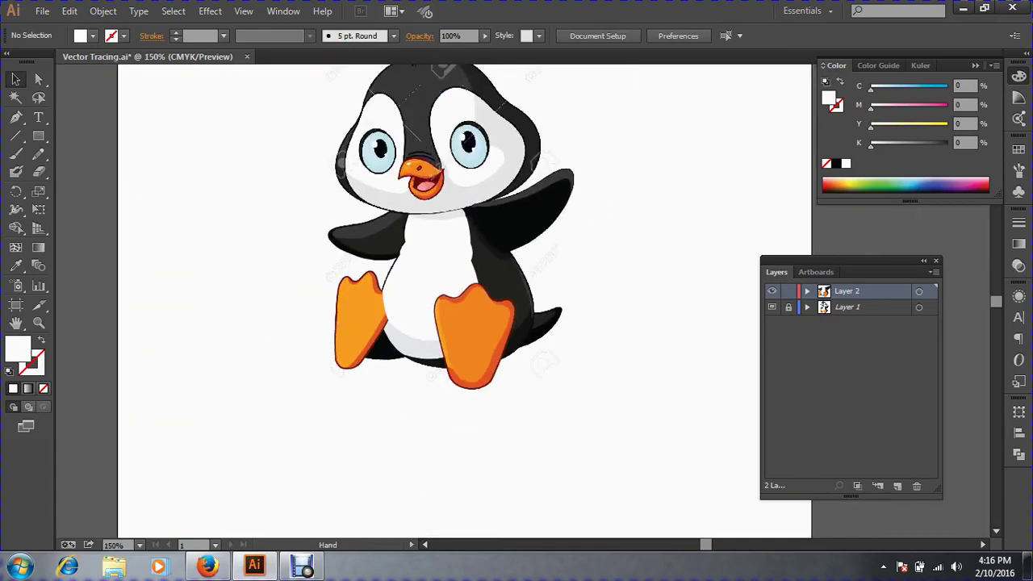
pyautogui.hotkey('ctrl', '+')
pyautogui.moveTo(475, 159); pyautogui.dragTo(662, 306)
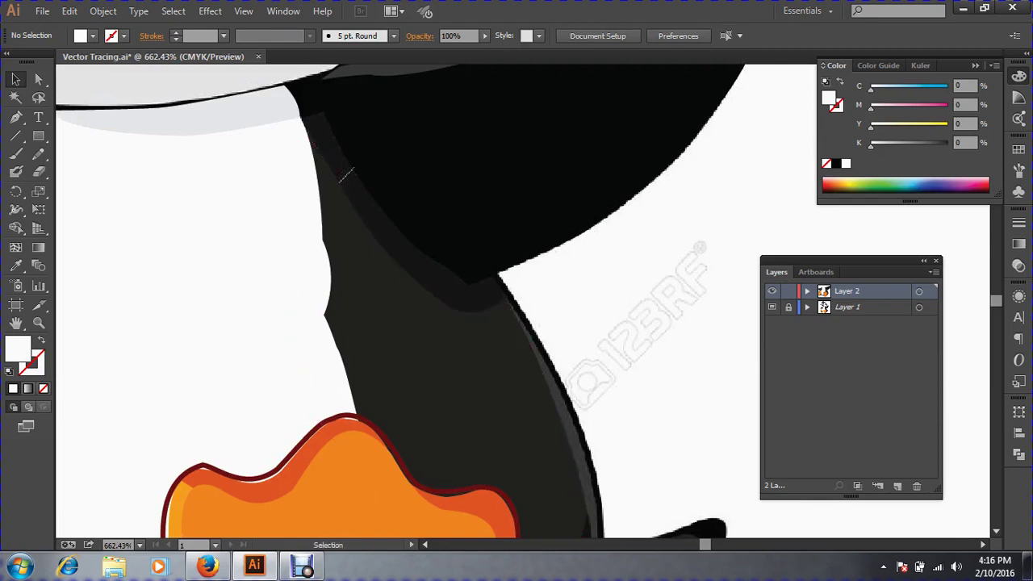
# Zoom onto the neck and inspect the white face and black wing shapes before tracing.
pyautogui.click(387, 290)
pyautogui.press('a')
pyautogui.click(286, 312)
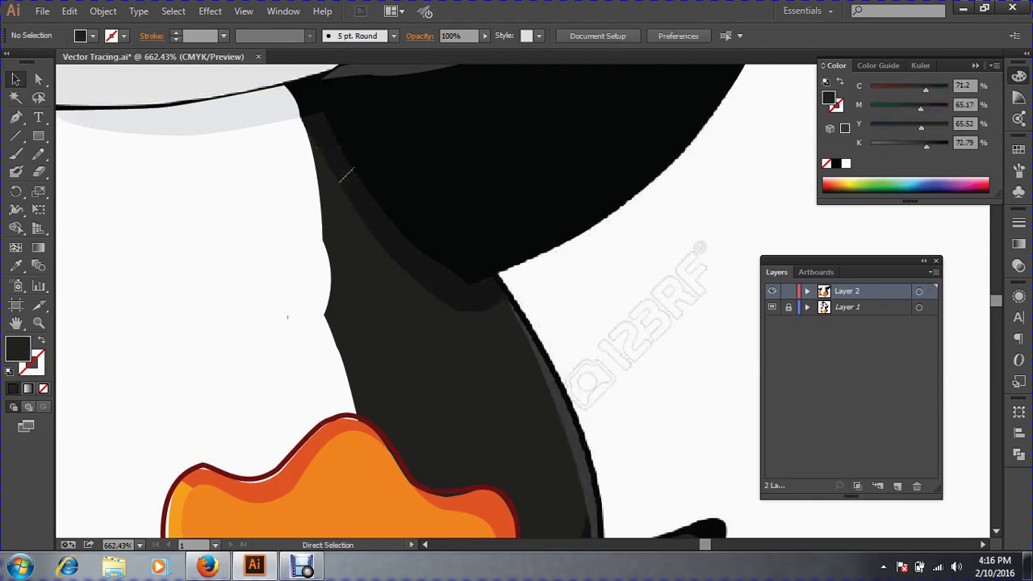
pyautogui.click(15, 116)
pyautogui.moveTo(256, 93); pyautogui.dragTo(758, 449)
pyautogui.moveTo(517, 266); pyautogui.dragTo(582, 363)
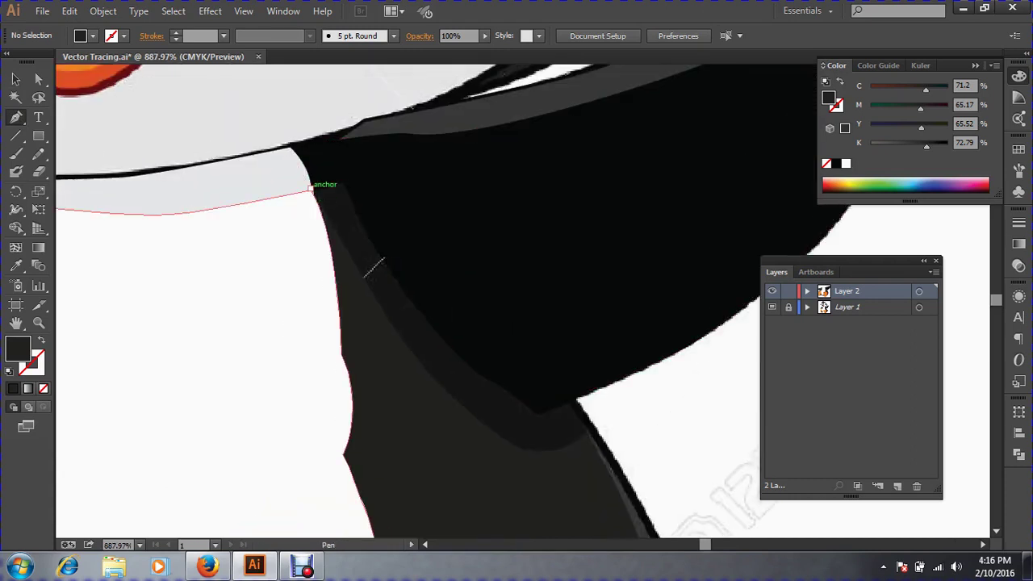
pyautogui.keyDown('ctrl'); pyautogui.click(310, 188); pyautogui.keyUp('ctrl')
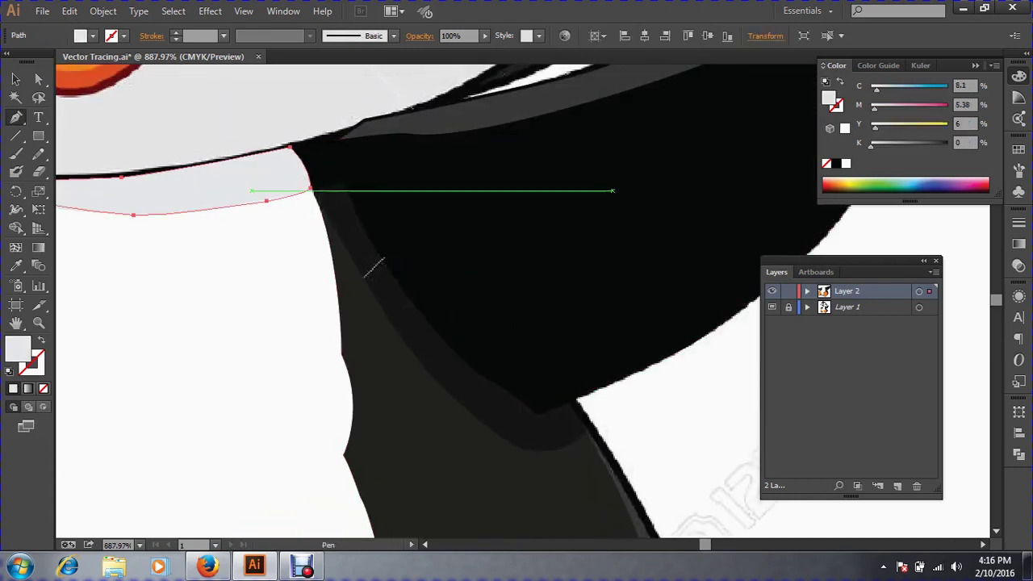
pyautogui.hotkey('ctrl', 'shift', 'a')
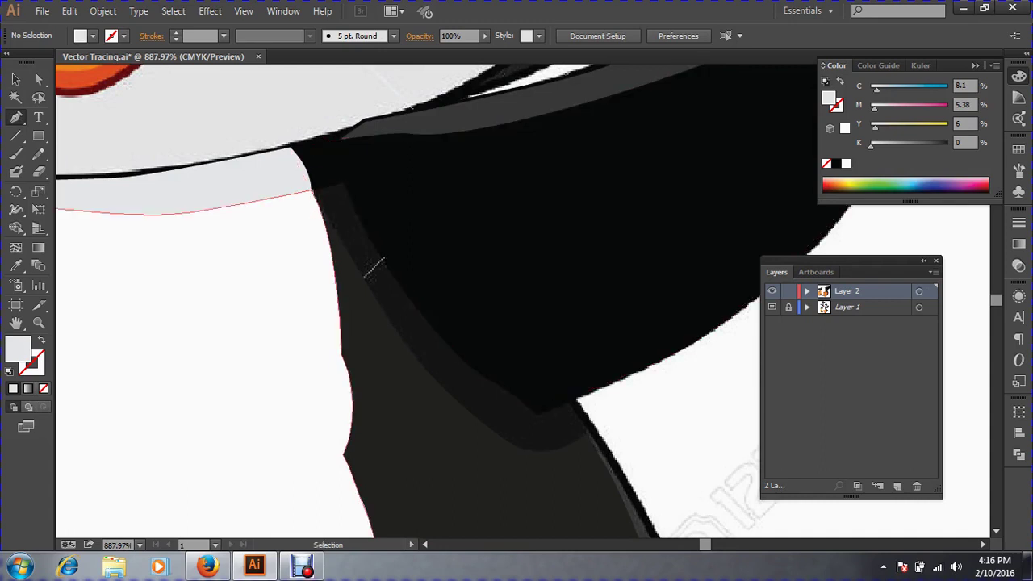
pyautogui.moveTo(271, 217); pyautogui.dragTo(341, 143)
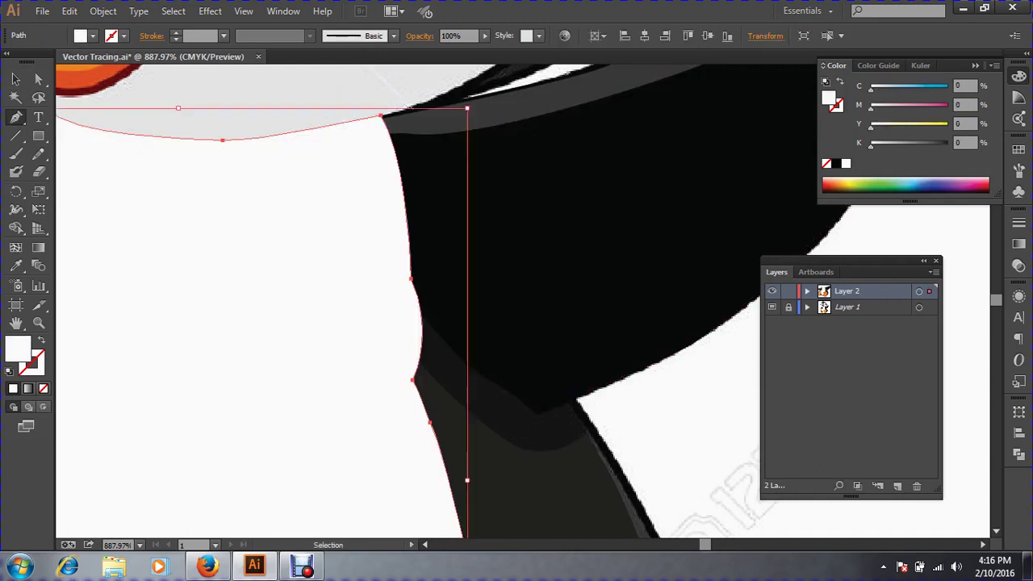
pyautogui.hotkey('ctrl', 'z')
pyautogui.hotkey('ctrl', 'shift', 'a')
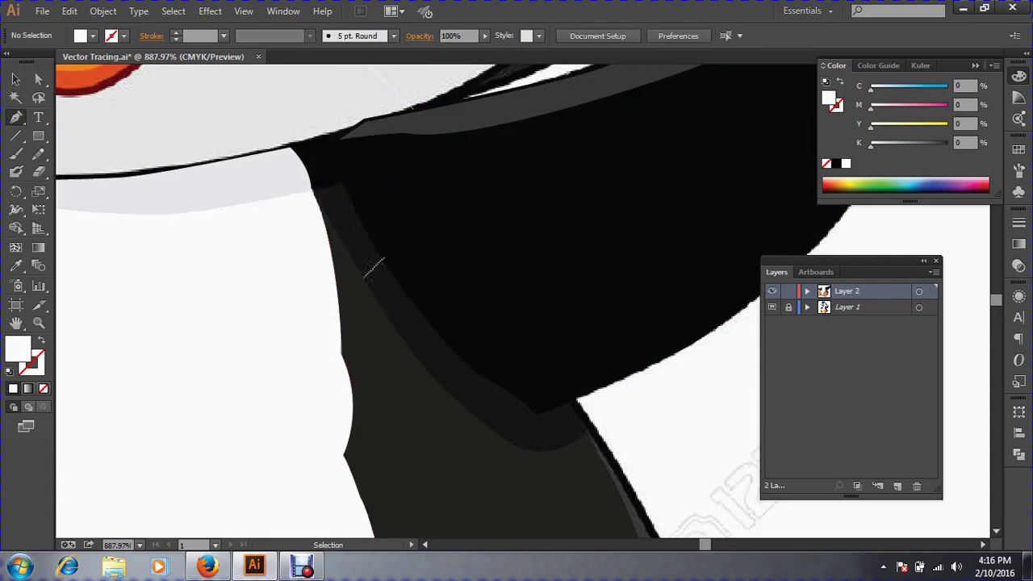
pyautogui.click(456, 196)
pyautogui.keyDown('ctrl'); pyautogui.click(456, 196); pyautogui.keyUp('ctrl')
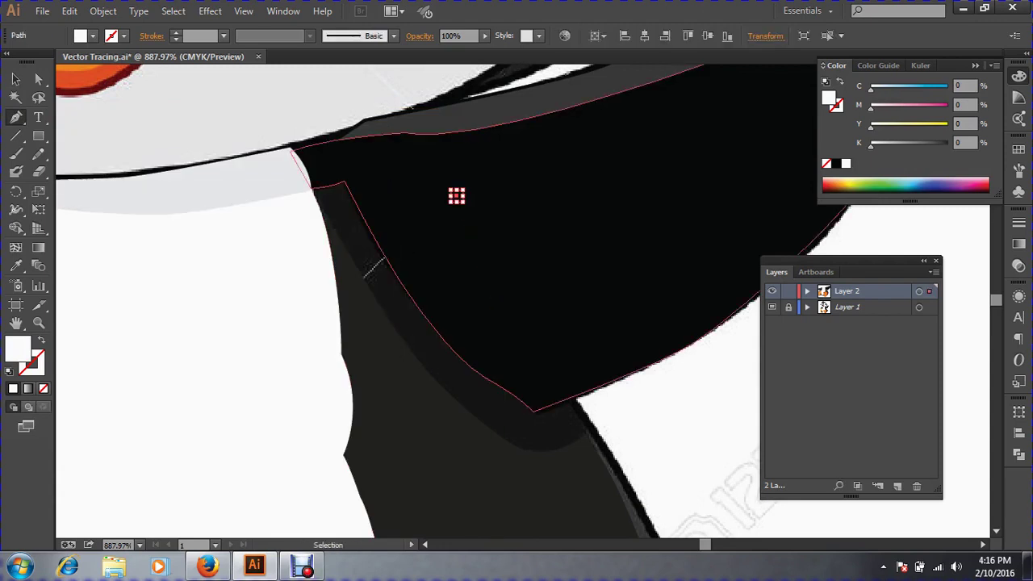
pyautogui.keyDown('ctrl'); pyautogui.click(456, 196); pyautogui.keyUp('ctrl')
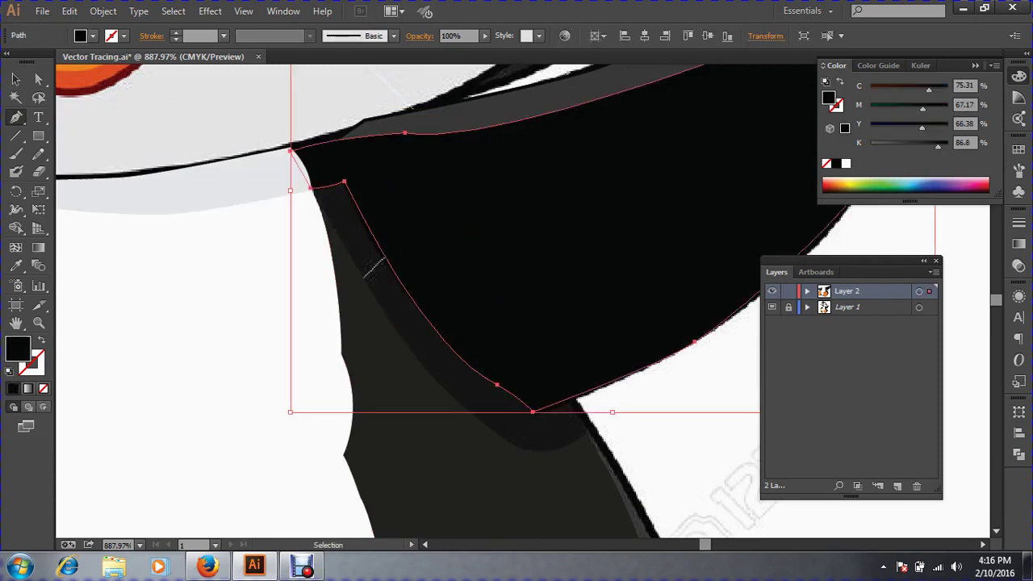
pyautogui.hotkey('ctrl', 'shift', 'a')
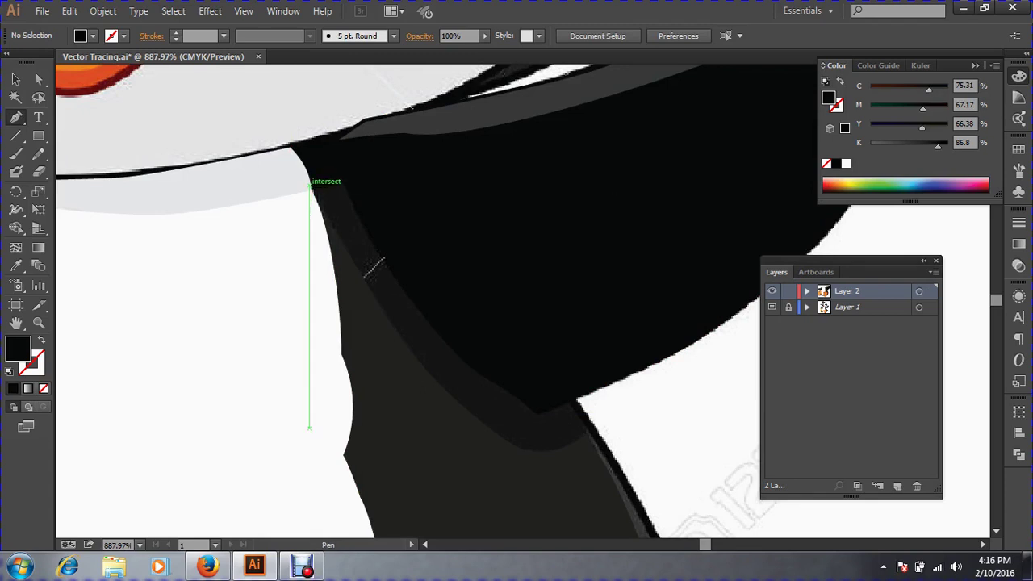
# Pen-trace the neck shading strip from the neck corner down and around its lower edge.
pyautogui.click(310, 186)
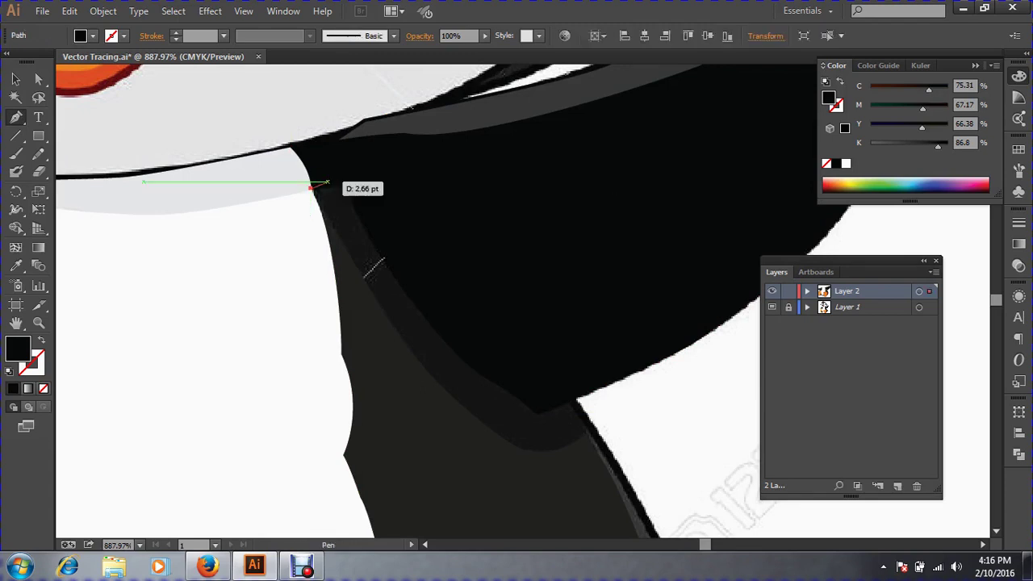
pyautogui.click(348, 173)
pyautogui.click(406, 228)
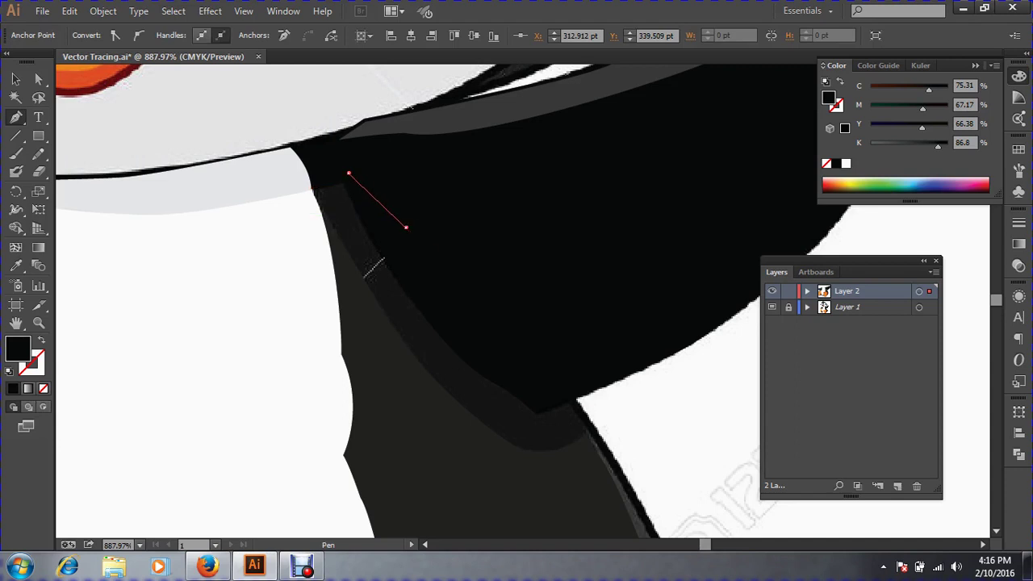
pyautogui.click(514, 362)
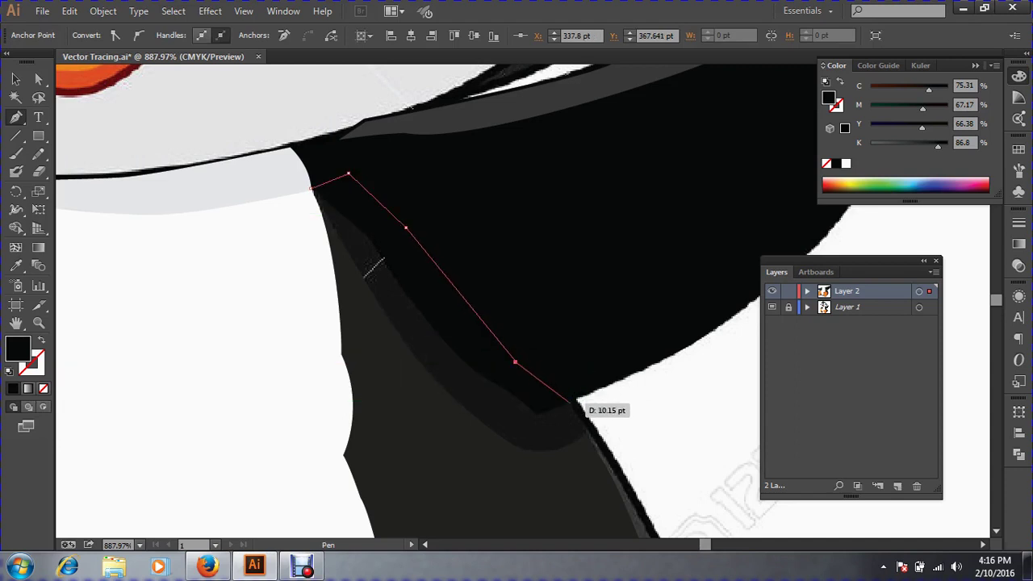
pyautogui.click(569, 402)
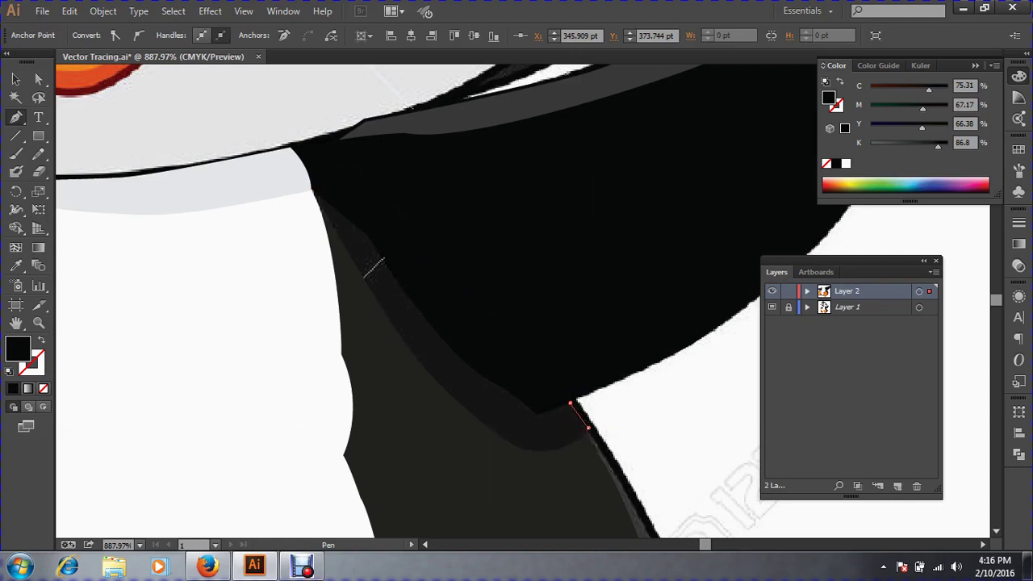
pyautogui.moveTo(587, 429); pyautogui.dragTo(565, 446)
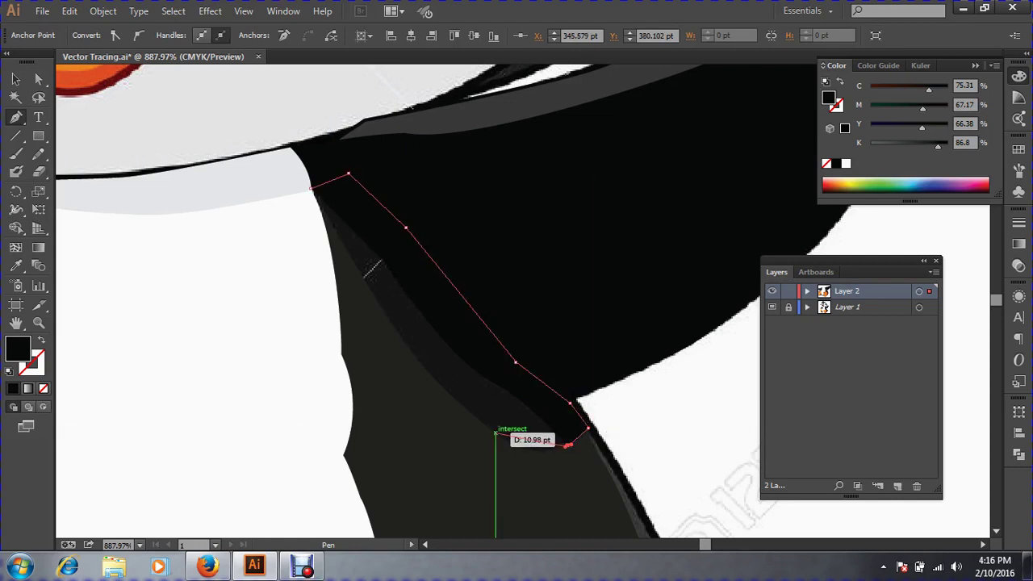
pyautogui.moveTo(496, 433); pyautogui.dragTo(466, 409)
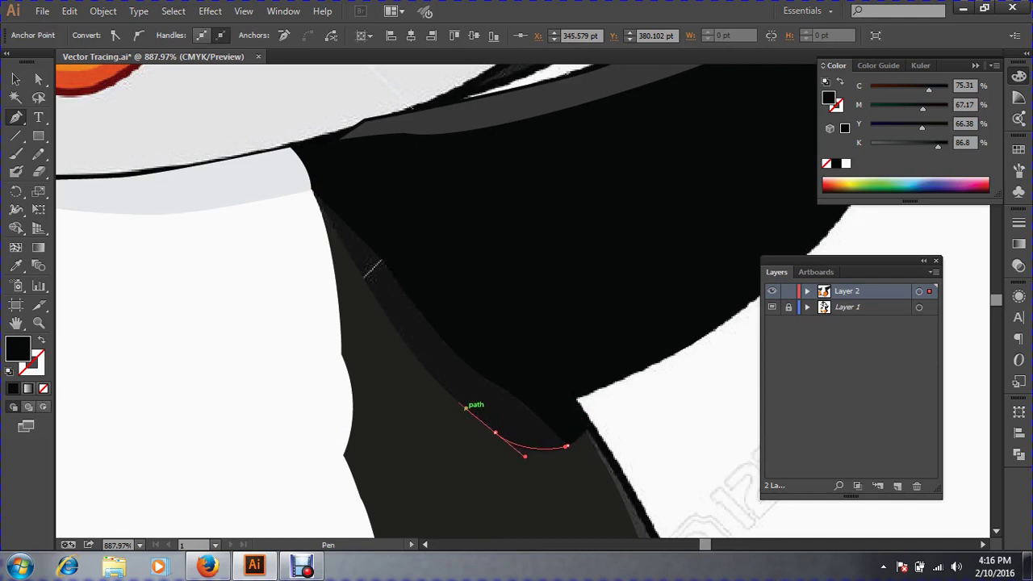
pyautogui.moveTo(395, 331); pyautogui.dragTo(381, 309)
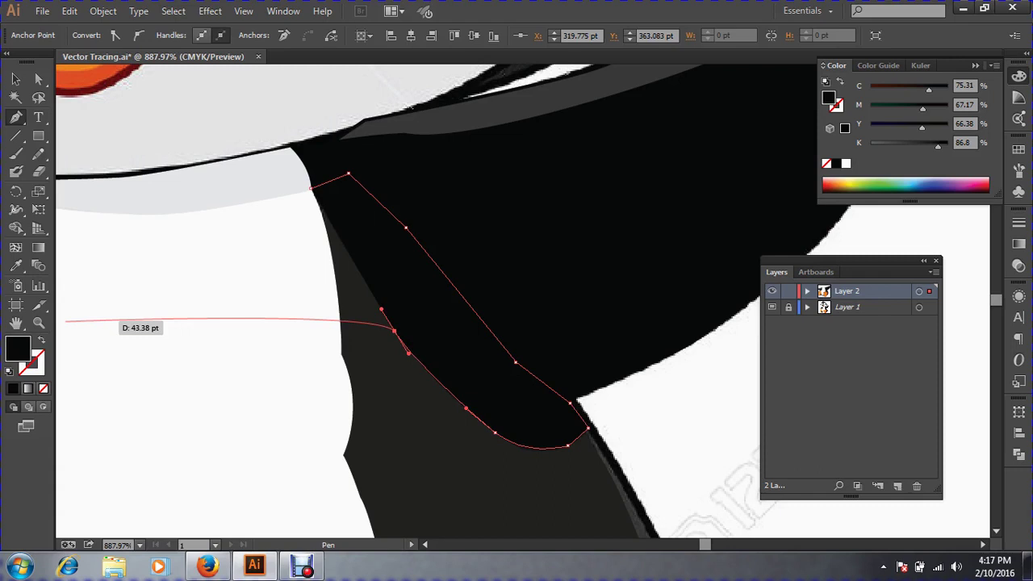
# Close the shading shape at its start and fill it with the template's sampled dark grey.
pyautogui.click(42, 340)
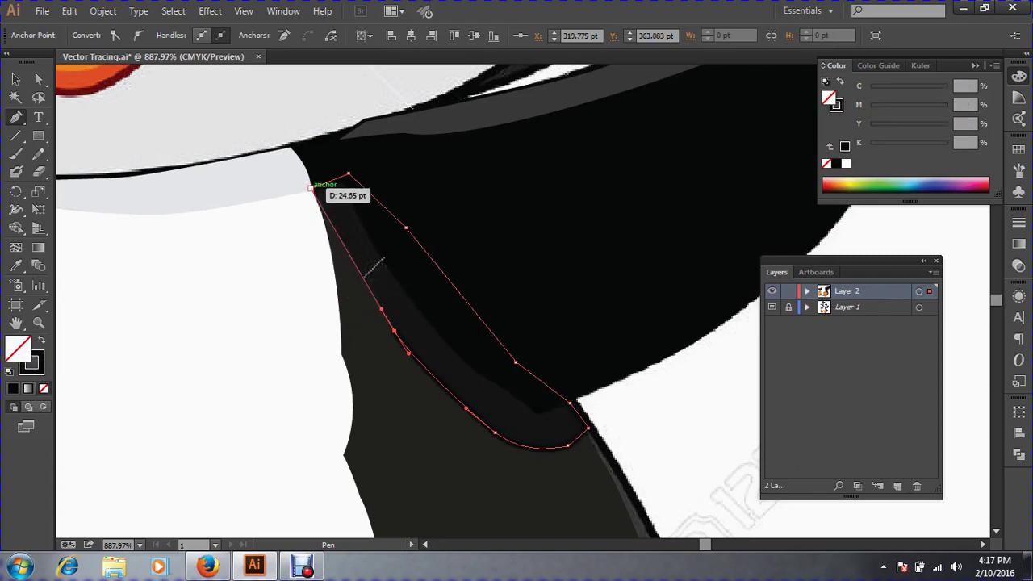
pyautogui.click(310, 188)
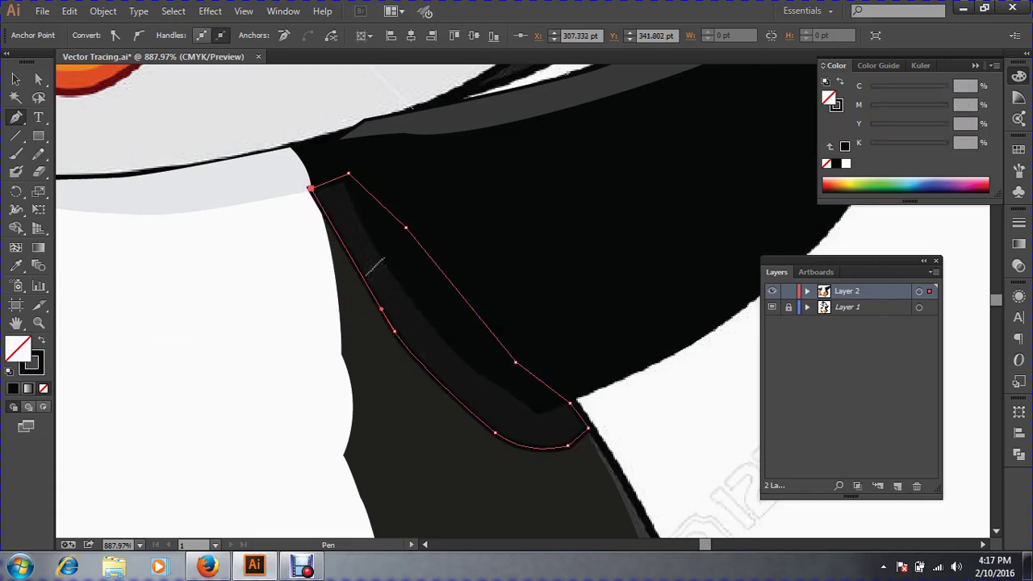
pyautogui.click(16, 266)
pyautogui.click(367, 272)
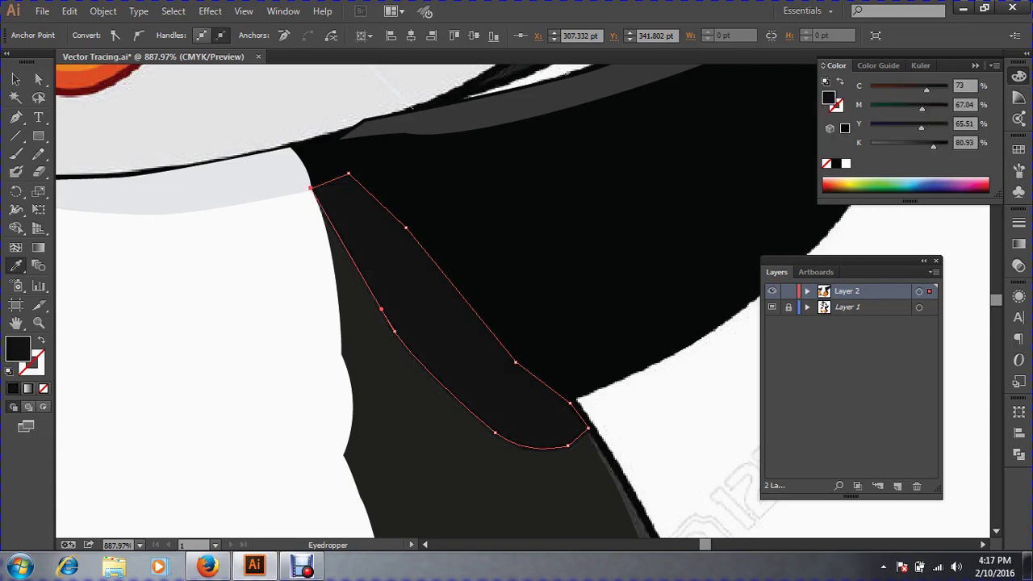
pyautogui.click(16, 79)
pyautogui.hotkey('ctrl', 'shift', 'a')
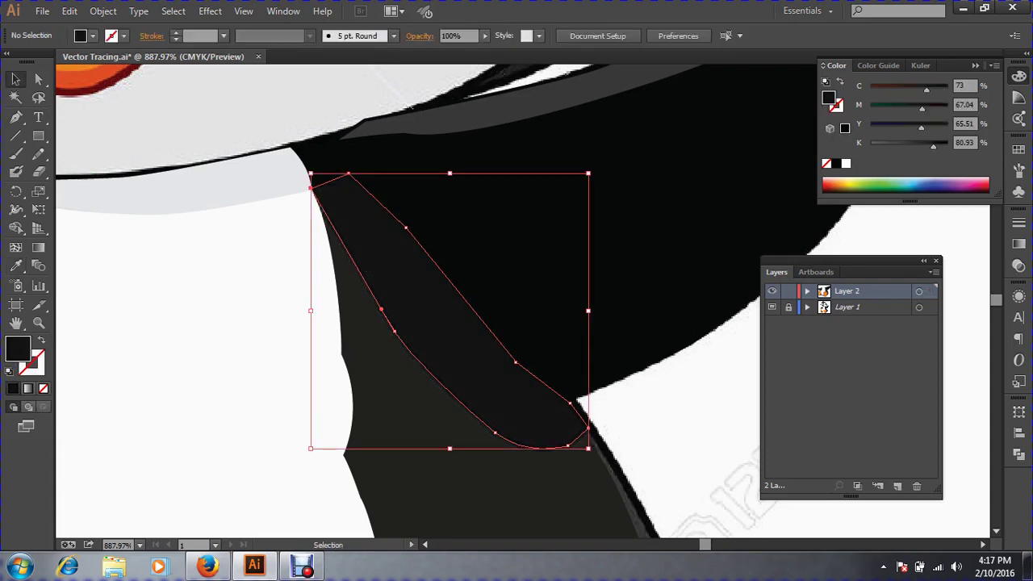
# Marquee-select the traced right-wing pieces and group them with Ctrl+G.
pyautogui.hotkey('ctrl', '-')
pyautogui.hotkey('ctrl', '-')
pyautogui.hotkey('ctrl', '-')
pyautogui.hotkey('ctrl', '-')
pyautogui.hotkey('ctrl', '-')
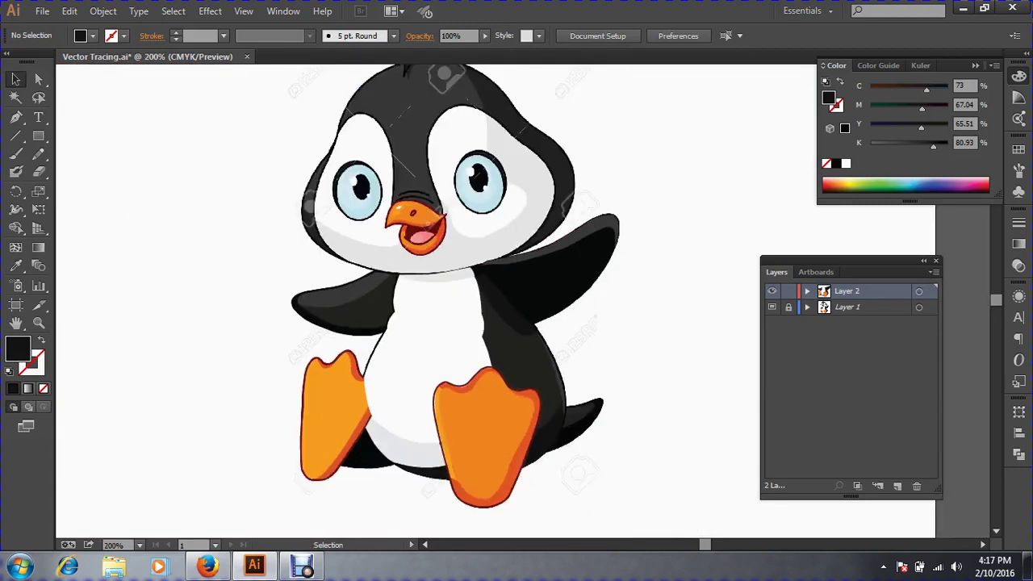
pyautogui.hotkey('ctrl', 'alt', '3')
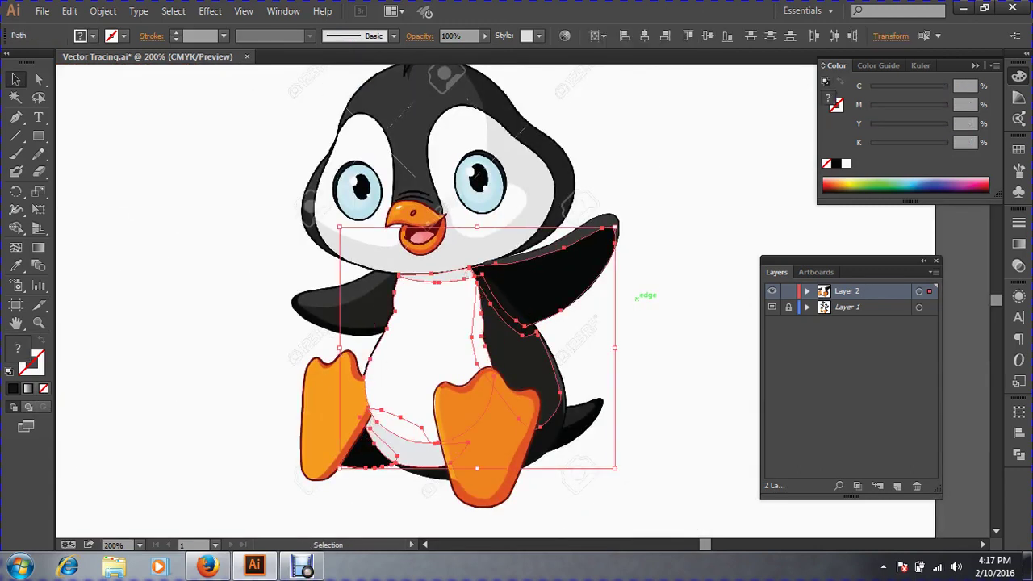
pyautogui.click(638, 302)
pyautogui.moveTo(652, 322); pyautogui.dragTo(590, 198)
pyautogui.press('a')
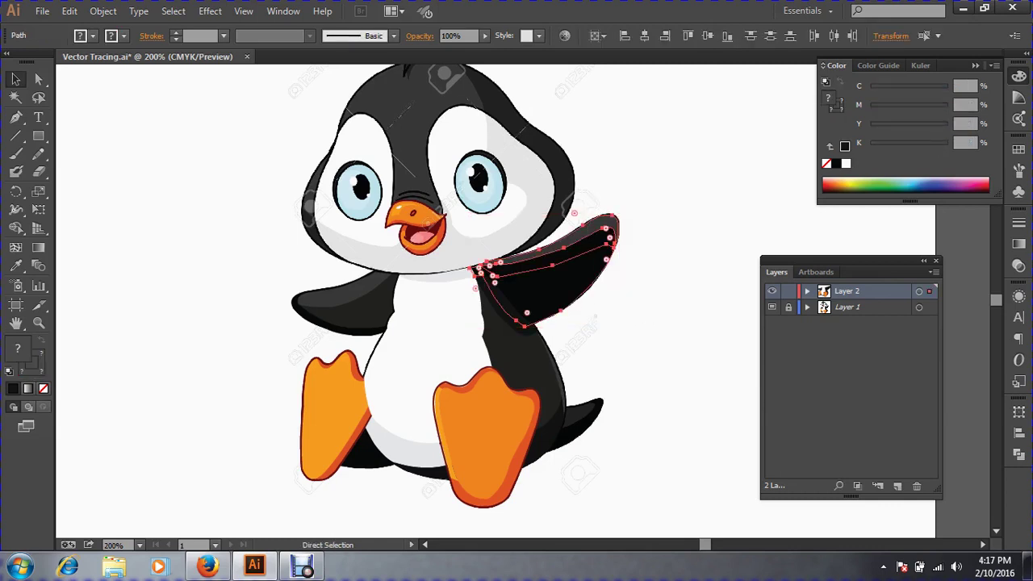
pyautogui.hotkey('ctrl', 'g')
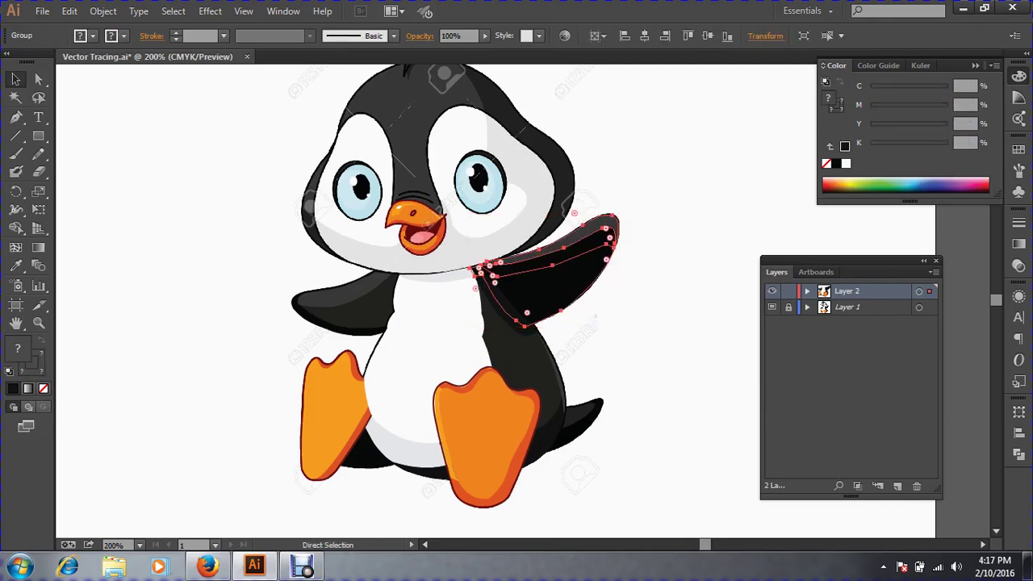
pyautogui.press('v')
pyautogui.hotkey('ctrl', 'shift', 'a')
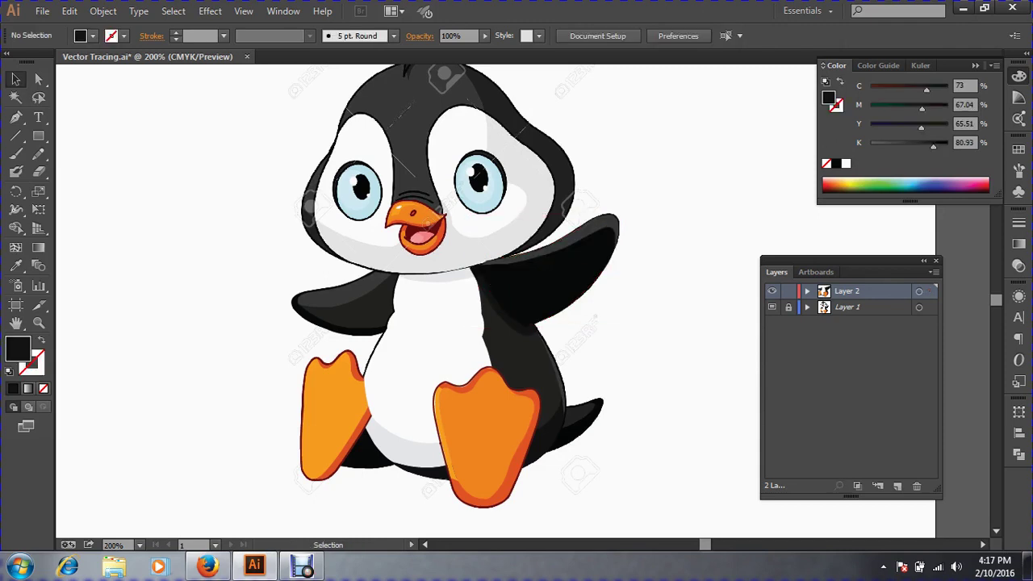
# Zoom out to the whole artboard and save the document with File > Save.
pyautogui.keyDown('ctrl'); pyautogui.click(509, 330); pyautogui.keyUp('ctrl')
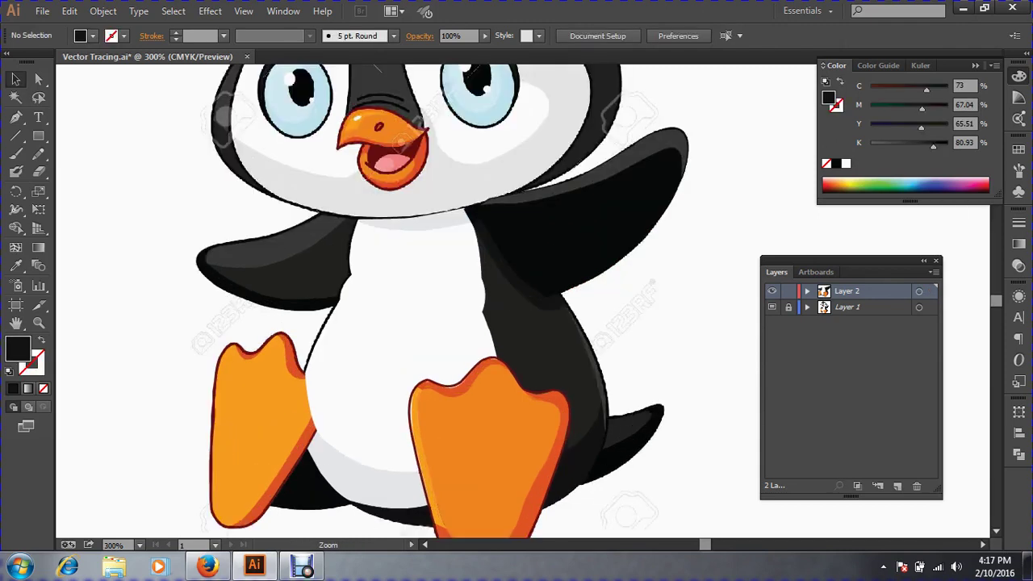
pyautogui.hotkey('ctrl', '-')
pyautogui.hotkey('ctrl', '-')
pyautogui.hotkey('ctrl', '-')
pyautogui.hotkey('ctrl', '-')
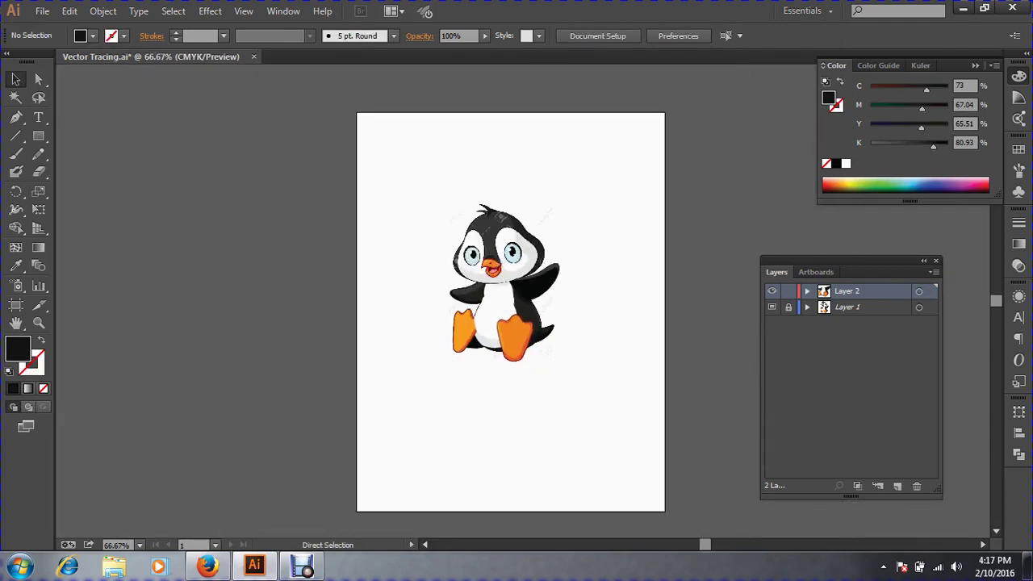
pyautogui.click(42, 11)
pyautogui.click(84, 135)
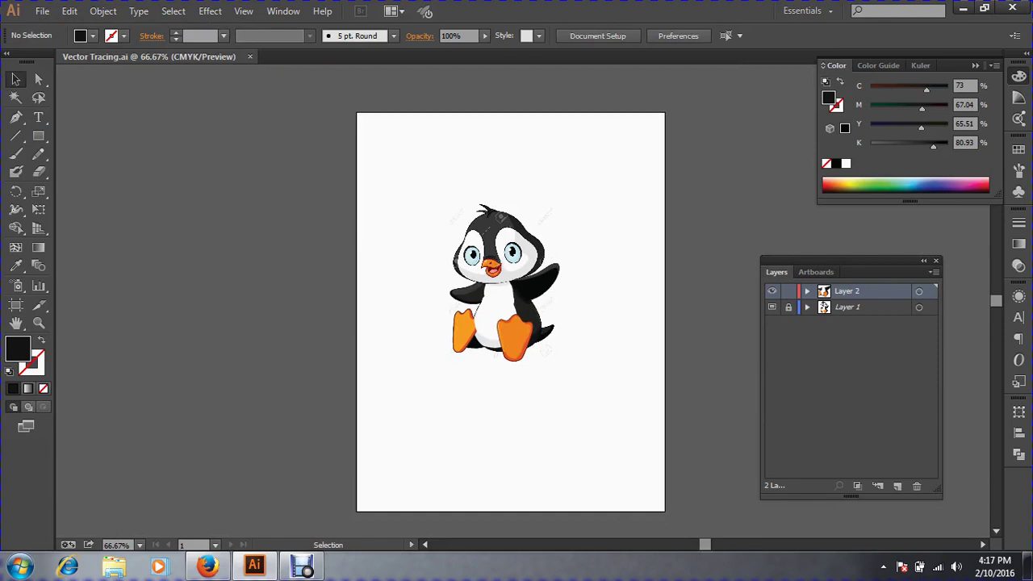
# Move the traced body off the template to check it, put it back, and zoom in.
pyautogui.moveTo(440, 178); pyautogui.dragTo(624, 397)
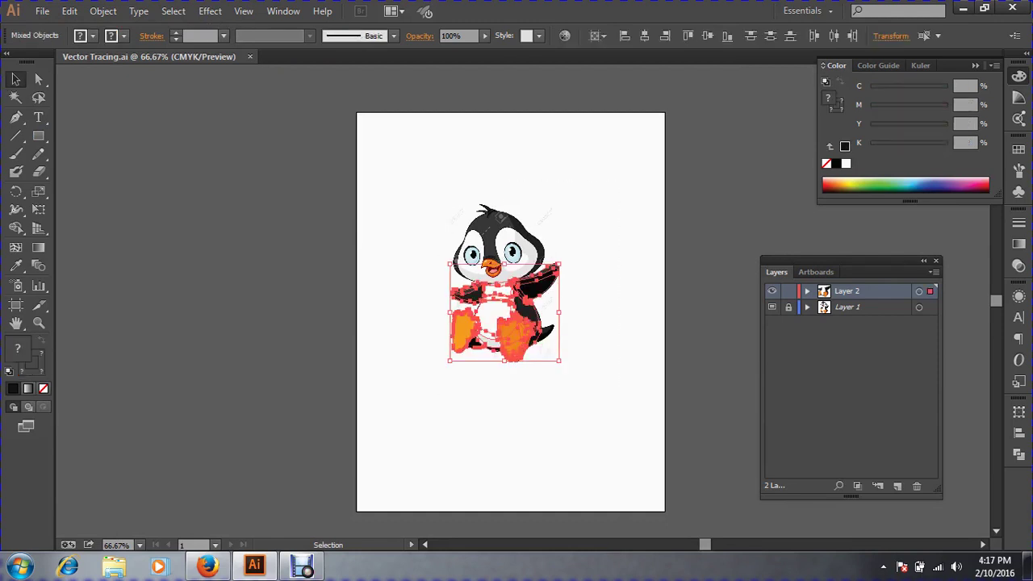
pyautogui.moveTo(524, 341); pyautogui.dragTo(600, 451)
pyautogui.click(644, 449)
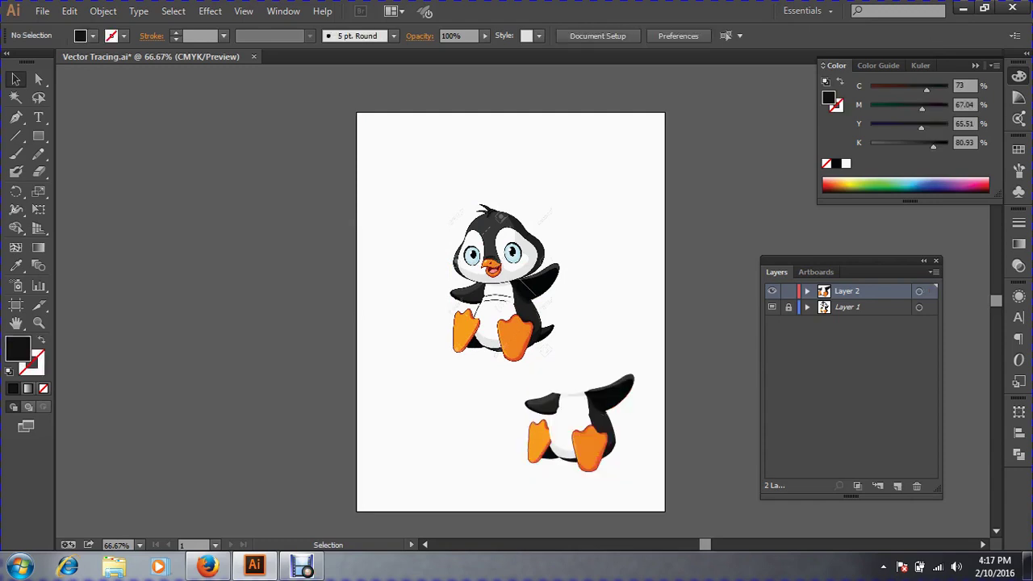
pyautogui.press('ctrl')
pyautogui.moveTo(557, 407); pyautogui.dragTo(481, 297)
pyautogui.click(484, 404)
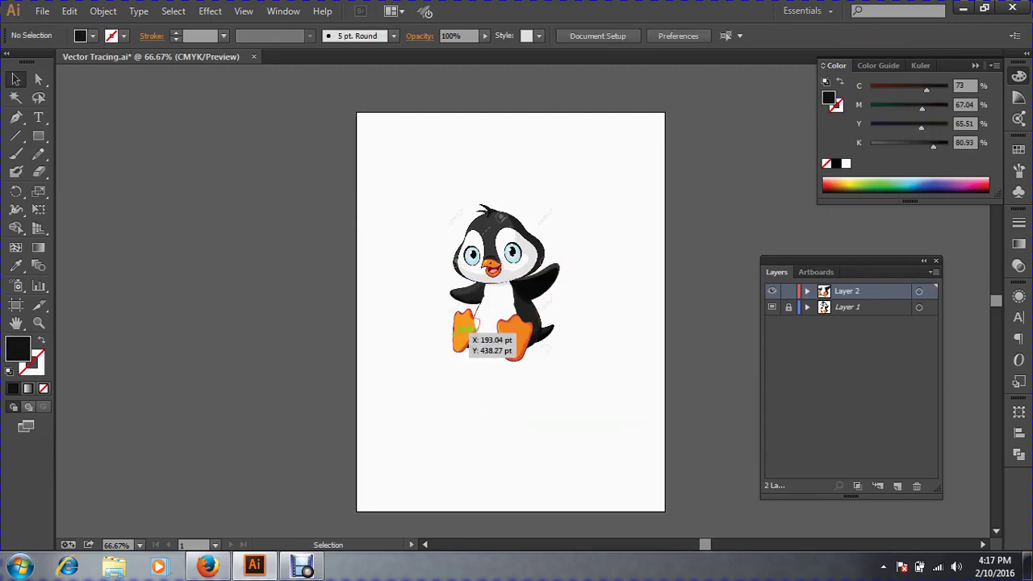
pyautogui.click(465, 327)
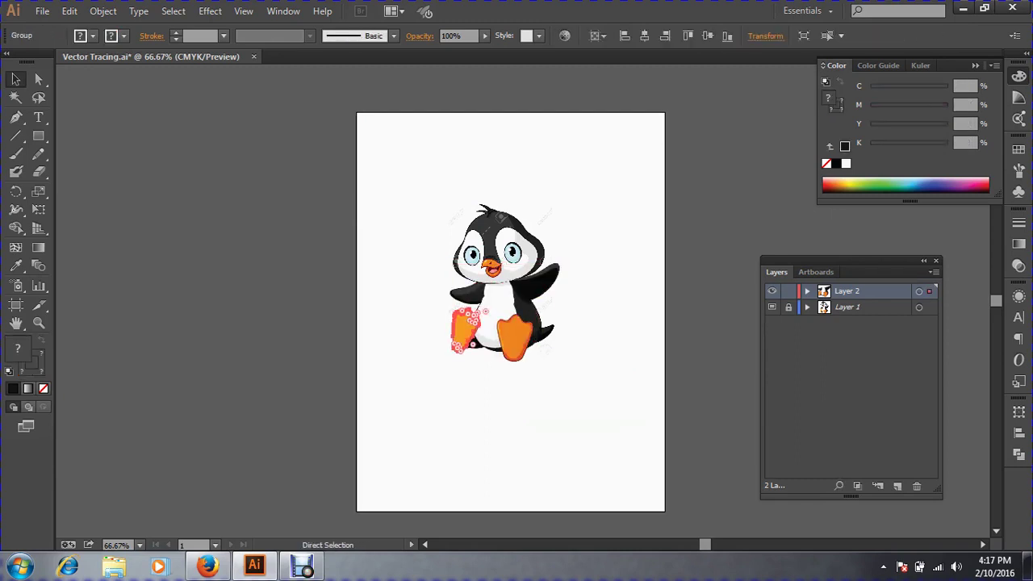
pyautogui.hotkey('ctrl', 'shift', 'a')
pyautogui.moveTo(418, 192); pyautogui.dragTo(709, 469)
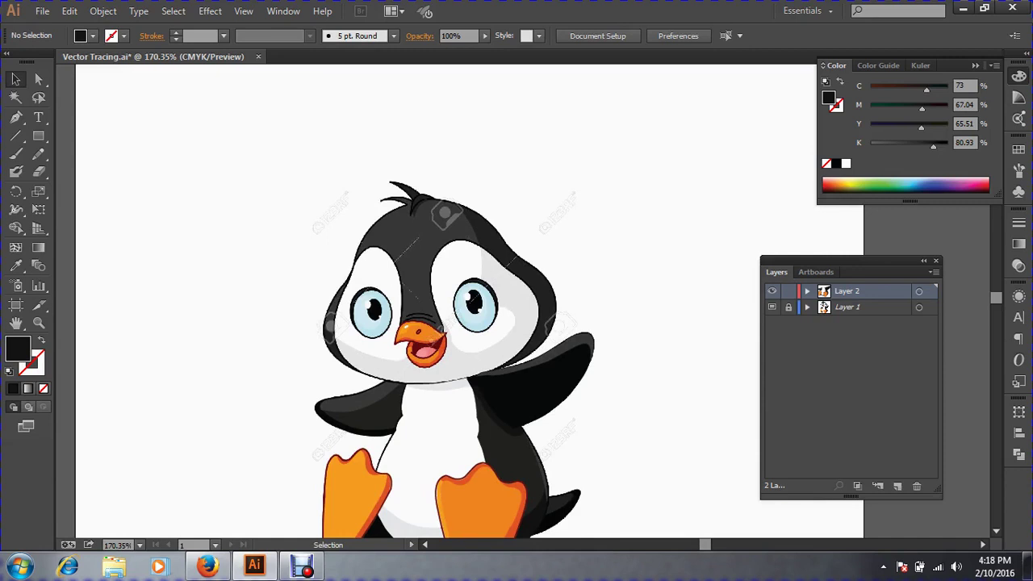
# Zoom and pan onto the penguin's head, then choose the Pen tool.
pyautogui.hotkey('ctrl', 'space')
pyautogui.keyDown('ctrl'); pyautogui.click(443, 433); pyautogui.keyUp('ctrl')
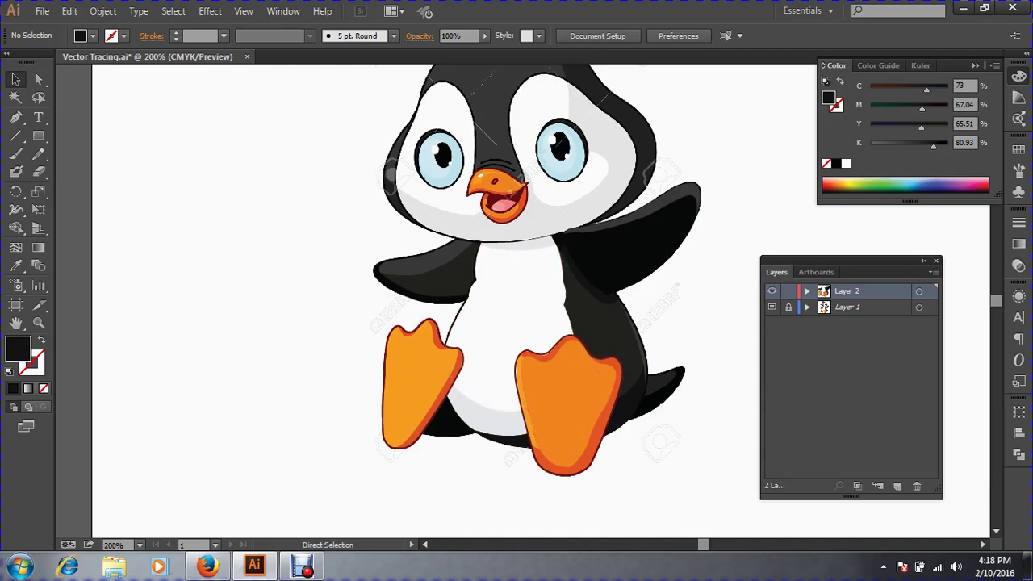
pyautogui.hotkey('ctrl', 'space')
pyautogui.moveTo(500, 323)
pyautogui.mouseDown()
pyautogui.moveTo(500, 287)
pyautogui.moveTo(487, 328)
pyautogui.mouseUp()
pyautogui.moveTo(300, 118); pyautogui.dragTo(715, 431)
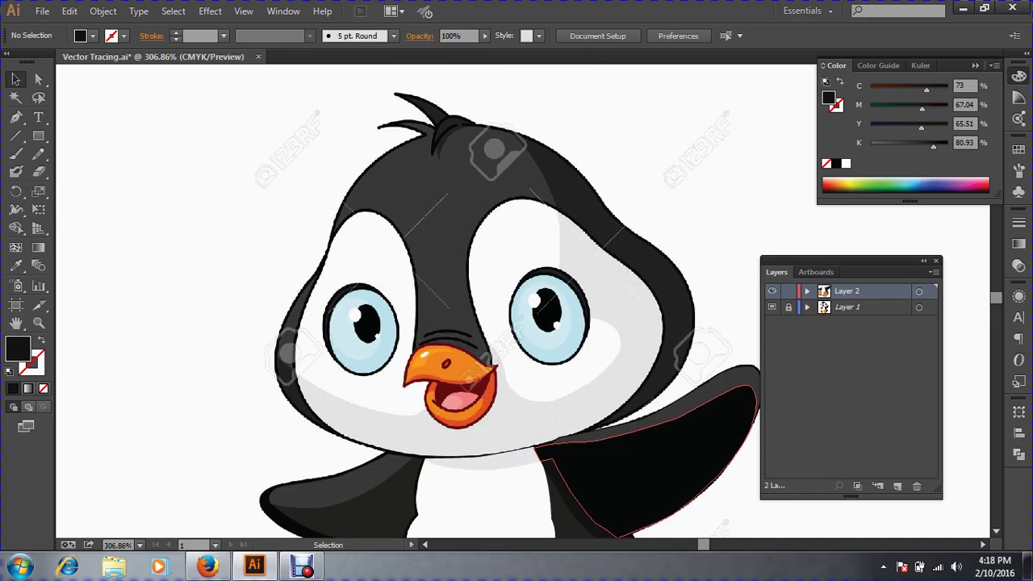
pyautogui.click(16, 117)
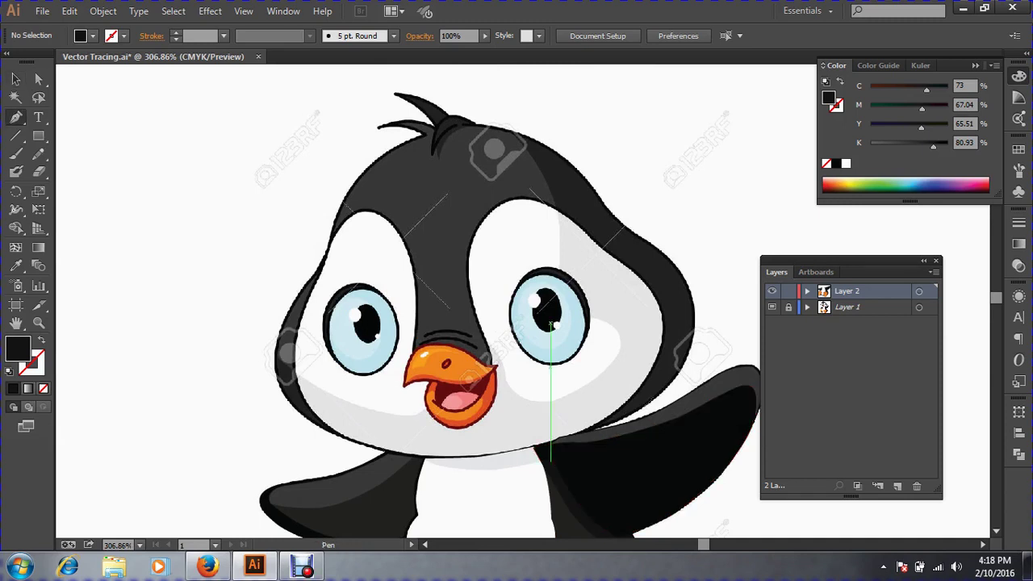
# Pen-trace curved anchors around the left white cheek toward the beak, leaving the path unfilled.
pyautogui.scroll(4, 362, 359)
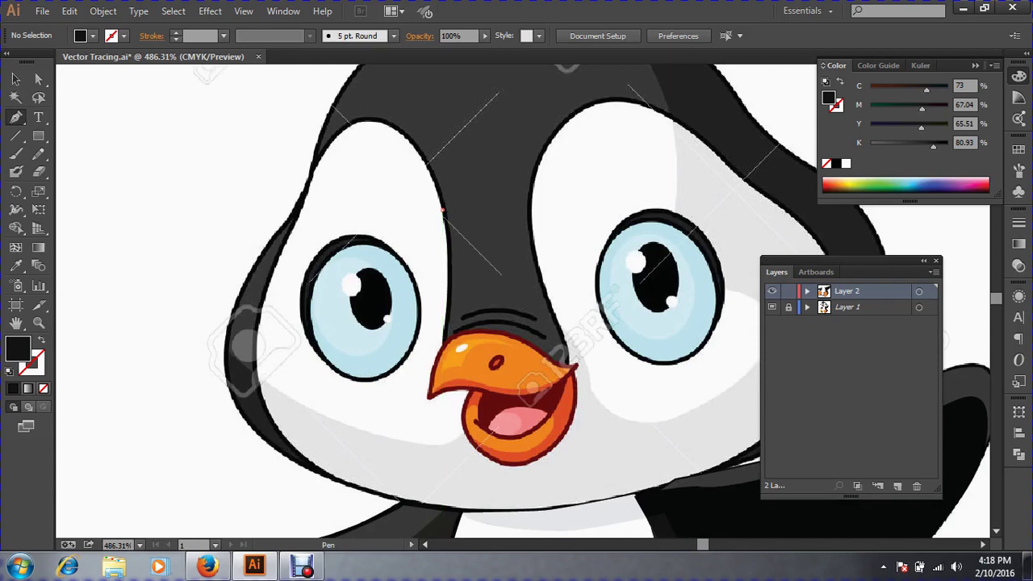
pyautogui.click(442, 209)
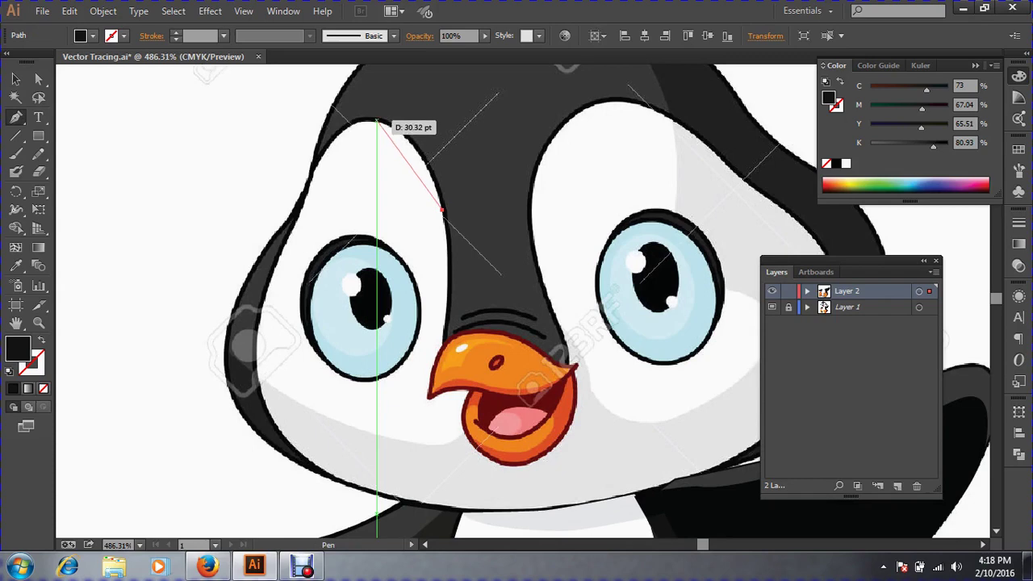
pyautogui.moveTo(377, 121)
pyautogui.mouseDown()
pyautogui.moveTo(317, 99)
pyautogui.moveTo(363, 117)
pyautogui.mouseUp()
pyautogui.moveTo(304, 201); pyautogui.dragTo(282, 249)
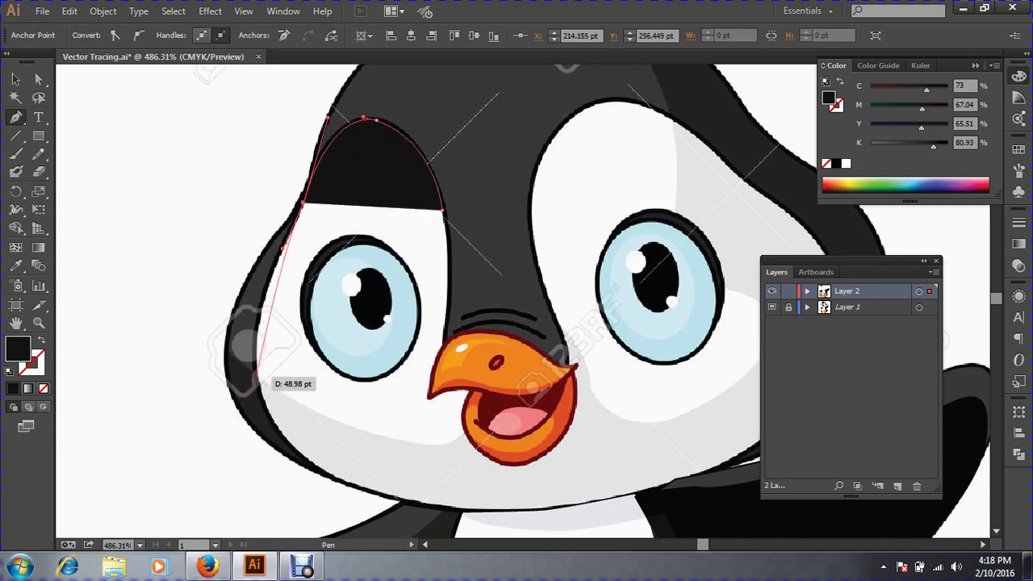
pyautogui.moveTo(257, 370); pyautogui.dragTo(271, 391)
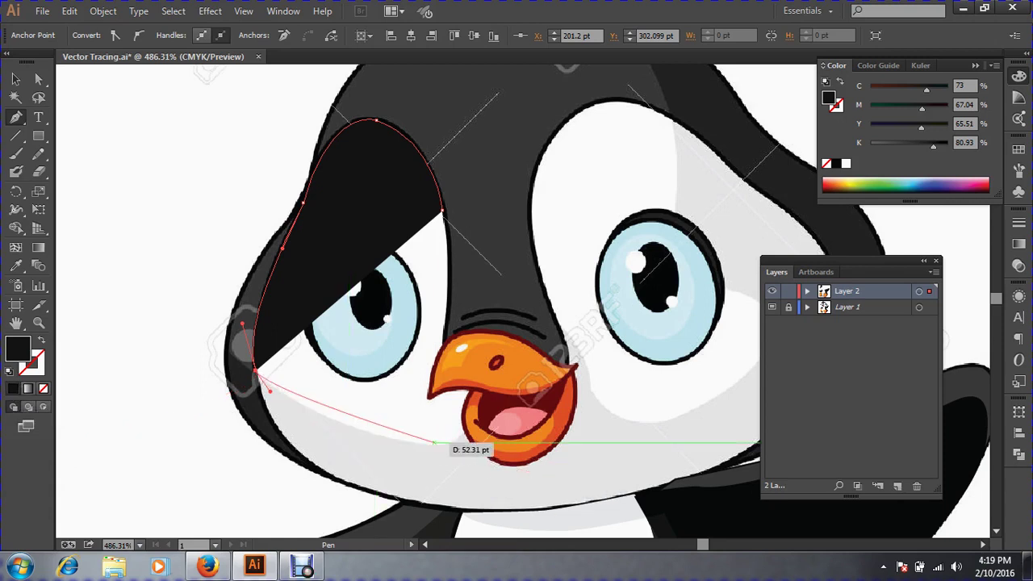
pyautogui.moveTo(443, 445); pyautogui.dragTo(511, 440)
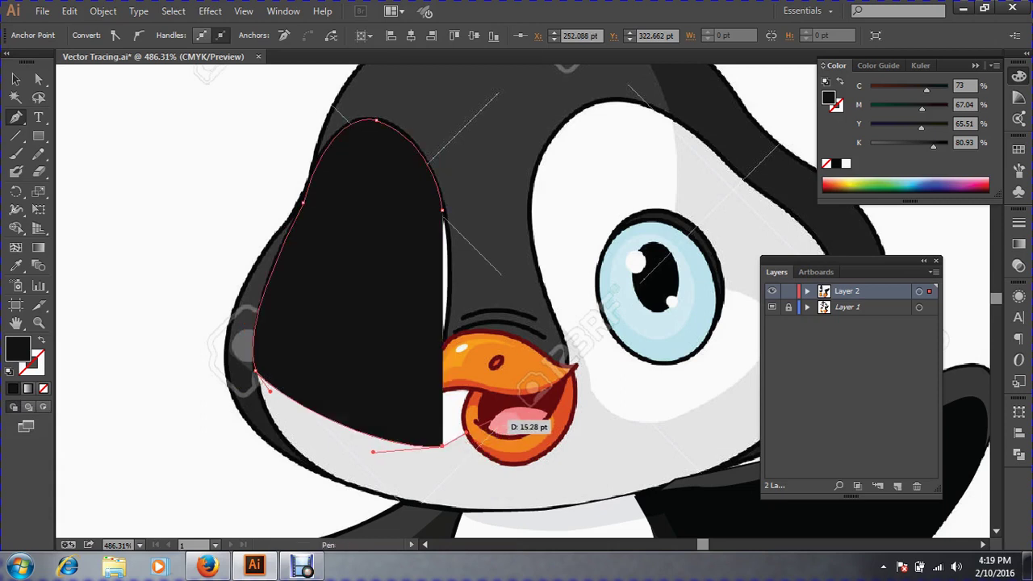
pyautogui.click(38, 342)
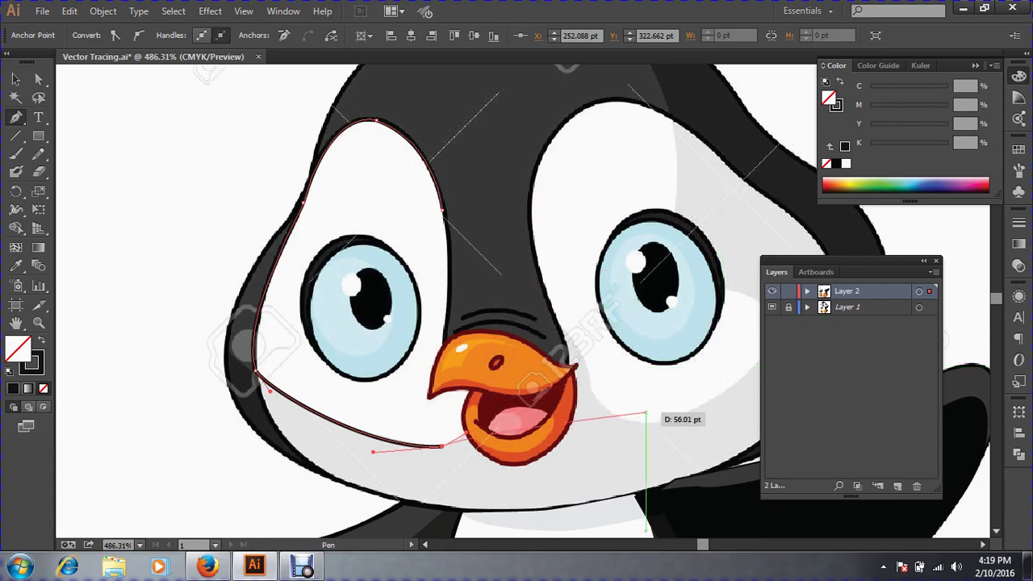
# Place a corner anchor at the beak's edge so the outline turns sharply.
pyautogui.press('space')
pyautogui.moveTo(645, 413); pyautogui.dragTo(564, 421)
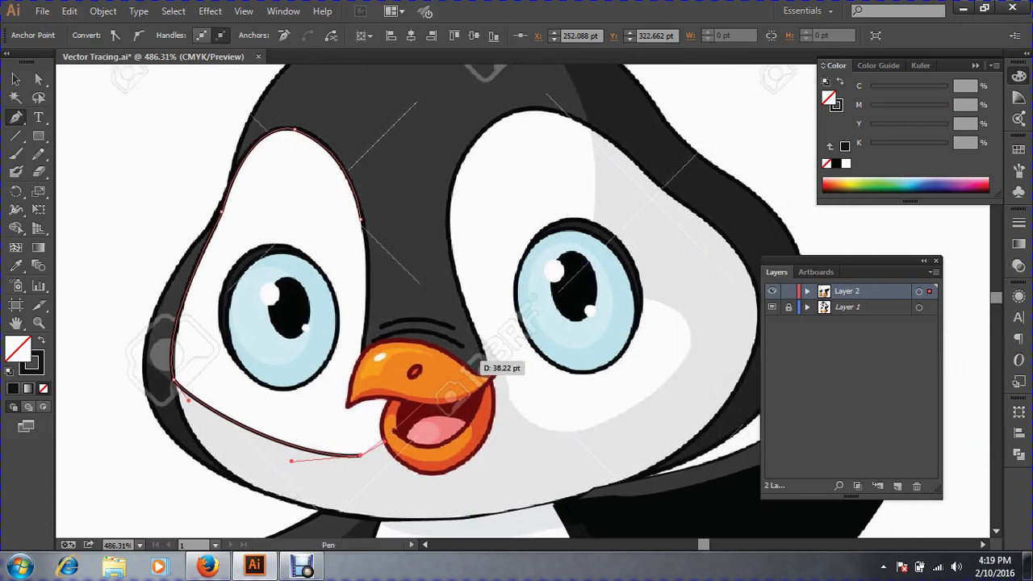
pyautogui.moveTo(473, 370); pyautogui.dragTo(499, 434)
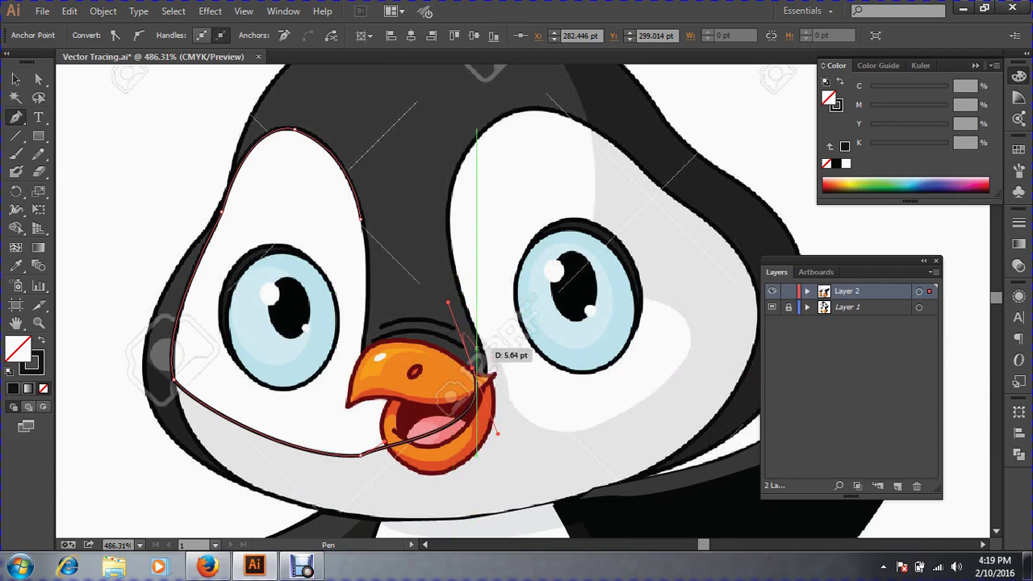
pyautogui.click(480, 372)
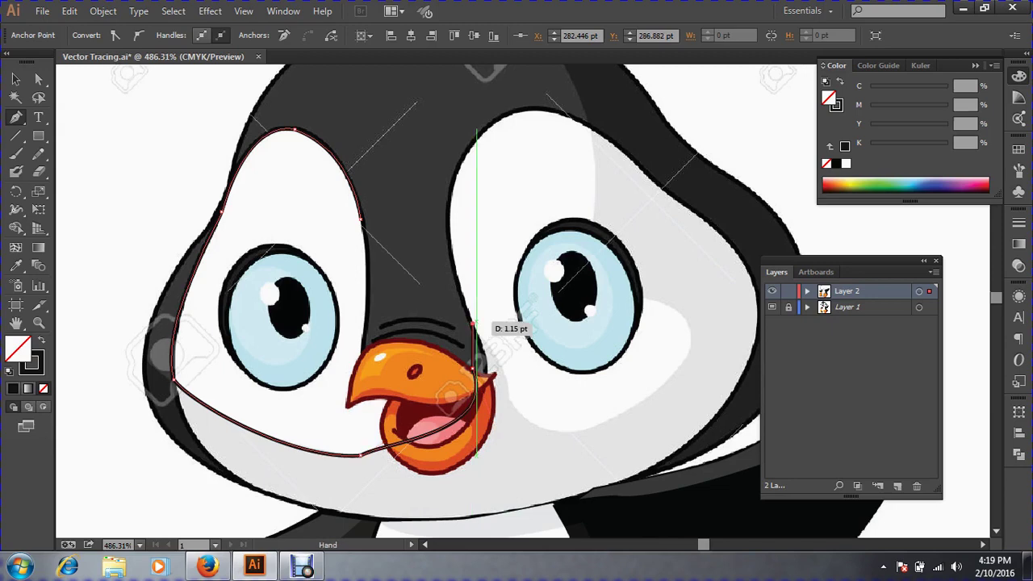
pyautogui.moveTo(473, 325); pyautogui.dragTo(424, 438)
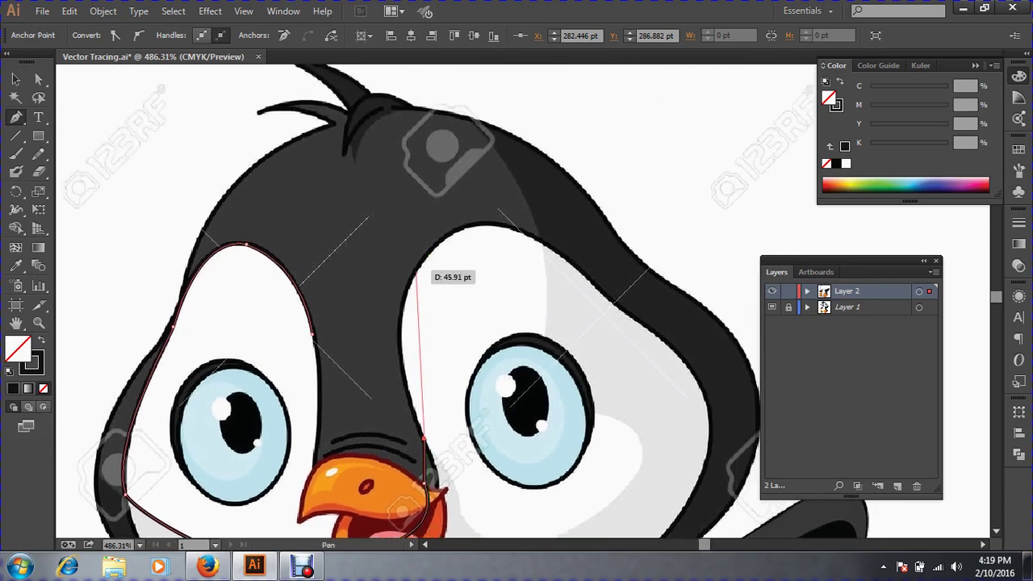
# Continue the outline over the right eye patch and down around the right cheek.
pyautogui.moveTo(414, 272); pyautogui.dragTo(436, 244)
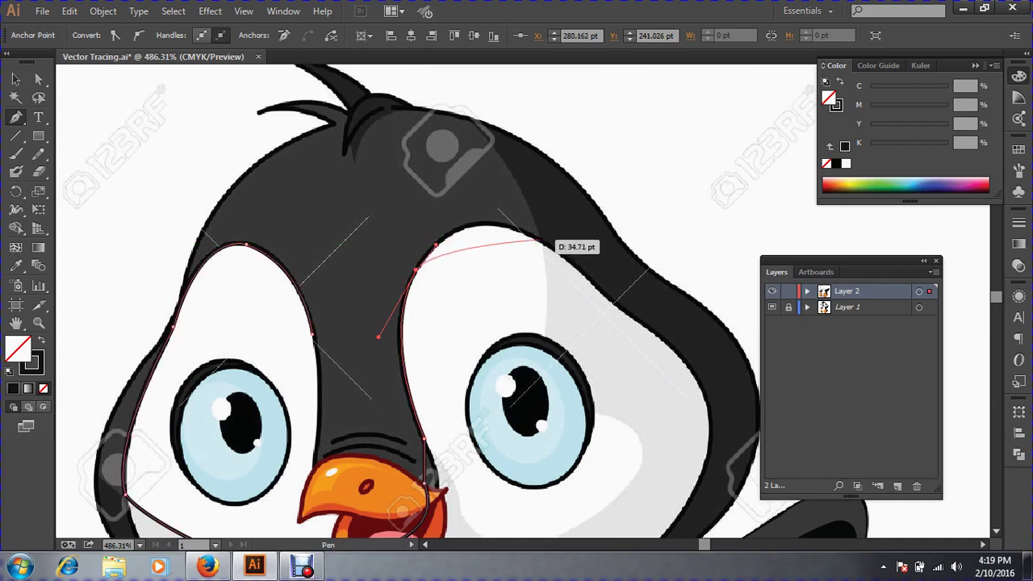
pyautogui.moveTo(538, 239); pyautogui.dragTo(561, 256)
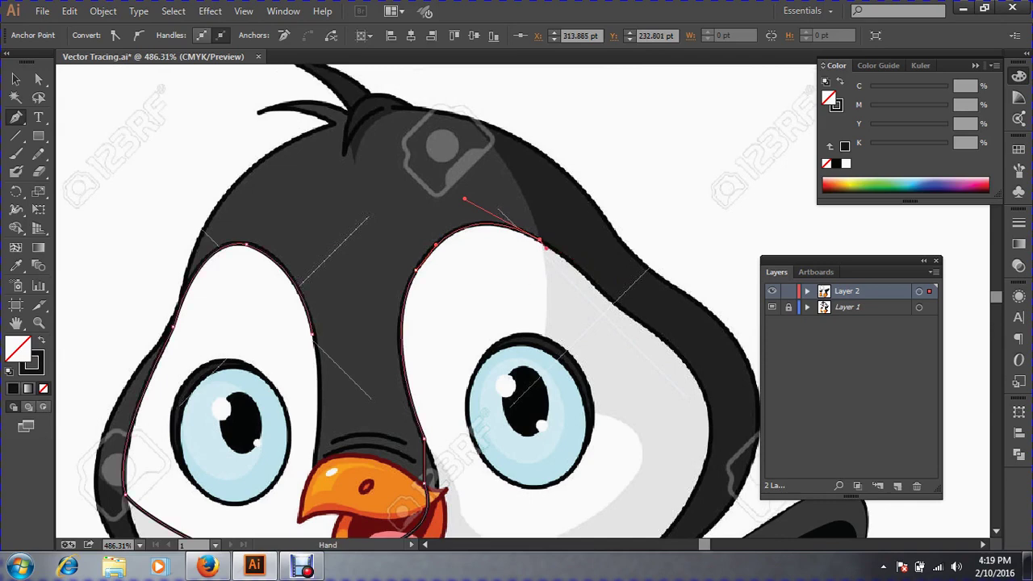
pyautogui.moveTo(509, 484); pyautogui.dragTo(526, 357)
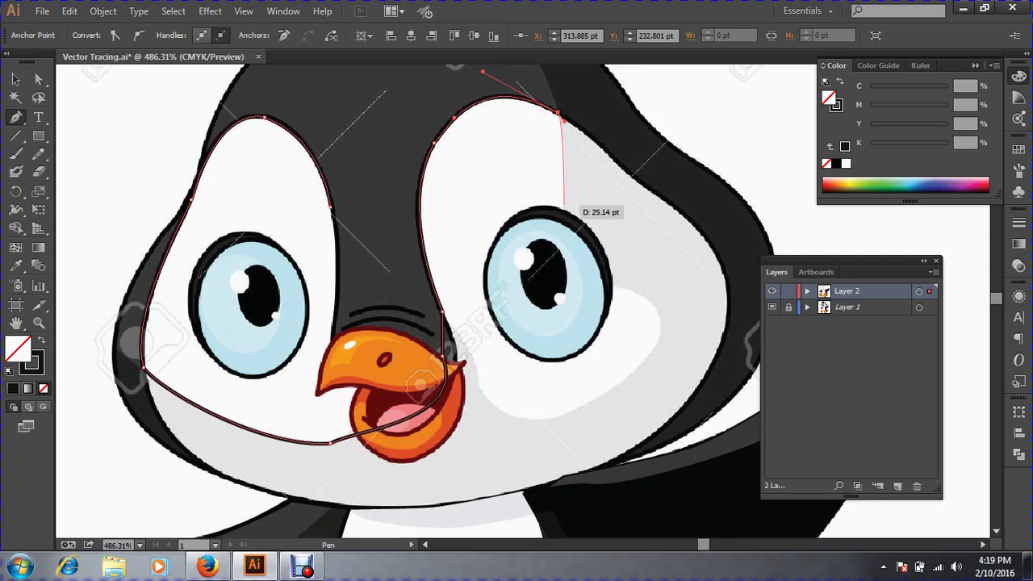
pyautogui.moveTo(557, 234); pyautogui.dragTo(544, 287)
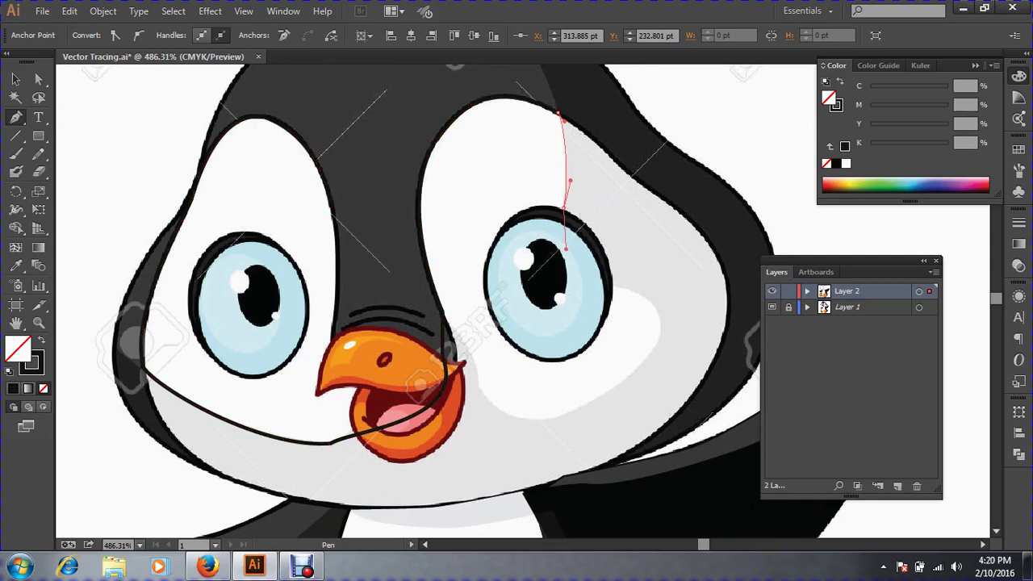
pyautogui.moveTo(619, 289); pyautogui.dragTo(653, 300)
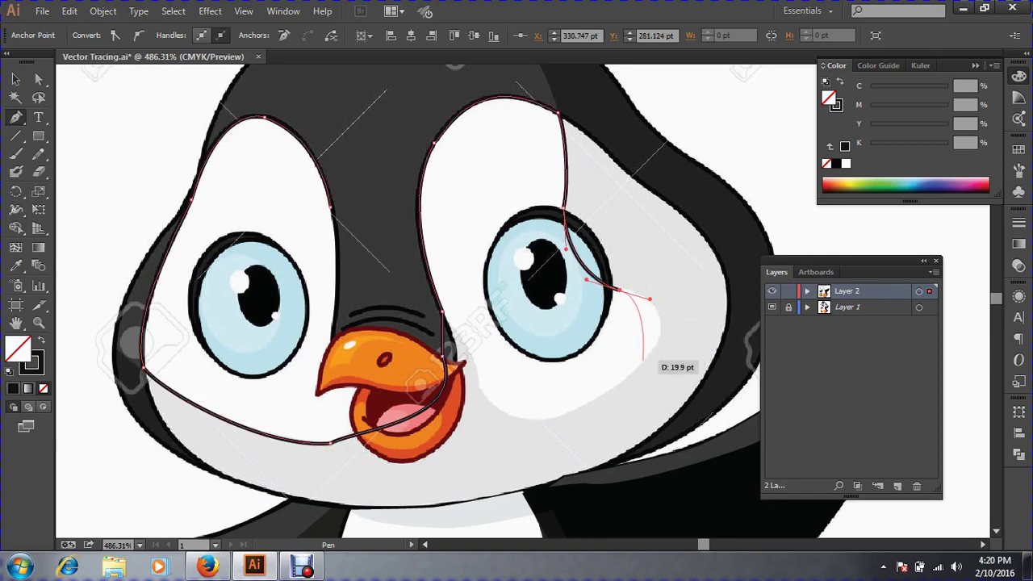
pyautogui.moveTo(642, 360); pyautogui.dragTo(622, 384)
pyautogui.moveTo(523, 417); pyautogui.dragTo(503, 412)
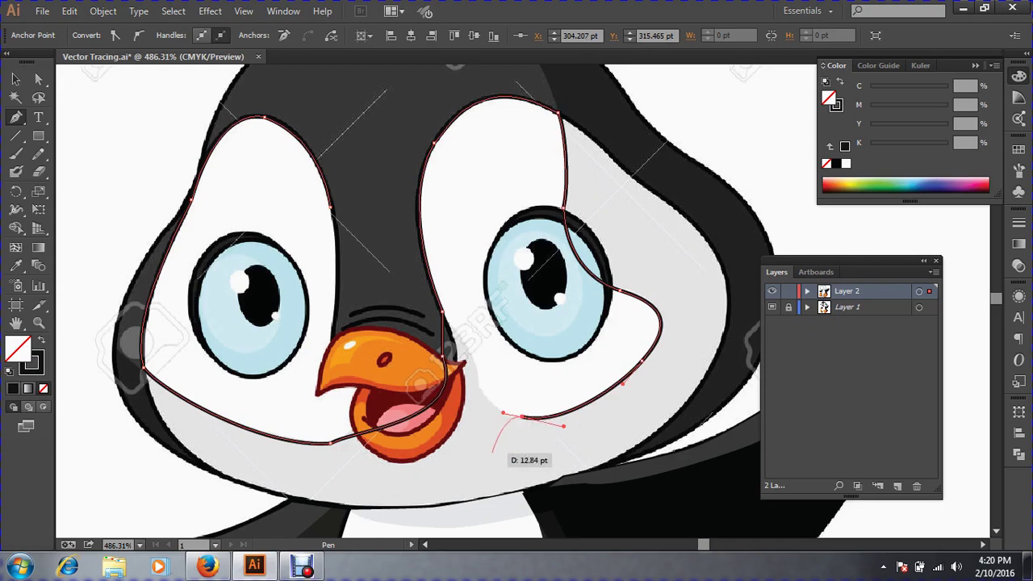
# Add curved anchors under the right cheek, curving the path up toward the beak.
pyautogui.hotkey('ctrl', 'space')
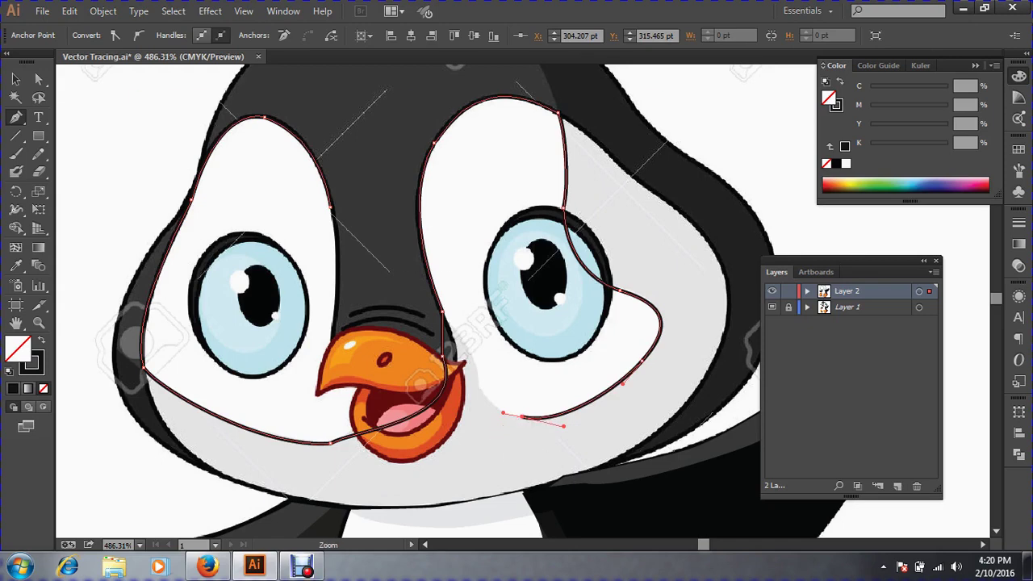
pyautogui.moveTo(374, 268); pyautogui.dragTo(772, 494)
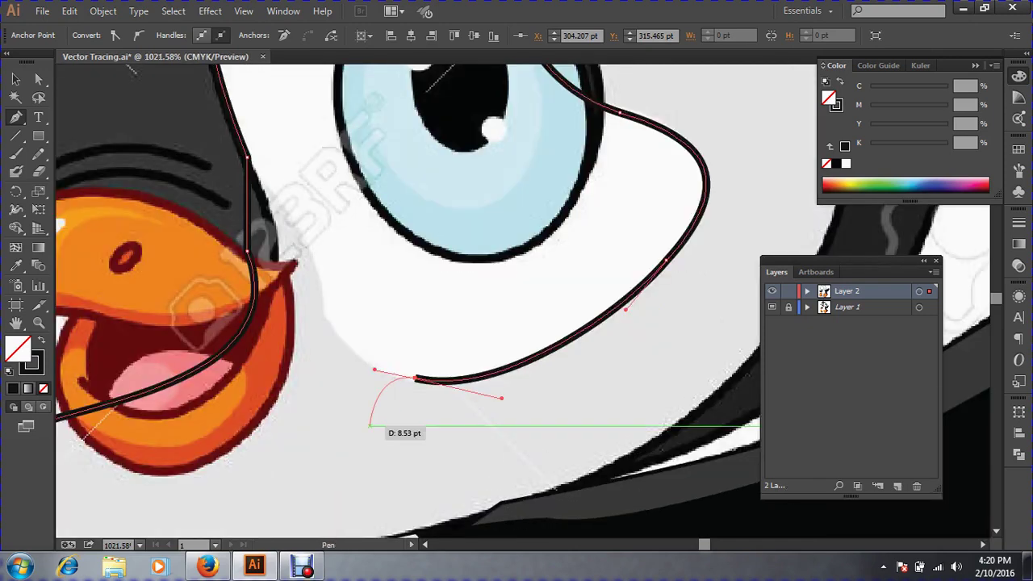
pyautogui.press('space')
pyautogui.moveTo(370, 426); pyautogui.dragTo(485, 505)
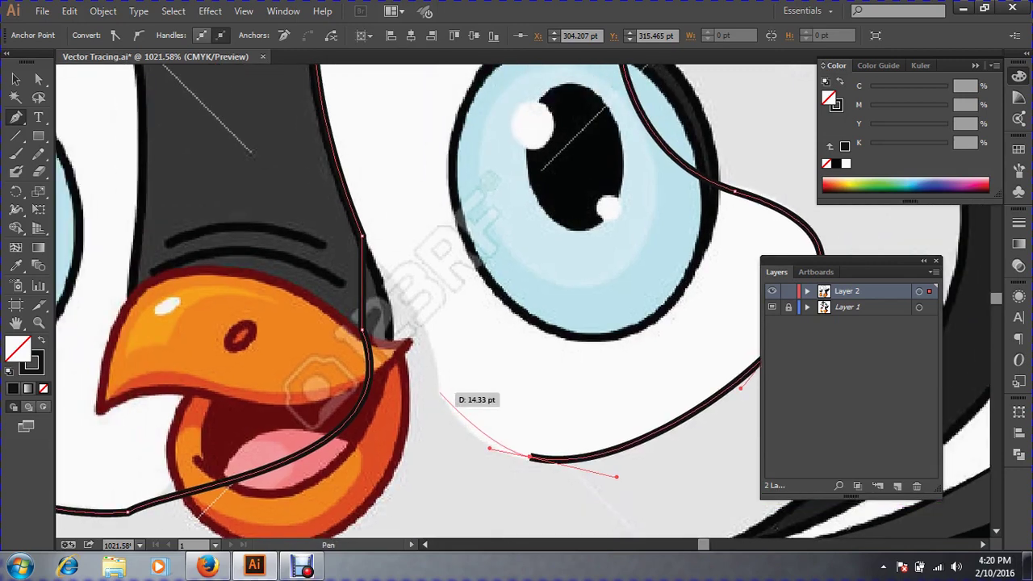
pyautogui.moveTo(439, 391); pyautogui.dragTo(409, 303)
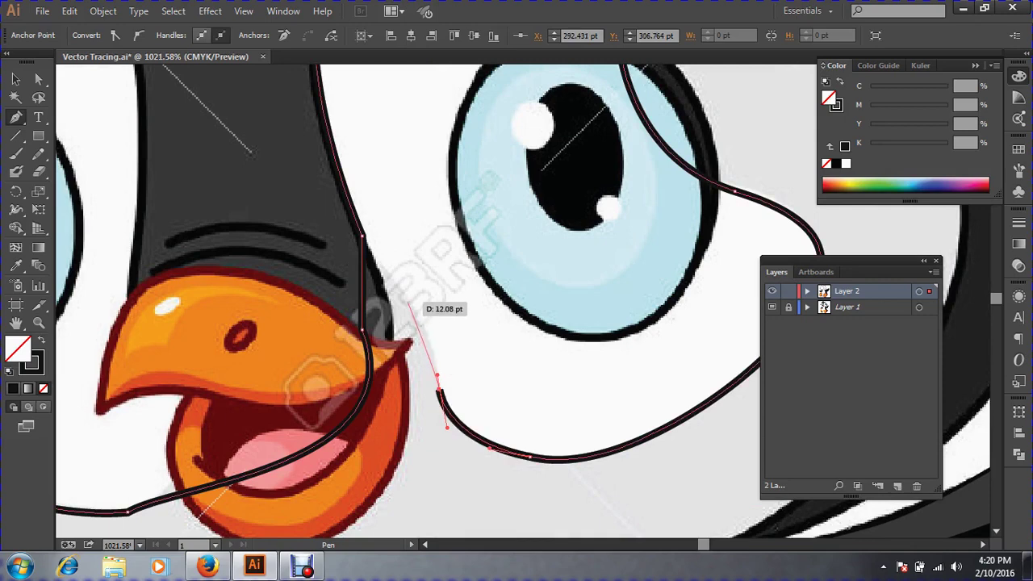
pyautogui.press('space')
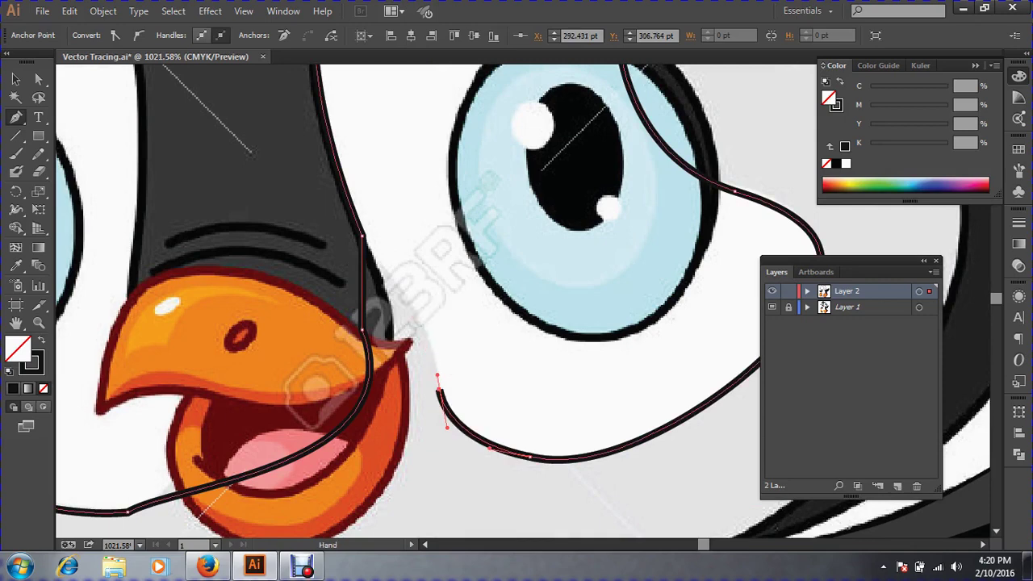
pyautogui.moveTo(403, 282); pyautogui.dragTo(604, 385)
pyautogui.moveTo(638, 480); pyautogui.dragTo(512, 360)
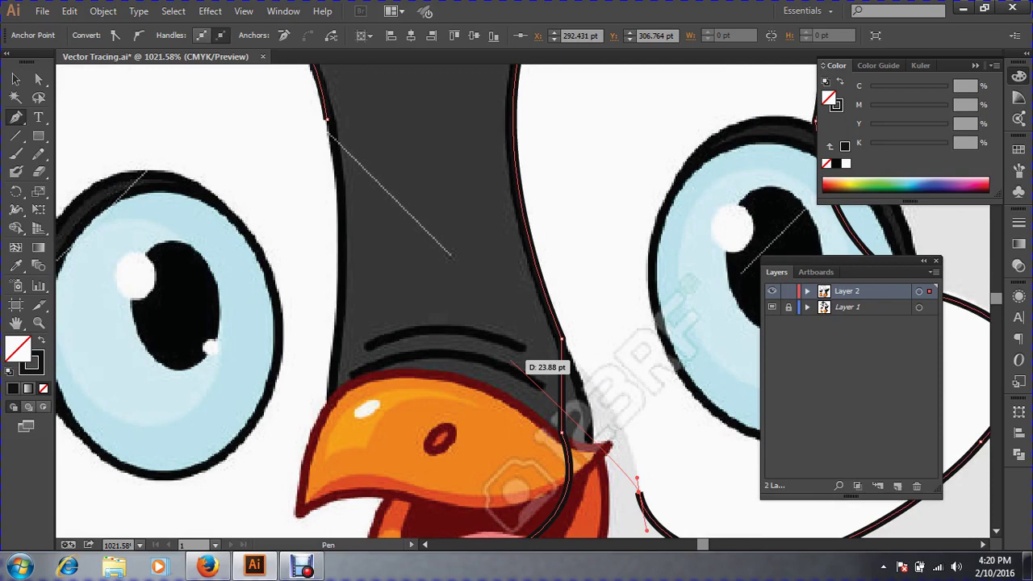
pyautogui.hotkey('ctrl', '-')
pyautogui.hotkey('ctrl', '-')
pyautogui.hotkey('ctrl', '-')
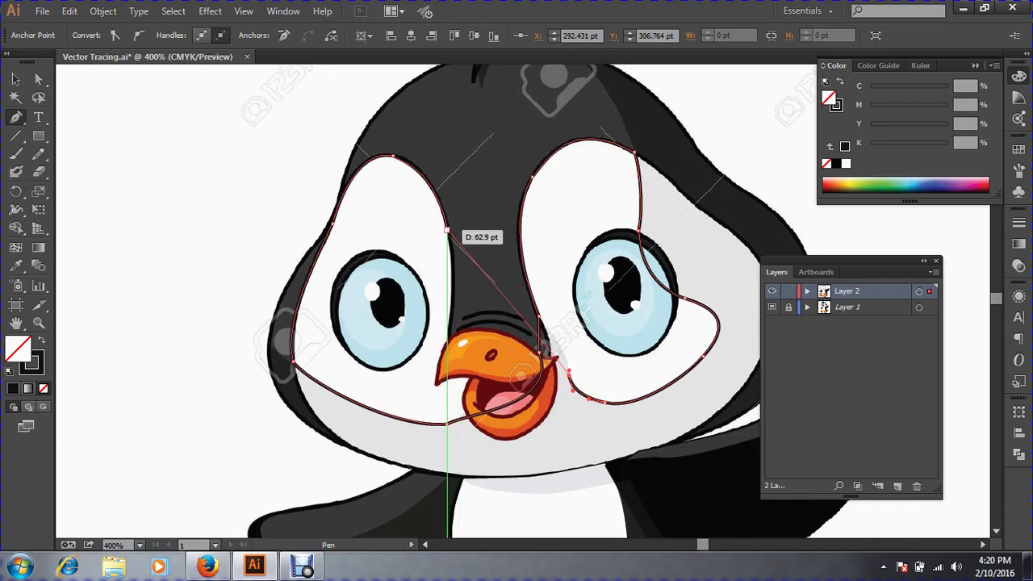
# Place anchors beside and above the beak, then close the outline between the eyes.
pyautogui.hotkey('ctrl', 'space')
pyautogui.moveTo(496, 277); pyautogui.dragTo(763, 486)
pyautogui.moveTo(408, 156); pyautogui.dragTo(517, 259)
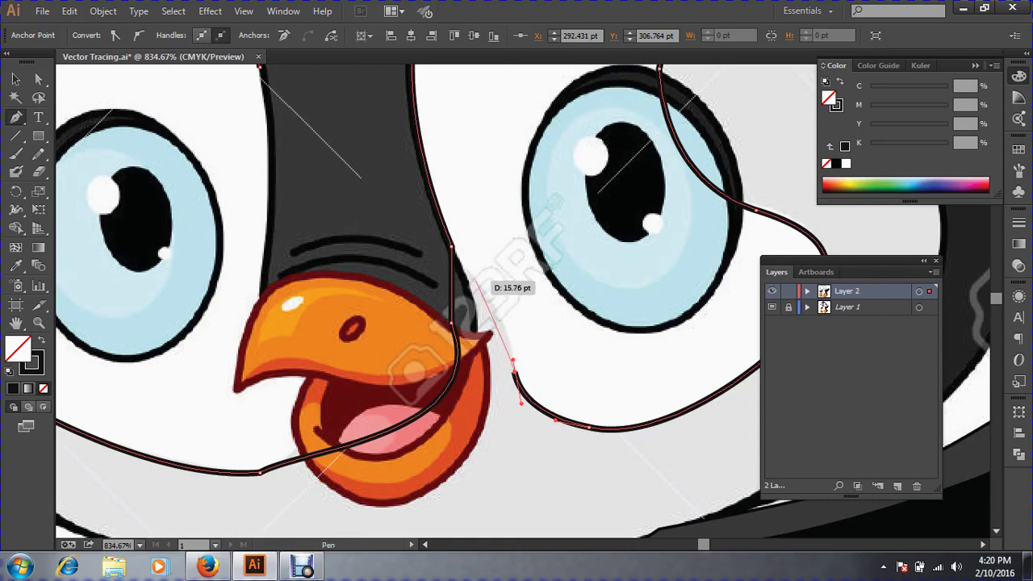
pyautogui.moveTo(470, 274)
pyautogui.mouseDown()
pyautogui.moveTo(433, 236)
pyautogui.moveTo(459, 258)
pyautogui.mouseUp()
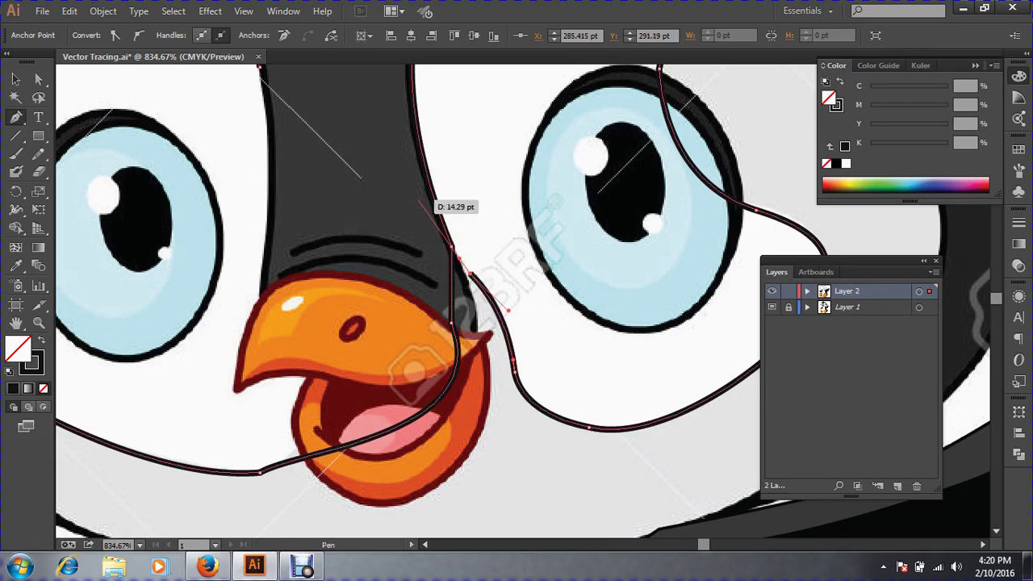
pyautogui.click(417, 199)
pyautogui.press('space')
pyautogui.moveTo(417, 199); pyautogui.dragTo(540, 316)
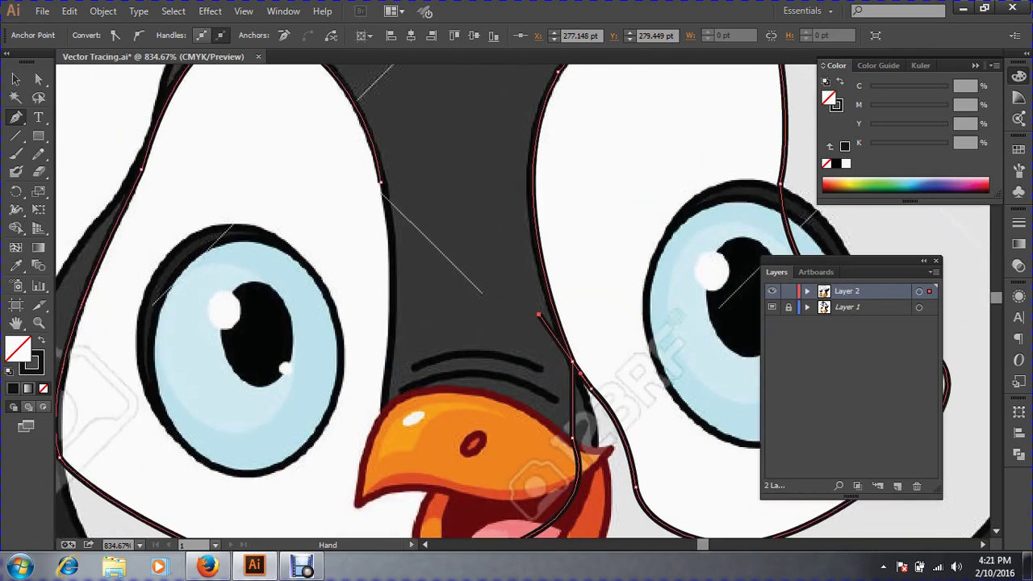
pyautogui.click(380, 183)
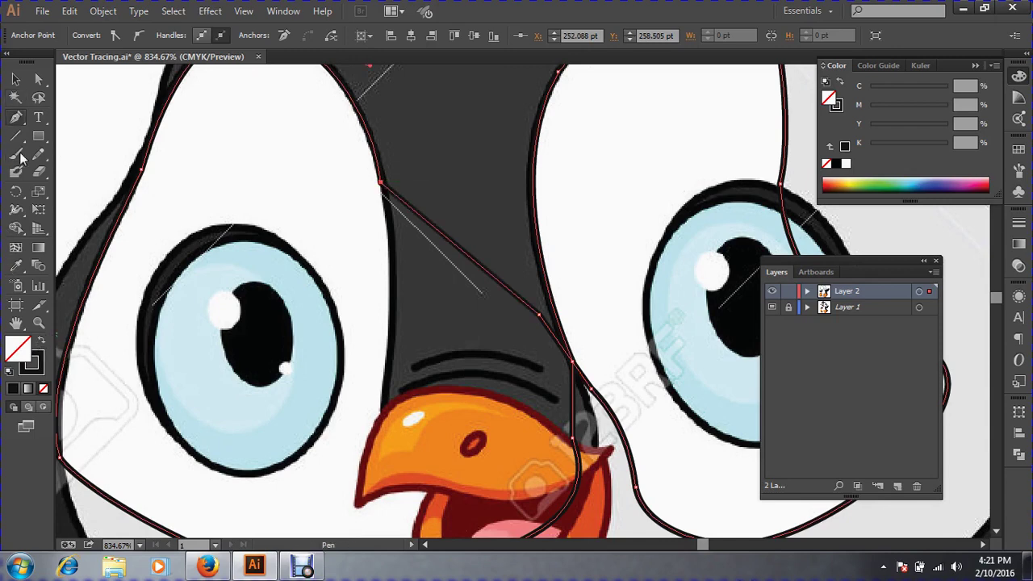
# Sample white from the artwork into the face-patch shape, then deselect it.
pyautogui.click(16, 265)
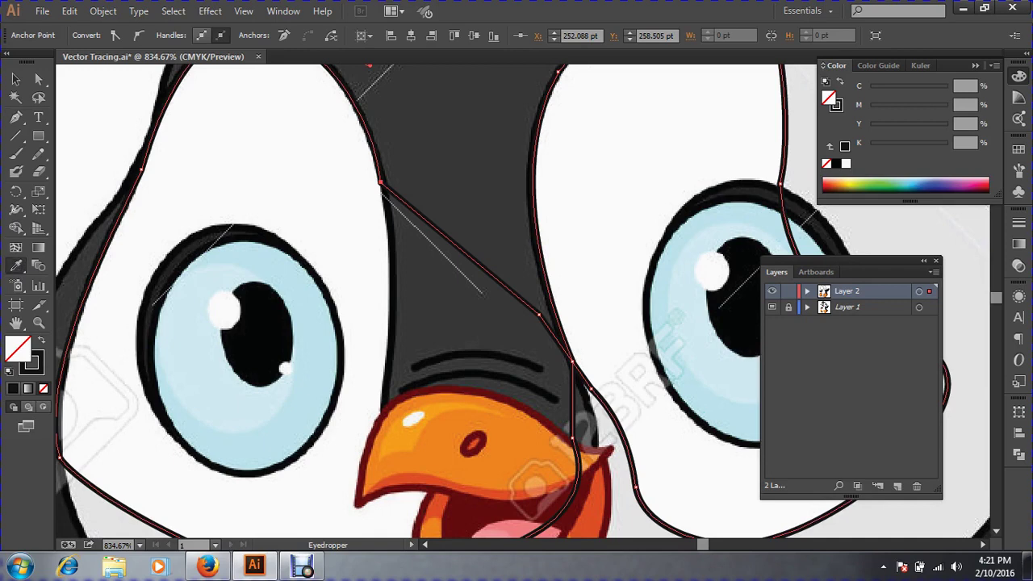
pyautogui.click(266, 161)
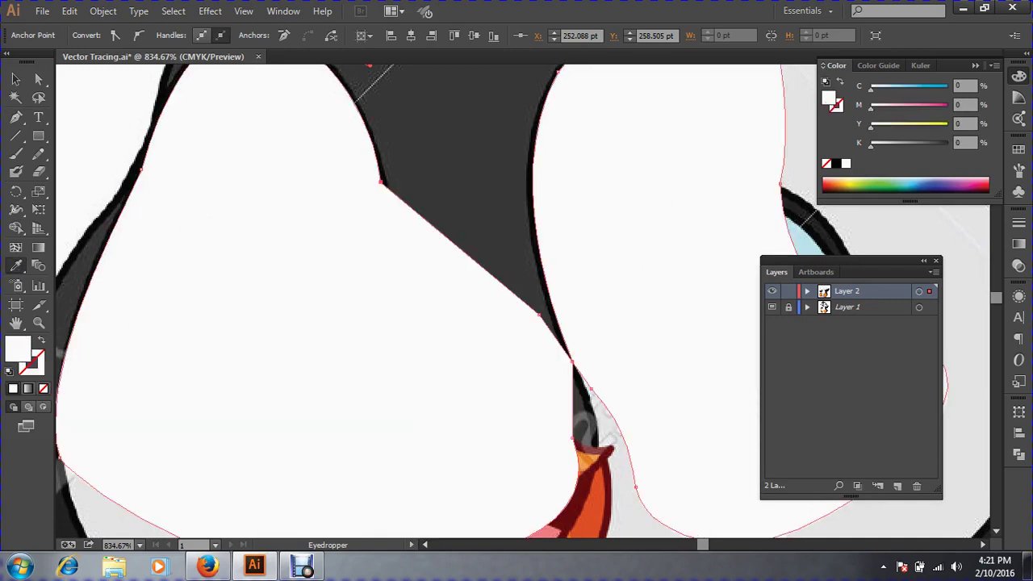
pyautogui.hotkey('ctrl', '-')
pyautogui.hotkey('ctrl', '-')
pyautogui.hotkey('ctrl', '-')
pyautogui.hotkey('ctrl', '-')
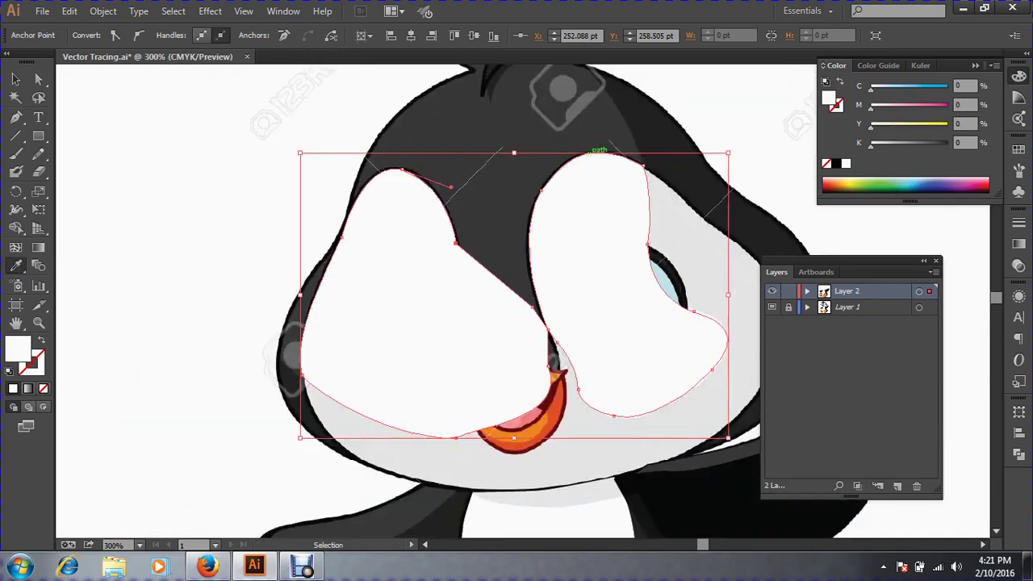
pyautogui.click(16, 79)
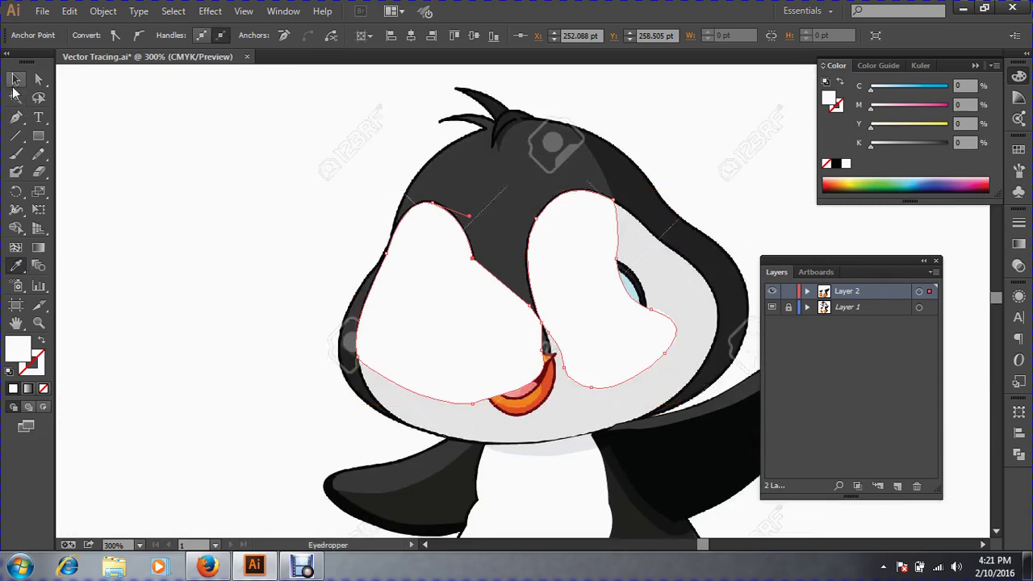
pyautogui.click(38, 341)
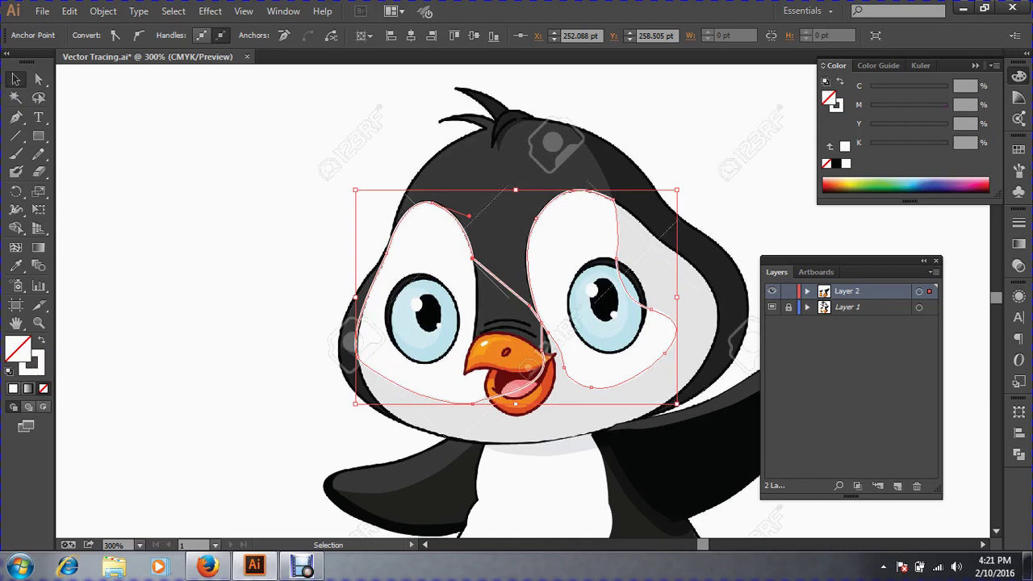
pyautogui.hotkey('ctrl', 'shift', 'a')
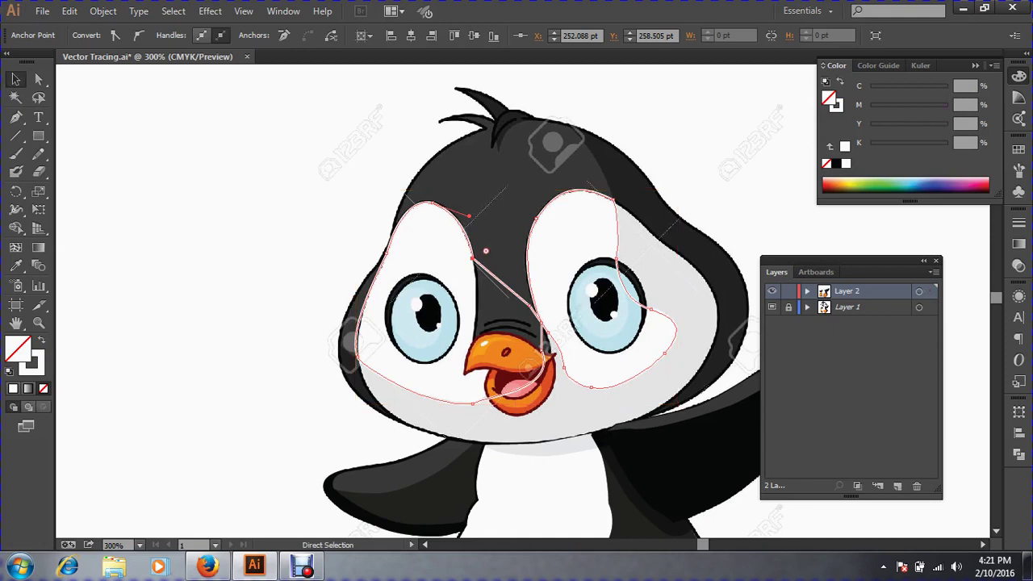
# Recentre on the face and swap the patches to a white fill with no outline.
pyautogui.hotkey('ctrl', 'space')
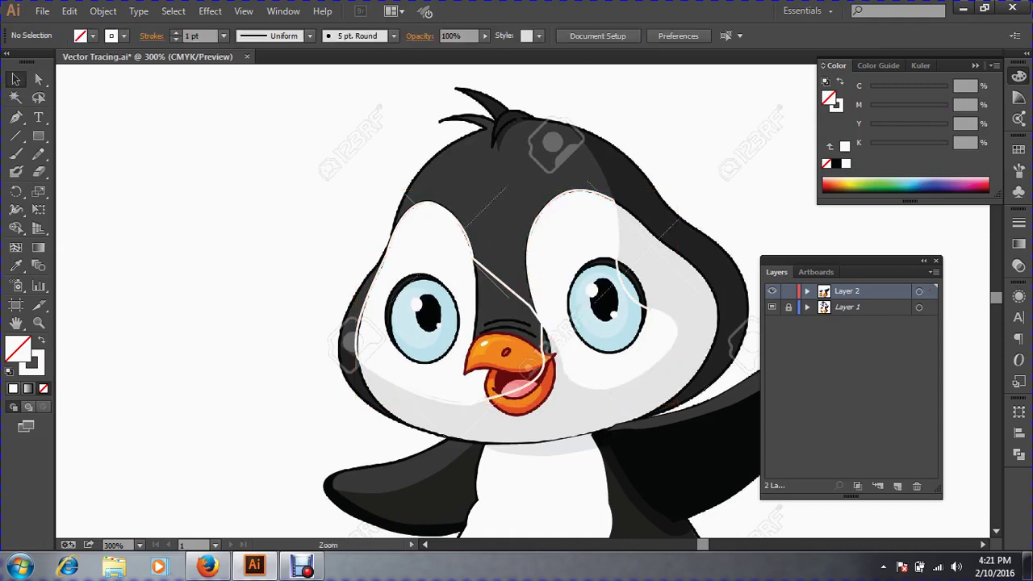
pyautogui.press('space')
pyautogui.hotkey('ctrl', 'space')
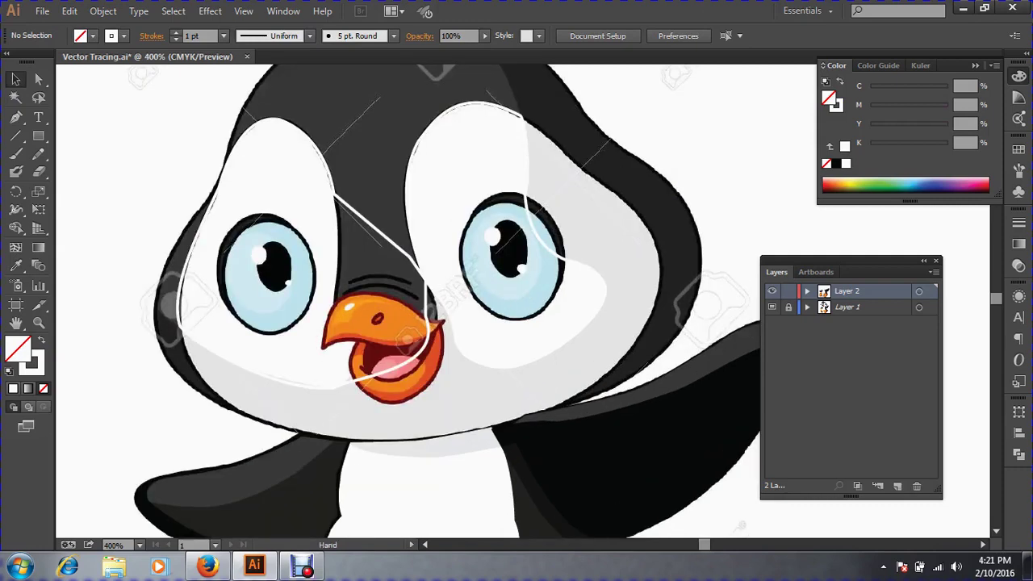
pyautogui.moveTo(444, 298); pyautogui.dragTo(491, 402)
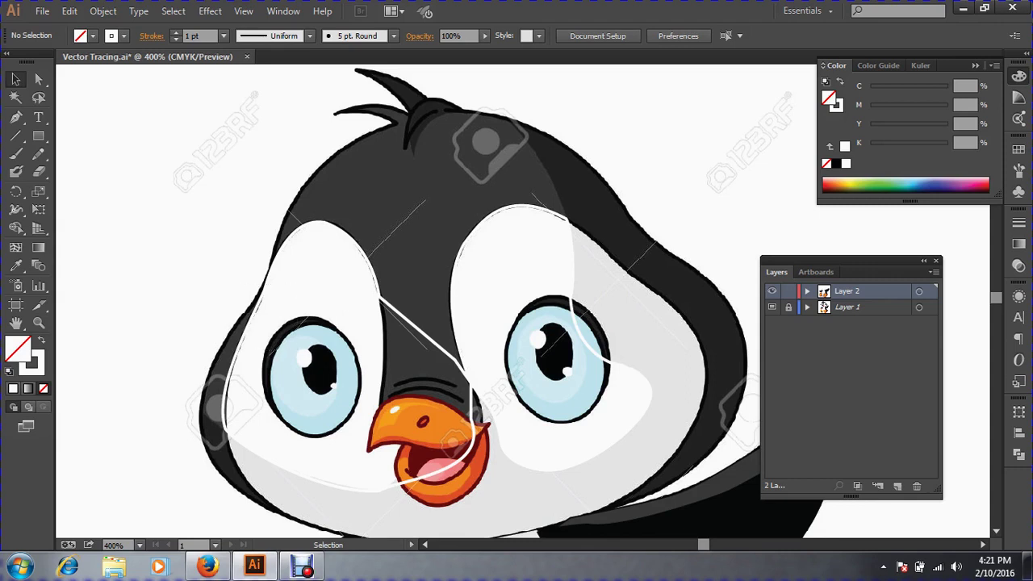
pyautogui.press('a')
pyautogui.hotkey('ctrl', 'z')
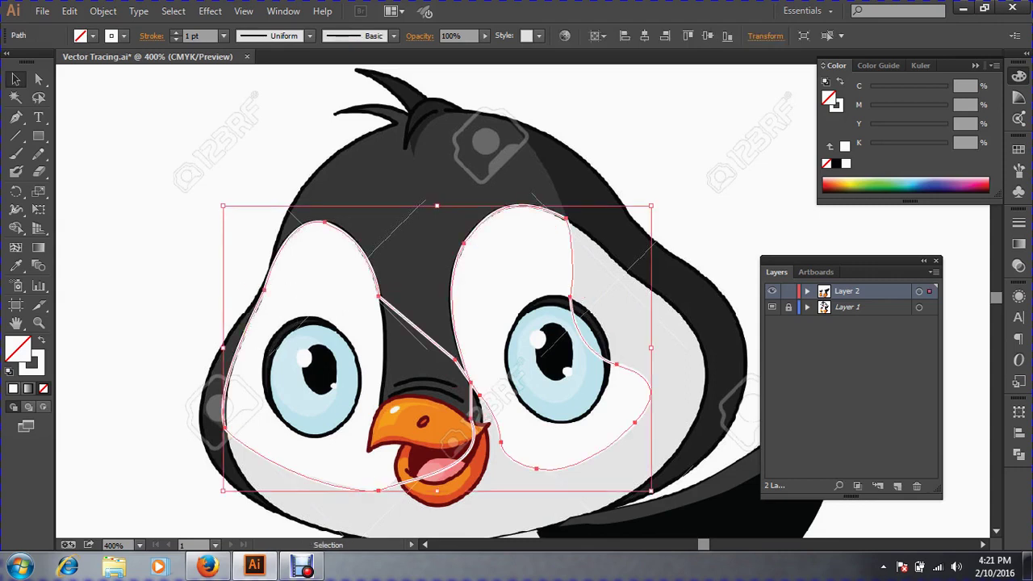
pyautogui.hotkey('shift', 'x')
pyautogui.press('a')
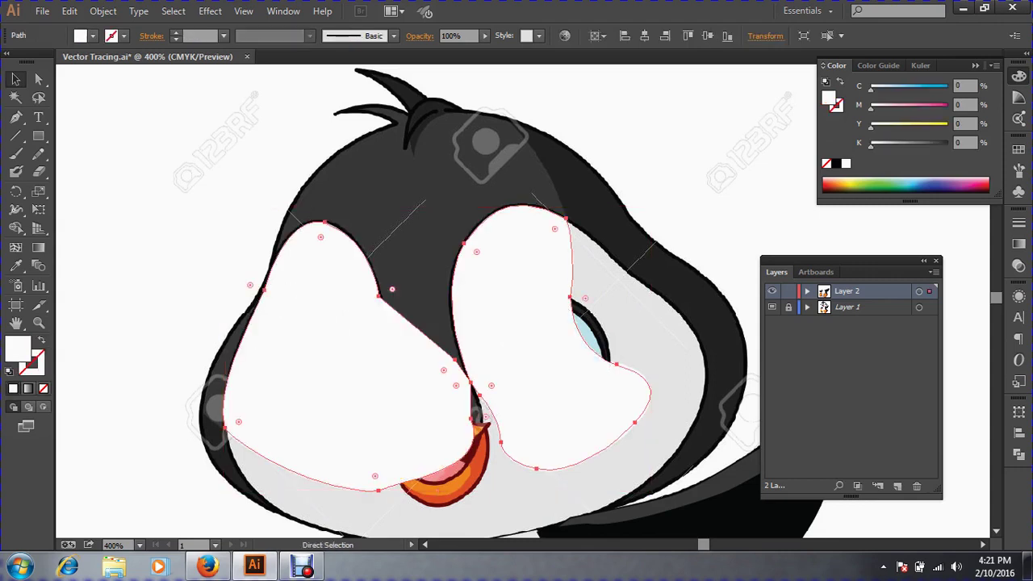
pyautogui.hotkey('ctrl', '3')
pyautogui.press('v')
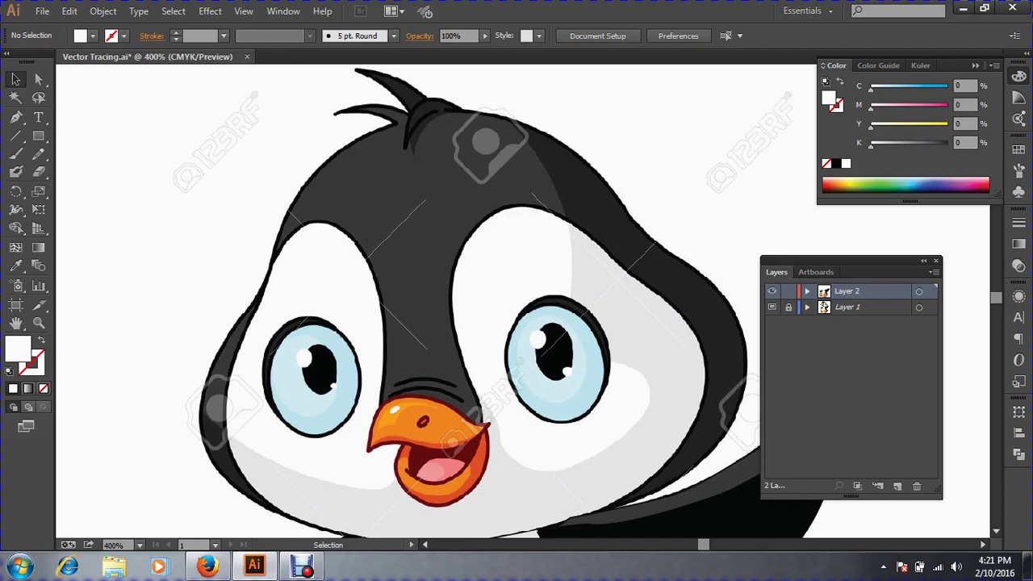
# Start a Pen path at the head's left edge, curving up to the hair tuft with white stroke, no fill.
pyautogui.keyDown('ctrl'); pyautogui.click(439, 169); pyautogui.keyUp('ctrl')
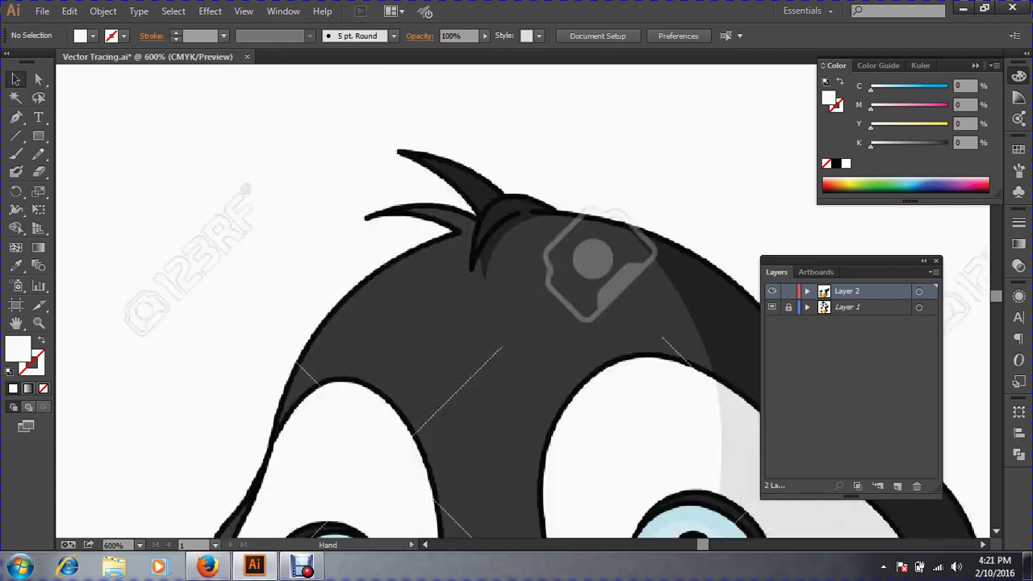
pyautogui.moveTo(484, 258); pyautogui.dragTo(379, 185)
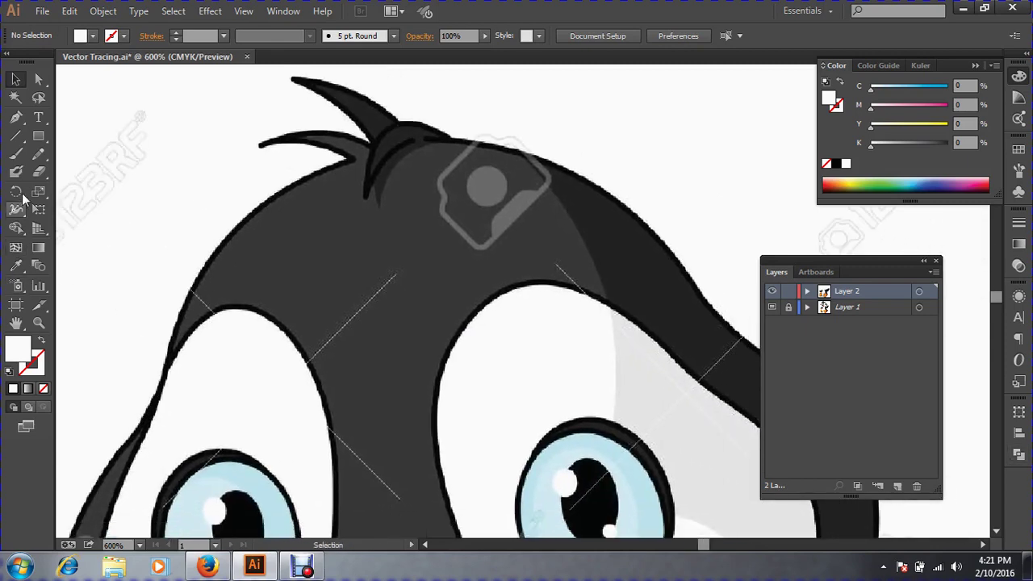
pyautogui.click(15, 117)
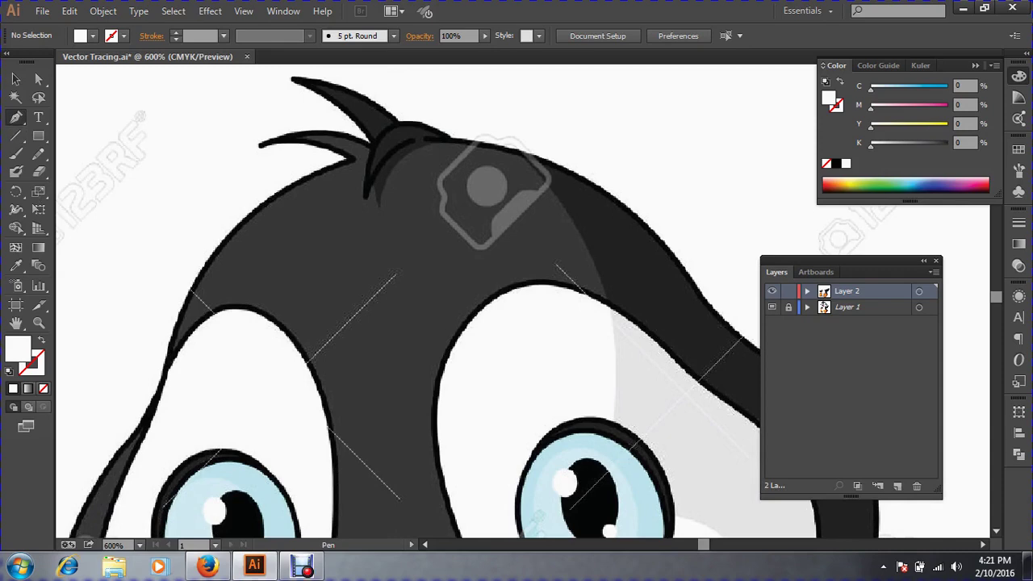
pyautogui.click(167, 356)
pyautogui.moveTo(280, 197); pyautogui.dragTo(305, 177)
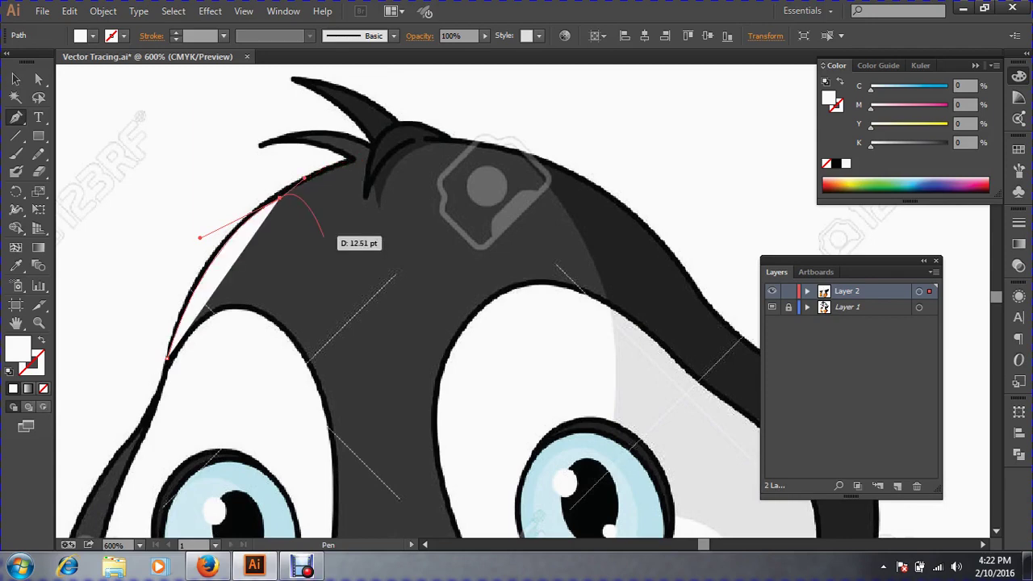
pyautogui.hotkey('ctrl', 'z')
pyautogui.moveTo(166, 358)
pyautogui.mouseDown()
pyautogui.moveTo(214, 298)
pyautogui.moveTo(251, 216)
pyautogui.moveTo(289, 192)
pyautogui.moveTo(280, 193)
pyautogui.moveTo(384, 150)
pyautogui.moveTo(149, 321)
pyautogui.moveTo(65, 343)
pyautogui.moveTo(374, 268)
pyautogui.mouseUp()
pyautogui.click(382, 151)
pyautogui.hotkey('shift', 'x')
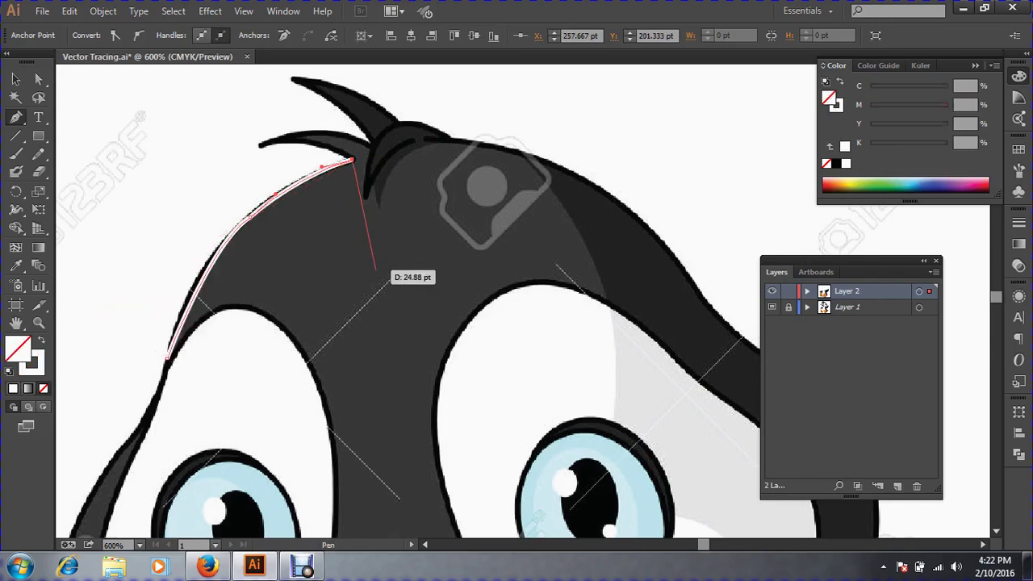
# Trace around the hair tuft, making its tip a sharp corner and curving back.
pyautogui.keyDown('ctrl'); pyautogui.click(356, 191); pyautogui.keyUp('ctrl')
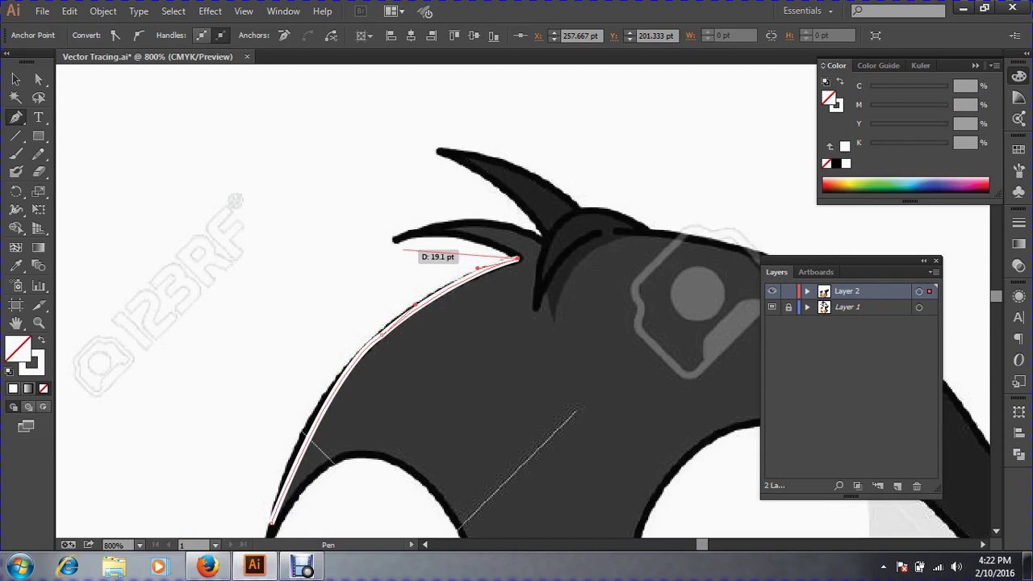
pyautogui.moveTo(394, 239)
pyautogui.mouseDown()
pyautogui.moveTo(296, 261)
pyautogui.moveTo(318, 266)
pyautogui.moveTo(349, 251)
pyautogui.mouseUp()
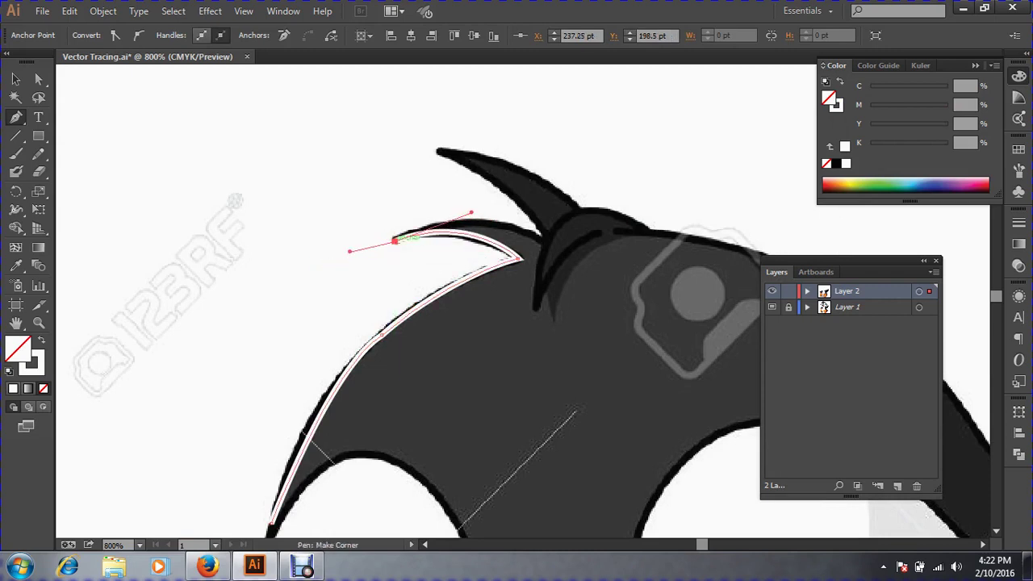
pyautogui.click(395, 240)
pyautogui.moveTo(485, 222); pyautogui.dragTo(561, 226)
pyautogui.press('super')
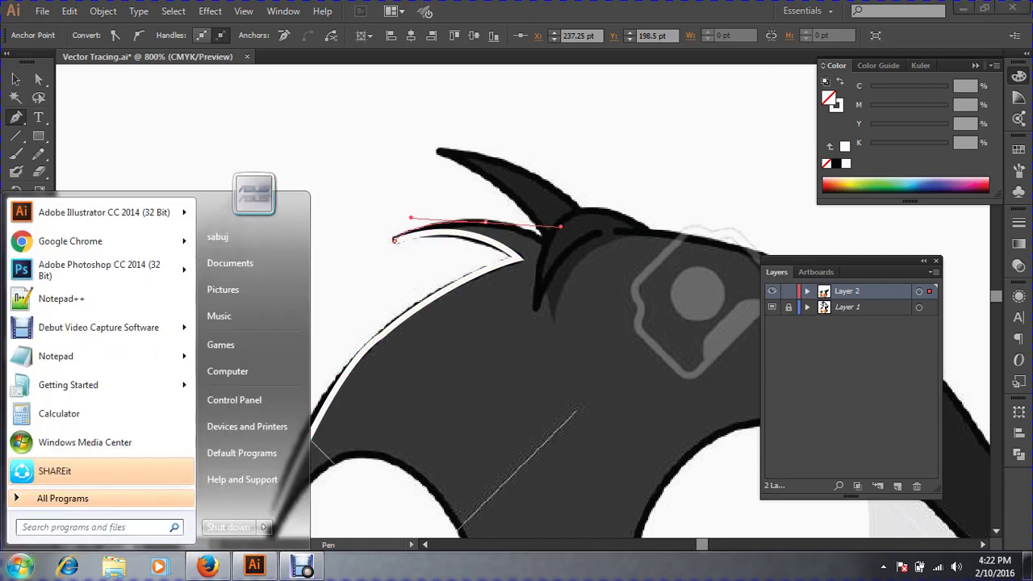
pyautogui.press('super')
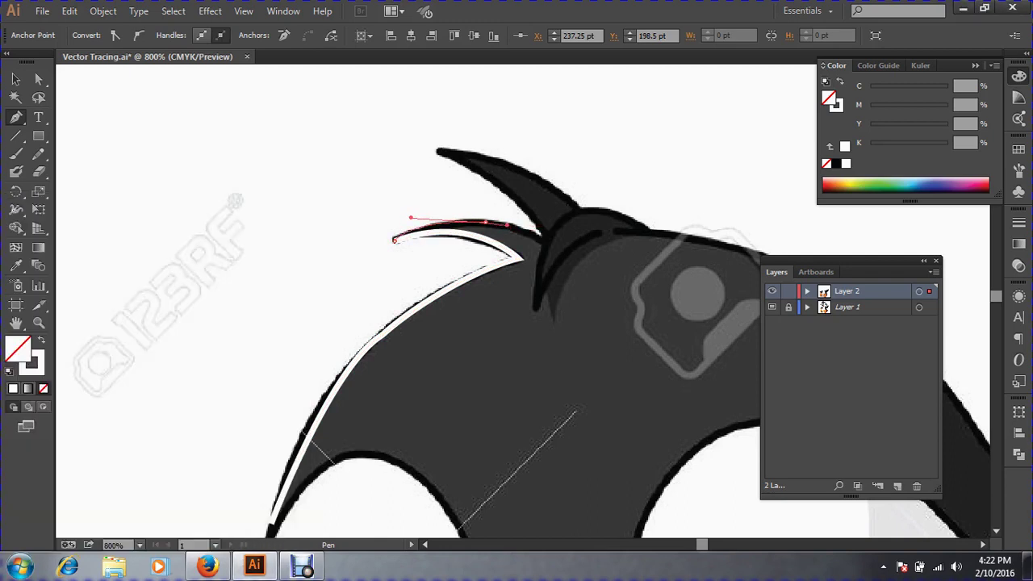
pyautogui.moveTo(506, 225)
pyautogui.mouseDown()
pyautogui.moveTo(560, 251)
pyautogui.moveTo(644, 367)
pyautogui.mouseUp()
pyautogui.press('ctrl')
pyautogui.press('space')
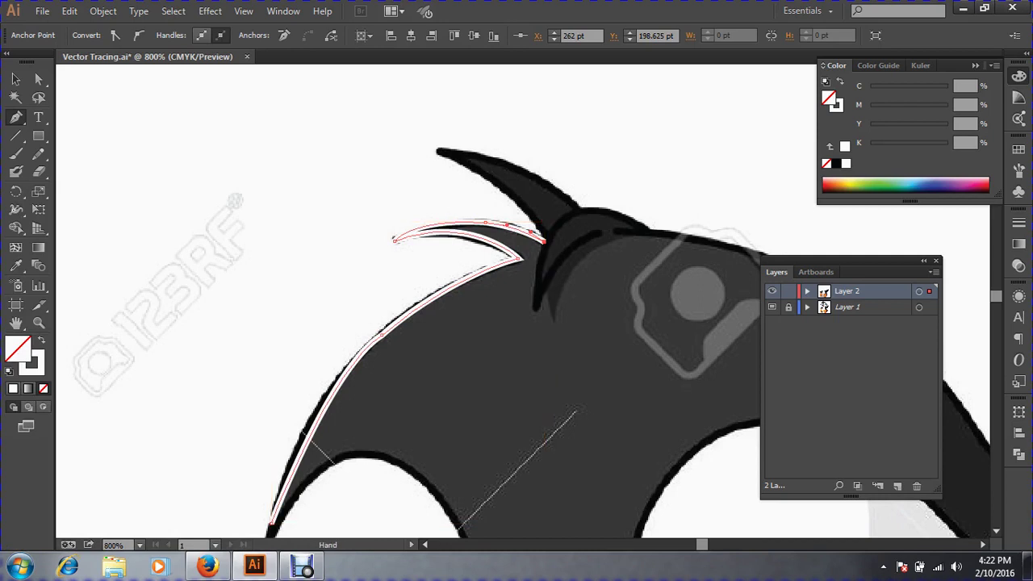
pyautogui.moveTo(589, 318); pyautogui.dragTo(388, 281)
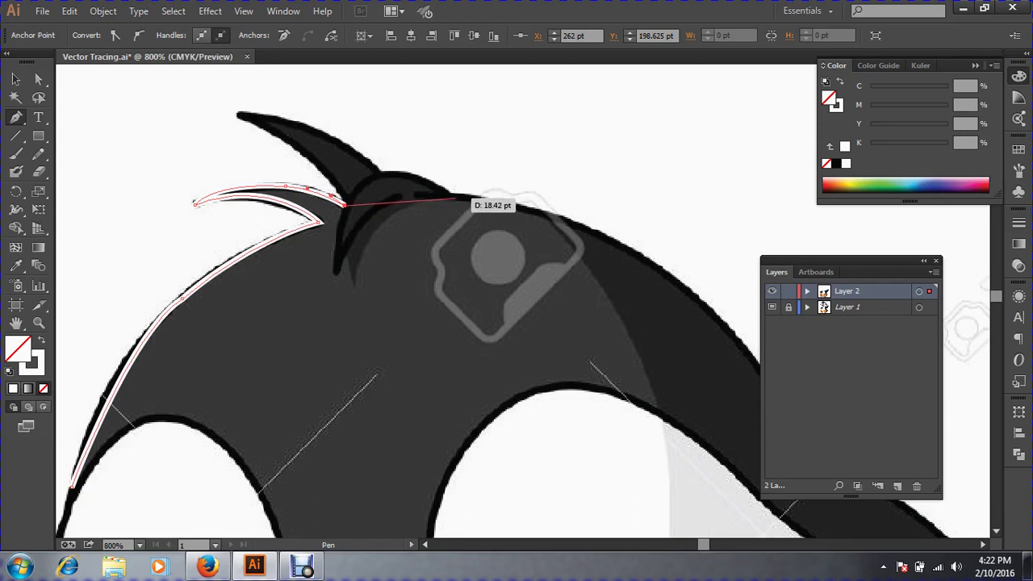
# Extend the path past the tuft along the head's top edge toward the right side.
pyautogui.moveTo(456, 198); pyautogui.dragTo(484, 202)
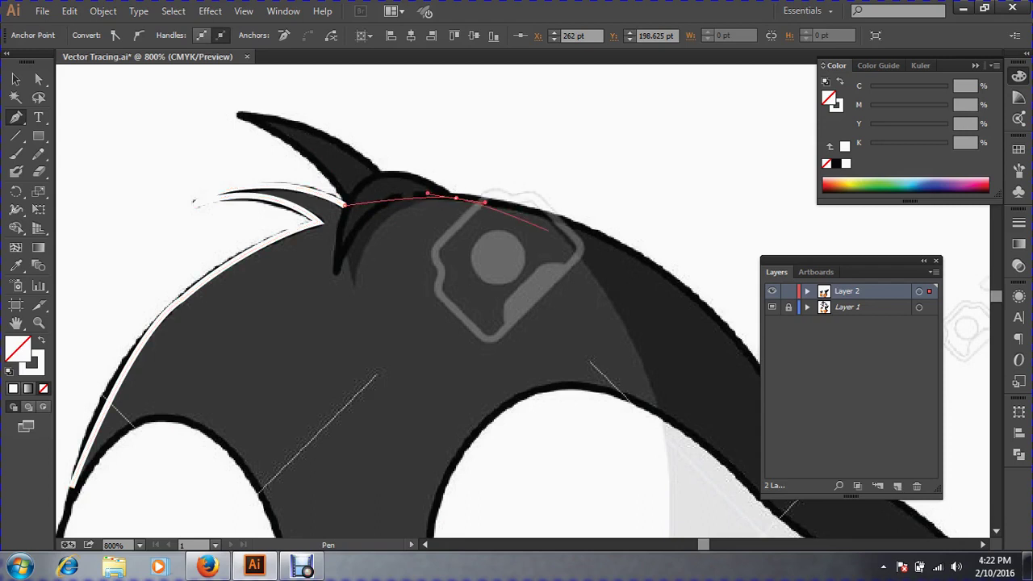
pyautogui.moveTo(567, 243)
pyautogui.mouseDown()
pyautogui.moveTo(585, 280)
pyautogui.moveTo(585, 260)
pyautogui.mouseUp()
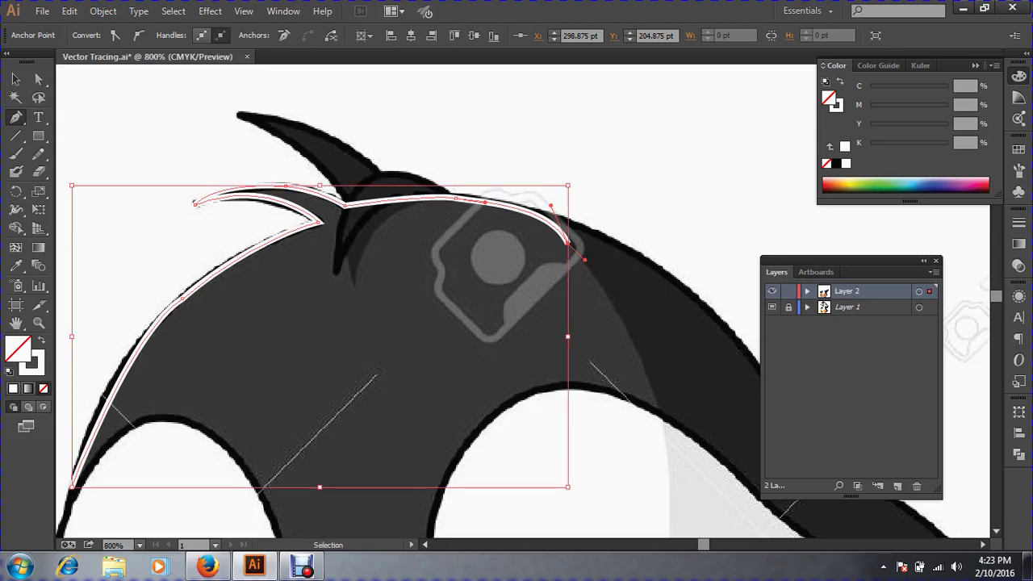
pyautogui.hotkey('ctrl', 'z')
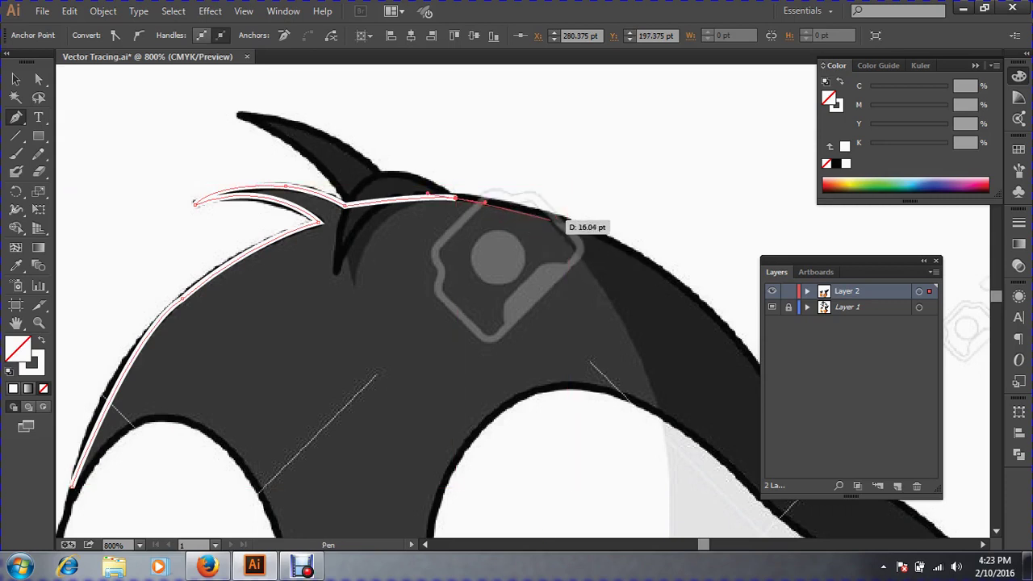
pyautogui.moveTo(550, 219); pyautogui.dragTo(566, 229)
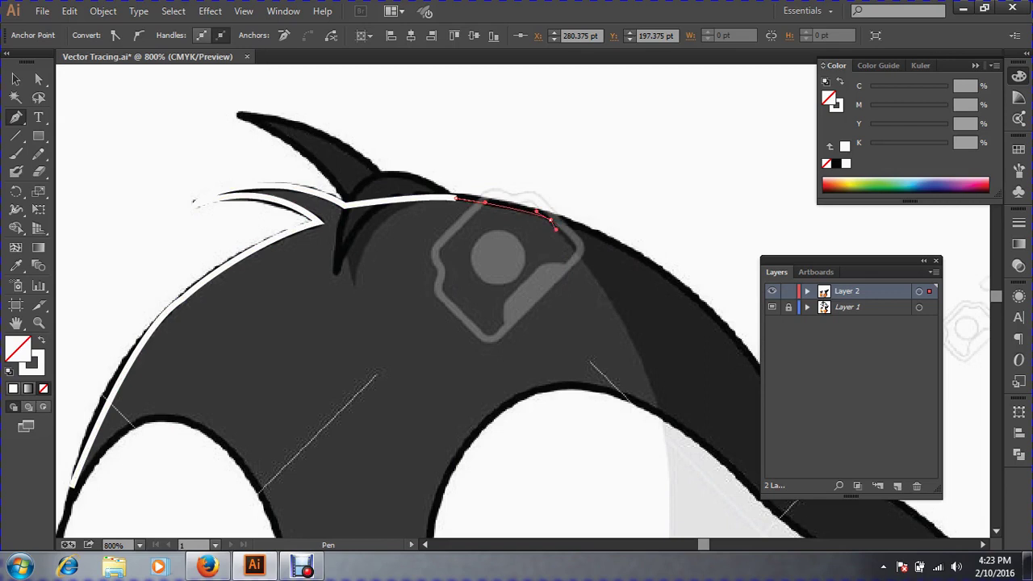
pyautogui.moveTo(558, 230); pyautogui.dragTo(558, 230)
pyautogui.press('space')
pyautogui.moveTo(639, 373)
pyautogui.mouseDown()
pyautogui.moveTo(562, 264)
pyautogui.moveTo(601, 342)
pyautogui.moveTo(580, 283)
pyautogui.mouseUp()
# Add a curved anchor where the head meets the right eye patch.
pyautogui.press('space')
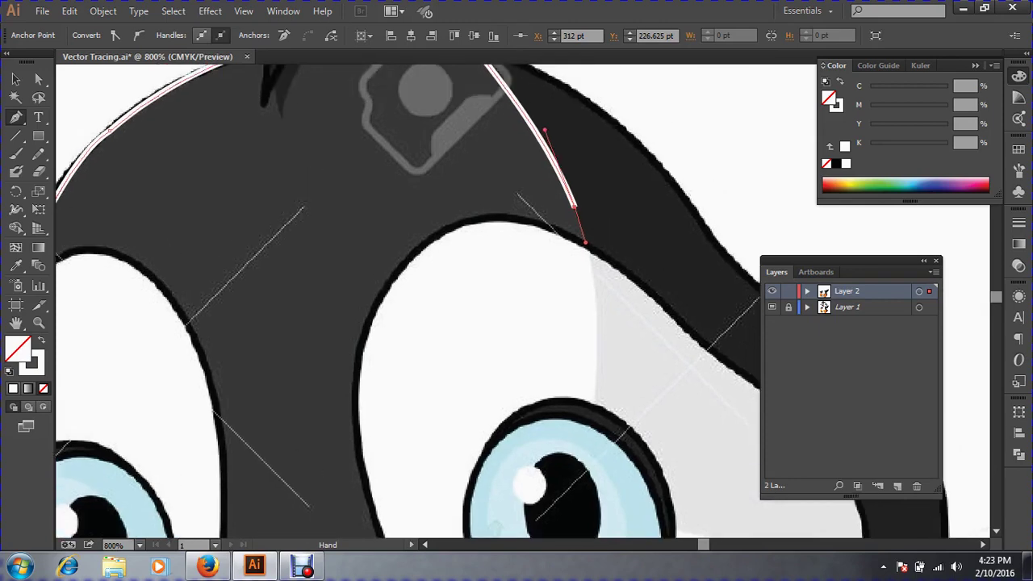
pyautogui.click(581, 261)
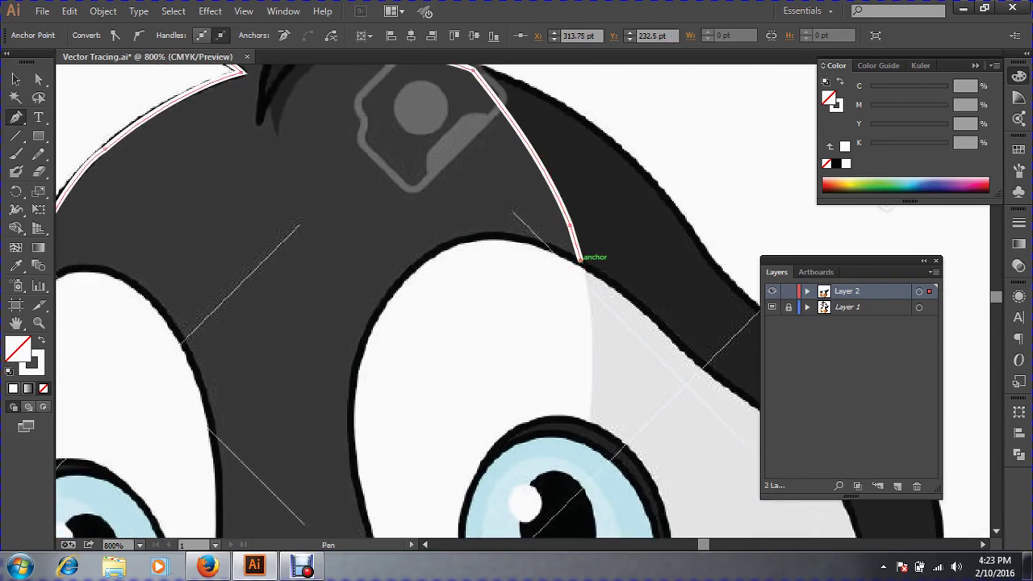
pyautogui.moveTo(590, 305); pyautogui.dragTo(588, 332)
pyautogui.press('ctrl')
pyautogui.hotkey('ctrl', '-')
pyautogui.hotkey('ctrl', '-')
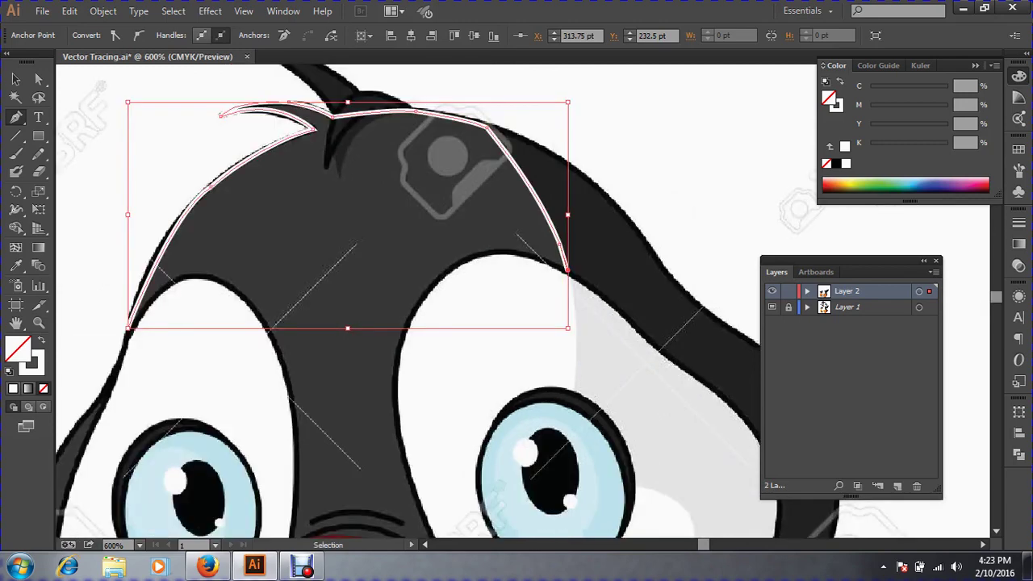
pyautogui.moveTo(477, 486); pyautogui.dragTo(478, 392)
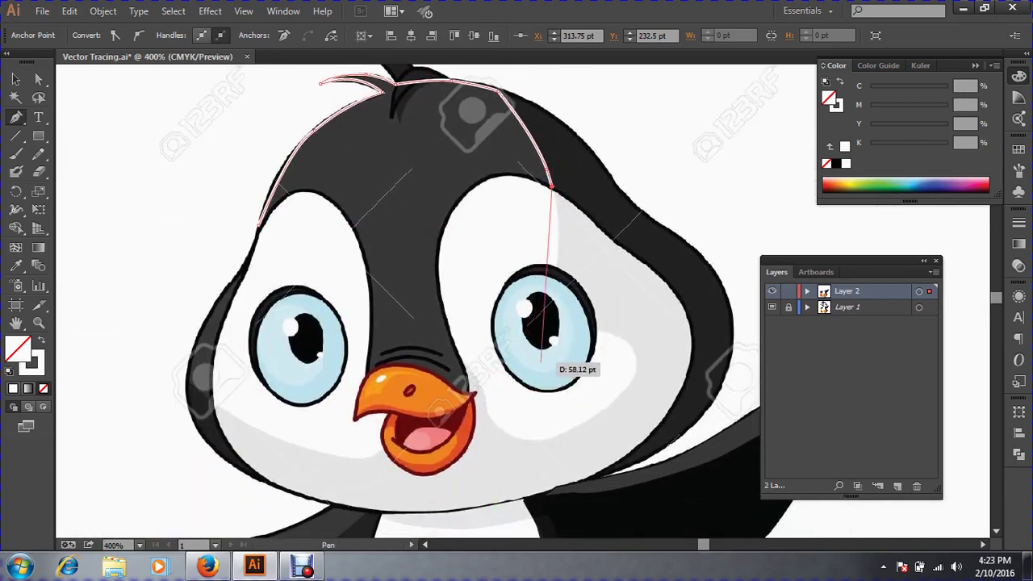
pyautogui.hotkey('ctrl', 'space')
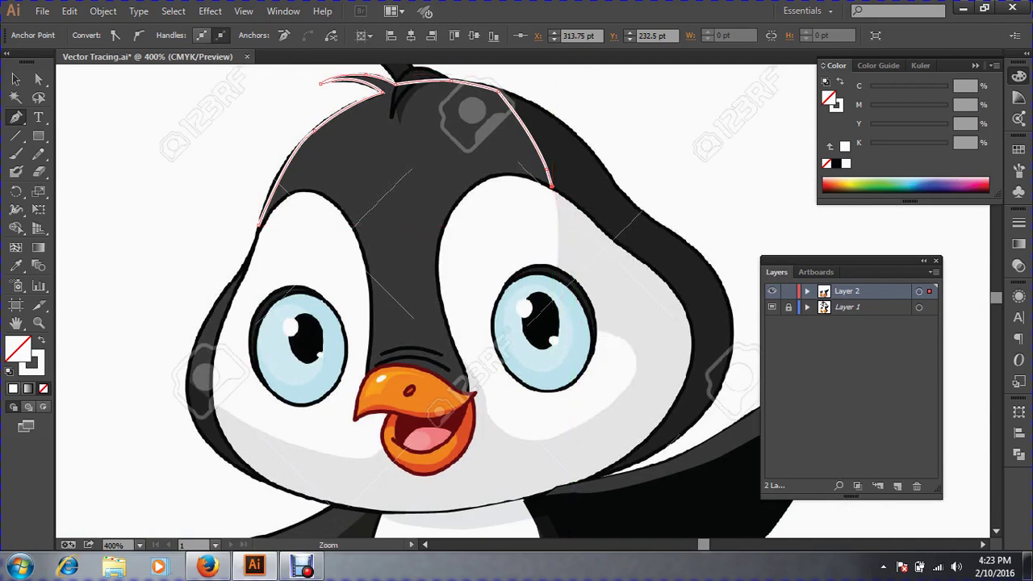
pyautogui.moveTo(464, 147); pyautogui.dragTo(696, 409)
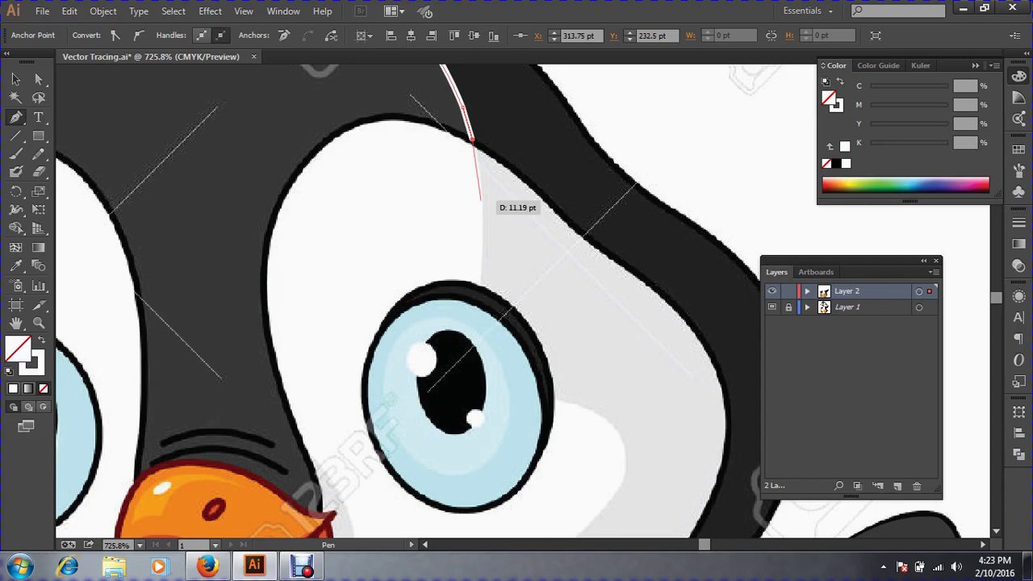
pyautogui.moveTo(481, 199); pyautogui.dragTo(479, 216)
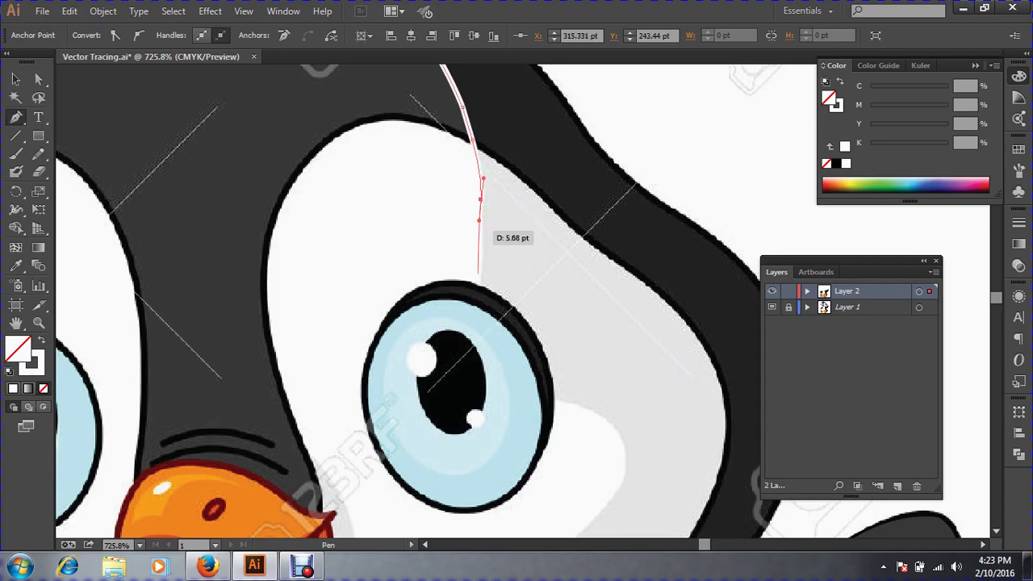
pyautogui.hotkey('ctrl', '-')
pyautogui.hotkey('ctrl', '-')
pyautogui.hotkey('ctrl', '-')
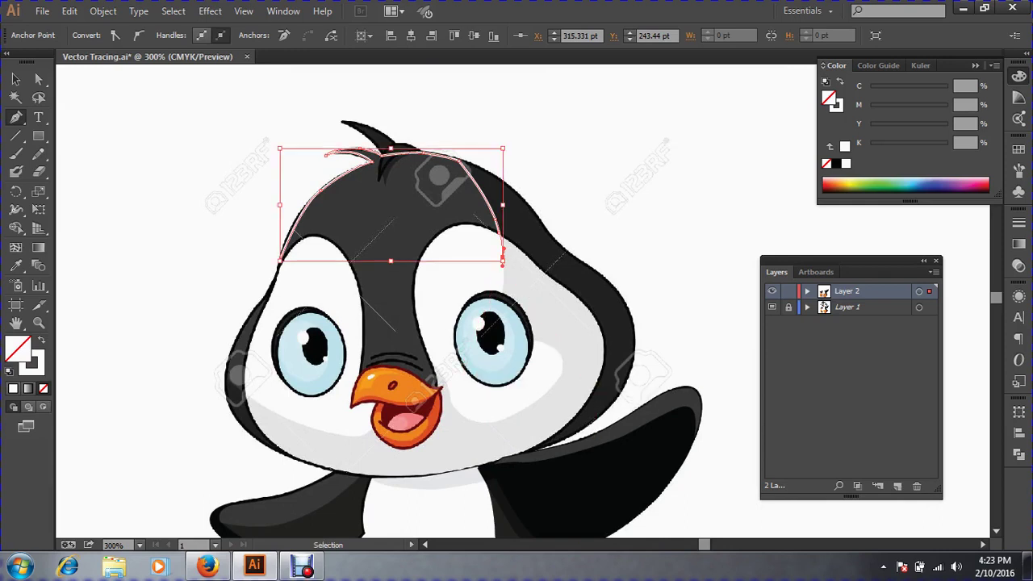
pyautogui.hotkey('ctrl', 'z')
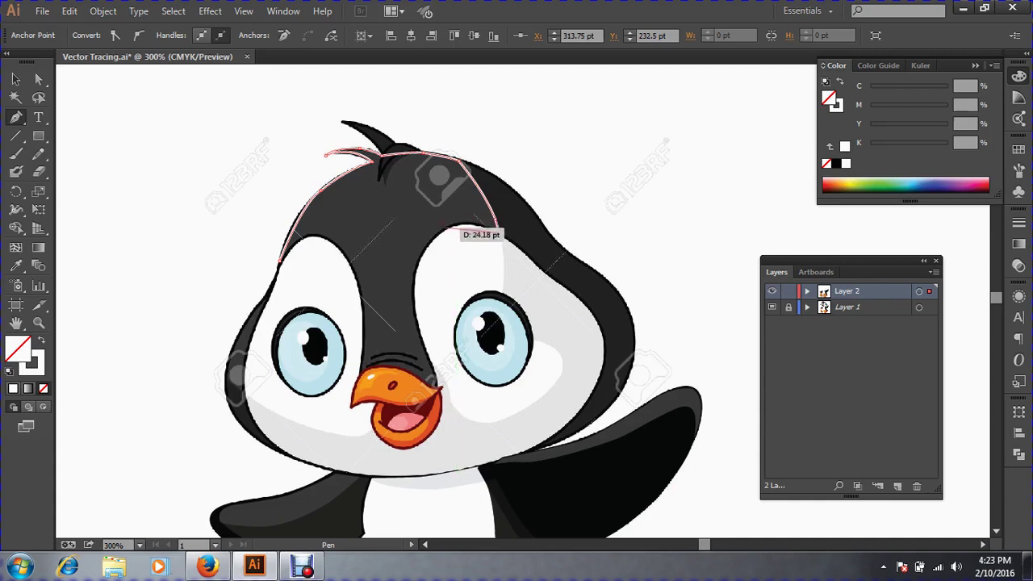
# Curve the path along the eye patch's top and side, down around the beak's outline.
pyautogui.moveTo(477, 181); pyautogui.dragTo(605, 363)
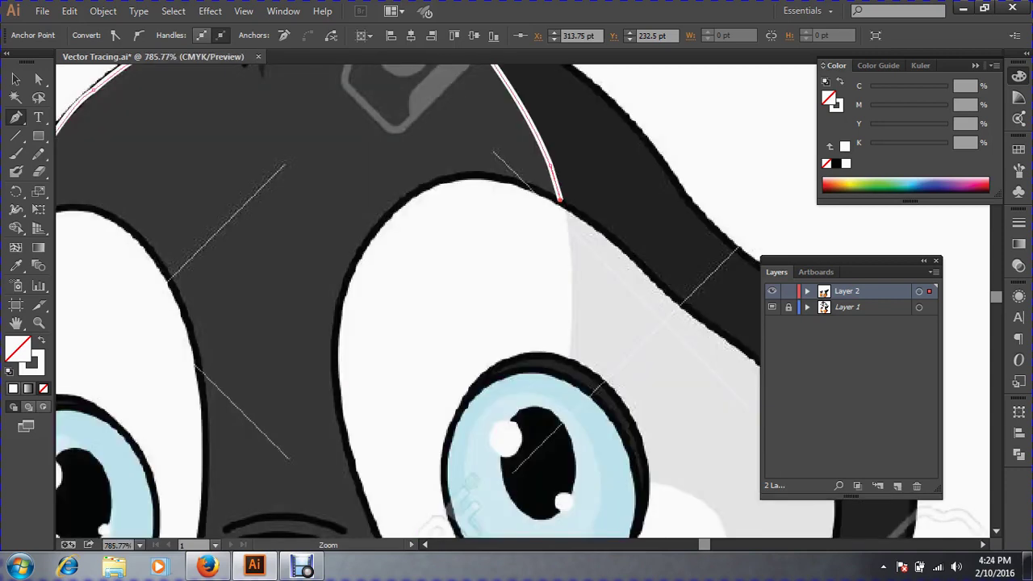
pyautogui.moveTo(420, 190); pyautogui.dragTo(339, 228)
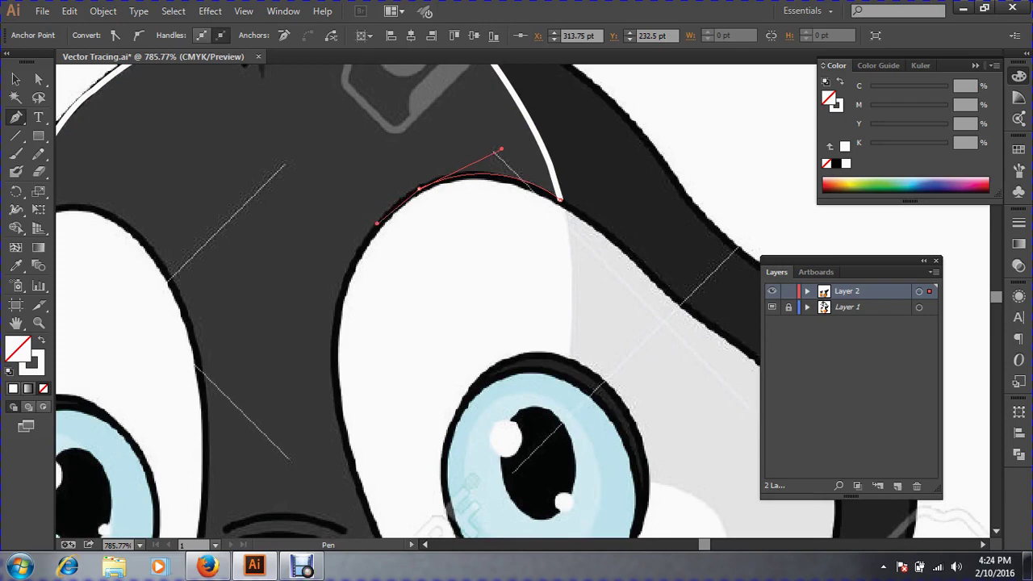
pyautogui.moveTo(334, 329)
pyautogui.mouseDown()
pyautogui.moveTo(337, 399)
pyautogui.moveTo(289, 172)
pyautogui.mouseUp()
pyautogui.moveTo(329, 308)
pyautogui.mouseDown()
pyautogui.moveTo(364, 342)
pyautogui.moveTo(364, 365)
pyautogui.moveTo(339, 334)
pyautogui.moveTo(443, 239)
pyautogui.mouseUp()
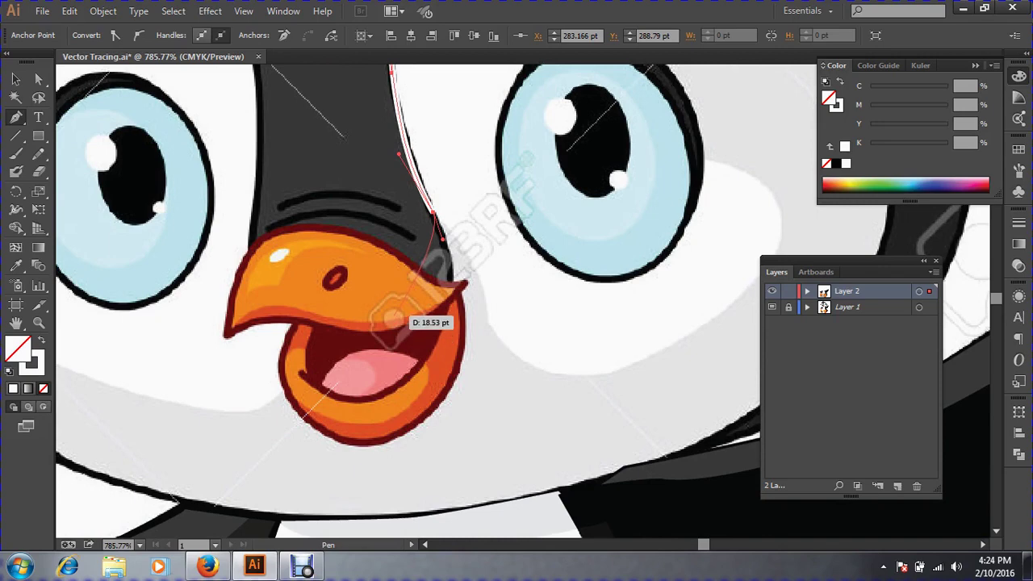
pyautogui.moveTo(394, 315)
pyautogui.mouseDown()
pyautogui.moveTo(313, 331)
pyautogui.moveTo(308, 321)
pyautogui.mouseUp()
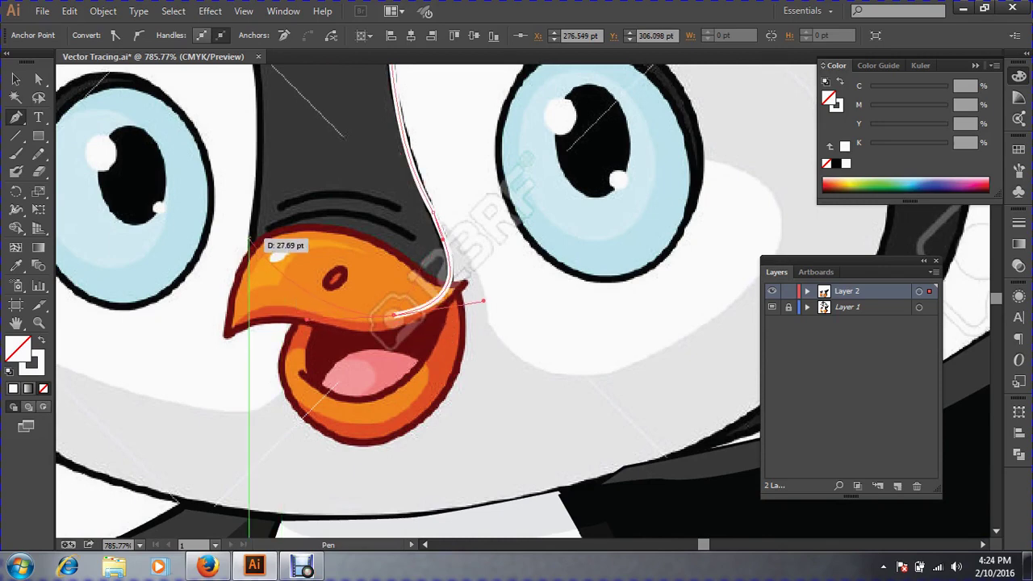
# Bring the path back up the head outline between the eyes and finish it.
pyautogui.press('space')
pyautogui.moveTo(252, 207); pyautogui.dragTo(262, 367)
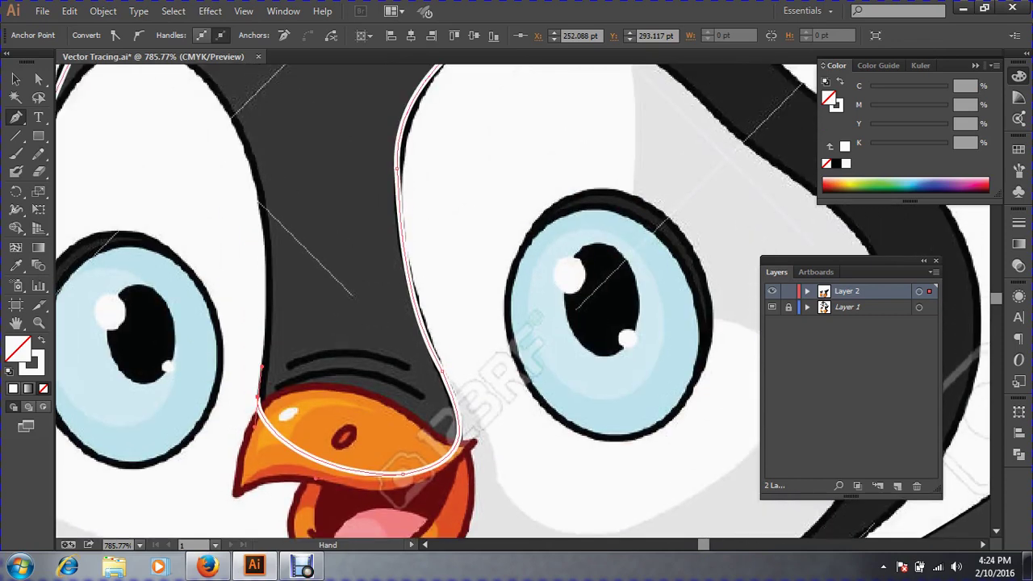
pyautogui.moveTo(261, 204); pyautogui.dragTo(489, 313)
pyautogui.press('space')
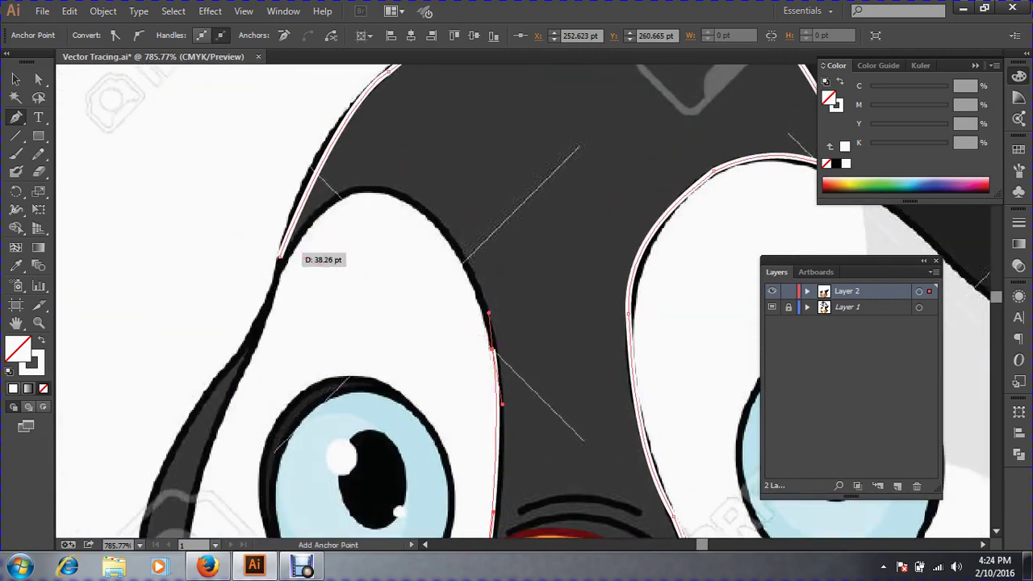
pyautogui.moveTo(279, 256)
pyautogui.mouseDown()
pyautogui.moveTo(296, 250)
pyautogui.moveTo(341, 104)
pyautogui.moveTo(369, 105)
pyautogui.moveTo(411, 77)
pyautogui.mouseUp()
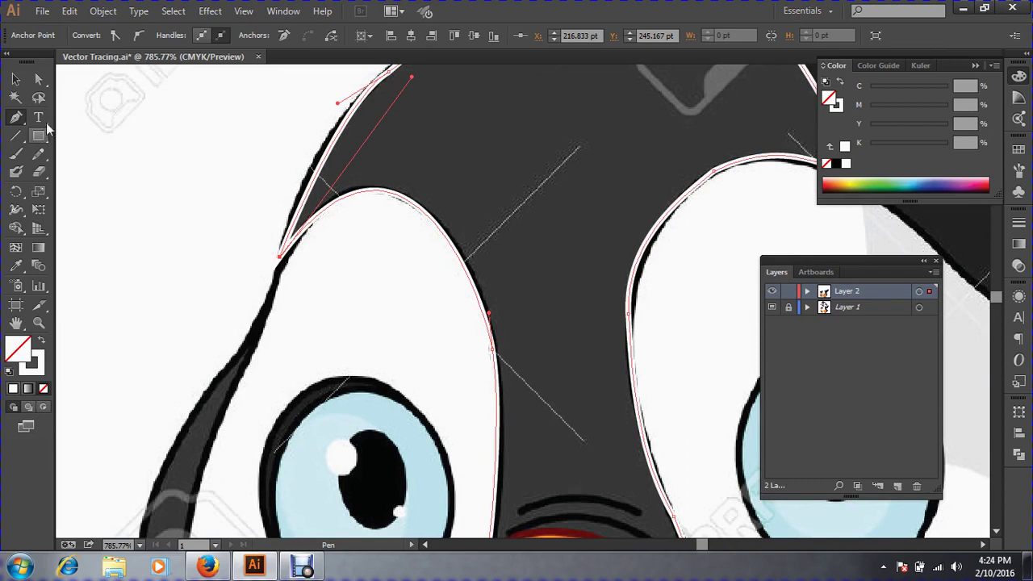
pyautogui.click(15, 79)
# Fill the head shape with dark grey sampled from the template.
pyautogui.click(16, 268)
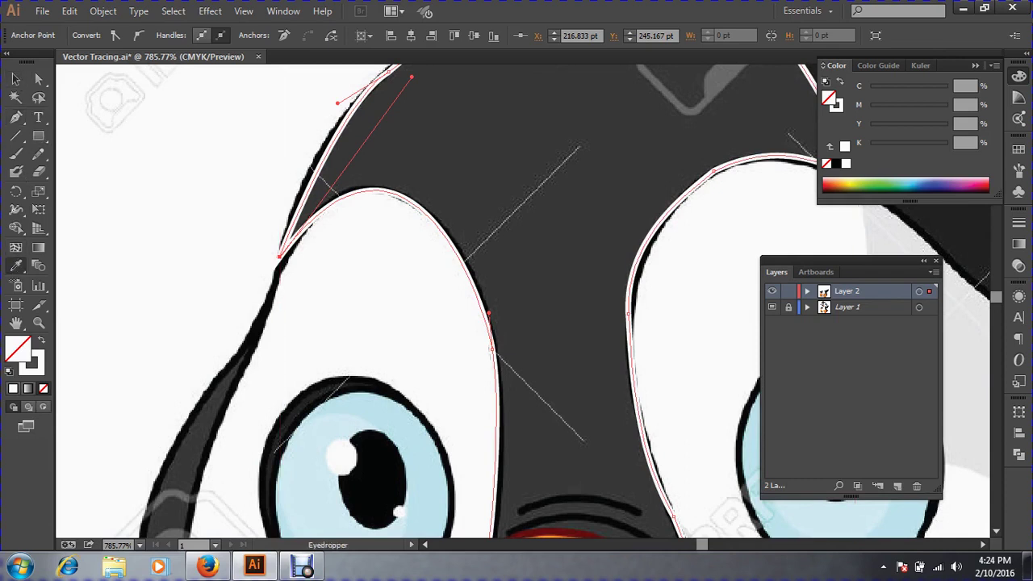
pyautogui.click(469, 171)
pyautogui.click(17, 81)
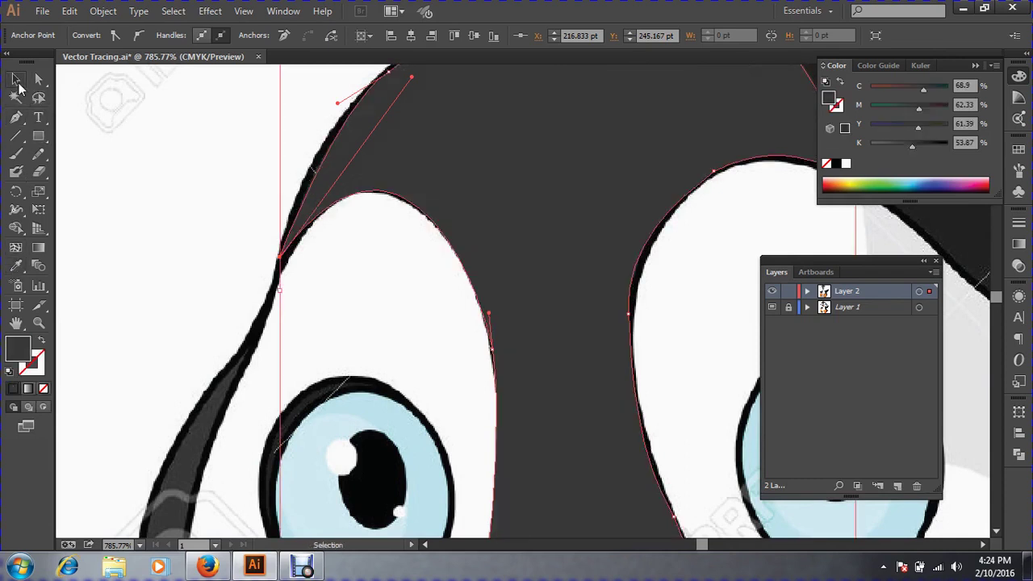
# Delete part of the dark head path so the beak shows, then zoom in on the beak.
pyautogui.hotkey('ctrl', '-')
pyautogui.hotkey('ctrl', '-')
pyautogui.hotkey('ctrl', '-')
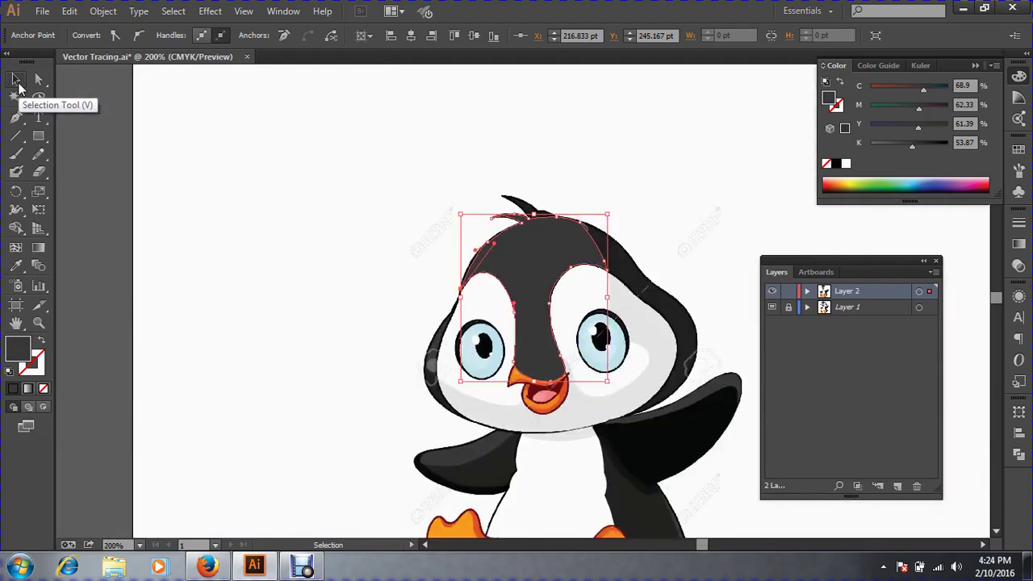
pyautogui.hotkey('ctrl', 'space')
pyautogui.keyDown('ctrl'); pyautogui.click(521, 311); pyautogui.keyUp('ctrl')
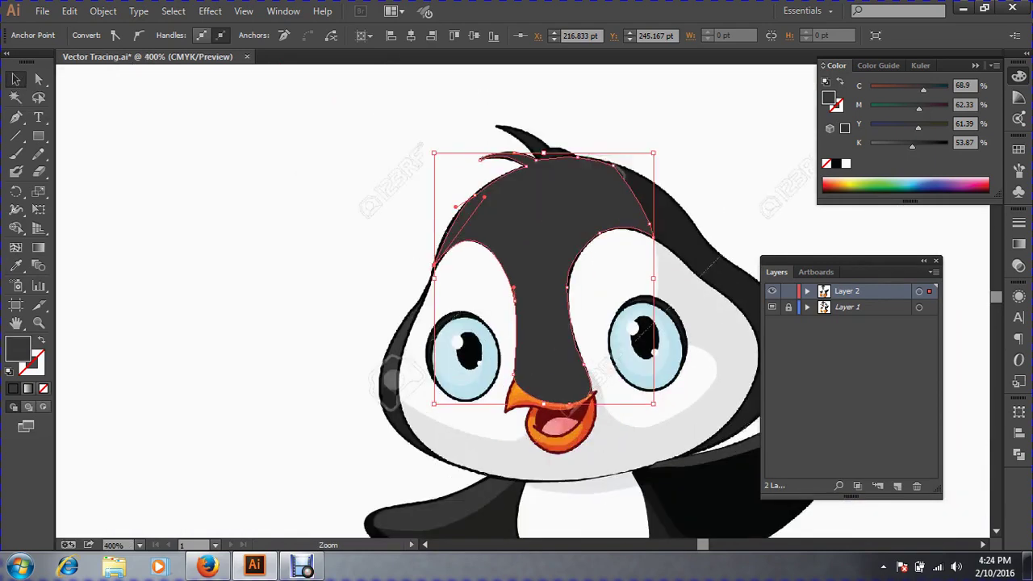
pyautogui.keyDown('ctrl'); pyautogui.click(550, 281); pyautogui.keyUp('ctrl')
pyautogui.moveTo(550, 282); pyautogui.dragTo(457, 238)
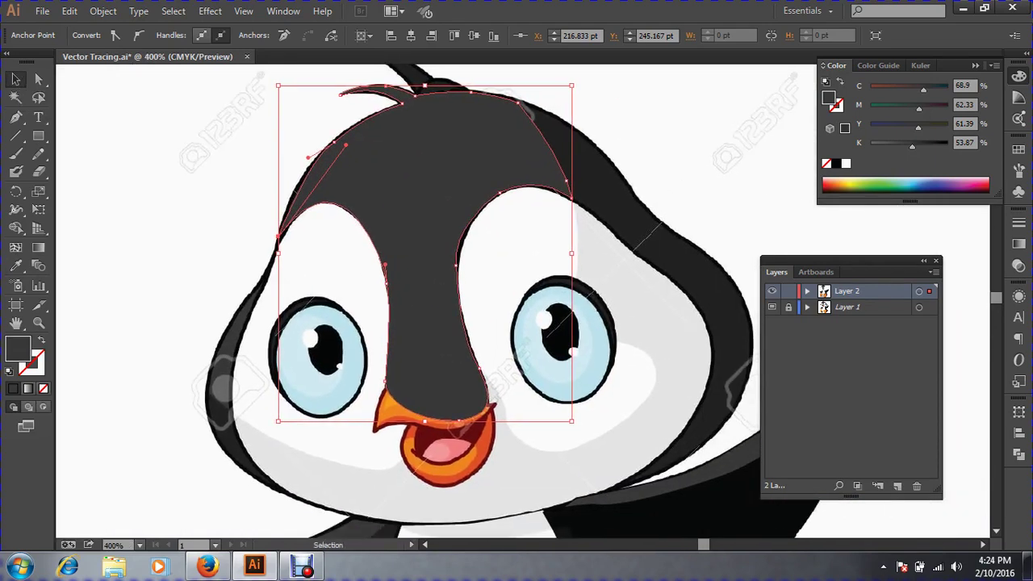
pyautogui.press('ctrl')
pyautogui.press('Delete')
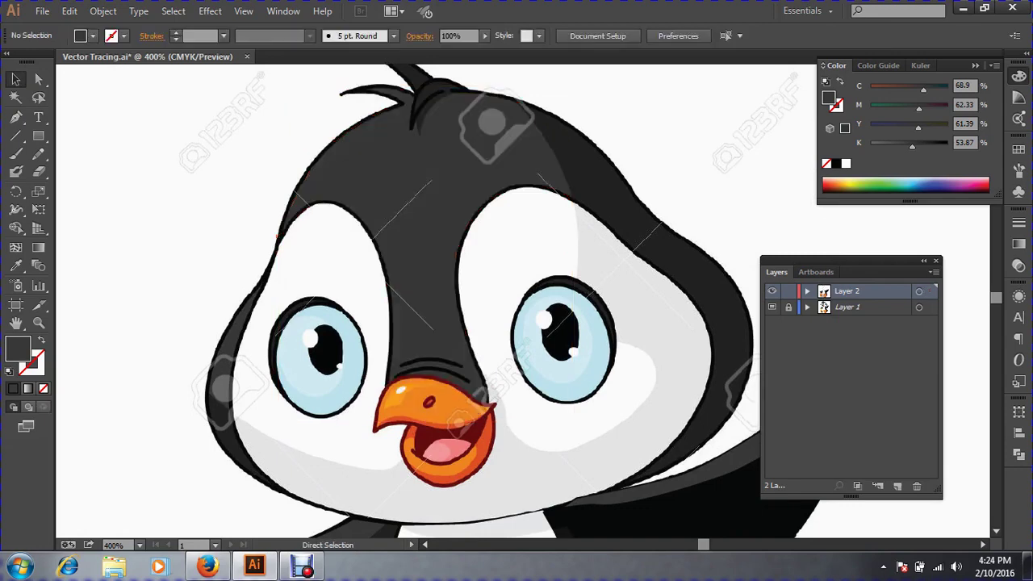
pyautogui.hotkey('ctrl', 'space')
pyautogui.moveTo(324, 317); pyautogui.dragTo(625, 479)
# Trace the upper whisker curve as a black stroke with no fill.
pyautogui.scroll(1, 523, 301)
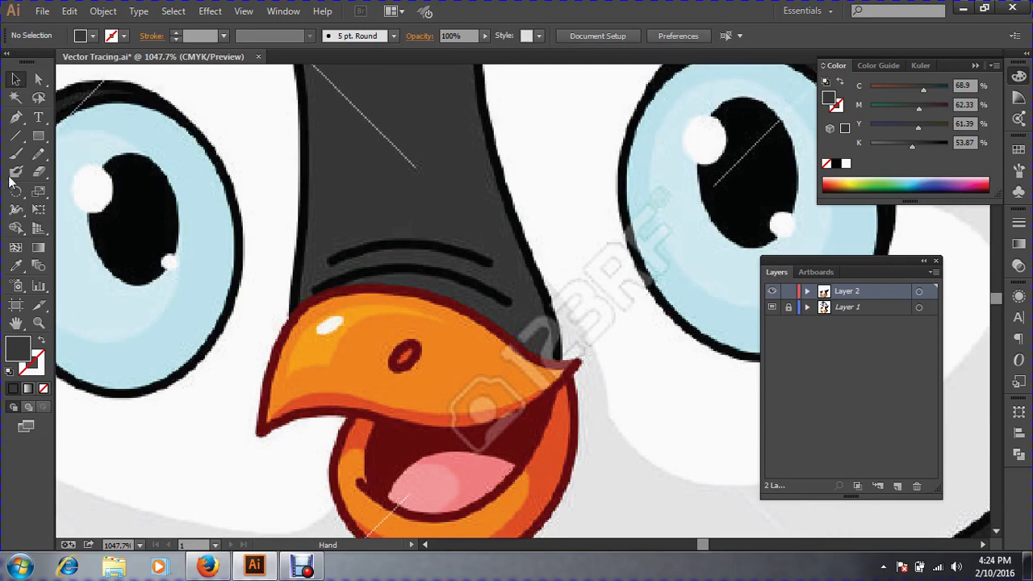
pyautogui.click(16, 117)
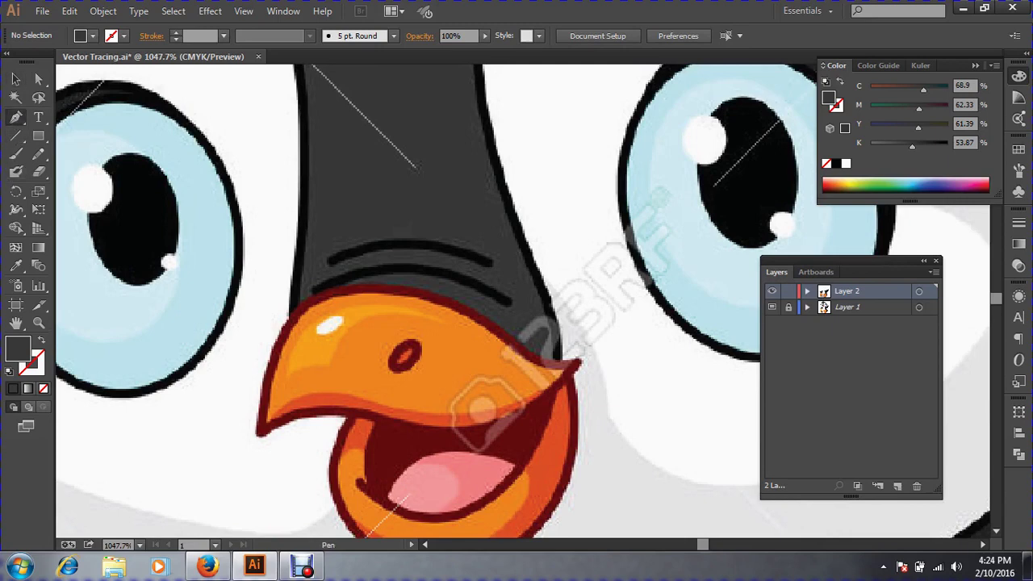
pyautogui.moveTo(491, 264); pyautogui.dragTo(601, 315)
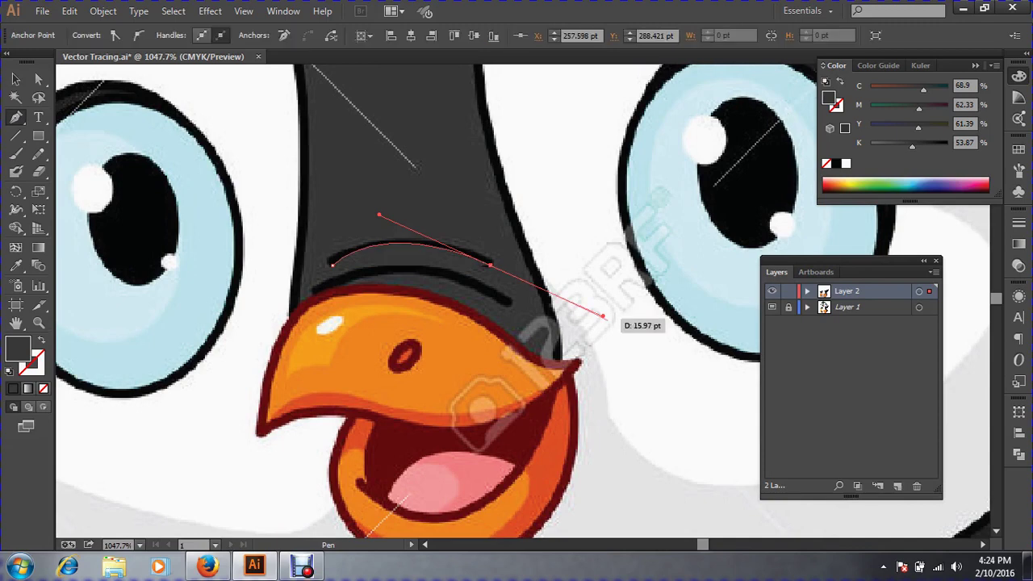
pyautogui.click(42, 340)
pyautogui.click(16, 265)
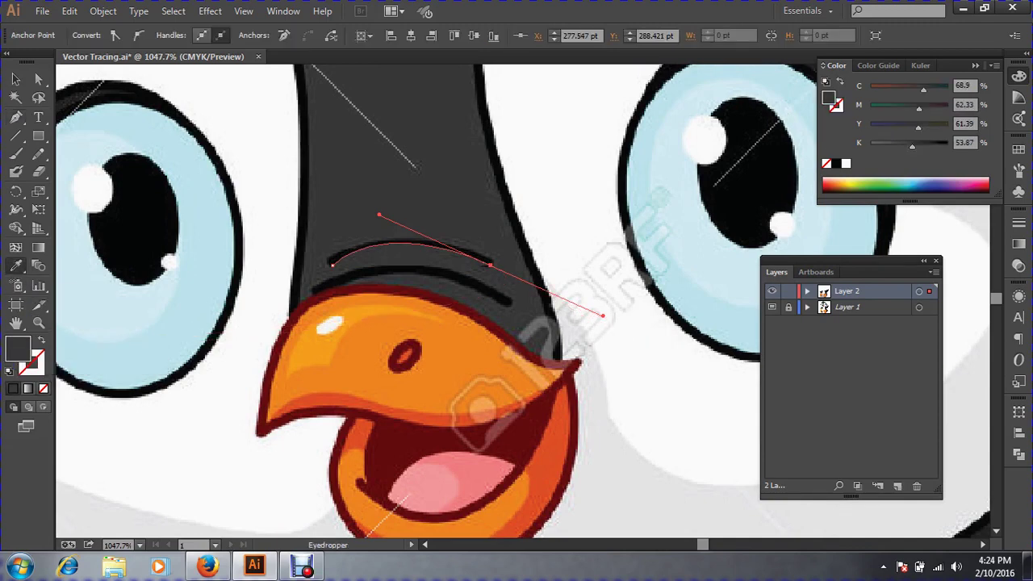
pyautogui.click(343, 258)
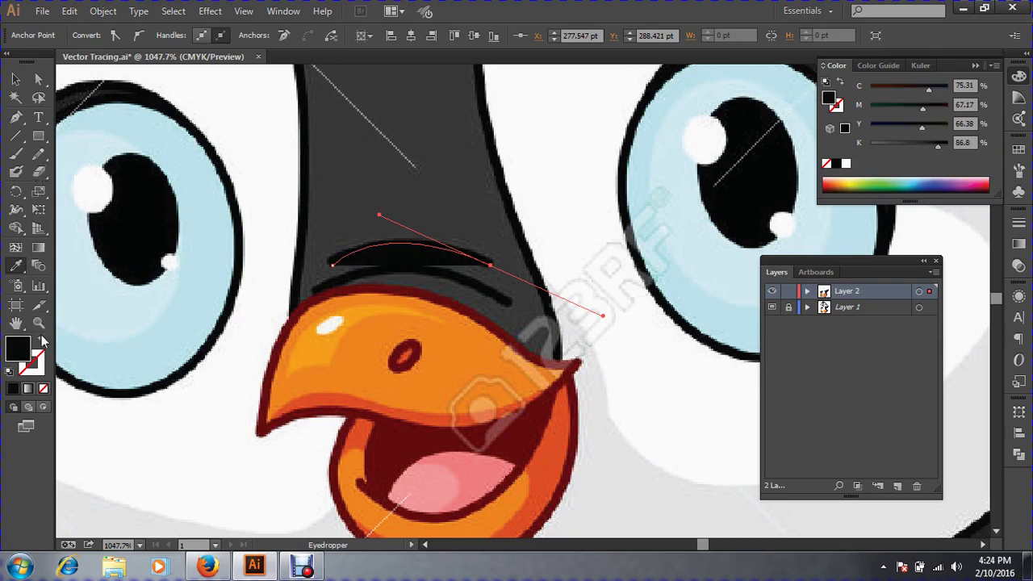
pyautogui.click(42, 339)
pyautogui.click(17, 79)
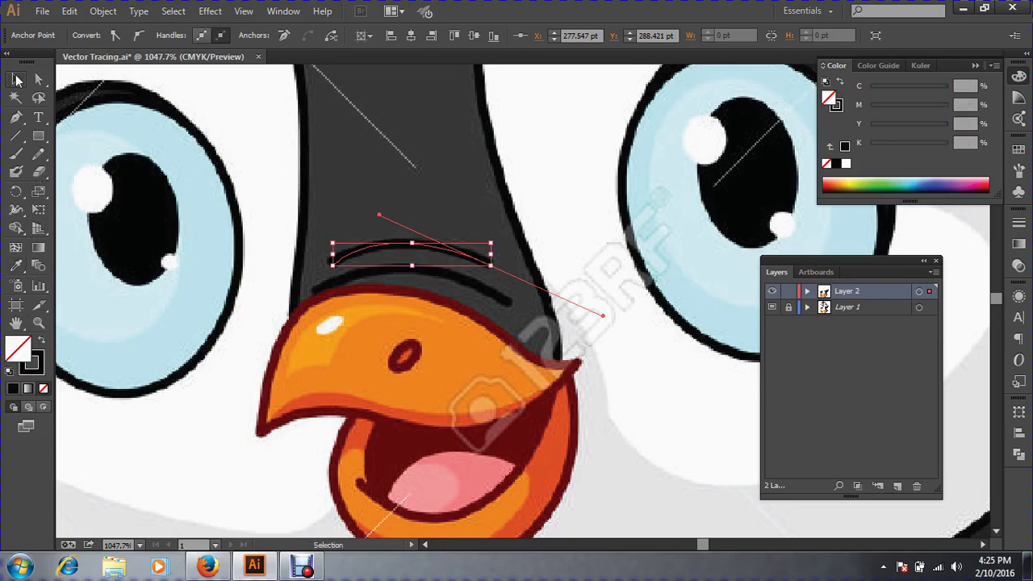
pyautogui.hotkey('ctrl', 'space')
pyautogui.moveTo(204, 200); pyautogui.dragTo(761, 450)
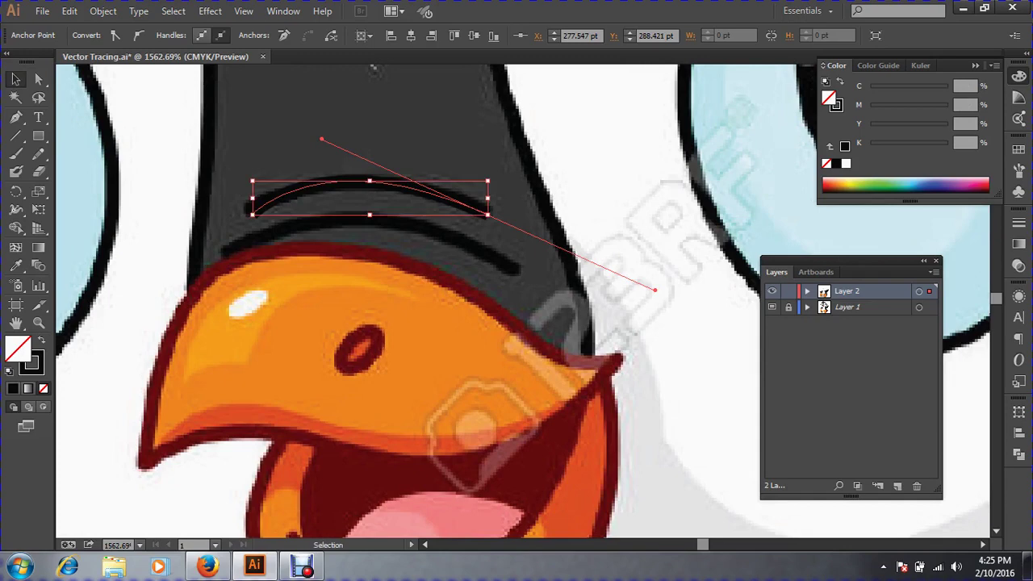
pyautogui.hotkey('ctrl', 'shift', 'a')
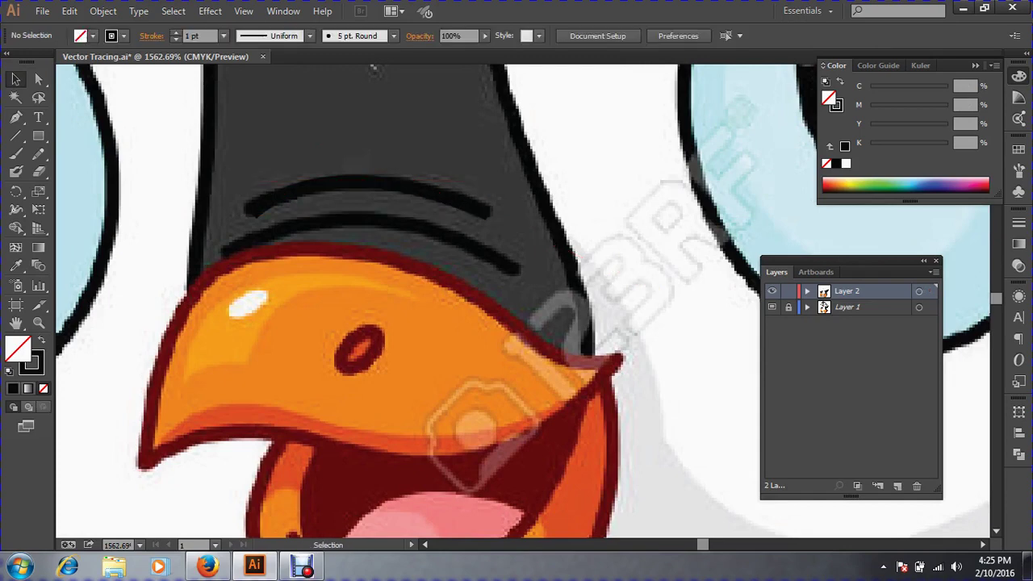
# Trace the lower whisker curve above the beak as a second path.
pyautogui.press('p')
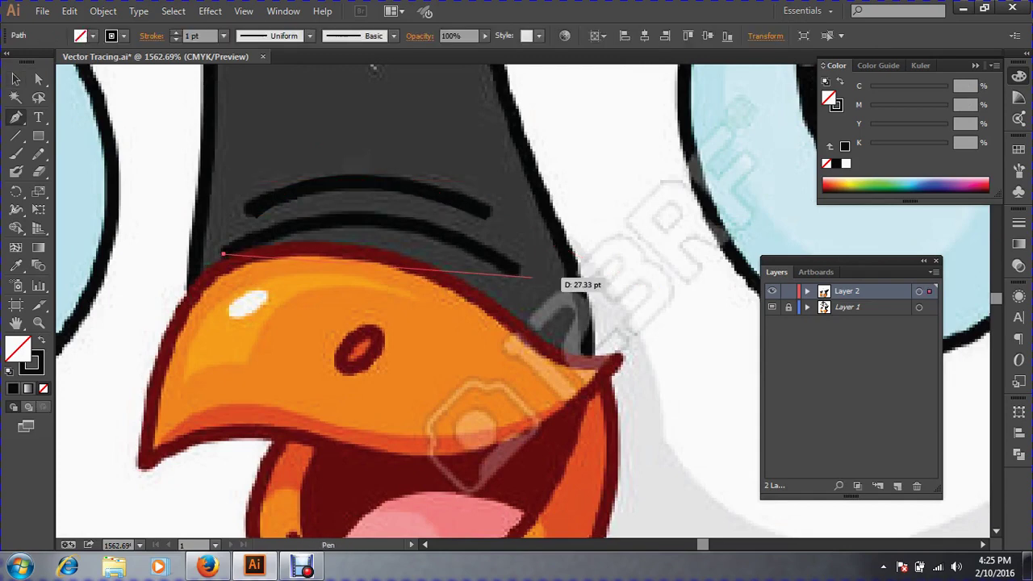
pyautogui.moveTo(517, 274); pyautogui.dragTo(692, 392)
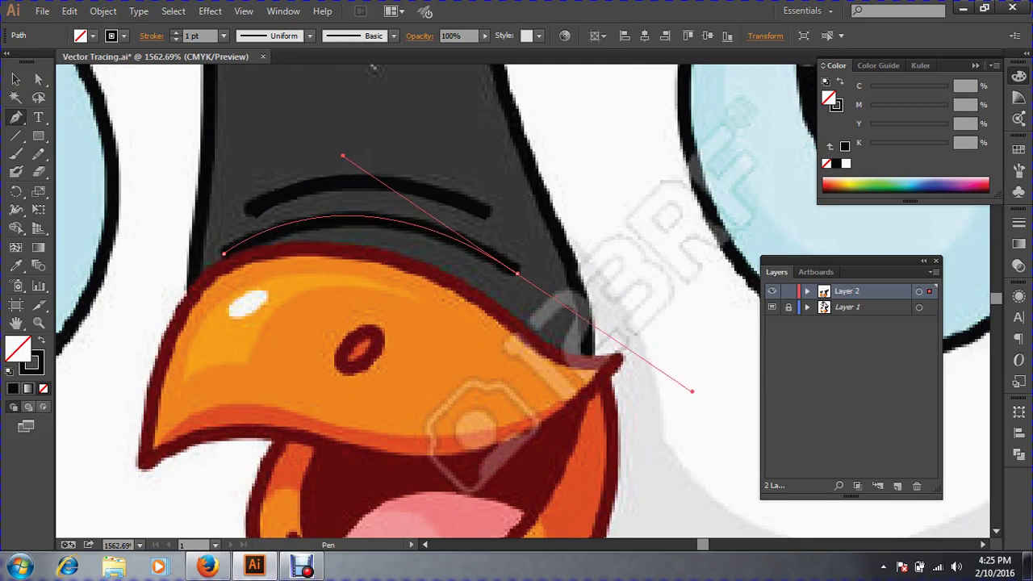
pyautogui.click(15, 79)
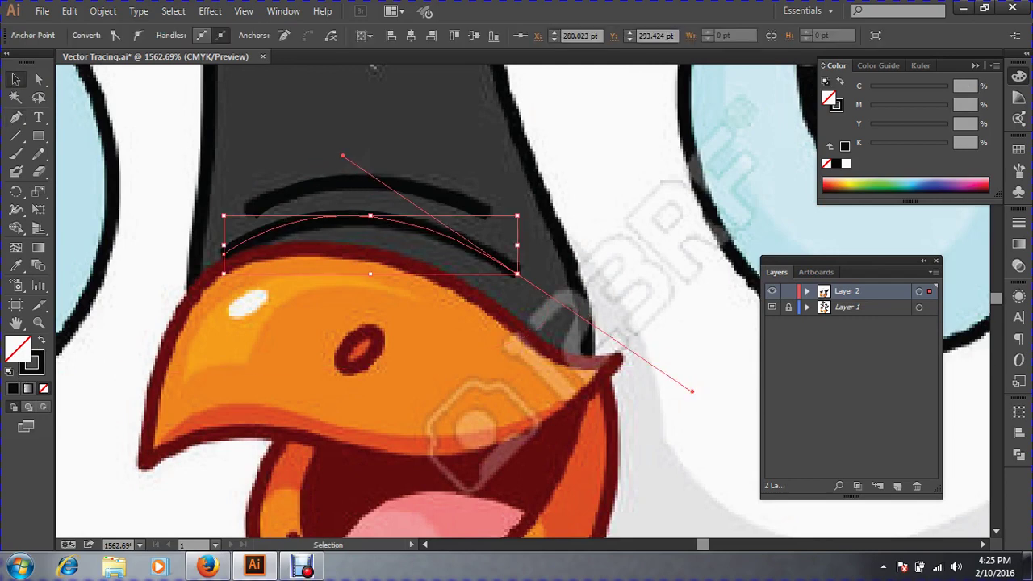
pyautogui.click(374, 71)
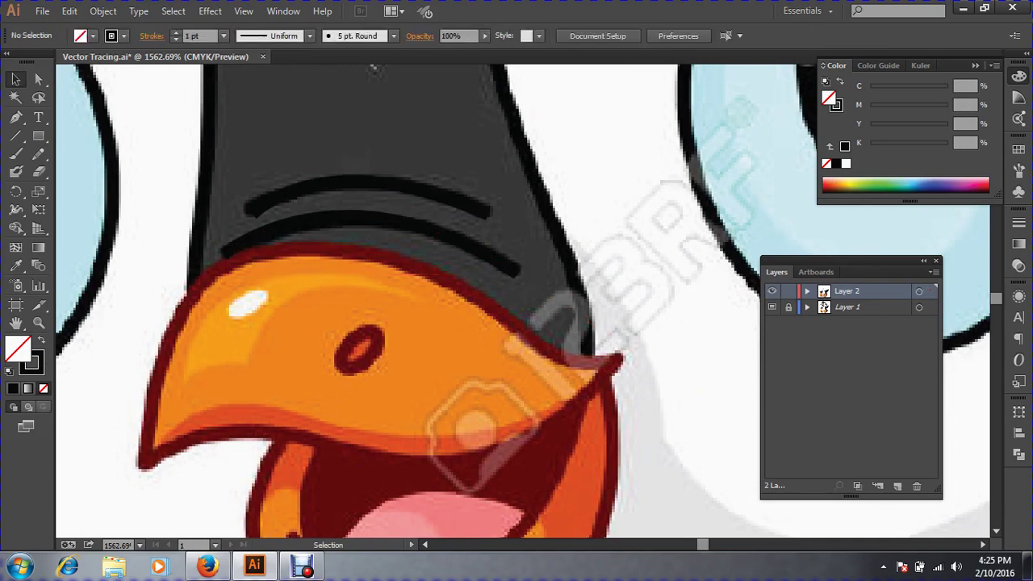
pyautogui.hotkey('ctrl', '-')
pyautogui.hotkey('ctrl', '-')
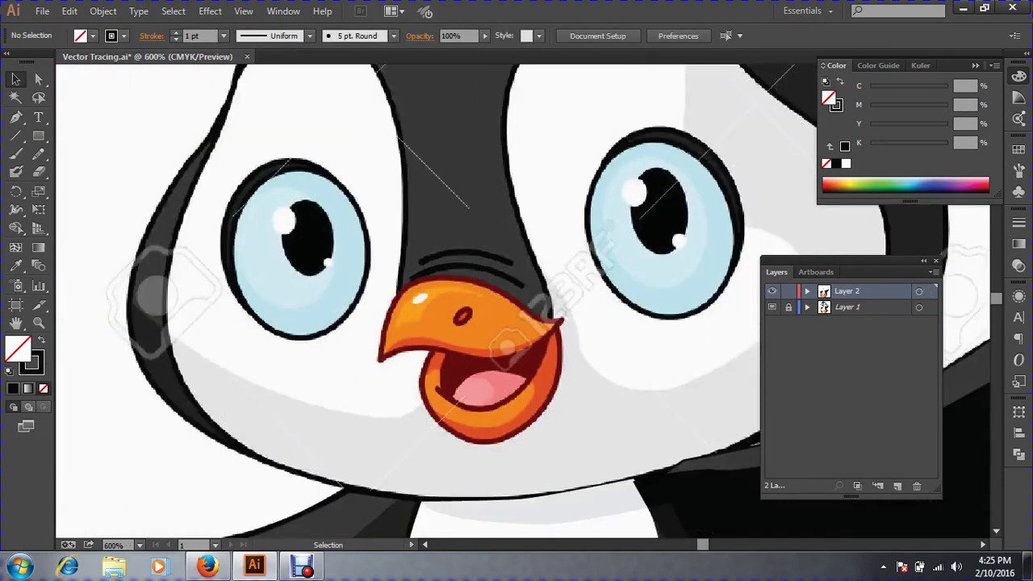
pyautogui.hotkey('ctrl', 'space')
pyautogui.moveTo(344, 263); pyautogui.dragTo(686, 520)
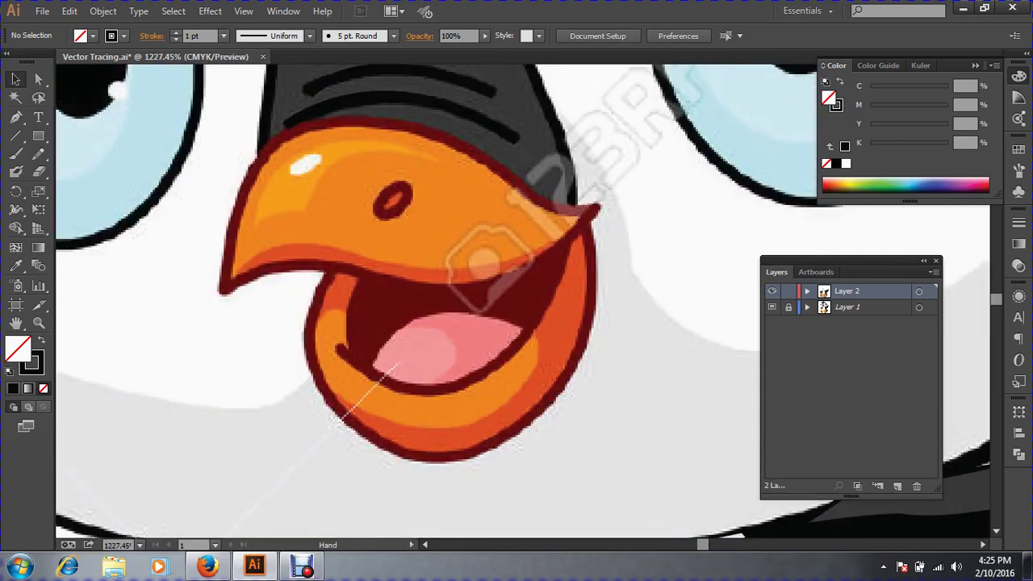
pyautogui.moveTo(516, 275); pyautogui.dragTo(563, 392)
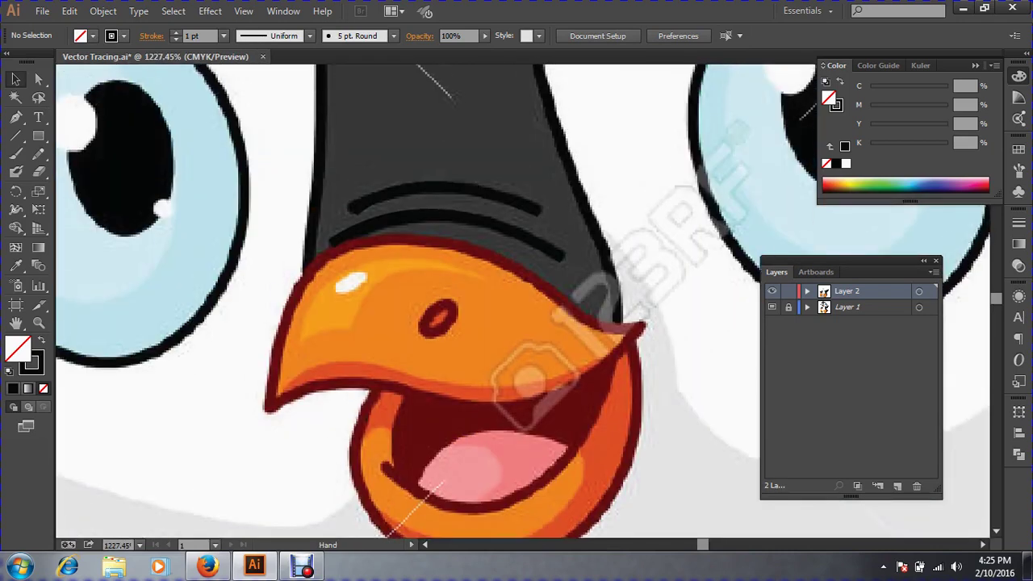
pyautogui.hotkey('ctrl', '-')
pyautogui.hotkey('ctrl', '-')
pyautogui.hotkey('ctrl', '-')
pyautogui.hotkey('ctrl', '-')
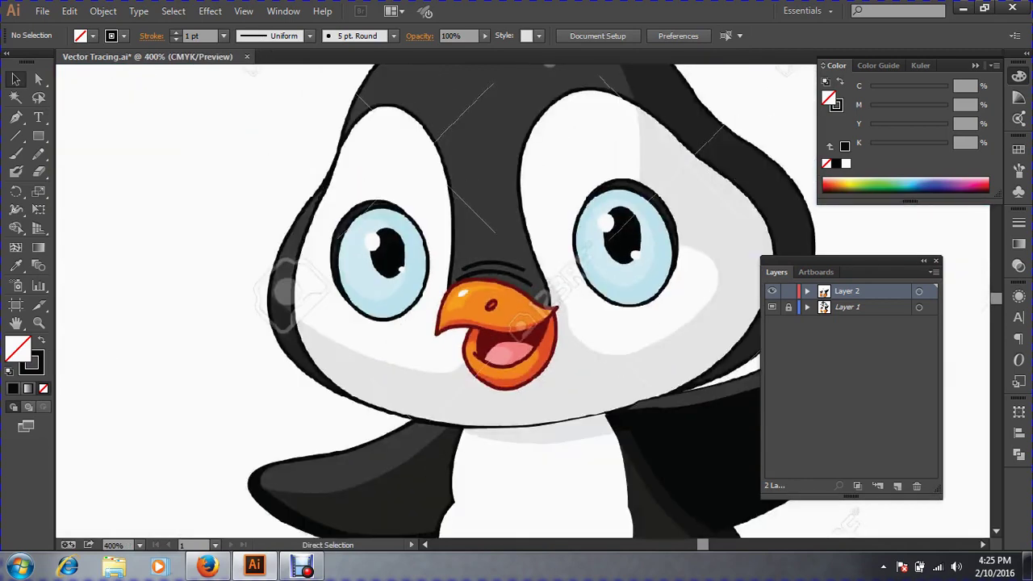
pyautogui.keyDown('ctrl'); pyautogui.click(519, 352); pyautogui.keyUp('ctrl')
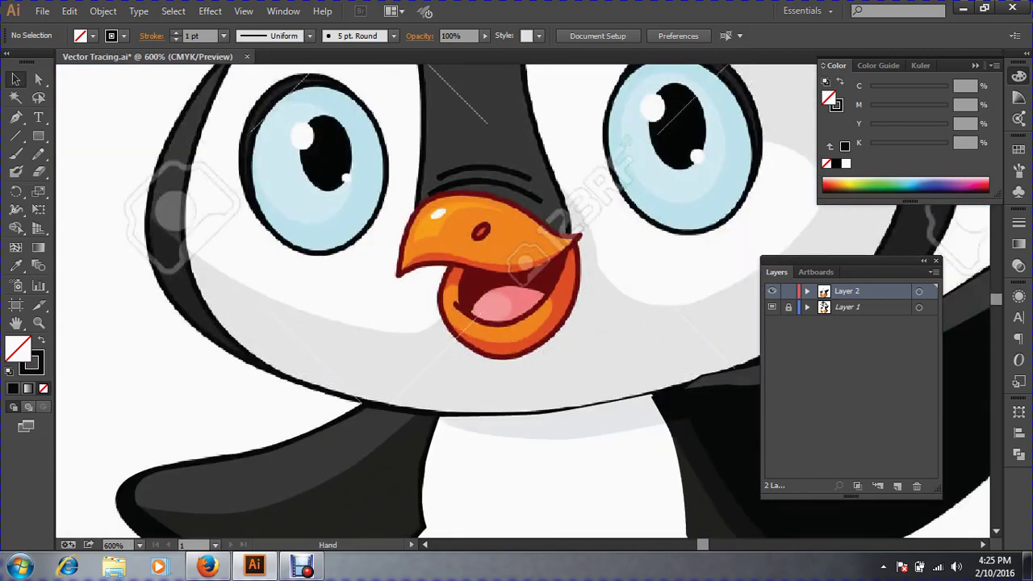
pyautogui.moveTo(519, 351); pyautogui.dragTo(467, 351)
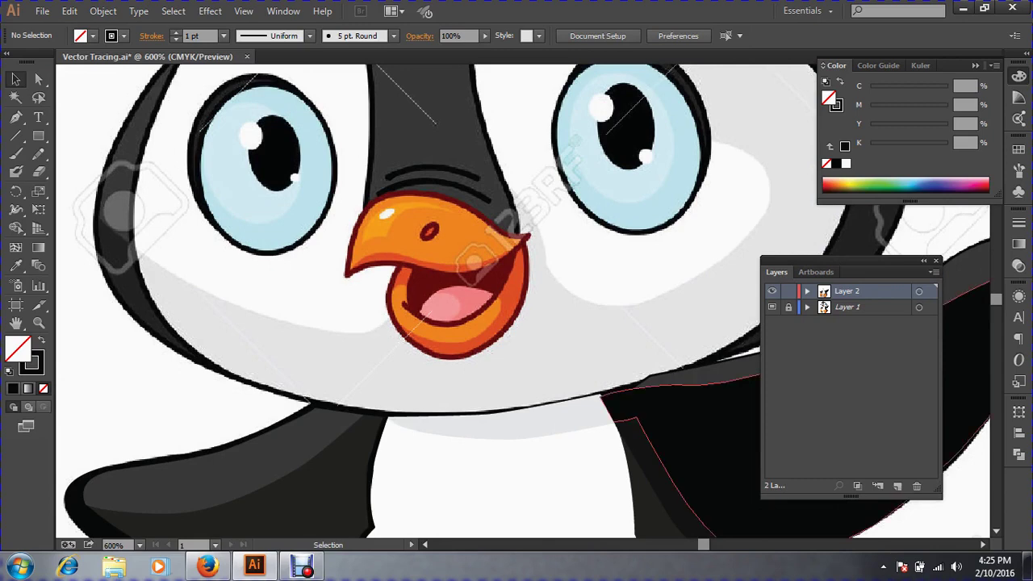
pyautogui.click(16, 118)
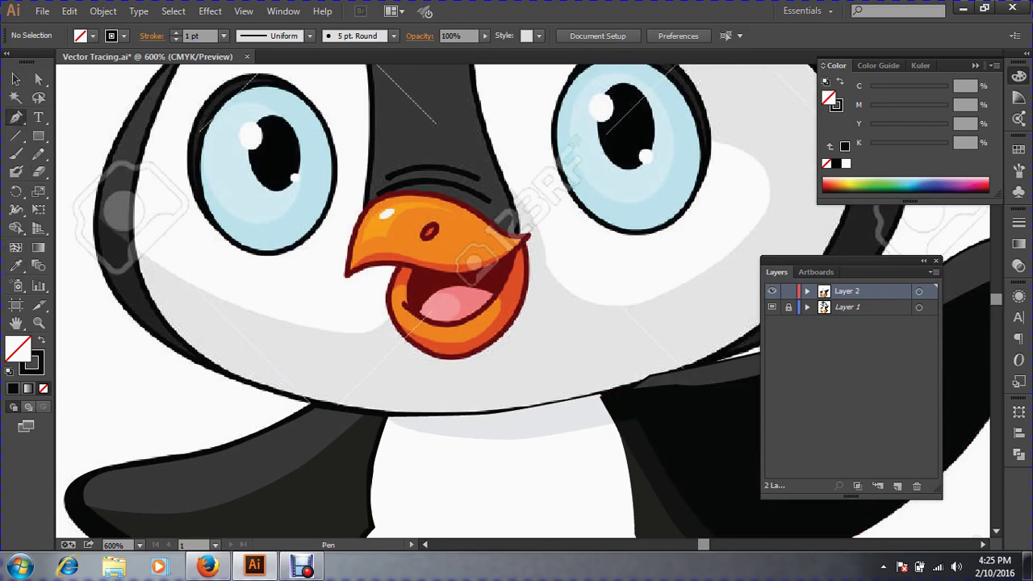
pyautogui.press('space')
pyautogui.moveTo(323, 242); pyautogui.dragTo(447, 372)
pyautogui.hotkey('ctrl', 'space')
pyautogui.moveTo(297, 176); pyautogui.dragTo(604, 442)
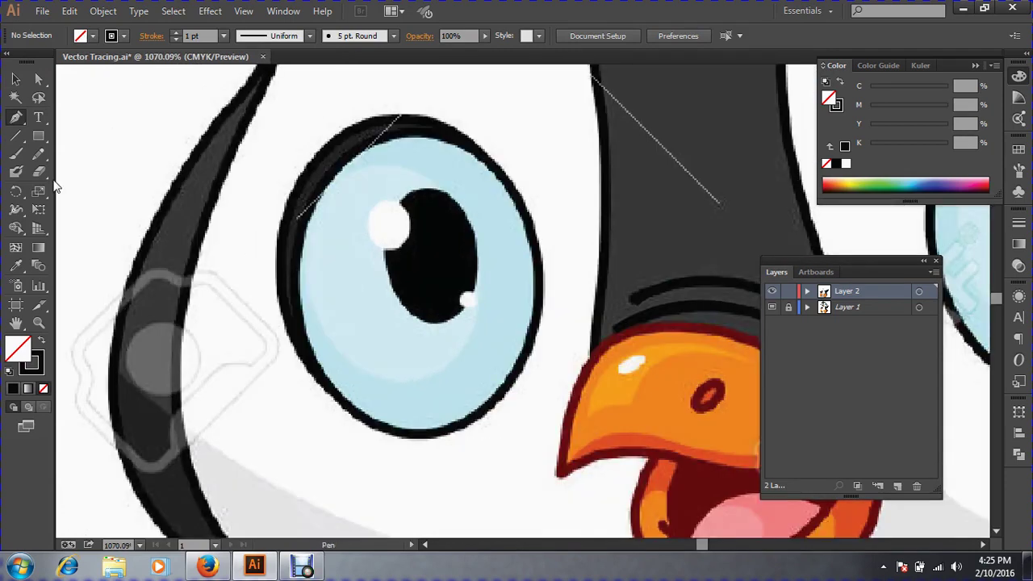
# Draw an ellipse over the left eye's light-blue iris and select it.
pyautogui.click(38, 137)
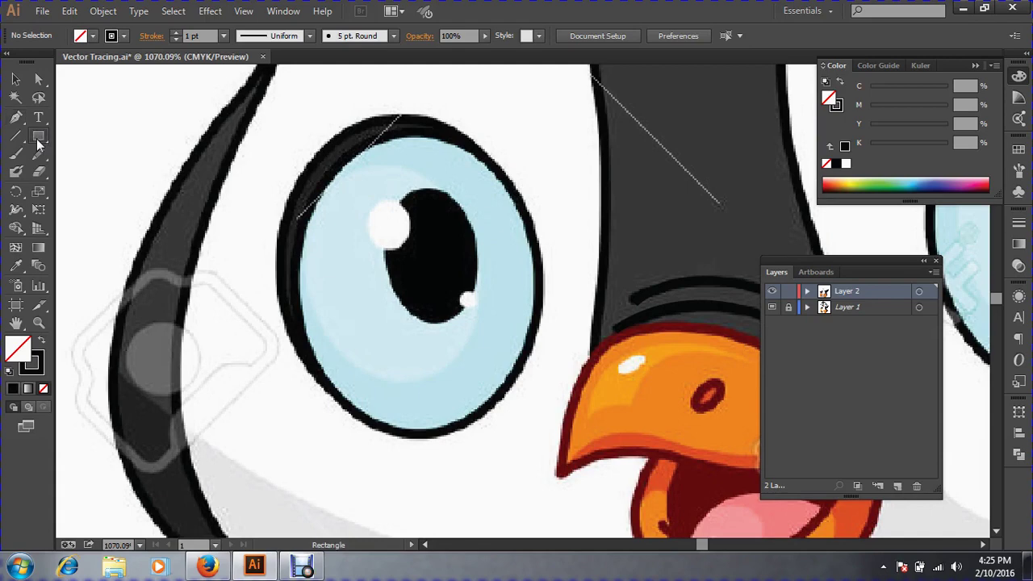
pyautogui.moveTo(38, 139); pyautogui.dragTo(93, 173)
pyautogui.moveTo(340, 167); pyautogui.dragTo(537, 432)
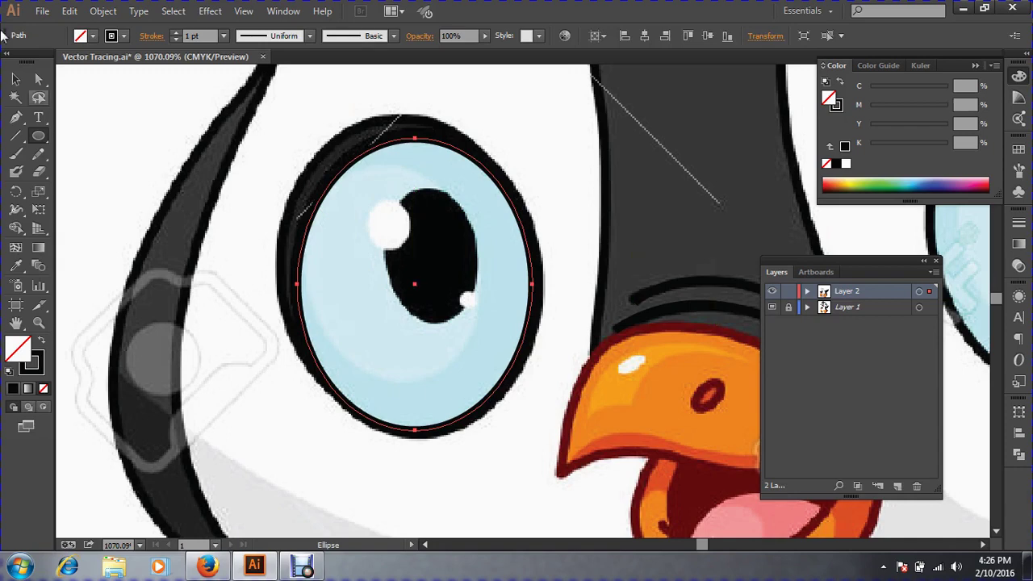
pyautogui.click(16, 79)
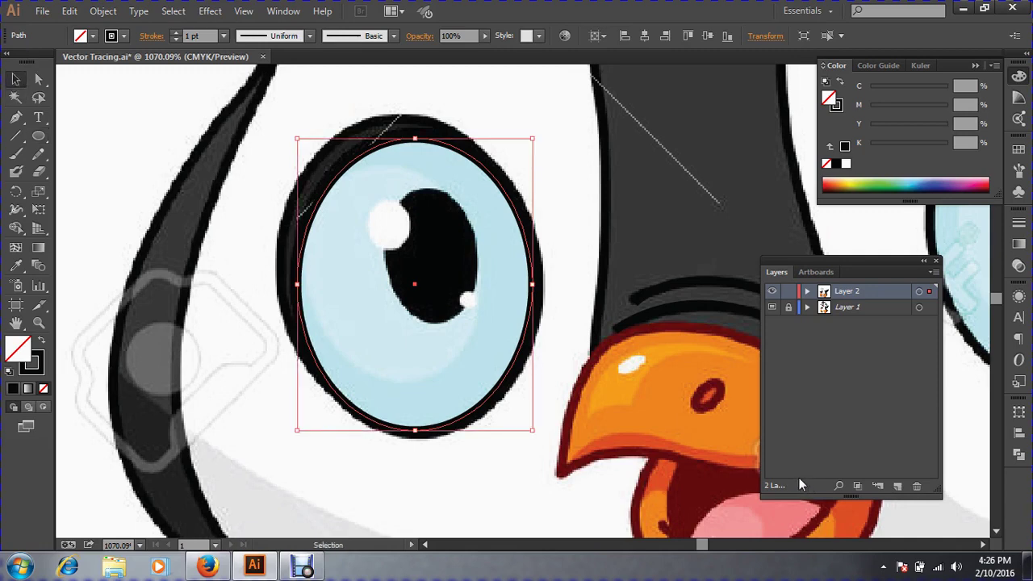
pyautogui.click(645, 481)
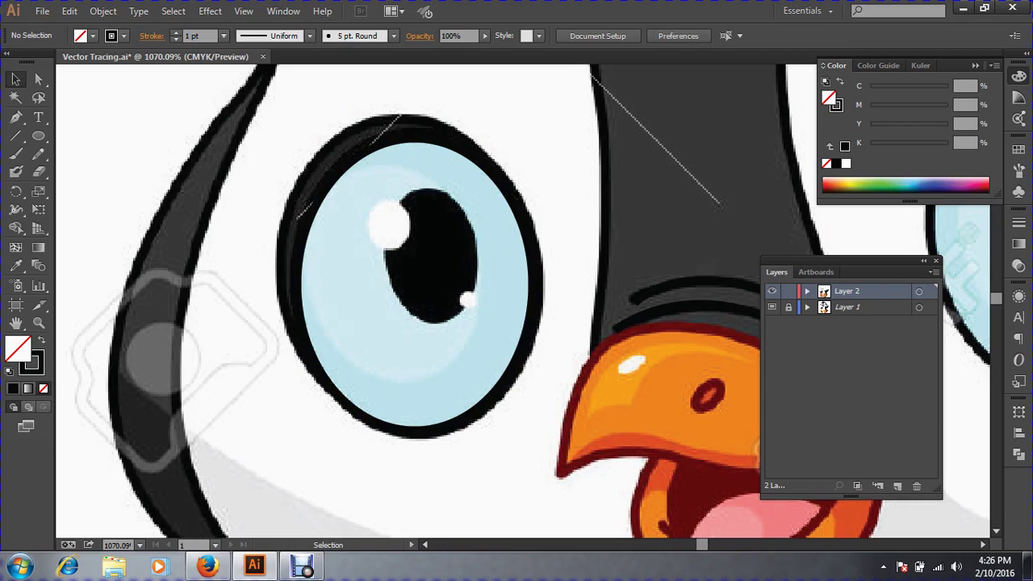
pyautogui.click(525, 369)
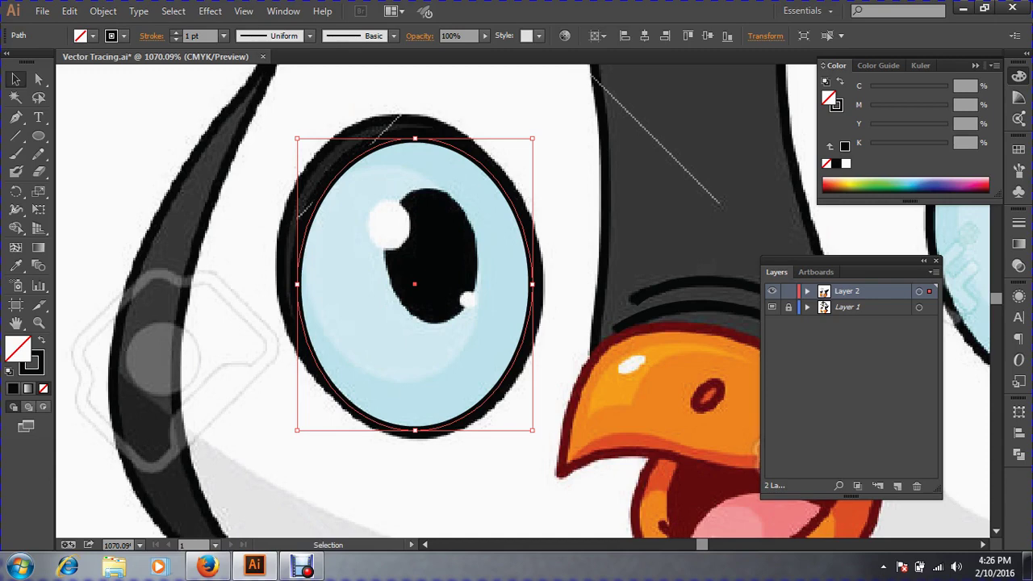
# Try enlarging the iris ellipse up-left, then undo to keep the original size.
pyautogui.press('a')
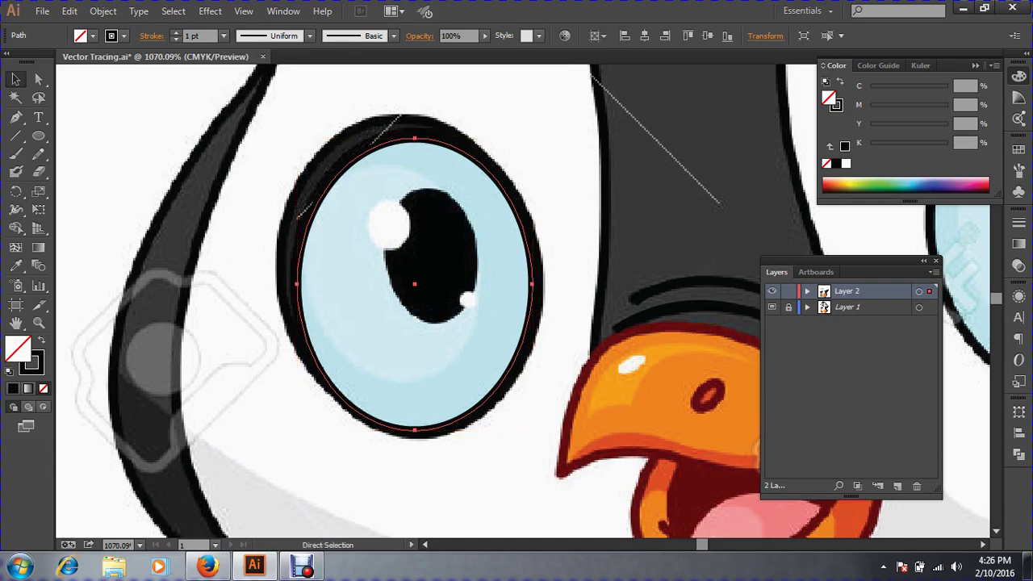
pyautogui.press('v')
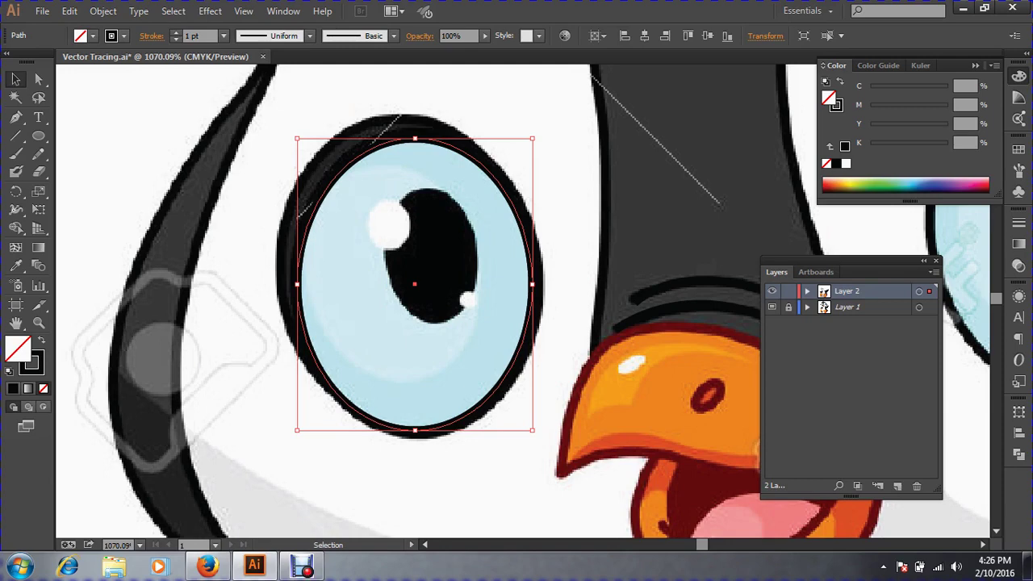
pyautogui.moveTo(297, 139); pyautogui.dragTo(295, 128)
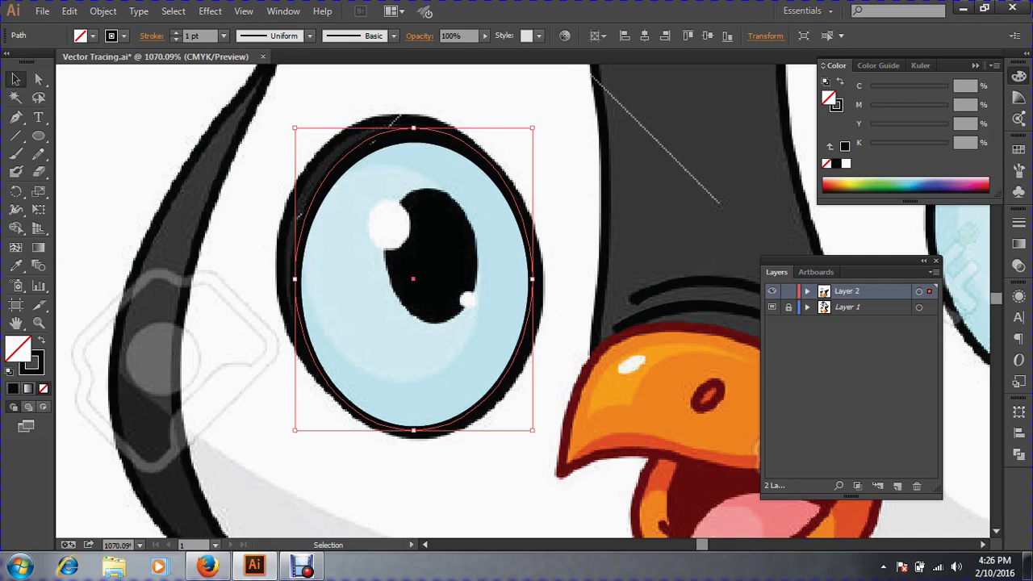
pyautogui.hotkey('ctrl', 'z')
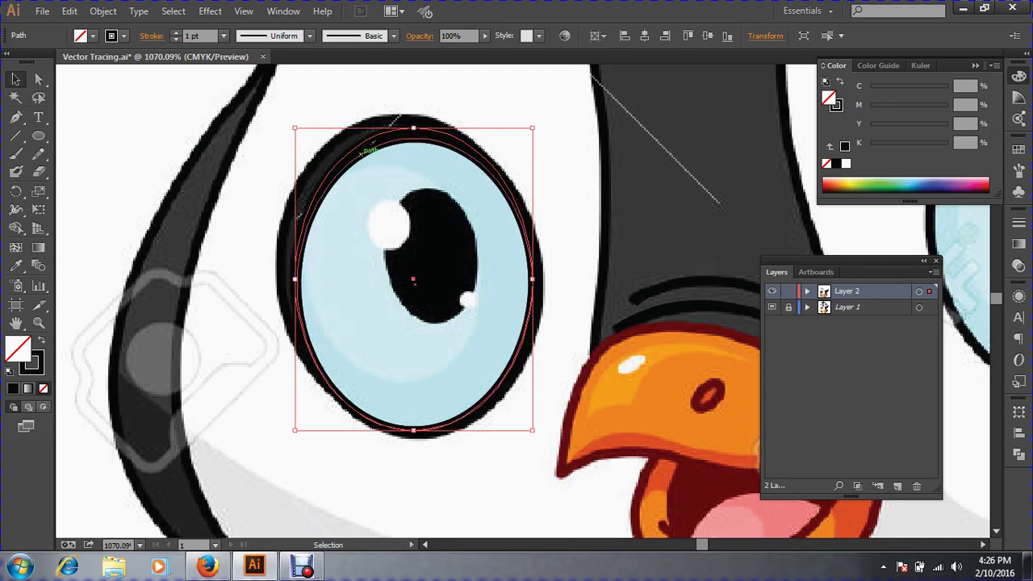
pyautogui.click(16, 266)
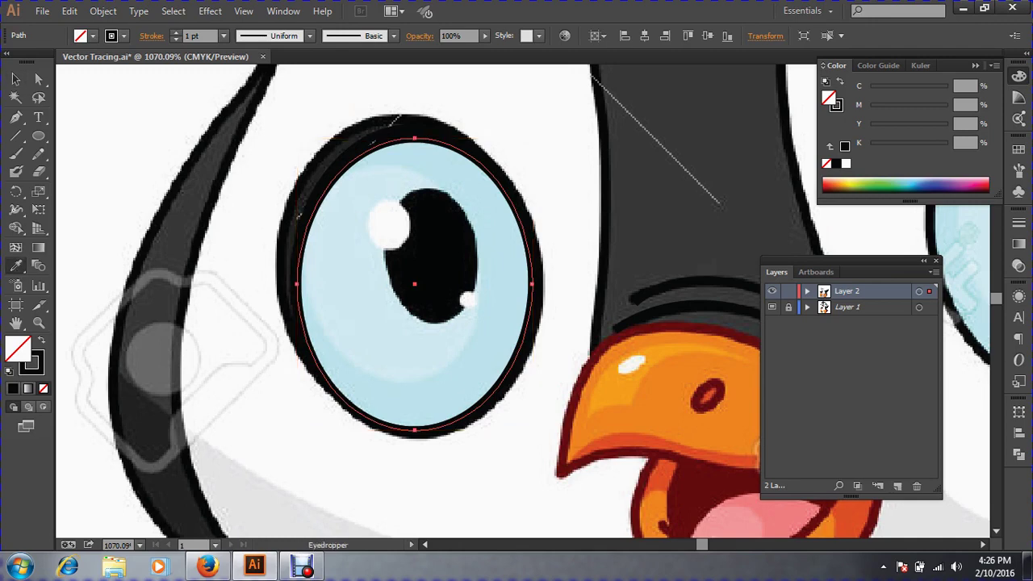
# Turn the iris ellipse into a light-blue outline with no fill.
pyautogui.click(347, 295)
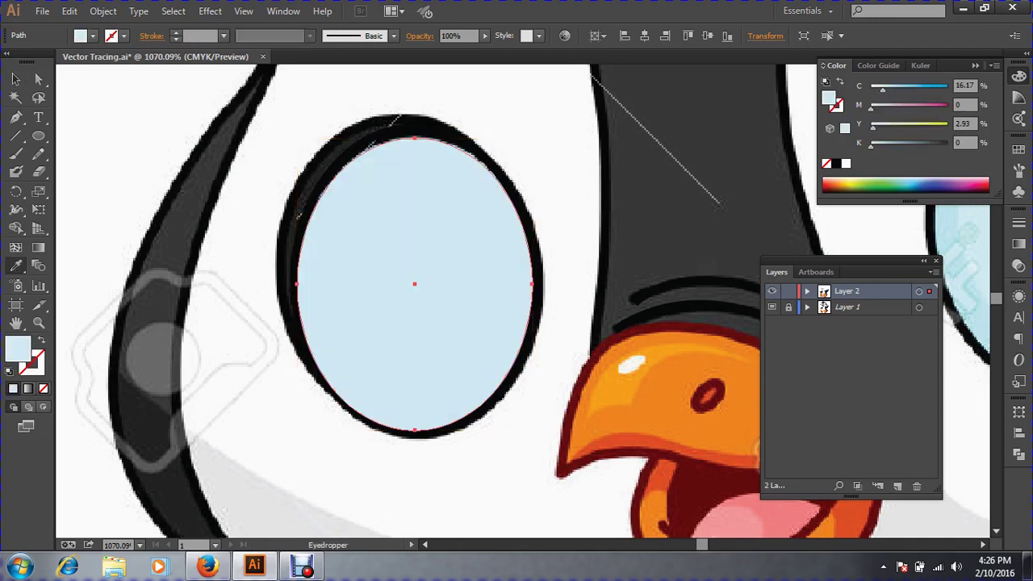
pyautogui.click(42, 341)
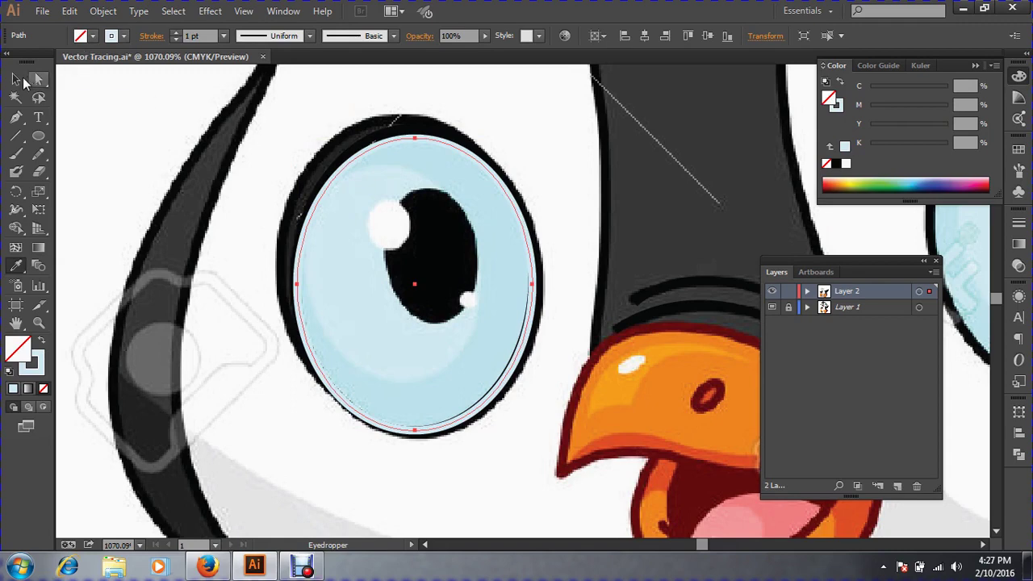
pyautogui.click(16, 78)
pyautogui.click(391, 125)
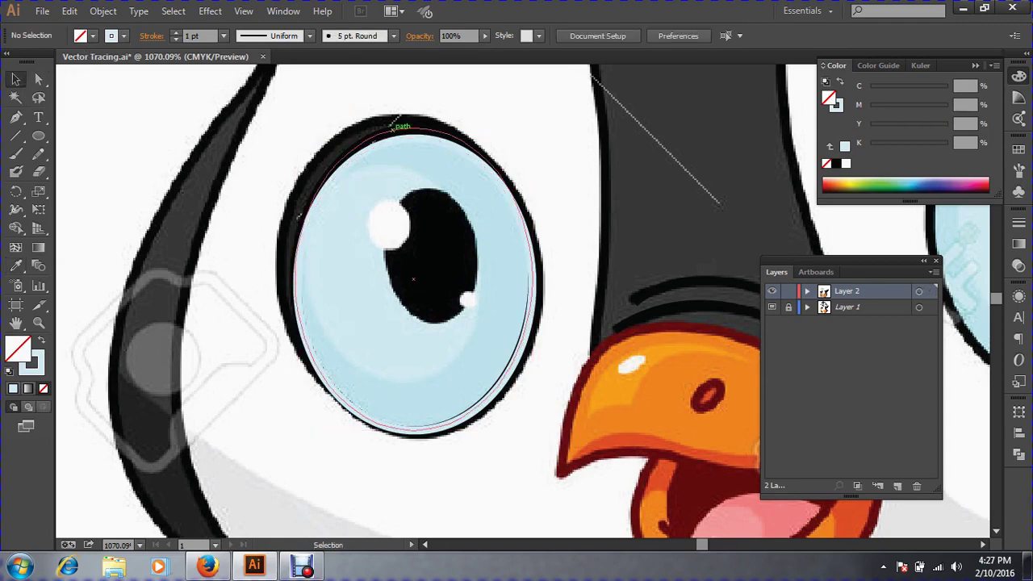
pyautogui.click(393, 125)
pyautogui.press('a')
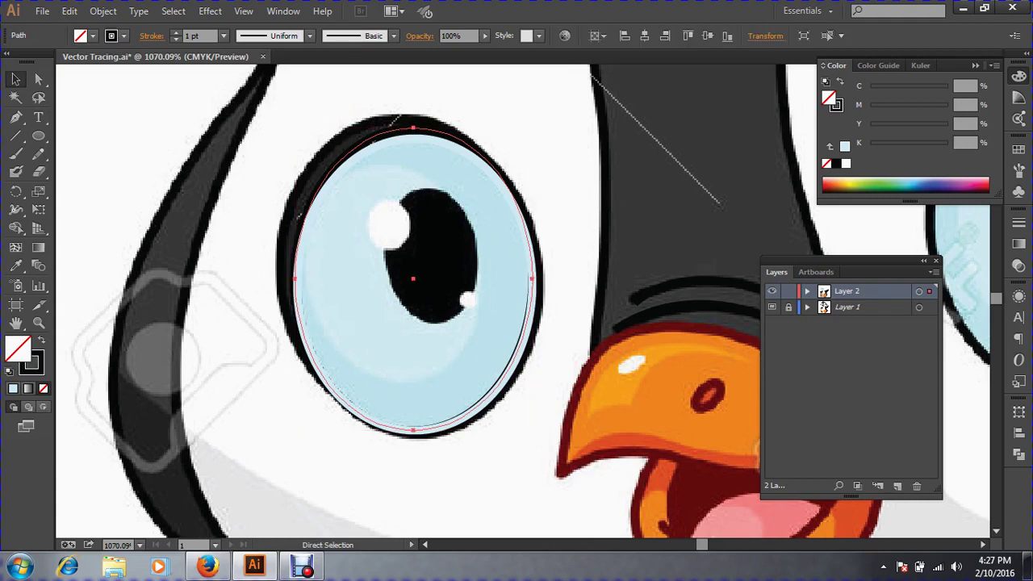
pyautogui.press('v')
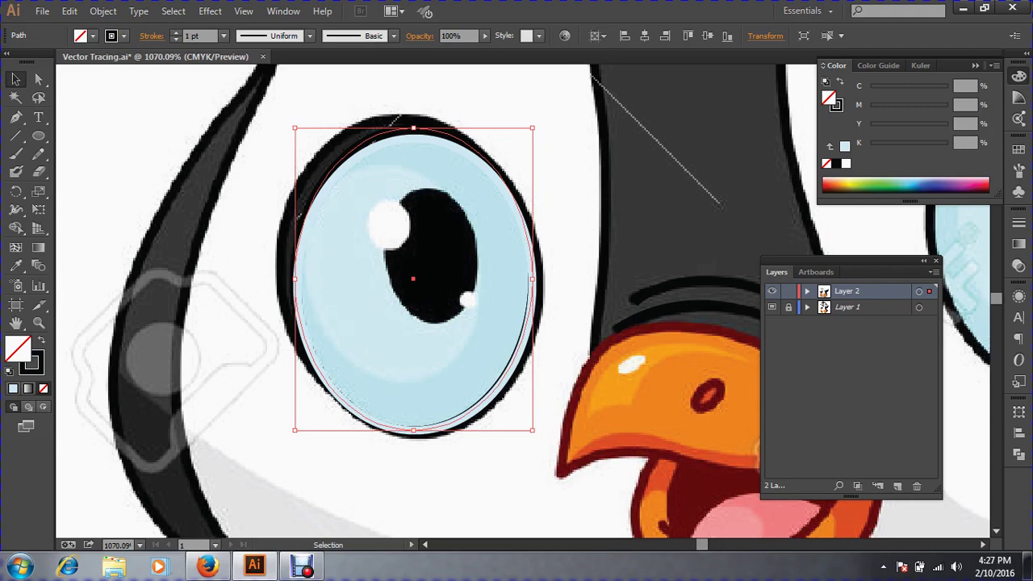
# Enlarge the ellipse over the dark rim, fill it dark and give it a black 1 pt stroke.
pyautogui.moveTo(294, 127); pyautogui.dragTo(279, 113)
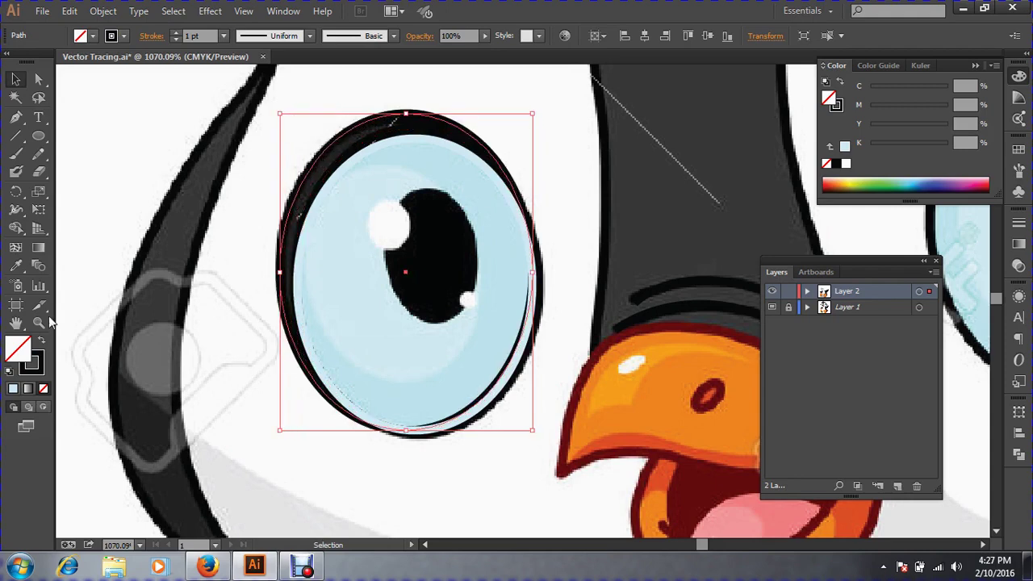
pyautogui.click(15, 266)
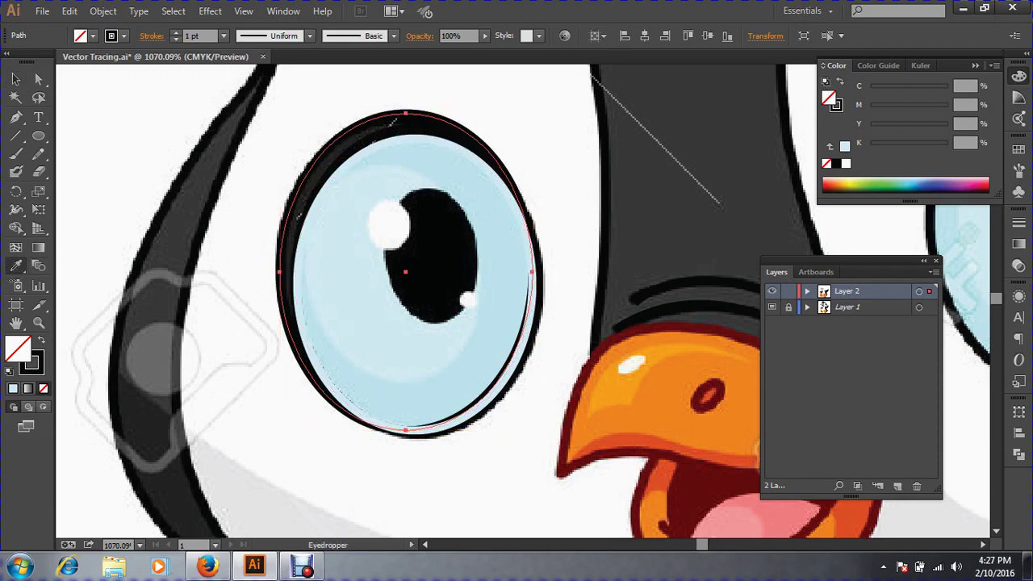
pyautogui.click(392, 123)
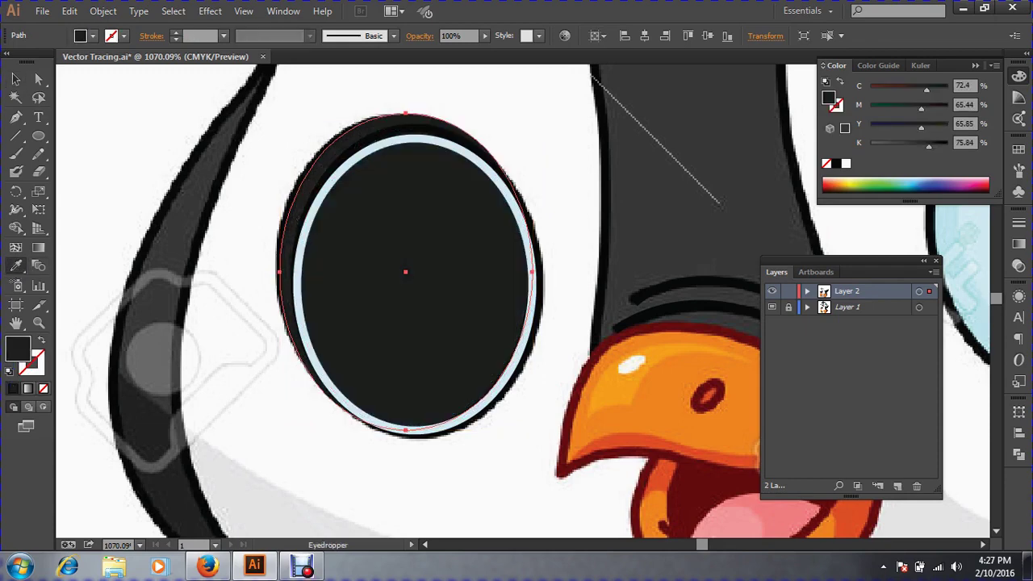
pyautogui.click(15, 79)
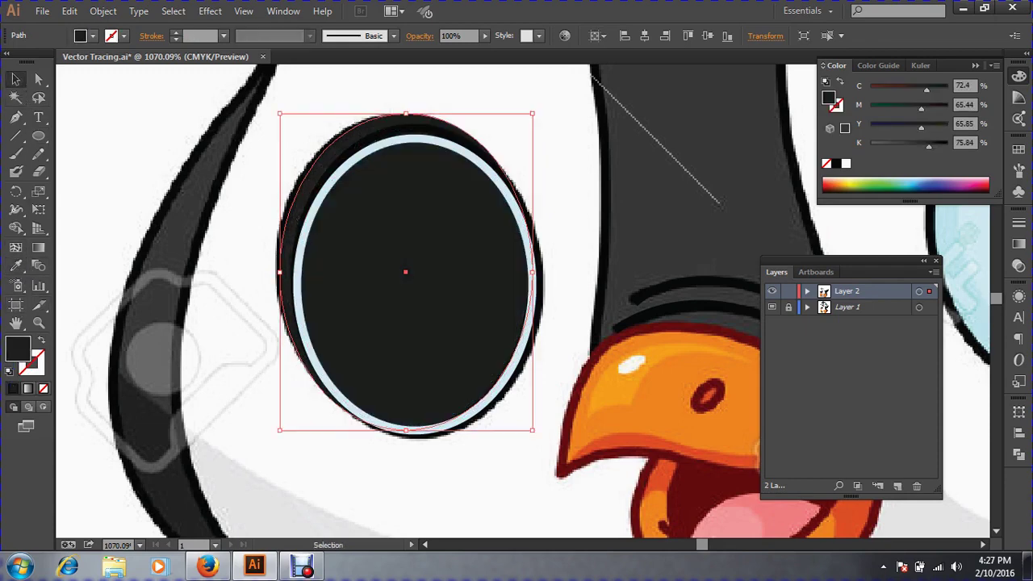
pyautogui.click(35, 371)
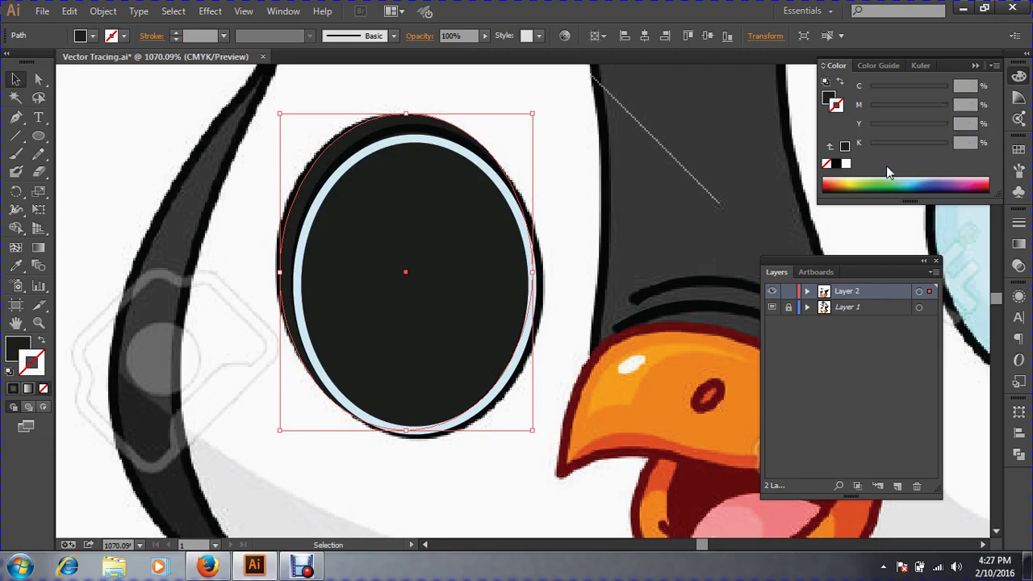
pyautogui.click(858, 164)
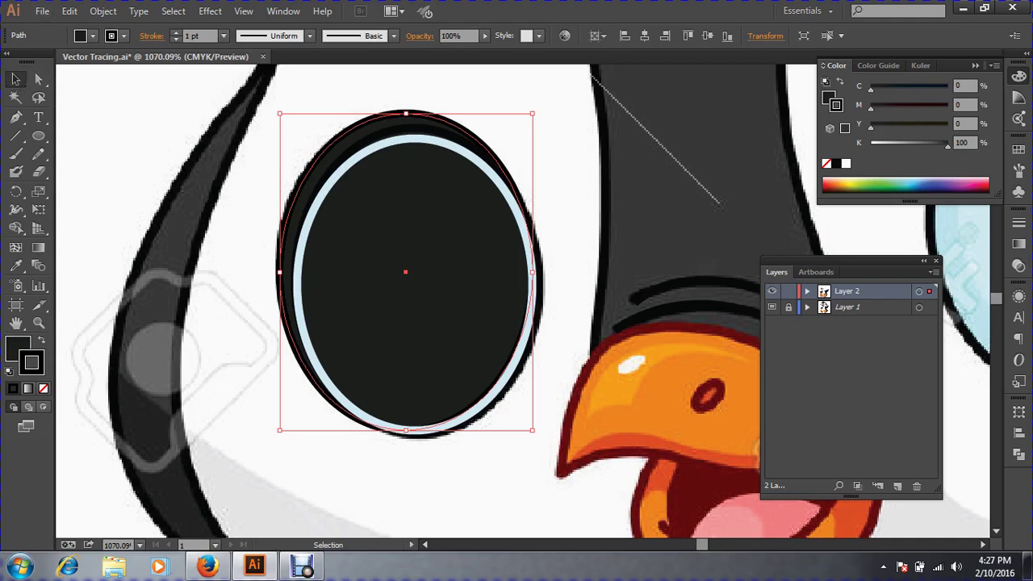
# Select the dark-filled trial ellipse and remove it.
pyautogui.click(311, 131)
pyautogui.click(327, 147)
pyautogui.press('a')
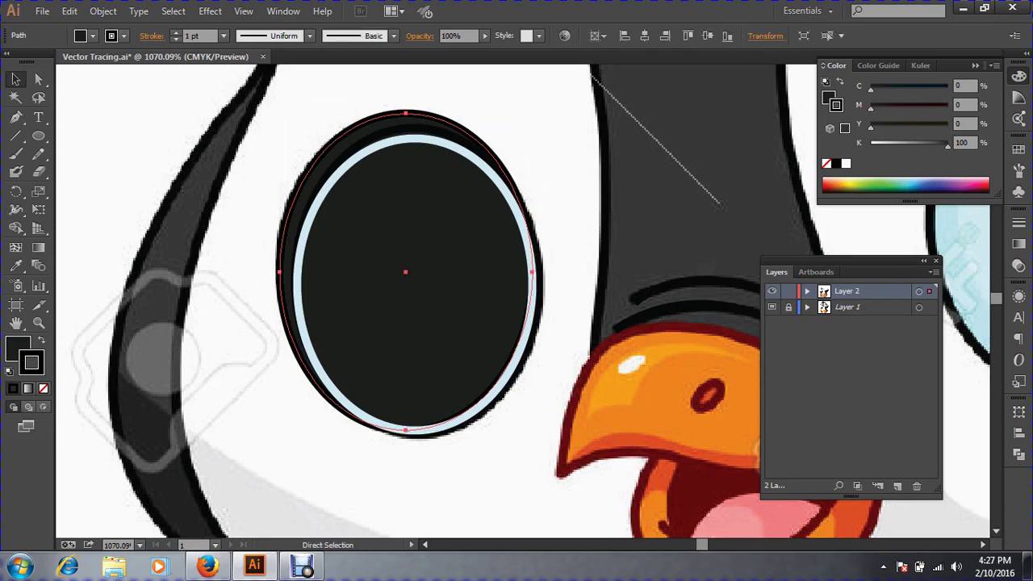
pyautogui.hotkey('ctrl', '3')
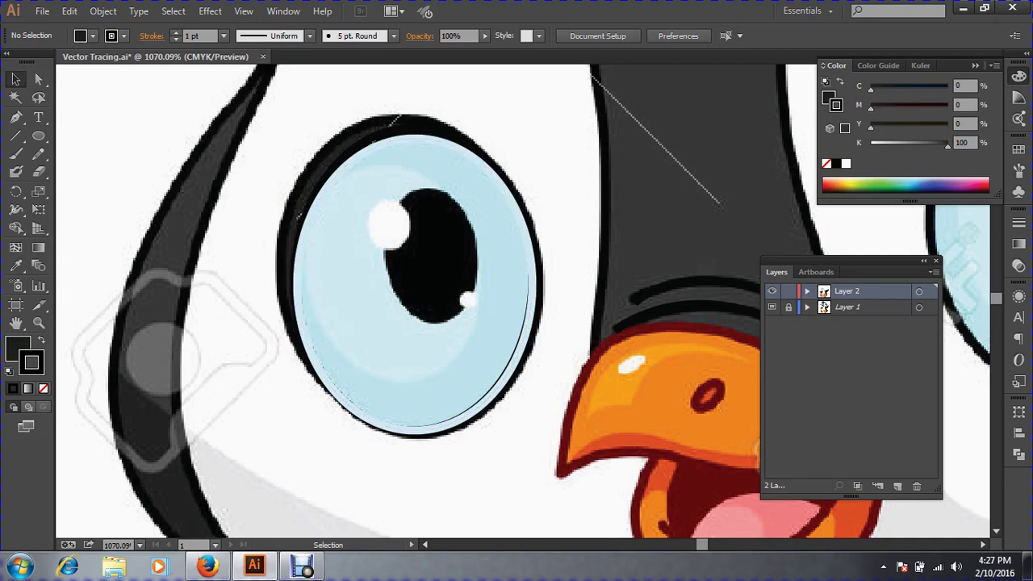
# Reshape the light-blue ellipse by squashing, shrinking and widening it, with a light-blue fill.
pyautogui.click(385, 144)
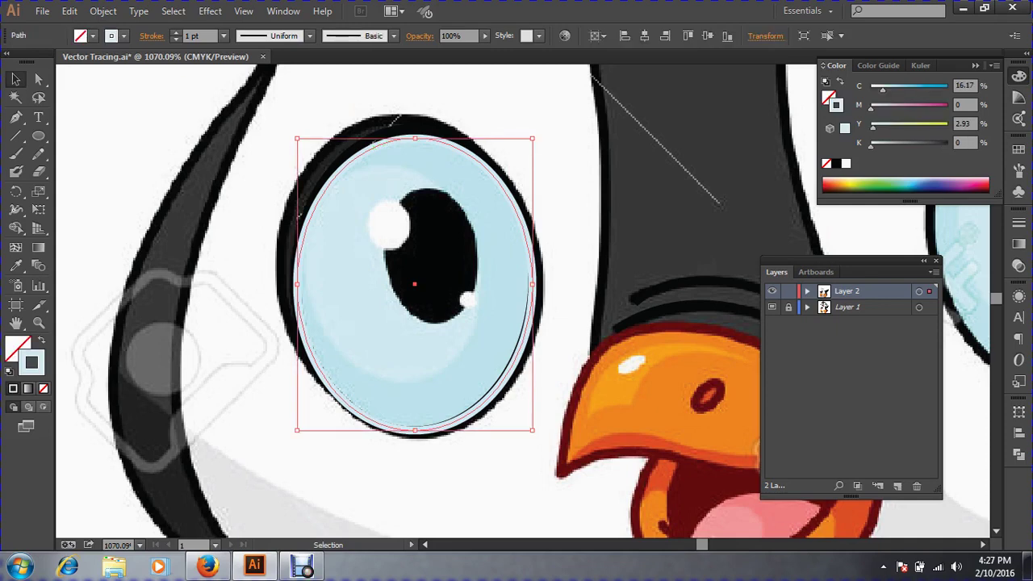
pyautogui.press('a')
pyautogui.press('v')
pyautogui.moveTo(414, 139); pyautogui.dragTo(414, 160)
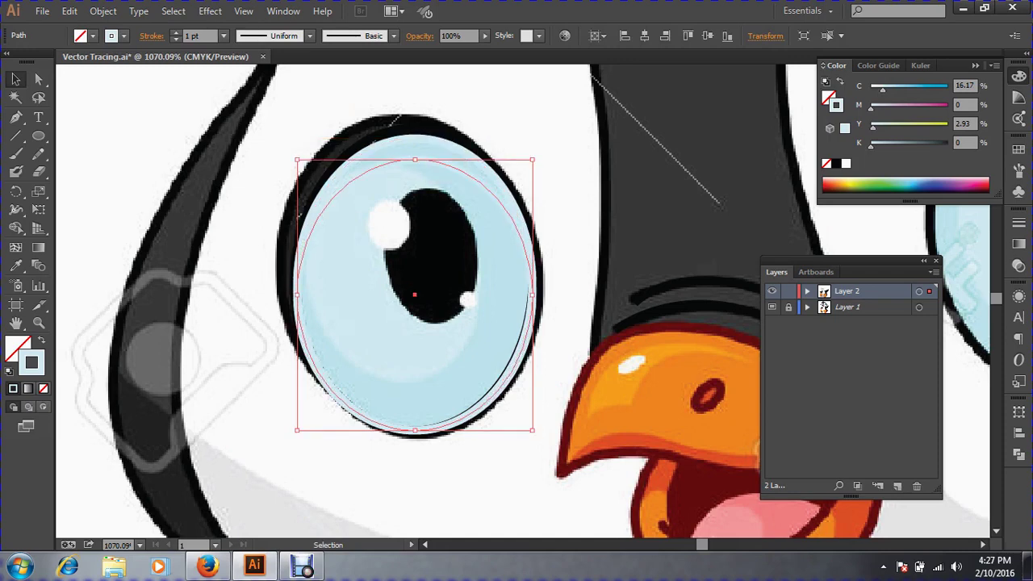
pyautogui.moveTo(532, 429); pyautogui.dragTo(490, 383)
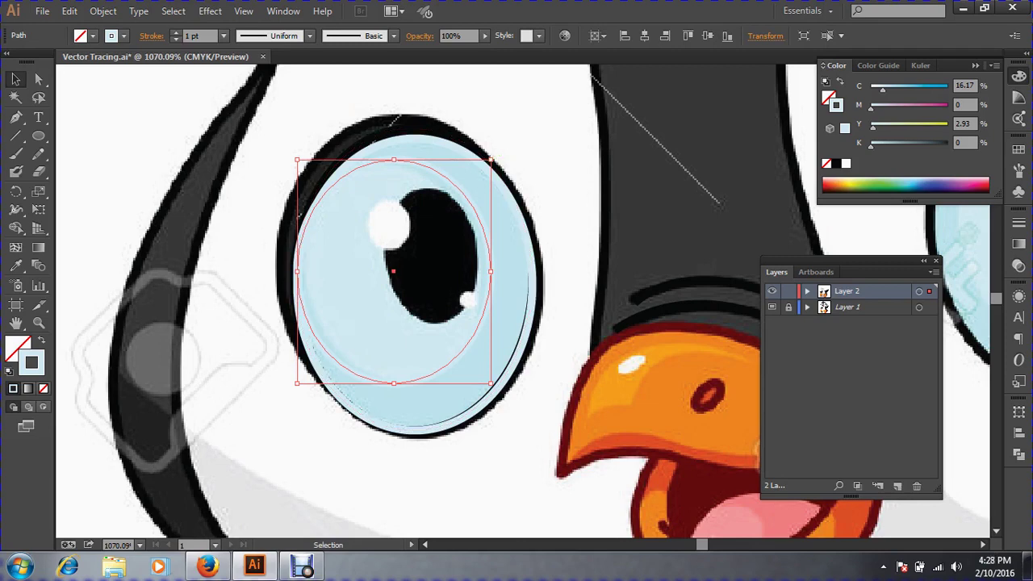
pyautogui.moveTo(491, 159); pyautogui.dragTo(497, 159)
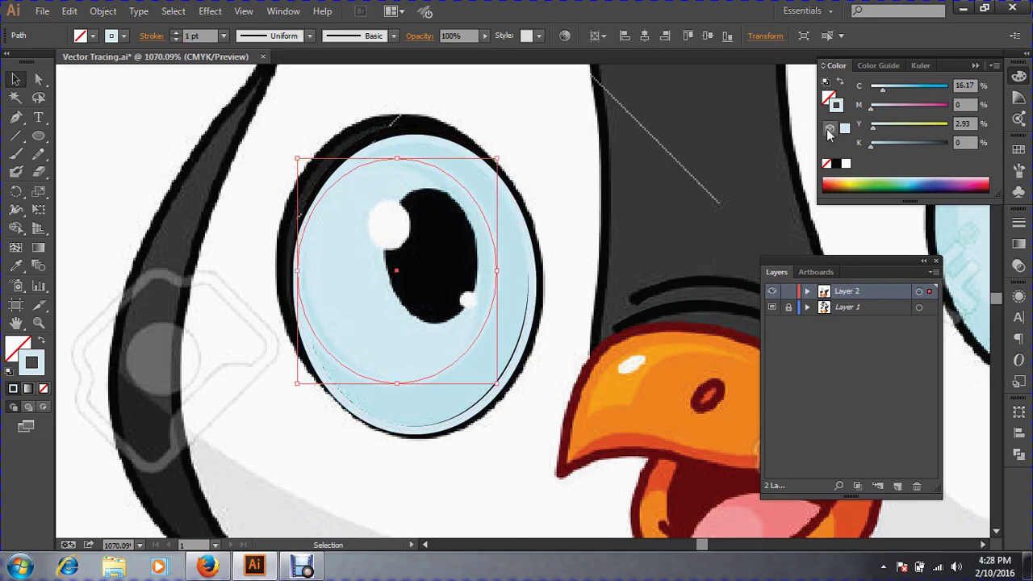
pyautogui.click(16, 266)
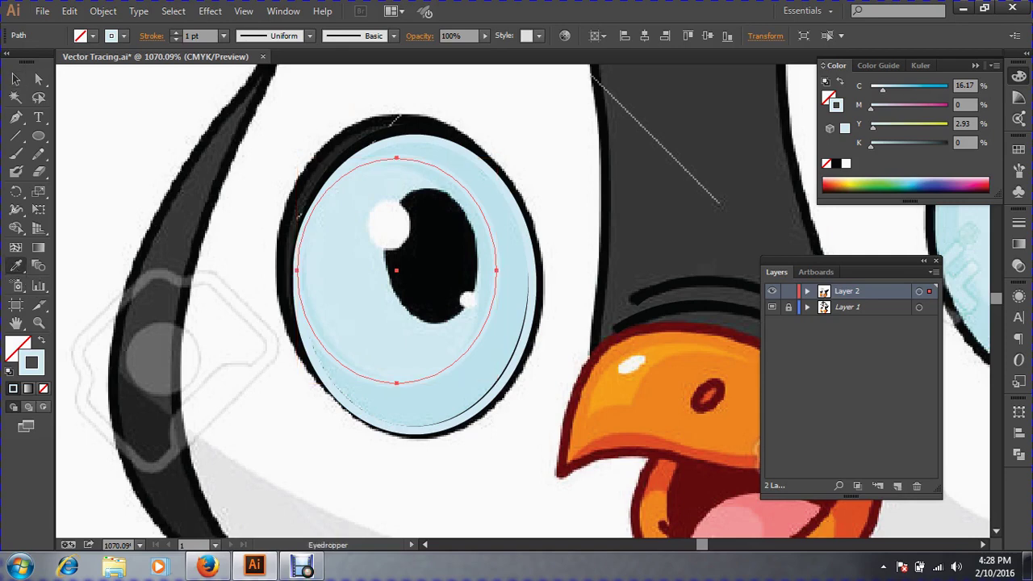
pyautogui.hotkey('shift', 'x')
# Delete the light-blue ellipse and start a small ellipse over the pupil's upper highlight.
pyautogui.click(18, 79)
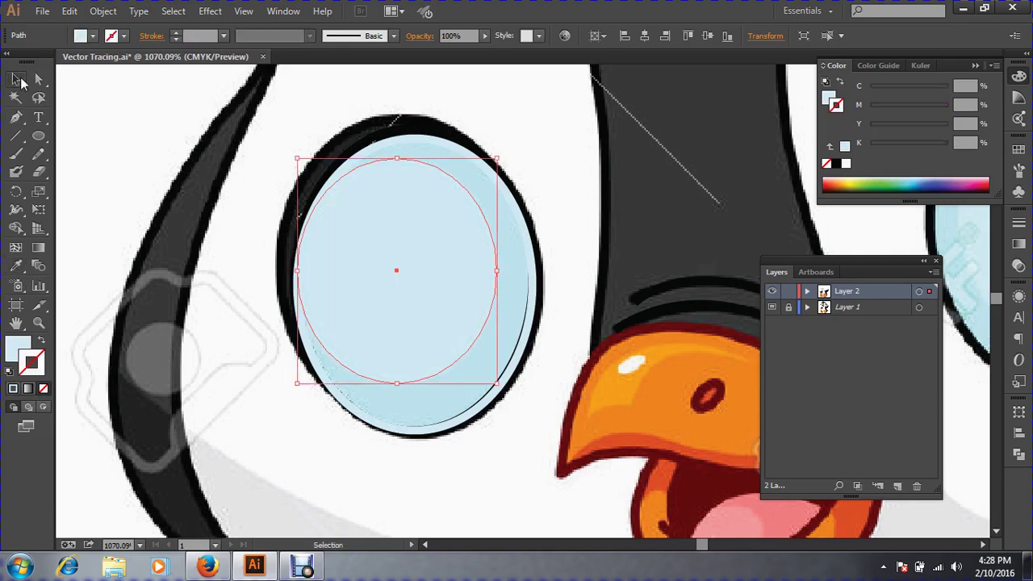
pyautogui.press('Delete')
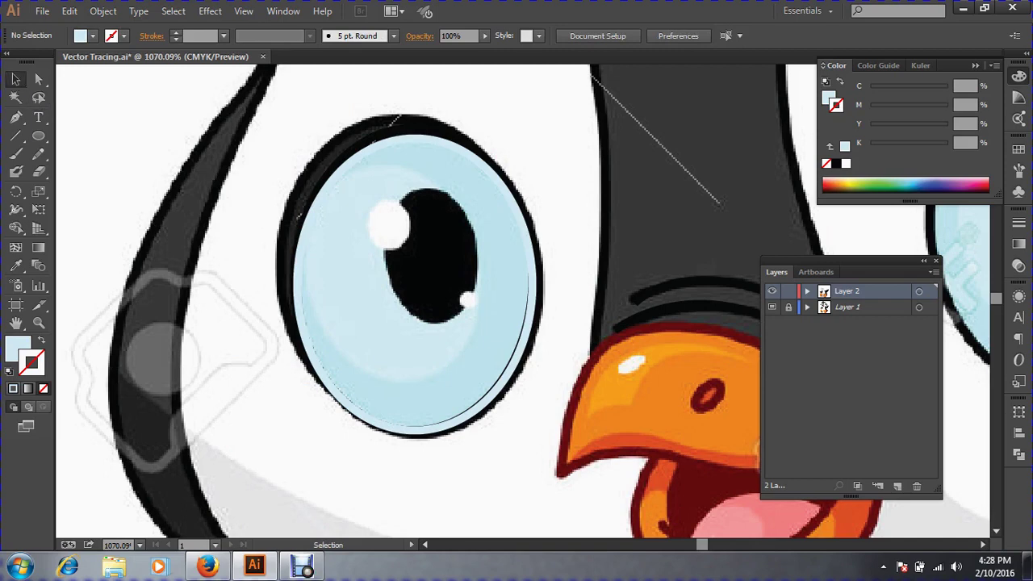
pyautogui.moveTo(360, 163); pyautogui.dragTo(550, 375)
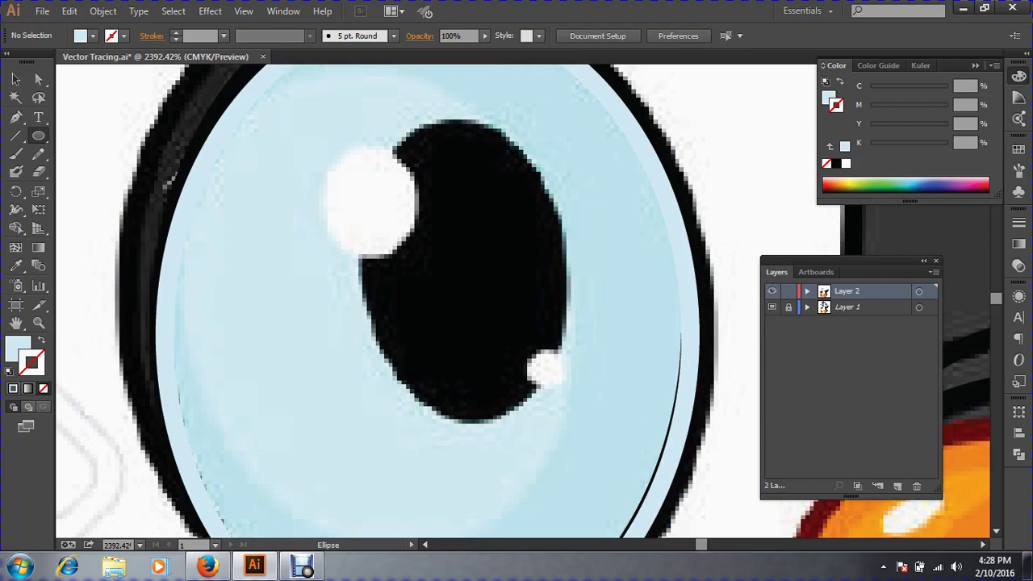
pyautogui.moveTo(346, 158); pyautogui.dragTo(413, 243)
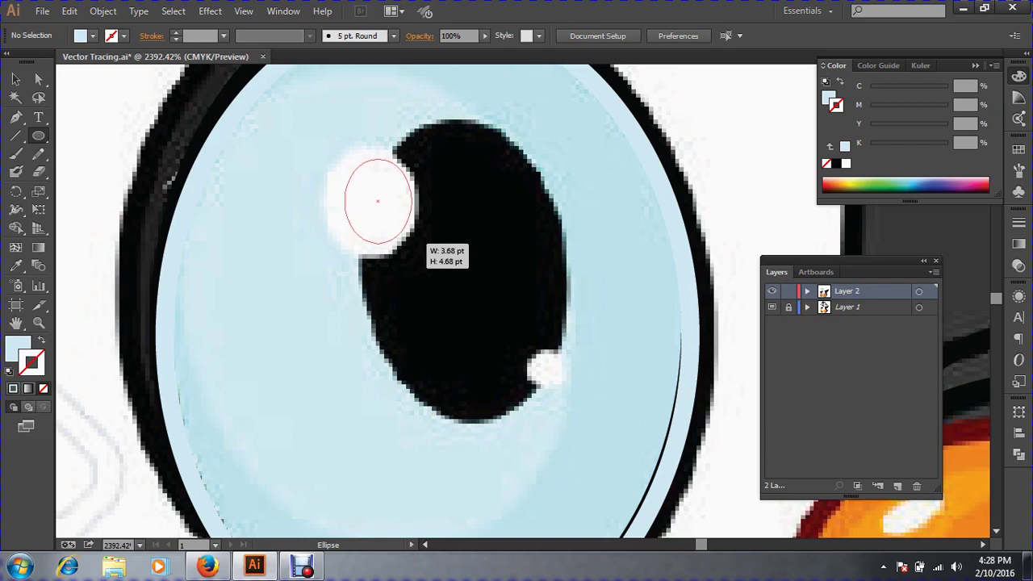
# Cover the upper-left pupil highlight with a white-filled ellipse with no outline.
pyautogui.moveTo(414, 242)
pyautogui.mouseDown()
pyautogui.moveTo(394, 231)
pyautogui.moveTo(416, 256)
pyautogui.mouseUp()
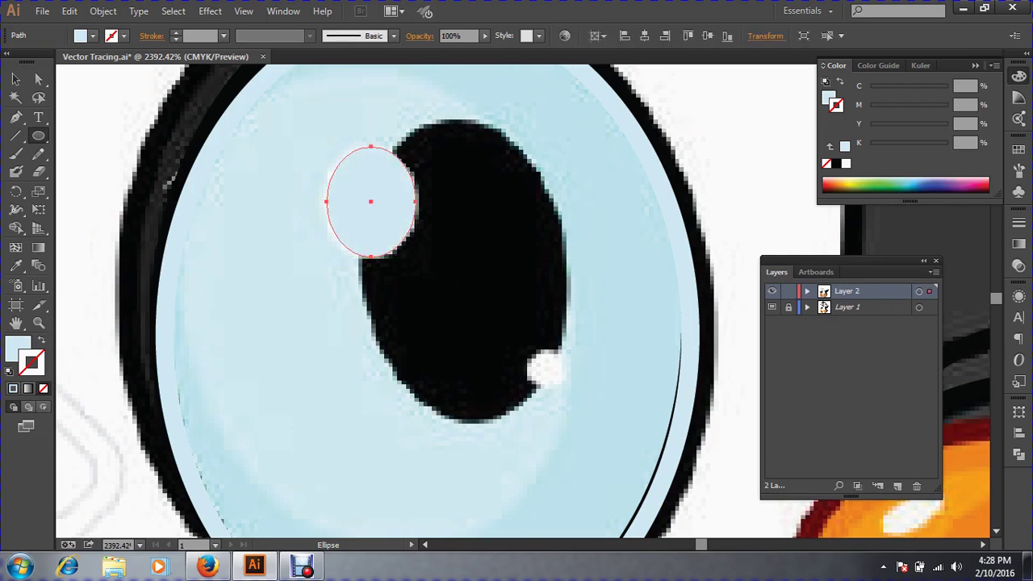
pyautogui.click(846, 163)
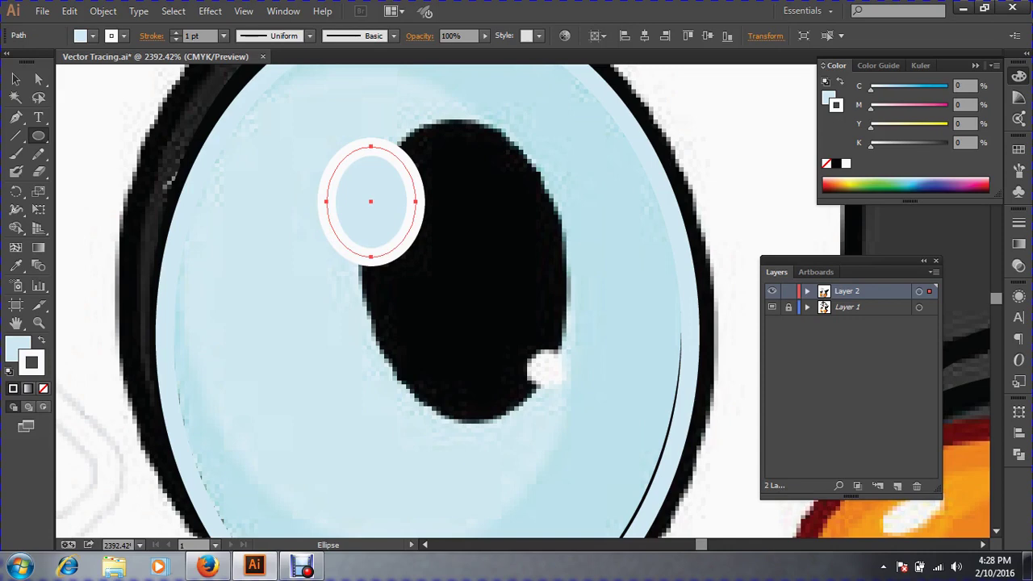
pyautogui.click(41, 341)
pyautogui.click(43, 388)
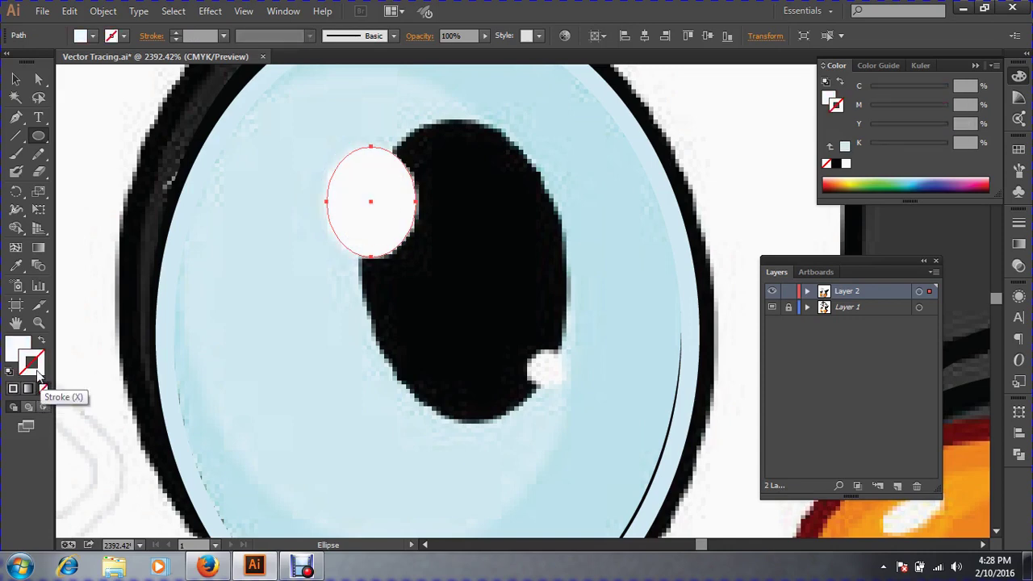
pyautogui.click(22, 351)
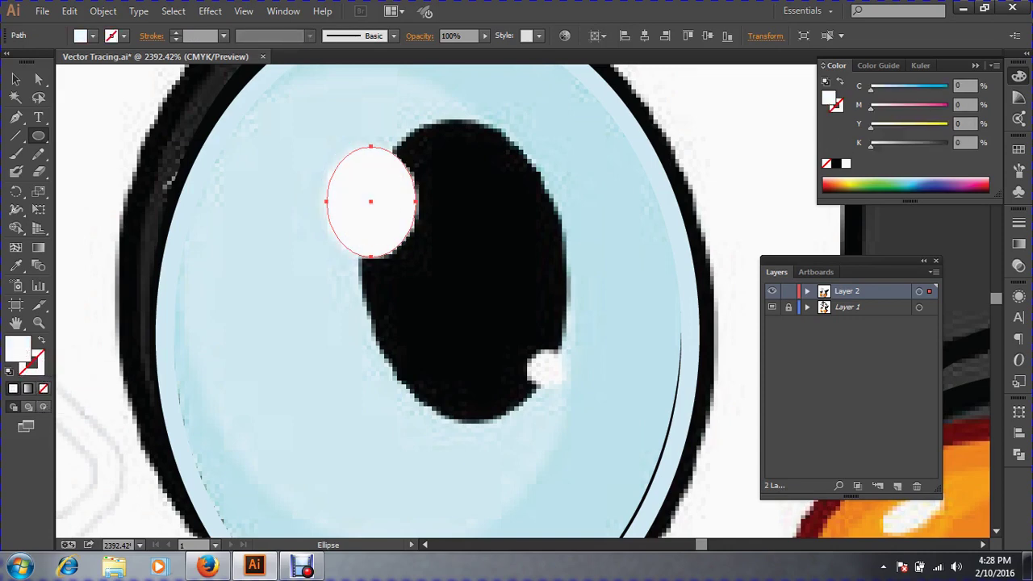
pyautogui.click(15, 78)
pyautogui.moveTo(394, 188); pyautogui.dragTo(584, 381)
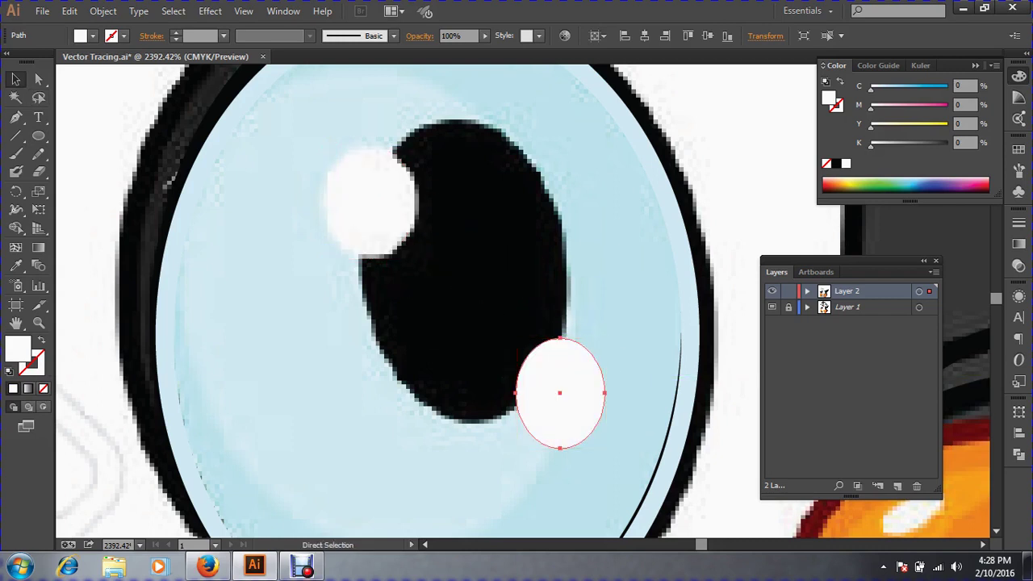
pyautogui.hotkey('ctrl', 'z')
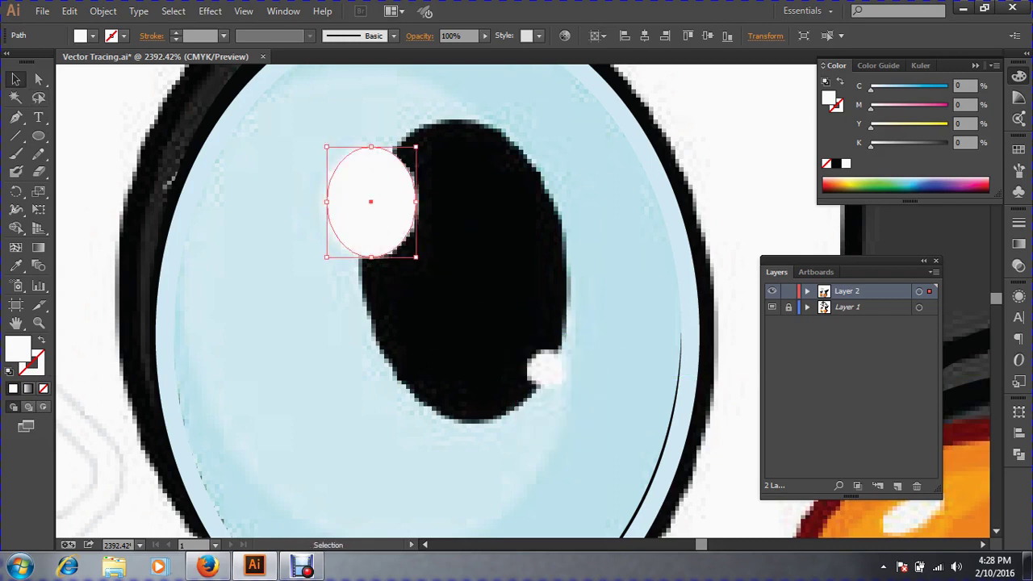
# Draw a white 2 × 2 pt circle over the lower-right pupil highlight.
pyautogui.hotkey('ctrl', 'space')
pyautogui.moveTo(508, 326); pyautogui.dragTo(607, 436)
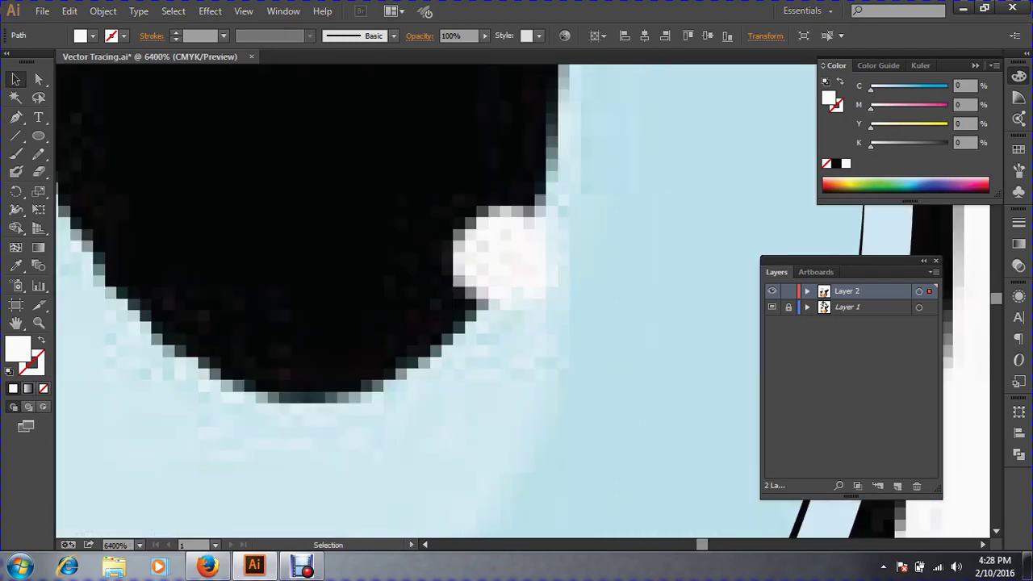
pyautogui.click(40, 138)
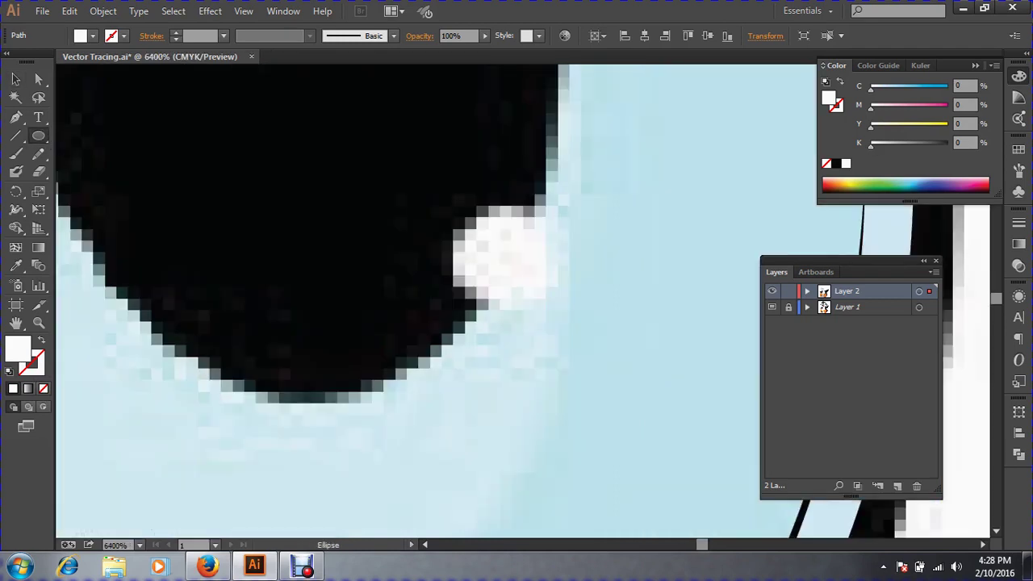
pyautogui.moveTo(510, 257); pyautogui.dragTo(560, 306)
pyautogui.click(16, 79)
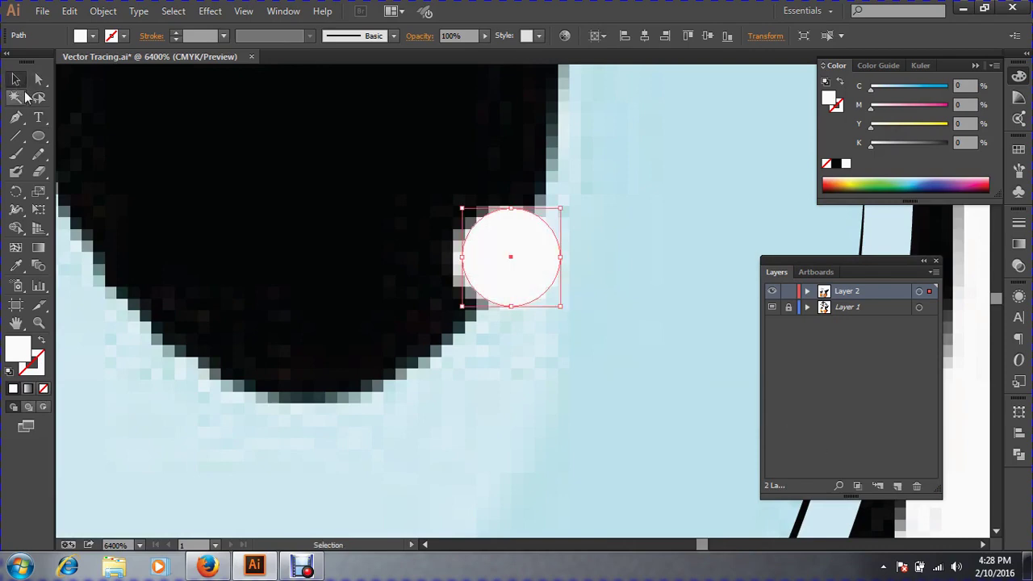
pyautogui.hotkey('ctrl', '-')
pyautogui.hotkey('ctrl', '-')
pyautogui.hotkey('ctrl', '-')
pyautogui.hotkey('ctrl', '-')
pyautogui.hotkey('ctrl', '-')
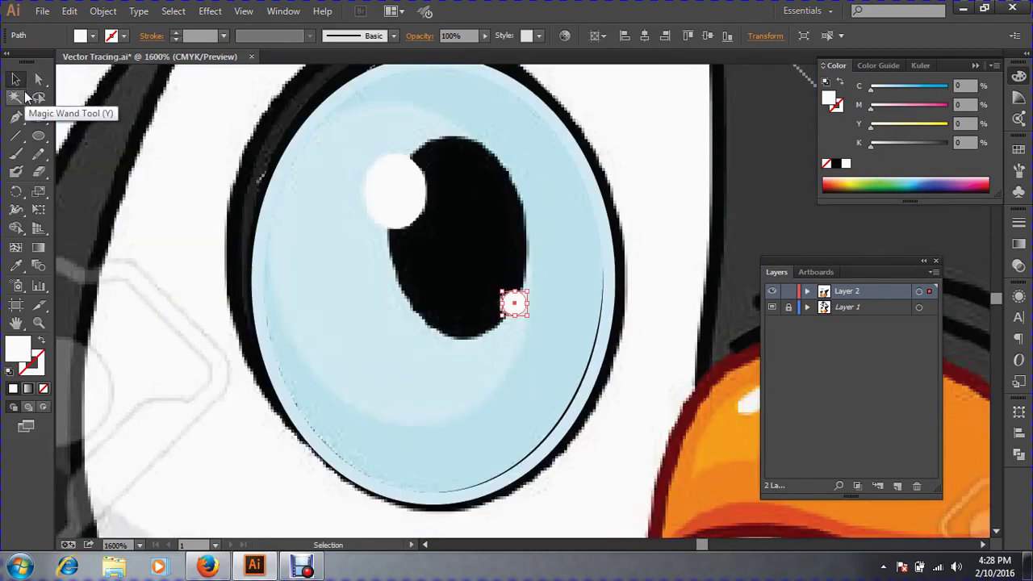
pyautogui.hotkey('ctrl', 'space')
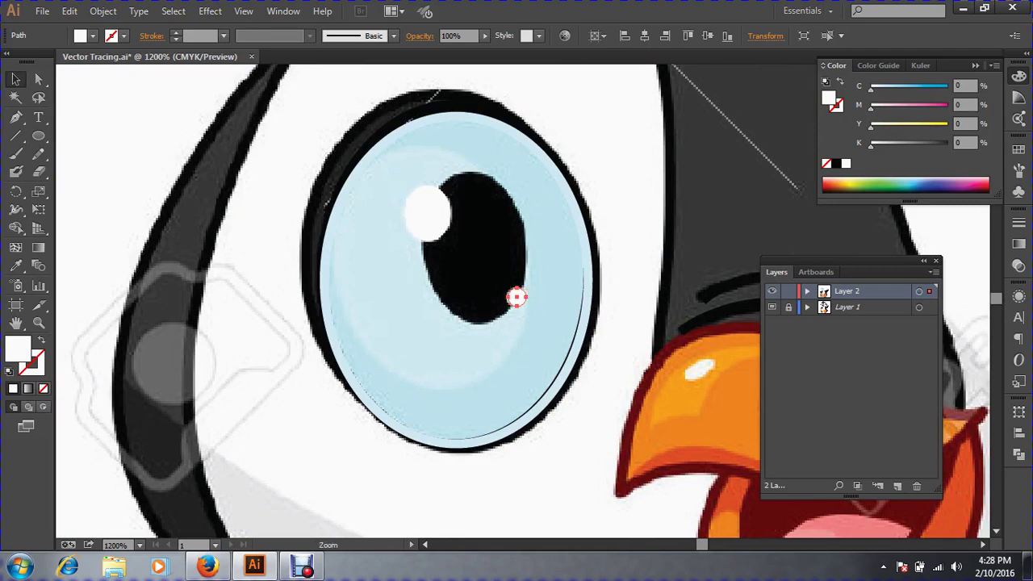
pyautogui.moveTo(319, 137); pyautogui.dragTo(870, 503)
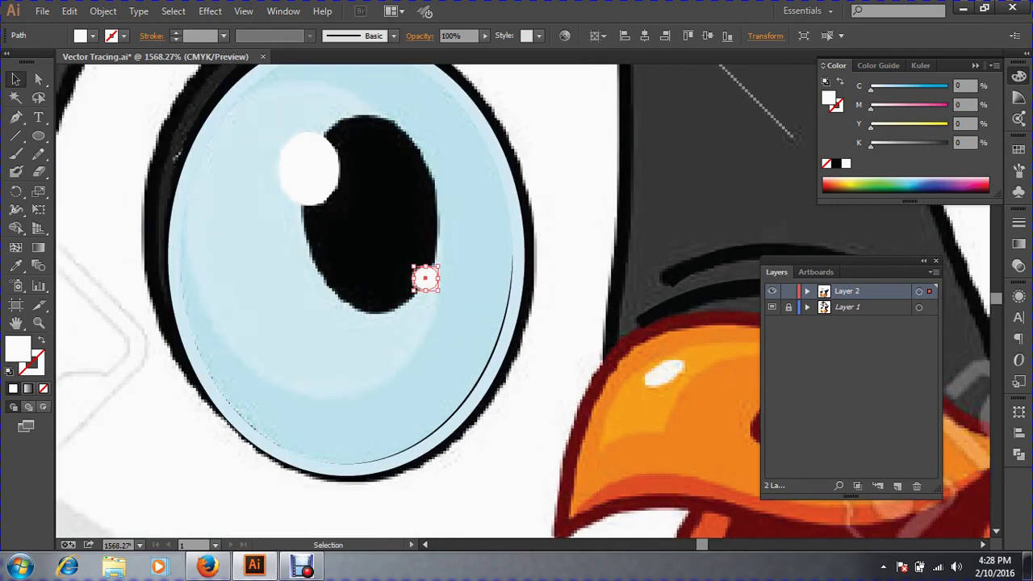
# Draw an ellipse over the pupil and tilt it slightly counterclockwise to match the traced pupil.
pyautogui.press('l')
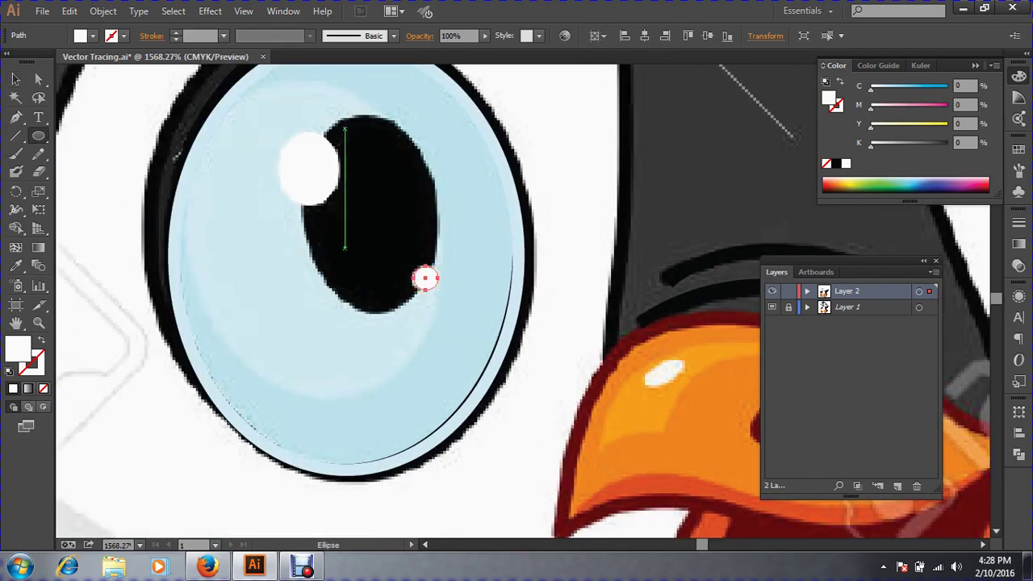
pyautogui.moveTo(345, 127)
pyautogui.mouseDown()
pyautogui.moveTo(433, 292)
pyautogui.moveTo(403, 282)
pyautogui.moveTo(433, 296)
pyautogui.moveTo(437, 310)
pyautogui.mouseUp()
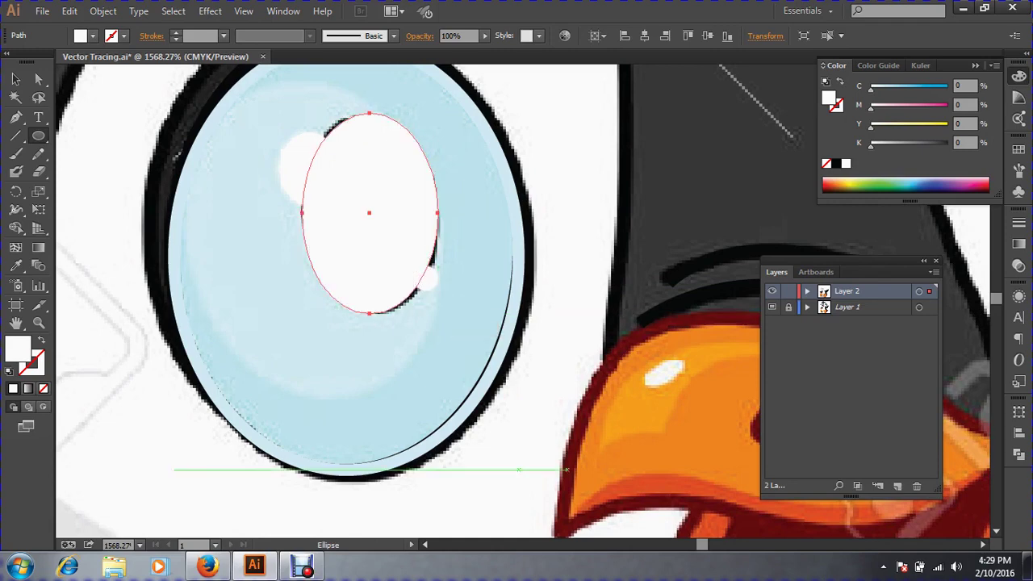
pyautogui.click(18, 80)
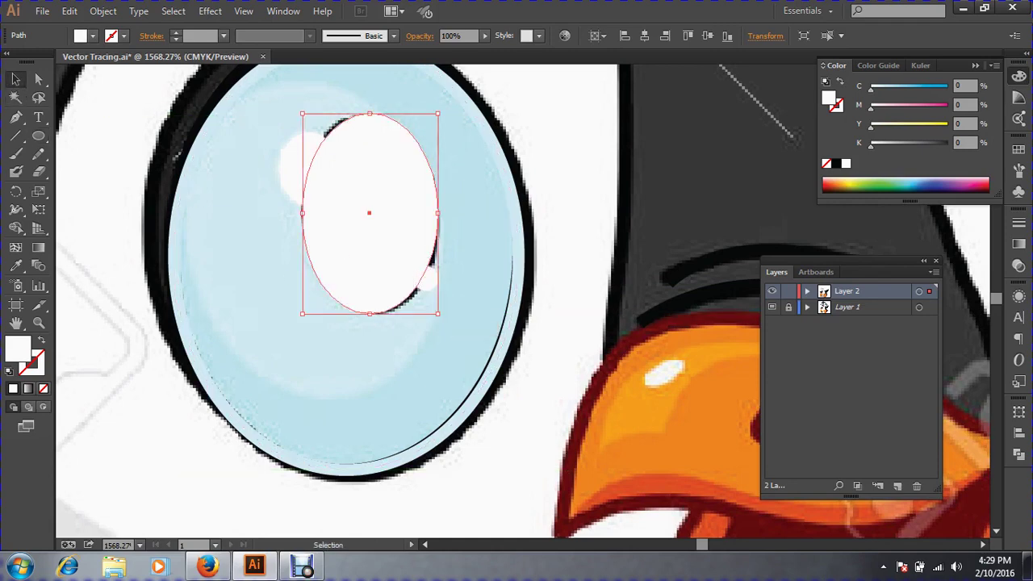
pyautogui.moveTo(249, 88); pyautogui.dragTo(594, 376)
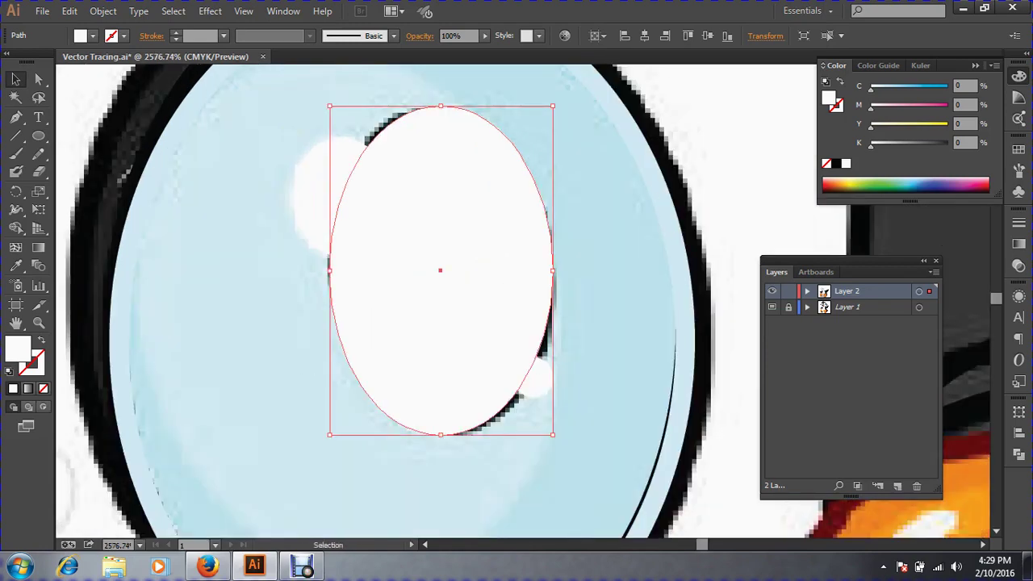
pyautogui.click(18, 191)
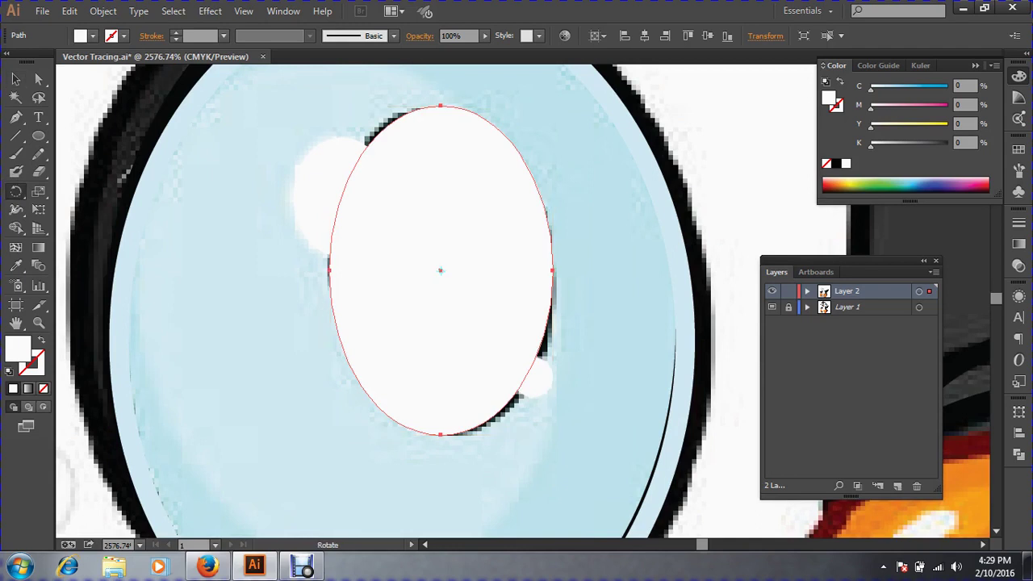
pyautogui.moveTo(645, 438); pyautogui.dragTo(655, 426)
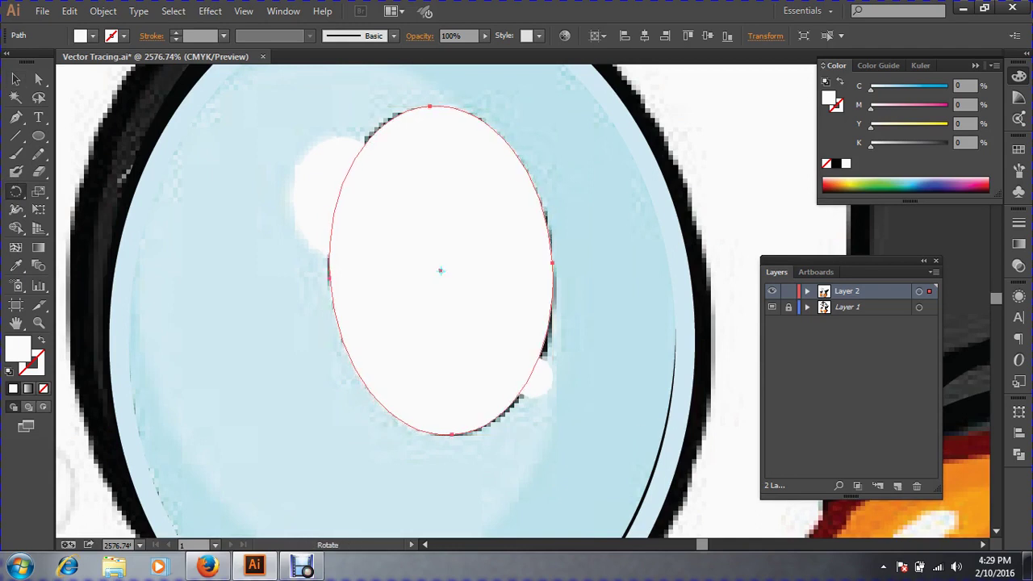
pyautogui.moveTo(611, 392); pyautogui.dragTo(614, 387)
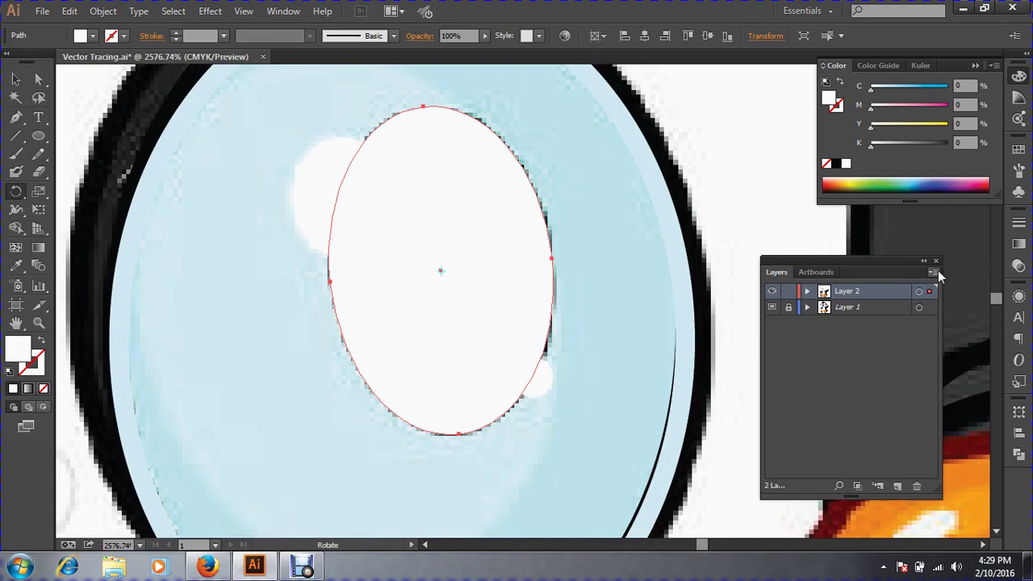
# Fill the tilted ellipse with the pupil's near-black colour, sampled with the Eyedropper.
pyautogui.click(15, 78)
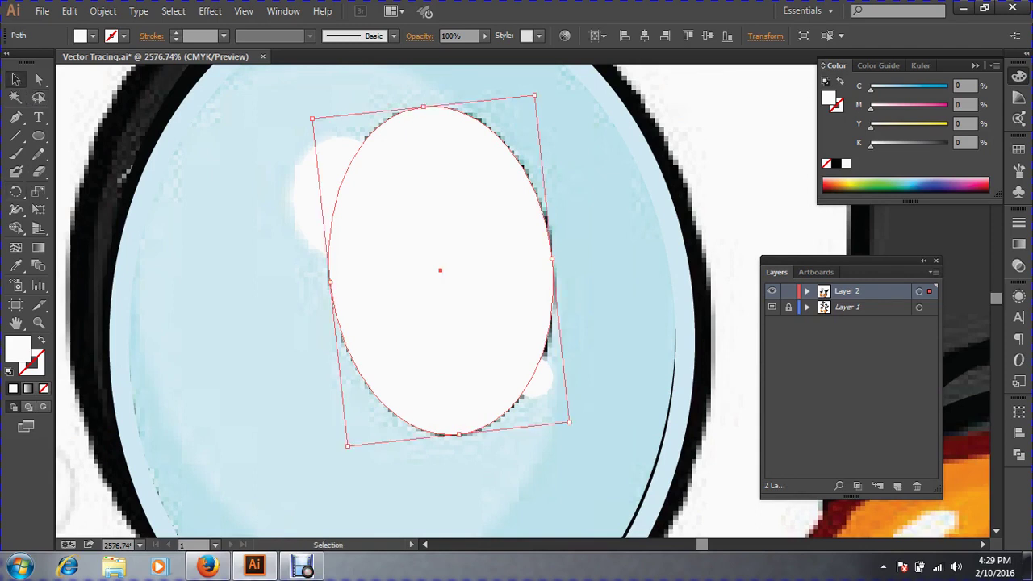
pyautogui.click(41, 340)
pyautogui.click(20, 266)
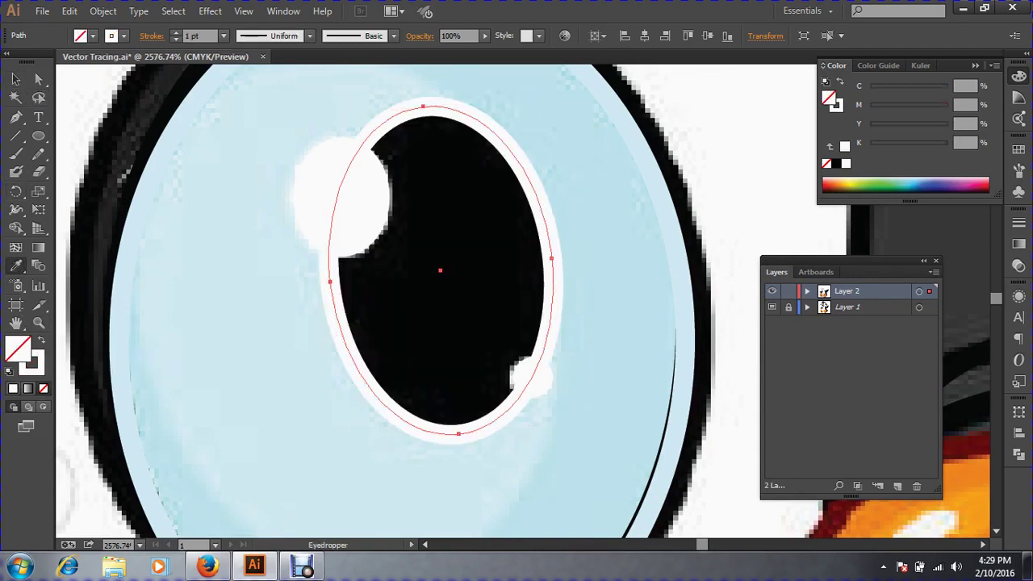
pyautogui.click(960, 419)
pyautogui.click(15, 78)
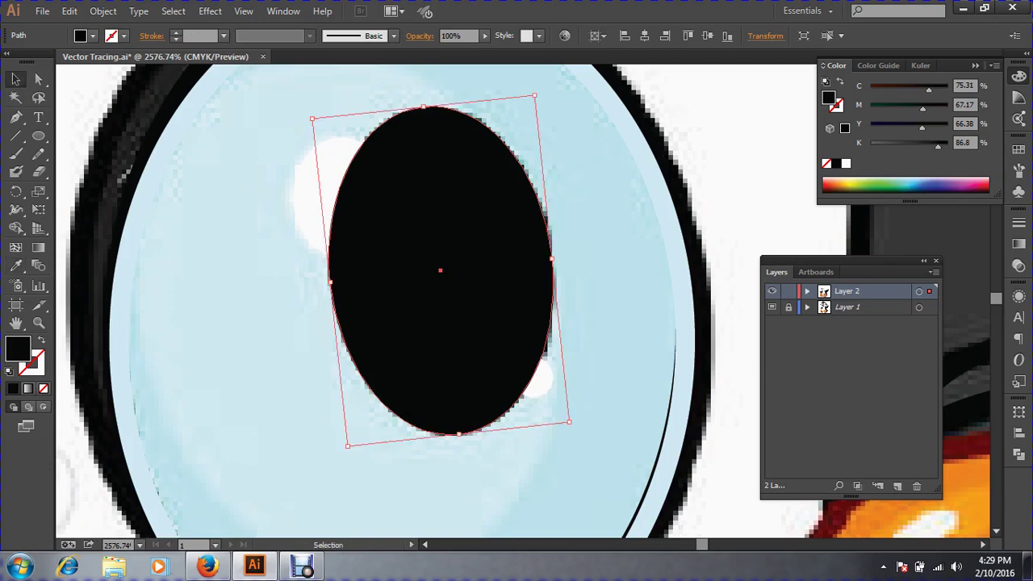
pyautogui.press('a')
pyautogui.hotkey('ctrl', '-')
pyautogui.hotkey('ctrl', '-')
pyautogui.hotkey('ctrl', '-')
pyautogui.hotkey('ctrl', '-')
pyautogui.hotkey('ctrl', '-')
pyautogui.hotkey('ctrl', '-')
pyautogui.hotkey('ctrl', '-')
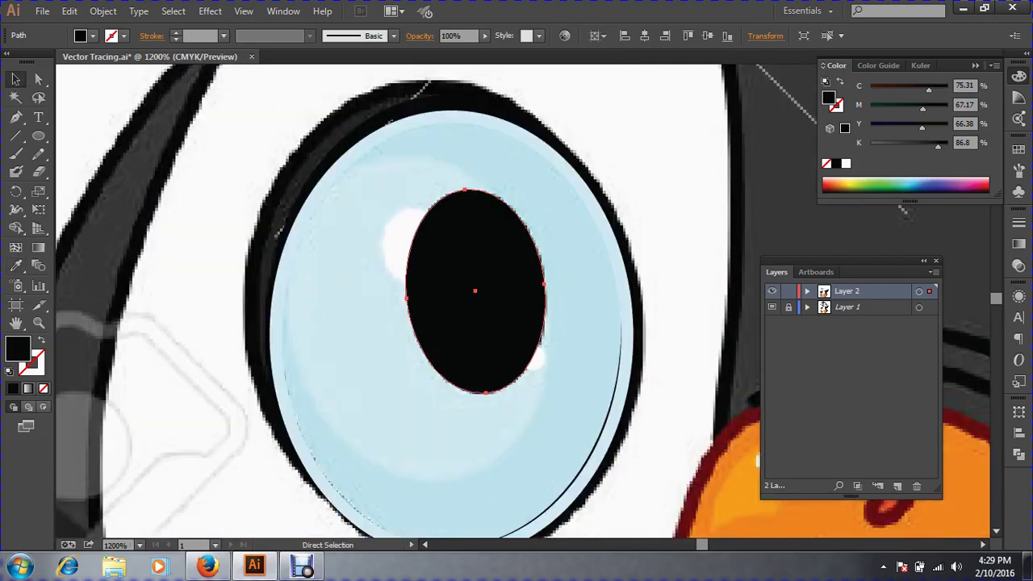
pyautogui.hotkey('ctrl', '-')
pyautogui.hotkey('ctrl', '-')
# Deselect the pupil ellipse and reveal the hidden face shapes on Layer 2.
pyautogui.press('v')
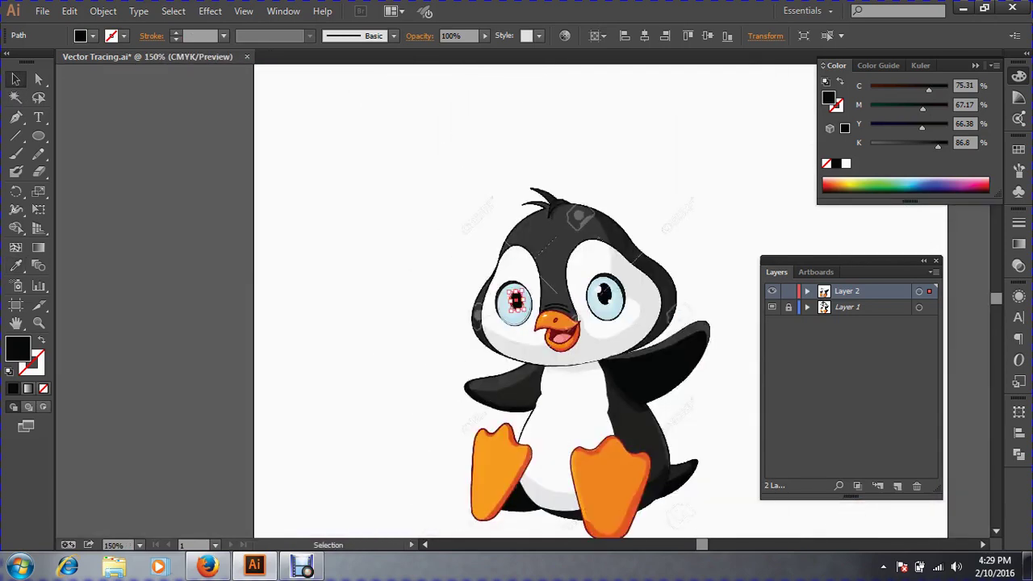
pyautogui.hotkey('ctrl', 'shift', 'a')
pyautogui.moveTo(422, 229); pyautogui.dragTo(894, 415)
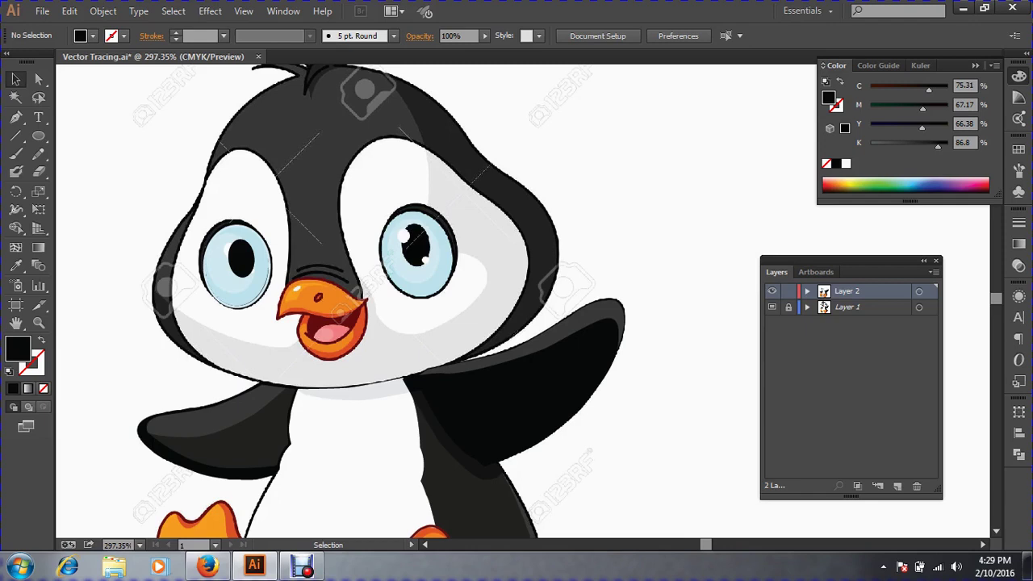
pyautogui.hotkey('ctrl', 'alt')
pyautogui.press('ctrl')
pyautogui.hotkey('ctrl', 'alt', '3')
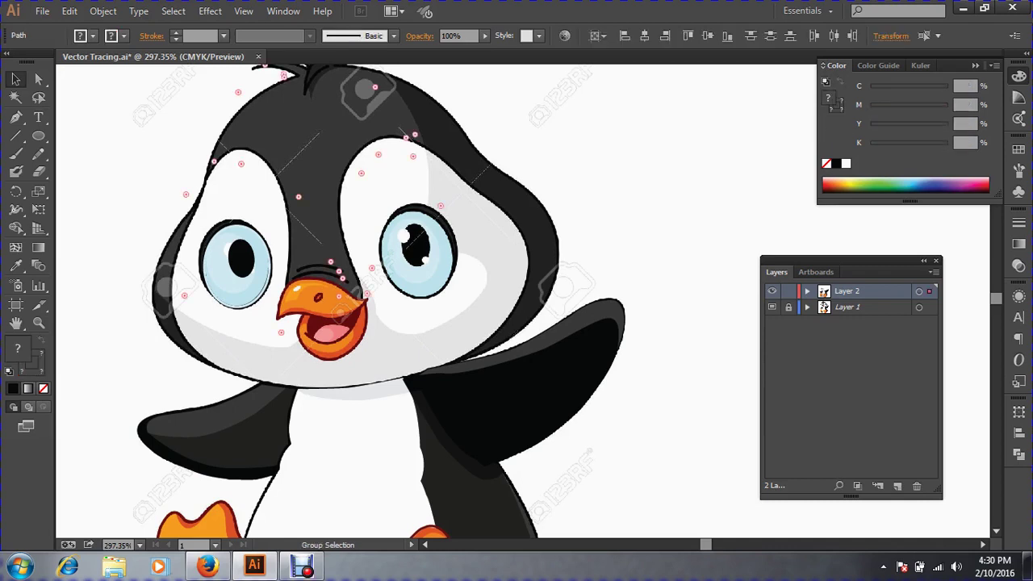
pyautogui.hotkey('ctrl', 'shift', 'a')
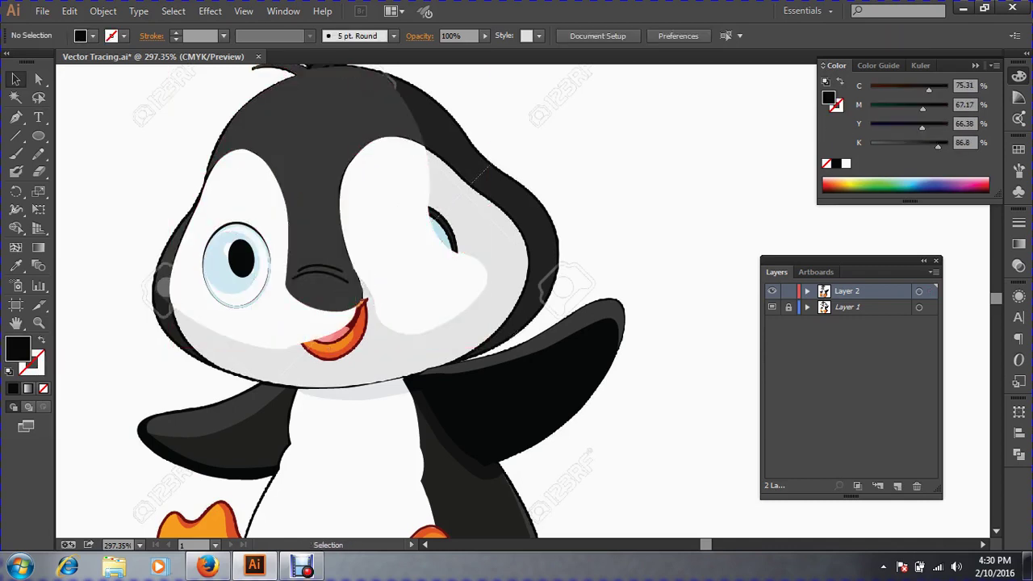
# Remove the white face shape from view, then zoom in close on the left eye.
pyautogui.hotkey('ctrl', 'space')
pyautogui.keyDown('ctrl'); pyautogui.click(330, 273); pyautogui.keyUp('ctrl')
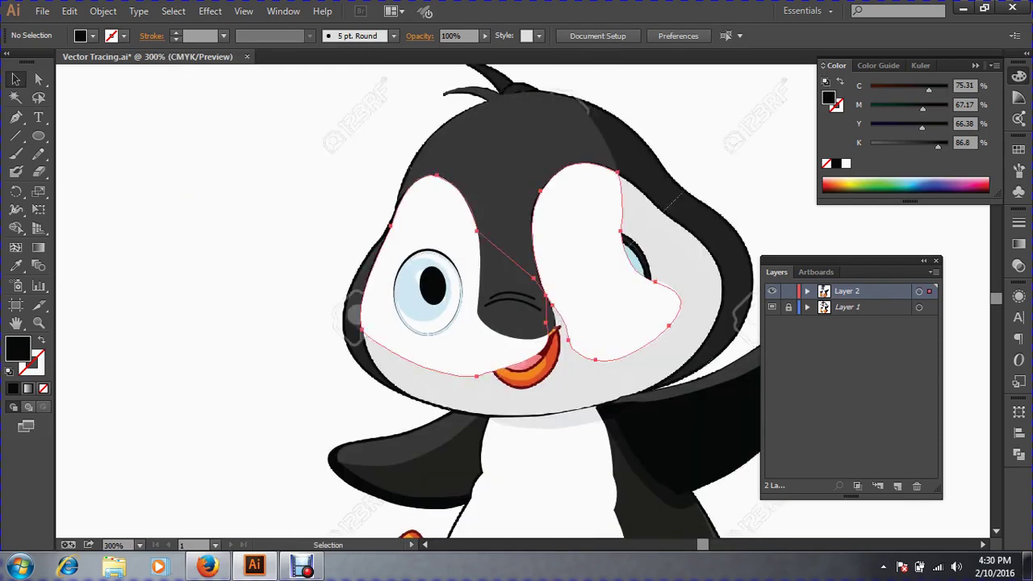
pyautogui.hotkey('ctrl', 'a')
pyautogui.press('a')
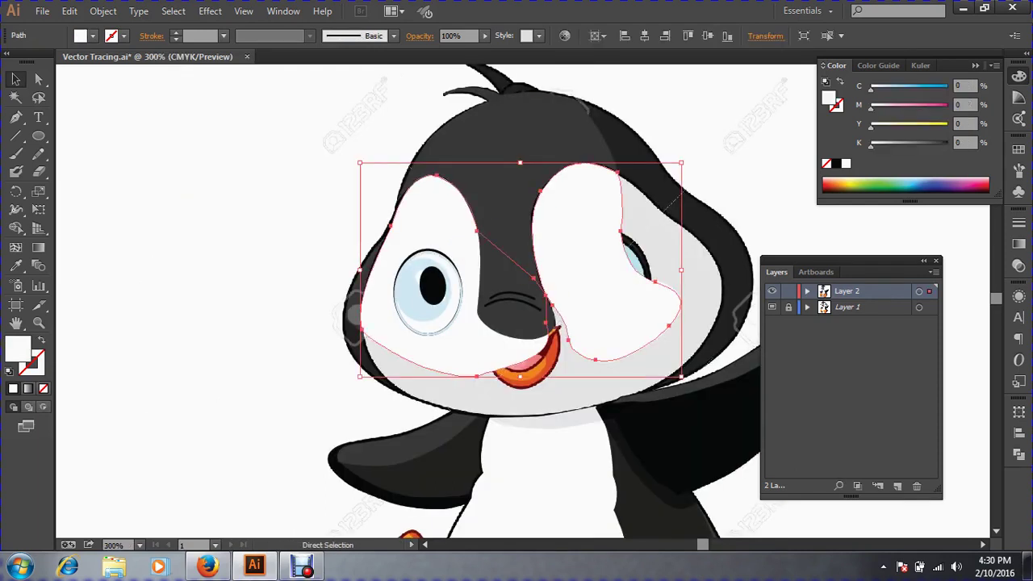
pyautogui.press('Delete')
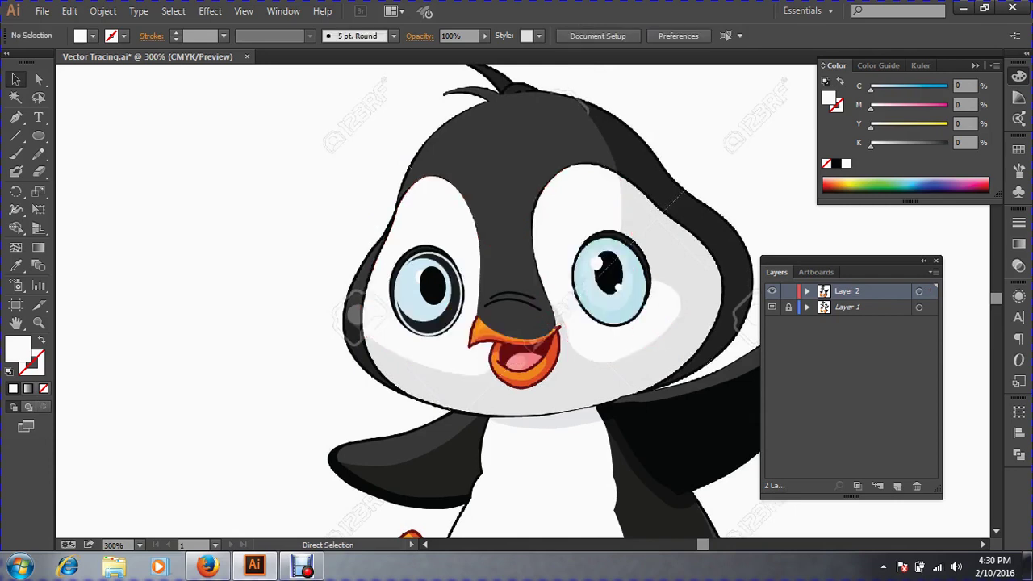
pyautogui.press('v')
pyautogui.click(430, 284)
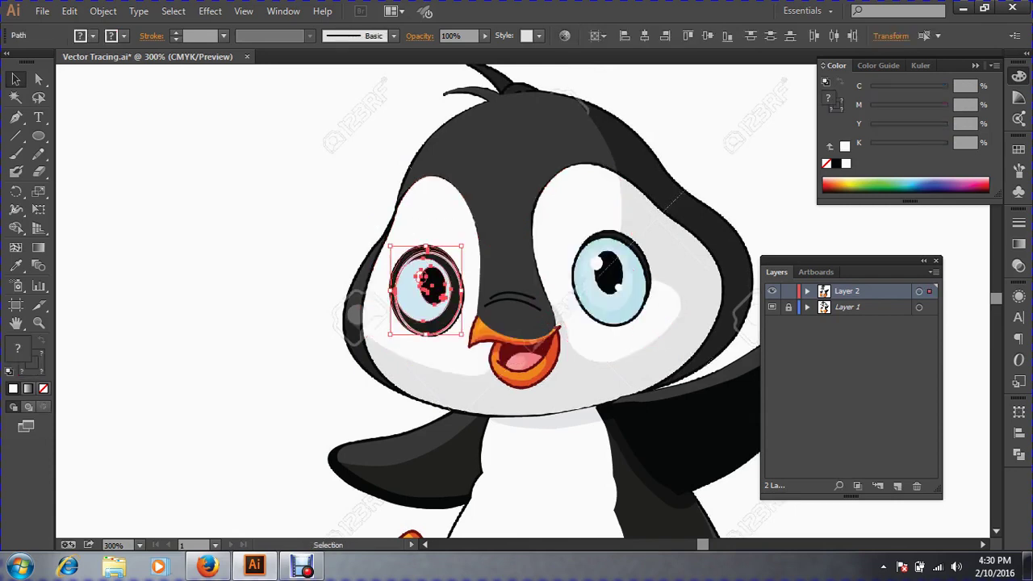
pyautogui.hotkey('ctrl', 'shift', 'a')
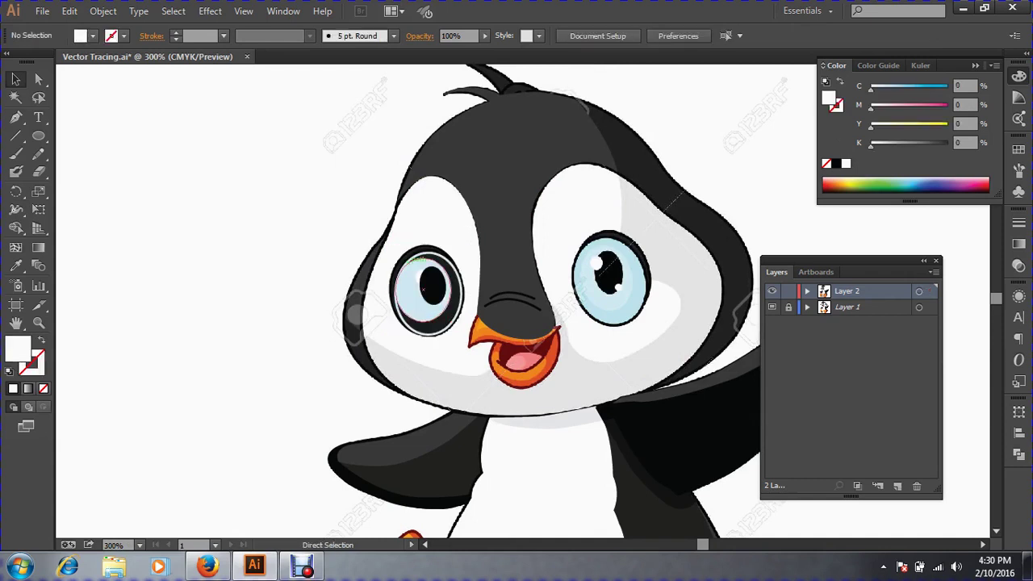
pyautogui.moveTo(386, 234); pyautogui.dragTo(513, 358)
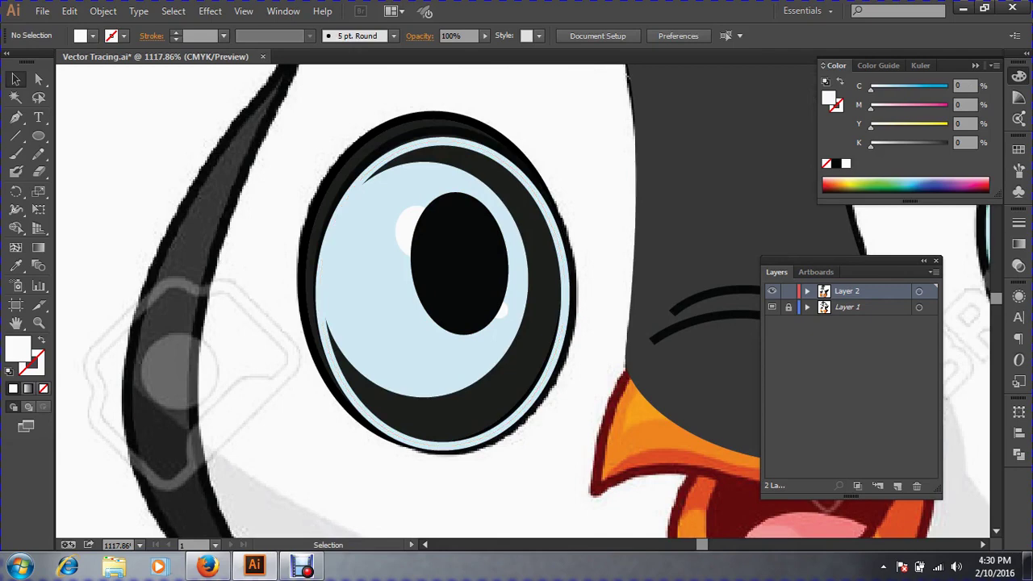
# Bring the small white highlight spot in front of the left eye's black pupil.
pyautogui.click(544, 285)
pyautogui.moveTo(544, 285); pyautogui.dragTo(680, 362)
pyautogui.hotkey('ctrl', 'z')
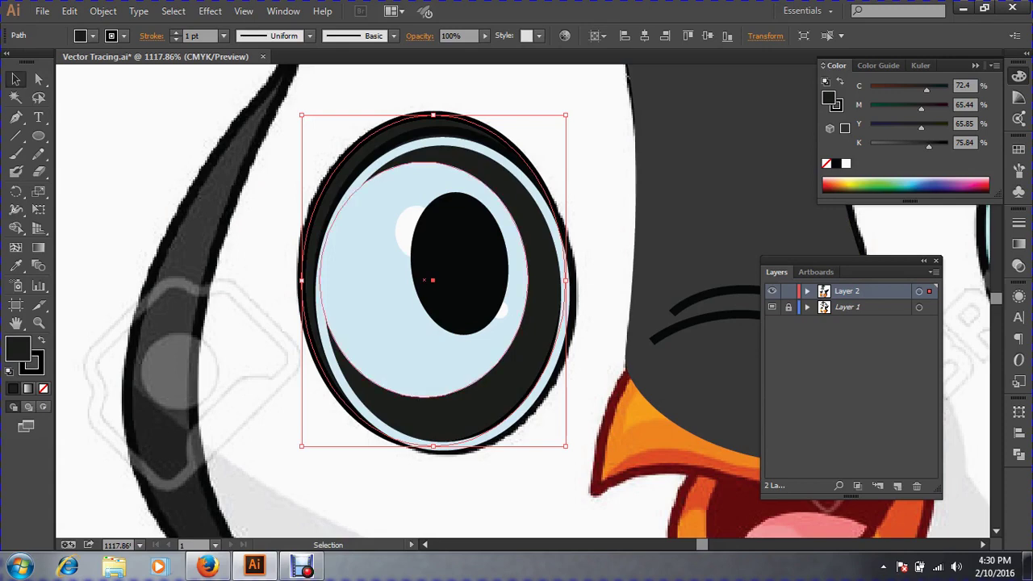
pyautogui.click(368, 311)
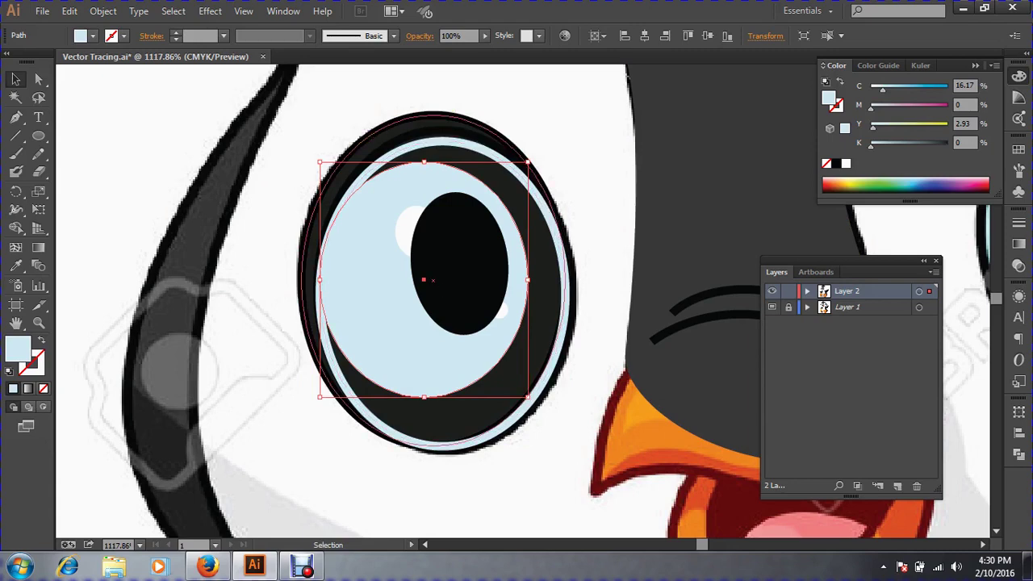
pyautogui.click(460, 263)
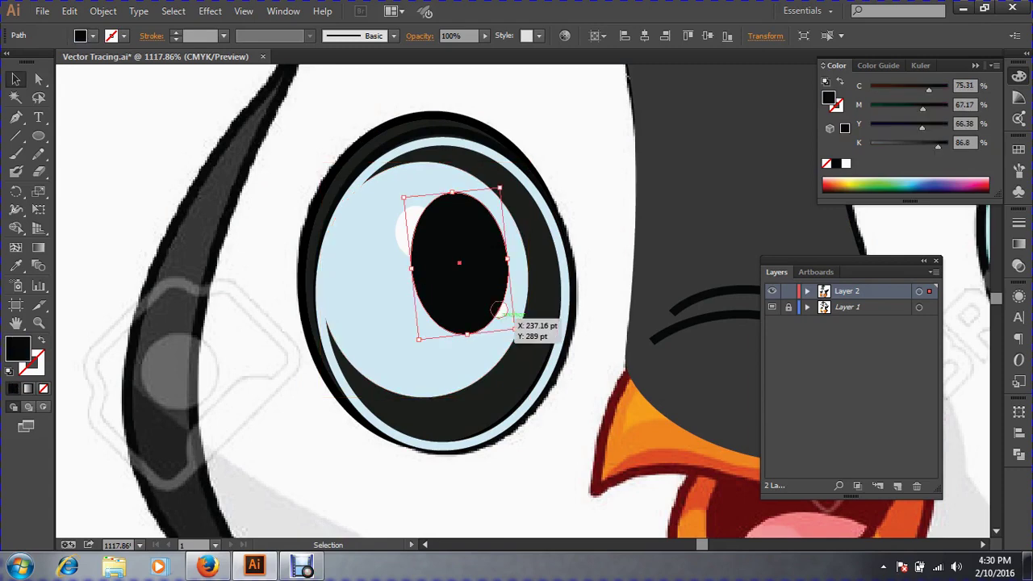
pyautogui.click(499, 311)
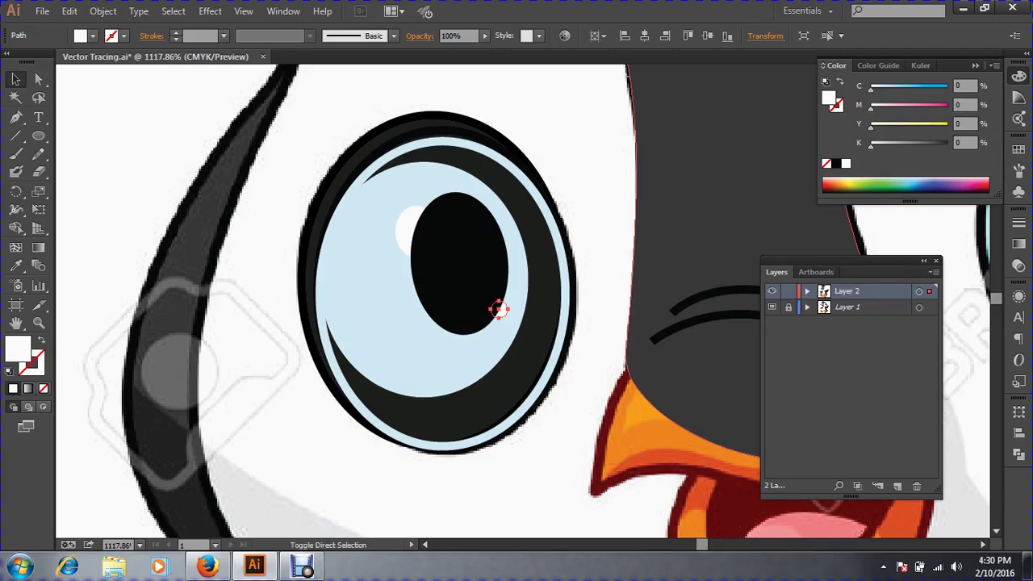
pyautogui.hotkey('ctrl', 'shift', ']')
pyautogui.hotkey('ctrl', 'shift', 'a')
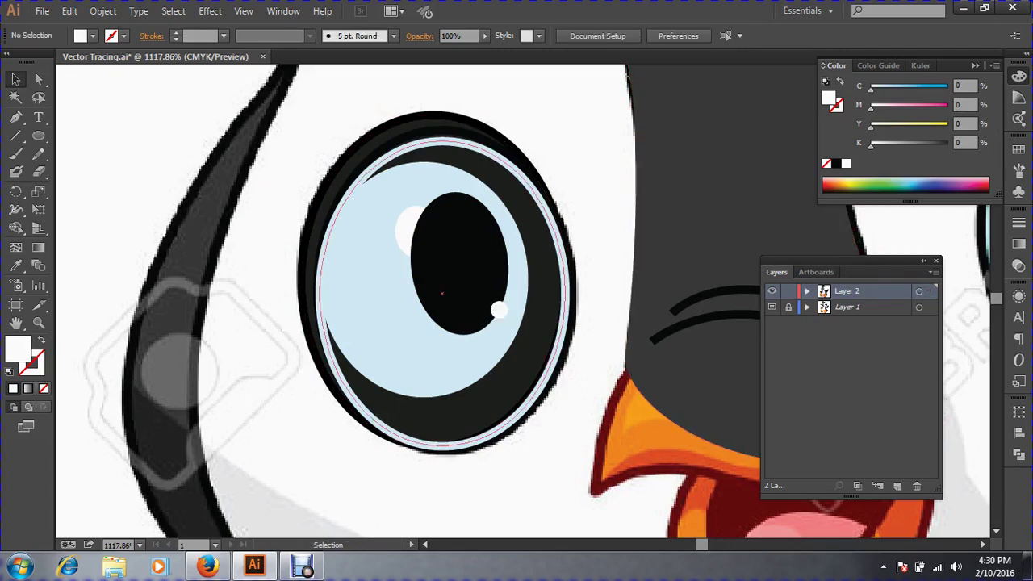
# Fill the left eye's outer ellipse with the right eye's light blue using the Eyedropper.
pyautogui.click(366, 413)
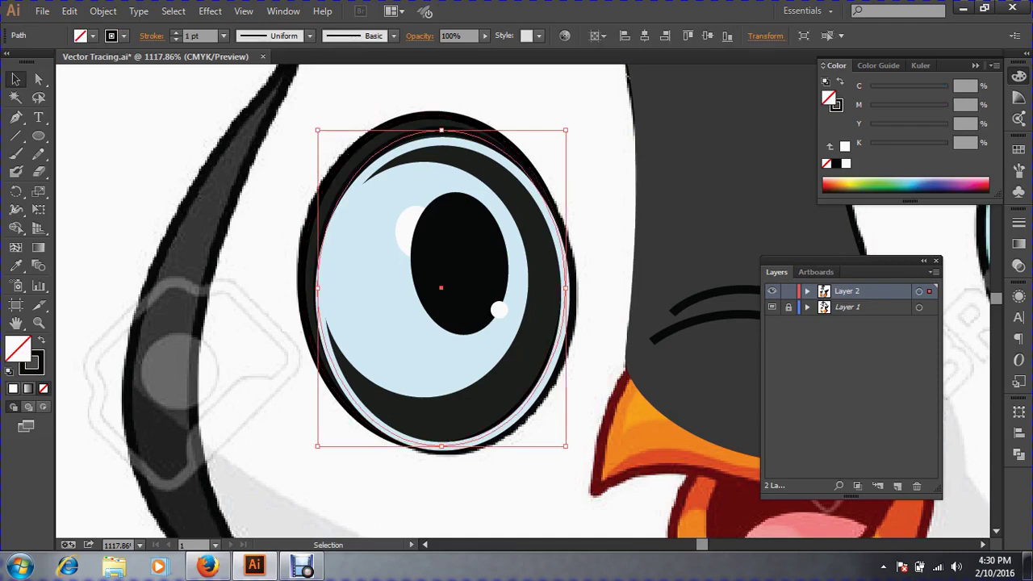
pyautogui.click(34, 366)
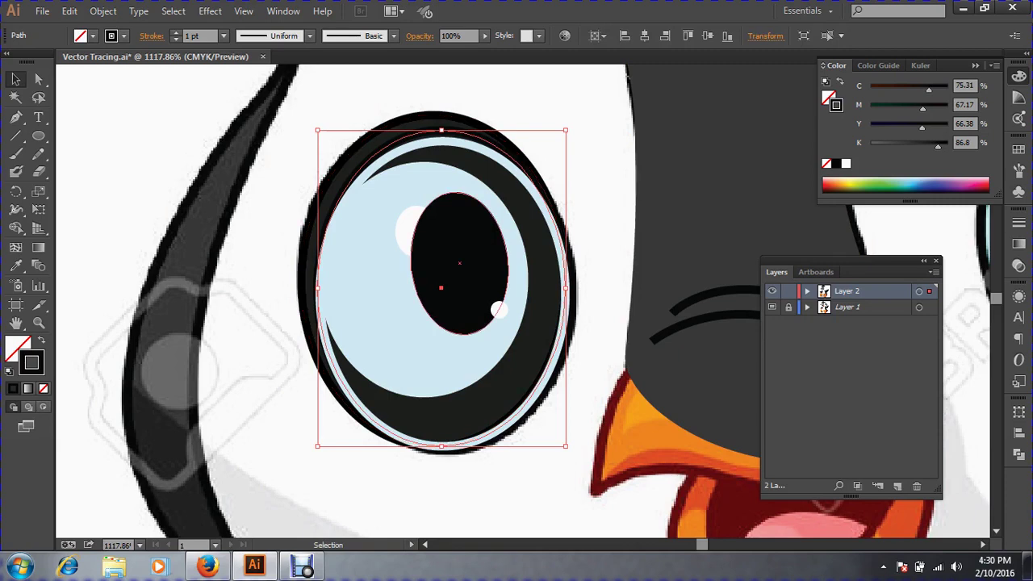
pyautogui.press('a')
pyautogui.hotkey('ctrl', '-')
pyautogui.hotkey('ctrl', '-')
pyautogui.hotkey('ctrl', '-')
pyautogui.hotkey('ctrl', '-')
pyautogui.hotkey('ctrl', '-')
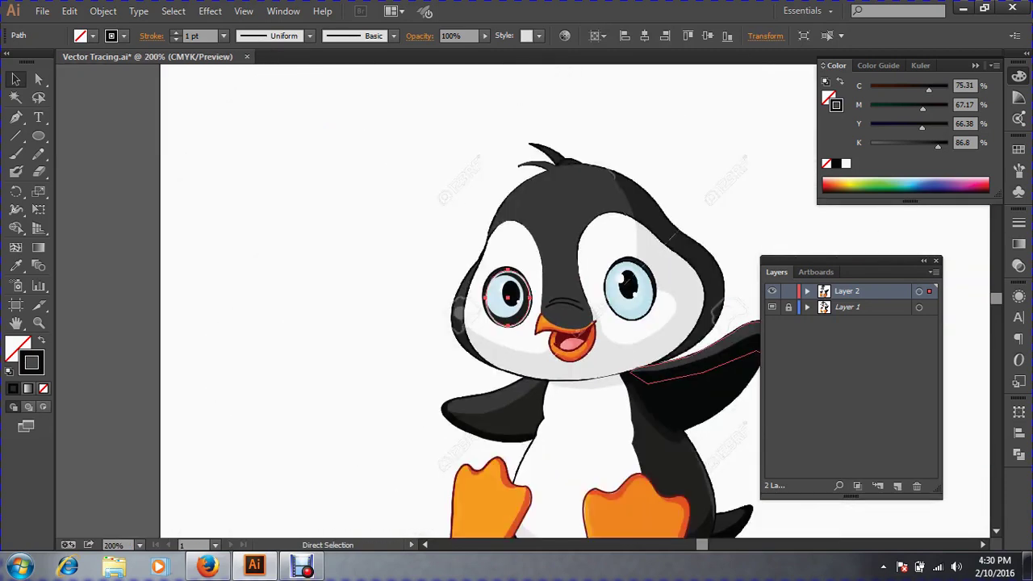
pyautogui.press('z')
pyautogui.moveTo(441, 240); pyautogui.dragTo(829, 394)
pyautogui.press('v')
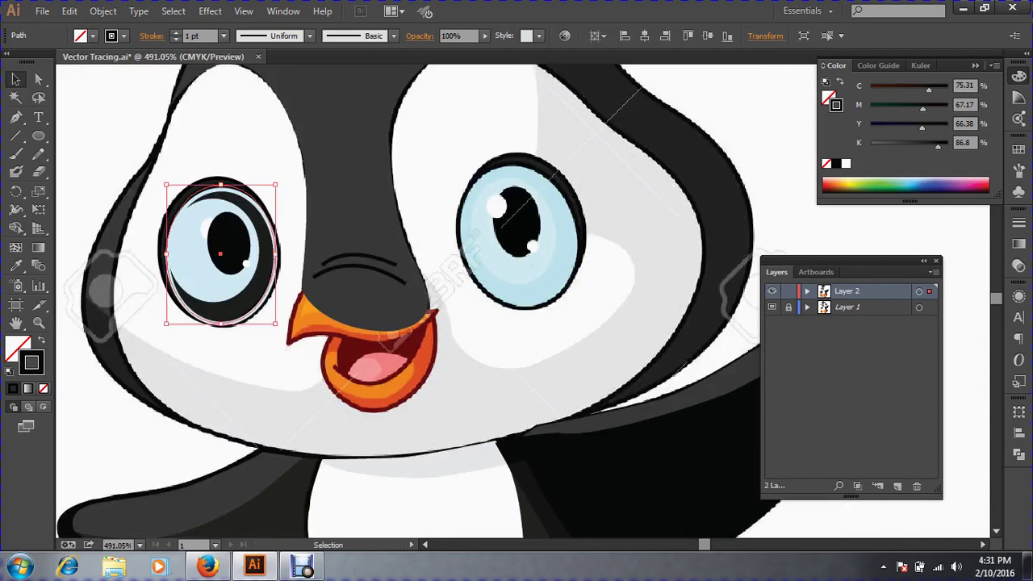
pyautogui.click(15, 270)
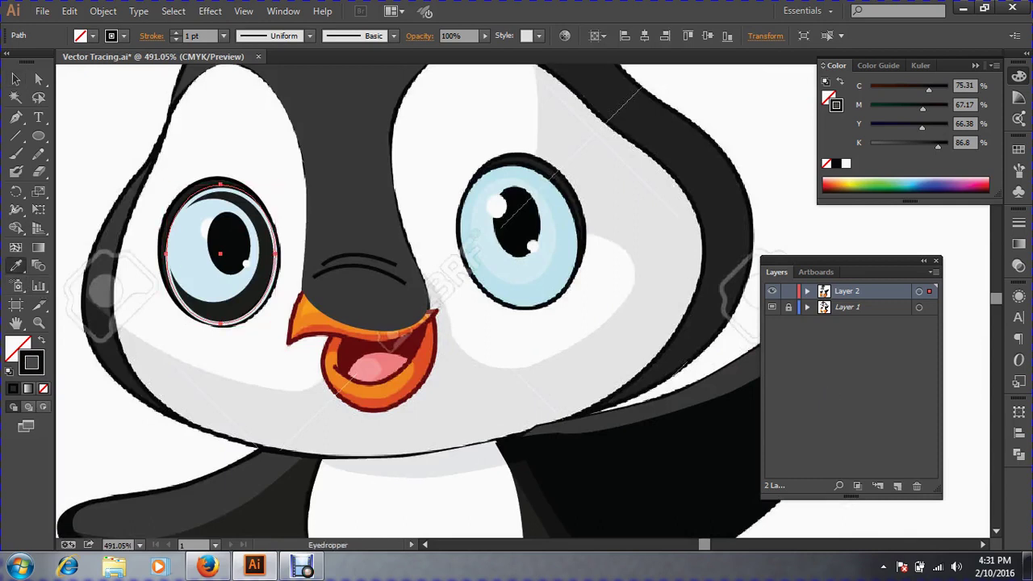
pyautogui.click(528, 289)
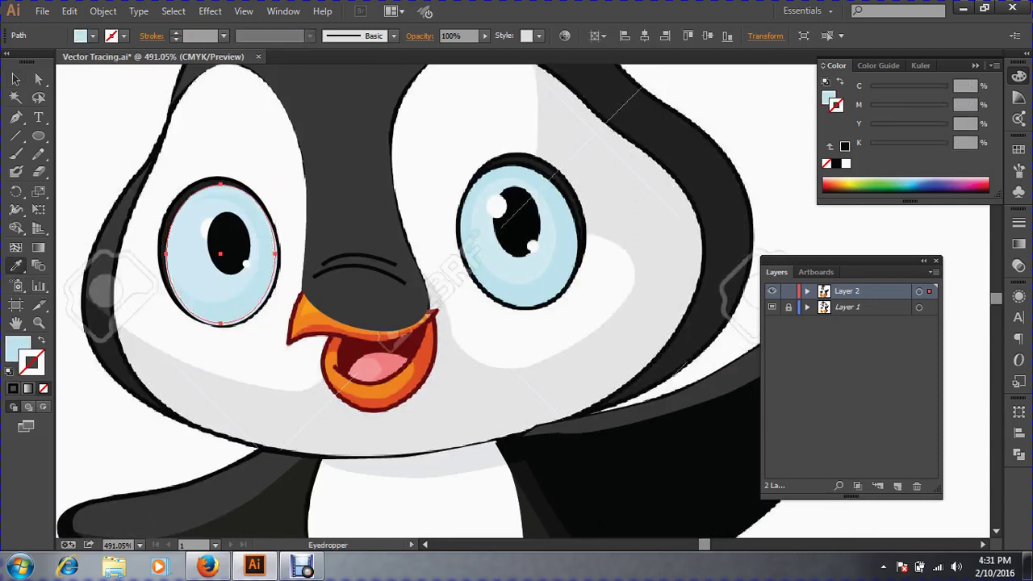
pyautogui.click(16, 79)
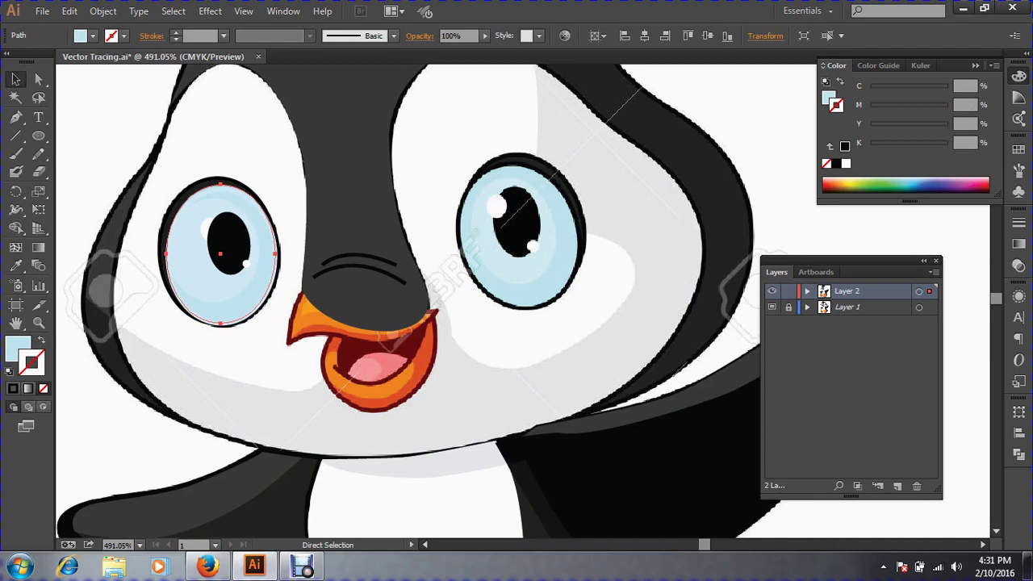
# Bring the upper white highlight ellipse in front of the pupil as well.
pyautogui.hotkey('ctrl', 'space')
pyautogui.moveTo(136, 156); pyautogui.dragTo(386, 384)
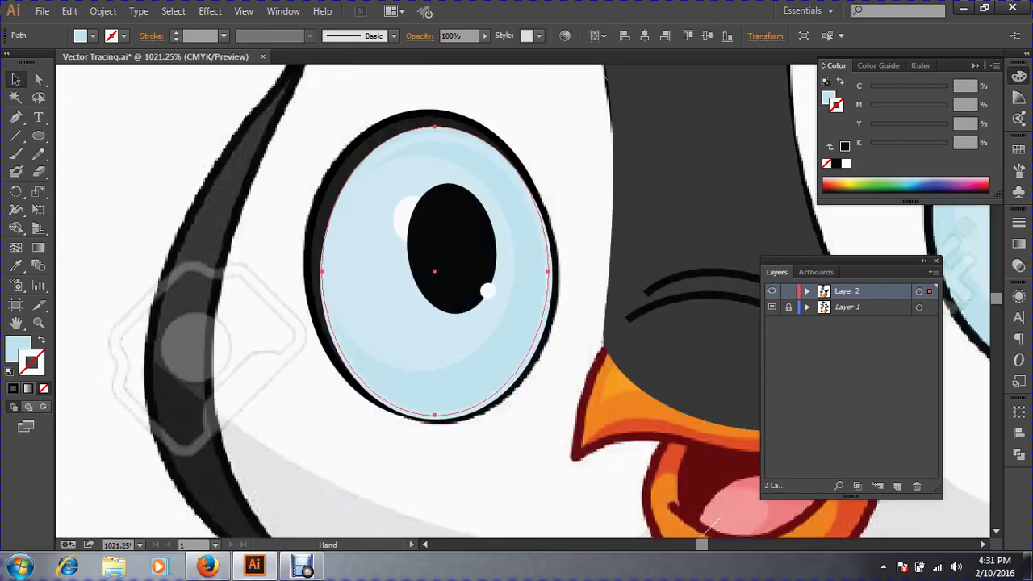
pyautogui.click(403, 218)
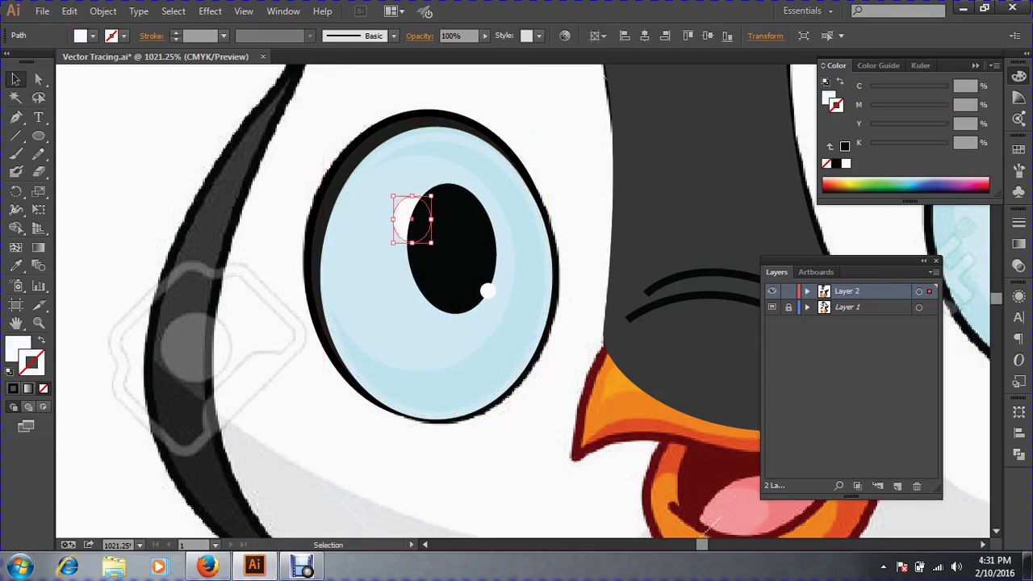
pyautogui.hotkey('ctrl', 'shift', ']')
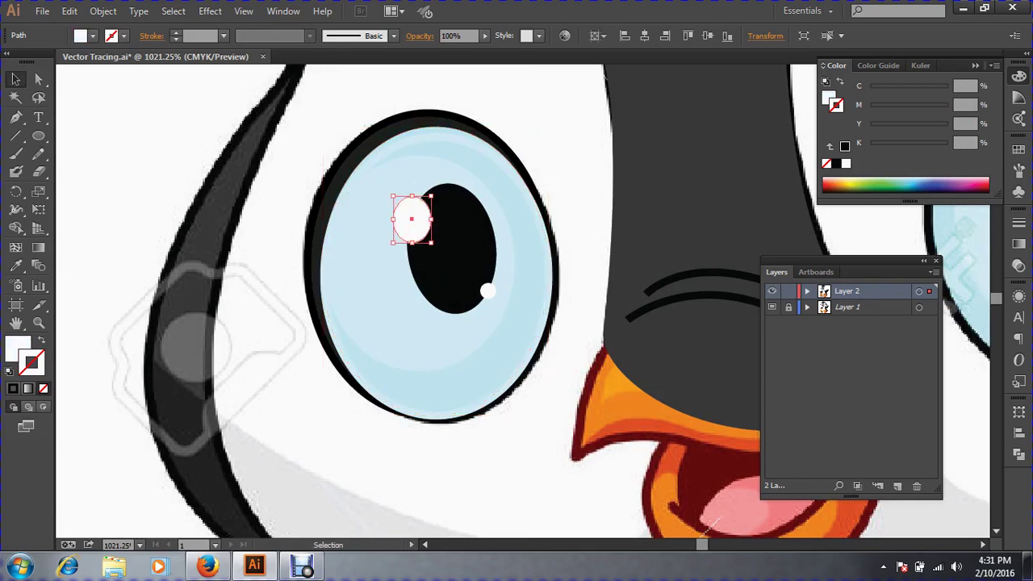
pyautogui.hotkey('ctrl', 'shift', 'a')
pyautogui.hotkey('ctrl', '-')
pyautogui.hotkey('ctrl', '-')
pyautogui.hotkey('ctrl', '-')
pyautogui.hotkey('ctrl', '-')
pyautogui.hotkey('ctrl', '-')
pyautogui.hotkey('ctrl', '-')
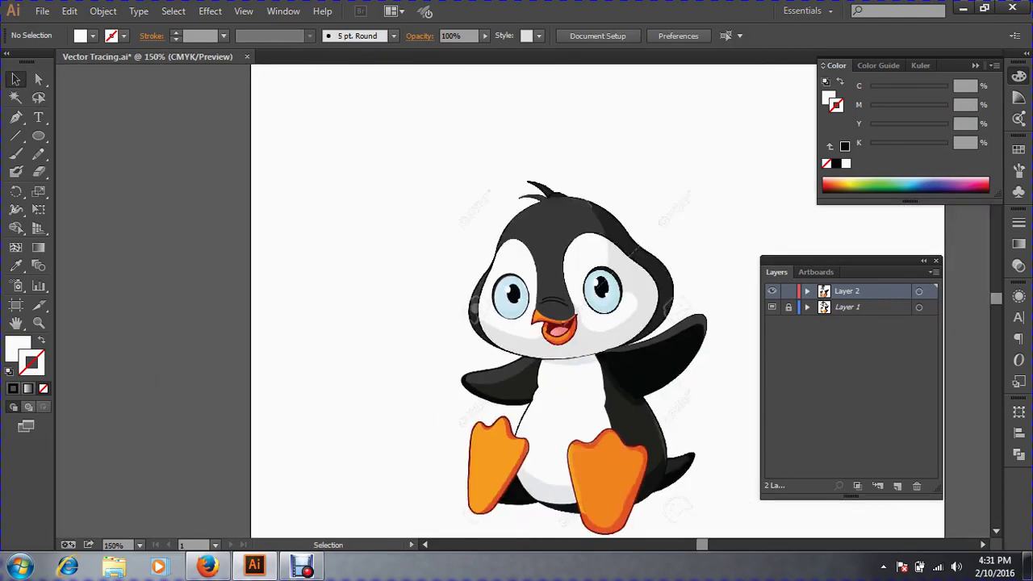
# Show the hidden white face shape, then hide it again with Ctrl+3.
pyautogui.hotkey('ctrl', 'space')
pyautogui.hotkey('ctrl', 'alt', '3')
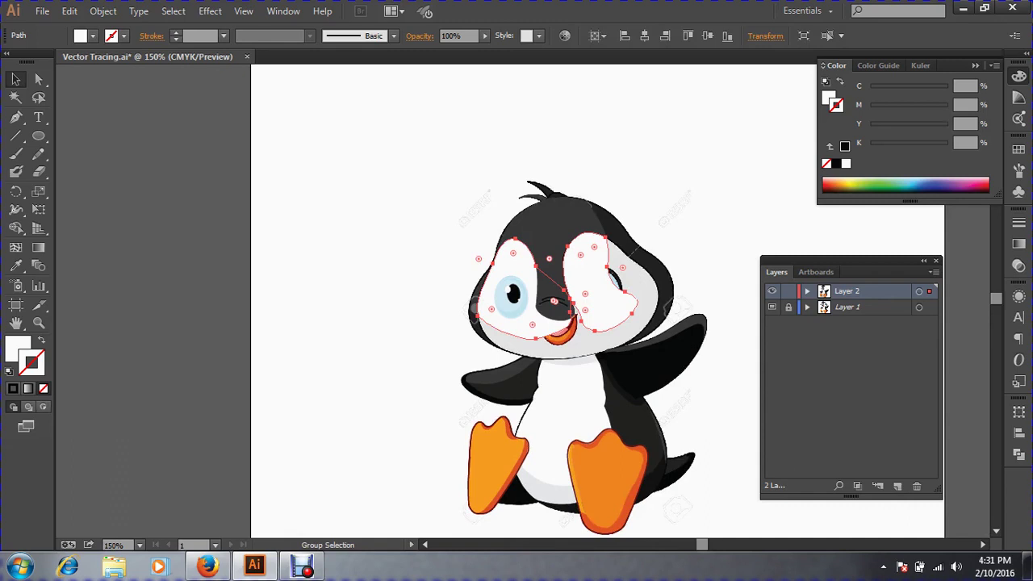
pyautogui.click(662, 161)
pyautogui.click(593, 278)
pyautogui.hotkey('ctrl', '3')
# Select every part of the left eye and group them together.
pyautogui.moveTo(416, 216); pyautogui.dragTo(821, 407)
pyautogui.moveTo(197, 184); pyautogui.dragTo(332, 332)
pyautogui.click(161, 194)
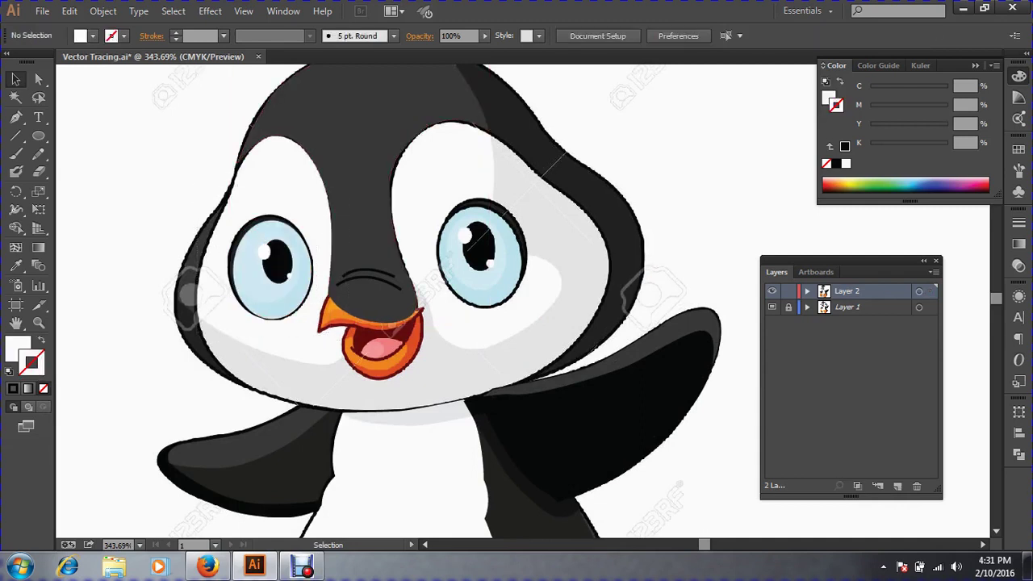
pyautogui.click(355, 178)
pyautogui.hotkey('ctrl', '2')
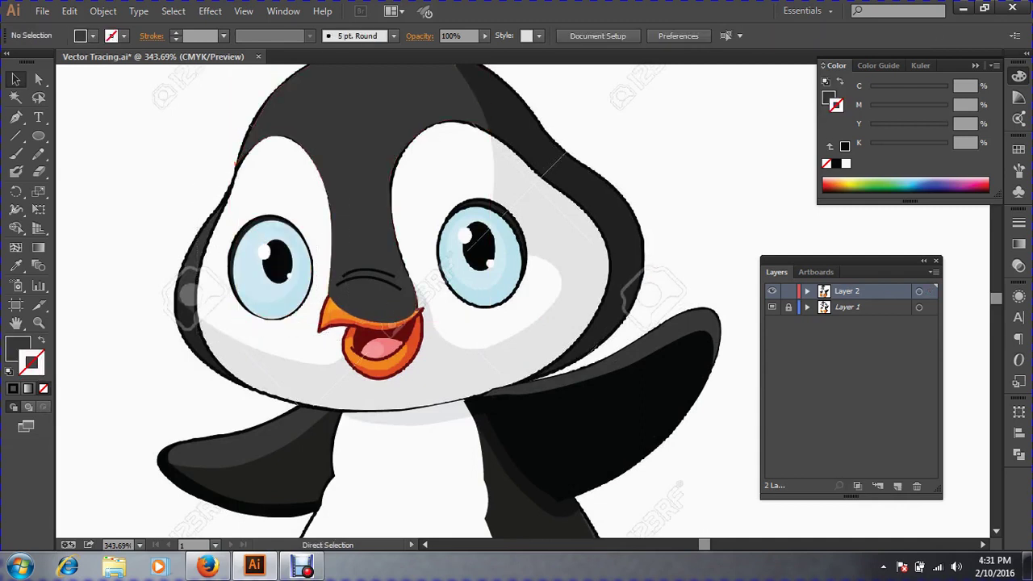
pyautogui.moveTo(186, 193); pyautogui.dragTo(320, 334)
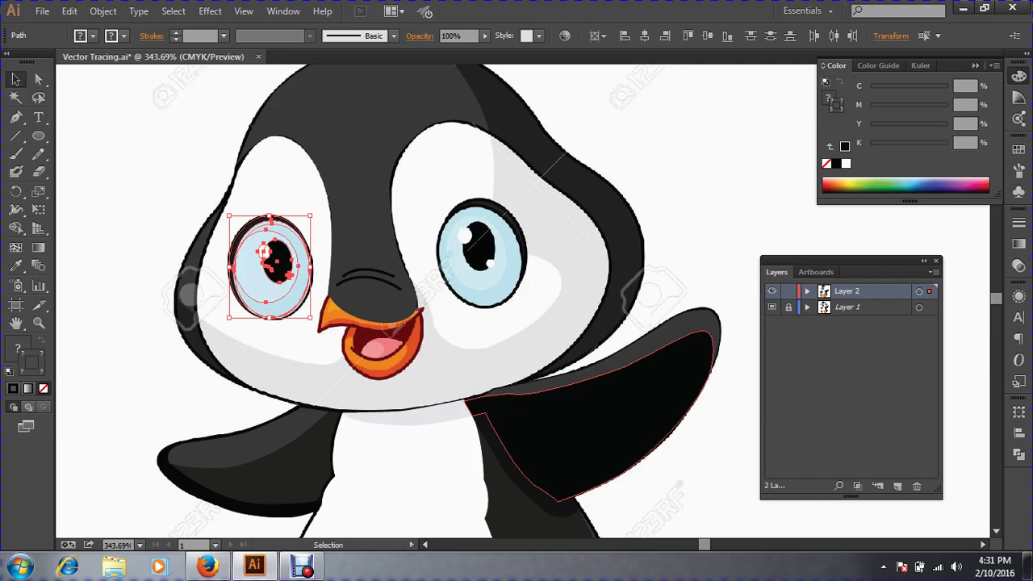
pyautogui.press('ctrl')
pyautogui.hotkey('ctrl', 'g')
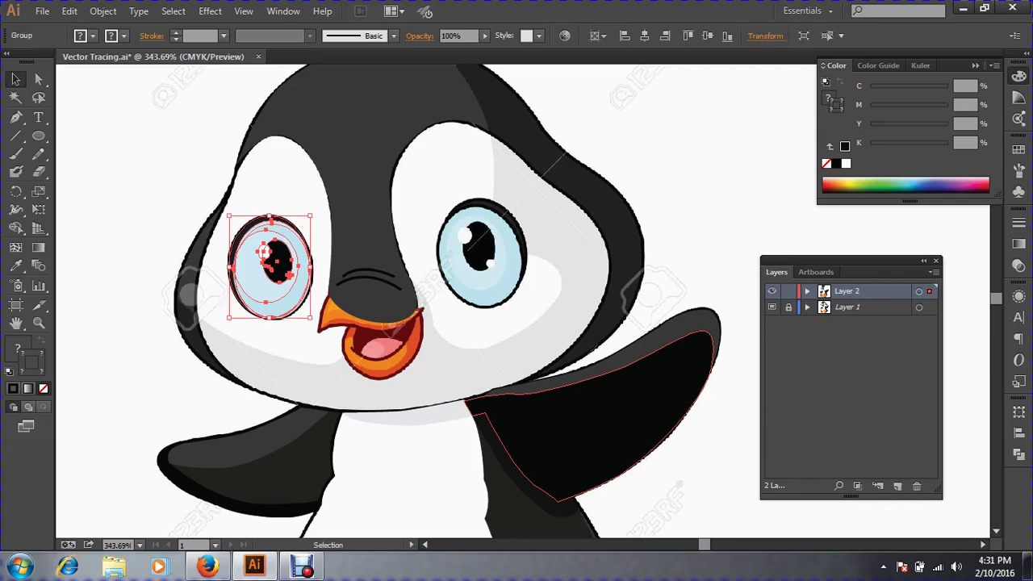
# Duplicate the left-eye group straight across and position the copy over the right eye.
pyautogui.click(127, 211)
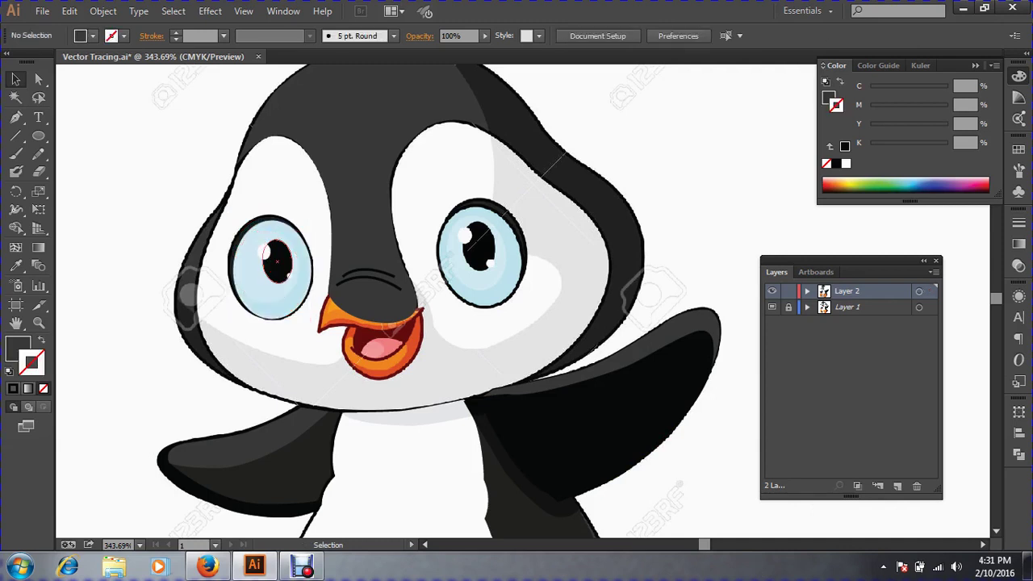
pyautogui.moveTo(272, 262); pyautogui.dragTo(165, 174)
pyautogui.click(134, 262)
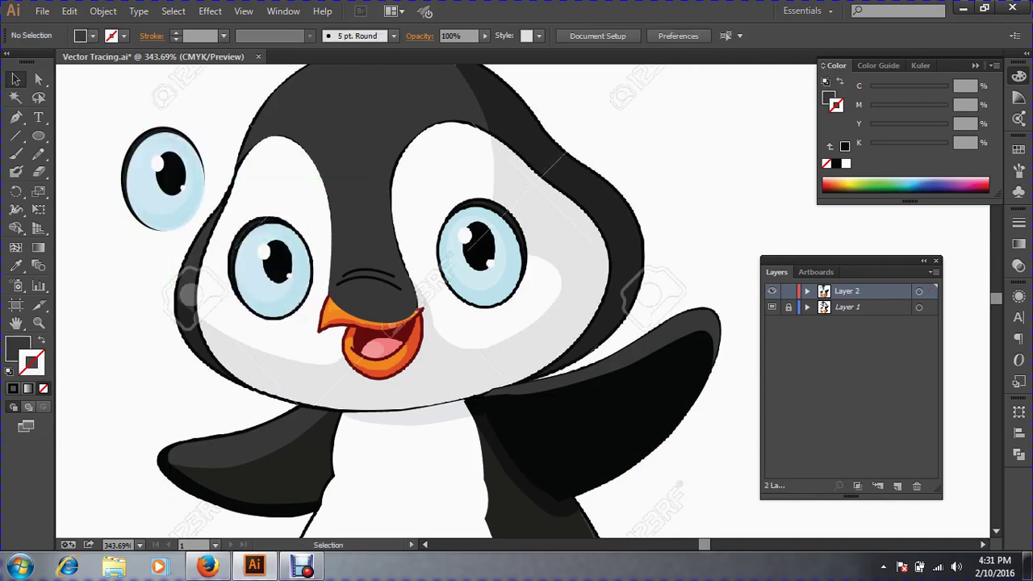
pyautogui.hotkey('ctrl', 'z')
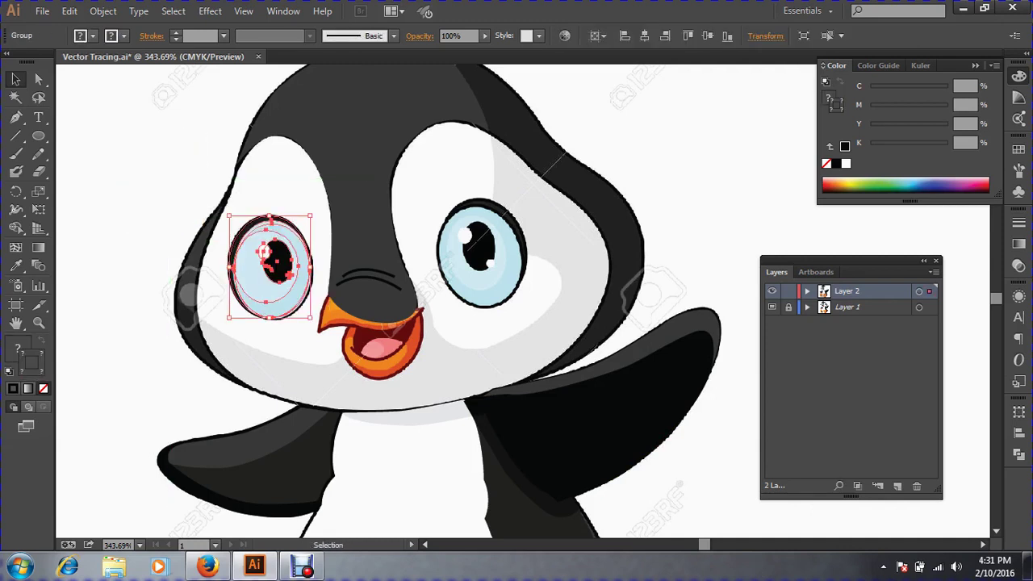
pyautogui.moveTo(262, 268); pyautogui.dragTo(483, 258)
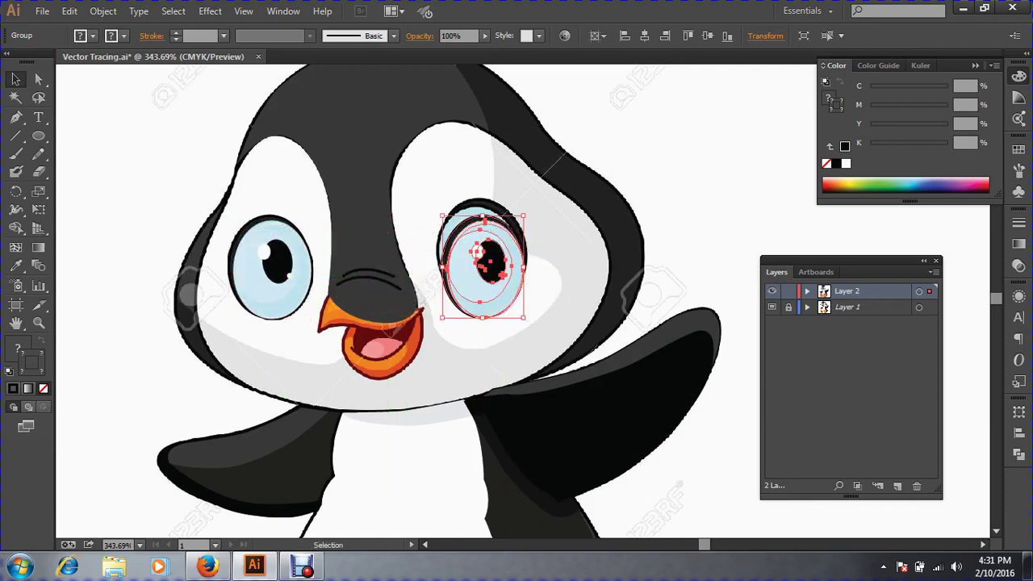
pyautogui.hotkey('ctrl', 'space')
pyautogui.moveTo(409, 176); pyautogui.dragTo(586, 346)
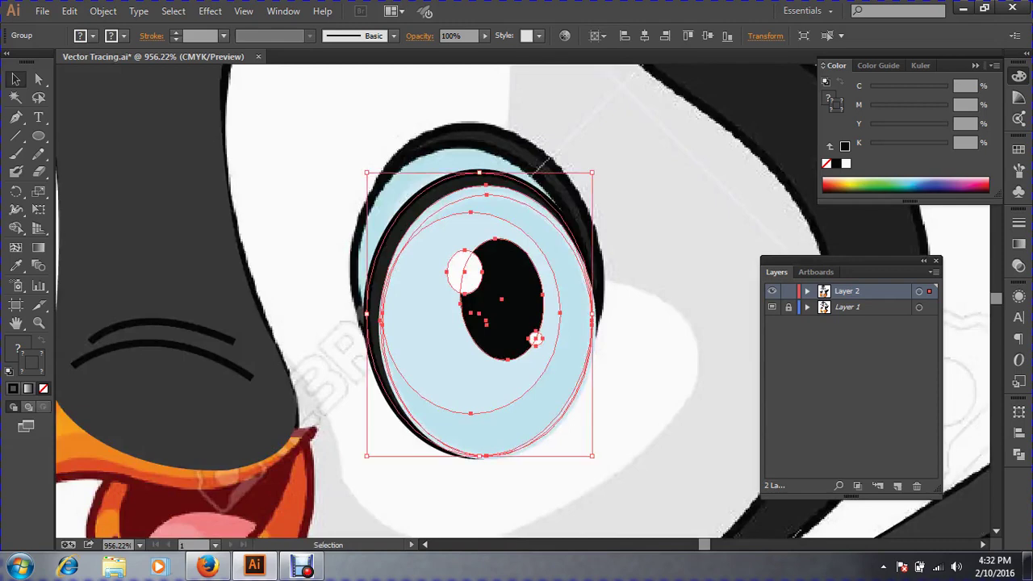
pyautogui.moveTo(478, 254); pyautogui.dragTo(446, 202)
pyautogui.moveTo(16, 192); pyautogui.dragTo(69, 210)
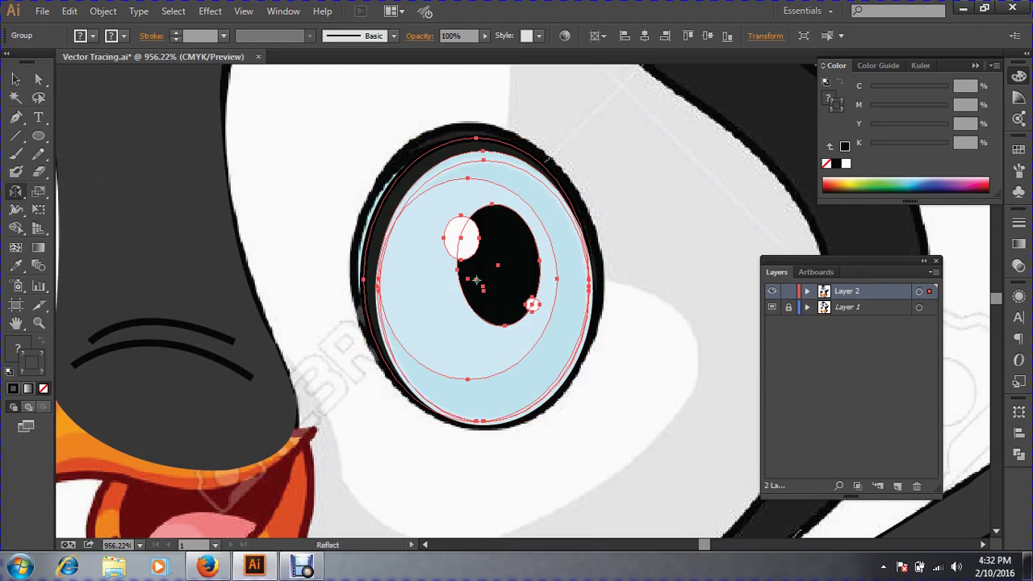
# Reflect the copied eye group across a vertical axis and move it toward the right eye.
pyautogui.doubleClick(16, 192)
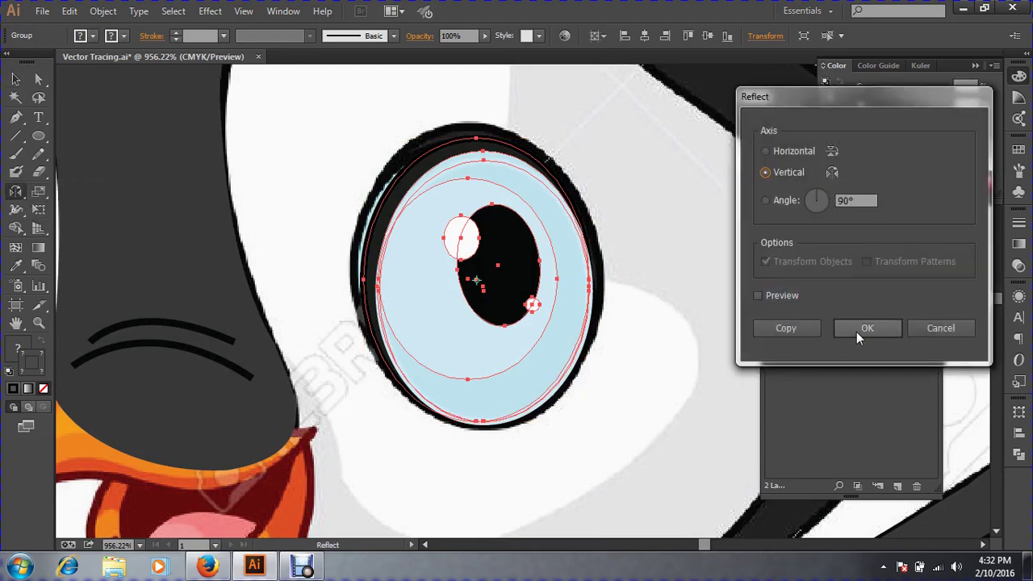
pyautogui.click(866, 332)
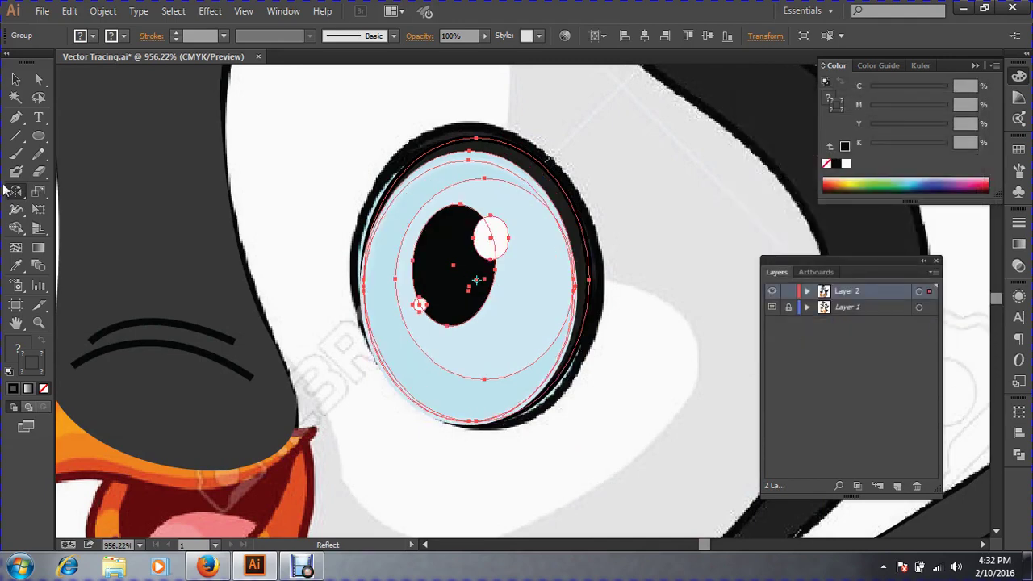
pyautogui.click(18, 80)
pyautogui.moveTo(499, 277); pyautogui.dragTo(577, 427)
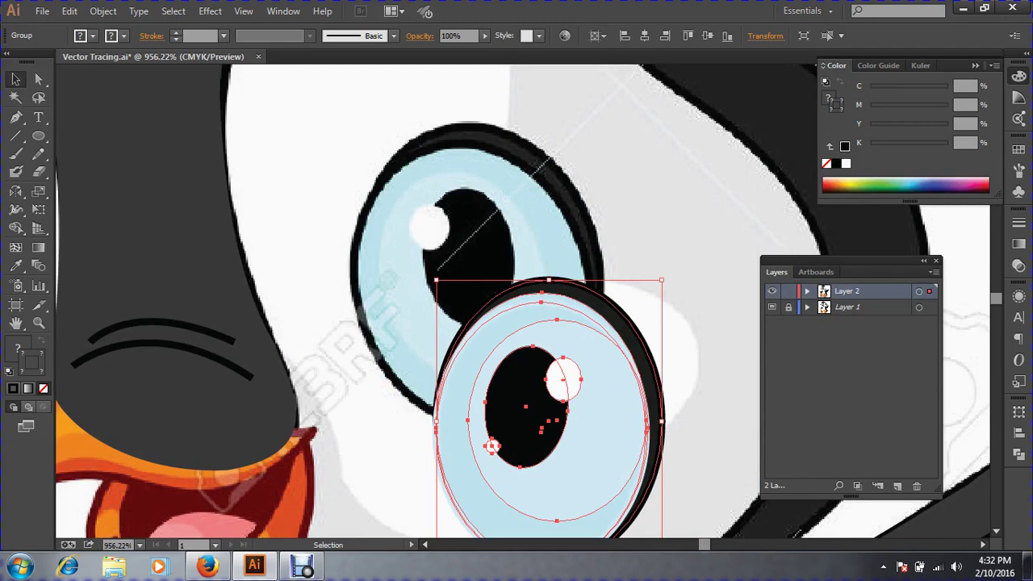
pyautogui.moveTo(550, 322); pyautogui.dragTo(666, 335)
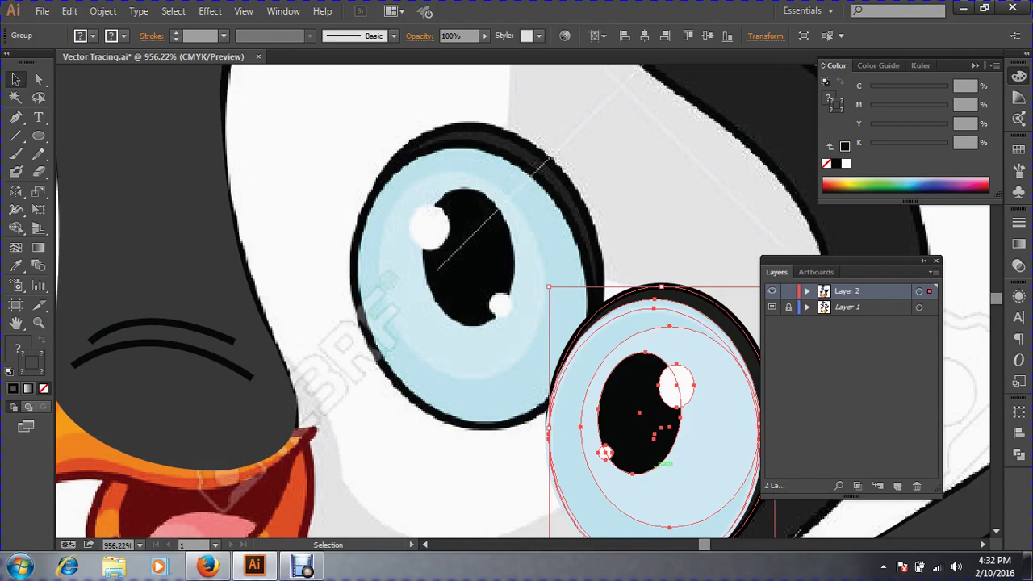
# Align the mirrored eye over the template eye and enlarge it to about 34.16 × 42.86 pt.
pyautogui.press('a')
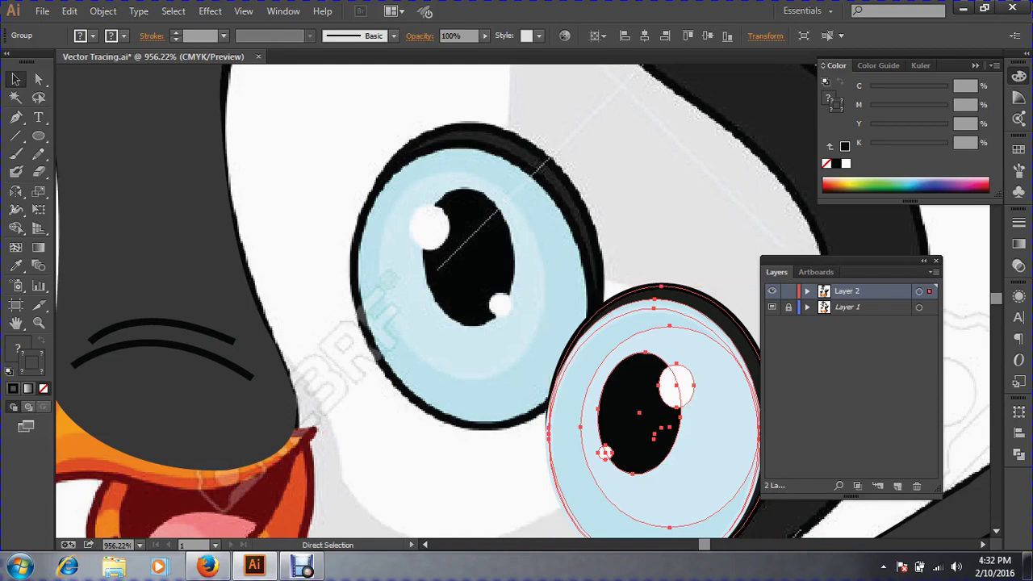
pyautogui.moveTo(605, 453); pyautogui.dragTo(419, 304)
pyautogui.press('v')
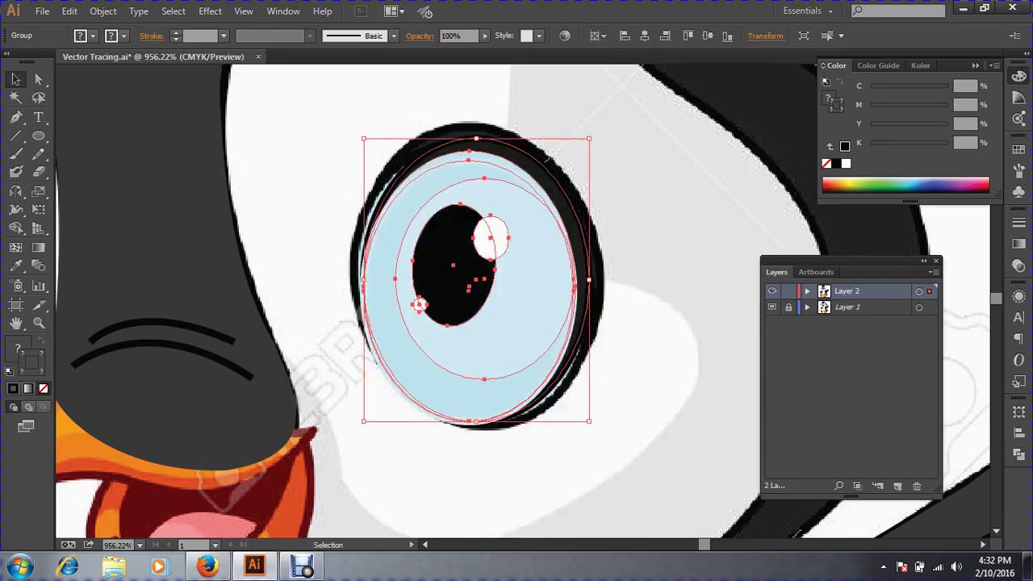
pyautogui.moveTo(419, 304)
pyautogui.mouseDown()
pyautogui.moveTo(497, 361)
pyautogui.moveTo(565, 391)
pyautogui.moveTo(483, 426)
pyautogui.moveTo(400, 284)
pyautogui.moveTo(413, 292)
pyautogui.mouseUp()
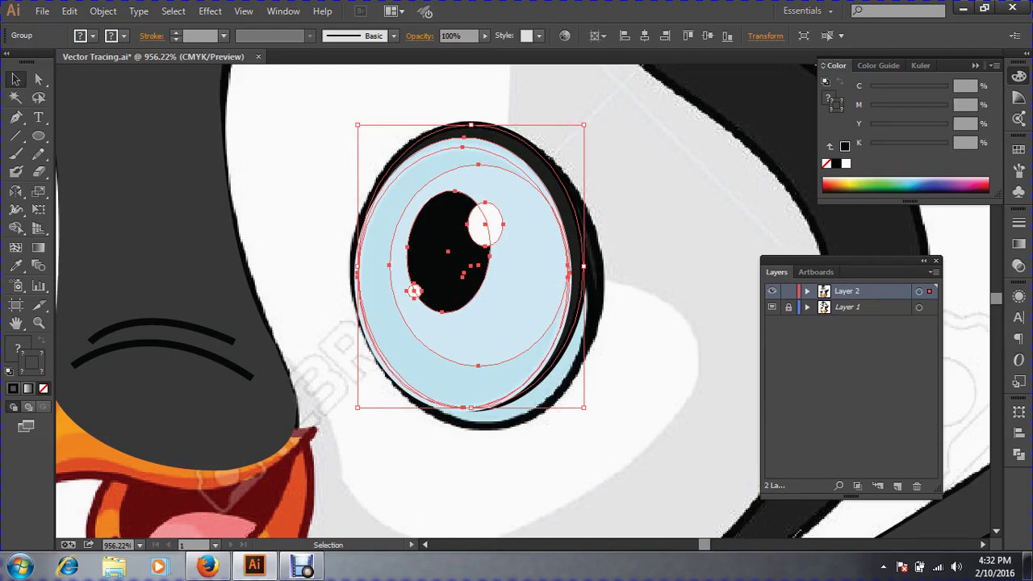
pyautogui.moveTo(517, 319); pyautogui.dragTo(587, 344)
pyautogui.moveTo(552, 312); pyautogui.dragTo(476, 292)
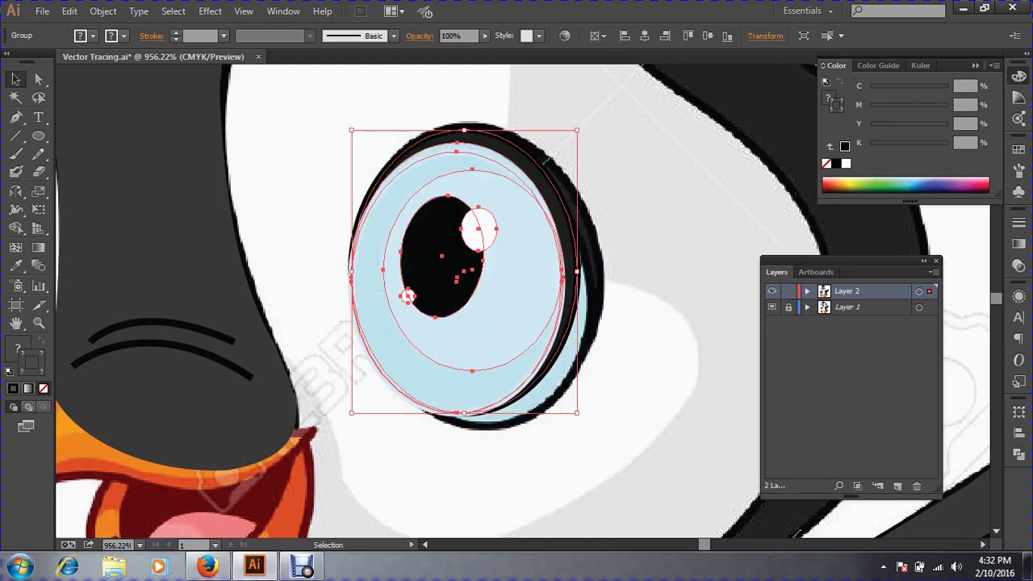
pyautogui.moveTo(577, 412); pyautogui.dragTo(595, 434)
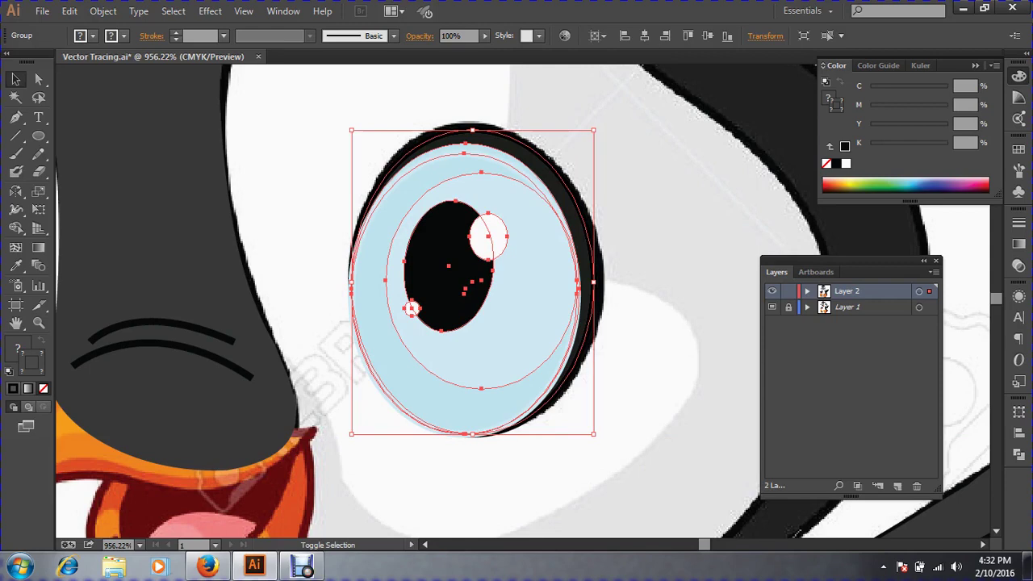
pyautogui.moveTo(594, 129); pyautogui.dragTo(598, 121)
pyautogui.press('a')
pyautogui.hotkey('ctrl', '-')
pyautogui.hotkey('ctrl', '-')
pyautogui.hotkey('ctrl', '-')
pyautogui.hotkey('ctrl', '-')
pyautogui.hotkey('ctrl', '-')
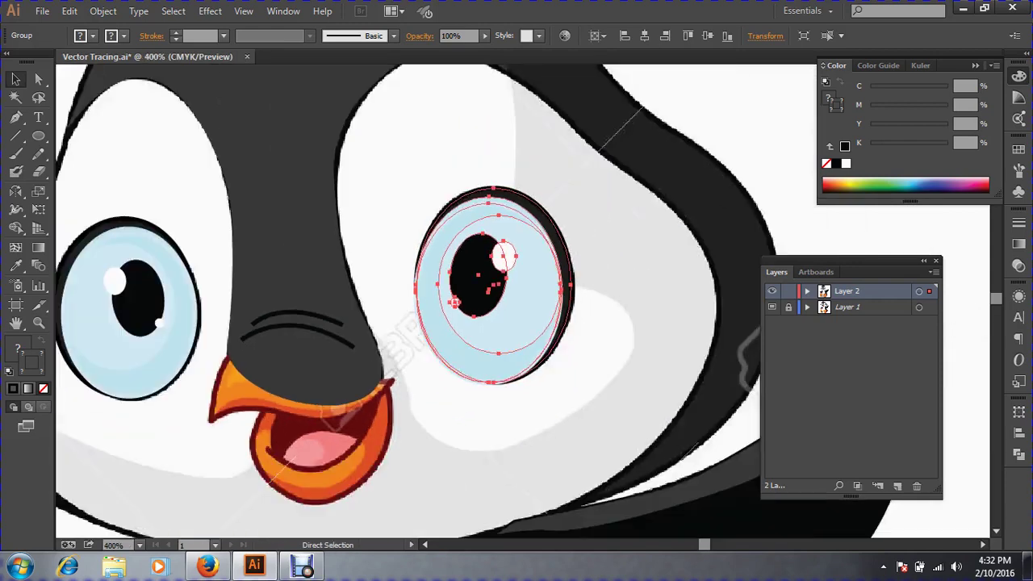
# Deselect the eye group, centre the penguin's head and save the document.
pyautogui.press('v')
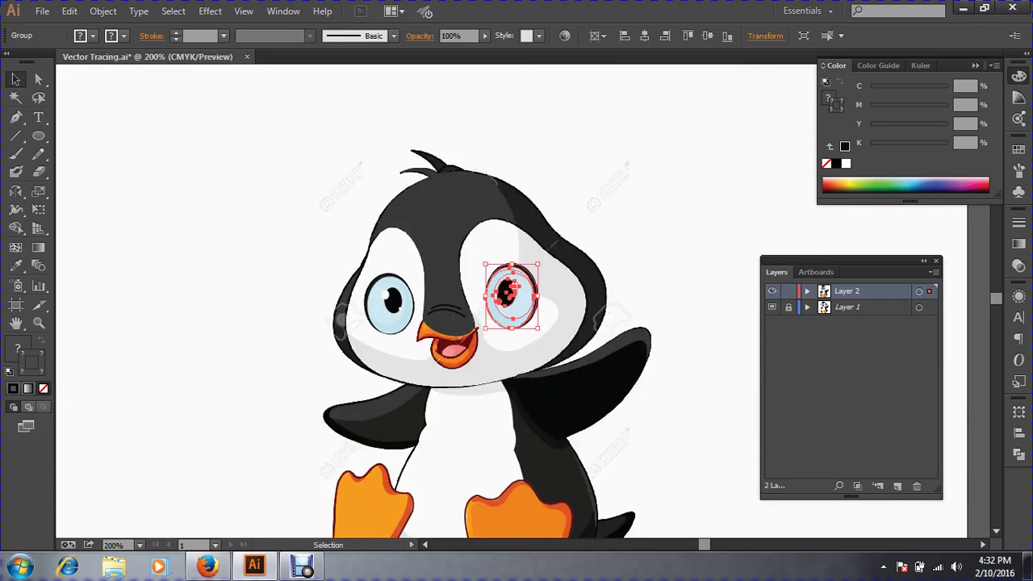
pyautogui.hotkey('ctrl', 'shift', 'a')
pyautogui.hotkey('ctrl', '+')
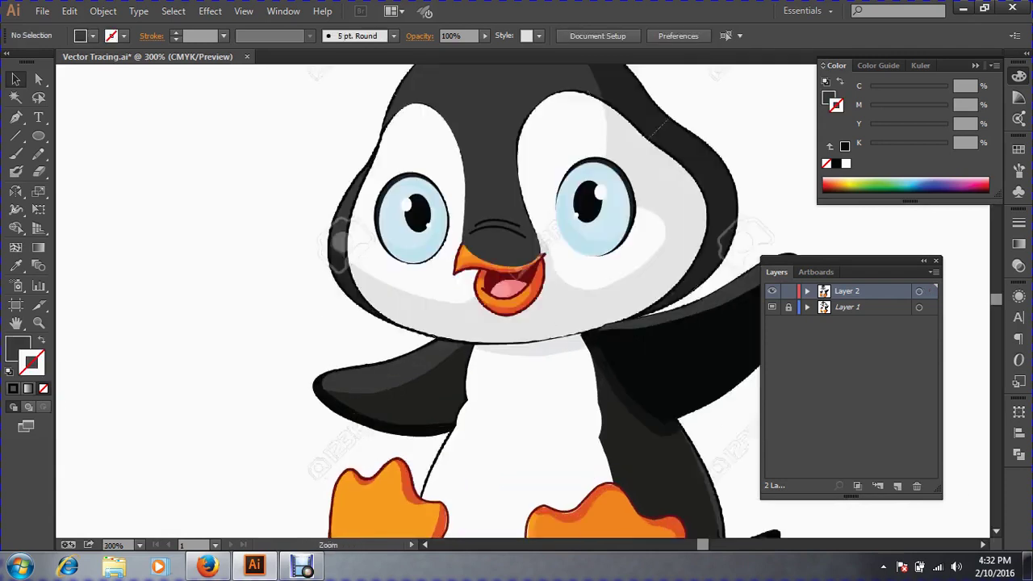
pyautogui.moveTo(517, 274); pyautogui.dragTo(441, 362)
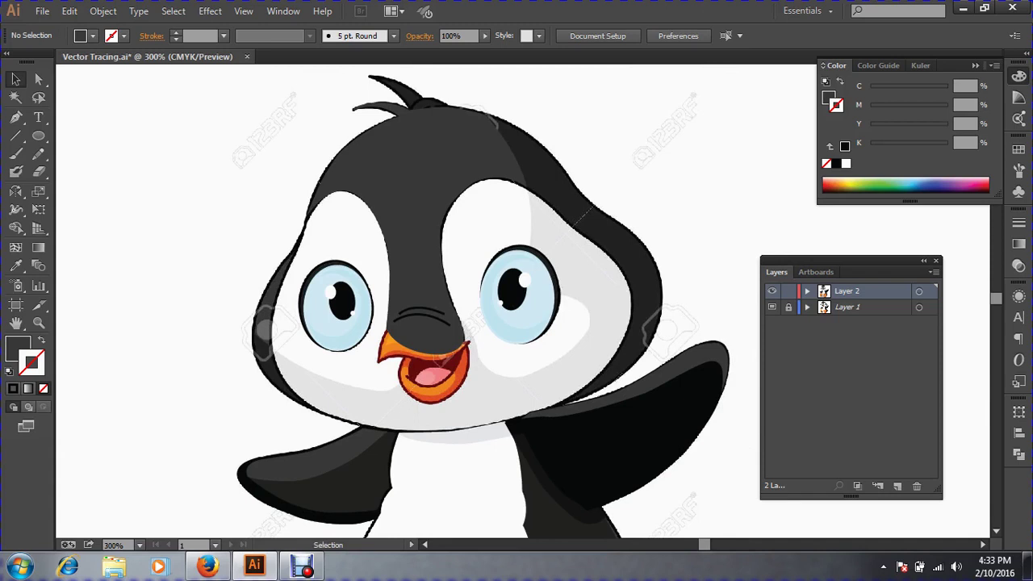
pyautogui.click(42, 11)
pyautogui.click(68, 135)
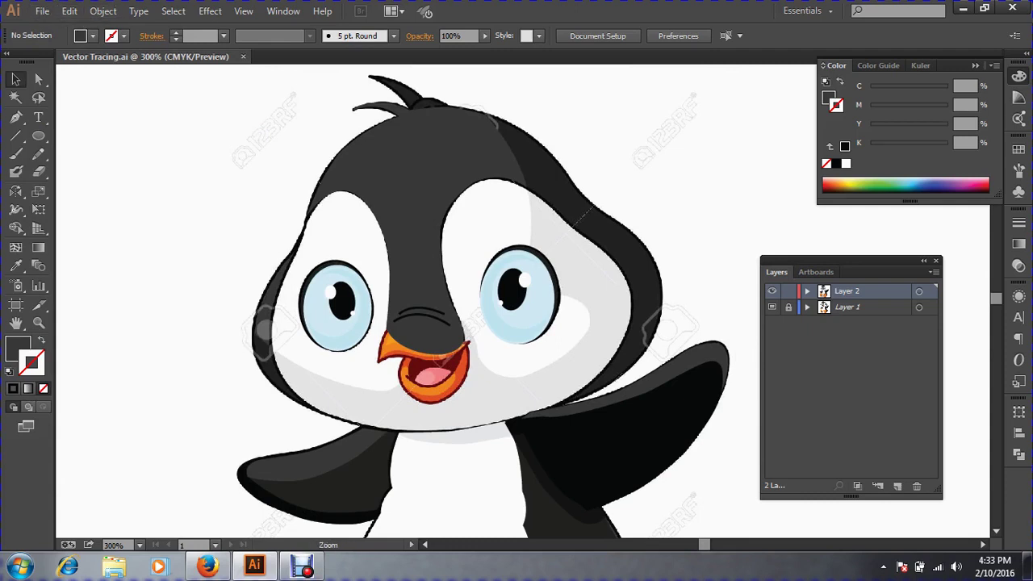
# Place a trial Pen anchor on the left cheek, then delete the stray anchor.
pyautogui.keyDown('ctrl'); pyautogui.click(509, 330); pyautogui.keyUp('ctrl')
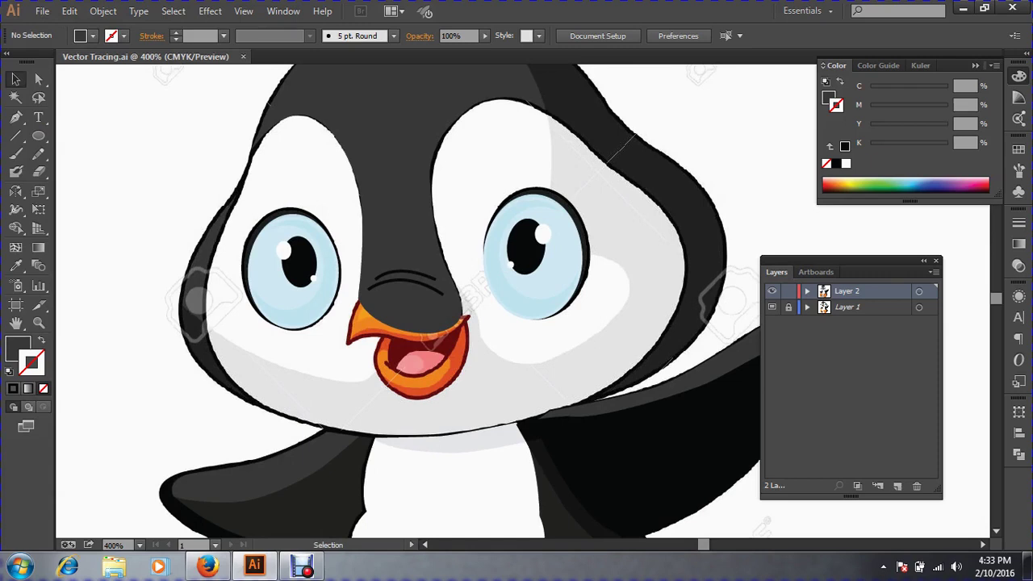
pyautogui.press('ctrl')
pyautogui.hotkey('ctrl', '-')
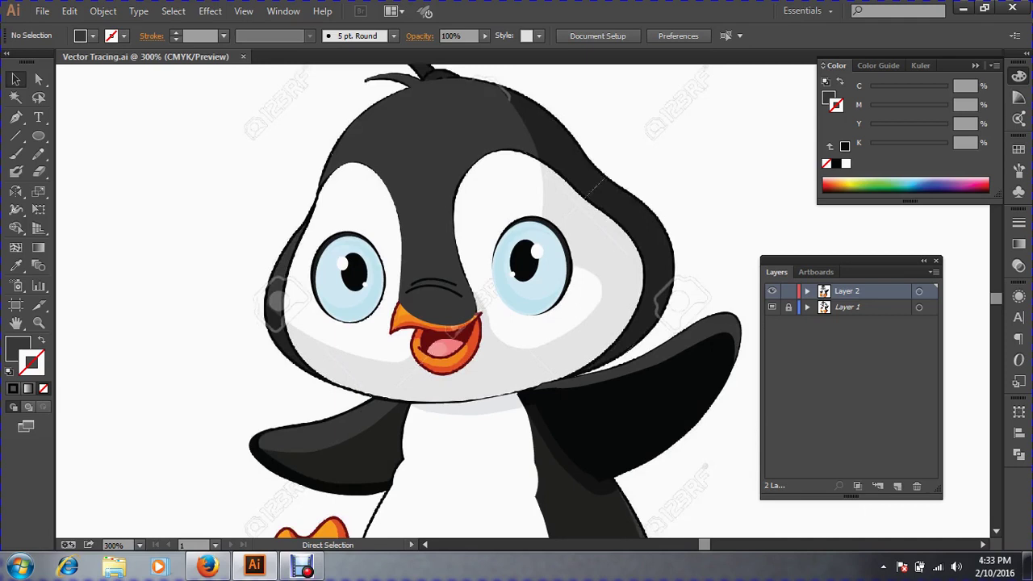
pyautogui.press('v')
pyautogui.click(15, 117)
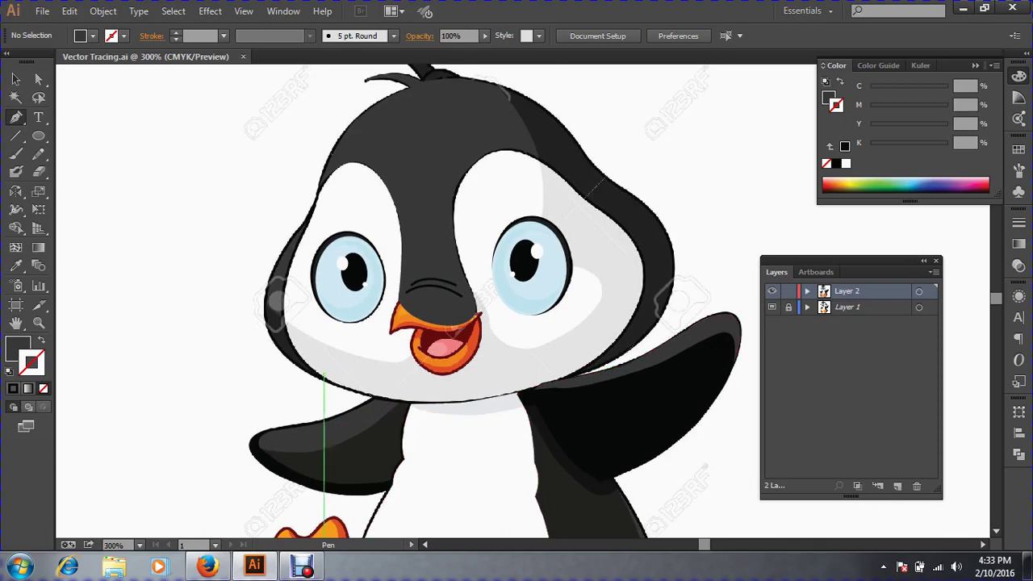
pyautogui.click(285, 320)
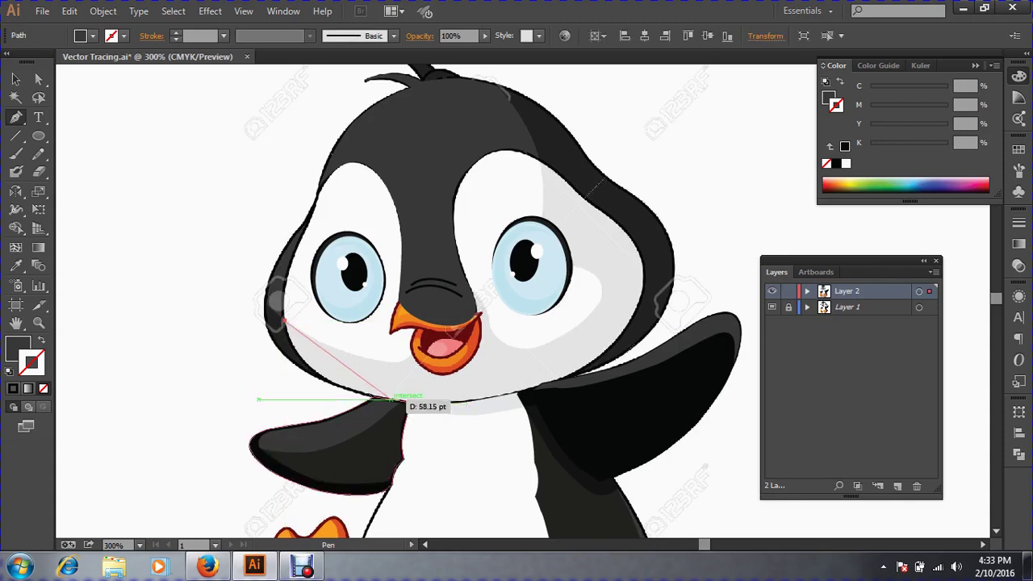
pyautogui.click(15, 78)
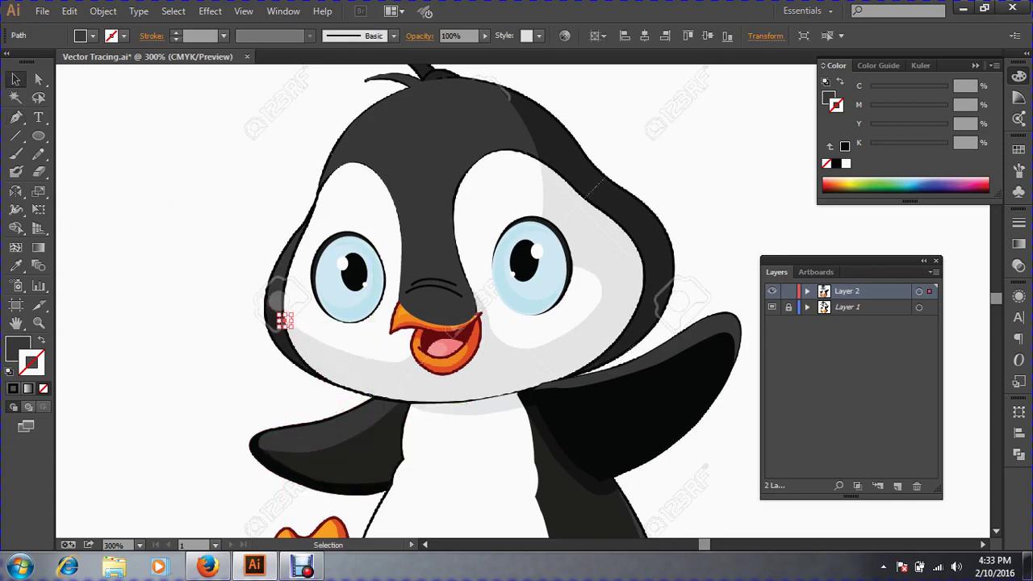
pyautogui.press('Delete')
# Clear the selection and zoom in on the penguin's face.
pyautogui.hotkey('ctrl', 'a')
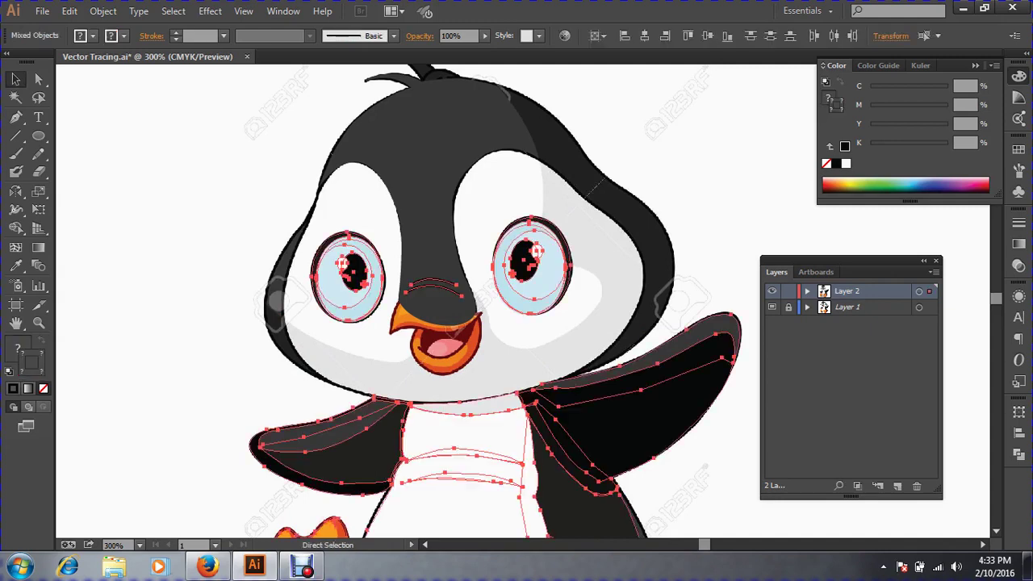
pyautogui.hotkey('ctrl', 'shift', 'a')
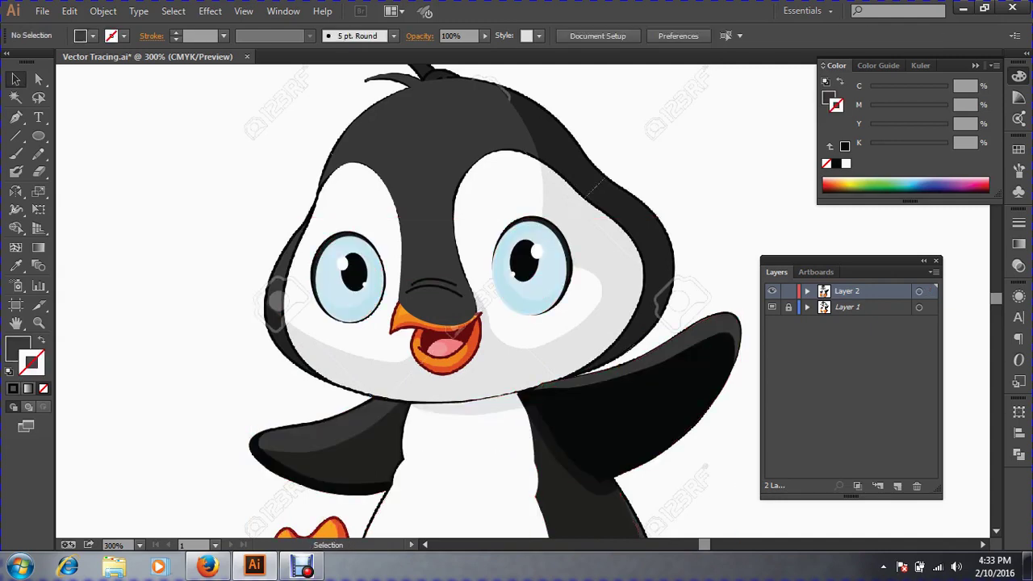
pyautogui.moveTo(221, 216); pyautogui.dragTo(772, 460)
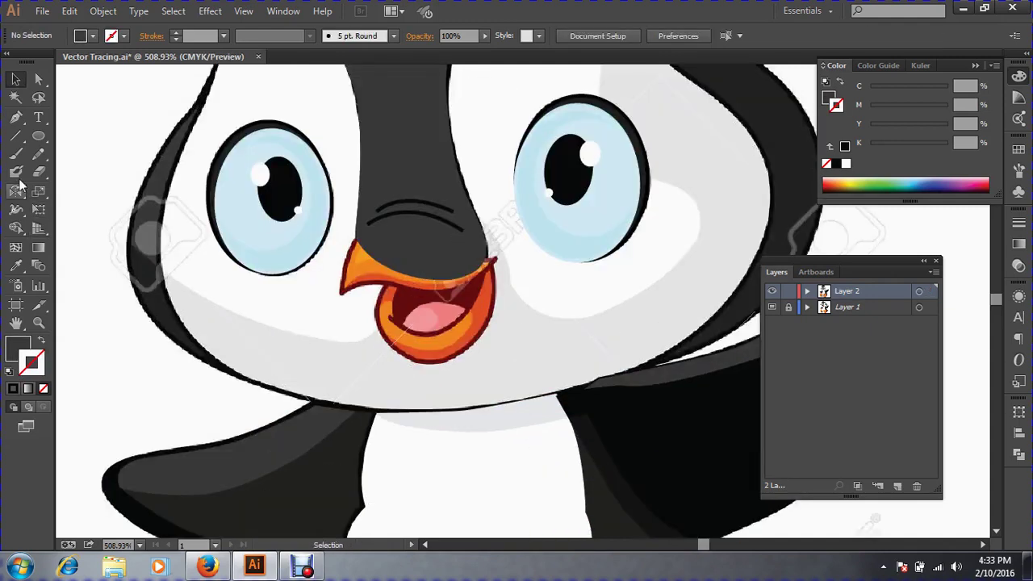
# Start a Pen path at the face's left edge, curving along the bottom, with a black stroke.
pyautogui.click(16, 117)
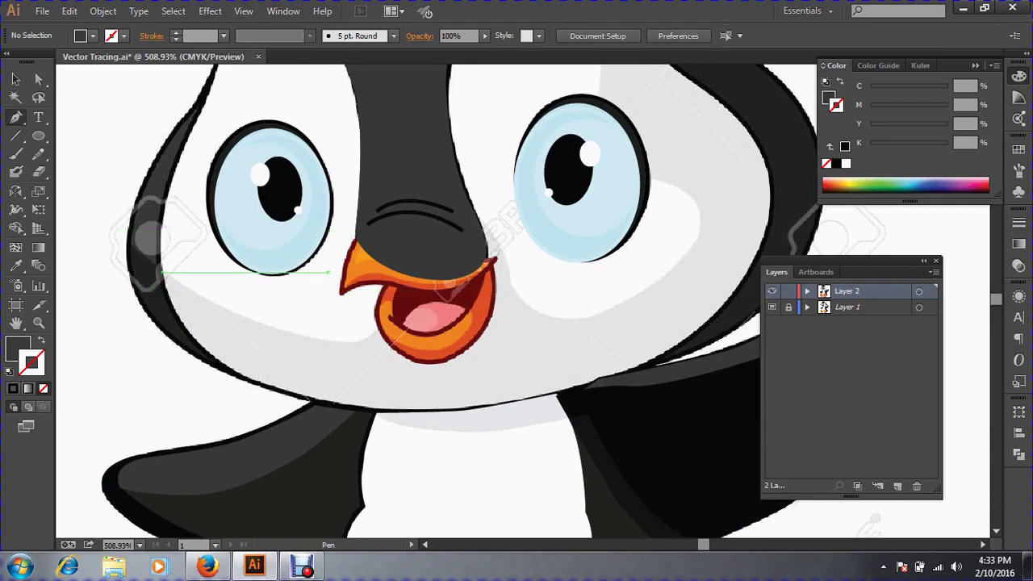
pyautogui.click(162, 273)
pyautogui.moveTo(364, 407); pyautogui.dragTo(549, 450)
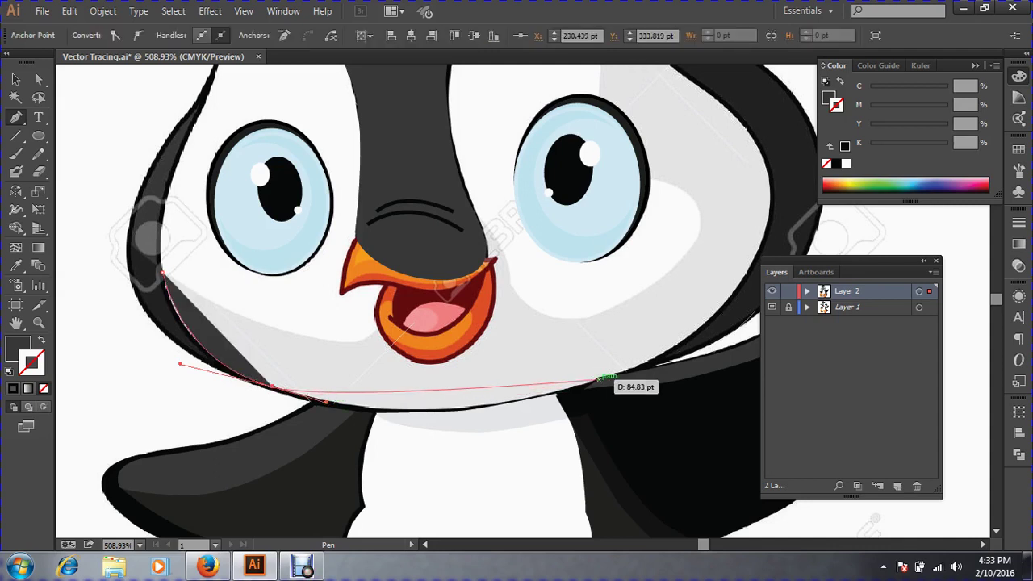
pyautogui.moveTo(599, 379)
pyautogui.mouseDown()
pyautogui.moveTo(667, 336)
pyautogui.moveTo(715, 326)
pyautogui.moveTo(459, 474)
pyautogui.mouseUp()
pyautogui.press('space')
pyautogui.click(41, 340)
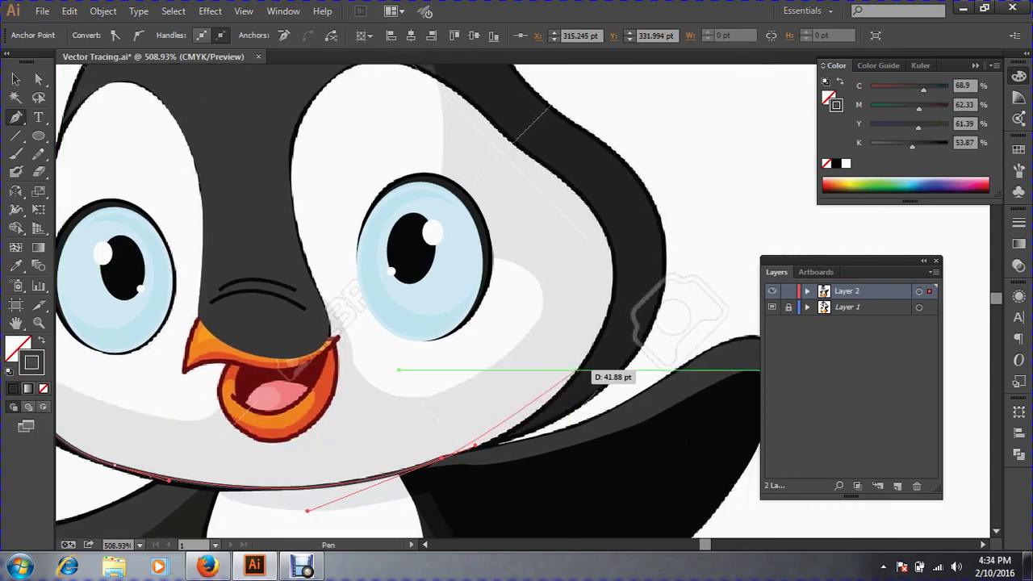
# Continue the path with smooth points up the right cheek to the head outline above the eye.
pyautogui.moveTo(576, 369); pyautogui.dragTo(607, 315)
pyautogui.press('space')
pyautogui.moveTo(523, 370); pyautogui.dragTo(588, 418)
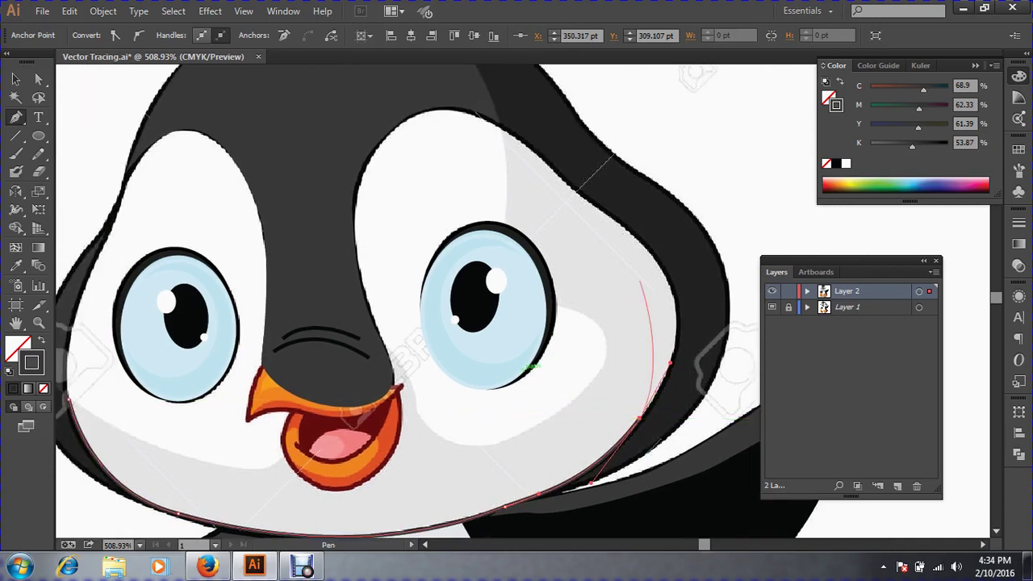
pyautogui.moveTo(640, 245); pyautogui.dragTo(703, 306)
pyautogui.moveTo(578, 186); pyautogui.dragTo(622, 222)
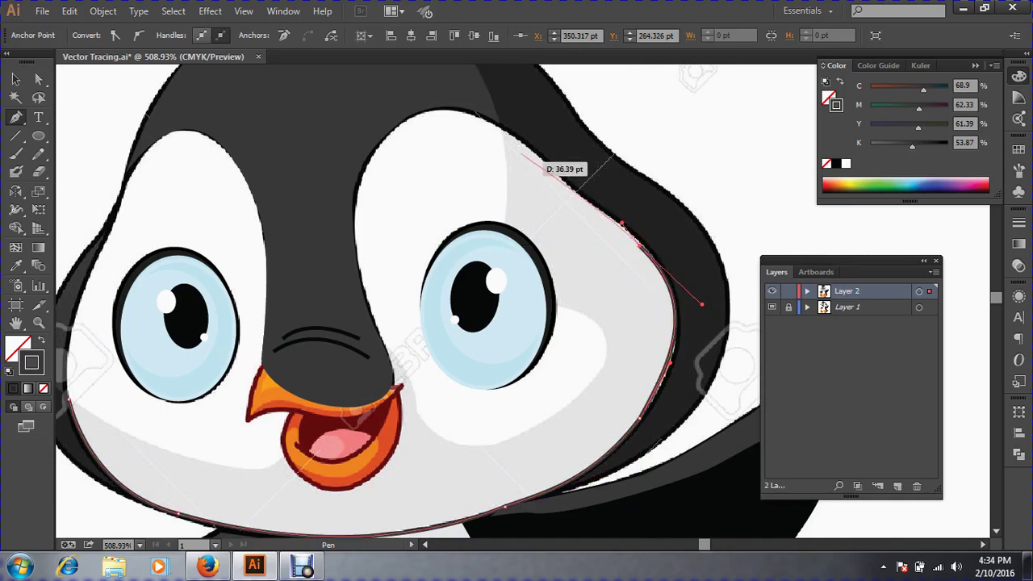
pyautogui.moveTo(507, 133); pyautogui.dragTo(479, 117)
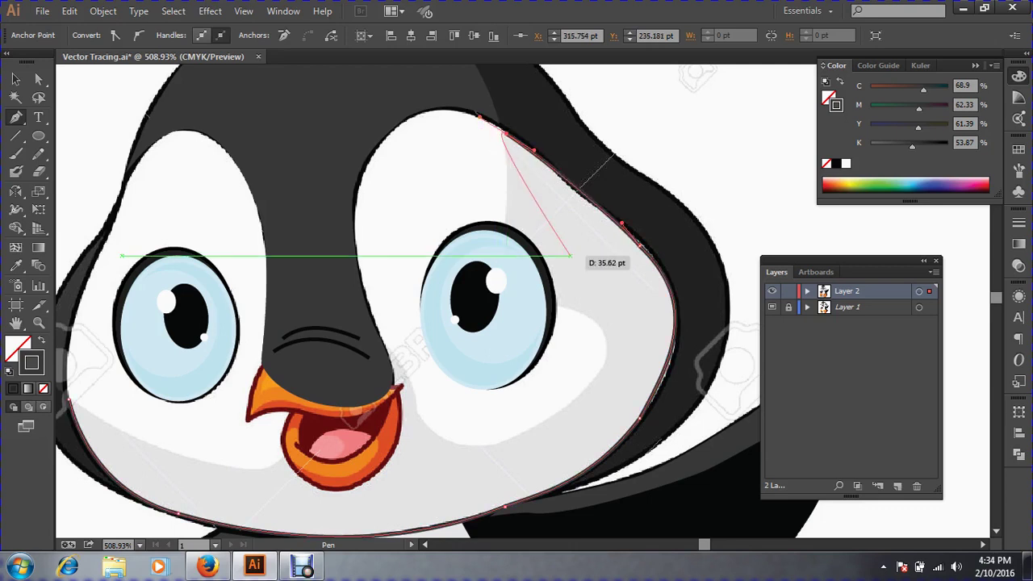
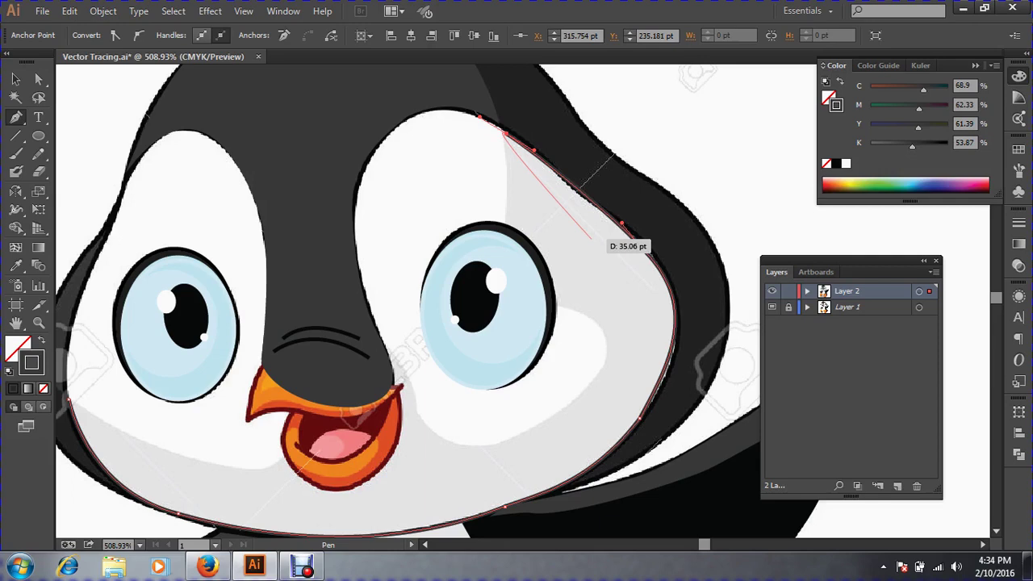
# Curve the face outline over the top of the right eye patch and down the nose's right edge.
pyautogui.moveTo(591, 236); pyautogui.dragTo(404, 127)
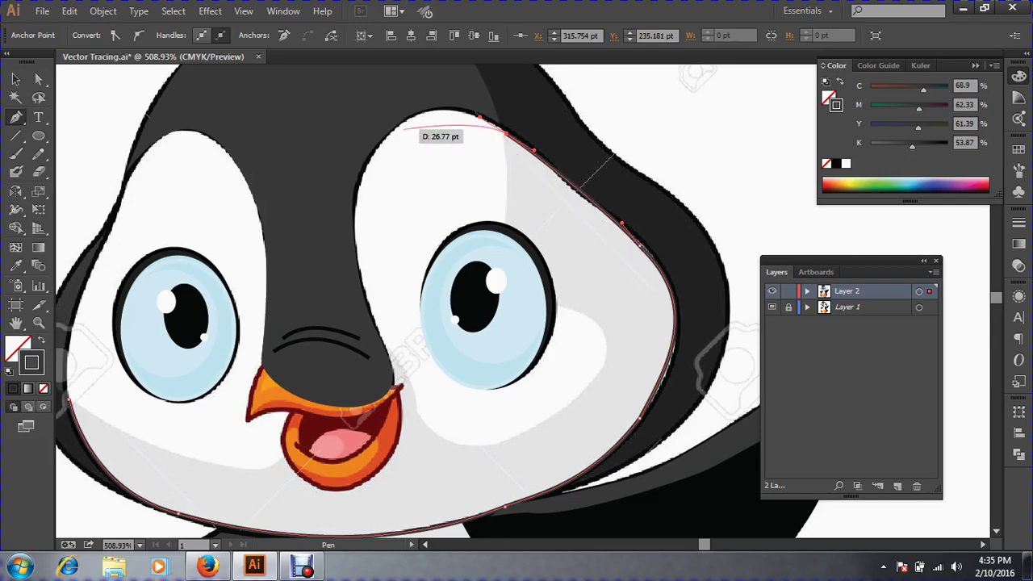
pyautogui.moveTo(403, 127); pyautogui.dragTo(356, 176)
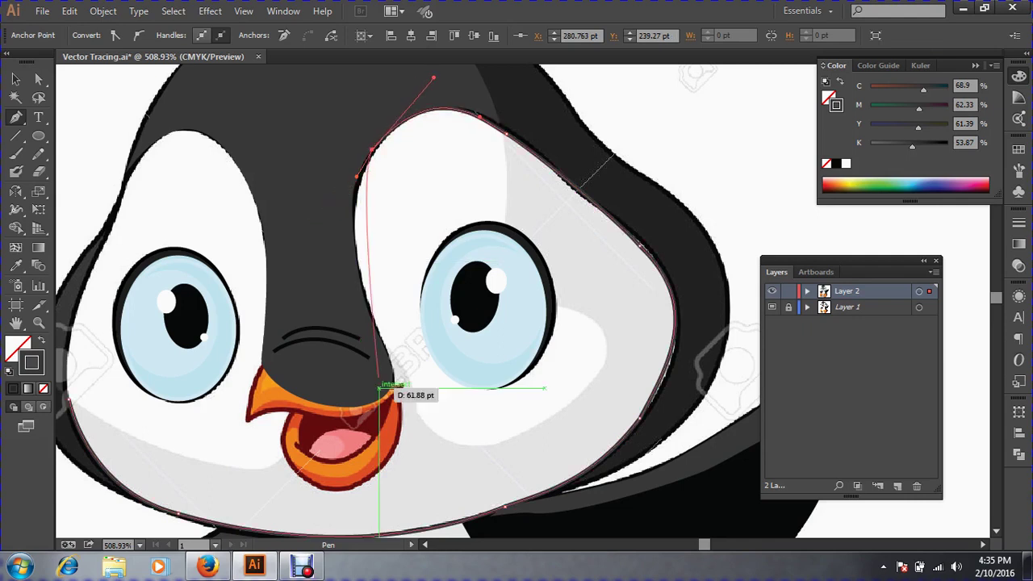
pyautogui.moveTo(372, 316); pyautogui.dragTo(366, 400)
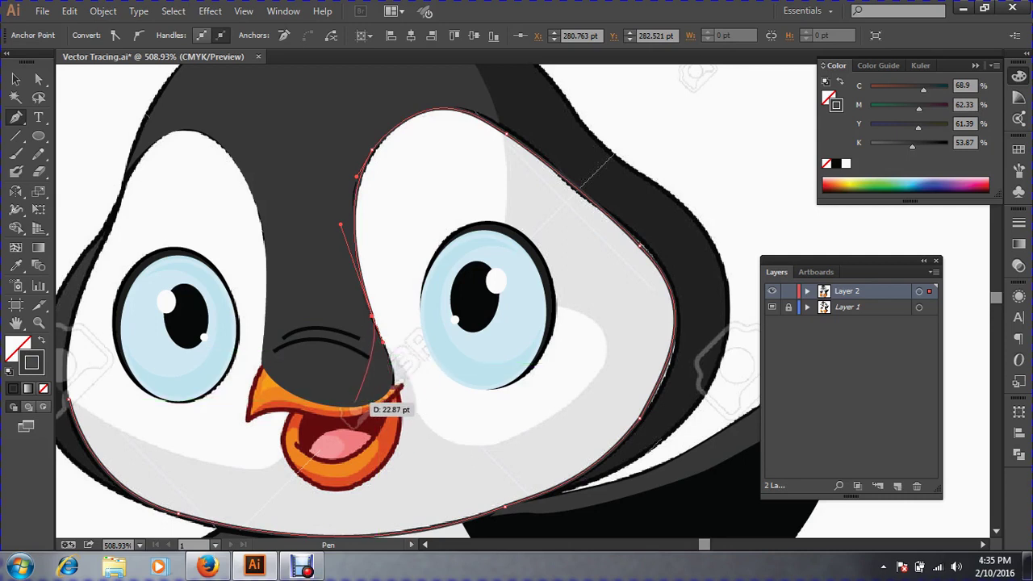
# Zoom in and trace the nose tip and its bottom edge to the beak's left corner.
pyautogui.hotkey('ctrl', 'space')
pyautogui.moveTo(188, 310); pyautogui.dragTo(561, 458)
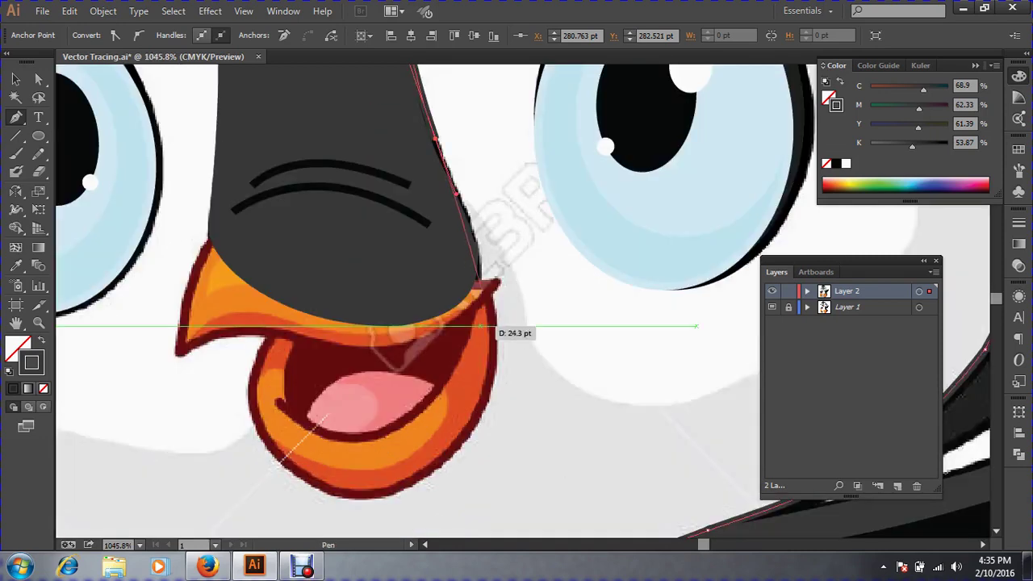
pyautogui.moveTo(479, 269); pyautogui.dragTo(469, 313)
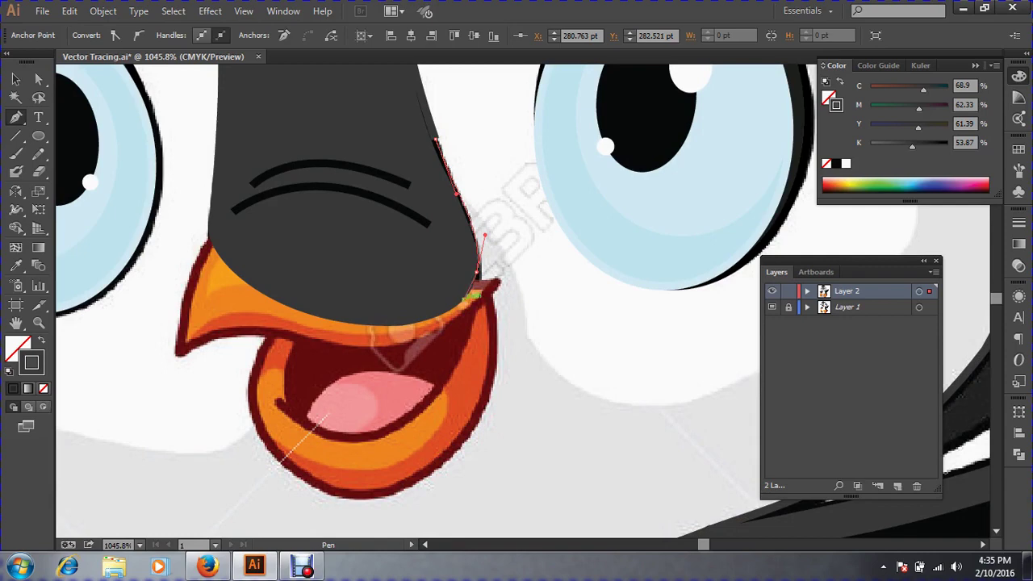
pyautogui.moveTo(342, 322); pyautogui.dragTo(392, 437)
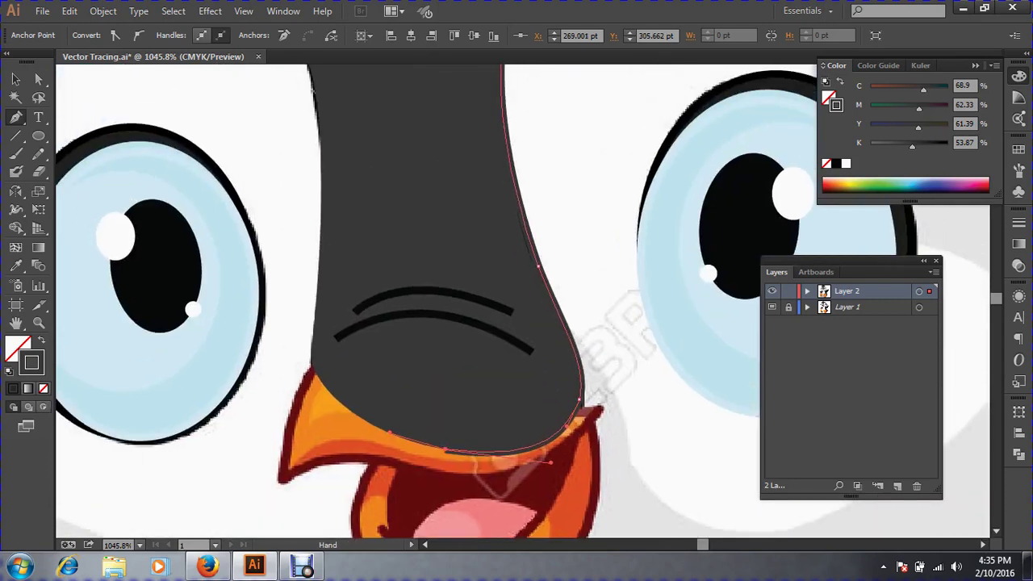
pyautogui.moveTo(313, 357); pyautogui.dragTo(317, 314)
pyautogui.moveTo(358, 293); pyautogui.dragTo(411, 450)
pyautogui.hotkey('ctrl', '-')
pyautogui.hotkey('ctrl', '-')
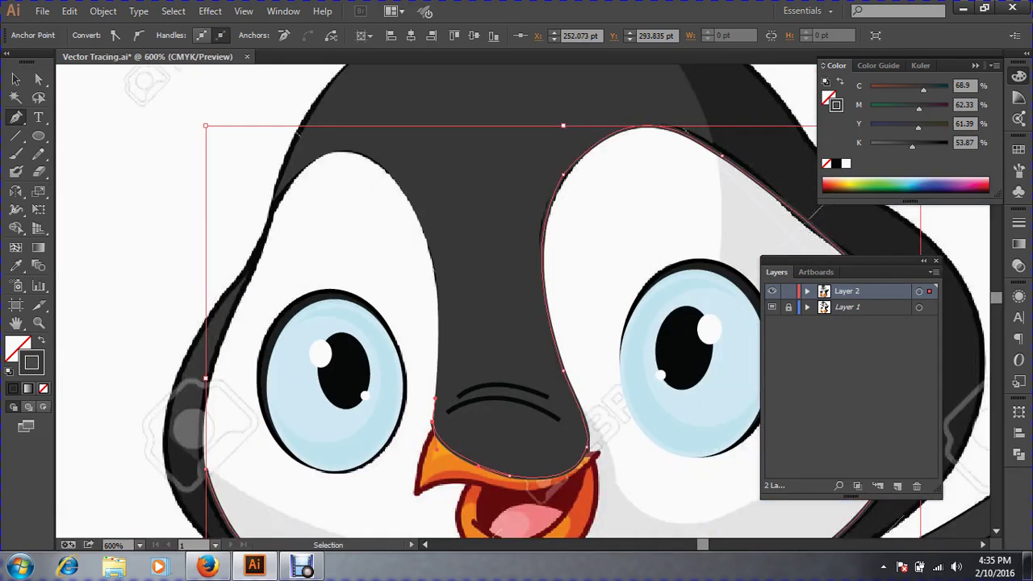
# Carry the outline up the nose's left side to the top of the left eye patch.
pyautogui.moveTo(432, 255); pyautogui.dragTo(418, 194)
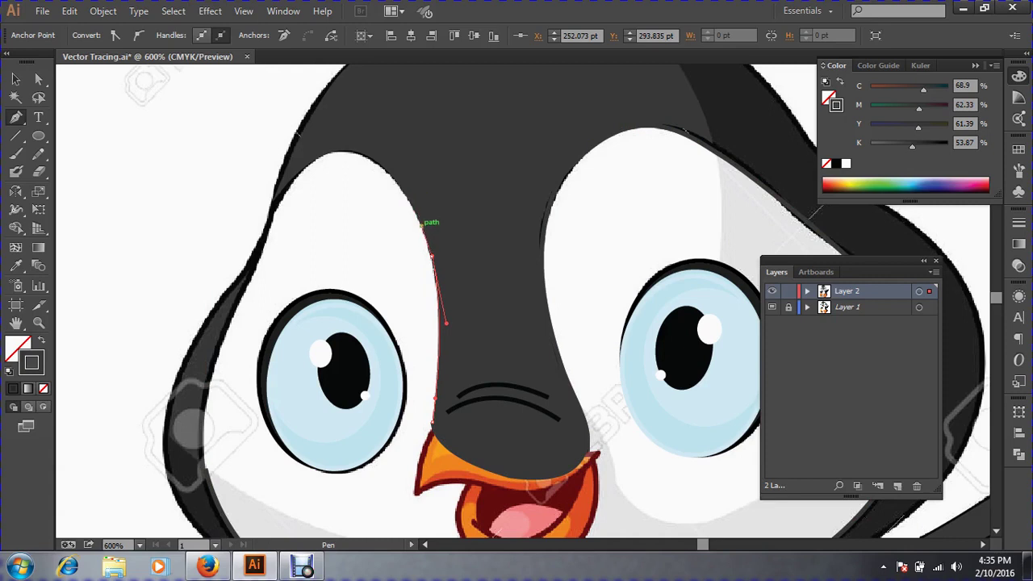
pyautogui.moveTo(383, 163); pyautogui.dragTo(340, 134)
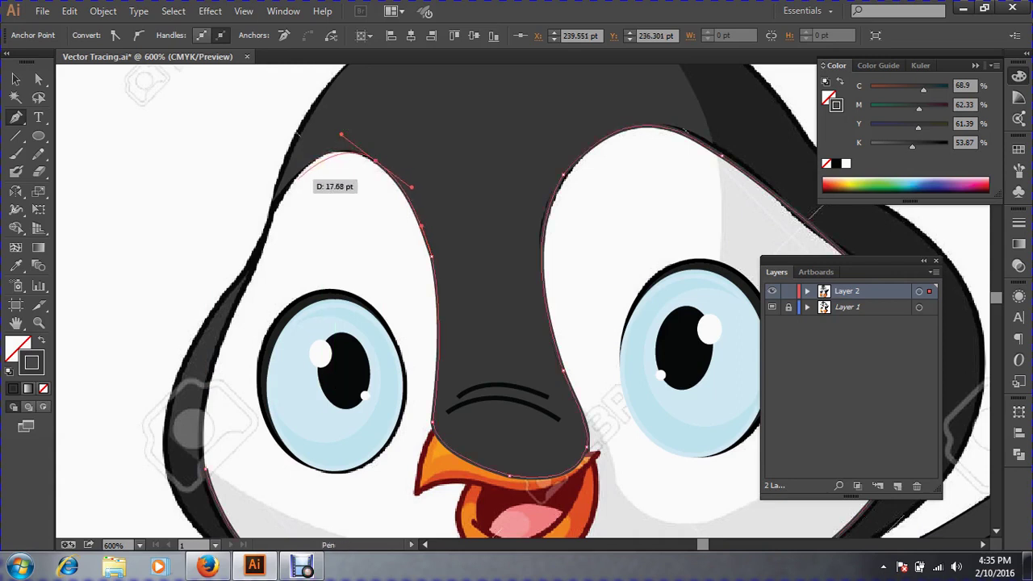
pyautogui.moveTo(294, 175); pyautogui.dragTo(361, 327)
pyautogui.hotkey('ctrl', '-')
pyautogui.hotkey('ctrl', '-')
pyautogui.hotkey('ctrl', '-')
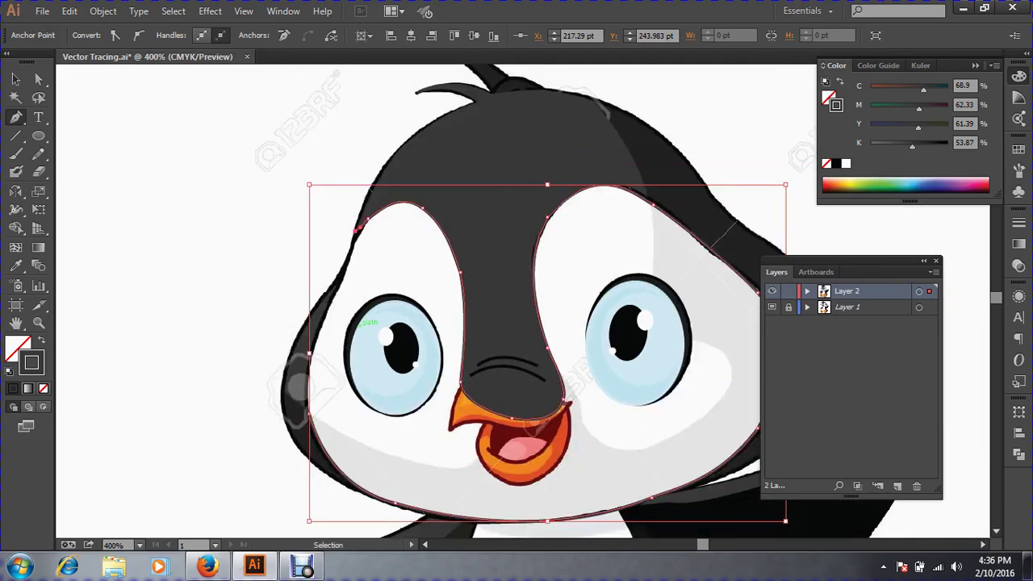
pyautogui.moveTo(355, 231); pyautogui.dragTo(634, 440)
pyautogui.moveTo(557, 331); pyautogui.dragTo(484, 321)
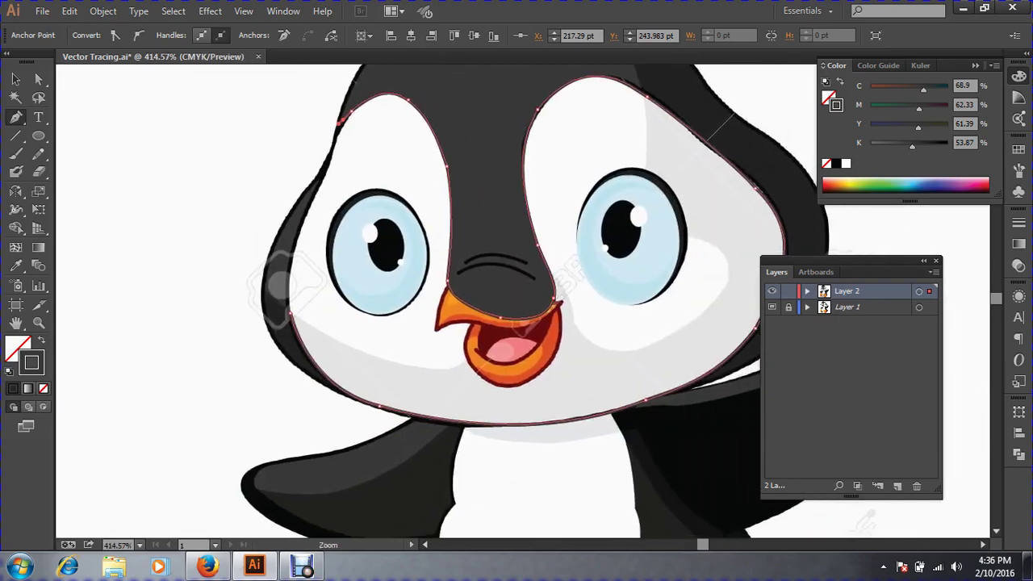
pyautogui.moveTo(298, 121); pyautogui.dragTo(536, 333)
pyautogui.moveTo(528, 117); pyautogui.dragTo(443, 323)
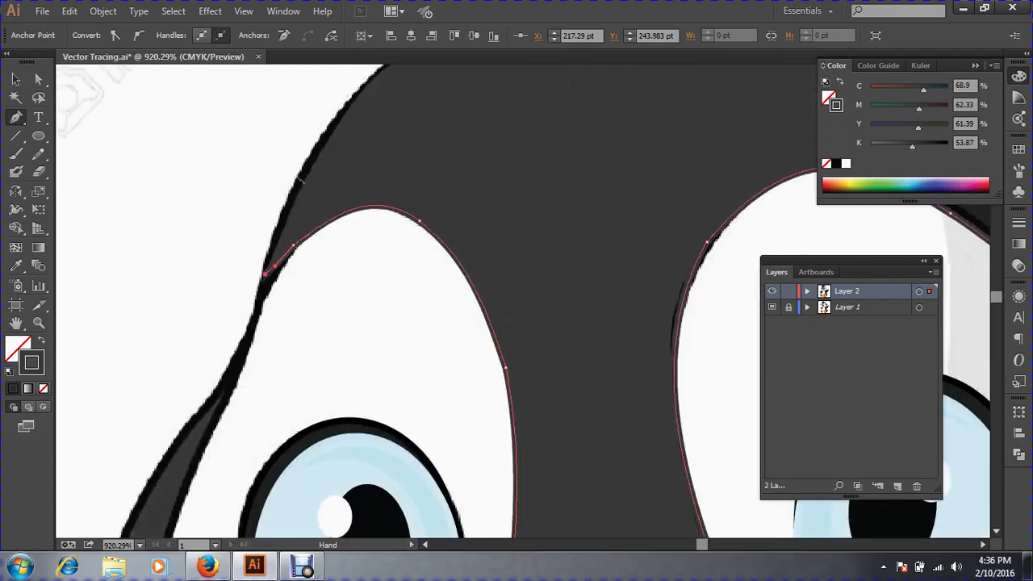
pyautogui.hotkey('ctrl', 'z')
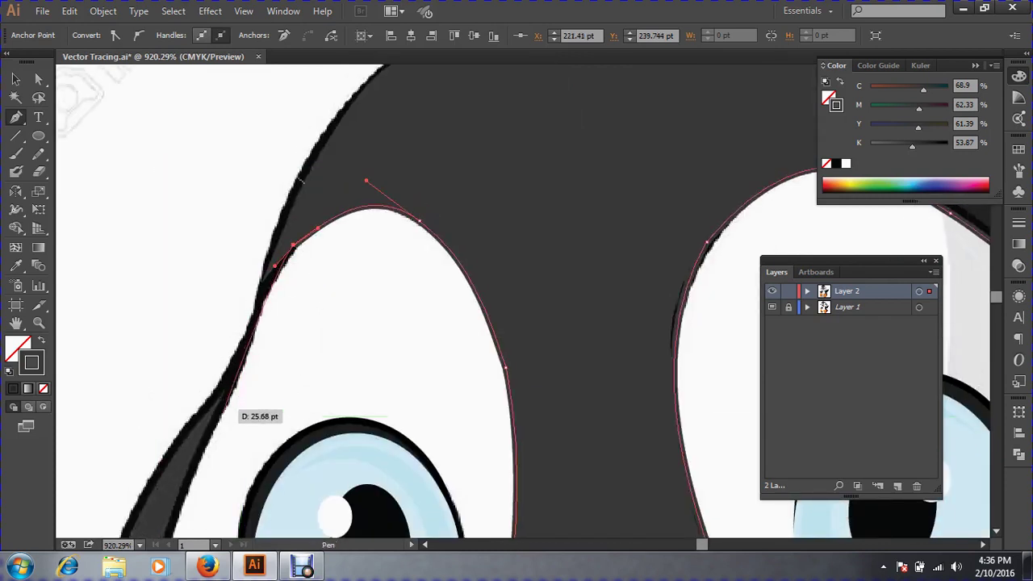
# Trace down the left eye patch's outer edge and cheek, close the face path and select it.
pyautogui.moveTo(222, 415); pyautogui.dragTo(335, 203)
pyautogui.press('space')
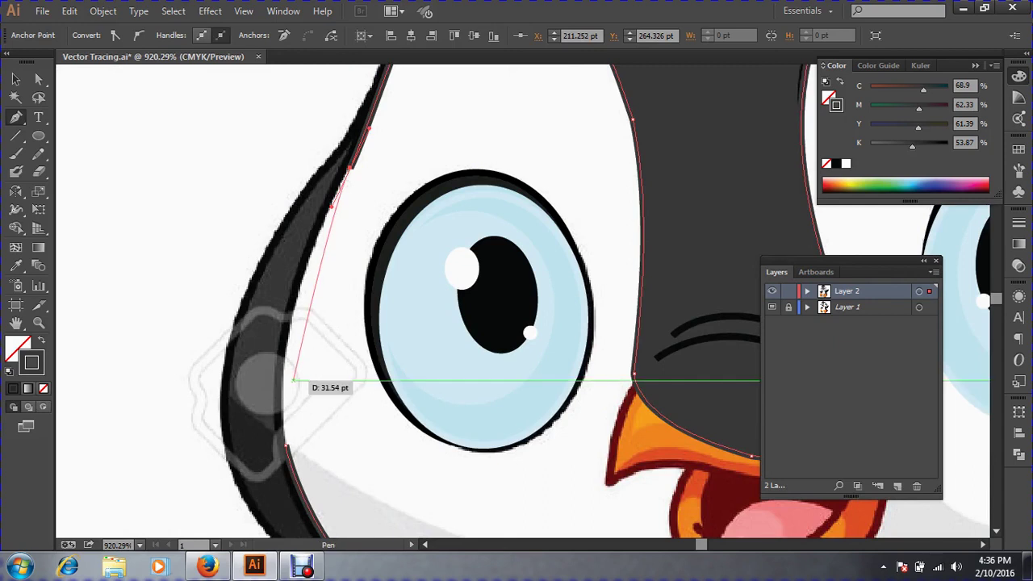
pyautogui.moveTo(287, 383); pyautogui.dragTo(178, 223)
pyautogui.press('space')
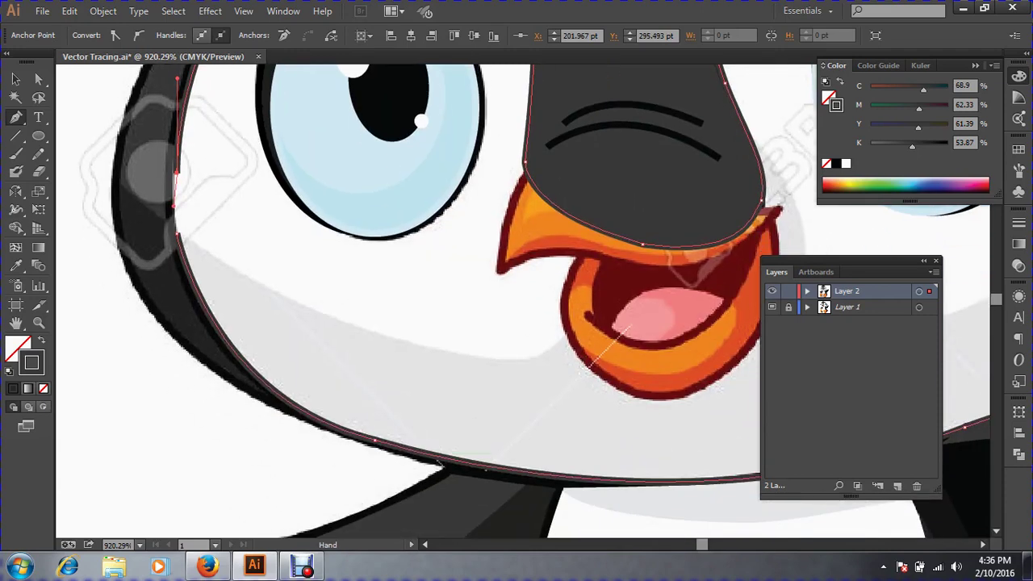
pyautogui.click(303, 410)
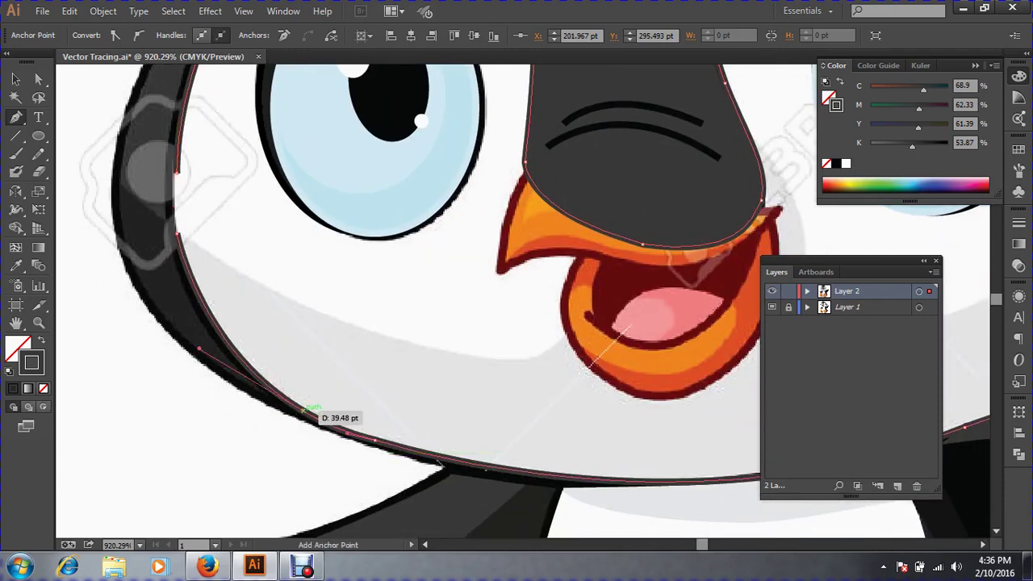
pyautogui.hotkey('ctrl', 'z')
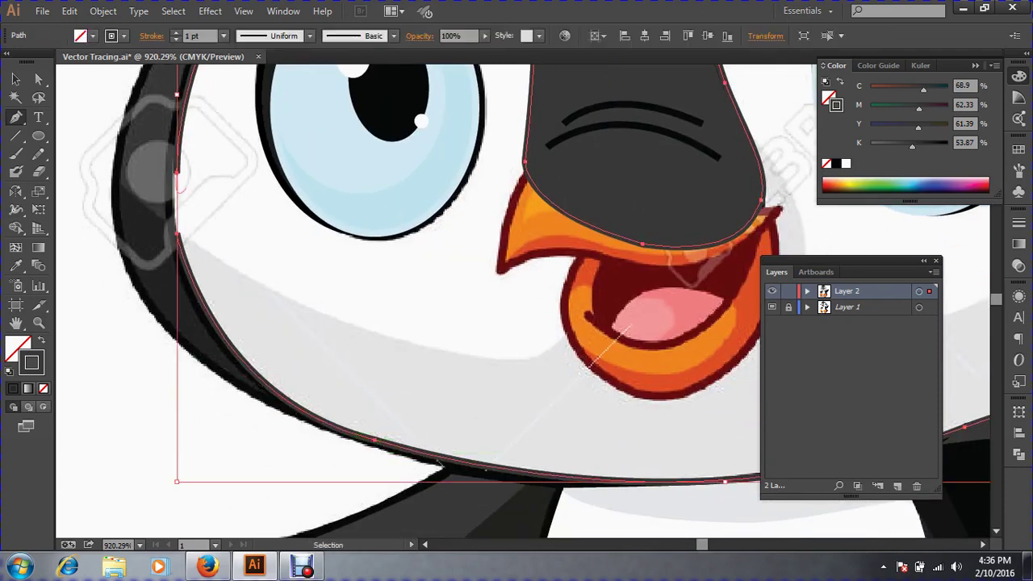
pyautogui.moveTo(161, 241)
pyautogui.mouseDown()
pyautogui.moveTo(165, 255)
pyautogui.moveTo(176, 235)
pyautogui.mouseUp()
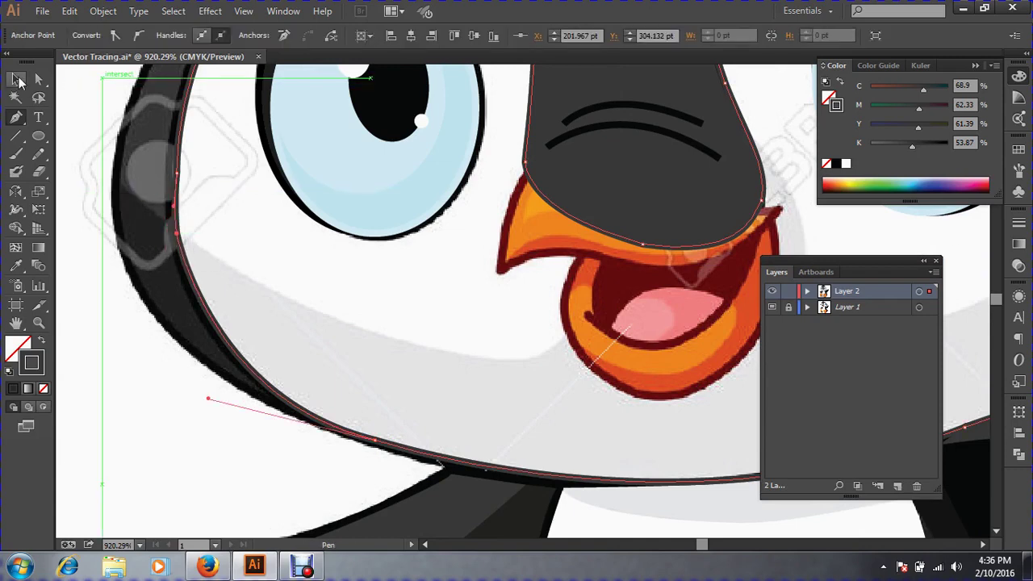
pyautogui.click(15, 80)
pyautogui.hotkey('ctrl', '-')
pyautogui.hotkey('ctrl', '-')
pyautogui.hotkey('ctrl', '-')
pyautogui.hotkey('ctrl', '-')
pyautogui.hotkey('ctrl', '-')
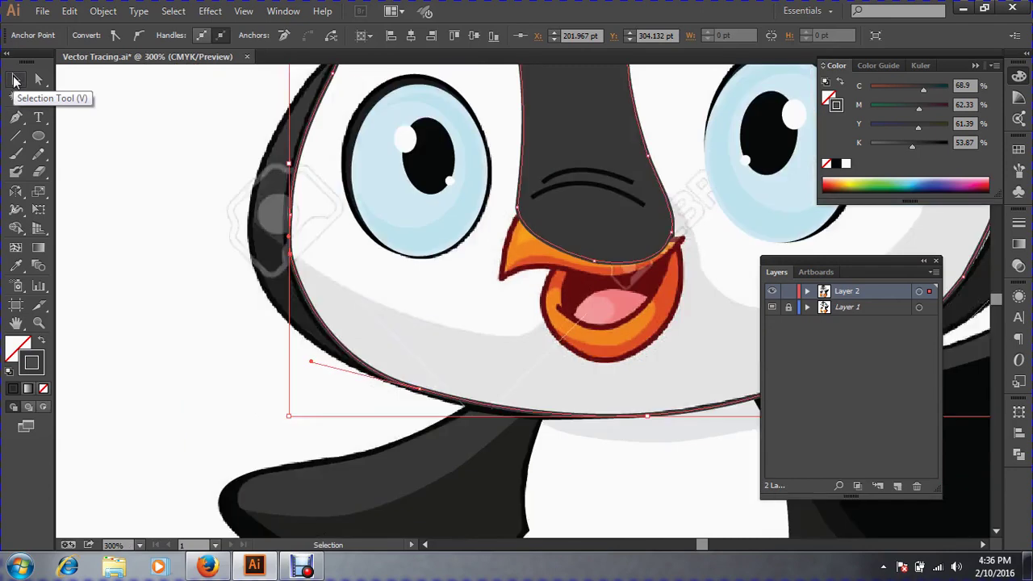
pyautogui.hotkey('ctrl', '+')
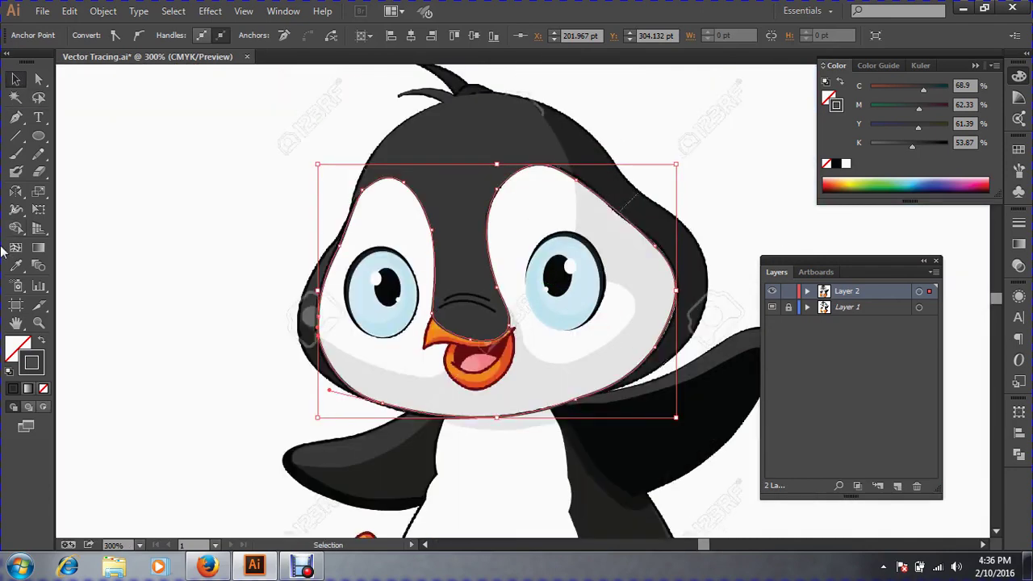
# Fill the face shape with the template's light grey and send it backward behind the eyes.
pyautogui.click(15, 266)
pyautogui.click(497, 424)
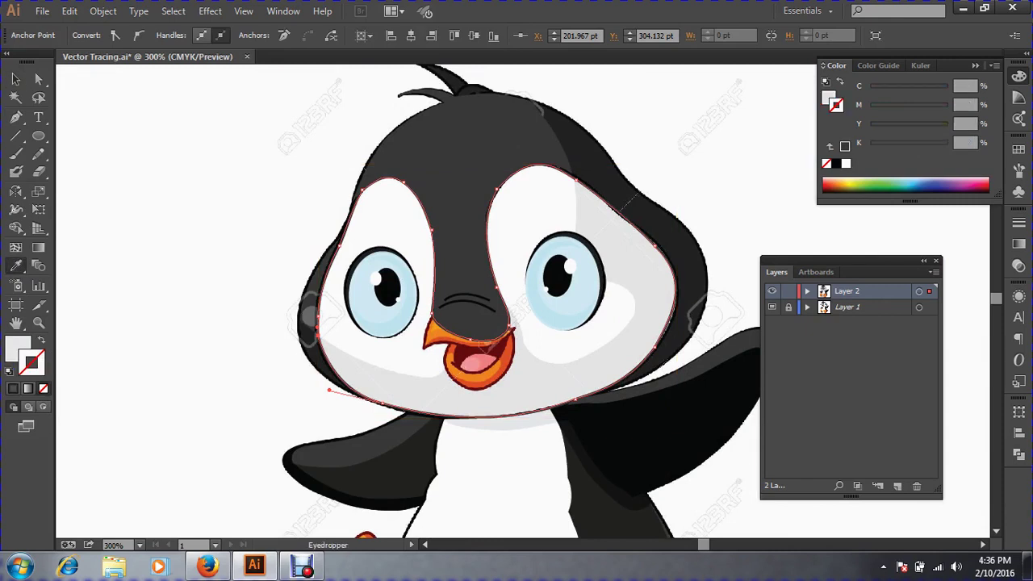
pyautogui.click(16, 80)
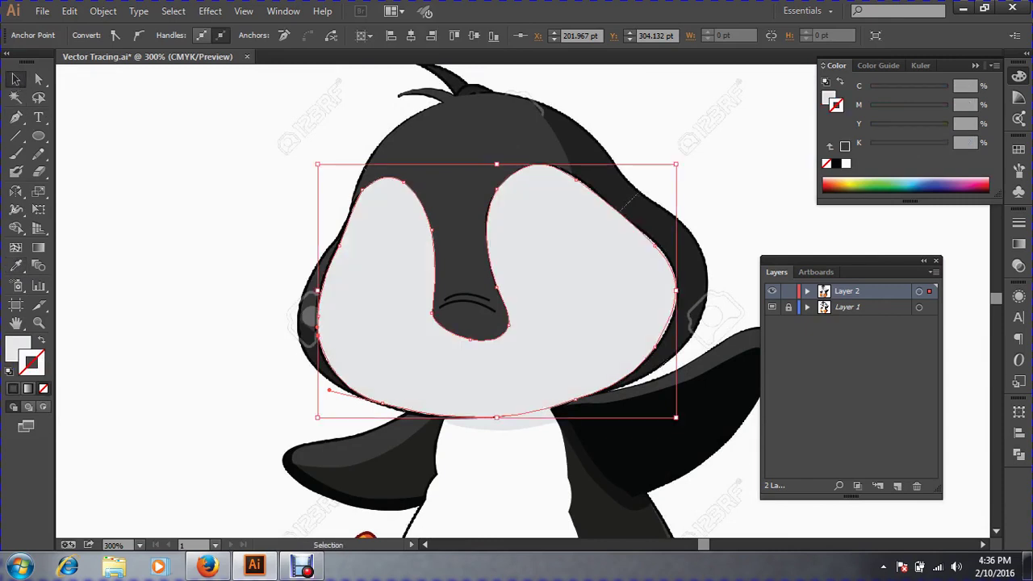
pyautogui.hotkey('ctrl', '[')
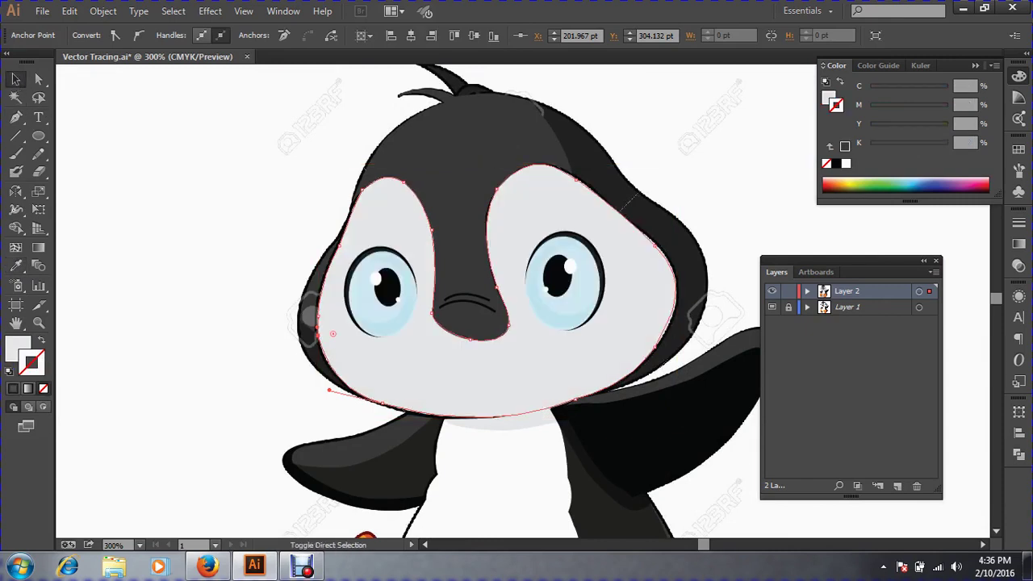
pyautogui.press('ctrl')
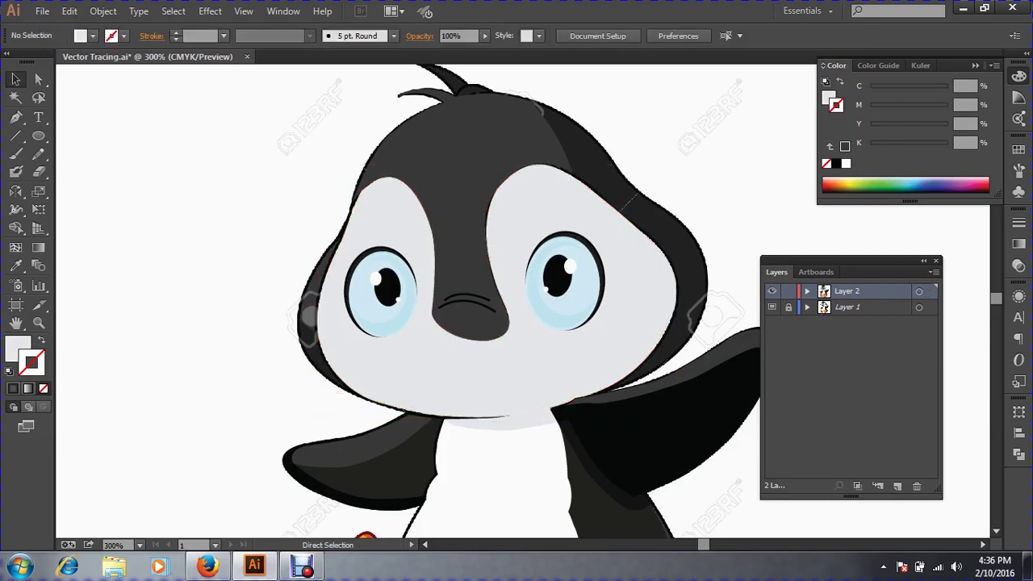
# Reveal the hidden white face shapes with Show All, deselect, and zoom in on the face.
pyautogui.hotkey('ctrl', 'alt', 'a')
pyautogui.hotkey('ctrl', 'alt', '3')
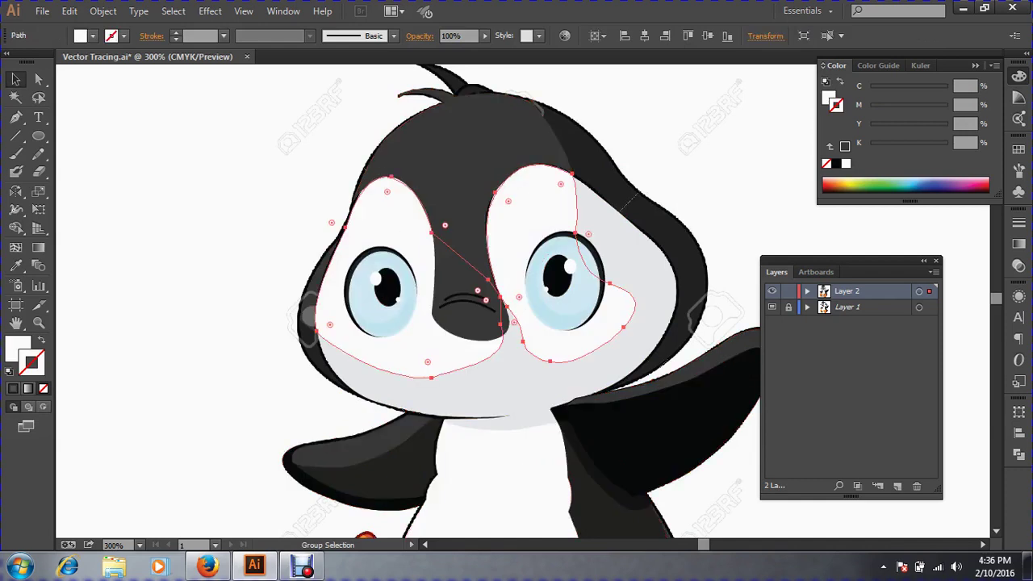
pyautogui.hotkey('ctrl', 'shift', 'a')
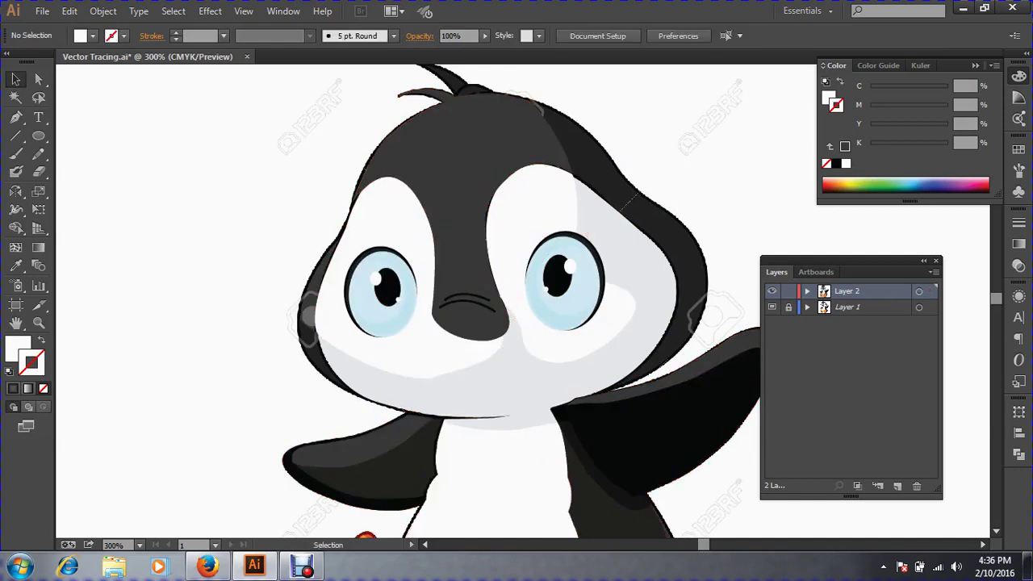
pyautogui.hotkey('ctrl', 'space')
pyautogui.keyDown('ctrl'); pyautogui.click(526, 314); pyautogui.keyUp('ctrl')
pyautogui.moveTo(527, 314); pyautogui.dragTo(464, 318)
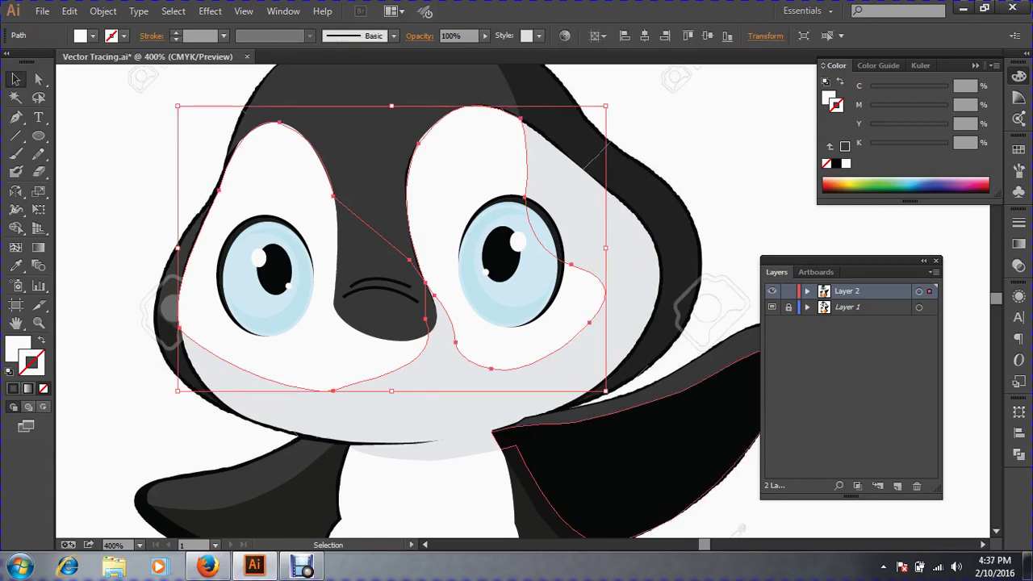
# Adjust the white face shapes' stacking order and select the light-grey face outline.
pyautogui.press('a')
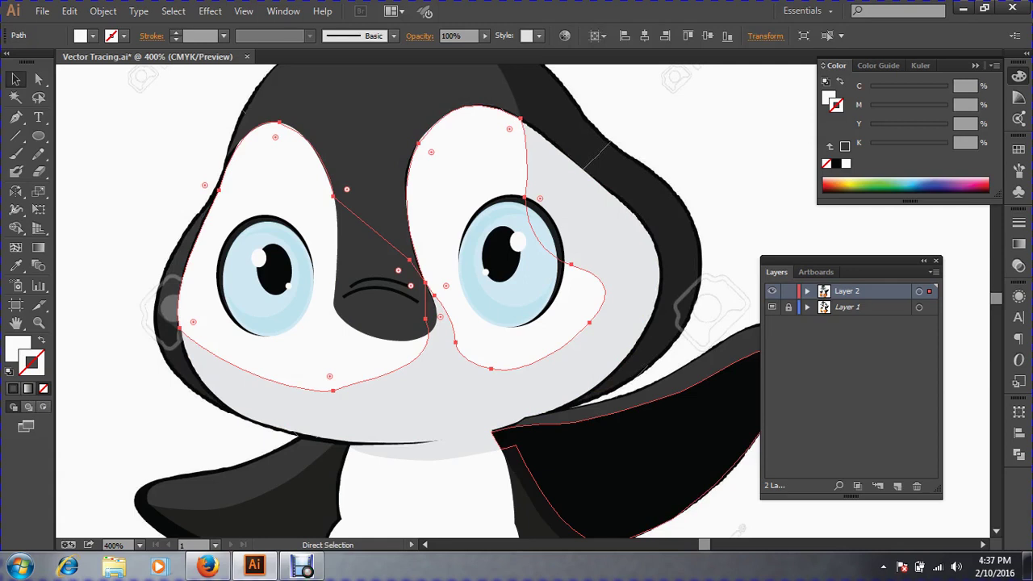
pyautogui.hotkey('ctrl', '[')
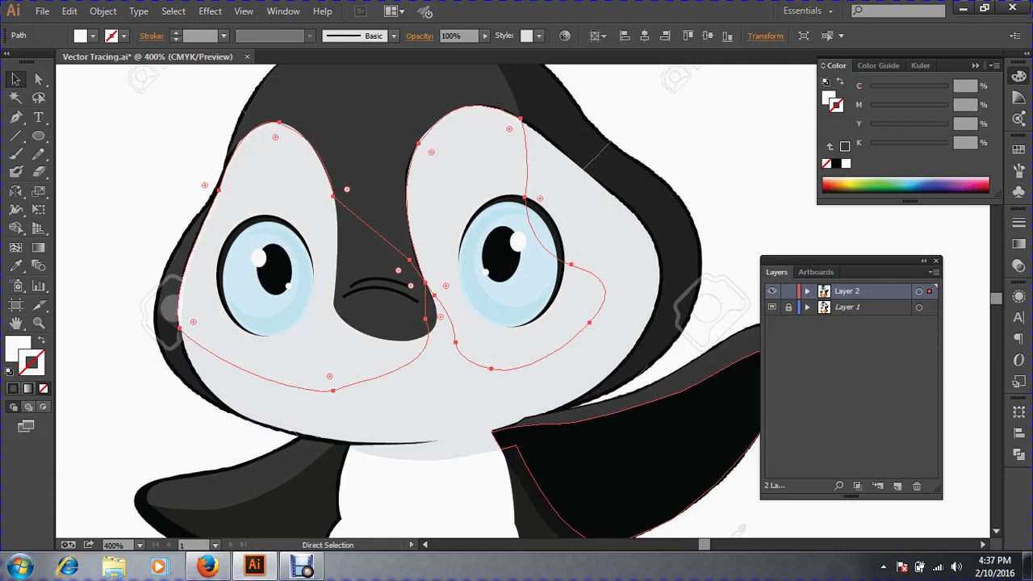
pyautogui.hotkey('ctrl', ']')
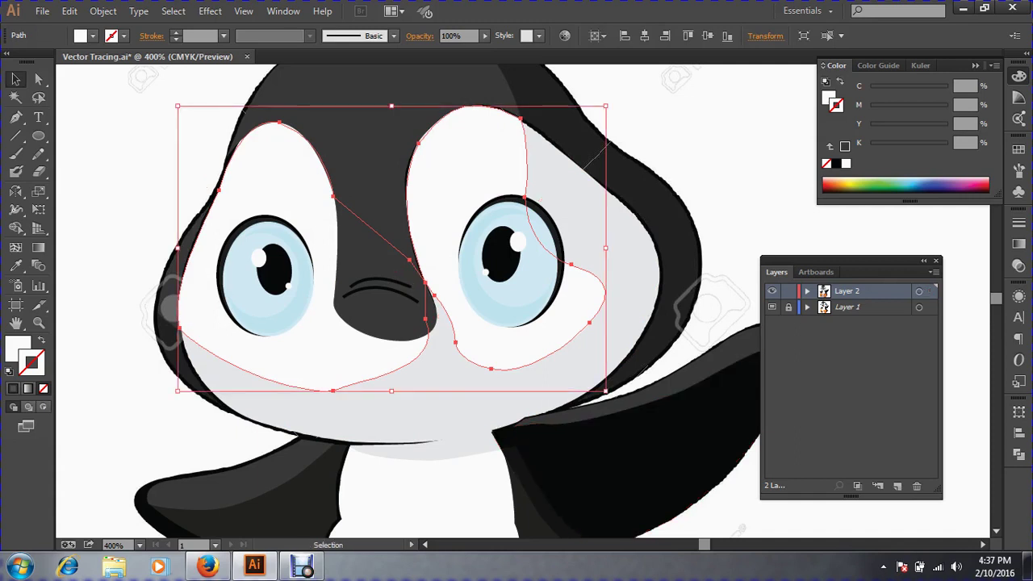
pyautogui.click(704, 324)
pyautogui.click(621, 278)
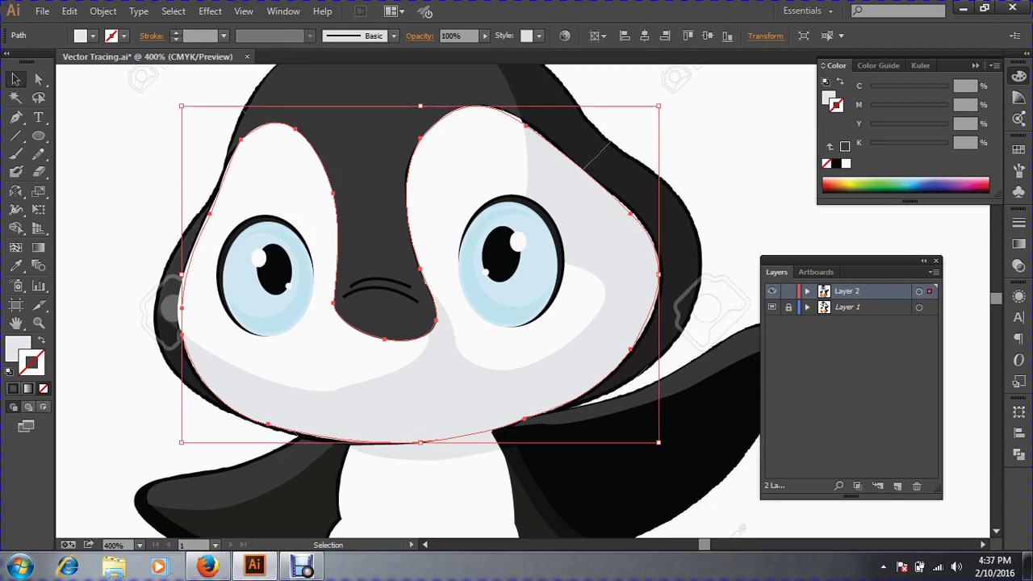
pyautogui.moveTo(626, 300); pyautogui.dragTo(665, 321)
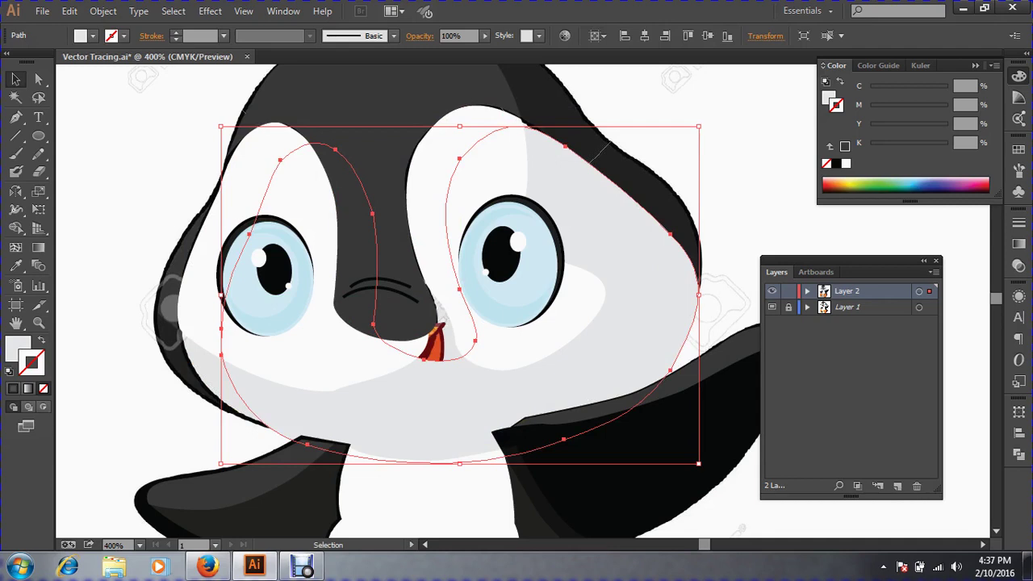
# Undo the stray move and deletions, then swap fill and stroke so the face shape is unfilled.
pyautogui.press('a')
pyautogui.hotkey('ctrl', 'z')
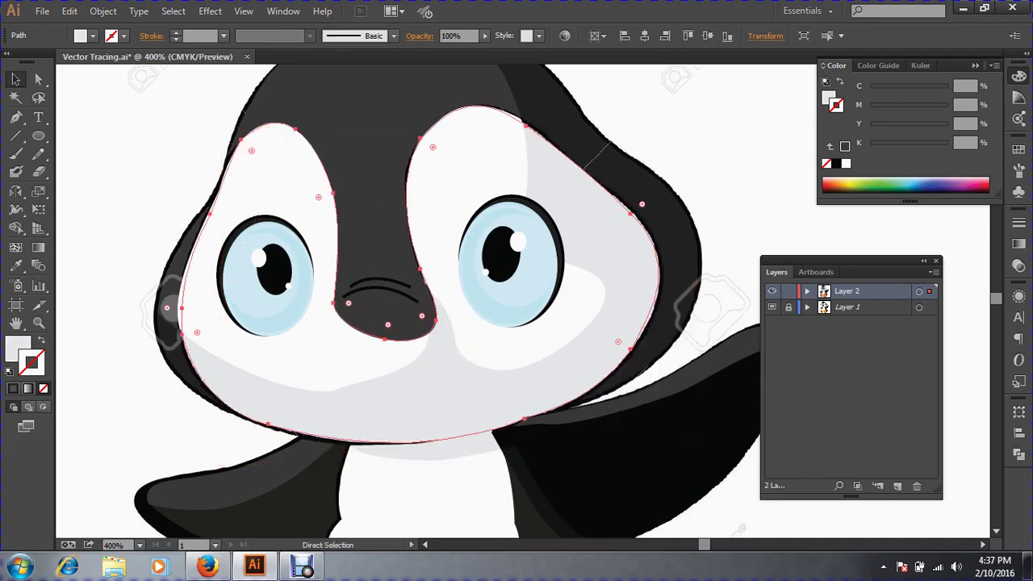
pyautogui.hotkey('ctrl', 'z')
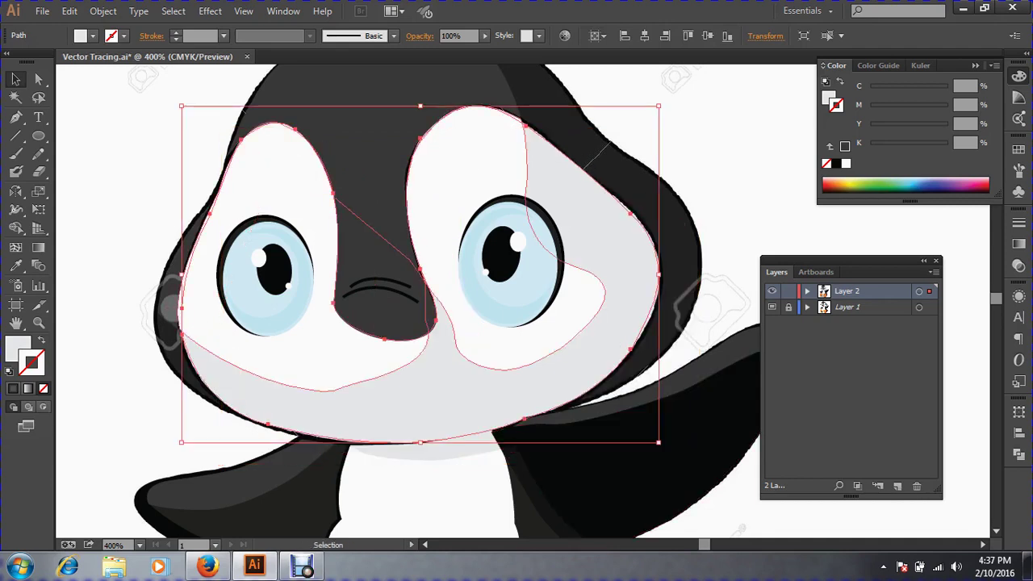
pyautogui.hotkey('ctrl', 'z')
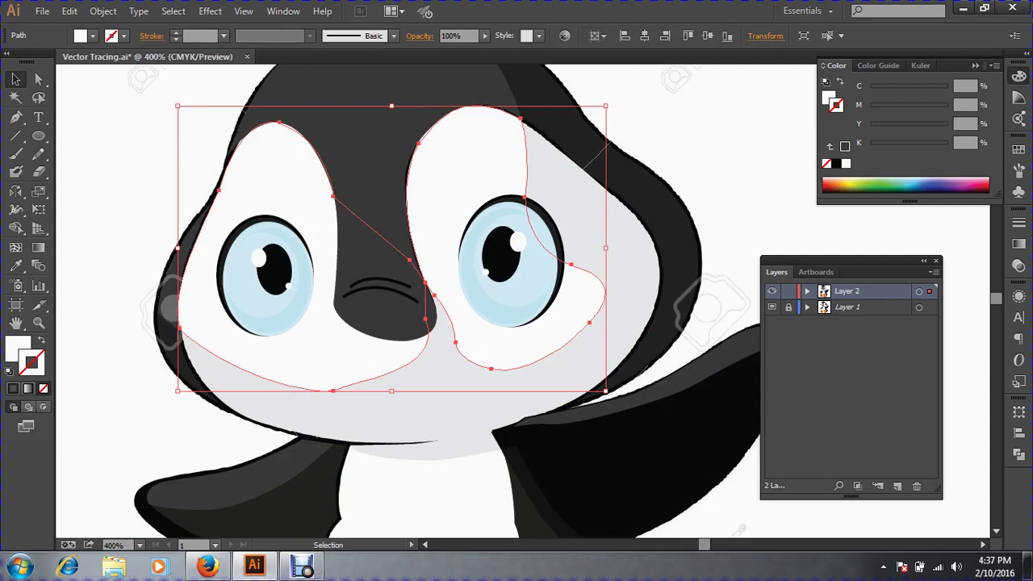
pyautogui.press('Delete')
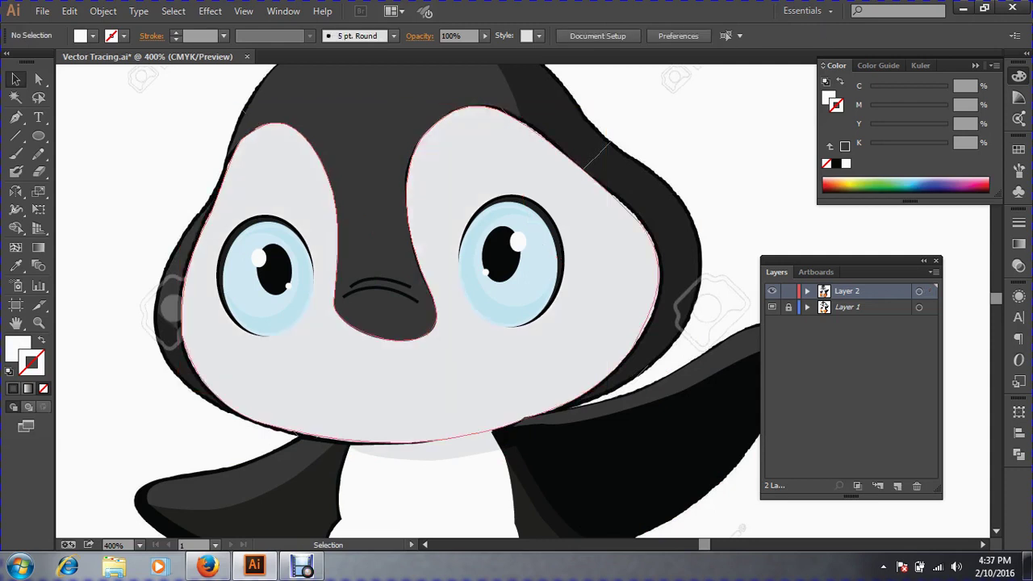
pyautogui.hotkey('ctrl', 'z')
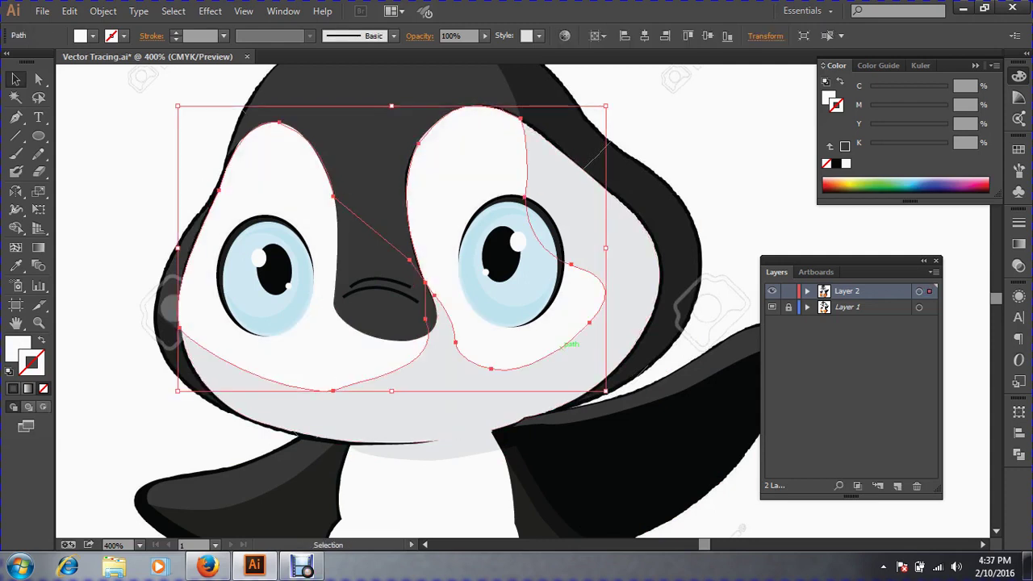
pyautogui.press('Delete')
pyautogui.hotkey('ctrl', 'z')
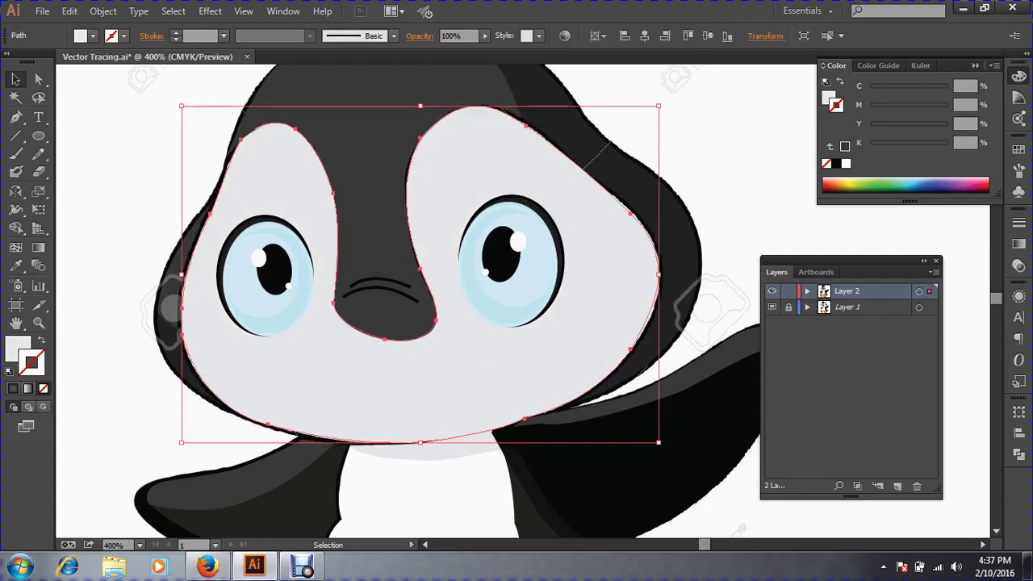
pyautogui.click(42, 340)
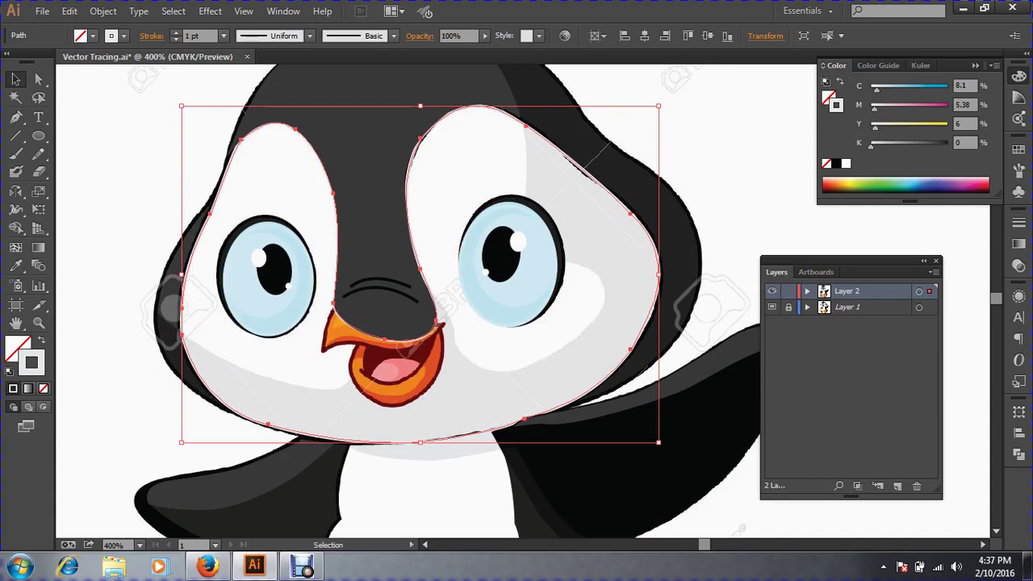
pyautogui.hotkey('ctrl', 'shift', 'a')
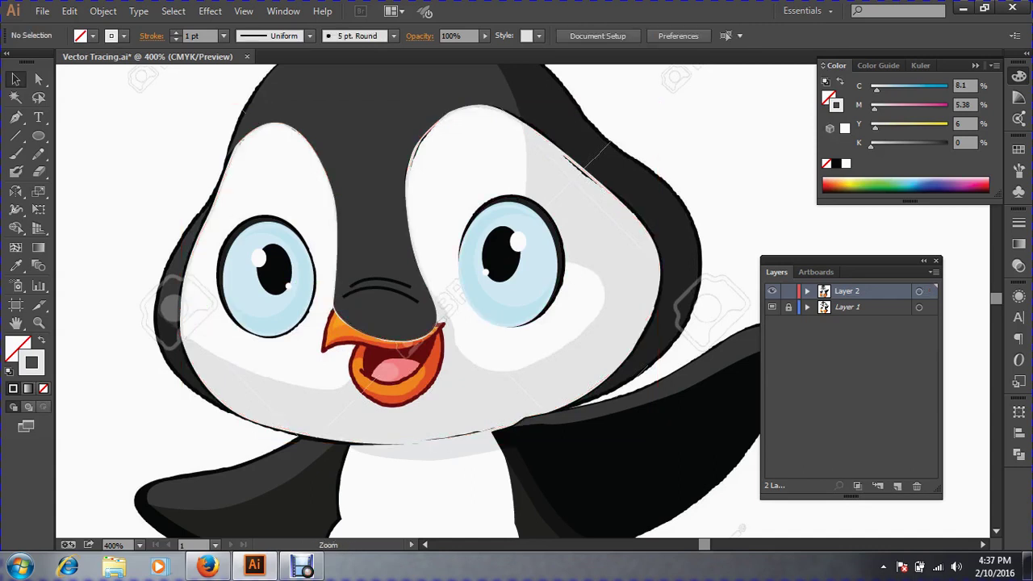
# Zoom to the left eye and start a Pen path around its patch, then delete the failed attempt.
pyautogui.keyDown('ctrl'); pyautogui.click(285, 259); pyautogui.keyUp('ctrl')
pyautogui.moveTo(285, 258); pyautogui.dragTo(149, 243)
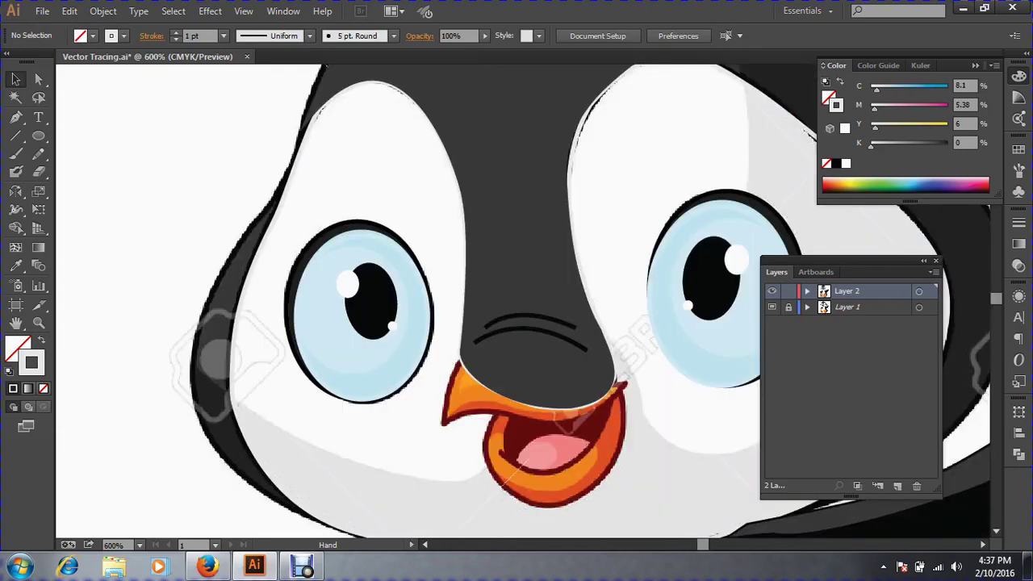
pyautogui.click(17, 117)
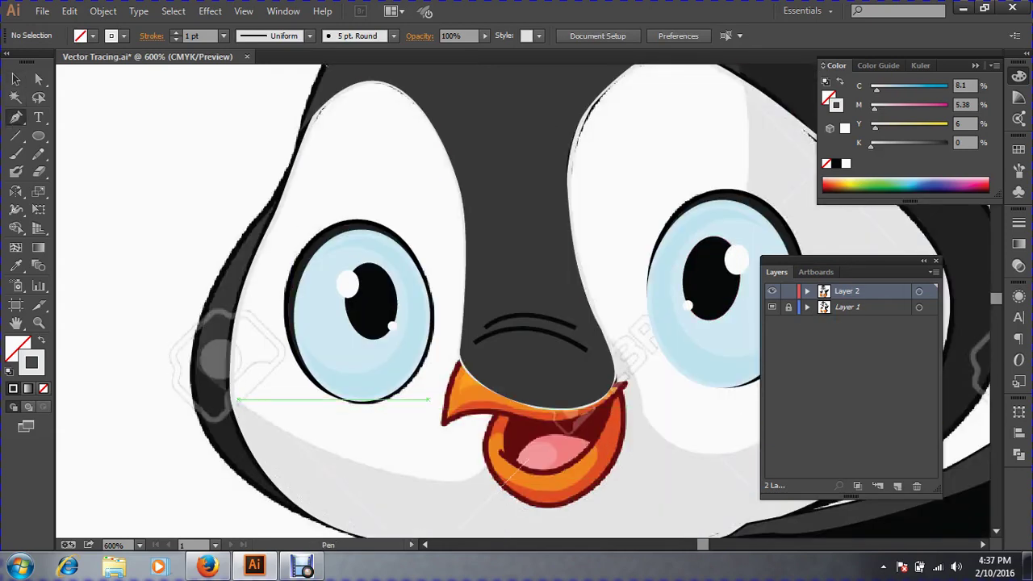
pyautogui.click(238, 399)
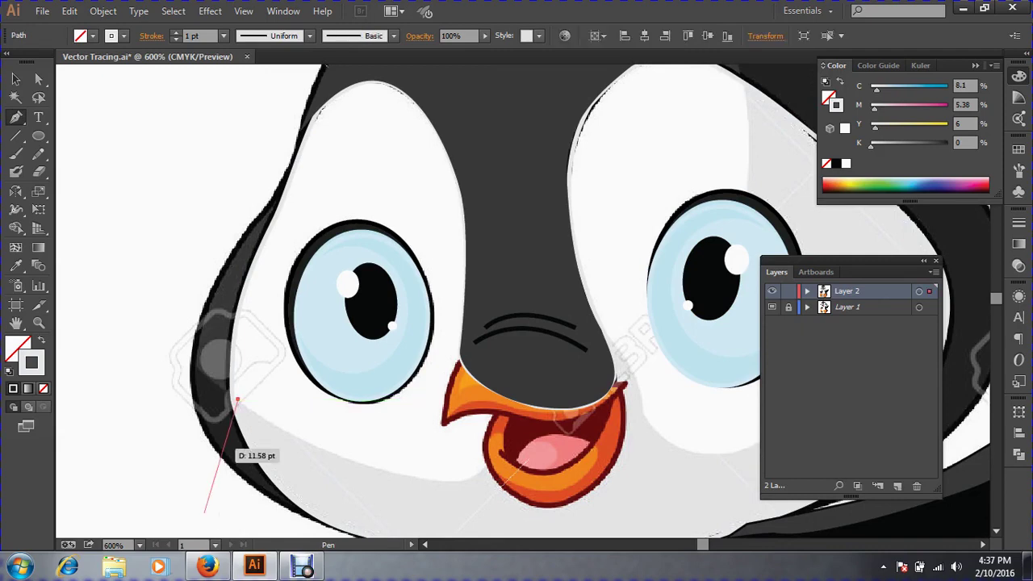
pyautogui.moveTo(276, 195); pyautogui.dragTo(308, 189)
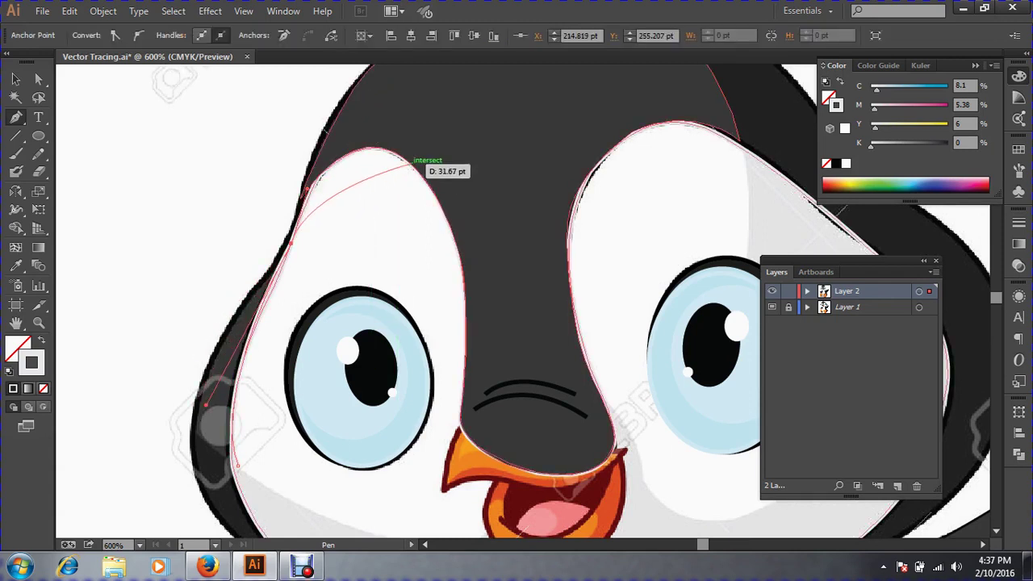
pyautogui.moveTo(409, 164)
pyautogui.mouseDown()
pyautogui.moveTo(484, 203)
pyautogui.moveTo(483, 212)
pyautogui.moveTo(474, 217)
pyautogui.moveTo(425, 177)
pyautogui.mouseUp()
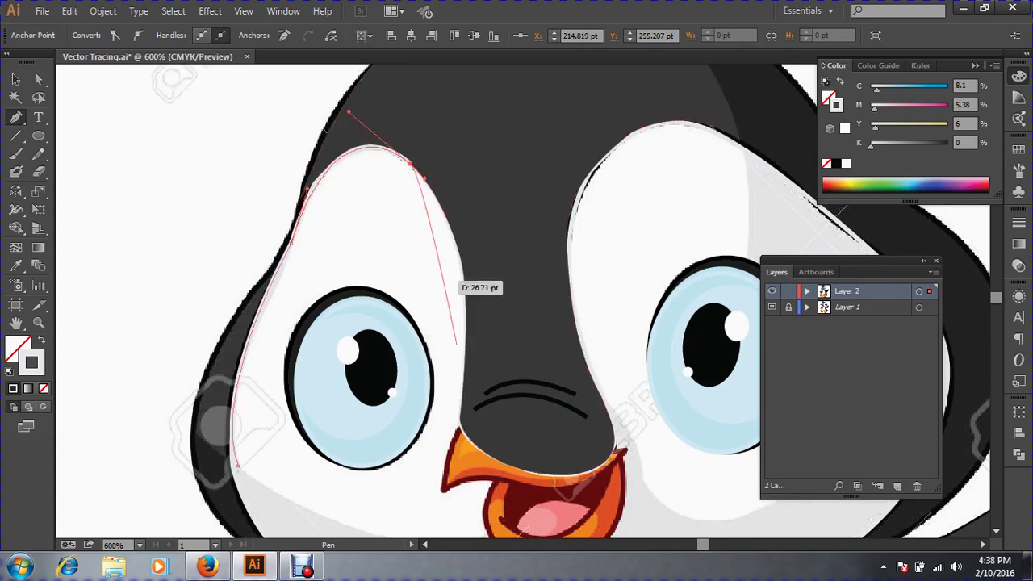
pyautogui.moveTo(466, 347); pyautogui.dragTo(83, 175)
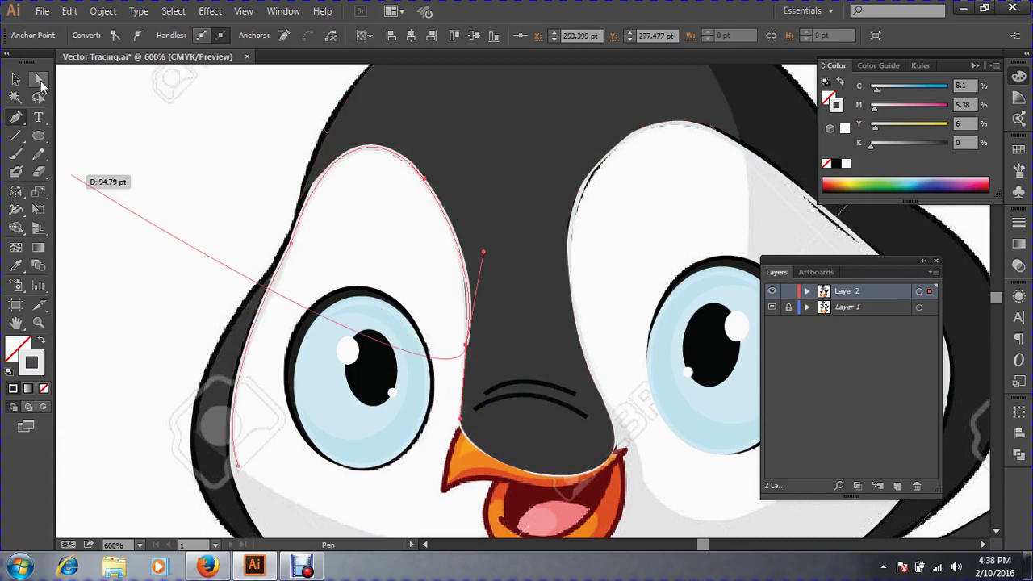
pyautogui.hotkey('ctrl', 'z')
pyautogui.click(15, 79)
pyautogui.press('Delete')
pyautogui.press('Delete')
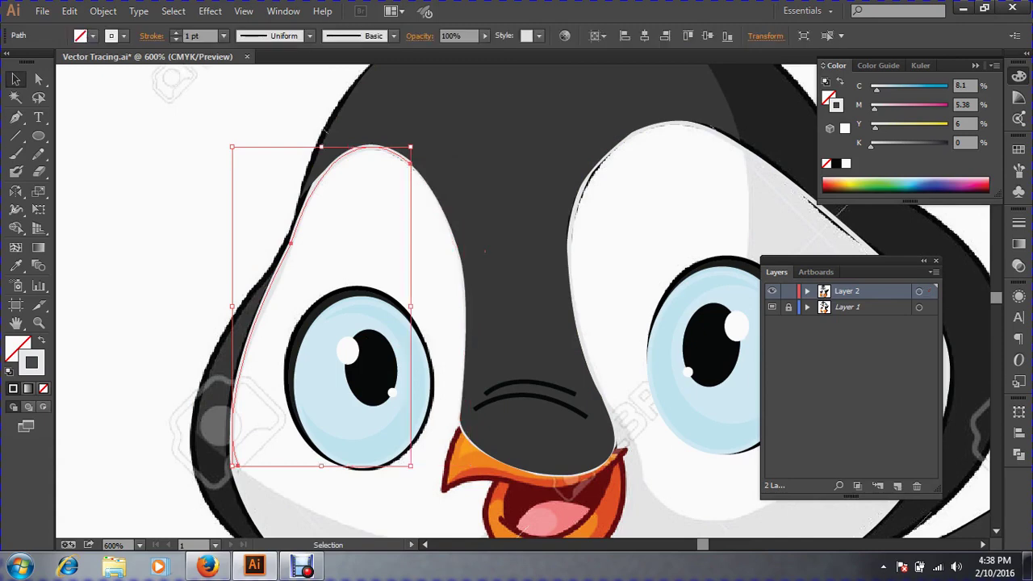
# Redraw the left eye patch outline over its top and down its right side toward the beak.
pyautogui.press('a')
pyautogui.hotkey('ctrl', 'a')
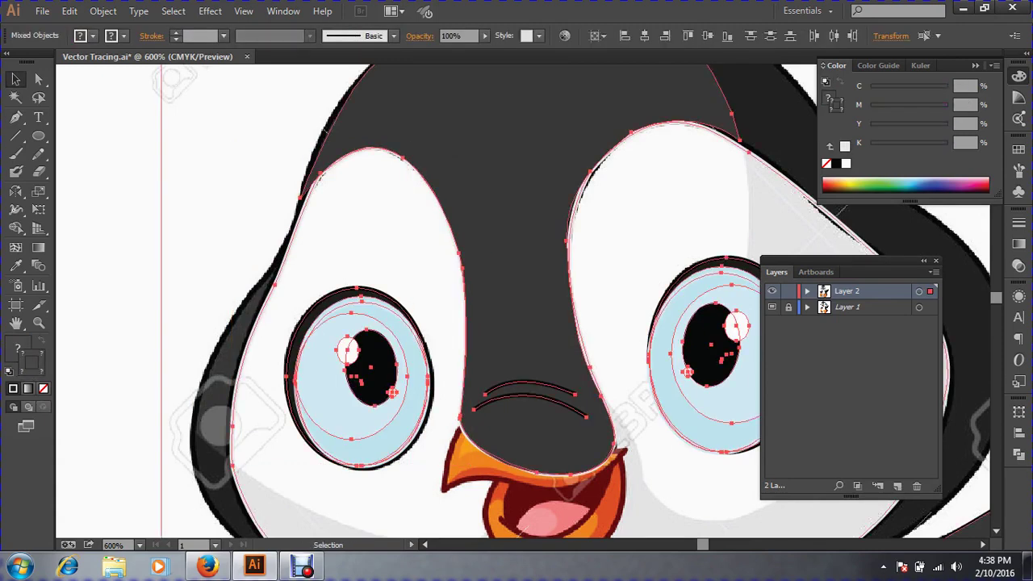
pyautogui.hotkey('ctrl', 'shift', 'a')
pyautogui.press('v')
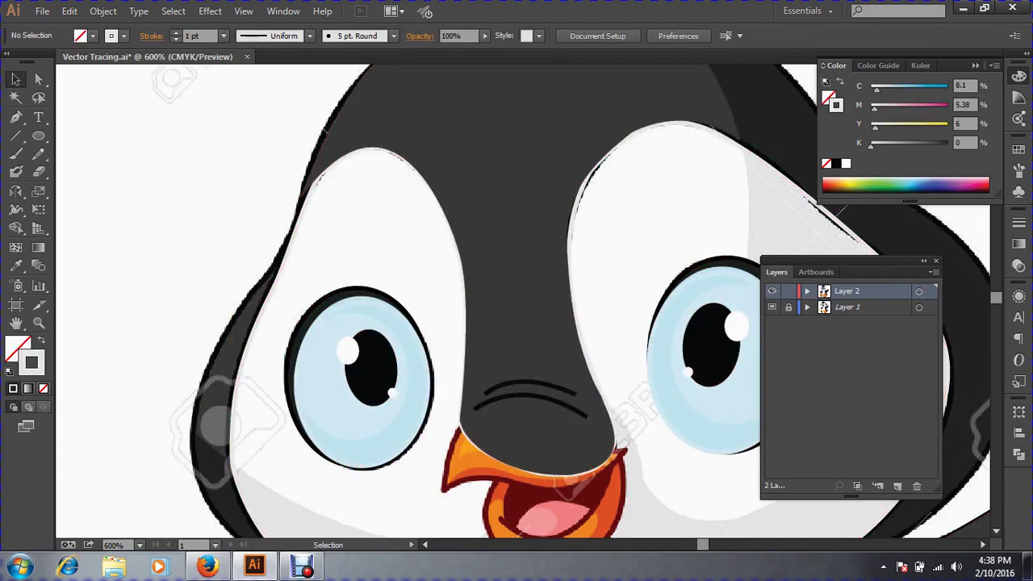
pyautogui.press('p')
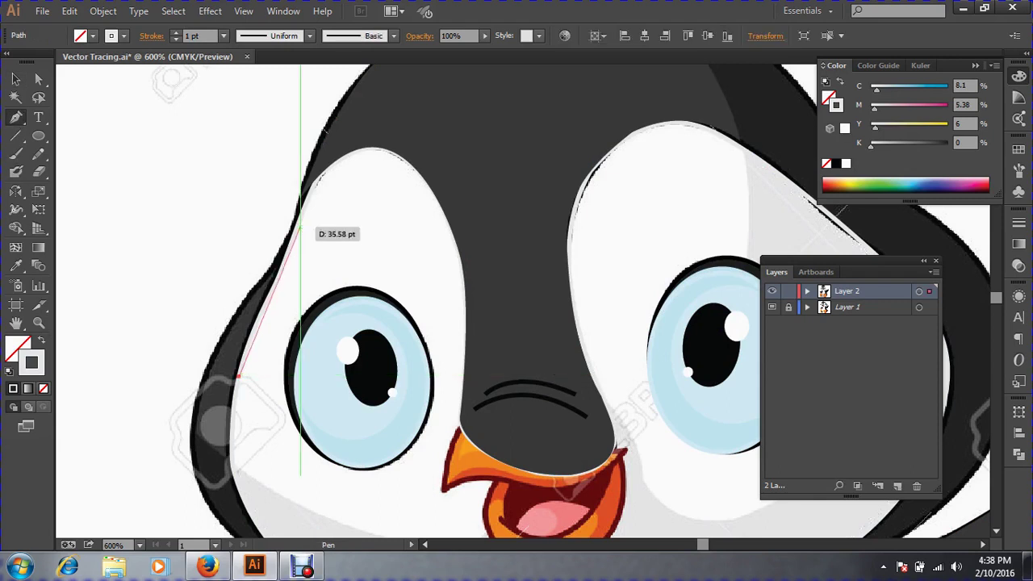
pyautogui.moveTo(300, 226); pyautogui.dragTo(300, 235)
pyautogui.moveTo(362, 151); pyautogui.dragTo(393, 156)
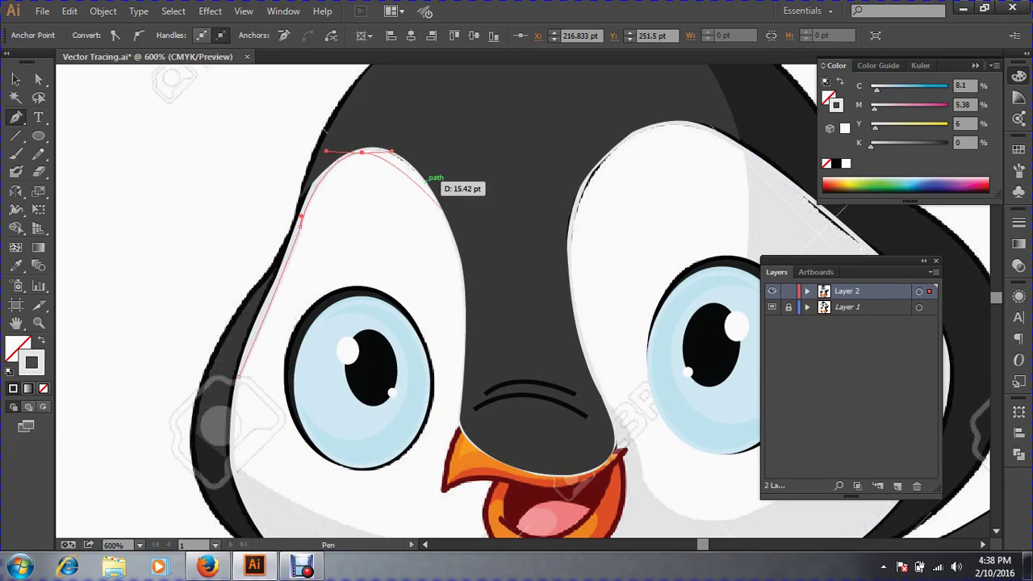
pyautogui.moveTo(457, 244); pyautogui.dragTo(466, 297)
pyautogui.moveTo(460, 418); pyautogui.dragTo(450, 459)
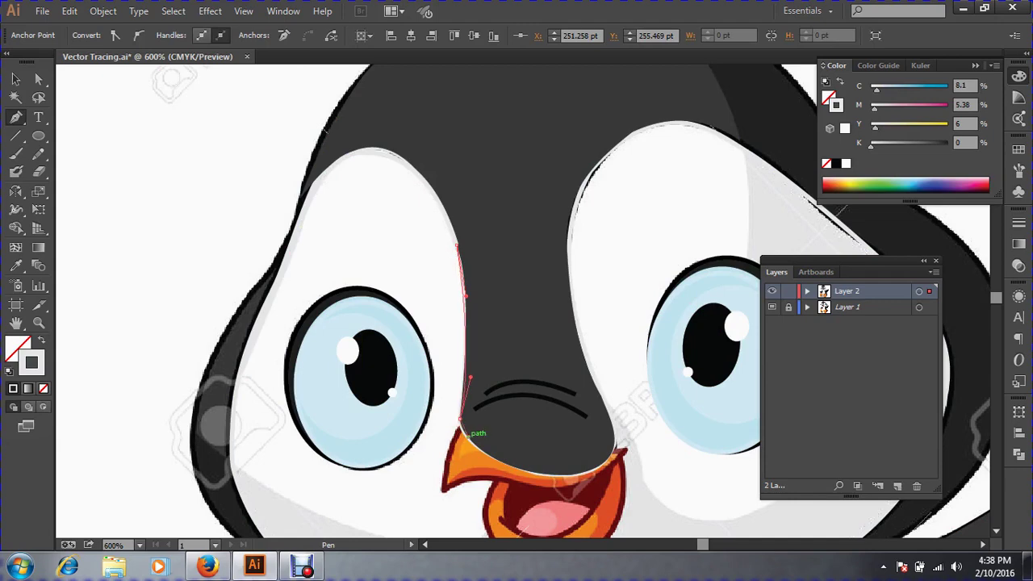
pyautogui.press('space')
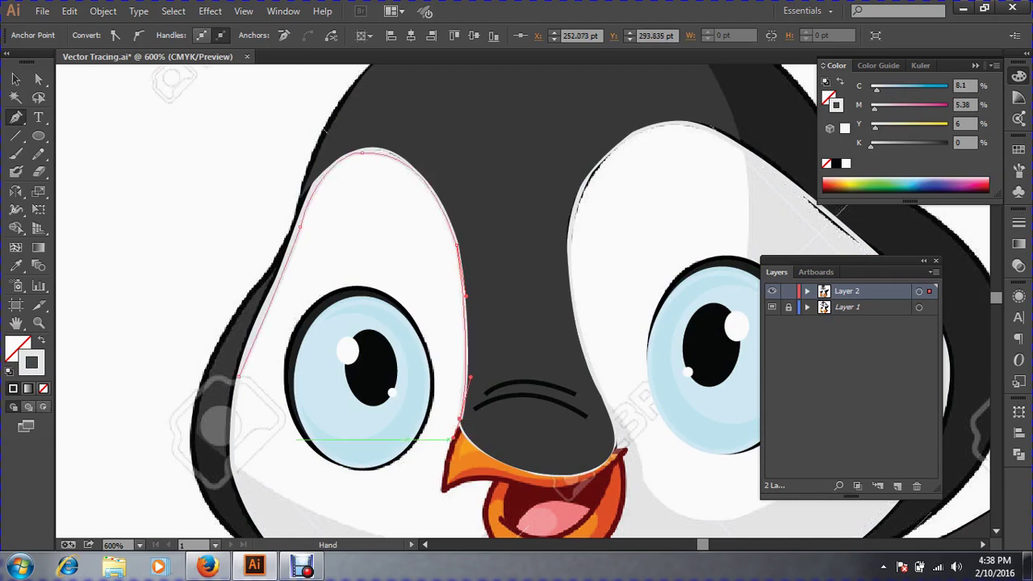
pyautogui.moveTo(451, 438); pyautogui.dragTo(478, 241)
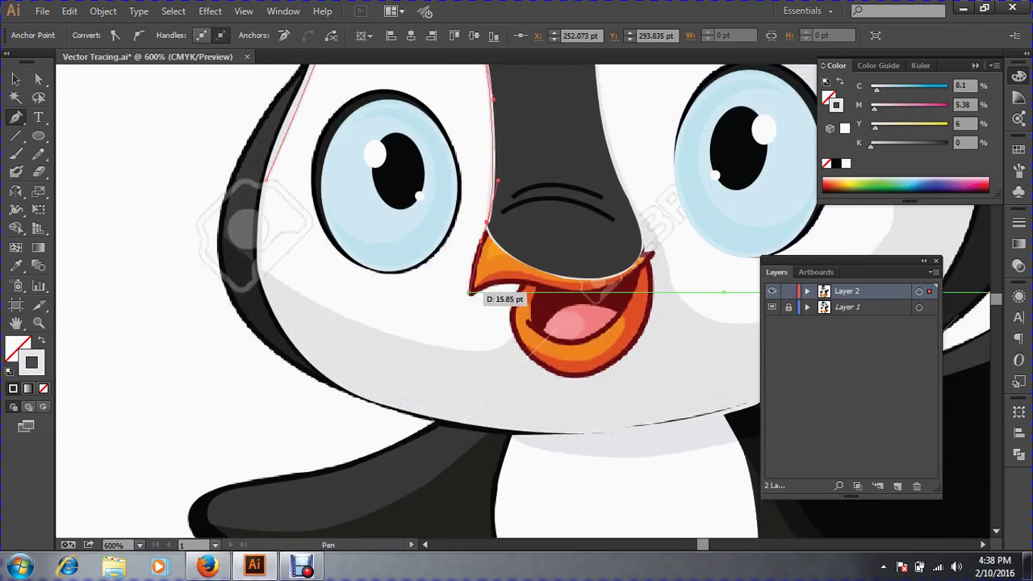
# Trace the beak tip and the beak's left edge, zooming in closely.
pyautogui.moveTo(471, 292); pyautogui.dragTo(469, 315)
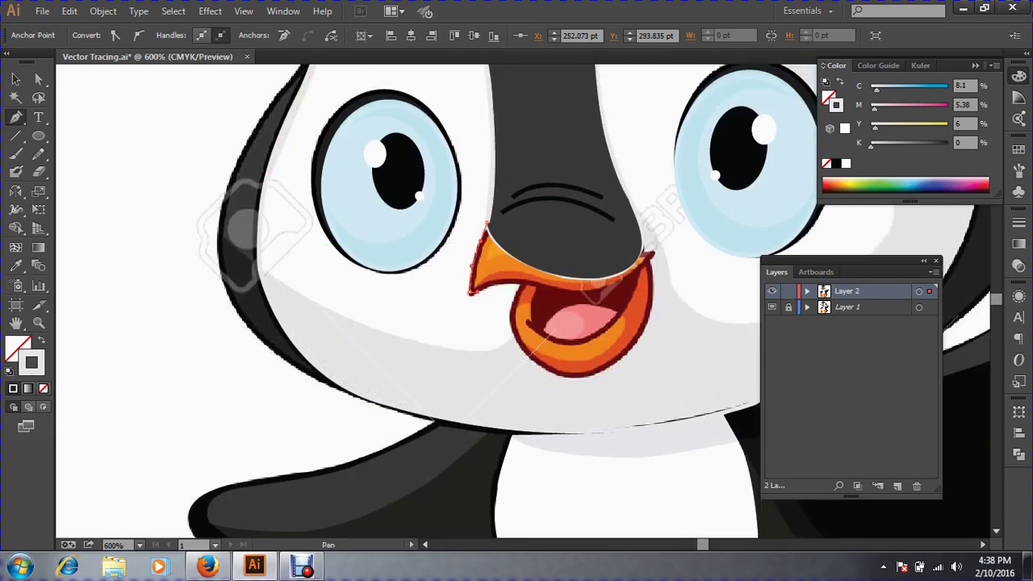
pyautogui.moveTo(523, 284); pyautogui.dragTo(516, 308)
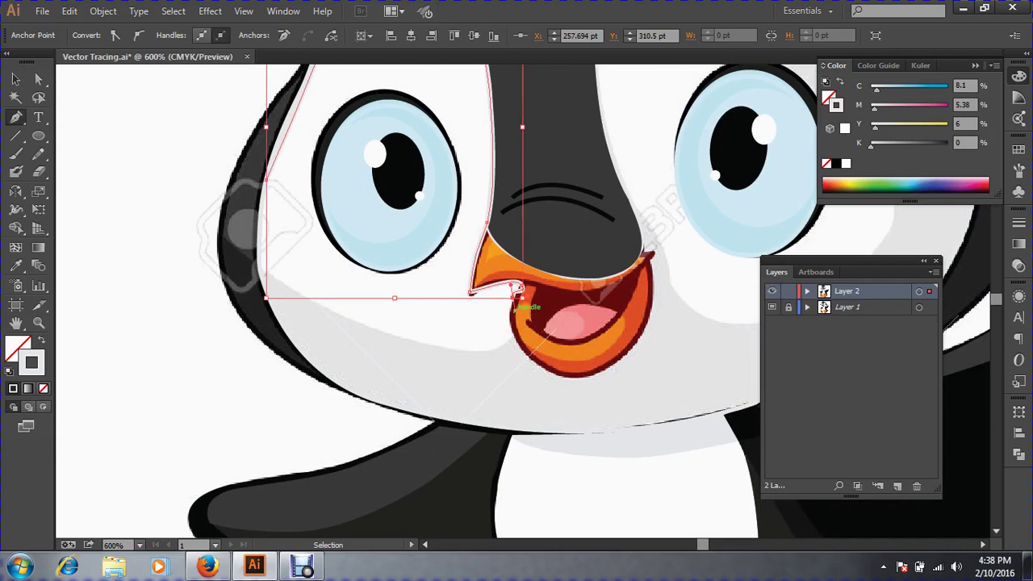
pyautogui.hotkey('ctrl', 'z')
pyautogui.moveTo(403, 219); pyautogui.dragTo(690, 434)
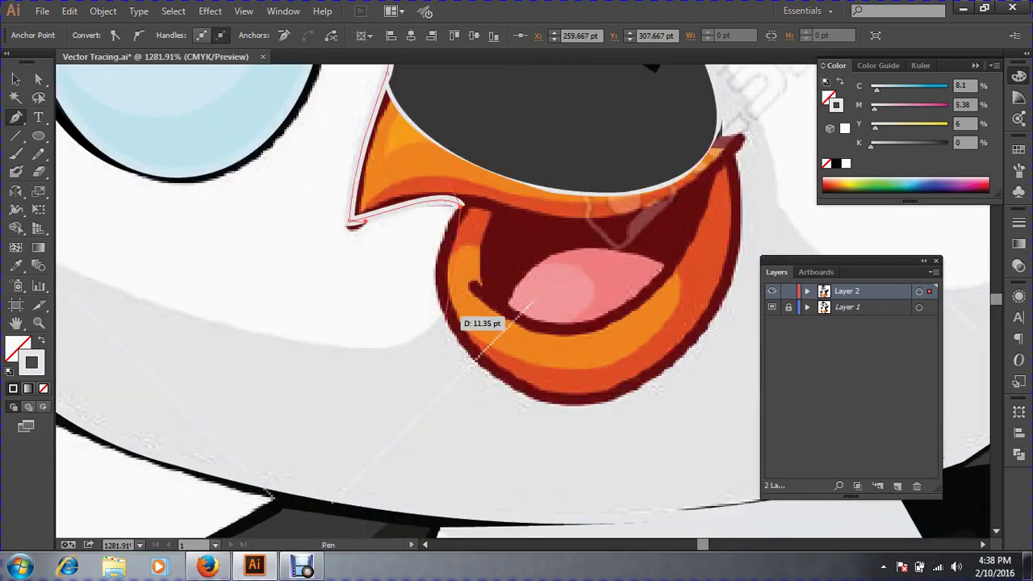
pyautogui.moveTo(446, 315); pyautogui.dragTo(473, 365)
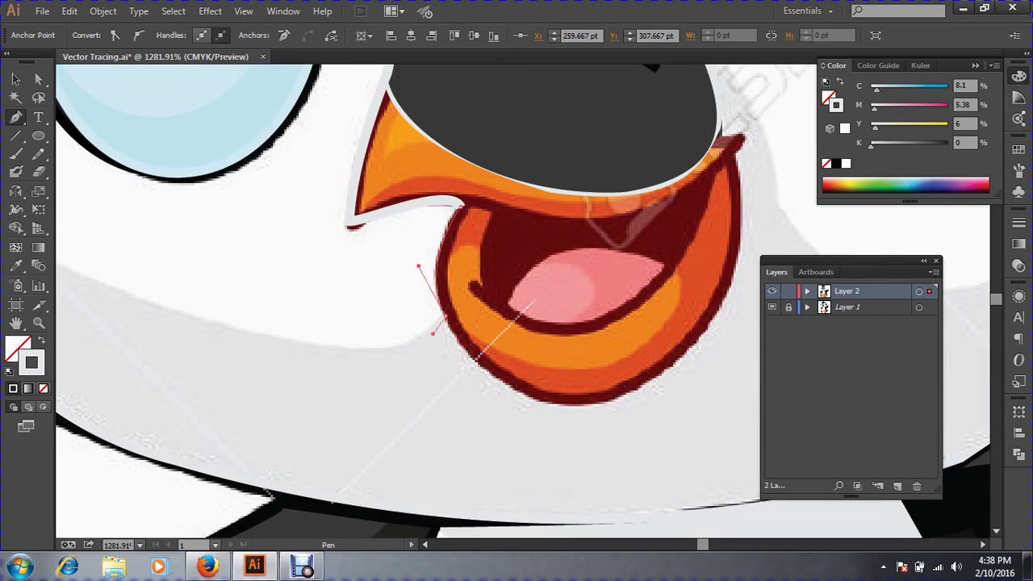
pyautogui.moveTo(430, 323); pyautogui.dragTo(430, 324)
pyautogui.hotkey('ctrl', '-')
pyautogui.hotkey('ctrl', '-')
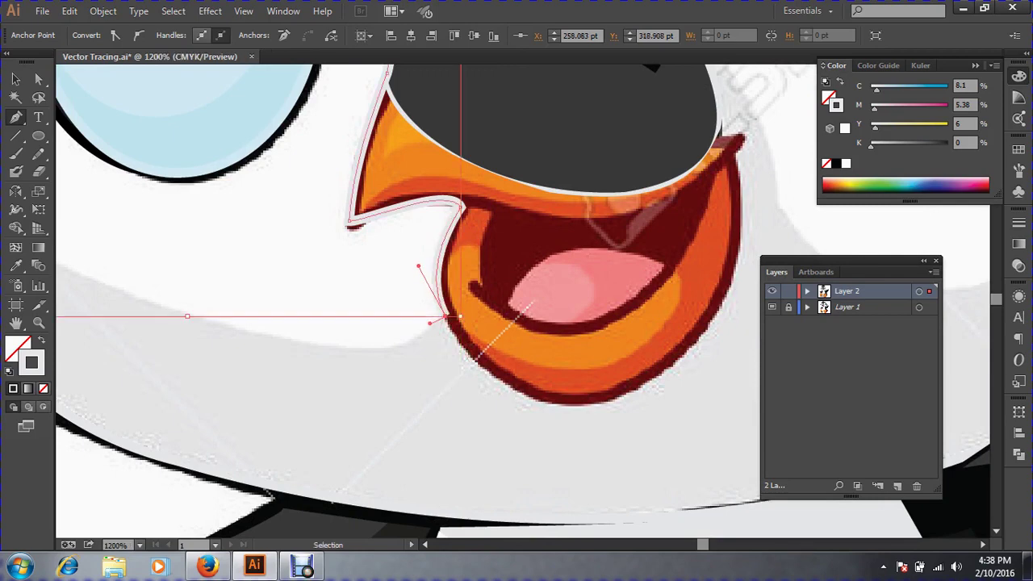
# Continue the outline up the patch's left edge, close it, and select the finished path.
pyautogui.press('space')
pyautogui.moveTo(302, 306); pyautogui.dragTo(246, 334)
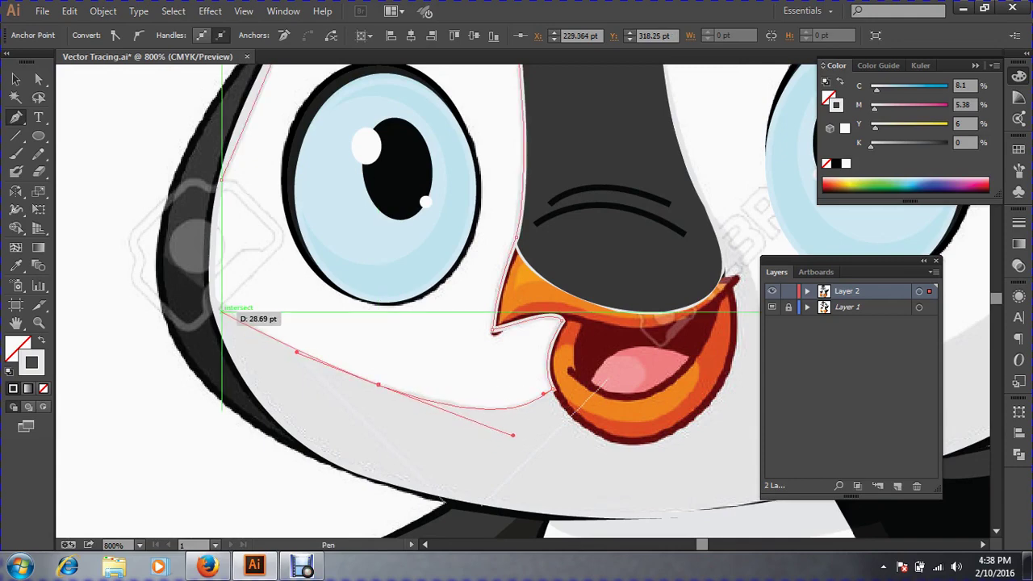
pyautogui.click(212, 300)
pyautogui.press('space')
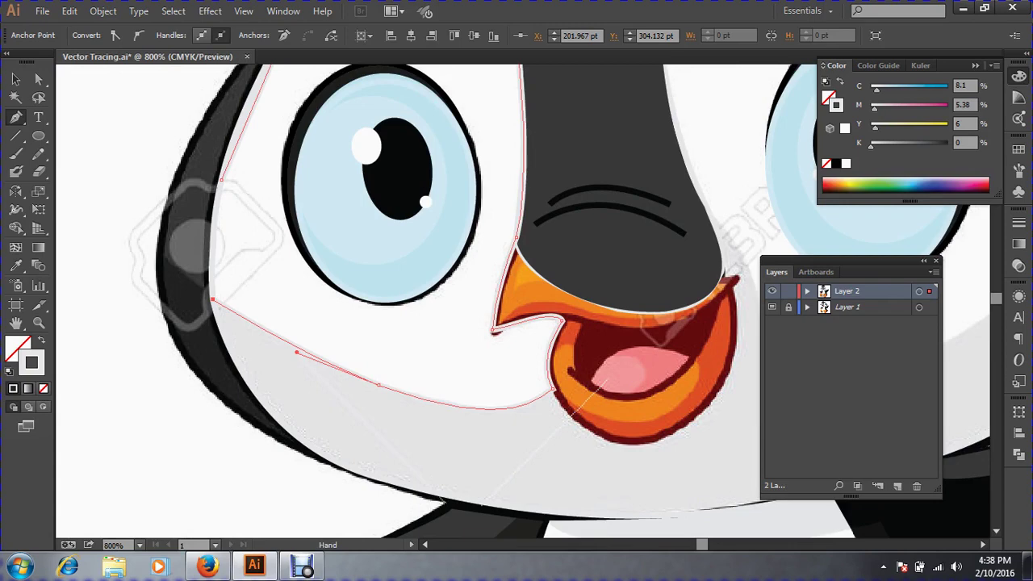
pyautogui.moveTo(212, 300); pyautogui.dragTo(162, 459)
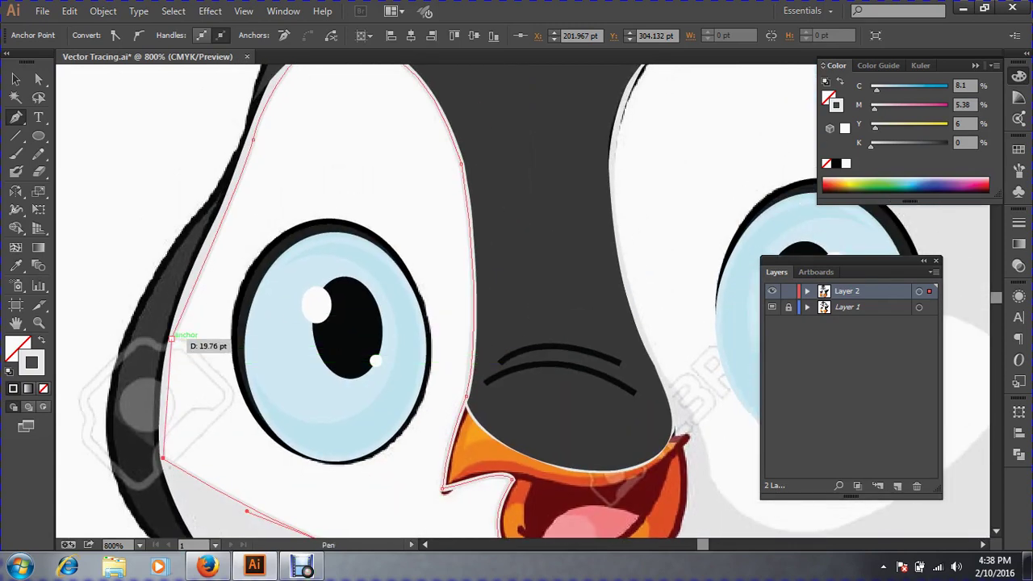
pyautogui.moveTo(171, 338); pyautogui.dragTo(181, 310)
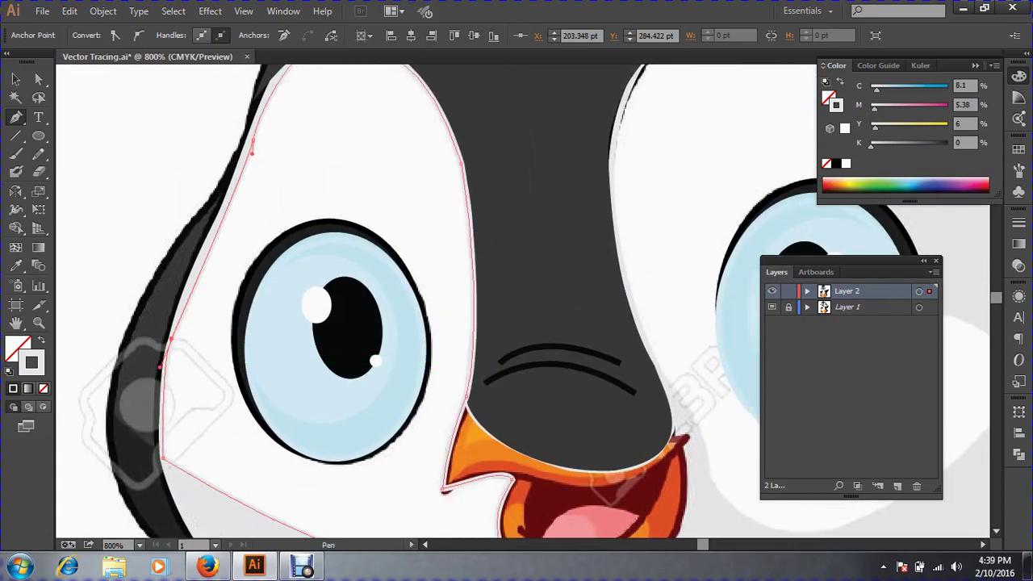
pyautogui.click(16, 79)
pyautogui.hotkey('ctrl', '-')
pyautogui.hotkey('ctrl', '-')
pyautogui.hotkey('ctrl', '-')
pyautogui.hotkey('ctrl', '-')
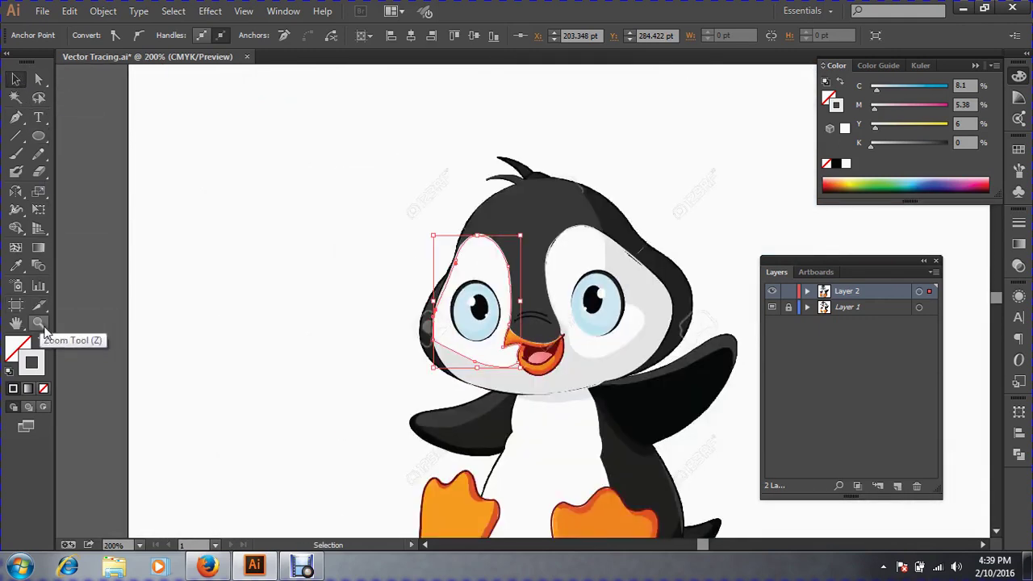
# Fill the left eye patch with the face's white and send it behind the left eye.
pyautogui.click(16, 265)
pyautogui.click(492, 288)
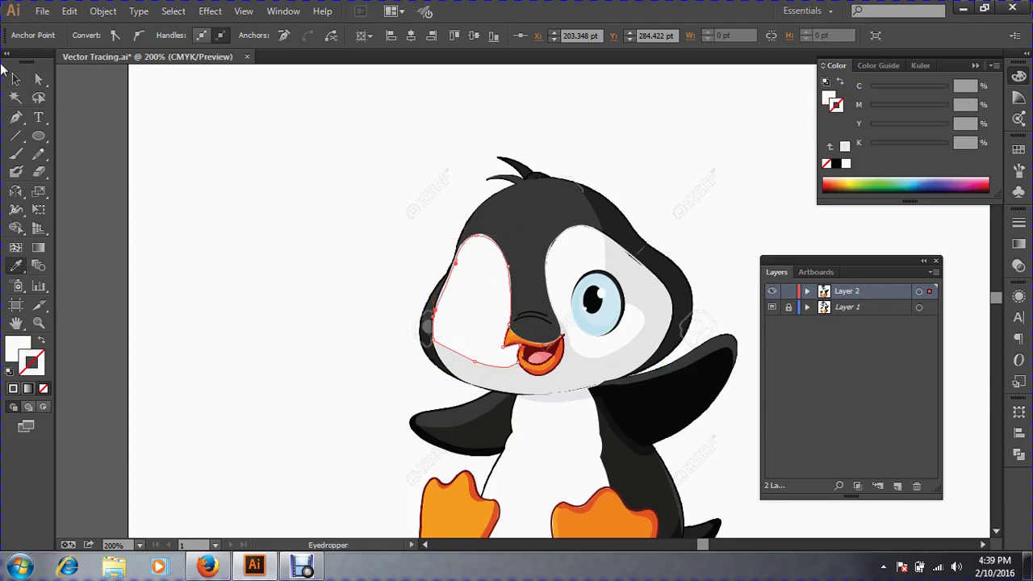
pyautogui.click(16, 79)
pyautogui.press('a')
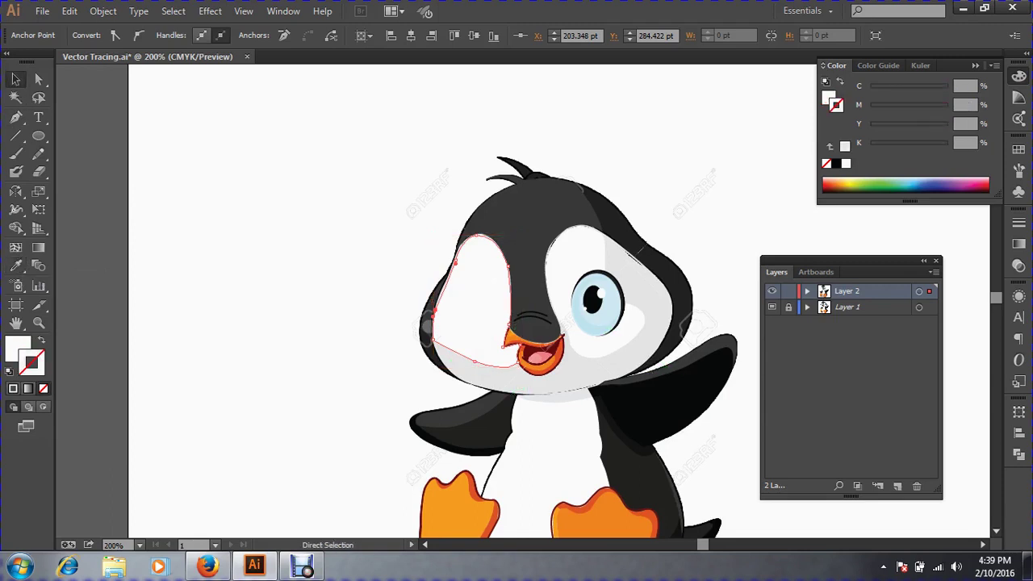
pyautogui.press('Delete')
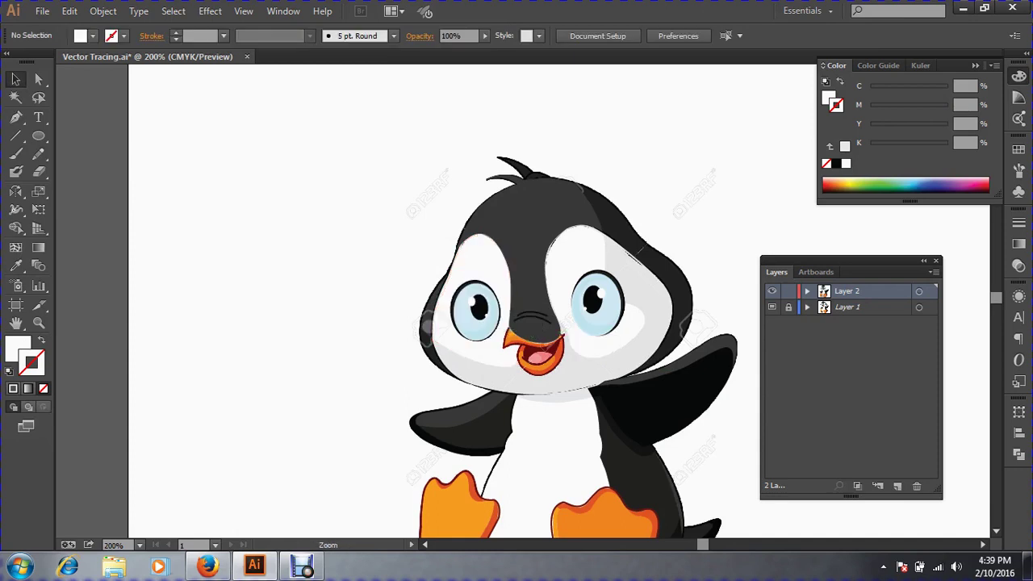
# Zoom in closely on the right eye with the Pen tool ready.
pyautogui.hotkey('ctrl', '=')
pyautogui.keyDown('ctrl'); pyautogui.click(466, 263); pyautogui.keyUp('ctrl')
pyautogui.moveTo(466, 263); pyautogui.dragTo(309, 301)
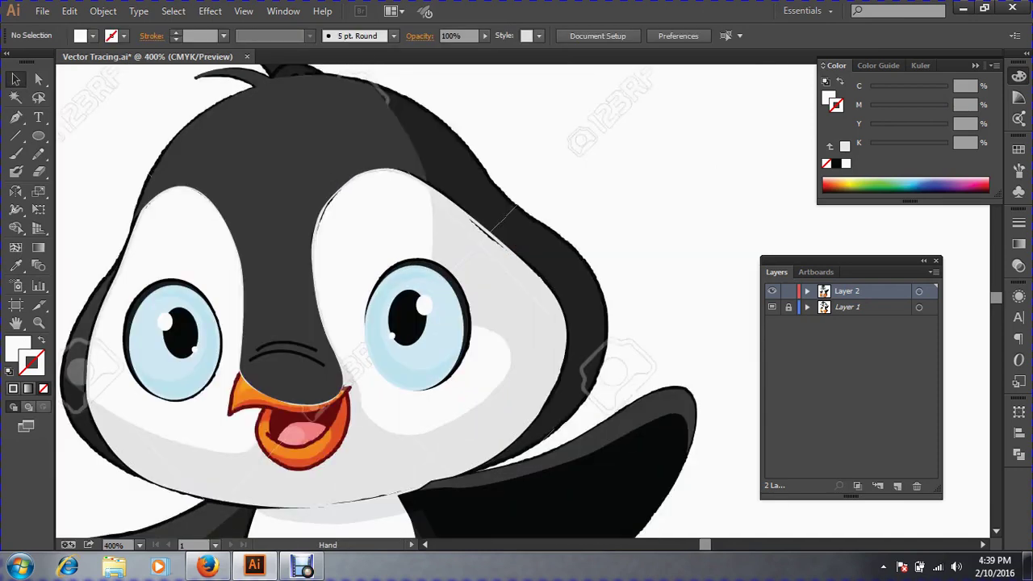
pyautogui.click(15, 117)
pyautogui.moveTo(265, 146); pyautogui.dragTo(687, 472)
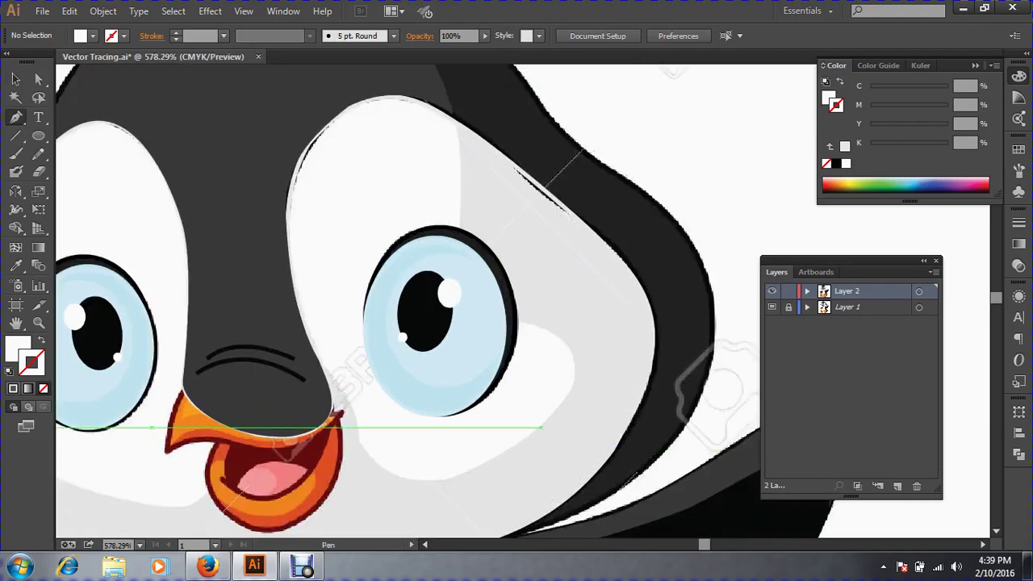
# Trace the right eye patch up its right side, across the top and down along the nose.
pyautogui.click(541, 427)
pyautogui.moveTo(552, 332); pyautogui.dragTo(607, 371)
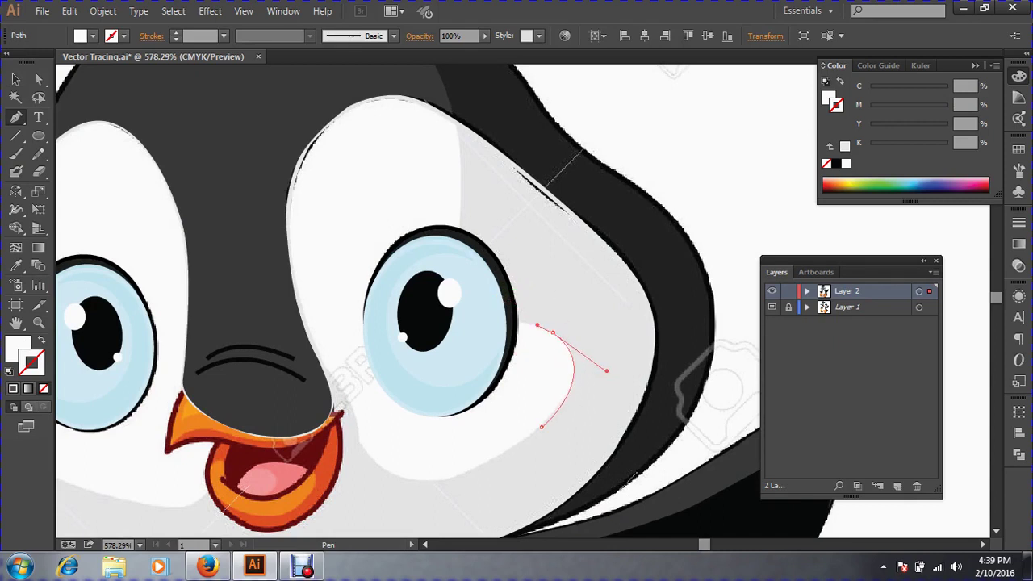
pyautogui.click(552, 332)
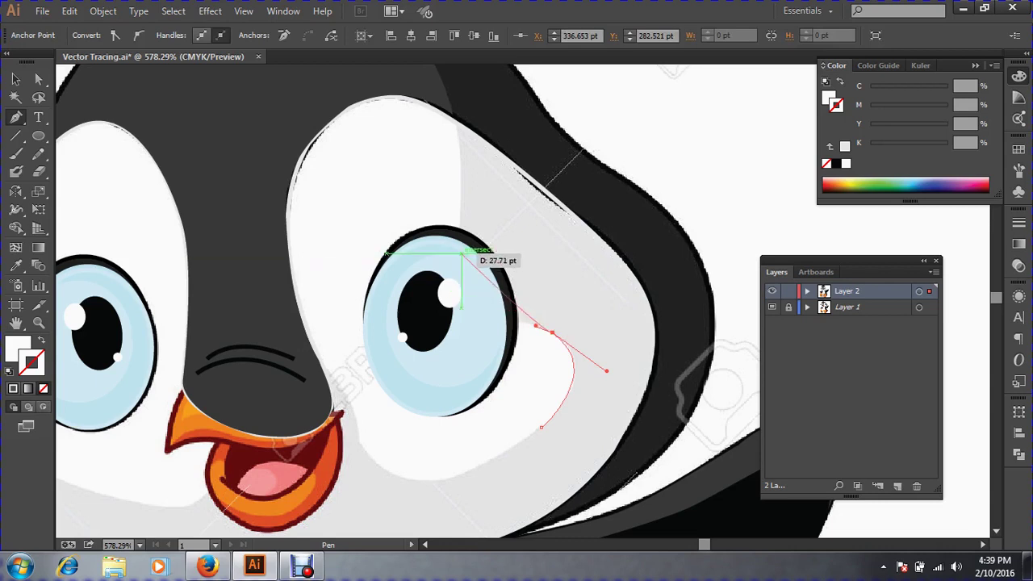
pyautogui.moveTo(461, 254); pyautogui.dragTo(459, 179)
pyautogui.moveTo(437, 116); pyautogui.dragTo(401, 97)
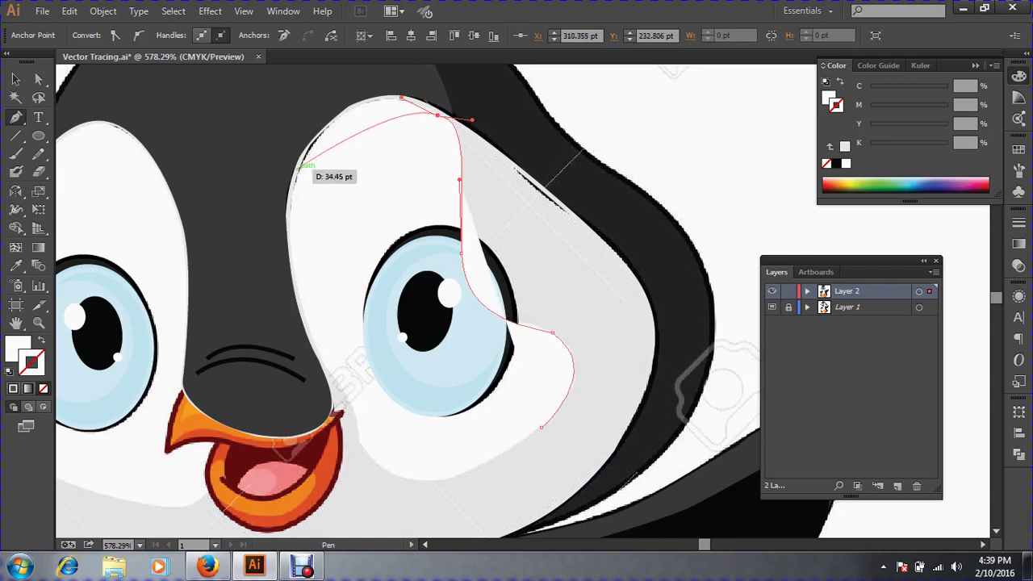
pyautogui.moveTo(296, 170); pyautogui.dragTo(260, 261)
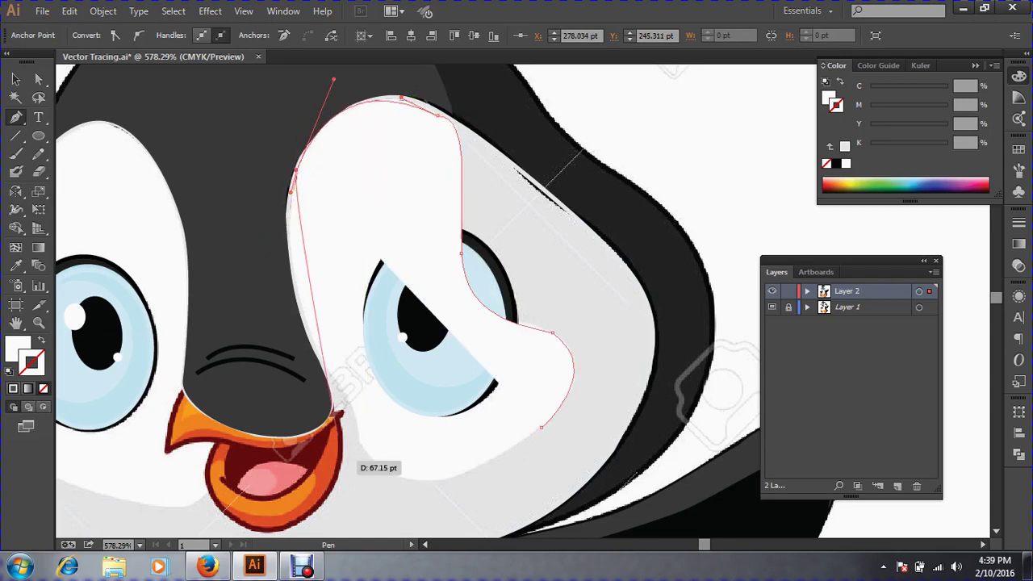
pyautogui.moveTo(309, 338); pyautogui.dragTo(347, 401)
# Finish the outline near the beak with fill cleared, close it, then restore the white fill.
pyautogui.moveTo(320, 358); pyautogui.dragTo(320, 358)
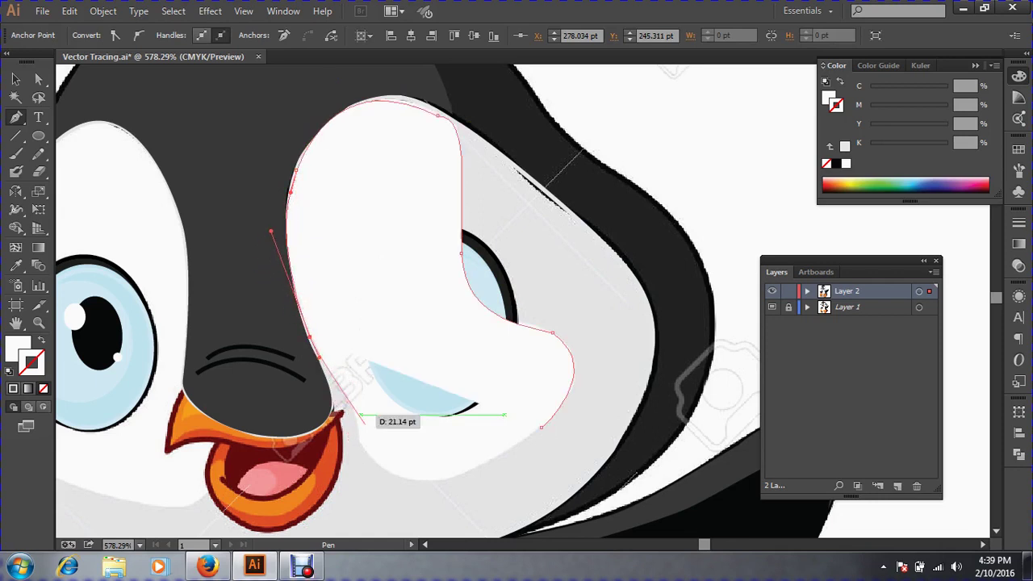
pyautogui.moveTo(361, 440); pyautogui.dragTo(363, 471)
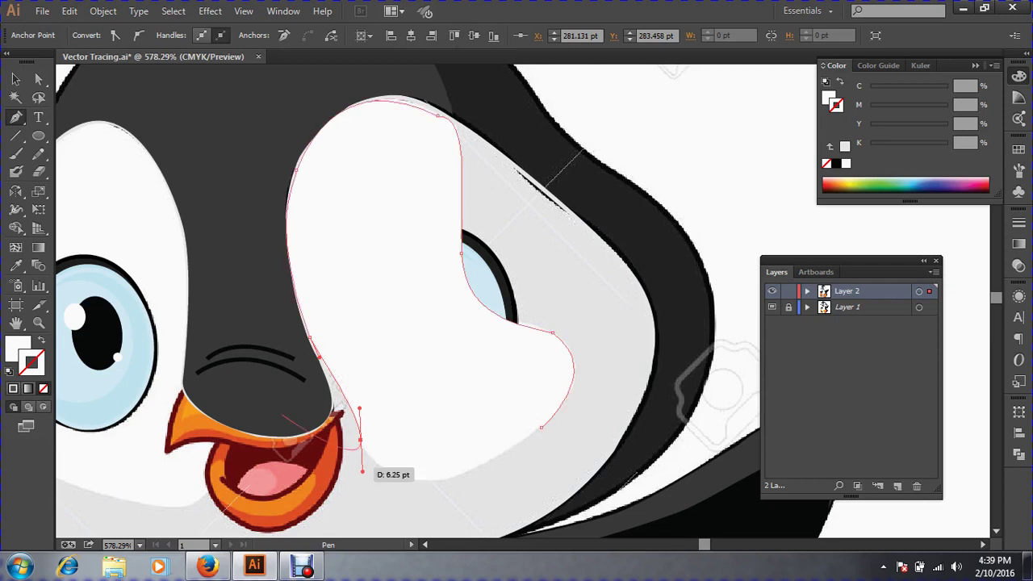
pyautogui.click(40, 342)
pyautogui.moveTo(461, 489); pyautogui.dragTo(461, 491)
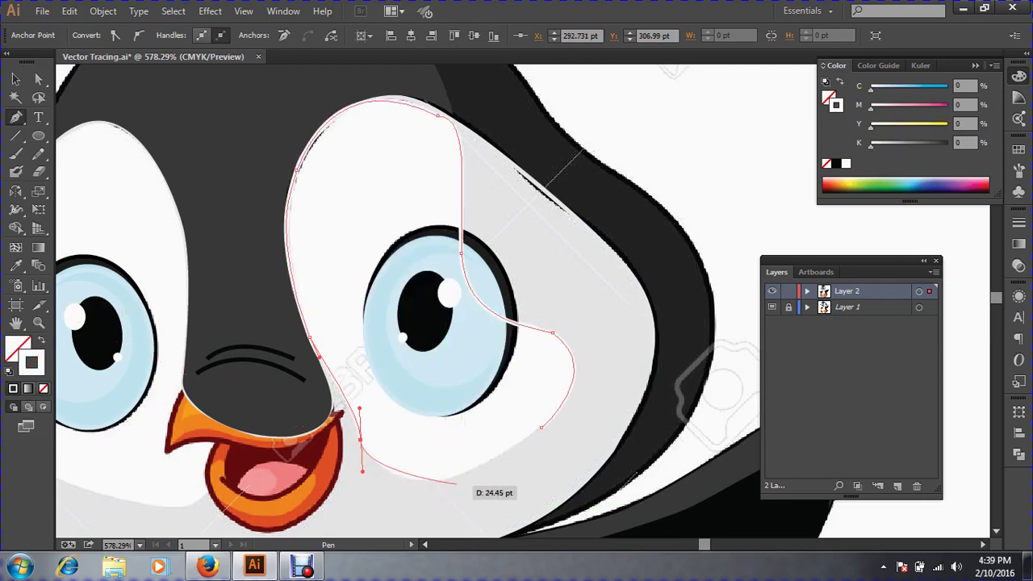
pyautogui.moveTo(541, 428); pyautogui.dragTo(443, 518)
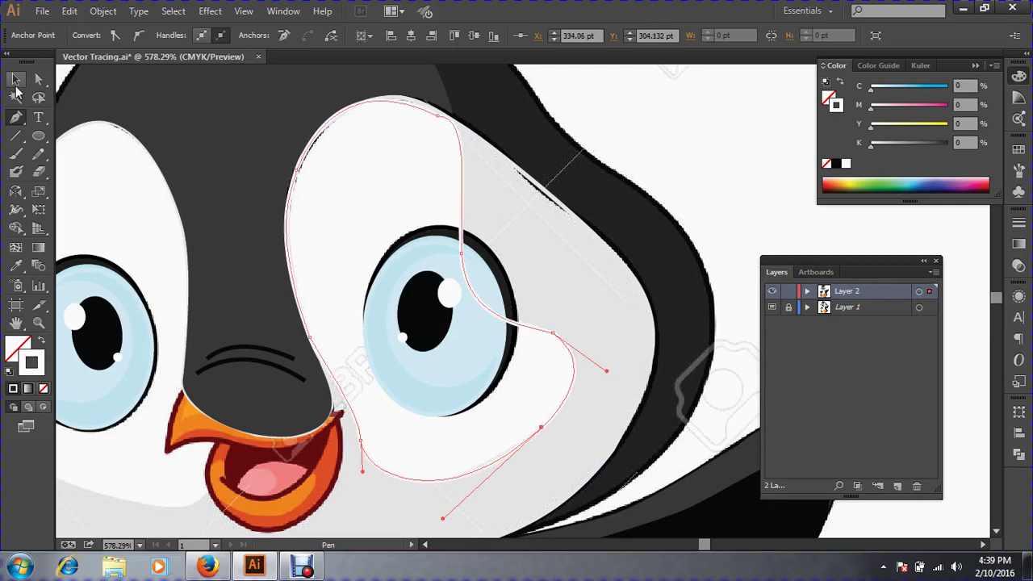
pyautogui.click(18, 81)
pyautogui.click(39, 341)
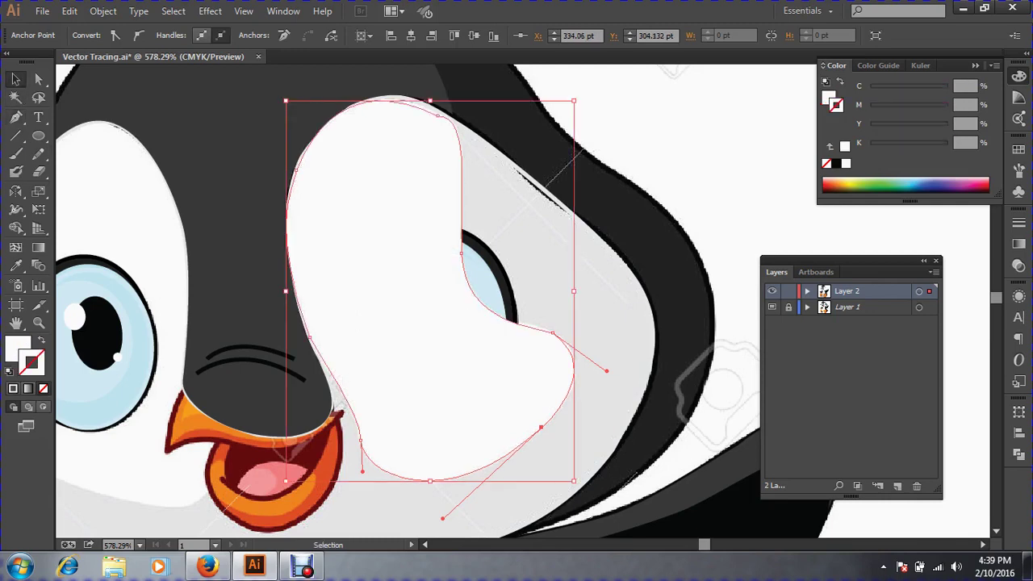
# Select both eyes' white patches and send them behind the eyes.
pyautogui.hotkey('ctrl', '-')
pyautogui.hotkey('ctrl', '-')
pyautogui.hotkey('ctrl', '-')
pyautogui.hotkey('ctrl', '-')
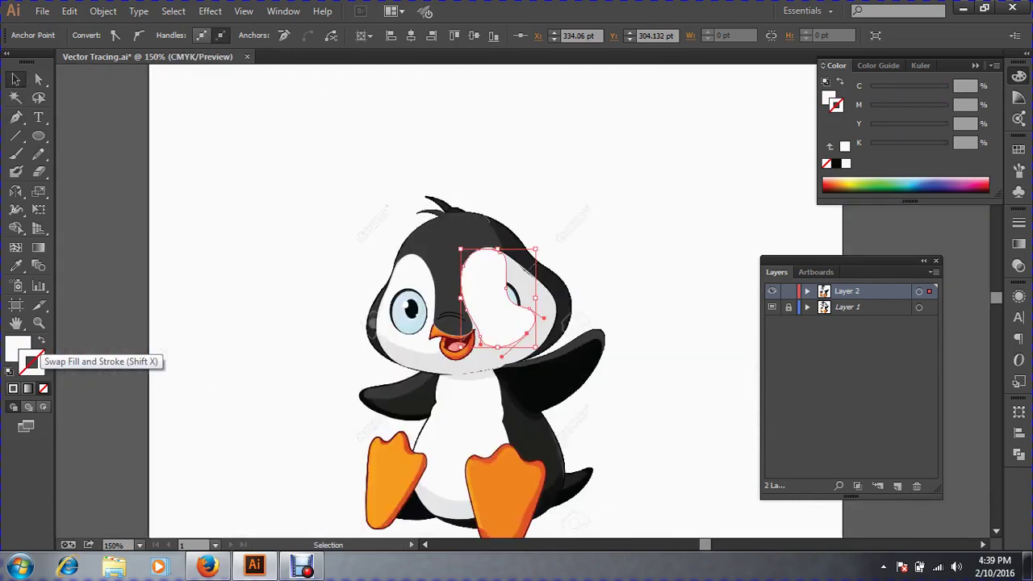
pyautogui.hotkey('ctrl', 'shift', 'a')
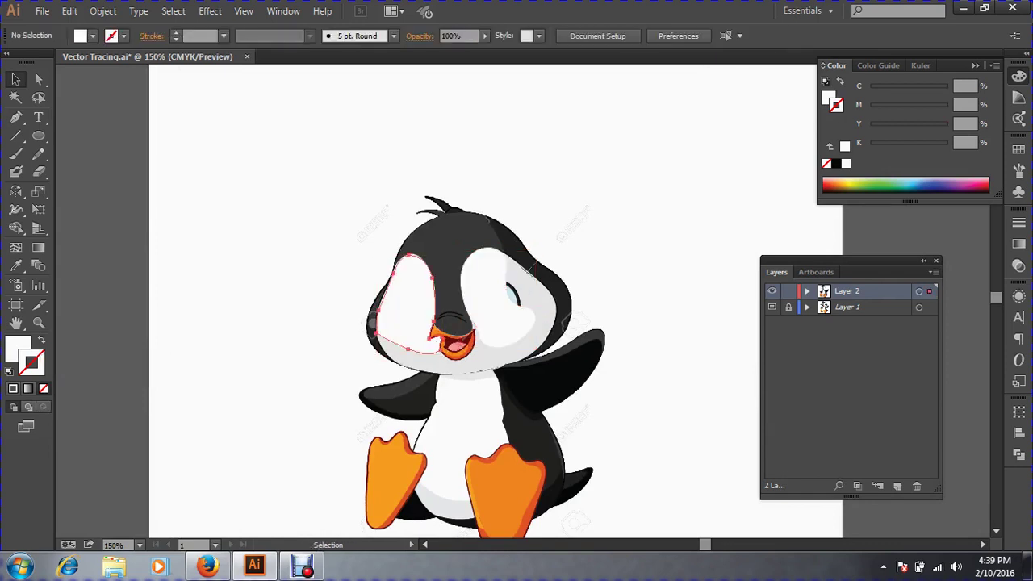
pyautogui.click(408, 298)
pyautogui.keyDown('shift'); pyautogui.click(493, 291); pyautogui.keyUp('shift')
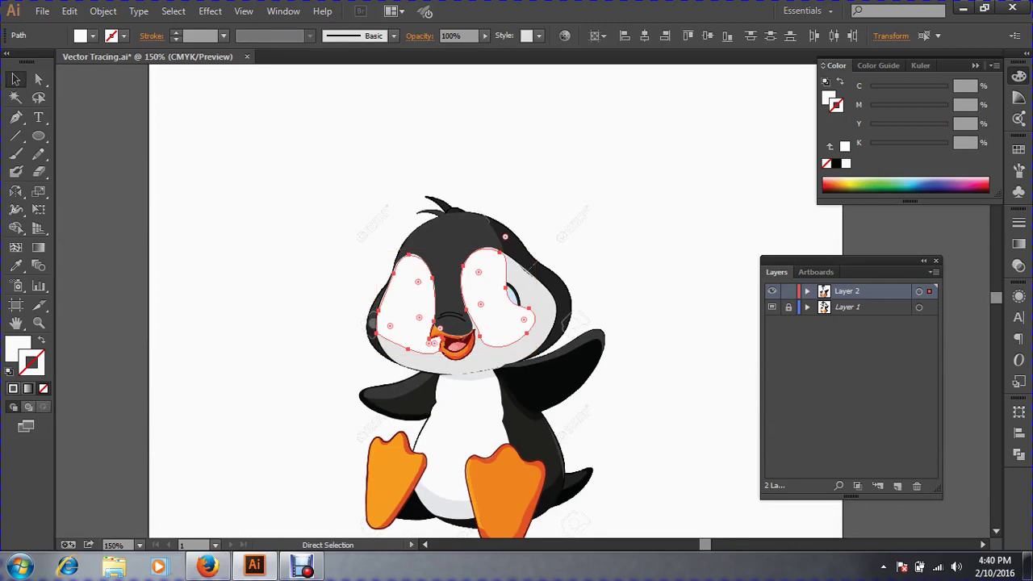
pyautogui.press('Delete')
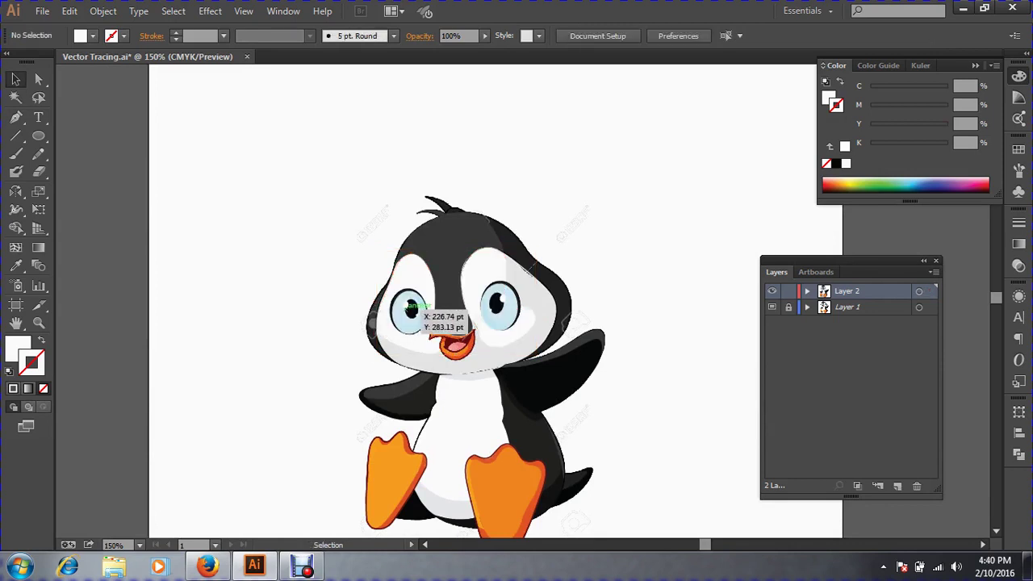
# Check the eyes and traced paths by selecting and deselecting them, then zoom in on the penguin.
pyautogui.hotkey('ctrl', 'a')
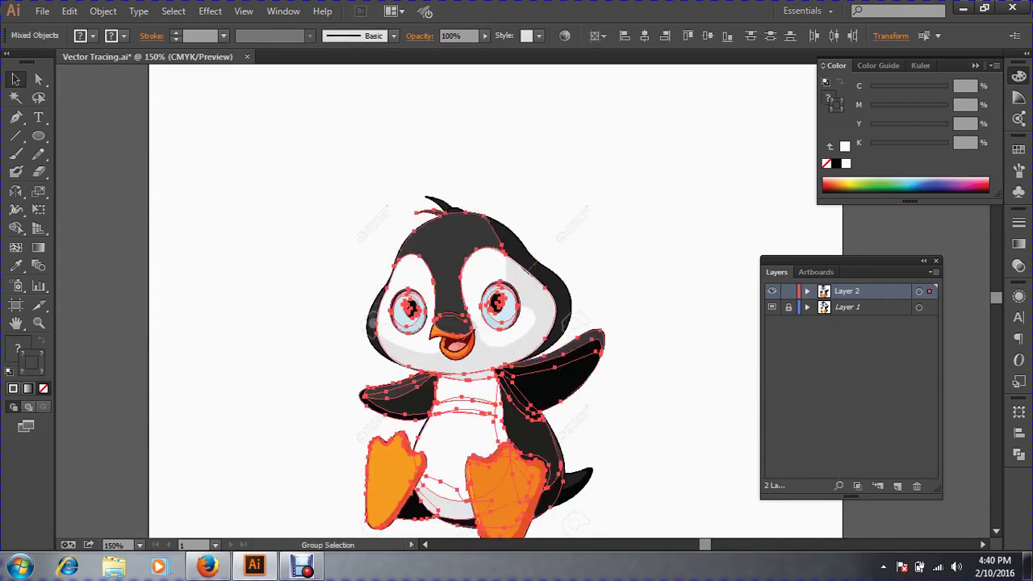
pyautogui.hotkey('ctrl', 'shift', 'a')
pyautogui.click(410, 308)
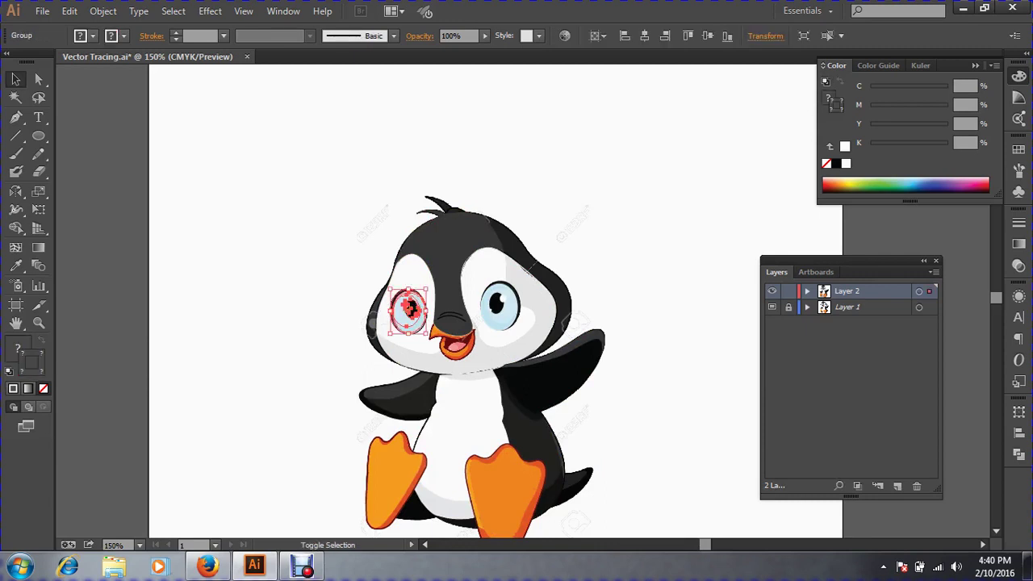
pyautogui.keyDown('shift'); pyautogui.click(502, 310); pyautogui.keyUp('shift')
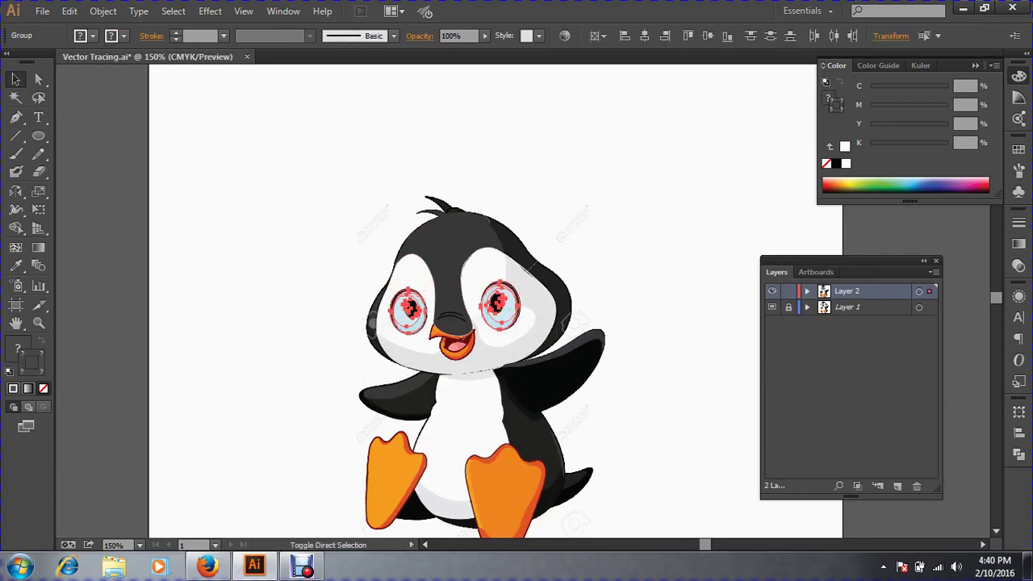
pyautogui.hotkey('ctrl', 'shift', 'a')
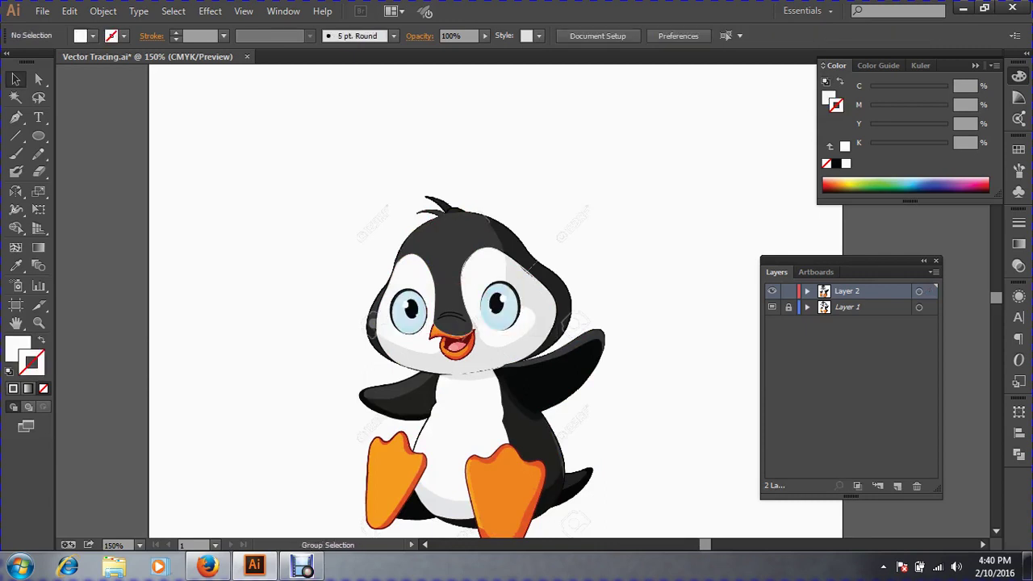
pyautogui.hotkey('ctrl', 'a')
pyautogui.hotkey('ctrl', 'shift', 'a')
pyautogui.click(404, 490)
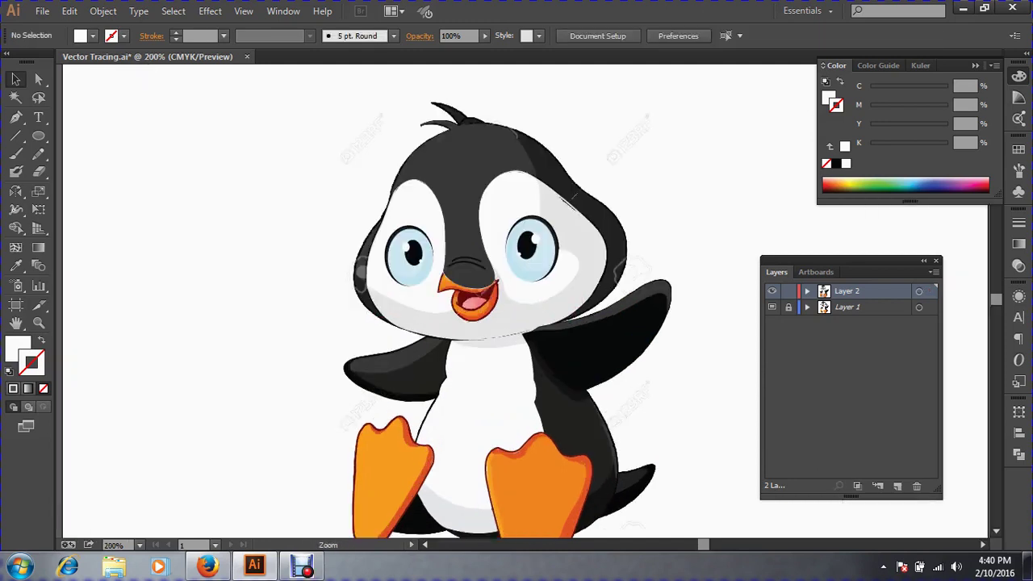
# Zoom in on the penguin's beak and save the document.
pyautogui.moveTo(524, 314); pyautogui.dragTo(517, 388)
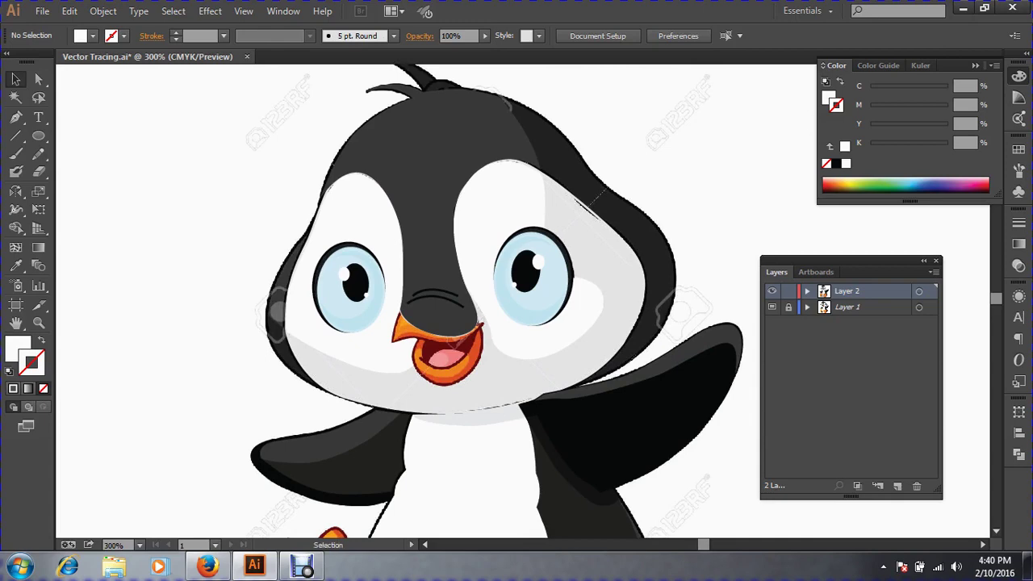
pyautogui.hotkey('ctrl', 'space')
pyautogui.moveTo(339, 271); pyautogui.dragTo(629, 460)
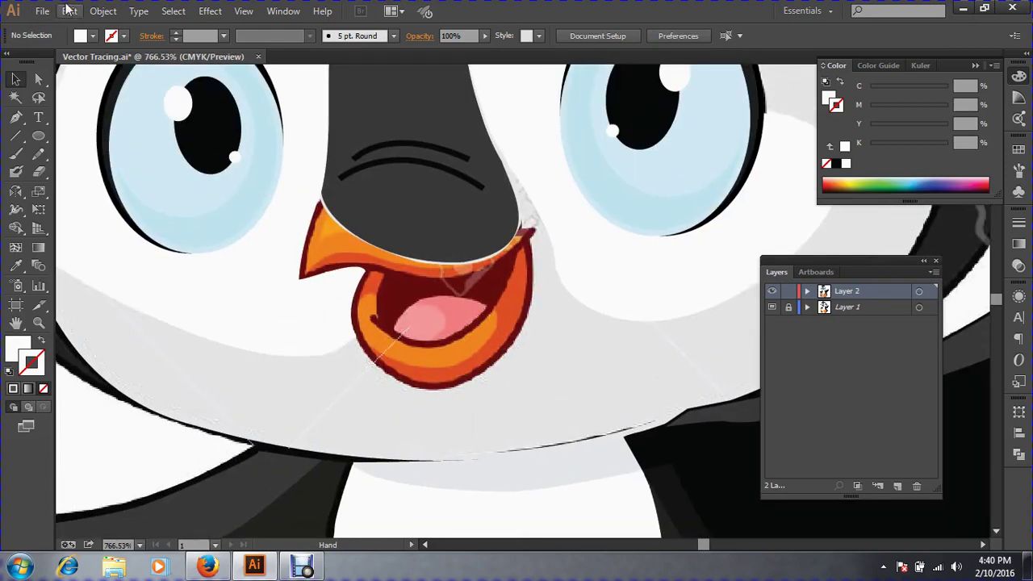
pyautogui.click(42, 10)
pyautogui.click(88, 134)
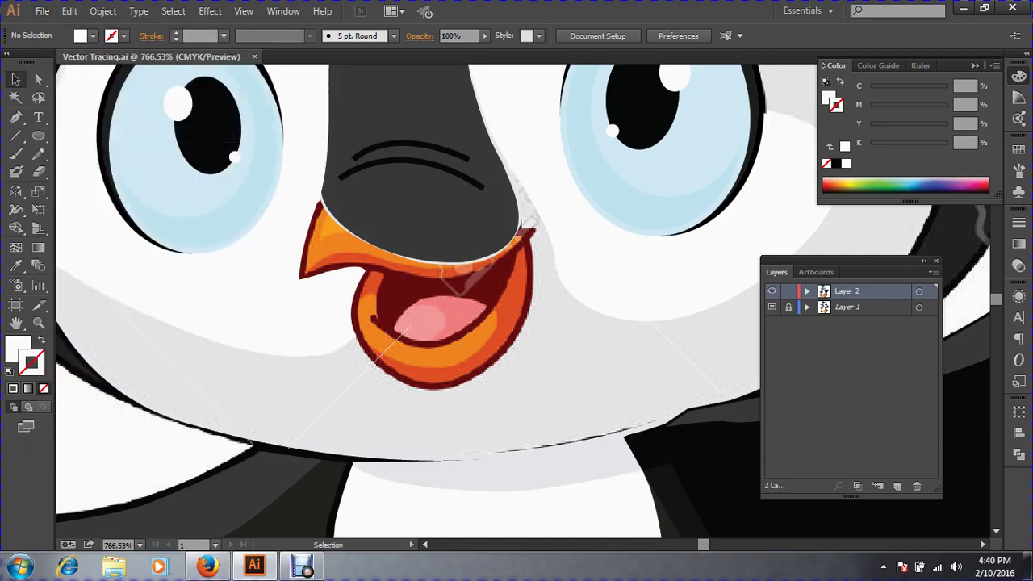
# Place the first Pen anchor at the beak highlight's left edge, undoing a misplaced second anchor.
pyautogui.click(15, 117)
pyautogui.hotkey('ctrl', 'space')
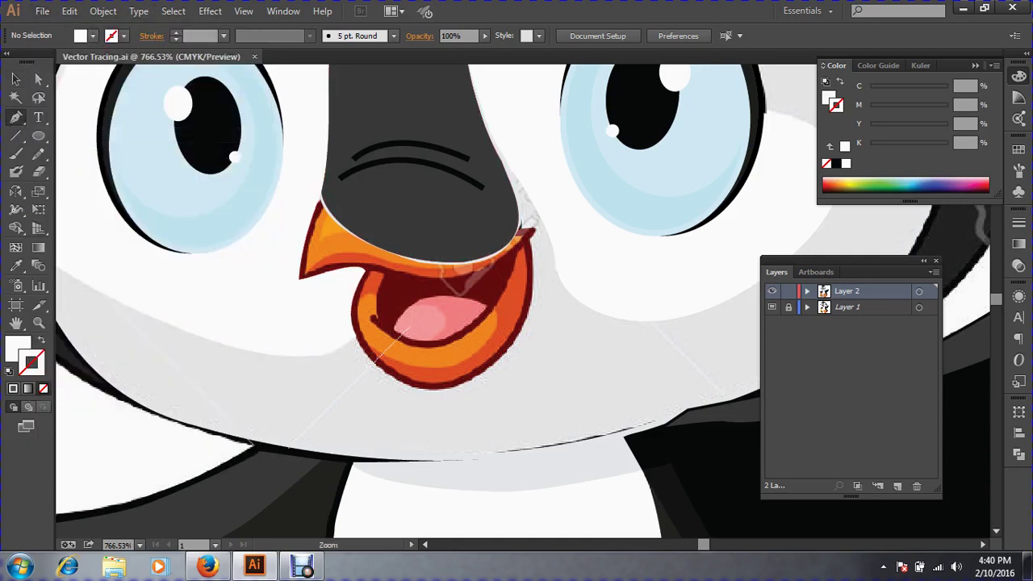
pyautogui.moveTo(237, 134); pyautogui.dragTo(729, 425)
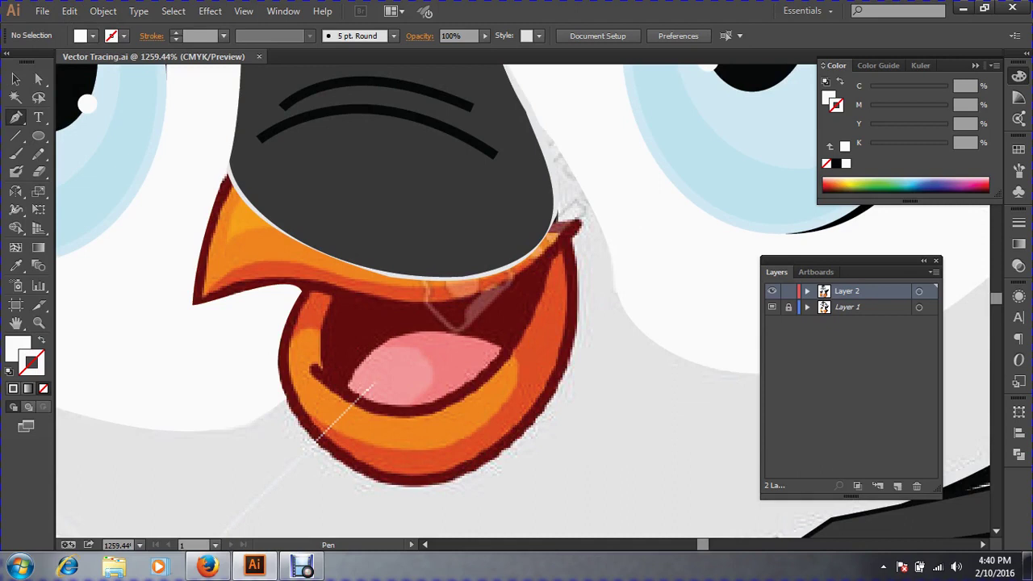
pyautogui.moveTo(226, 242); pyautogui.dragTo(281, 230)
pyautogui.click(277, 229)
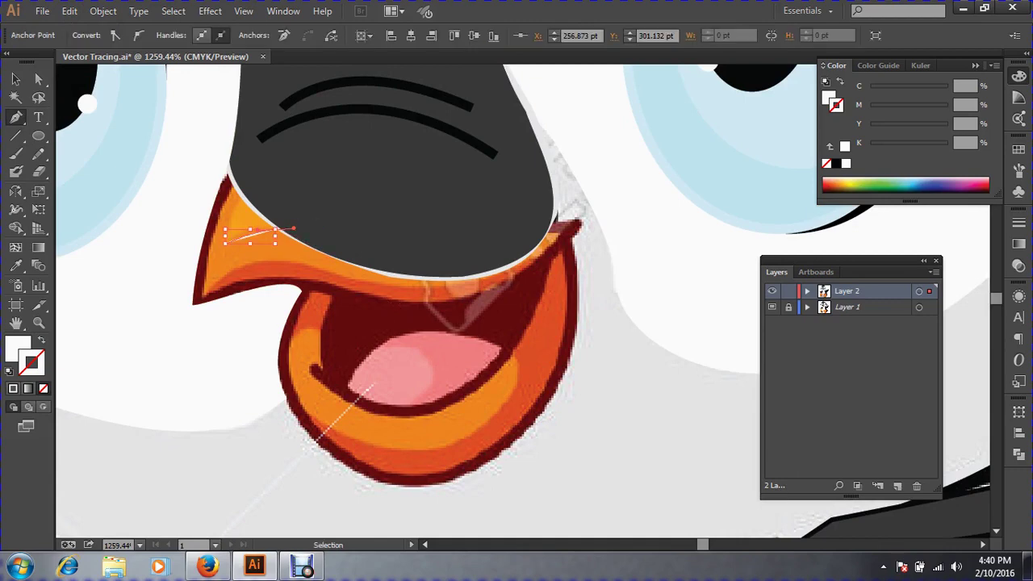
pyautogui.hotkey('ctrl', 'z')
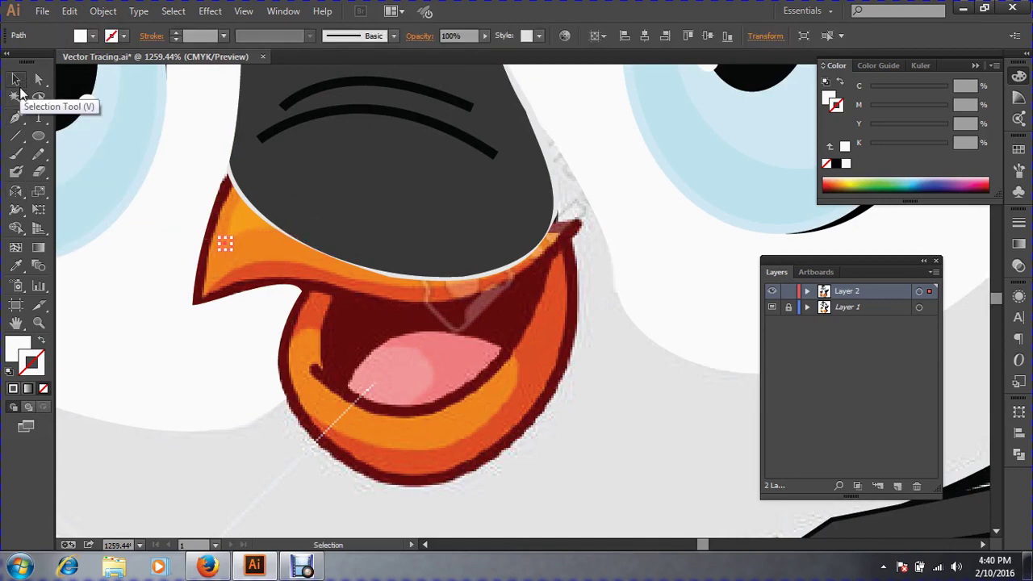
# Clear the selection and restart the highlight path with a curved segment along the beak's top.
pyautogui.click(18, 83)
pyautogui.hotkey('ctrl', 'a')
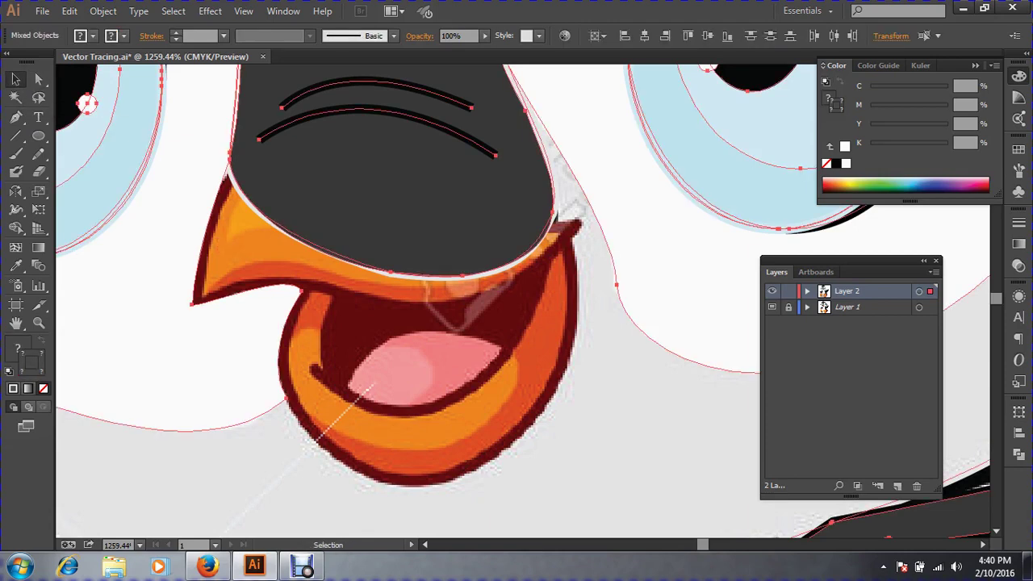
pyautogui.hotkey('ctrl', 'shift', 'a')
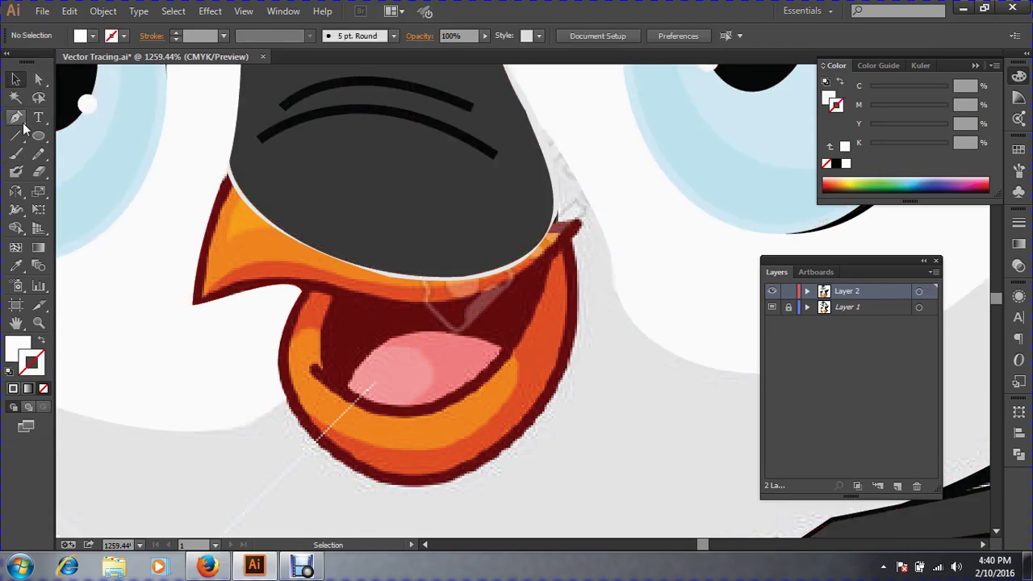
pyautogui.click(19, 121)
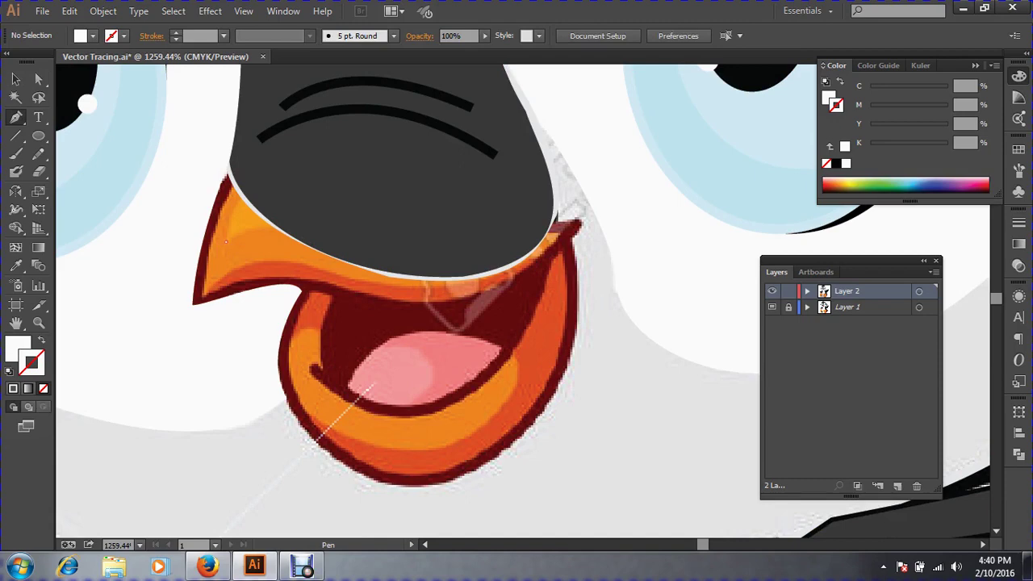
pyautogui.click(226, 241)
pyautogui.moveTo(274, 229)
pyautogui.mouseDown()
pyautogui.moveTo(313, 232)
pyautogui.moveTo(241, 244)
pyautogui.moveTo(121, 323)
pyautogui.moveTo(298, 223)
pyautogui.mouseUp()
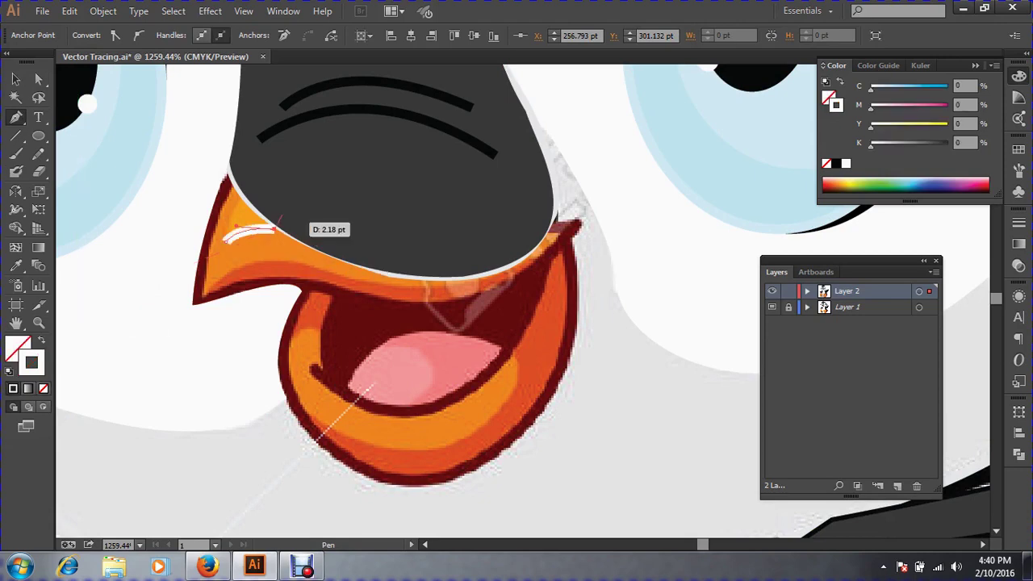
pyautogui.moveTo(180, 136); pyautogui.dragTo(514, 385)
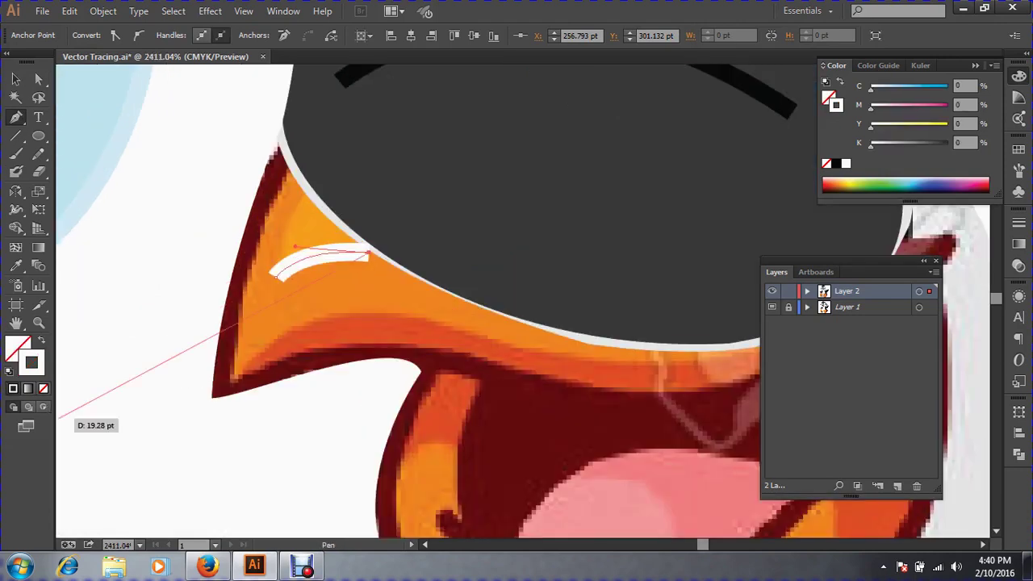
pyautogui.moveTo(58, 420); pyautogui.dragTo(224, 344)
# In Outline view, refocus on the beak and add a curved anchor along its upper edge.
pyautogui.hotkey('ctrl', 'y')
pyautogui.press('space')
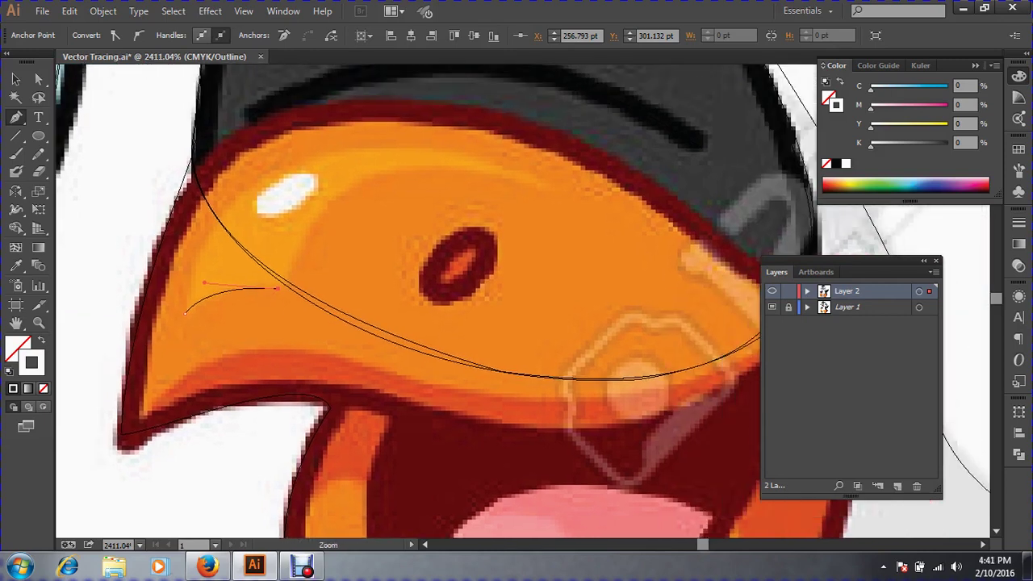
pyautogui.hotkey('ctrl', '-')
pyautogui.hotkey('ctrl', '-')
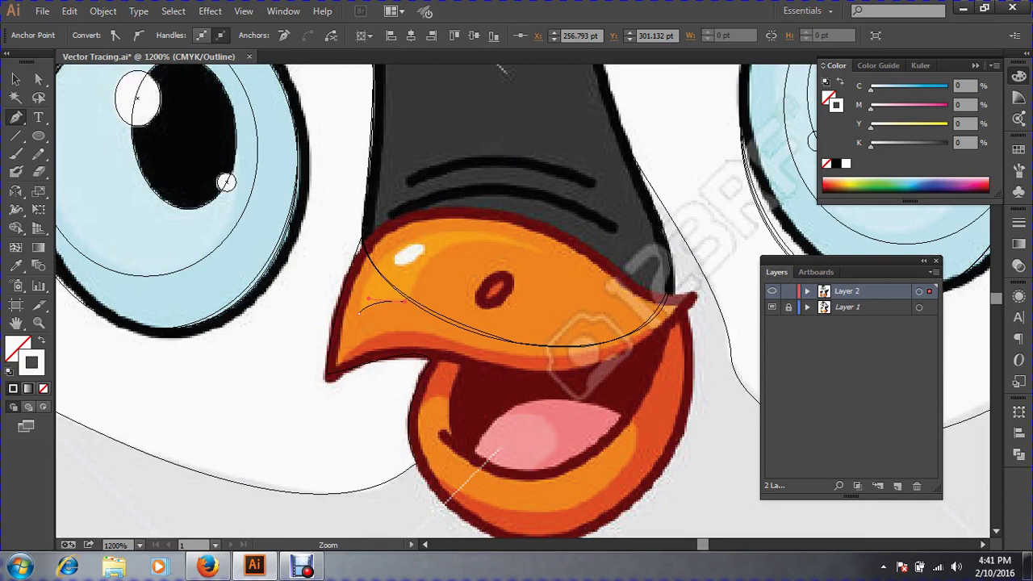
pyautogui.moveTo(291, 187); pyautogui.dragTo(771, 415)
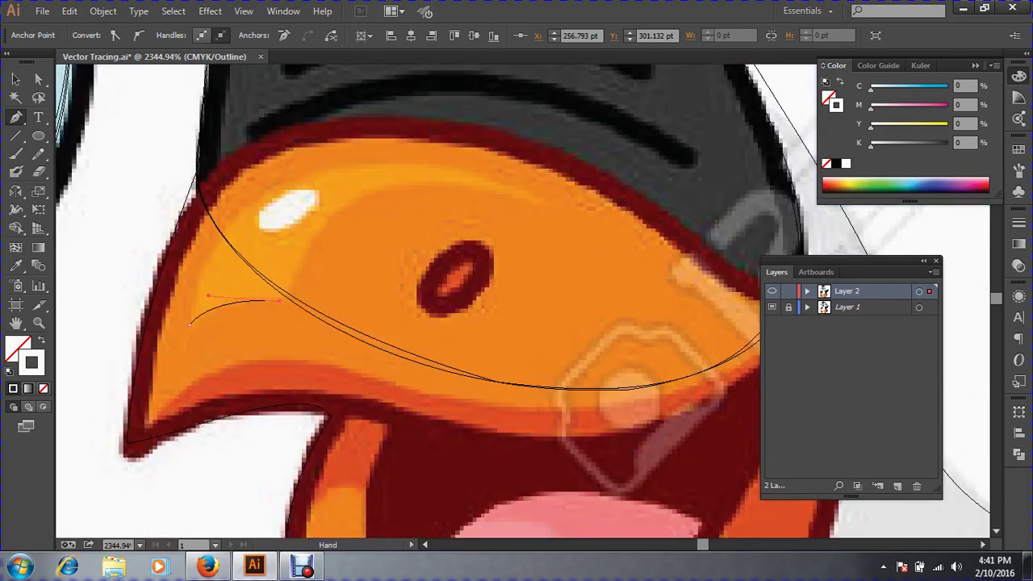
pyautogui.moveTo(516, 300); pyautogui.dragTo(517, 336)
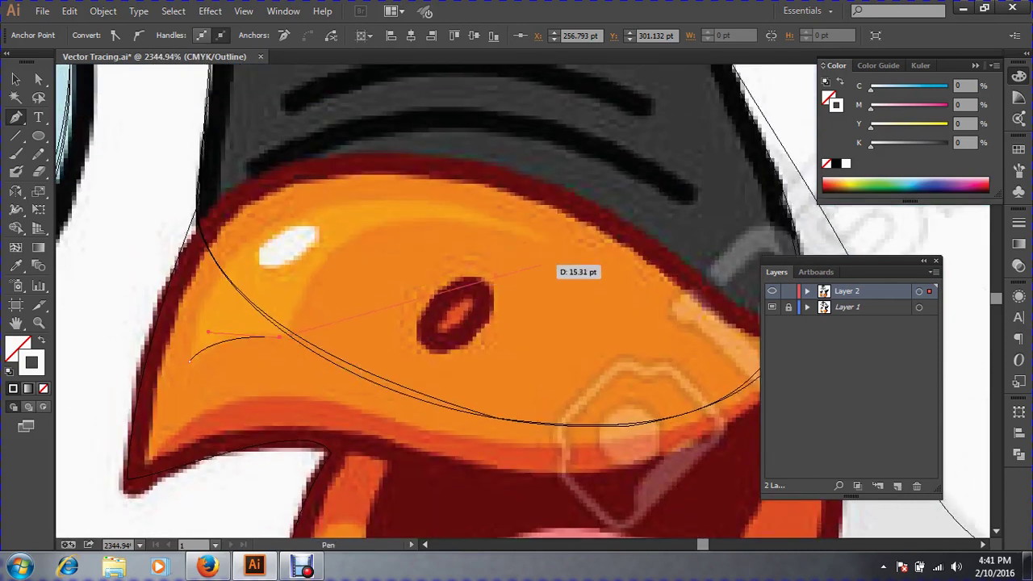
pyautogui.hotkey('ctrl', '-')
pyautogui.hotkey('ctrl', '-')
pyautogui.hotkey('ctrl', '-')
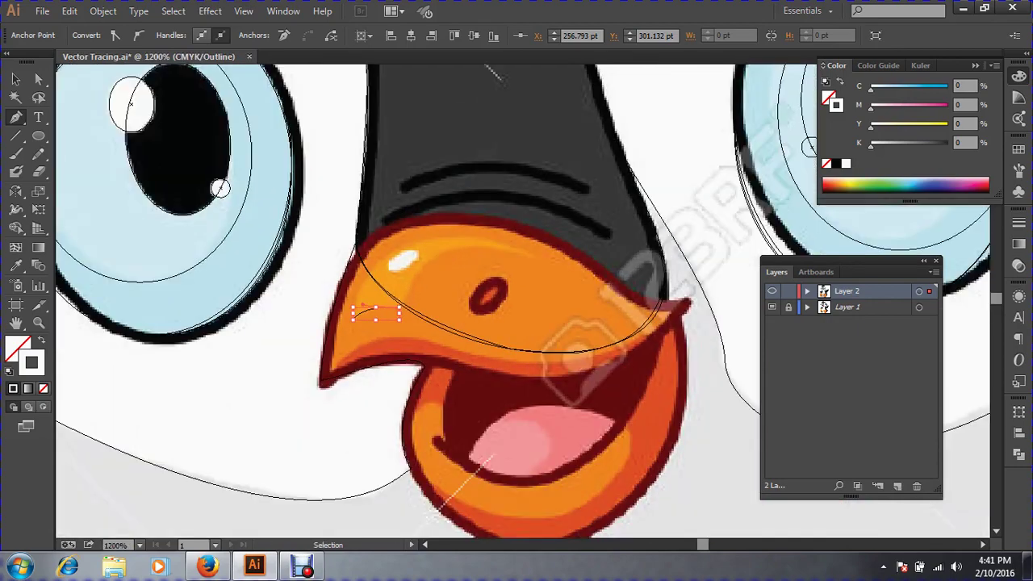
pyautogui.hotkey('ctrl', 'y')
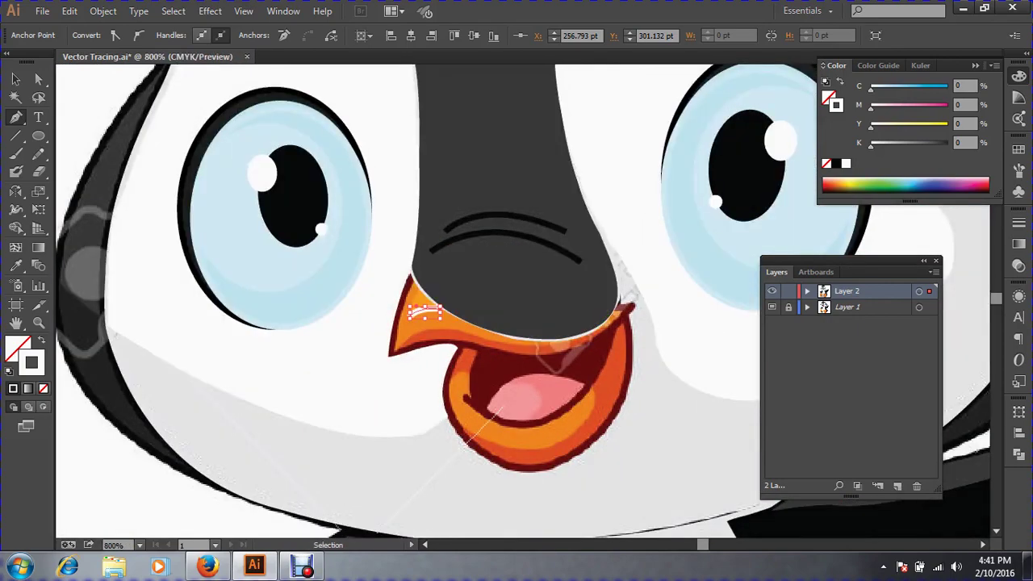
pyautogui.hotkey('ctrl', 'y')
pyautogui.hotkey('ctrl', 'y')
pyautogui.hotkey('ctrl', 'y')
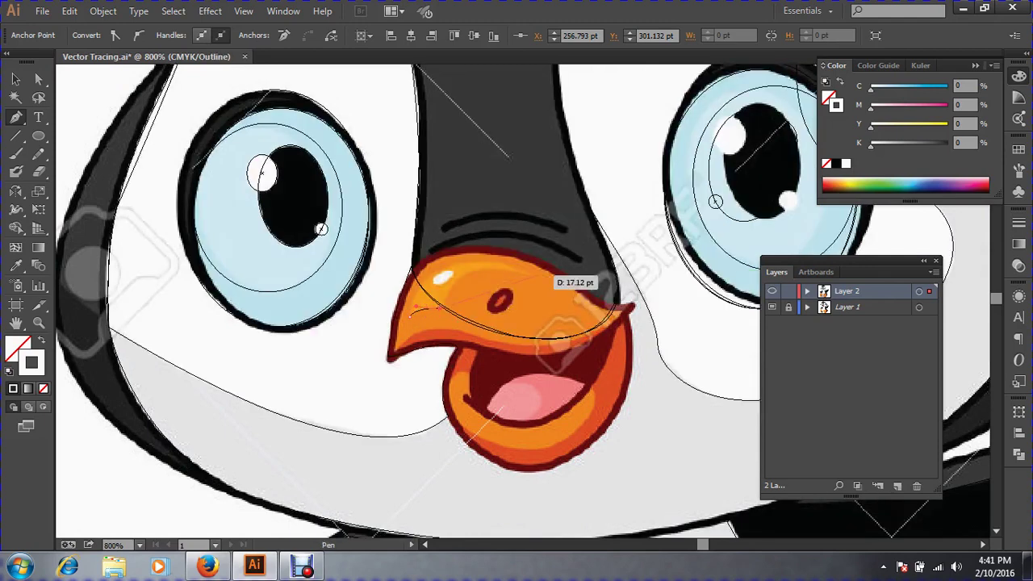
pyautogui.moveTo(329, 217); pyautogui.dragTo(821, 433)
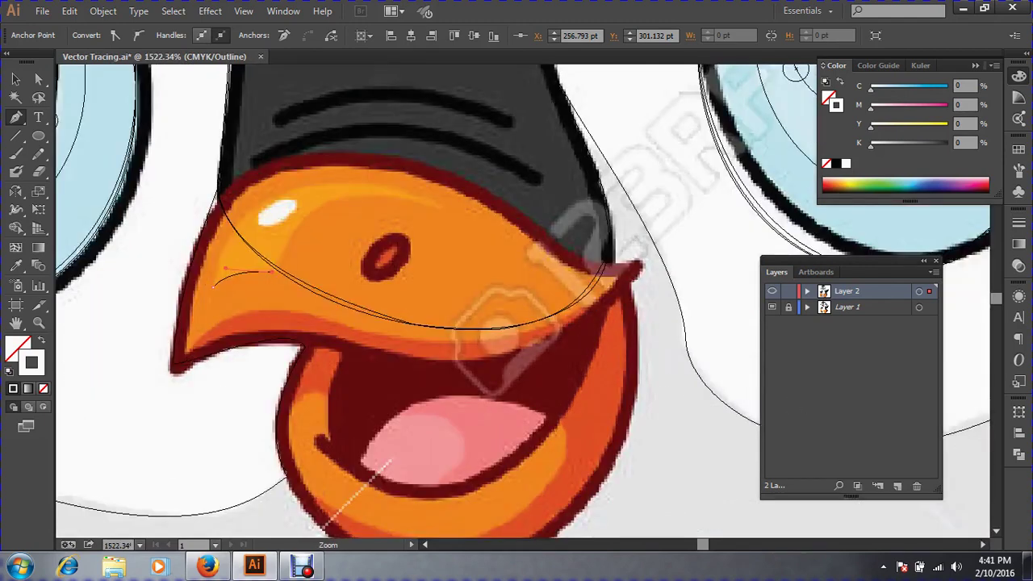
pyautogui.moveTo(335, 330); pyautogui.dragTo(344, 384)
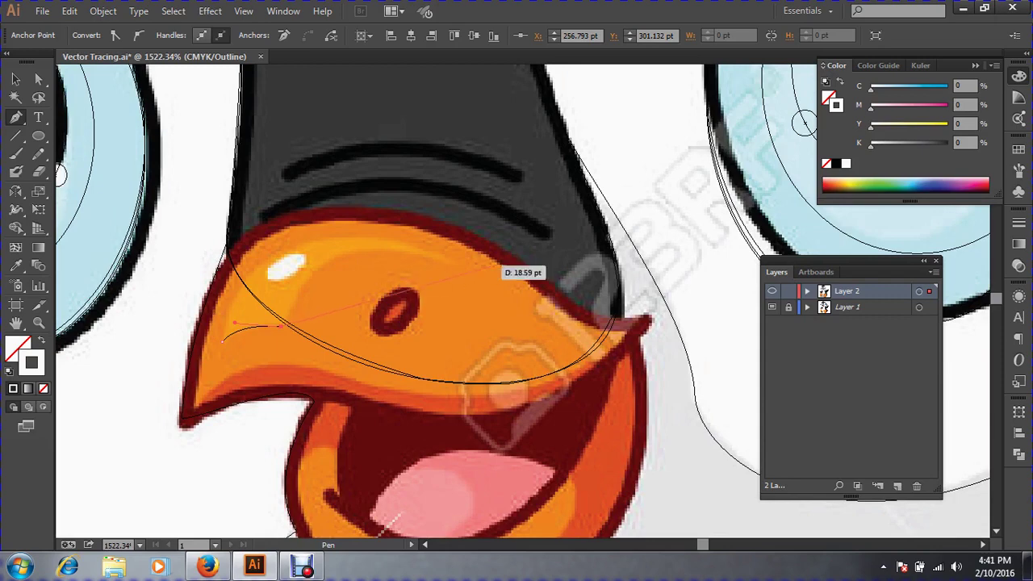
pyautogui.moveTo(458, 265); pyautogui.dragTo(618, 316)
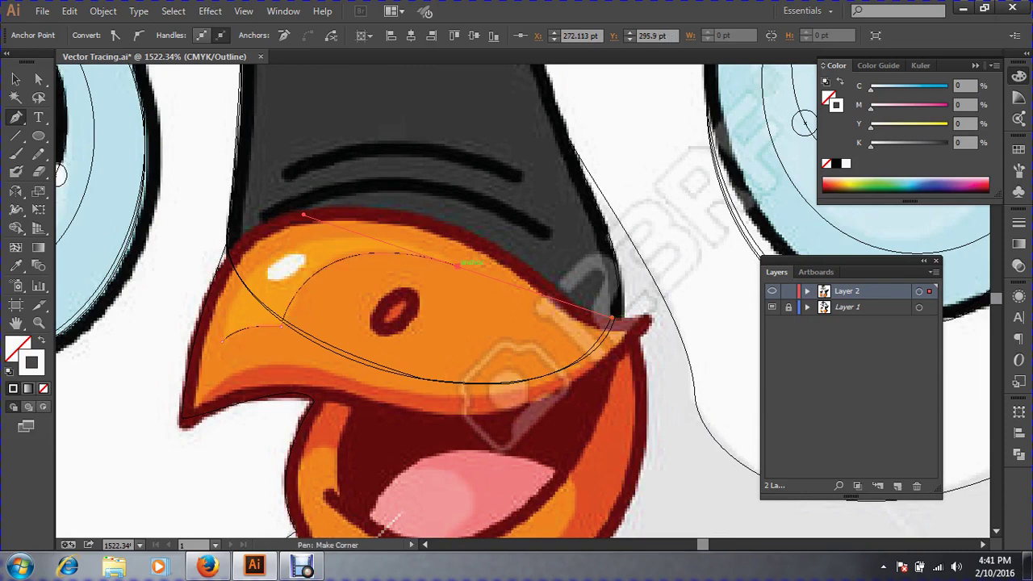
# Finish the highlight path with a corner anchor and a curve back to its start.
pyautogui.keyDown('alt'); pyautogui.click(458, 266); pyautogui.keyUp('alt')
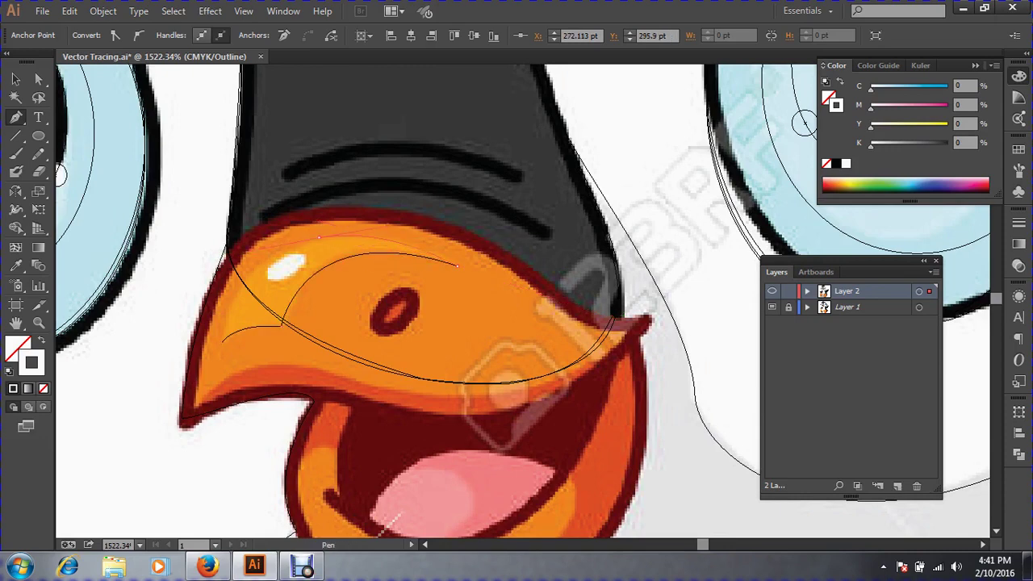
pyautogui.moveTo(235, 322); pyautogui.dragTo(222, 342)
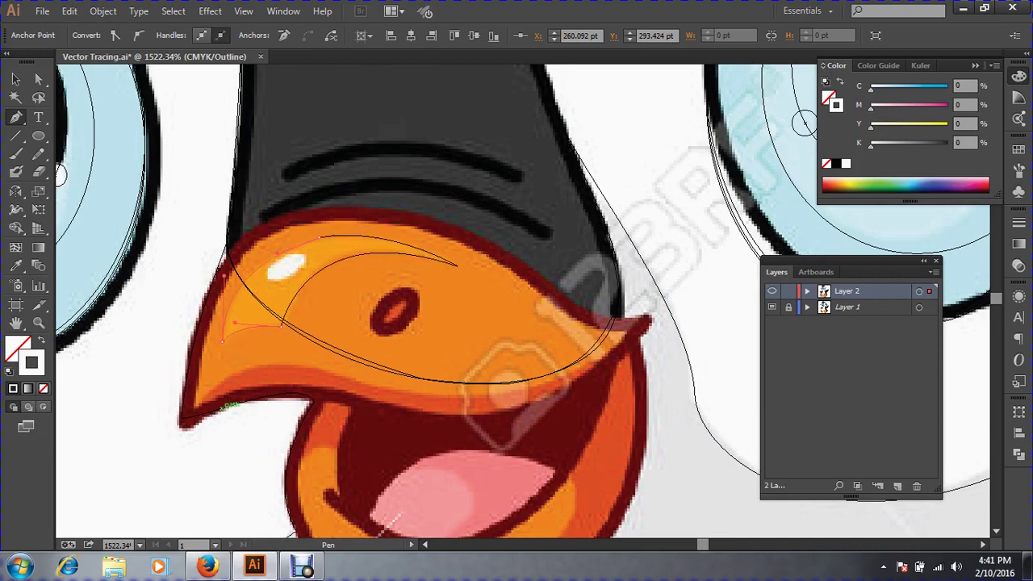
pyautogui.keyDown('ctrl'); pyautogui.click(484, 355); pyautogui.keyUp('ctrl')
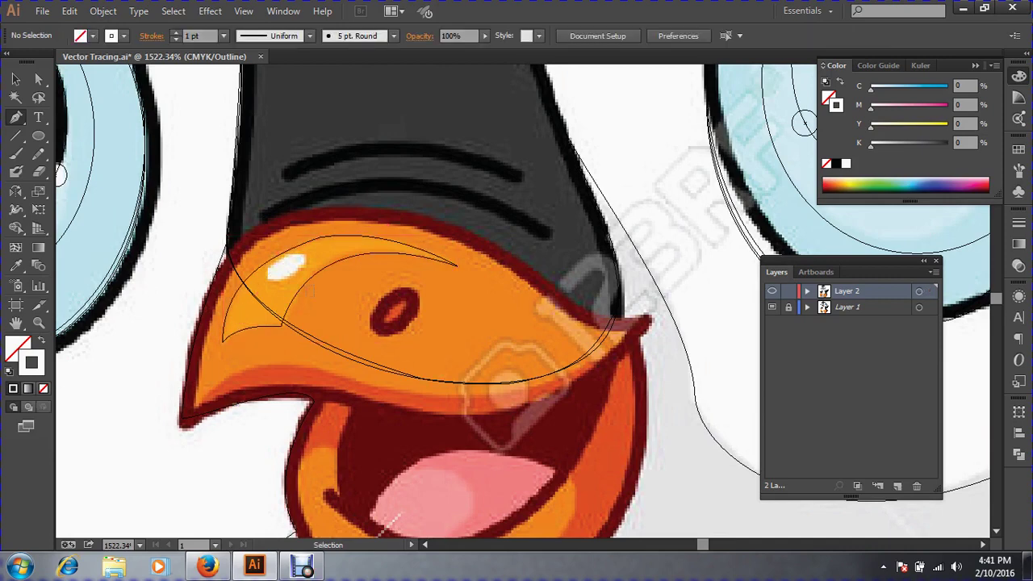
# Fill the highlight with the beak's light orange using the Eyedropper, then deselect it.
pyautogui.click(456, 264)
pyautogui.click(16, 267)
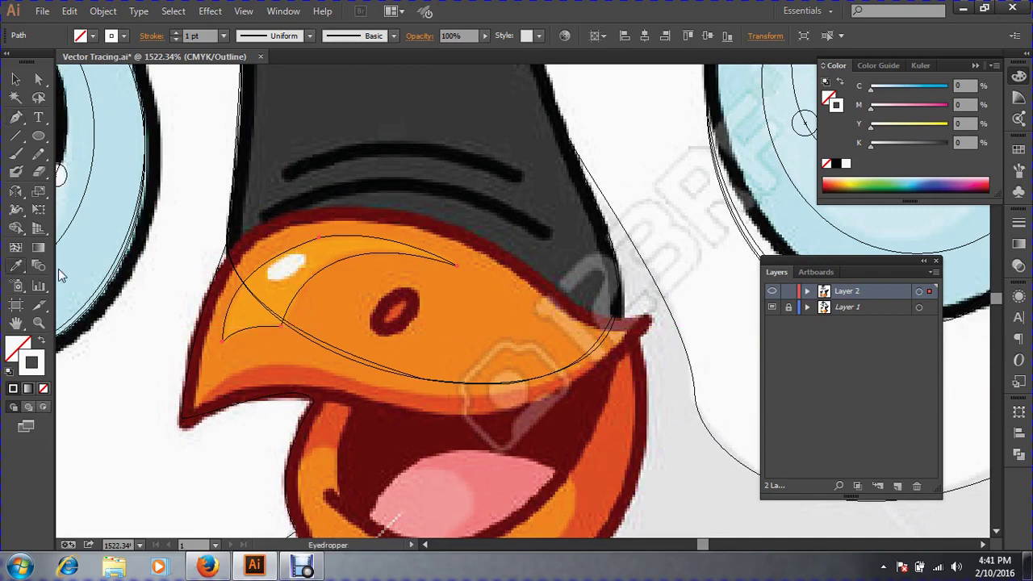
pyautogui.click(258, 298)
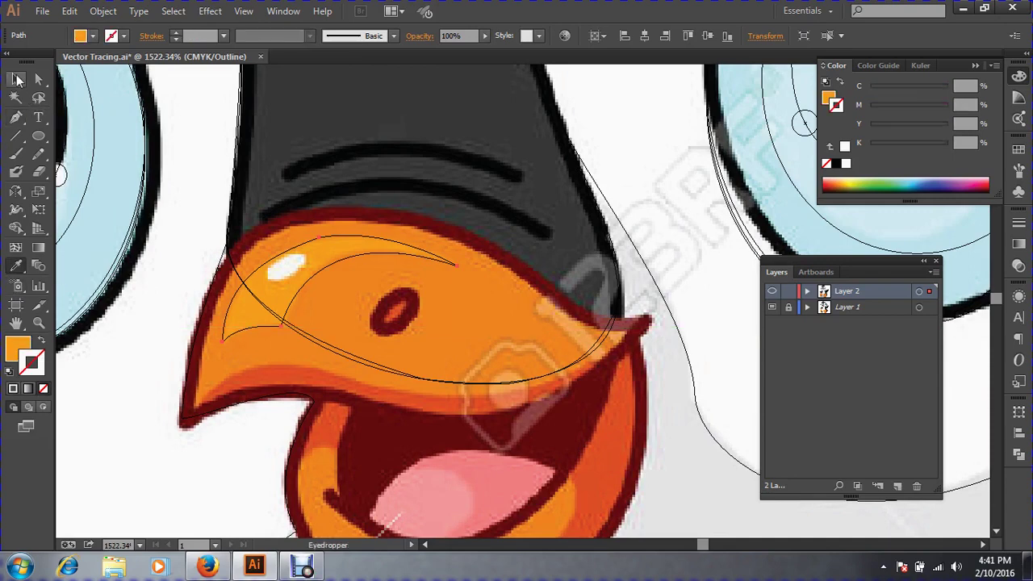
pyautogui.click(15, 78)
pyautogui.hotkey('ctrl', 'shift', 'a')
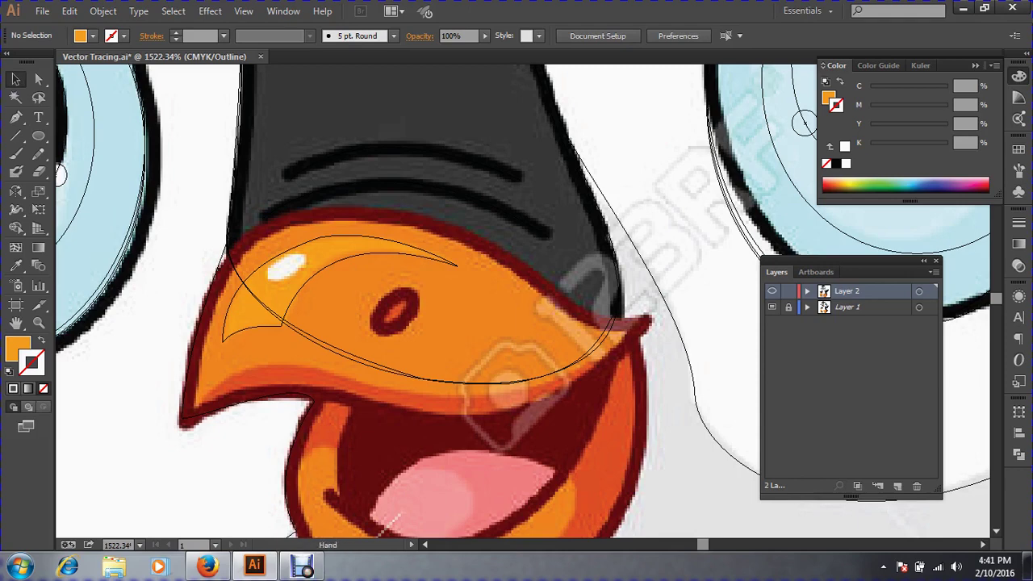
pyautogui.click(15, 117)
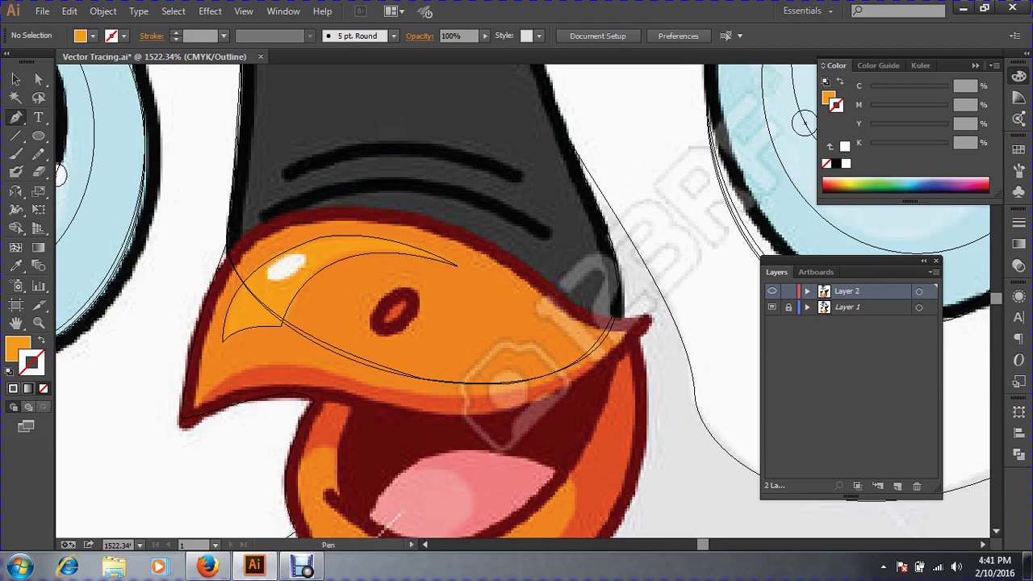
# Trace a closed path from the beak's lower-left tip along its outline and lower edge.
pyautogui.click(197, 405)
pyautogui.moveTo(244, 254); pyautogui.dragTo(279, 210)
pyautogui.click(243, 254)
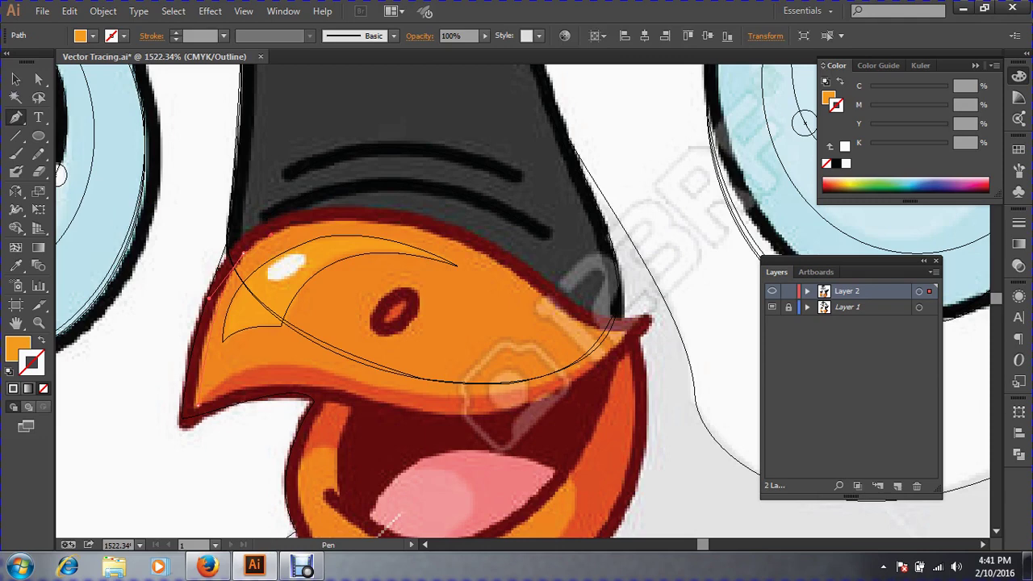
pyautogui.moveTo(439, 235); pyautogui.dragTo(475, 250)
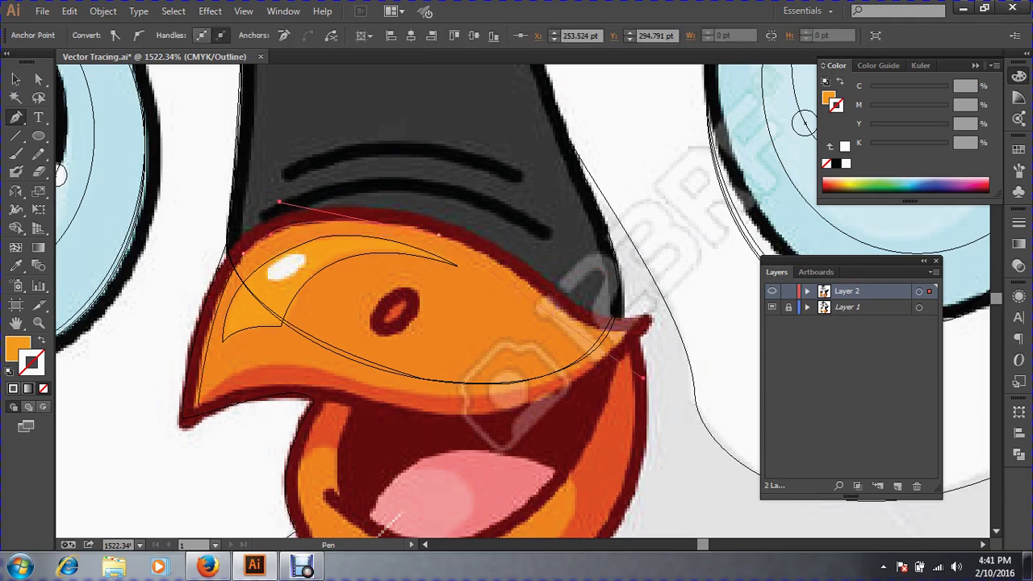
pyautogui.scroll(-2, 523, 300)
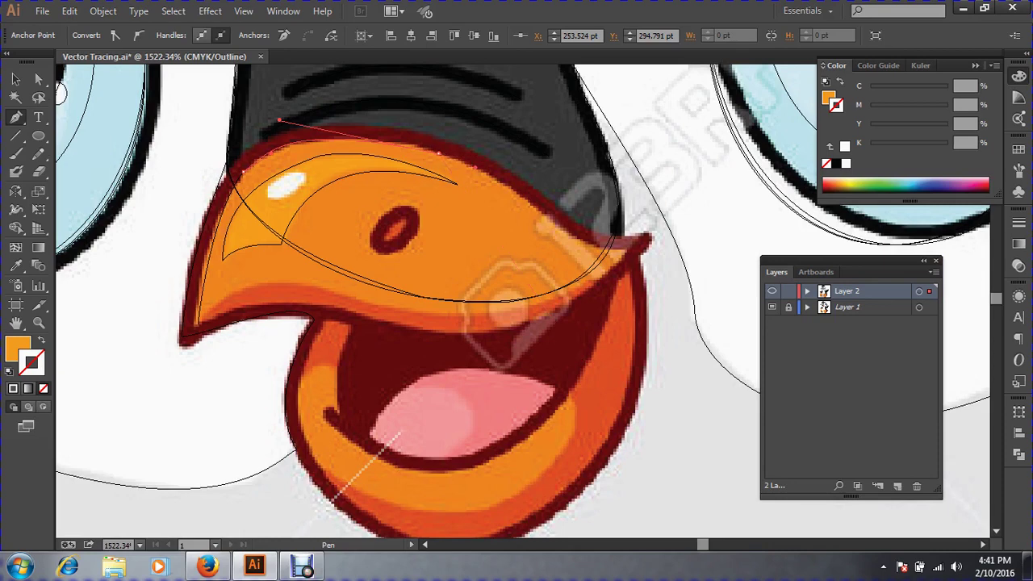
pyautogui.moveTo(561, 231); pyautogui.dragTo(633, 248)
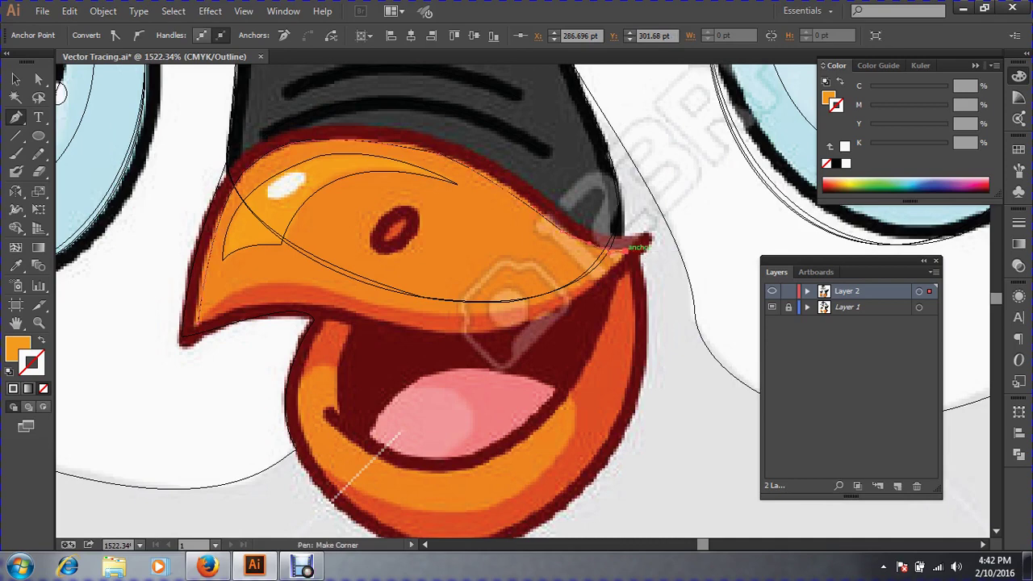
pyautogui.moveTo(530, 307); pyautogui.dragTo(458, 324)
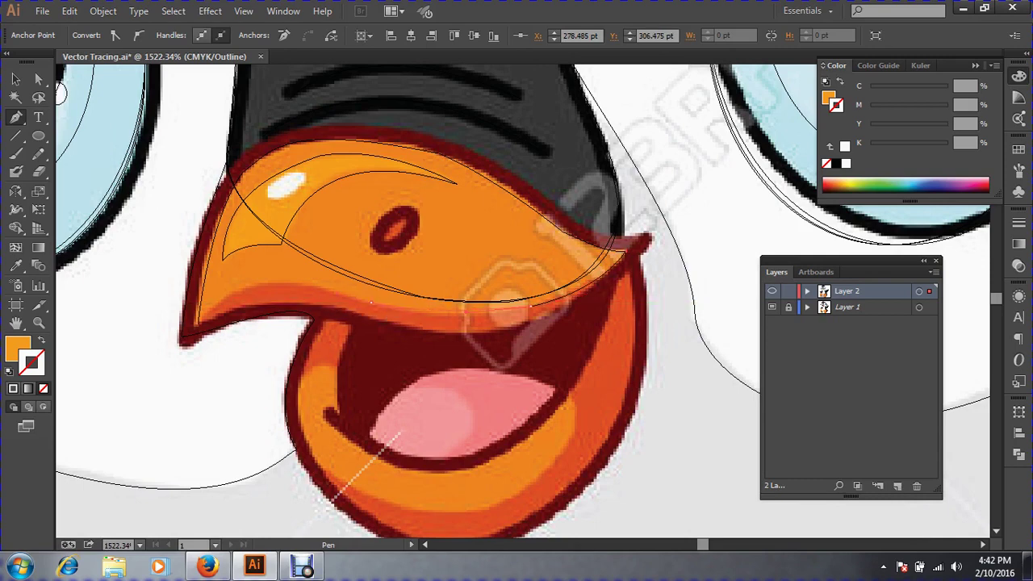
pyautogui.click(198, 325)
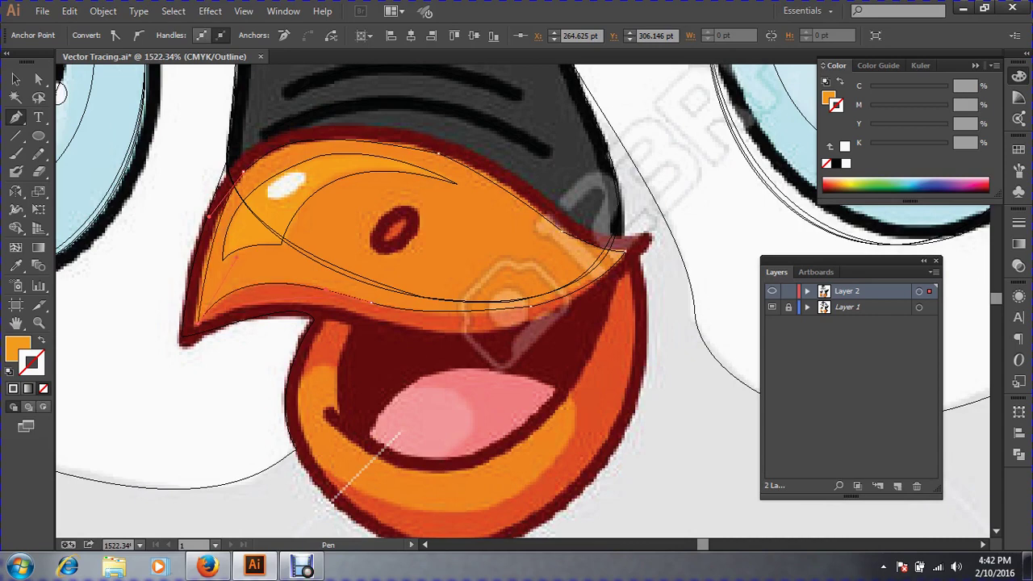
# Fill the new shape with the template's orange and select the upper beak shape.
pyautogui.press('i')
pyautogui.click(331, 256)
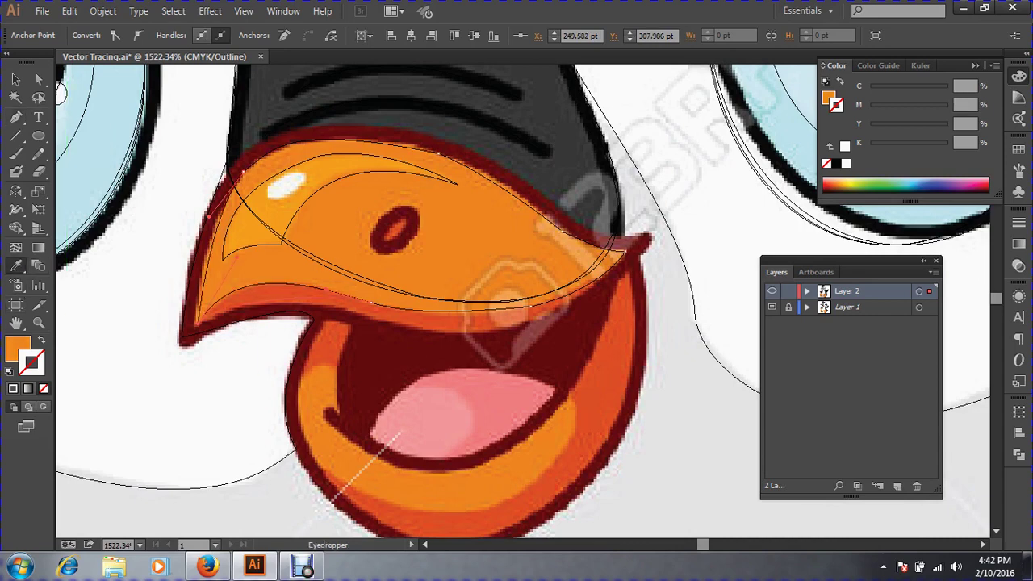
pyautogui.press('v')
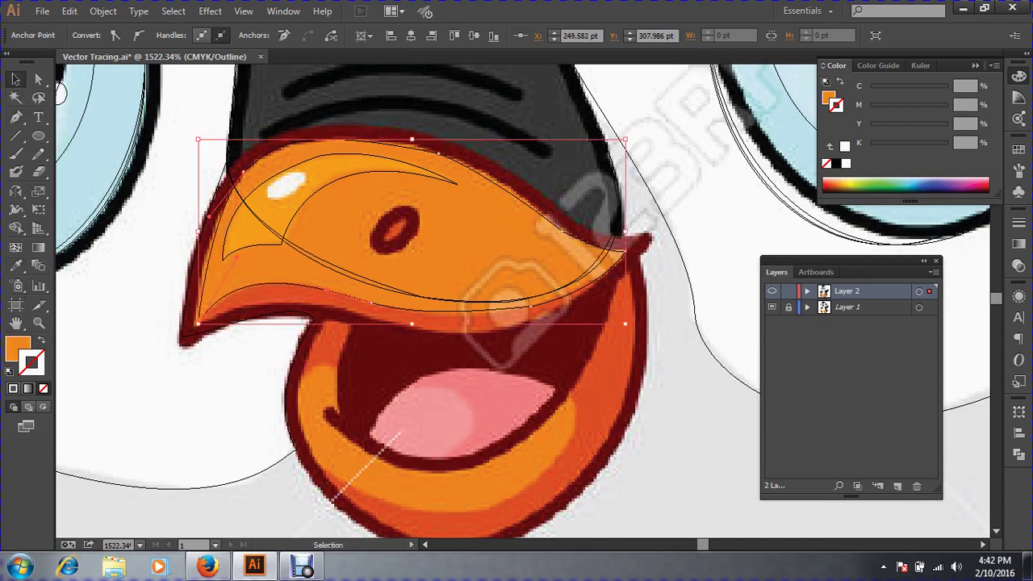
pyautogui.click(178, 371)
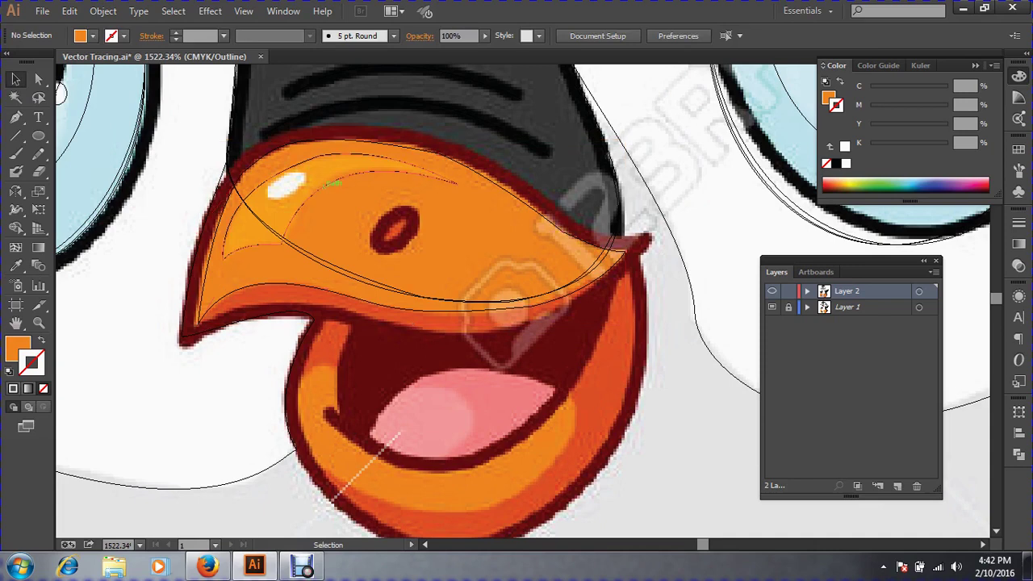
pyautogui.click(448, 179)
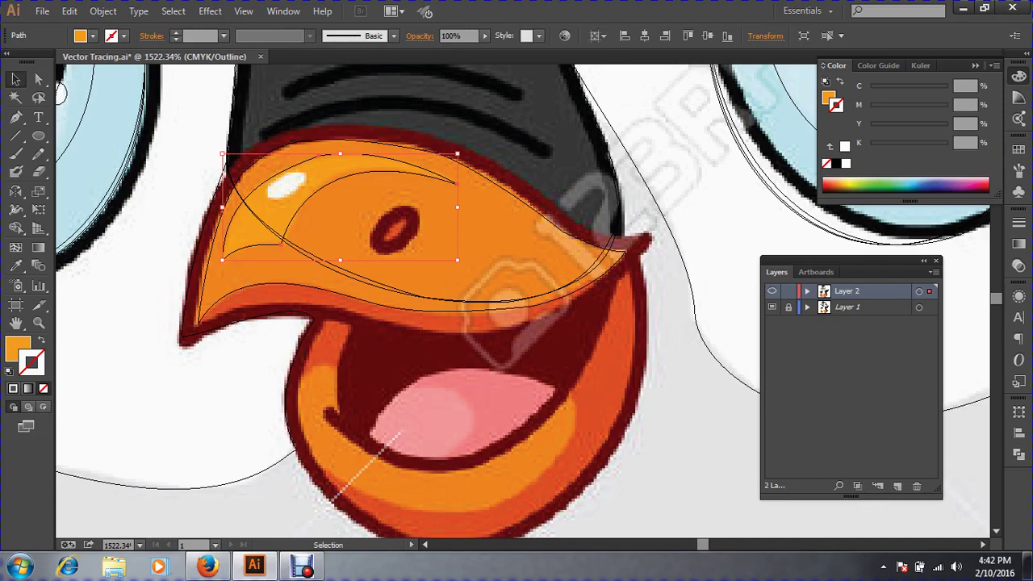
# Trace the nostril as a closed Pen path and fill it with the template's dark red.
pyautogui.press('p')
pyautogui.moveTo(314, 168); pyautogui.dragTo(571, 380)
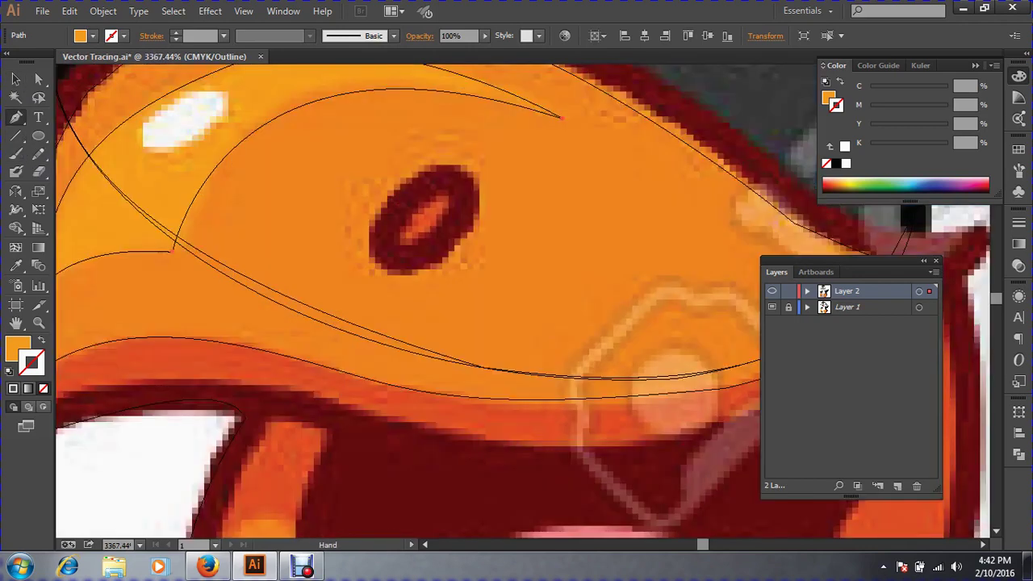
pyautogui.moveTo(388, 255); pyautogui.dragTo(524, 155)
pyautogui.click(462, 172)
pyautogui.moveTo(461, 174); pyautogui.dragTo(390, 296)
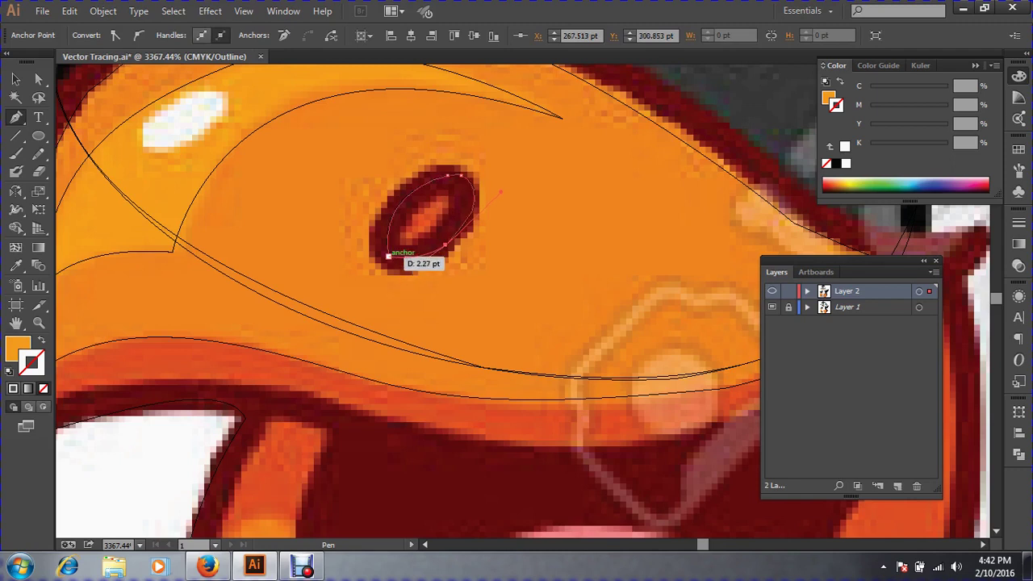
pyautogui.moveTo(389, 255); pyautogui.dragTo(408, 270)
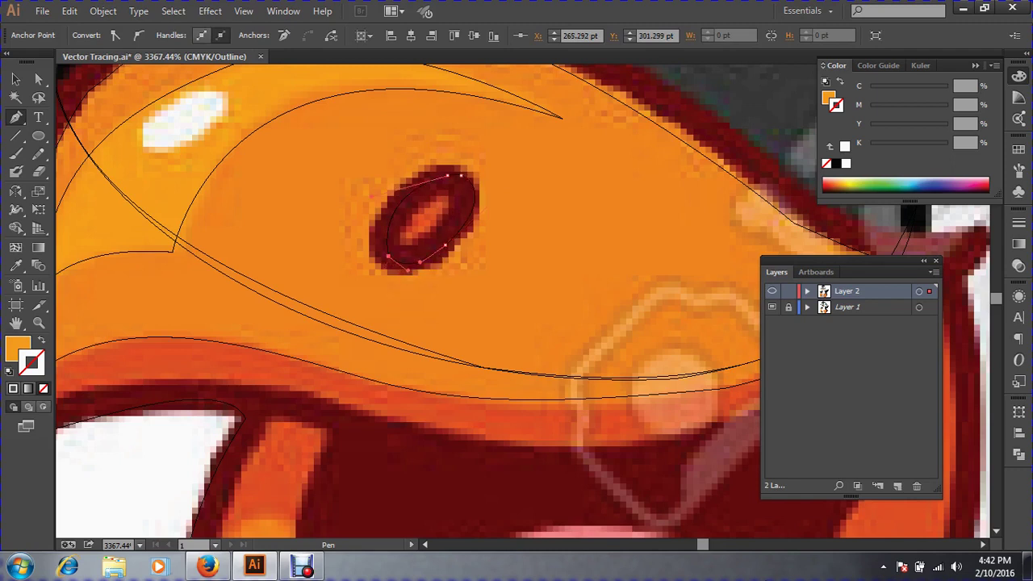
pyautogui.click(40, 340)
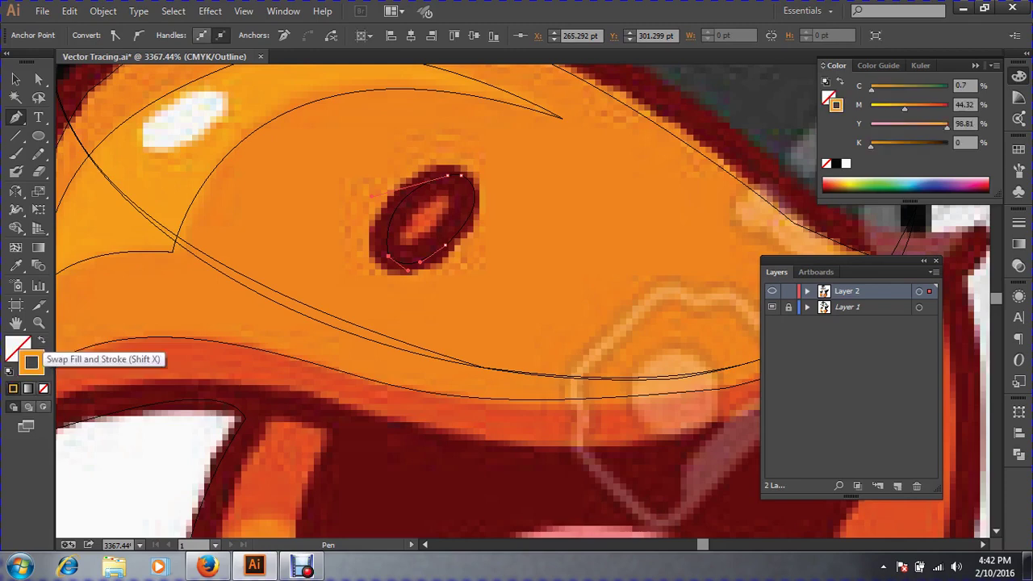
pyautogui.click(16, 266)
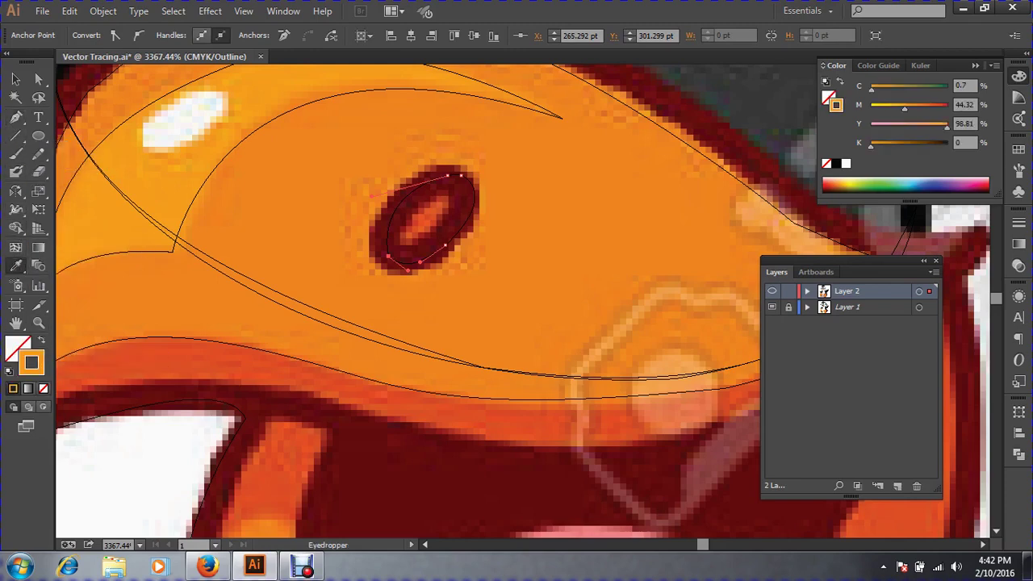
pyautogui.click(404, 208)
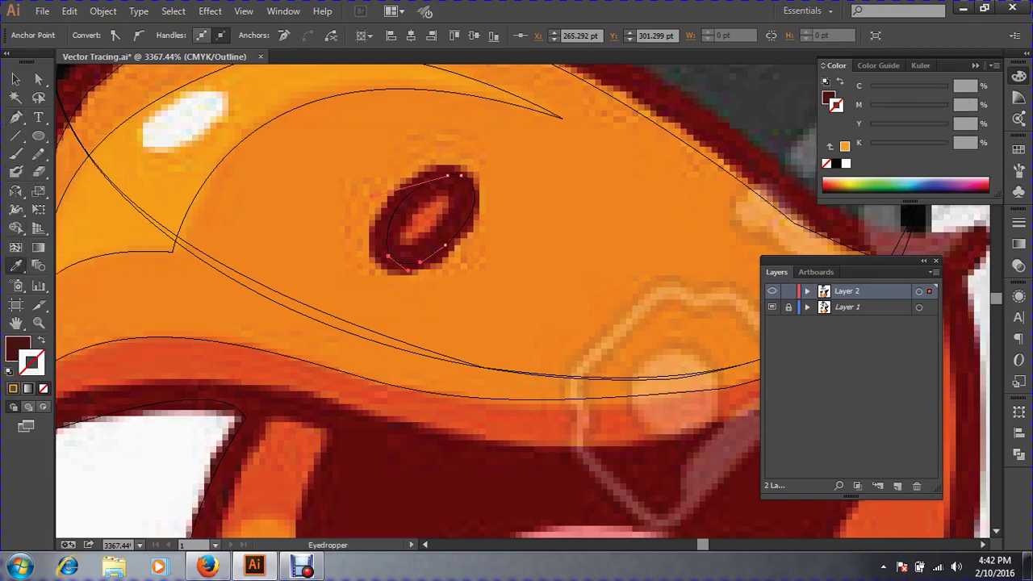
pyautogui.click(15, 79)
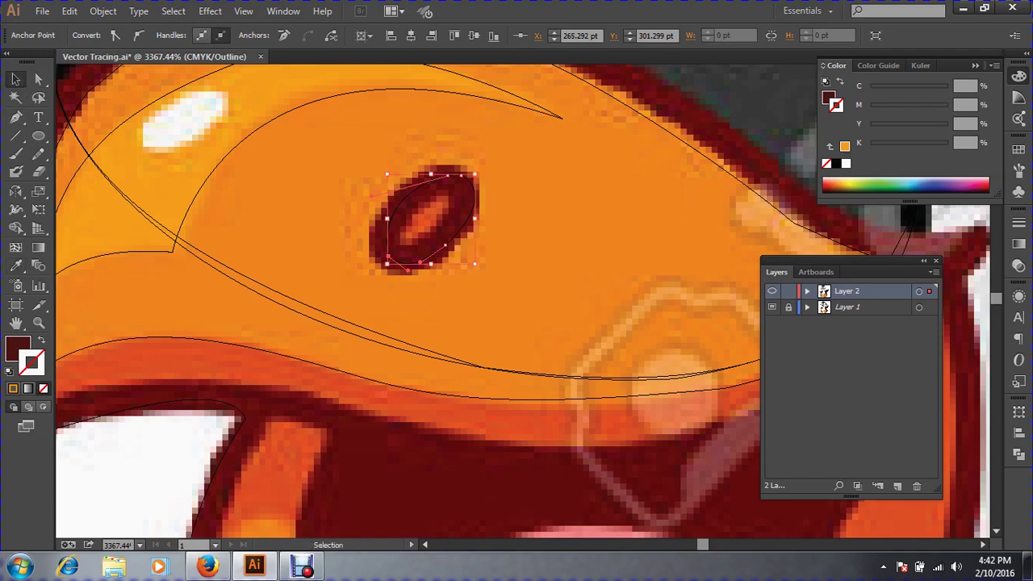
# Select the large beak outline and stretch it down to the template's edge.
pyautogui.hotkey('ctrl', '-')
pyautogui.hotkey('ctrl', '-')
pyautogui.hotkey('ctrl', '-')
pyautogui.hotkey('ctrl', '-')
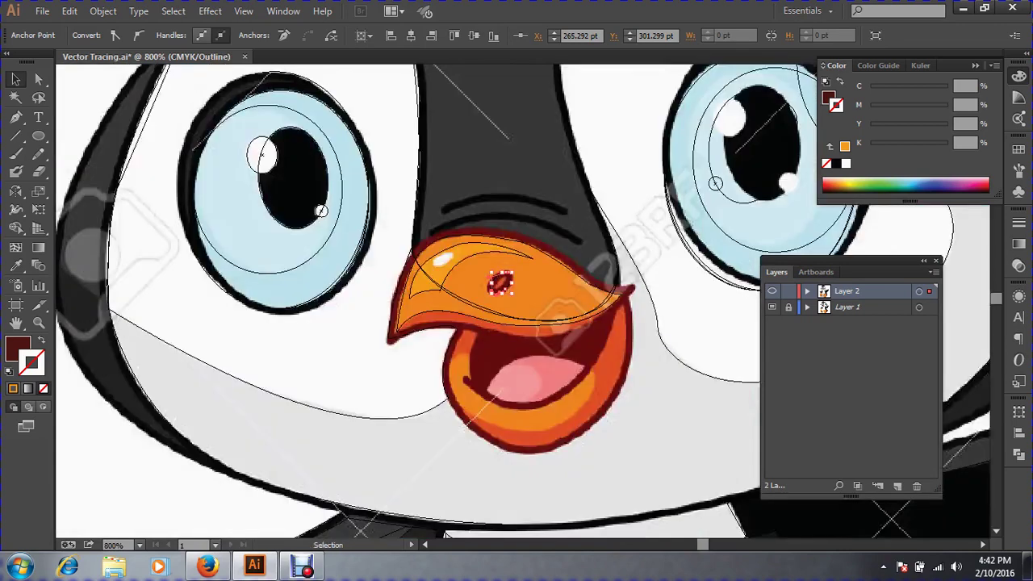
pyautogui.hotkey('ctrl', 'space')
pyautogui.moveTo(356, 186); pyautogui.dragTo(823, 459)
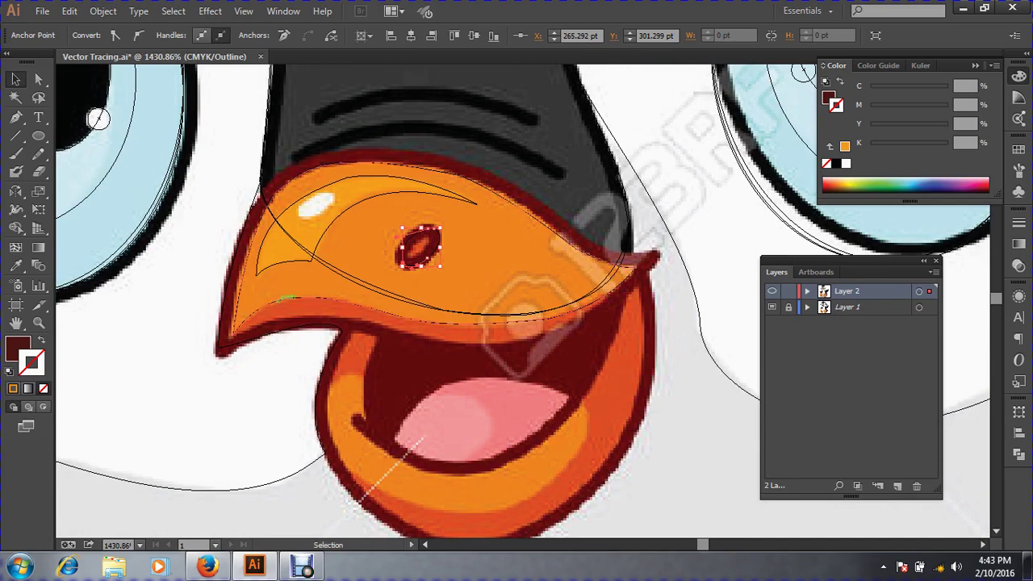
pyautogui.click(16, 118)
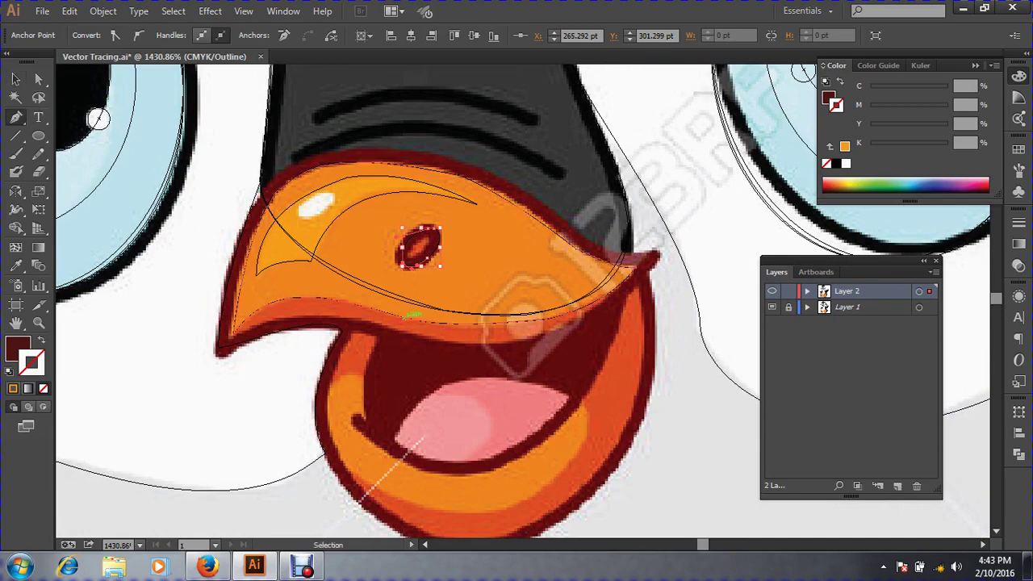
pyautogui.moveTo(167, 133); pyautogui.dragTo(822, 464)
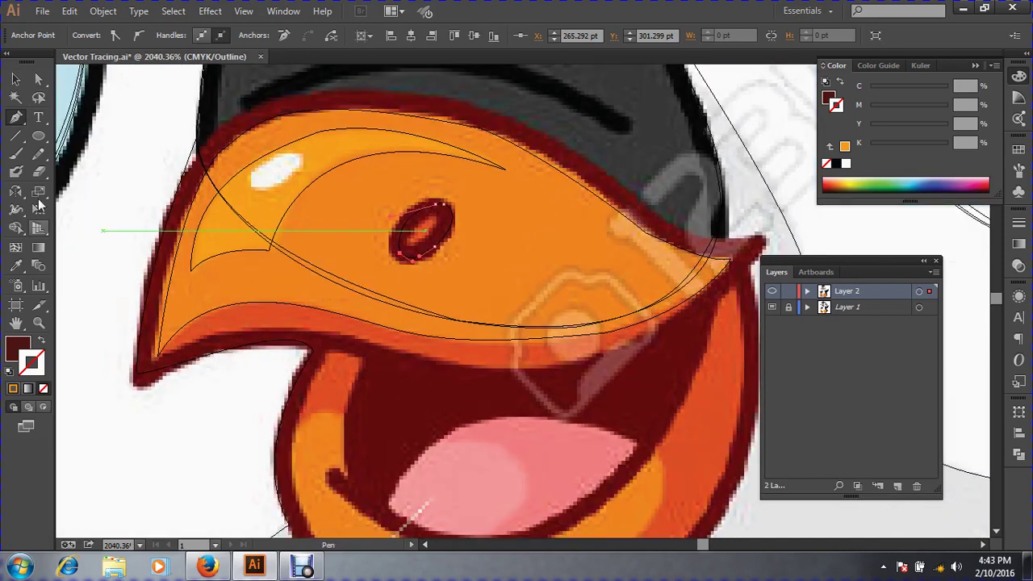
pyautogui.click(15, 80)
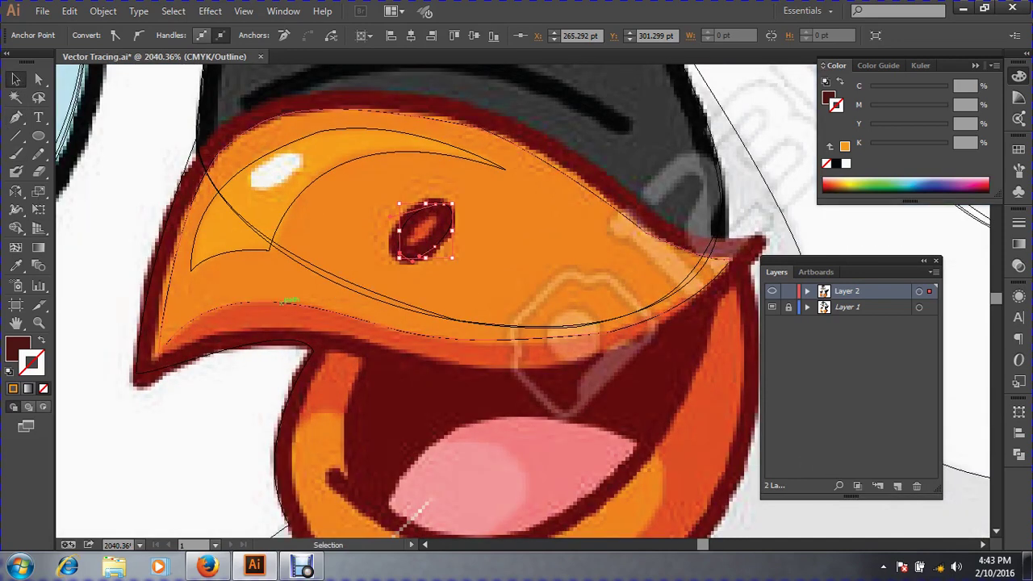
pyautogui.click(288, 302)
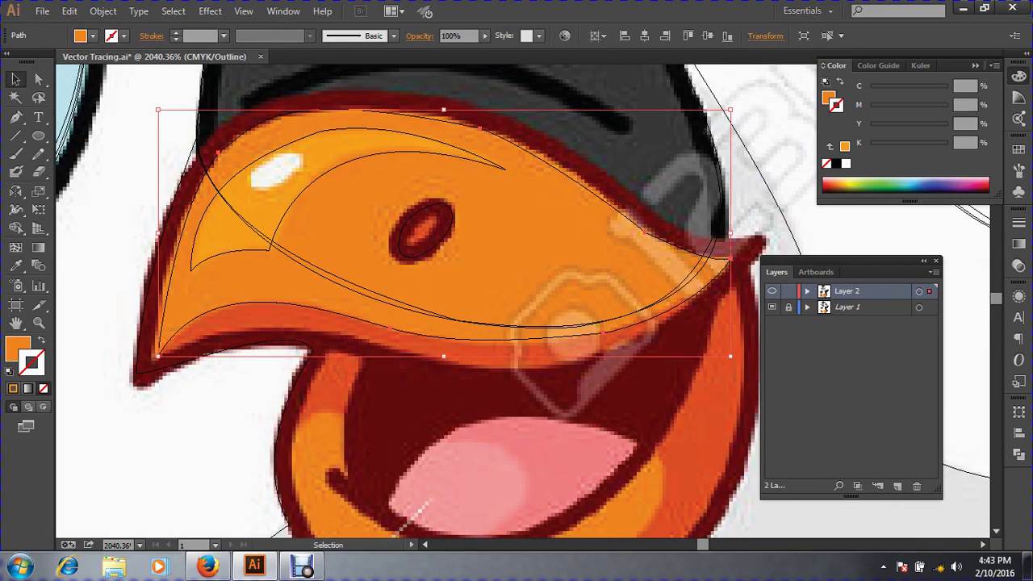
pyautogui.press('a')
pyautogui.press('ctrl')
pyautogui.press('v')
pyautogui.moveTo(443, 356); pyautogui.dragTo(443, 377)
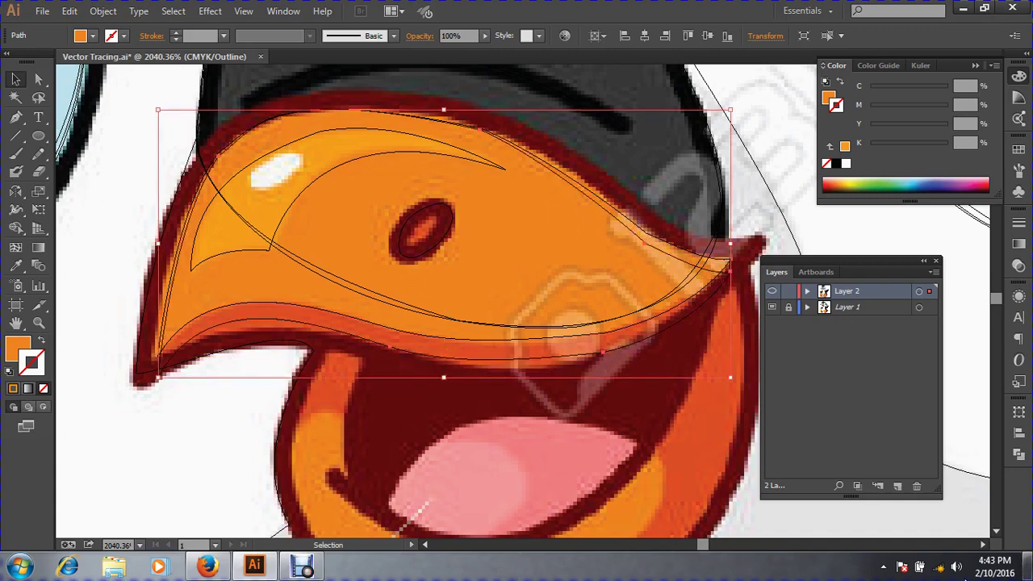
# Delete the inner highlight shape and reselect the outer beak outline.
pyautogui.click(38, 78)
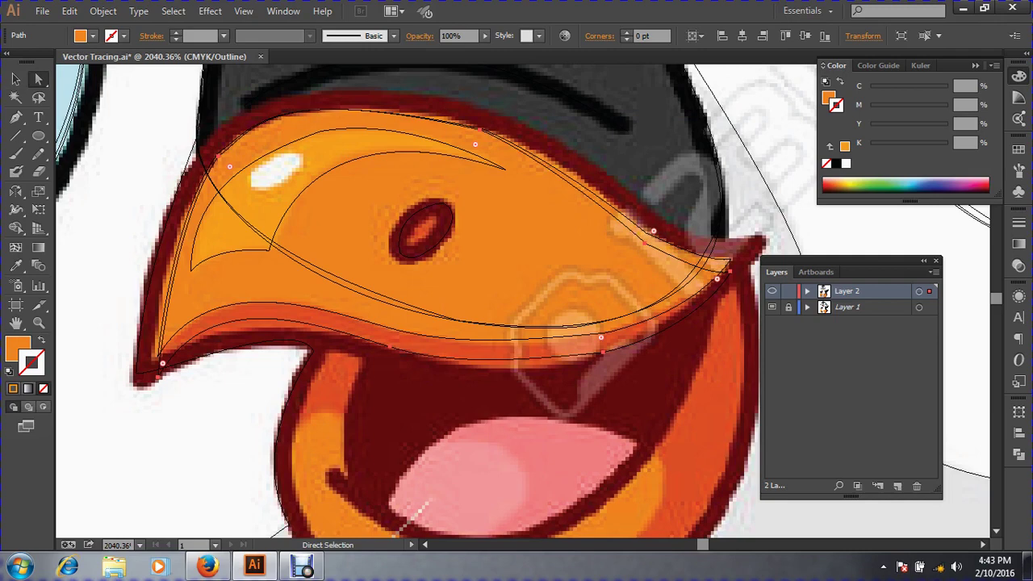
pyautogui.click(15, 78)
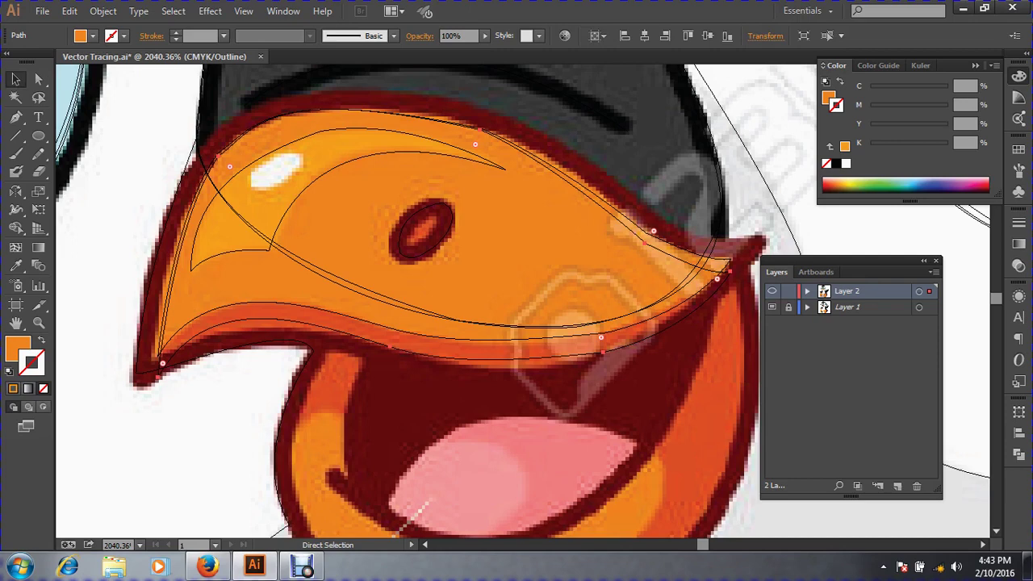
pyautogui.press('v')
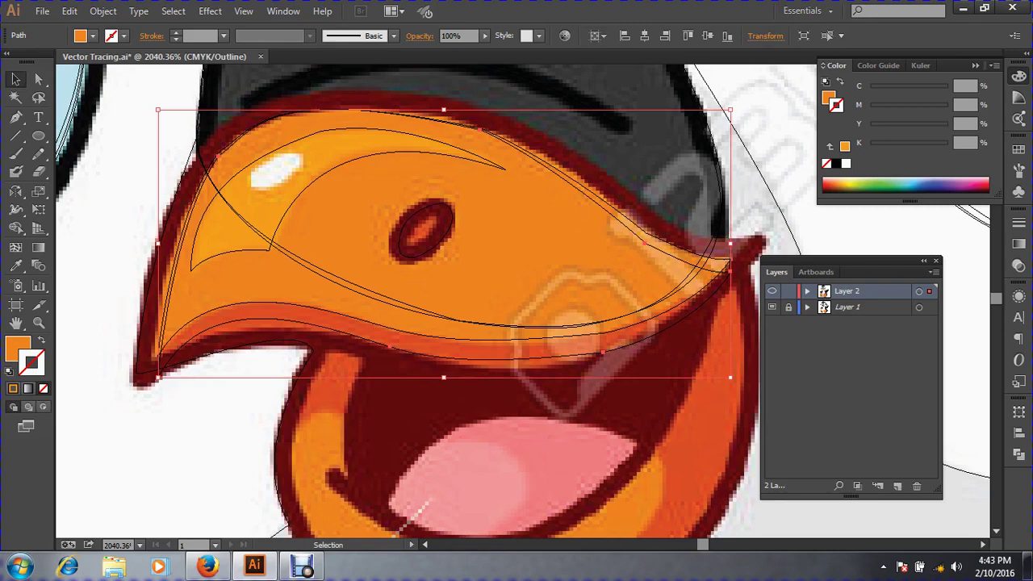
pyautogui.press('a')
pyautogui.click(494, 165)
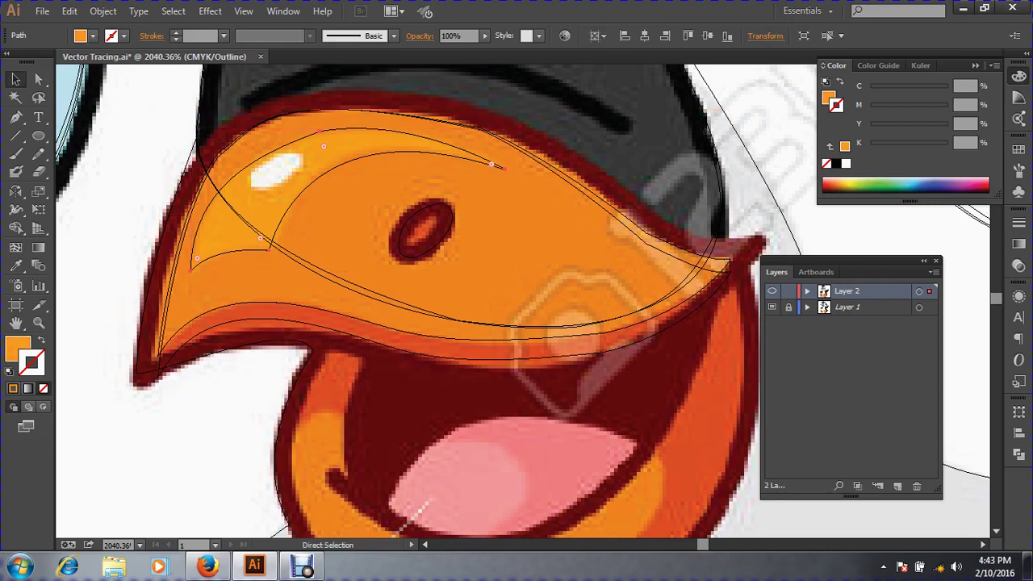
pyautogui.press('Delete')
pyautogui.press('v')
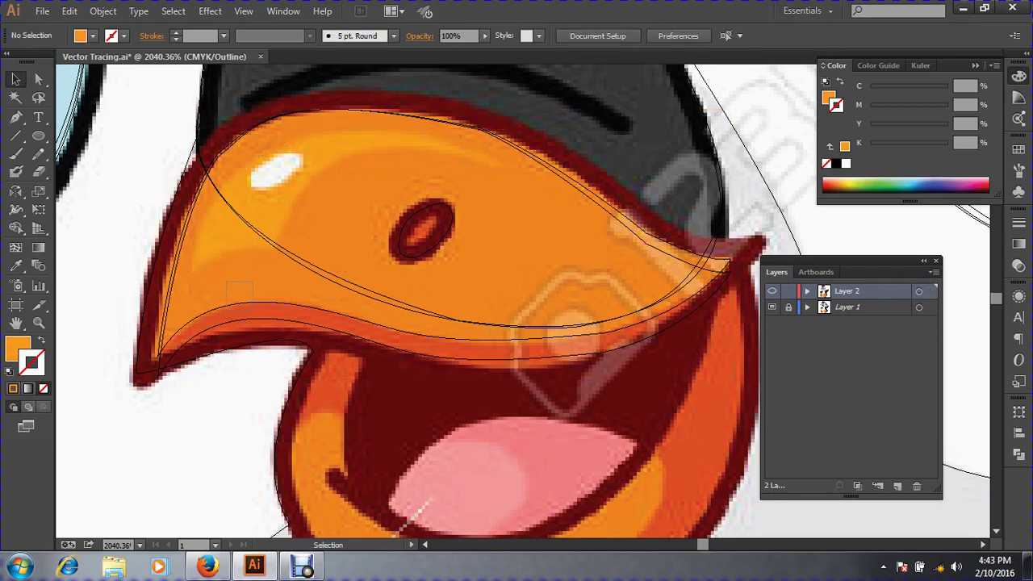
pyautogui.press('a')
pyautogui.click(255, 300)
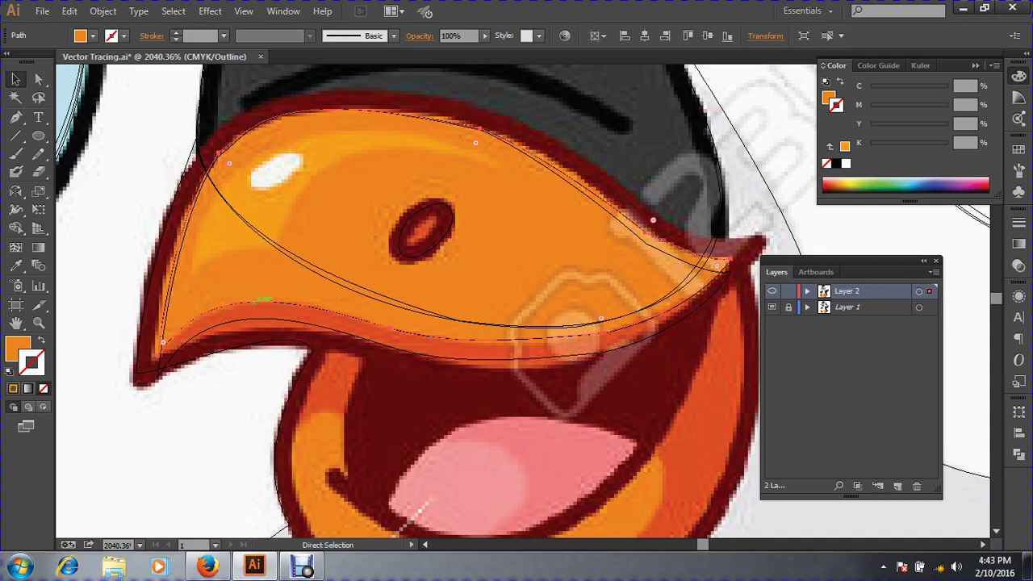
pyautogui.press('v')
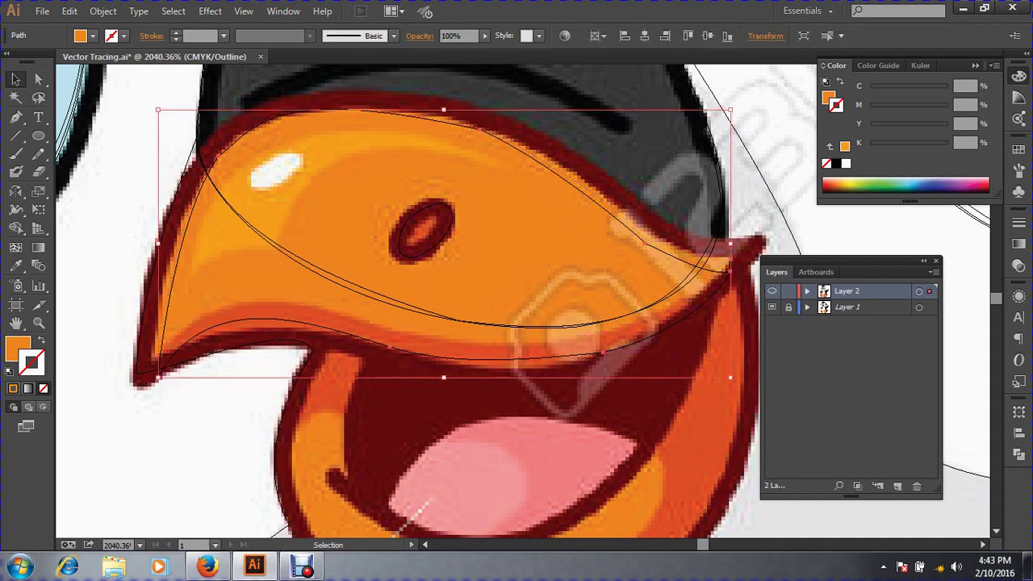
# Move the beak's lower-left corner anchor up onto the template's edge.
pyautogui.hotkey('ctrl', 'space')
pyautogui.moveTo(97, 270); pyautogui.dragTo(426, 452)
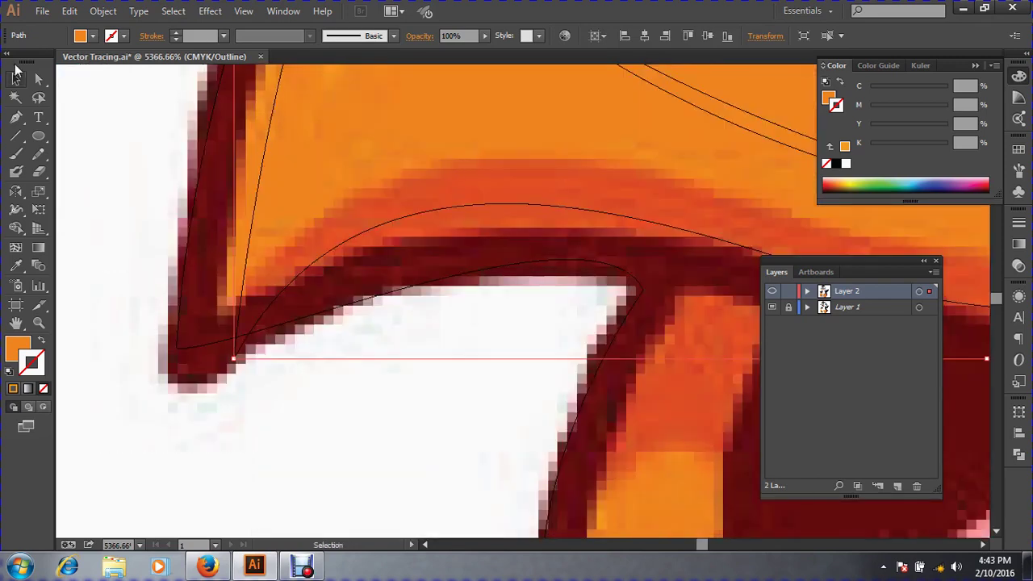
pyautogui.click(38, 79)
pyautogui.moveTo(311, 411); pyautogui.dragTo(129, 303)
pyautogui.moveTo(237, 347); pyautogui.dragTo(250, 307)
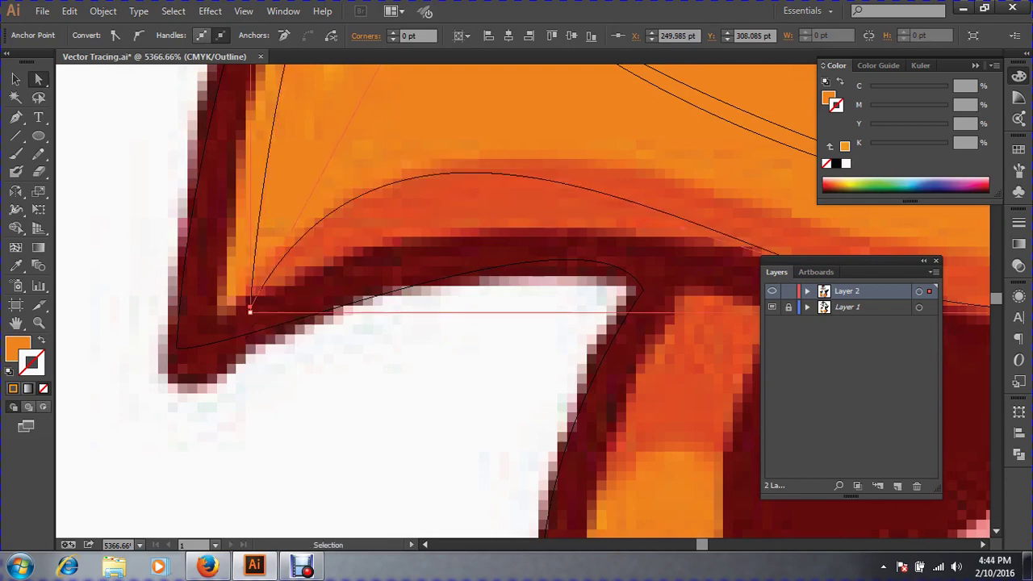
pyautogui.hotkey('ctrl', '-')
pyautogui.hotkey('ctrl', '-')
pyautogui.press('space')
pyautogui.moveTo(548, 306); pyautogui.dragTo(294, 280)
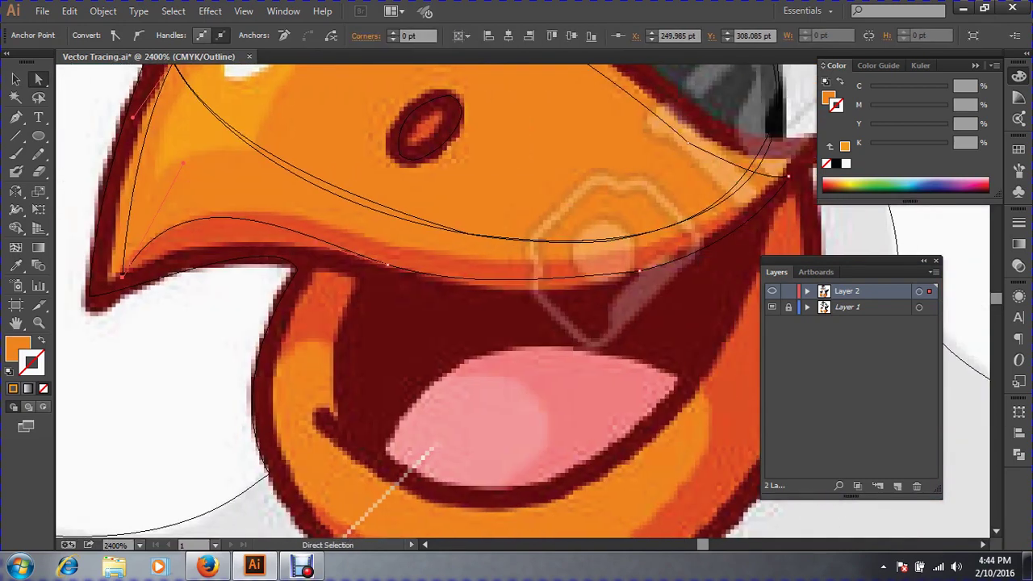
# Reshape the beak's lower curve by adjusting its anchors and handles to fit the template.
pyautogui.click(640, 270)
pyautogui.hotkey('ctrl', 'shift', 'a')
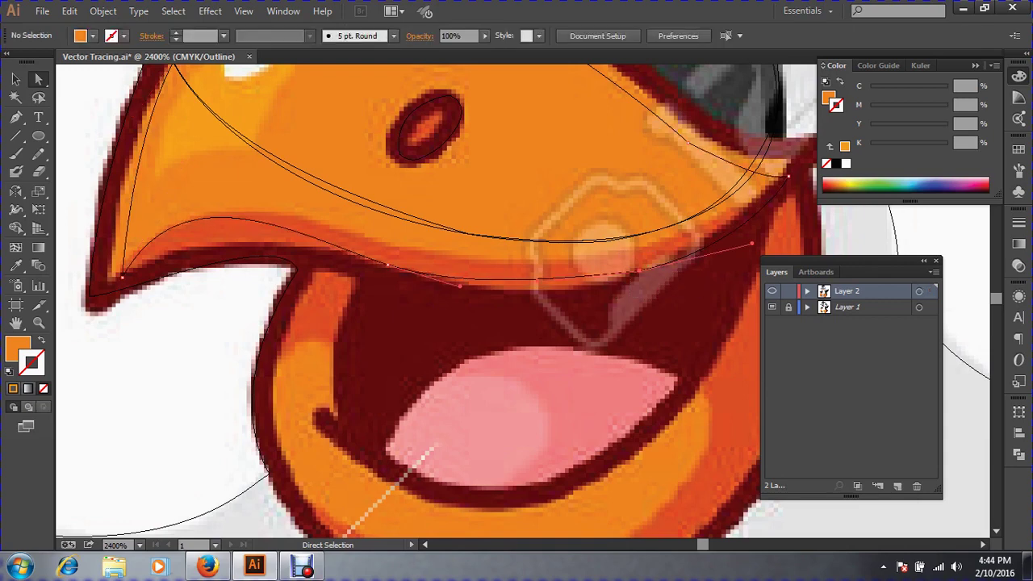
pyautogui.moveTo(387, 264)
pyautogui.mouseDown()
pyautogui.moveTo(386, 242)
pyautogui.moveTo(385, 260)
pyautogui.mouseUp()
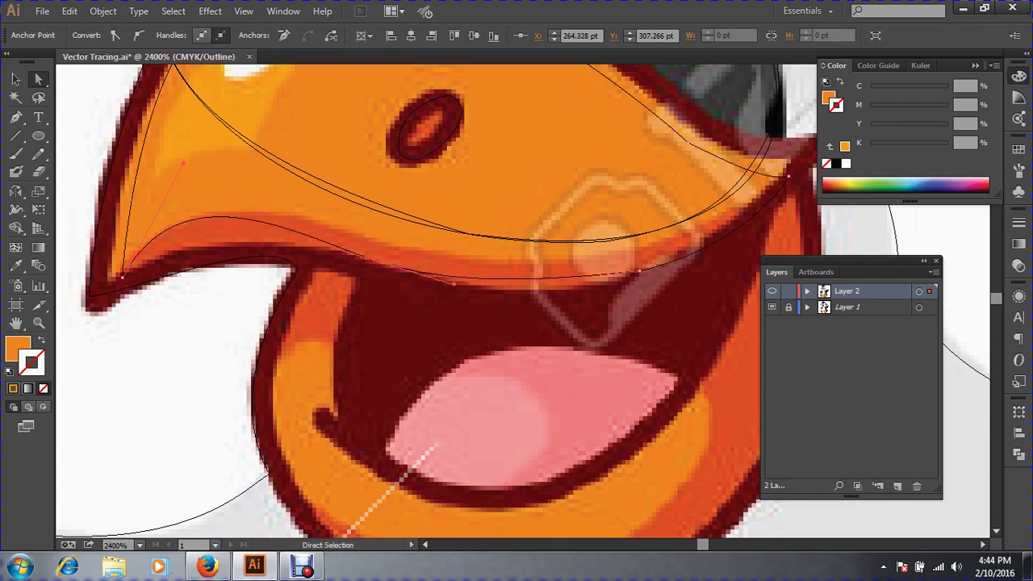
pyautogui.moveTo(183, 163); pyautogui.dragTo(200, 209)
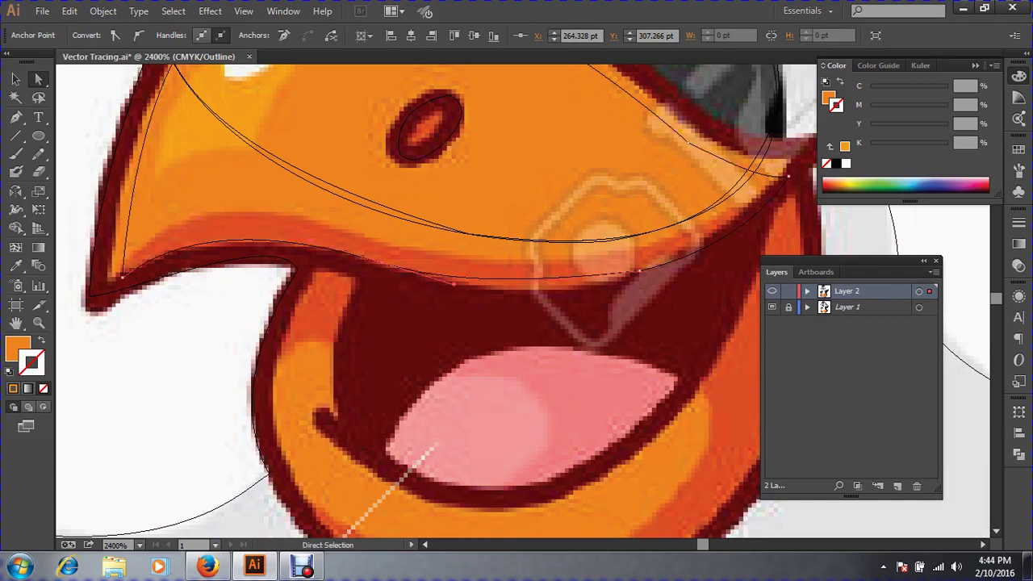
pyautogui.moveTo(454, 285); pyautogui.dragTo(443, 299)
pyautogui.moveTo(639, 273); pyautogui.dragTo(638, 275)
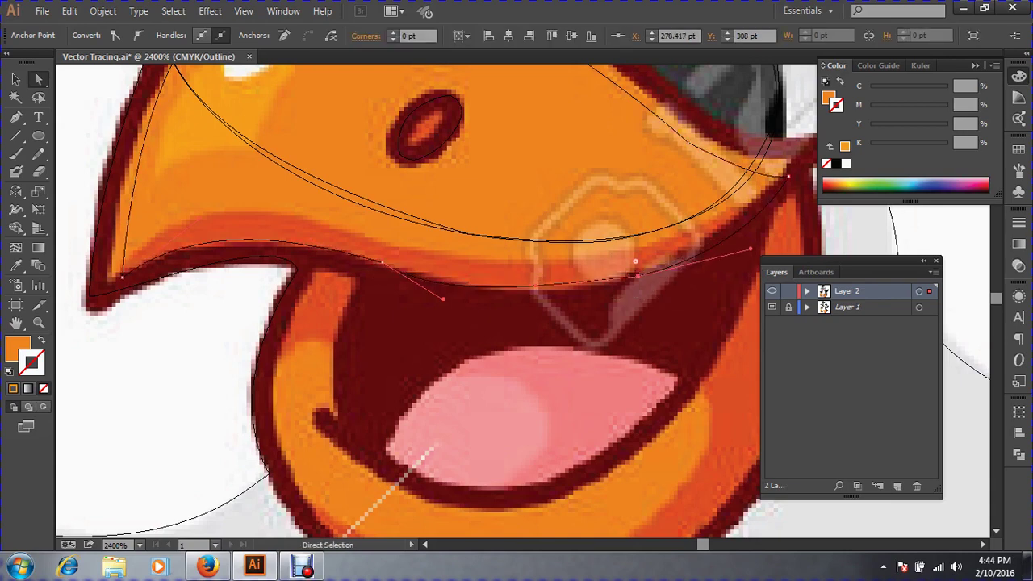
pyautogui.moveTo(751, 248)
pyautogui.mouseDown()
pyautogui.moveTo(759, 224)
pyautogui.moveTo(758, 252)
pyautogui.mouseUp()
pyautogui.moveTo(759, 253); pyautogui.dragTo(764, 230)
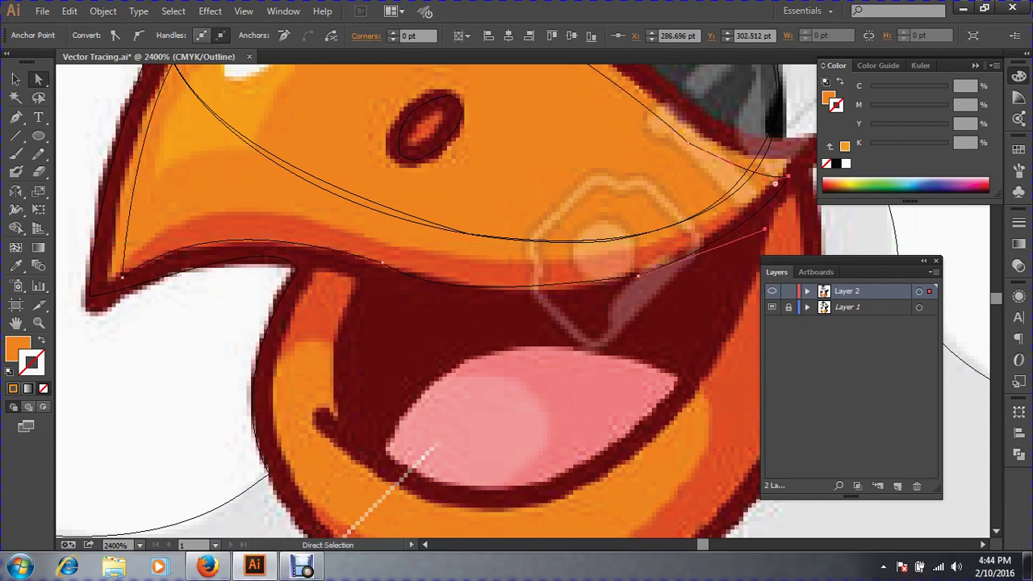
pyautogui.moveTo(790, 175); pyautogui.dragTo(780, 175)
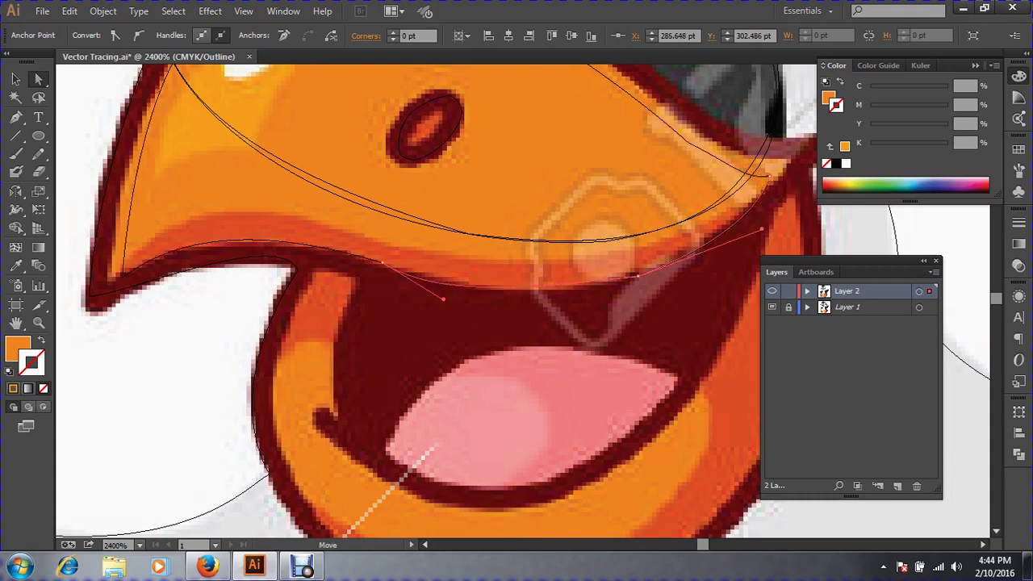
pyautogui.moveTo(764, 230); pyautogui.dragTo(752, 224)
pyautogui.moveTo(637, 276); pyautogui.dragTo(638, 271)
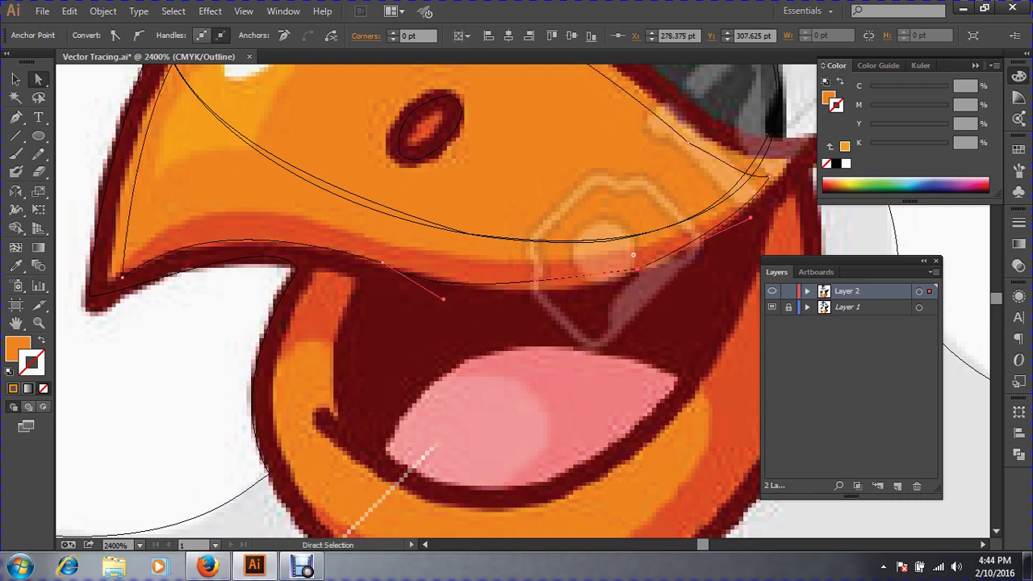
pyautogui.moveTo(444, 298); pyautogui.dragTo(446, 293)
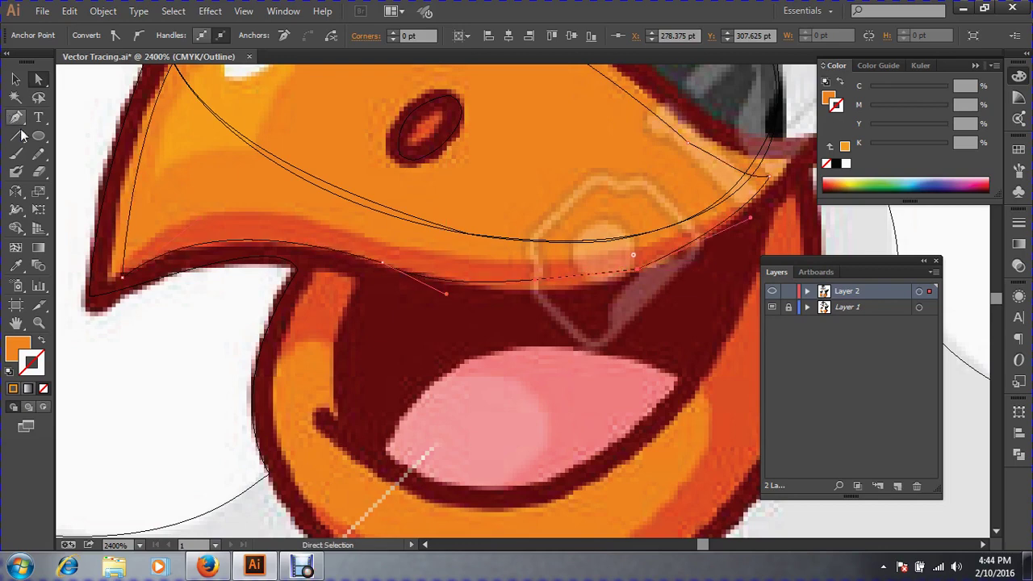
# Redraw the lower edge with the Pencil tool and fill the beak with the template's red-orange.
pyautogui.click(32, 161)
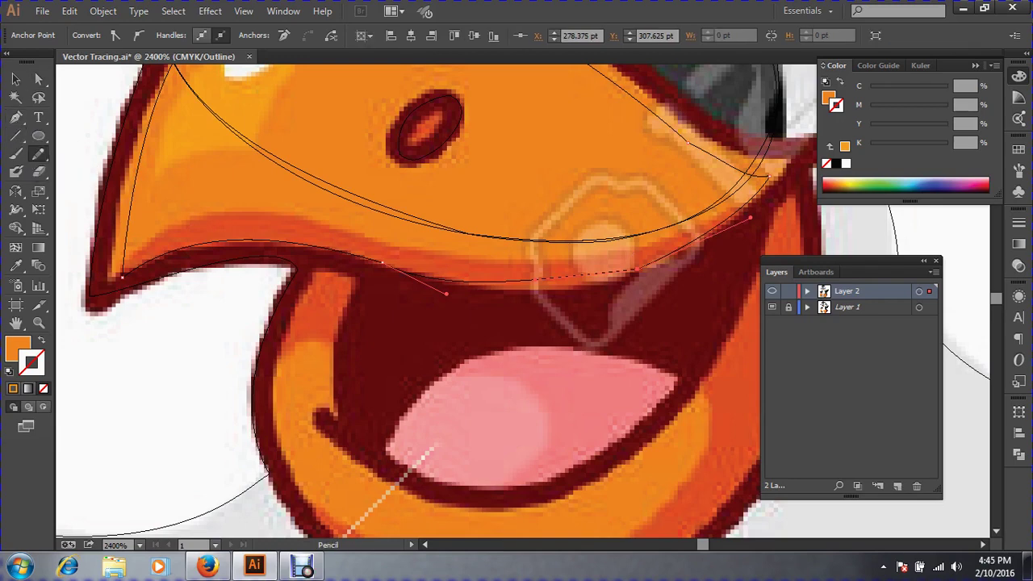
pyautogui.moveTo(502, 291)
pyautogui.mouseDown()
pyautogui.moveTo(595, 291)
pyautogui.moveTo(639, 268)
pyautogui.mouseUp()
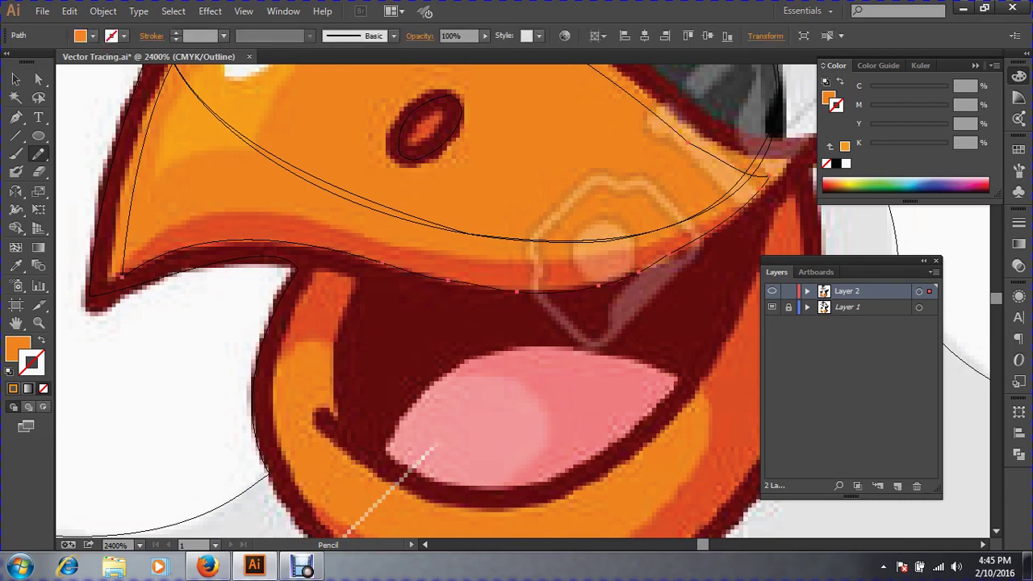
pyautogui.moveTo(558, 291); pyautogui.dragTo(602, 284)
pyautogui.click(16, 81)
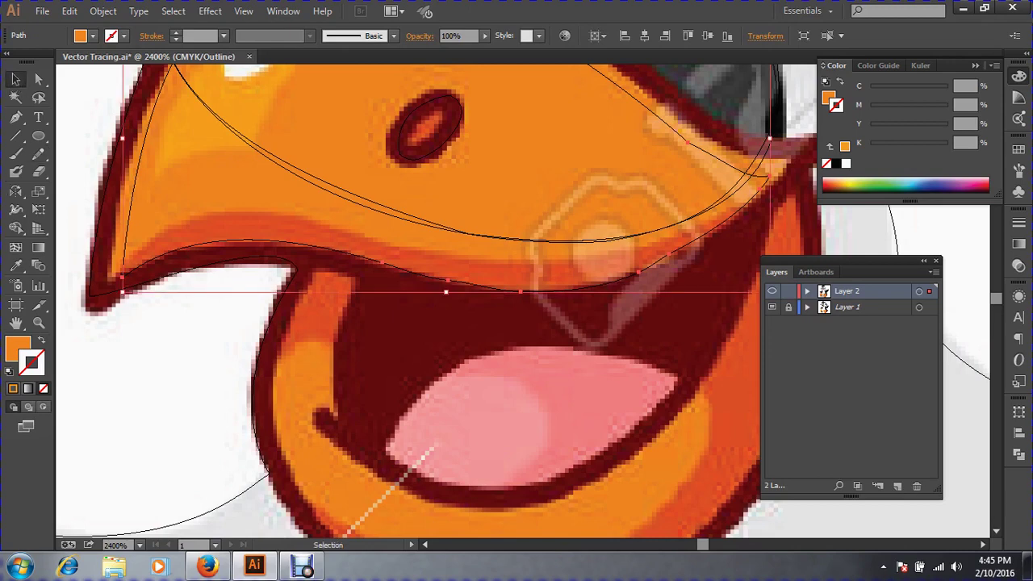
pyautogui.click(16, 266)
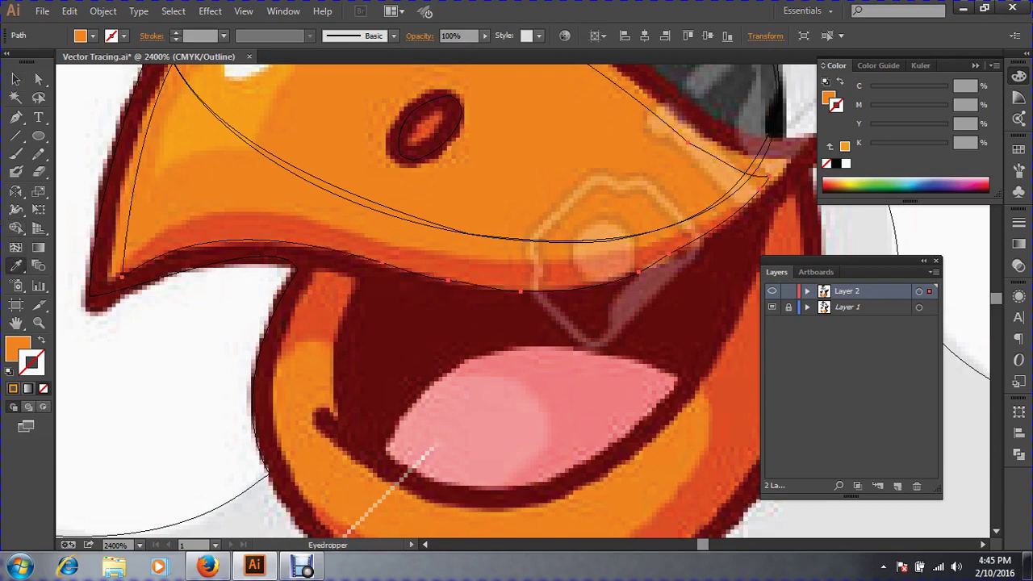
pyautogui.click(16, 79)
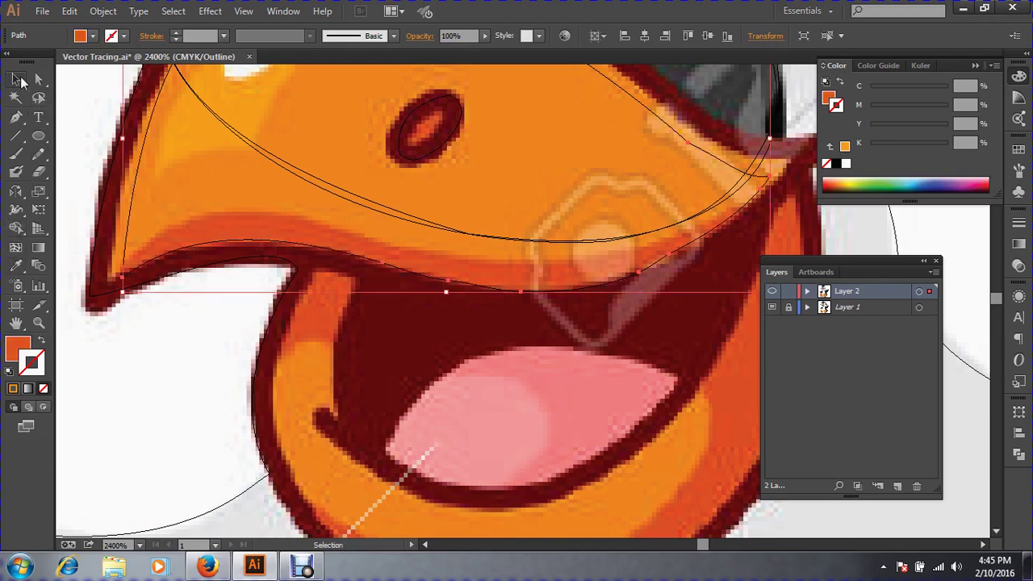
pyautogui.hotkey('ctrl', '-')
pyautogui.hotkey('ctrl', '-')
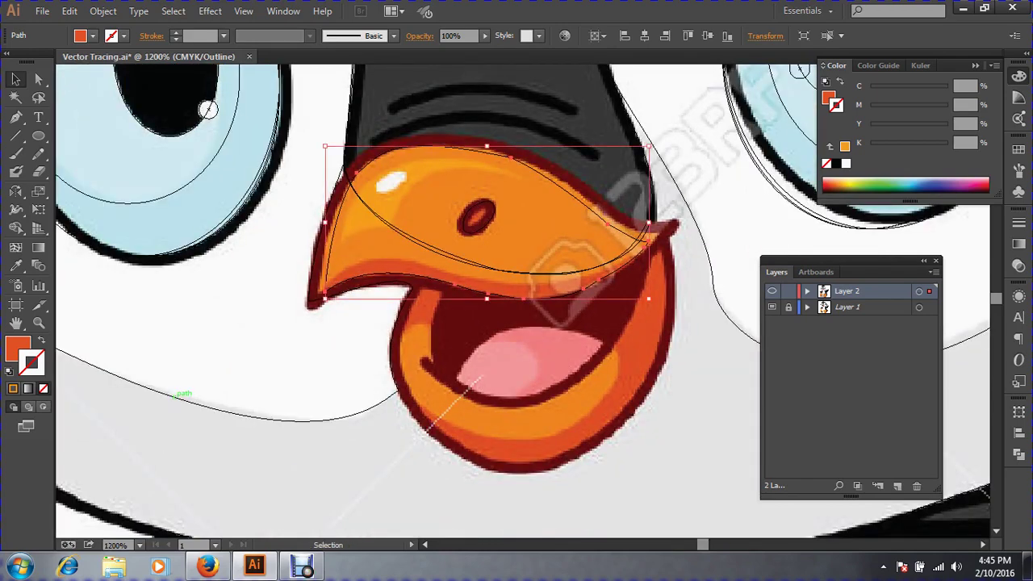
# Draw a two-point leaf-shaped Pen path over the beak's gleam and fill it with sampled white.
pyautogui.click(234, 347)
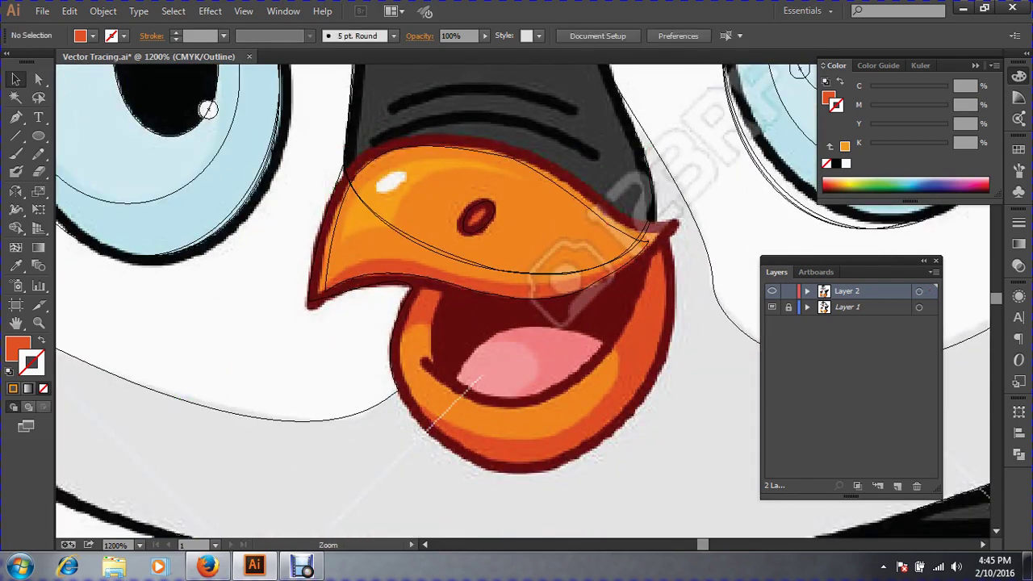
pyautogui.moveTo(338, 155); pyautogui.dragTo(518, 249)
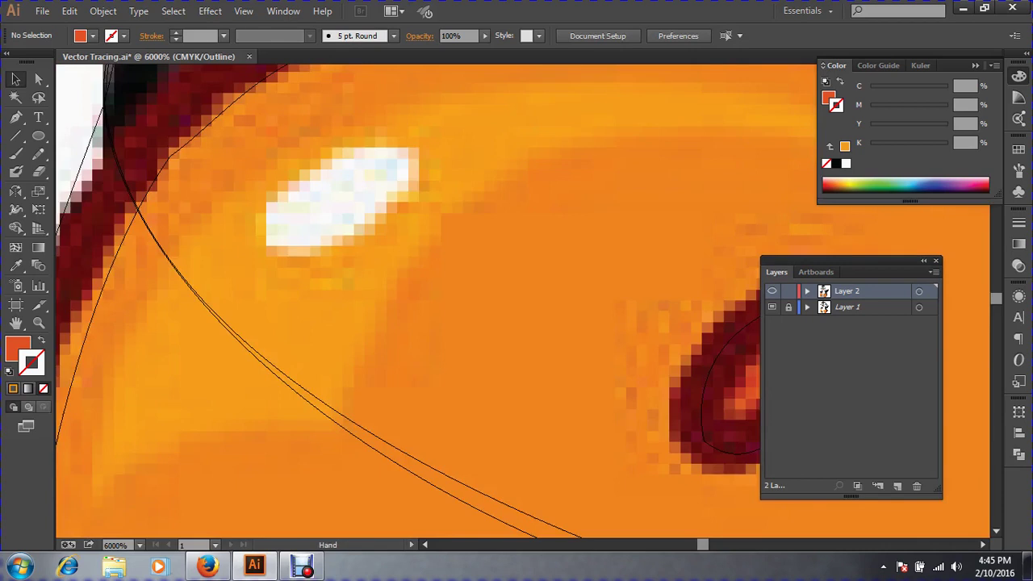
pyautogui.click(16, 118)
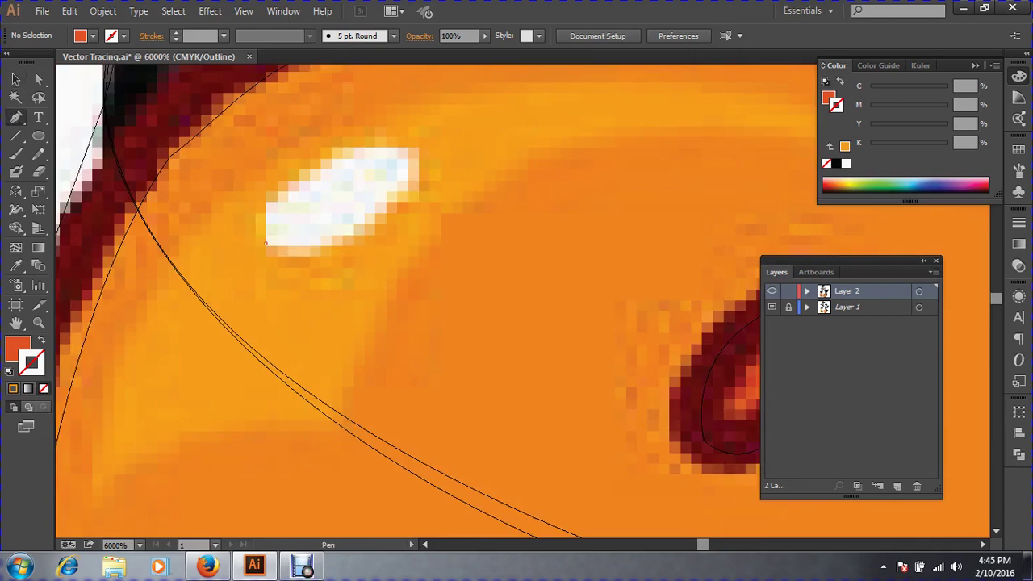
pyautogui.moveTo(316, 179); pyautogui.dragTo(332, 240)
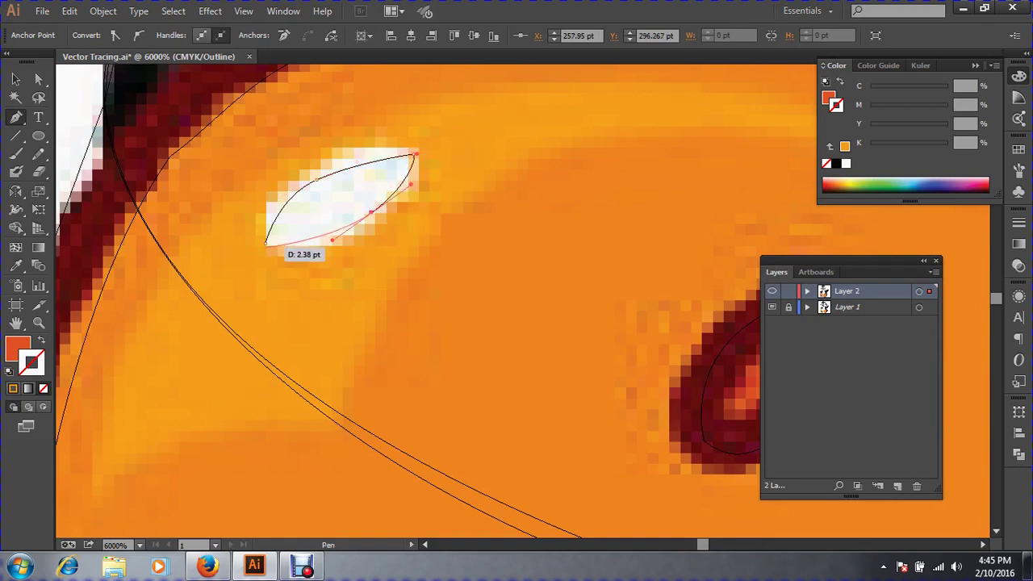
pyautogui.moveTo(266, 246); pyautogui.dragTo(247, 241)
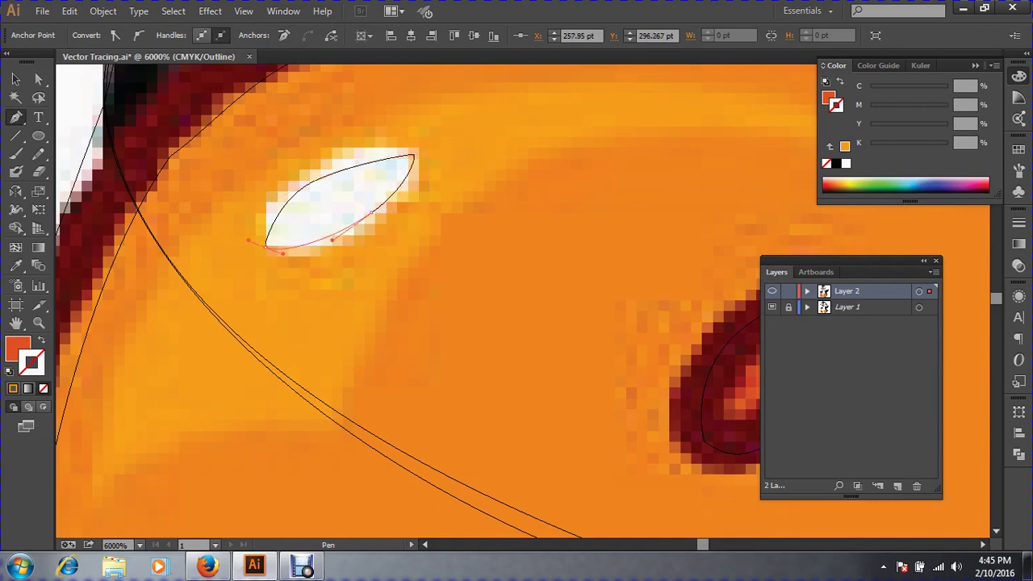
pyautogui.click(16, 266)
pyautogui.click(323, 194)
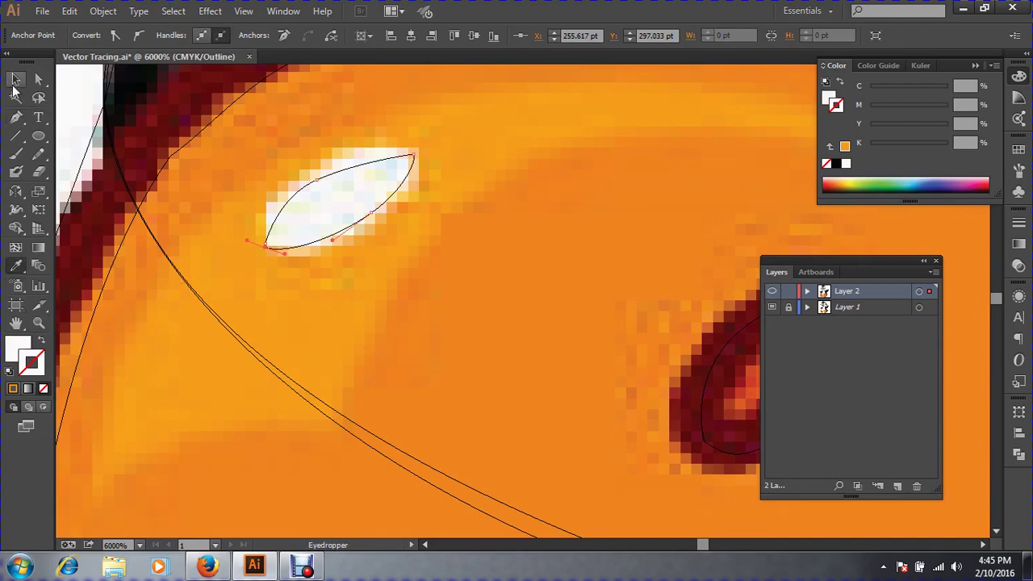
pyautogui.click(14, 80)
pyautogui.hotkey('ctrl', '-')
pyautogui.hotkey('ctrl', '-')
pyautogui.hotkey('ctrl', '-')
pyautogui.hotkey('ctrl', '-')
pyautogui.hotkey('ctrl', '-')
pyautogui.hotkey('ctrl', '-')
pyautogui.hotkey('ctrl', '-')
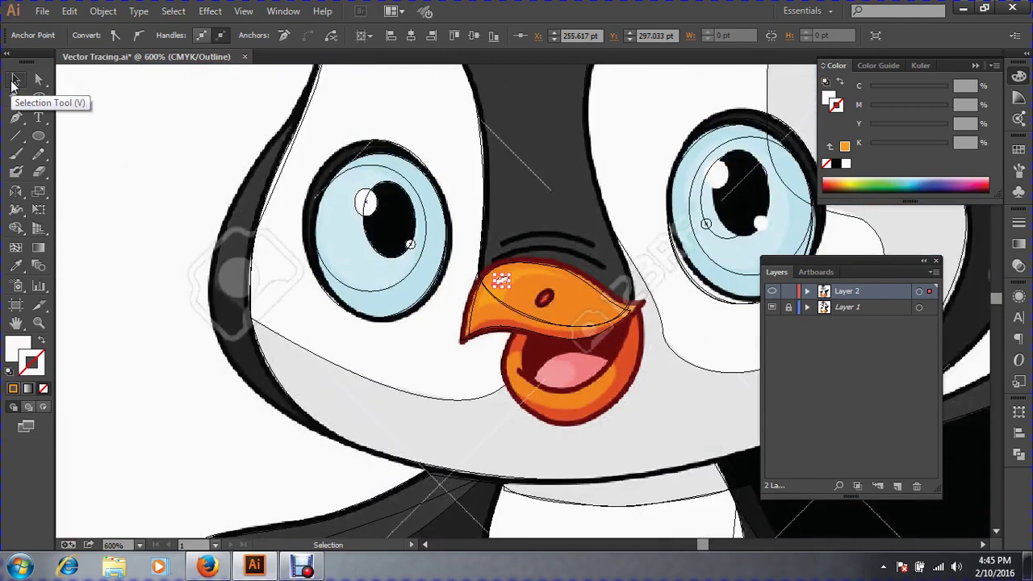
pyautogui.hotkey('ctrl', 'shift', 'a')
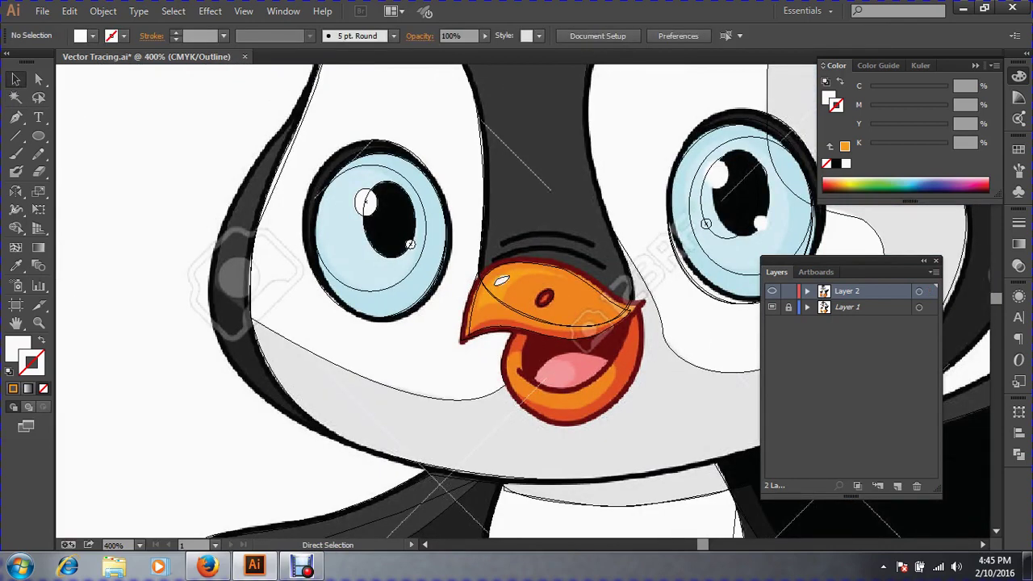
pyautogui.hotkey('ctrl', '-')
pyautogui.hotkey('ctrl', '-')
pyautogui.hotkey('ctrl', 'y')
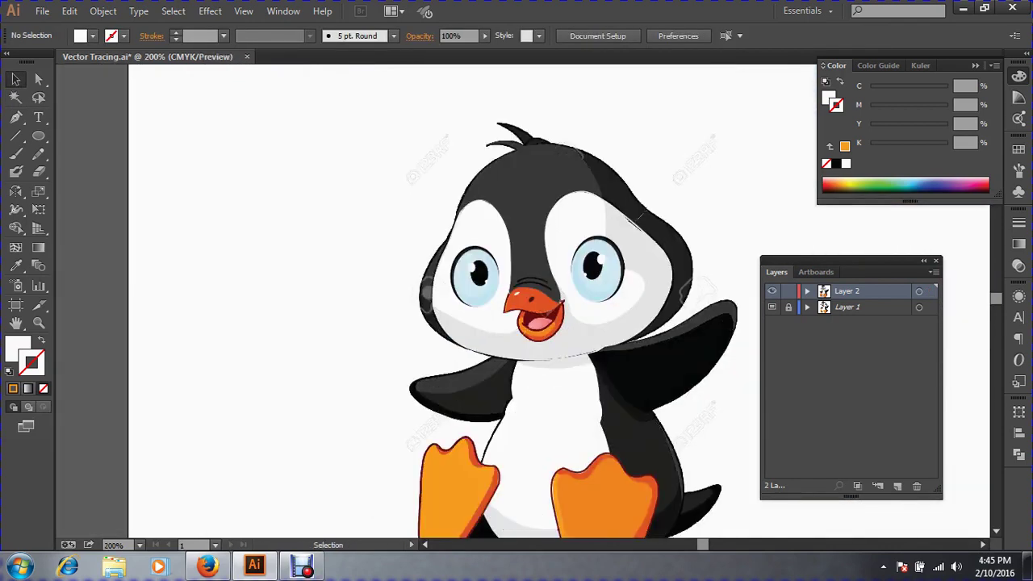
pyautogui.hotkey('ctrl', 'space')
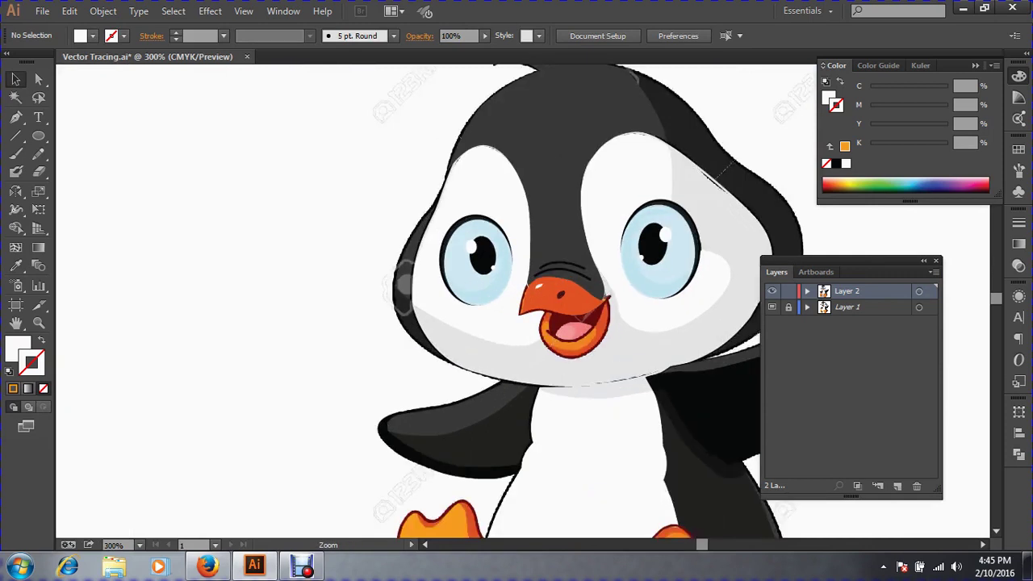
pyautogui.keyDown('ctrl'); pyautogui.click(583, 317); pyautogui.keyUp('ctrl')
pyautogui.moveTo(582, 317); pyautogui.dragTo(506, 366)
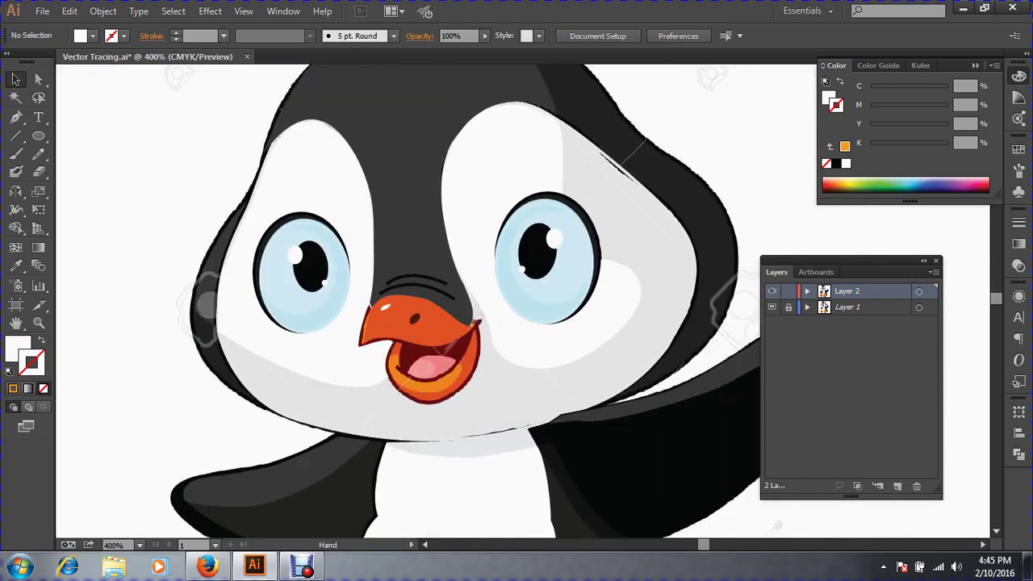
pyautogui.hotkey('ctrl', 'alt', '3')
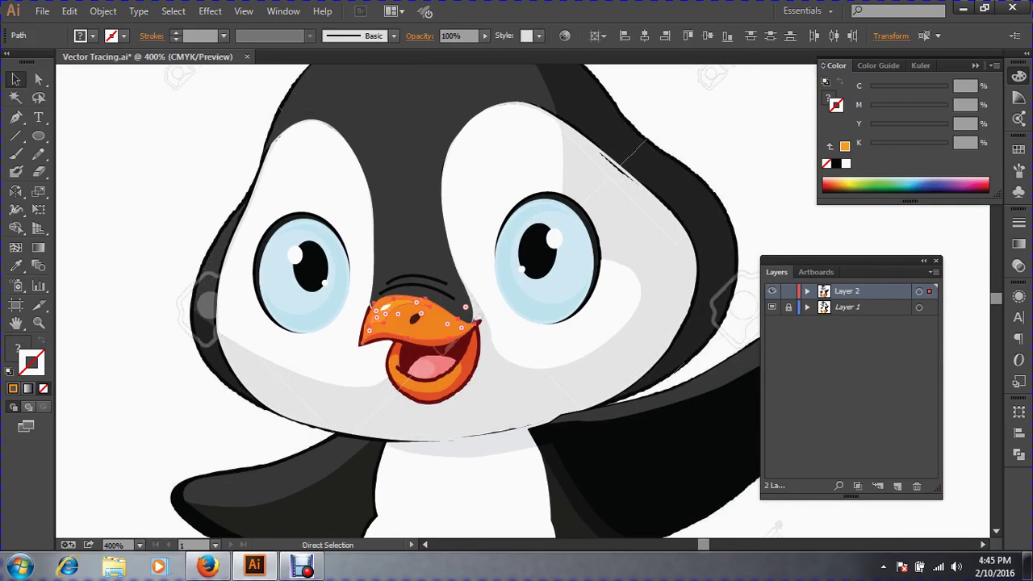
pyautogui.hotkey('ctrl', 'a')
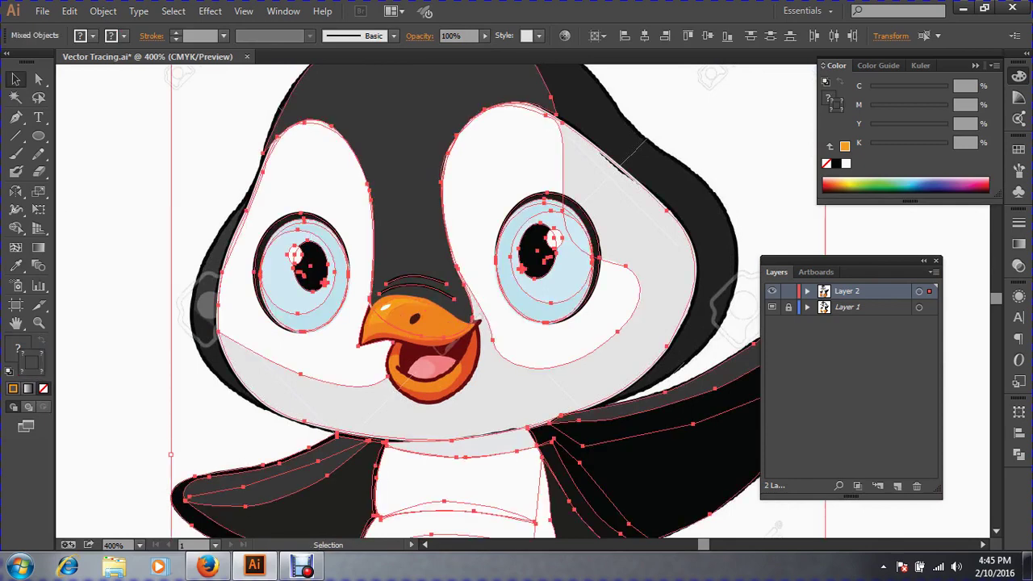
pyautogui.hotkey('ctrl', 'shift', 'a')
pyautogui.moveTo(300, 246); pyautogui.dragTo(620, 430)
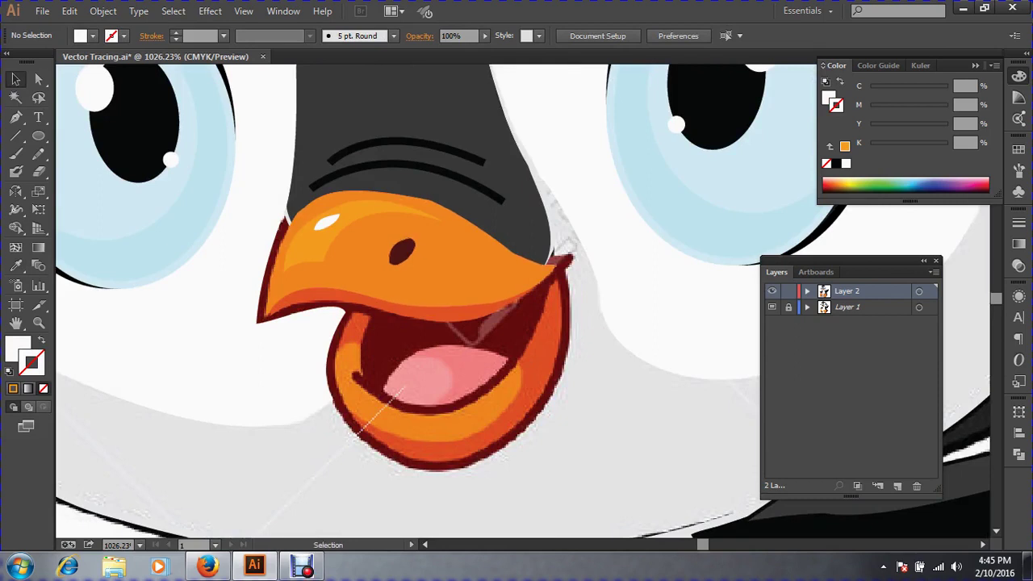
pyautogui.moveTo(401, 251); pyautogui.dragTo(436, 252)
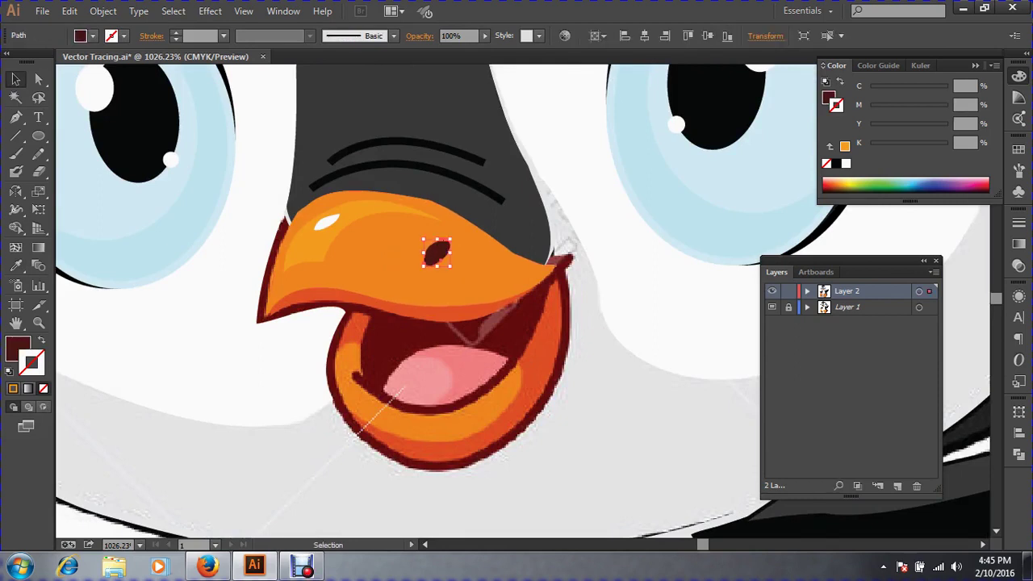
pyautogui.hotkey('ctrl', 'z')
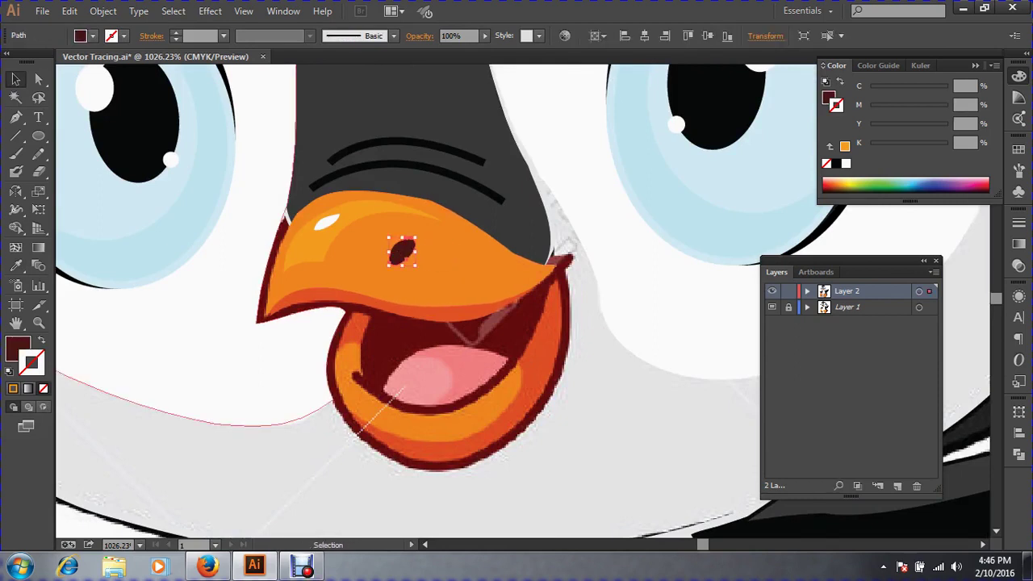
pyautogui.hotkey('ctrl', '-')
pyautogui.hotkey('ctrl', '-')
pyautogui.hotkey('ctrl', '-')
pyautogui.hotkey('ctrl', '-')
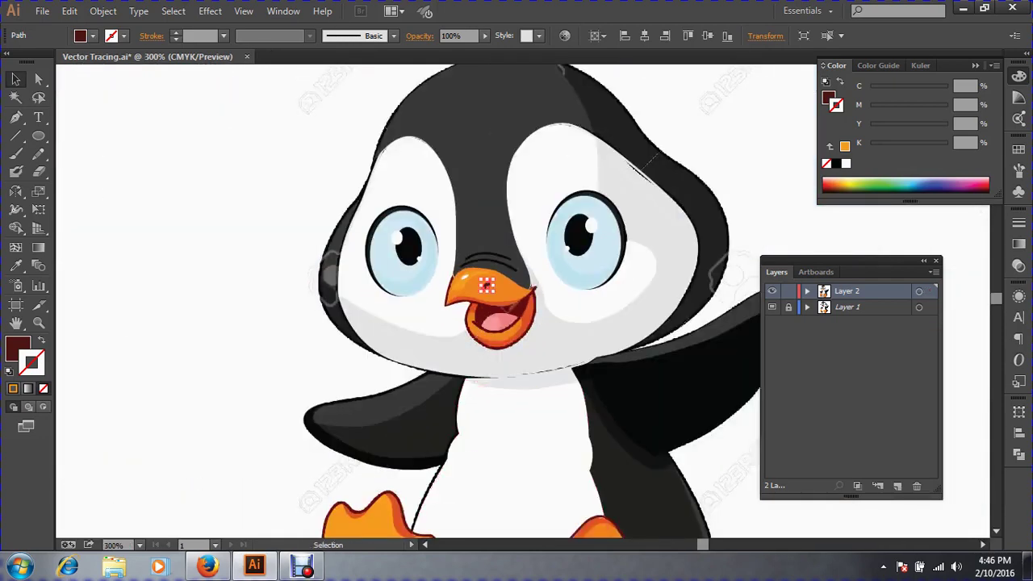
pyautogui.click(242, 339)
pyautogui.moveTo(360, 207); pyautogui.dragTo(644, 375)
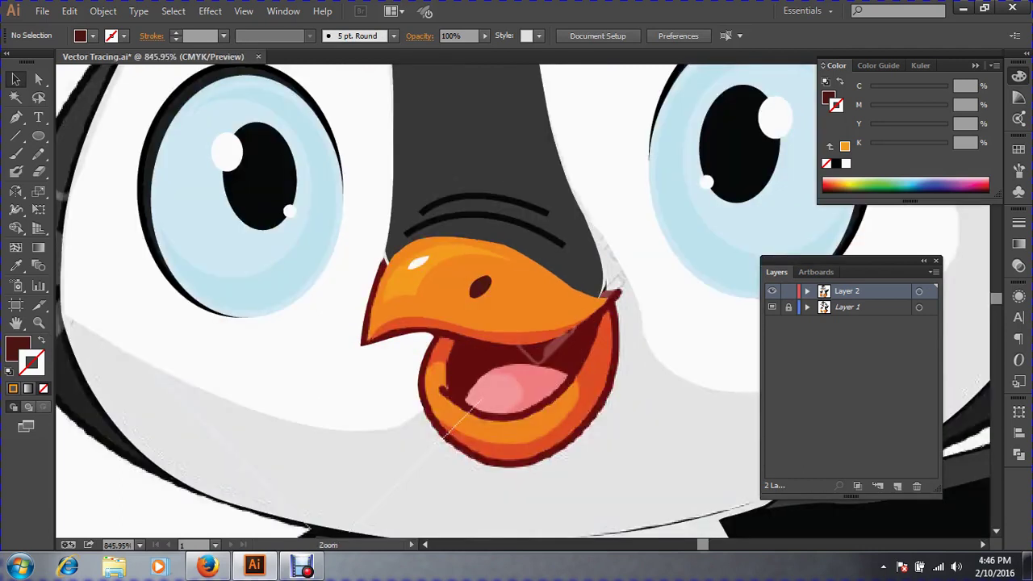
pyautogui.click(549, 297)
pyautogui.moveTo(521, 289); pyautogui.dragTo(520, 379)
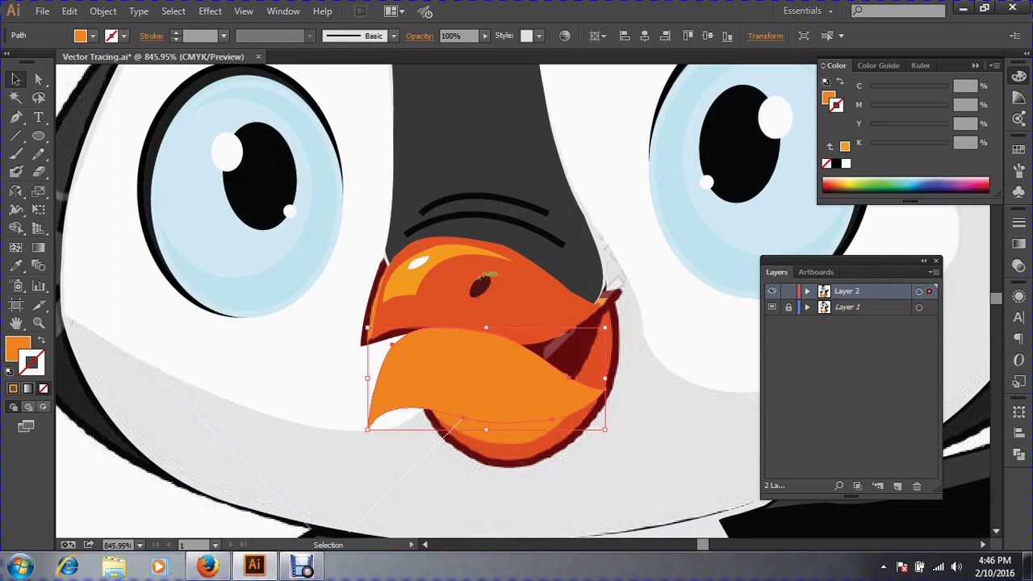
pyautogui.hotkey('ctrl', 'z')
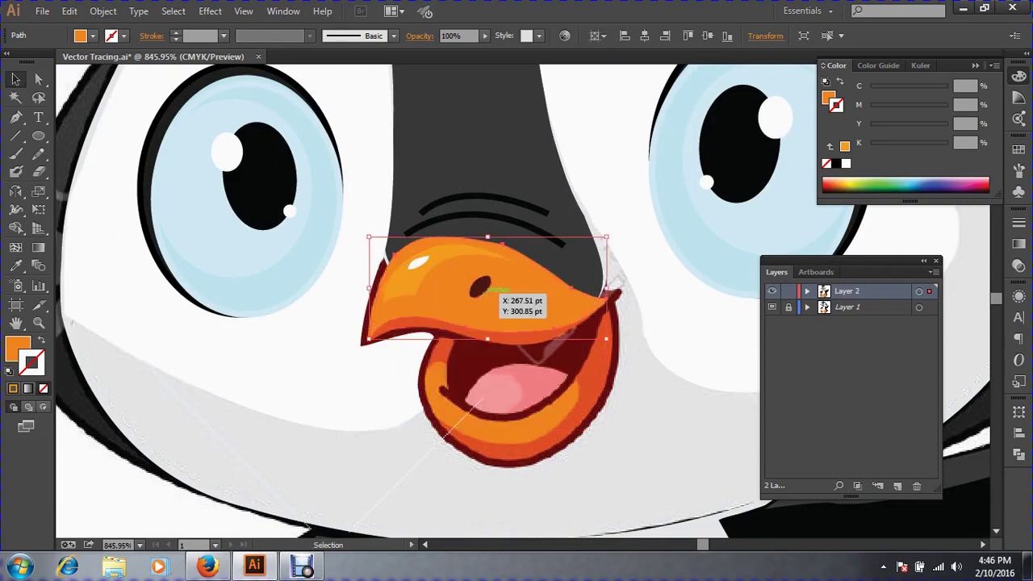
pyautogui.press('a')
pyautogui.click(479, 287)
pyautogui.press('Delete')
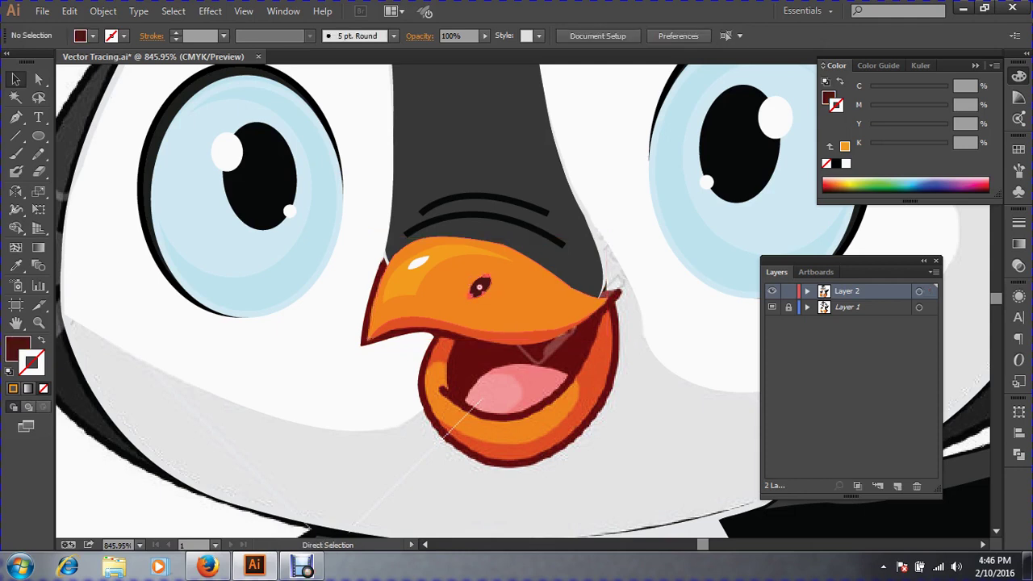
pyautogui.click(484, 242)
pyautogui.hotkey('ctrl', '3')
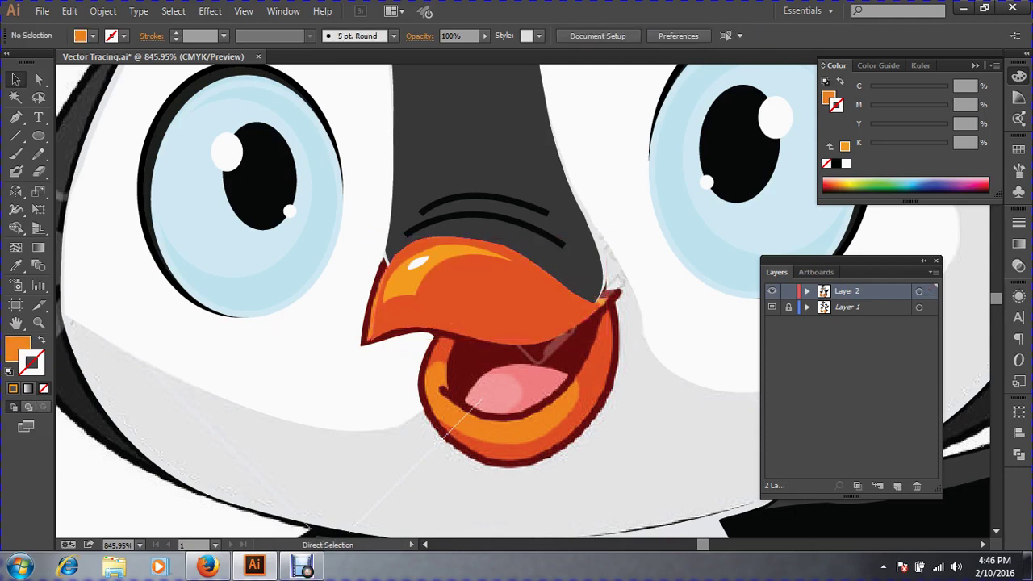
pyautogui.click(439, 249)
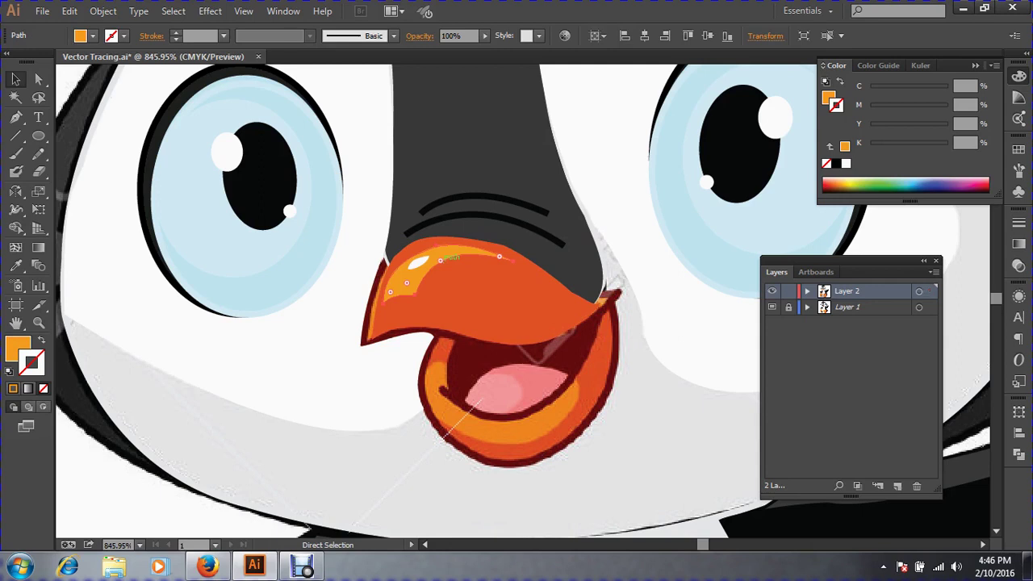
pyautogui.hotkey('ctrl', '3')
pyautogui.click(420, 262)
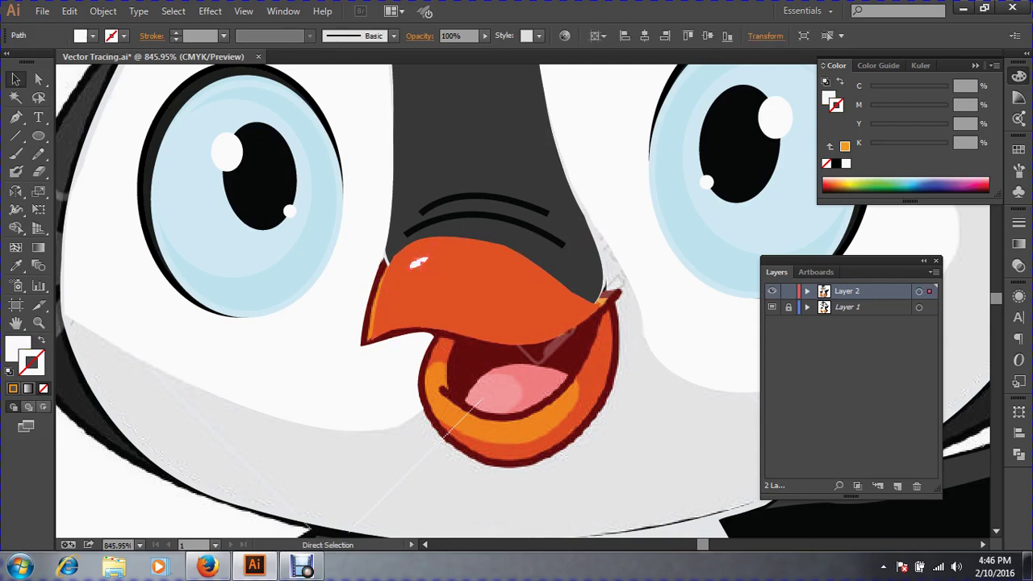
pyautogui.hotkey('ctrl', '3')
pyautogui.click(484, 275)
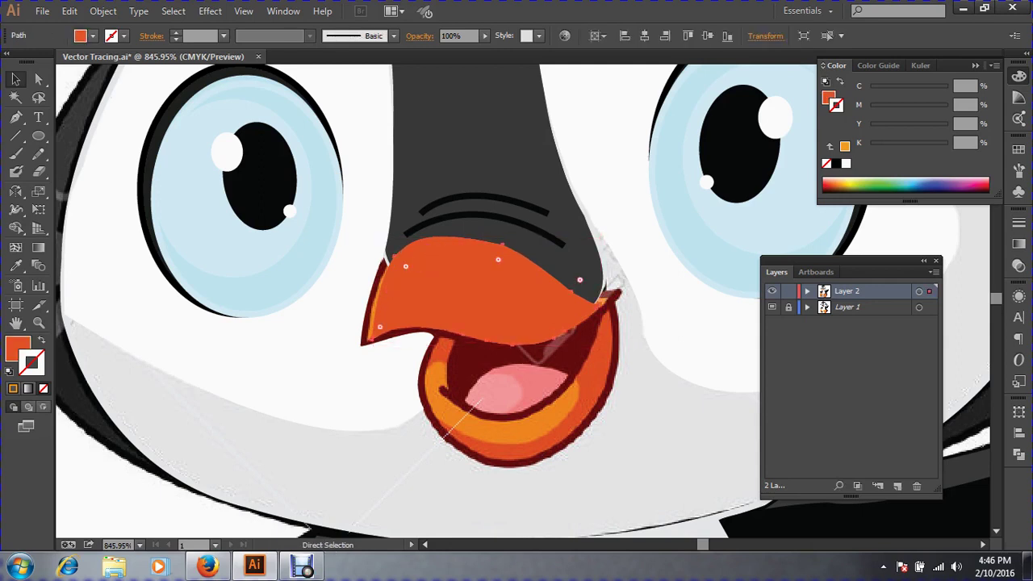
pyautogui.hotkey('ctrl', '3')
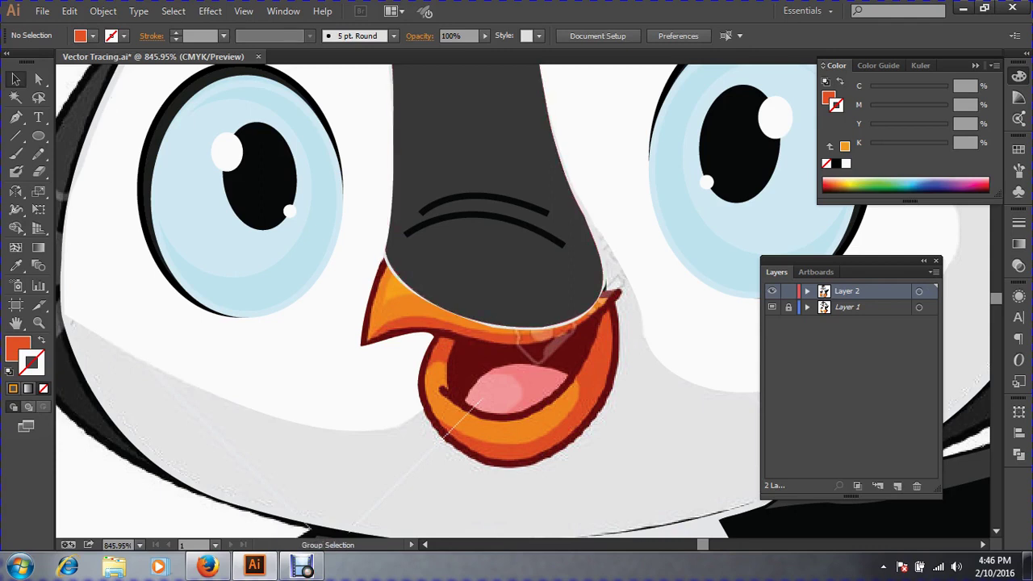
pyautogui.hotkey('ctrl', 'alt', '3')
pyautogui.hotkey('ctrl', 'alt', '3')
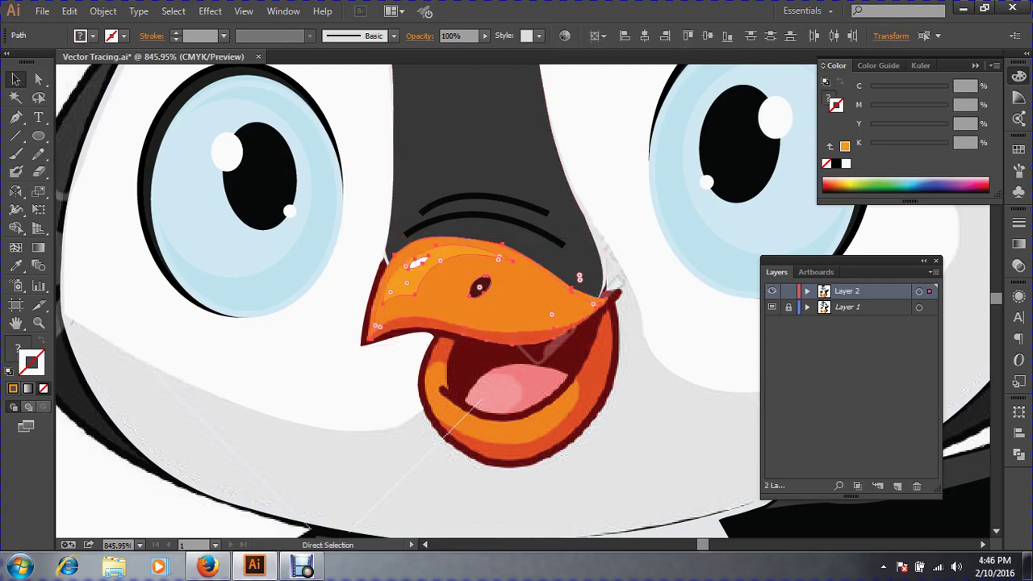
pyautogui.hotkey('ctrl', 'g')
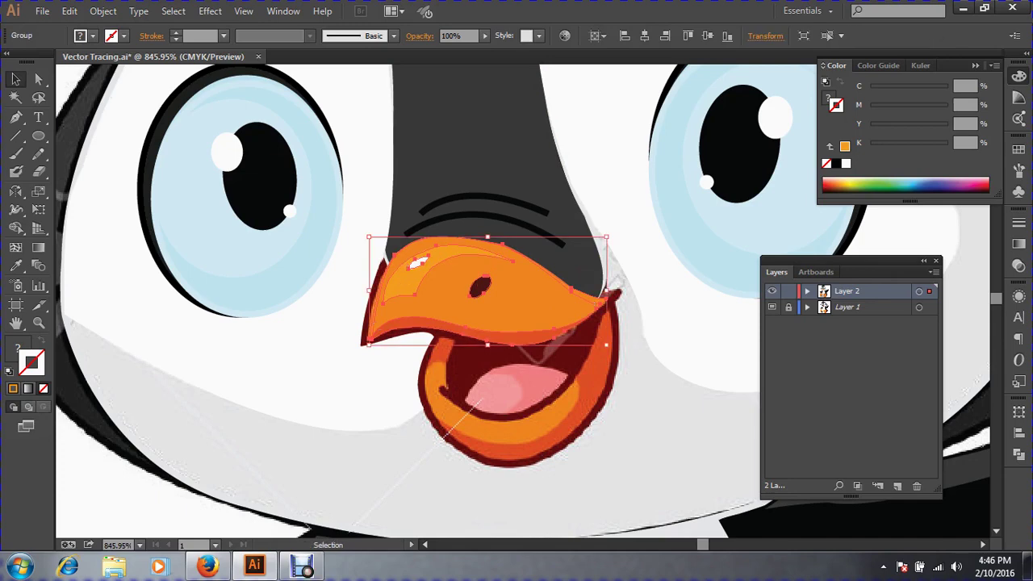
pyautogui.click(510, 174)
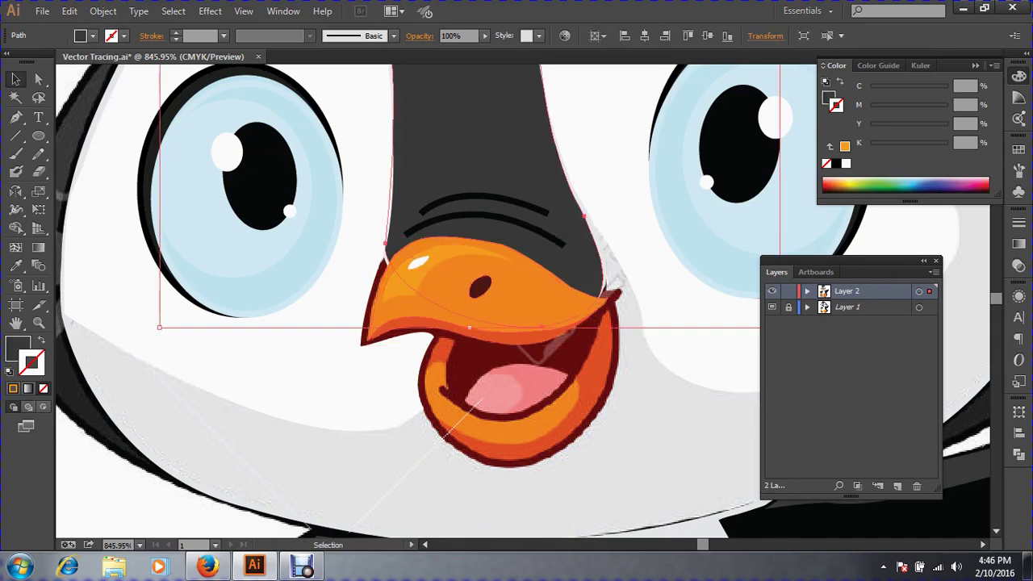
pyautogui.click(505, 275)
pyautogui.moveTo(440, 325); pyautogui.dragTo(339, 379)
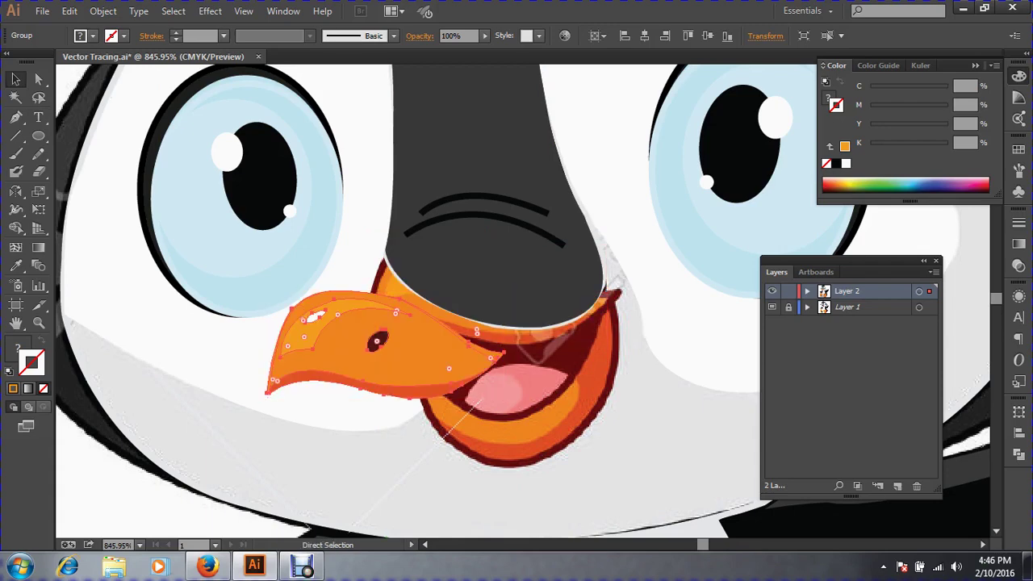
pyautogui.hotkey('ctrl', 'z')
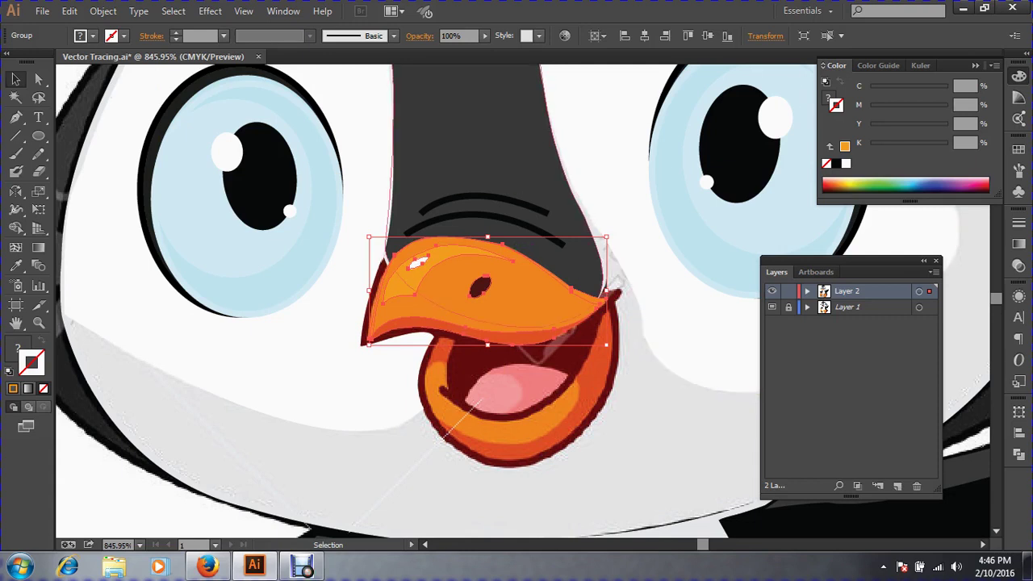
pyautogui.moveTo(480, 252); pyautogui.dragTo(371, 379)
pyautogui.hotkey('ctrl', 'y')
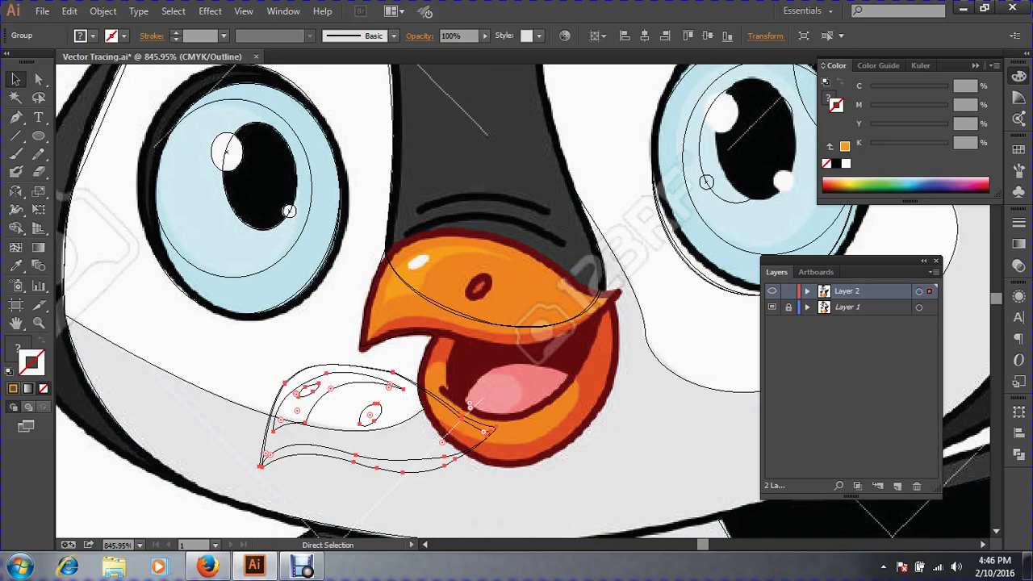
pyautogui.hotkey('ctrl', 'y')
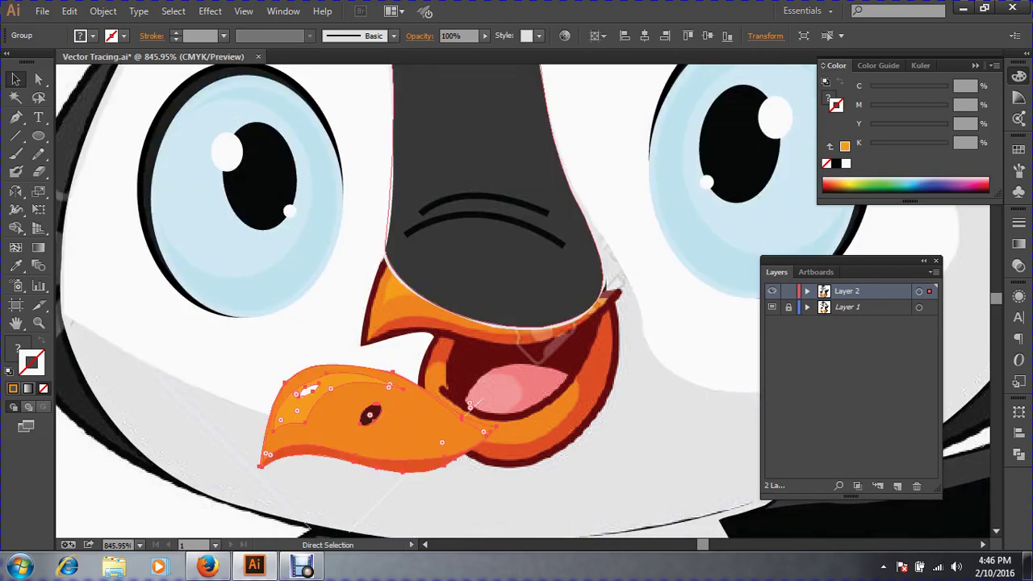
pyautogui.hotkey('ctrl', 'y')
pyautogui.hotkey('ctrl', 'y')
pyautogui.hotkey('ctrl', 'y')
pyautogui.hotkey('ctrl', 'y')
pyautogui.hotkey('ctrl', 'y')
pyautogui.hotkey('ctrl', 'z')
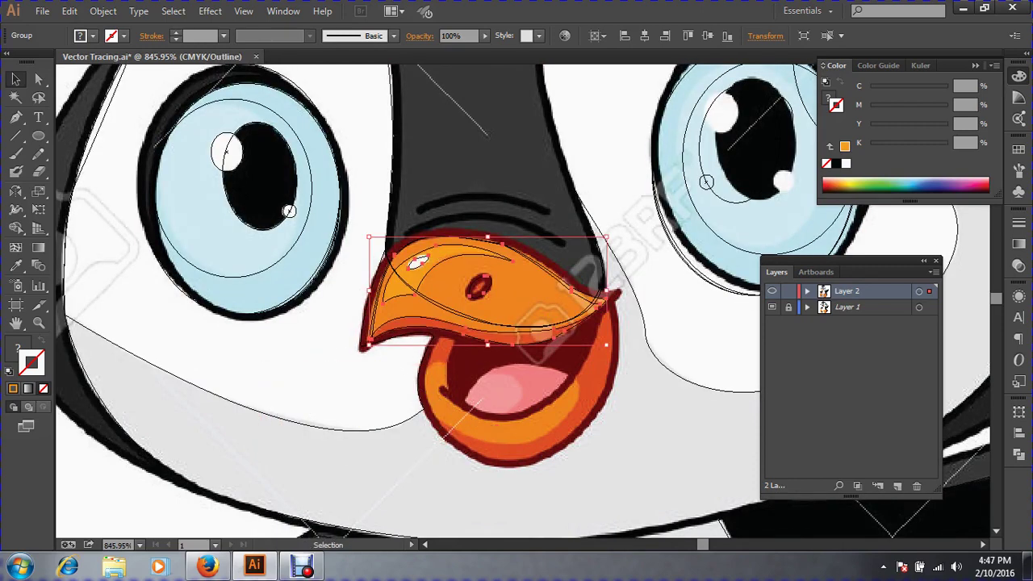
pyautogui.hotkey('ctrl', 'shift', 'a')
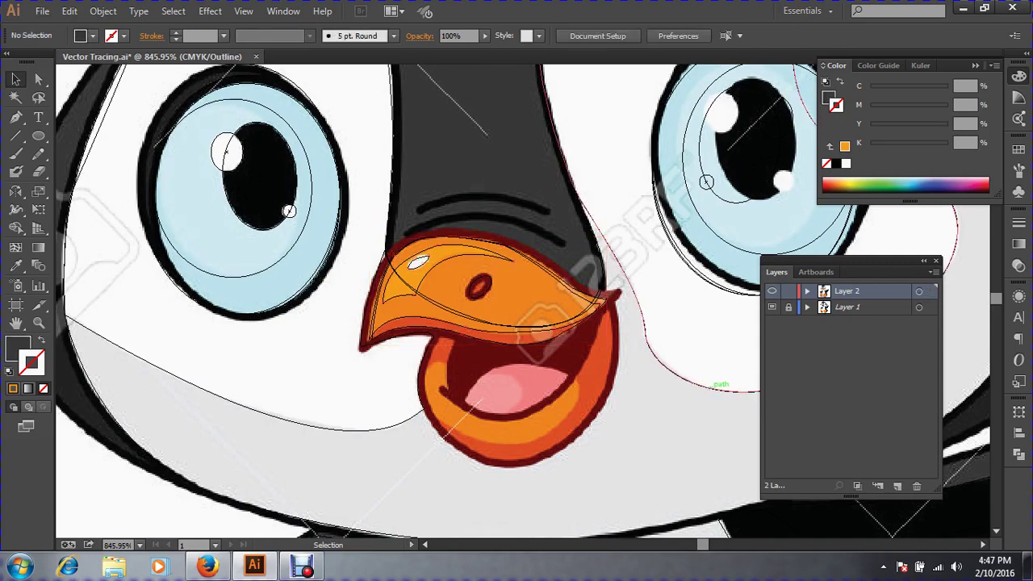
pyautogui.hotkey('ctrl', 'y')
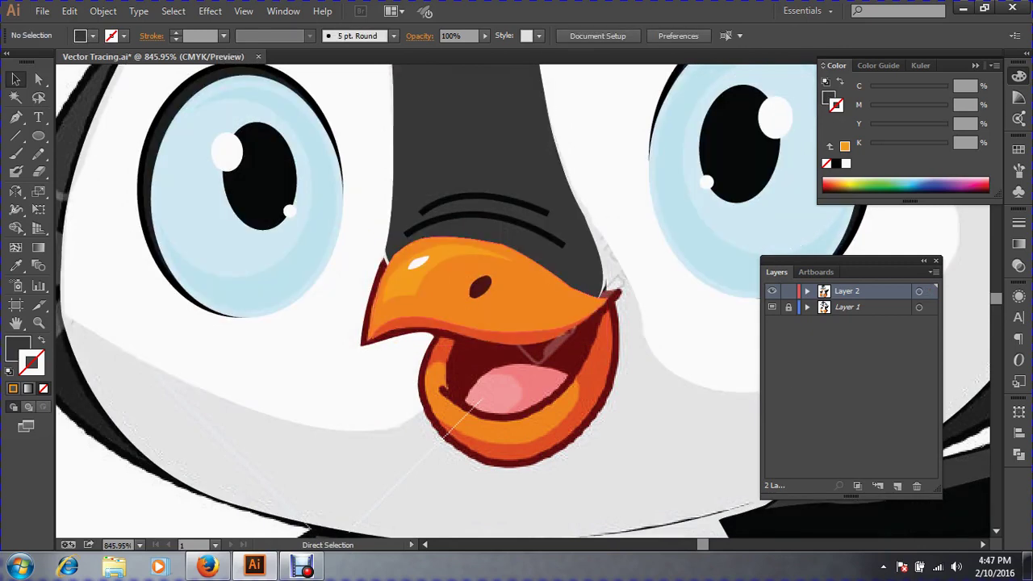
# Select the nostril inside the beak group with Group Selection and swap its fill to a dark red stroke.
pyautogui.click(418, 262)
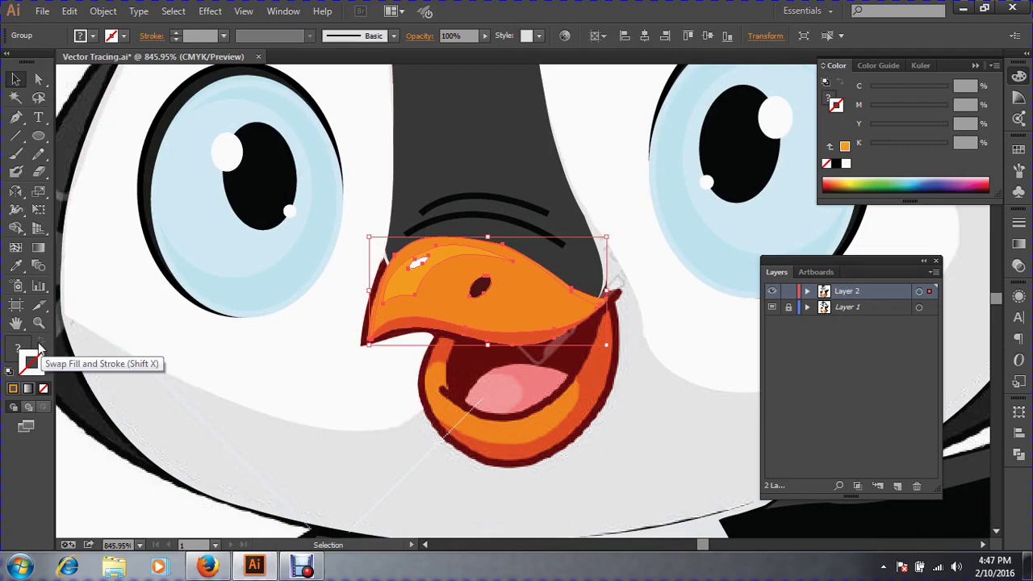
pyautogui.click(18, 349)
pyautogui.click(339, 468)
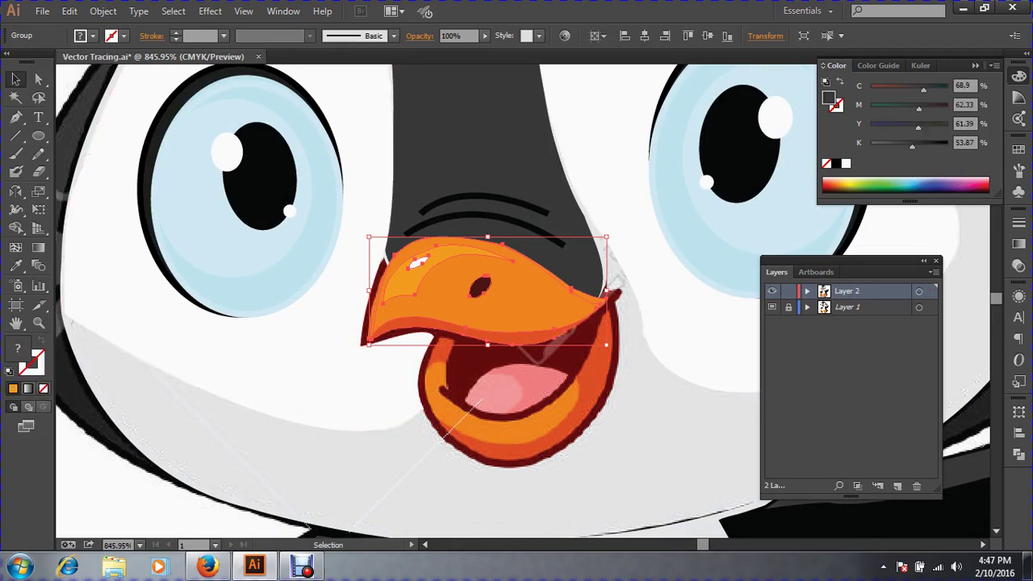
pyautogui.click(468, 303)
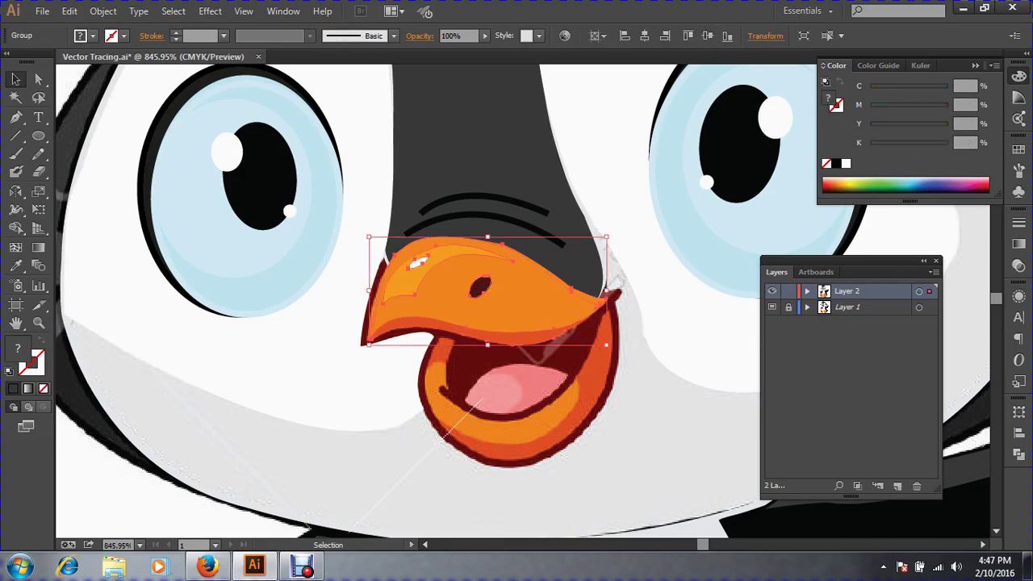
pyautogui.click(38, 81)
pyautogui.moveTo(38, 90); pyautogui.dragTo(79, 97)
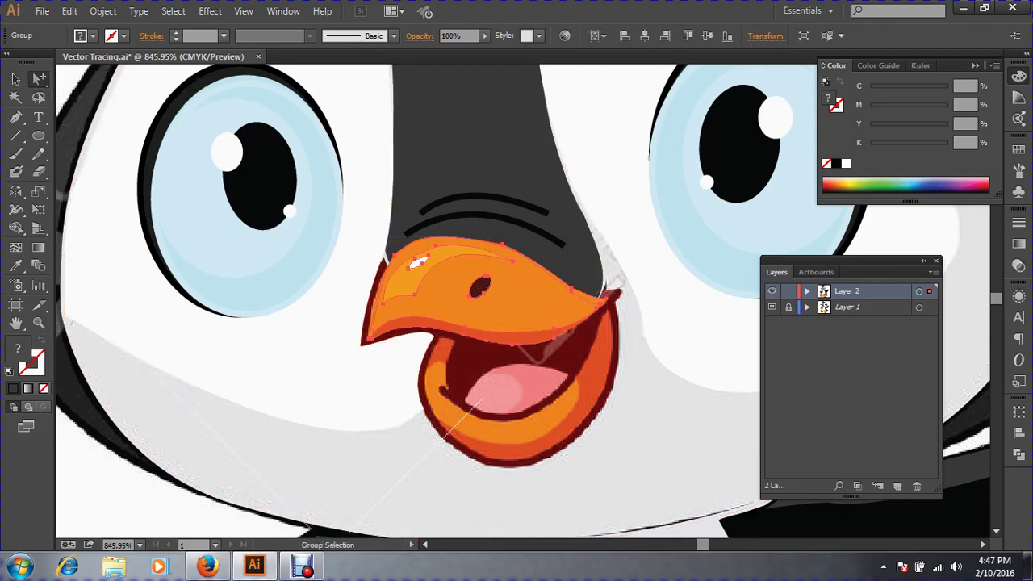
pyautogui.press('ctrl')
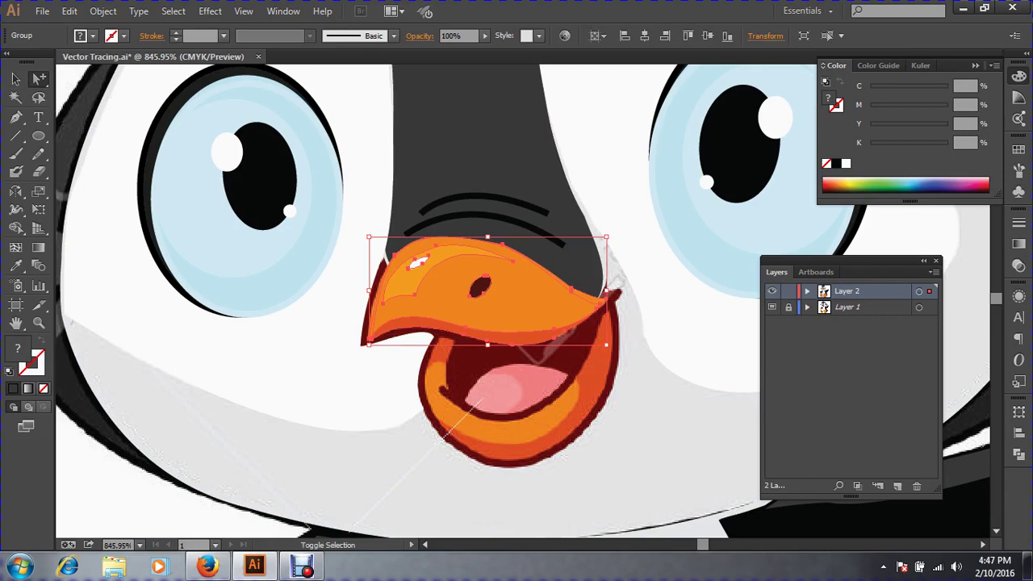
pyautogui.hotkey('ctrl', 'shift', 'a')
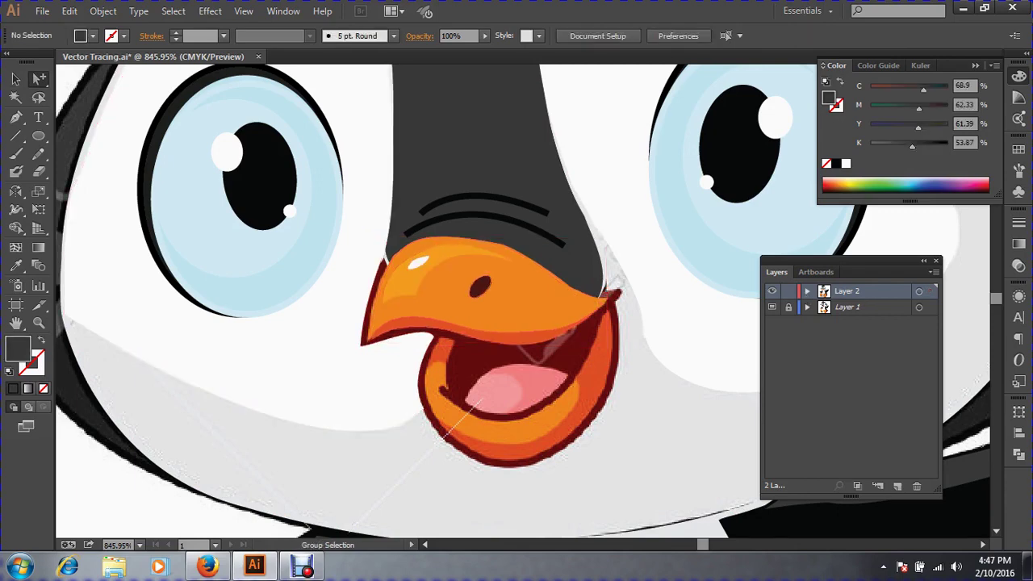
pyautogui.click(480, 287)
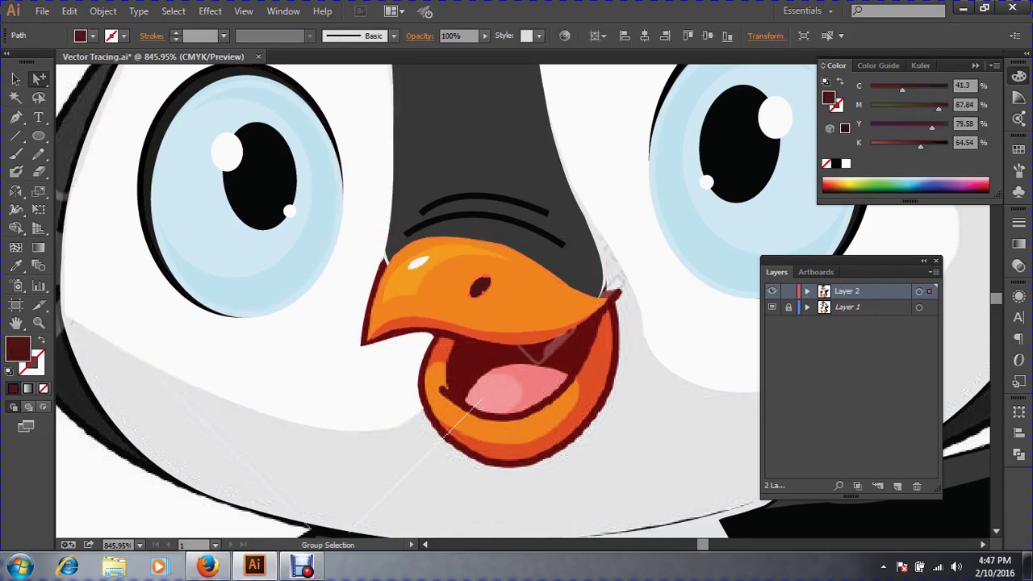
pyautogui.click(41, 340)
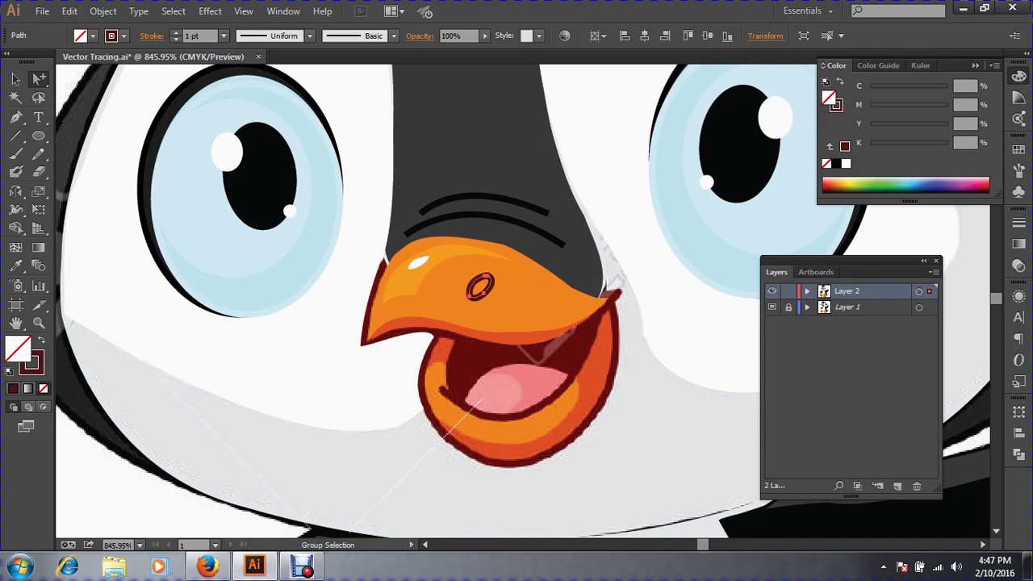
# In outline view zoomed on the beak, sample the template's red onto the nostril's inner oval.
pyautogui.hotkey('ctrl', 'y')
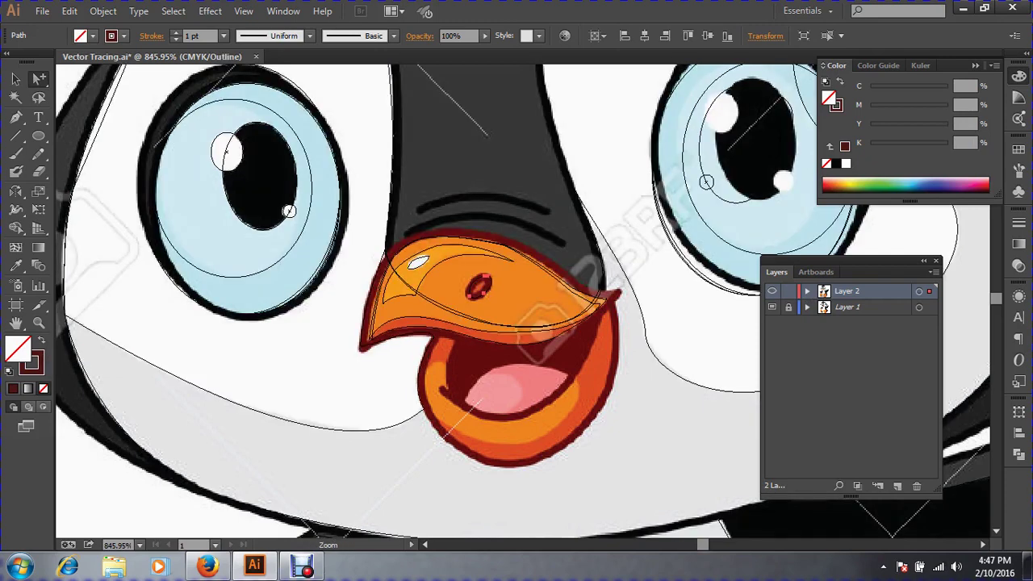
pyautogui.moveTo(417, 255); pyautogui.dragTo(611, 374)
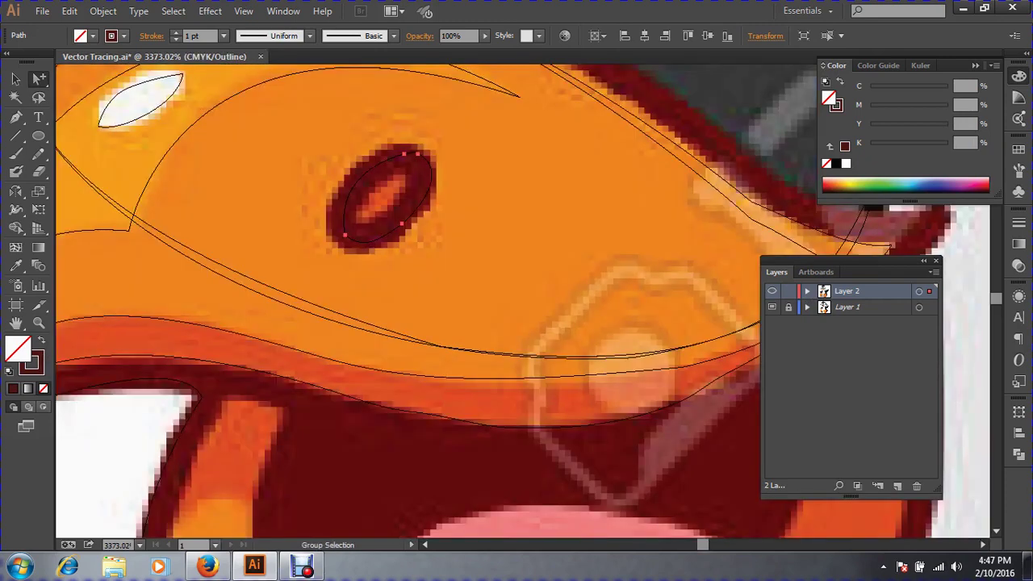
pyautogui.click(15, 266)
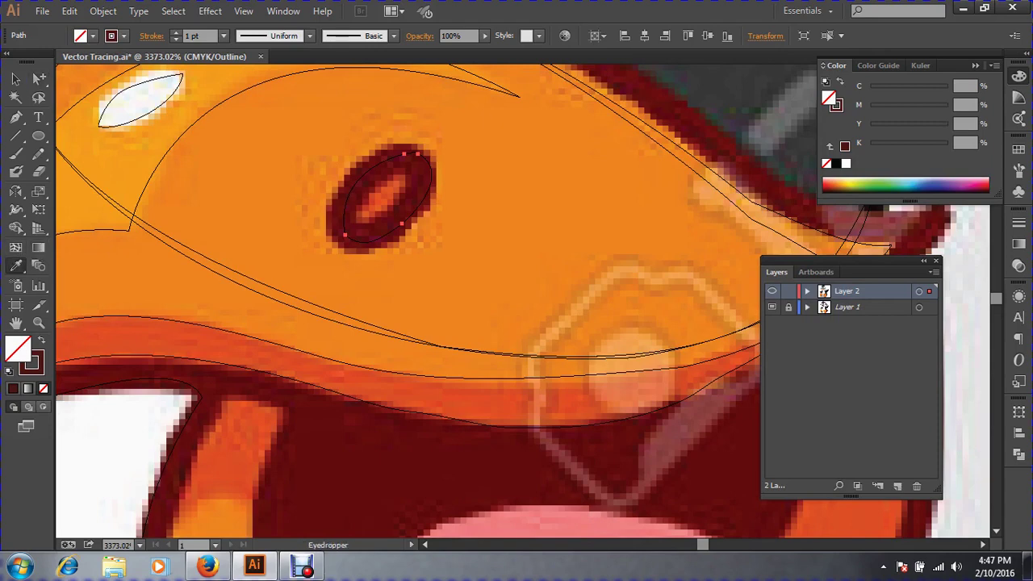
pyautogui.click(383, 200)
pyautogui.click(18, 81)
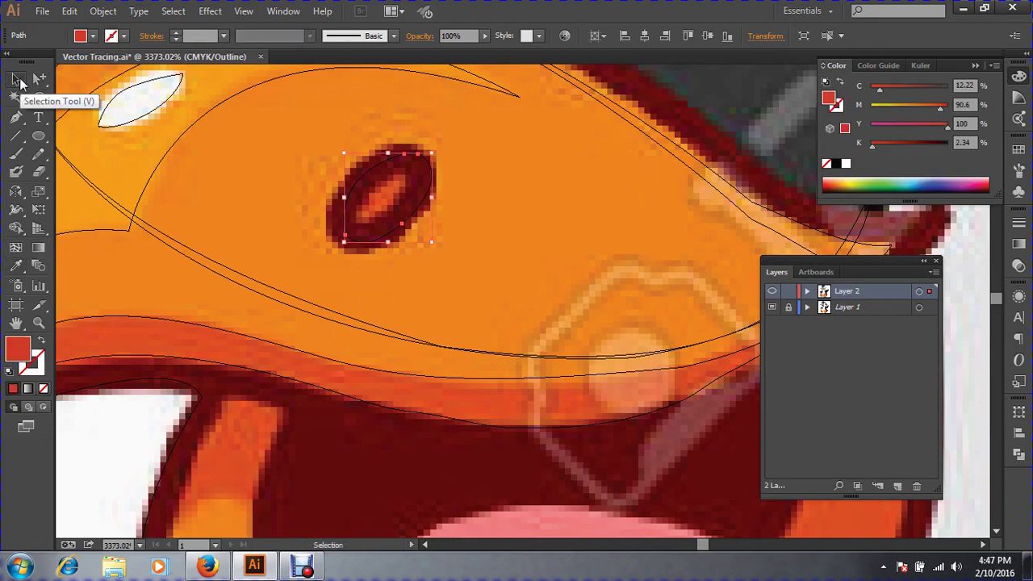
pyautogui.hotkey('ctrl', 'y')
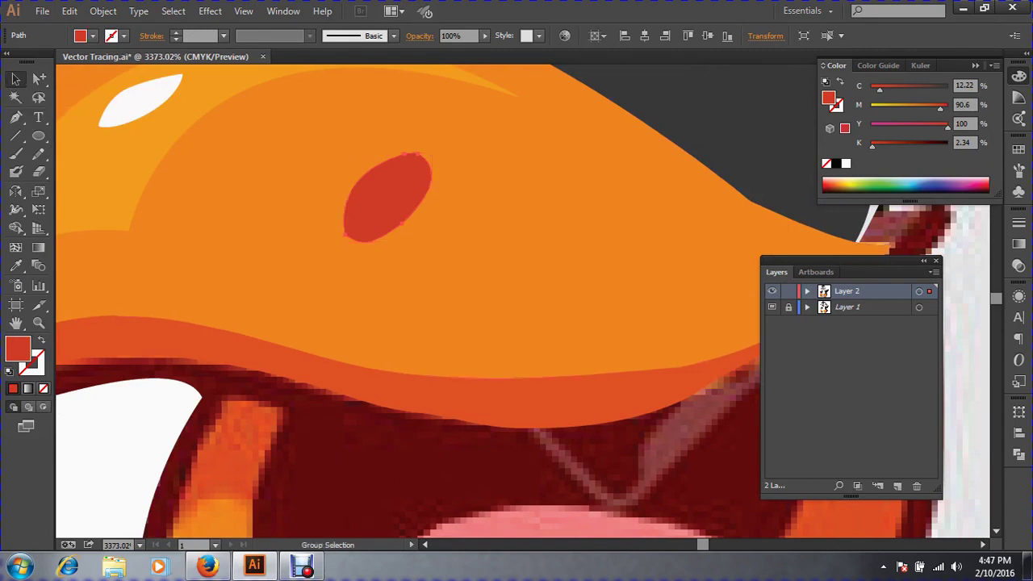
pyautogui.hotkey('ctrl', 'y')
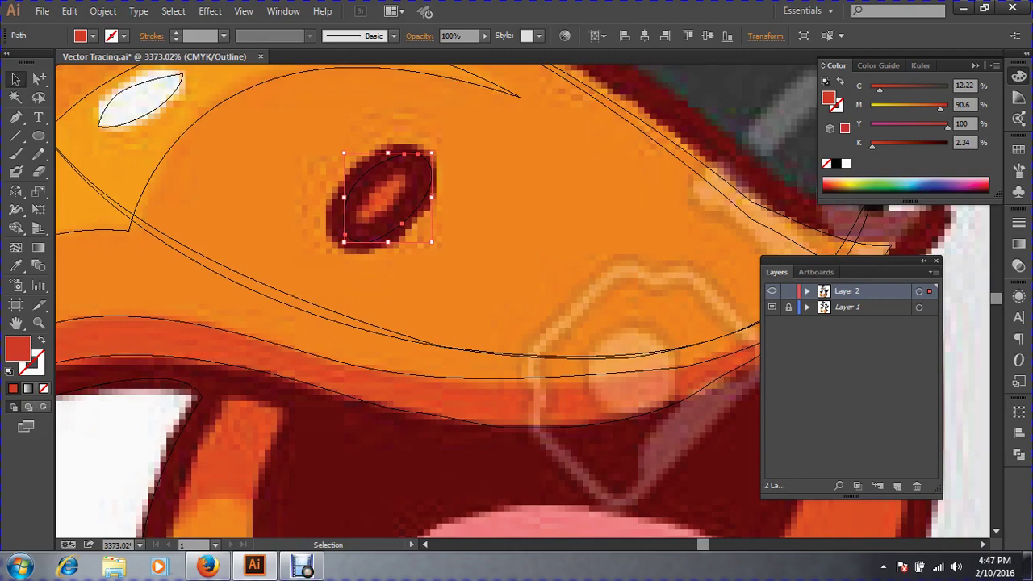
# Give the nostril rim a dark maroon fill and the inner oval orange-red, then preview it.
pyautogui.click(15, 265)
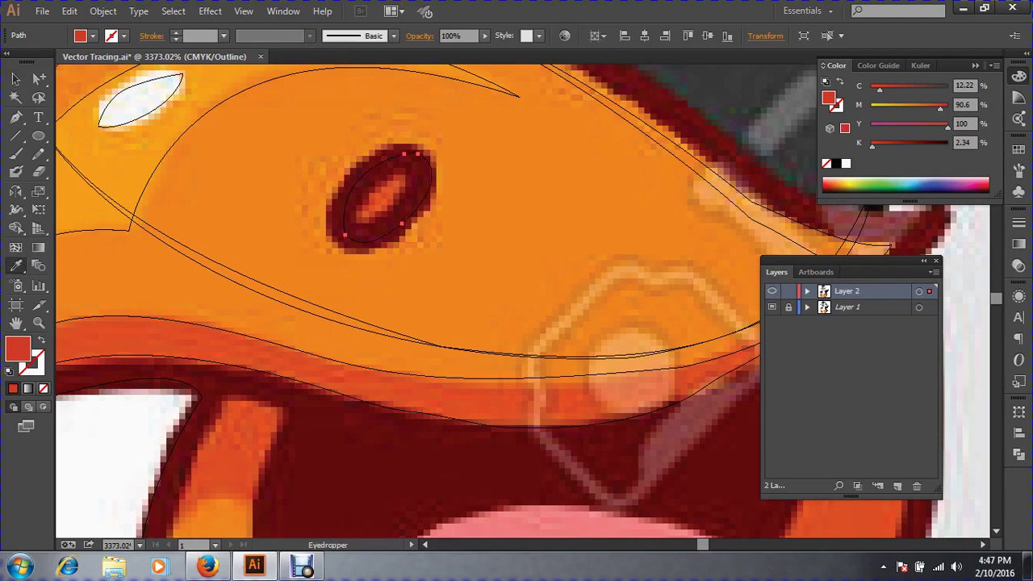
pyautogui.click(357, 226)
pyautogui.hotkey('shift', 'x')
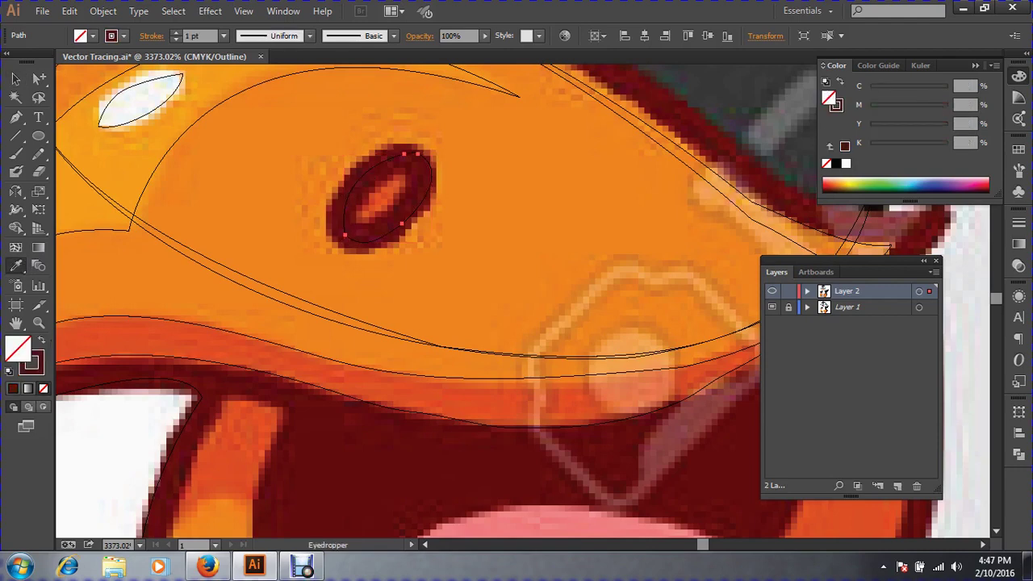
pyautogui.press('v')
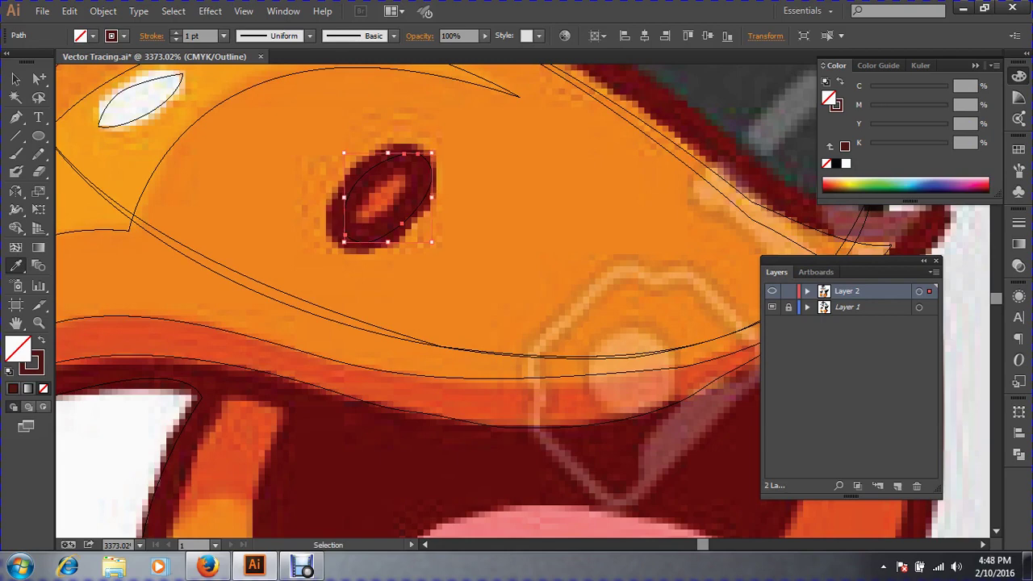
pyautogui.press('i')
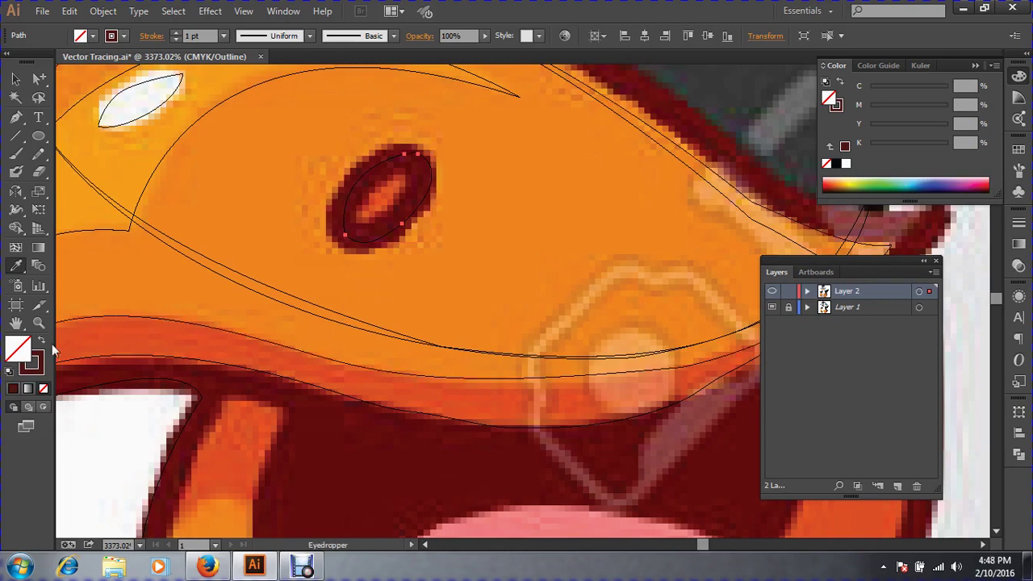
pyautogui.click(40, 342)
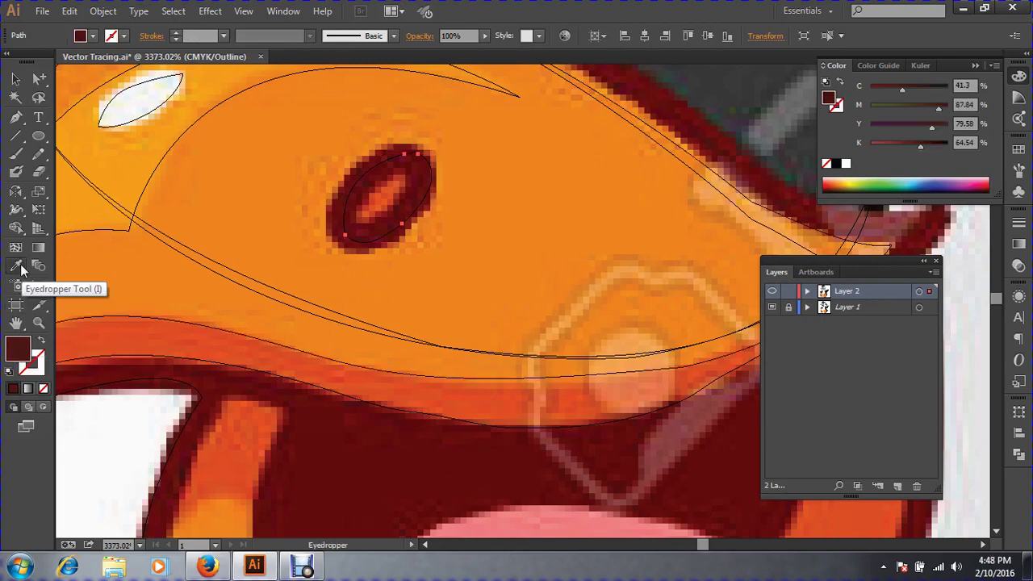
pyautogui.click(611, 420)
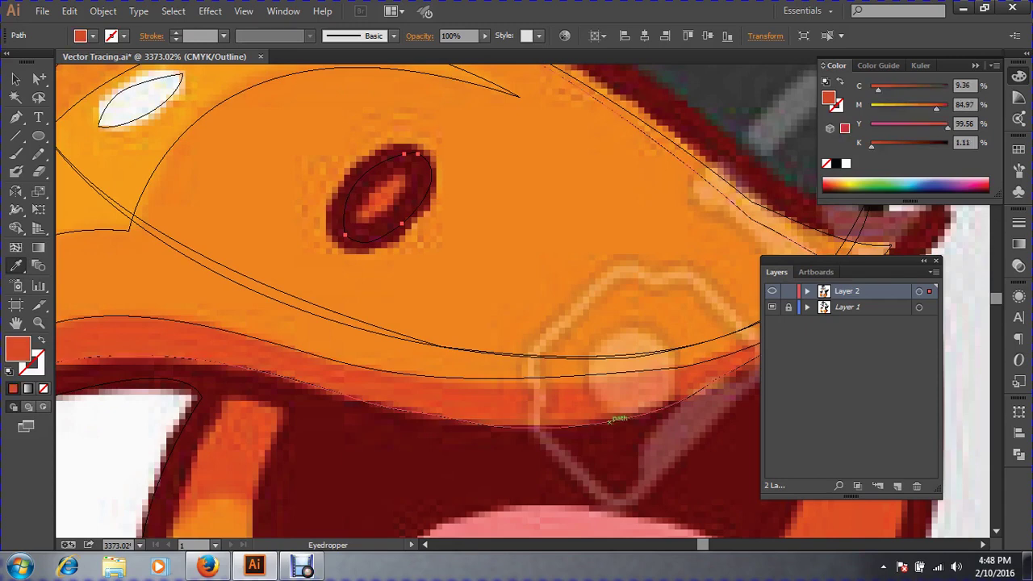
pyautogui.hotkey('ctrl', 'y')
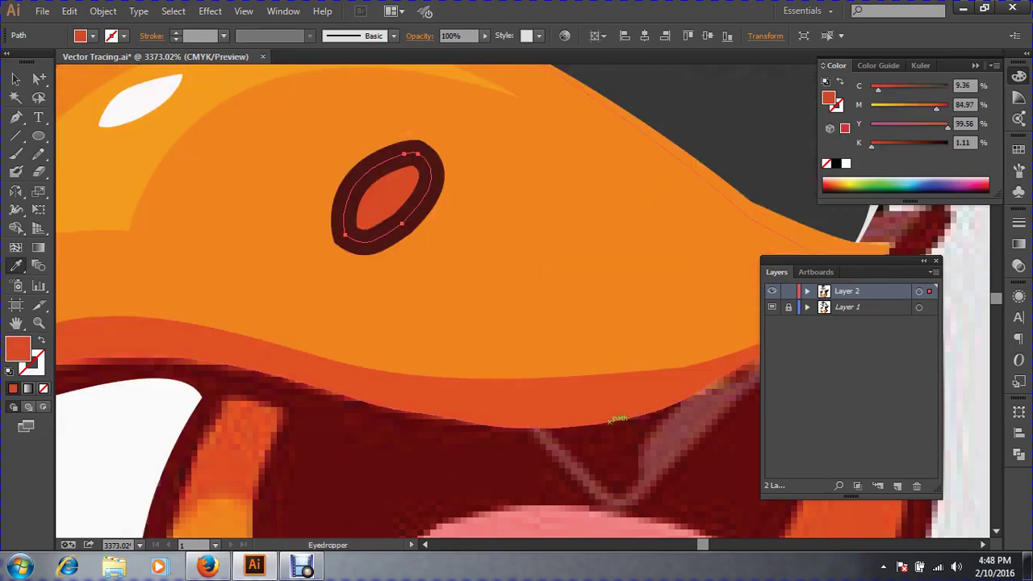
pyautogui.hotkey('ctrl', '-')
pyautogui.hotkey('ctrl', '-')
pyautogui.hotkey('ctrl', '-')
pyautogui.hotkey('ctrl', '-')
pyautogui.hotkey('ctrl', '-')
pyautogui.hotkey('ctrl', '-')
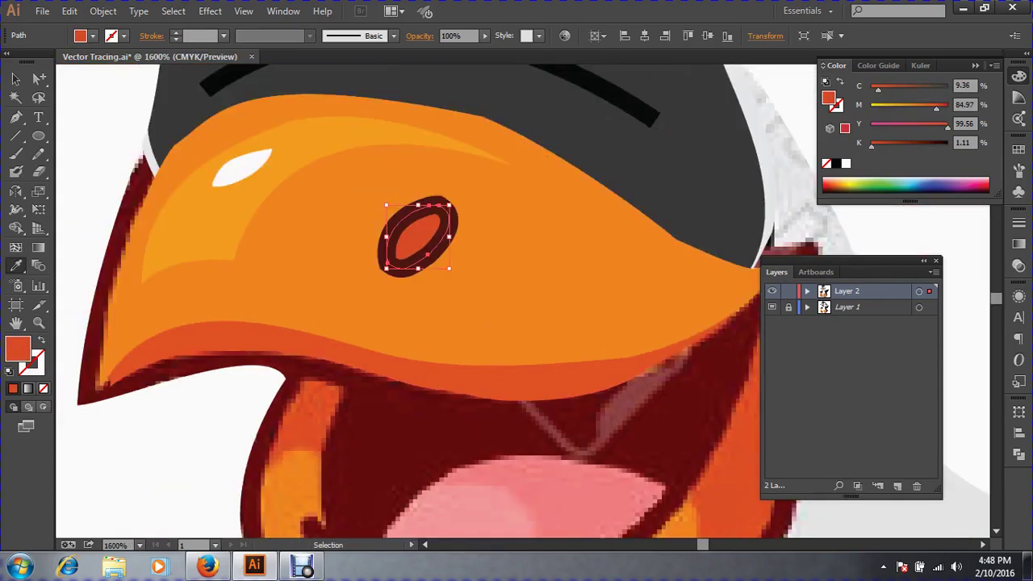
# Deselect the nostril path, recentre the penguin, and save Vector Tracing.ai.
pyautogui.hotkey('ctrl', '-')
pyautogui.hotkey('ctrl', '-')
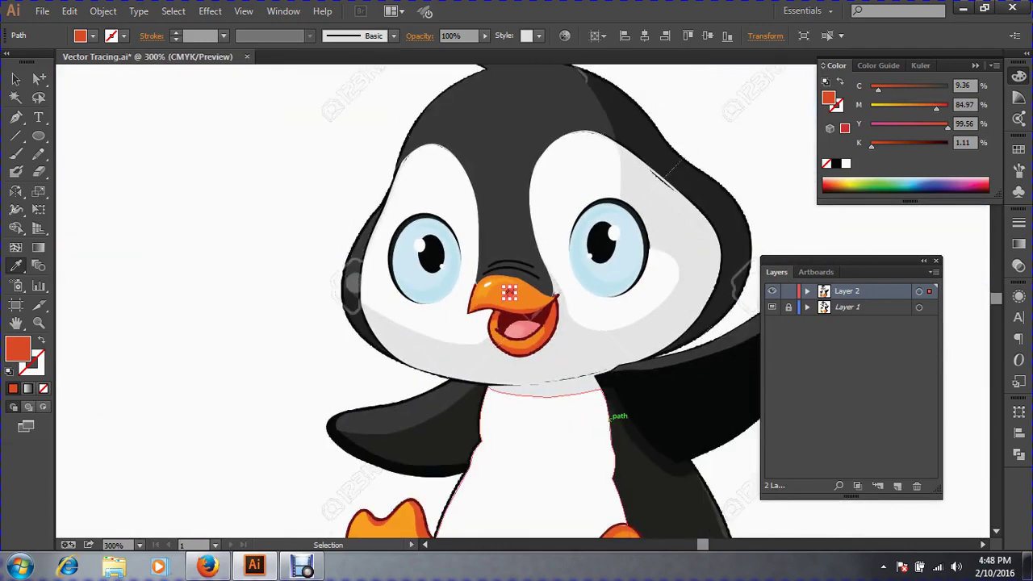
pyautogui.hotkey('ctrl', 'shift', 'a')
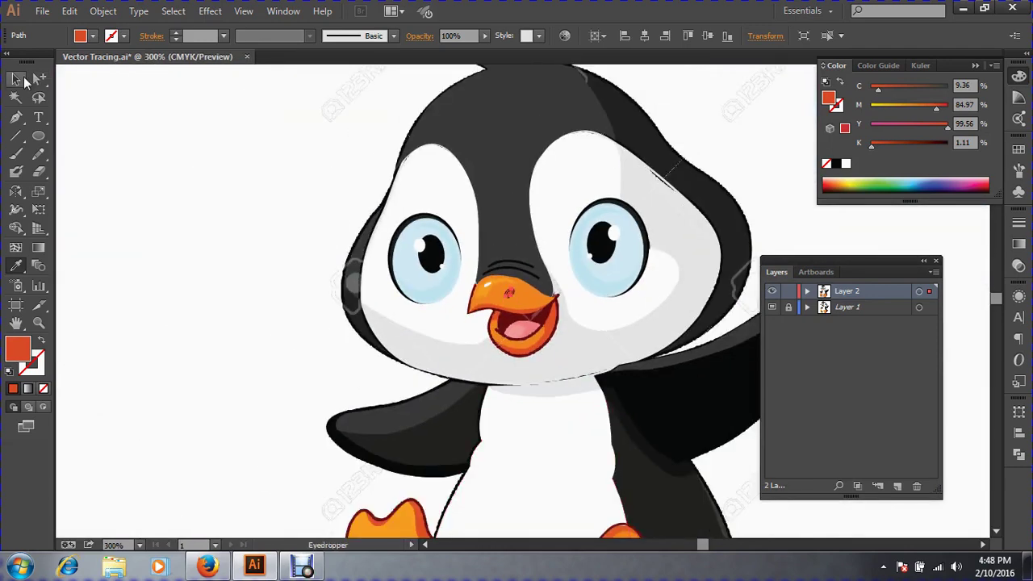
pyautogui.click(15, 79)
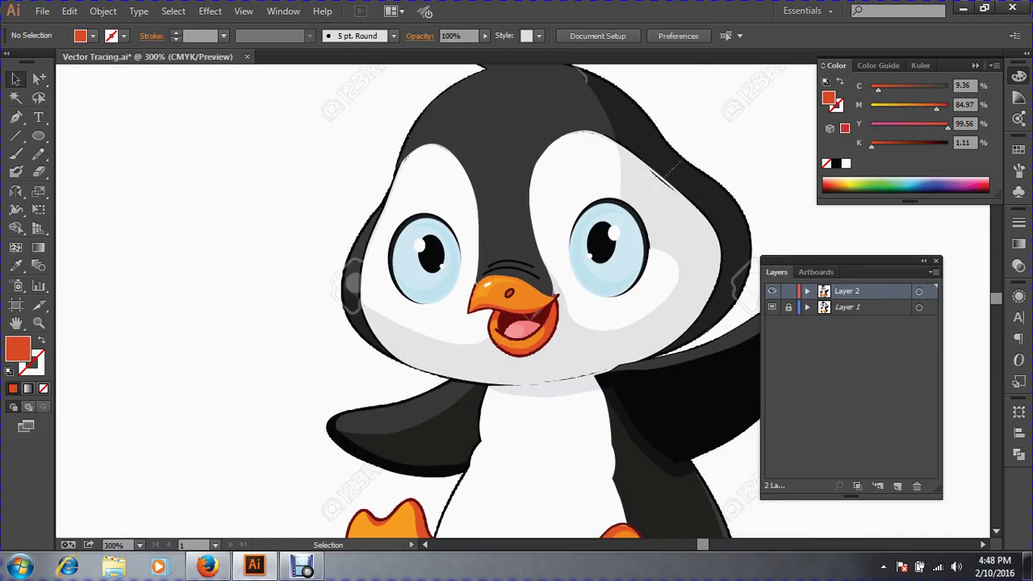
pyautogui.moveTo(565, 291); pyautogui.dragTo(408, 301)
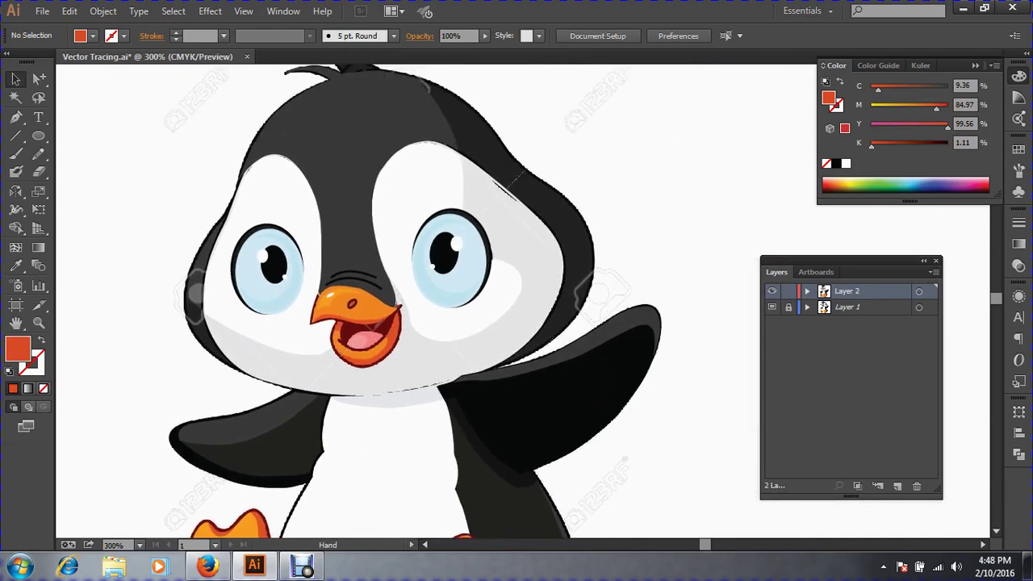
pyautogui.click(42, 11)
pyautogui.click(64, 136)
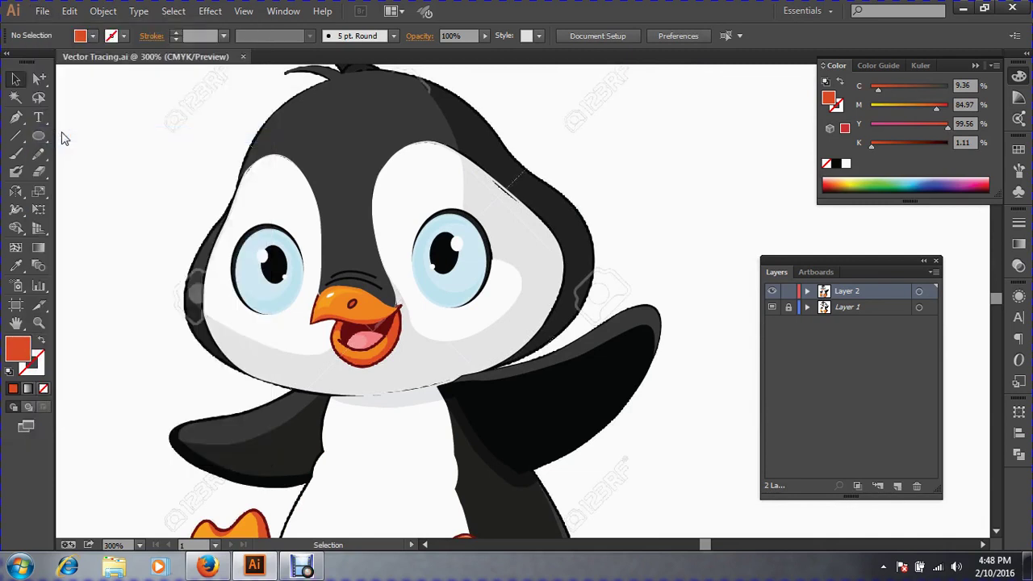
# Zoom into the beak to inspect the nostril, then zoom back out to the whole penguin.
pyautogui.press('z')
pyautogui.moveTo(295, 283); pyautogui.dragTo(462, 376)
pyautogui.hotkey('ctrl', '-')
pyautogui.hotkey('ctrl', '-')
pyautogui.hotkey('ctrl', '-')
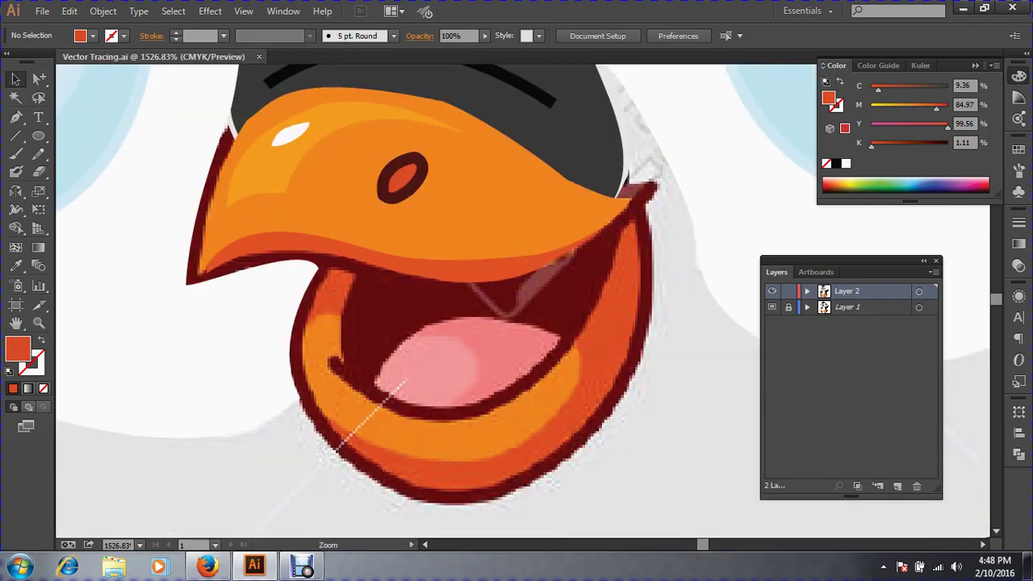
pyautogui.hotkey('ctrl', '-')
pyautogui.hotkey('ctrl', '-')
pyautogui.hotkey('ctrl', '-')
pyautogui.hotkey('ctrl', '-')
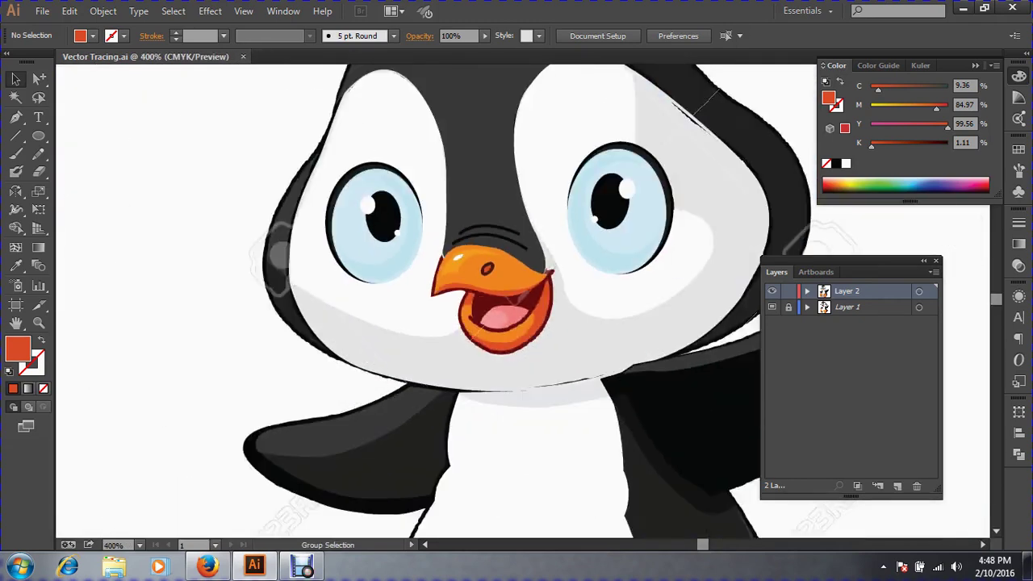
pyautogui.press('space')
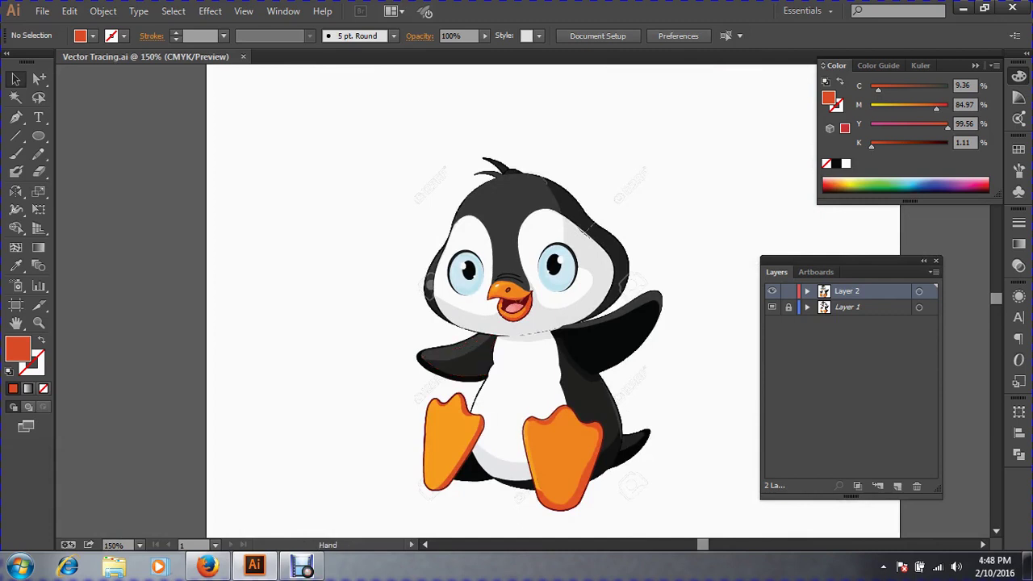
# Marquee-select all the traced penguin paths, drag them beside the template image, then deselect.
pyautogui.moveTo(484, 355); pyautogui.dragTo(336, 319)
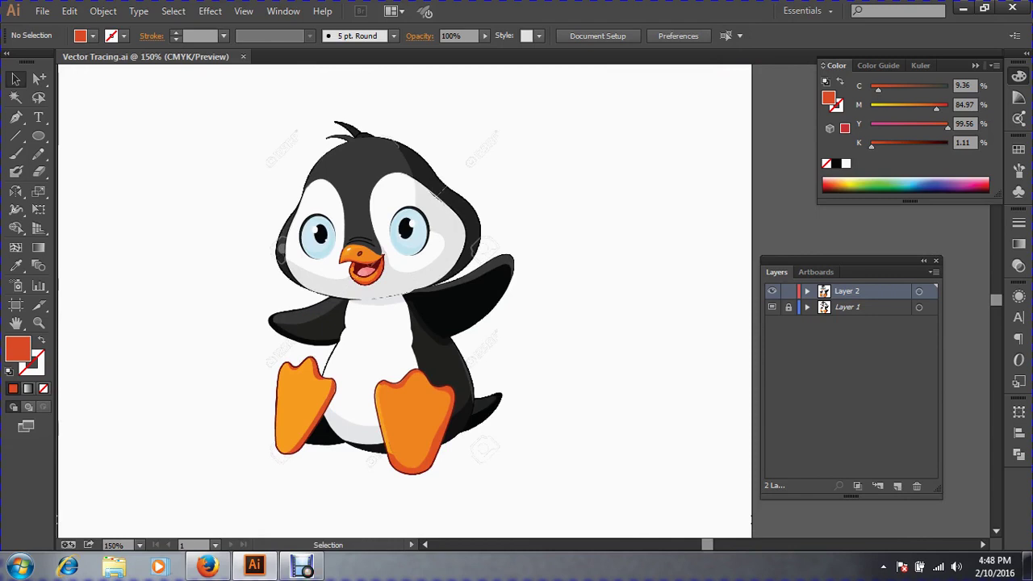
pyautogui.hotkey('ctrl', 'alt')
pyautogui.moveTo(617, 469)
pyautogui.mouseDown()
pyautogui.moveTo(237, 237)
pyautogui.moveTo(134, 103)
pyautogui.mouseUp()
pyautogui.moveTo(382, 203)
pyautogui.mouseDown()
pyautogui.moveTo(664, 202)
pyautogui.moveTo(636, 198)
pyautogui.mouseUp()
pyautogui.hotkey('ctrl', 'shift', 'a')
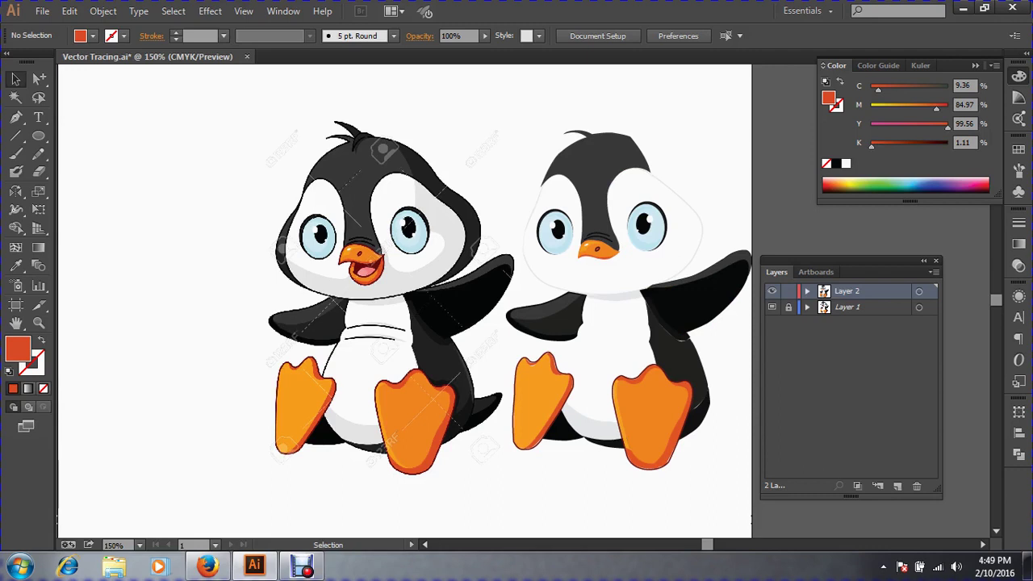
# Undo the sideways move so the tracing overlays the template, then zoom in on the penguin's head.
pyautogui.hotkey('ctrl', 'alt')
pyautogui.hotkey('ctrl', 'z')
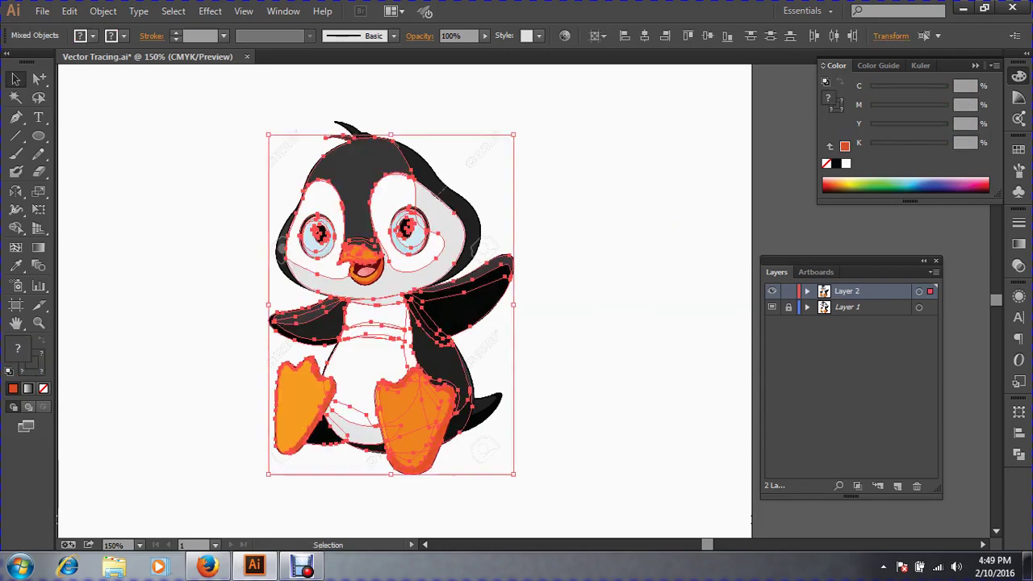
pyautogui.hotkey('ctrl', 'shift', 'a')
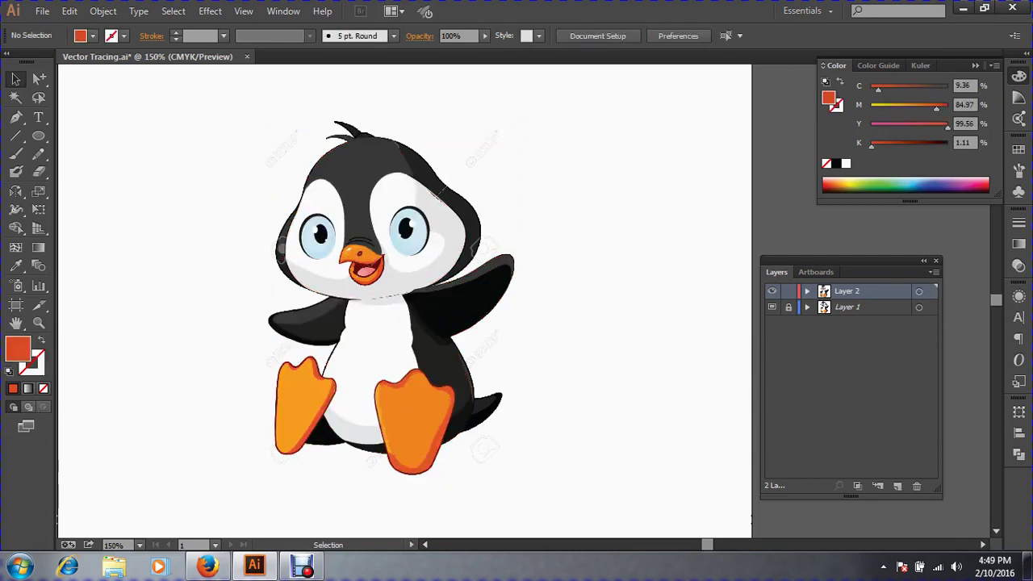
pyautogui.hotkey('ctrl', 'space')
pyautogui.moveTo(219, 115)
pyautogui.mouseDown()
pyautogui.moveTo(594, 395)
pyautogui.moveTo(501, 469)
pyautogui.mouseUp()
pyautogui.press('space')
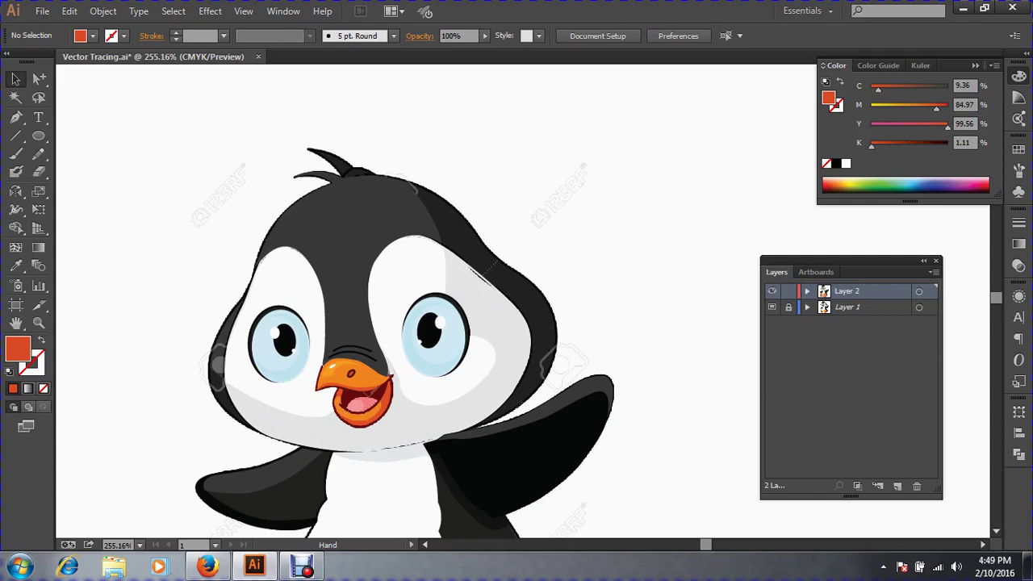
# Zoom in closely on the beak and open mouth and clear the selection.
pyautogui.moveTo(274, 335); pyautogui.dragTo(513, 479)
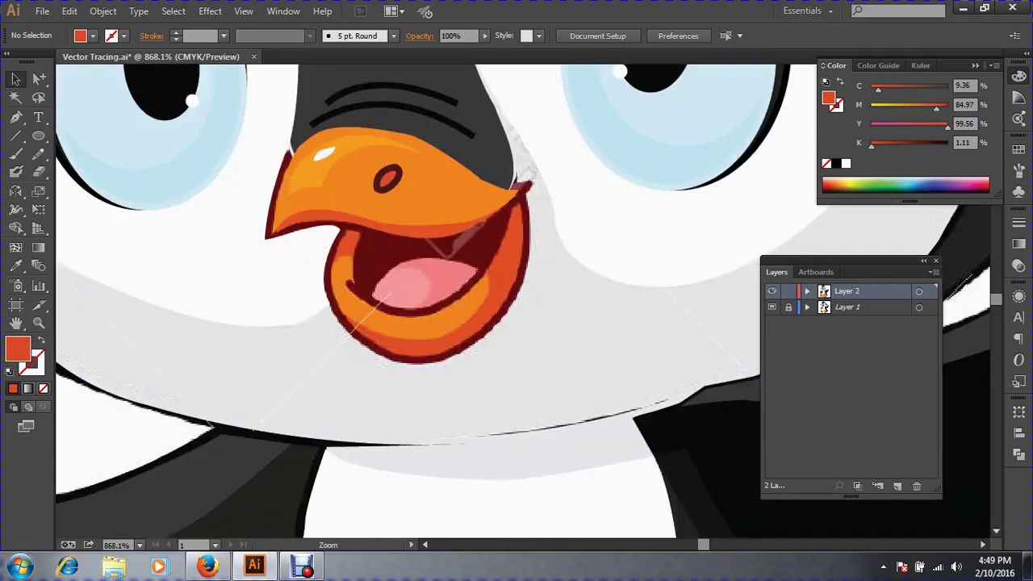
pyautogui.moveTo(253, 168); pyautogui.dragTo(770, 481)
pyautogui.press('space')
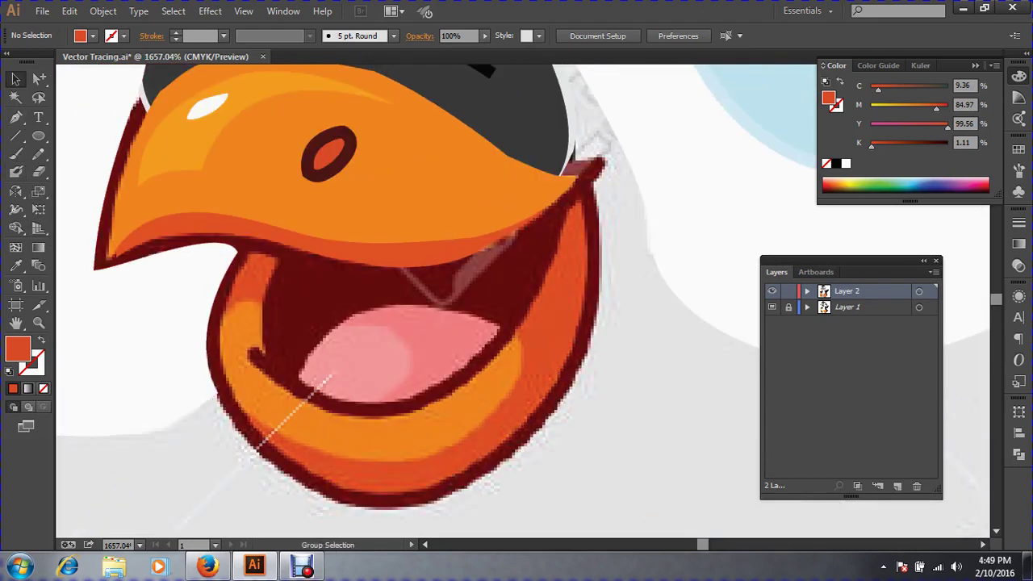
pyautogui.hotkey('ctrl', 'a')
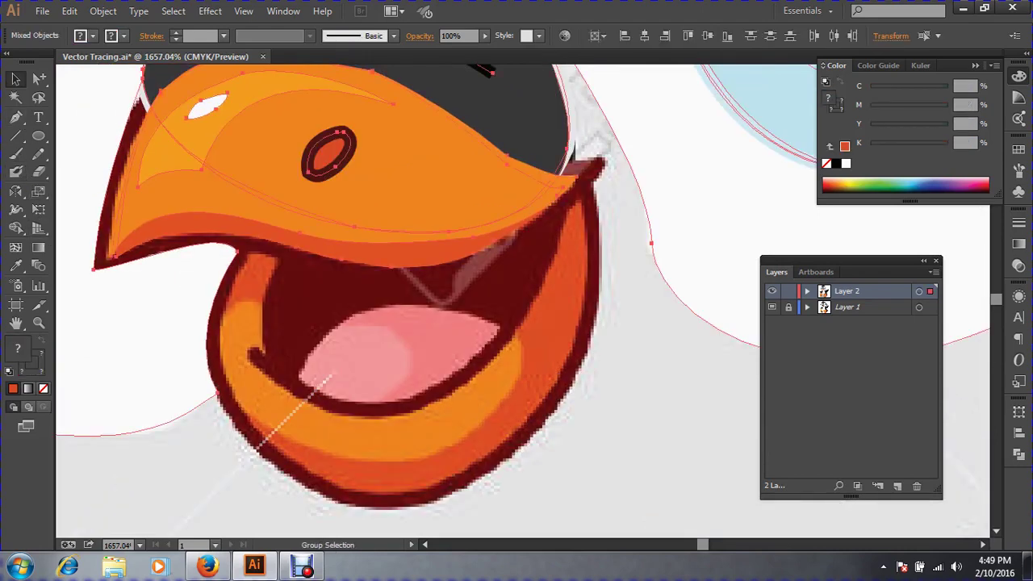
pyautogui.hotkey('ctrl', '2')
# Pen-trace the mouth from its upper-left corner down around the notch, lower edge and tongue.
pyautogui.click(16, 117)
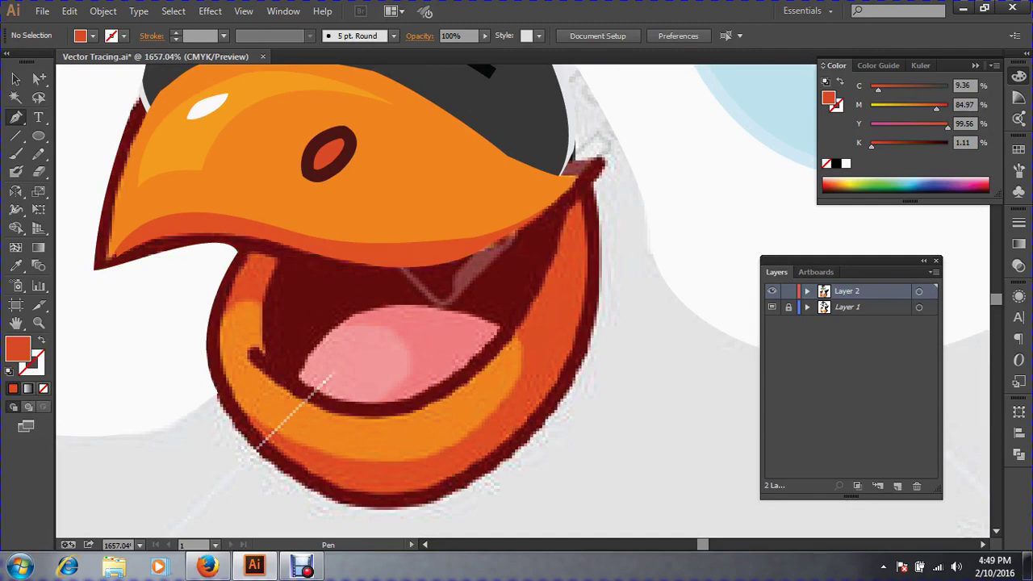
pyautogui.click(278, 261)
pyautogui.moveTo(270, 370); pyautogui.dragTo(276, 378)
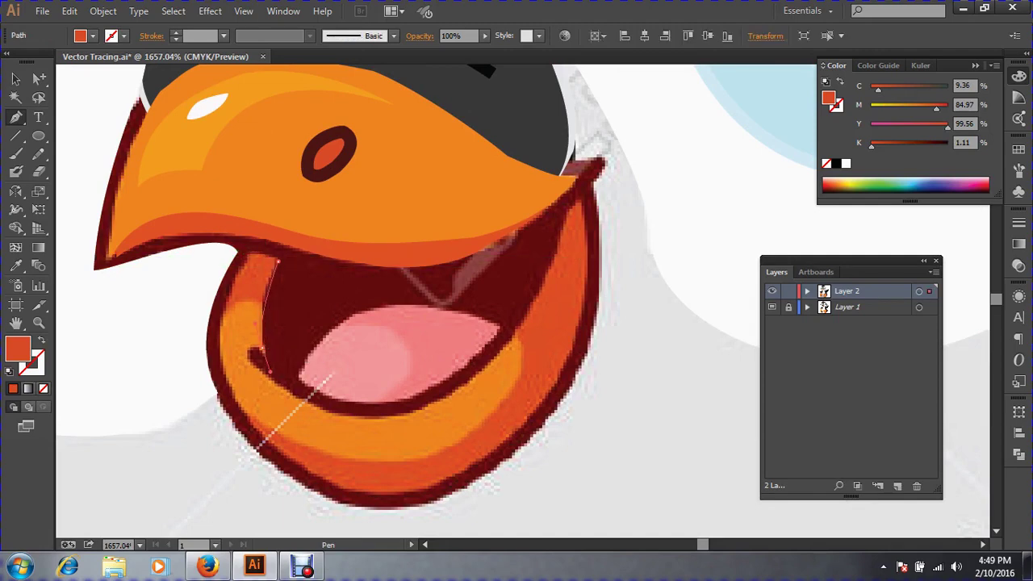
pyautogui.click(271, 376)
pyautogui.click(249, 350)
pyautogui.click(250, 360)
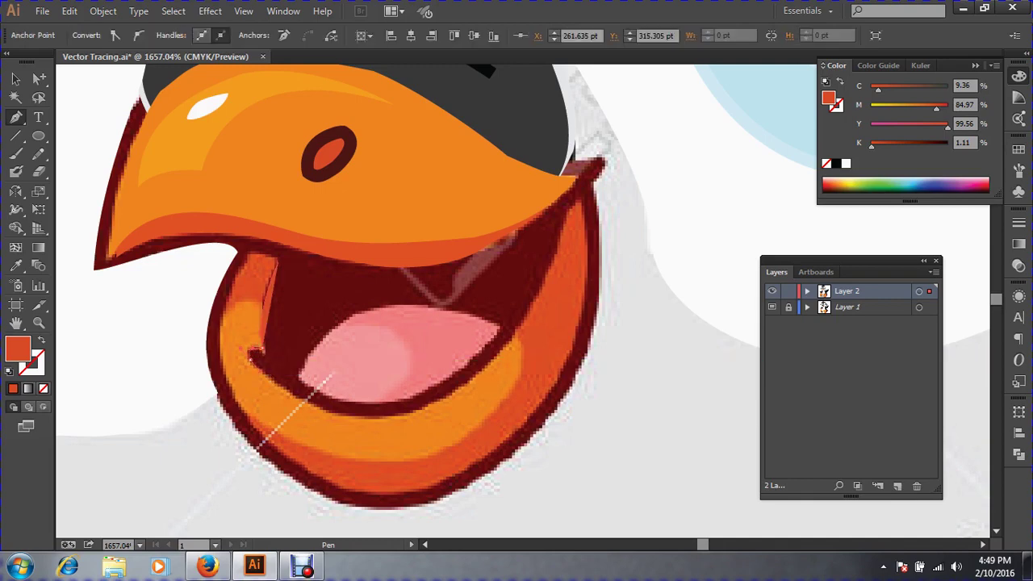
pyautogui.moveTo(329, 411); pyautogui.dragTo(342, 421)
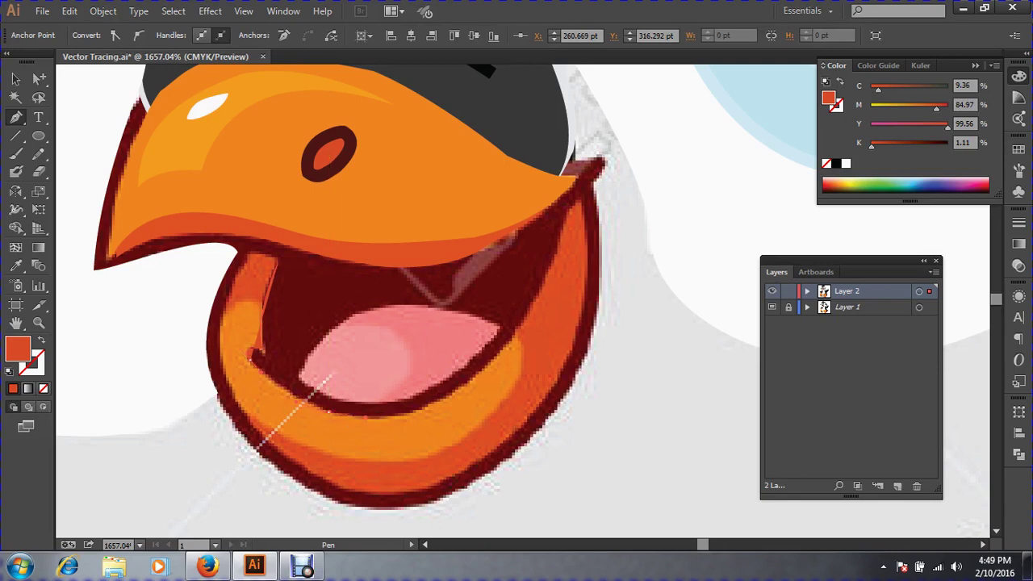
pyautogui.moveTo(501, 347); pyautogui.dragTo(589, 254)
# Make the in-progress mouth shape unfilled so the template shows, undoing a misplaced anchor.
pyautogui.click(41, 340)
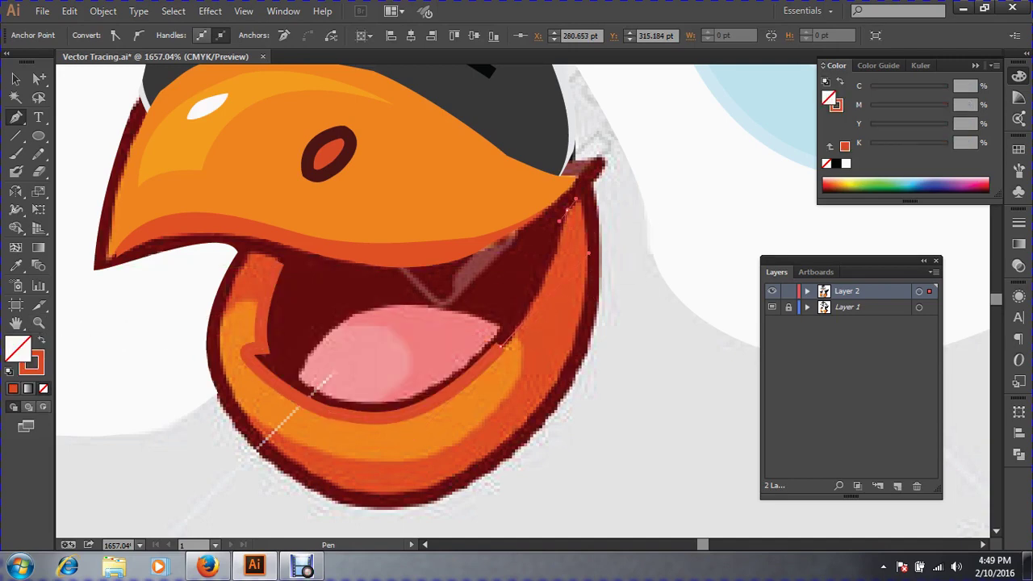
pyautogui.moveTo(577, 198); pyautogui.dragTo(626, 207)
pyautogui.hotkey('ctrl', 'z')
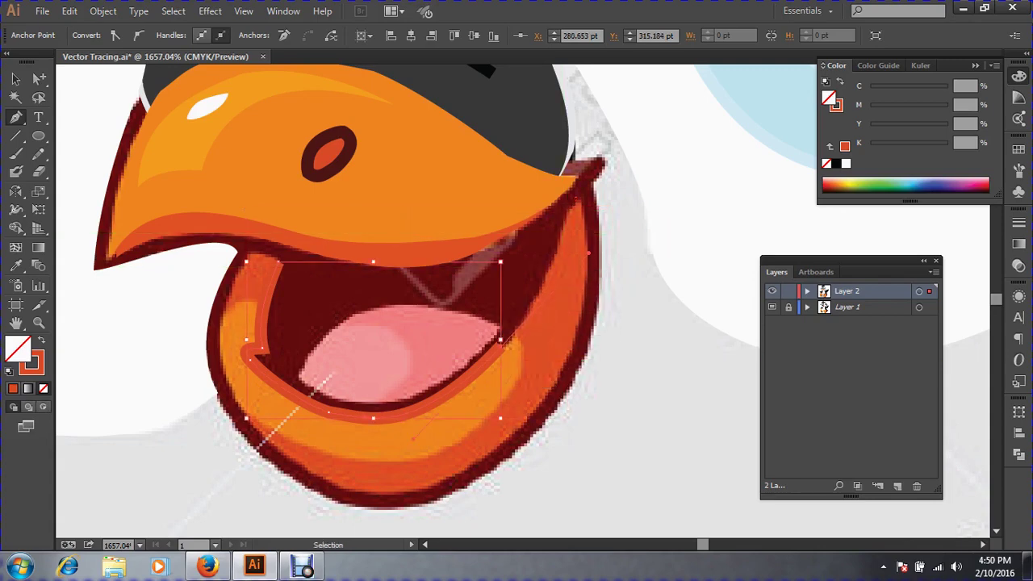
pyautogui.hotkey('shift', 'x')
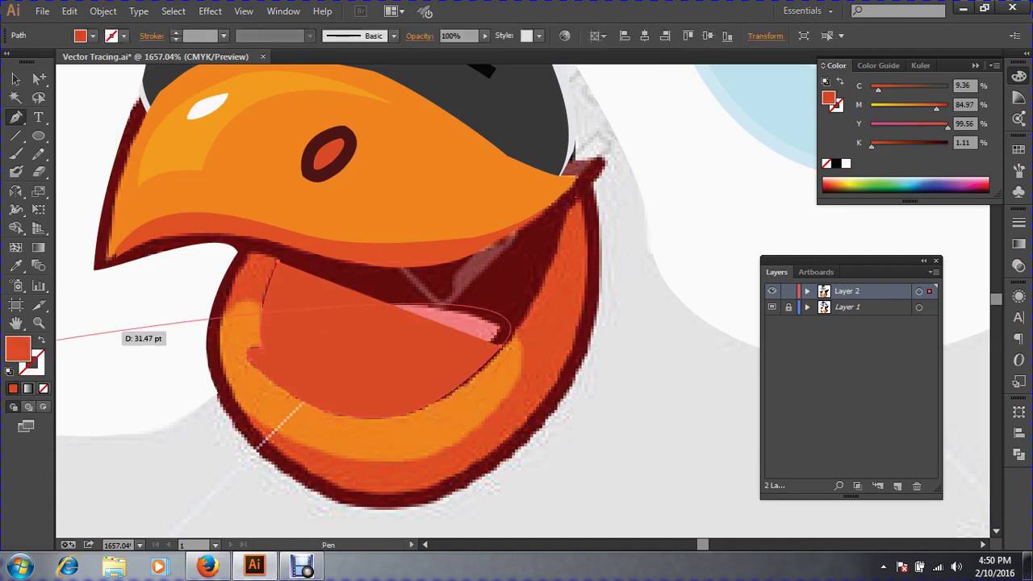
pyautogui.hotkey('shift', 'x')
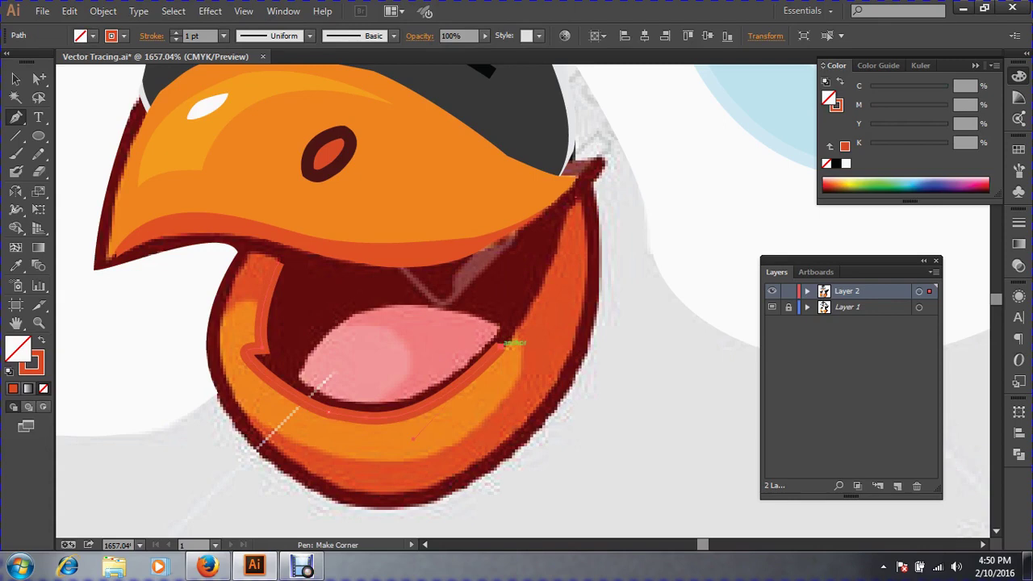
# Continue the outline up the right edge and along the beak's underside, closing the mouth shape.
pyautogui.click(502, 347)
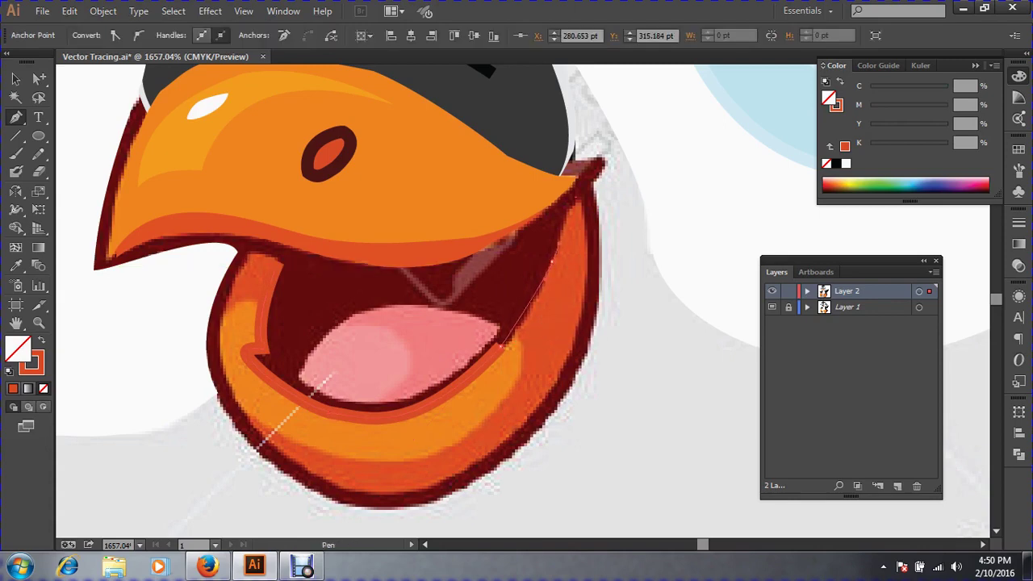
pyautogui.click(559, 234)
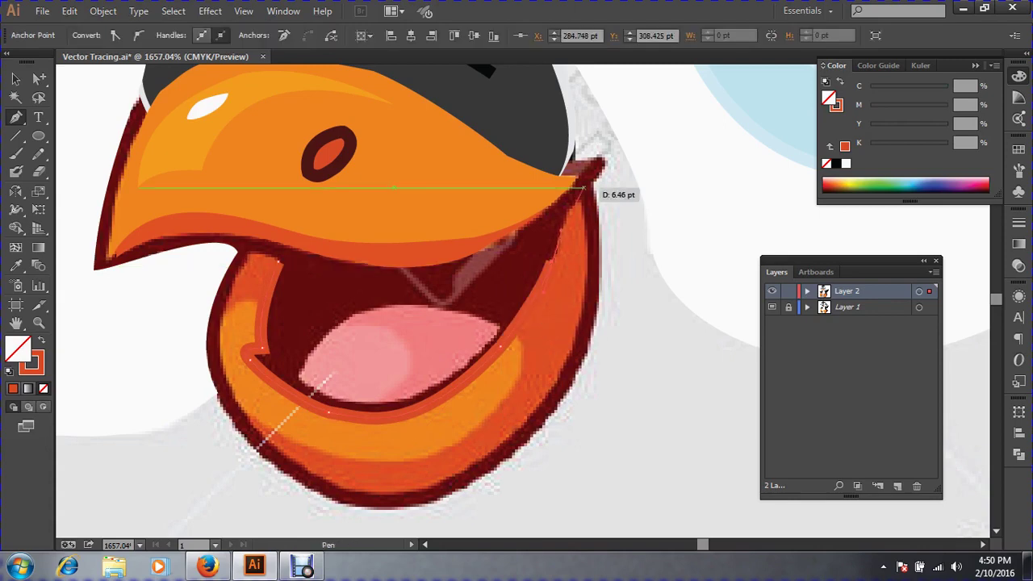
pyautogui.click(597, 173)
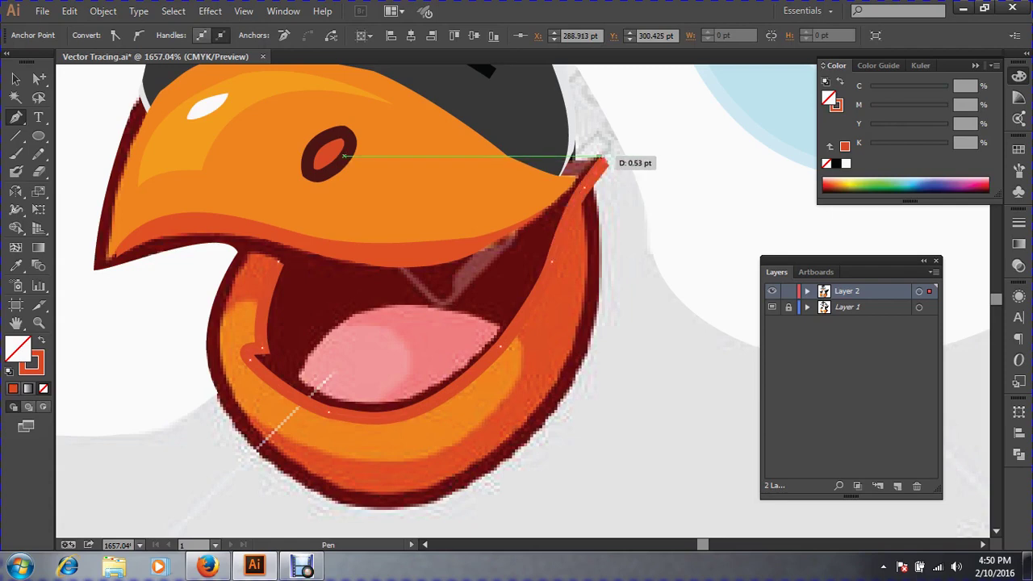
pyautogui.click(604, 160)
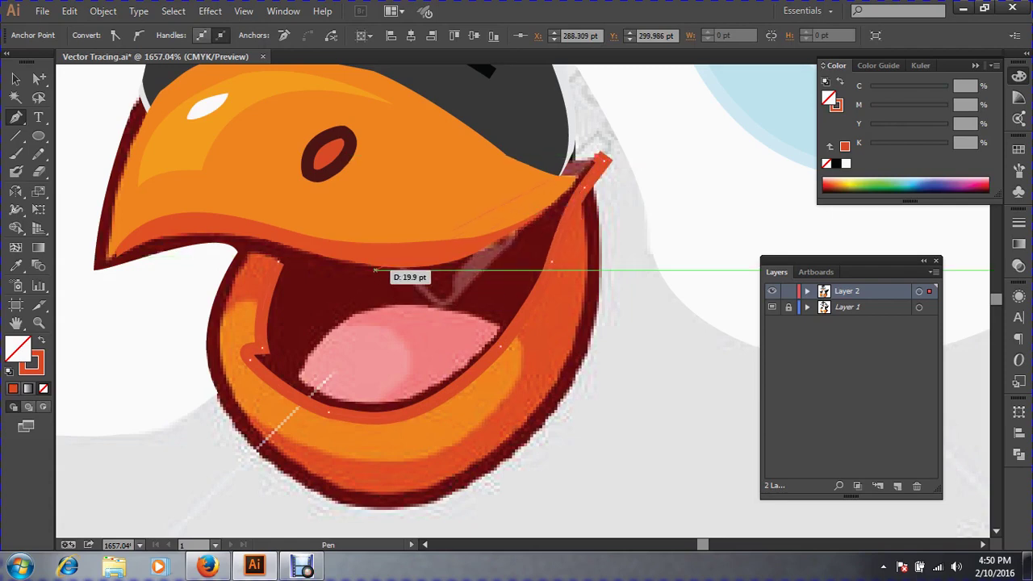
pyautogui.moveTo(374, 266); pyautogui.dragTo(232, 260)
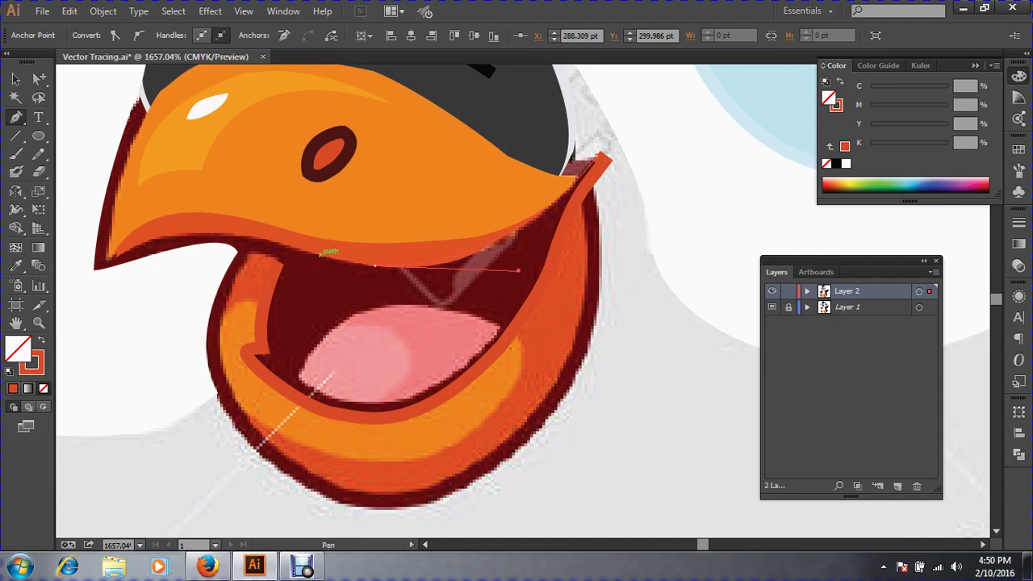
pyautogui.moveTo(322, 253); pyautogui.dragTo(280, 258)
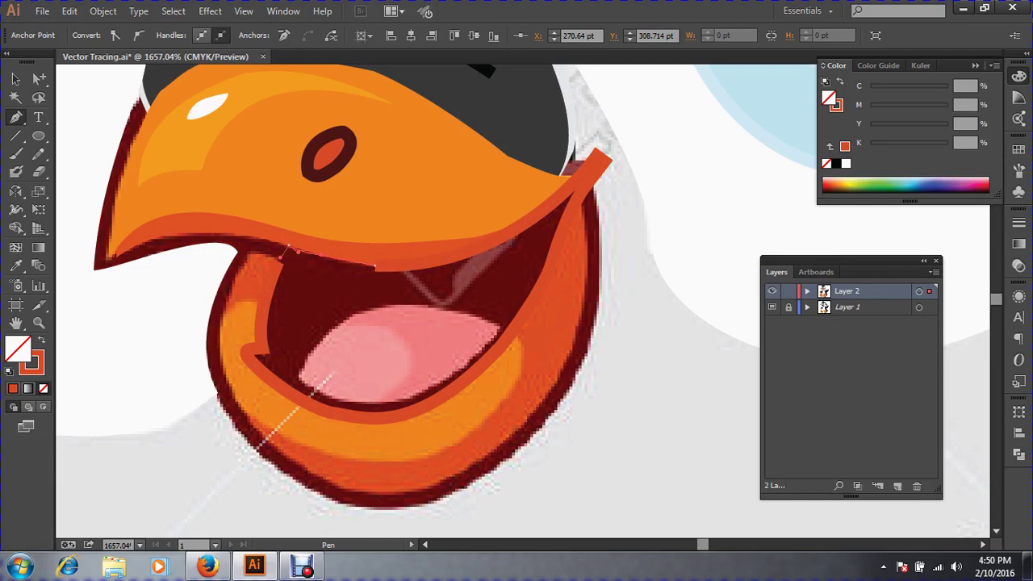
pyautogui.click(279, 263)
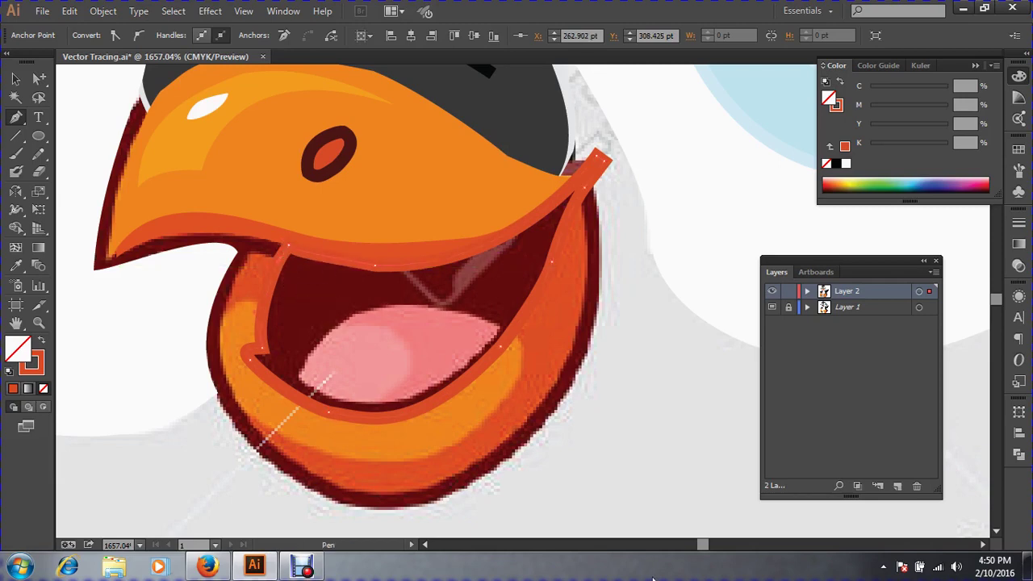
# Fill the mouth with the template's dark maroon via the Eyedropper, then switch to Outline view.
pyautogui.press('v')
pyautogui.press('i')
pyautogui.click(323, 291)
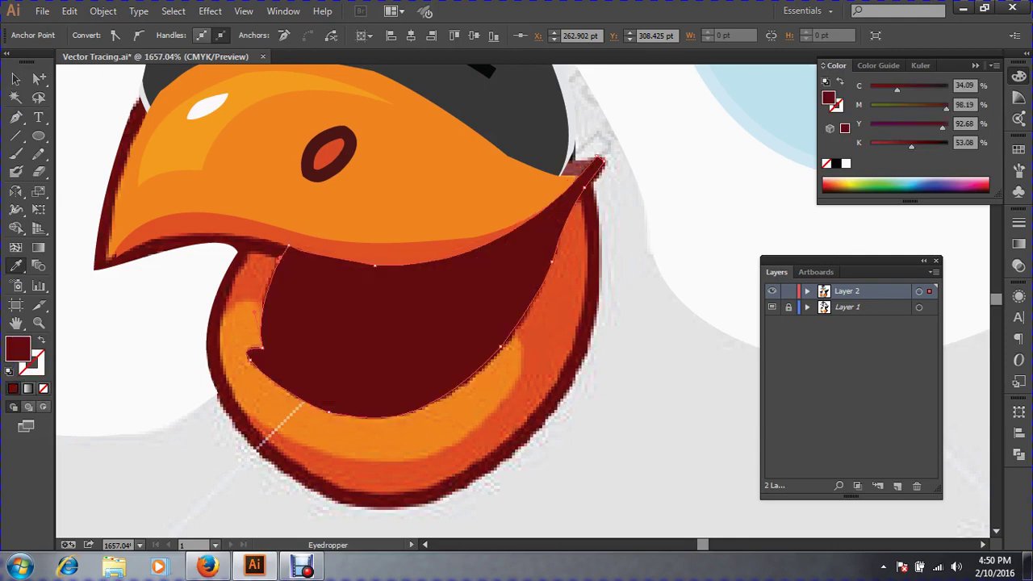
pyautogui.hotkey('ctrl', 'y')
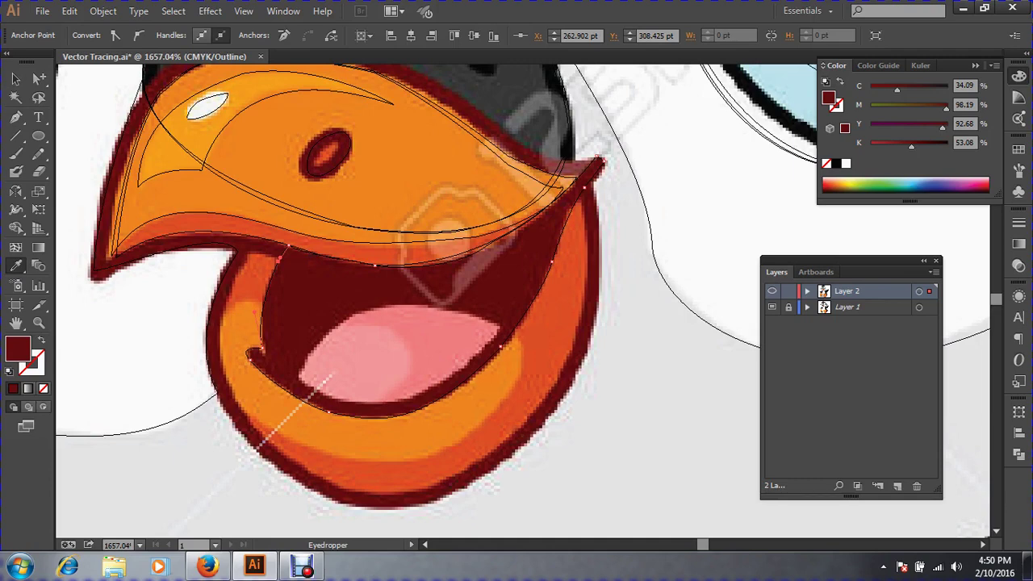
# Draw an ellipse over the tongue and nudge it up and left into place.
pyautogui.click(16, 79)
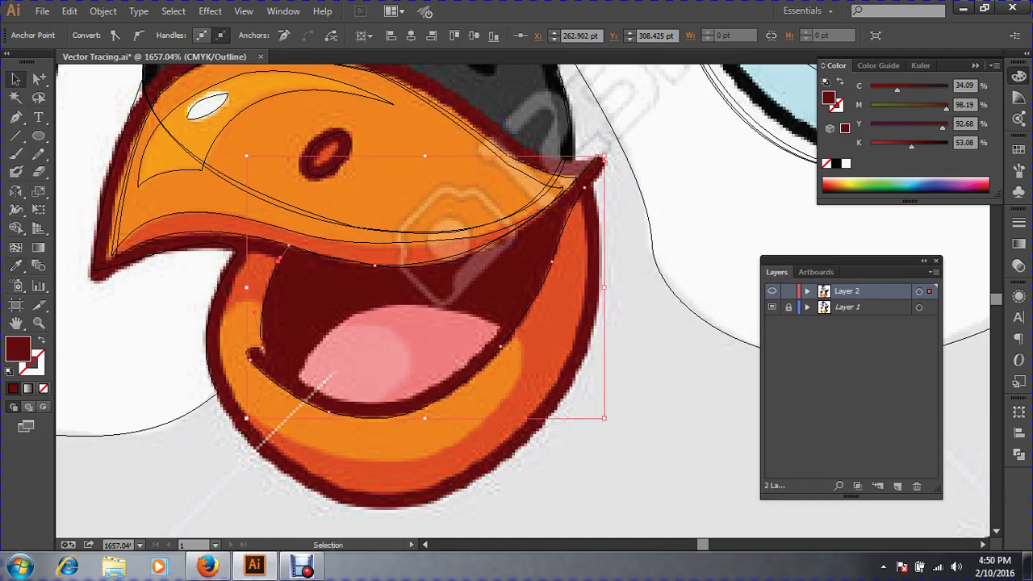
pyautogui.click(144, 319)
pyautogui.click(16, 119)
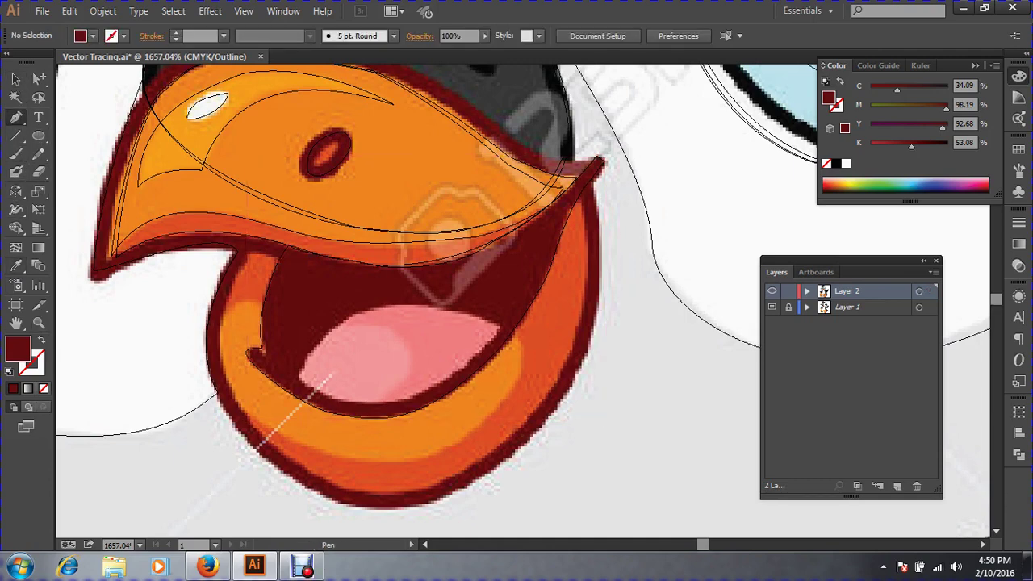
pyautogui.click(38, 135)
pyautogui.moveTo(306, 315)
pyautogui.mouseDown()
pyautogui.moveTo(444, 358)
pyautogui.moveTo(449, 378)
pyautogui.moveTo(481, 364)
pyautogui.moveTo(462, 362)
pyautogui.moveTo(514, 397)
pyautogui.mouseUp()
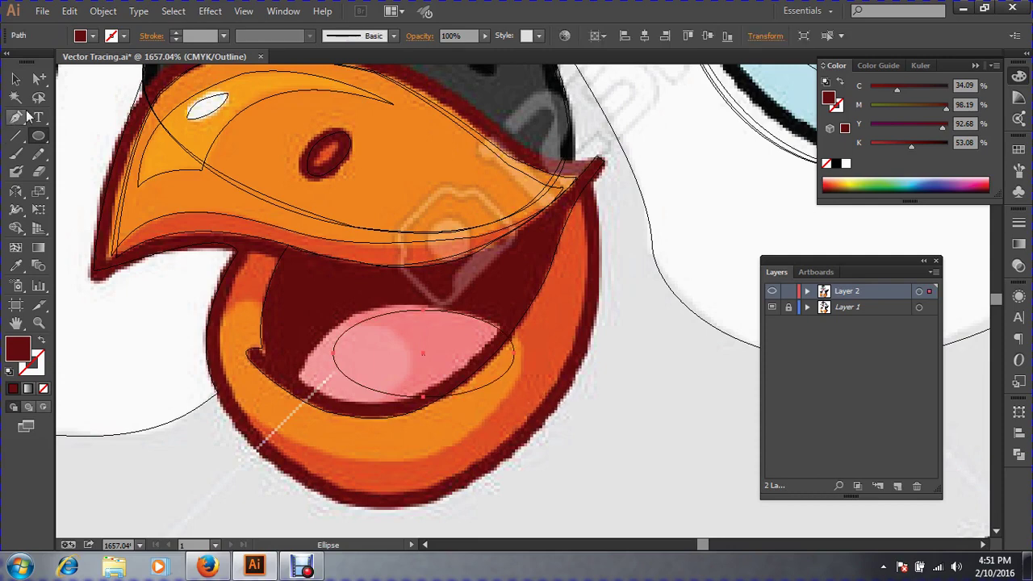
pyautogui.click(15, 79)
pyautogui.moveTo(393, 312); pyautogui.dragTo(359, 298)
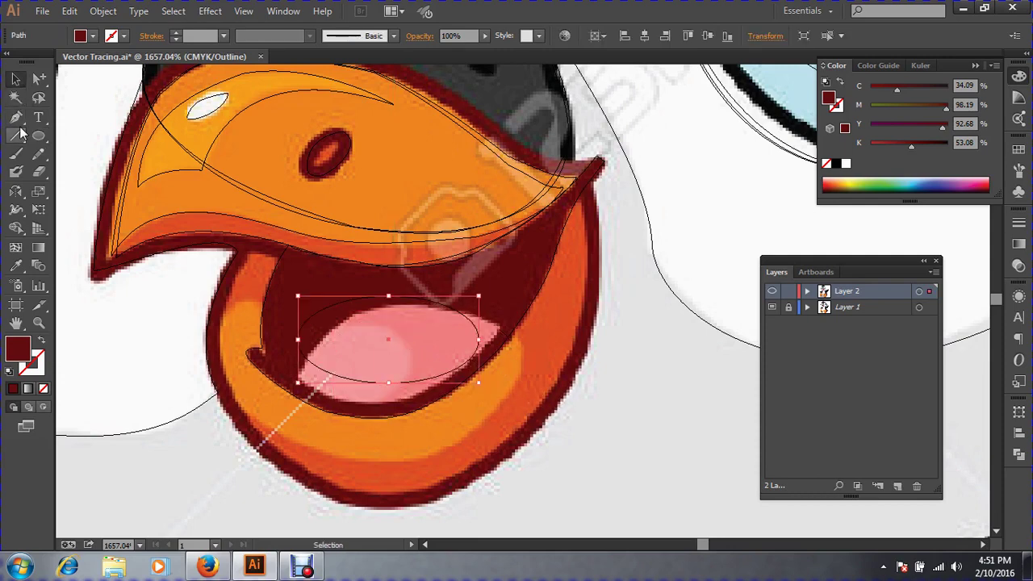
# Convert the ellipse's left and right anchors to sharp corners and position it over the pink tongue.
pyautogui.moveTo(19, 117); pyautogui.dragTo(139, 169)
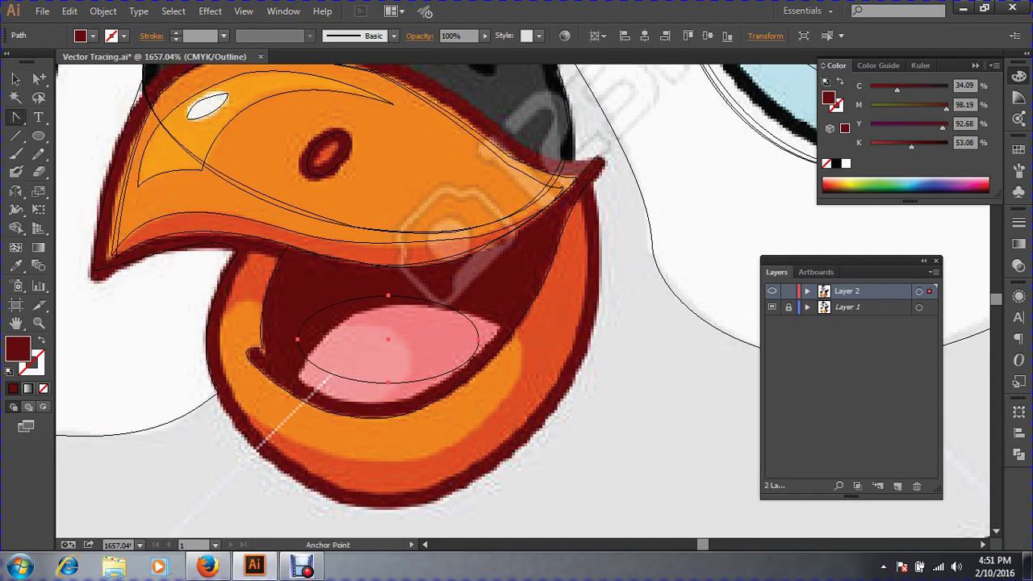
pyautogui.click(479, 340)
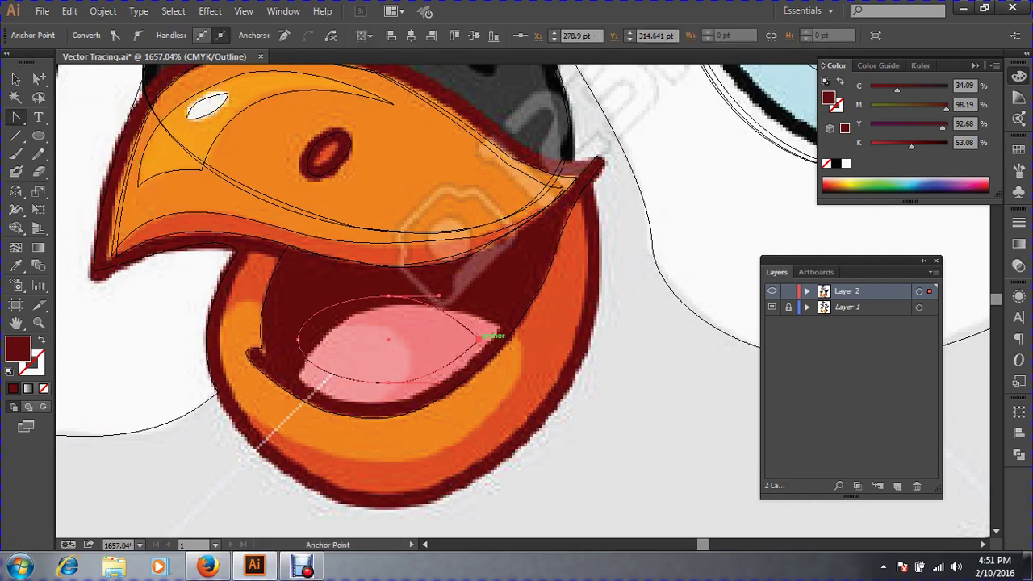
pyautogui.click(298, 341)
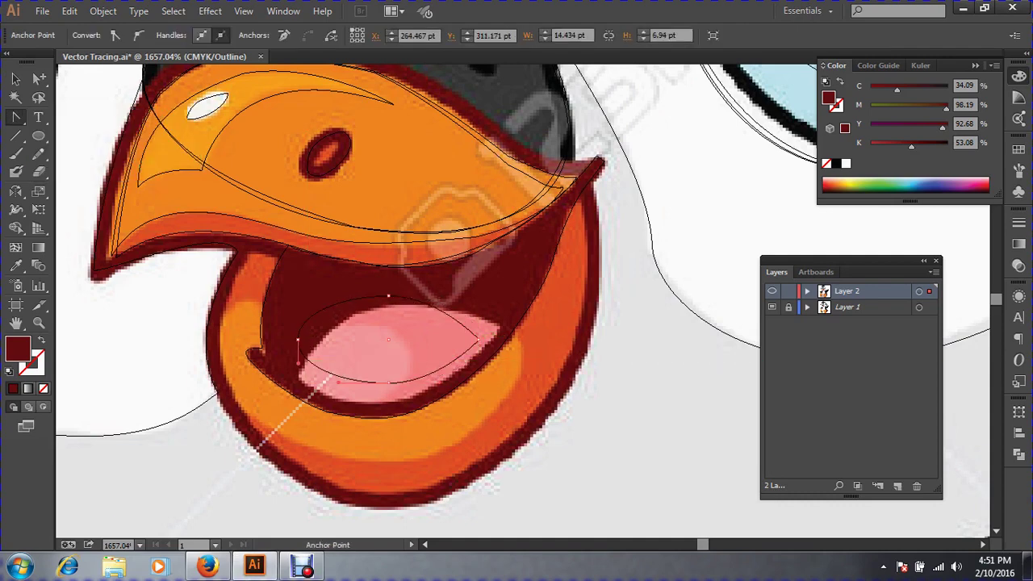
pyautogui.hotkey('ctrl', 'z')
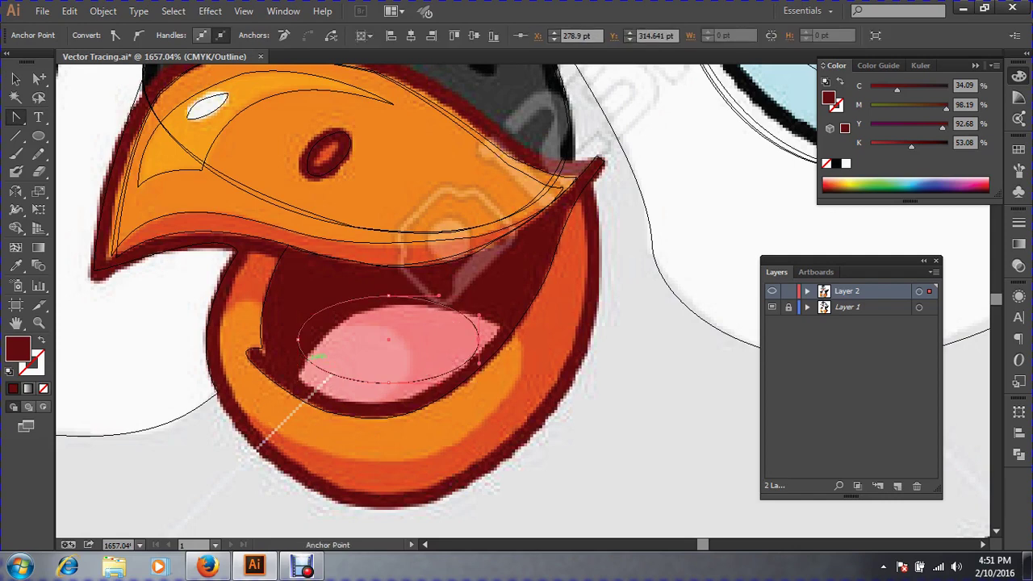
pyautogui.click(298, 340)
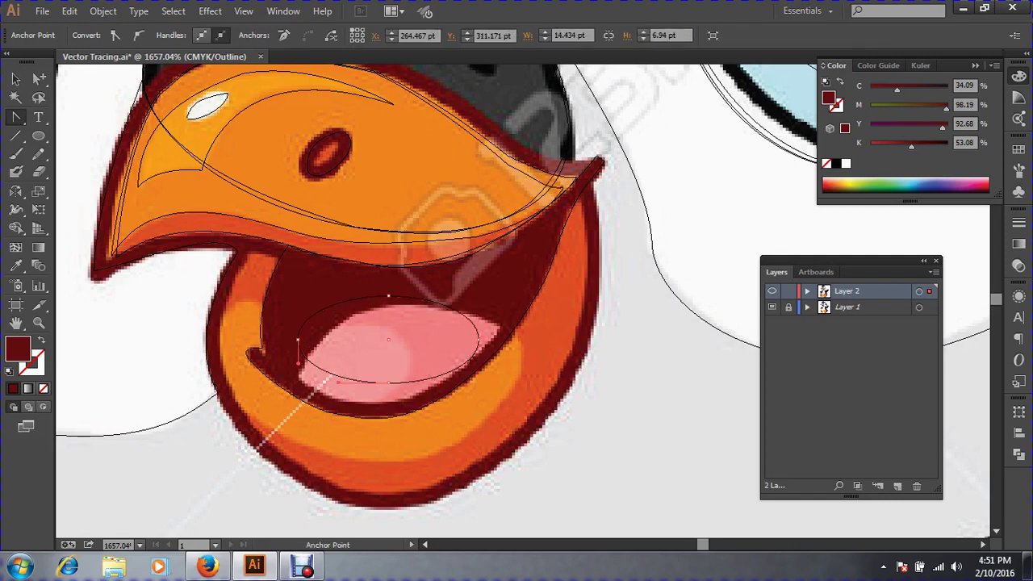
pyautogui.moveTo(298, 340); pyautogui.dragTo(336, 352)
pyautogui.click(334, 353)
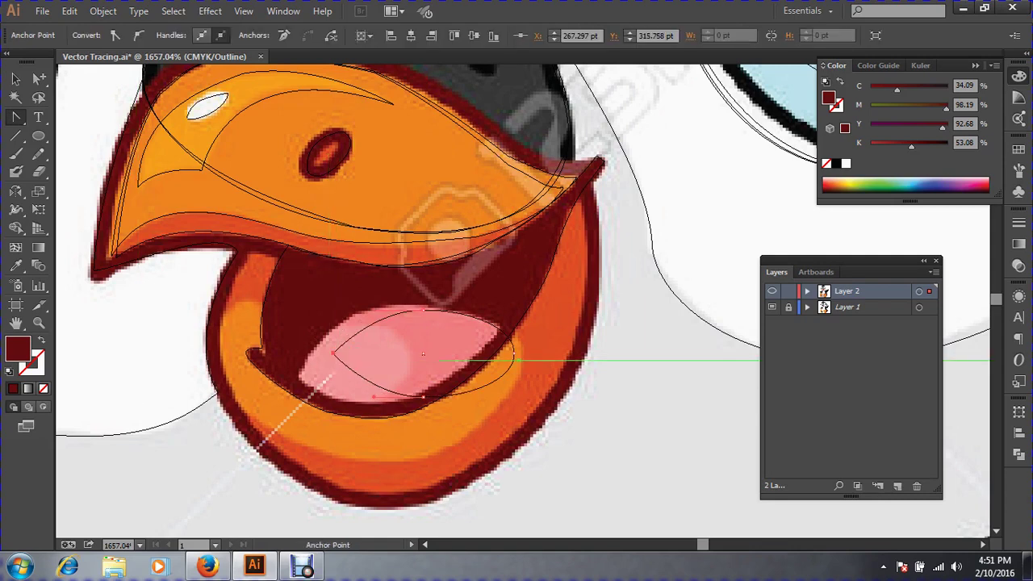
pyautogui.click(514, 353)
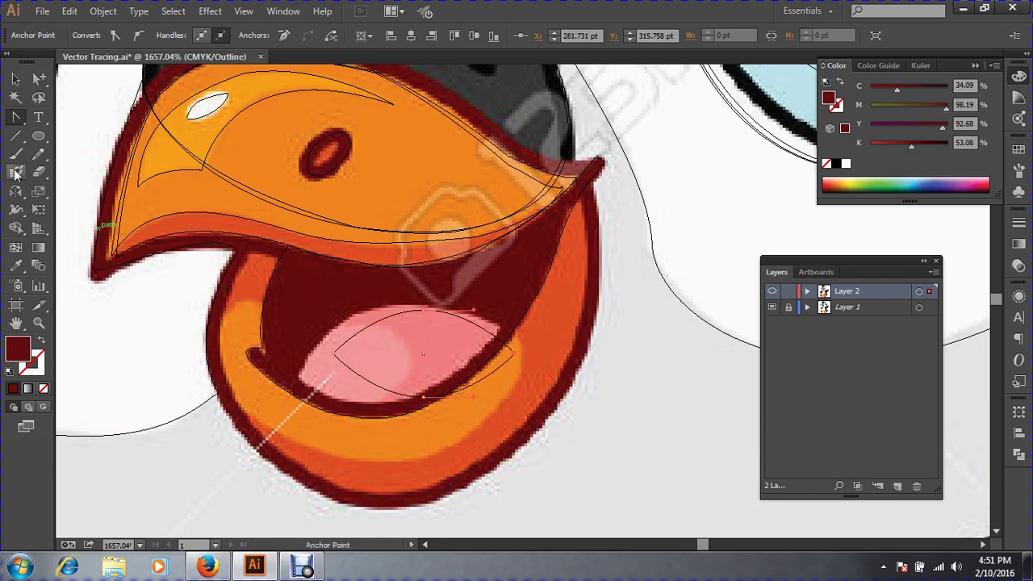
# Rotate the tongue shape about 28°, reposition it, and widen it over the tongue.
pyautogui.click(15, 78)
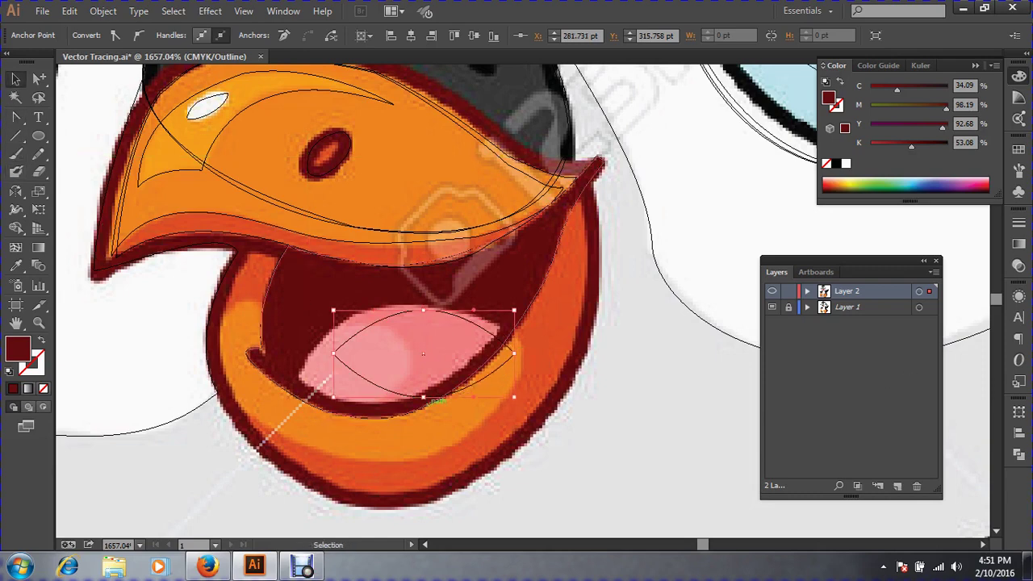
pyautogui.moveTo(443, 403); pyautogui.dragTo(484, 406)
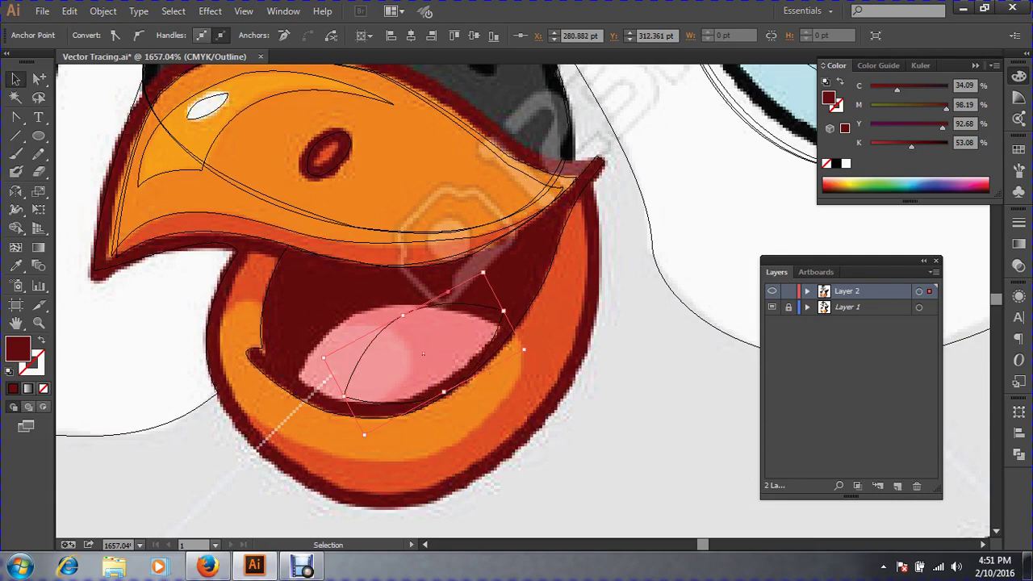
pyautogui.moveTo(366, 373); pyautogui.dragTo(337, 355)
pyautogui.moveTo(323, 356); pyautogui.dragTo(318, 356)
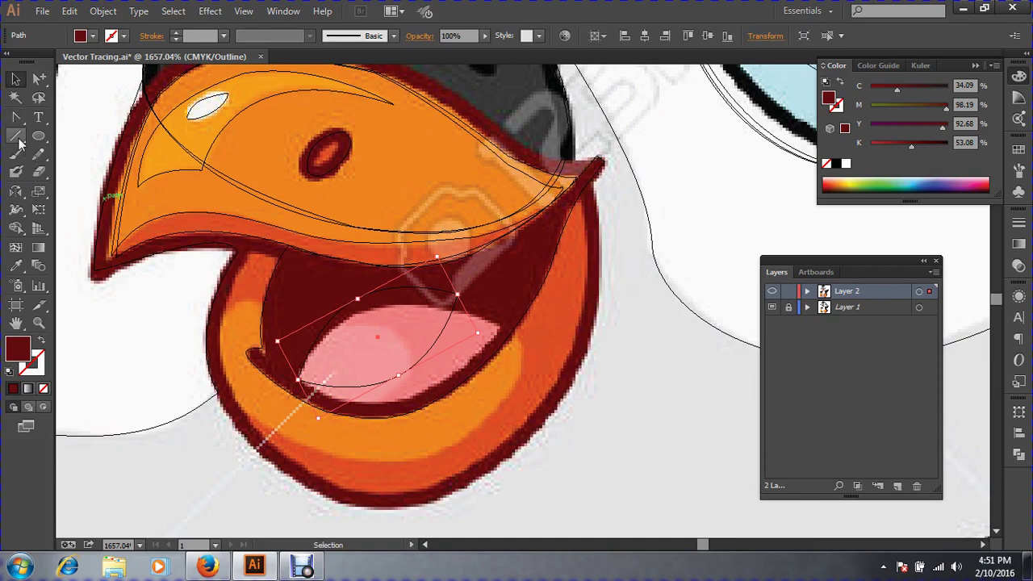
pyautogui.moveTo(21, 192); pyautogui.dragTo(57, 195)
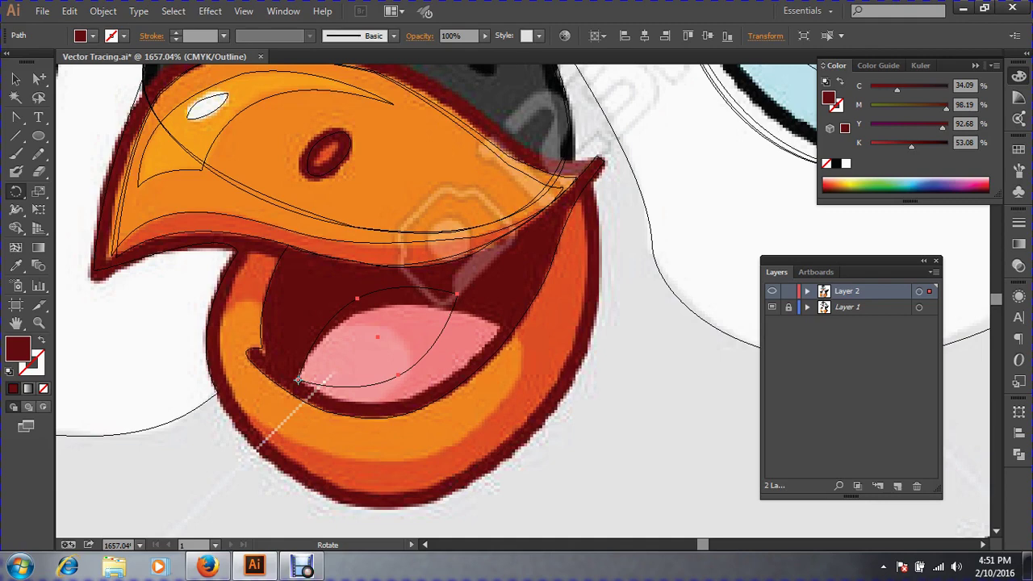
pyautogui.moveTo(479, 292); pyautogui.dragTo(538, 325)
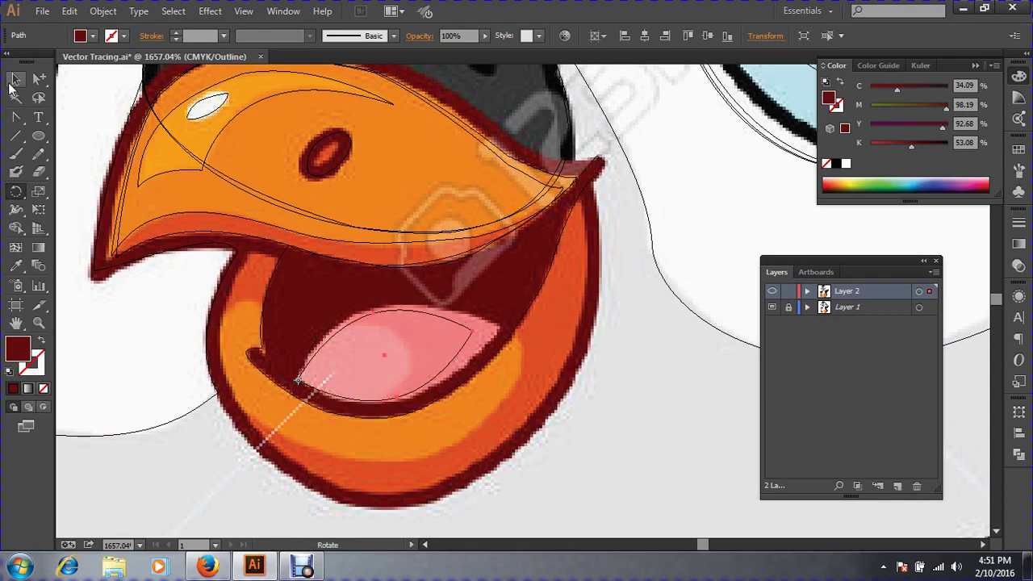
pyautogui.click(15, 80)
pyautogui.moveTo(472, 331); pyautogui.dragTo(494, 329)
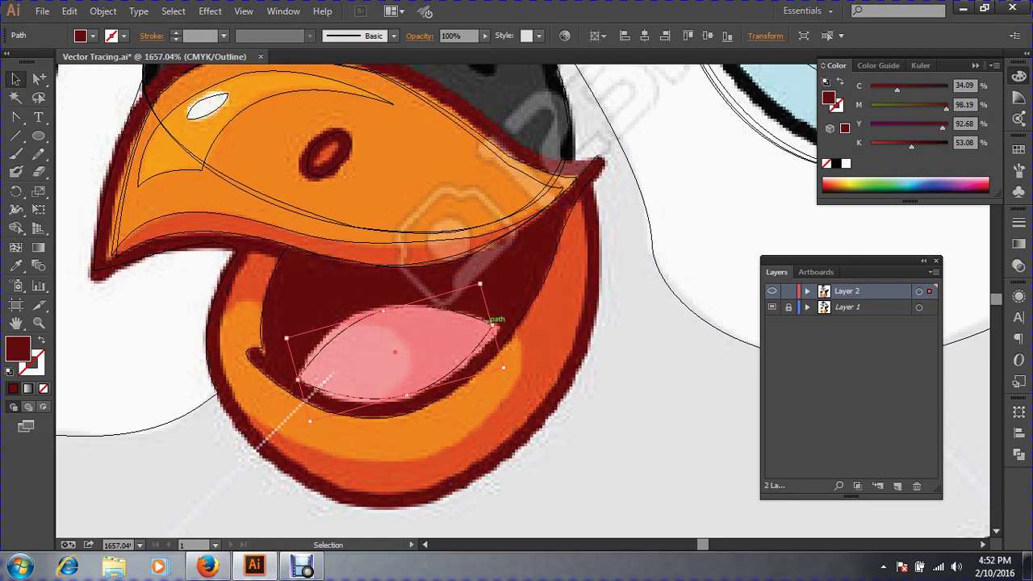
# Rotate the tongue slightly around its left tip, then fine-tune its height and width.
pyautogui.press('r')
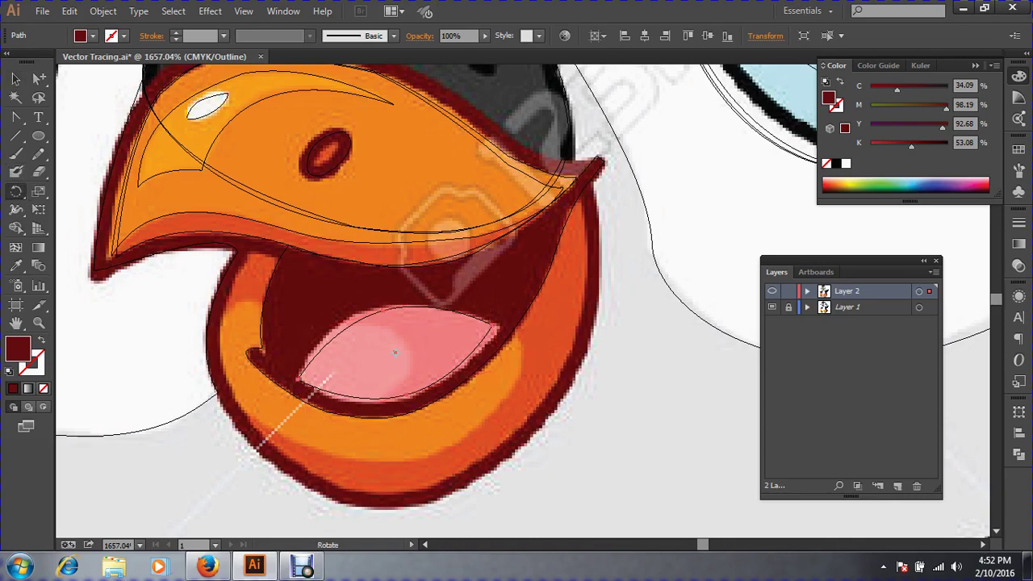
pyautogui.click(298, 381)
pyautogui.moveTo(525, 297)
pyautogui.mouseDown()
pyautogui.moveTo(530, 307)
pyautogui.moveTo(536, 298)
pyautogui.mouseUp()
pyautogui.click(16, 80)
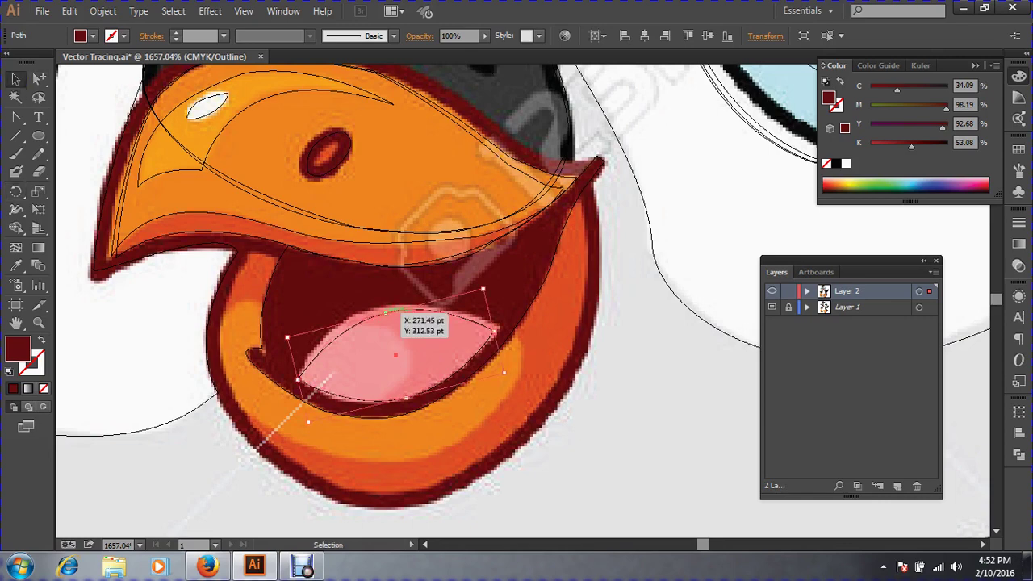
pyautogui.moveTo(386, 313); pyautogui.dragTo(384, 306)
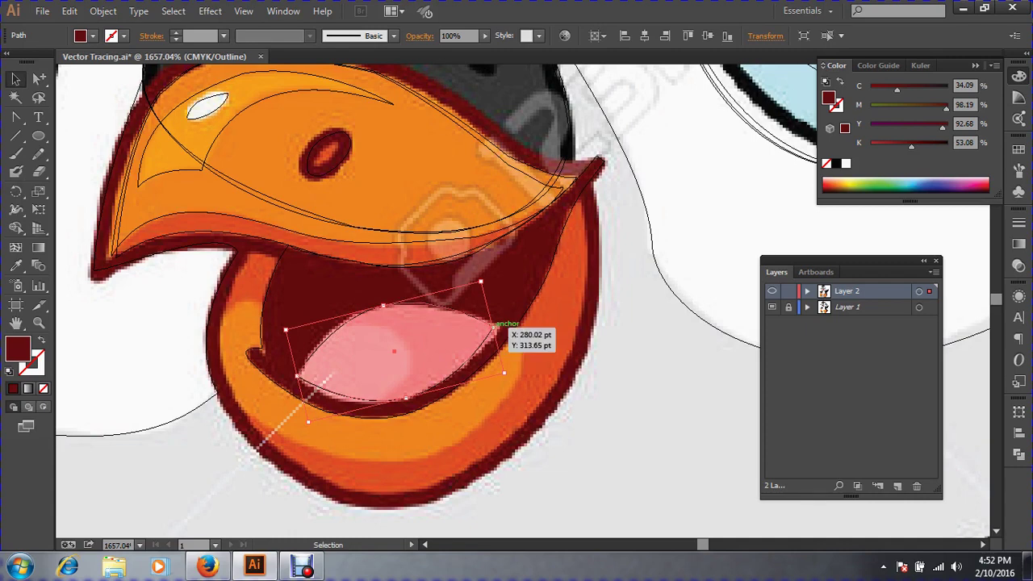
pyautogui.moveTo(493, 328); pyautogui.dragTo(494, 328)
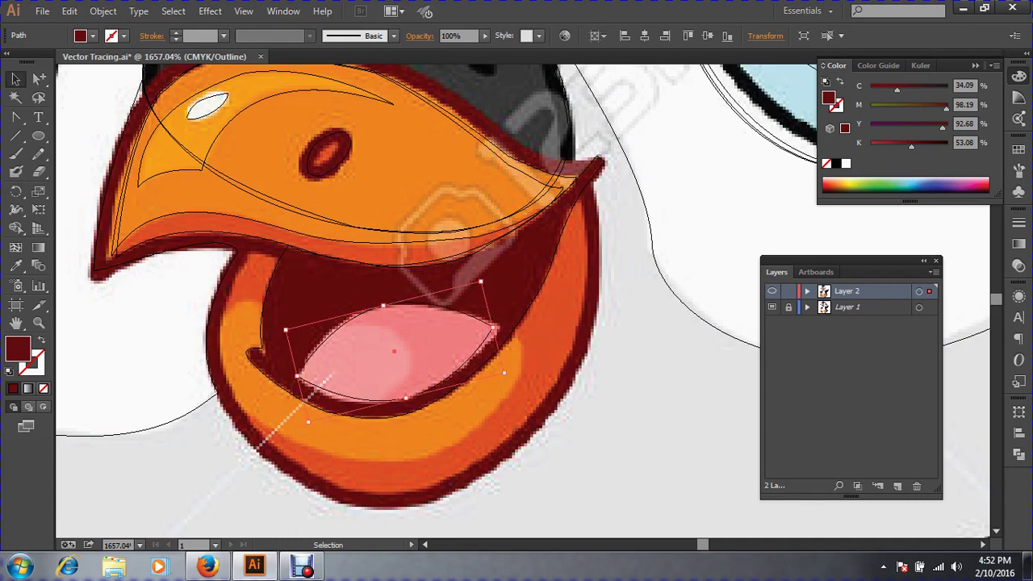
pyautogui.hotkey('ctrl', 'space')
pyautogui.moveTo(417, 288); pyautogui.dragTo(590, 404)
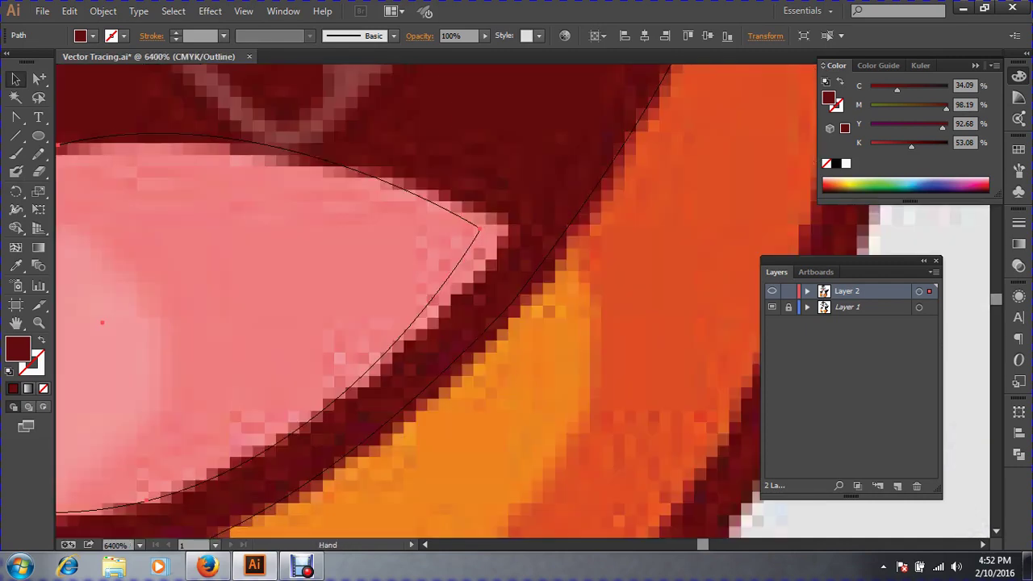
pyautogui.moveTo(484, 230); pyautogui.dragTo(512, 231)
pyautogui.hotkey('ctrl', '-')
pyautogui.hotkey('ctrl', '-')
pyautogui.hotkey('ctrl', '-')
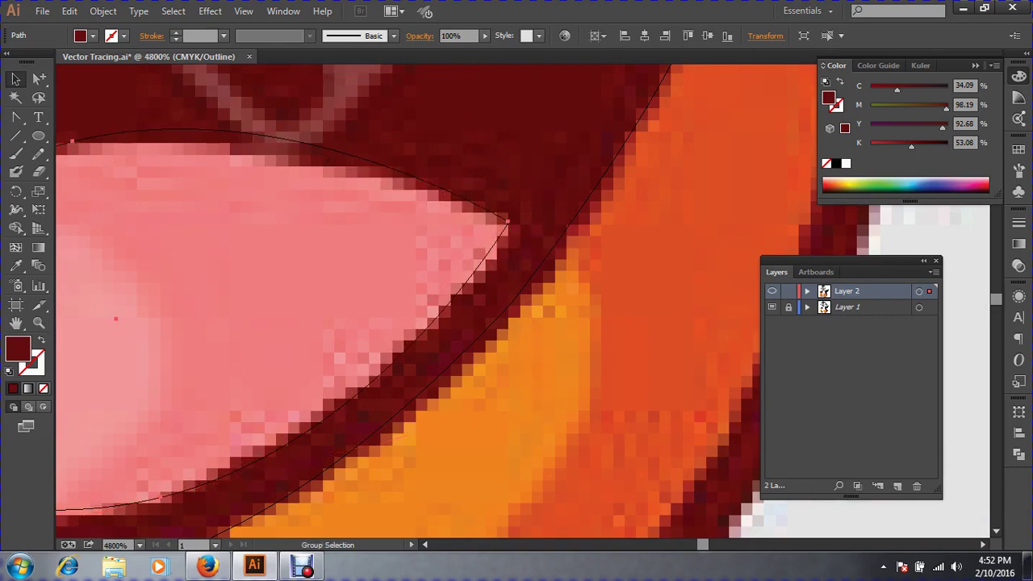
pyautogui.hotkey('ctrl', 'space')
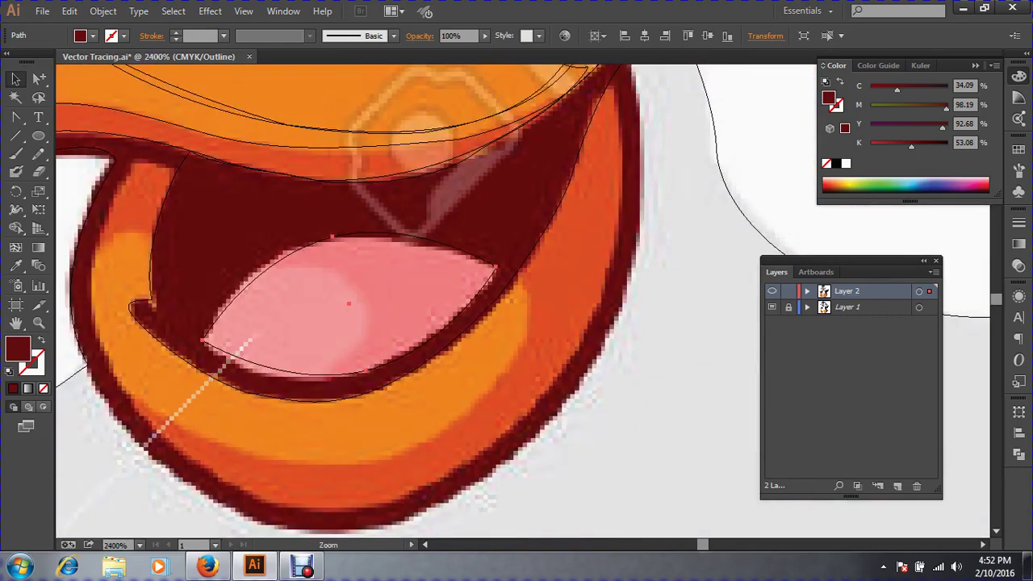
pyautogui.moveTo(170, 182); pyautogui.dragTo(772, 451)
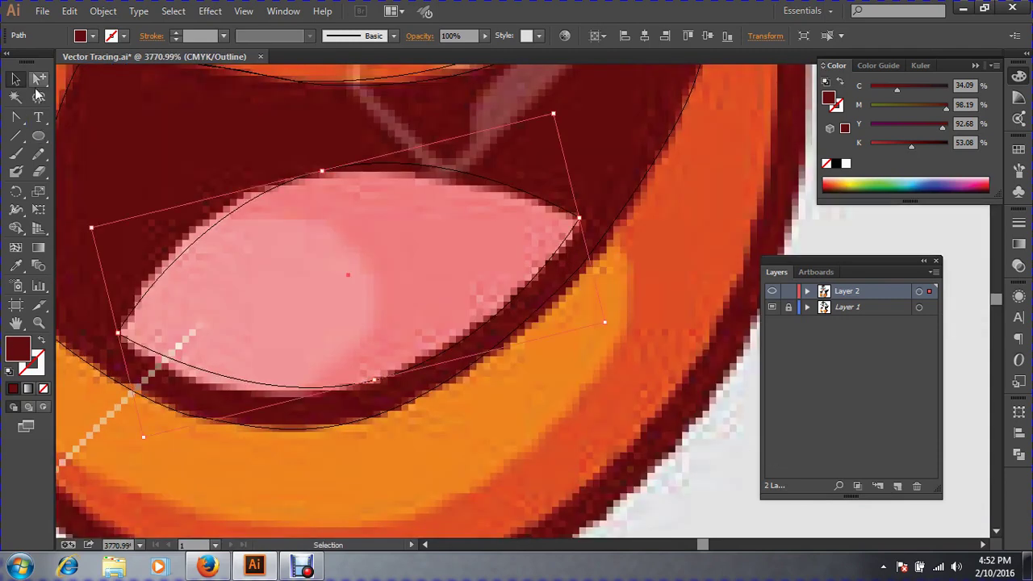
# Adjust the top and bottom anchor handles so the curves hug the tongue's edges.
pyautogui.moveTo(39, 79); pyautogui.dragTo(75, 89)
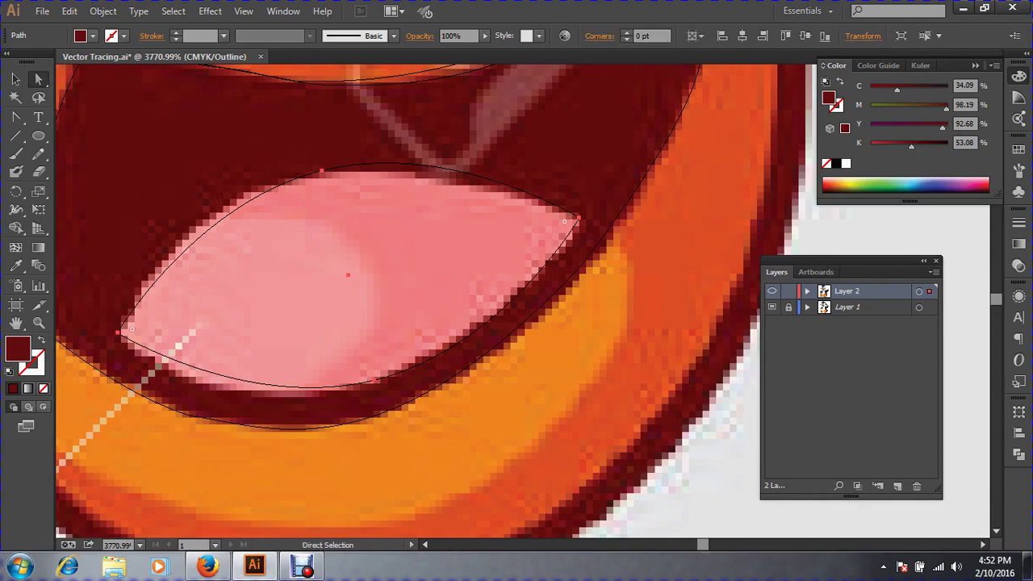
pyautogui.click(321, 171)
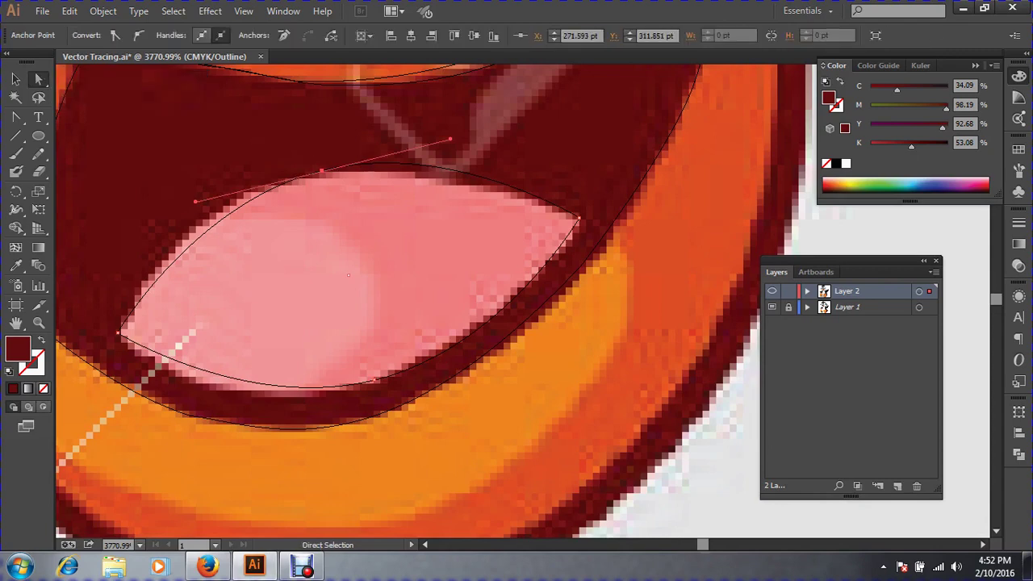
pyautogui.moveTo(450, 139); pyautogui.dragTo(453, 158)
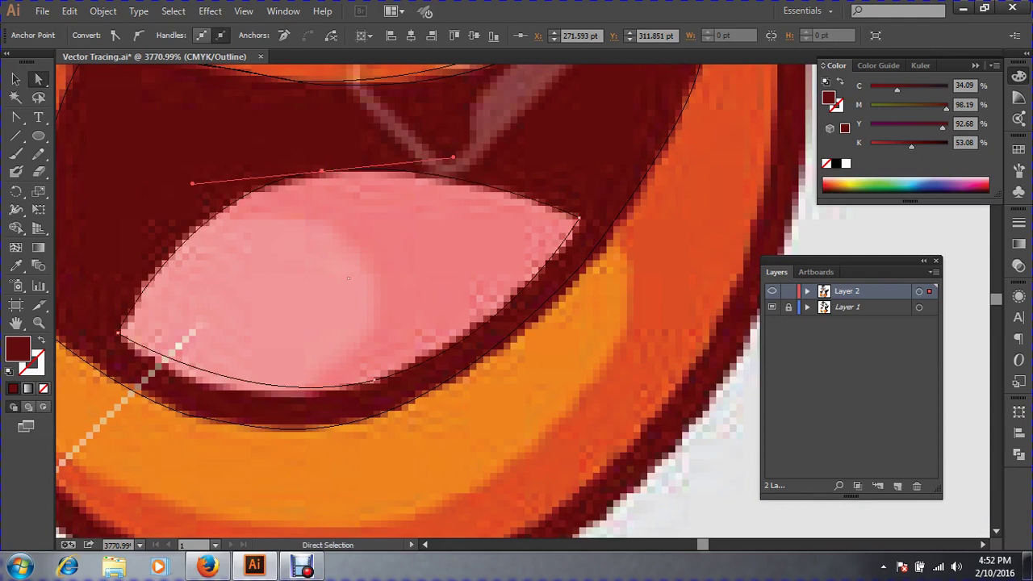
pyautogui.click(373, 380)
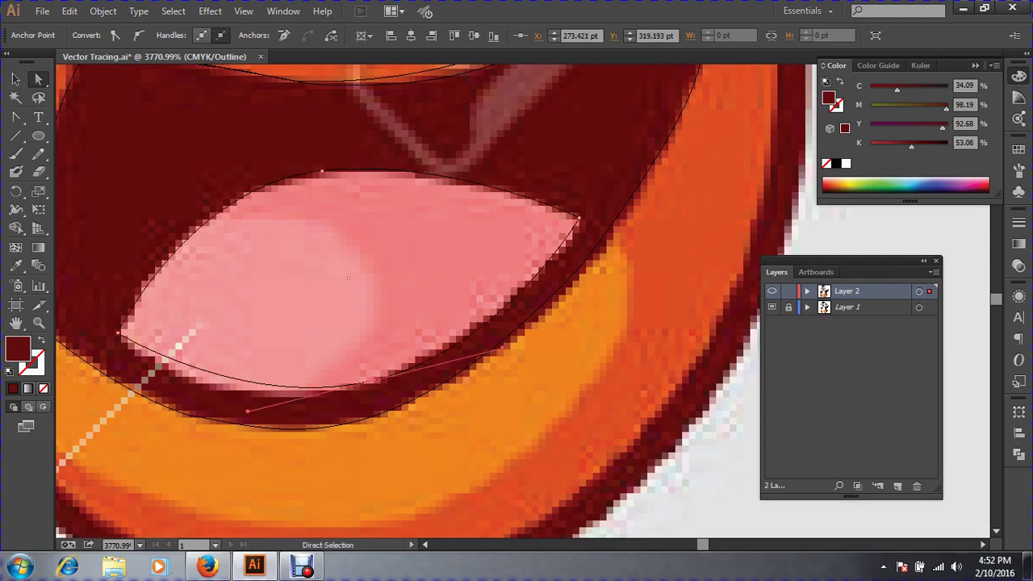
pyautogui.moveTo(248, 411); pyautogui.dragTo(261, 426)
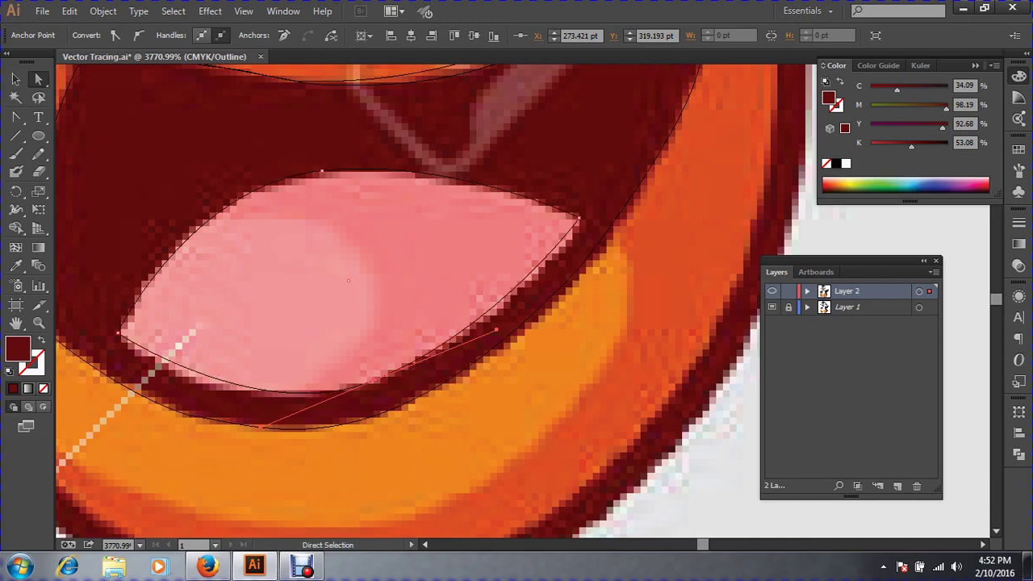
pyautogui.click(120, 331)
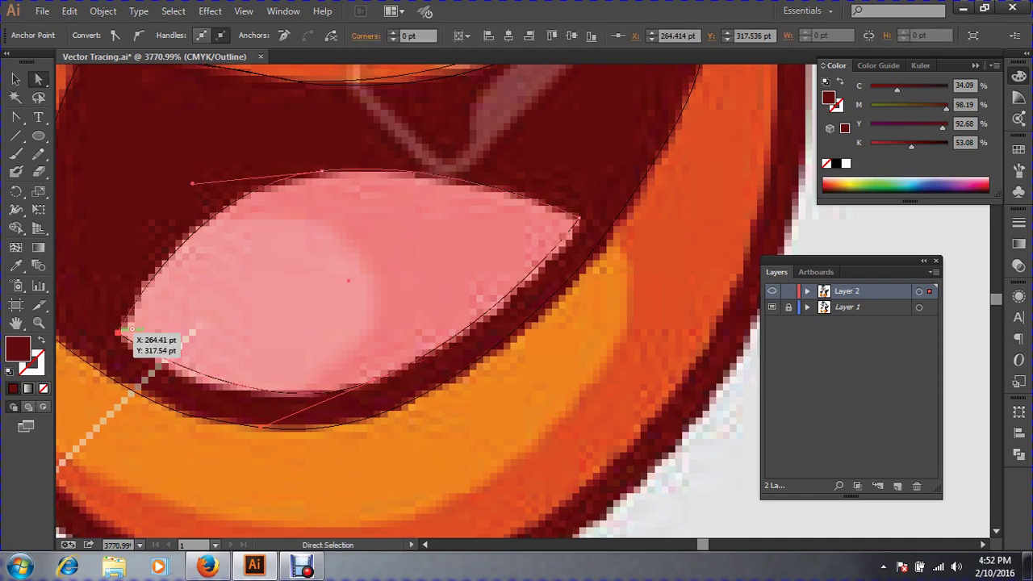
# Zoom out to the whole beak and reselect the tongue path.
pyautogui.hotkey('ctrl', 'shift', 'a')
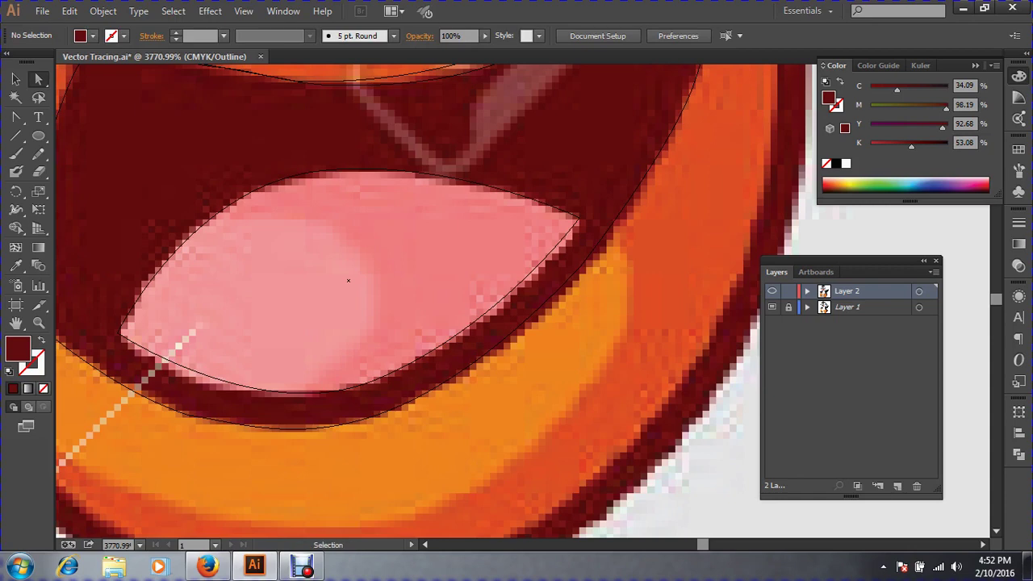
pyautogui.hotkey('ctrl', '-')
pyautogui.hotkey('ctrl', '-')
pyautogui.hotkey('ctrl', '-')
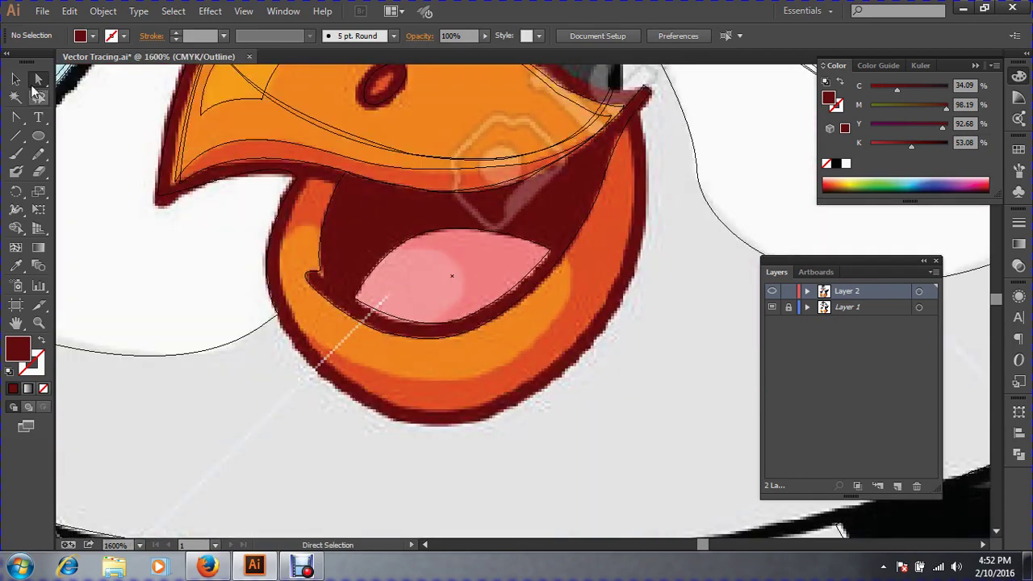
pyautogui.click(16, 78)
pyautogui.moveTo(398, 220); pyautogui.dragTo(444, 256)
pyautogui.click(16, 266)
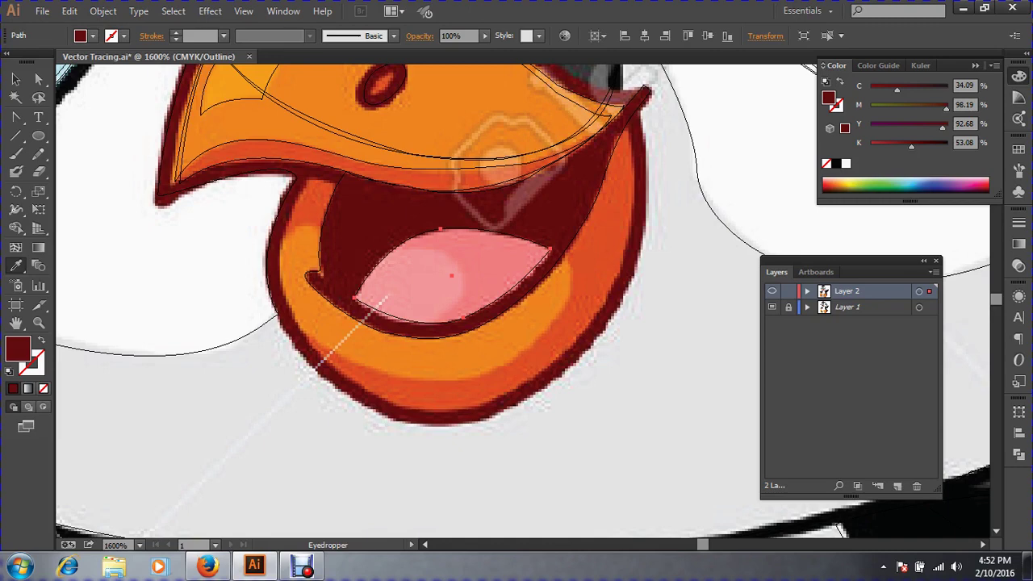
# Fill the tongue with the template's pink and zoom in around it.
pyautogui.click(498, 264)
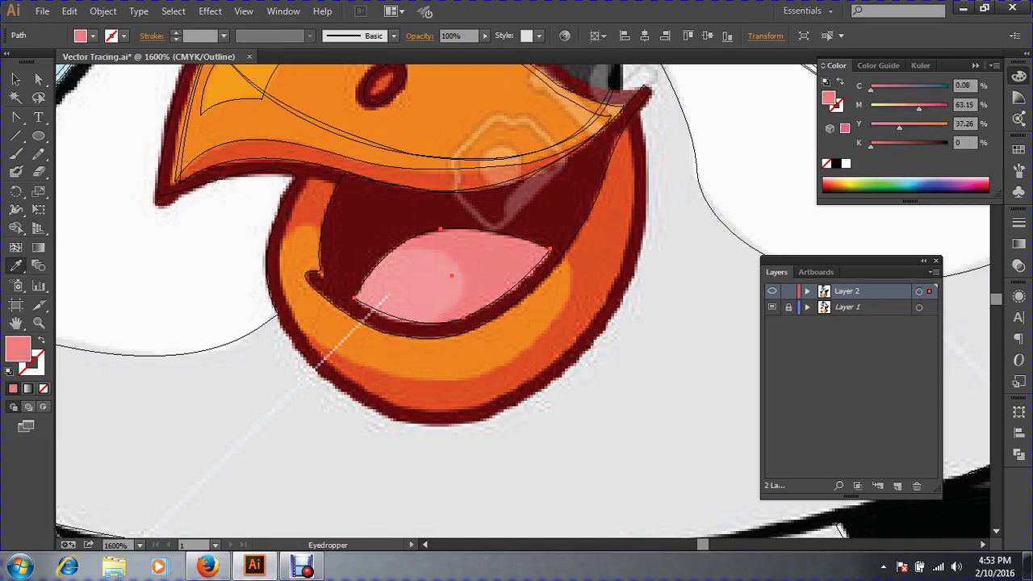
pyautogui.click(15, 78)
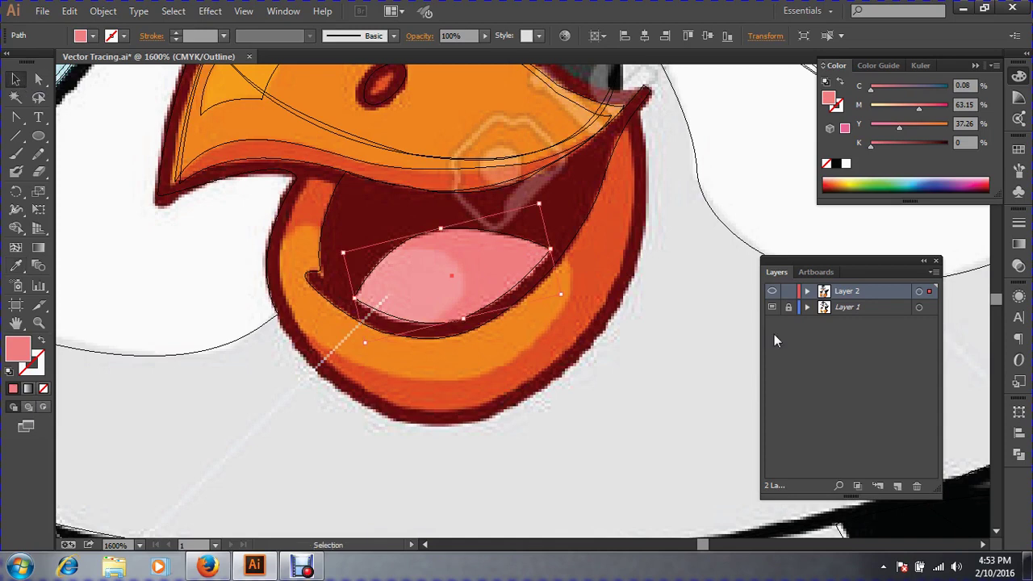
pyautogui.moveTo(307, 208); pyautogui.dragTo(807, 421)
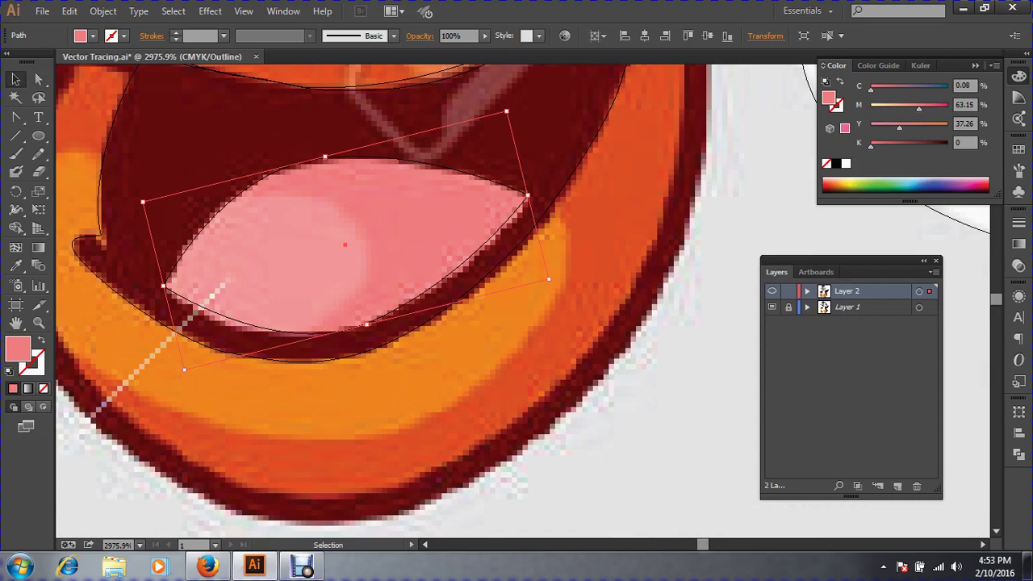
# Narrow the duplicate tongue shape from its right side and delete it.
pyautogui.press('a')
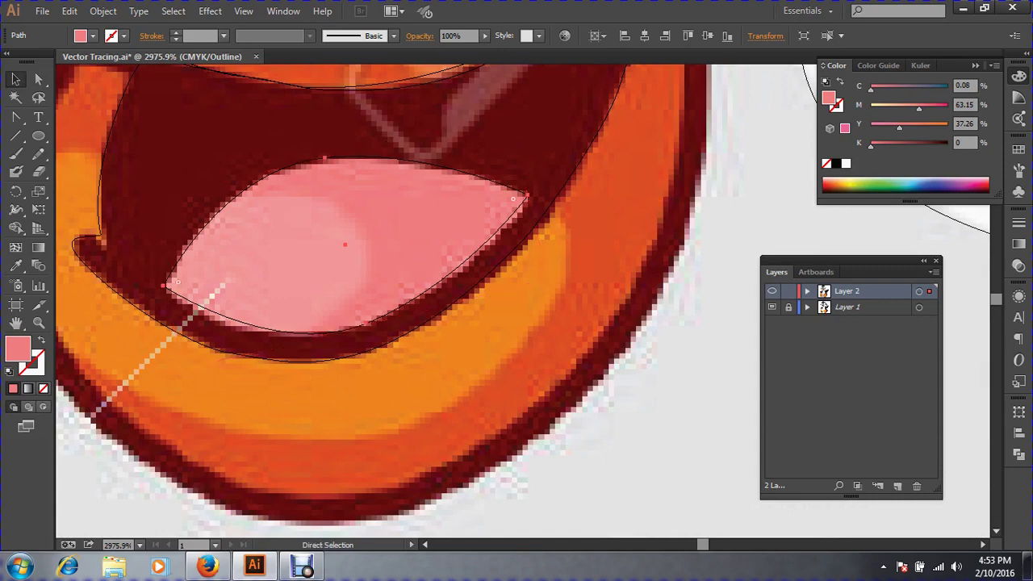
pyautogui.press('v')
pyautogui.moveTo(528, 195); pyautogui.dragTo(366, 236)
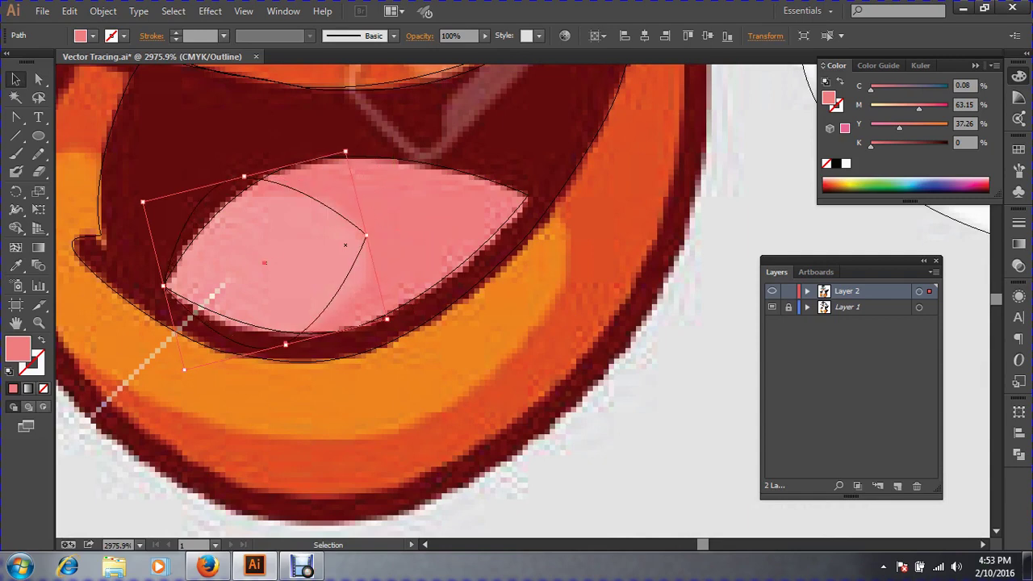
pyautogui.press('Delete')
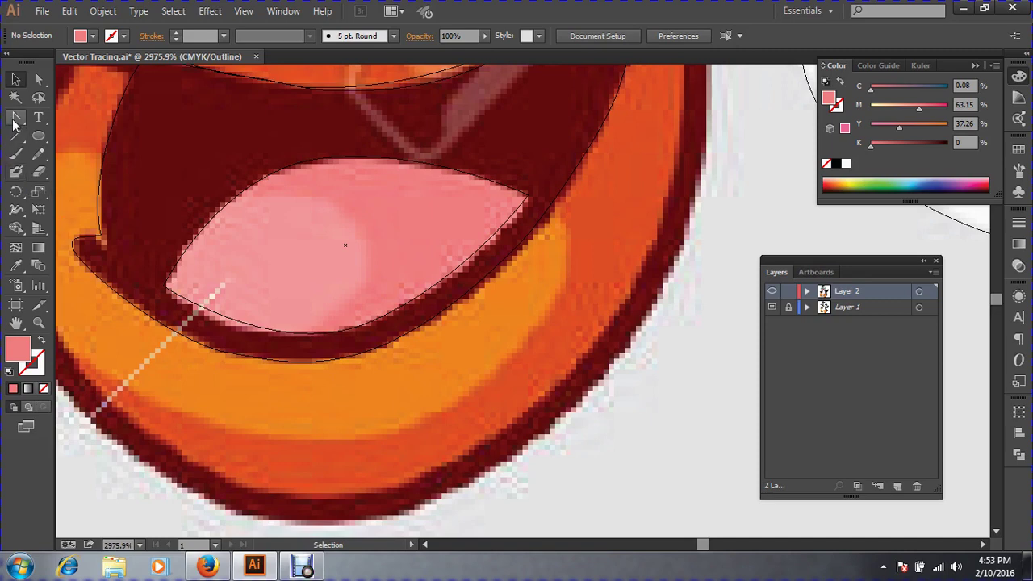
# Pen-draw a three-anchor oval on the tongue's lighter left area and fill it with the pale highlight pink.
pyautogui.moveTo(16, 120); pyautogui.dragTo(60, 121)
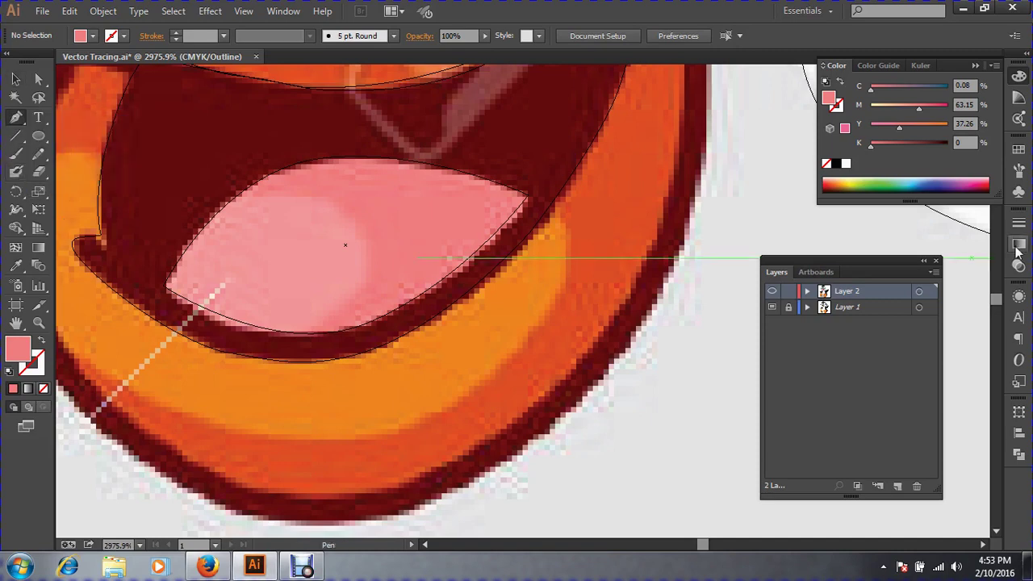
pyautogui.moveTo(252, 193); pyautogui.dragTo(338, 221)
pyautogui.keyDown('ctrl'); pyautogui.click(344, 244); pyautogui.keyUp('ctrl')
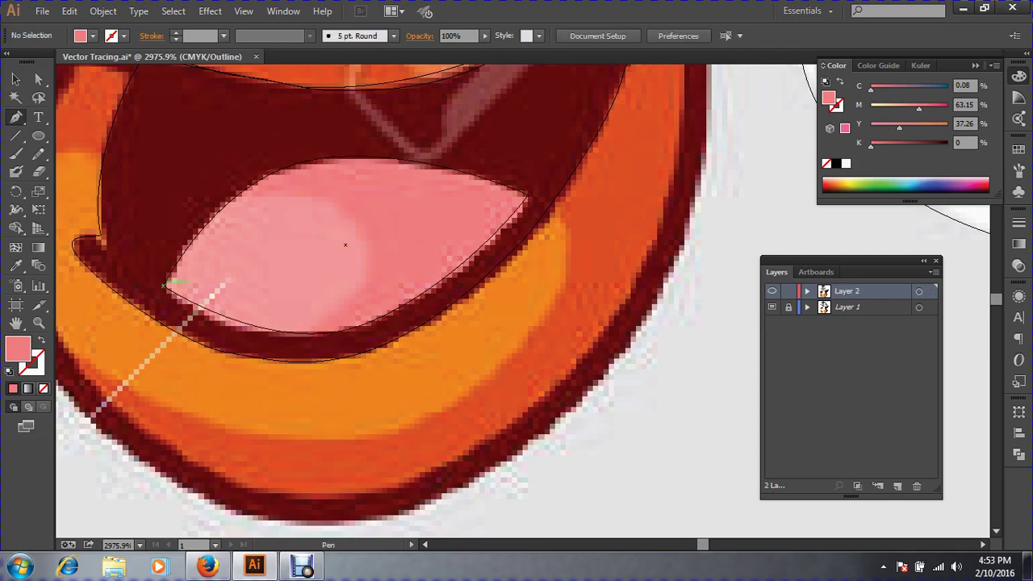
pyautogui.moveTo(313, 199); pyautogui.dragTo(411, 233)
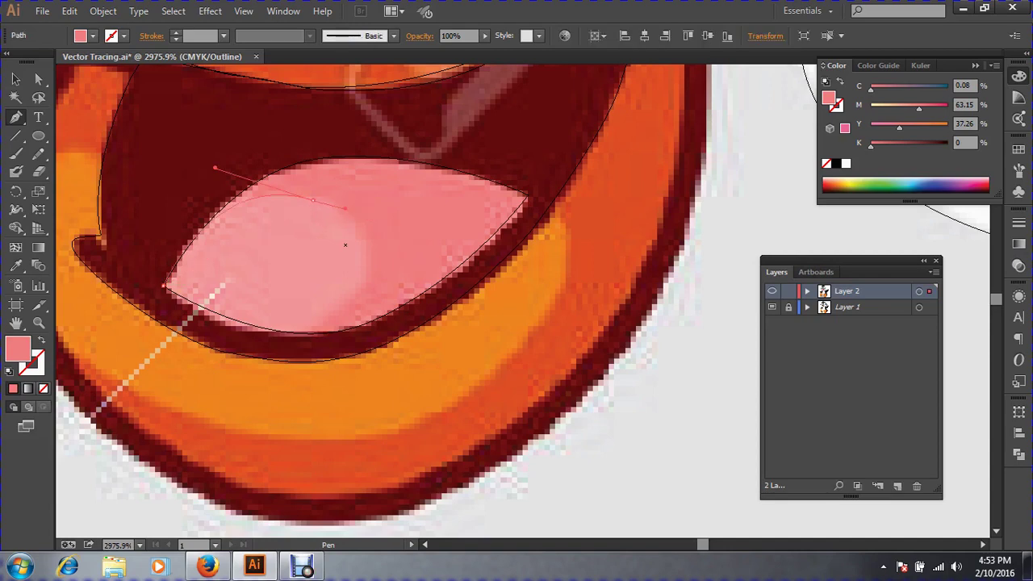
pyautogui.moveTo(345, 297); pyautogui.dragTo(308, 326)
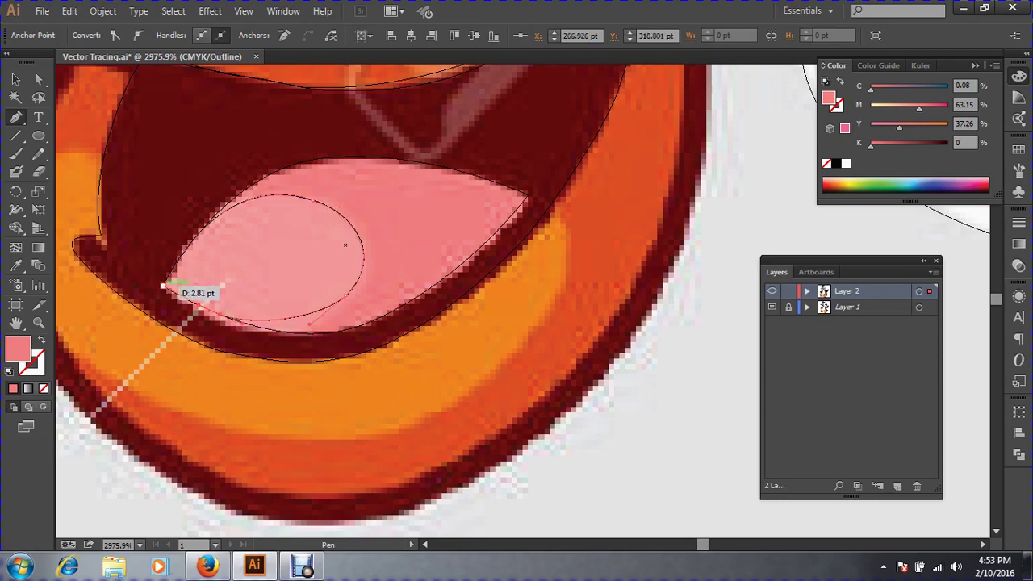
pyautogui.moveTo(164, 285); pyautogui.dragTo(214, 168)
pyautogui.click(15, 265)
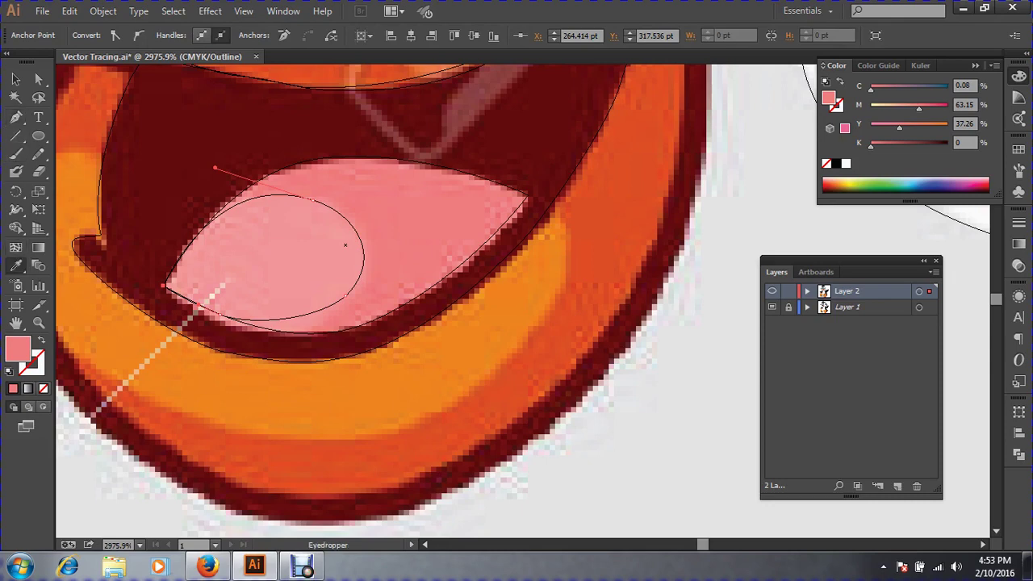
pyautogui.click(16, 79)
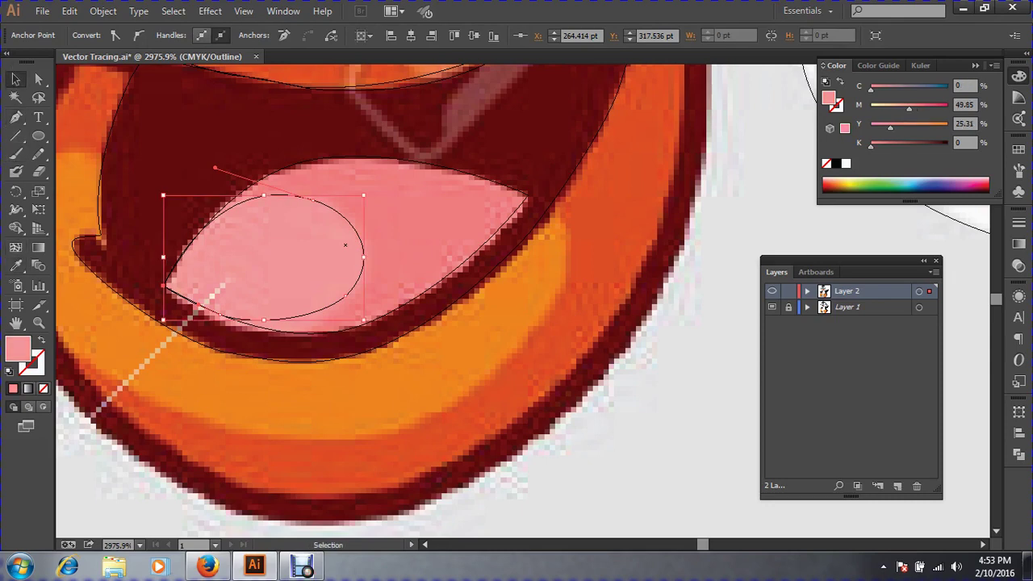
pyautogui.hotkey('ctrl', 'shift', 'a')
pyautogui.hotkey('ctrl', '-')
pyautogui.hotkey('ctrl', '-')
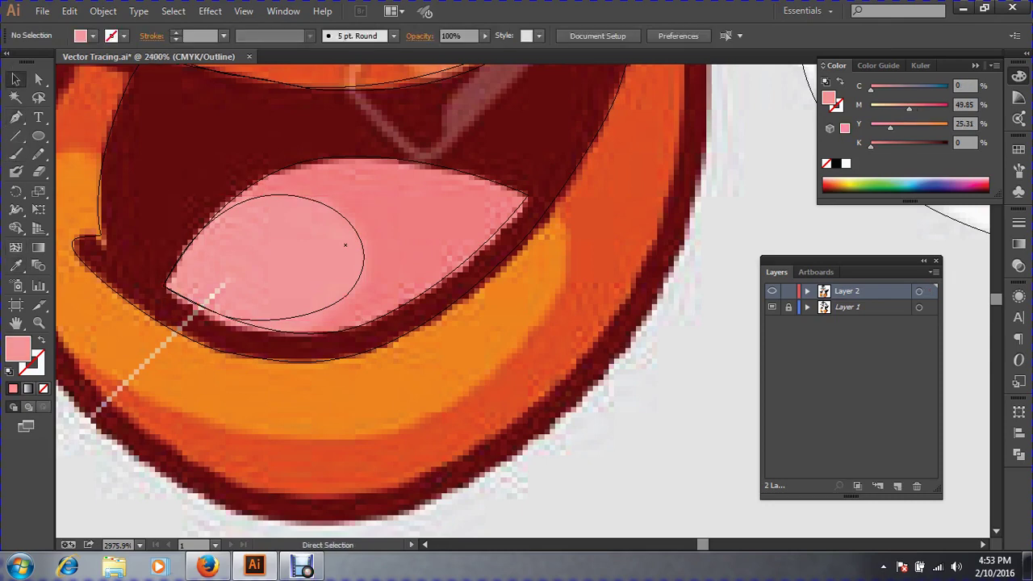
pyautogui.hotkey('ctrl', '-')
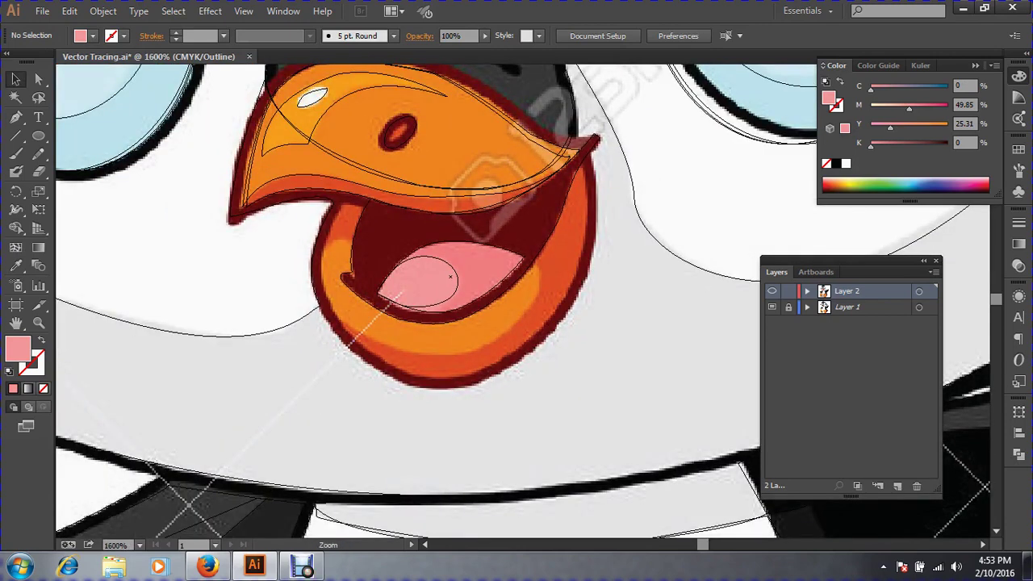
# Recentre the mouth and pen-trace from under the beak down the left side, bottom and right side.
pyautogui.keyDown('ctrl'); pyautogui.click(435, 253); pyautogui.keyUp('ctrl')
pyautogui.moveTo(492, 306); pyautogui.dragTo(411, 243)
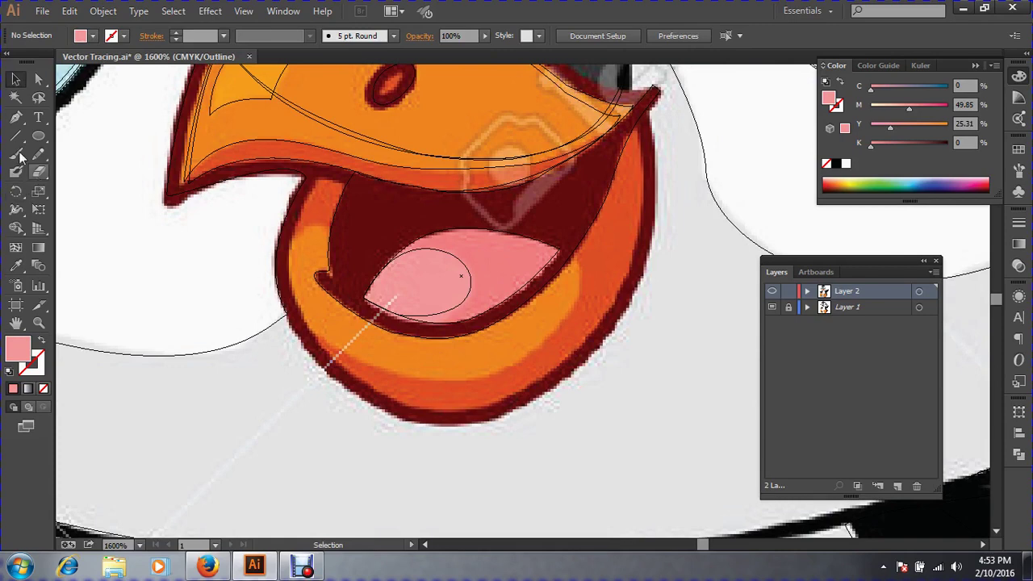
pyautogui.click(16, 117)
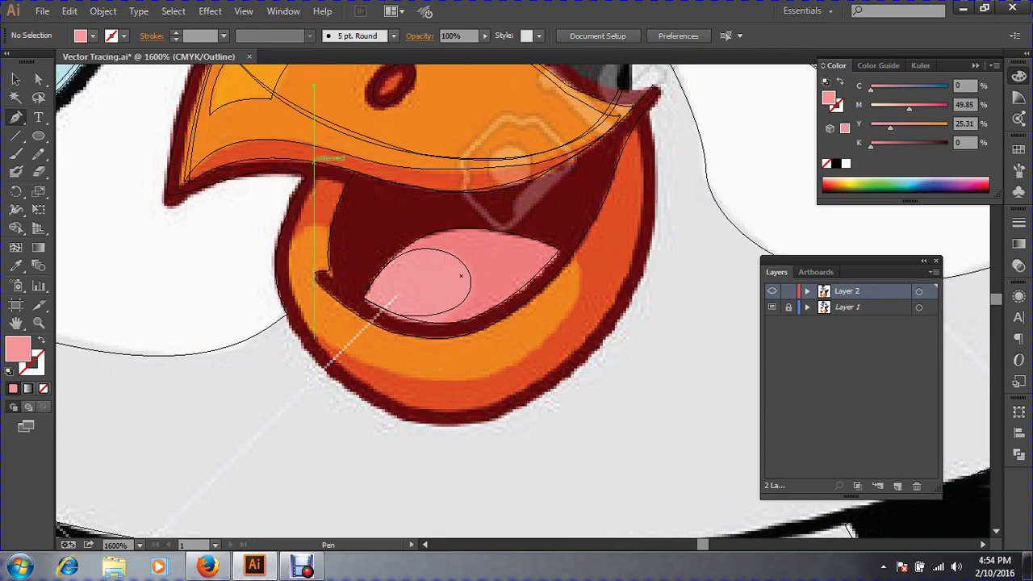
pyautogui.click(314, 162)
pyautogui.moveTo(277, 280); pyautogui.dragTo(301, 313)
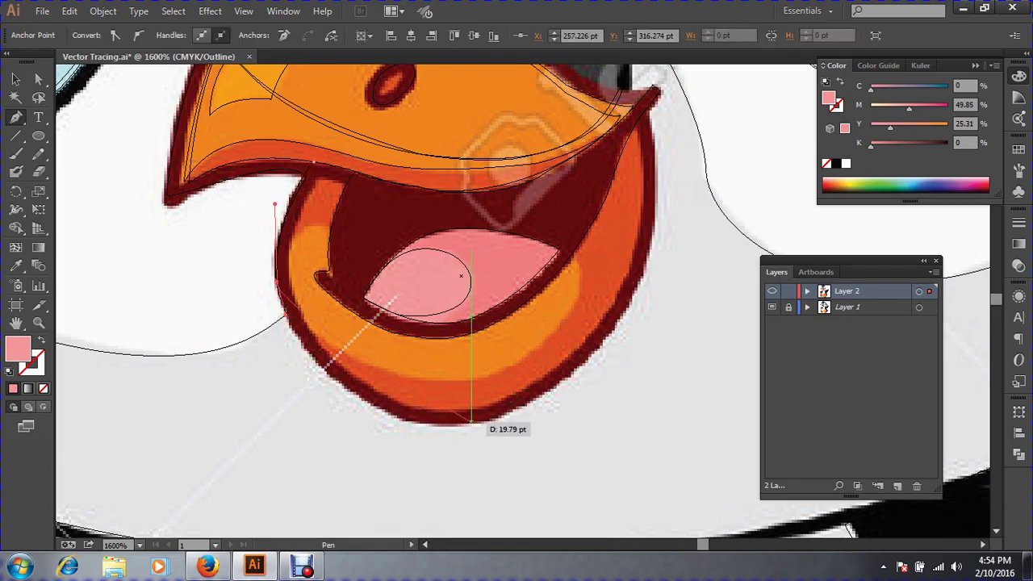
pyautogui.moveTo(472, 421); pyautogui.dragTo(517, 416)
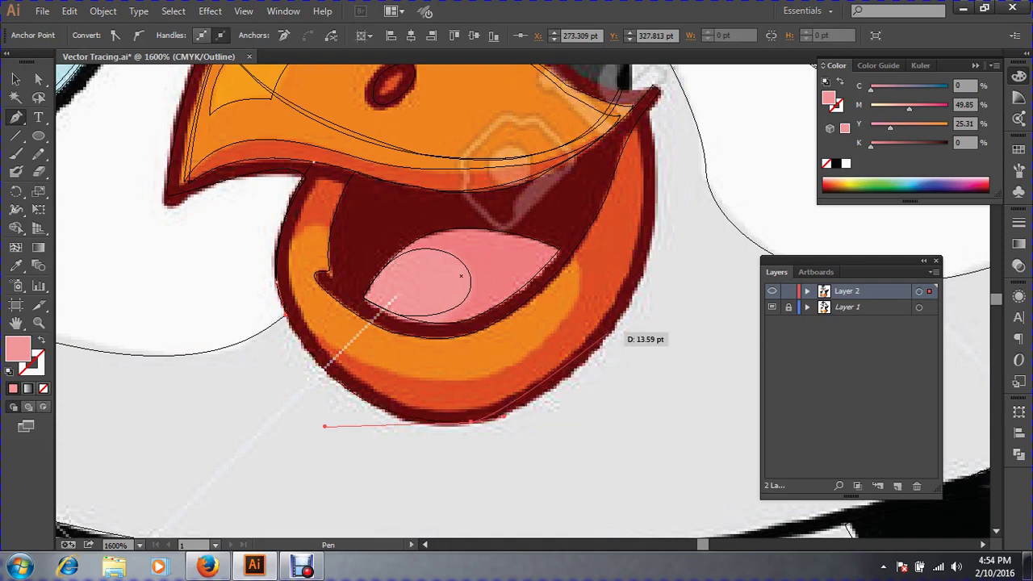
pyautogui.moveTo(610, 330); pyautogui.dragTo(628, 306)
# Carry the outline up to the beak's right tip and along its underside, closing the path.
pyautogui.moveTo(656, 205); pyautogui.dragTo(656, 172)
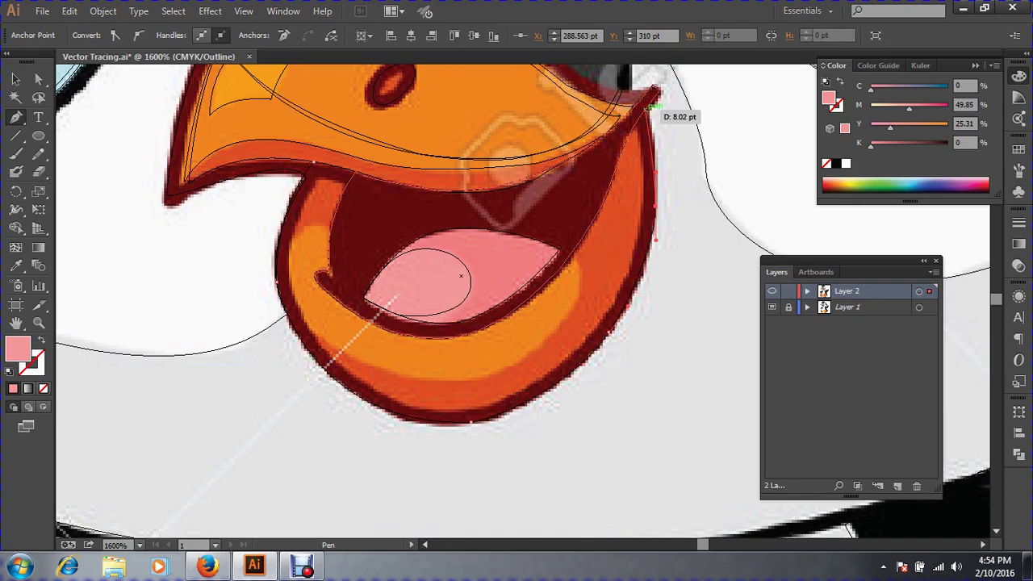
pyautogui.click(649, 106)
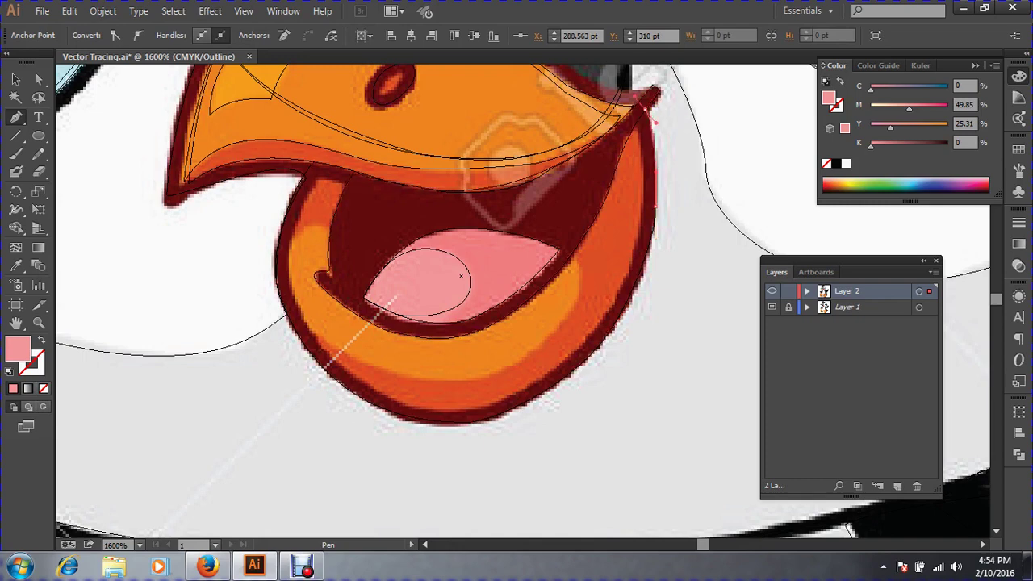
pyautogui.moveTo(635, 96); pyautogui.dragTo(636, 96)
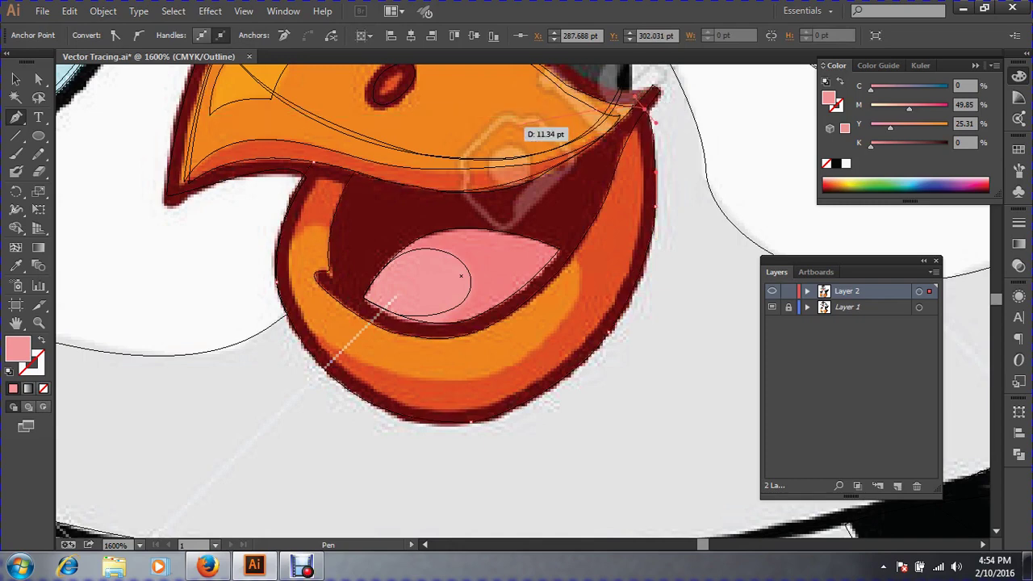
pyautogui.click(499, 135)
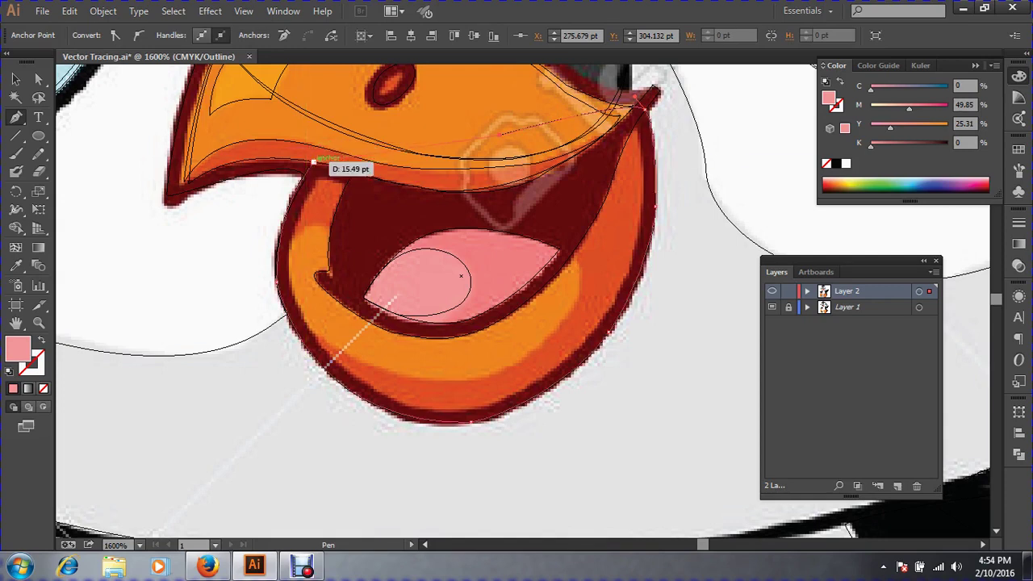
pyautogui.moveTo(312, 161); pyautogui.dragTo(274, 205)
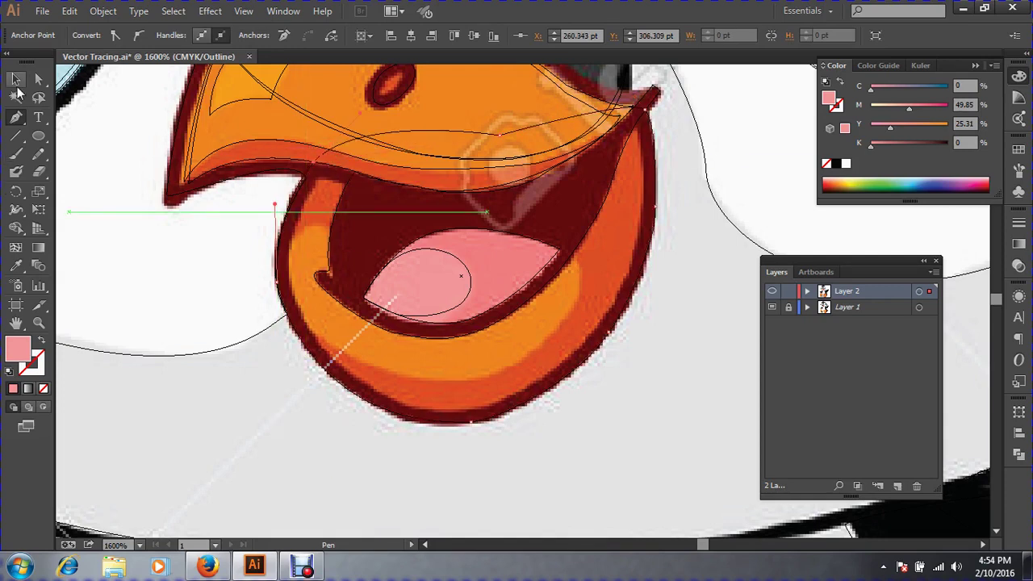
pyautogui.click(15, 79)
pyautogui.click(15, 268)
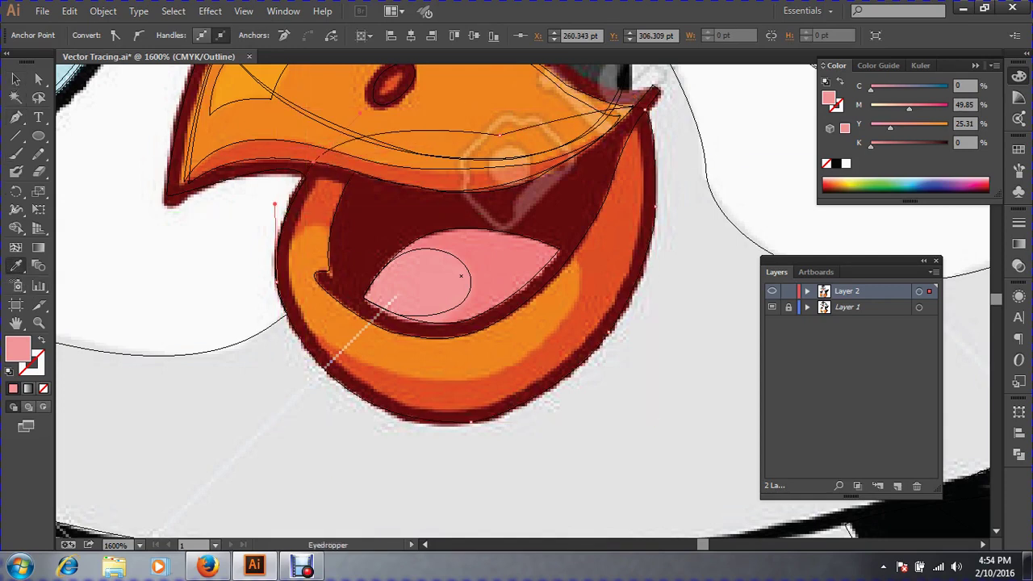
pyautogui.click(172, 194)
pyautogui.click(15, 79)
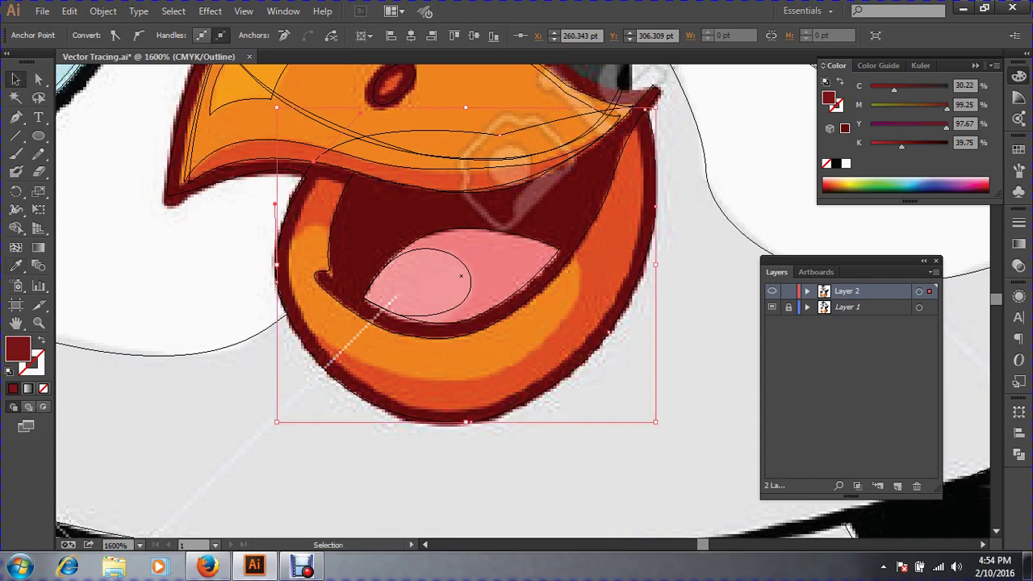
pyautogui.hotkey('ctrl', 'shift', 'a')
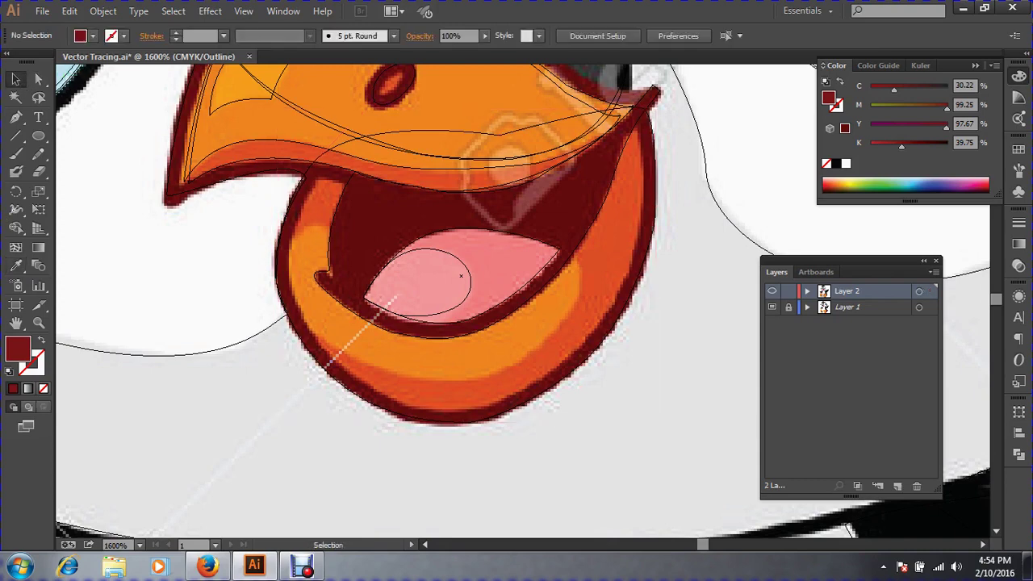
pyautogui.hotkey('ctrl', 'y')
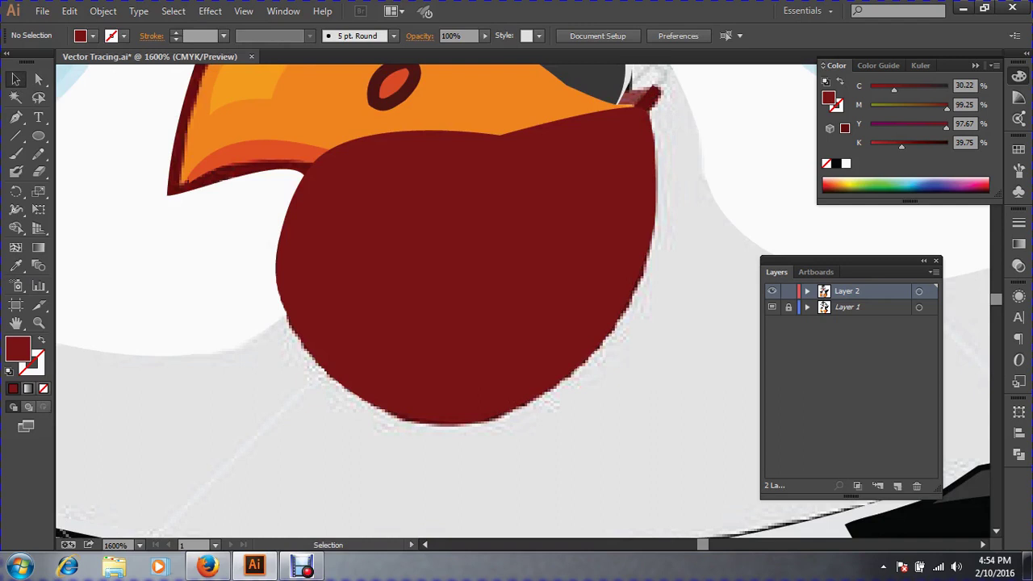
pyautogui.hotkey('ctrl', '-')
pyautogui.hotkey('ctrl', '-')
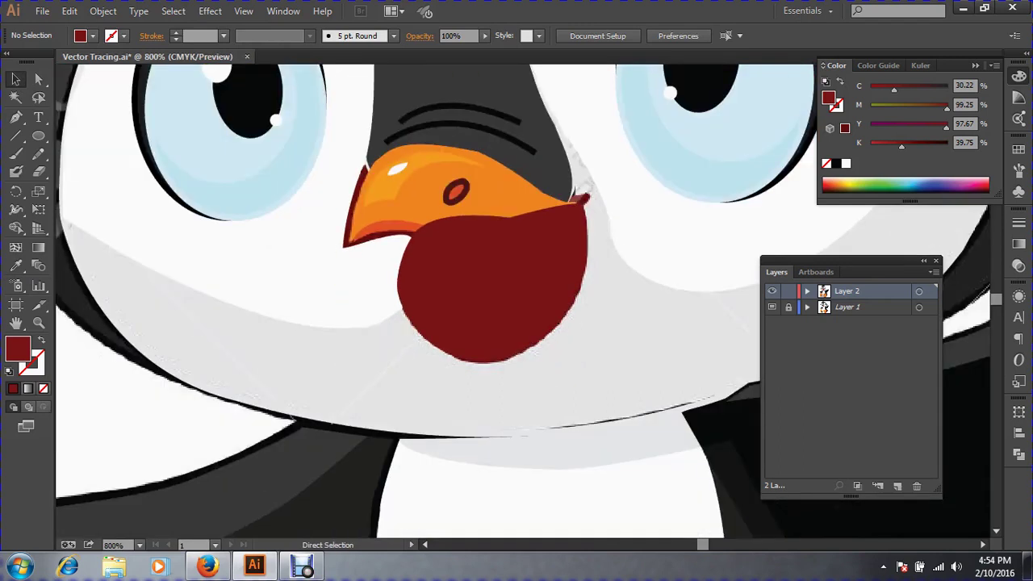
pyautogui.click(488, 295)
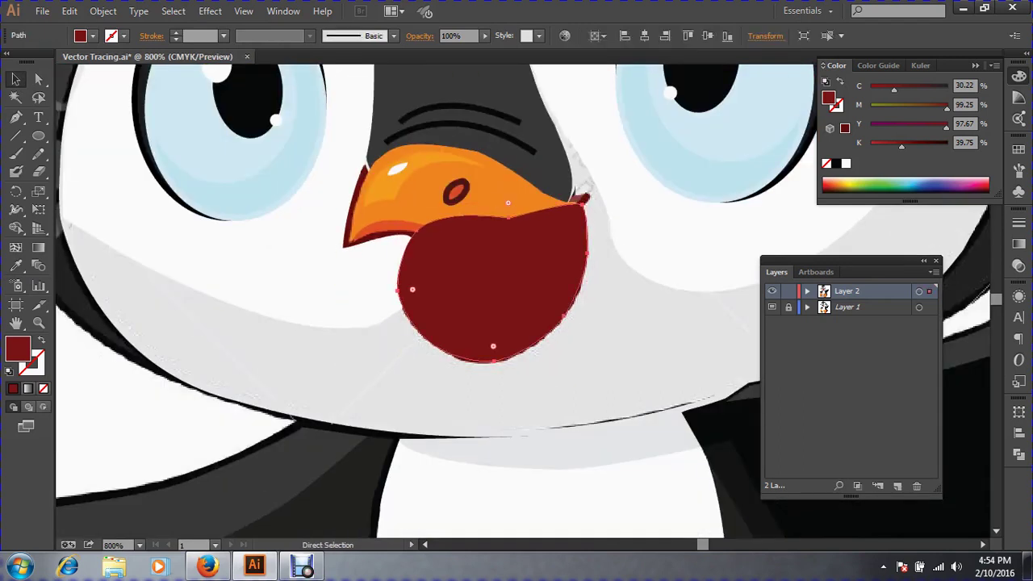
pyautogui.hotkey('ctrl', 'shift', '[')
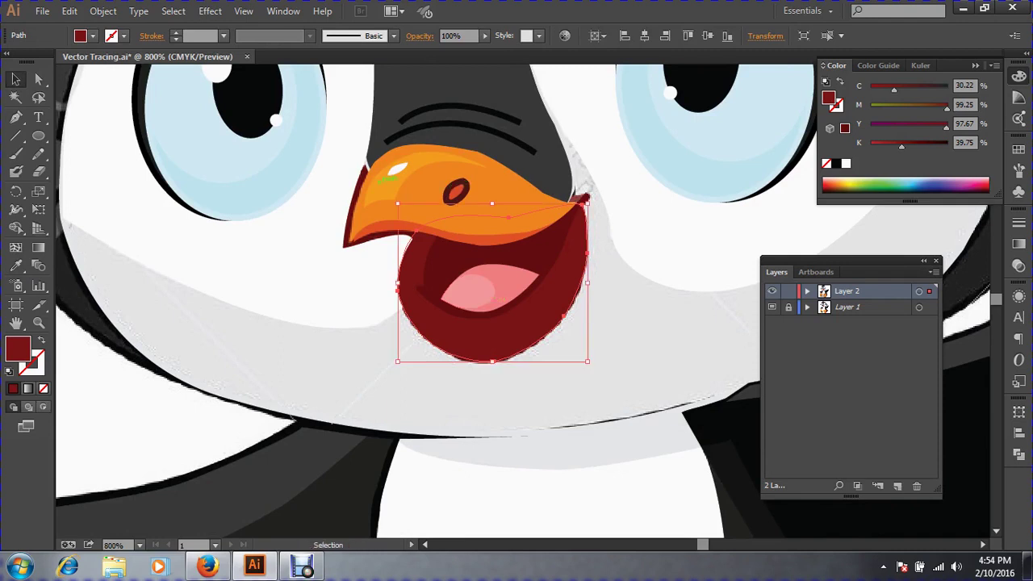
pyautogui.hotkey('ctrl', 'shift', 'a')
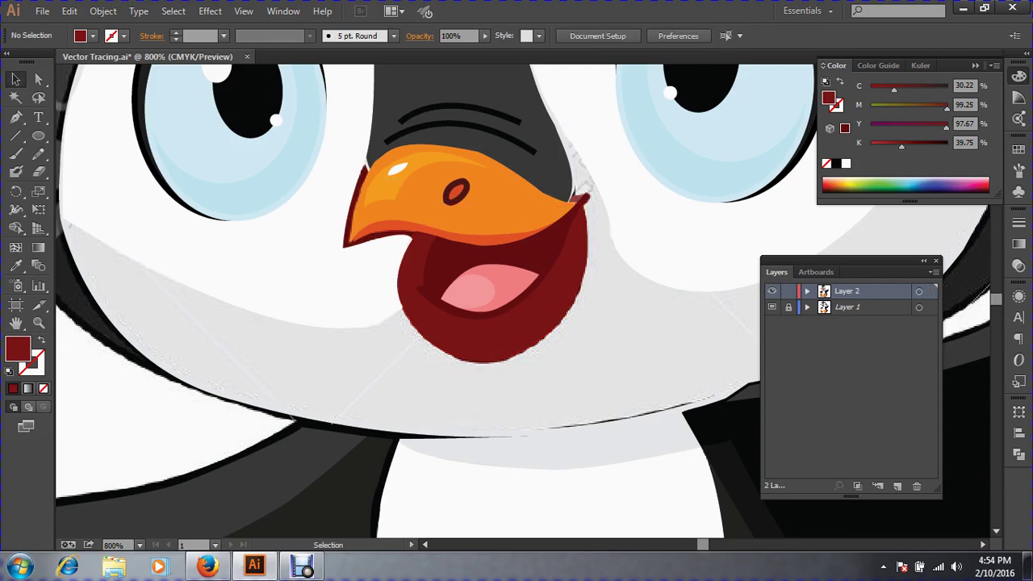
pyautogui.hotkey('ctrl', 'space')
pyautogui.moveTo(292, 183); pyautogui.dragTo(802, 426)
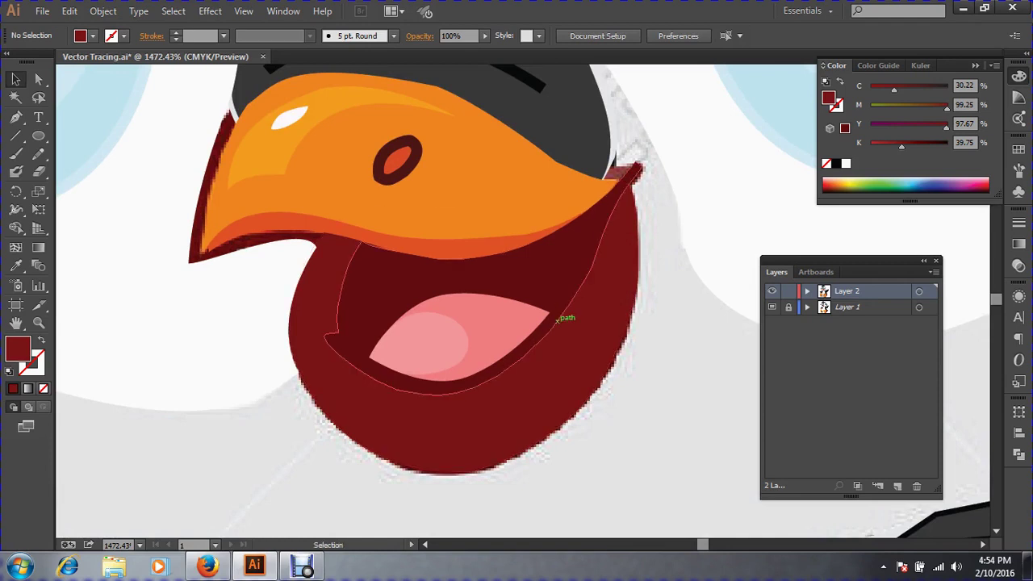
pyautogui.click(565, 319)
pyautogui.hotkey('ctrl', 'shift', 'a')
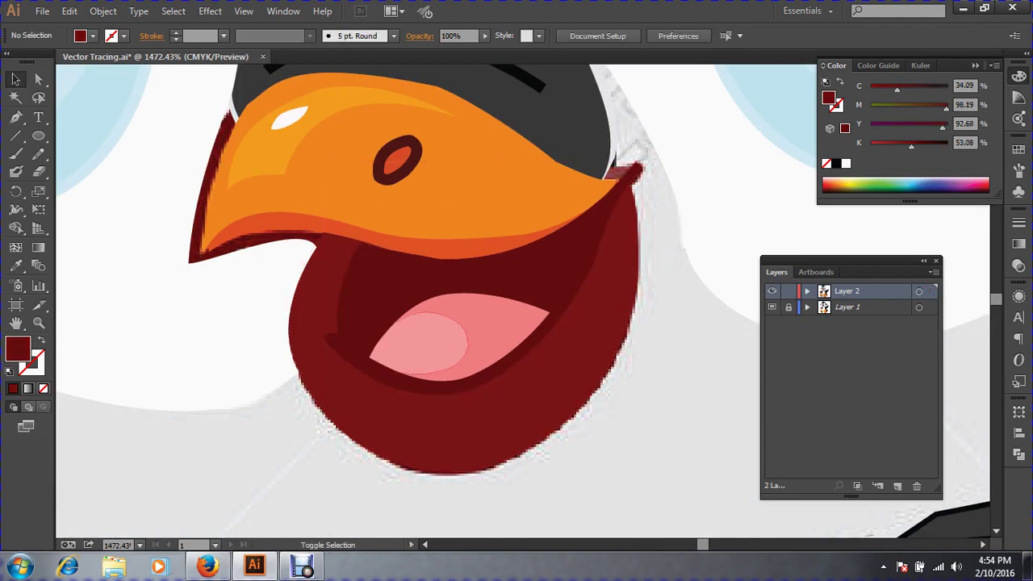
pyautogui.click(367, 316)
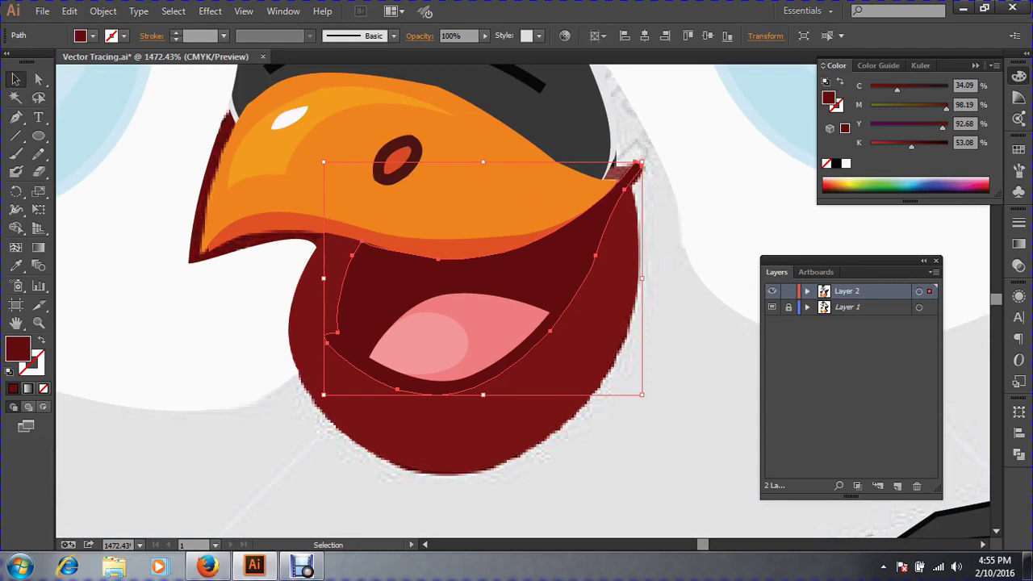
pyautogui.moveTo(367, 311); pyautogui.dragTo(454, 365)
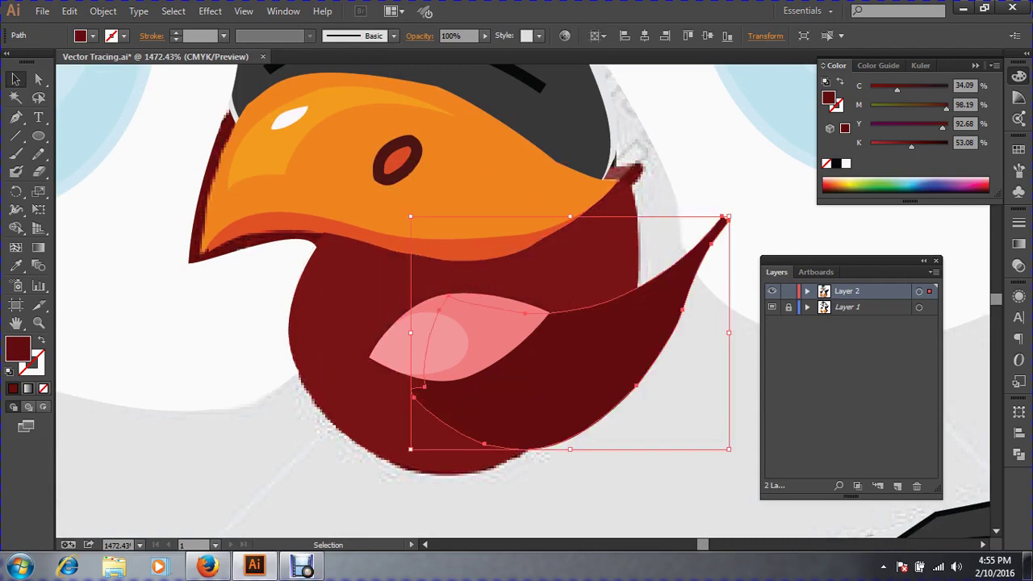
pyautogui.press('a')
pyautogui.hotkey('ctrl', 'z')
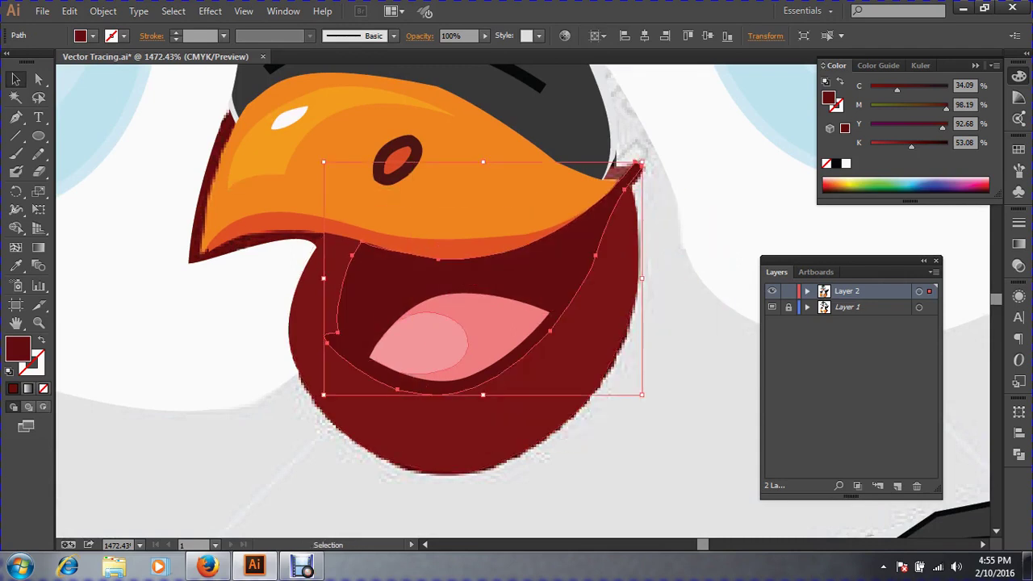
pyautogui.click(428, 343)
pyautogui.click(380, 298)
pyautogui.hotkey('ctrl', 'shift', 'a')
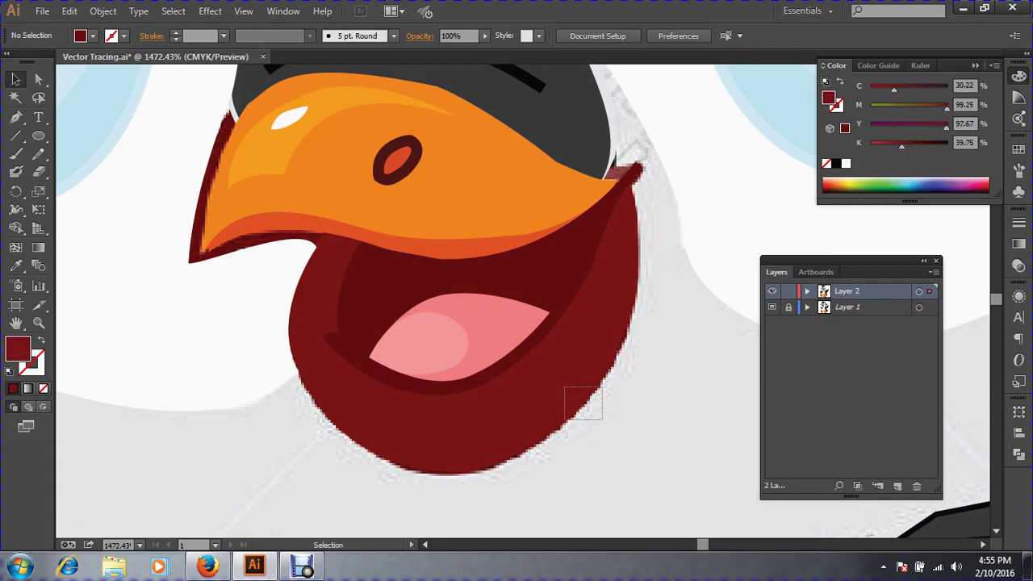
# Give the jaw shape a dark maroon fill with no stroke, then view outlines zoomed on the mouth.
pyautogui.click(594, 390)
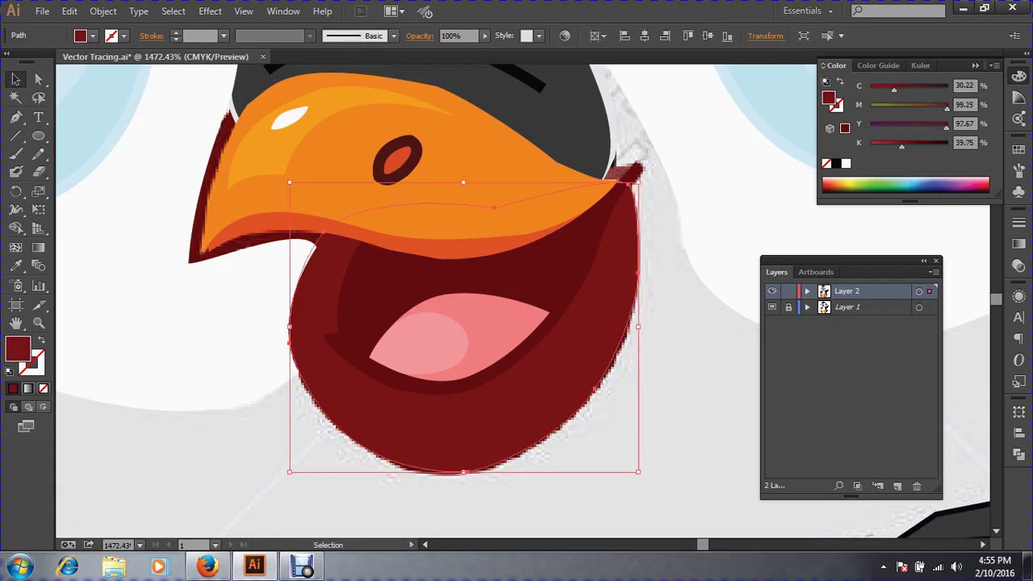
pyautogui.click(38, 345)
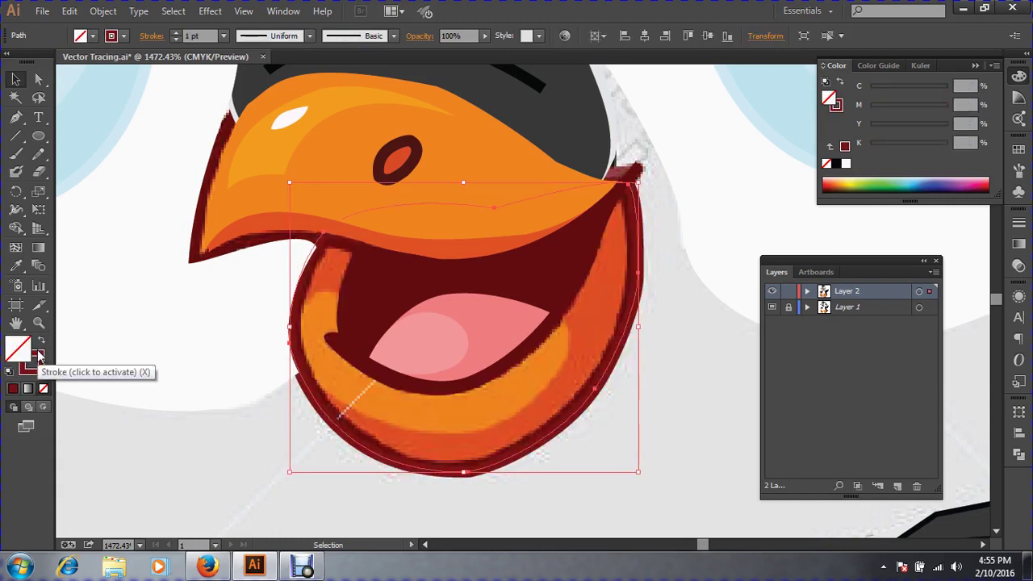
pyautogui.click(36, 359)
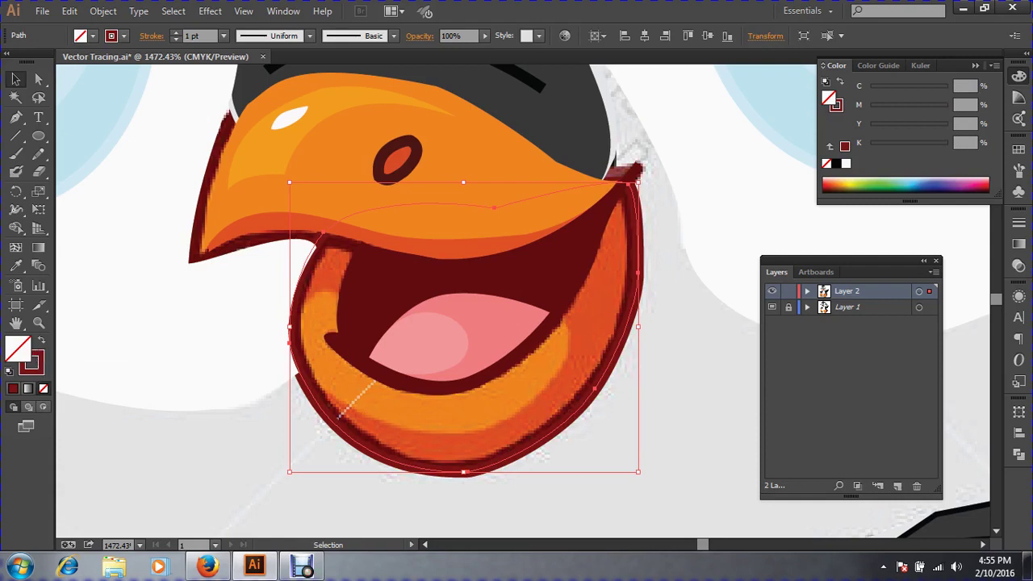
pyautogui.click(38, 343)
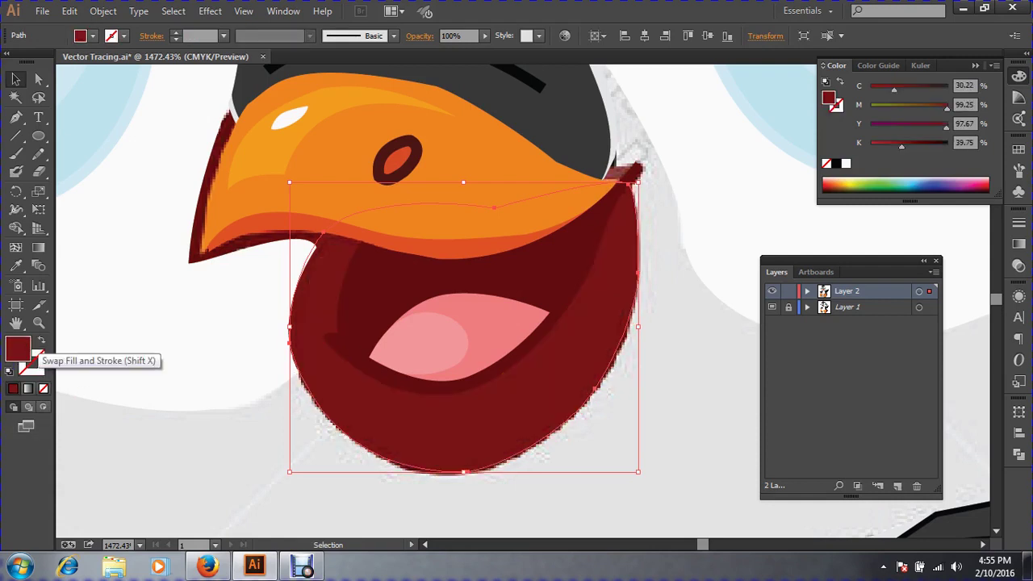
pyautogui.hotkey('ctrl', 'y')
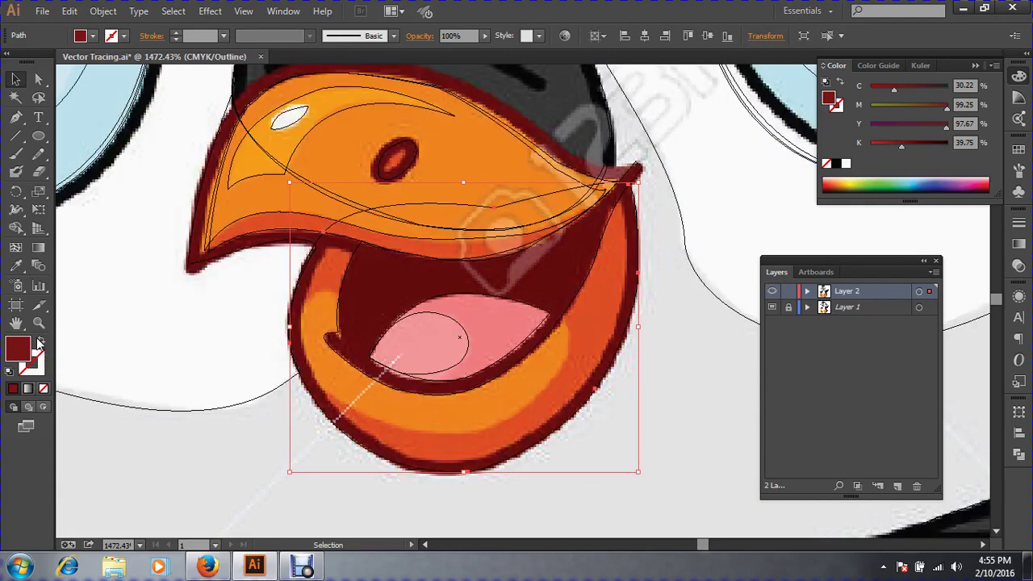
pyautogui.keyDown('ctrl'); pyautogui.click(559, 369); pyautogui.keyUp('ctrl')
pyautogui.moveTo(559, 368); pyautogui.dragTo(597, 405)
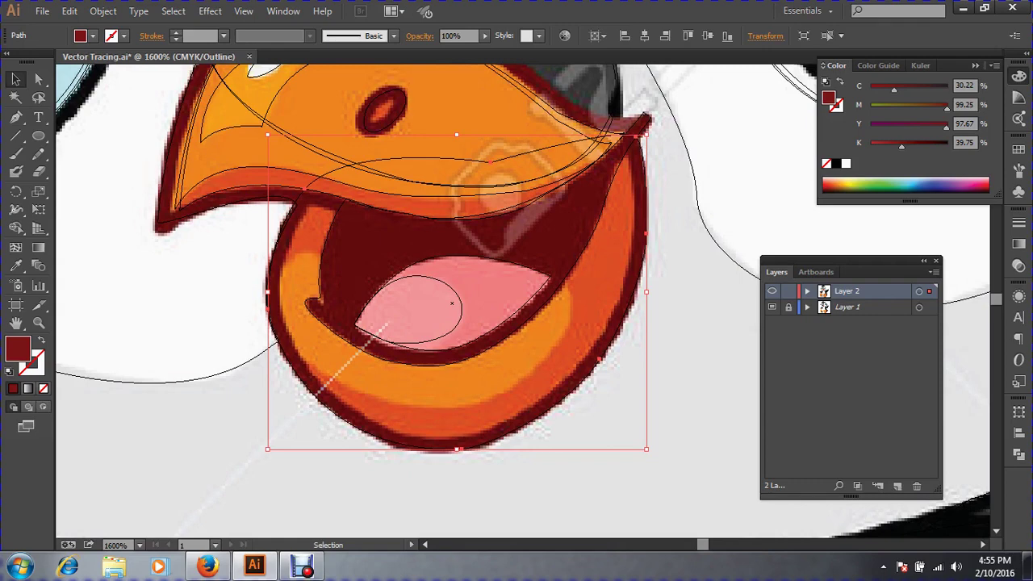
# Paste a copy of the jaw shape in front and squeeze it in from the bottom, left and right.
pyautogui.hotkey('ctrl', 'c')
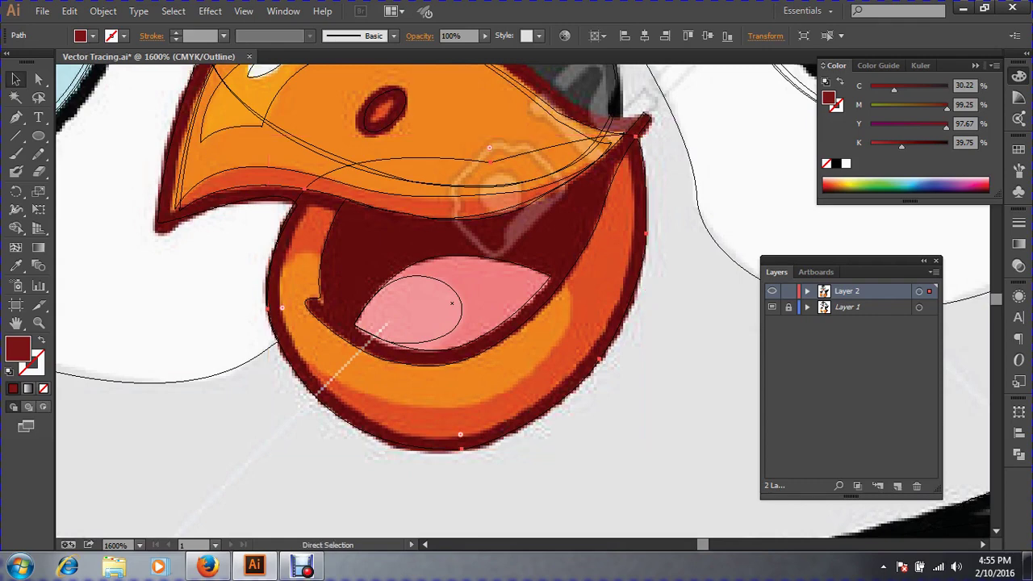
pyautogui.hotkey('ctrl', 'f')
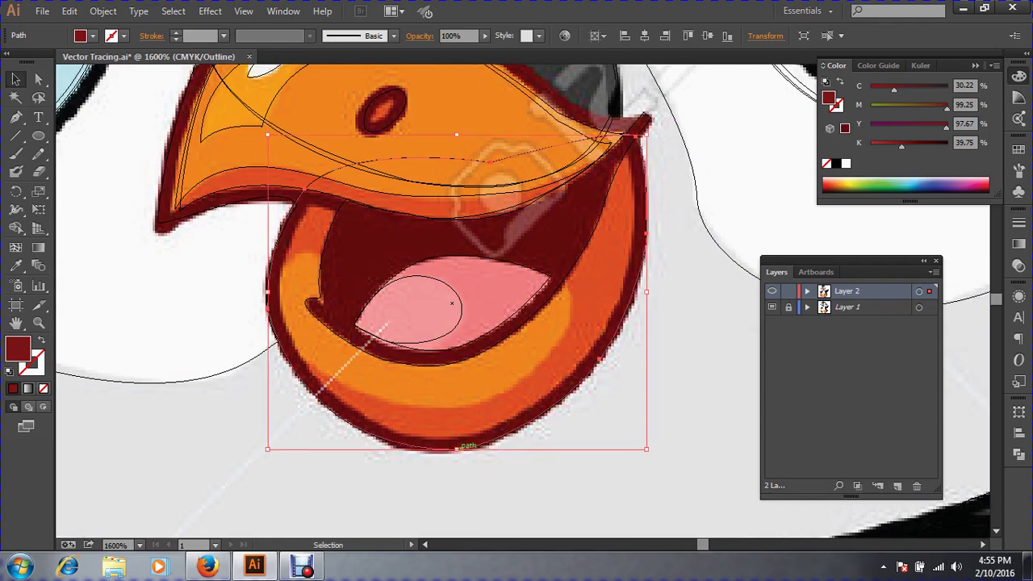
pyautogui.moveTo(457, 446); pyautogui.dragTo(452, 438)
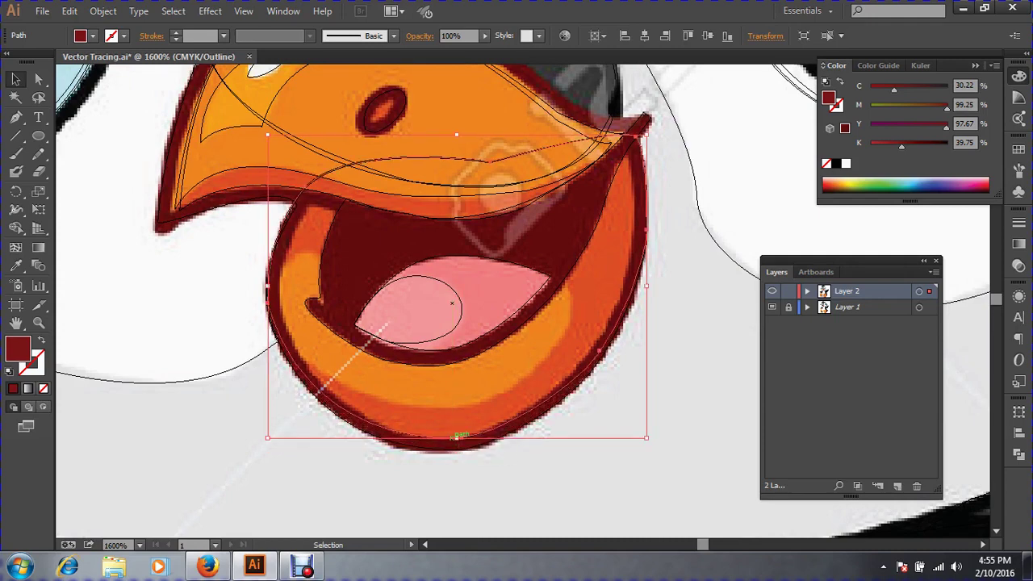
pyautogui.moveTo(267, 285); pyautogui.dragTo(278, 287)
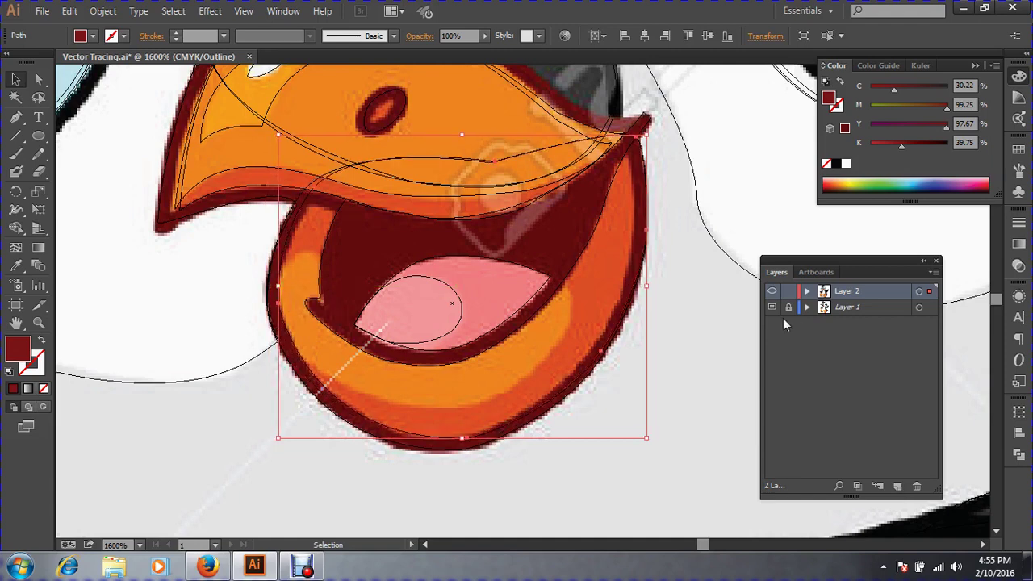
pyautogui.moveTo(647, 285); pyautogui.dragTo(635, 286)
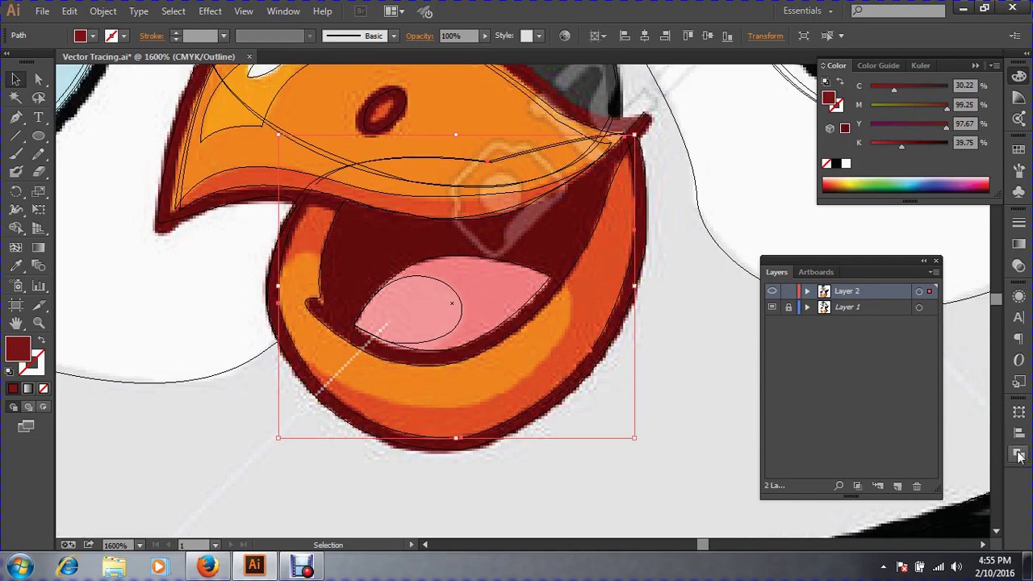
pyautogui.click(15, 266)
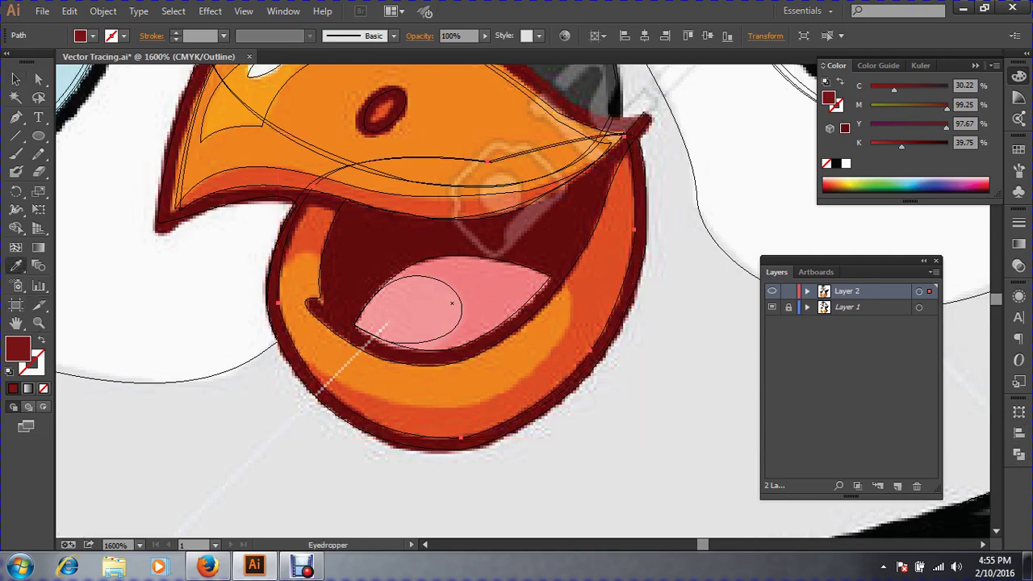
# Fill the jaw copy with the template's orange (C 5.98, M 83.79, Y 100, K 0.58), then deselect and zoom to 2400%.
pyautogui.click(607, 279)
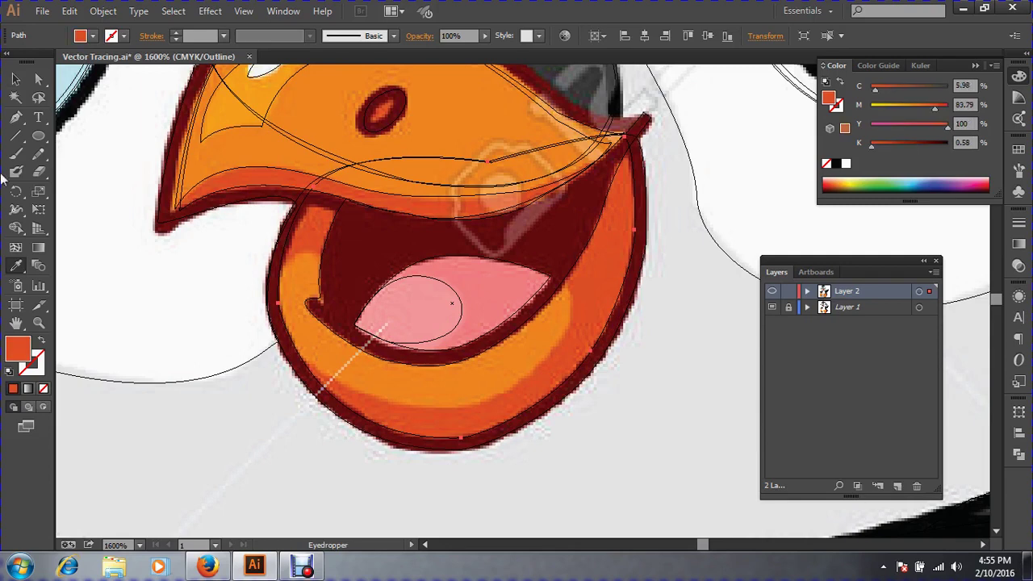
pyautogui.click(21, 79)
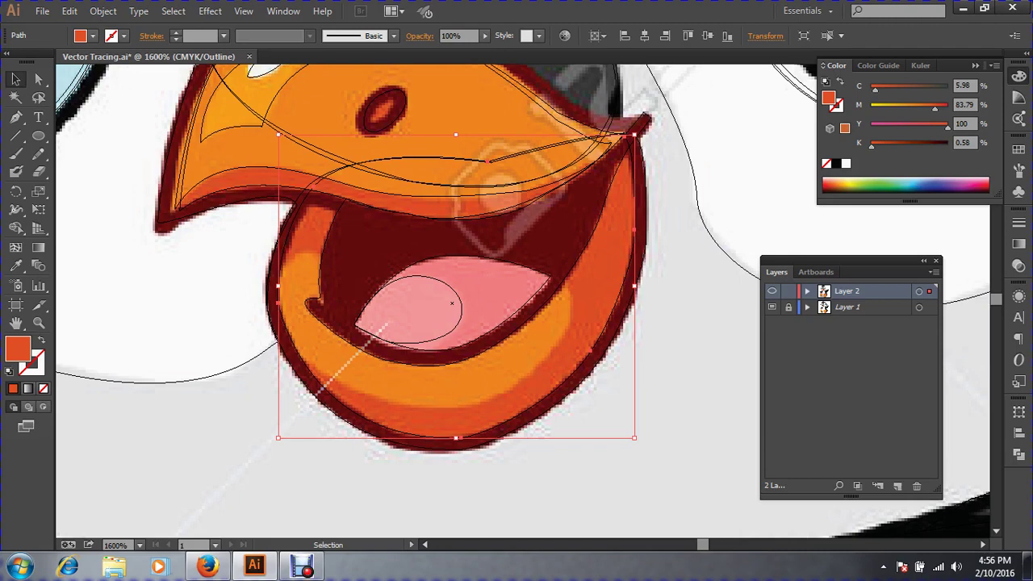
pyautogui.moveTo(565, 481); pyautogui.dragTo(478, 411)
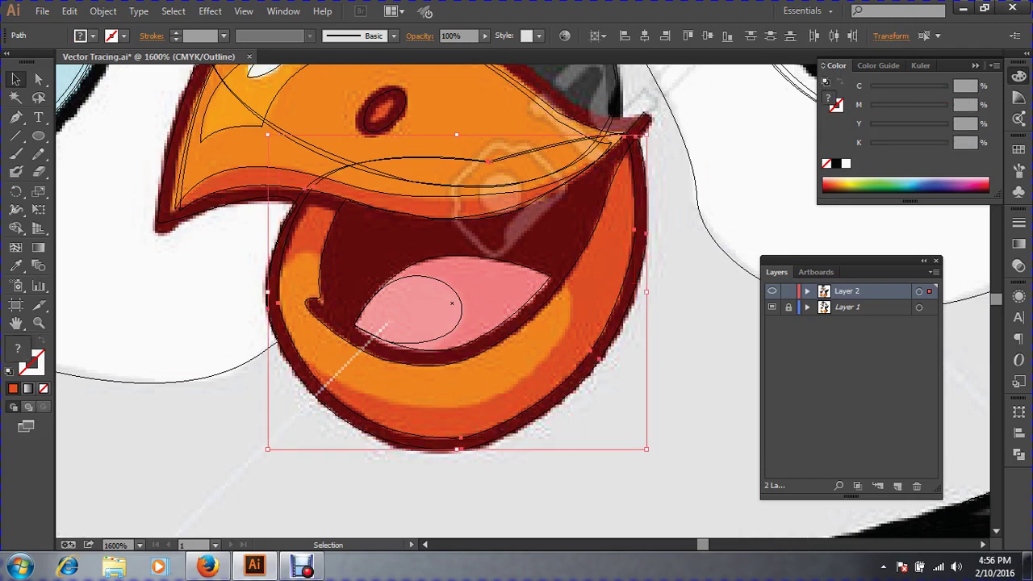
pyautogui.hotkey('ctrl', 'shift', 'a')
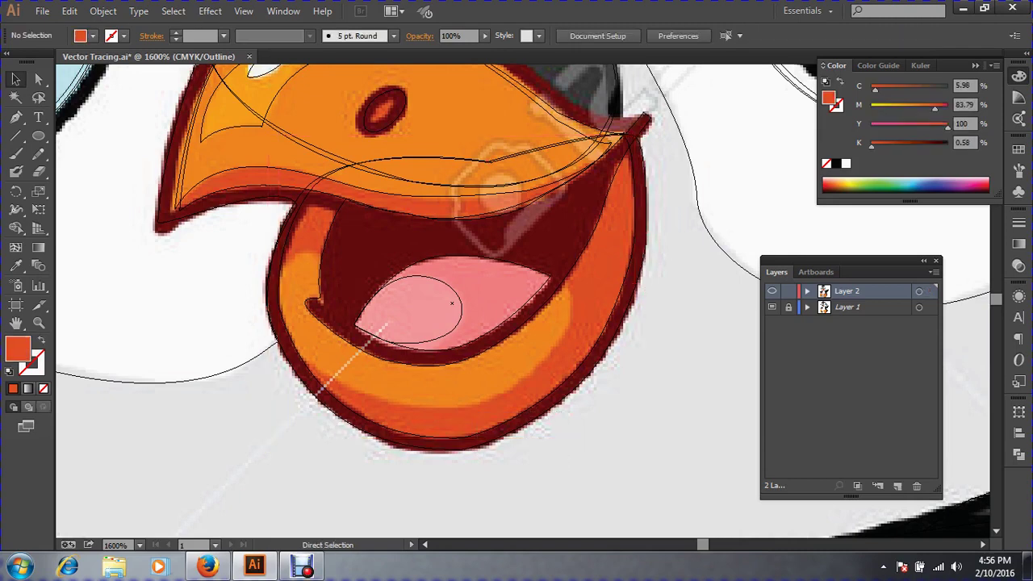
pyautogui.hotkey('ctrl', '+')
pyautogui.moveTo(431, 349); pyautogui.dragTo(397, 387)
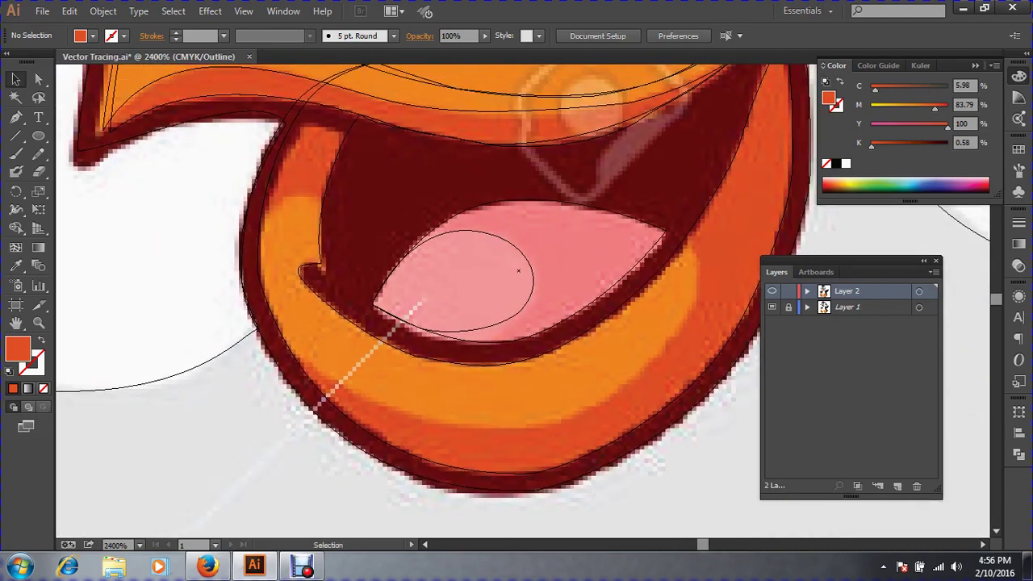
pyautogui.moveTo(575, 378); pyautogui.dragTo(482, 242)
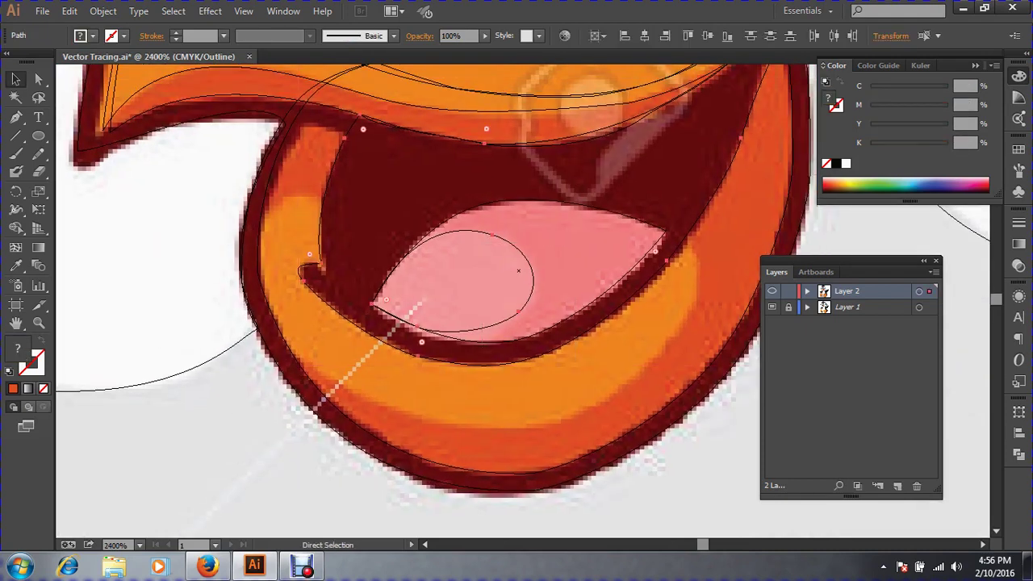
pyautogui.hotkey('ctrl', 'shift', 'a')
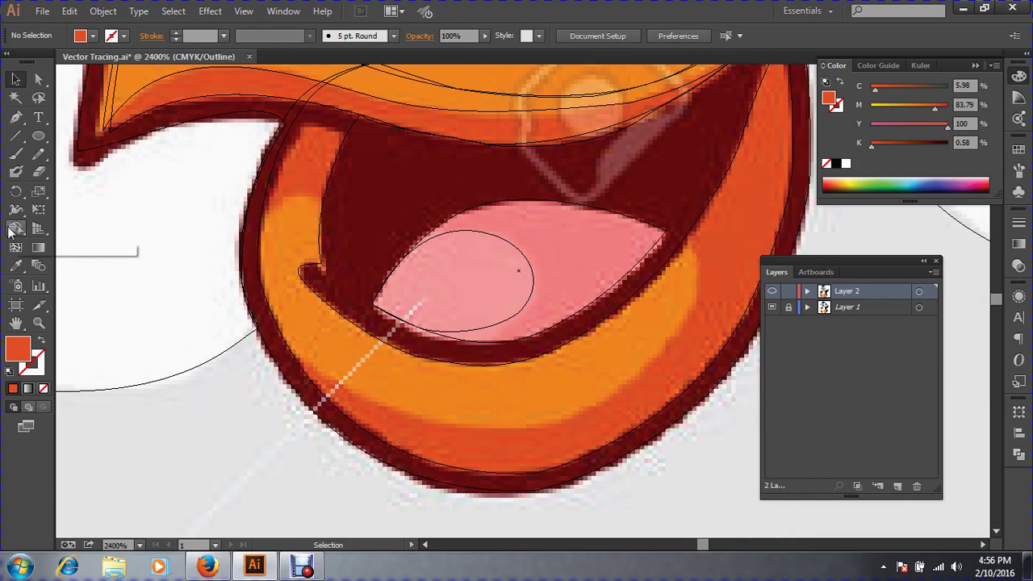
# Trace the left side and bottom curve of the orange lower-beak band with the Pen tool.
pyautogui.click(15, 117)
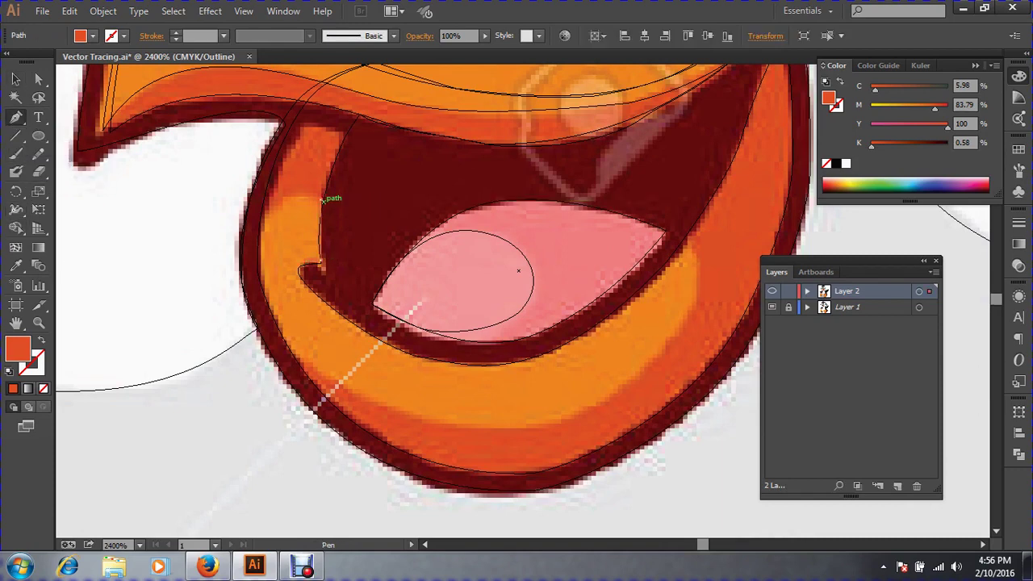
pyautogui.moveTo(321, 199); pyautogui.dragTo(247, 255)
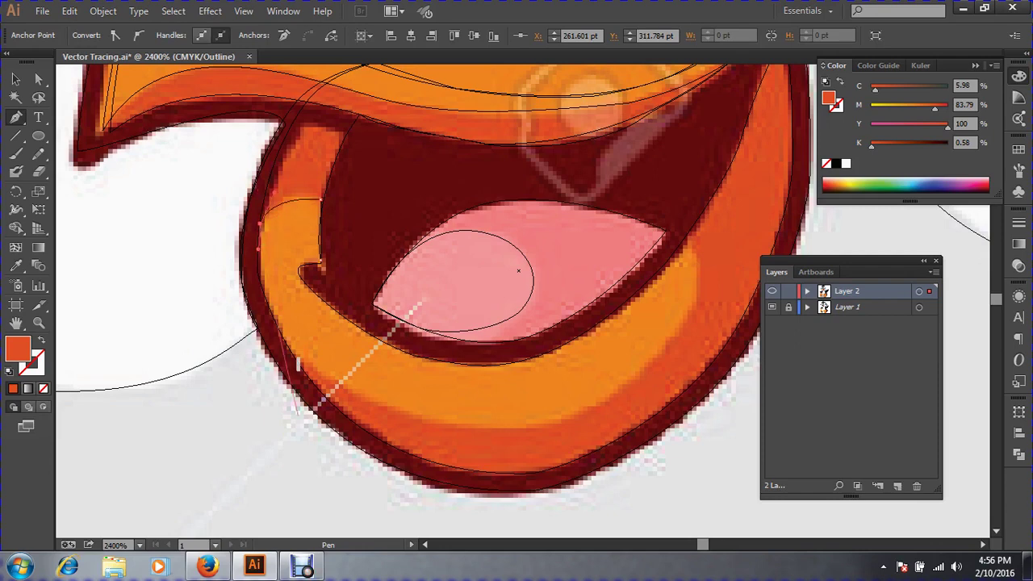
pyautogui.moveTo(282, 360); pyautogui.dragTo(319, 376)
pyautogui.moveTo(397, 408); pyautogui.dragTo(394, 430)
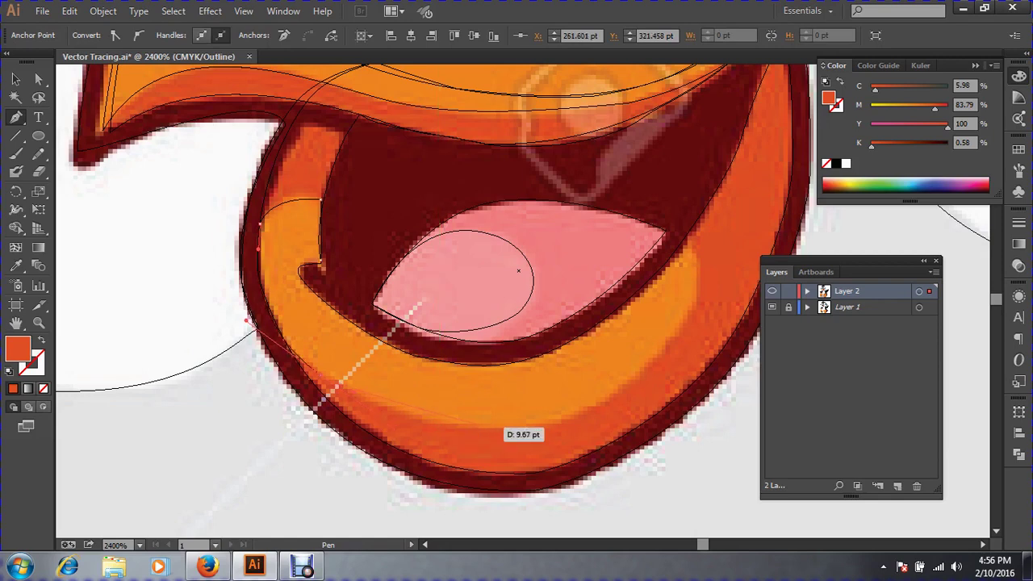
pyautogui.moveTo(490, 428); pyautogui.dragTo(569, 419)
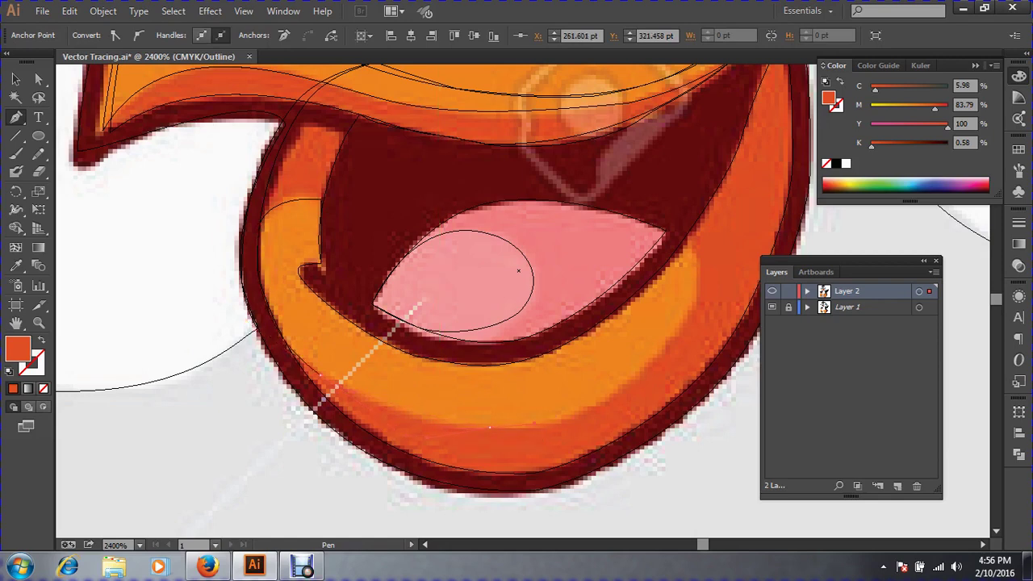
pyautogui.moveTo(490, 427); pyautogui.dragTo(490, 427)
# Continue the band up its right side and back to the start, closing the path.
pyautogui.click(629, 379)
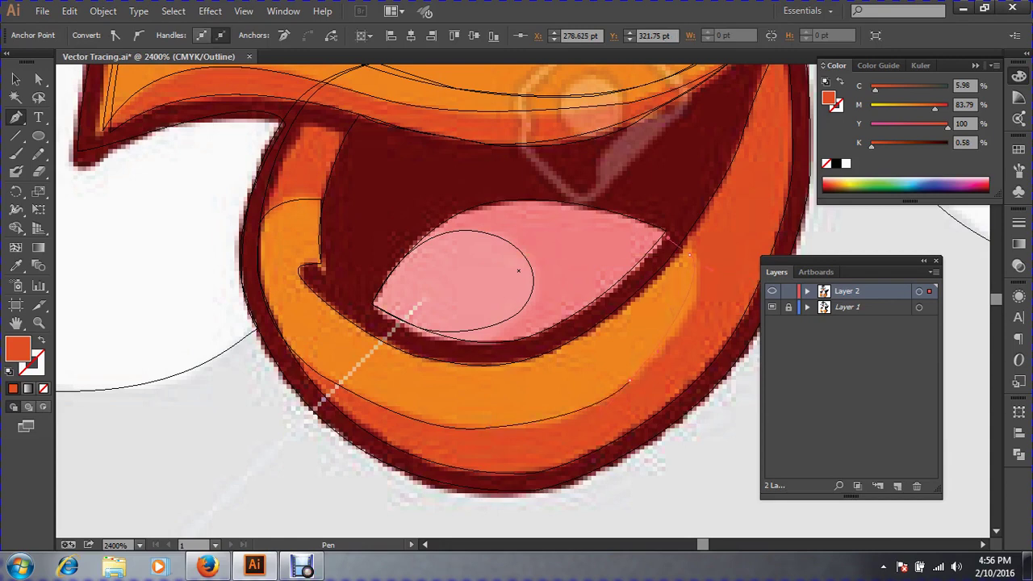
pyautogui.moveTo(688, 255); pyautogui.dragTo(657, 207)
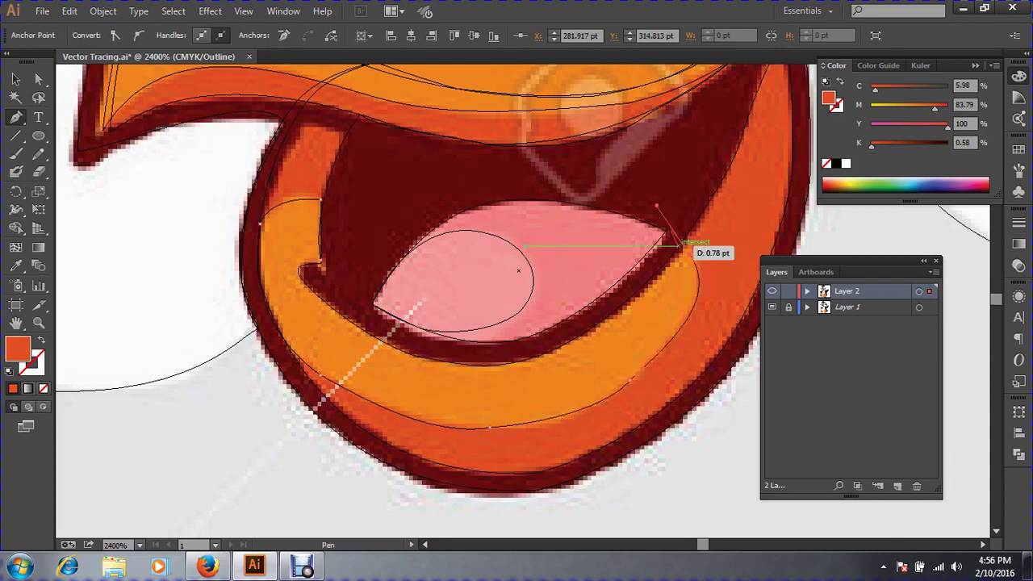
pyautogui.click(686, 257)
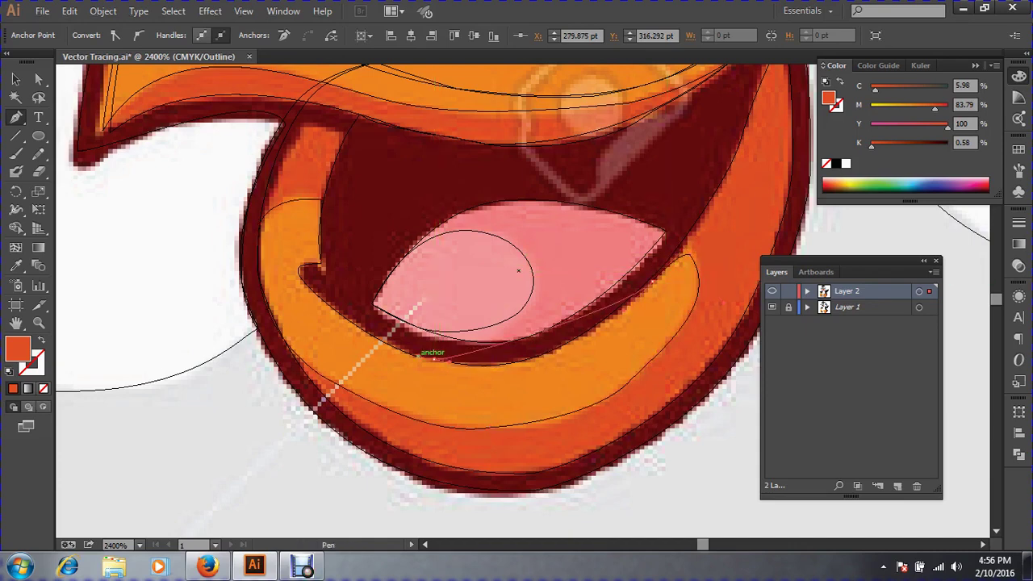
pyautogui.moveTo(434, 359); pyautogui.dragTo(536, 390)
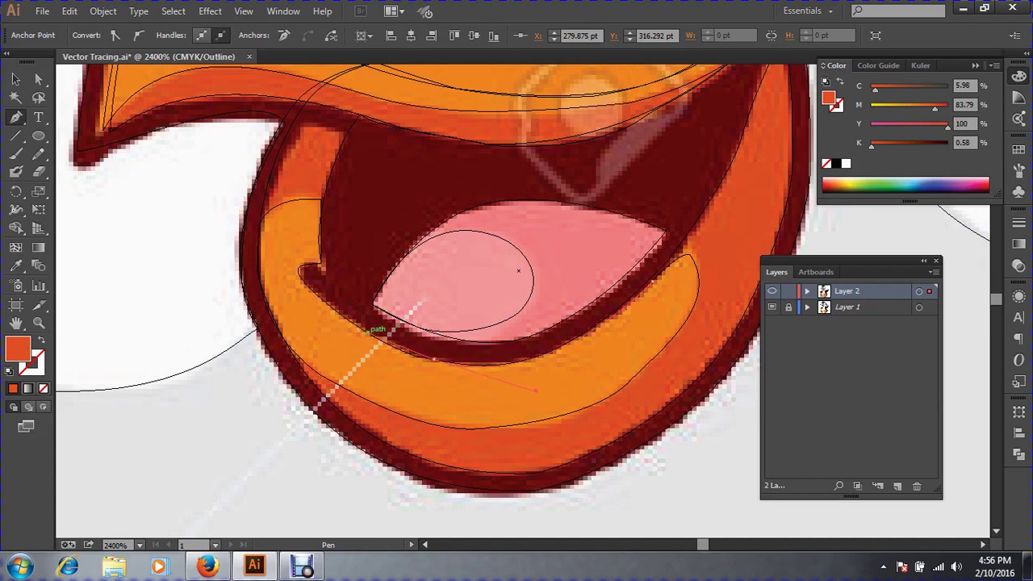
pyautogui.click(312, 276)
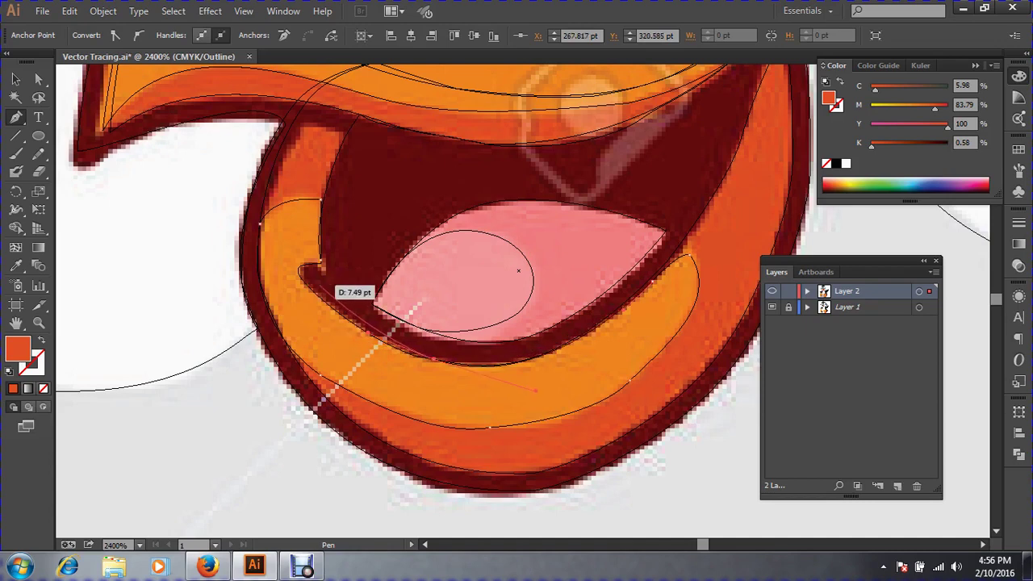
pyautogui.moveTo(321, 260); pyautogui.dragTo(279, 251)
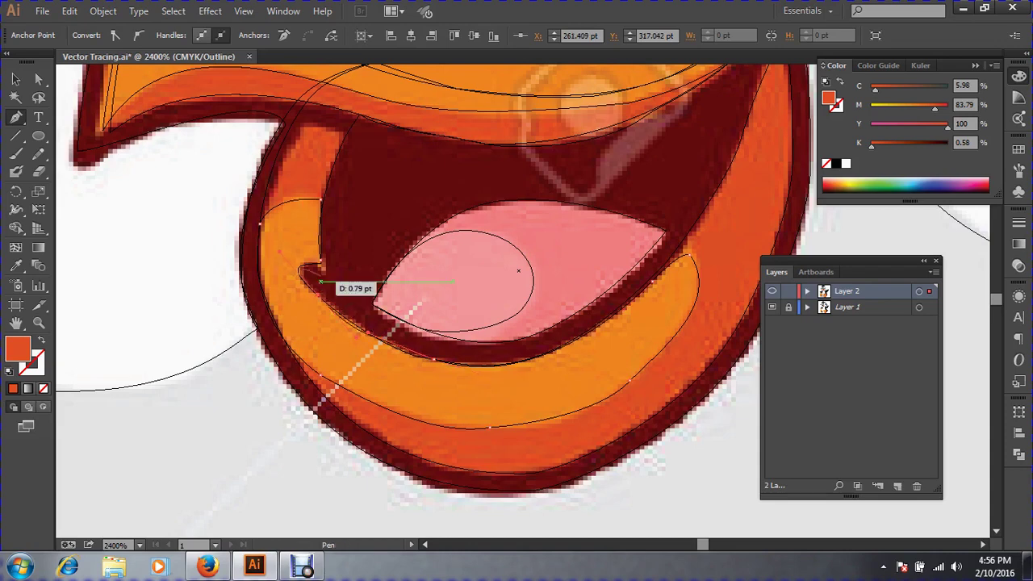
pyautogui.click(321, 259)
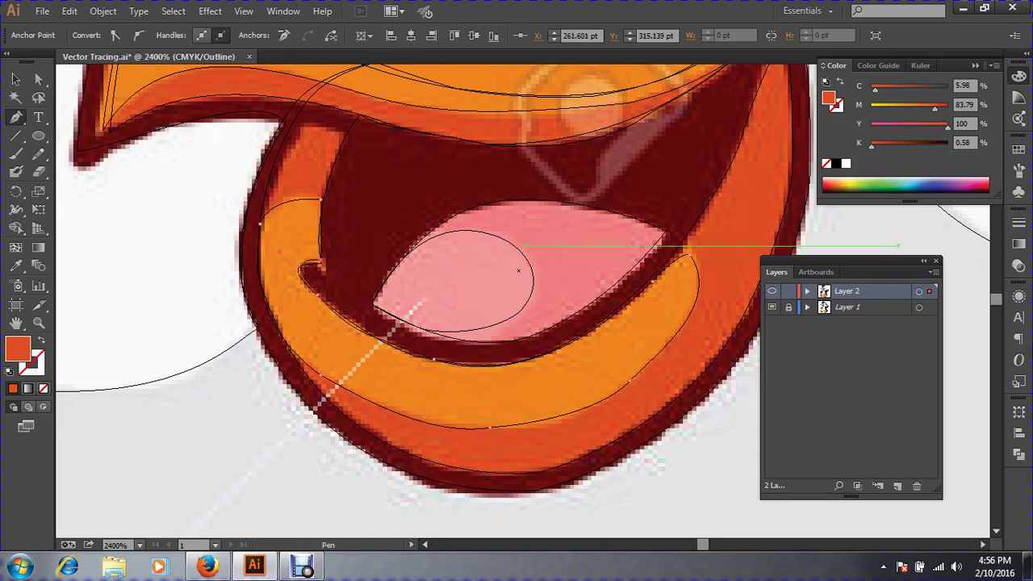
pyautogui.press('v')
pyautogui.click(16, 266)
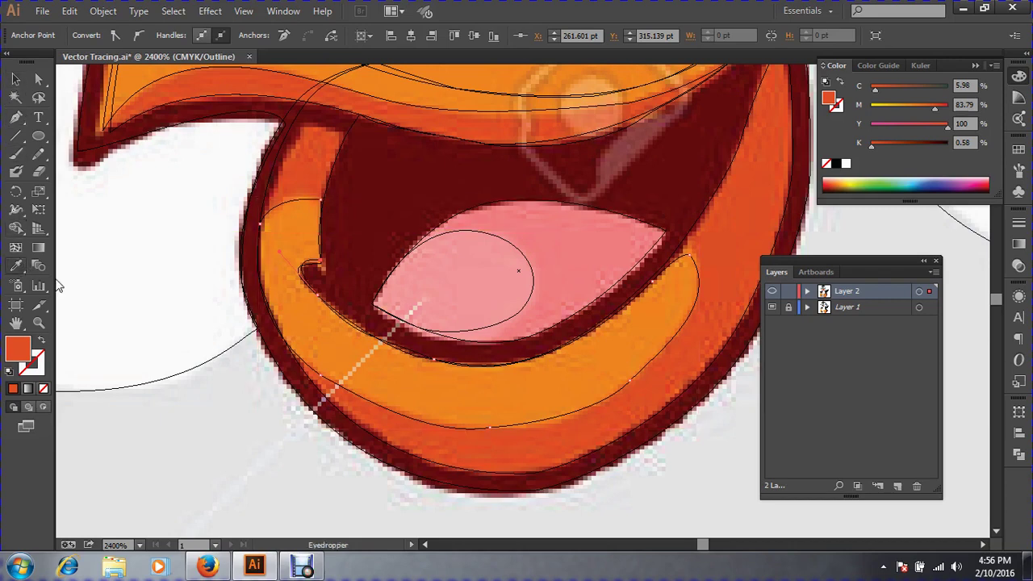
# Fill the band with the template's lighter orange (C 2.76, M 58.78, Y 100) and zoom out.
pyautogui.click(275, 258)
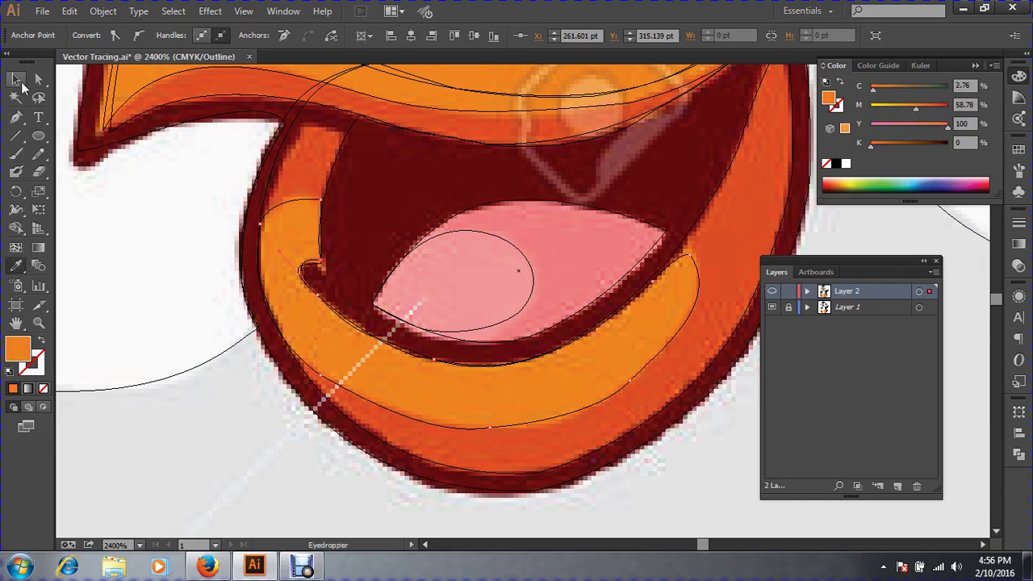
pyautogui.click(16, 79)
pyautogui.press('a')
pyautogui.hotkey('ctrl', '-')
pyautogui.hotkey('ctrl', '-')
pyautogui.hotkey('ctrl', '-')
pyautogui.hotkey('ctrl', '-')
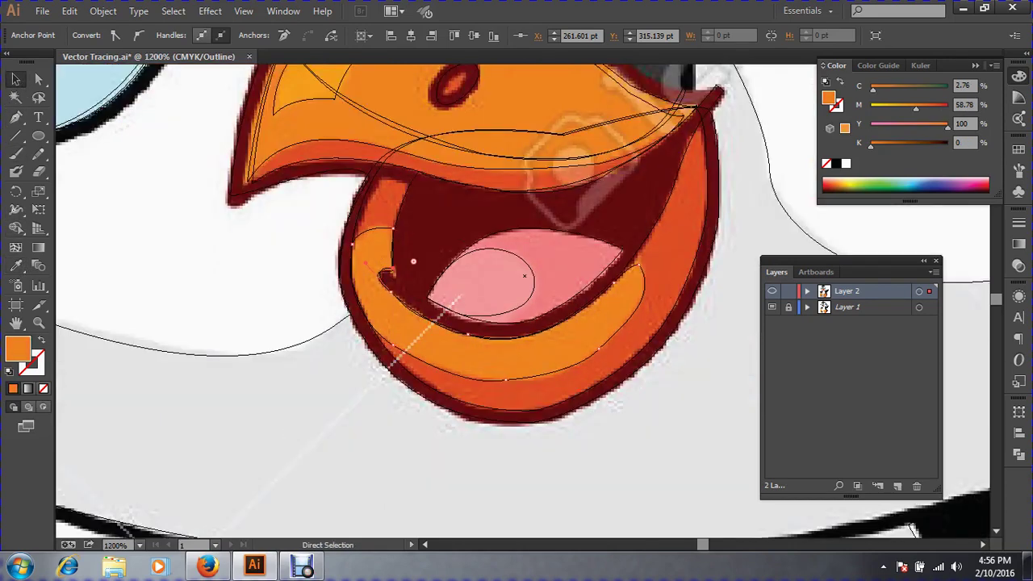
pyautogui.hotkey('ctrl', '-')
pyautogui.hotkey('ctrl', '-')
pyautogui.hotkey('ctrl', '-')
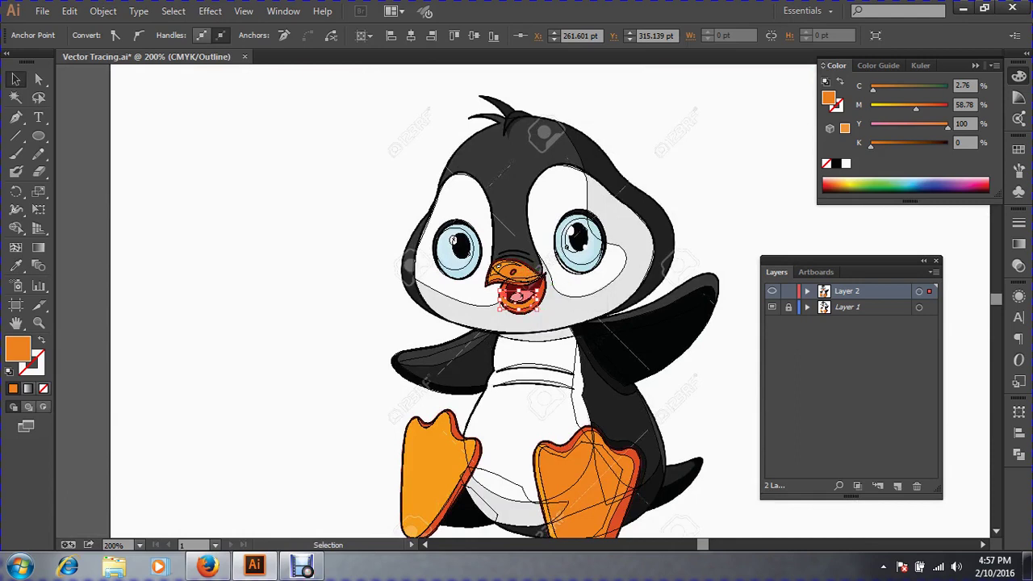
# Switch to Preview mode and zoom in on the top of the penguin's head.
pyautogui.hotkey('ctrl', 'shift', 'a')
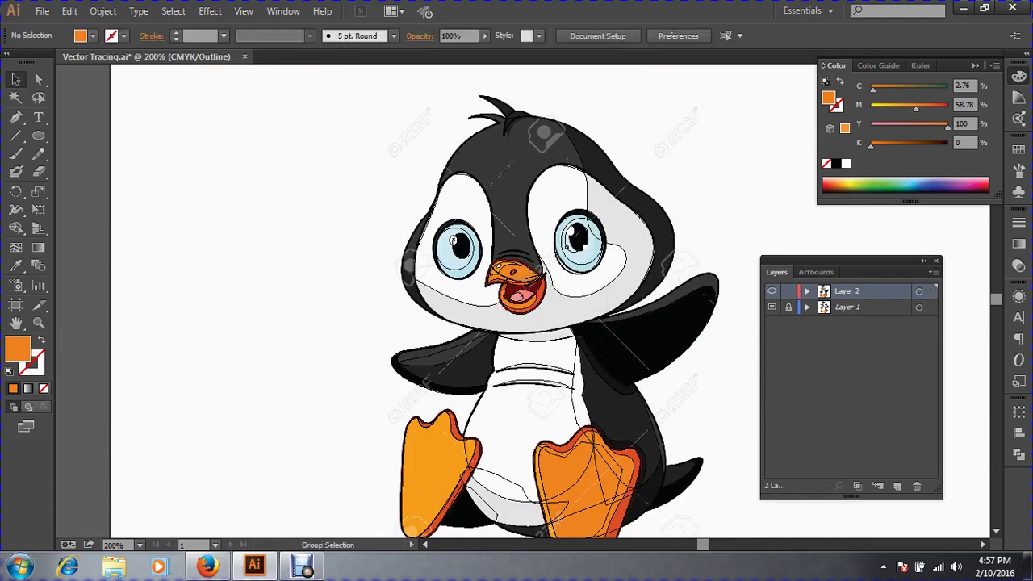
pyautogui.hotkey('ctrl', 'a')
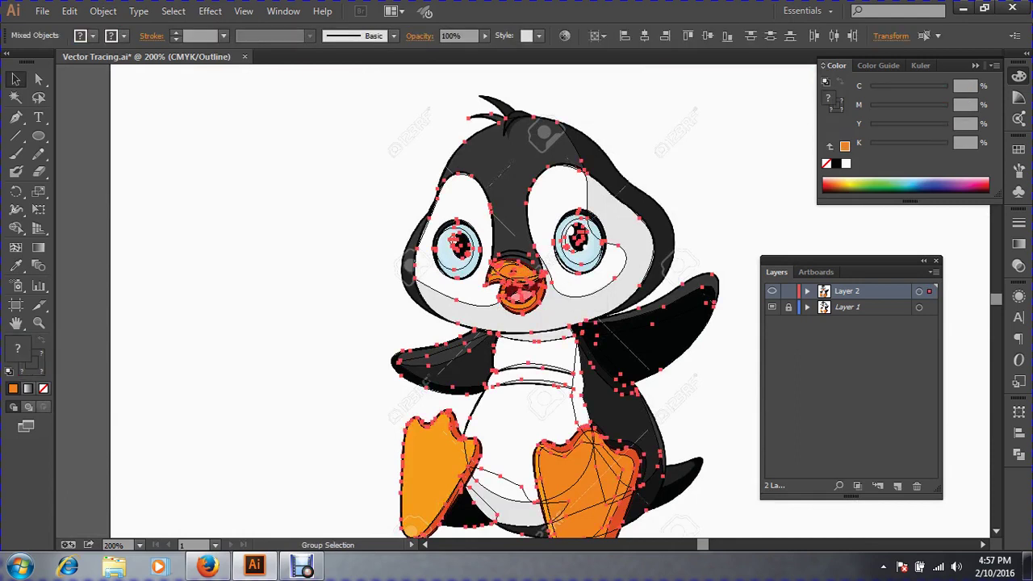
pyautogui.hotkey('ctrl', 'shift', 'a')
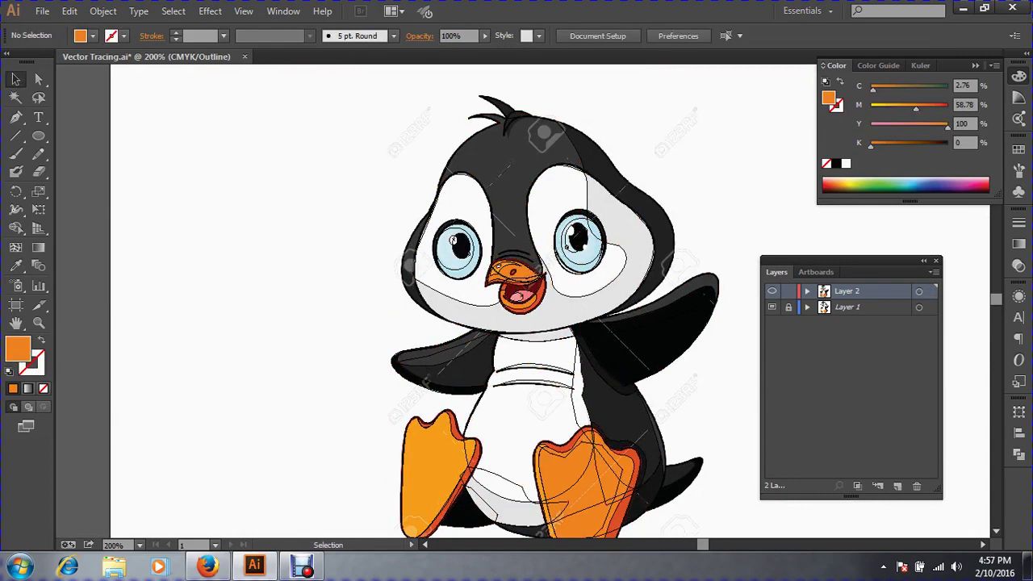
pyautogui.moveTo(346, 208); pyautogui.dragTo(759, 353)
pyautogui.hotkey('ctrl', 'y')
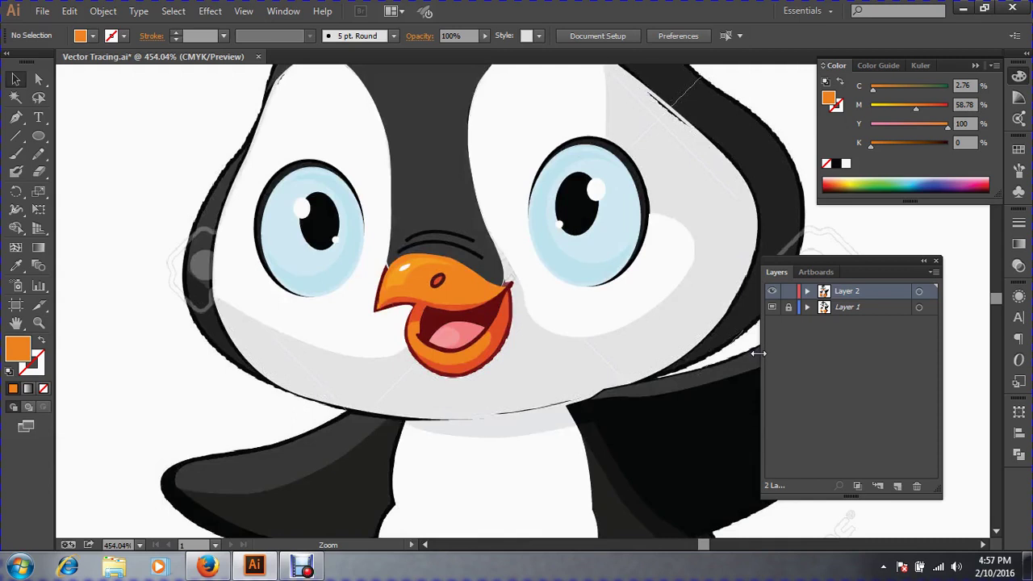
pyautogui.hotkey('ctrl', '-')
pyautogui.hotkey('ctrl', '-')
pyautogui.hotkey('ctrl', '-')
pyautogui.hotkey('ctrl', '-')
pyautogui.hotkey('ctrl', '-')
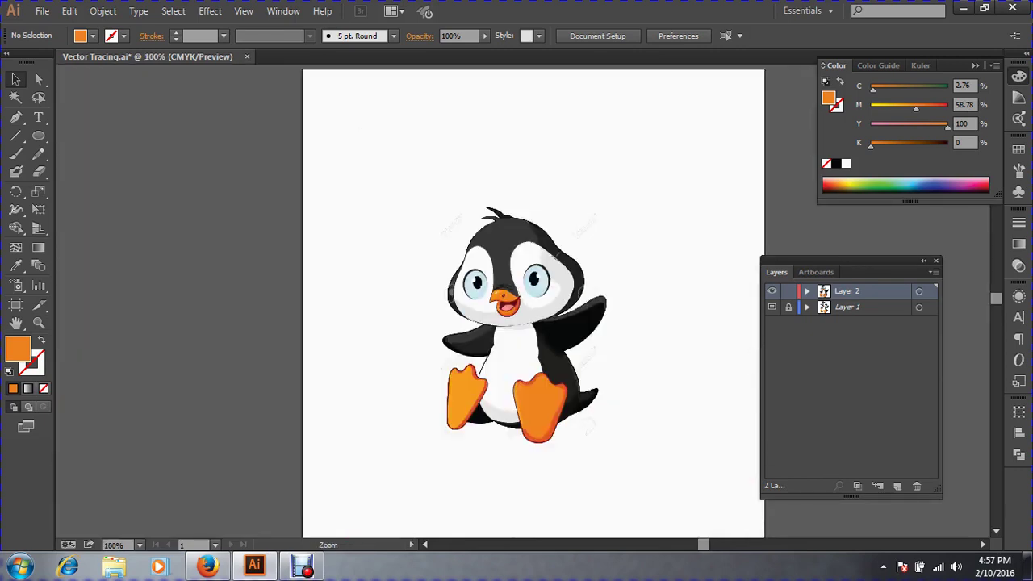
pyautogui.moveTo(441, 176); pyautogui.dragTo(594, 284)
pyautogui.moveTo(299, 148); pyautogui.dragTo(777, 414)
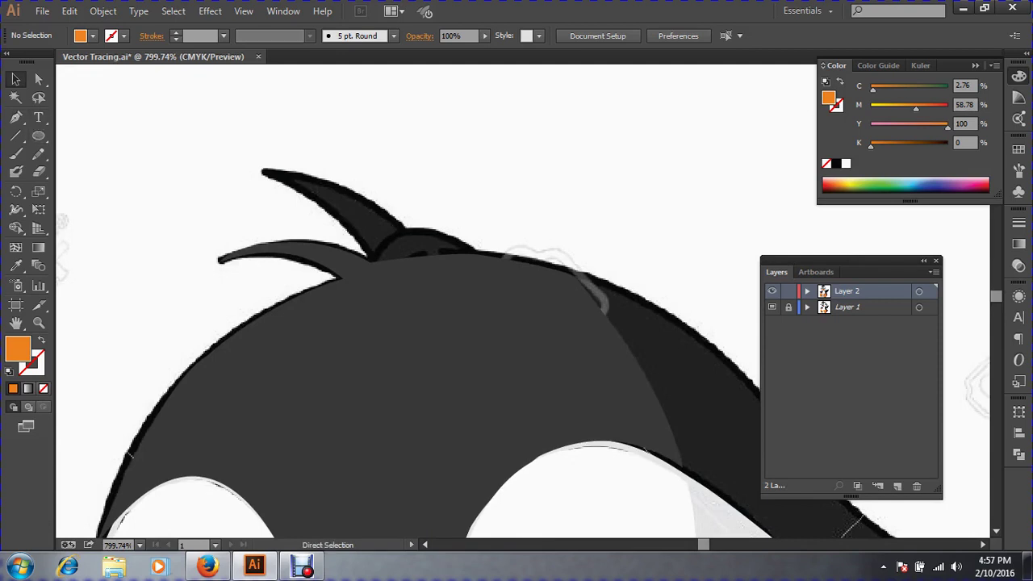
# Trace the tall head spike's base, tip and sharp right shoulder with the Pen tool.
pyautogui.hotkey('ctrl', 'a')
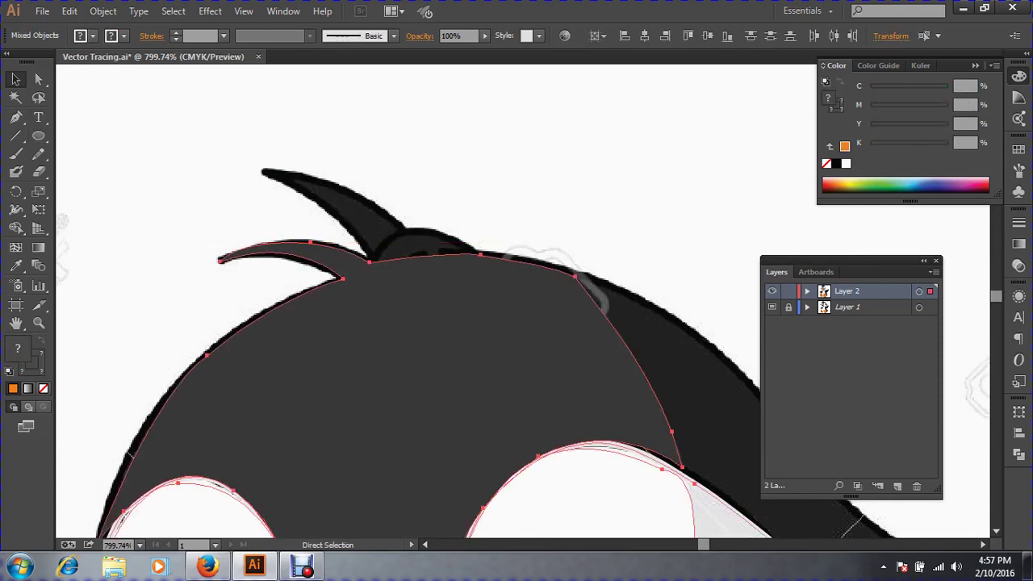
pyautogui.hotkey('ctrl', 'shift', 'a')
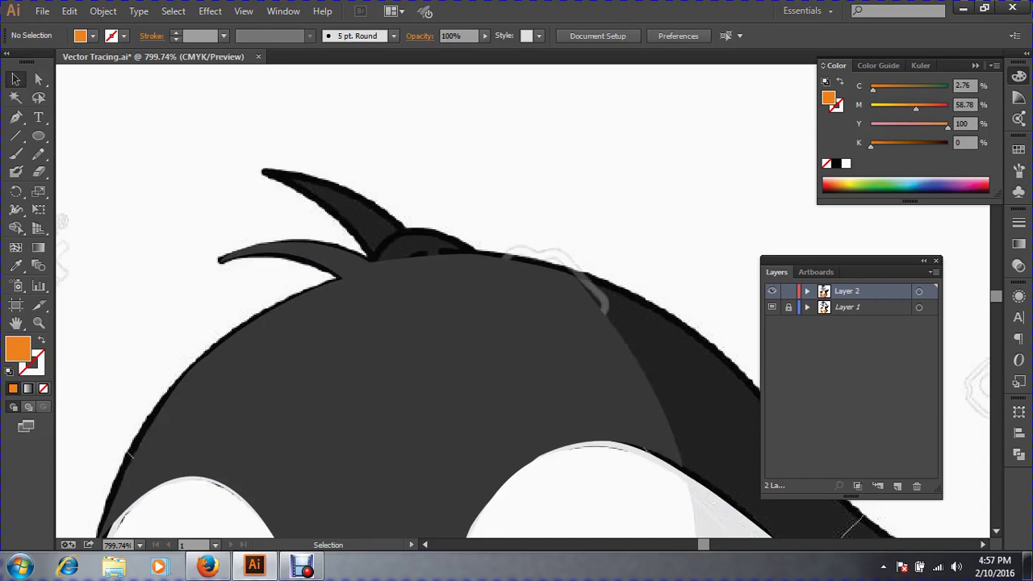
pyautogui.click(15, 117)
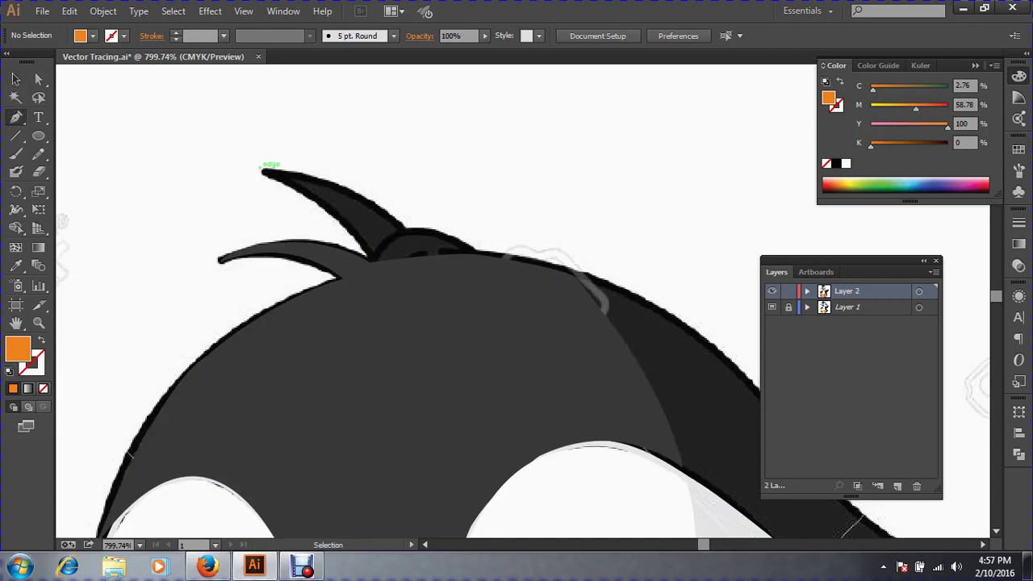
pyautogui.moveTo(178, 123); pyautogui.dragTo(680, 378)
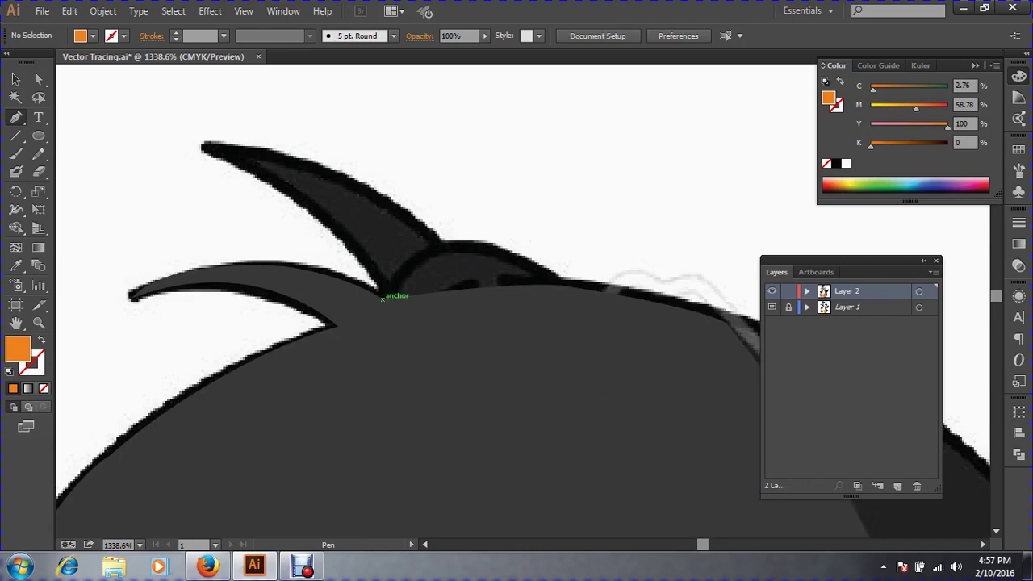
pyautogui.click(391, 295)
pyautogui.moveTo(201, 145); pyautogui.dragTo(255, 151)
pyautogui.moveTo(437, 244); pyautogui.dragTo(505, 331)
pyautogui.click(437, 245)
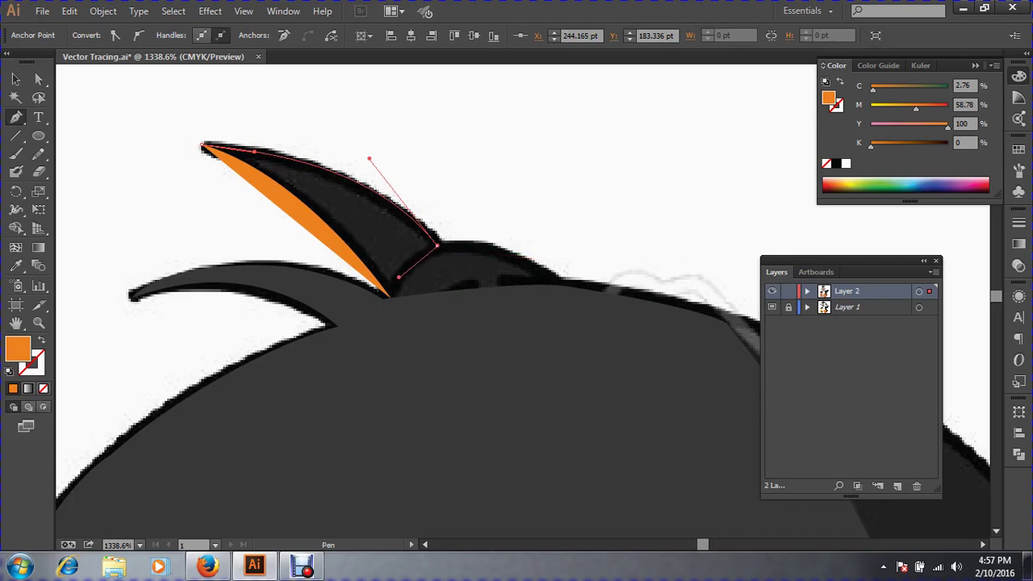
# Close the spike at its base, set orange fill with no stroke, and refine its right curve.
pyautogui.click(390, 297)
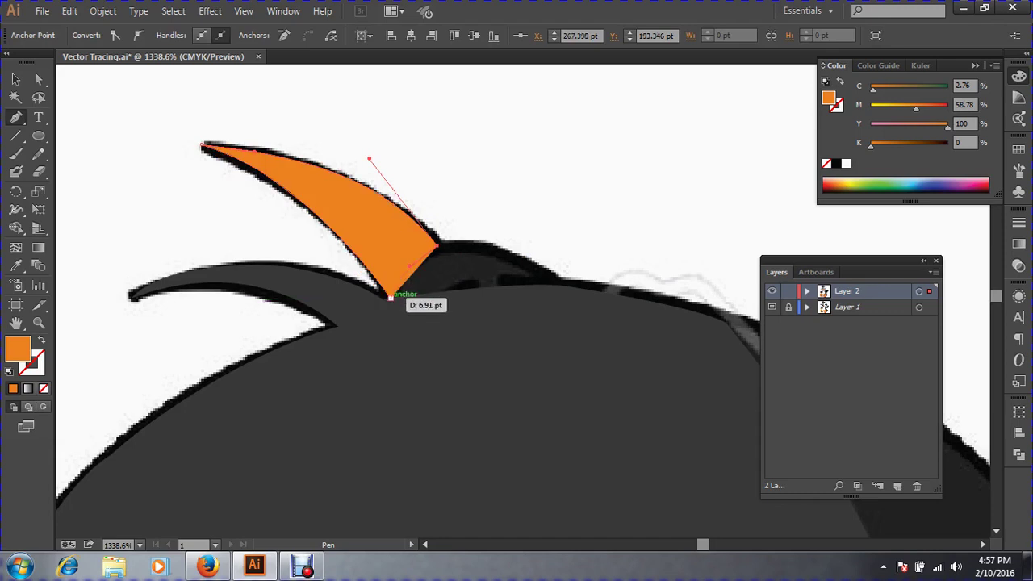
pyautogui.moveTo(393, 344); pyautogui.dragTo(391, 339)
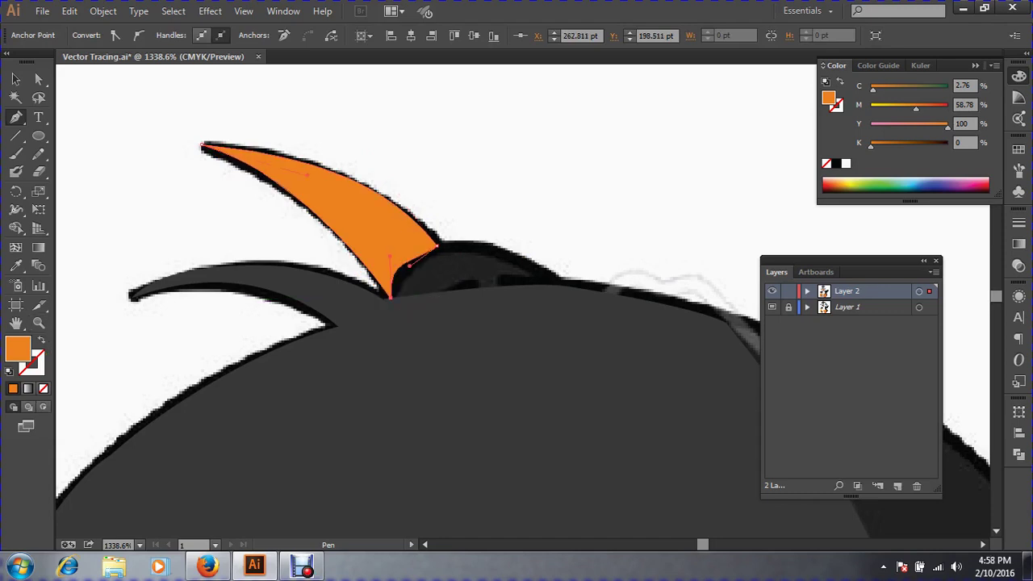
pyautogui.click(40, 340)
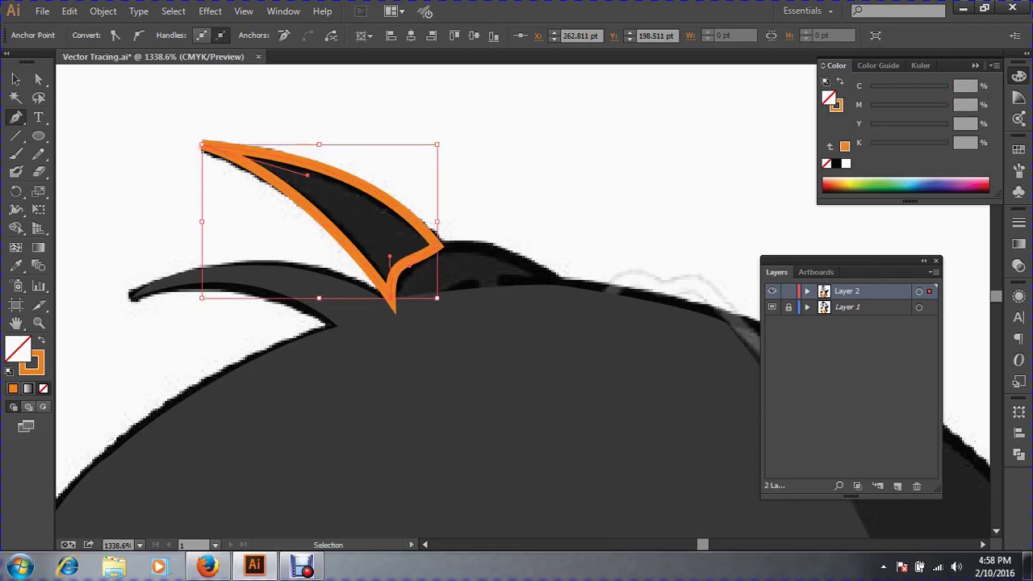
pyautogui.hotkey('shift', 'x')
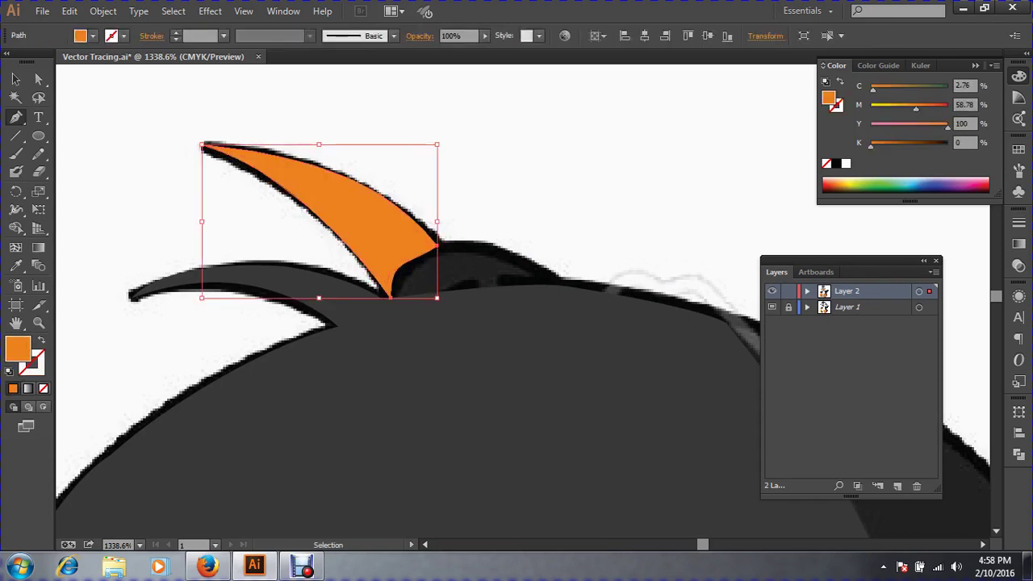
pyautogui.moveTo(436, 244); pyautogui.dragTo(443, 272)
# Switch to Outline view, reconnect the spike's base and sample the template's dark grey.
pyautogui.hotkey('ctrl', 'y')
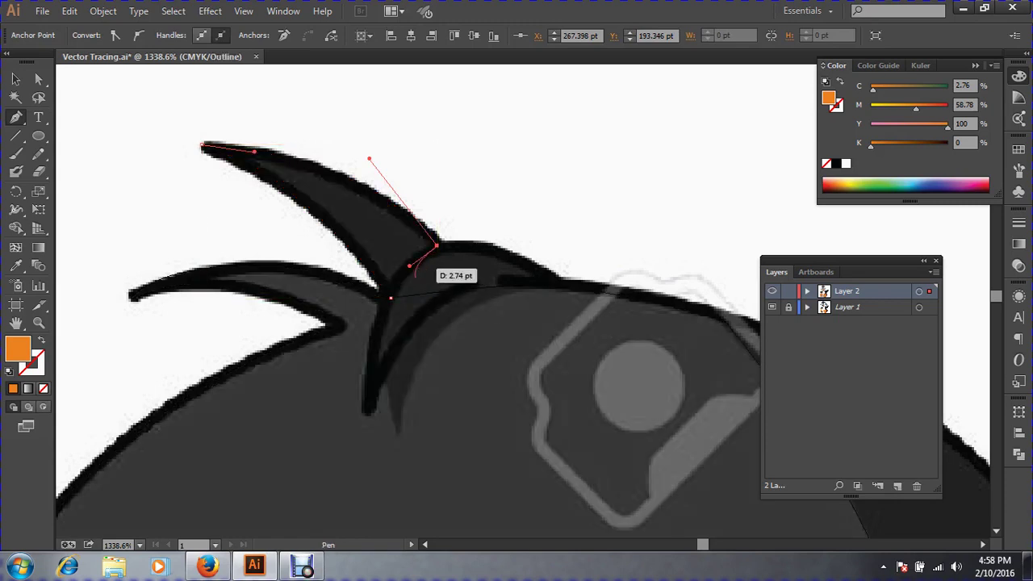
pyautogui.click(390, 297)
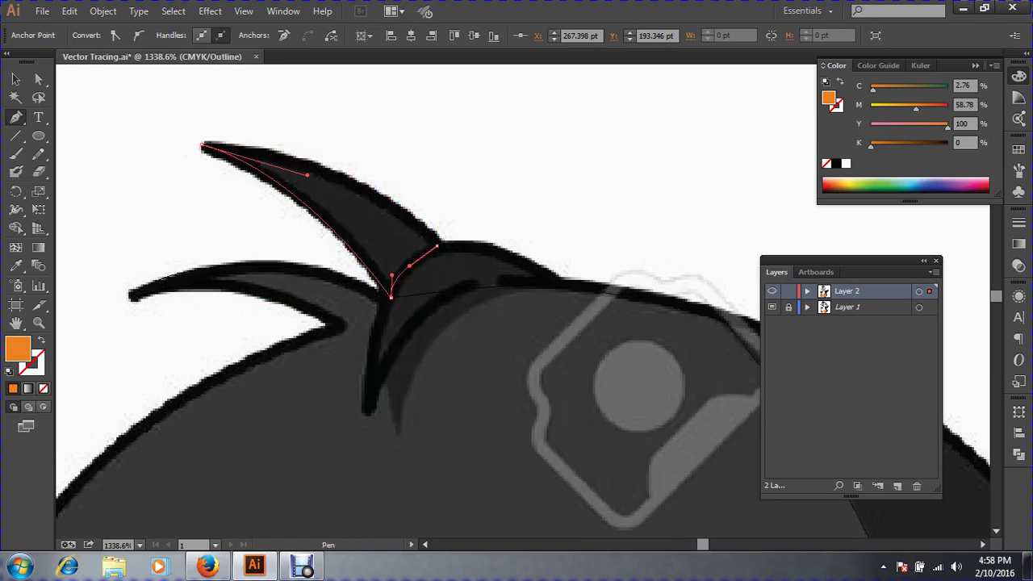
pyautogui.click(16, 267)
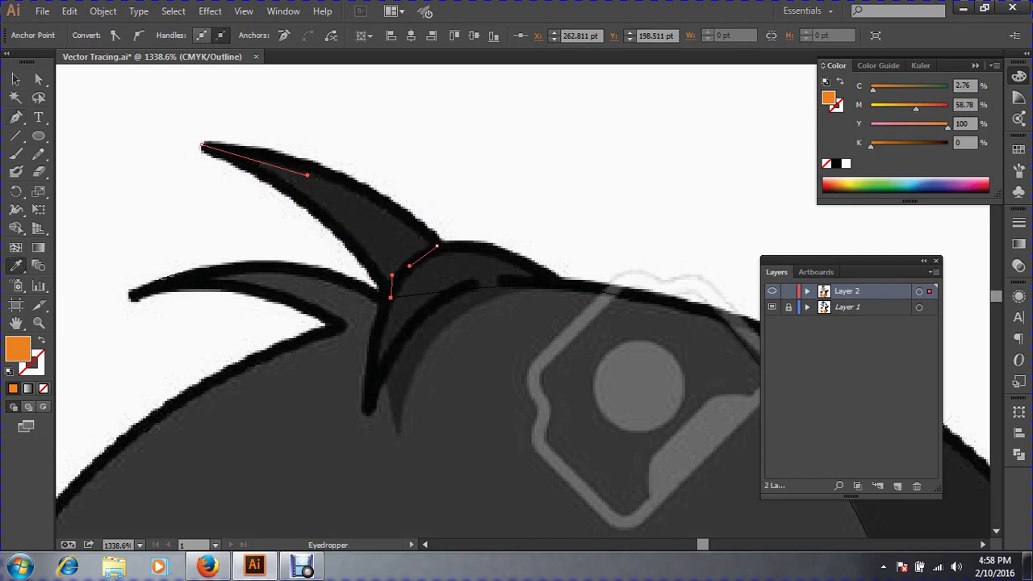
pyautogui.click(360, 219)
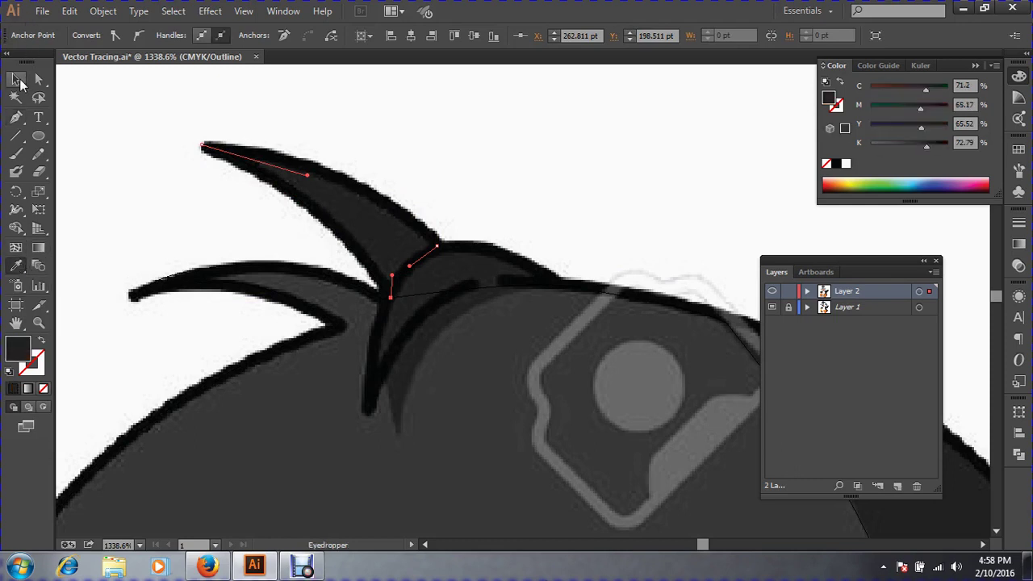
pyautogui.click(18, 81)
pyautogui.click(394, 164)
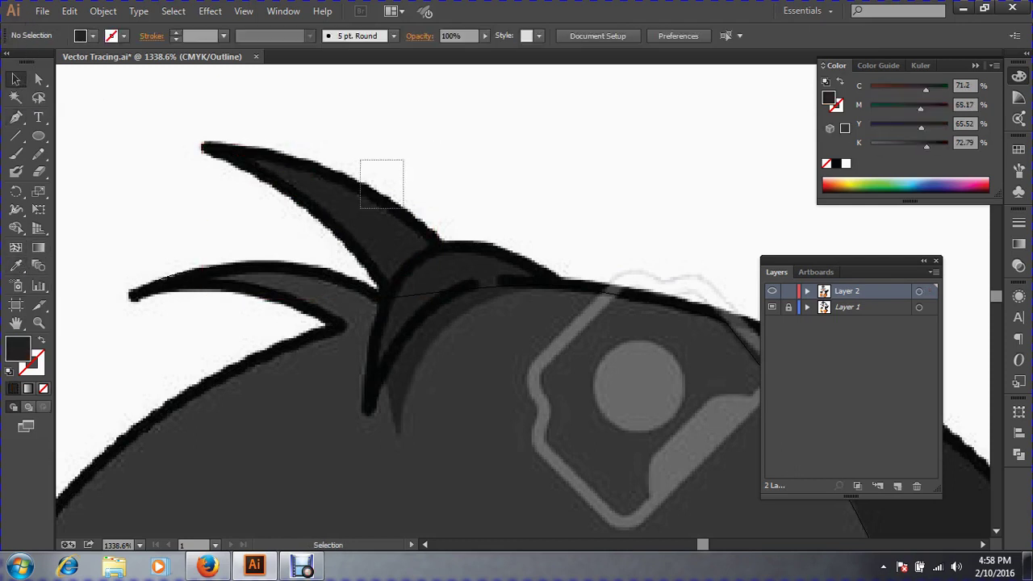
# Give the upper-left tuft no fill and a near-black 1 pt stroke sampled from the template, then deselect.
pyautogui.click(383, 188)
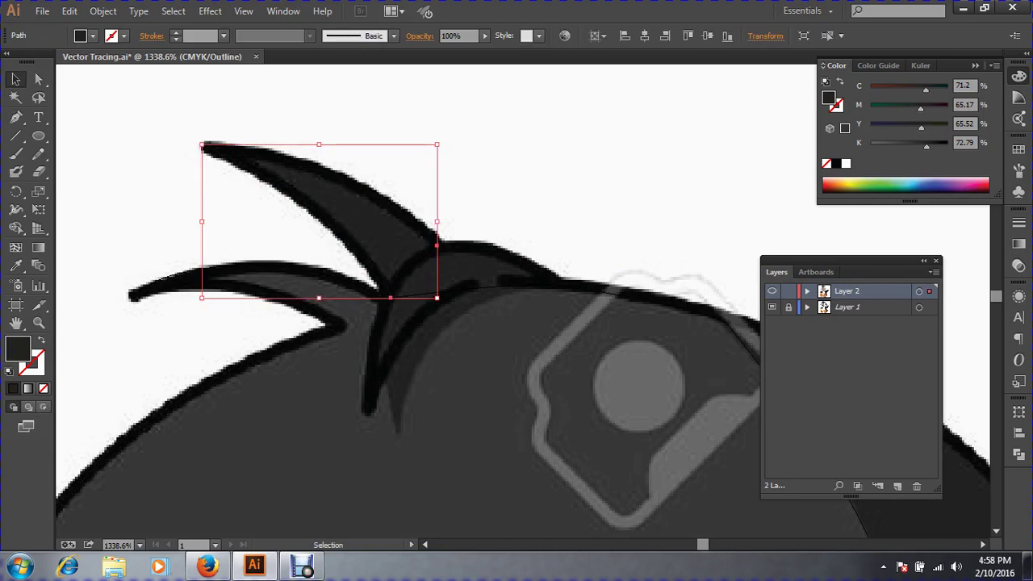
pyautogui.press('a')
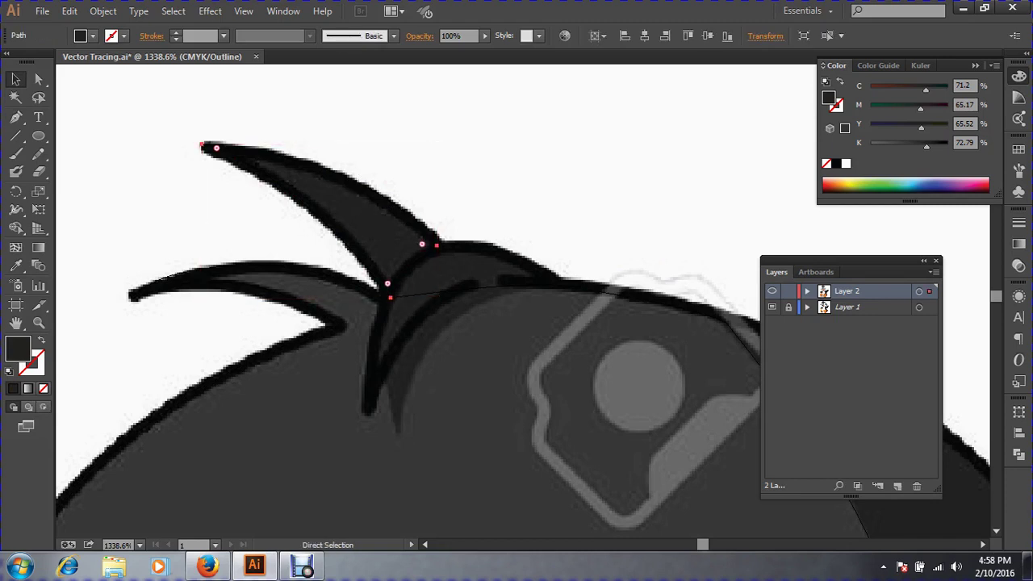
pyautogui.press('v')
pyautogui.hotkey('shift', 'x')
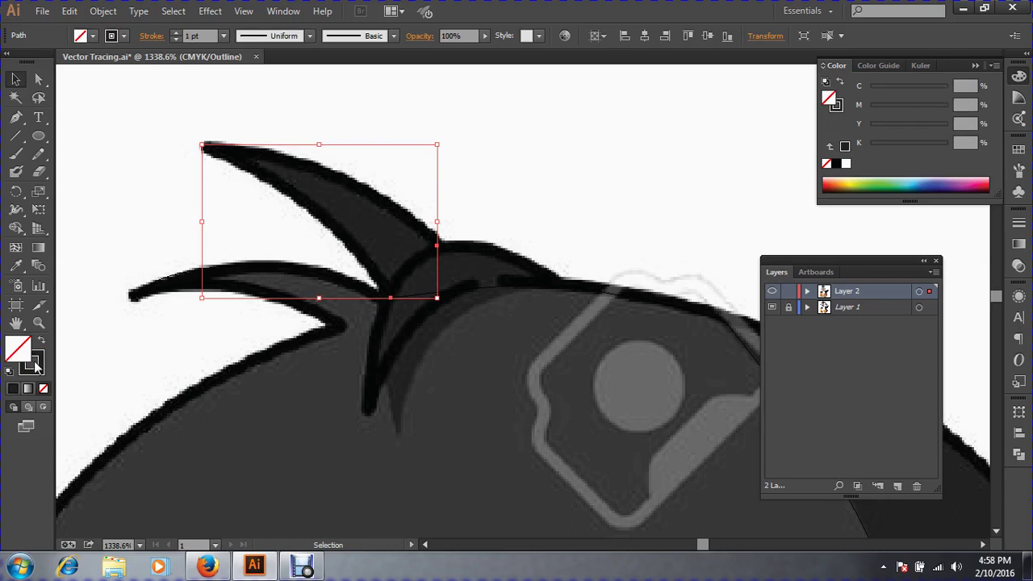
pyautogui.click(36, 367)
pyautogui.click(15, 265)
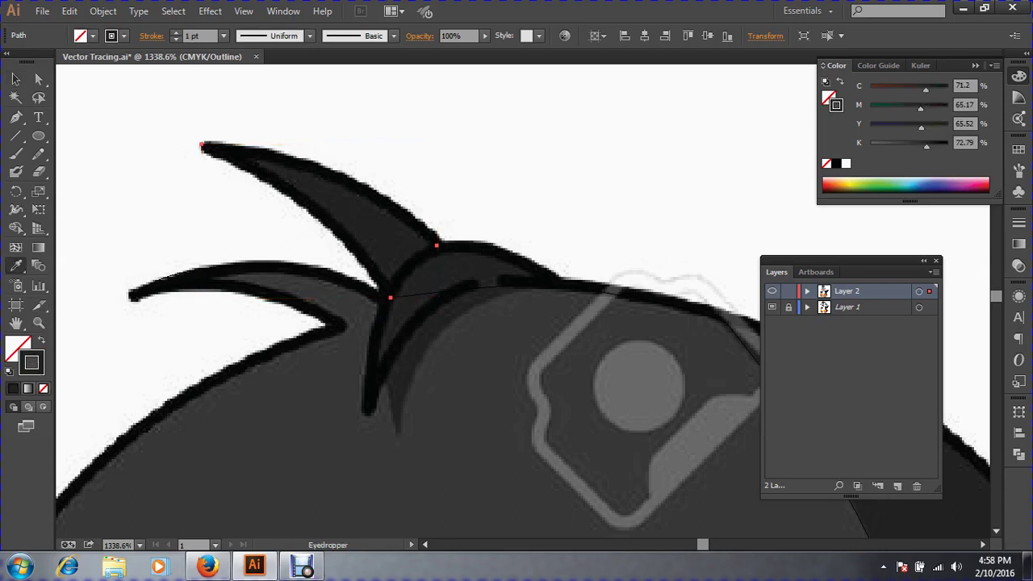
pyautogui.click(242, 269)
pyautogui.click(42, 341)
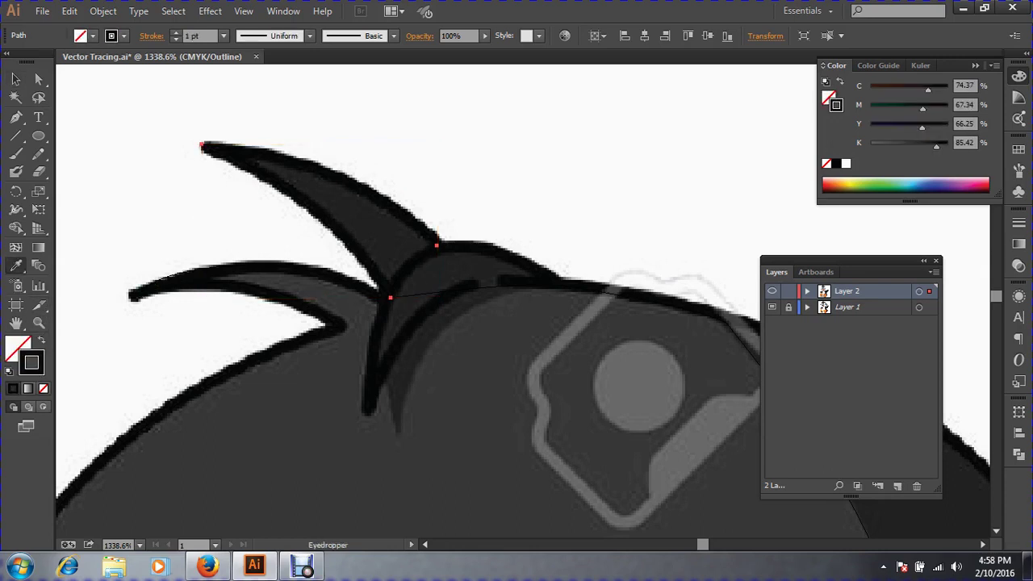
pyautogui.click(15, 80)
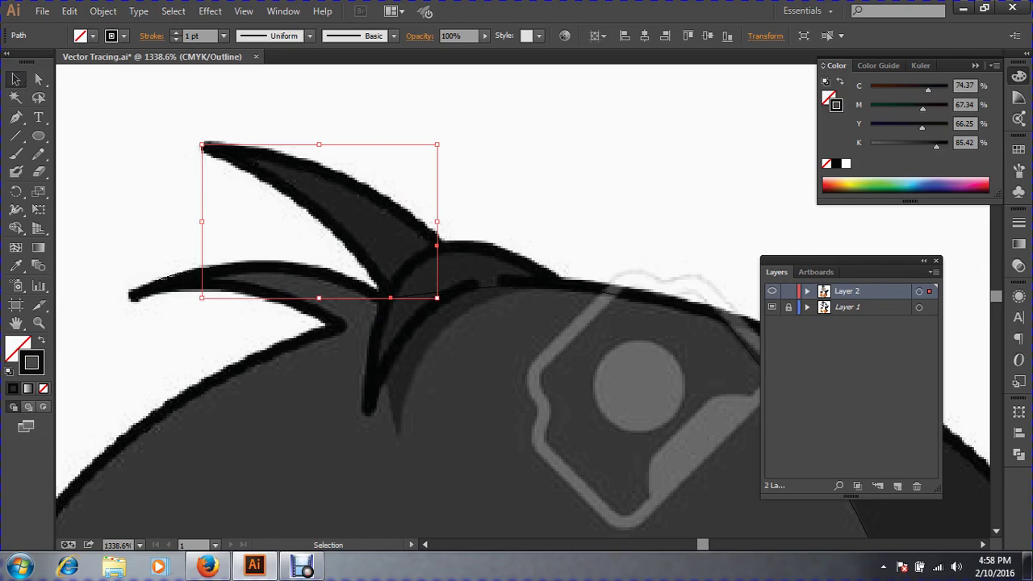
pyautogui.hotkey('ctrl', 'shift', 'a')
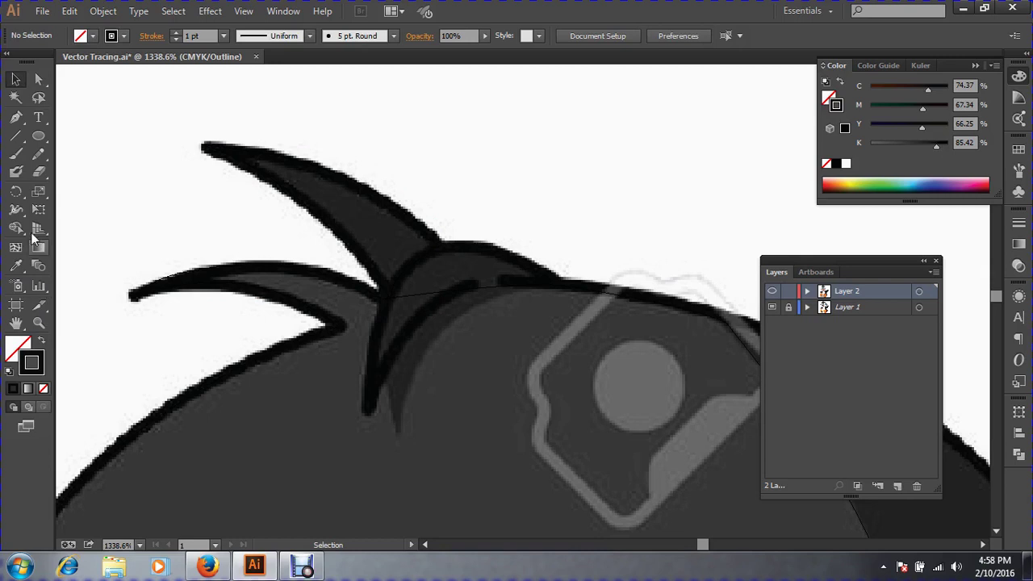
# Trace the middle hair tuft as a closed curved path from its lower tip over the crest.
pyautogui.click(17, 118)
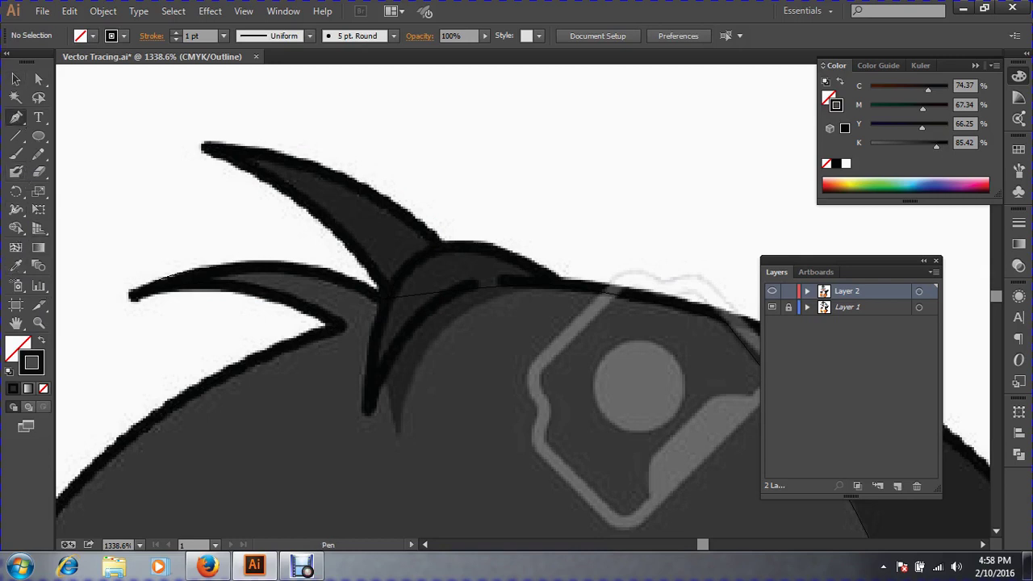
pyautogui.click(364, 413)
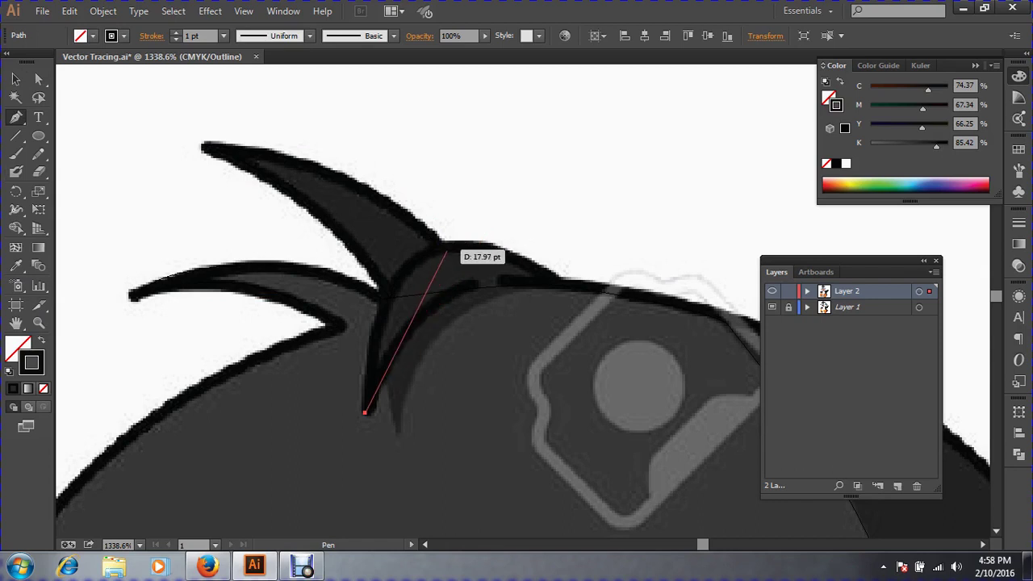
pyautogui.moveTo(457, 247); pyautogui.dragTo(491, 245)
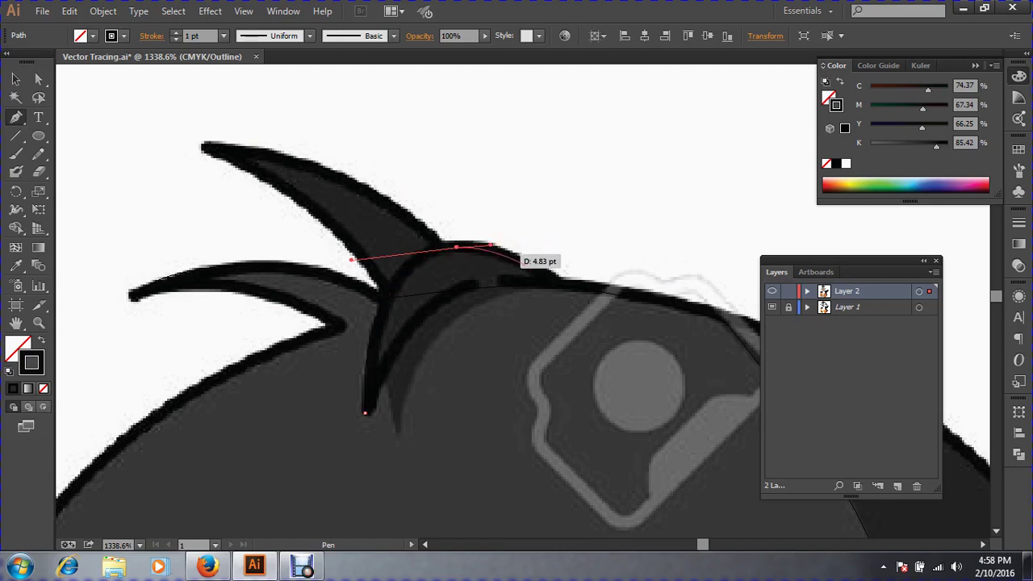
pyautogui.moveTo(565, 284); pyautogui.dragTo(590, 312)
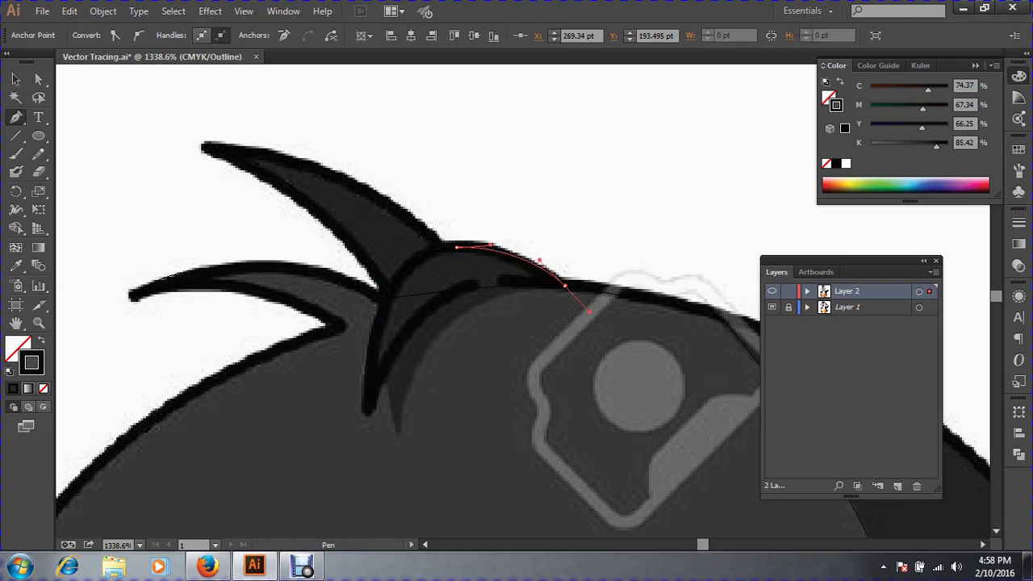
pyautogui.click(565, 285)
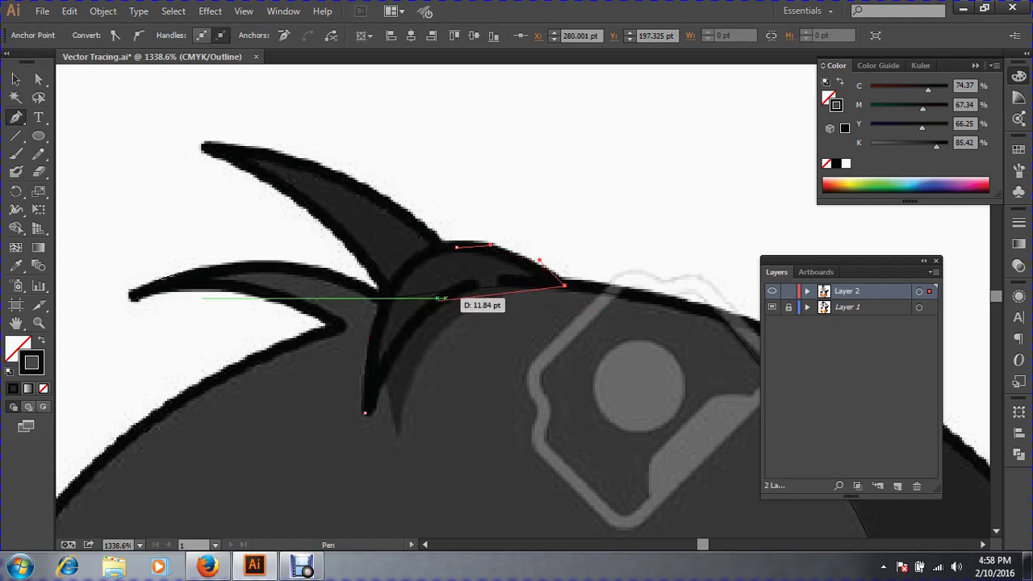
pyautogui.moveTo(428, 310)
pyautogui.mouseDown()
pyautogui.moveTo(389, 364)
pyautogui.moveTo(414, 324)
pyautogui.mouseUp()
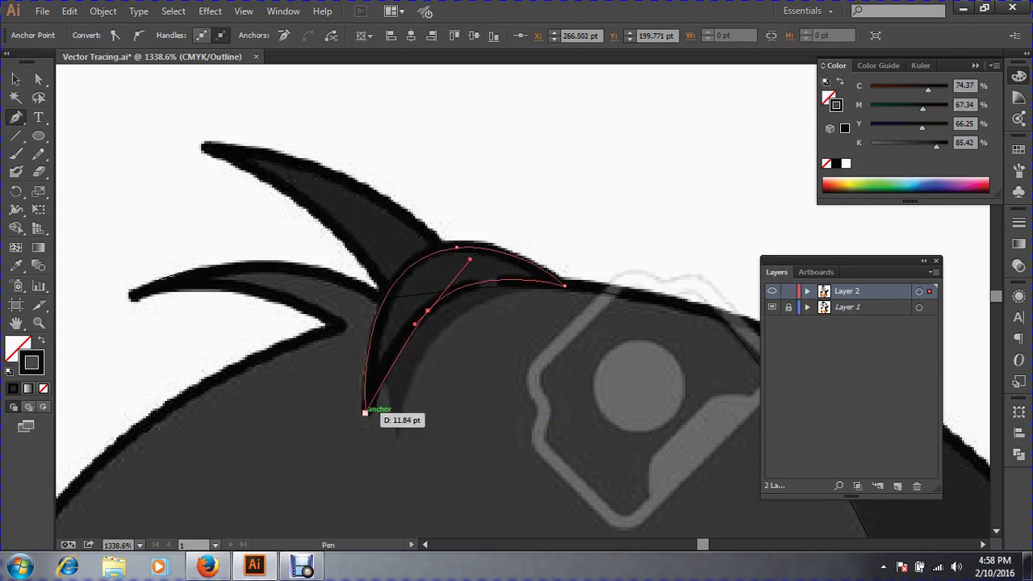
pyautogui.moveTo(367, 413); pyautogui.dragTo(366, 442)
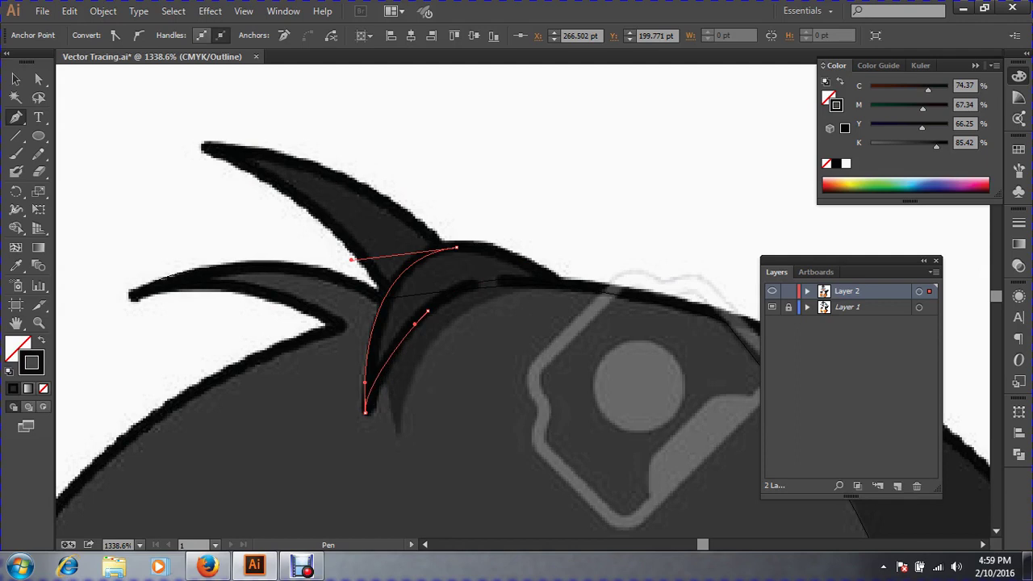
pyautogui.click(15, 79)
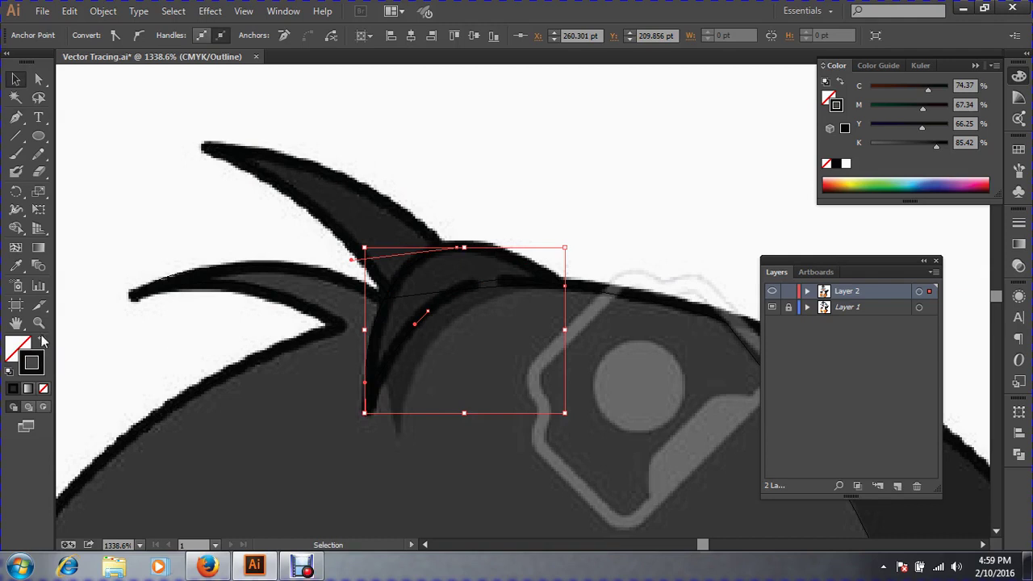
# Colour the middle tuft with the template's dark grey and swap its fill and stroke.
pyautogui.click(16, 266)
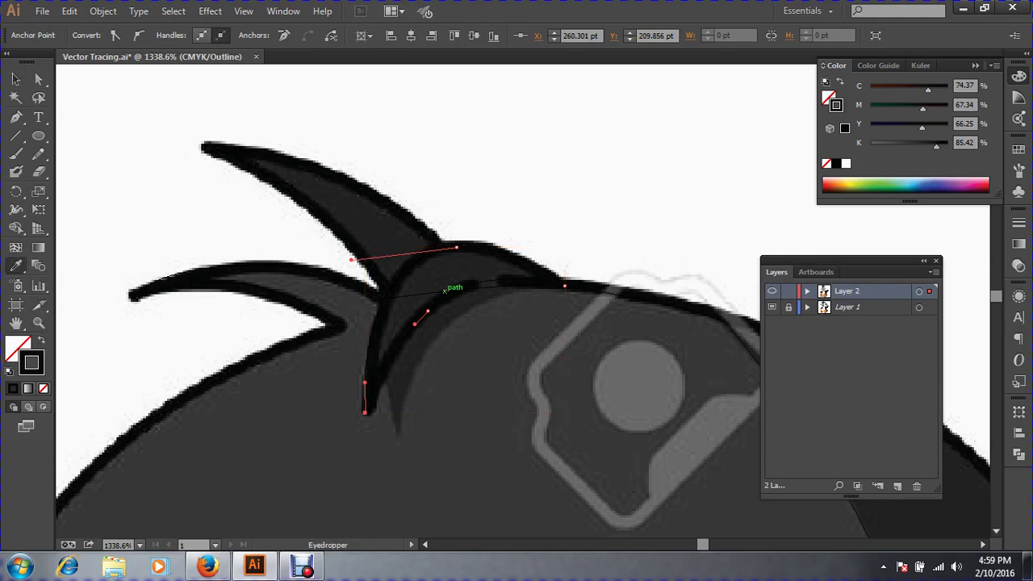
pyautogui.click(438, 282)
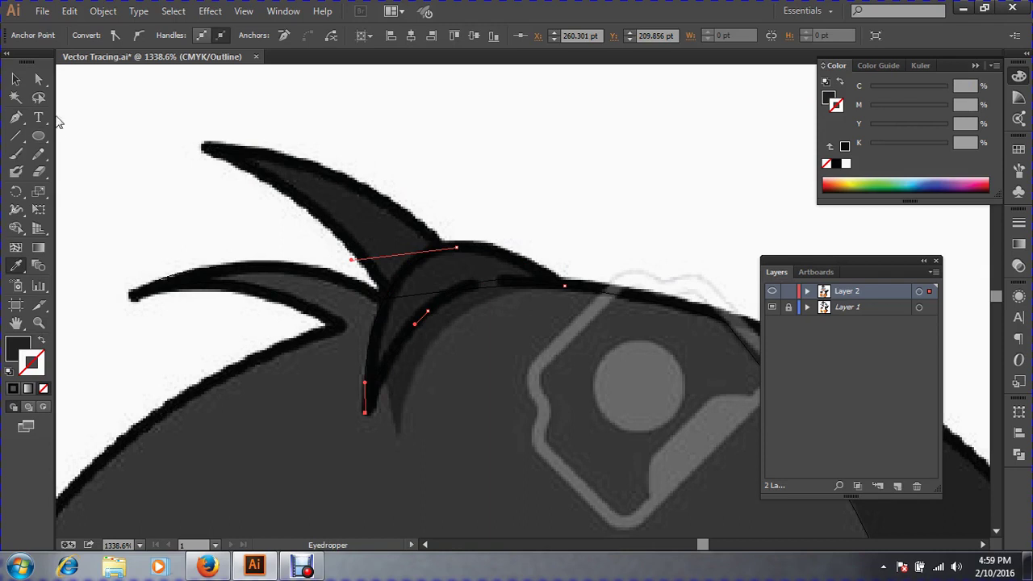
pyautogui.click(15, 79)
pyautogui.press('ctrl')
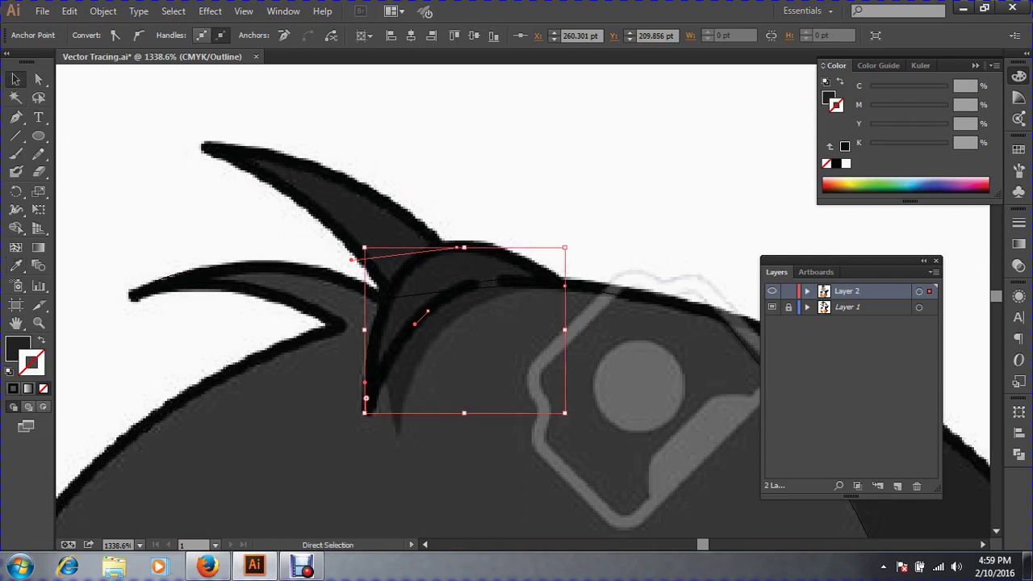
pyautogui.press('ctrl')
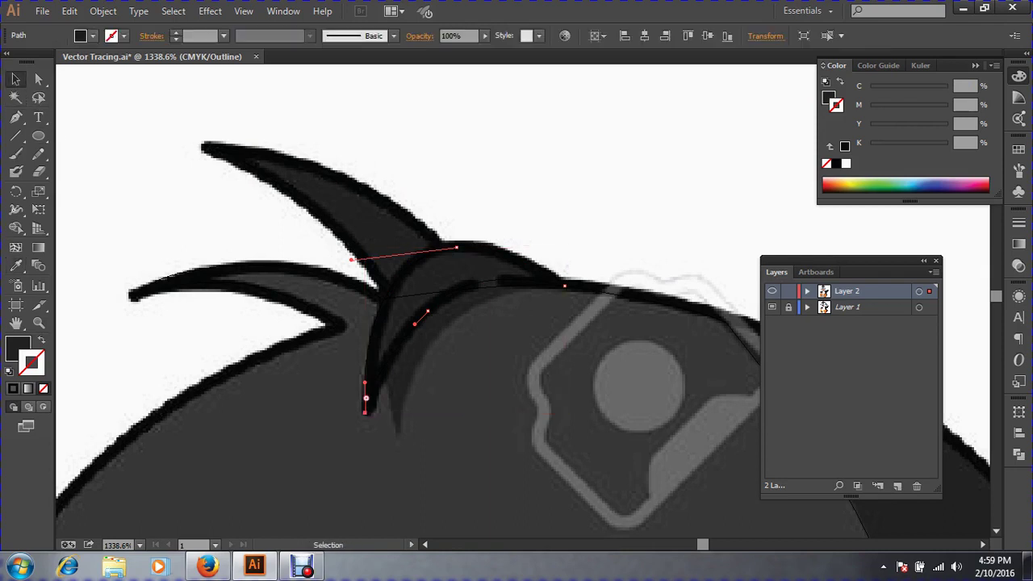
pyautogui.click(15, 265)
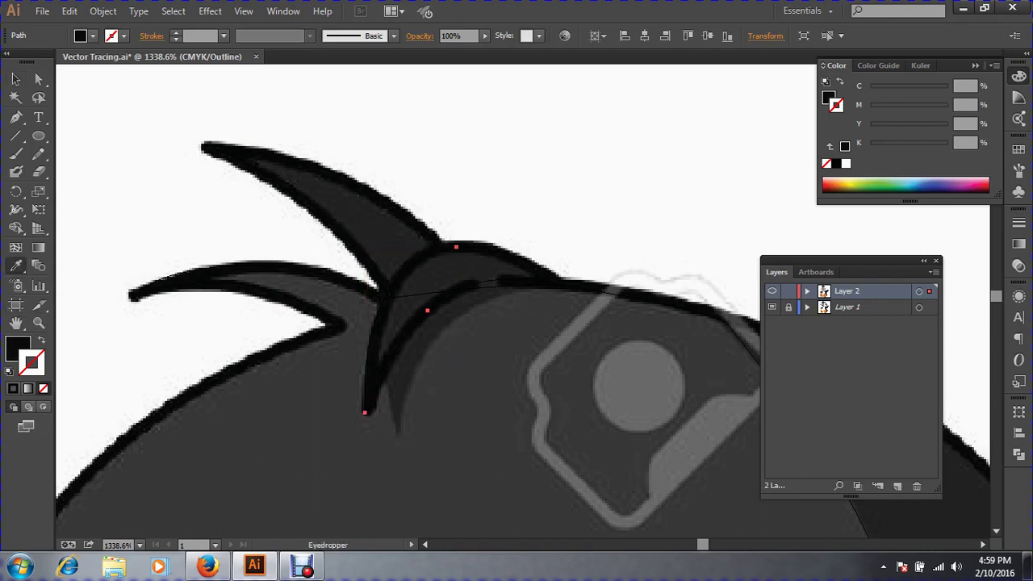
pyautogui.click(41, 340)
pyautogui.click(15, 79)
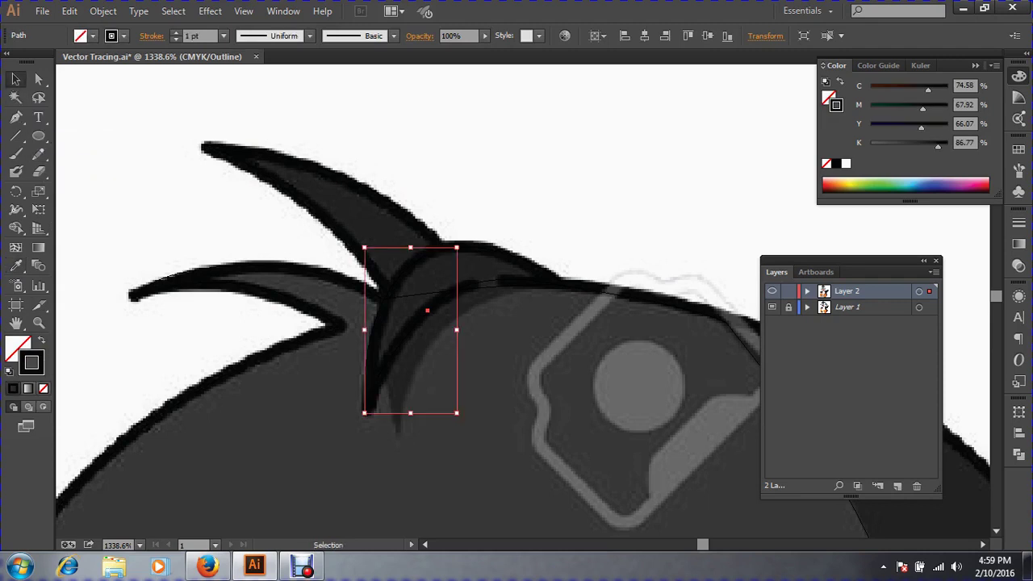
pyautogui.hotkey('ctrl', 'shift', 'a')
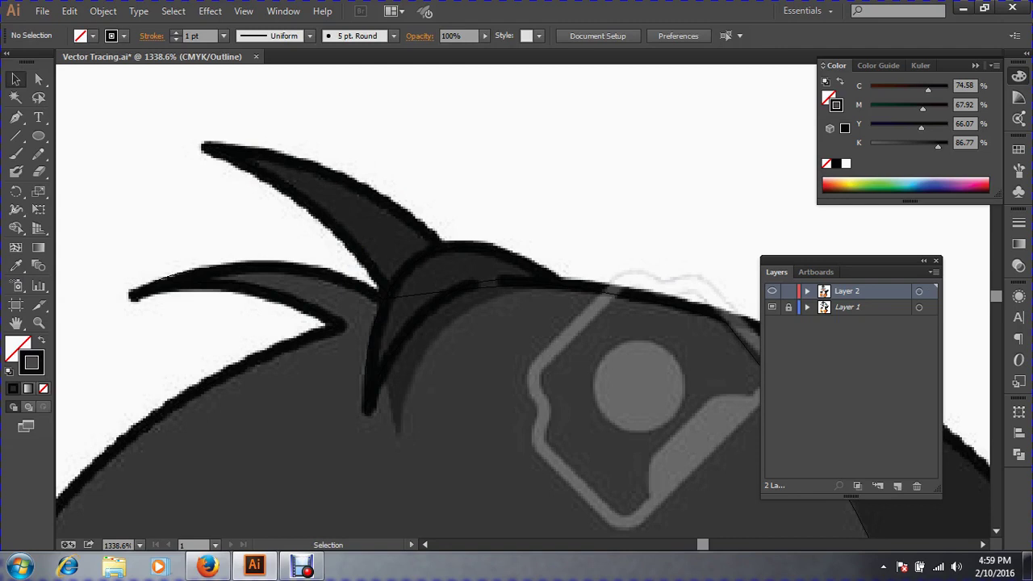
# Select the crest and tuft-tip paths to inspect their anchor points.
pyautogui.moveTo(487, 150); pyautogui.dragTo(352, 341)
pyautogui.press('a')
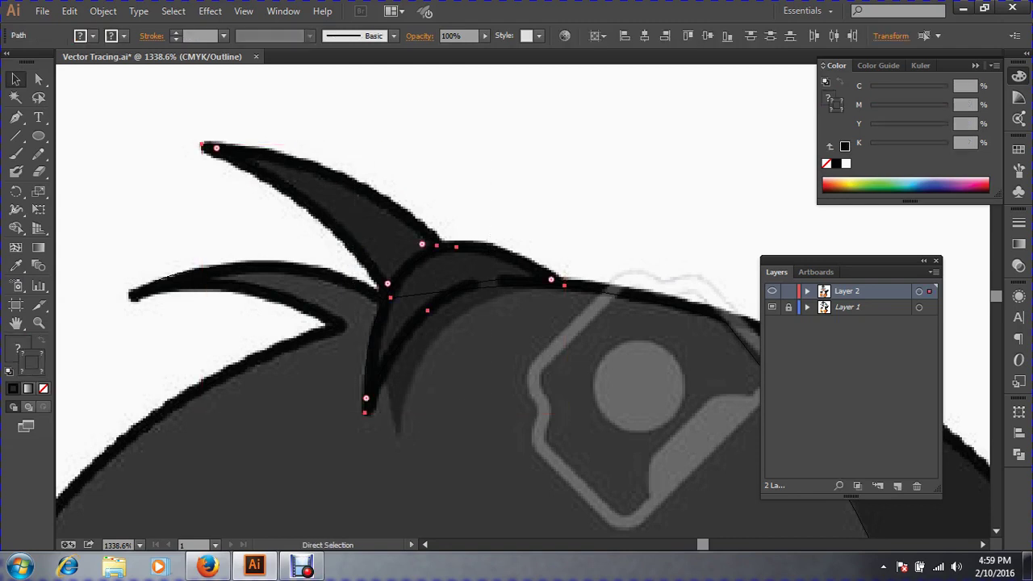
pyautogui.hotkey('ctrl', 'shift', 'a')
pyautogui.press('v')
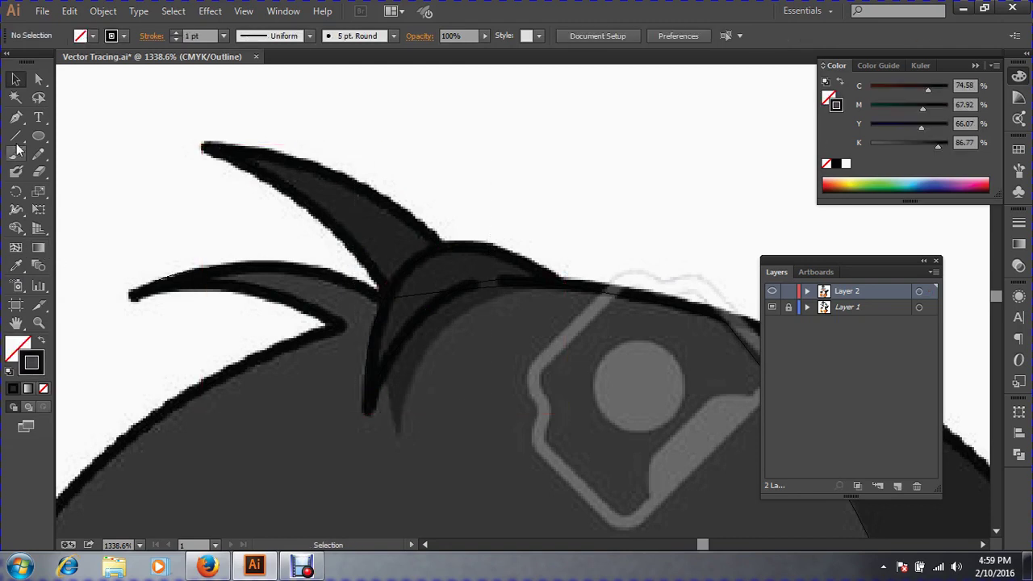
pyautogui.click(15, 117)
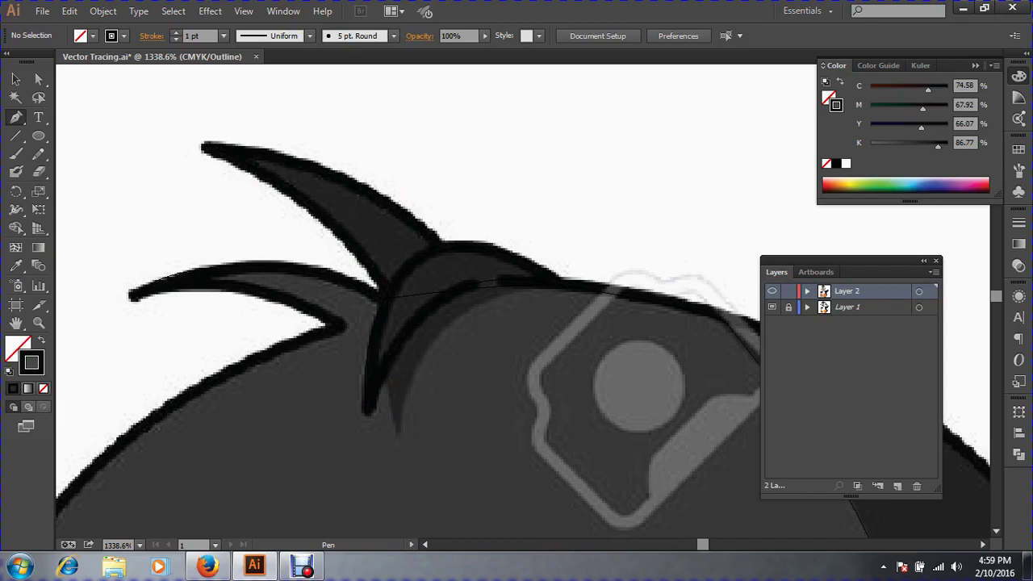
pyautogui.click(16, 80)
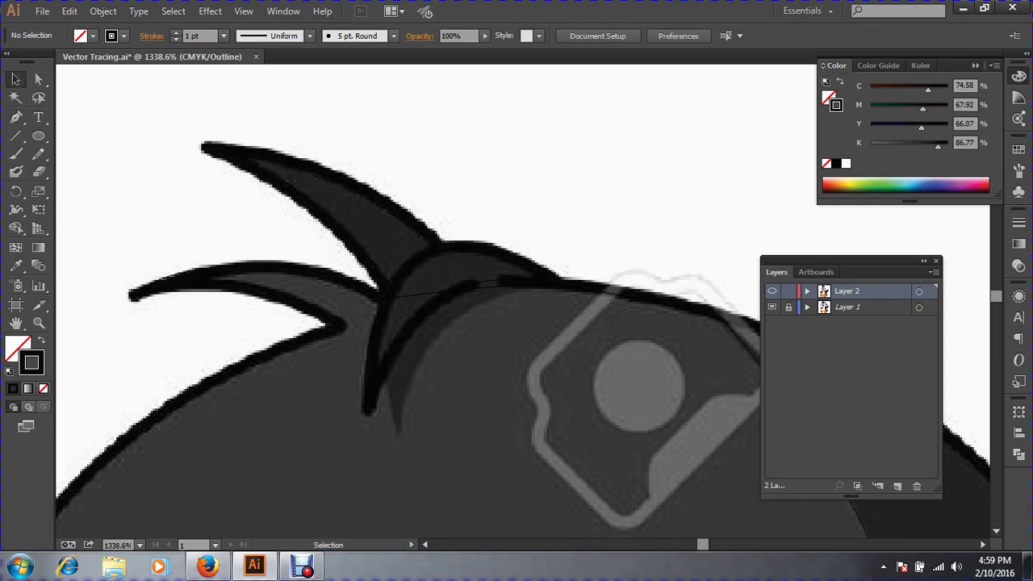
pyautogui.hotkey('ctrl', 'z')
pyautogui.click(348, 373)
pyautogui.moveTo(342, 385); pyautogui.dragTo(376, 409)
pyautogui.press('a')
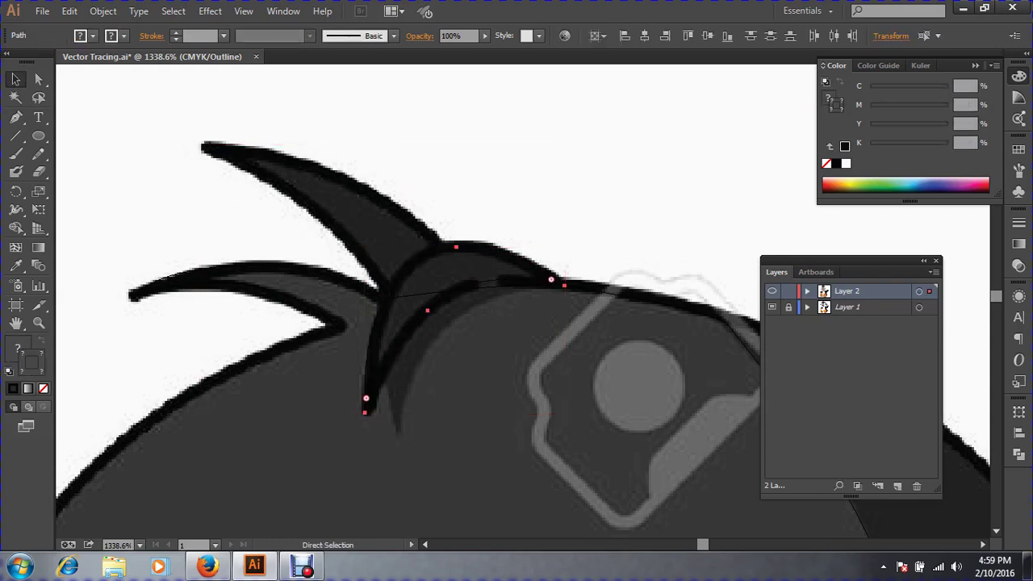
pyautogui.press('ctrl')
pyautogui.press('ctrl')
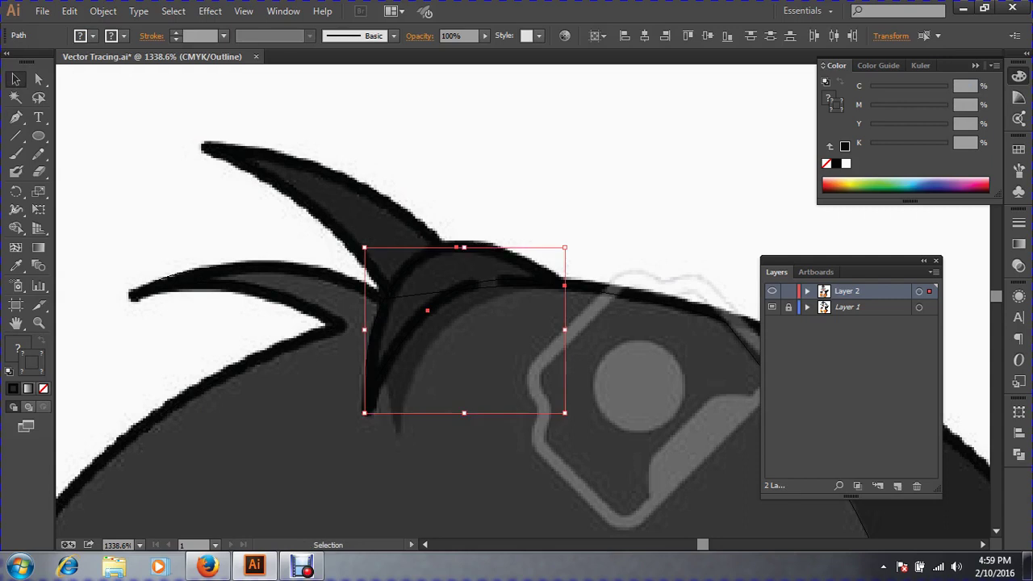
# Select the crest hair paths and pick the crescent's bottom anchor with Direct Selection.
pyautogui.press('ctrl')
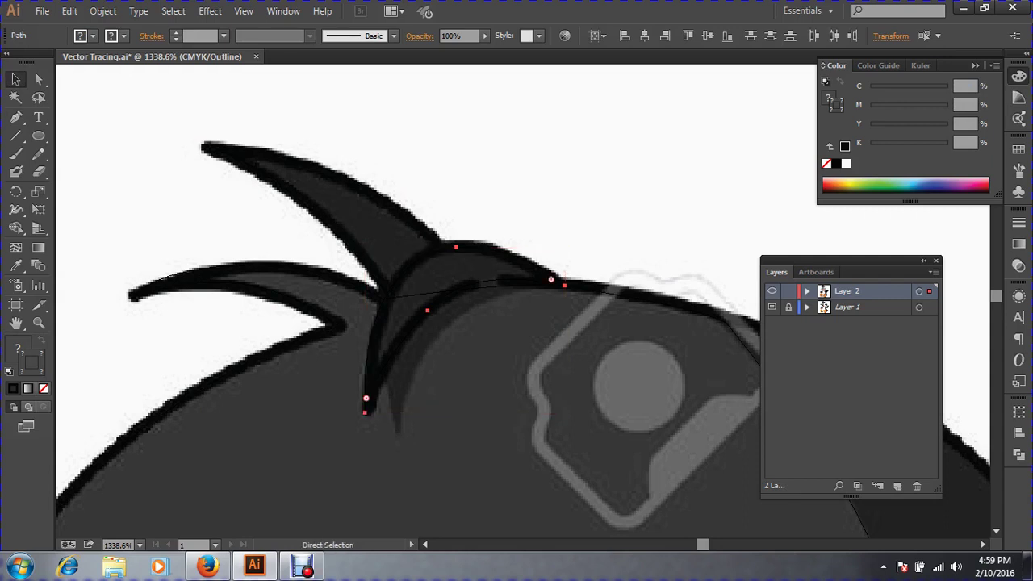
pyautogui.hotkey('ctrl', 'shift', 'a')
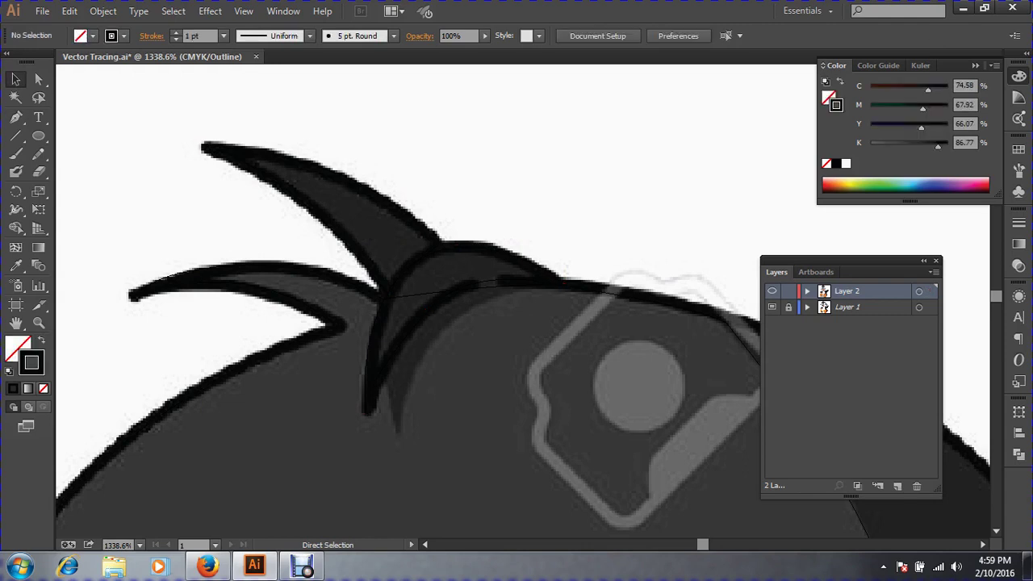
pyautogui.moveTo(414, 420); pyautogui.dragTo(179, 117)
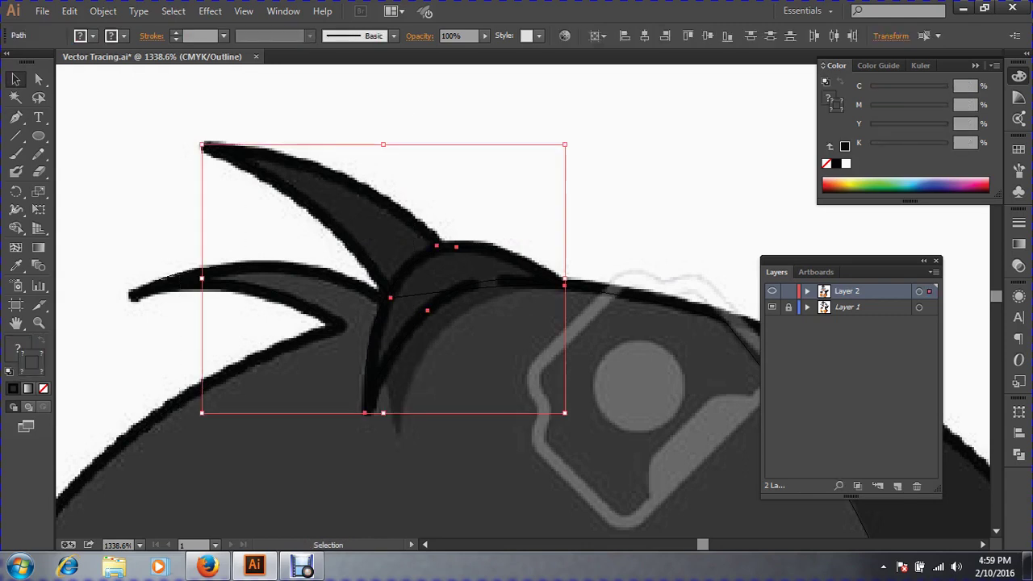
pyautogui.press('ctrl')
pyautogui.hotkey('ctrl', 'shift', 'a')
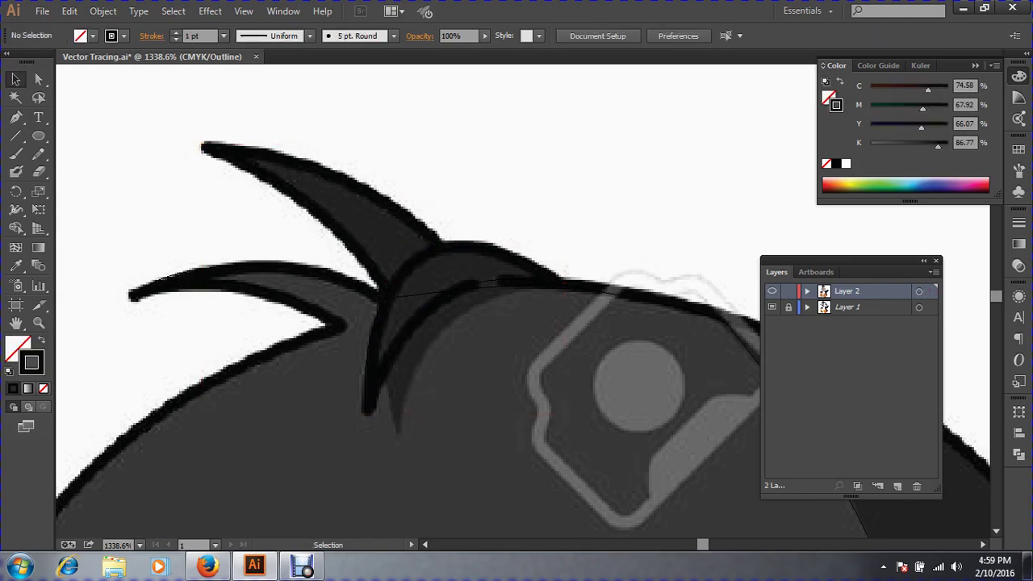
pyautogui.hotkey('ctrl', 'alt', '2')
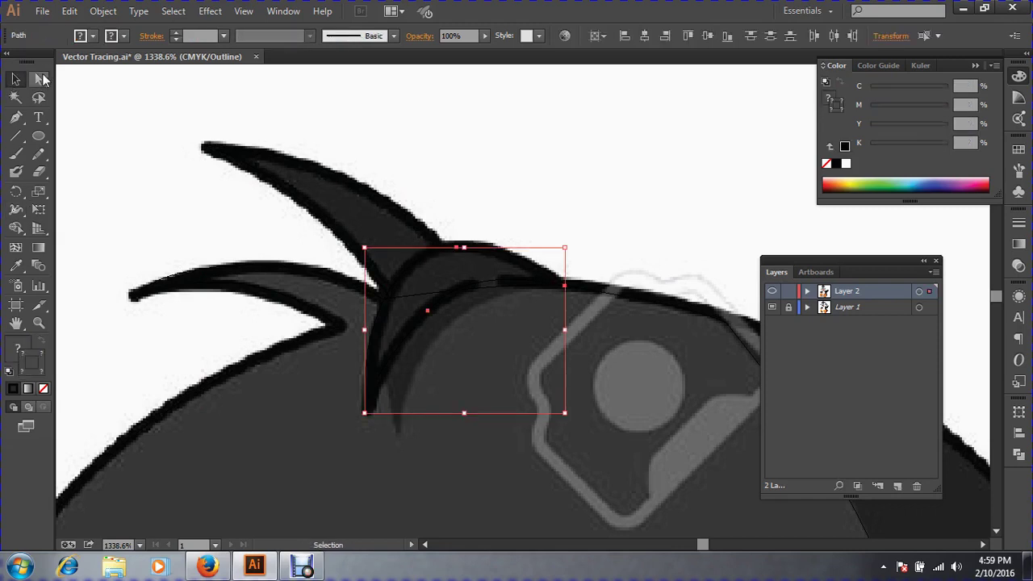
pyautogui.click(38, 79)
pyautogui.moveTo(406, 433); pyautogui.dragTo(248, 331)
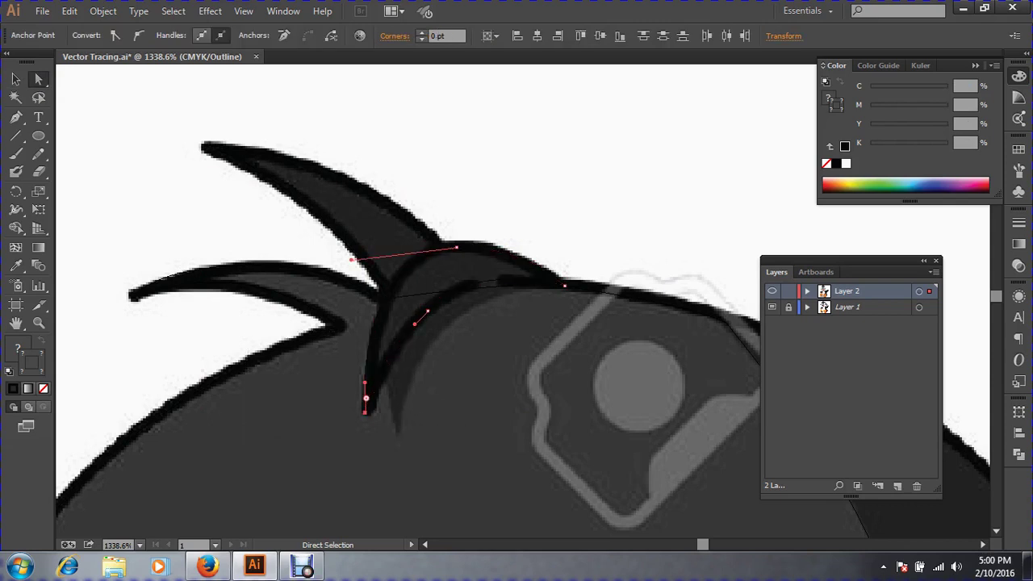
# Move the crescent's bottom and middle anchors onto the template curve.
pyautogui.moveTo(366, 398); pyautogui.dragTo(398, 420)
pyautogui.moveTo(428, 310); pyautogui.dragTo(449, 327)
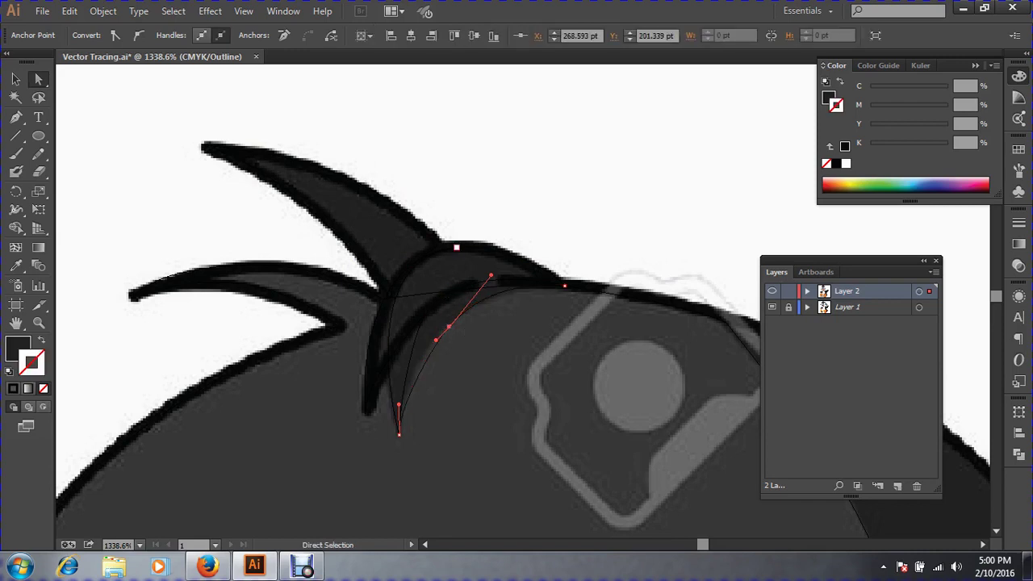
pyautogui.click(456, 247)
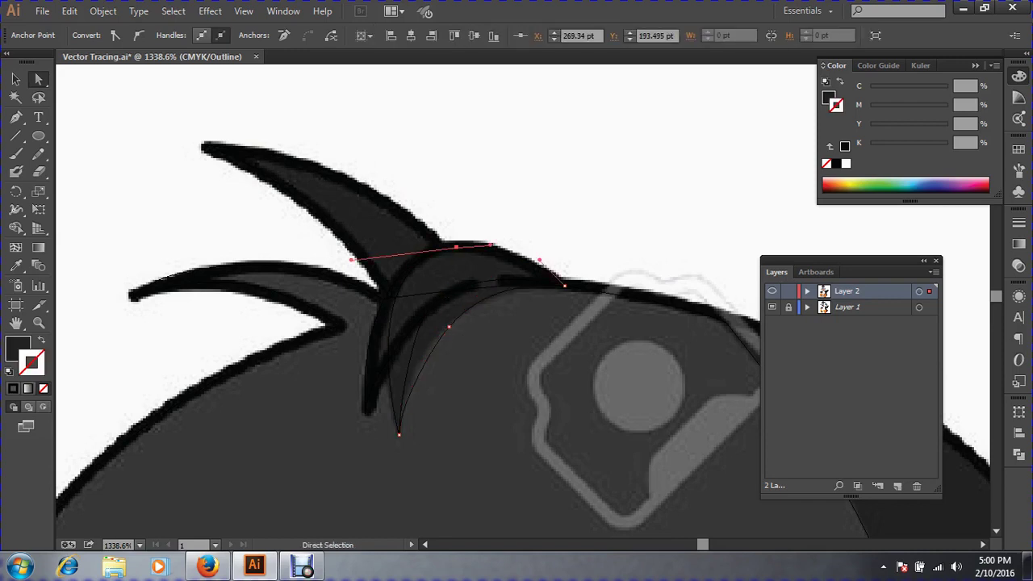
pyautogui.click(449, 327)
pyautogui.hotkey('ctrl', 'space')
pyautogui.moveTo(270, 194); pyautogui.dragTo(676, 443)
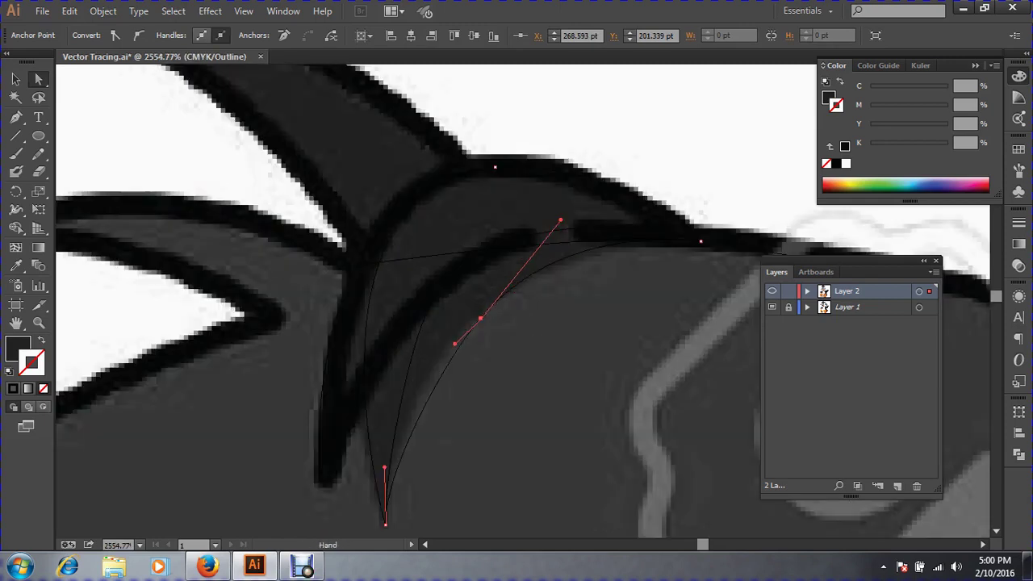
# Adjust the crescent's handles and upper anchor to follow the template arc, then deselect.
pyautogui.moveTo(495, 167); pyautogui.dragTo(538, 243)
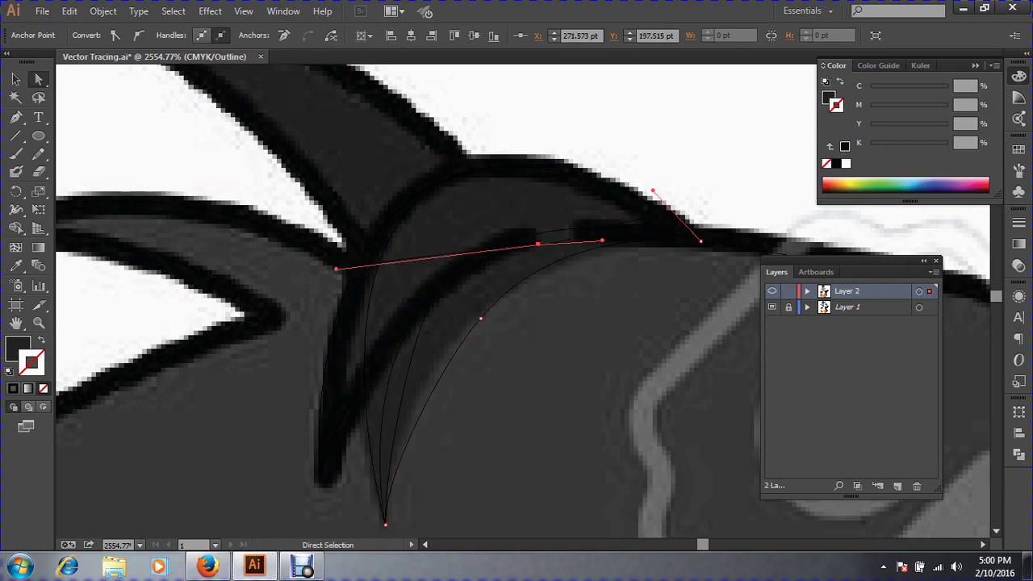
pyautogui.moveTo(335, 269)
pyautogui.mouseDown()
pyautogui.moveTo(338, 291)
pyautogui.moveTo(330, 267)
pyautogui.moveTo(332, 279)
pyautogui.mouseUp()
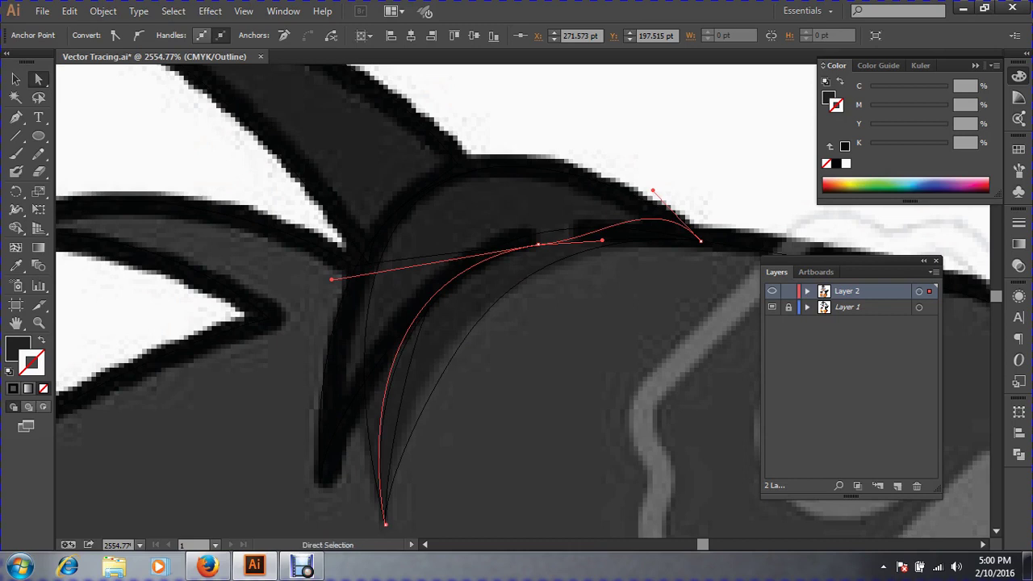
pyautogui.moveTo(602, 240)
pyautogui.mouseDown()
pyautogui.moveTo(606, 219)
pyautogui.moveTo(613, 238)
pyautogui.moveTo(605, 223)
pyautogui.mouseUp()
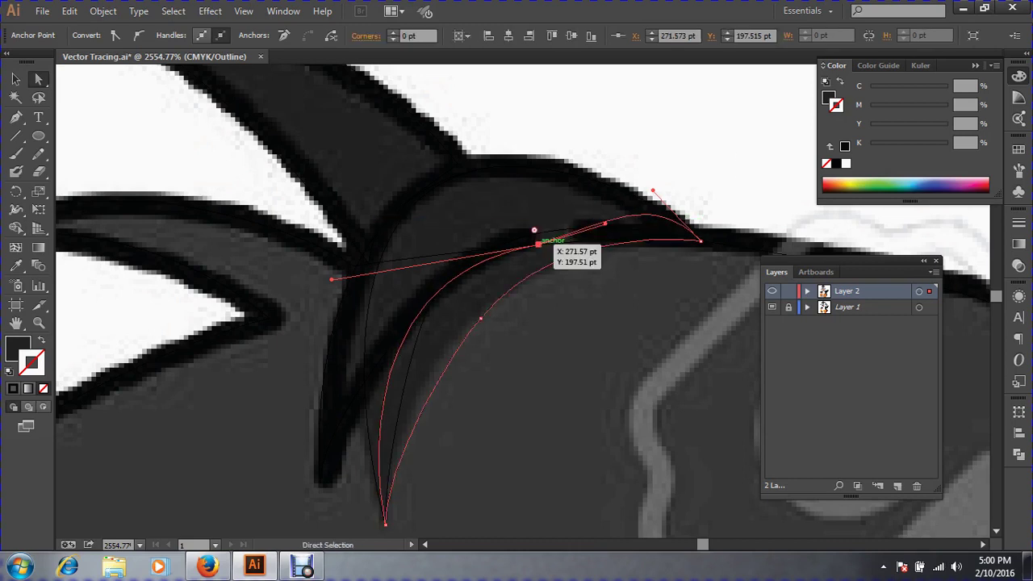
pyautogui.moveTo(539, 245); pyautogui.dragTo(531, 234)
pyautogui.moveTo(599, 214)
pyautogui.mouseDown()
pyautogui.moveTo(615, 226)
pyautogui.moveTo(593, 216)
pyautogui.mouseUp()
pyautogui.moveTo(326, 312); pyautogui.dragTo(326, 314)
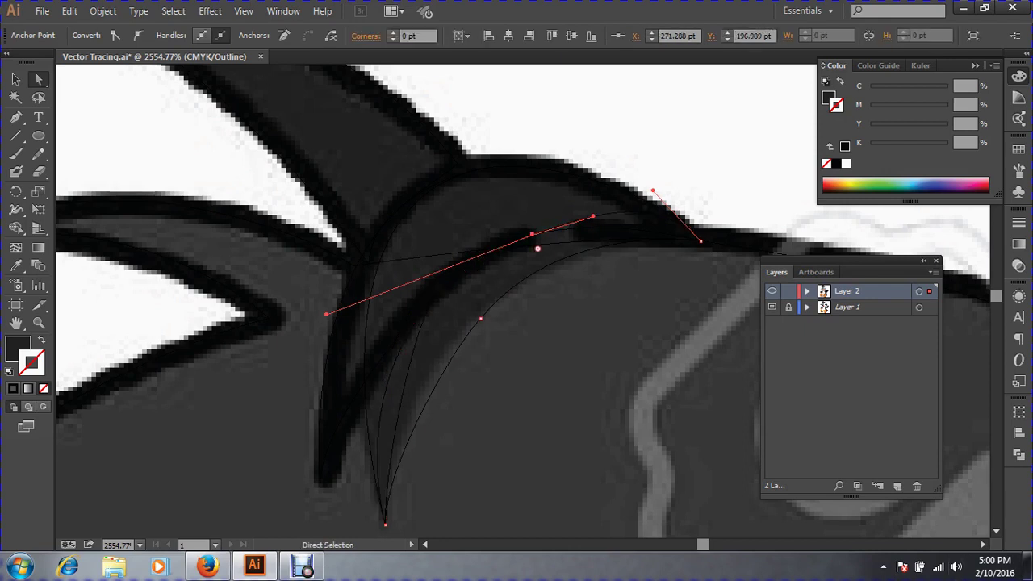
pyautogui.moveTo(328, 499); pyautogui.dragTo(398, 529)
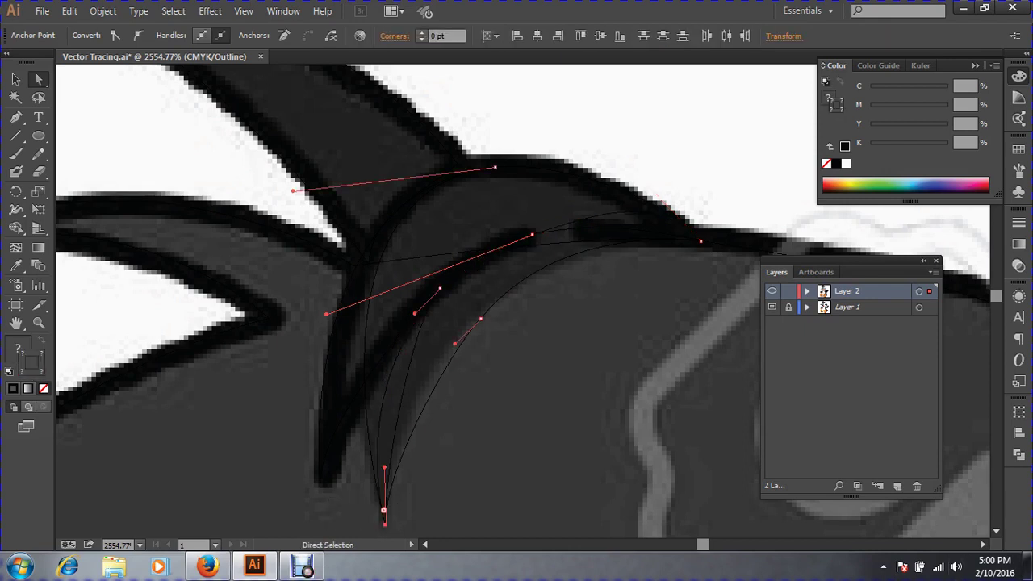
pyautogui.hotkey('ctrl', 'shift', 'a')
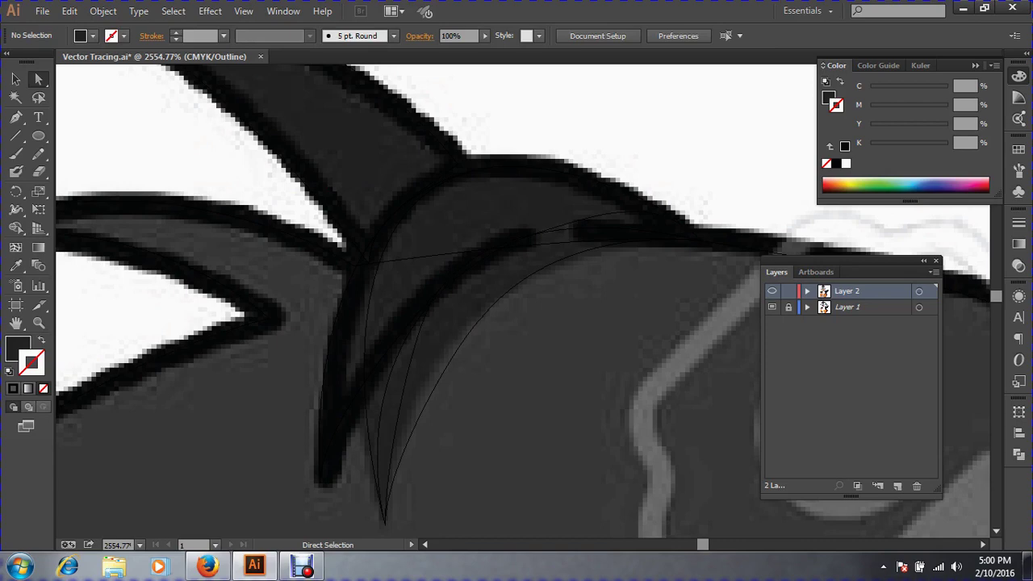
pyautogui.hotkey('ctrl', '-')
pyautogui.hotkey('ctrl', '-')
pyautogui.hotkey('ctrl', '-')
pyautogui.hotkey('ctrl', '-')
pyautogui.hotkey('ctrl', '-')
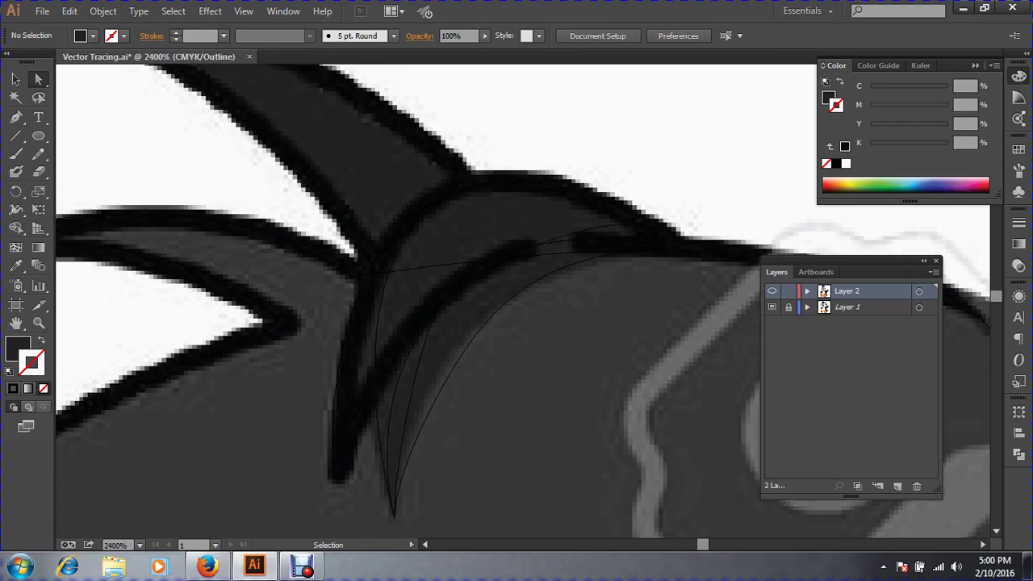
pyautogui.hotkey('ctrl', '-')
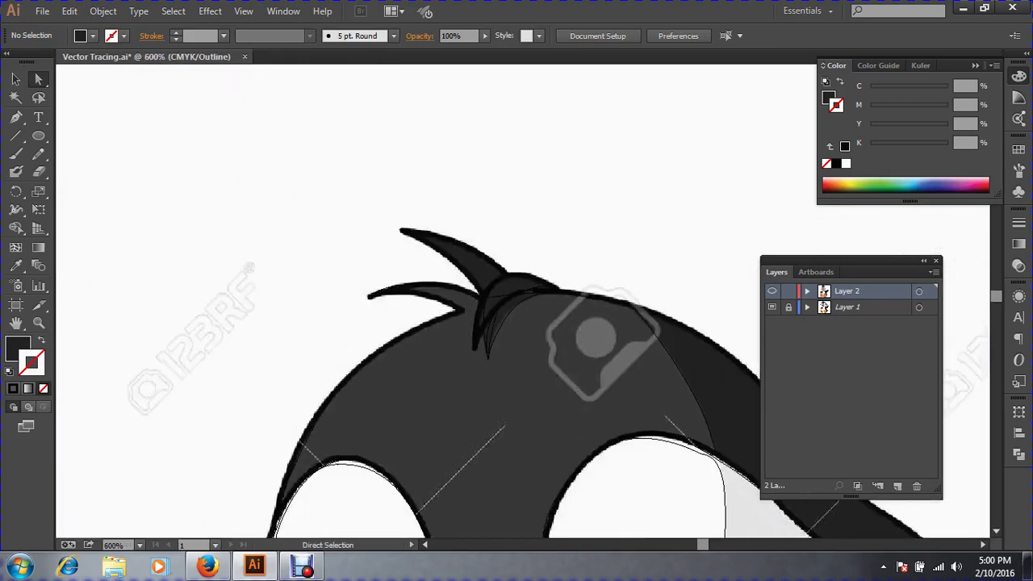
pyautogui.hotkey('ctrl', 'y')
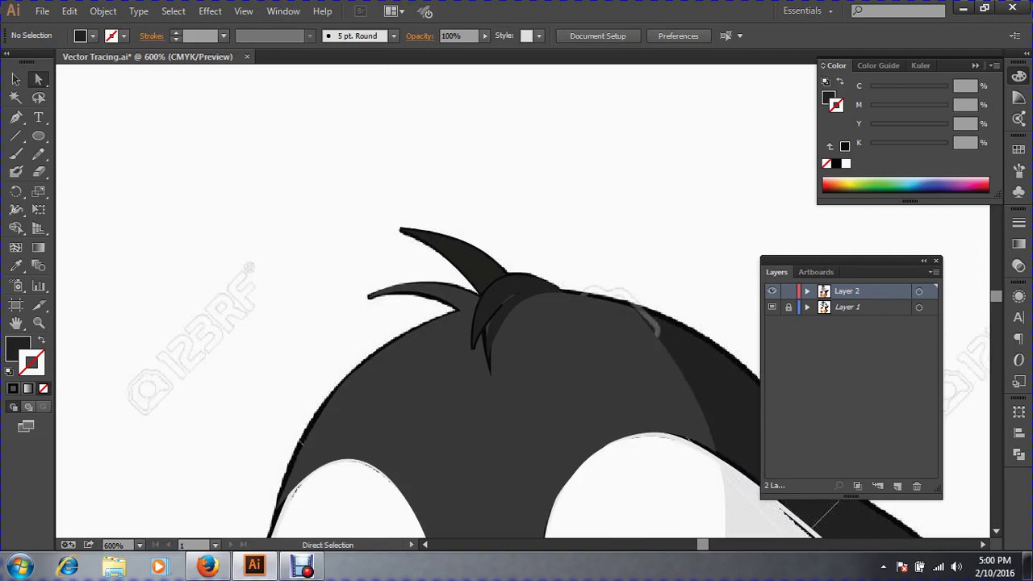
pyautogui.hotkey('ctrl', 'space')
pyautogui.moveTo(342, 189); pyautogui.dragTo(686, 413)
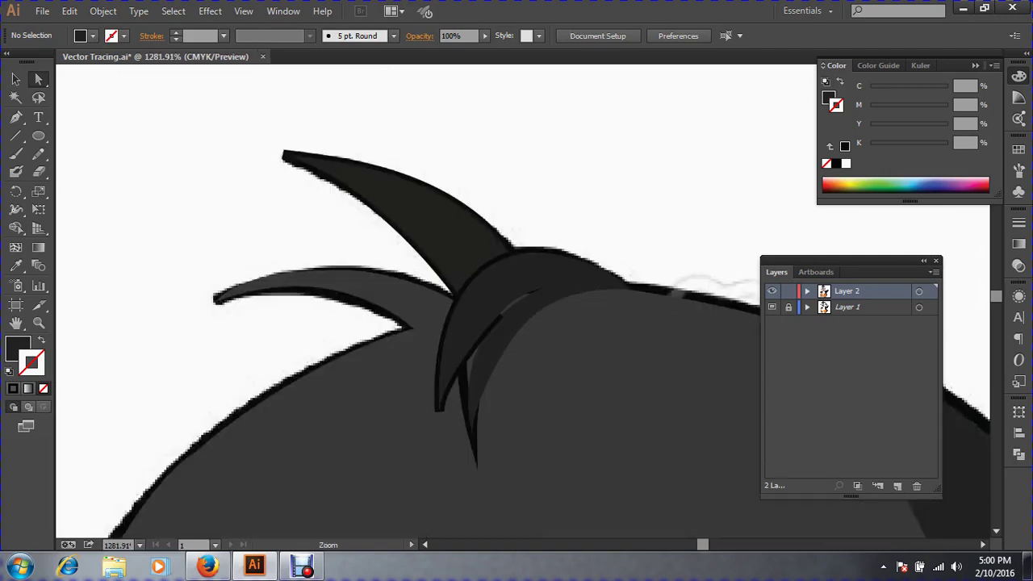
pyautogui.moveTo(509, 344); pyautogui.dragTo(577, 400)
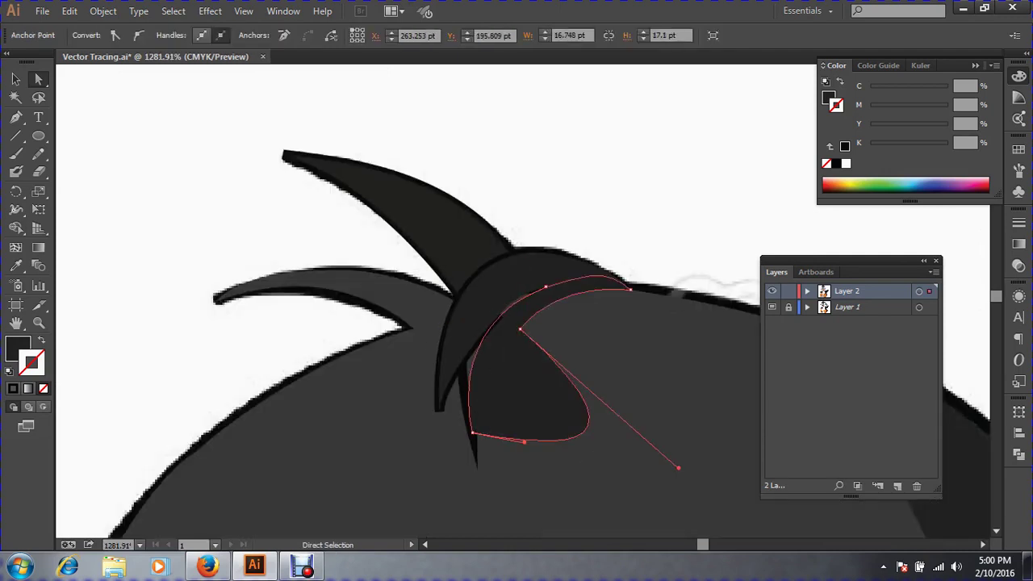
pyautogui.hotkey('ctrl', 'z')
pyautogui.press('v')
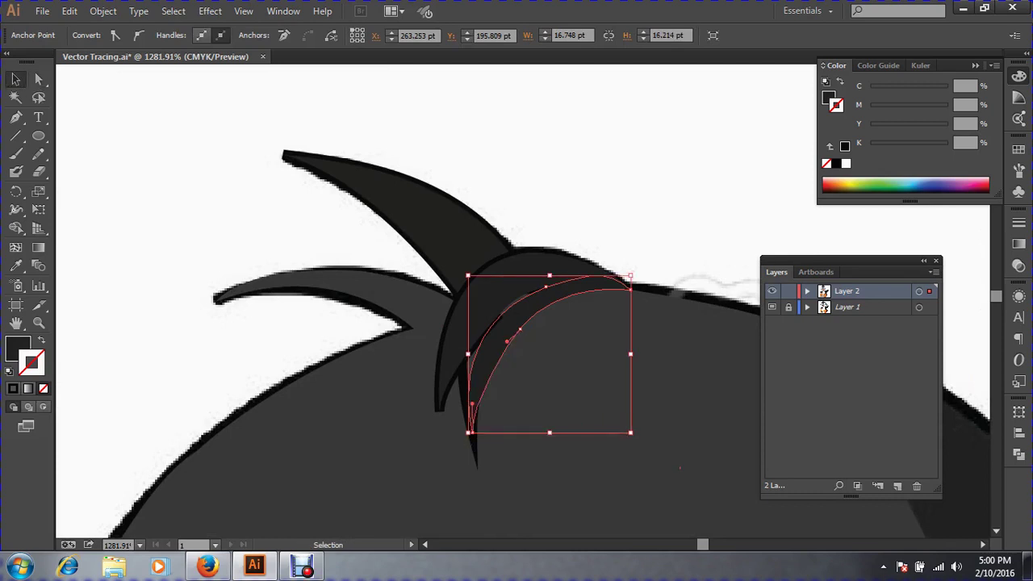
pyautogui.hotkey('ctrl', 'shift', 'a')
pyautogui.moveTo(536, 275); pyautogui.dragTo(646, 367)
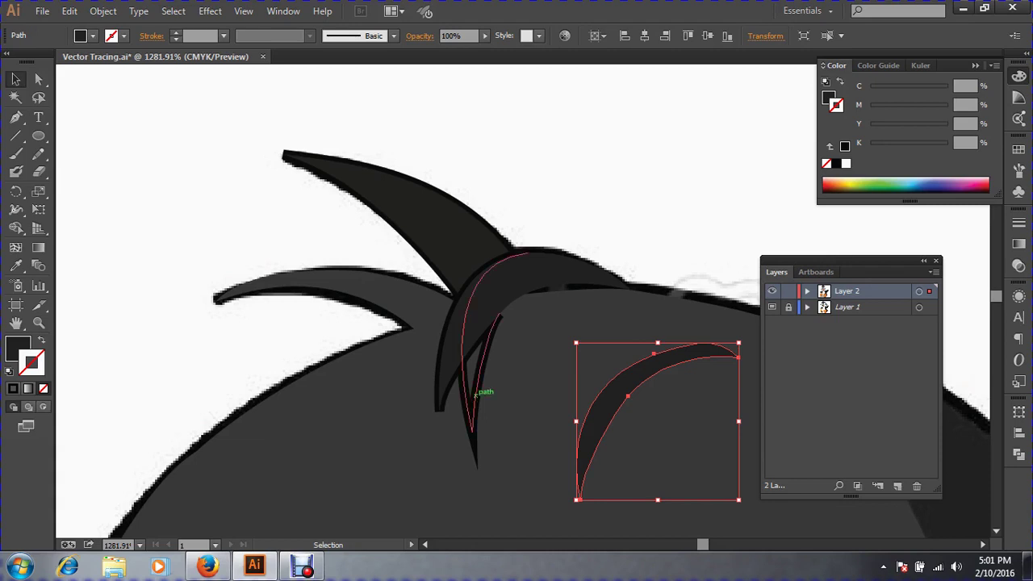
pyautogui.click(474, 393)
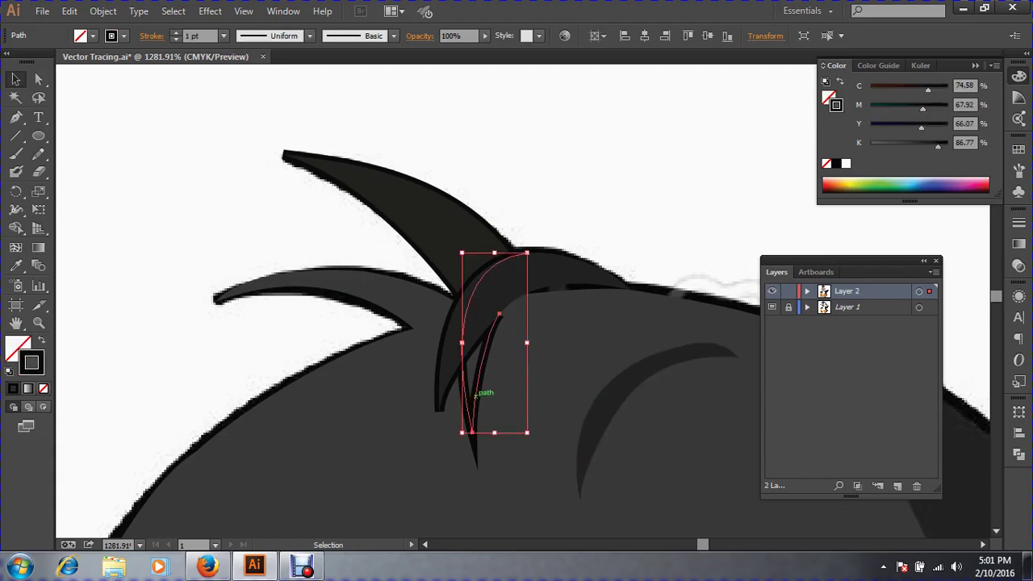
pyautogui.moveTo(475, 394); pyautogui.dragTo(540, 425)
pyautogui.press('a')
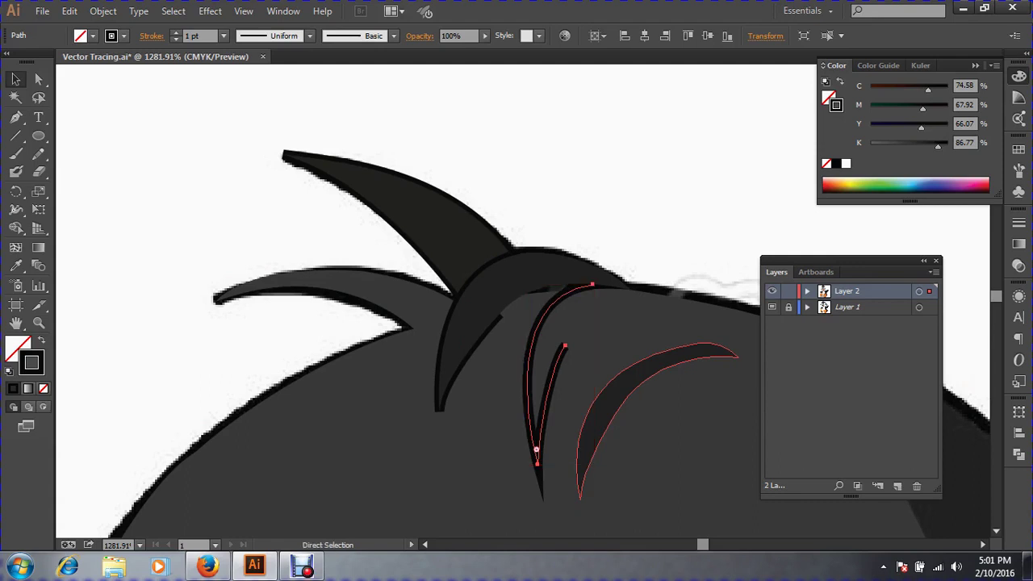
pyautogui.hotkey('ctrl', 'z')
pyautogui.press('v')
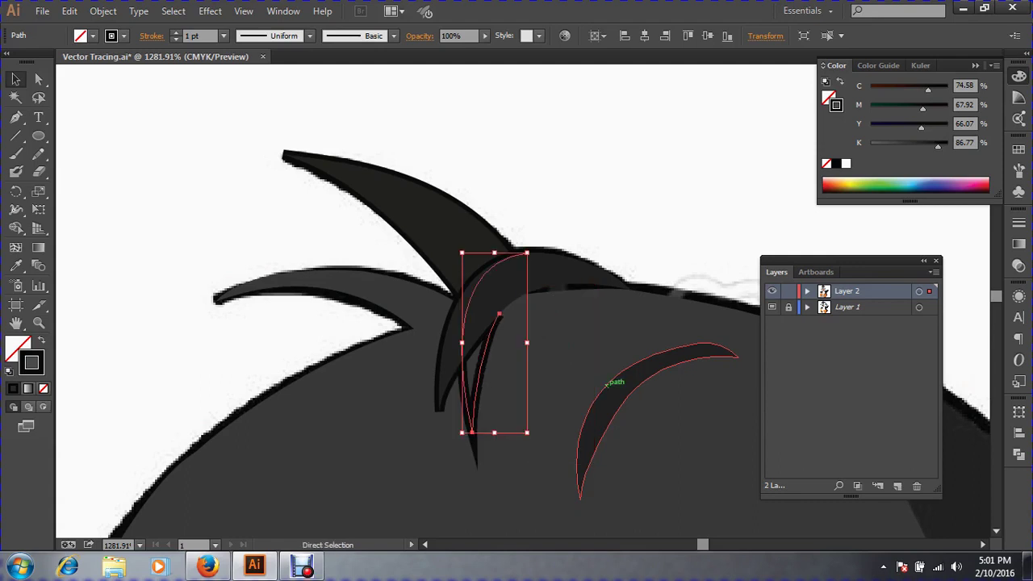
pyautogui.moveTo(622, 386); pyautogui.dragTo(510, 318)
pyautogui.hotkey('ctrl', 'shift', 'a')
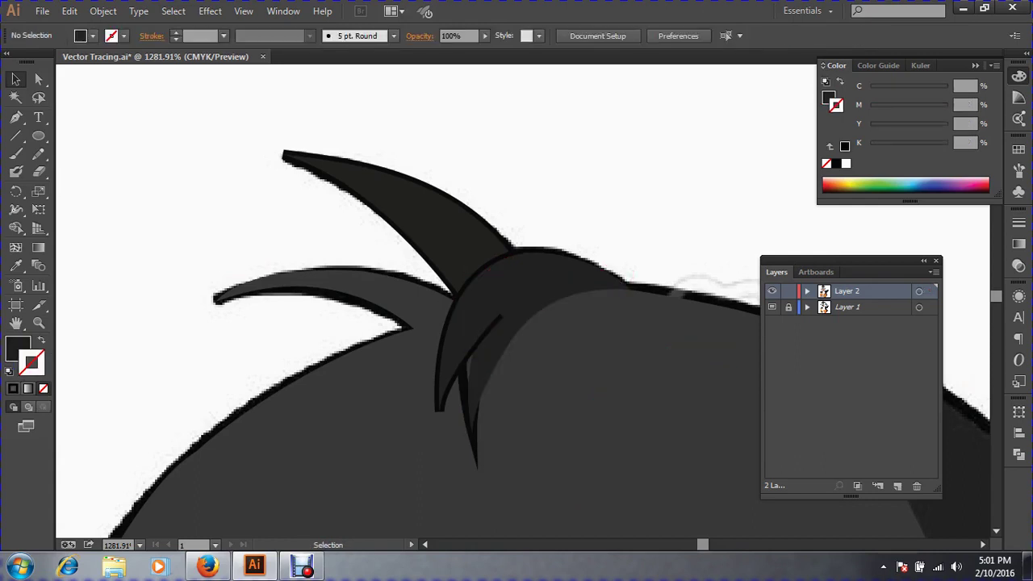
pyautogui.click(505, 329)
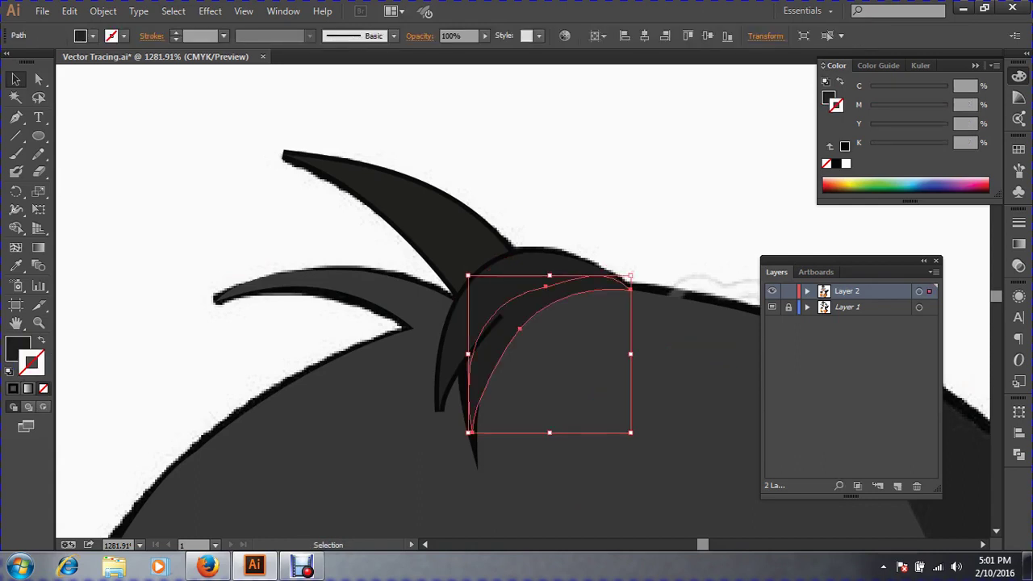
pyautogui.hotkey('ctrl', 'shift', 'a')
pyautogui.hotkey('ctrl', 'y')
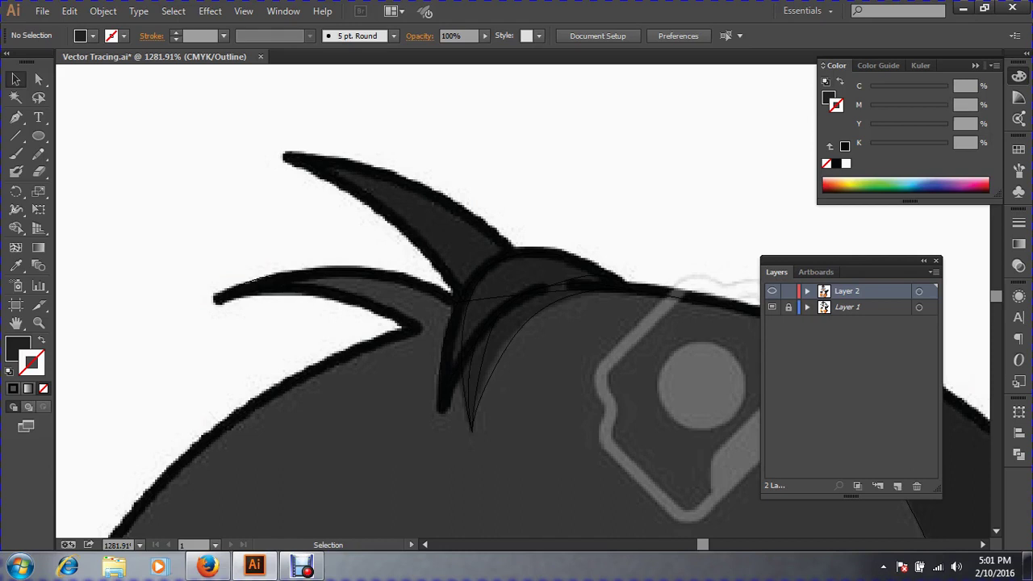
pyautogui.click(523, 339)
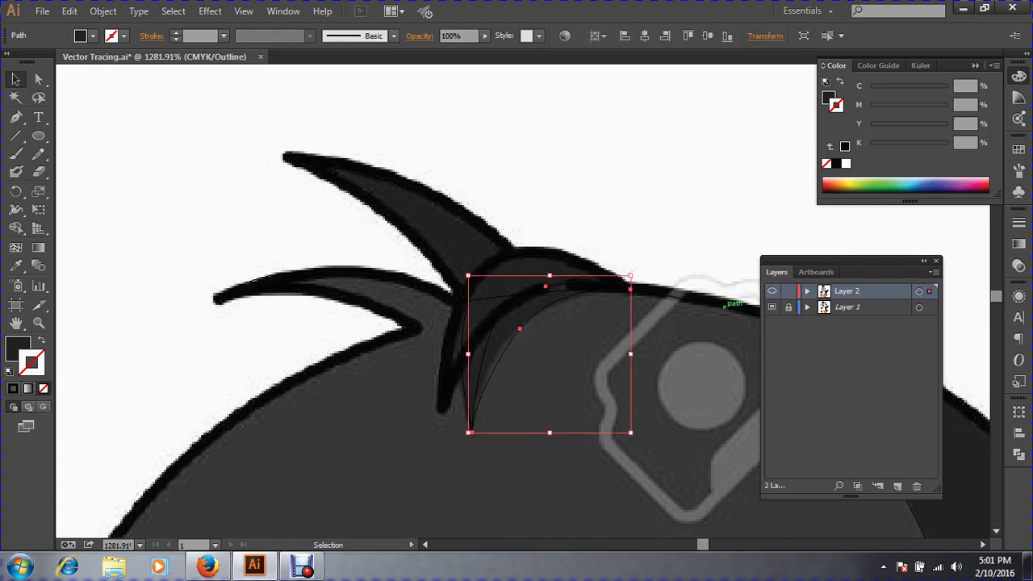
pyautogui.hotkey('ctrl', 'shift', 'a')
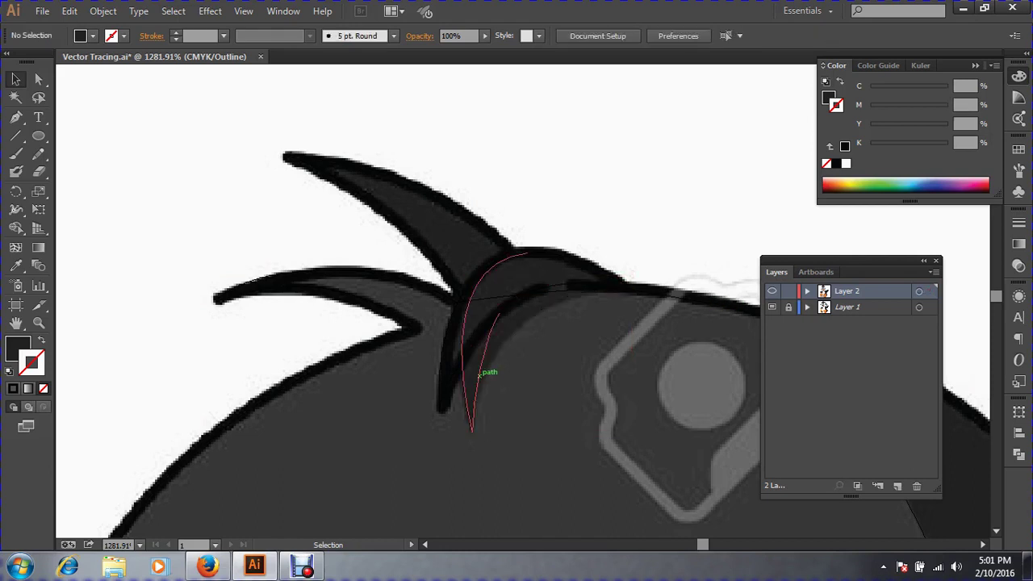
pyautogui.click(487, 369)
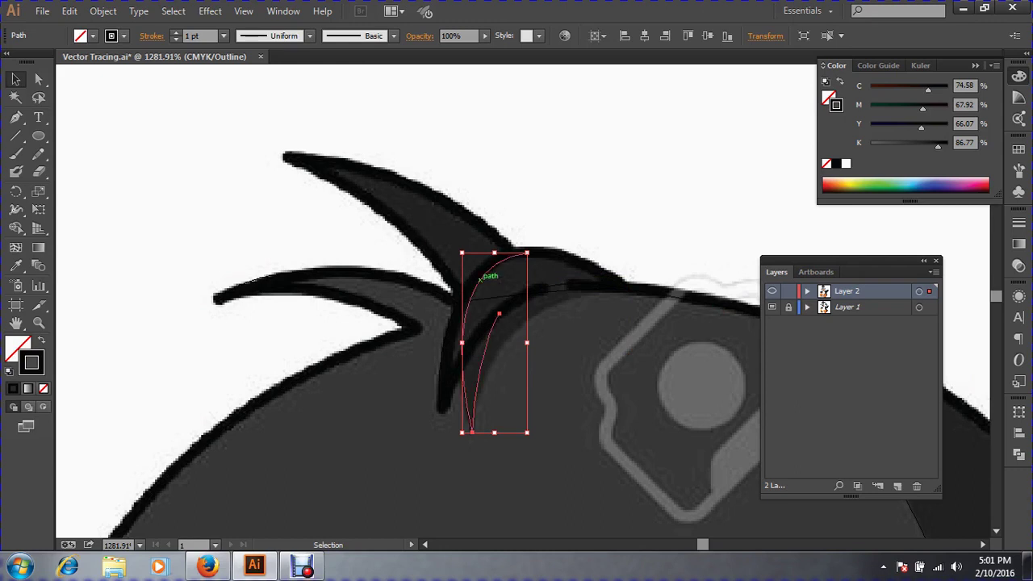
pyautogui.hotkey('ctrl', 'space')
pyautogui.moveTo(413, 213); pyautogui.dragTo(815, 465)
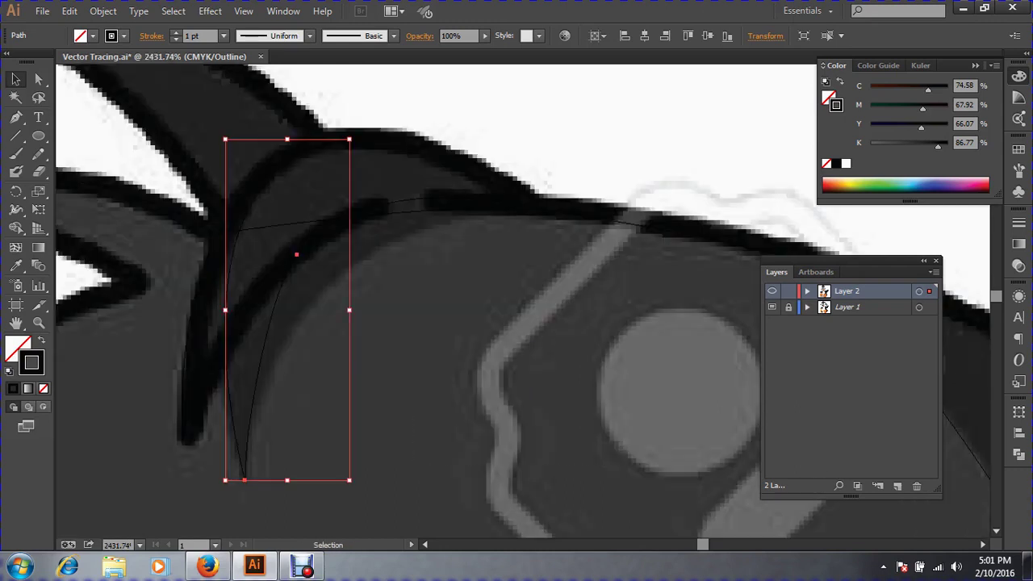
pyautogui.press('Delete')
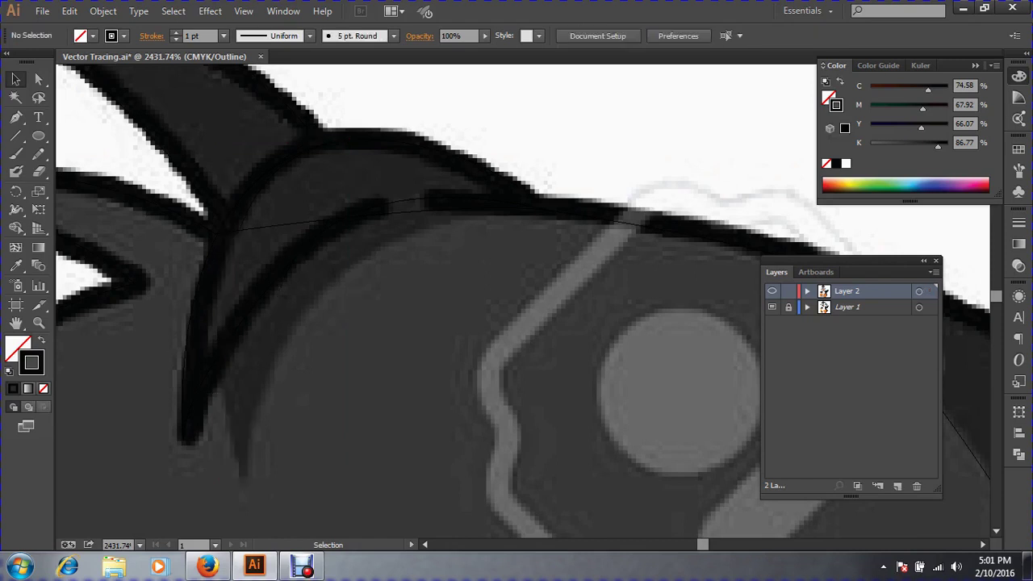
# Trace the curved hair strand from its lower tip and close the path at that tip.
pyautogui.click(17, 117)
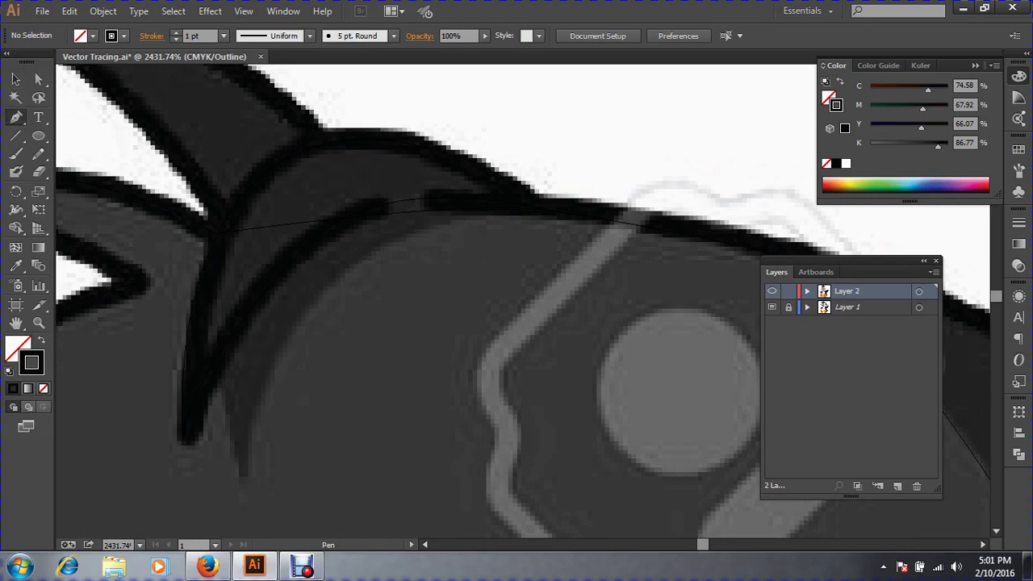
pyautogui.click(243, 473)
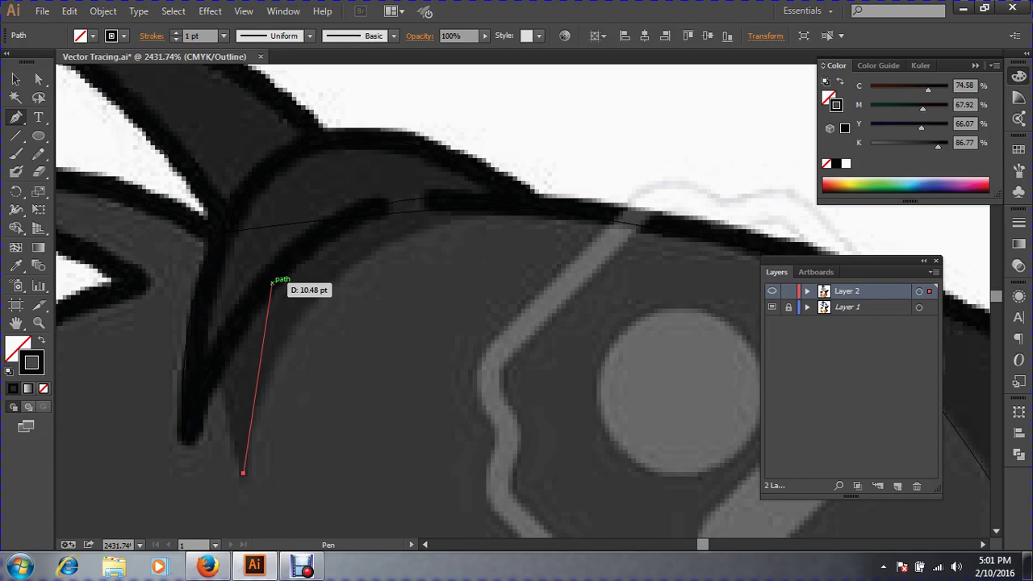
pyautogui.moveTo(272, 282); pyautogui.dragTo(737, 192)
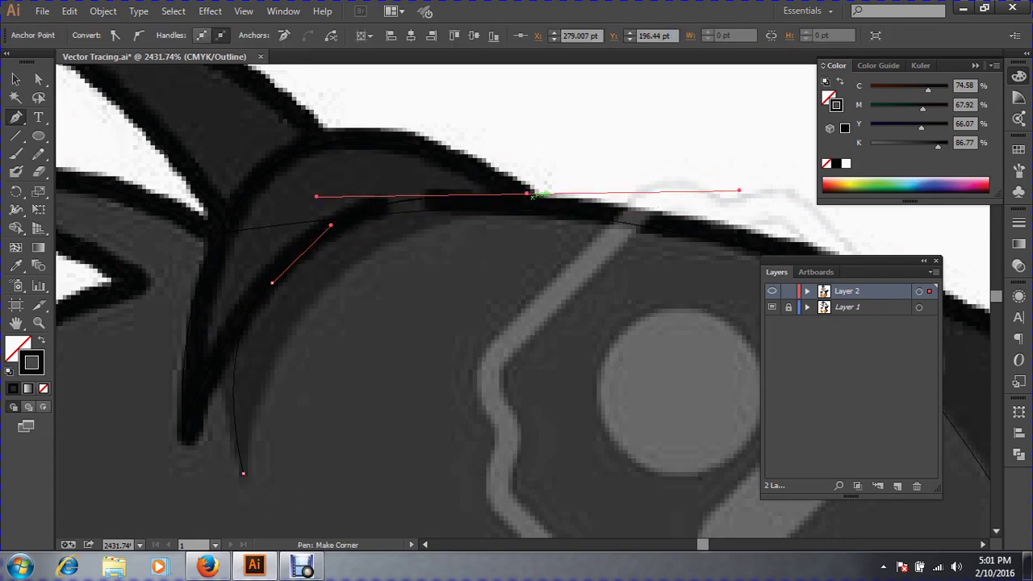
pyautogui.click(528, 194)
pyautogui.click(515, 213)
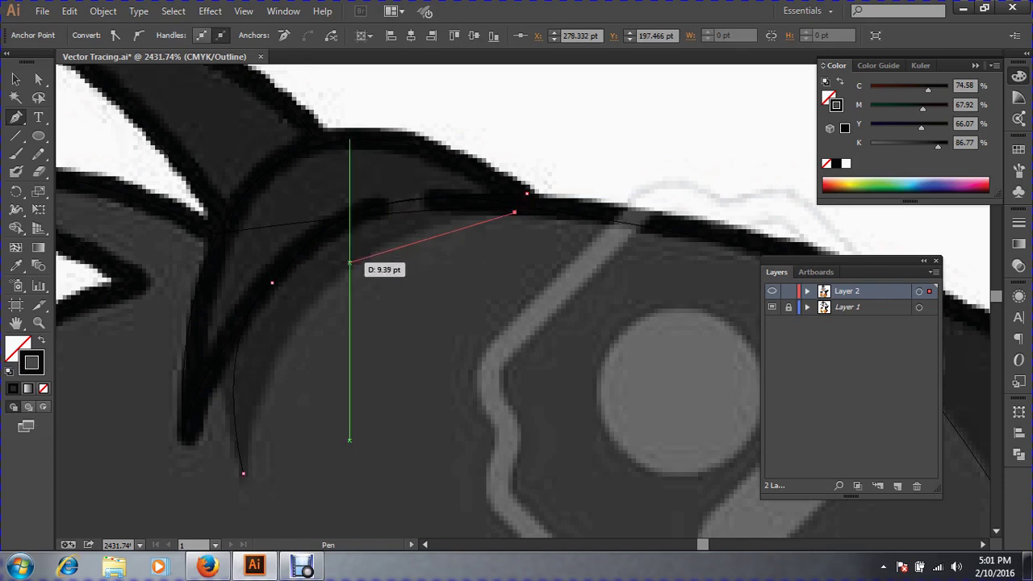
pyautogui.moveTo(349, 264); pyautogui.dragTo(318, 300)
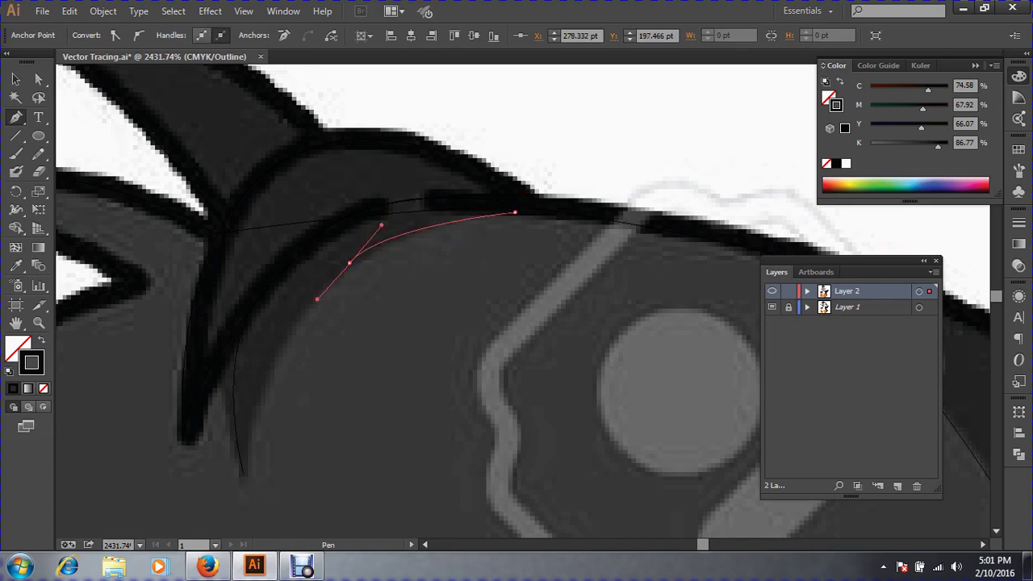
pyautogui.click(243, 473)
pyautogui.moveTo(243, 473); pyautogui.dragTo(215, 426)
pyautogui.moveTo(273, 157); pyautogui.dragTo(270, 139)
pyautogui.click(15, 78)
# Fill the strand dark grey with no outline and view it in Preview mode.
pyautogui.click(16, 266)
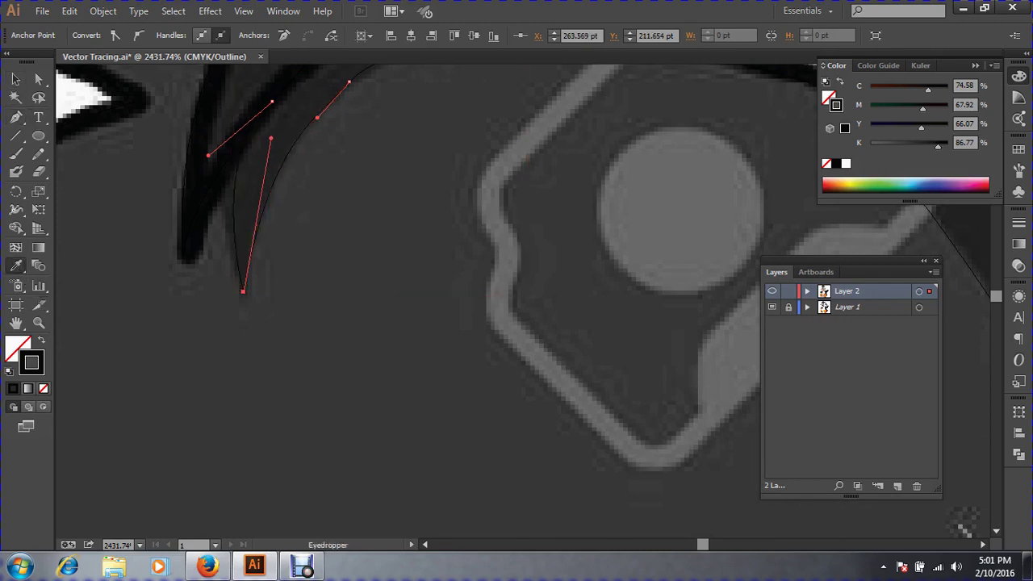
pyautogui.hotkey('shift', 'x')
pyautogui.press('v')
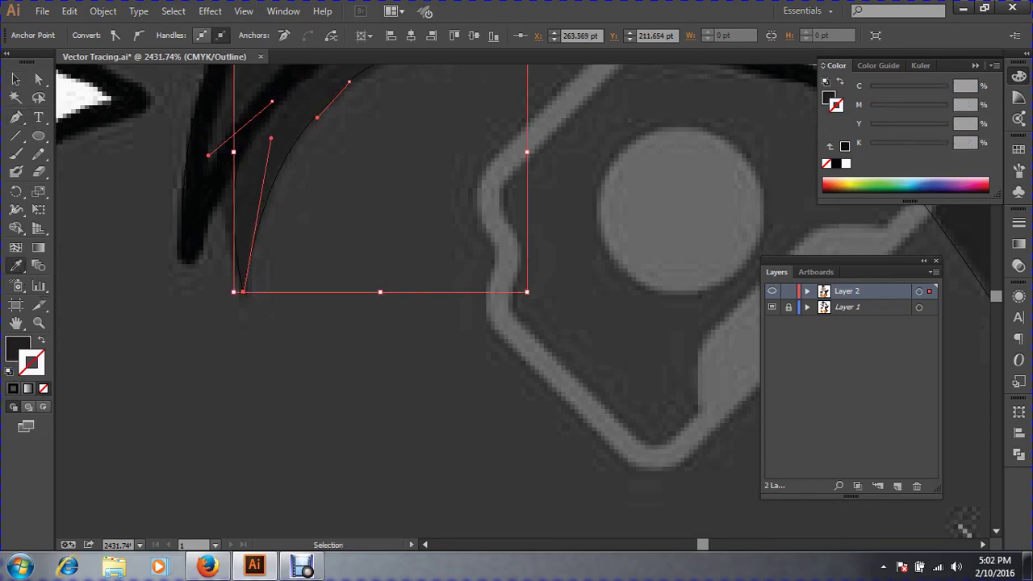
pyautogui.hotkey('ctrl', '-')
pyautogui.hotkey('ctrl', '-')
pyautogui.hotkey('ctrl', '-')
pyautogui.hotkey('ctrl', '-')
pyautogui.hotkey('ctrl', '-')
pyautogui.hotkey('ctrl', '-')
pyautogui.hotkey('ctrl', '-')
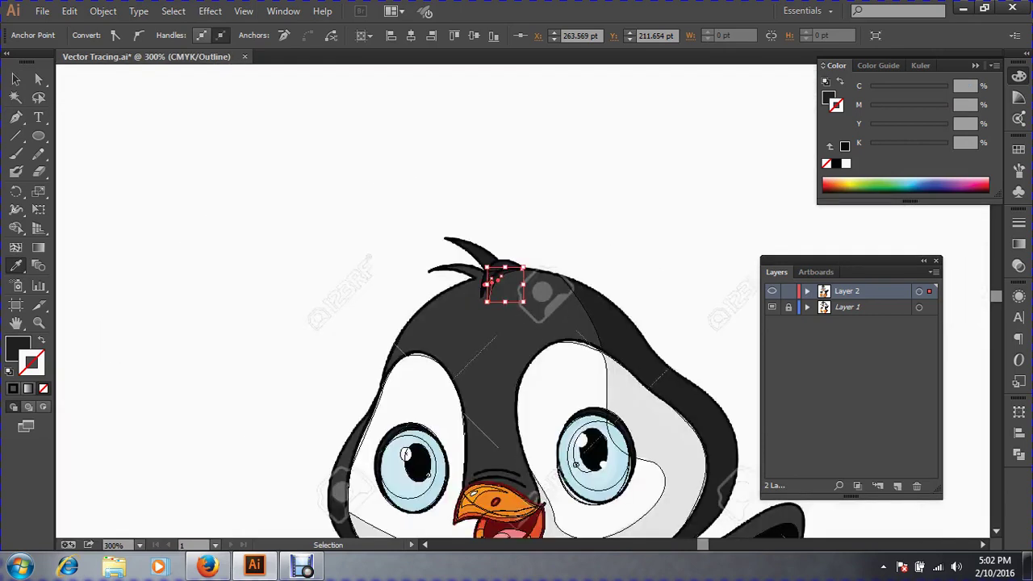
pyautogui.click(15, 79)
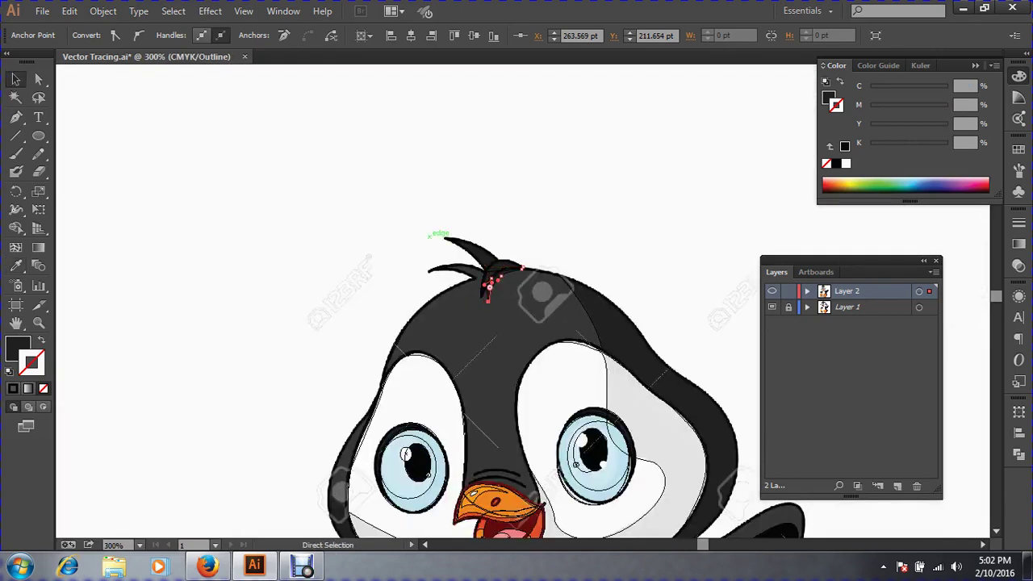
pyautogui.moveTo(390, 213); pyautogui.dragTo(662, 366)
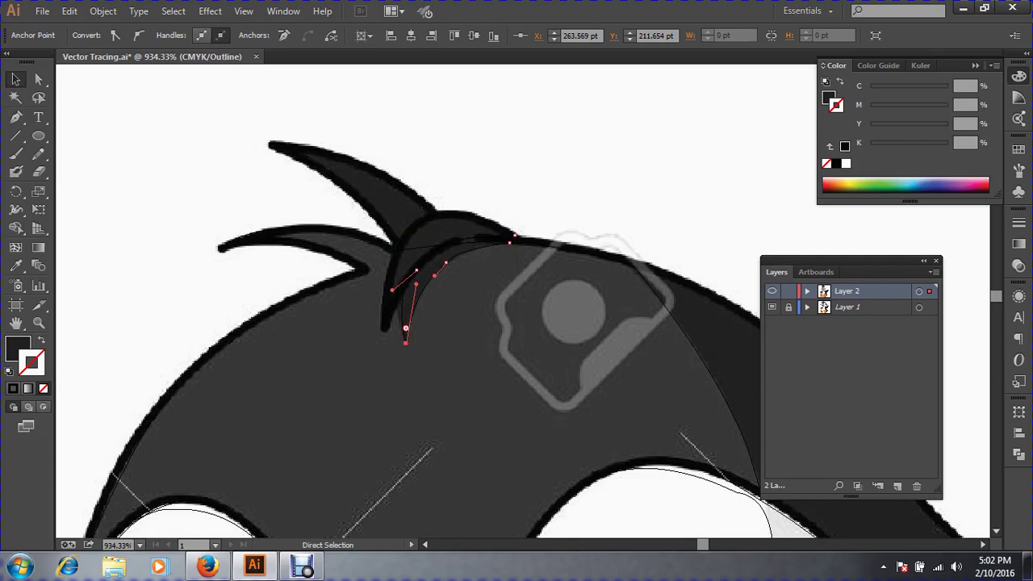
pyautogui.hotkey('ctrl', 'y')
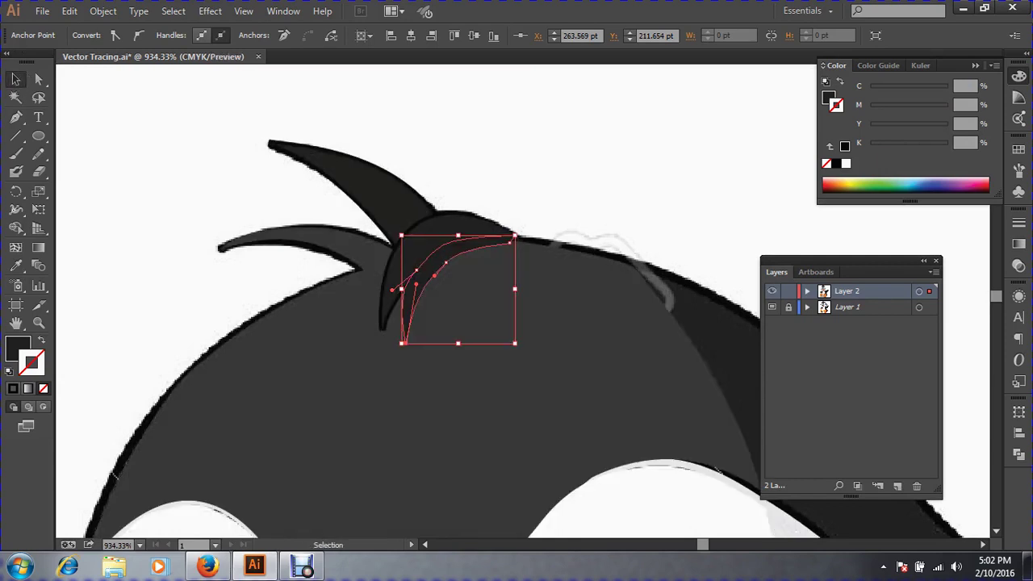
# Test the strand's stacking order against the head, keep it in front, and zoom out.
pyautogui.hotkey('ctrl', 'shift', 'a')
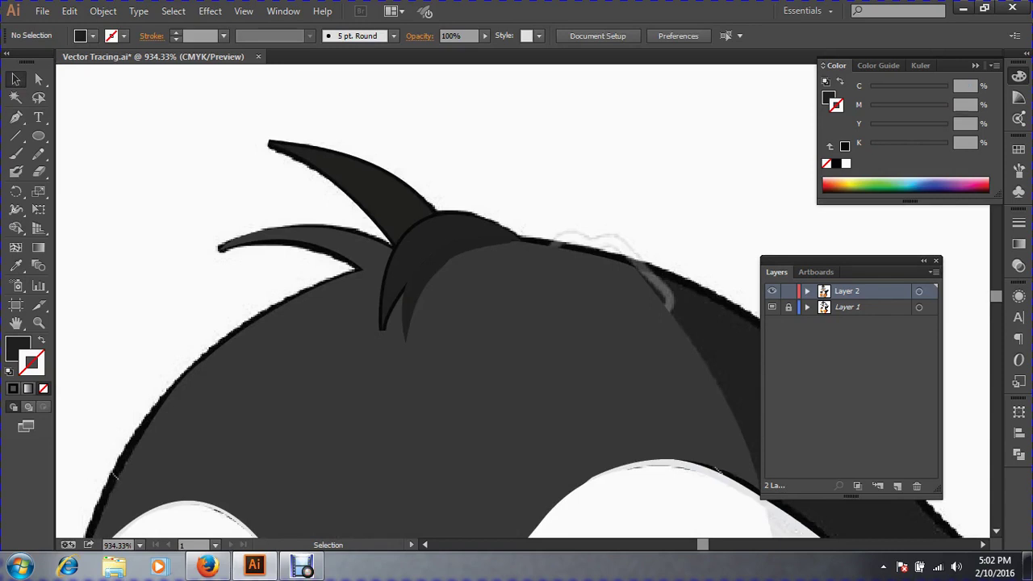
pyautogui.click(426, 284)
pyautogui.moveTo(304, 185); pyautogui.dragTo(668, 392)
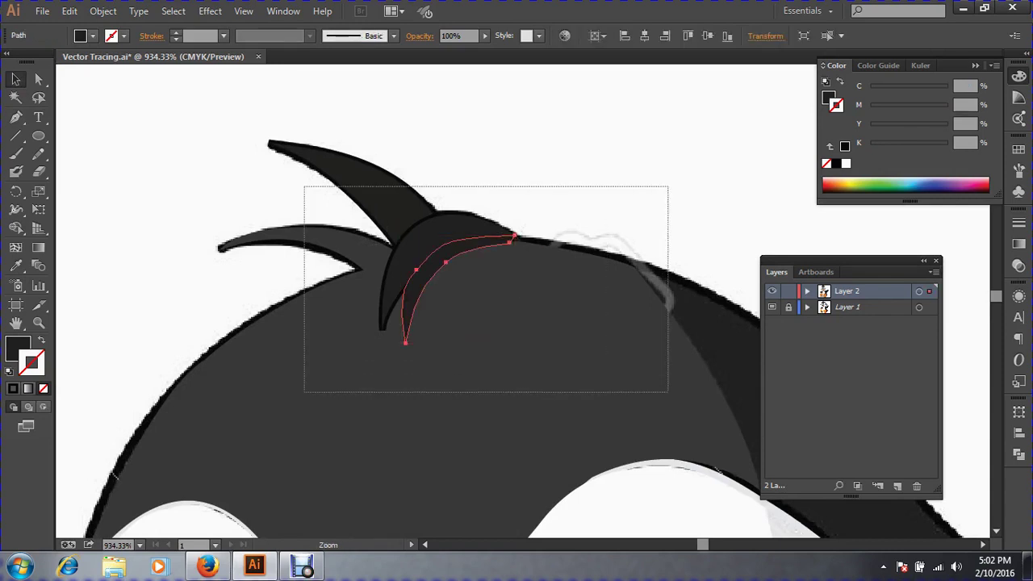
pyautogui.hotkey('ctrl', 'shift', '[')
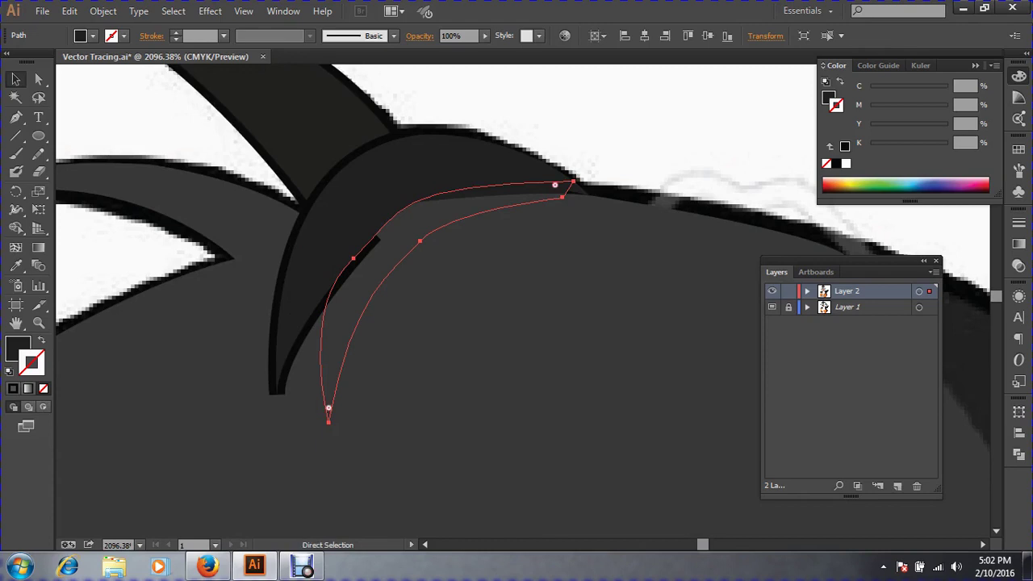
pyautogui.hotkey('ctrl', 'shift', ']')
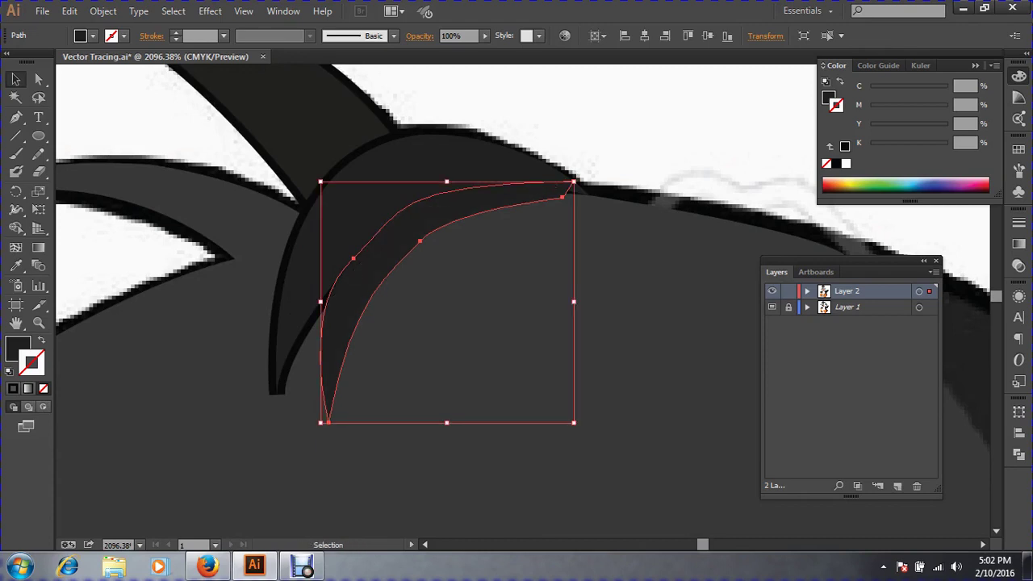
pyautogui.hotkey('ctrl', 'shift', 'a')
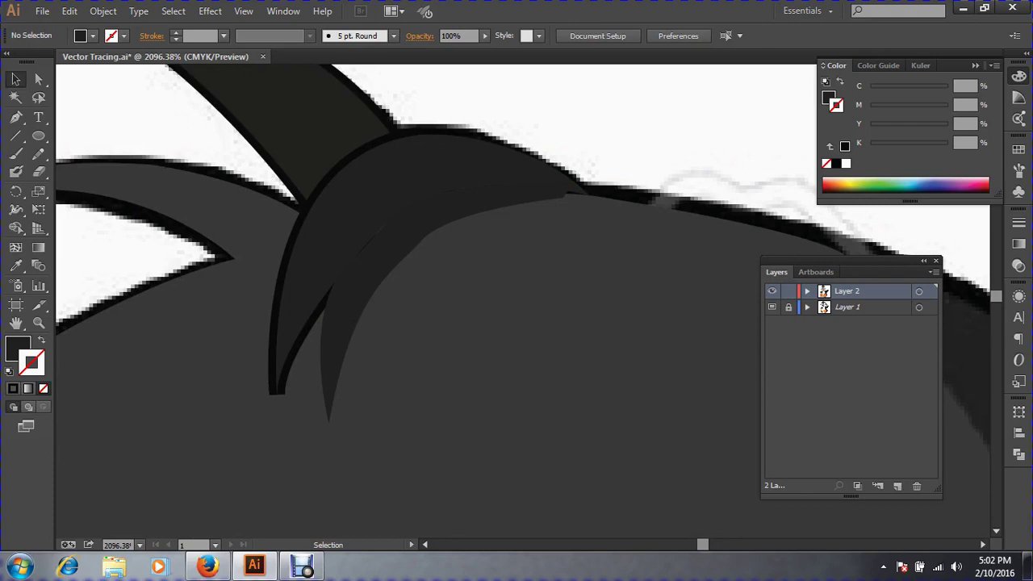
pyautogui.click(371, 274)
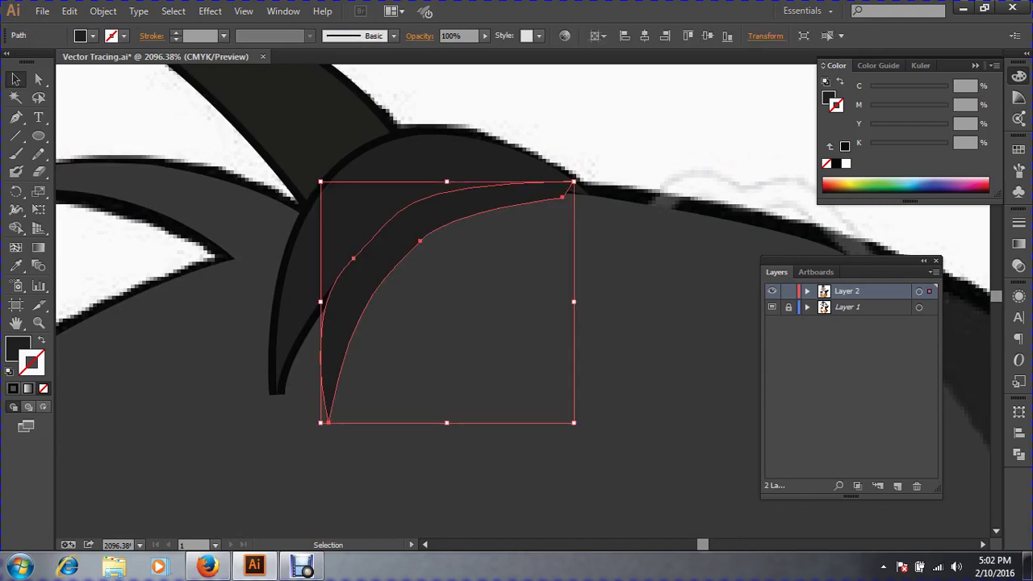
pyautogui.hotkey('ctrl', 'shift', 'a')
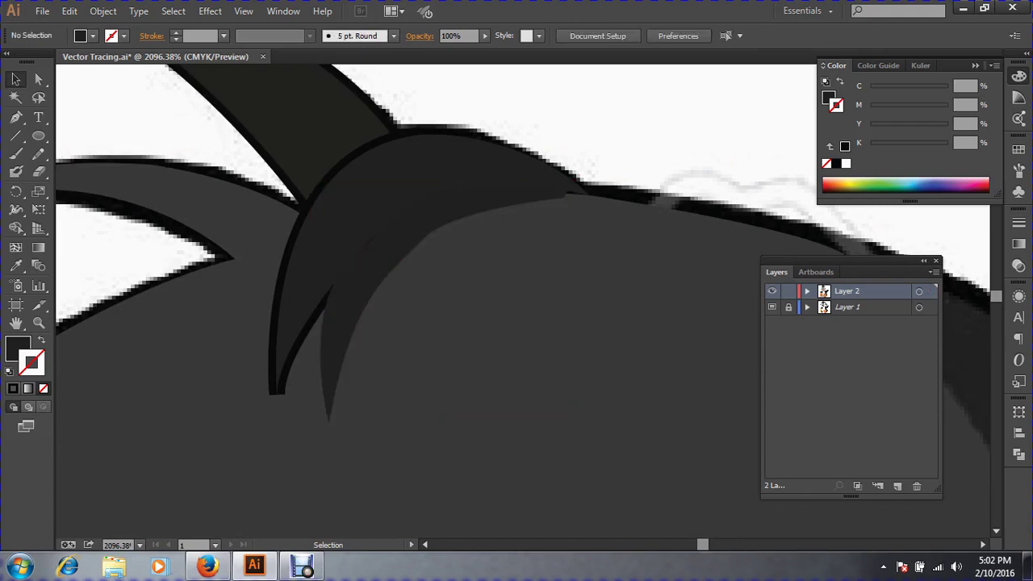
pyautogui.hotkey('ctrl', '-')
pyautogui.hotkey('ctrl', '-')
pyautogui.hotkey('ctrl', '-')
pyautogui.hotkey('ctrl', '-')
pyautogui.hotkey('ctrl', '-')
pyautogui.hotkey('ctrl', '-')
pyautogui.hotkey('ctrl', '-')
pyautogui.hotkey('ctrl', '-')
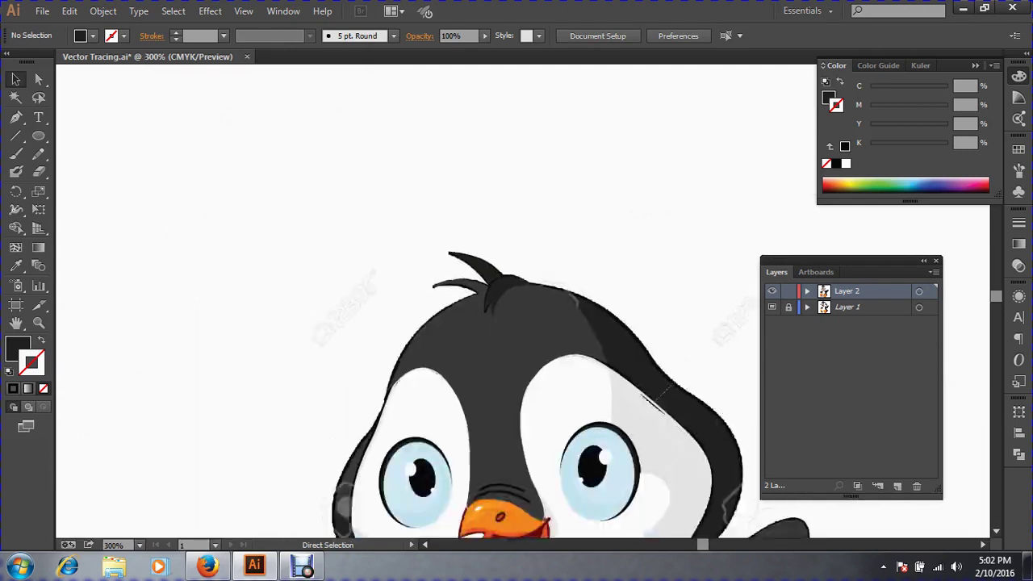
pyautogui.hotkey('ctrl', '-')
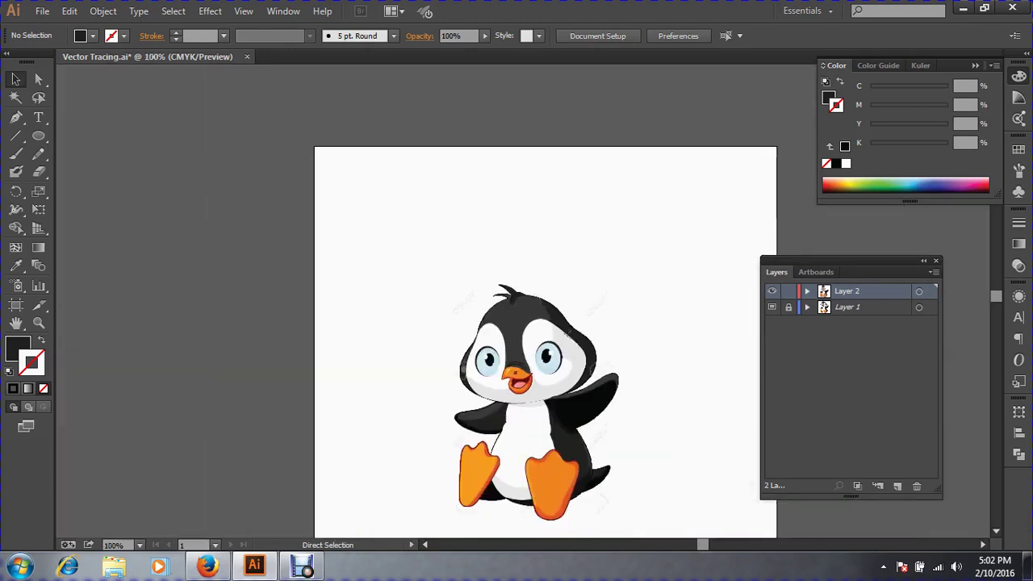
pyautogui.moveTo(482, 391); pyautogui.dragTo(384, 307)
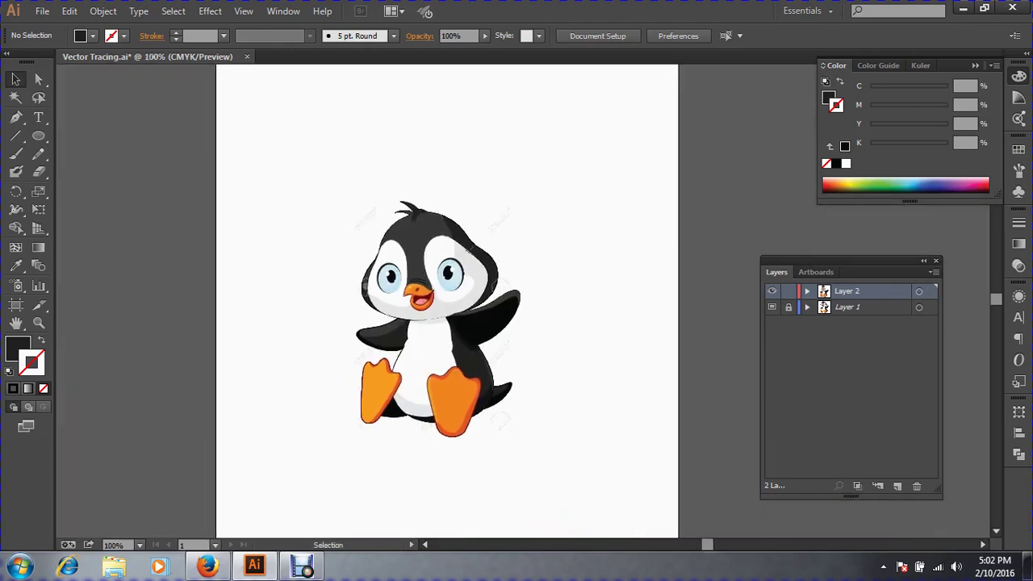
pyautogui.hotkey('ctrl', 'a')
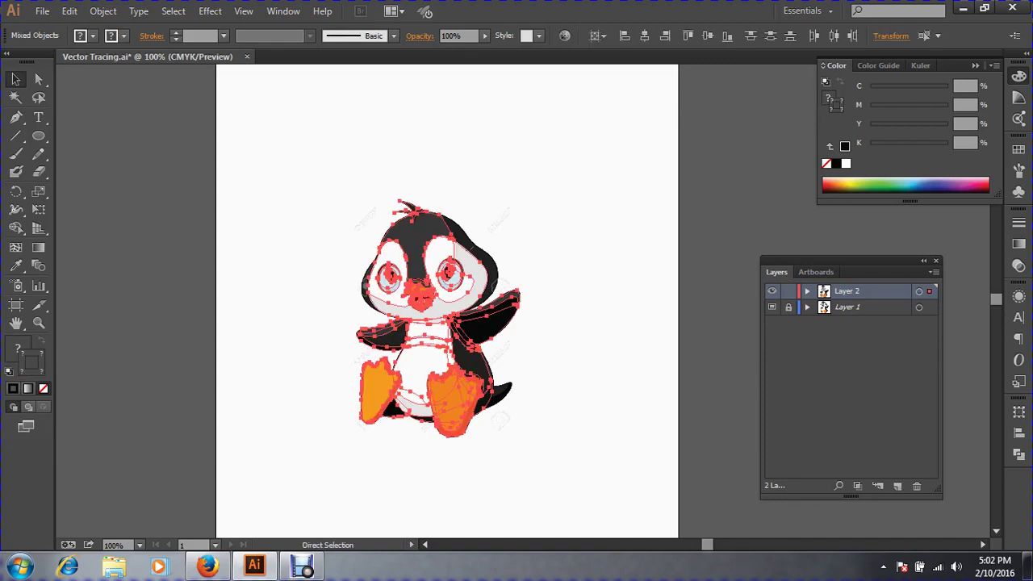
pyautogui.hotkey('ctrl', 'shift', 'a')
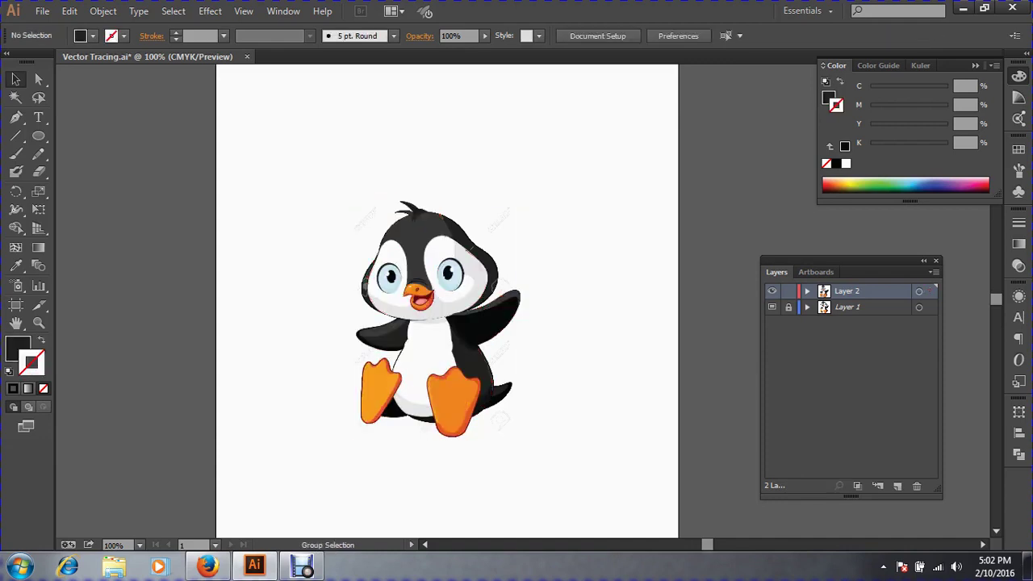
pyautogui.moveTo(591, 465); pyautogui.dragTo(267, 173)
pyautogui.moveTo(423, 249)
pyautogui.mouseDown()
pyautogui.moveTo(495, 247)
pyautogui.moveTo(574, 224)
pyautogui.moveTo(591, 94)
pyautogui.moveTo(592, 107)
pyautogui.mouseUp()
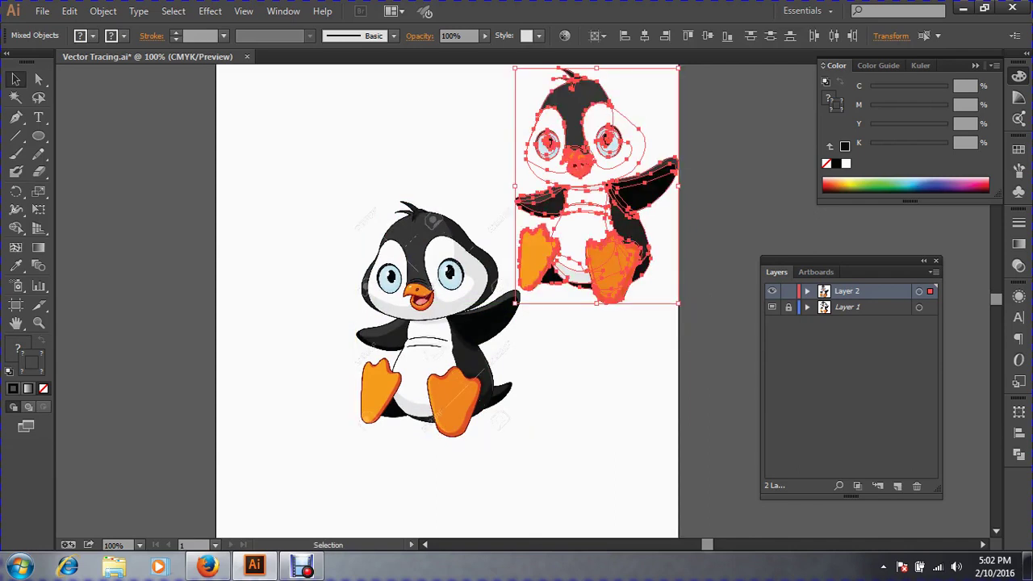
pyautogui.hotkey('ctrl', 'shift', 'a')
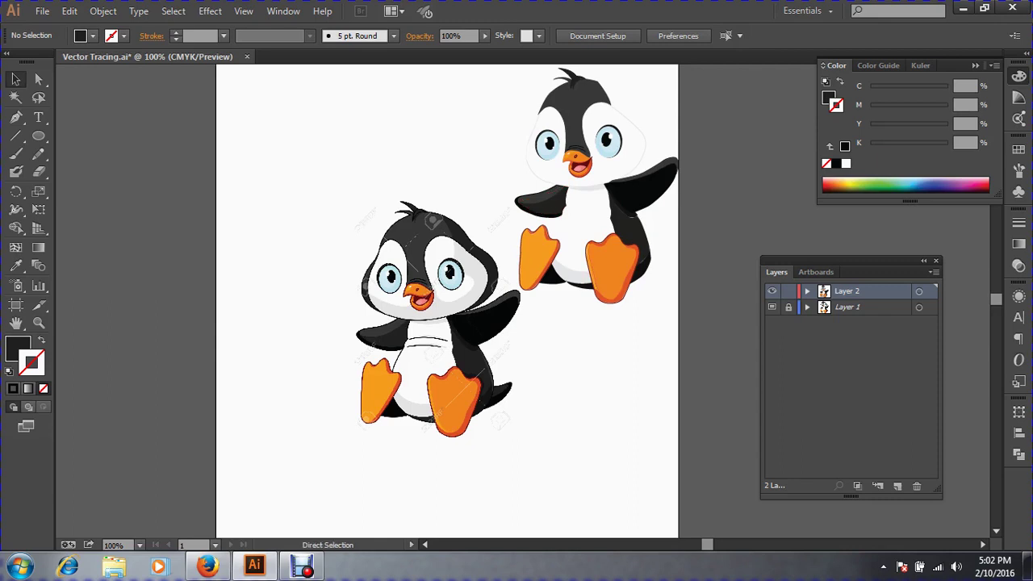
pyautogui.hotkey('ctrl', 'z')
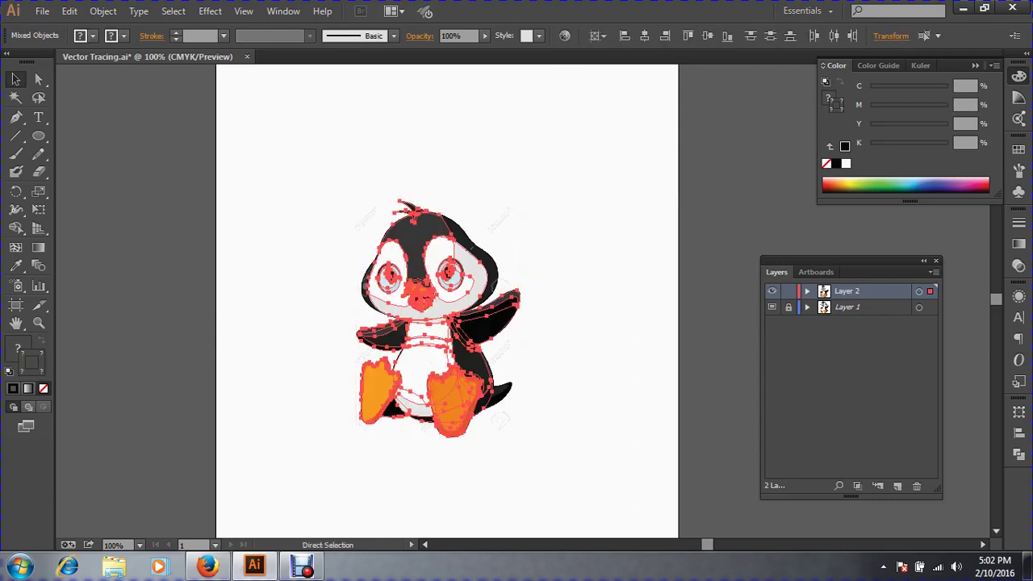
pyautogui.hotkey('ctrl', 'shift', 'a')
pyautogui.moveTo(305, 263); pyautogui.dragTo(599, 423)
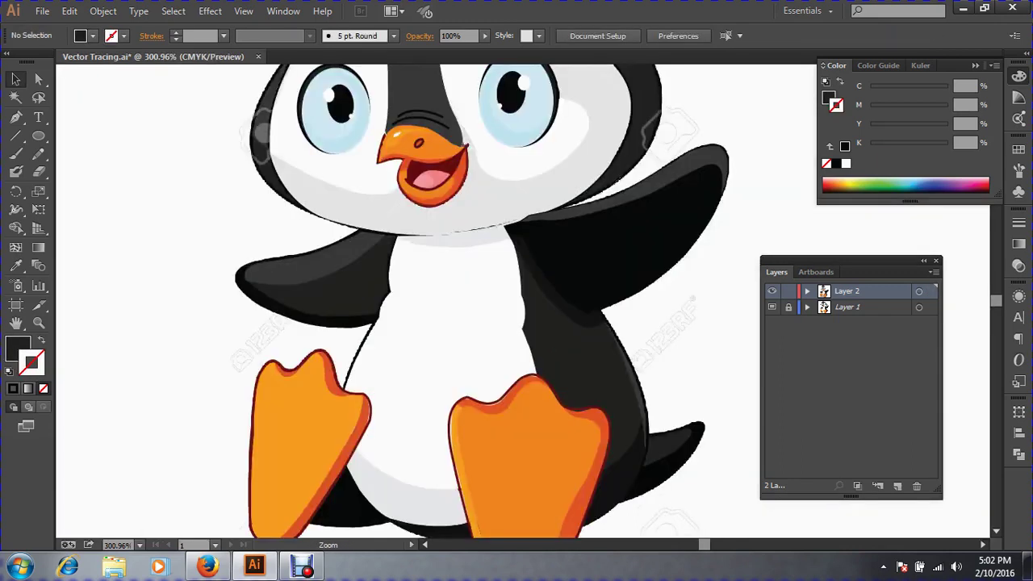
# Delete the white belly shape and zoom in on the belly lines.
pyautogui.click(454, 347)
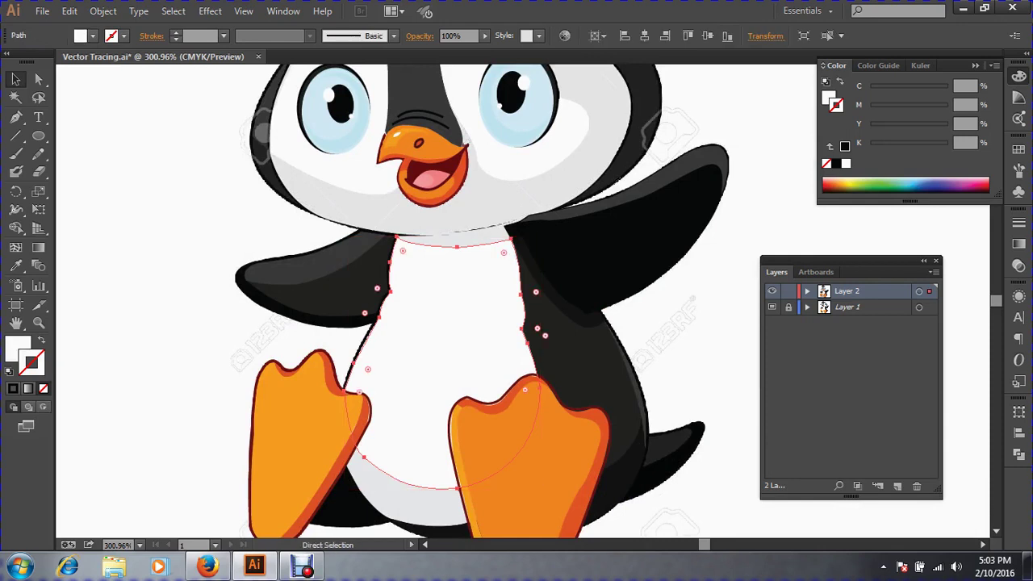
pyautogui.press('Delete')
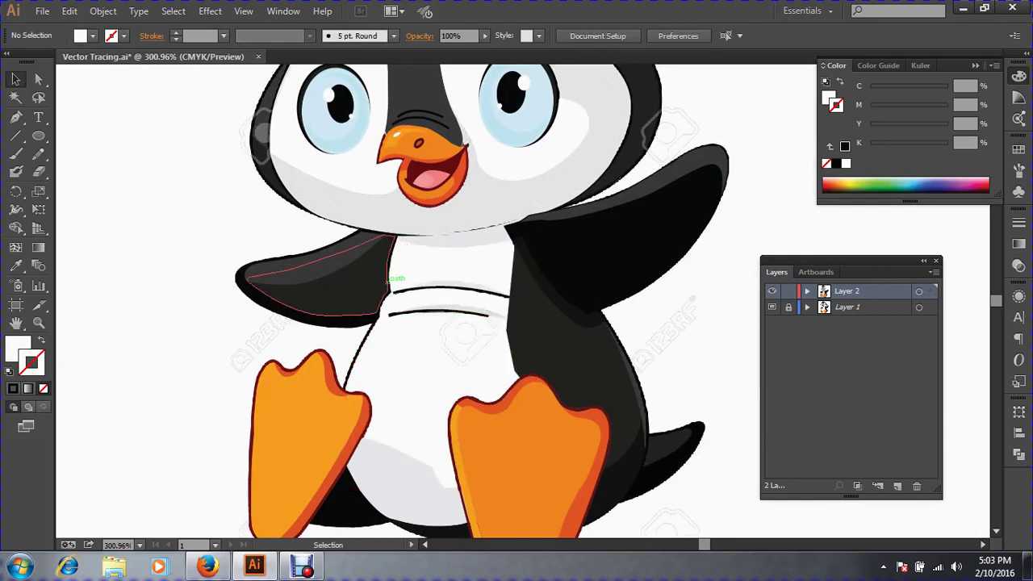
pyautogui.moveTo(347, 248); pyautogui.dragTo(656, 377)
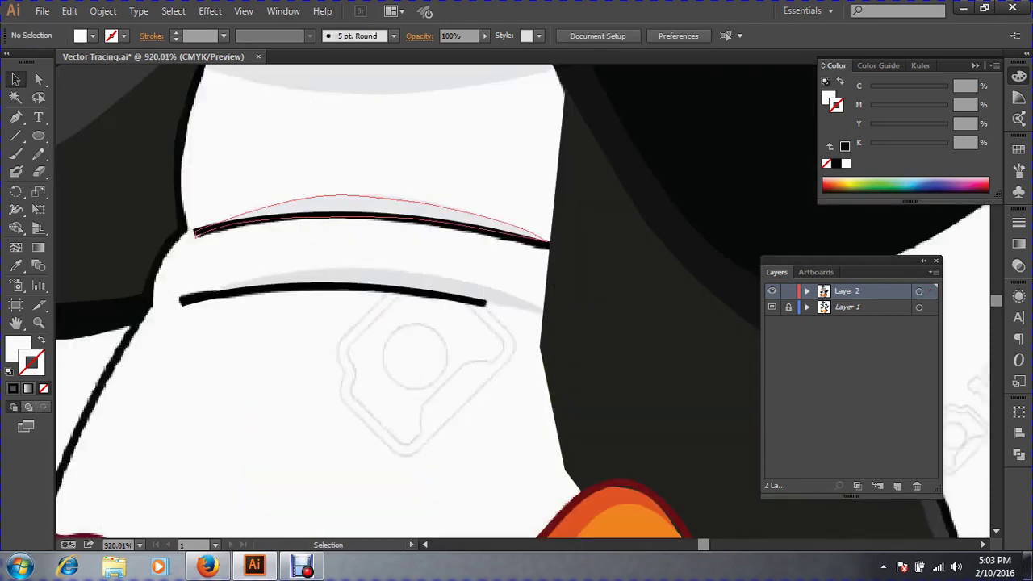
pyautogui.click(386, 205)
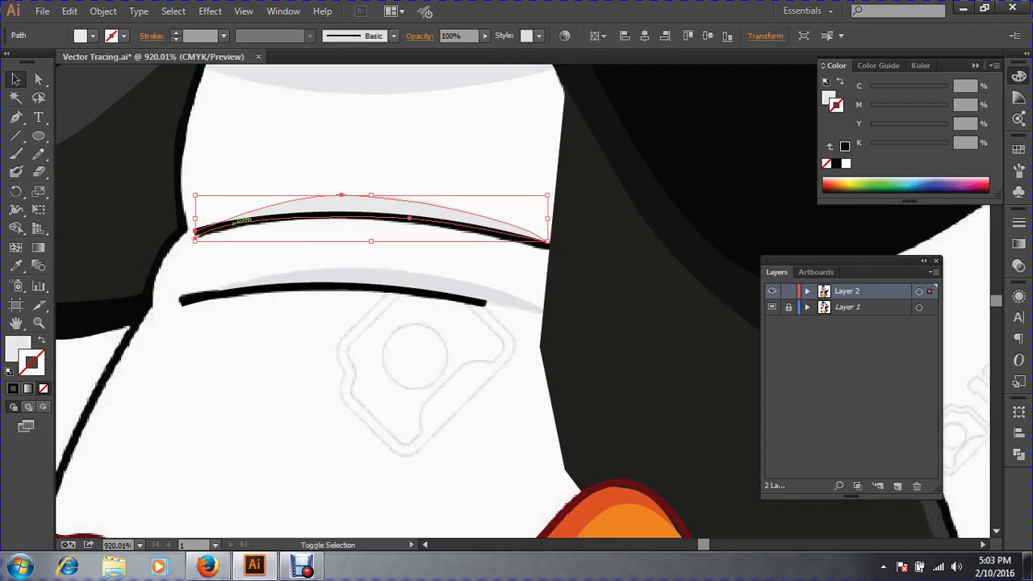
pyautogui.keyDown('shift'); pyautogui.click(241, 223); pyautogui.keyUp('shift')
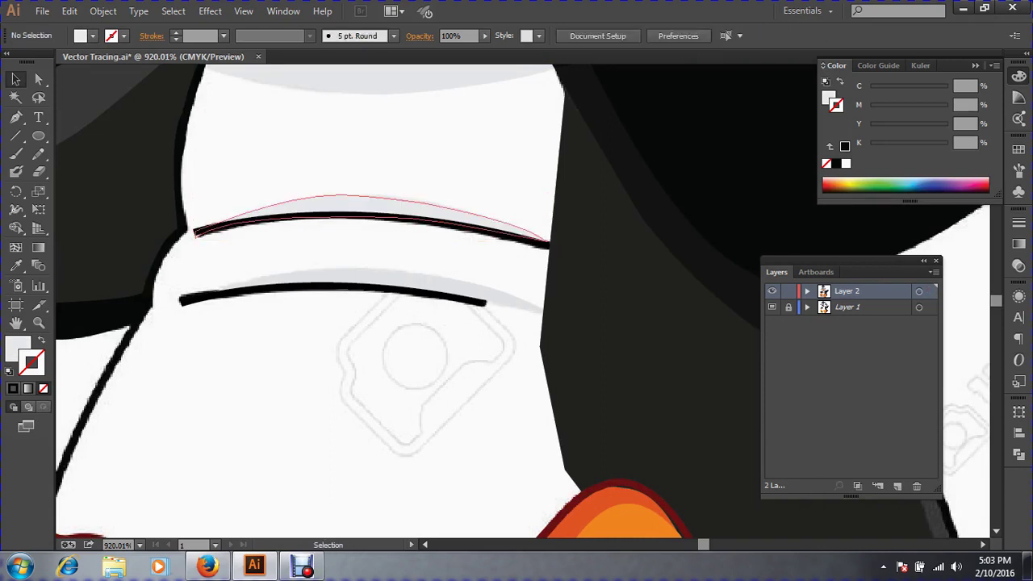
# Group the upper and lower belly lines, then zoom out and show all hidden objects.
pyautogui.click(373, 207)
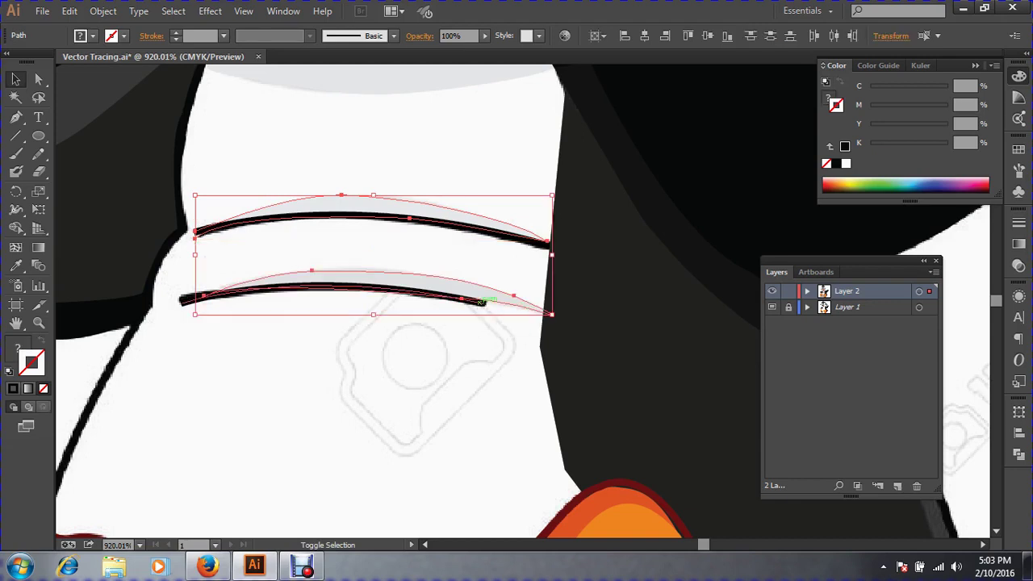
pyautogui.keyDown('shift'); pyautogui.click(482, 302); pyautogui.keyUp('shift')
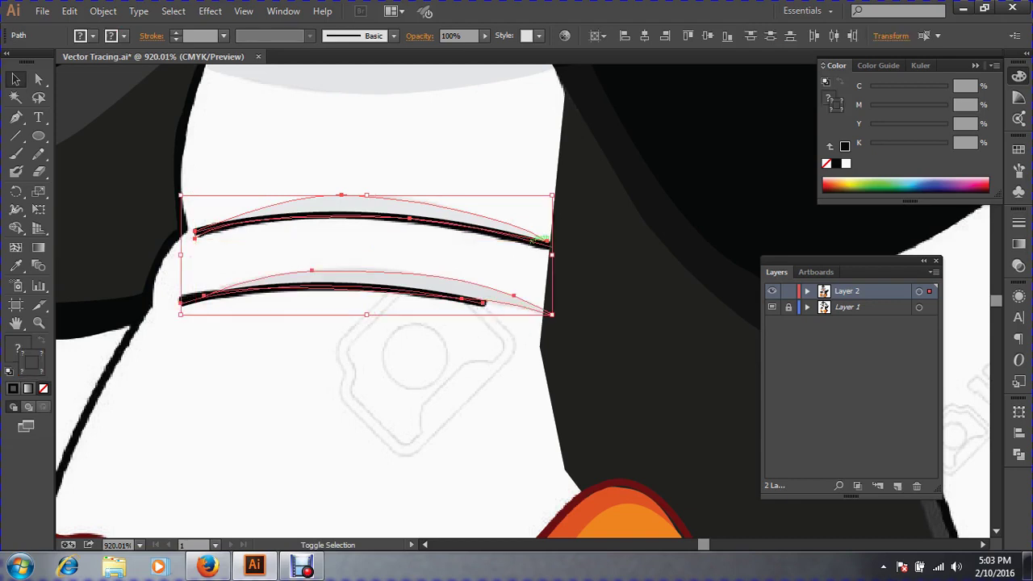
pyautogui.hotkey('ctrl', 'g')
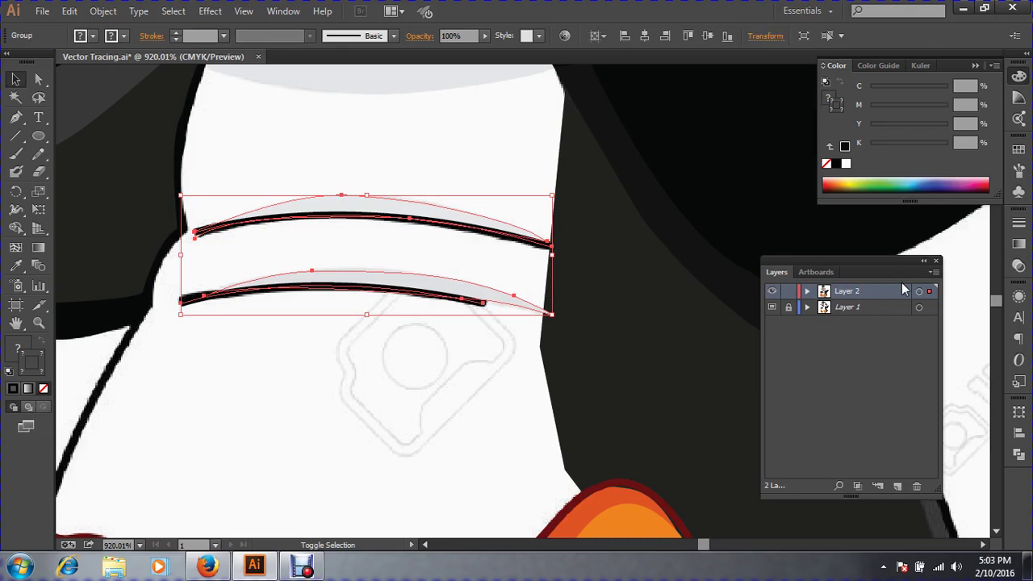
pyautogui.hotkey('ctrl', '-')
pyautogui.hotkey('ctrl', '-')
pyautogui.hotkey('ctrl', '-')
pyautogui.hotkey('ctrl', '-')
pyautogui.hotkey('ctrl', '-')
pyautogui.hotkey('ctrl', '-')
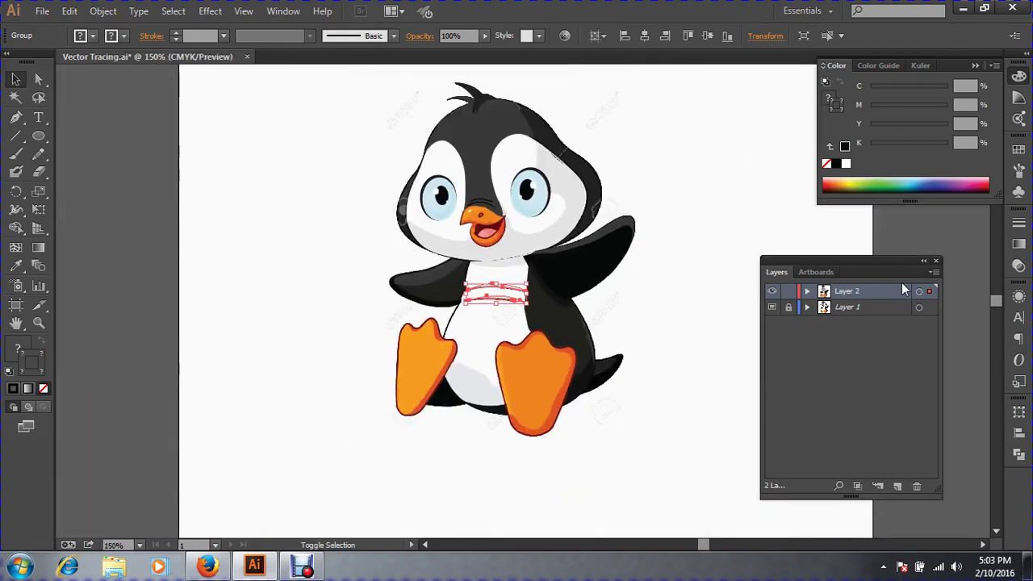
pyautogui.hotkey('ctrl', 'alt', '3')
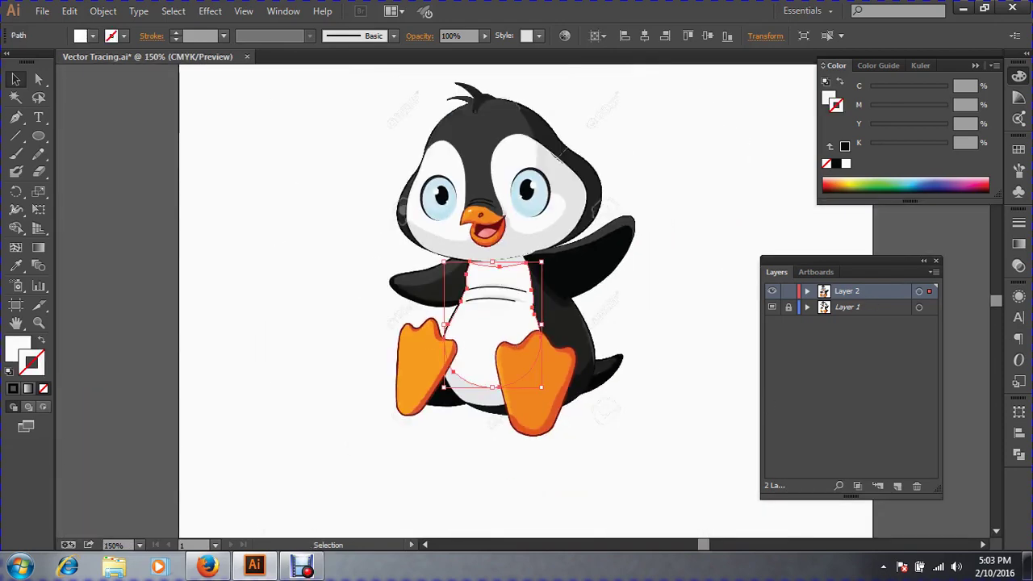
# Fit the artboard and Alt-drag a copy of the whole penguin to the lower right.
pyautogui.hotkey('ctrl', 'shift', 'a')
pyautogui.hotkey('ctrl', '0')
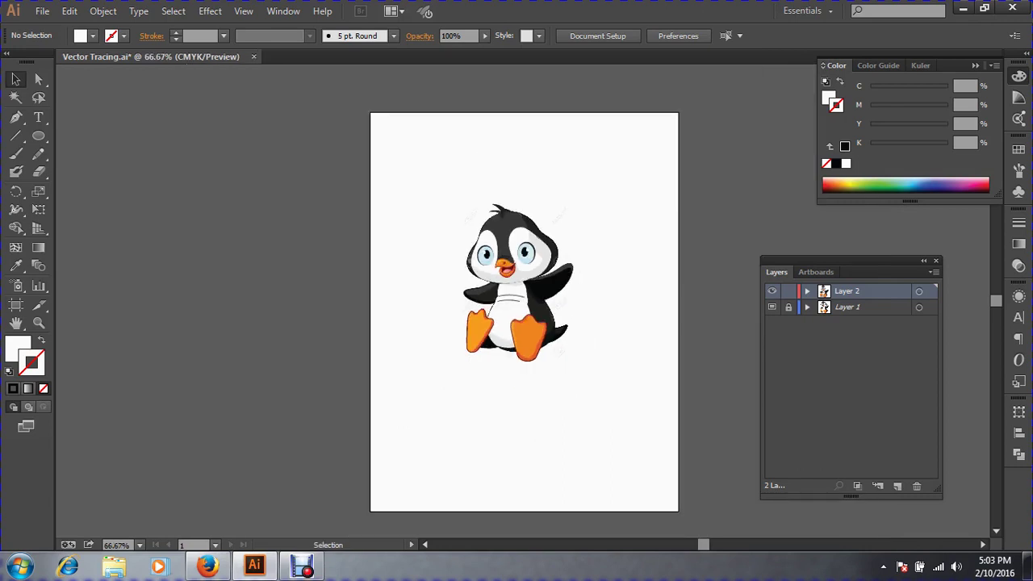
pyautogui.moveTo(626, 390); pyautogui.dragTo(408, 175)
pyautogui.moveTo(500, 230); pyautogui.dragTo(600, 372)
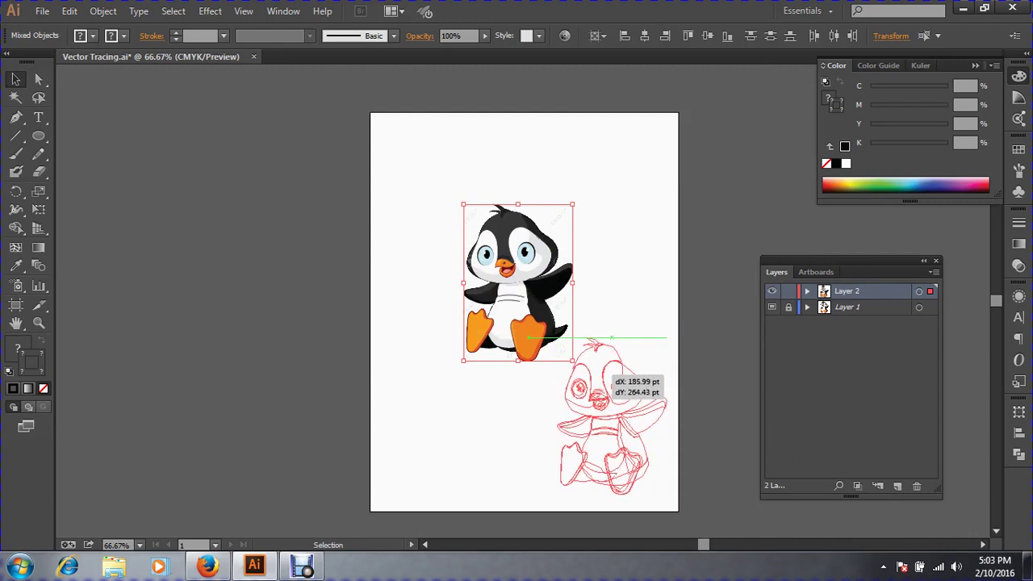
pyautogui.click(713, 395)
# Zoom in on the lower-right penguin copy.
pyautogui.hotkey('ctrl', 'space')
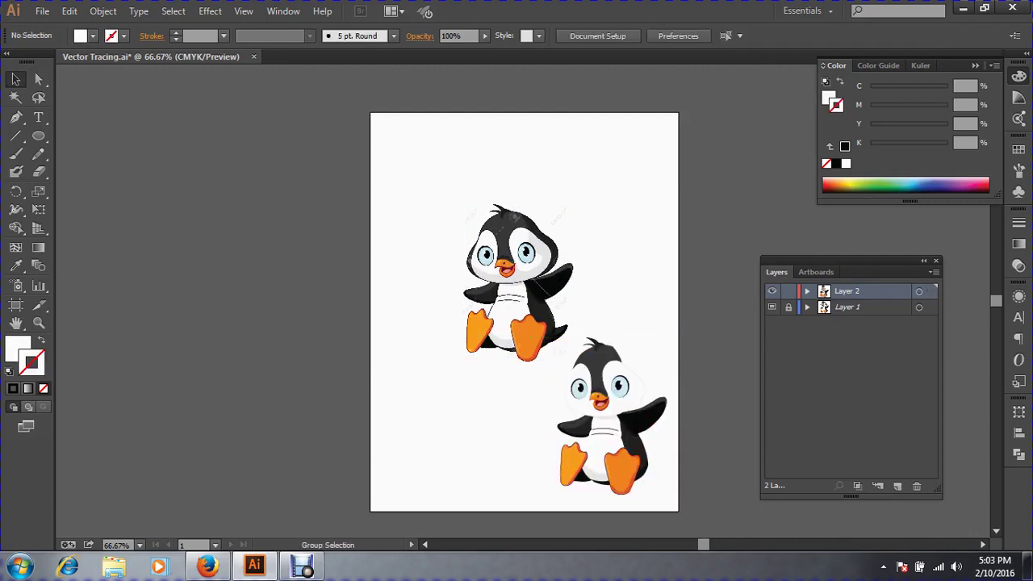
pyautogui.hotkey('ctrl', 'space')
pyautogui.moveTo(519, 320); pyautogui.dragTo(669, 487)
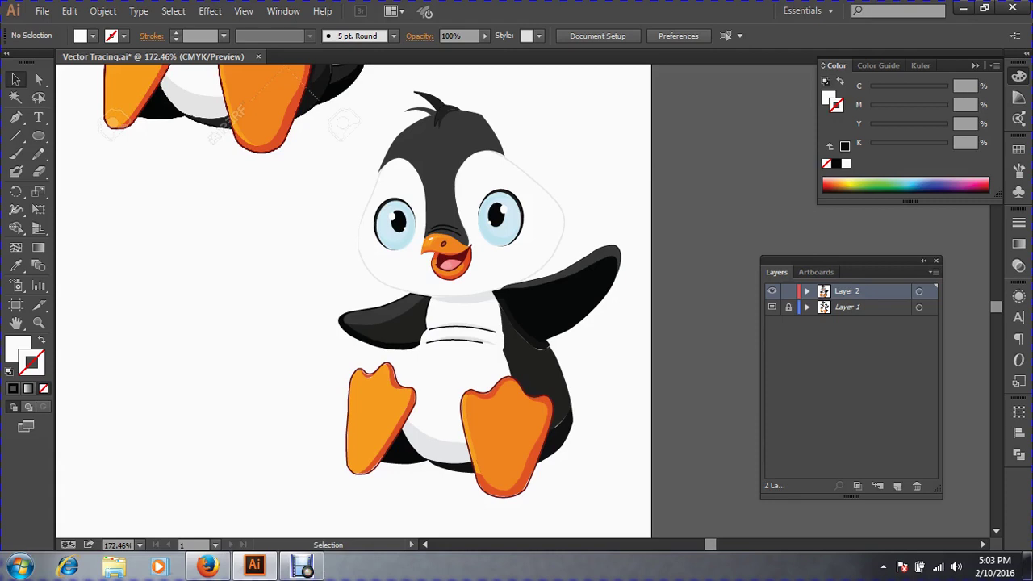
# Save the finished artwork to Vector Tracing.ai with File > Save.
pyautogui.click(42, 11)
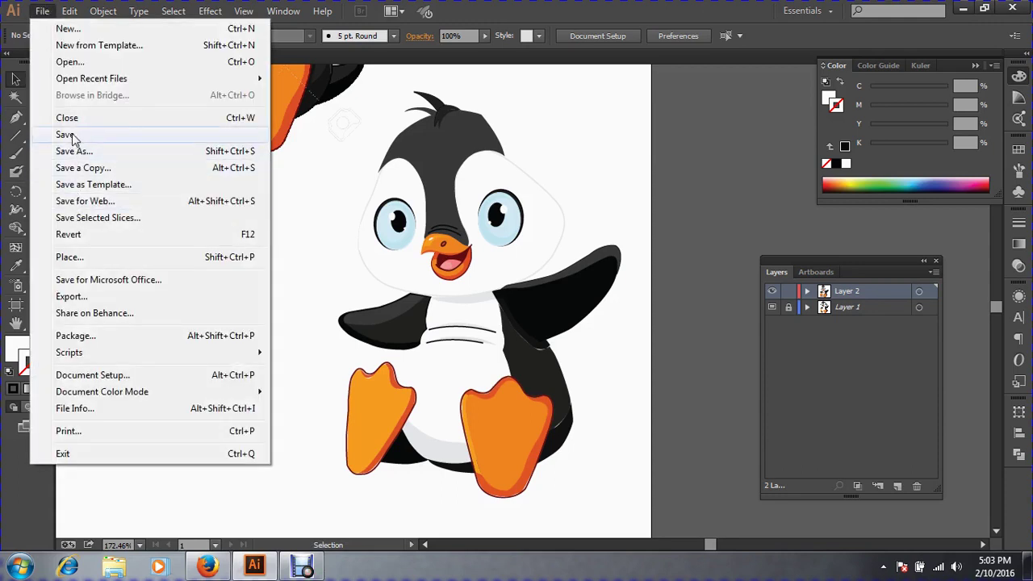
pyautogui.click(72, 137)
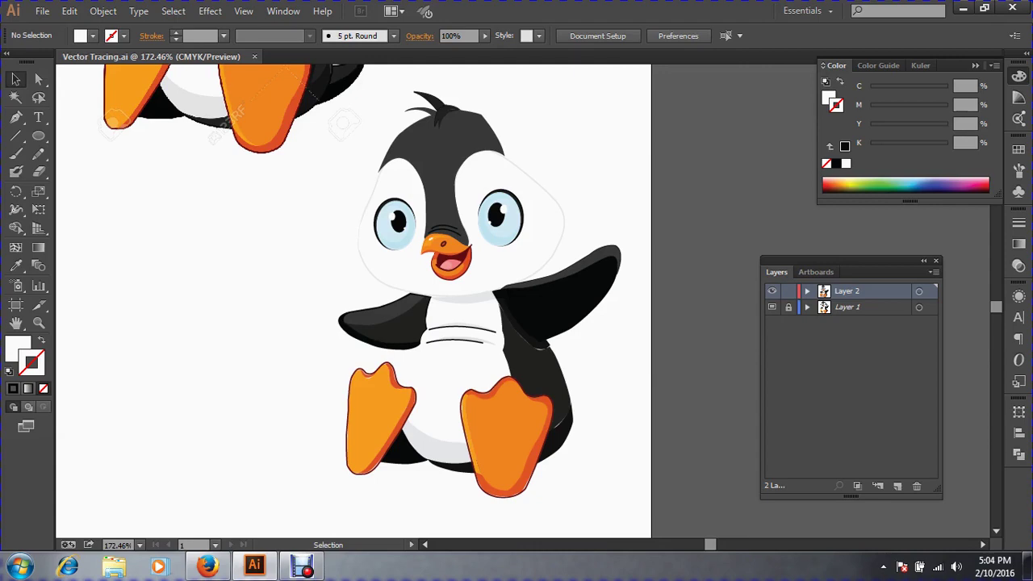
# In Firefox, replace the search box text with an e-mail address.
pyautogui.click(207, 568)
pyautogui.click(697, 54)
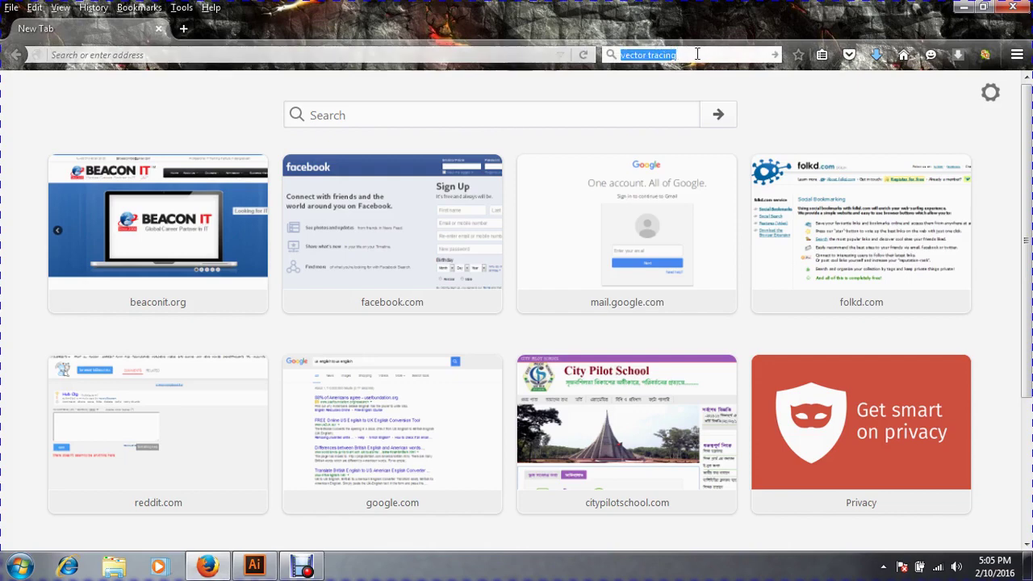
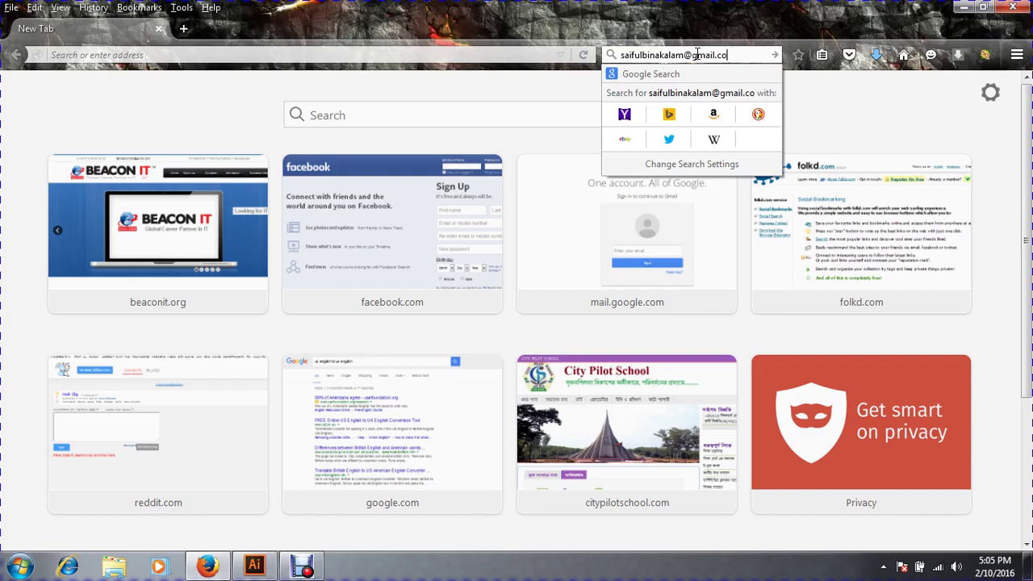
pyautogui.click(735, 18)
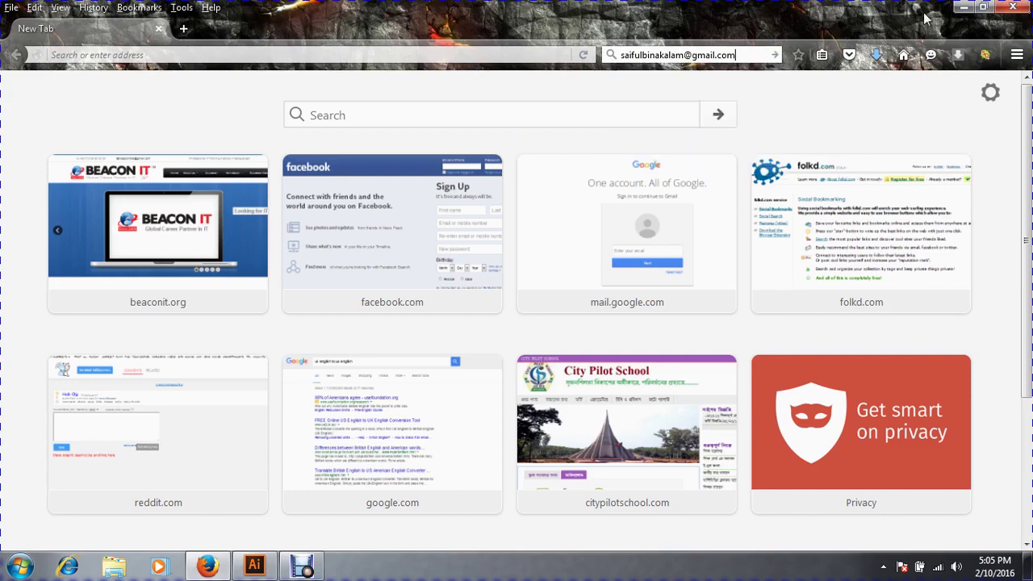
# Close Firefox, dismiss Illustrator's File menu, and bring up the Debut screen recorder.
pyautogui.click(1014, 10)
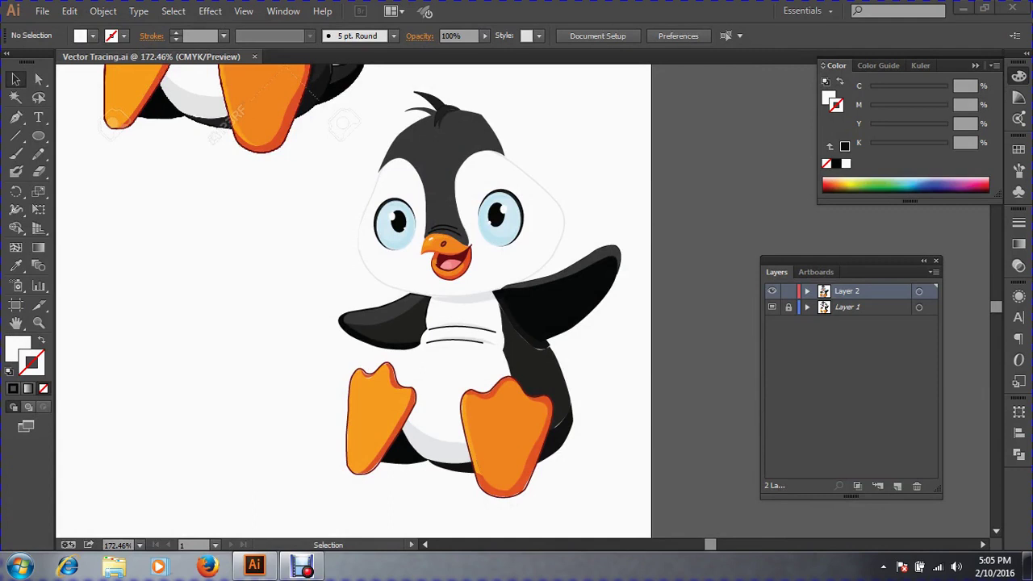
pyautogui.click(44, 16)
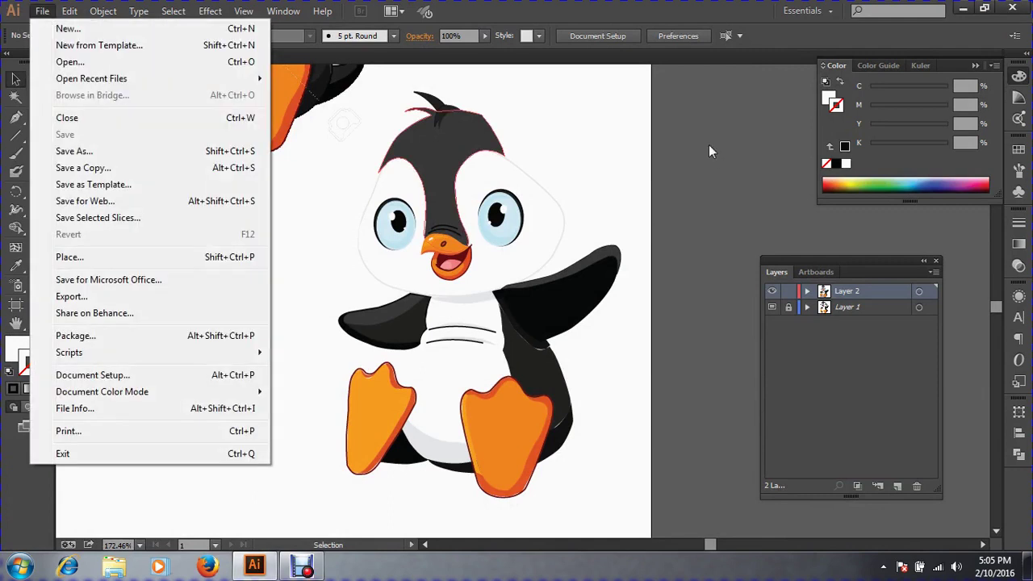
pyautogui.click(709, 151)
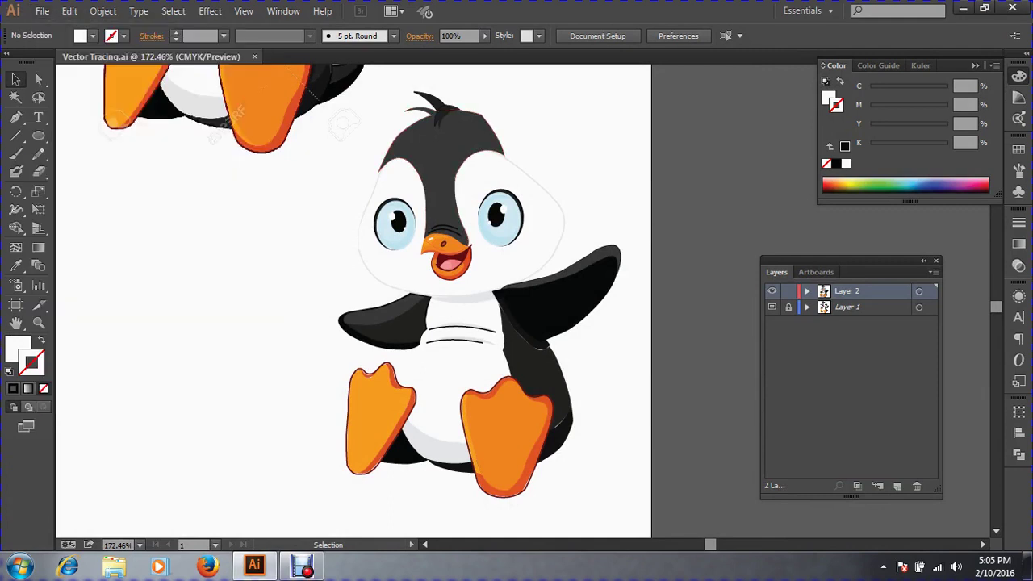
pyautogui.click(303, 566)
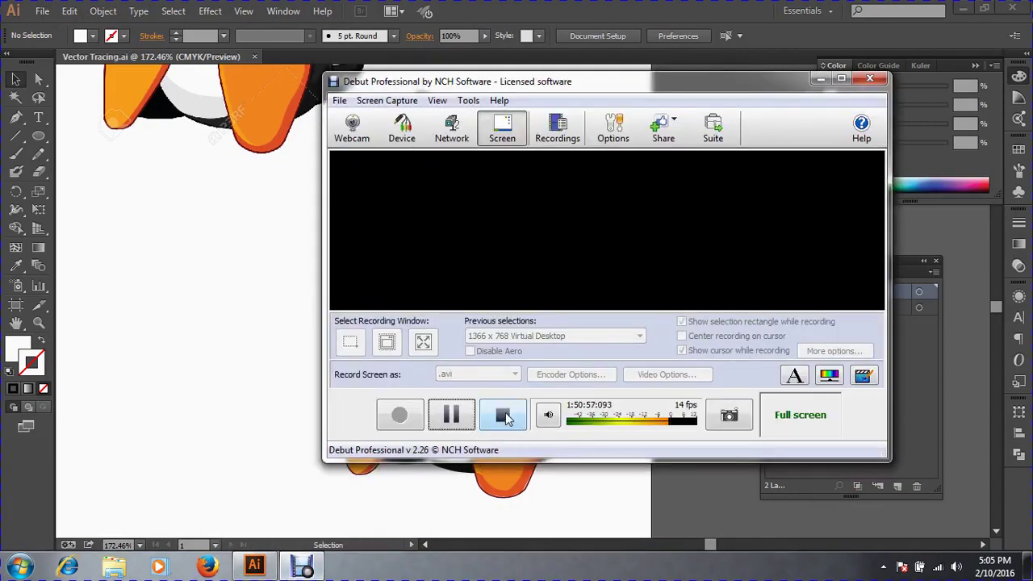